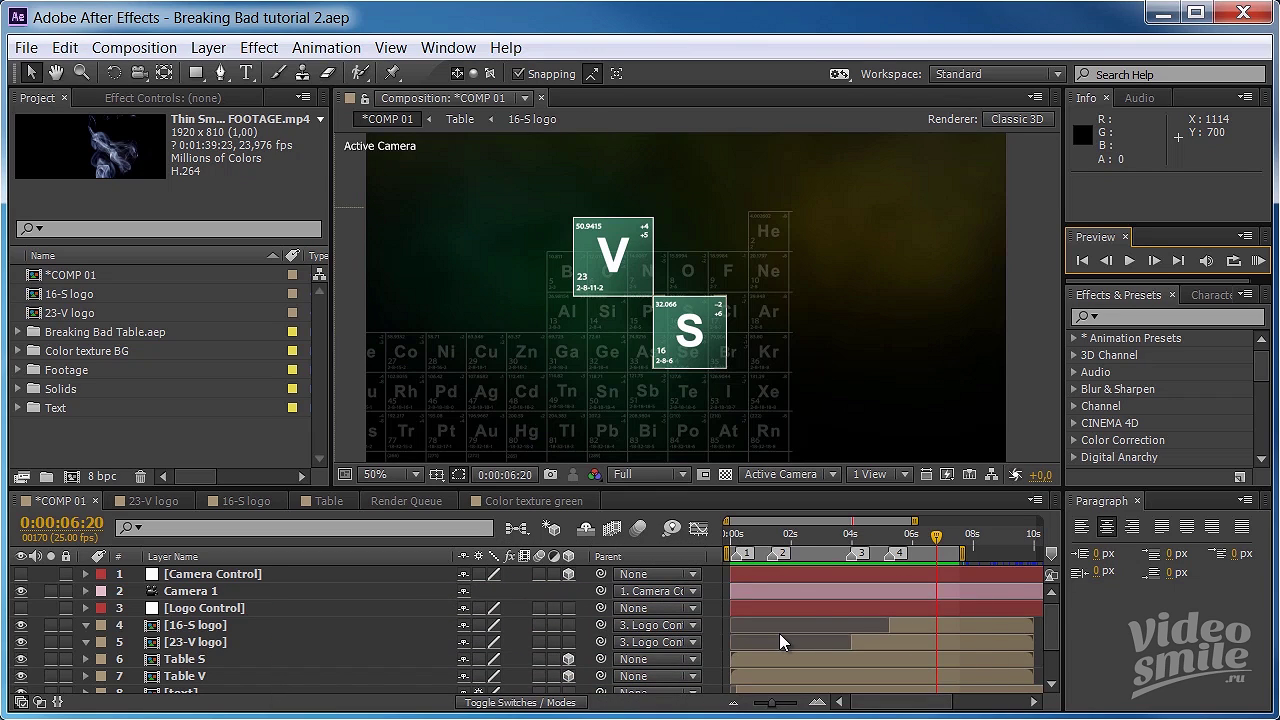
# - Preview the title, then type 'ideo' beside the V tile in the Heart Breaking Bad font
pyautogui.click(1258, 261)
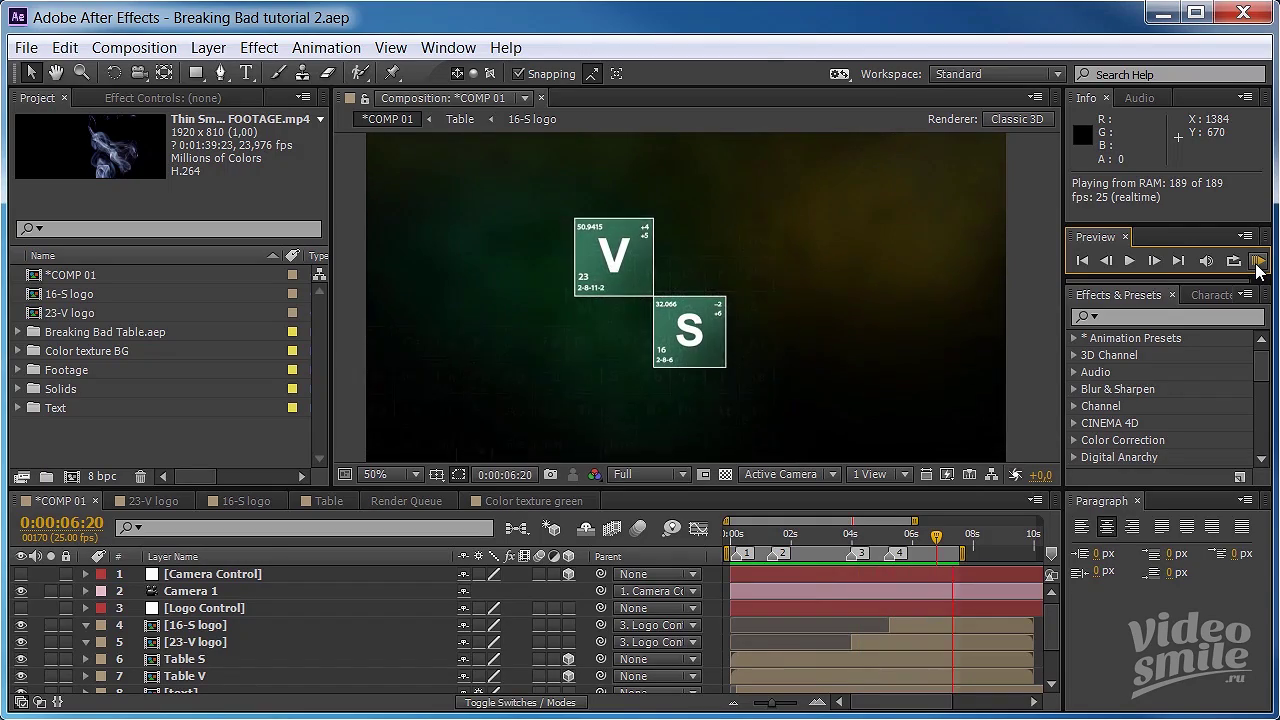
pyautogui.click(1258, 262)
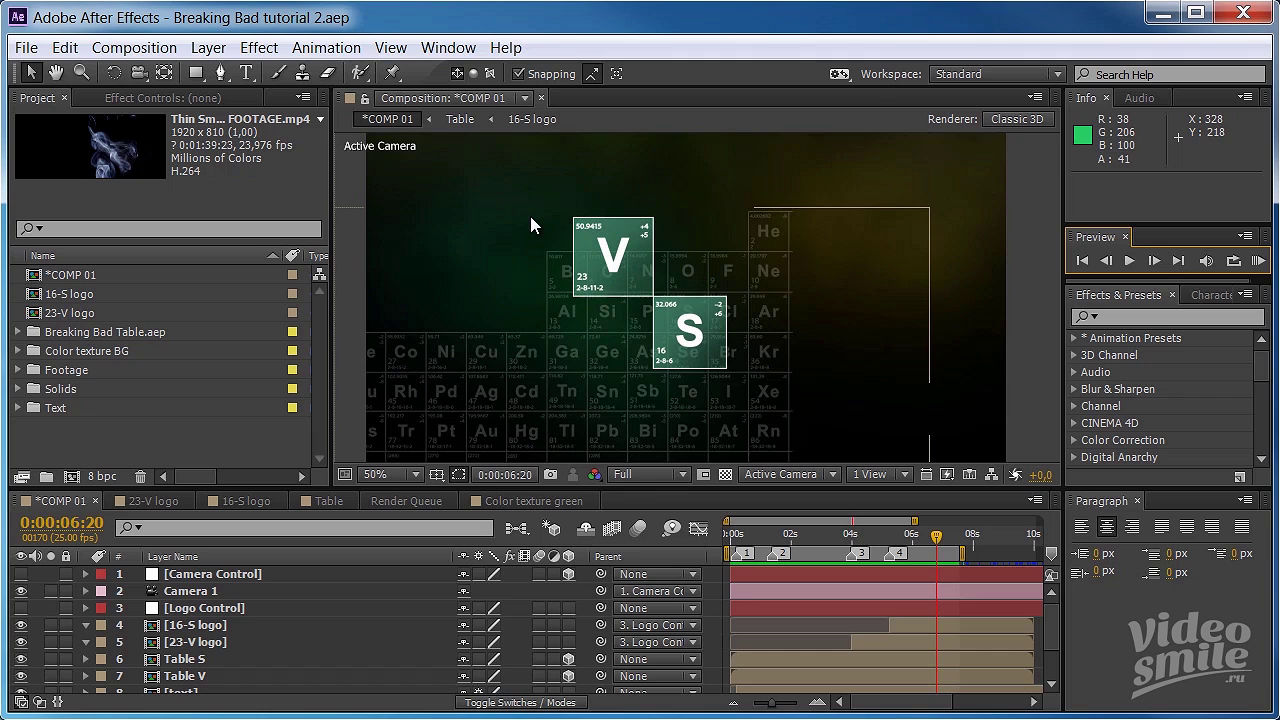
pyautogui.click(245, 74)
pyautogui.click(1092, 321)
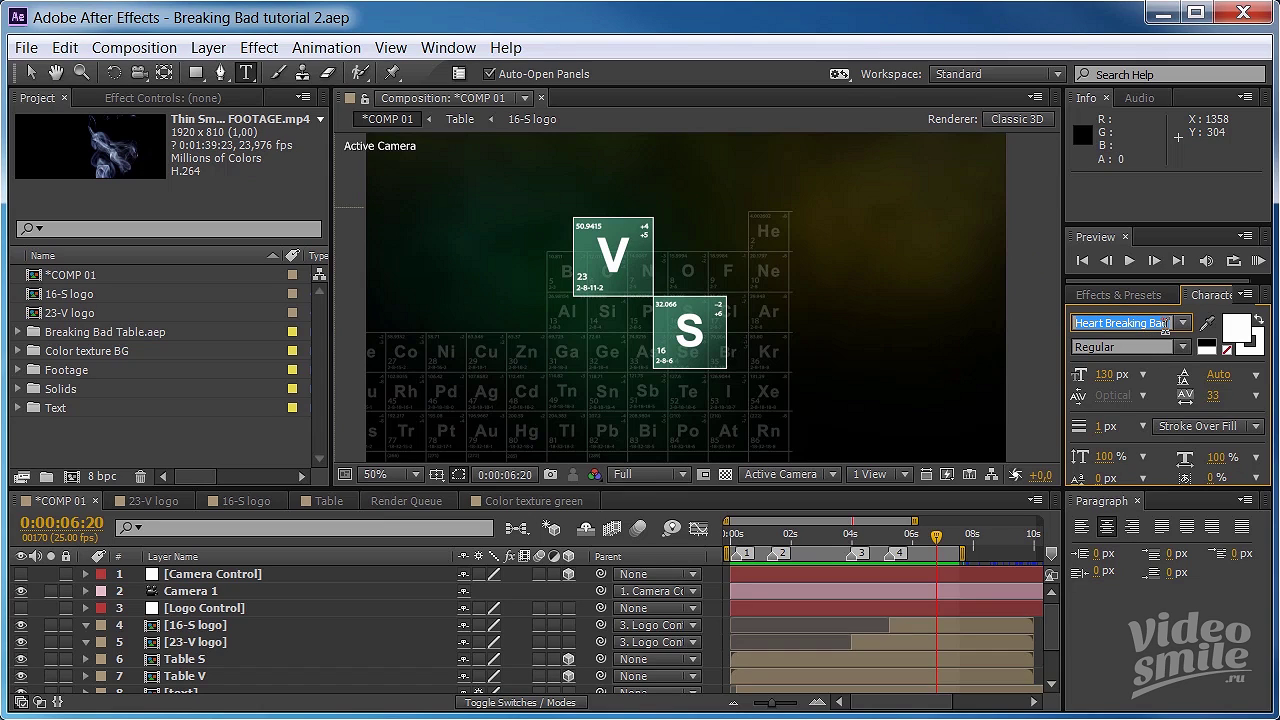
pyautogui.click(668, 278)
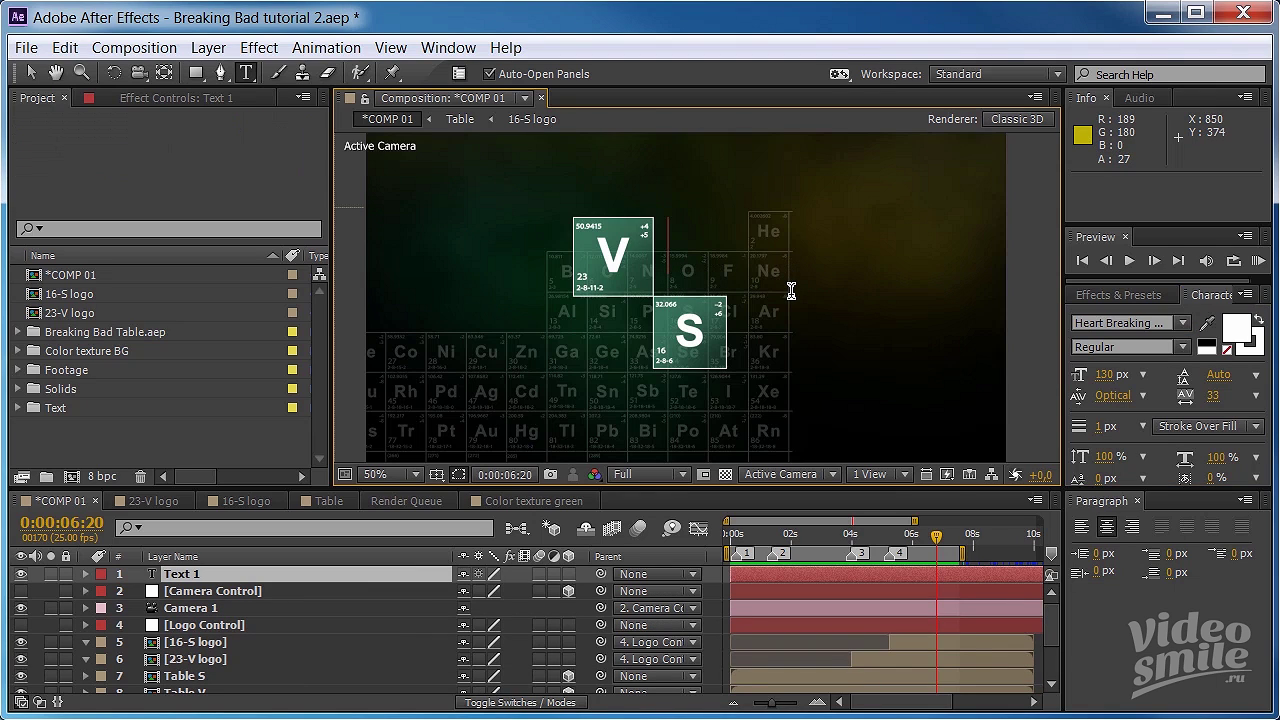
pyautogui.write('Шв')
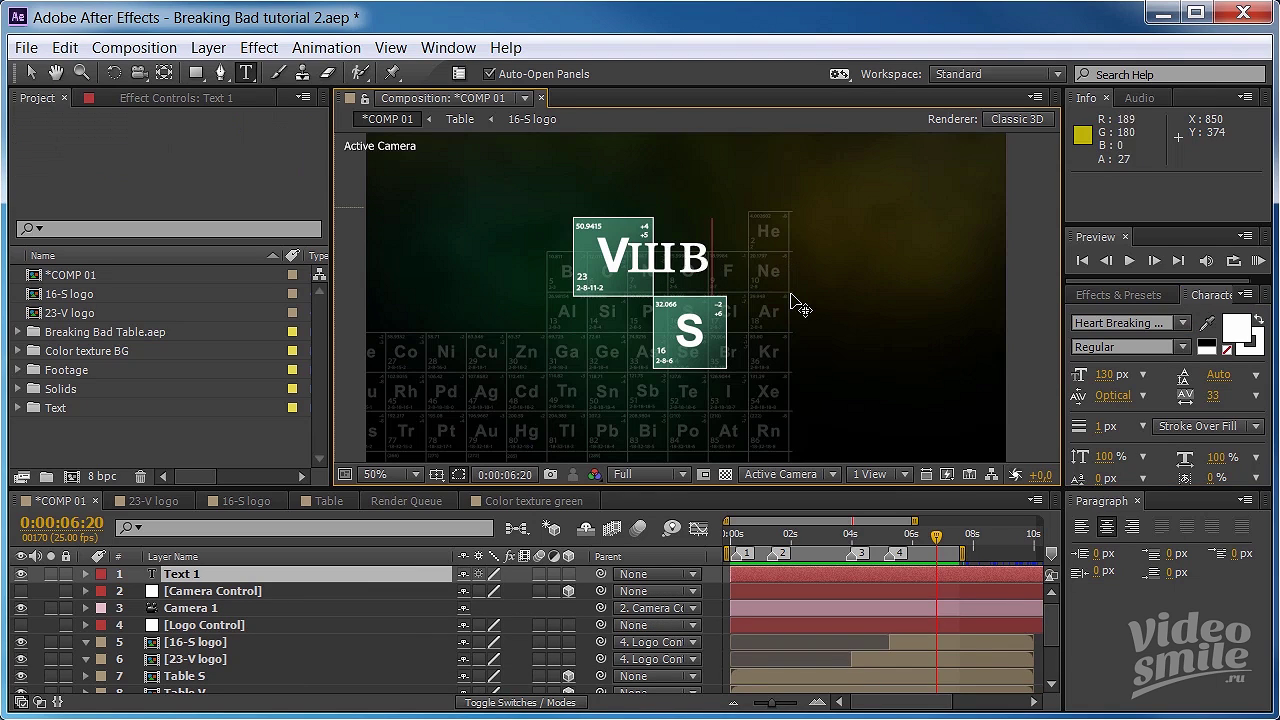
pyautogui.write('ущ')
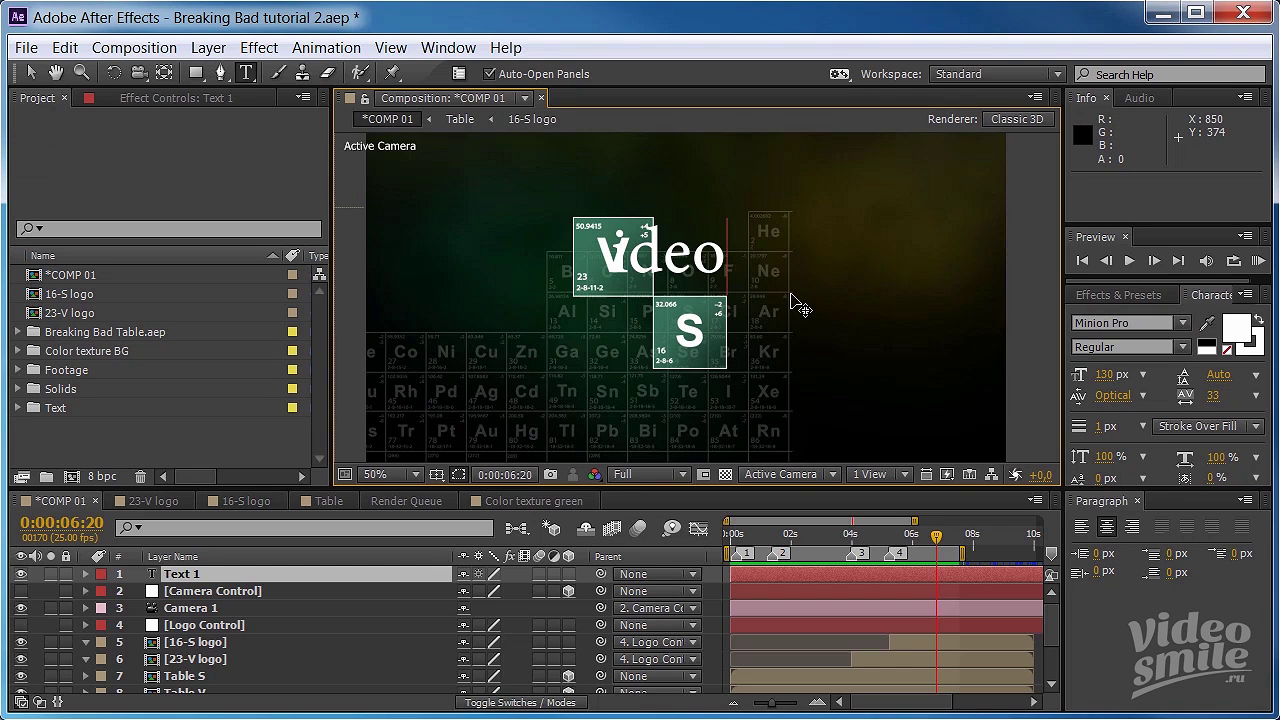
pyautogui.moveTo(716, 262); pyautogui.dragTo(606, 262)
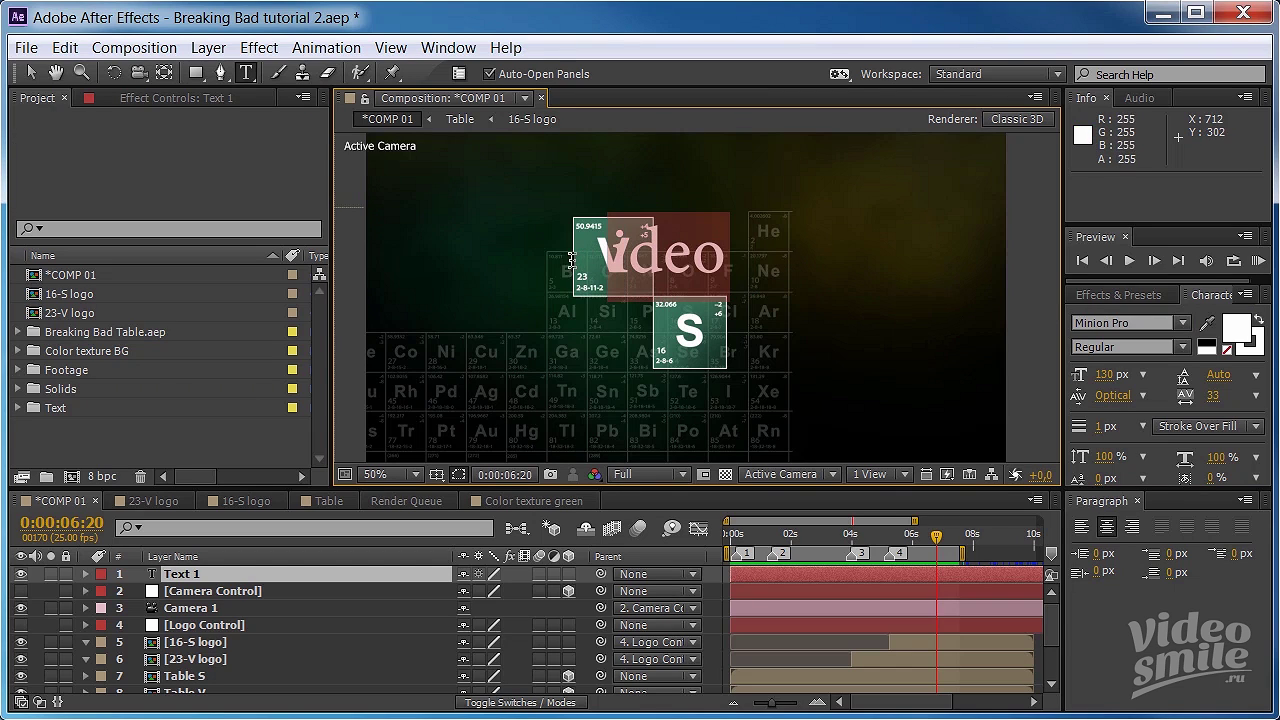
pyautogui.click(1140, 323)
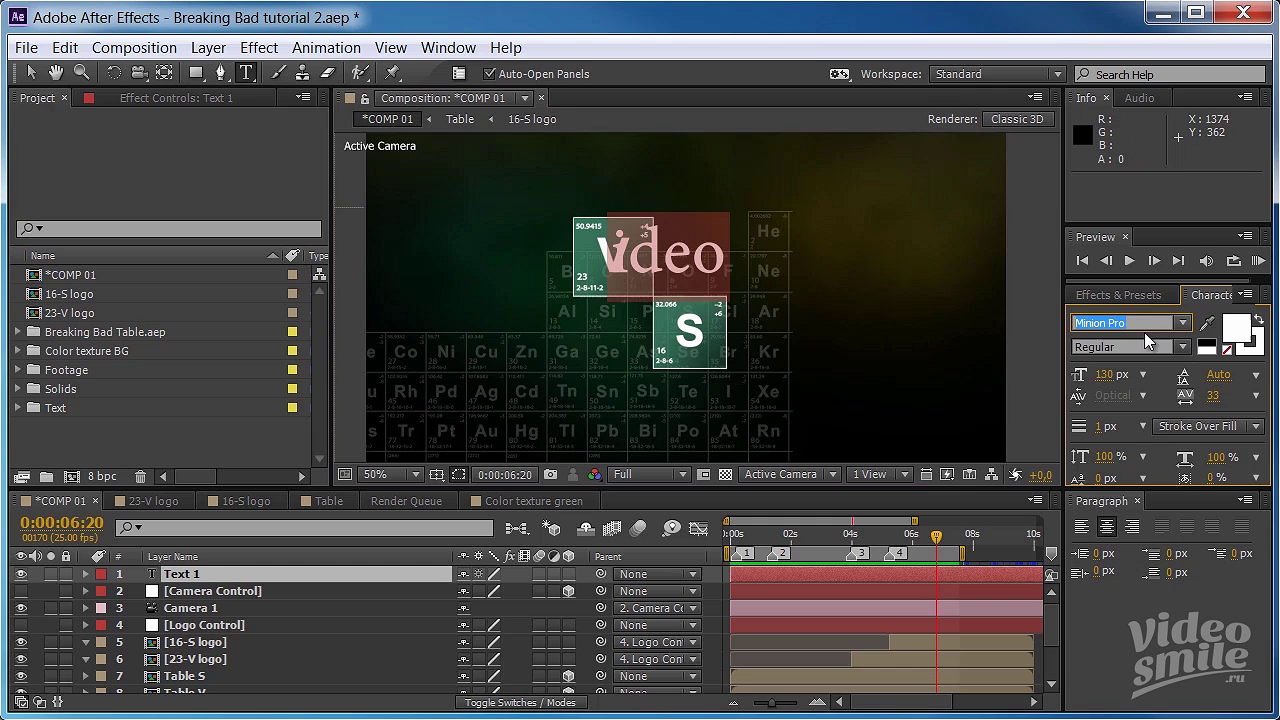
pyautogui.write('Heart Breaking Bad')
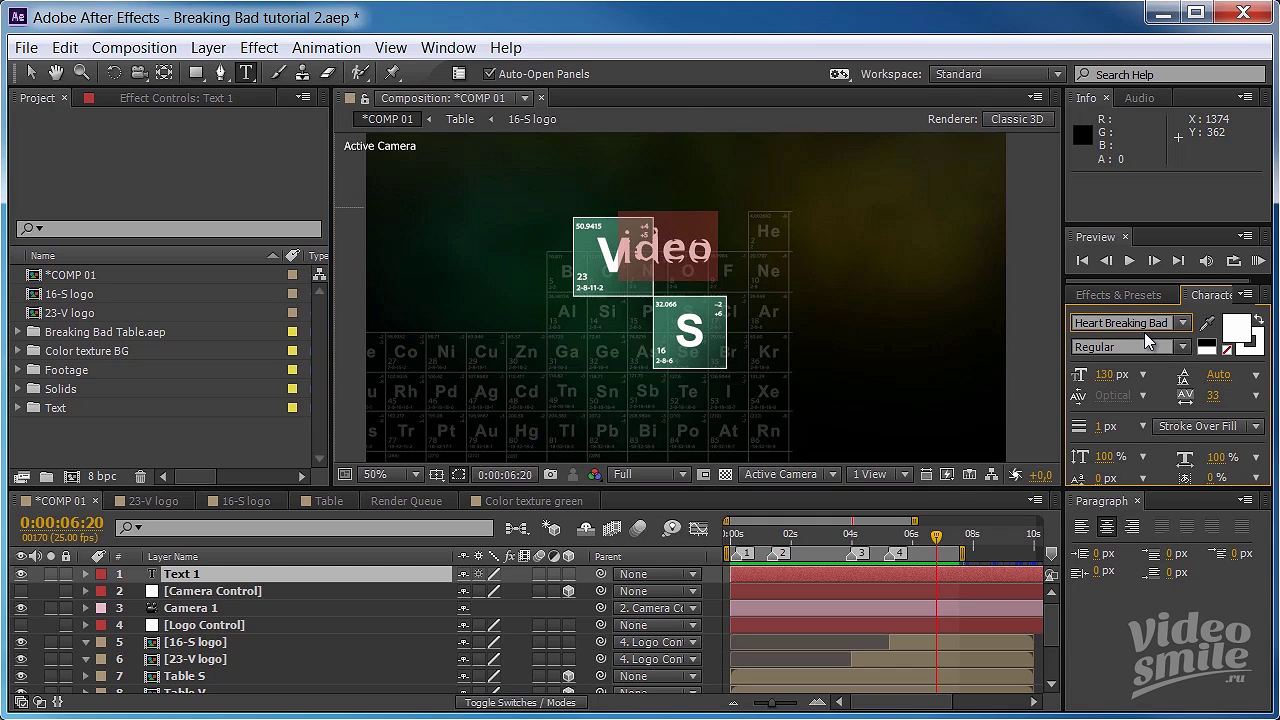
pyautogui.press('Return')
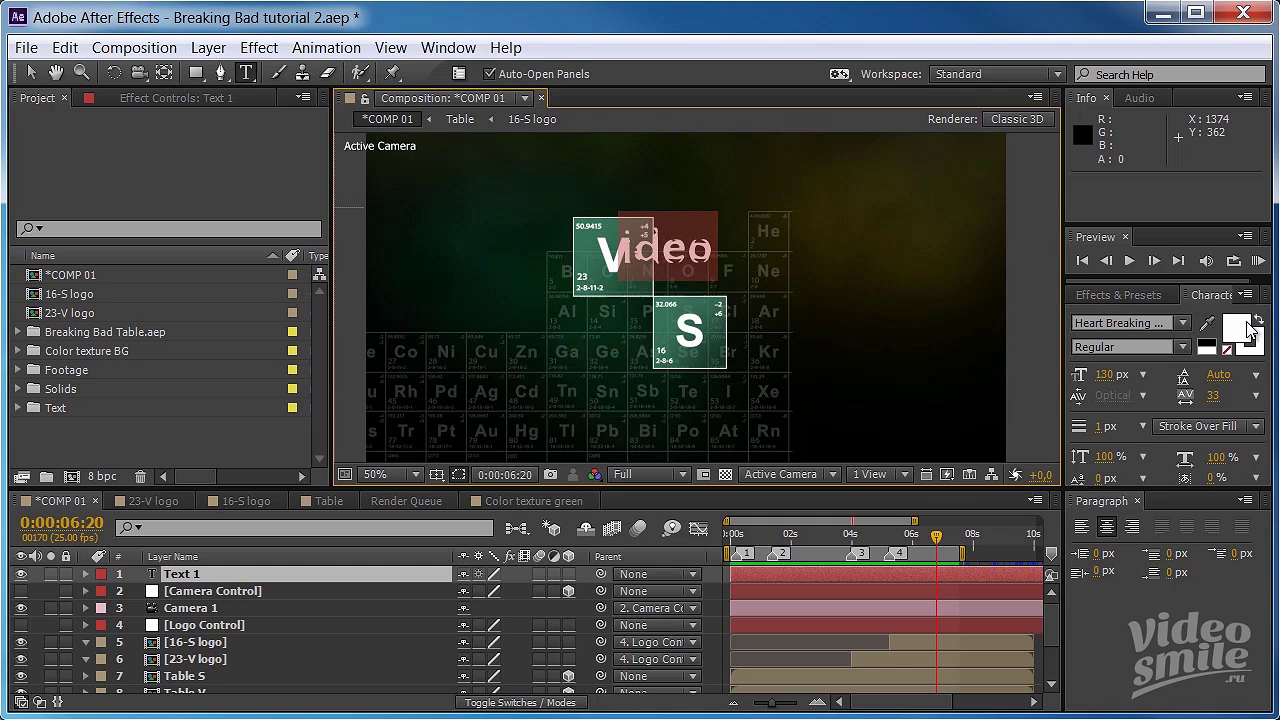
pyautogui.press('KP_Enter')
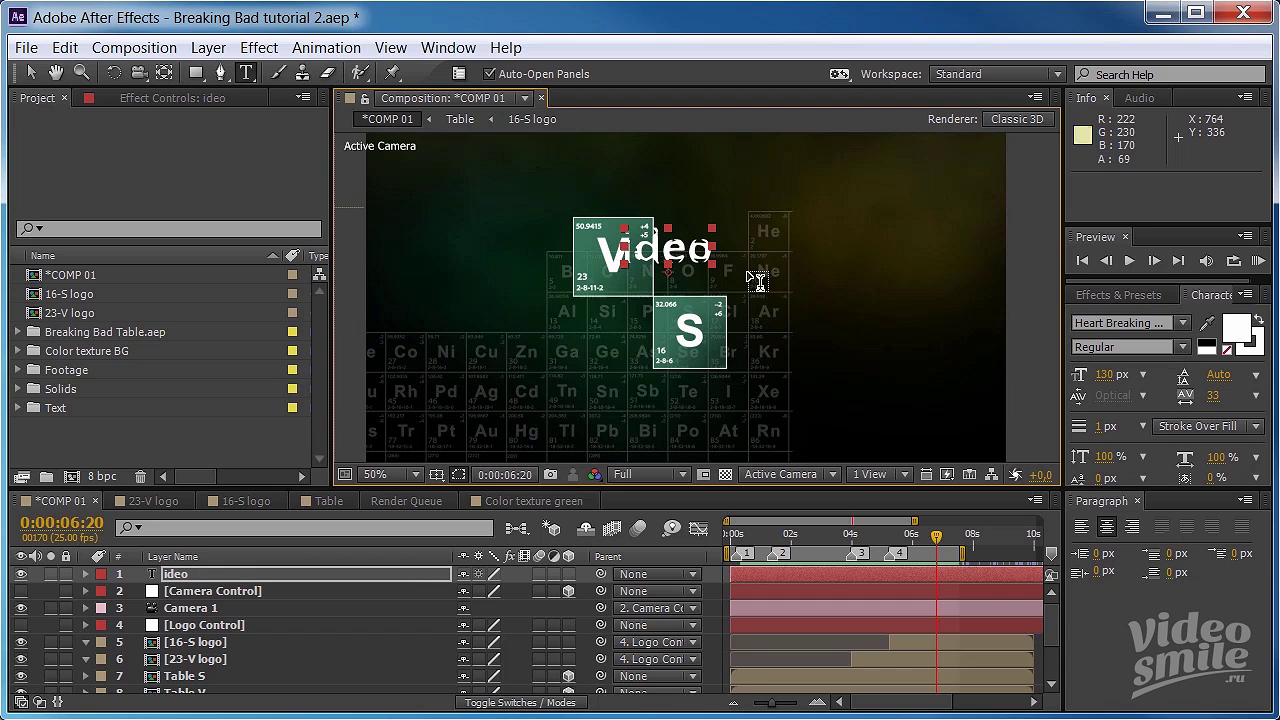
# - Type 'mile' after the S tile and shift both text layers right of their tiles
pyautogui.click(746, 345)
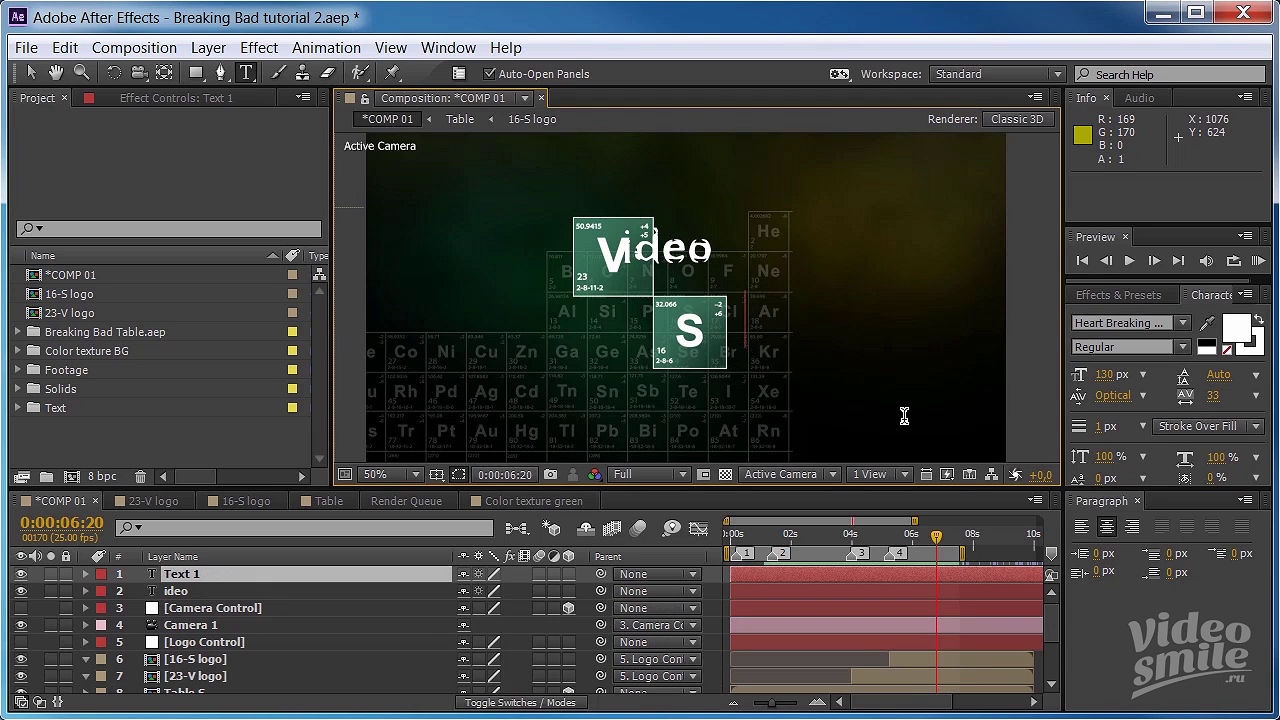
pyautogui.write('mil')
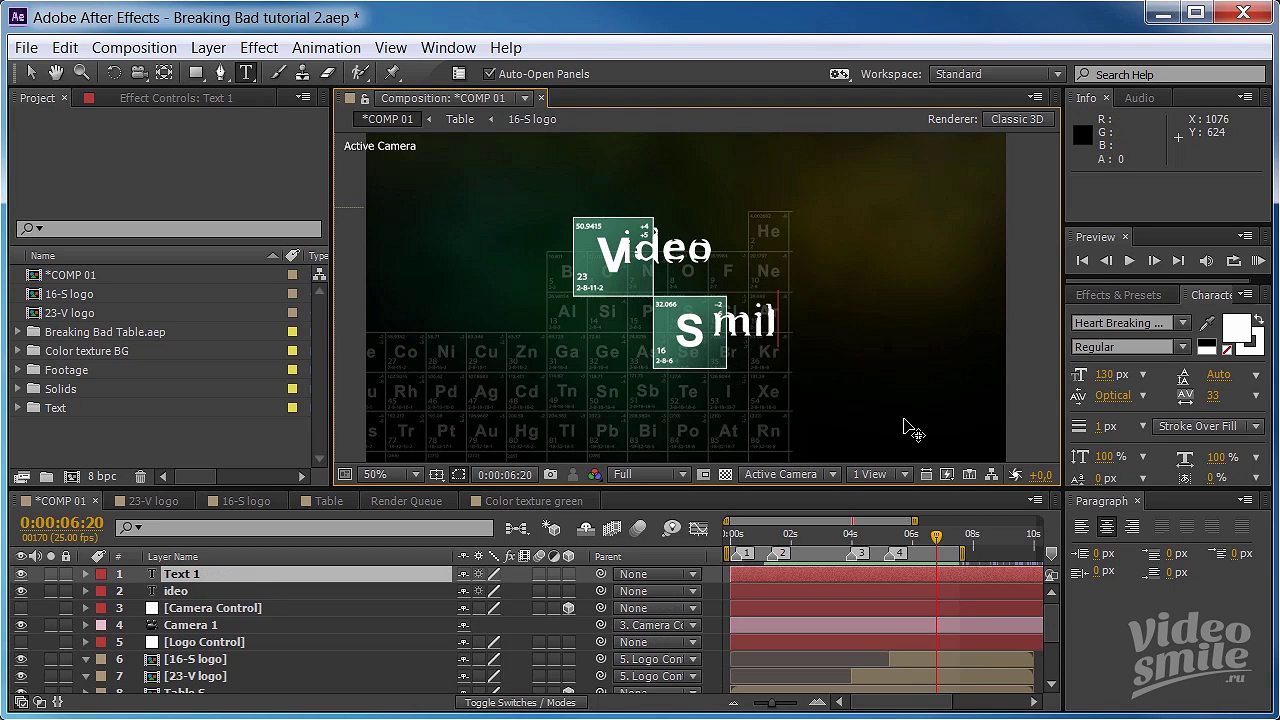
pyautogui.write('e')
pyautogui.press('KP_Enter')
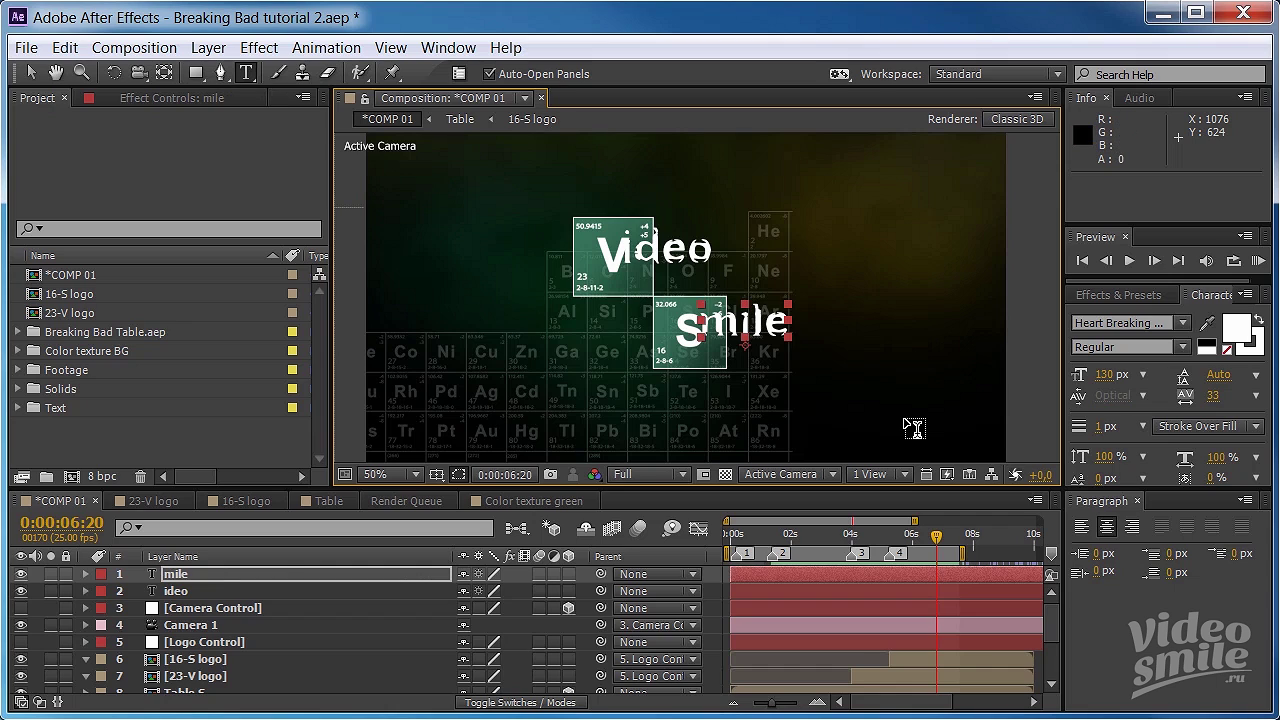
pyautogui.press('v')
pyautogui.moveTo(728, 326); pyautogui.dragTo(802, 344)
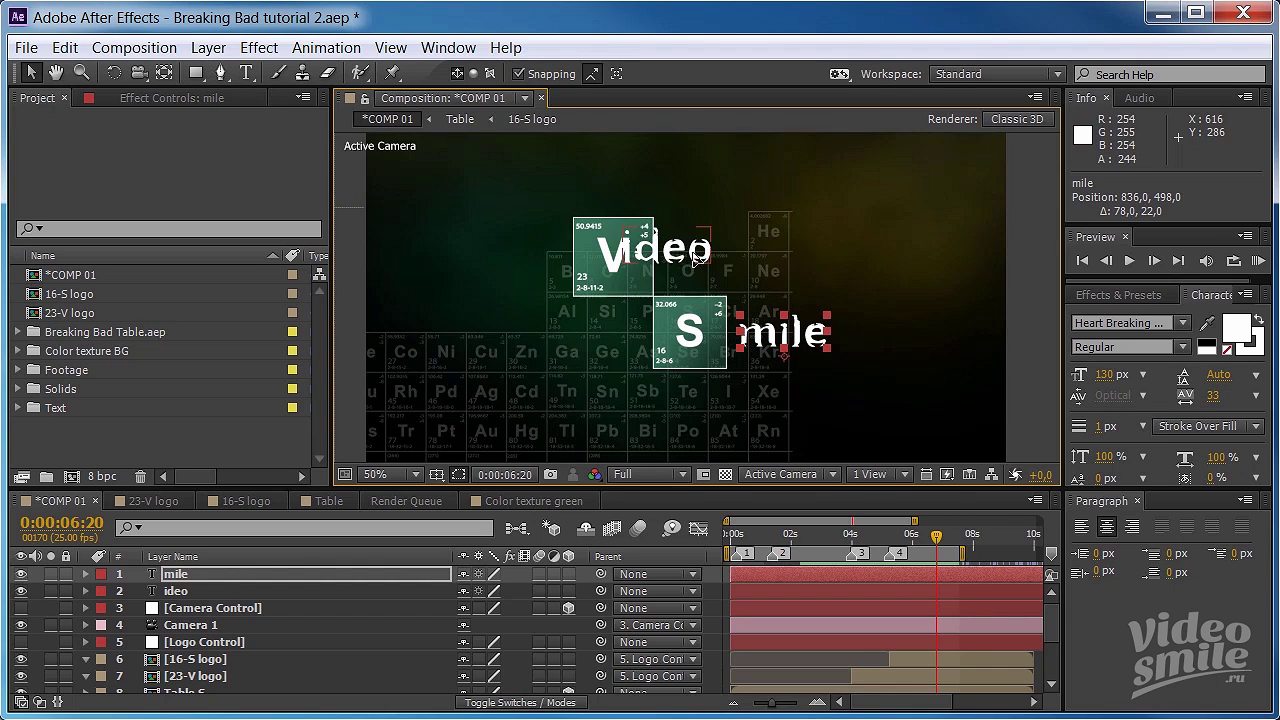
pyautogui.moveTo(674, 256)
pyautogui.mouseDown()
pyautogui.moveTo(713, 265)
pyautogui.moveTo(705, 258)
pyautogui.mouseUp()
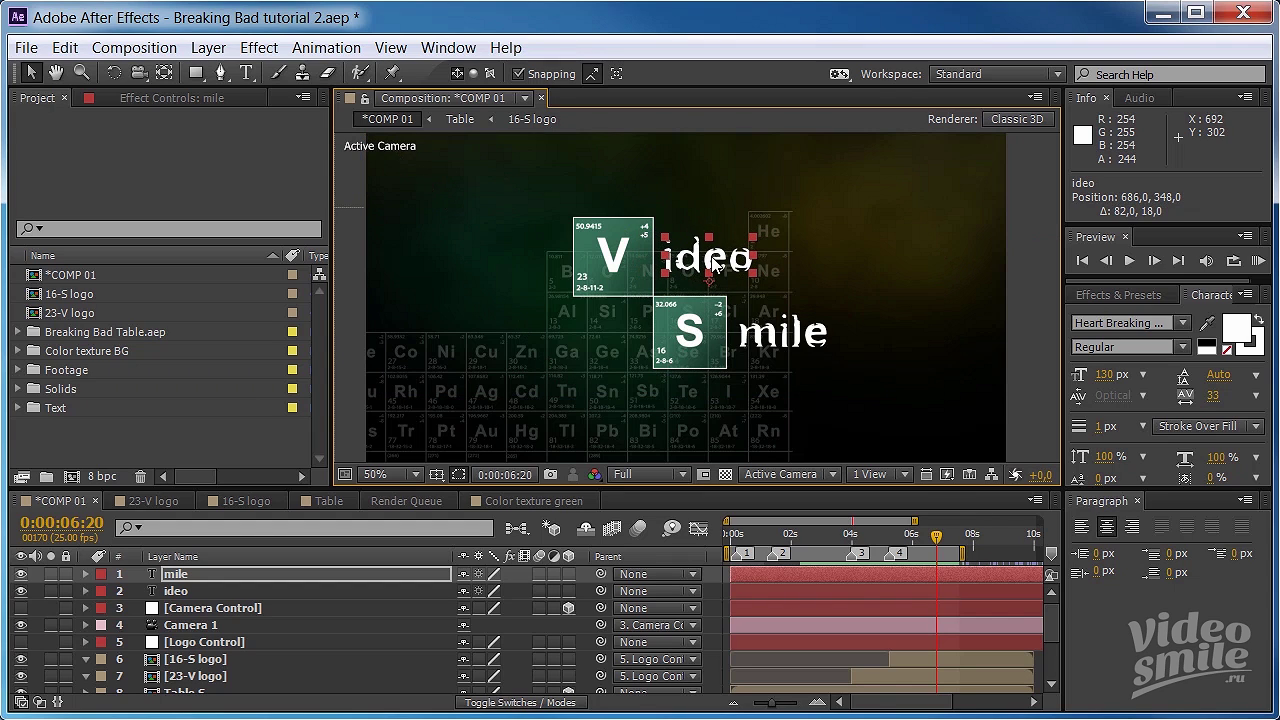
# - Show the intro footage with the ideo and mile text at 100% and align ideo with Breaking
pyautogui.scroll(-3, 133, 617)
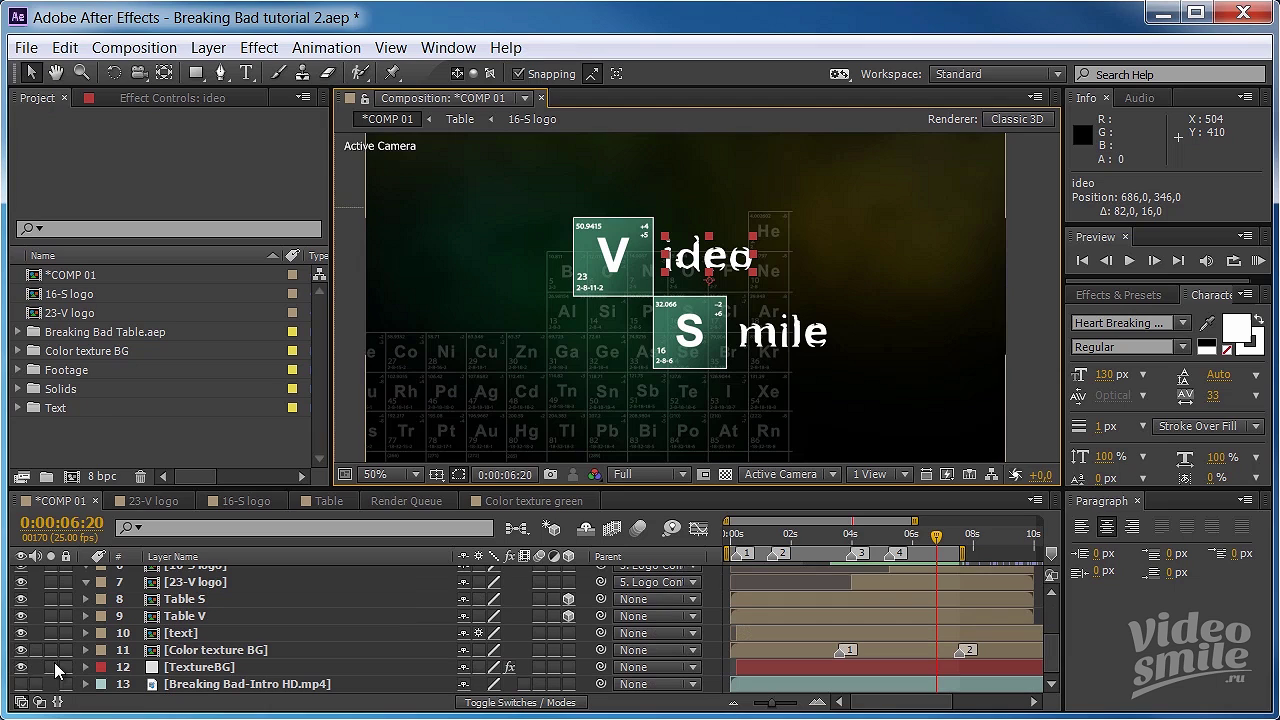
pyautogui.click(51, 684)
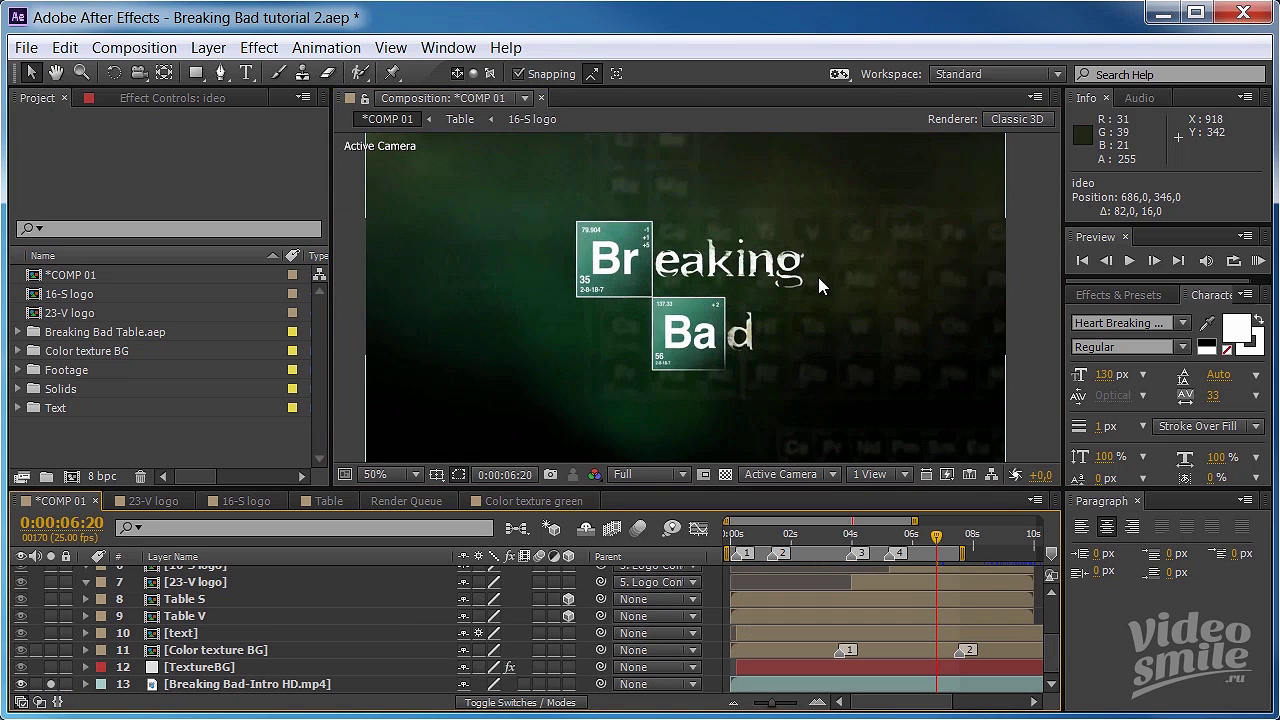
pyautogui.scroll(3, 78, 625)
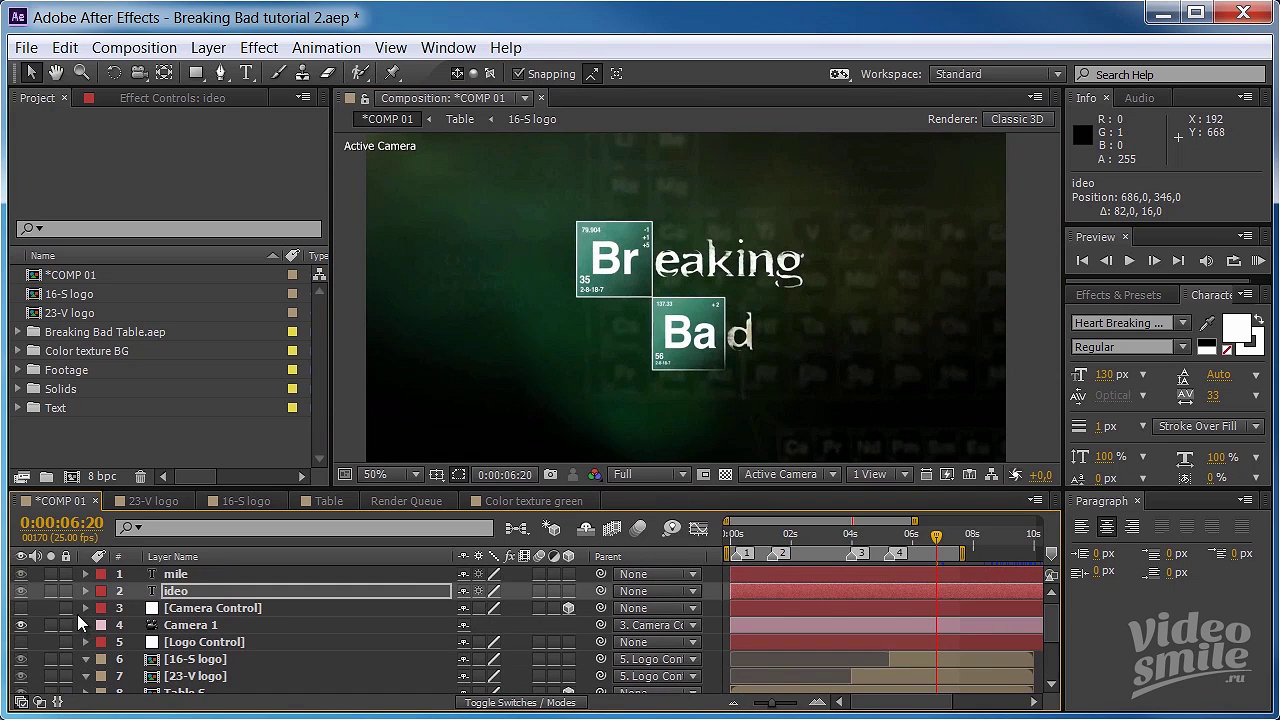
pyautogui.click(51, 591)
pyautogui.click(51, 574)
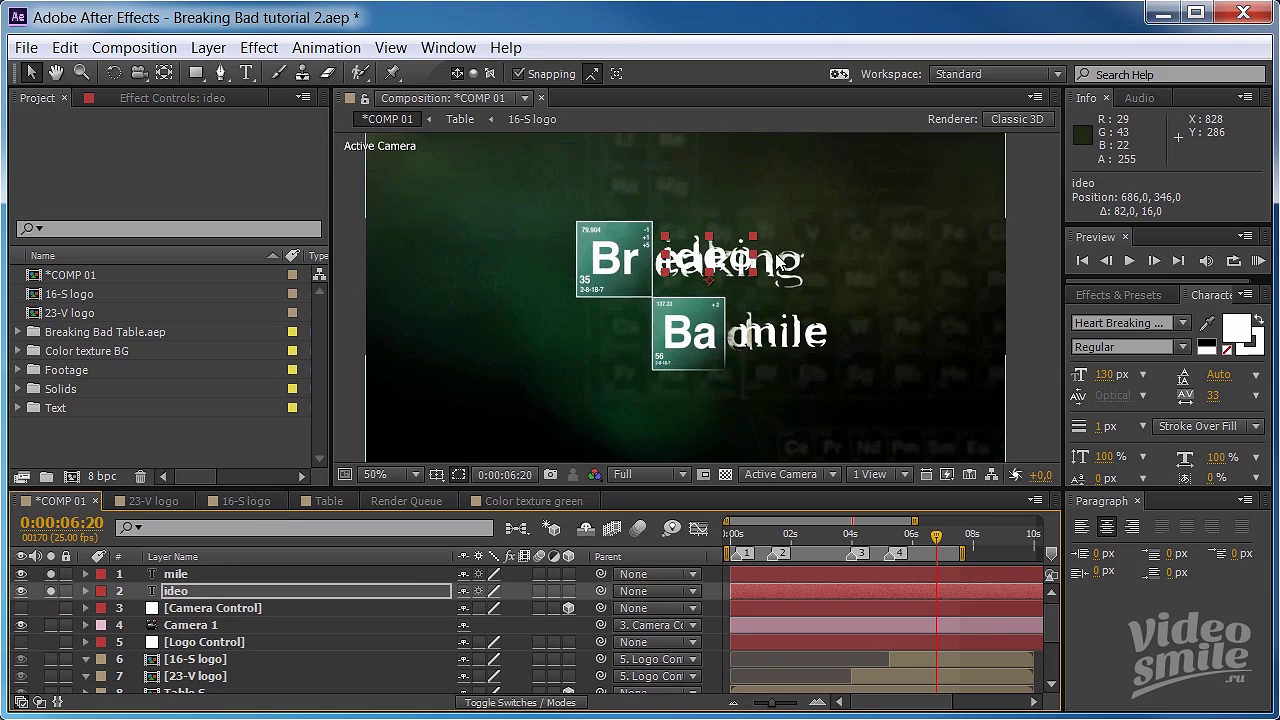
pyautogui.press('/')
pyautogui.moveTo(726, 236); pyautogui.dragTo(718, 236)
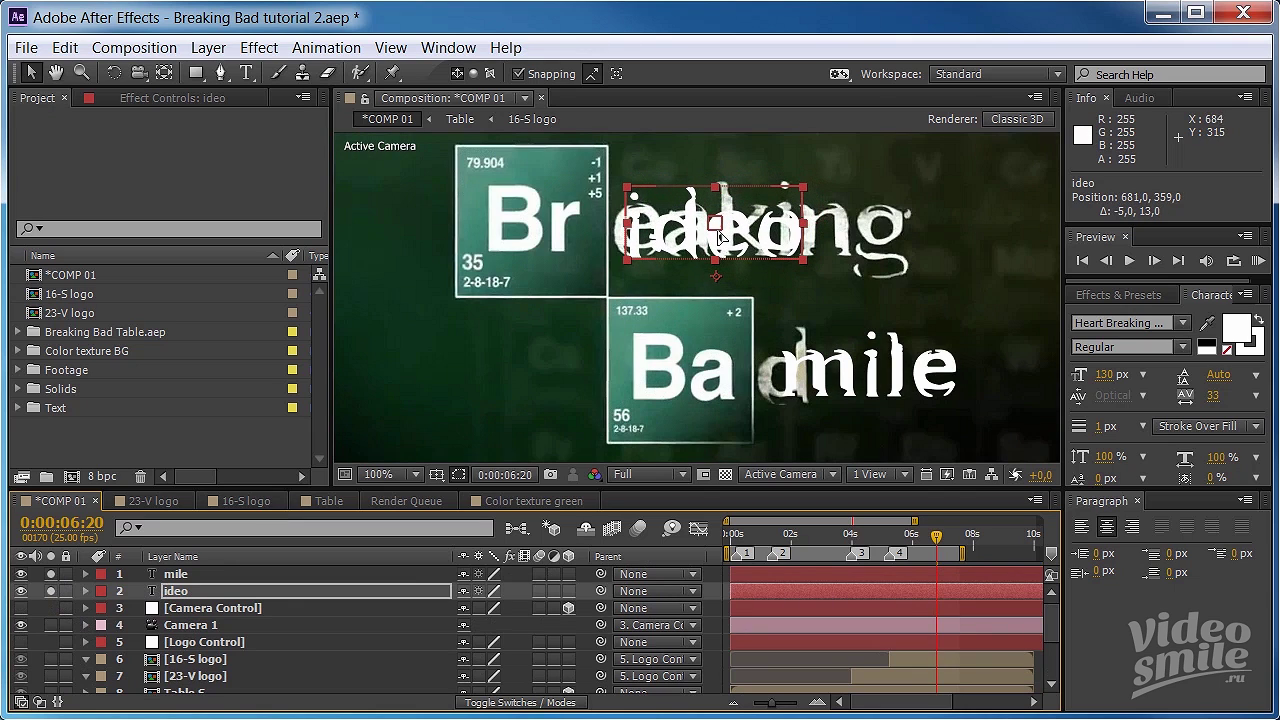
# - Enlarge the ideo text to 142 px and nudge it 8 px right
pyautogui.click(1104, 374)
pyautogui.moveTo(1104, 374); pyautogui.dragTo(1121, 374)
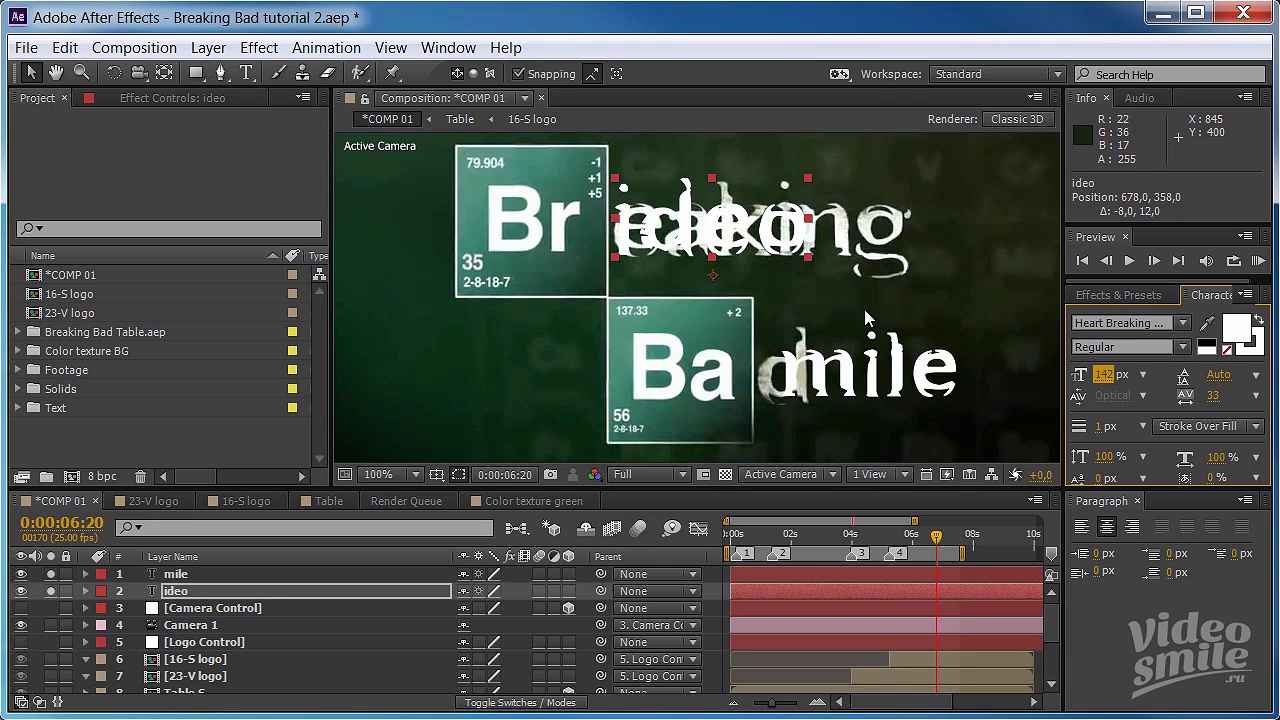
pyautogui.moveTo(775, 235); pyautogui.dragTo(783, 231)
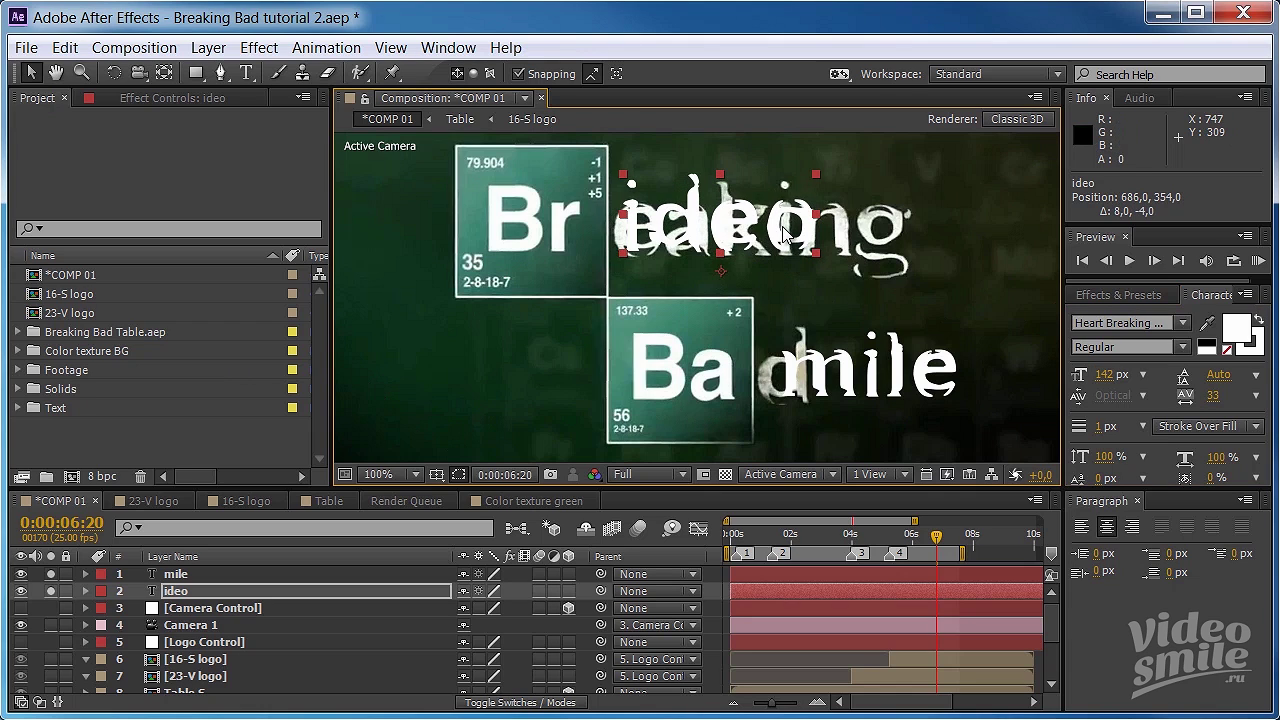
pyautogui.hotkey('ctrl', 'z')
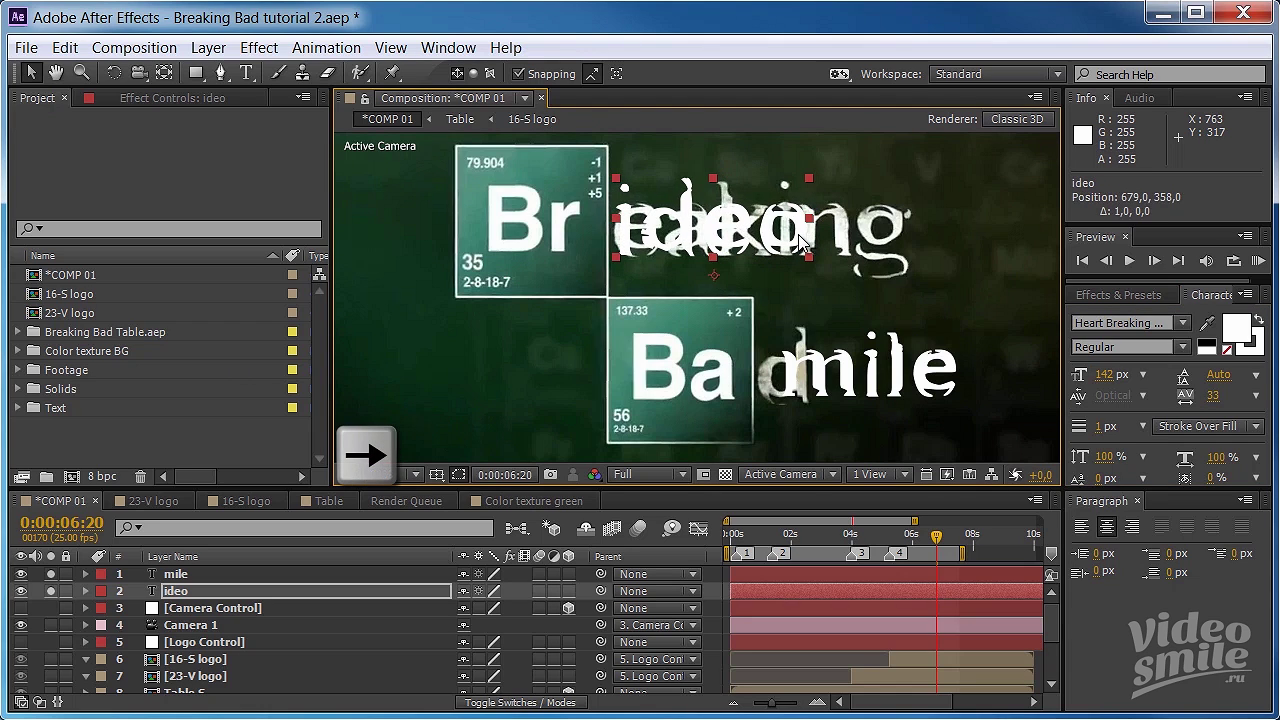
pyautogui.press('Right')
pyautogui.press('Right')
pyautogui.press('Right')
pyautogui.press('Right')
pyautogui.press('Right')
pyautogui.press('Right')
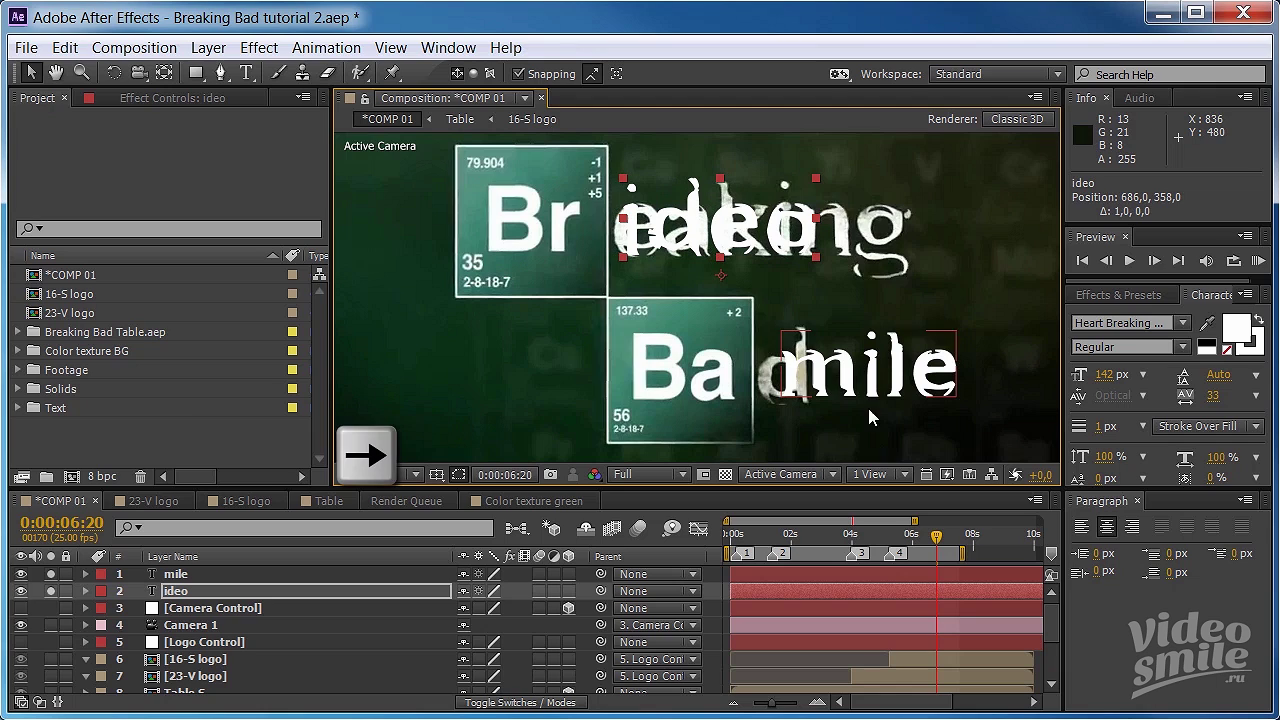
# - Set the mile text to 142 px, nudge it down and right beside its tile, then hide it
pyautogui.moveTo(883, 383); pyautogui.dragTo(867, 386)
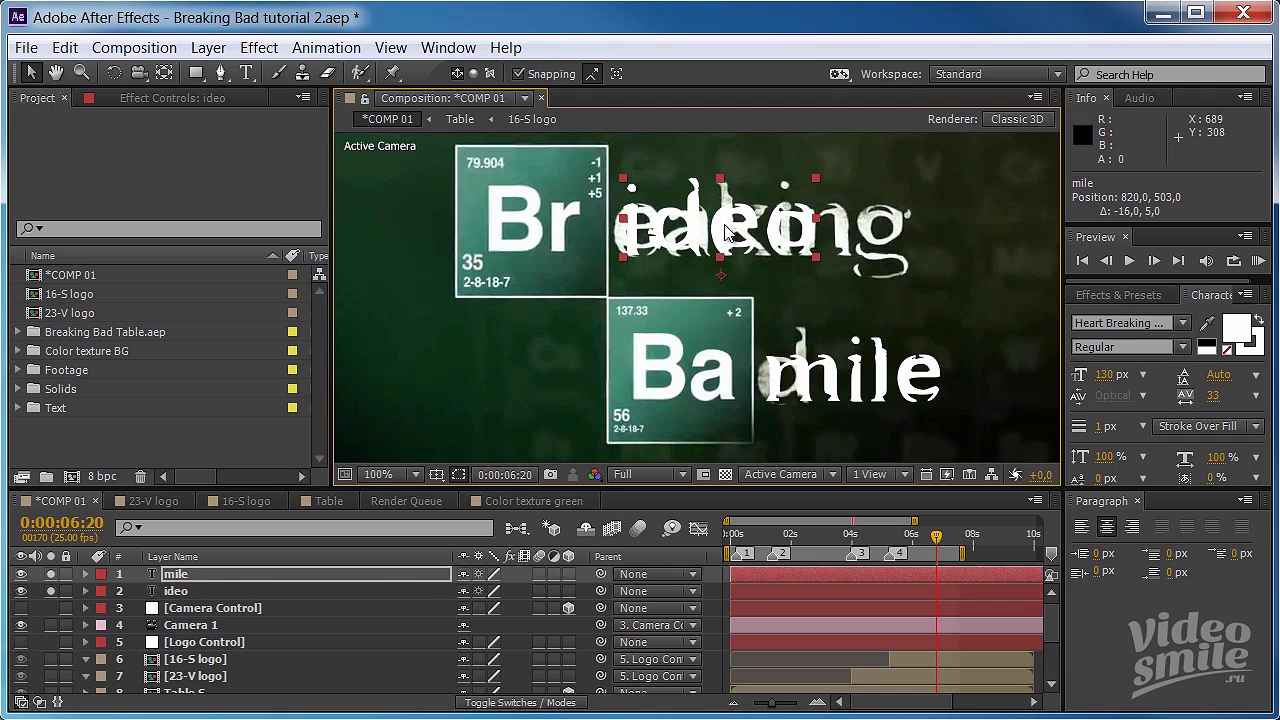
pyautogui.hotkey('ctrl', 'Down')
pyautogui.hotkey('ctrl', 'Up')
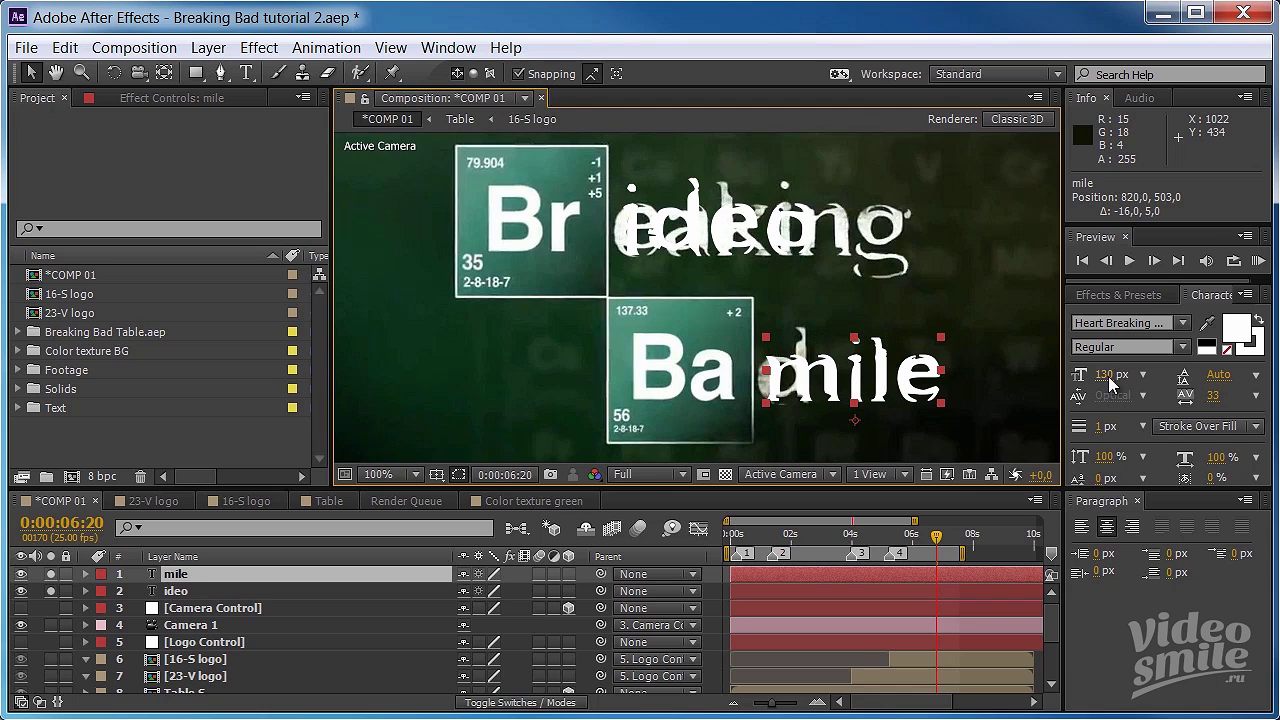
pyautogui.click(1112, 375)
pyautogui.write('142')
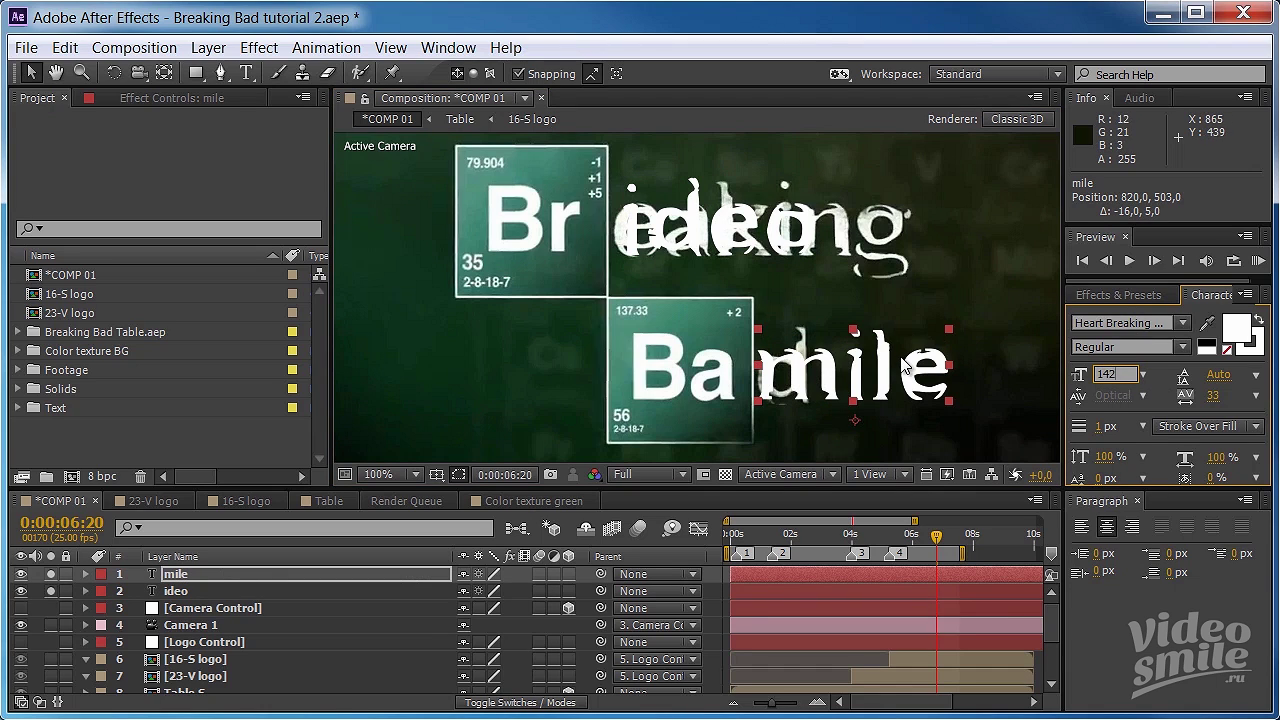
pyautogui.press('Return')
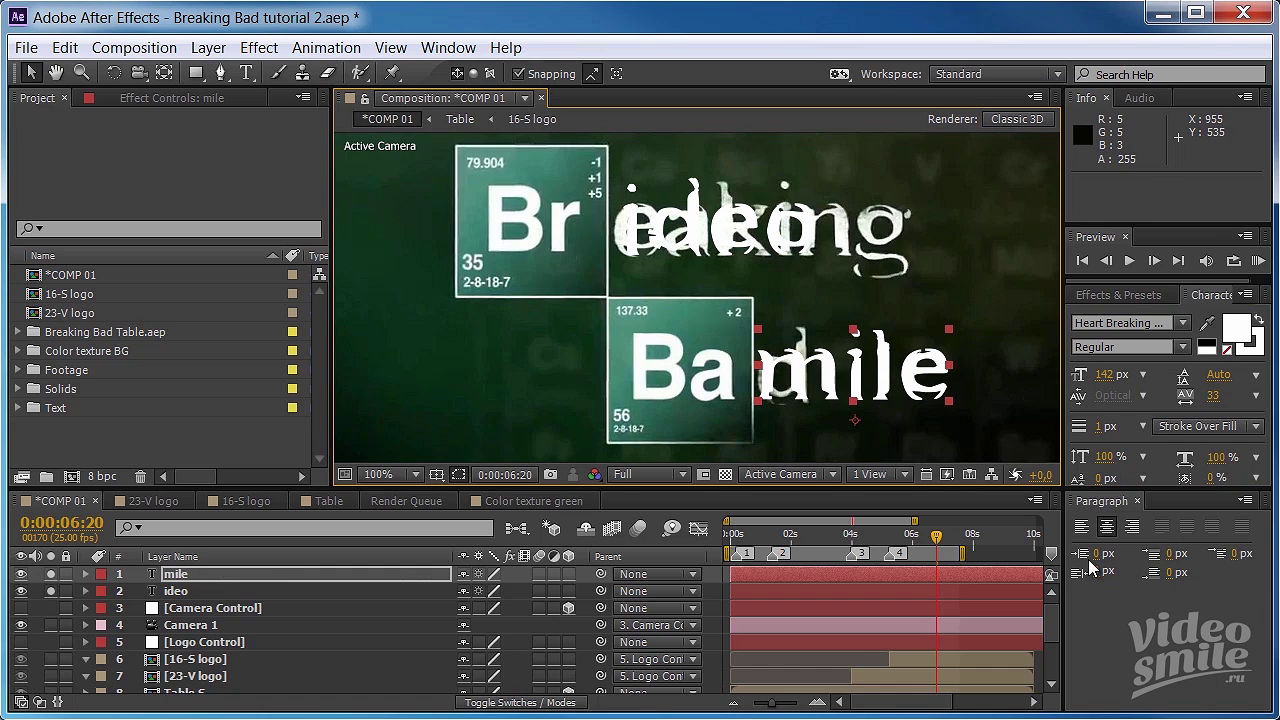
pyautogui.press('Down')
pyautogui.press('Right')
pyautogui.press('Right')
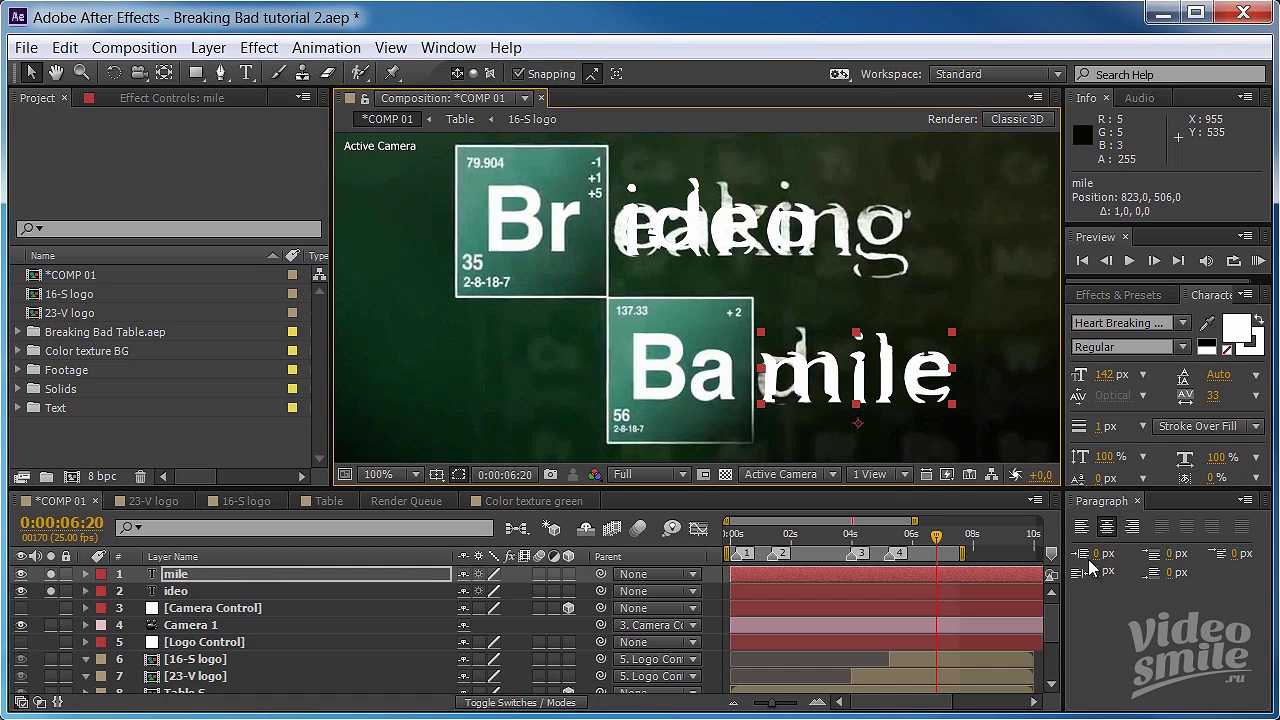
pyautogui.press('Right')
pyautogui.press('Right')
pyautogui.press('Right')
pyautogui.press('Right')
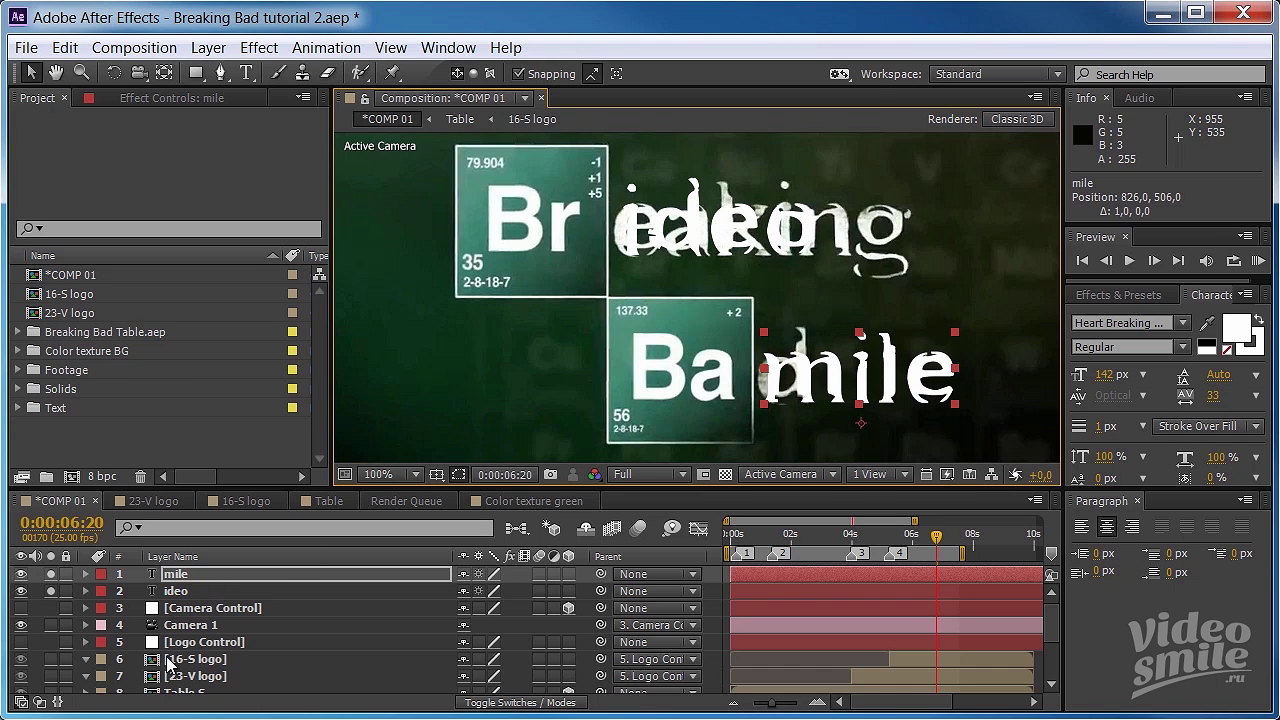
pyautogui.click(51, 575)
# - Hide the ideo text and move the Breaking Bad-Intro HD.mp4 layer just below ideo
pyautogui.click(52, 591)
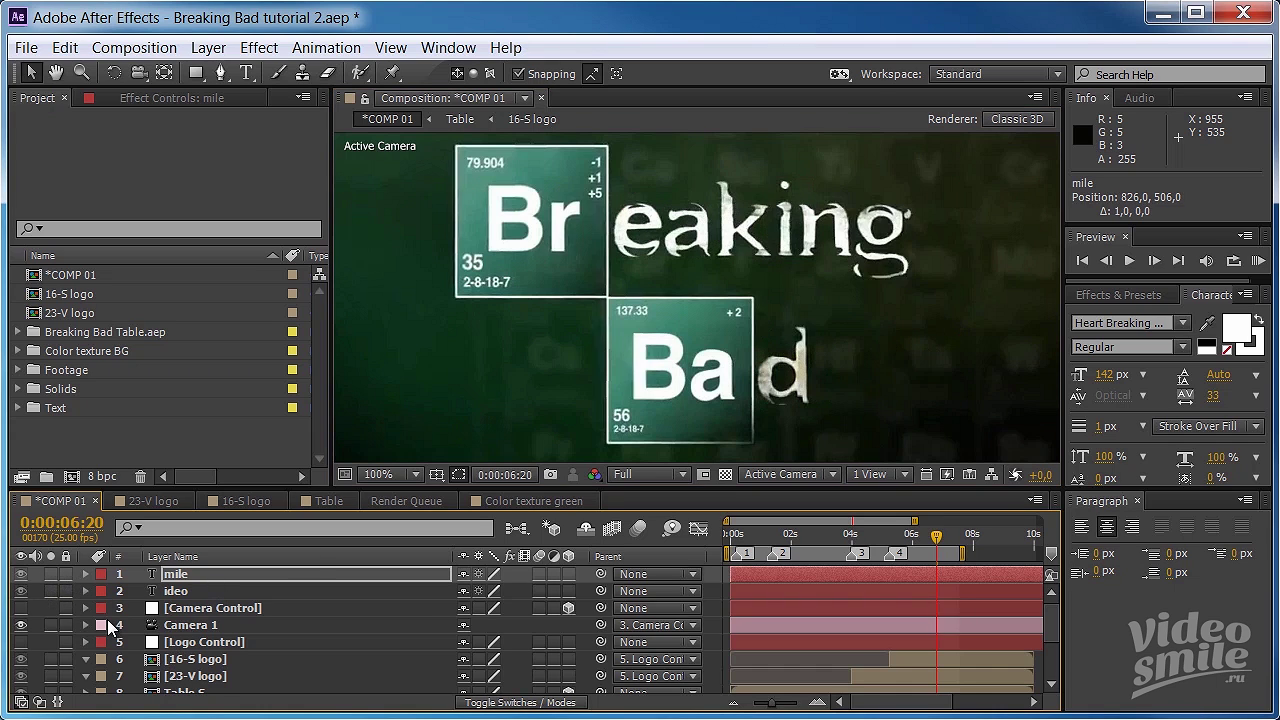
pyautogui.scroll(-3, 100, 626)
pyautogui.click(52, 684)
pyautogui.click(21, 684)
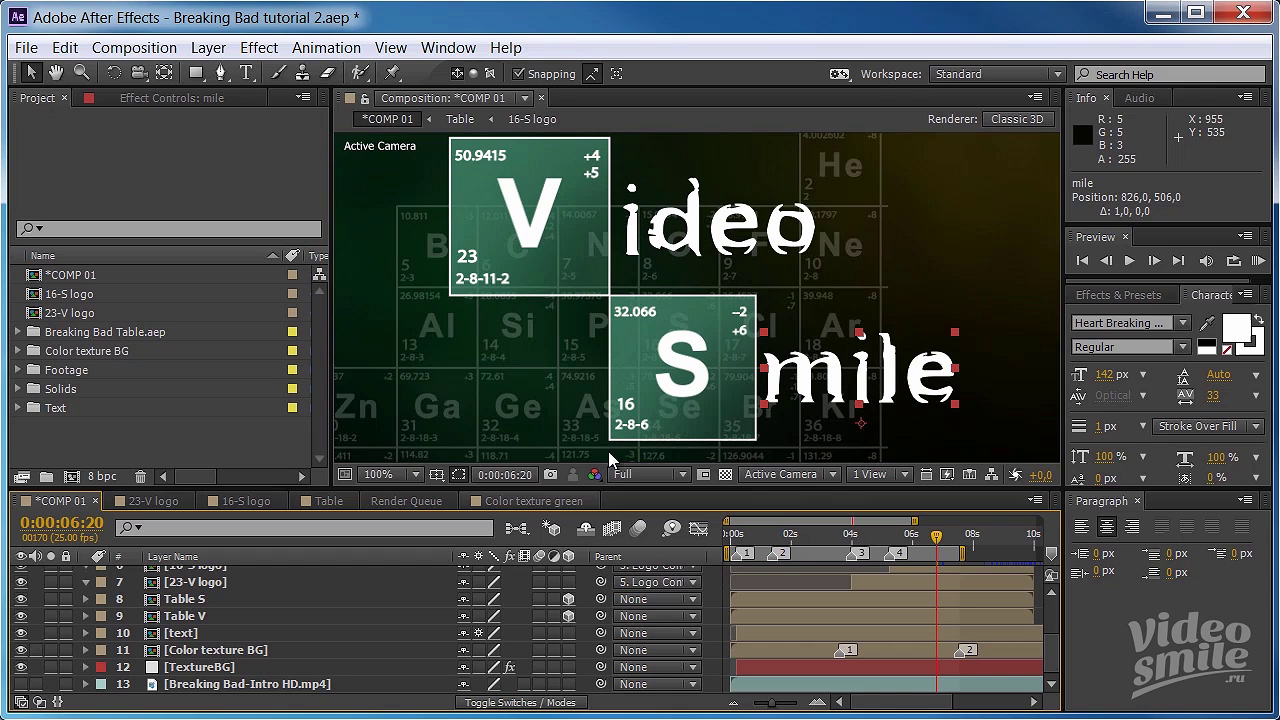
pyautogui.moveTo(224, 684); pyautogui.dragTo(233, 574)
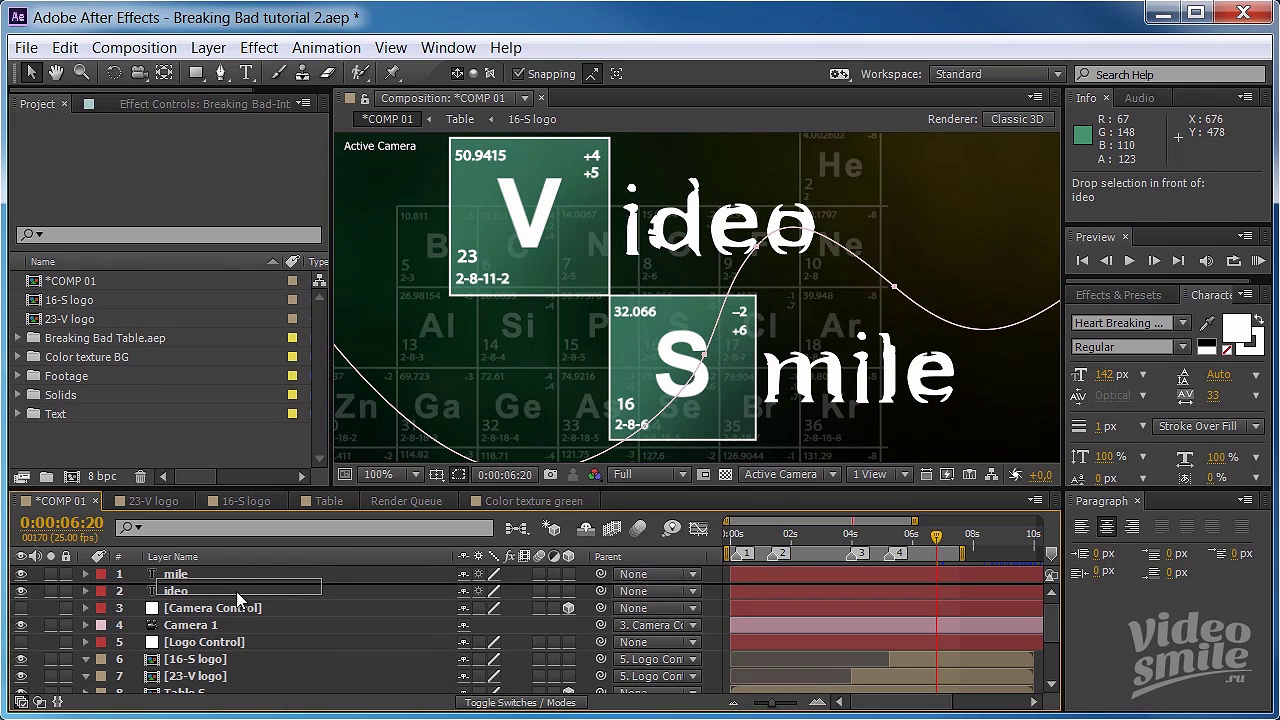
pyautogui.moveTo(233, 572); pyautogui.dragTo(240, 600)
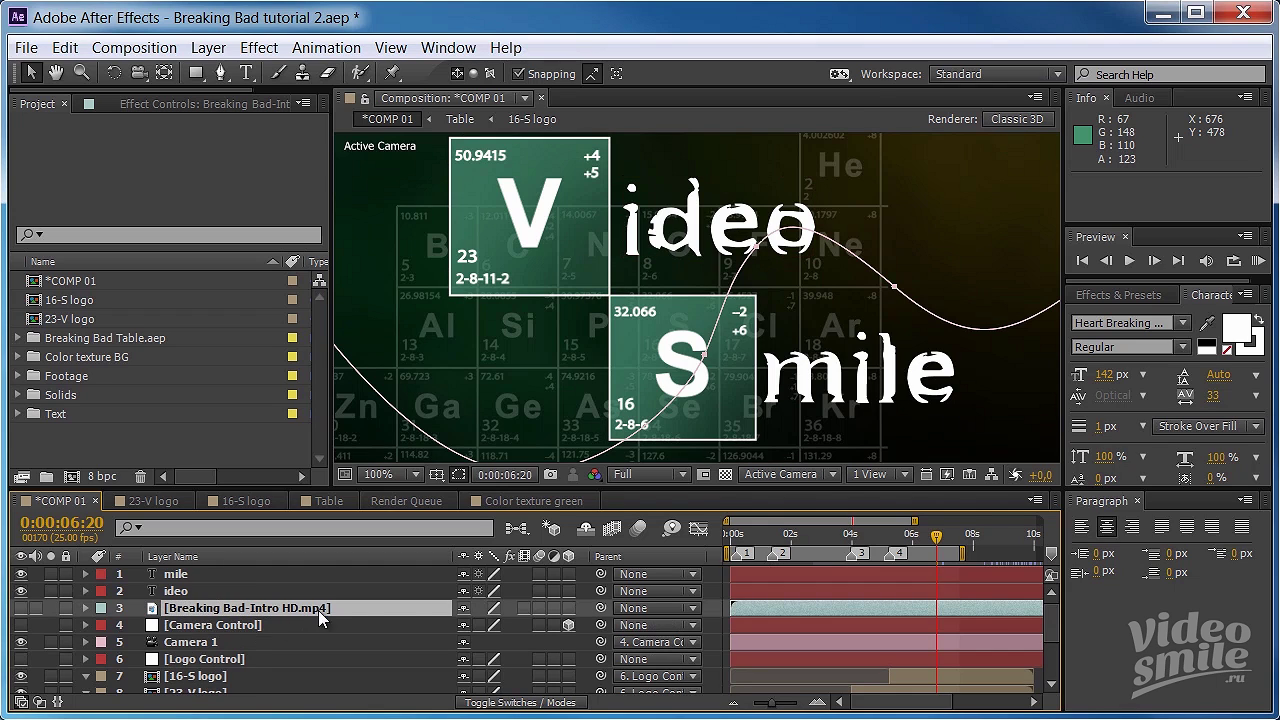
# - Solo the intro footage to compare it at 0:00:06:02, then hide it again
pyautogui.click(233, 588)
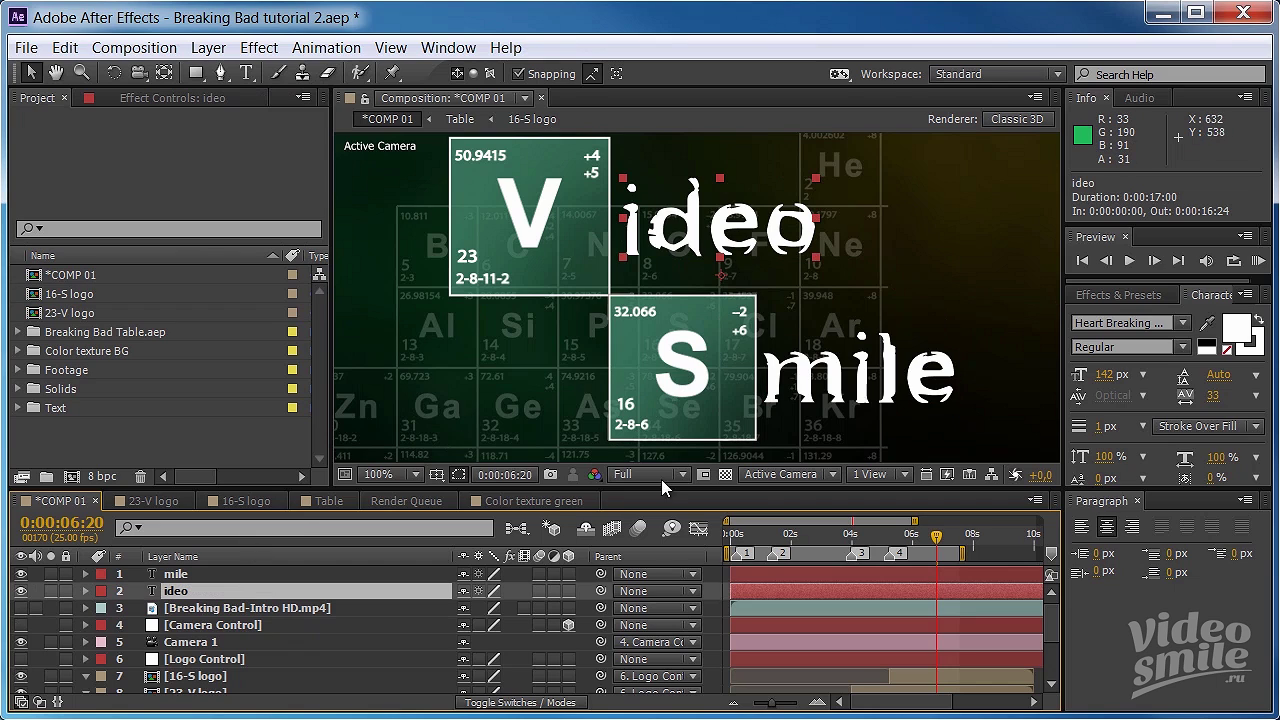
pyautogui.click(20, 608)
pyautogui.click(50, 608)
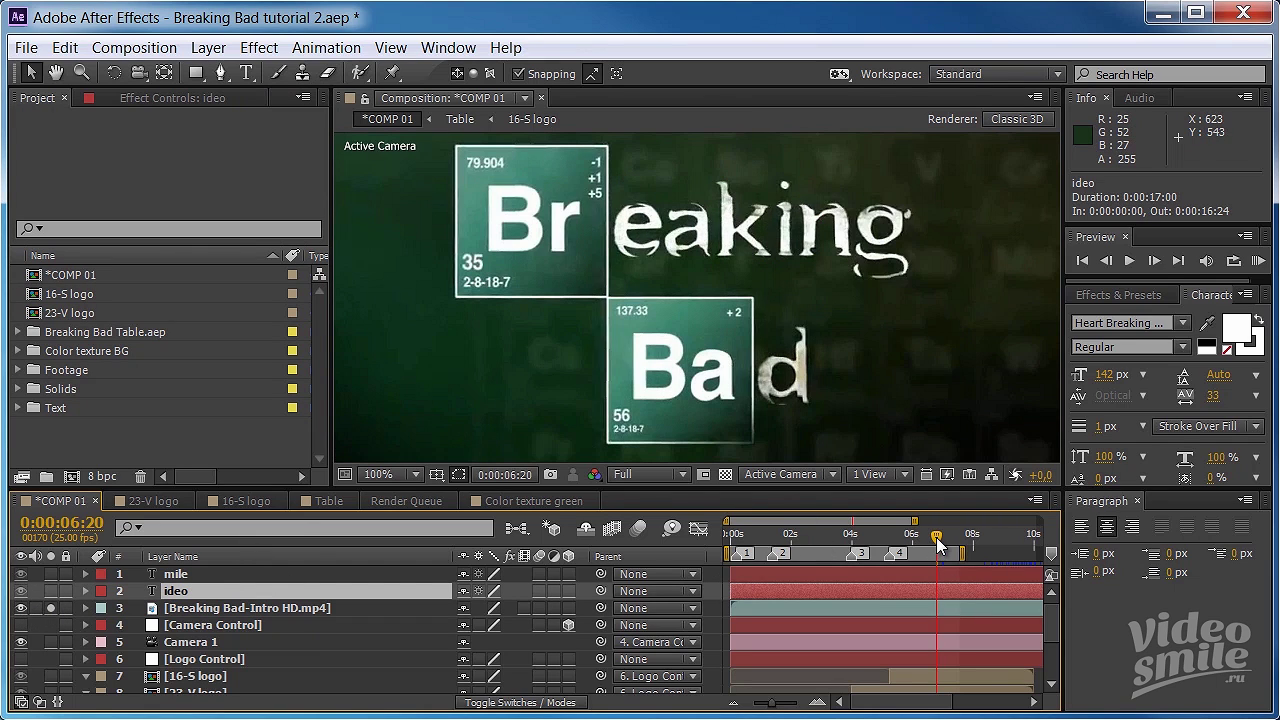
pyautogui.moveTo(936, 541); pyautogui.dragTo(915, 541)
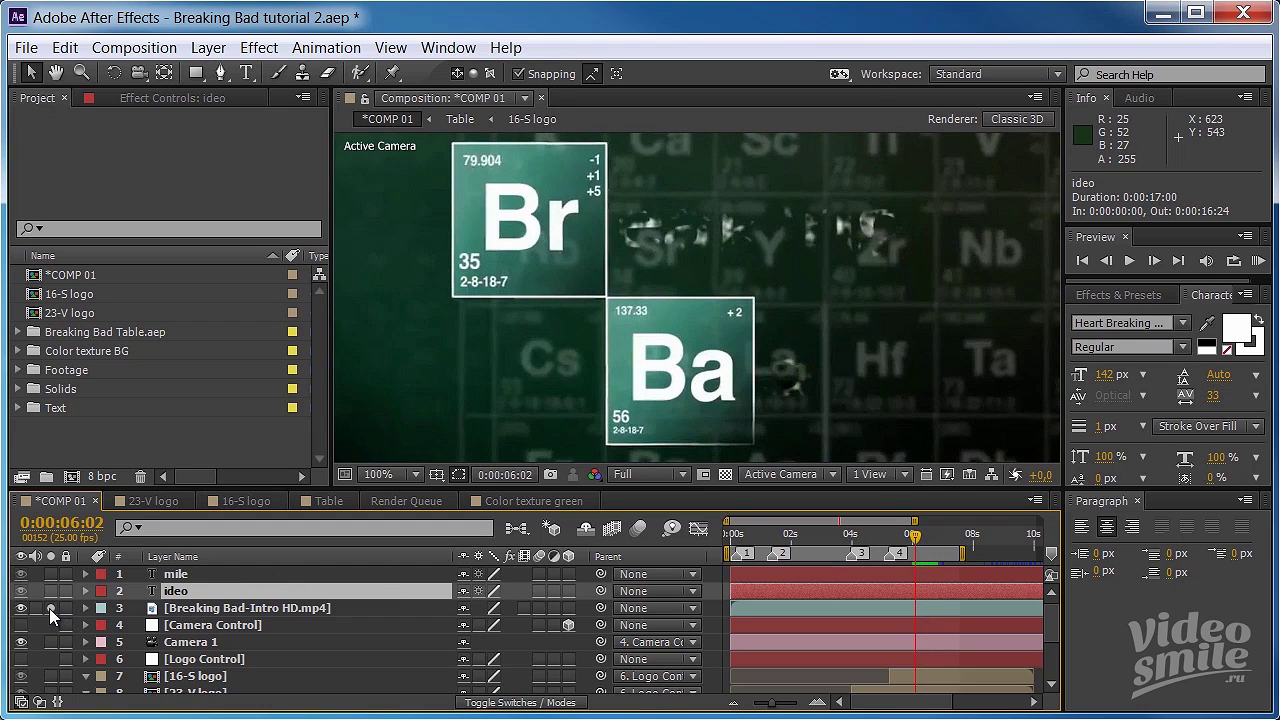
pyautogui.click(21, 608)
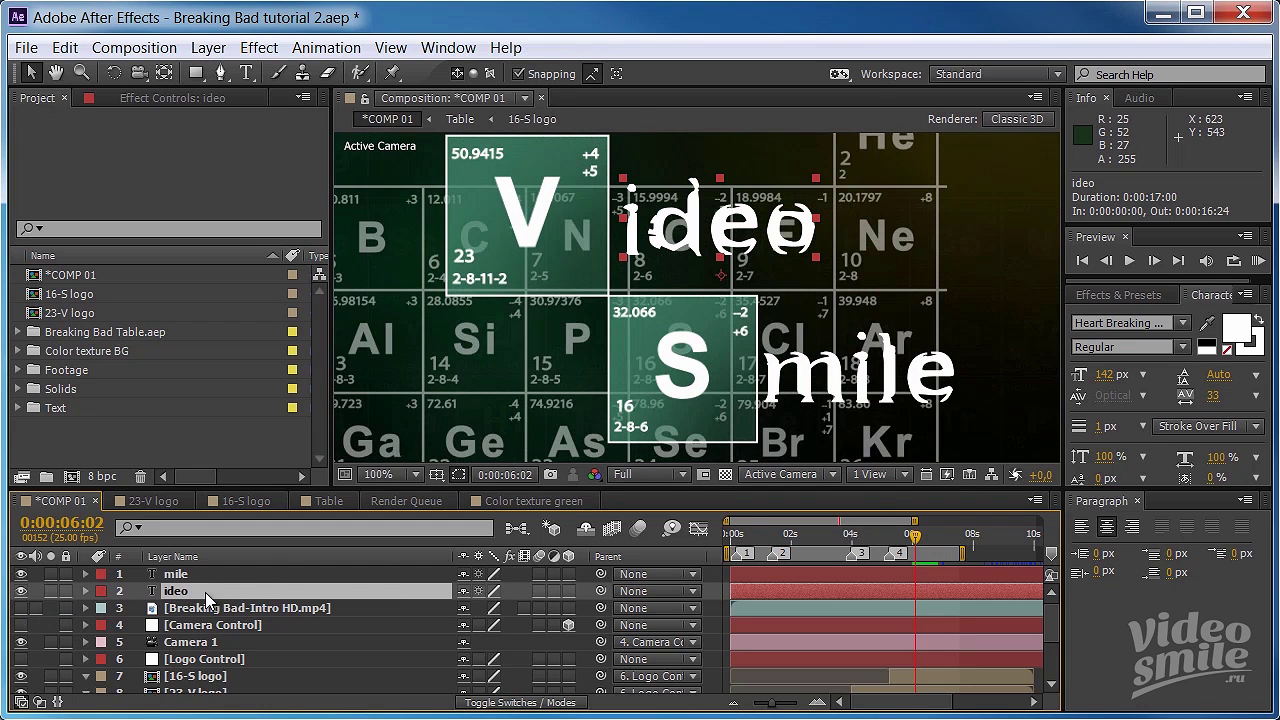
# - Pre-compose the ideo layer into a comp named 'Video' without opening it
pyautogui.hotkey('ctrl', 'shift', 'c')
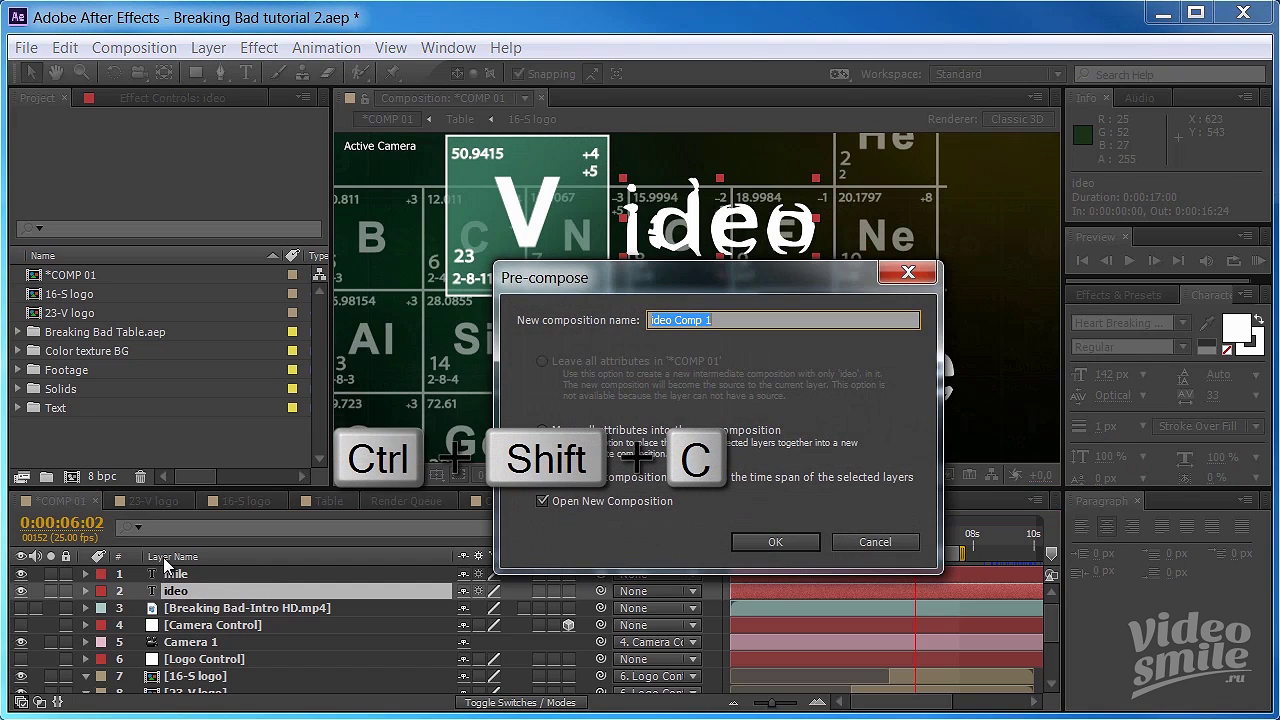
pyautogui.write('Video')
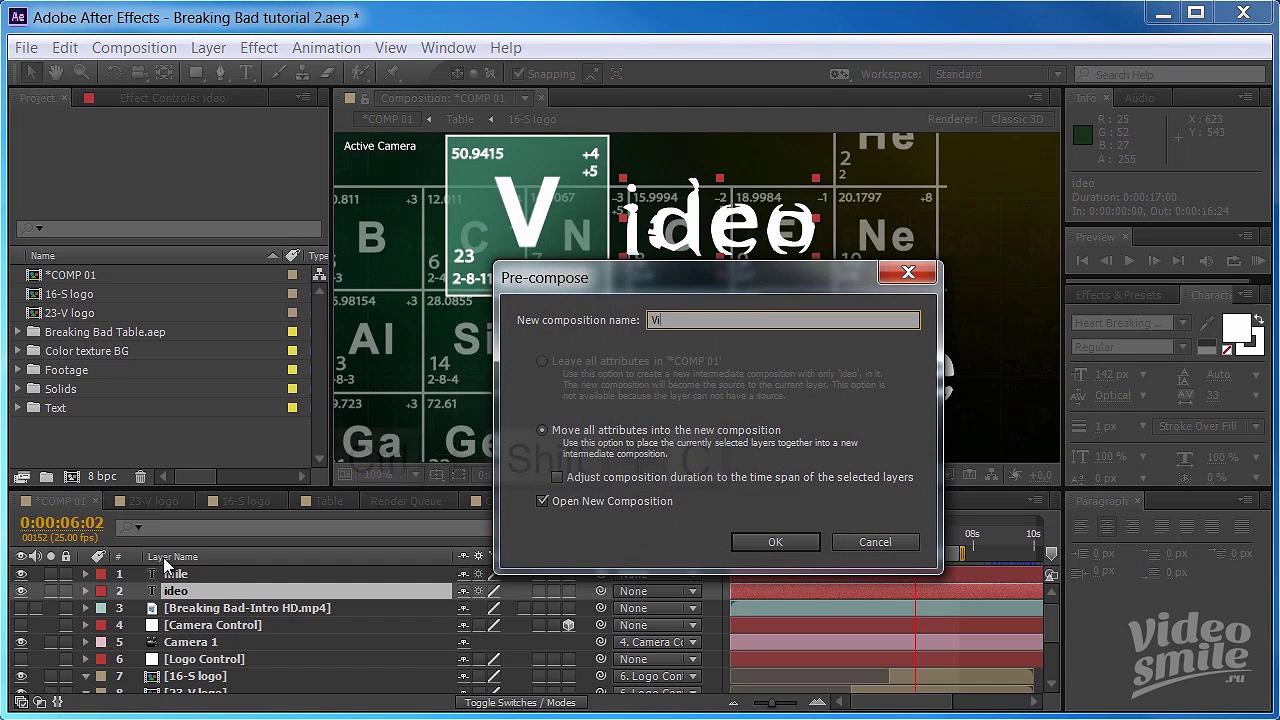
pyautogui.click(570, 500)
pyautogui.click(740, 541)
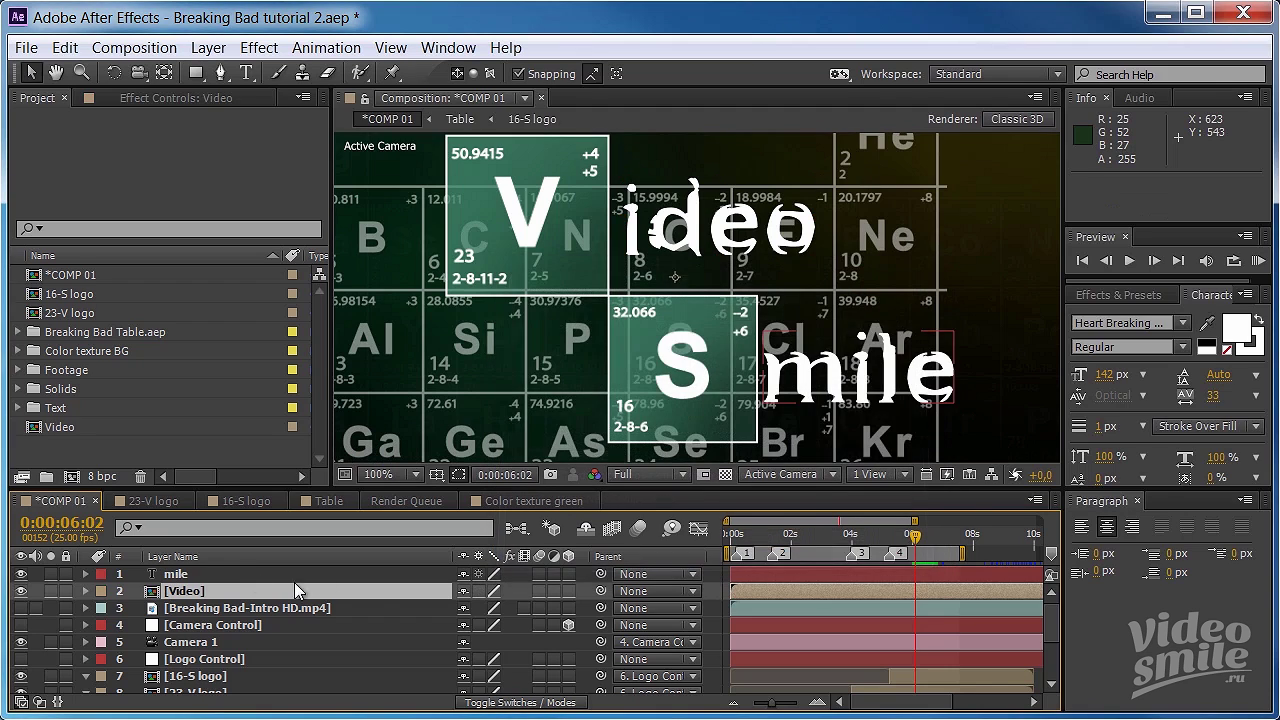
# - Pre-compose the mile layer into a comp named 'Smile'
pyautogui.click(204, 573)
pyautogui.hotkey('ctrl', 'shift', 'c')
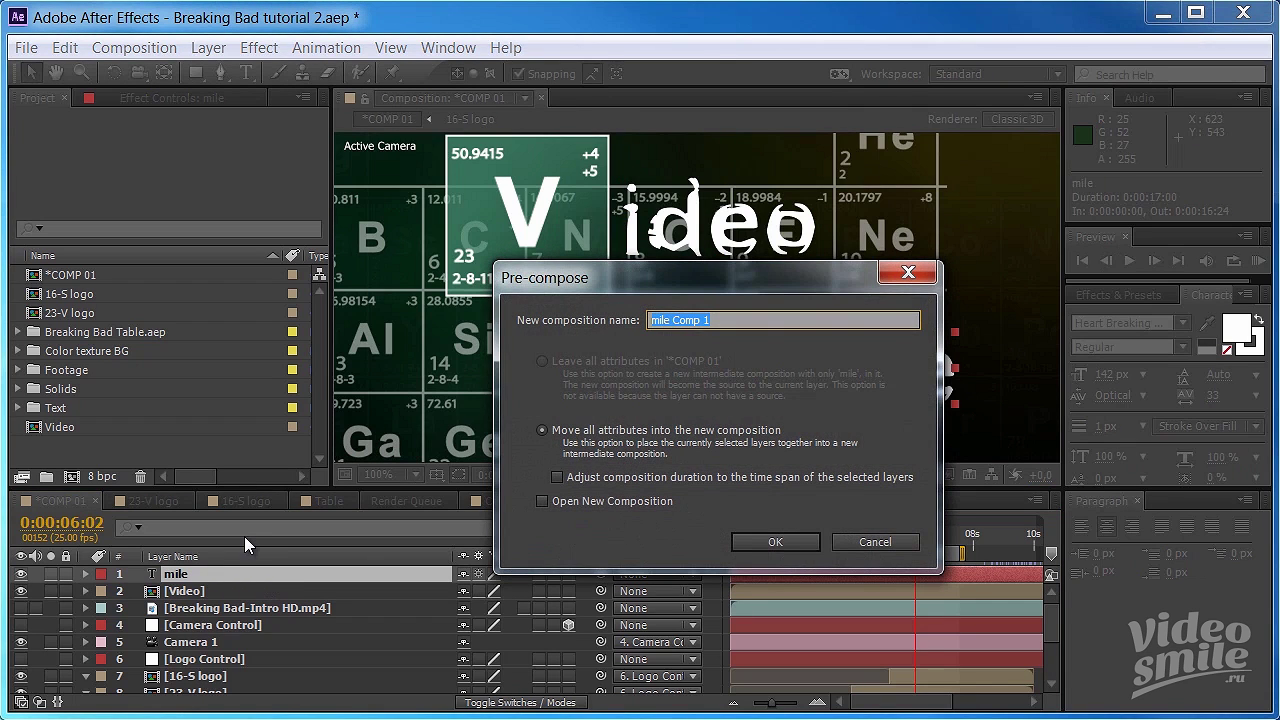
pyautogui.write('Smile')
pyautogui.press('Return')
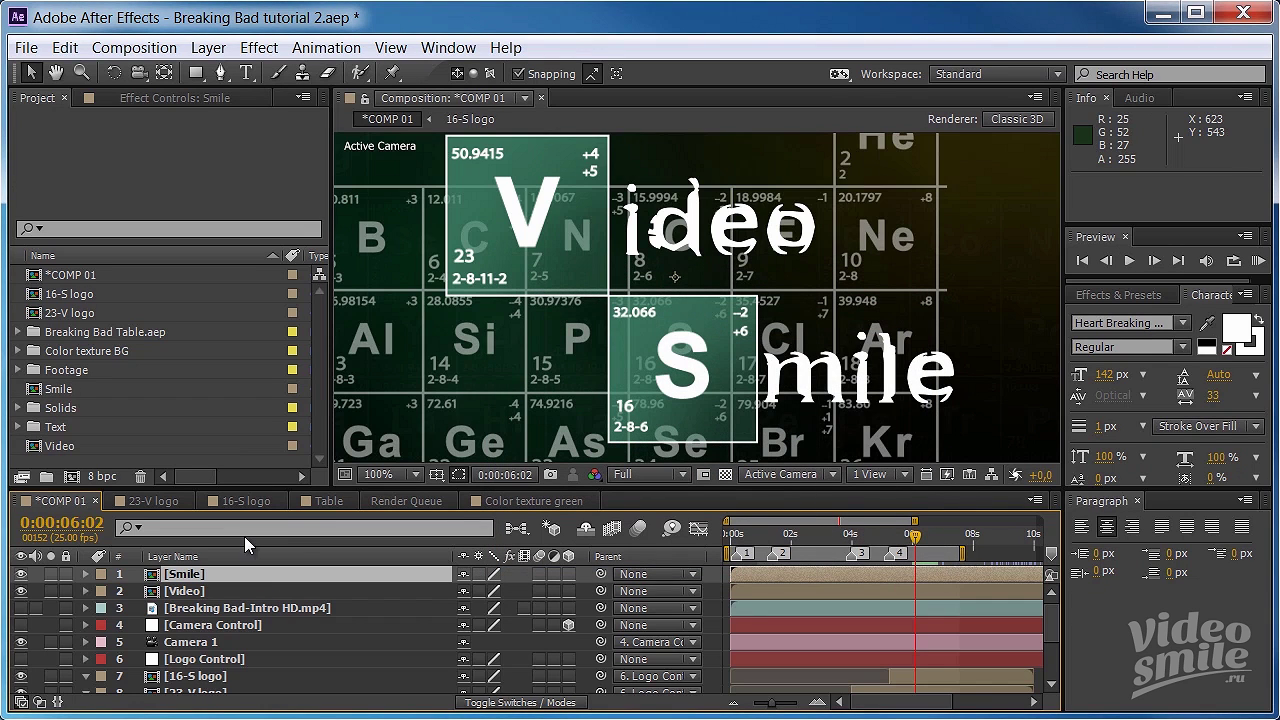
# - Make a new 400 × 100 px, 17-second composition called 'Fade in logo'
pyautogui.hotkey('ctrl', 'n')
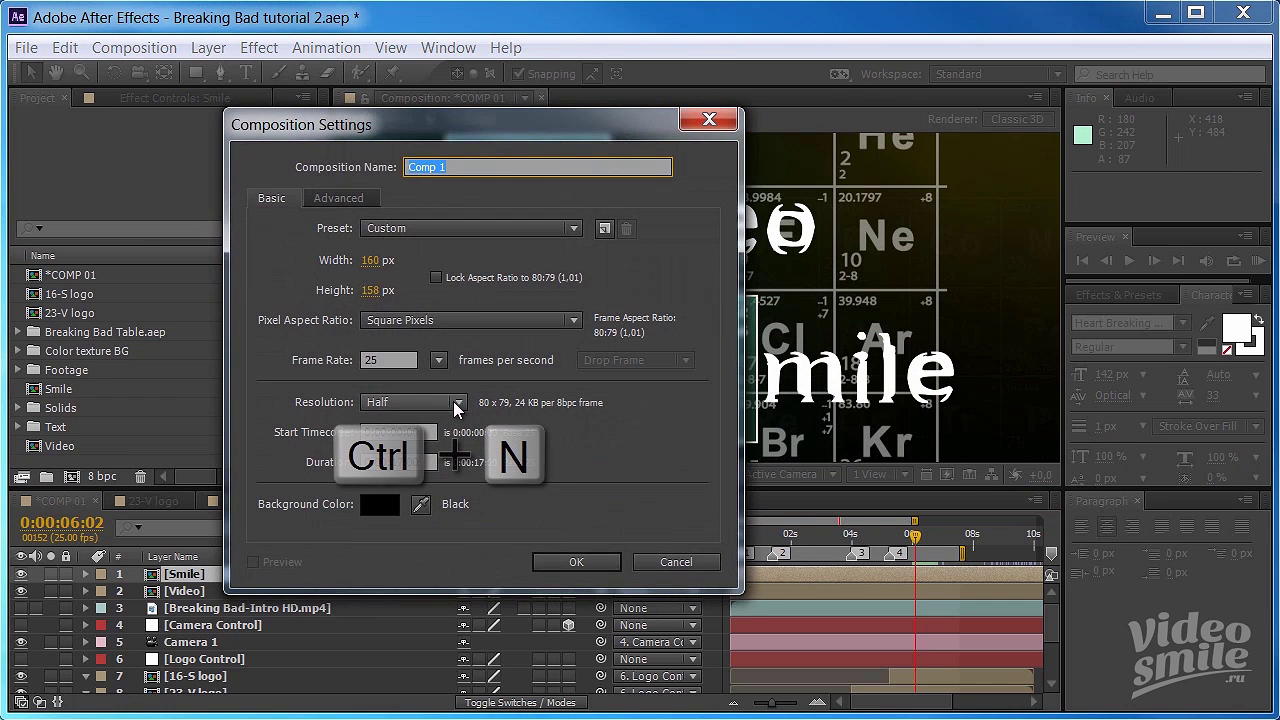
pyautogui.write('Fade in logo')
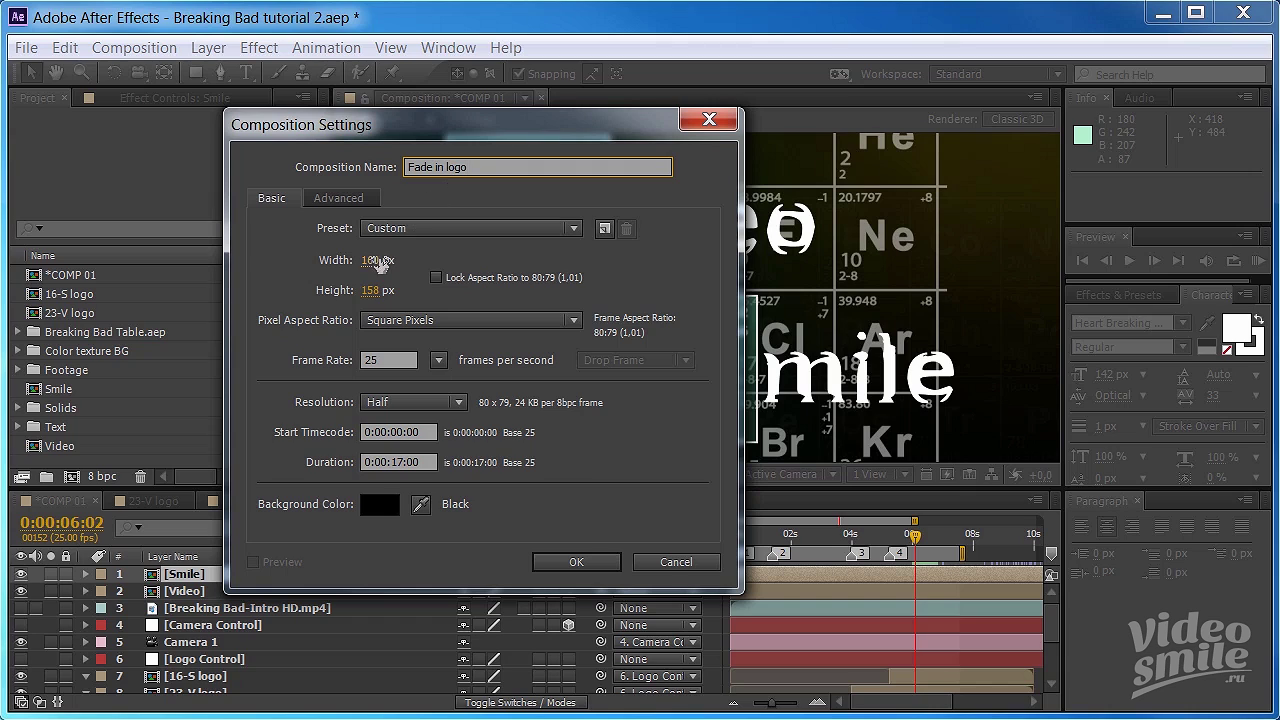
pyautogui.click(370, 260)
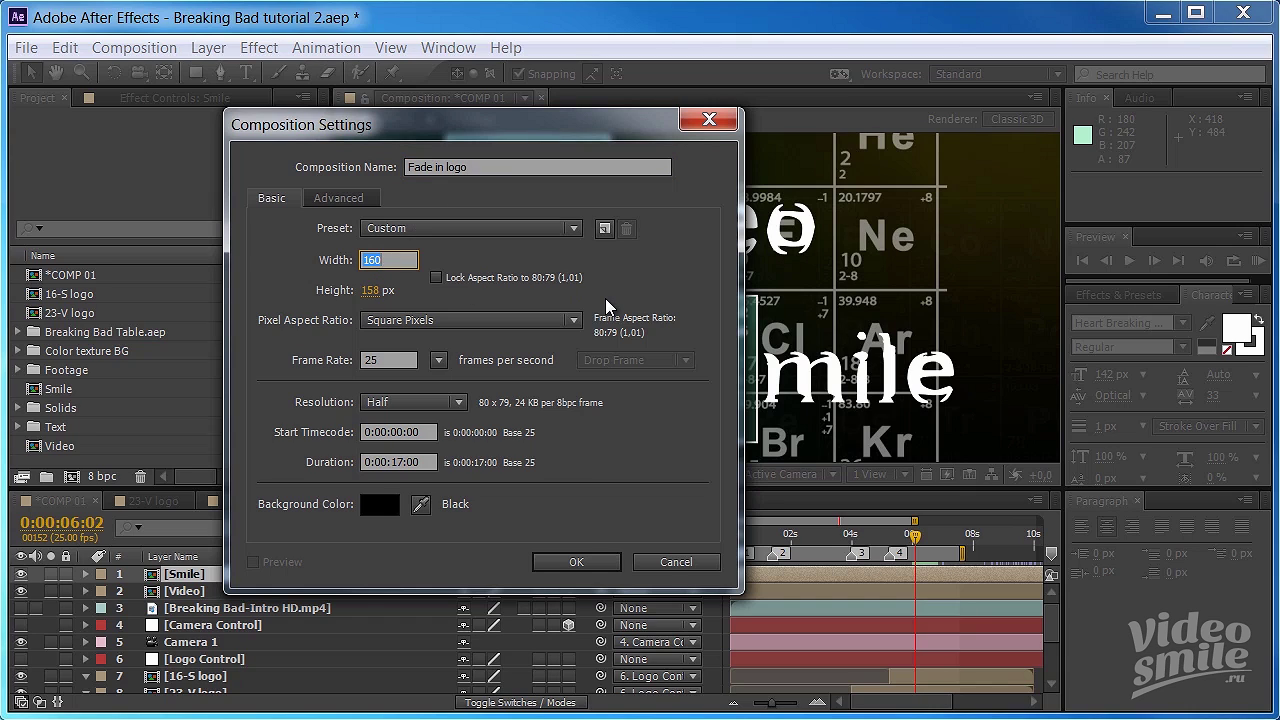
pyautogui.write('400')
pyautogui.click(370, 290)
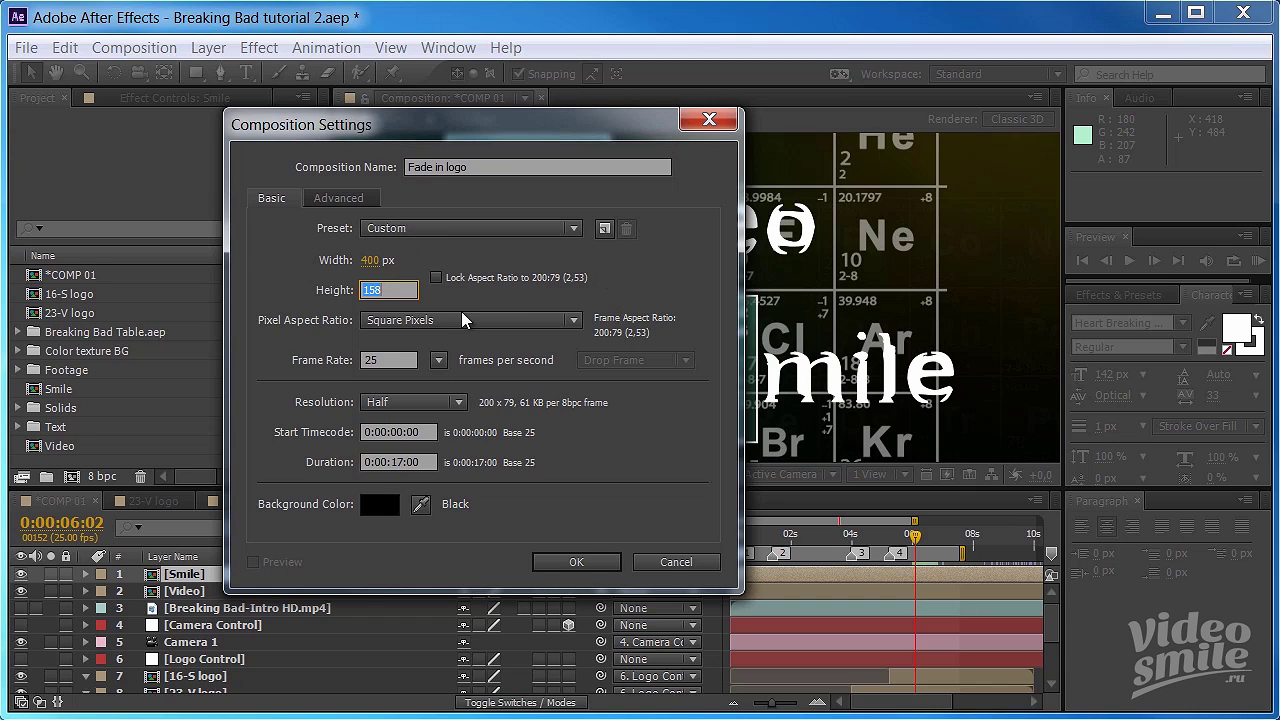
pyautogui.write('100')
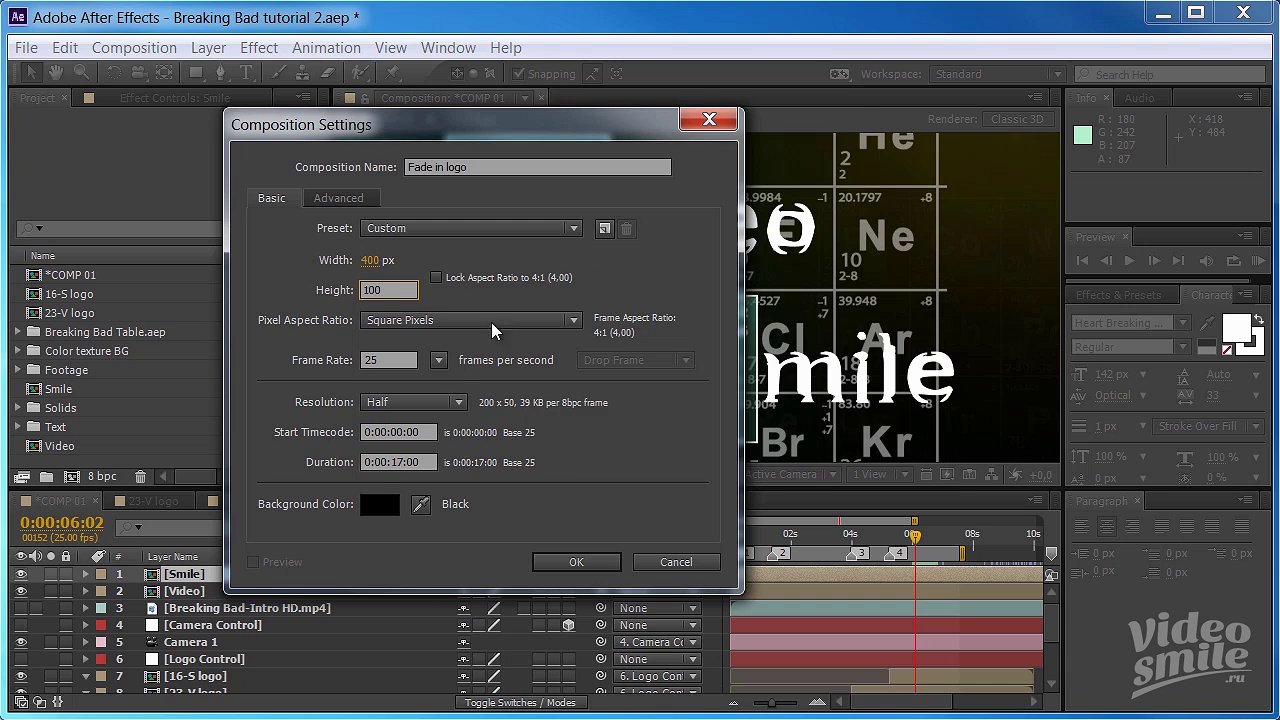
pyautogui.press('Return')
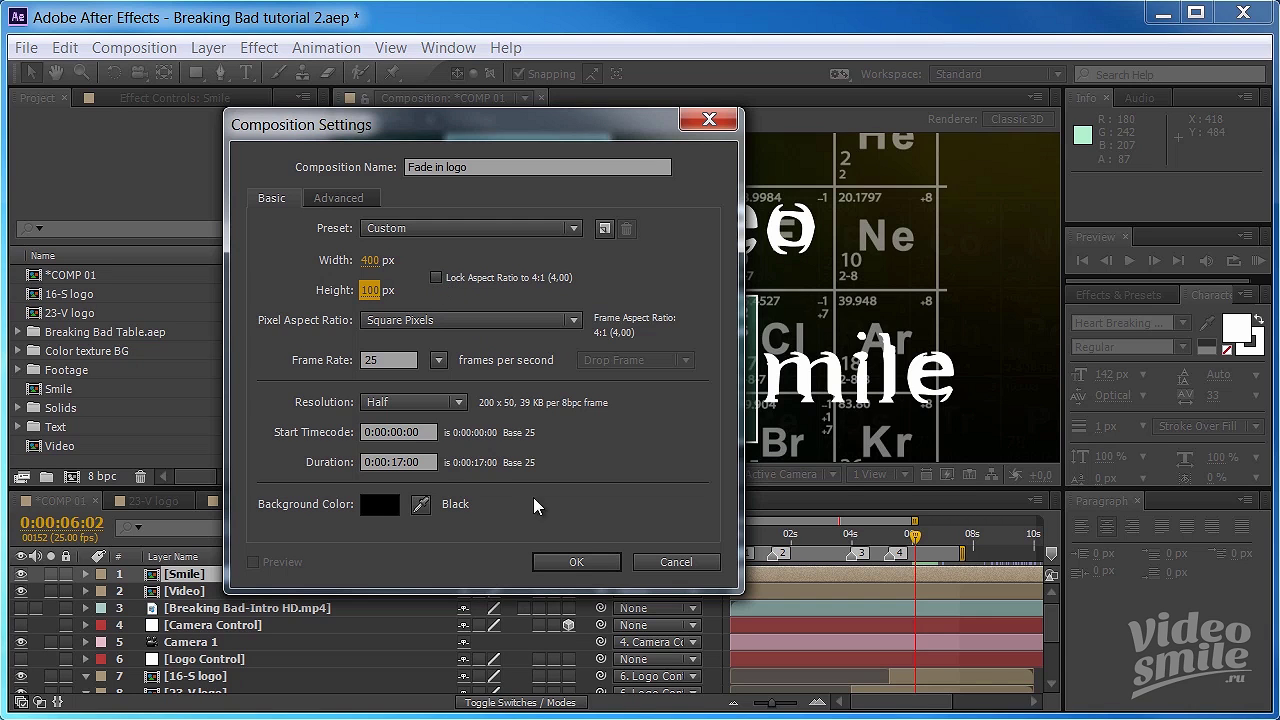
pyautogui.click(577, 563)
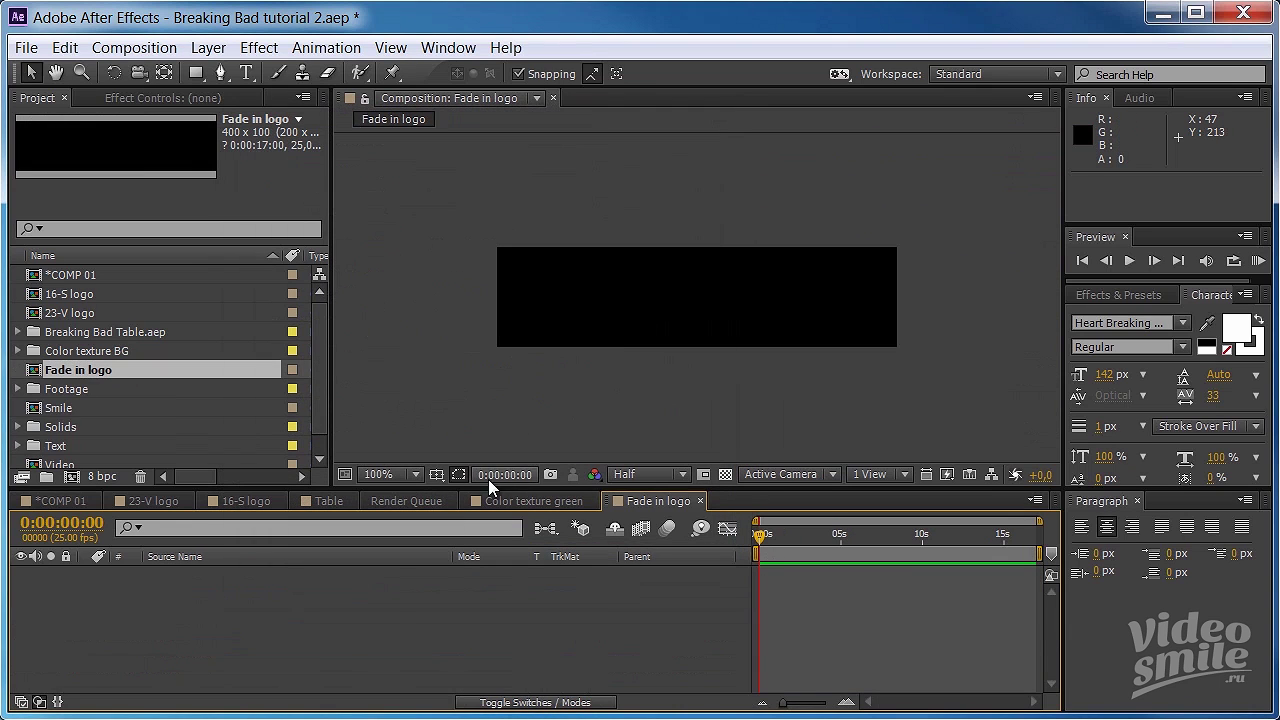
# - Add a teal 400 × 100 px solid named 'Fade in logo' to the comp
pyautogui.hotkey('ctrl', 'y')
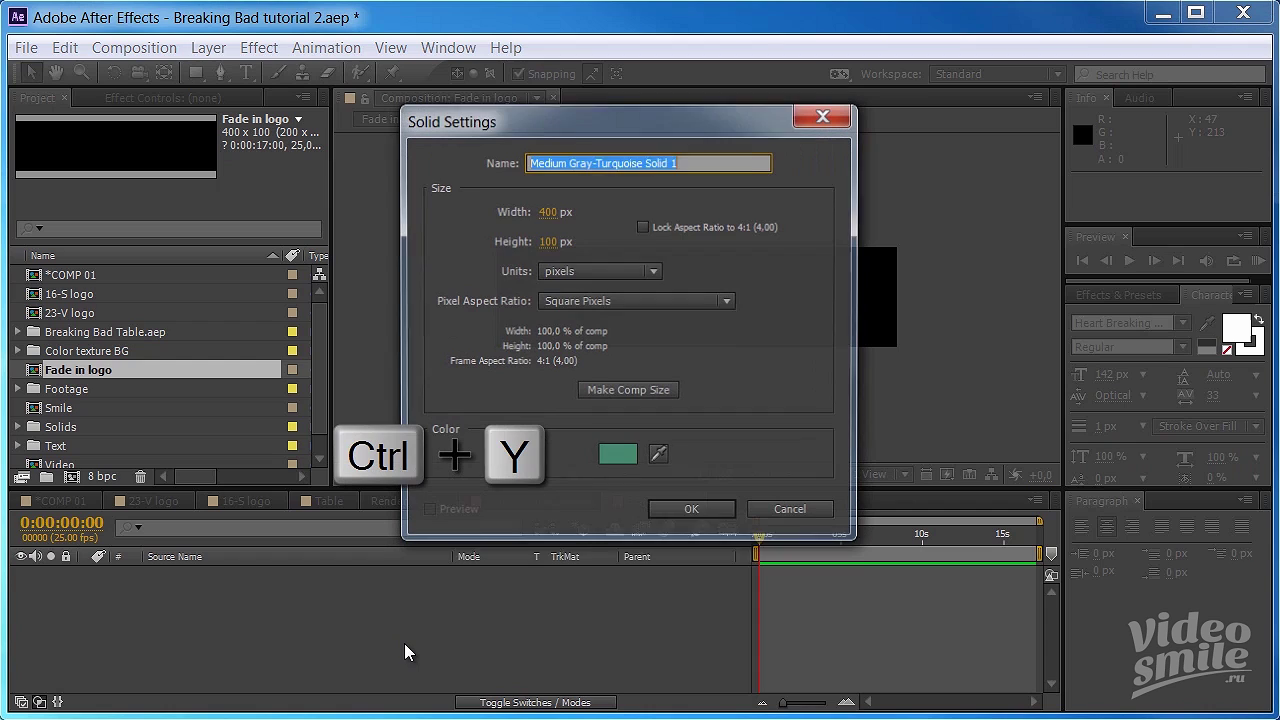
pyautogui.write('Fa')
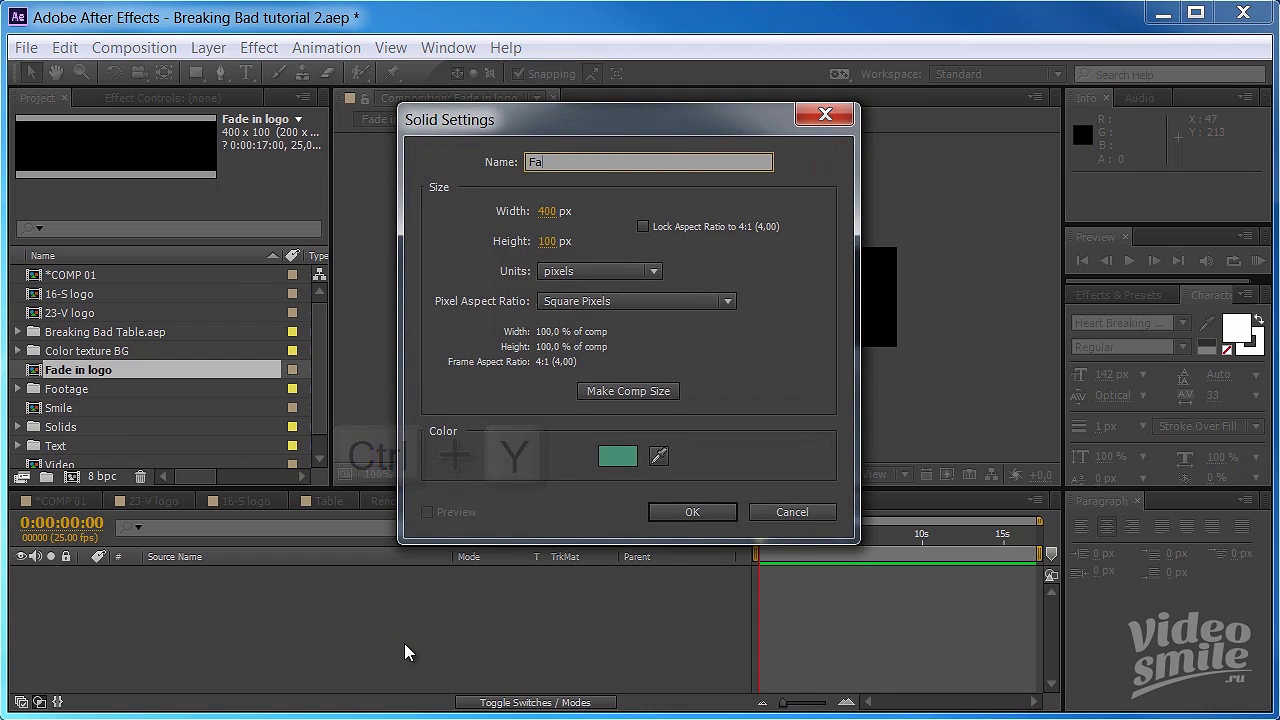
pyautogui.write('de in logo')
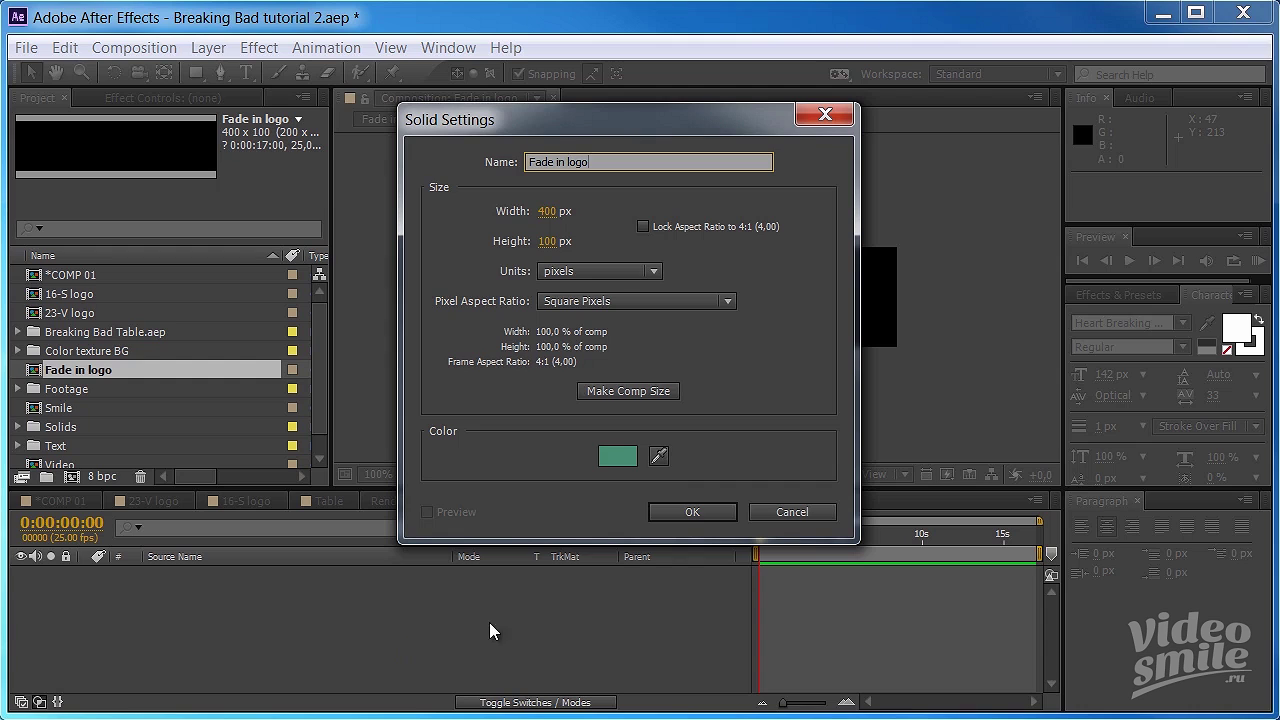
pyautogui.click(689, 510)
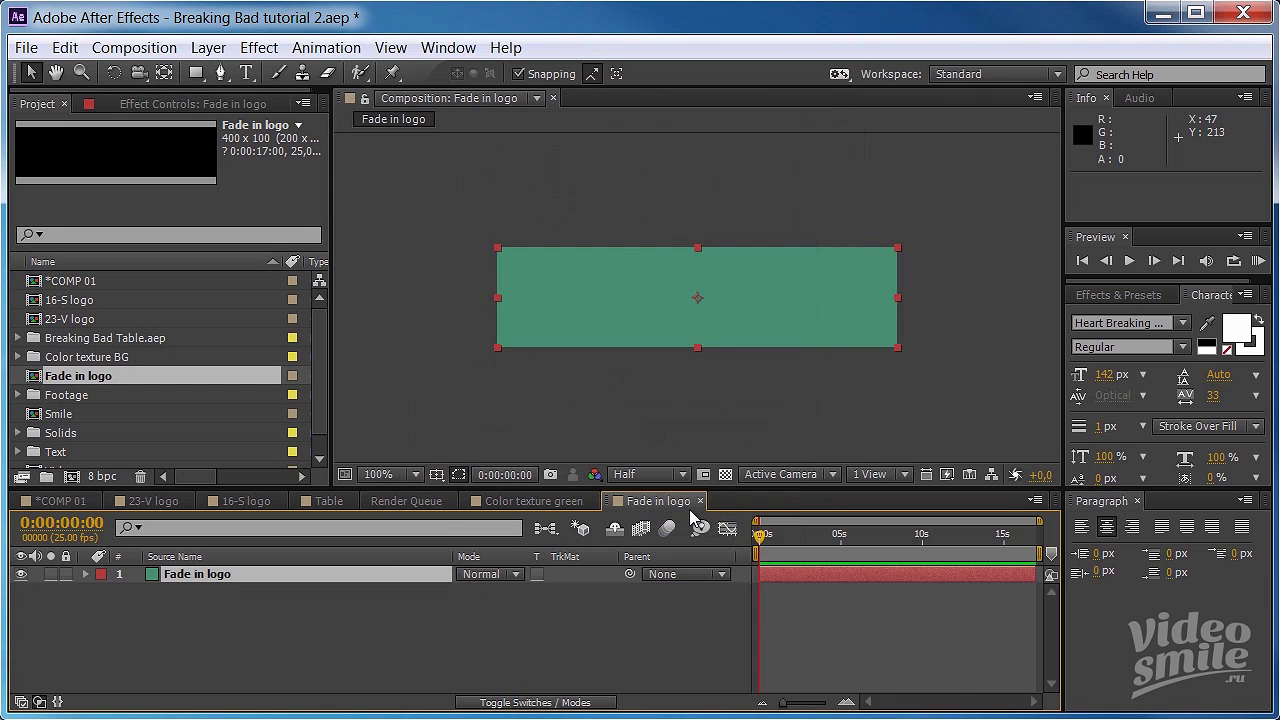
# - Search the Effects & Presets panel for 'fractal' to find Fractal Noise
pyautogui.click(1117, 295)
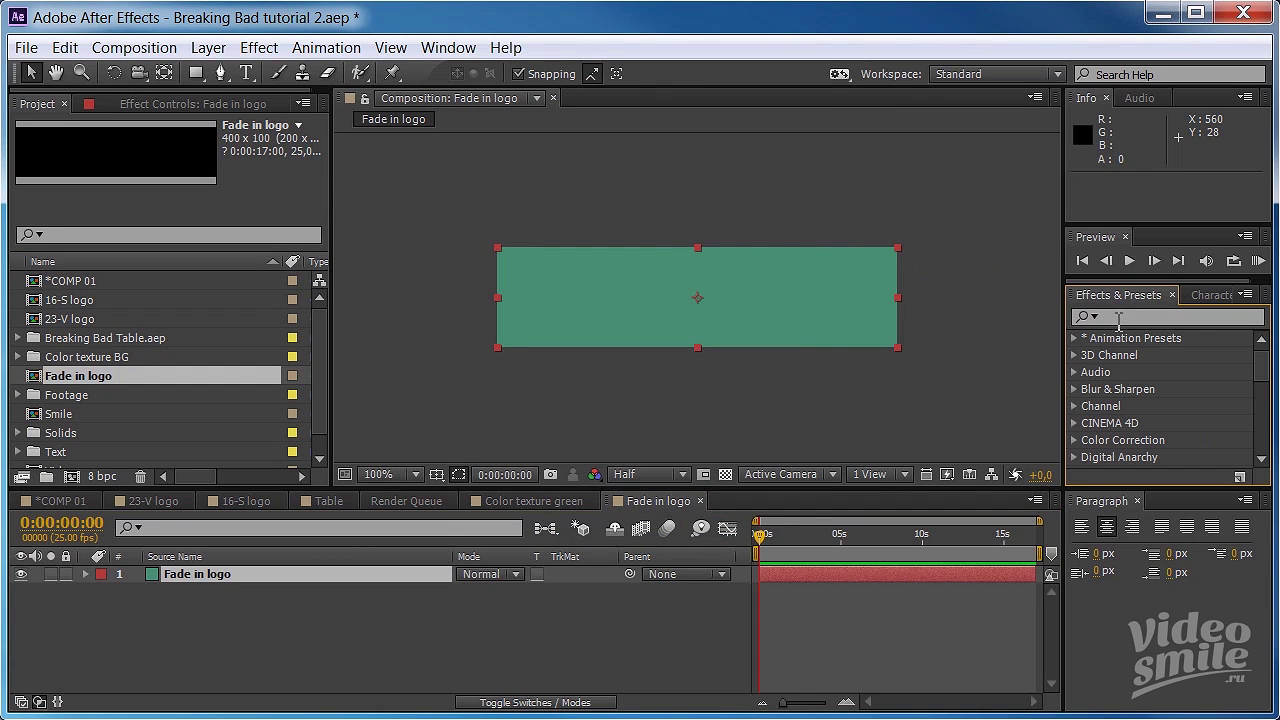
pyautogui.click(1121, 317)
pyautogui.write('fractal')
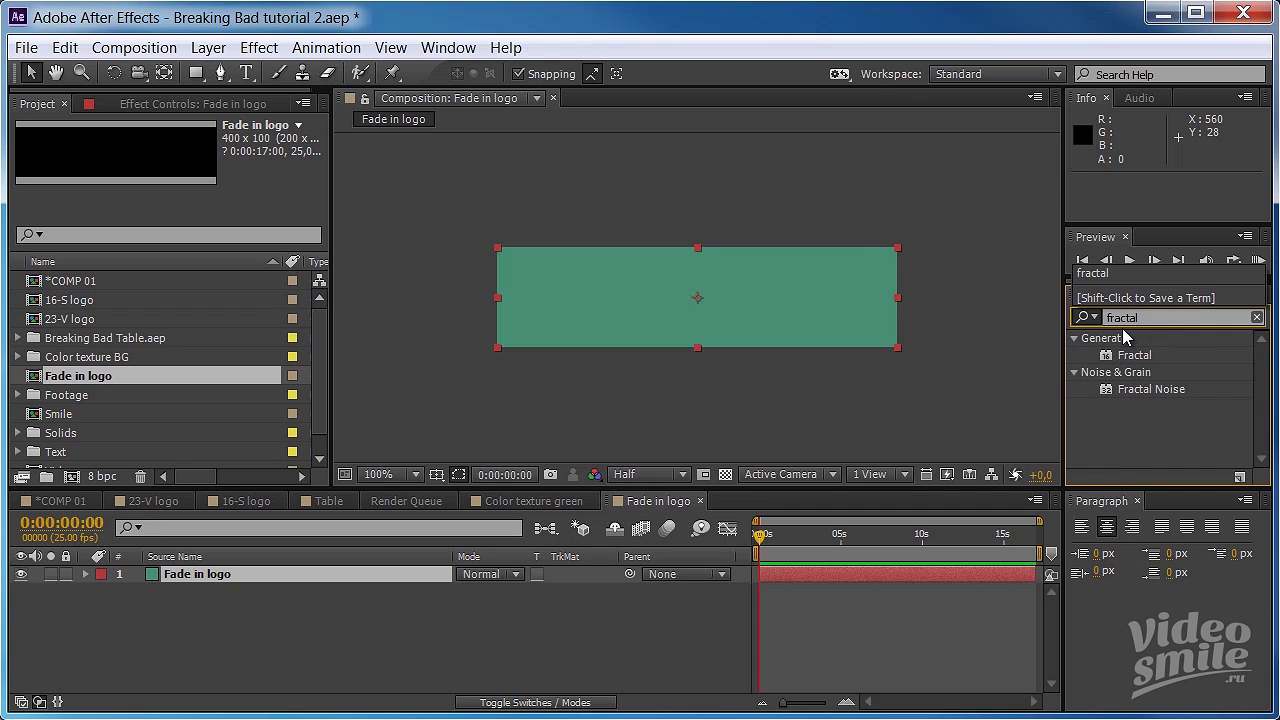
# - Apply Fractal Noise and Luma Key to the solid, raise Threshold to 240, preview at Full resolution
pyautogui.moveTo(1150, 389); pyautogui.dragTo(807, 323)
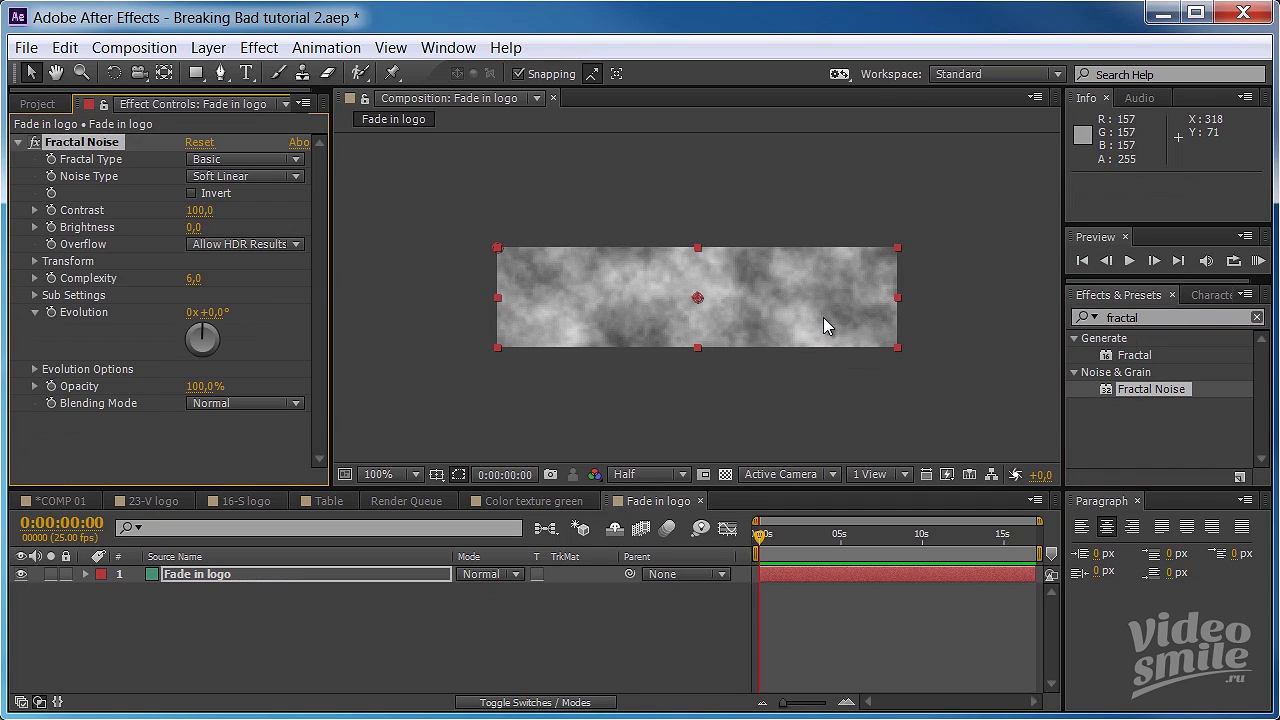
pyautogui.click(1171, 318)
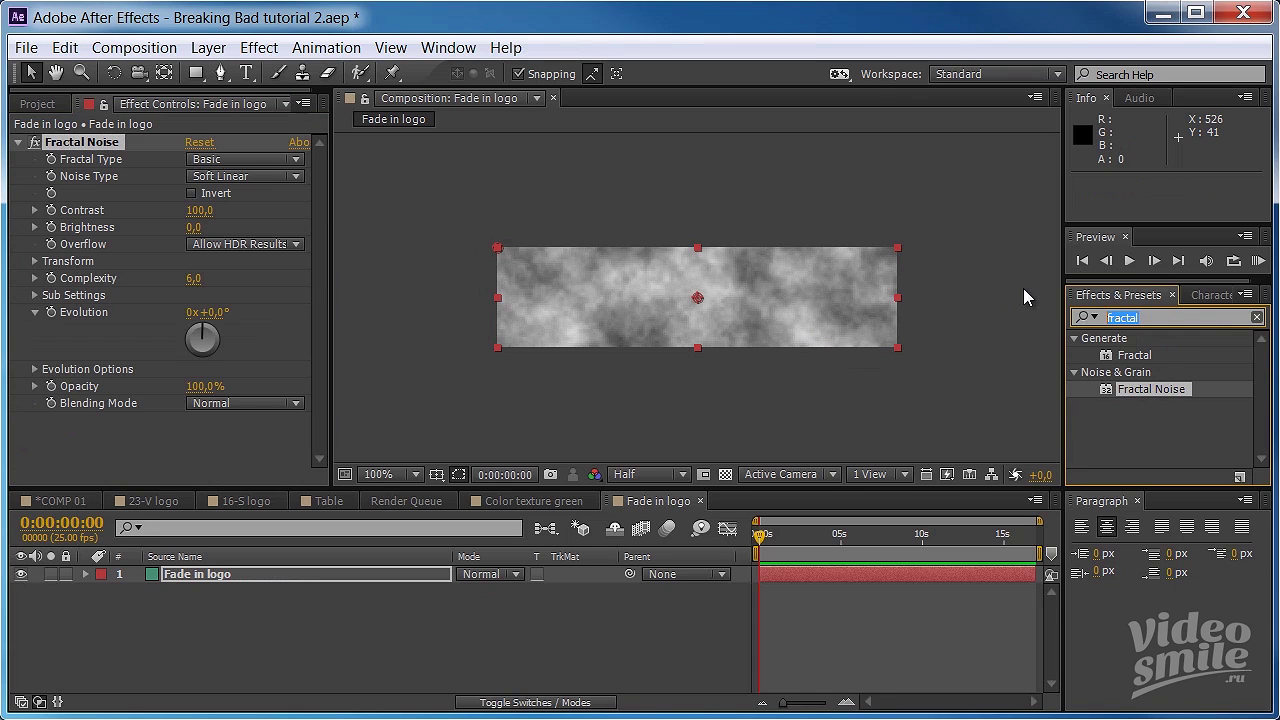
pyautogui.write('luma')
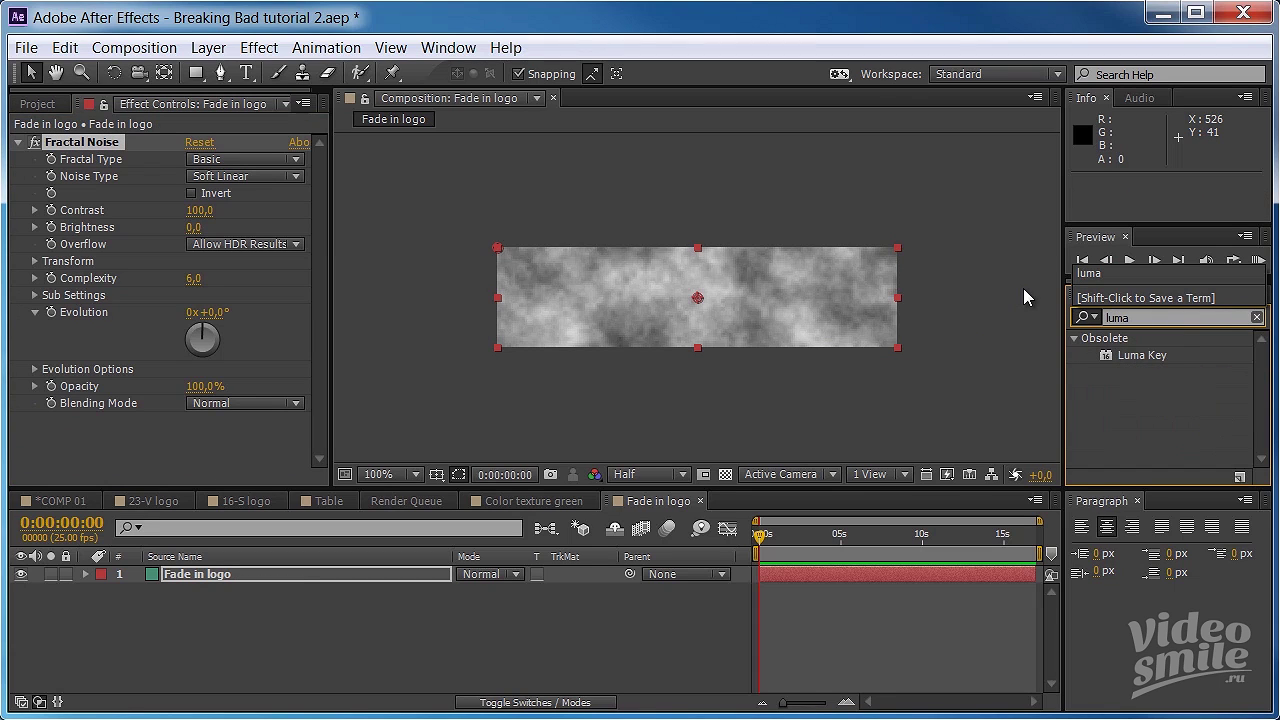
pyautogui.moveTo(1148, 356); pyautogui.dragTo(631, 331)
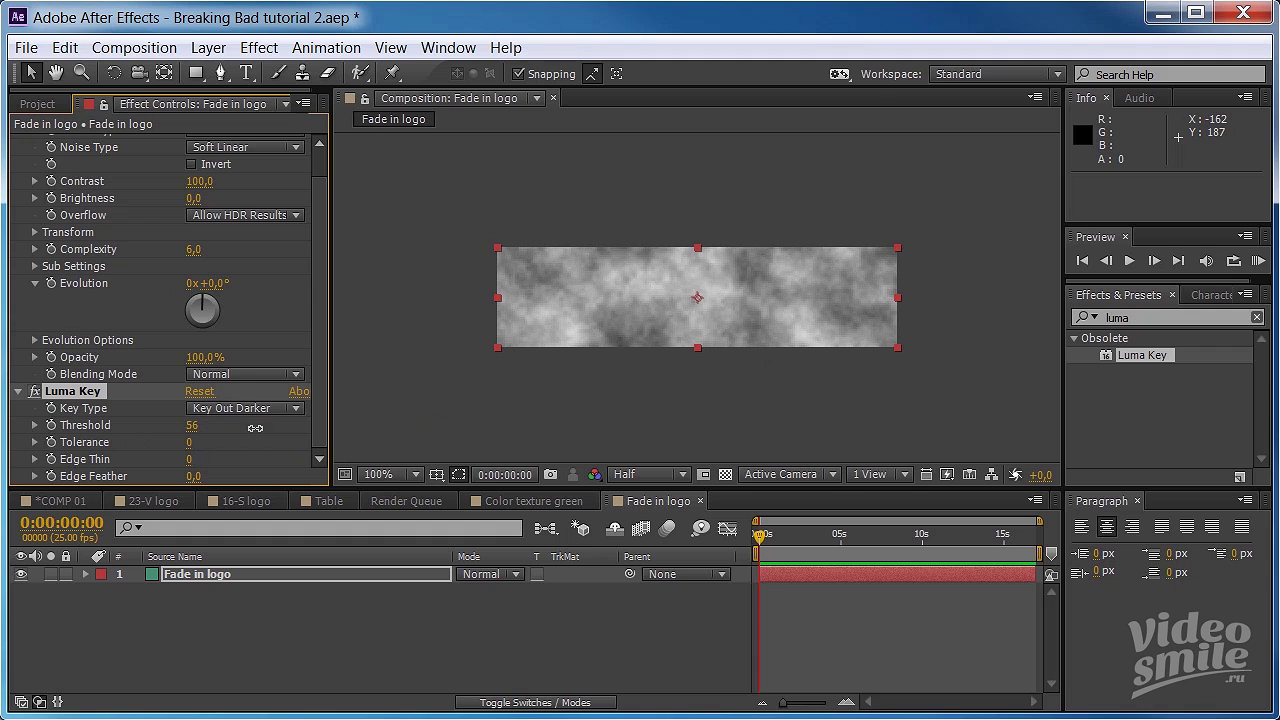
pyautogui.moveTo(255, 428)
pyautogui.mouseDown()
pyautogui.moveTo(394, 428)
pyautogui.moveTo(200, 426)
pyautogui.moveTo(404, 425)
pyautogui.mouseUp()
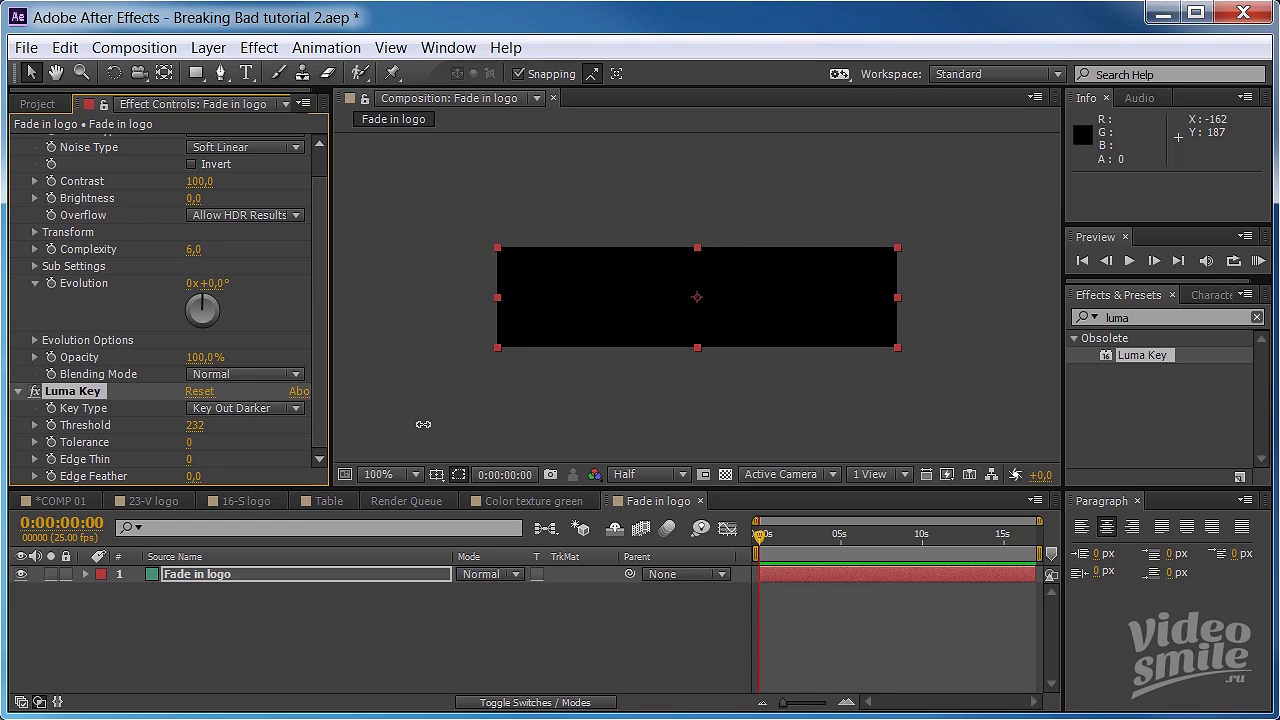
pyautogui.click(683, 474)
pyautogui.click(672, 534)
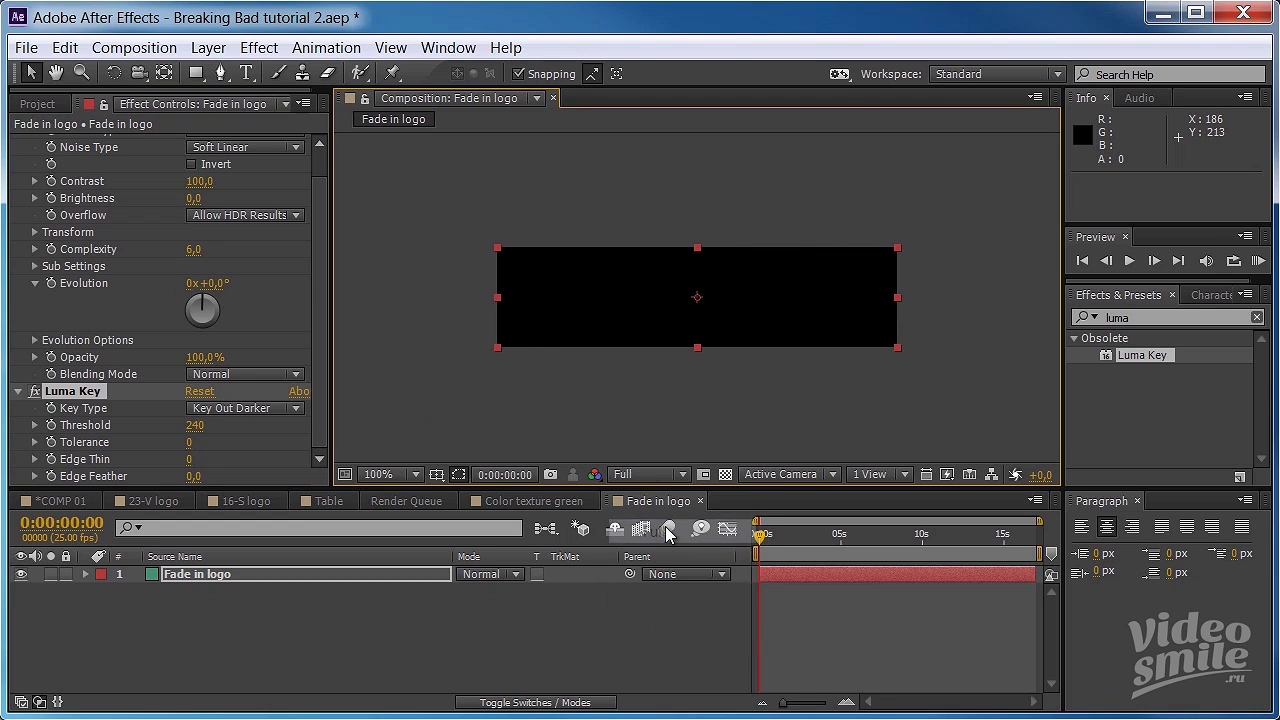
# - Keyframe the Luma Key Threshold at 240 at 0s and 0 at 0:00:01:00
pyautogui.click(196, 426)
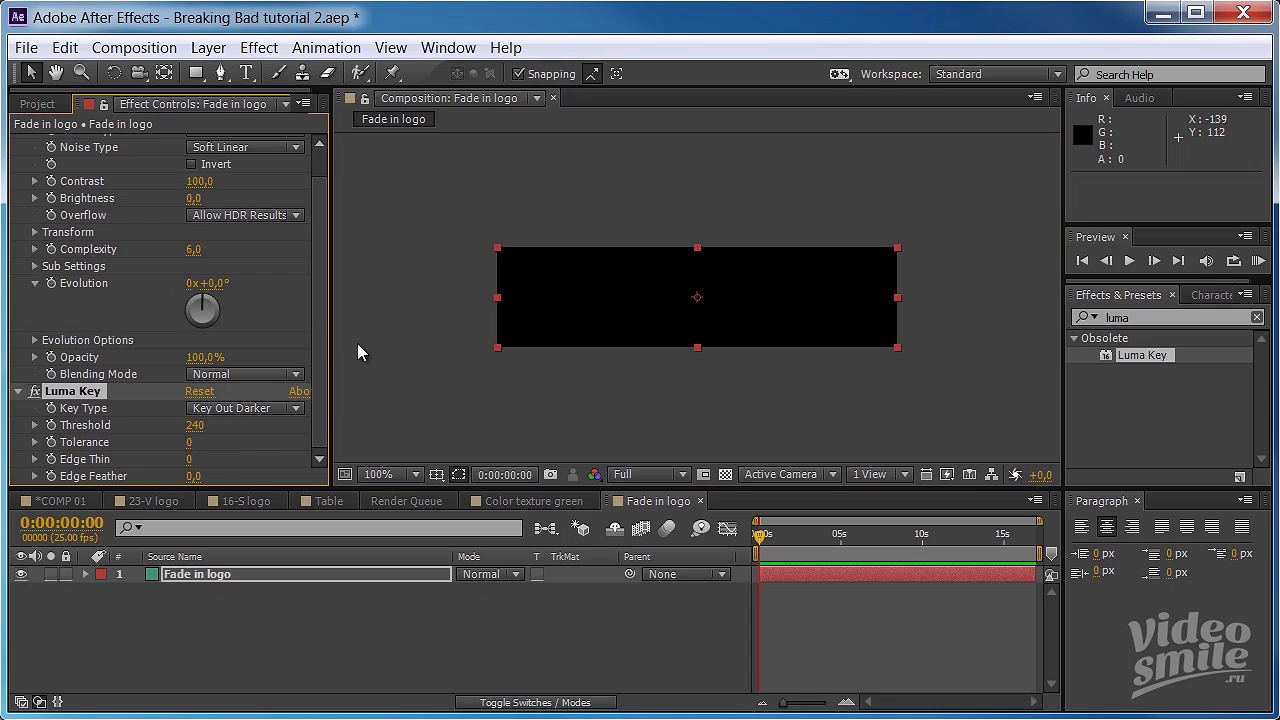
pyautogui.click(51, 425)
pyautogui.click(73, 523)
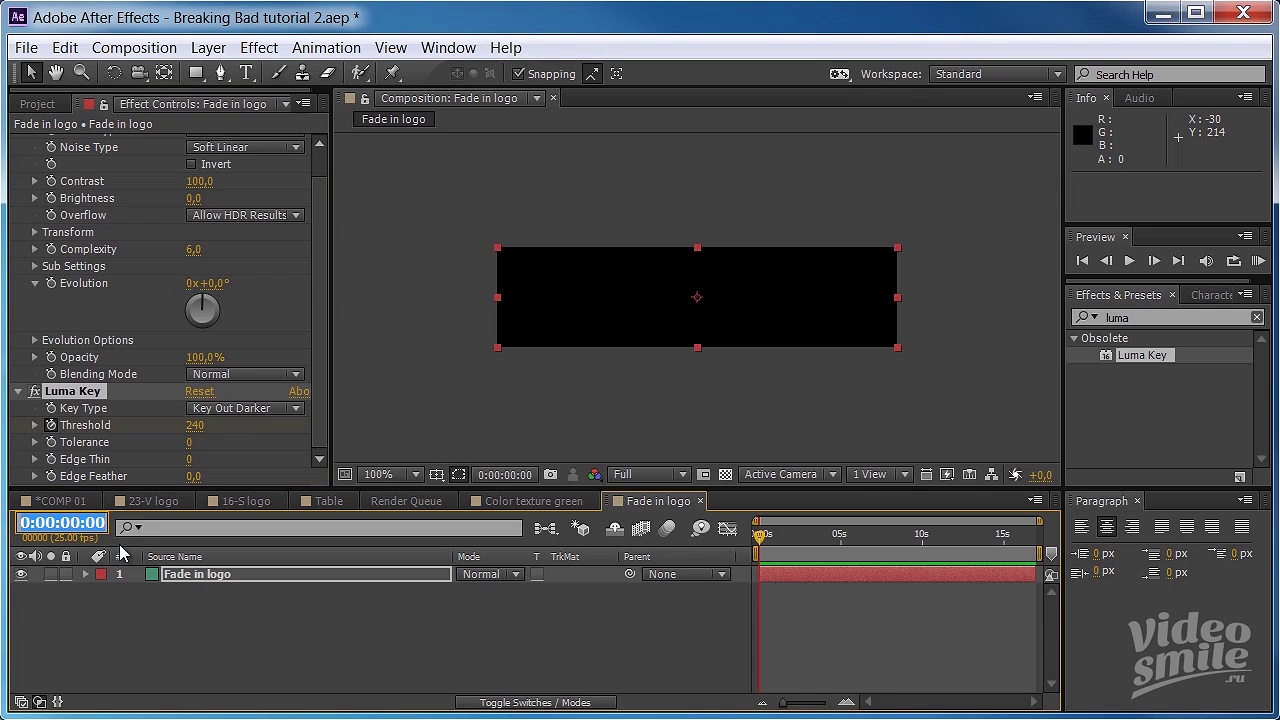
pyautogui.write('100')
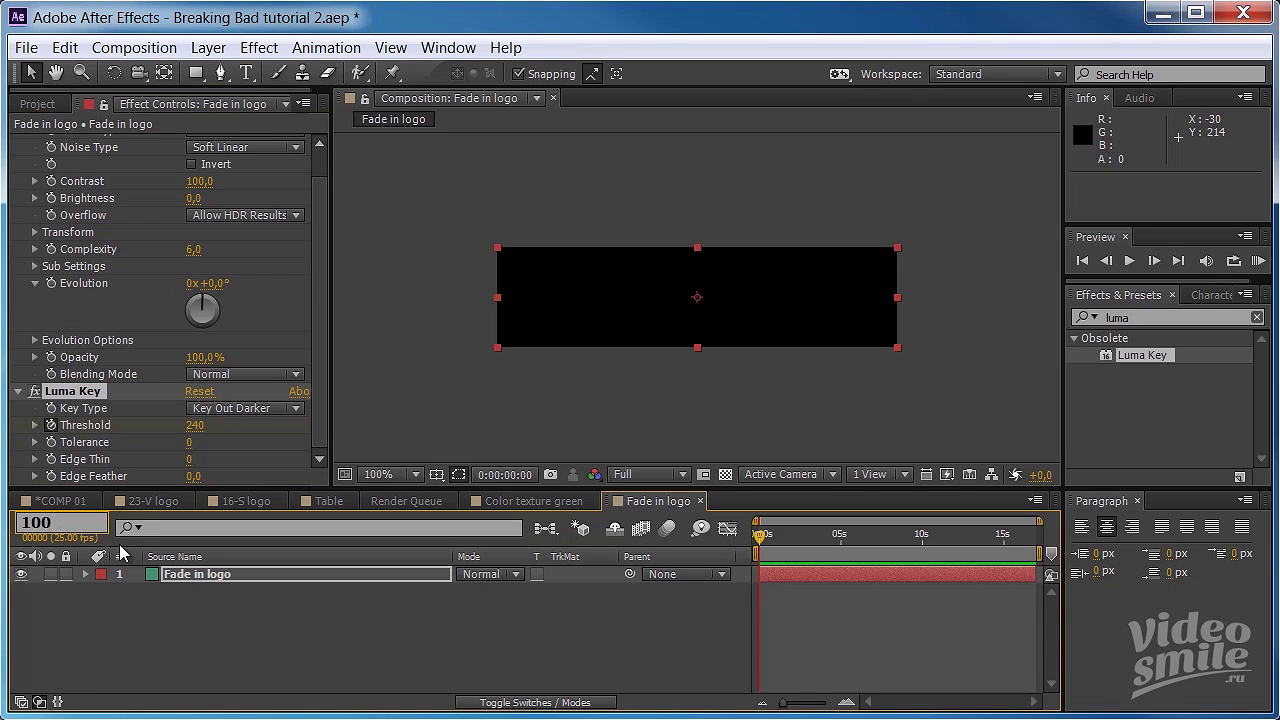
pyautogui.press('Return')
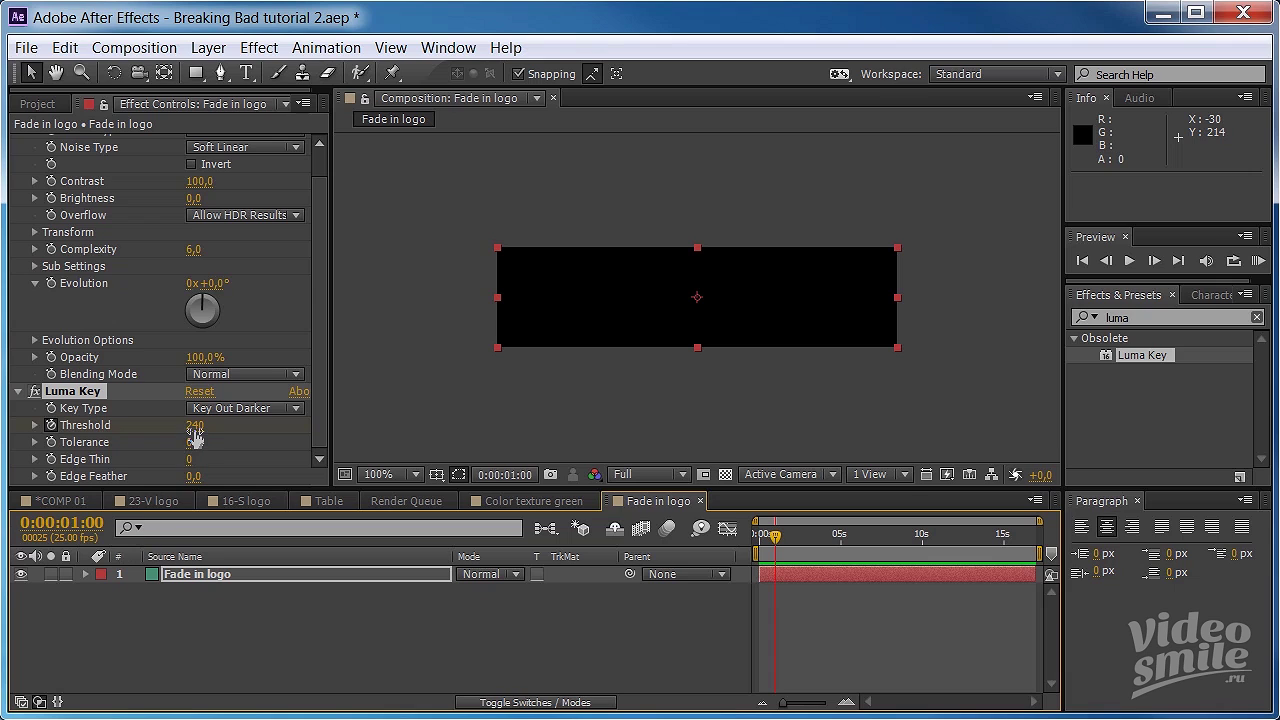
pyautogui.moveTo(195, 428); pyautogui.dragTo(62, 428)
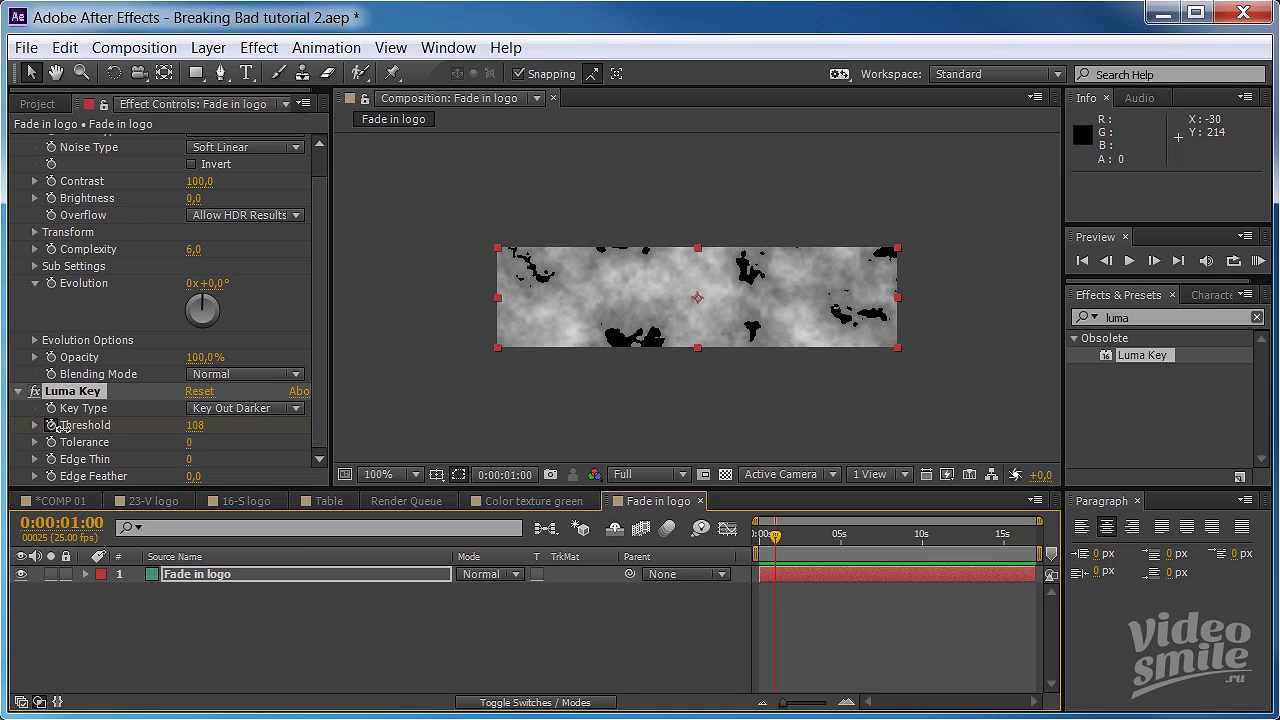
pyautogui.click(196, 425)
pyautogui.write('0')
pyautogui.press('Return')
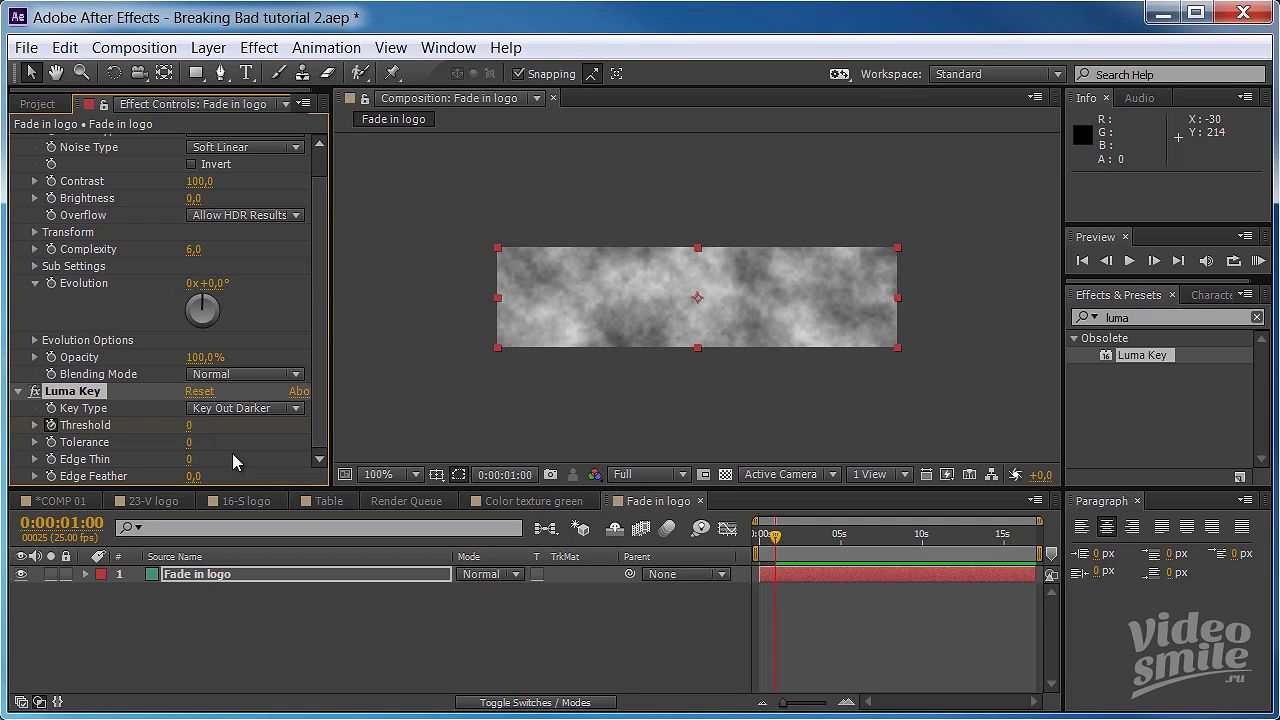
# - Set the Luma Key Edge Feather to 3 to soften the noise edges
pyautogui.moveTo(775, 534); pyautogui.dragTo(764, 541)
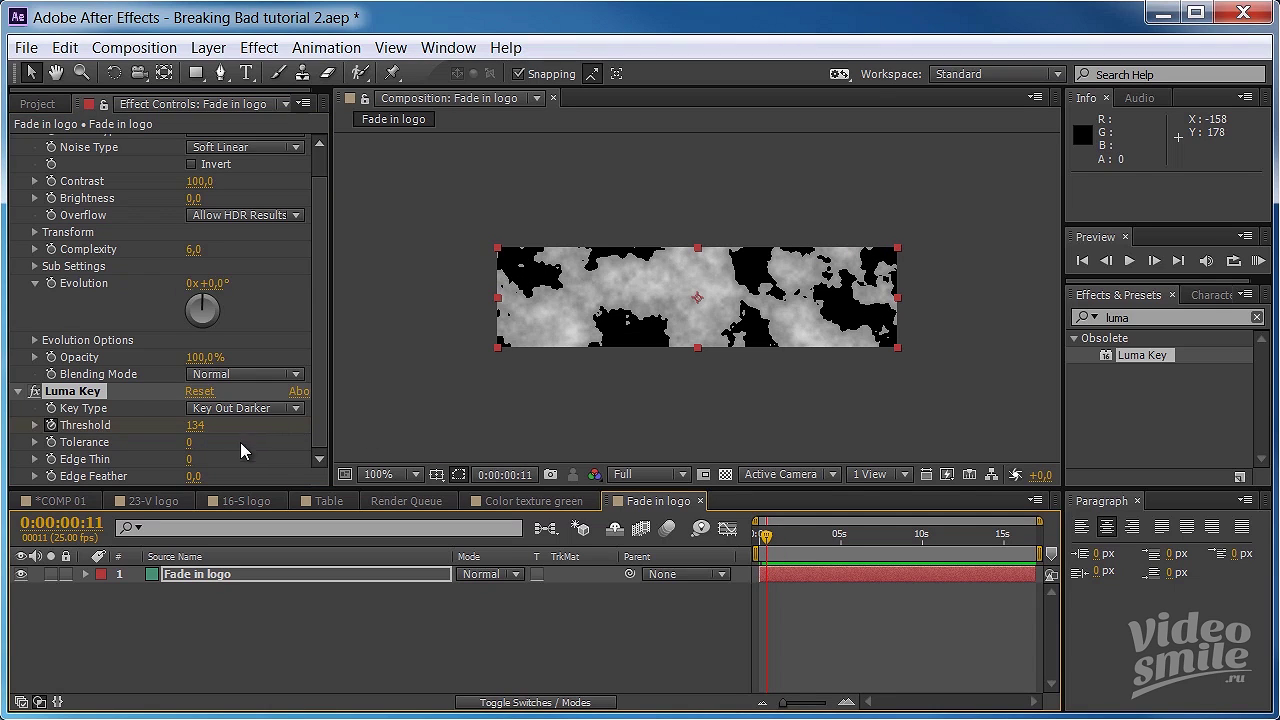
pyautogui.click(313, 405)
pyautogui.click(194, 477)
pyautogui.write('3')
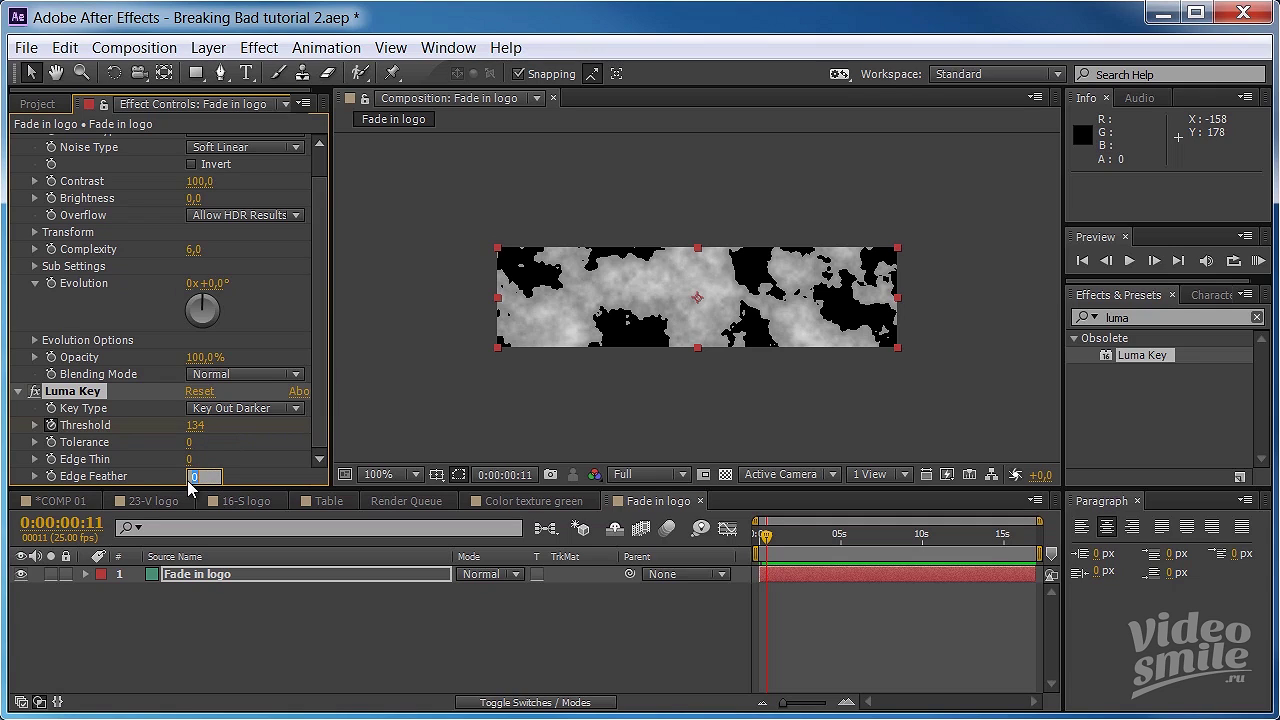
pyautogui.click(276, 455)
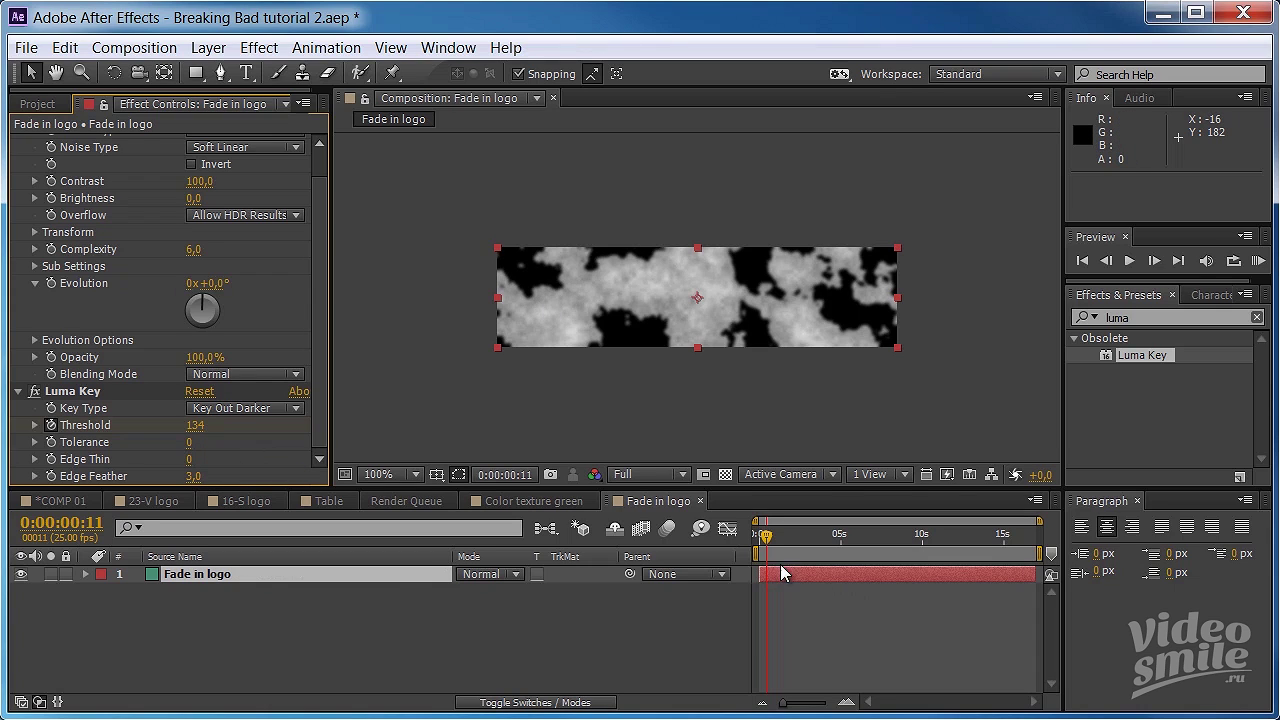
# - Reduce the Fractal Noise Transform Scale to 39 and review the reveal near the start
pyautogui.moveTo(765, 536); pyautogui.dragTo(768, 541)
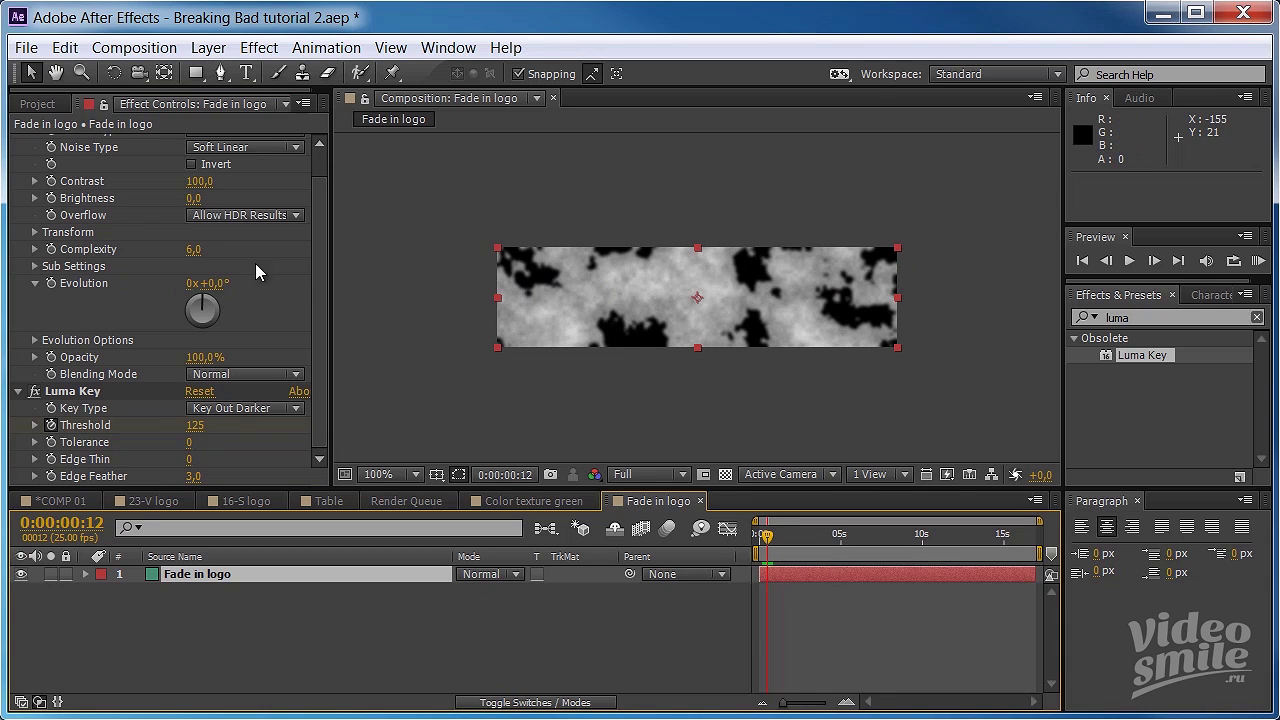
pyautogui.click(35, 232)
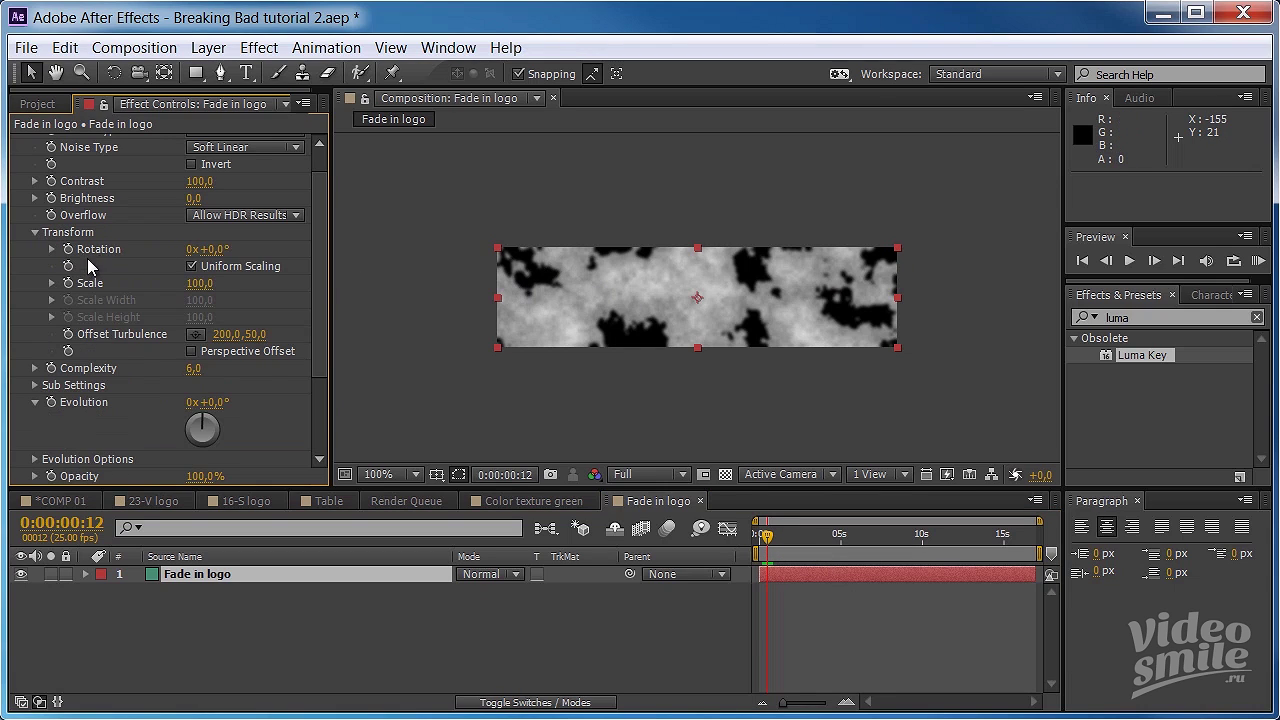
pyautogui.moveTo(201, 288); pyautogui.dragTo(145, 288)
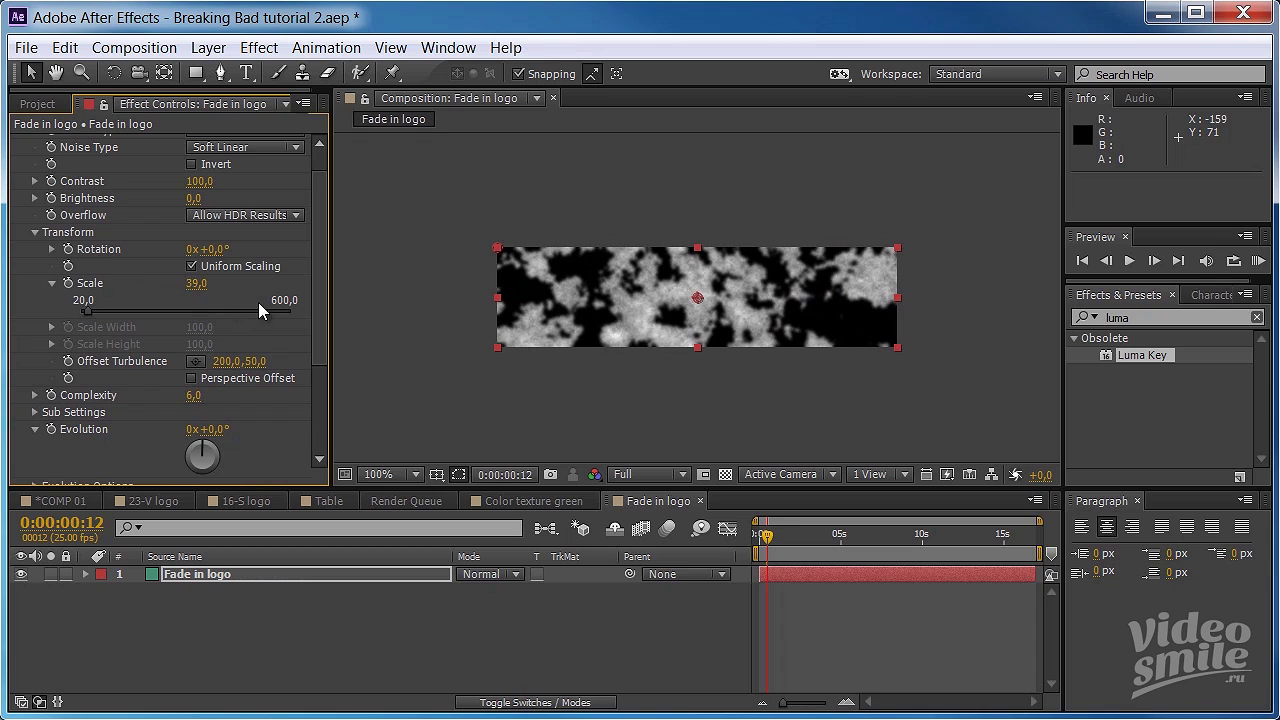
pyautogui.moveTo(765, 538); pyautogui.dragTo(764, 540)
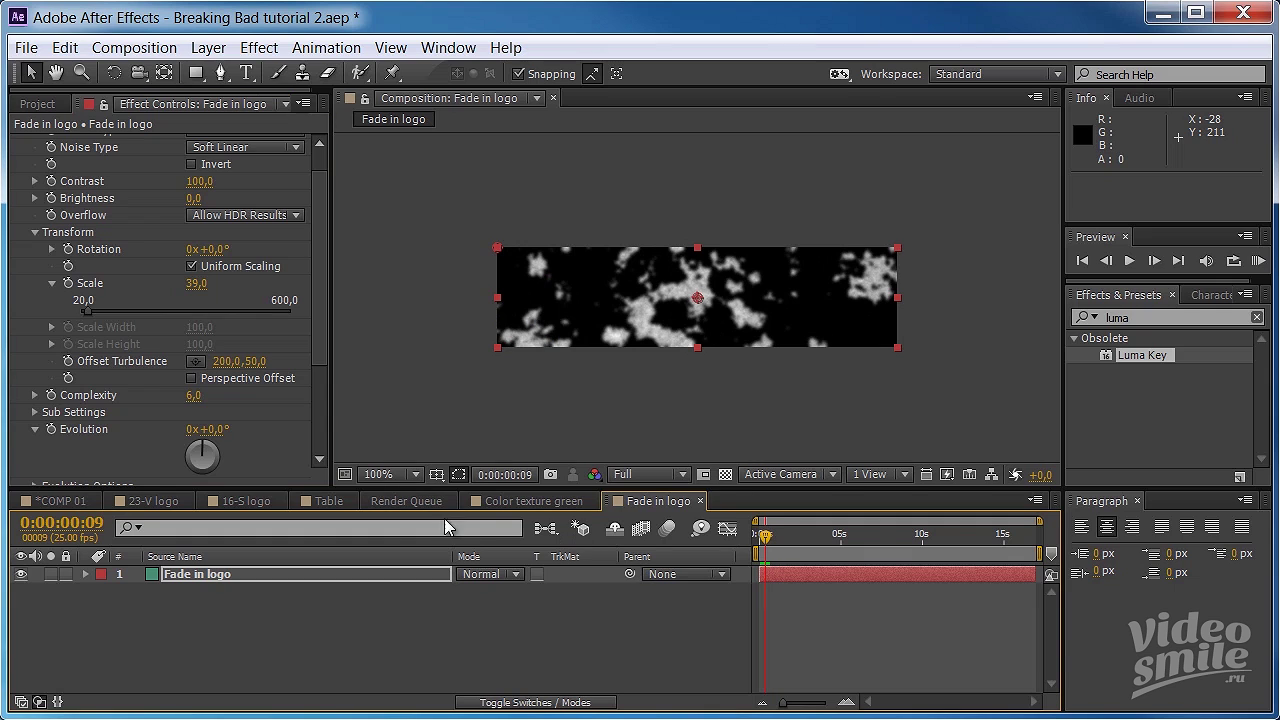
# - Place the Fade in logo comp above ideo in the Video precomp and set ideo's track matte to Alpha Matte
pyautogui.click(73, 502)
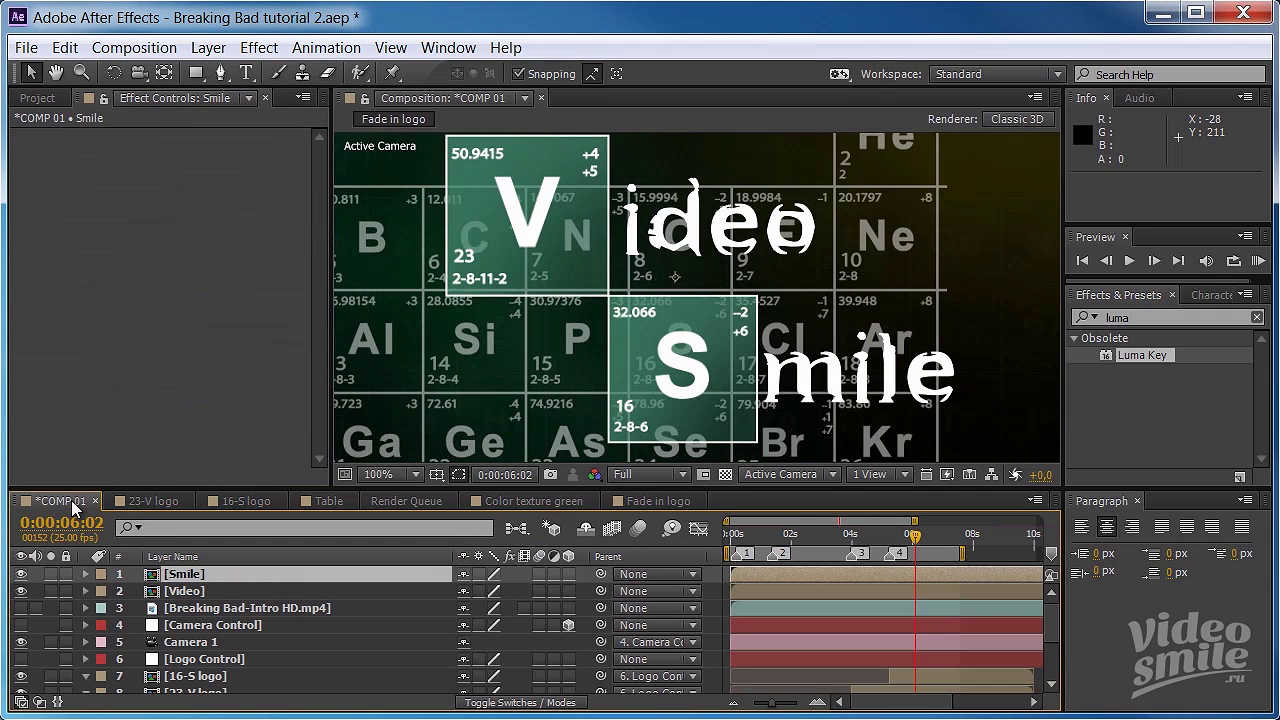
pyautogui.doubleClick(201, 590)
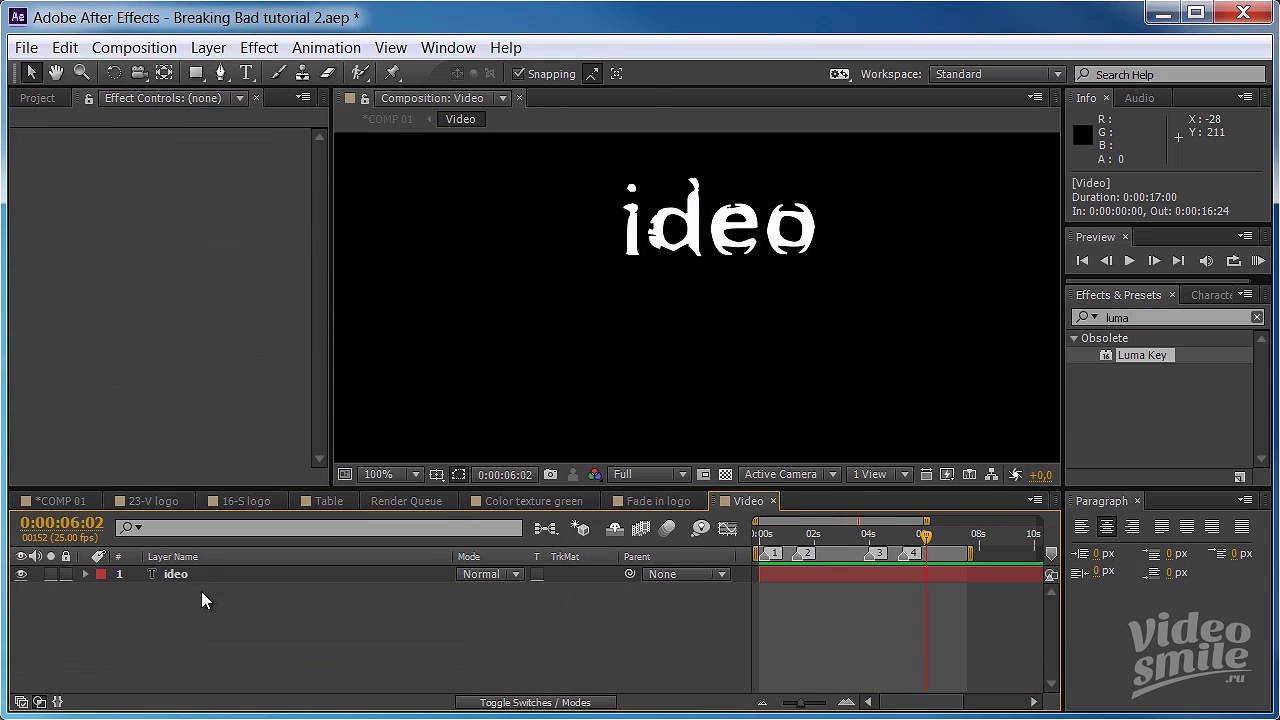
pyautogui.click(37, 98)
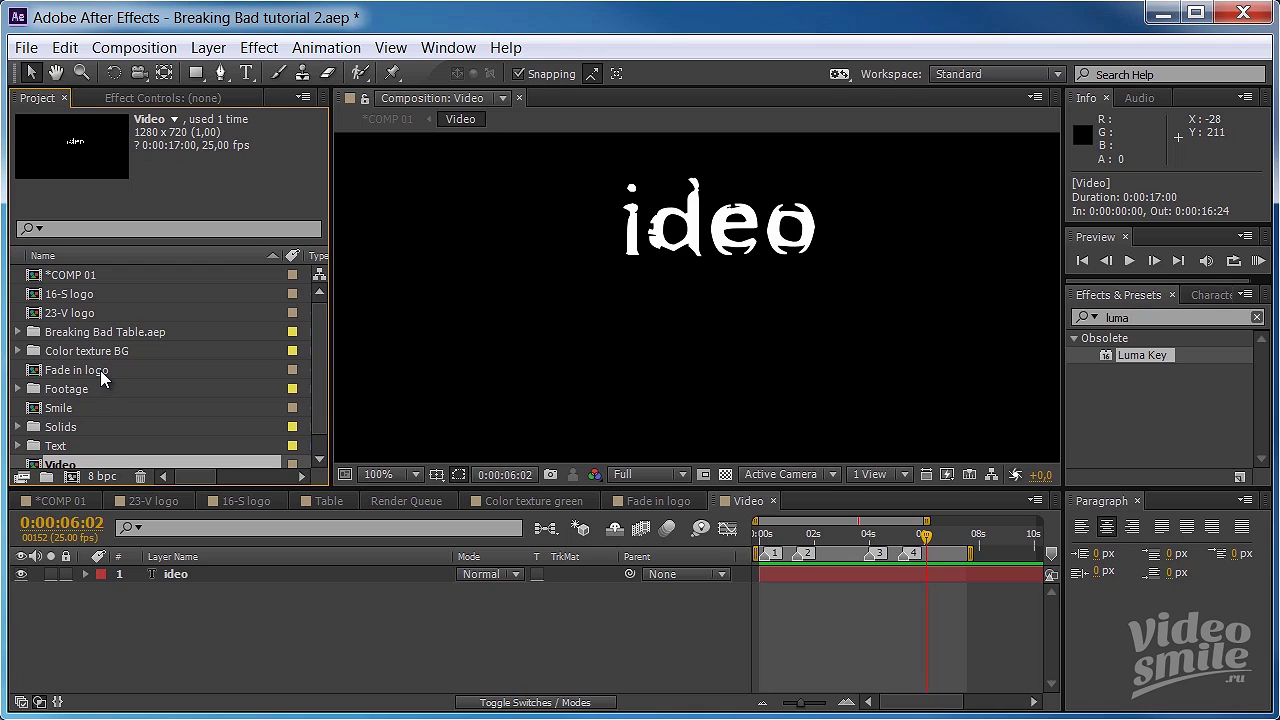
pyautogui.moveTo(100, 370); pyautogui.dragTo(219, 567)
pyautogui.moveTo(715, 285)
pyautogui.mouseDown()
pyautogui.moveTo(759, 265)
pyautogui.moveTo(760, 236)
pyautogui.mouseUp()
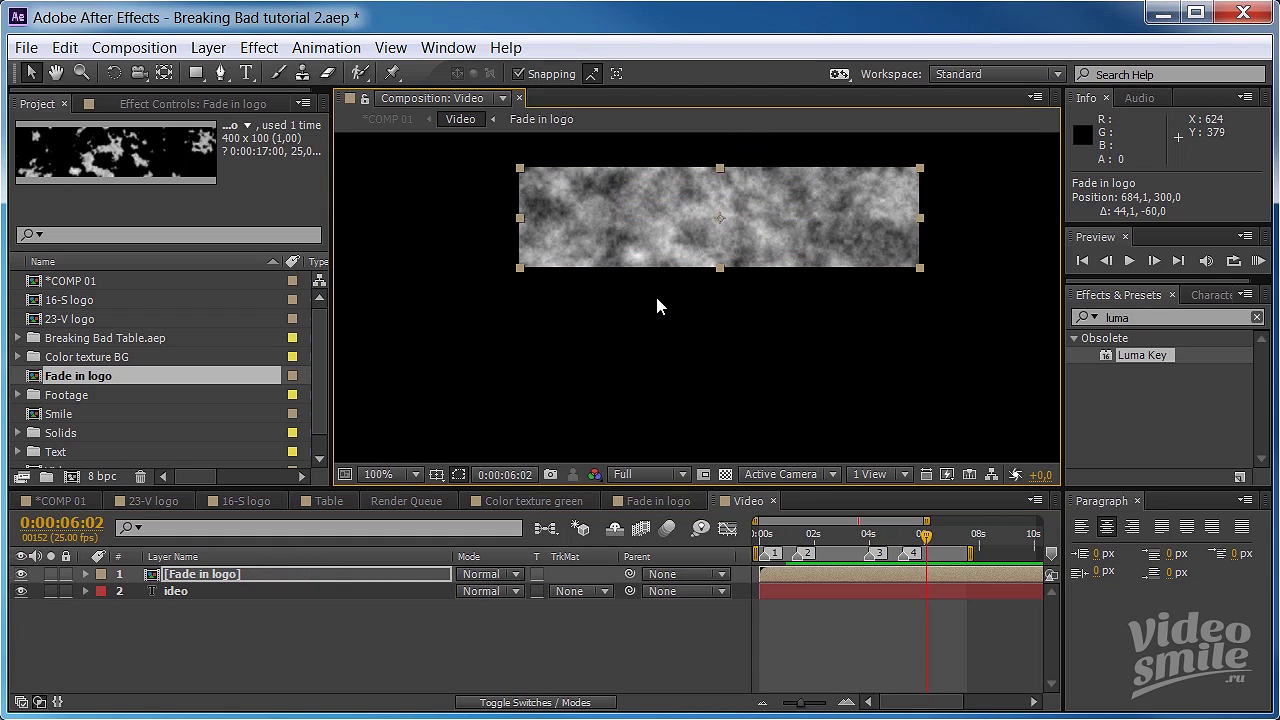
pyautogui.click(581, 591)
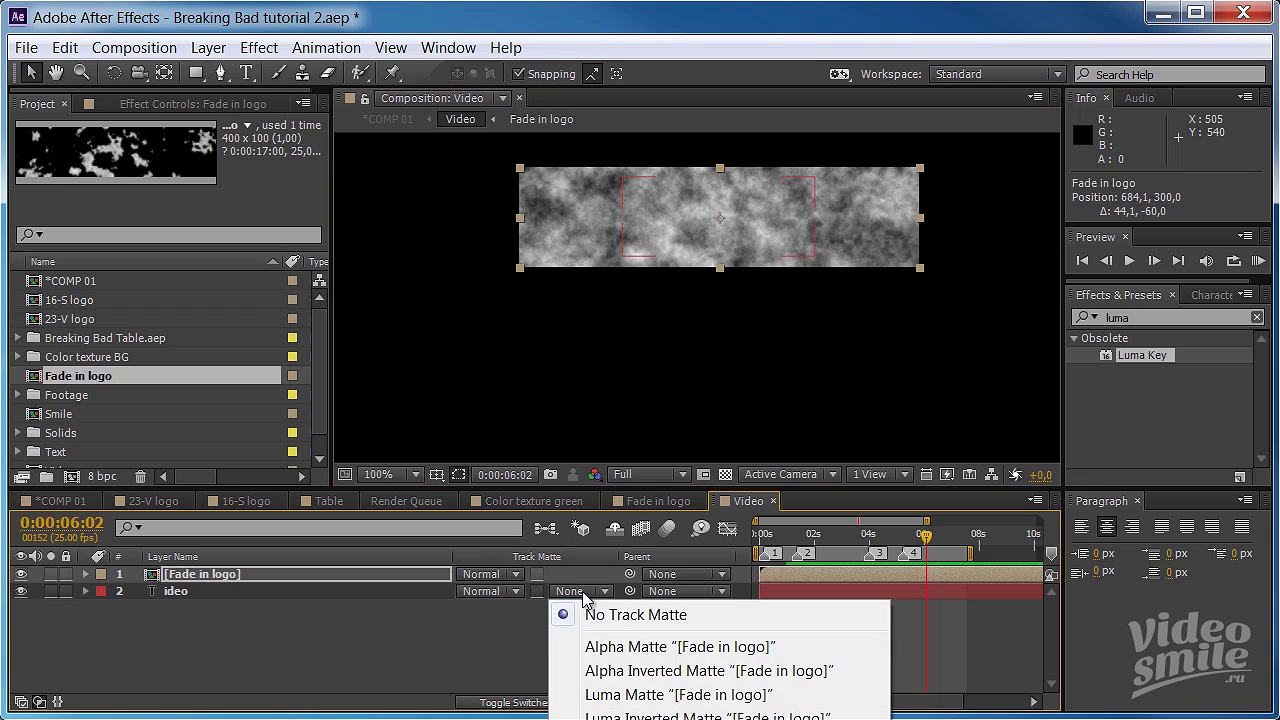
pyautogui.click(619, 650)
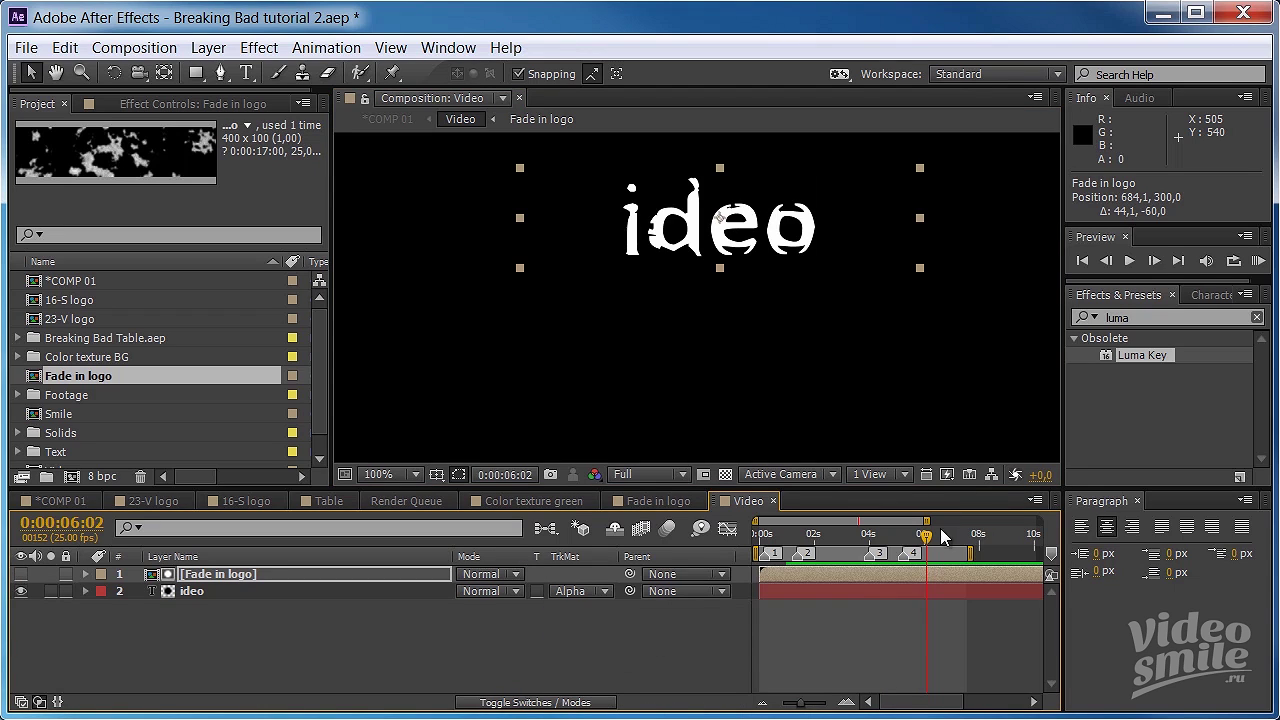
pyautogui.moveTo(918, 543); pyautogui.dragTo(771, 545)
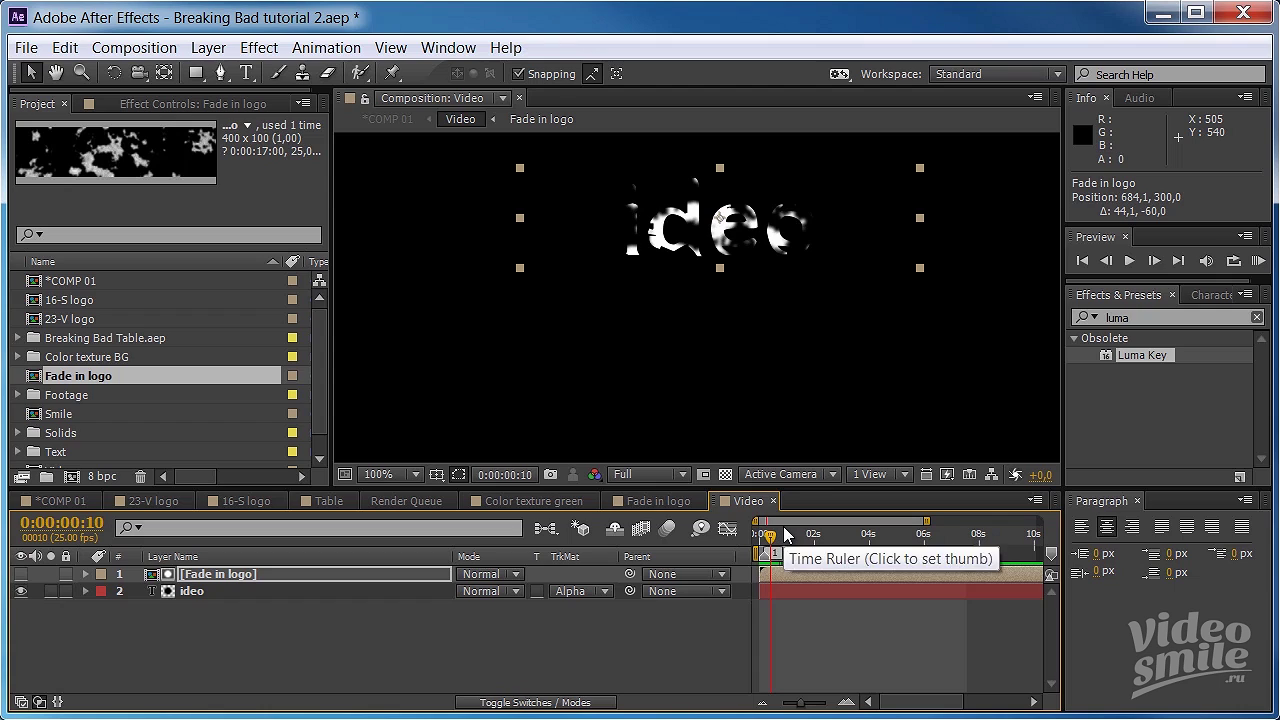
# - Draw a rectangular mask in Fade in logo and set a Mask Path keyframe, moved later in time
pyautogui.doubleClick(278, 574)
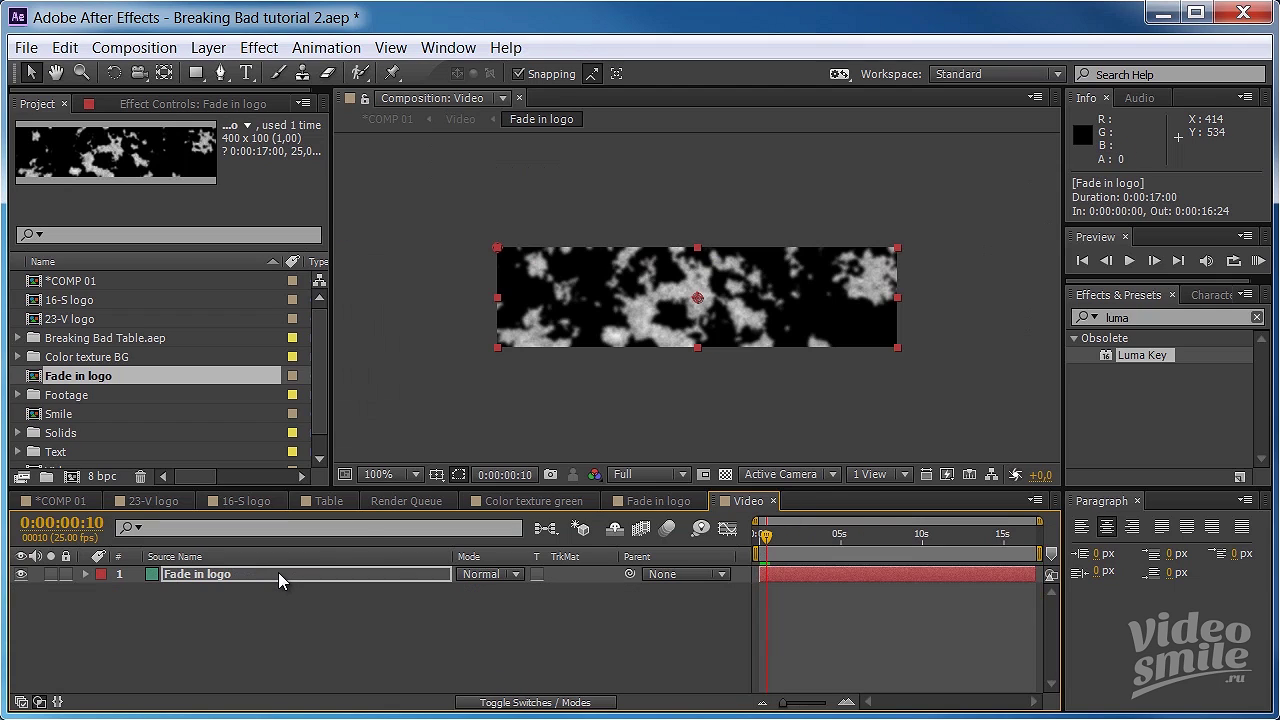
pyautogui.click(197, 74)
pyautogui.moveTo(475, 231); pyautogui.dragTo(917, 366)
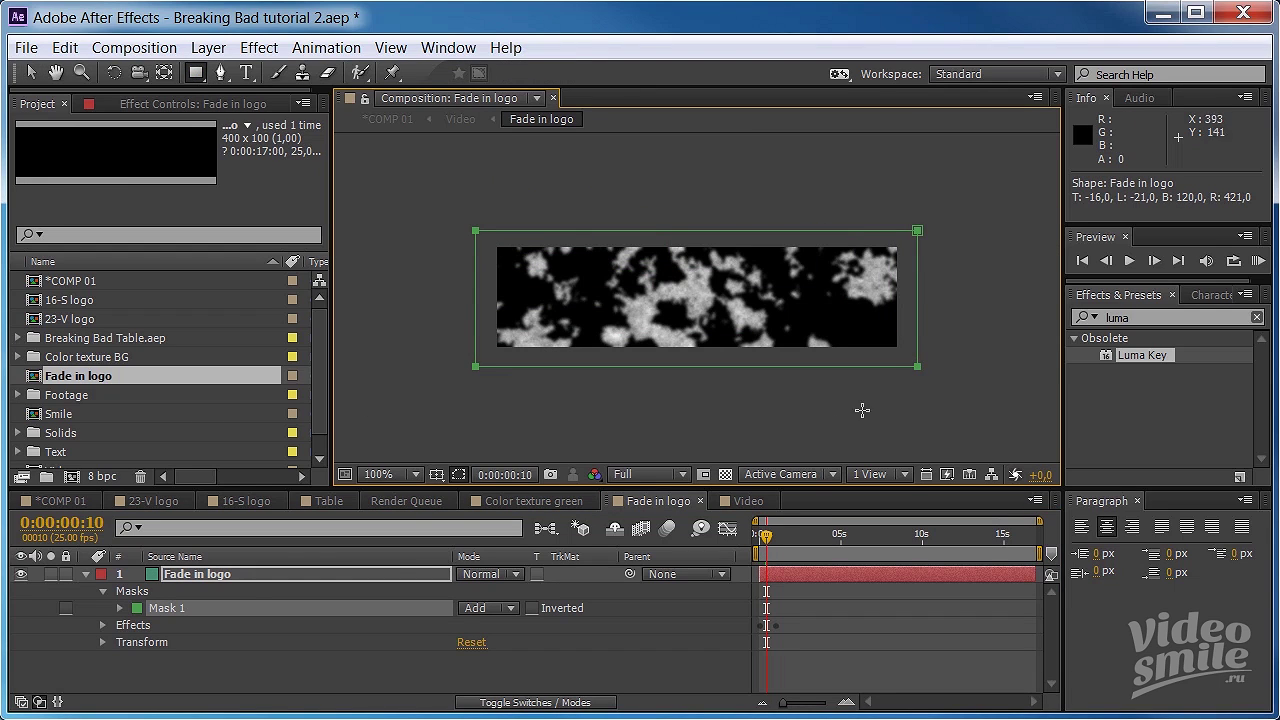
pyautogui.press('Home')
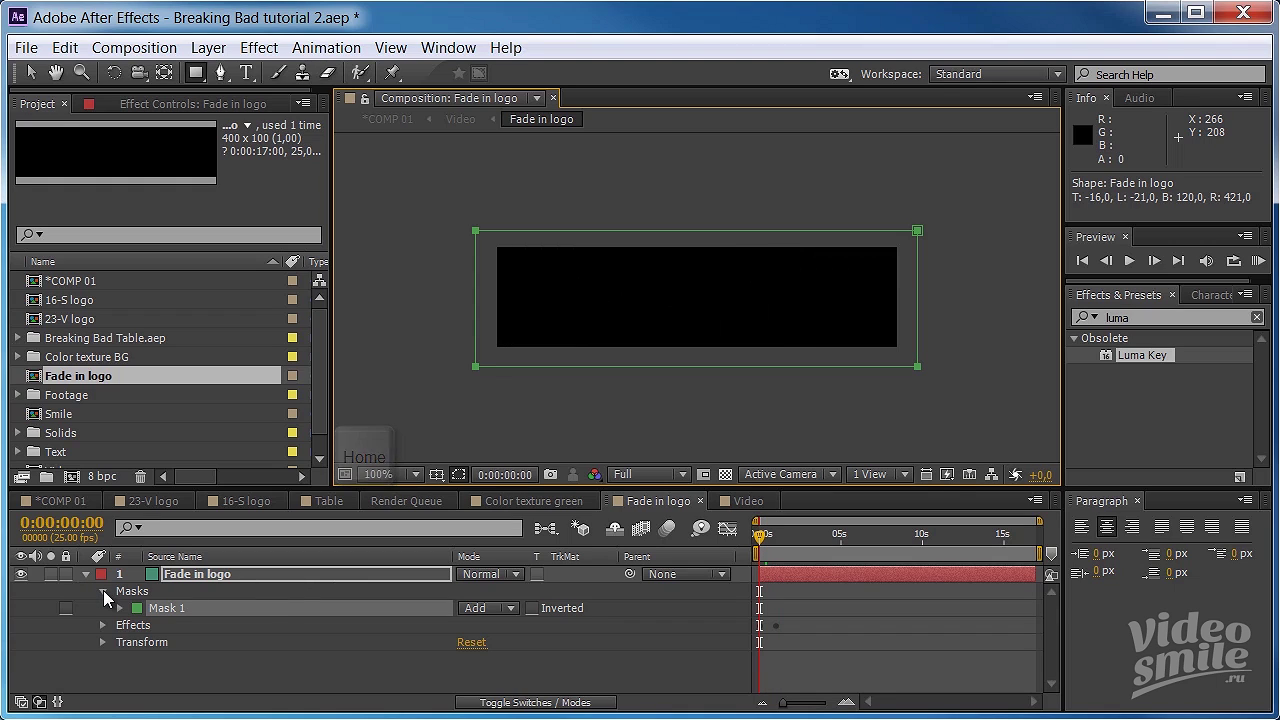
pyautogui.click(102, 591)
pyautogui.click(103, 591)
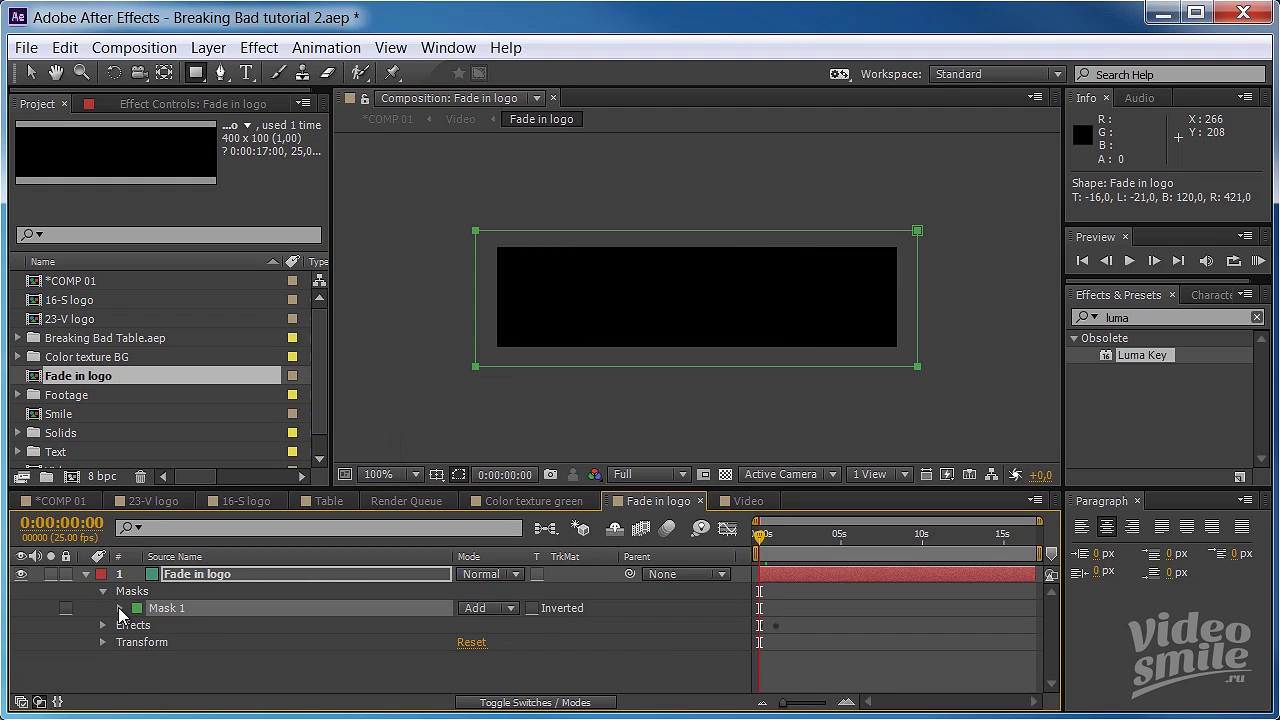
pyautogui.click(120, 608)
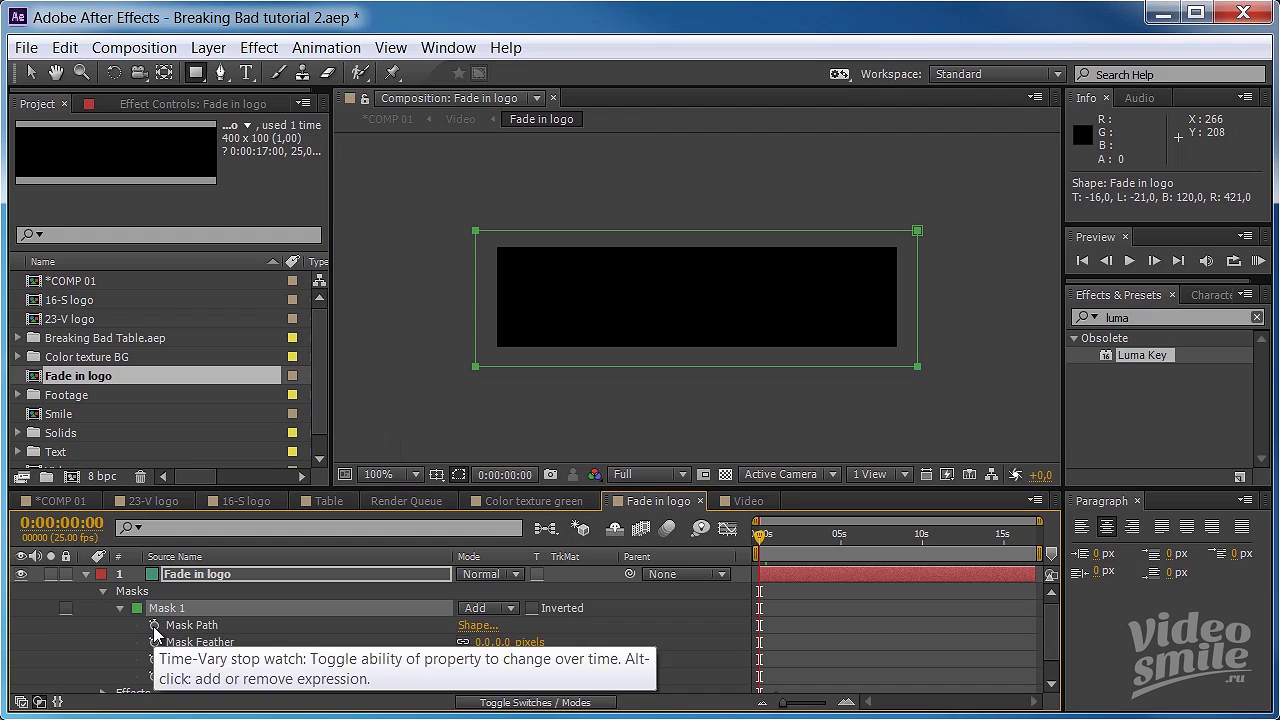
pyautogui.click(154, 625)
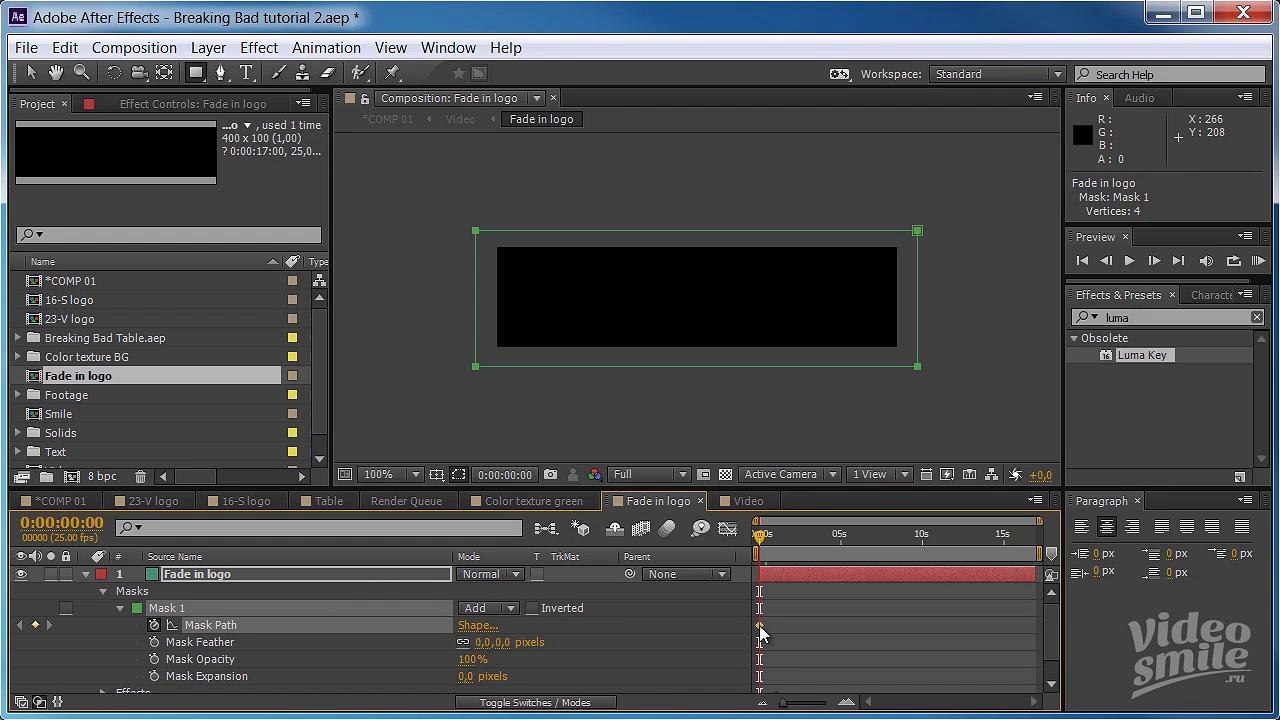
pyautogui.moveTo(760, 626); pyautogui.dragTo(766, 632)
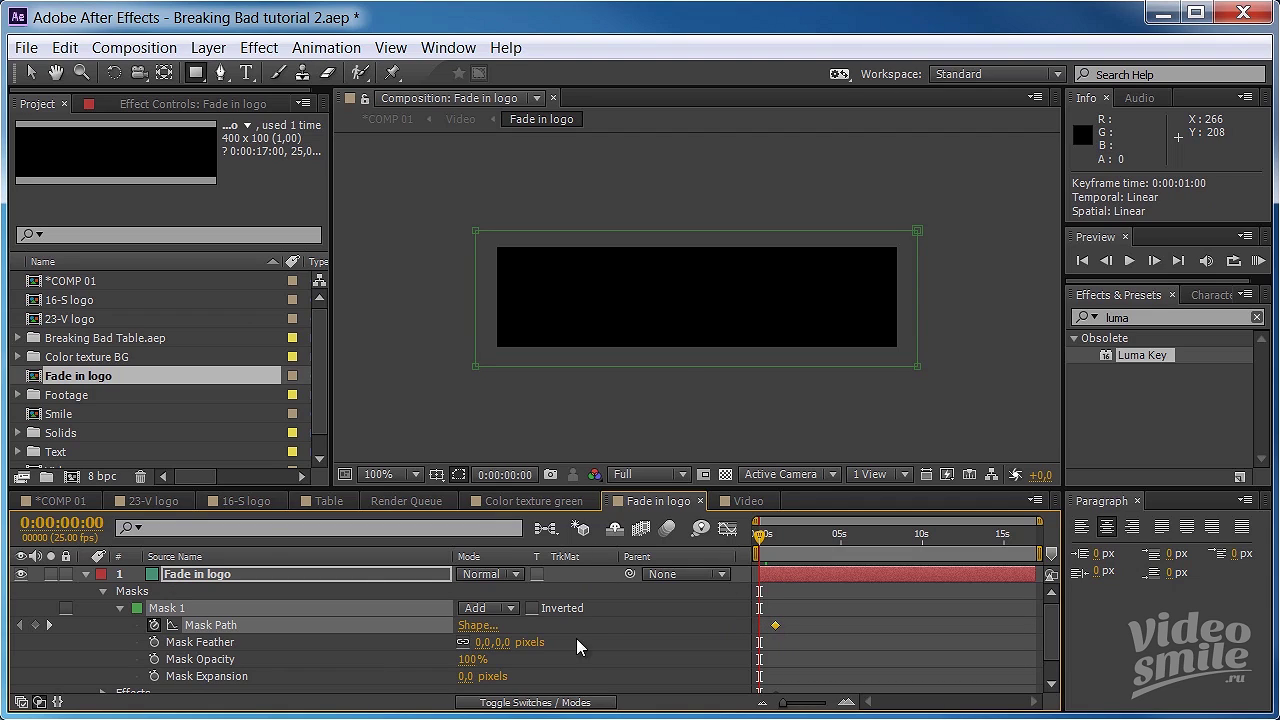
# - Flatten the mask into a thin line at 0s and set Mask Feather to 30 px
pyautogui.press('v')
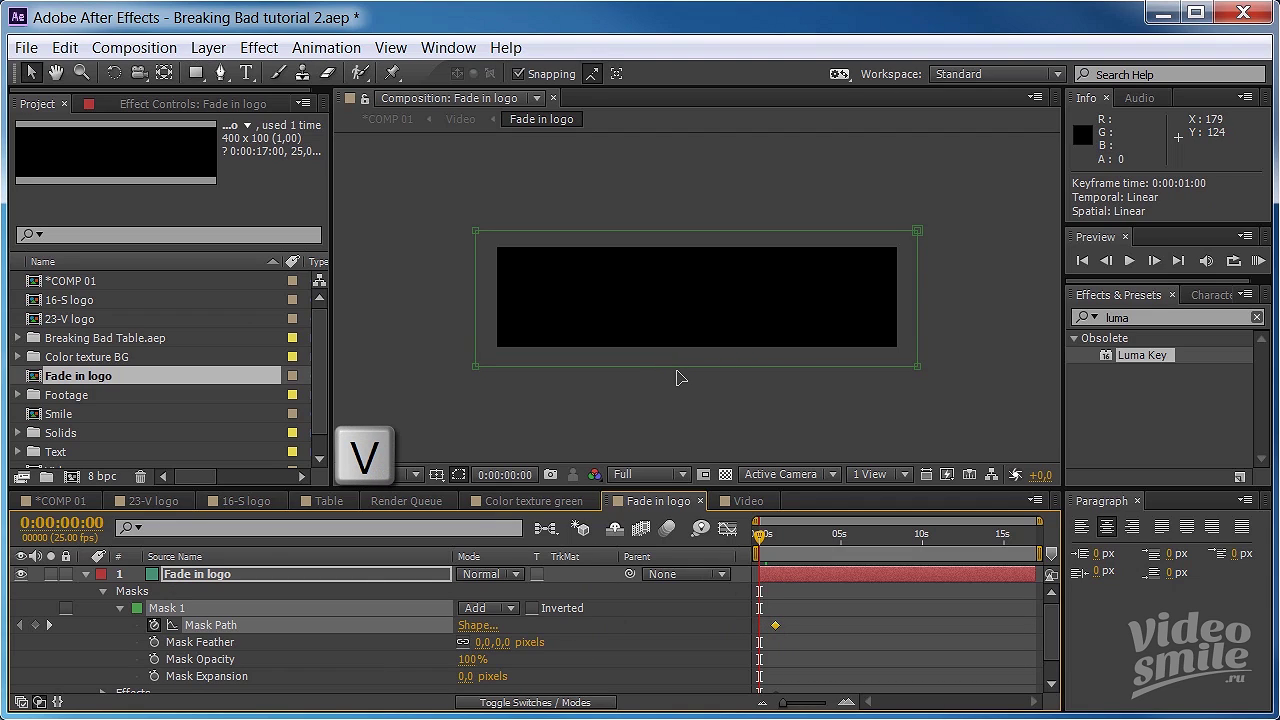
pyautogui.doubleClick(672, 368)
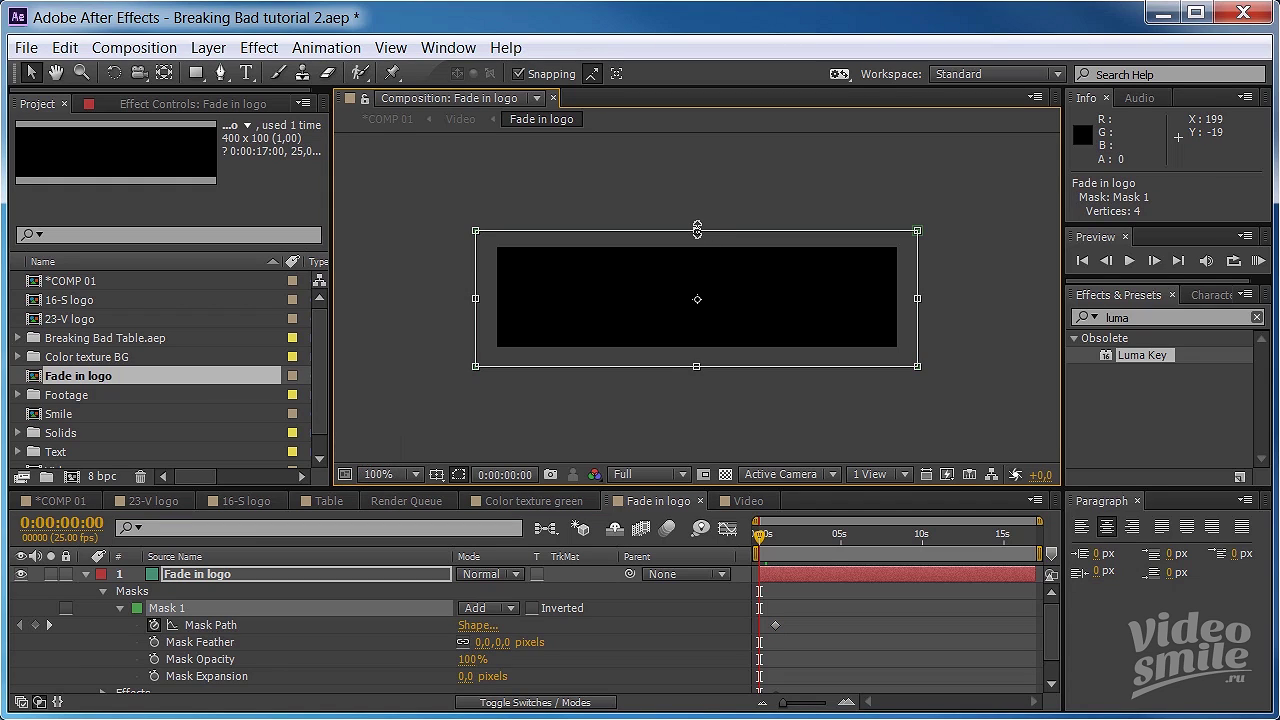
pyautogui.moveTo(697, 231); pyautogui.dragTo(700, 298)
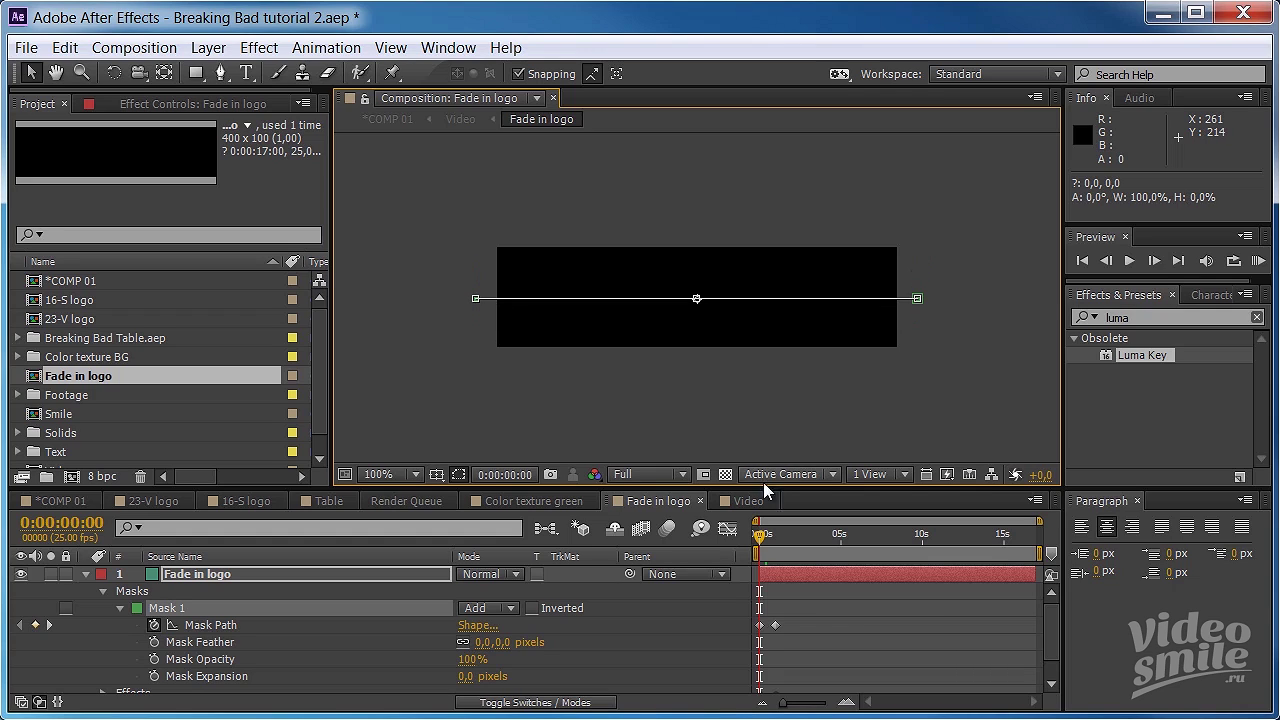
pyautogui.moveTo(760, 534); pyautogui.dragTo(763, 533)
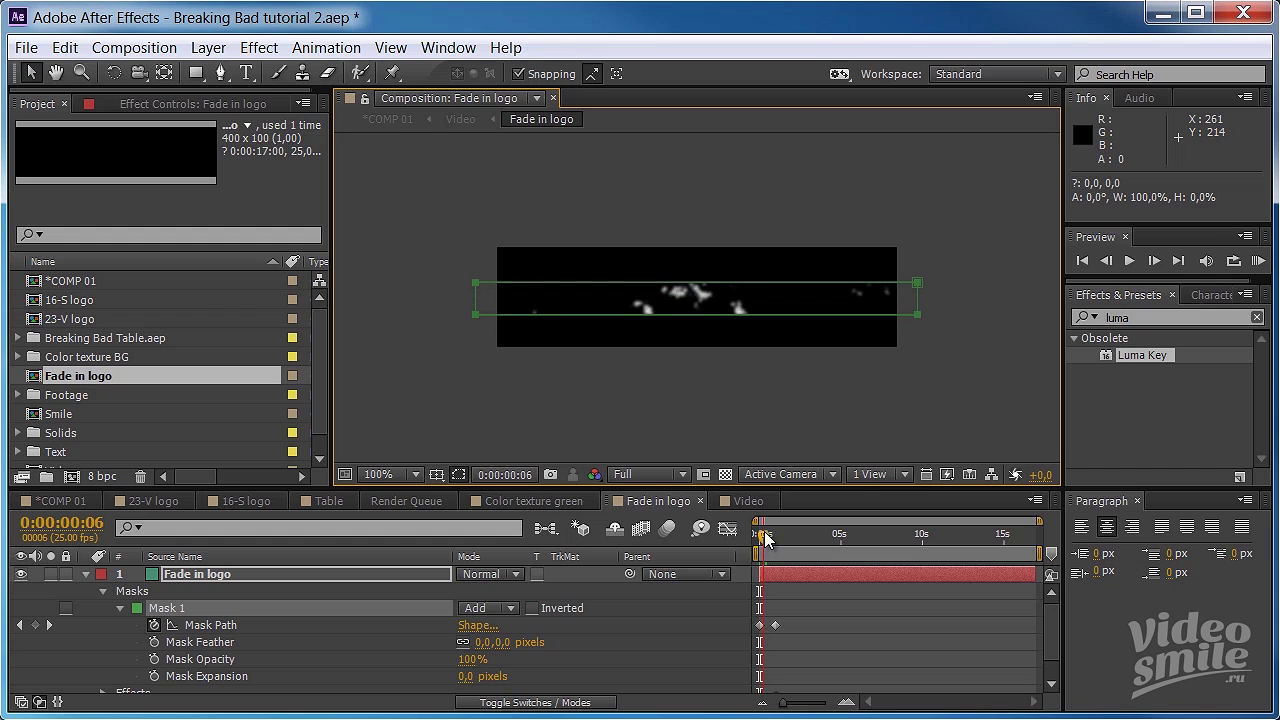
pyautogui.click(481, 642)
pyautogui.write('30')
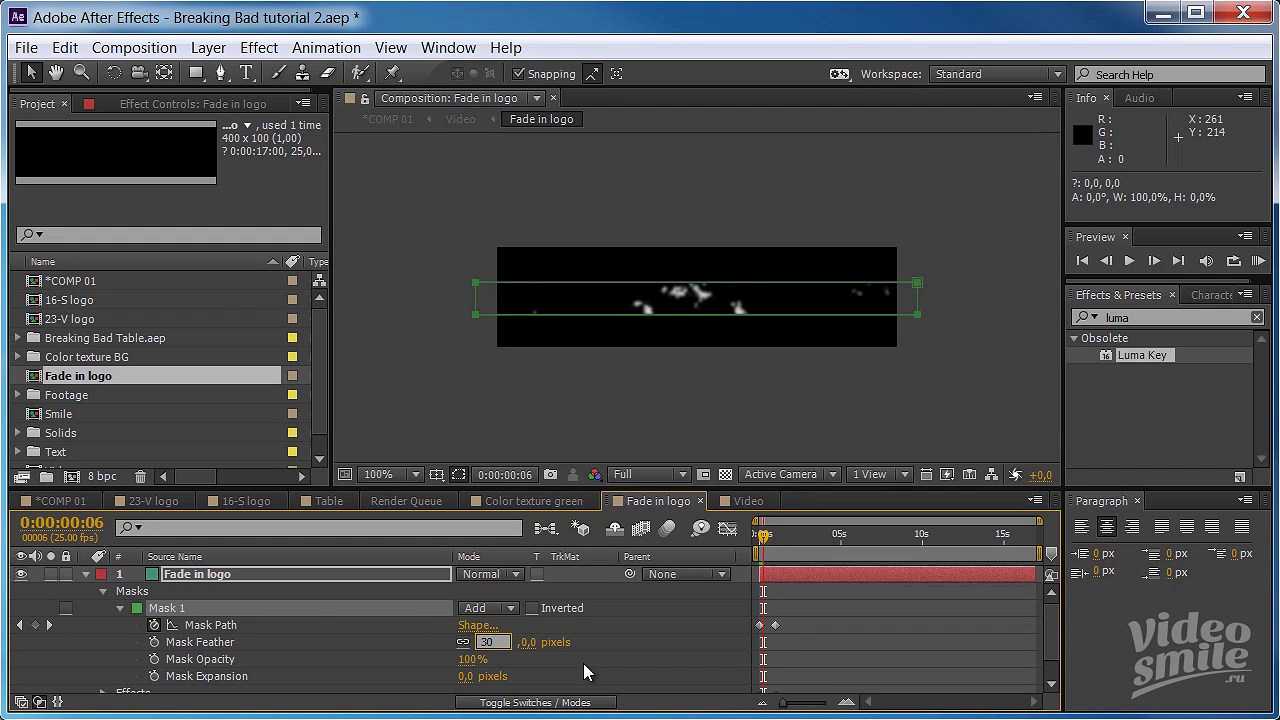
pyautogui.press('Return')
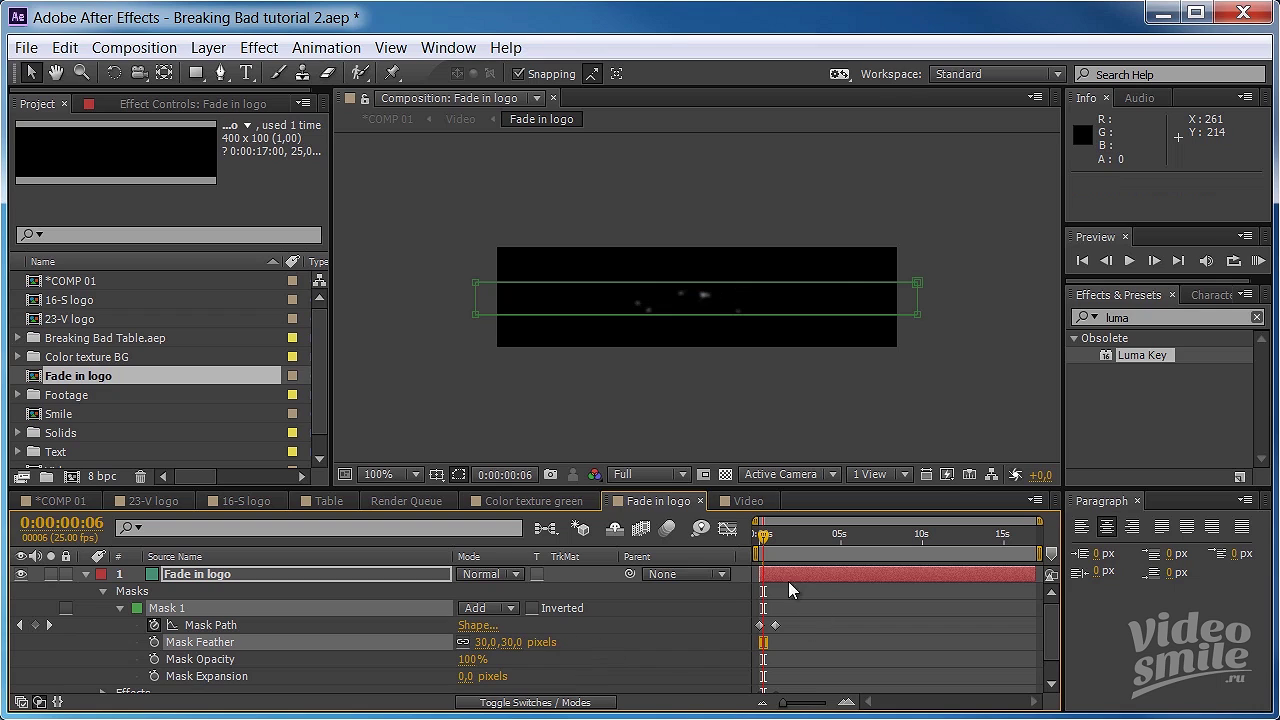
pyautogui.moveTo(765, 541); pyautogui.dragTo(770, 544)
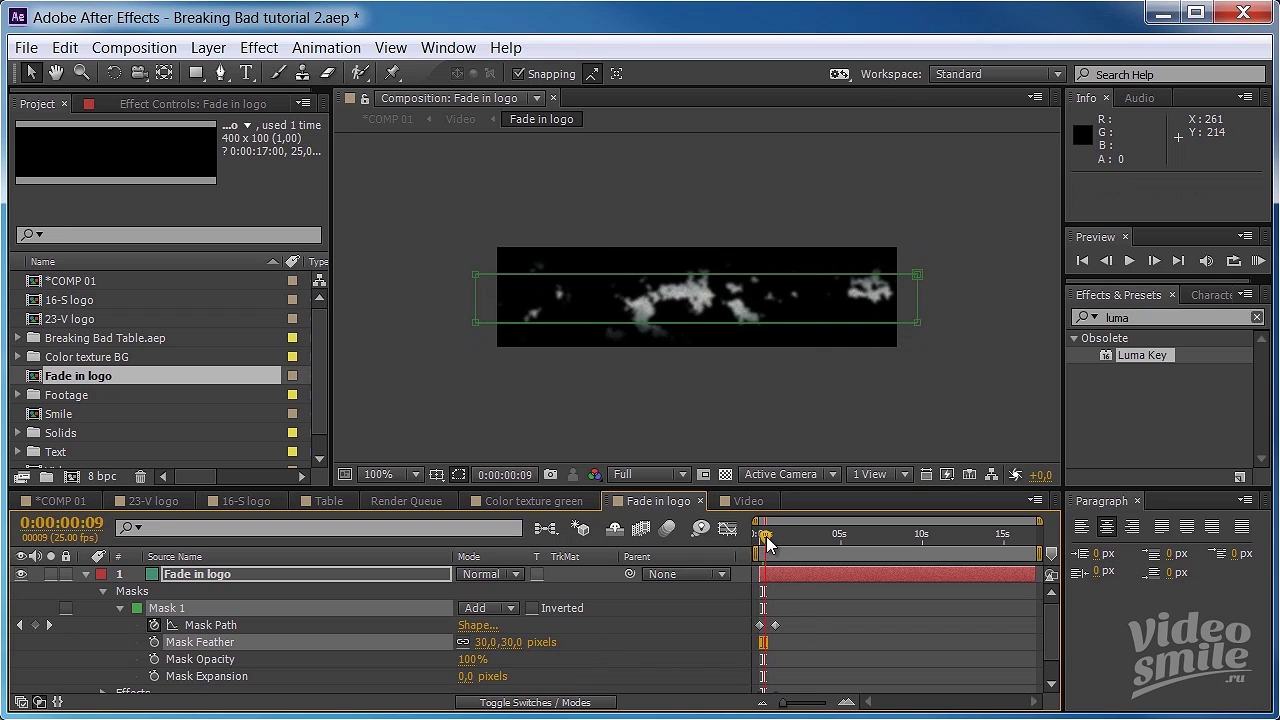
# - Open the Video composition from COMP 01 and preview the ideo text reveal from the start
pyautogui.click(91, 503)
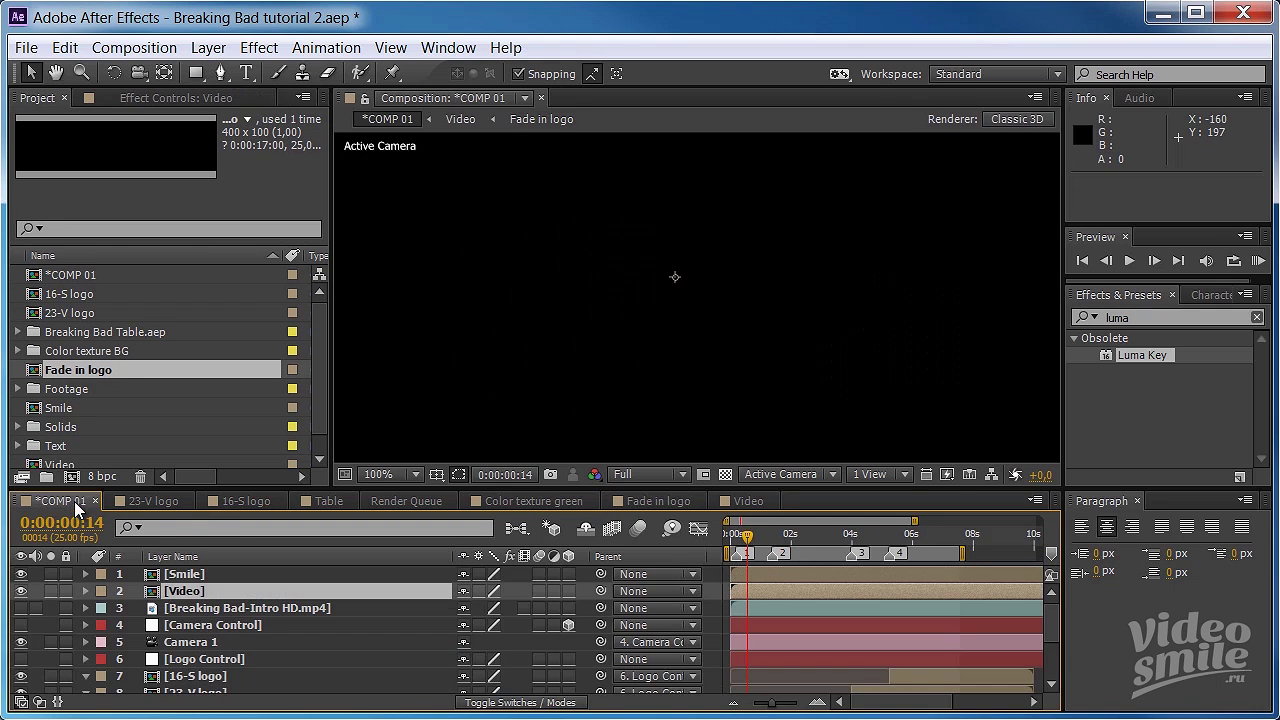
pyautogui.click(745, 503)
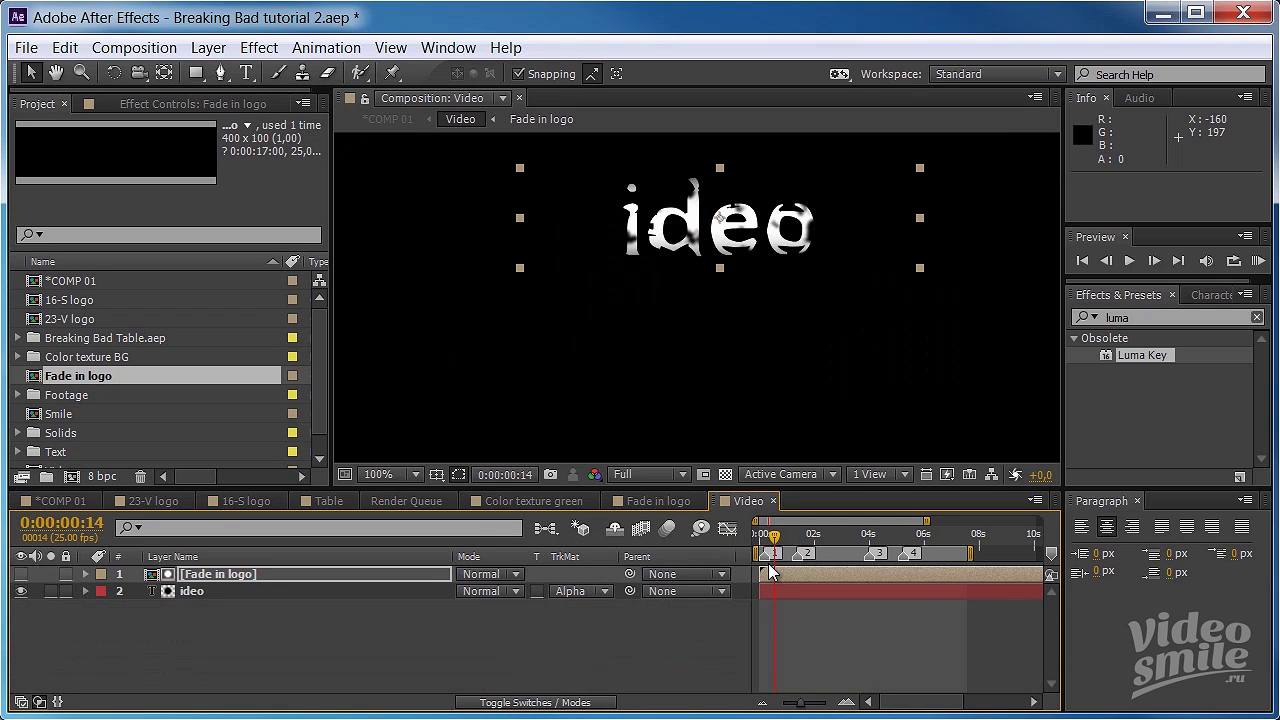
pyautogui.click(770, 540)
pyautogui.moveTo(770, 540); pyautogui.dragTo(773, 534)
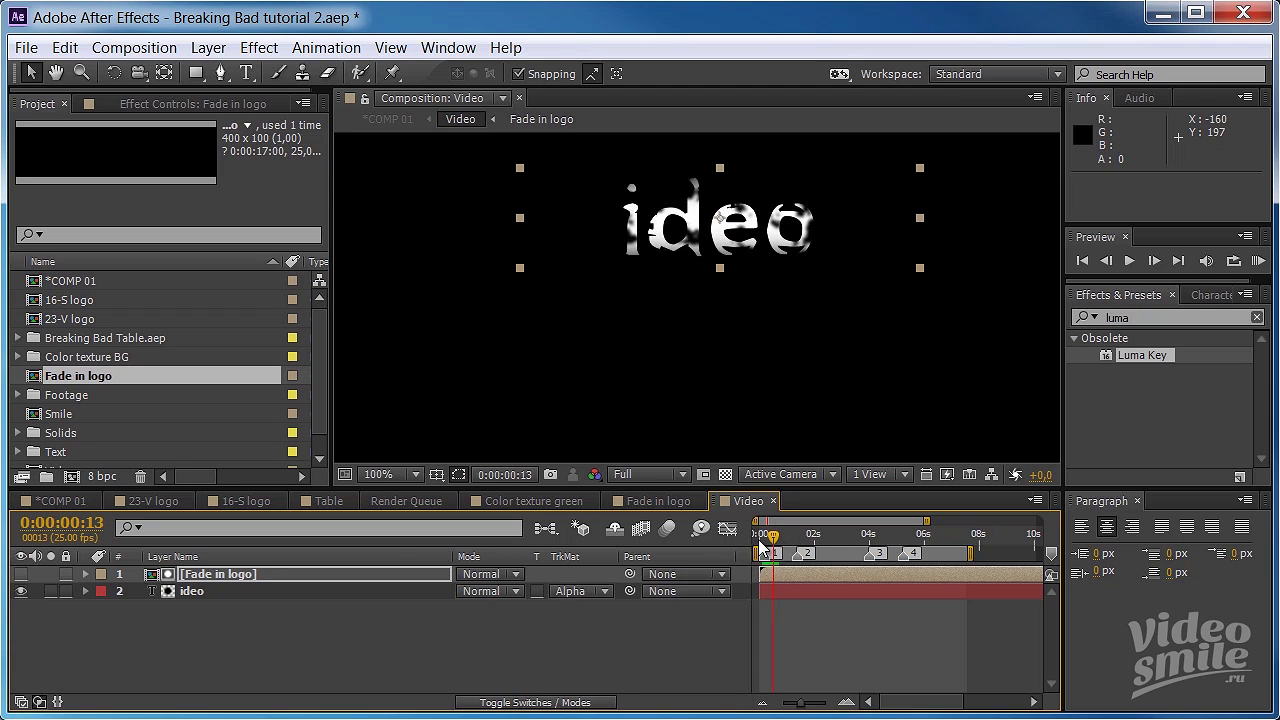
# - Solo the Breaking Bad-Intro HD.mp4 layer, find 0:00:05:15 where the tiles appear, and open the Video precomp
pyautogui.click(58, 500)
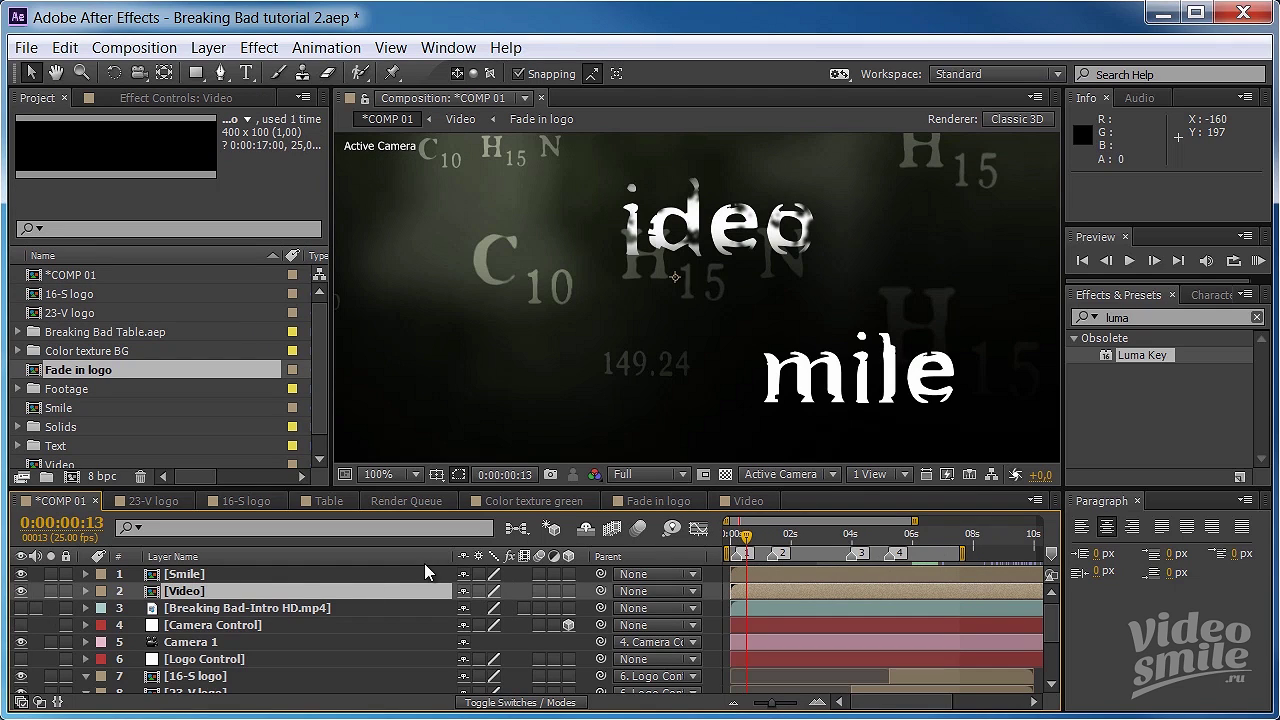
pyautogui.click(255, 608)
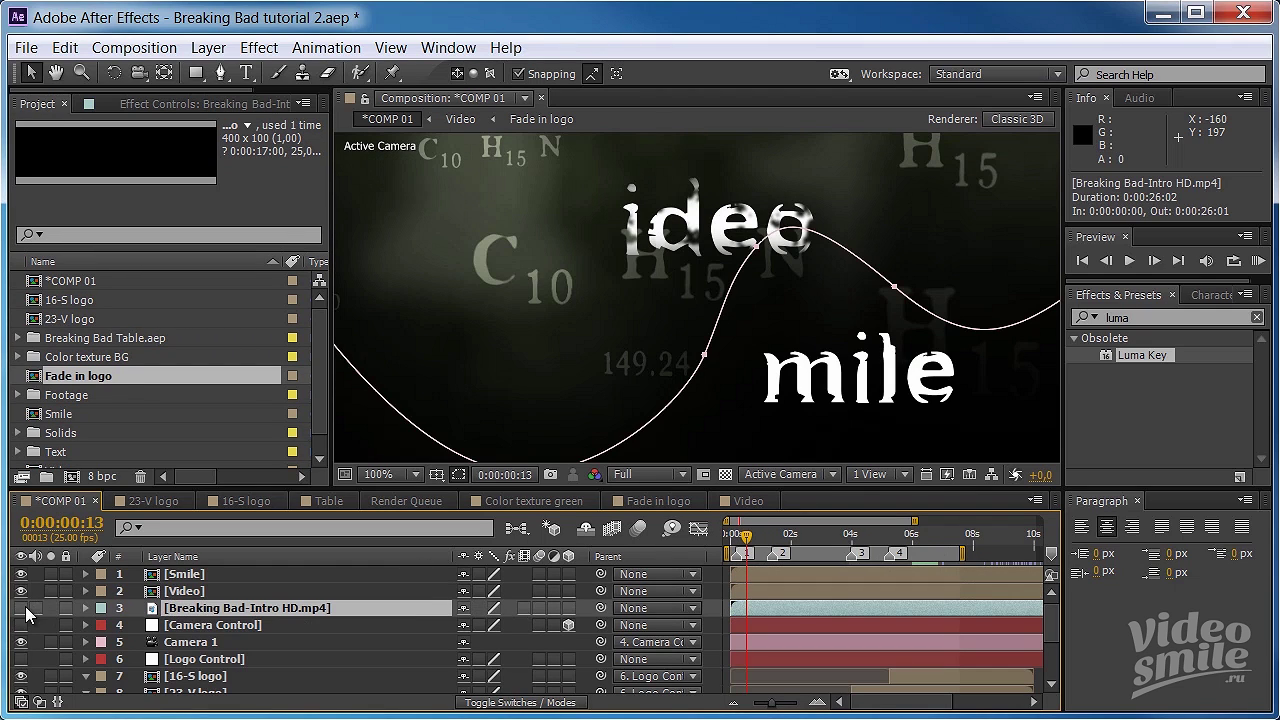
pyautogui.click(50, 608)
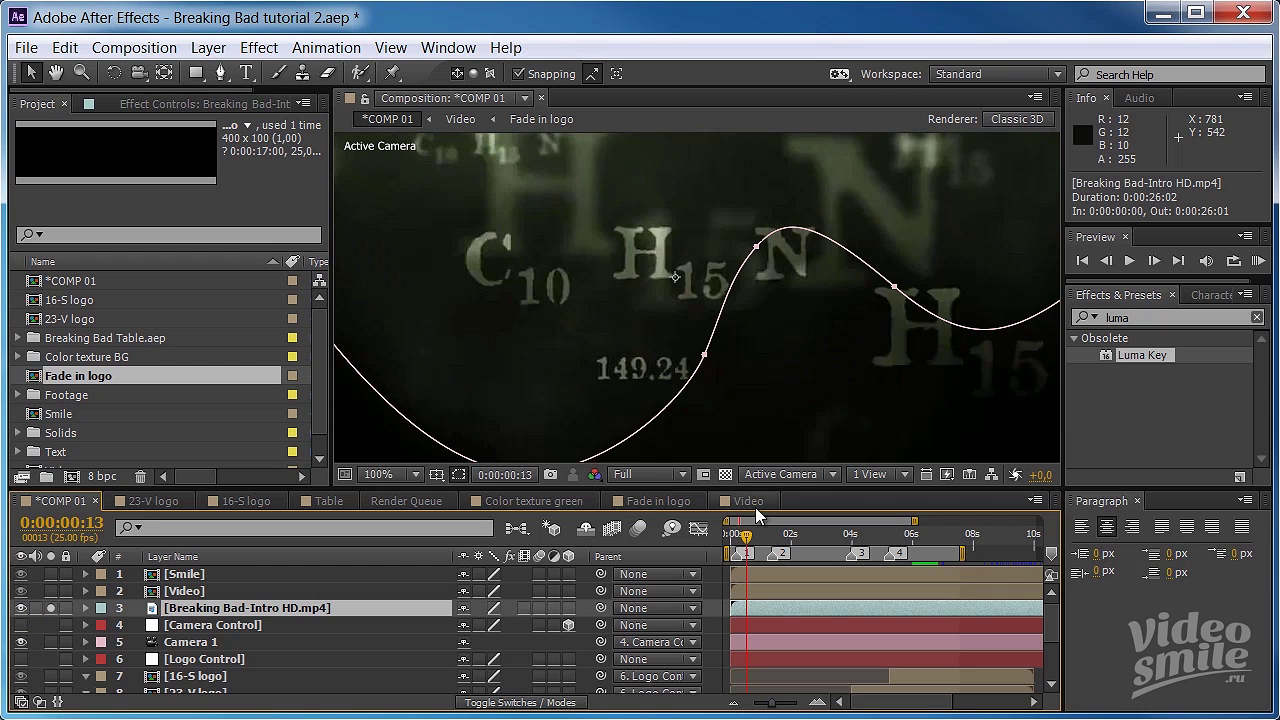
pyautogui.moveTo(745, 540); pyautogui.dragTo(911, 548)
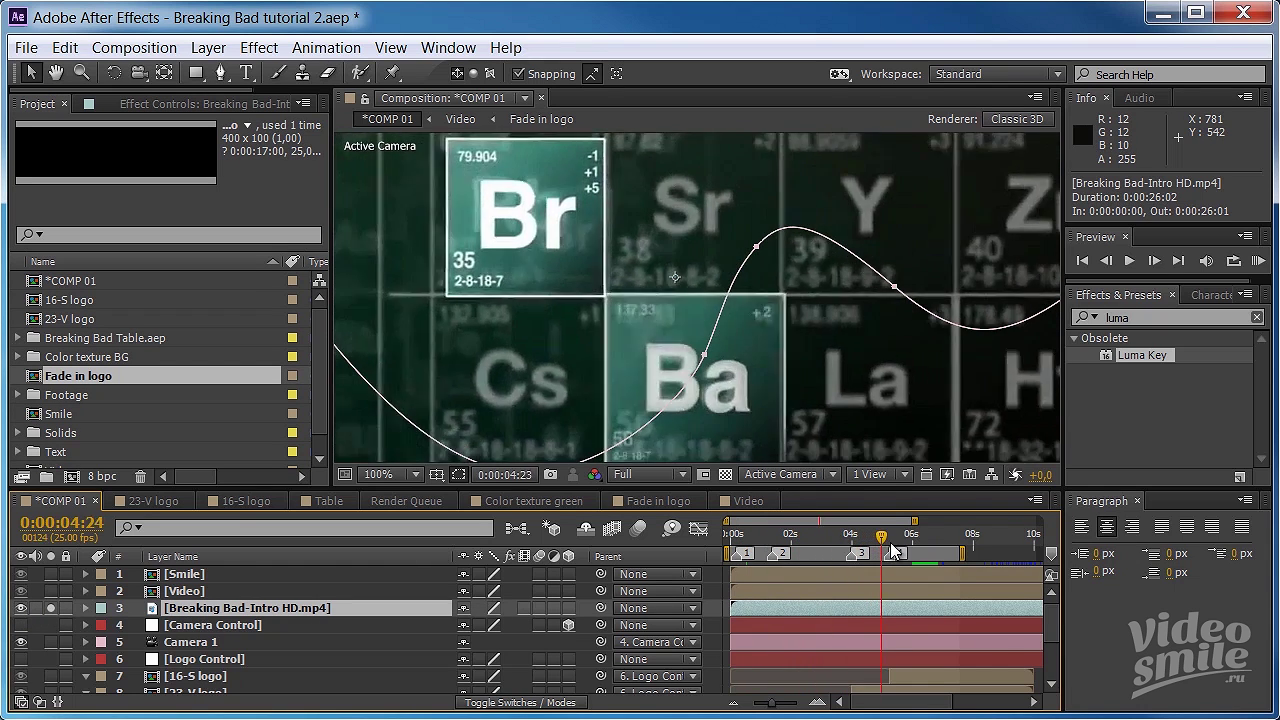
pyautogui.moveTo(911, 541); pyautogui.dragTo(899, 553)
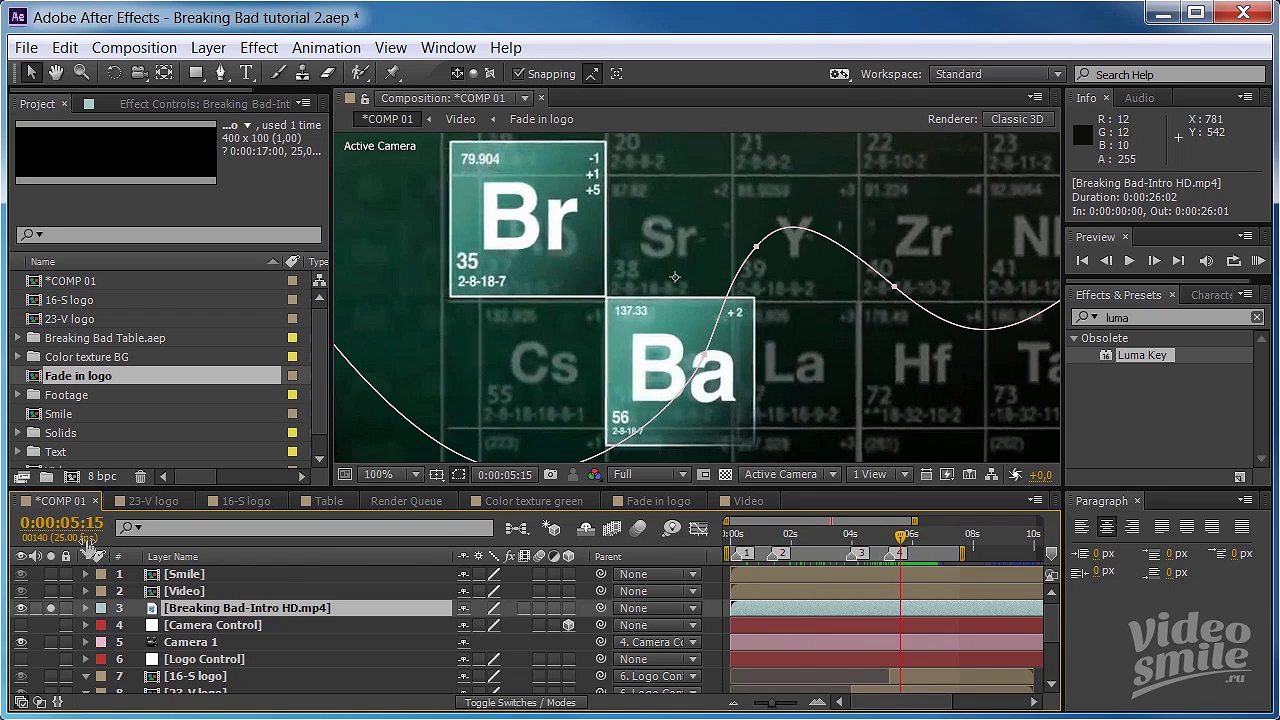
pyautogui.doubleClick(212, 592)
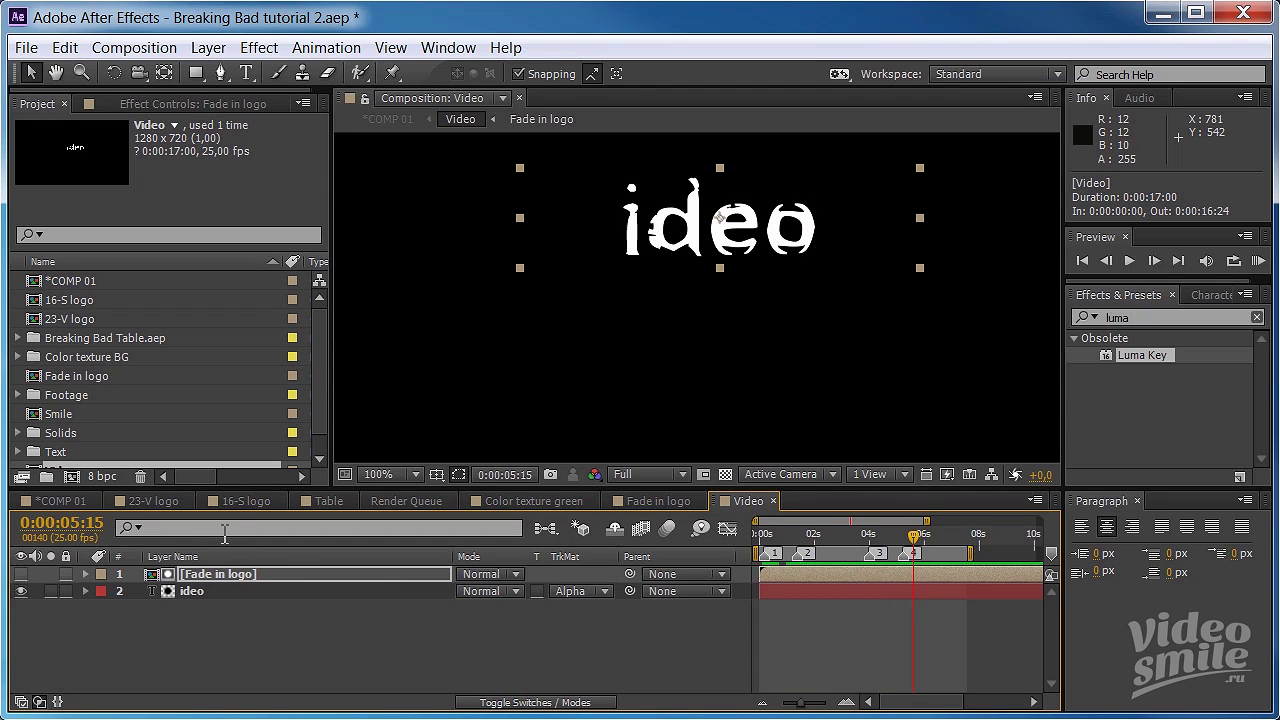
# - Start the Fade in logo layer at 0:00:05:15, then unsolo and hide the intro footage in COMP 01
pyautogui.moveTo(782, 579); pyautogui.dragTo(932, 575)
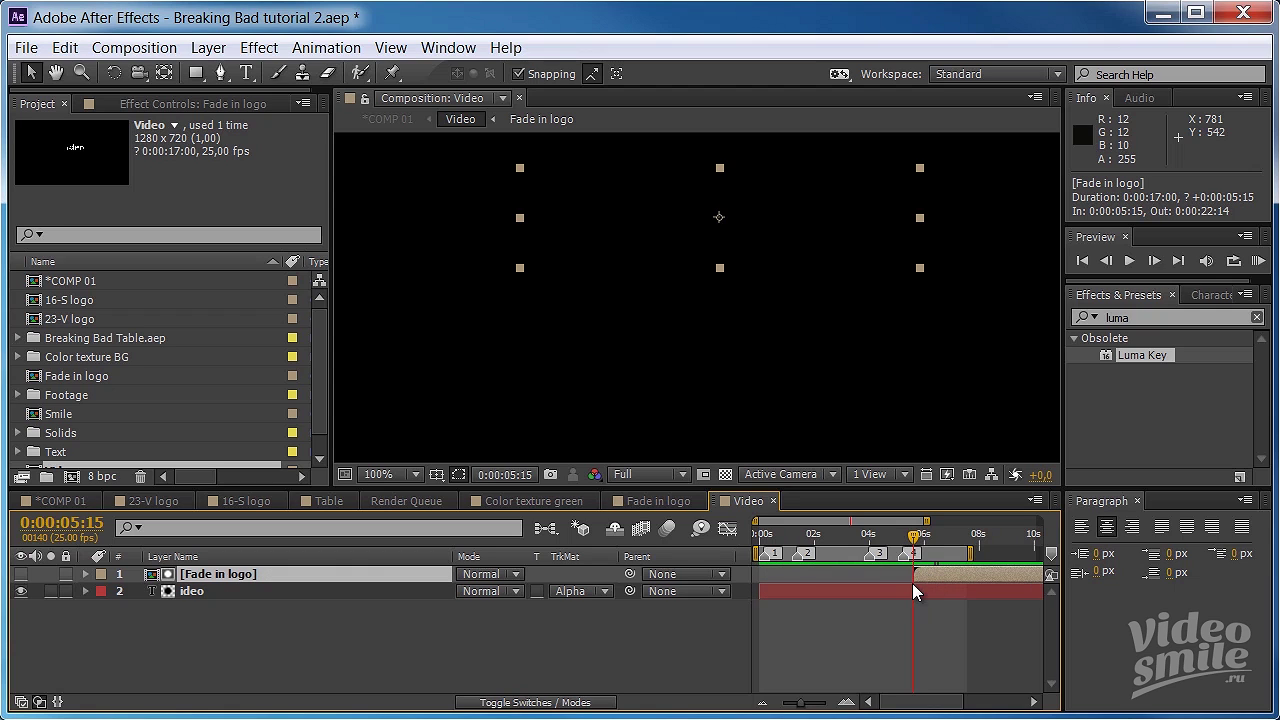
pyautogui.click(54, 501)
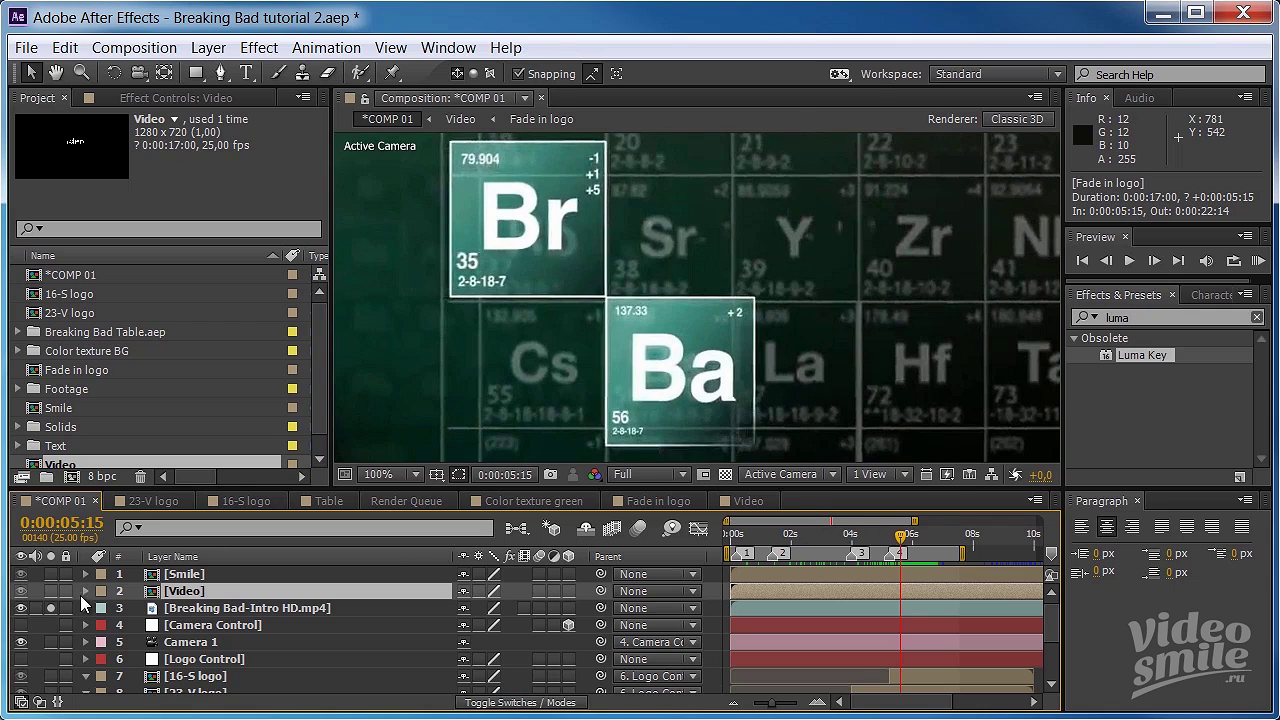
pyautogui.click(51, 608)
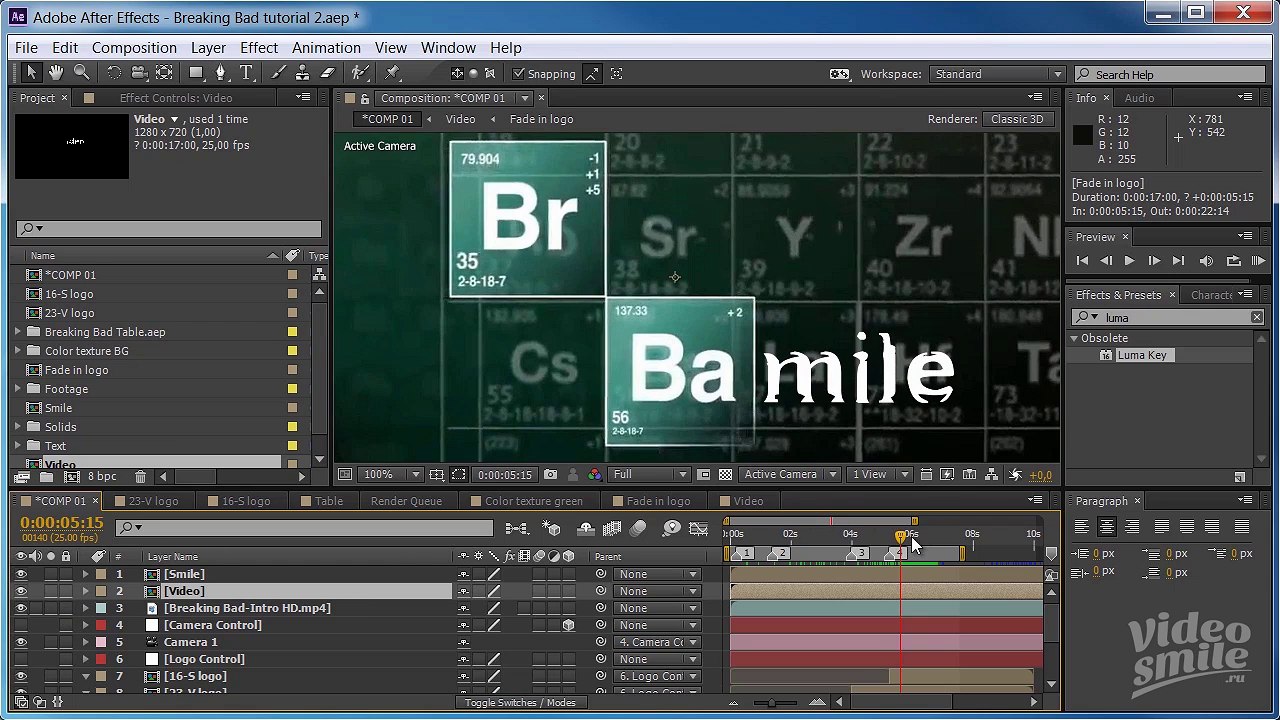
pyautogui.moveTo(900, 537); pyautogui.dragTo(909, 533)
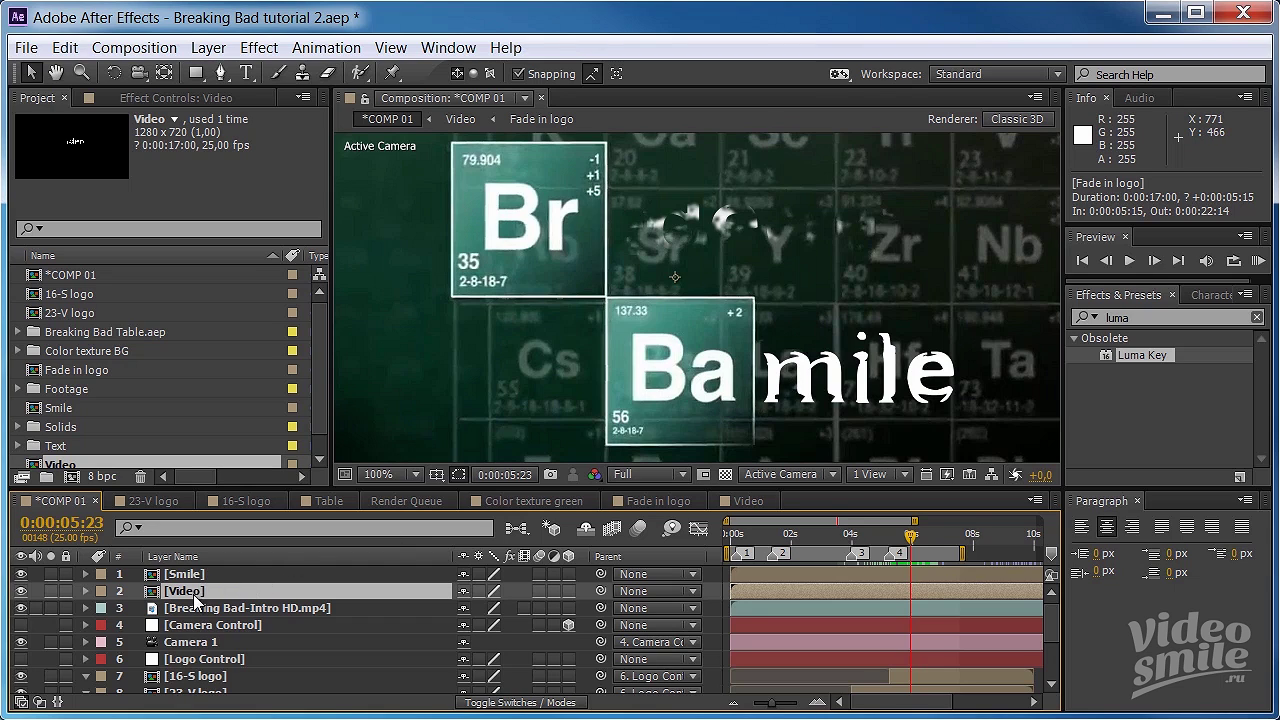
pyautogui.click(20, 608)
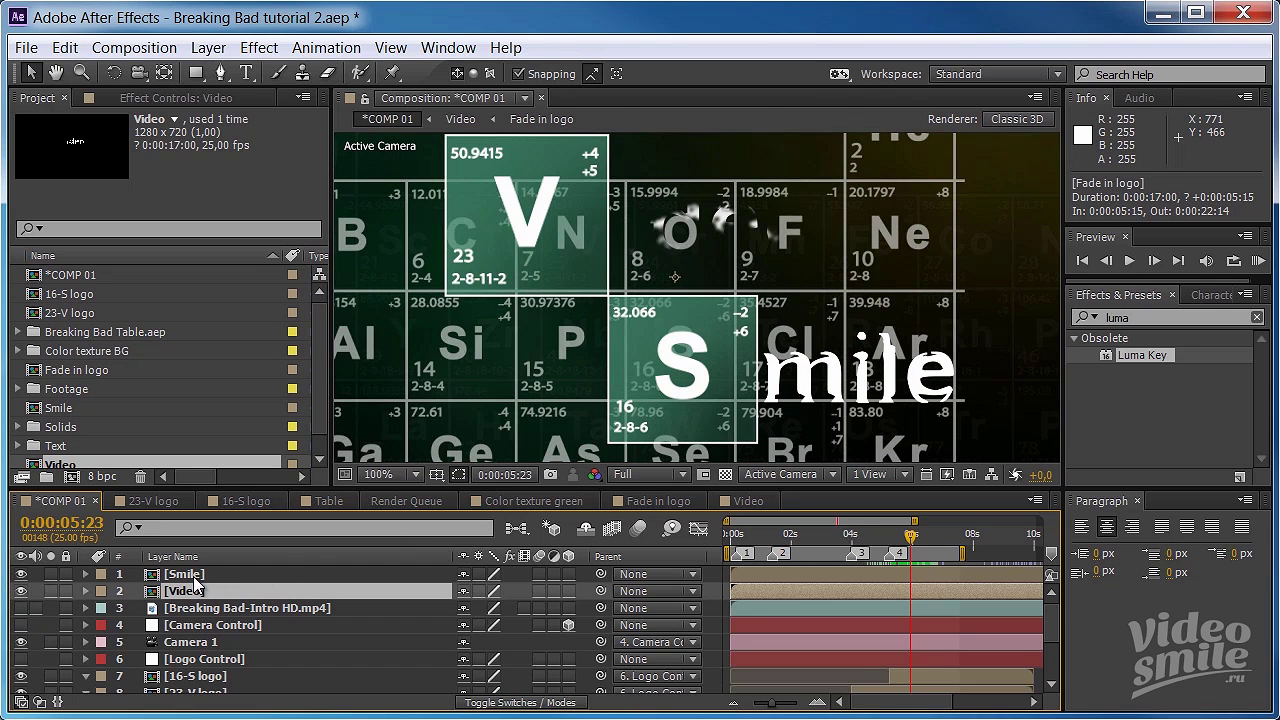
# - Add the Fade in logo texture inside the Smile precomp, positioned over the mile text
pyautogui.click(190, 575)
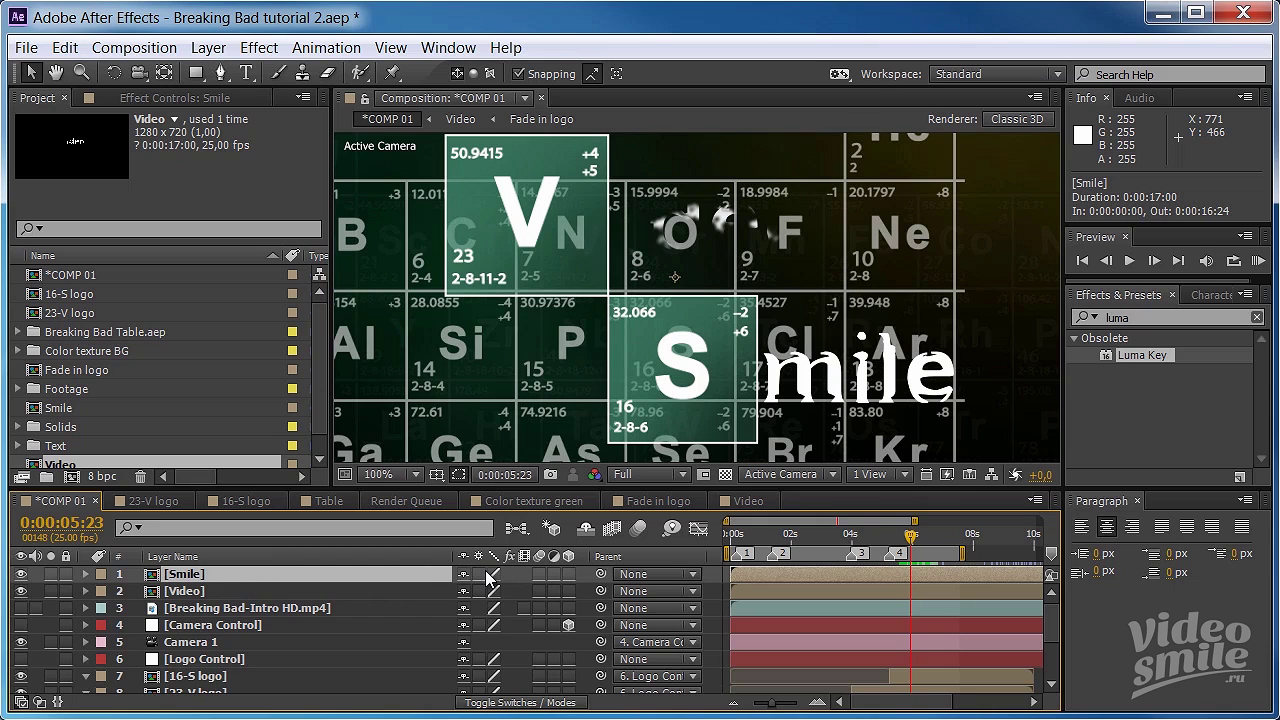
pyautogui.doubleClick(228, 574)
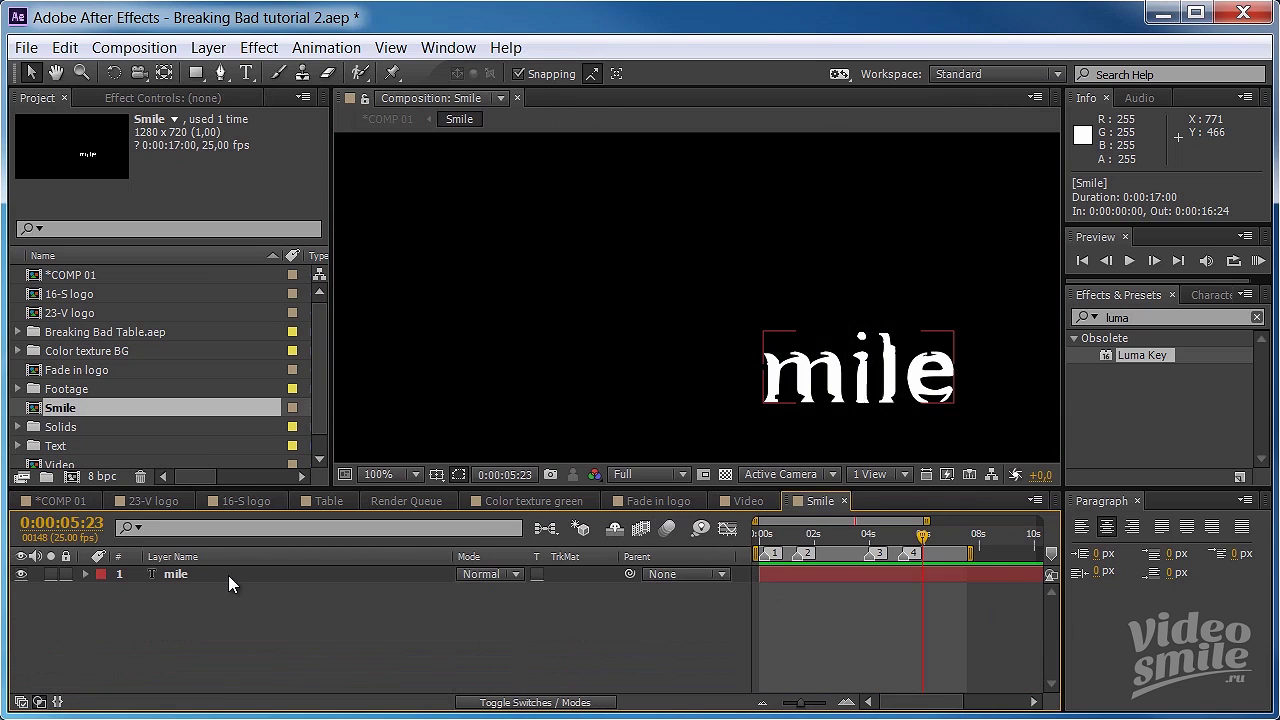
pyautogui.moveTo(63, 376); pyautogui.dragTo(202, 569)
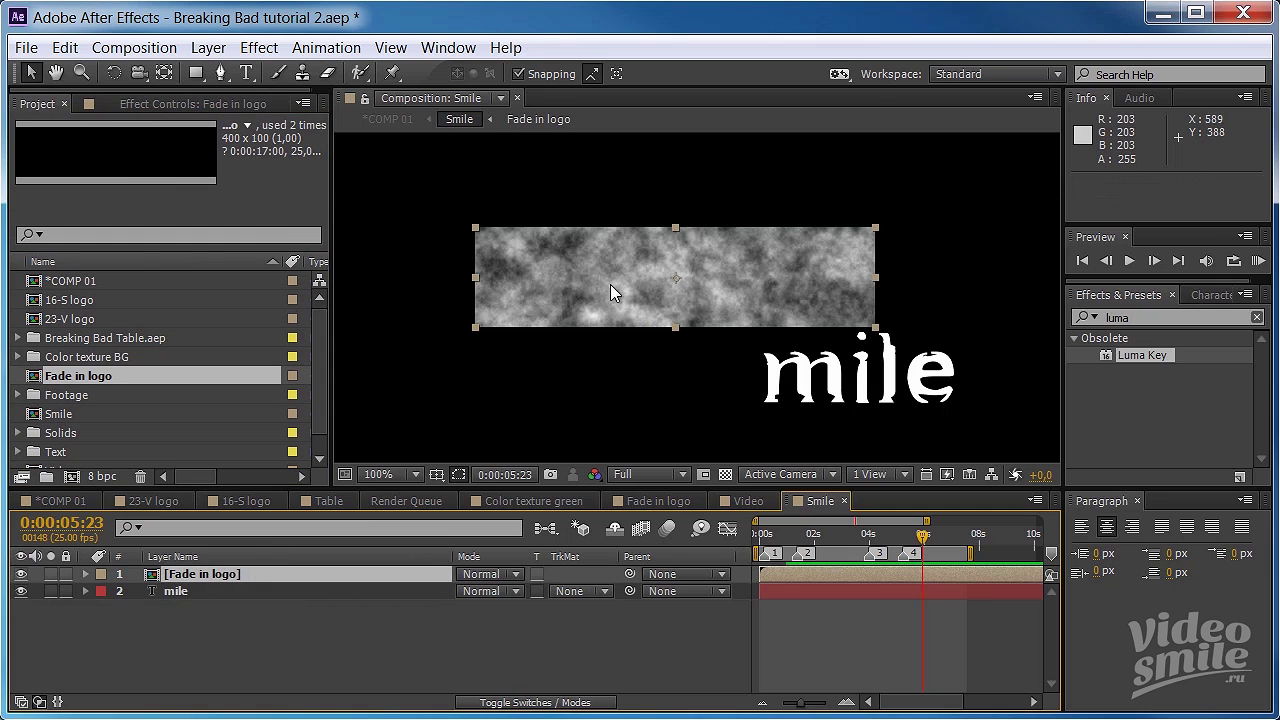
pyautogui.moveTo(648, 282); pyautogui.dragTo(832, 372)
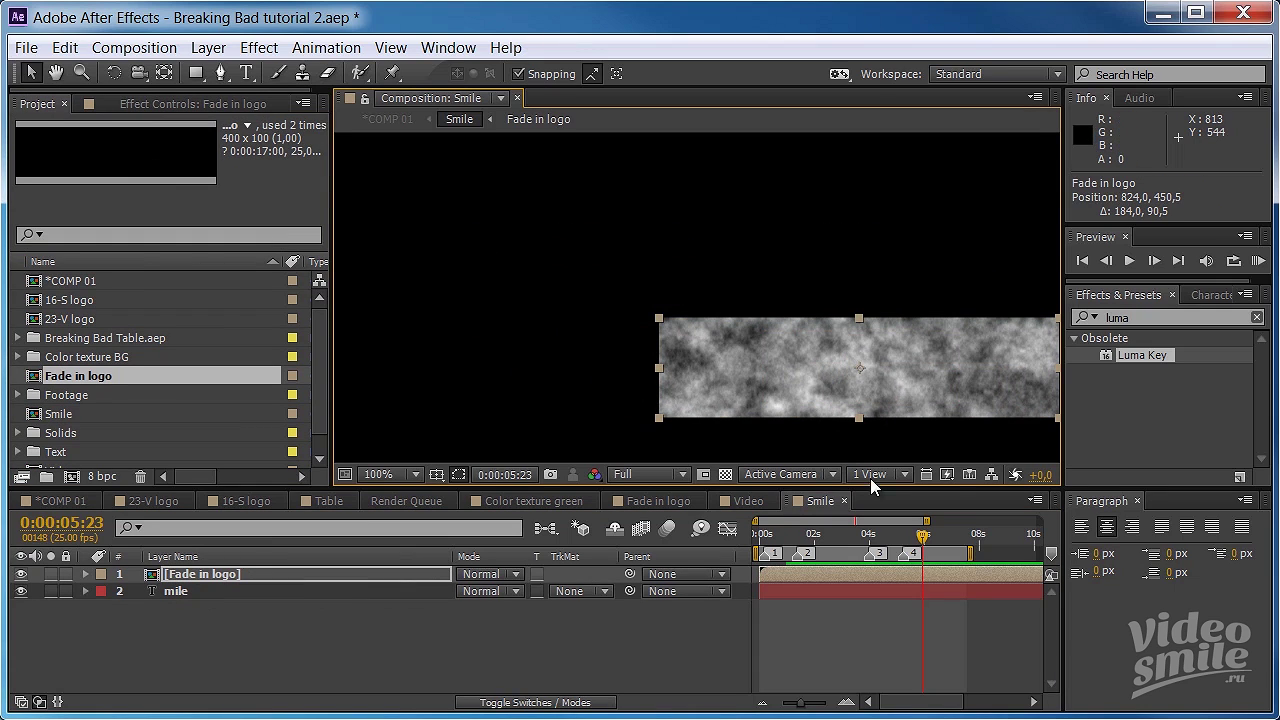
# - Start Fade in logo at 0:00:05:15 and make it the Alpha Matte for mile, then return to COMP 01
pyautogui.click(80, 525)
pyautogui.write('5')
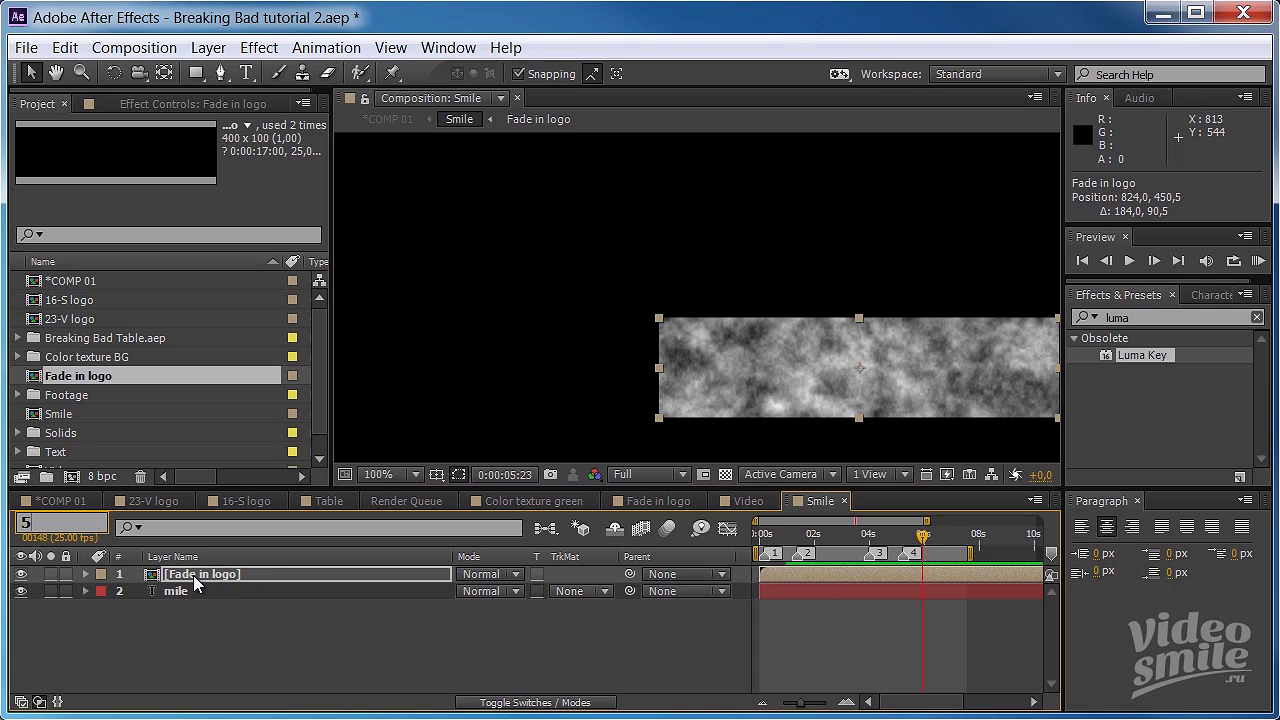
pyautogui.write('15')
pyautogui.press('Return')
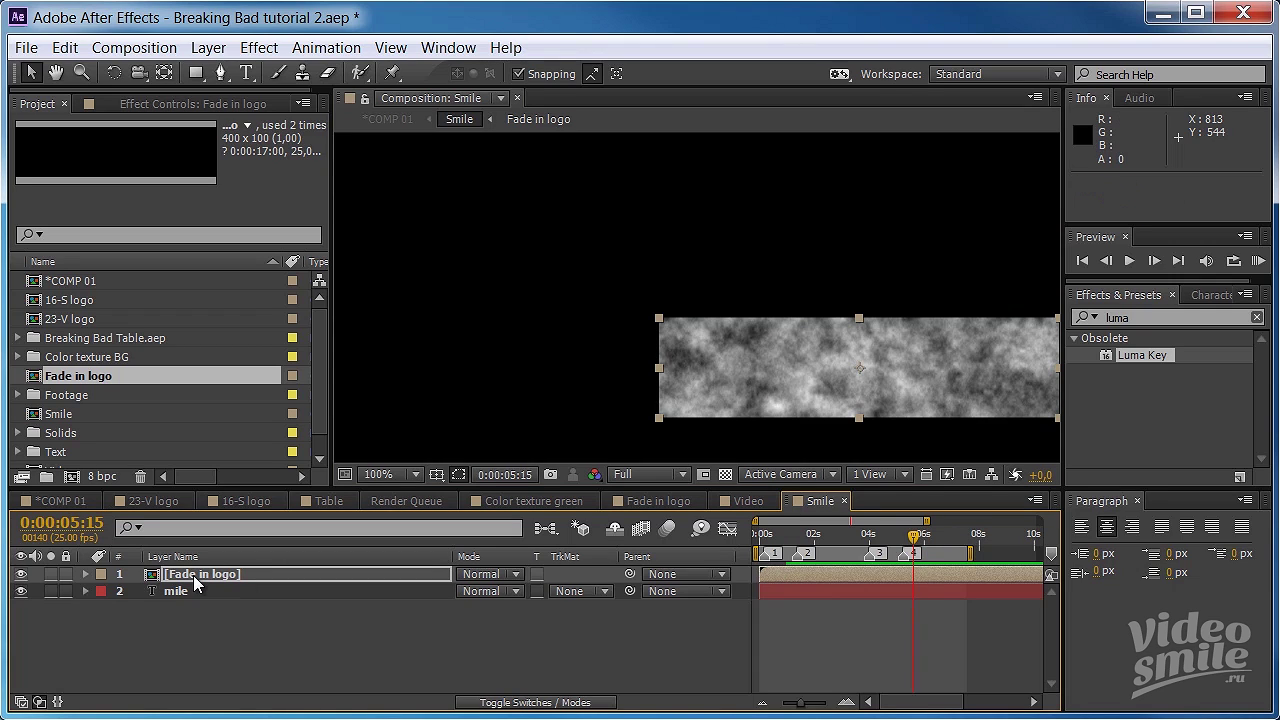
pyautogui.moveTo(770, 575); pyautogui.dragTo(926, 579)
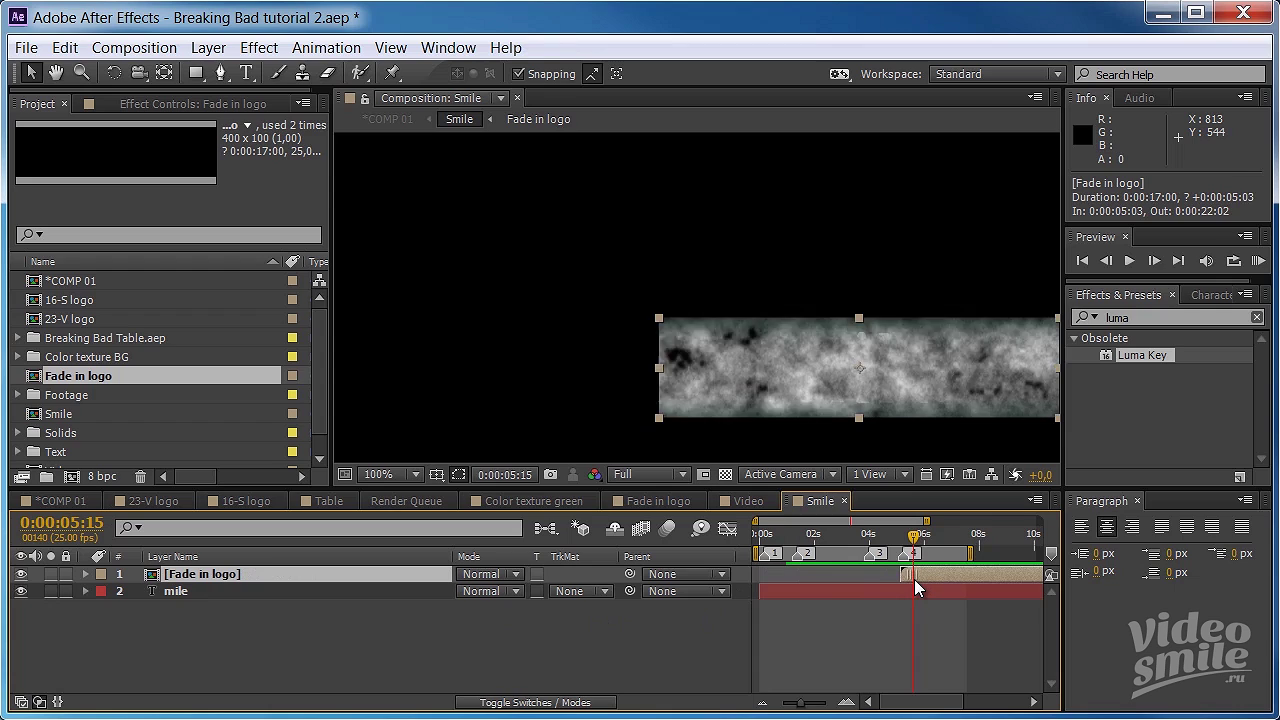
pyautogui.click(606, 590)
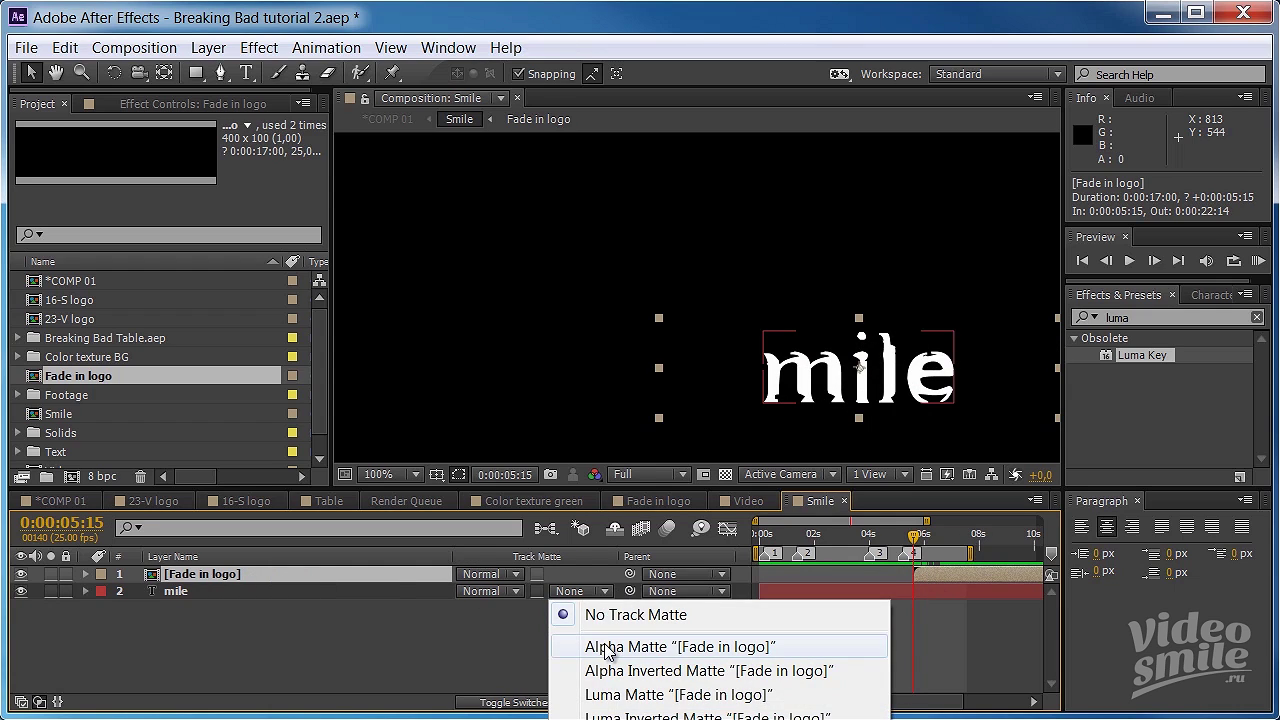
pyautogui.click(601, 646)
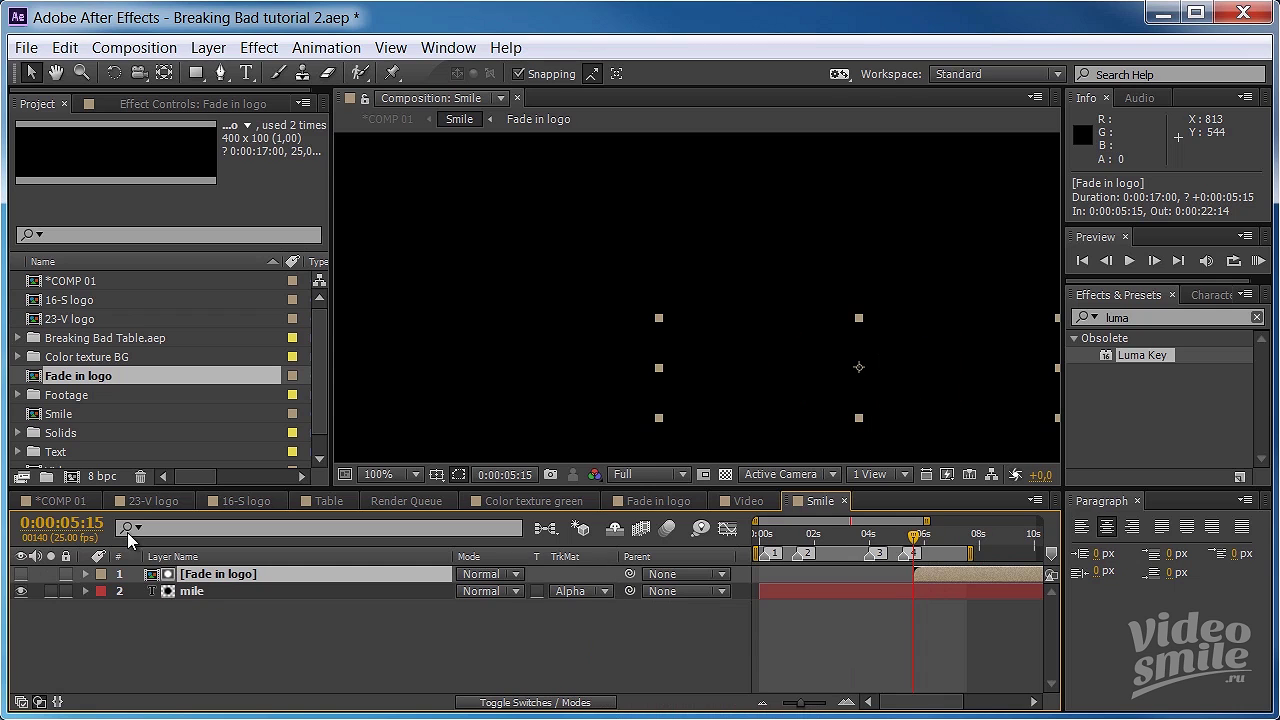
pyautogui.click(82, 498)
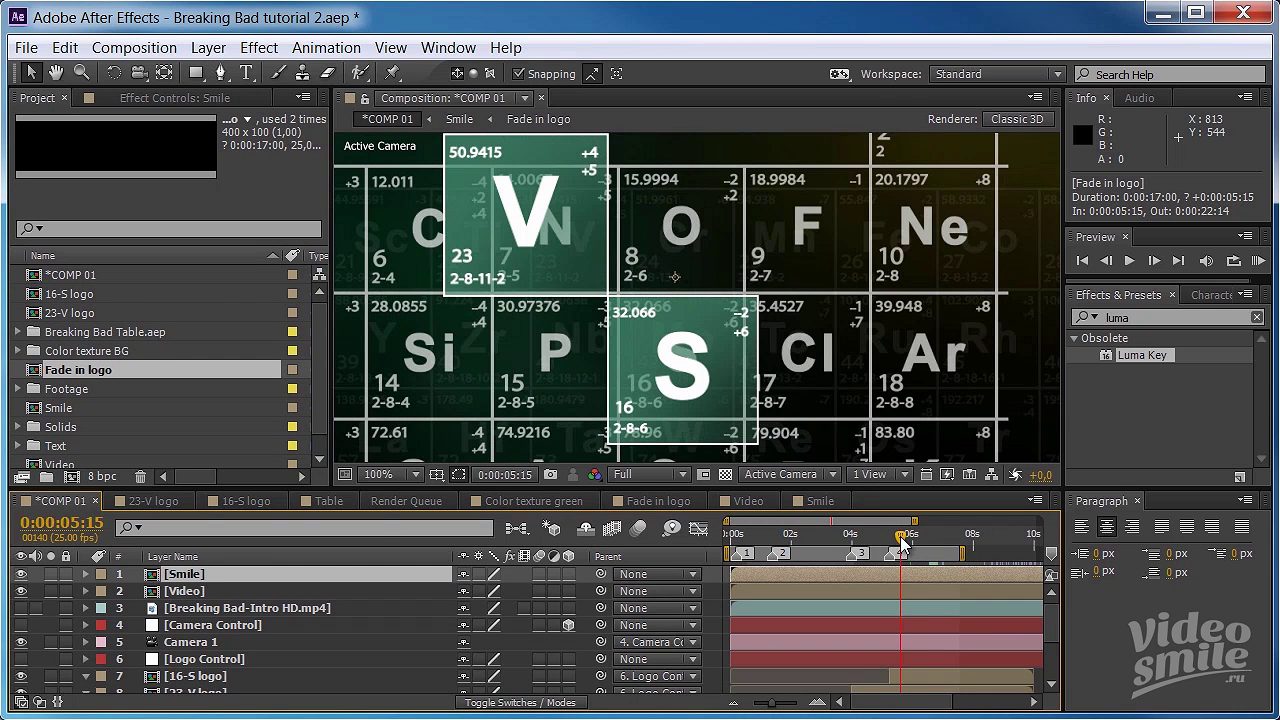
# - Preview the 'Video Smile' title at 0:00:06:11 and expand the project's Footage folder
pyautogui.moveTo(901, 541); pyautogui.dragTo(926, 538)
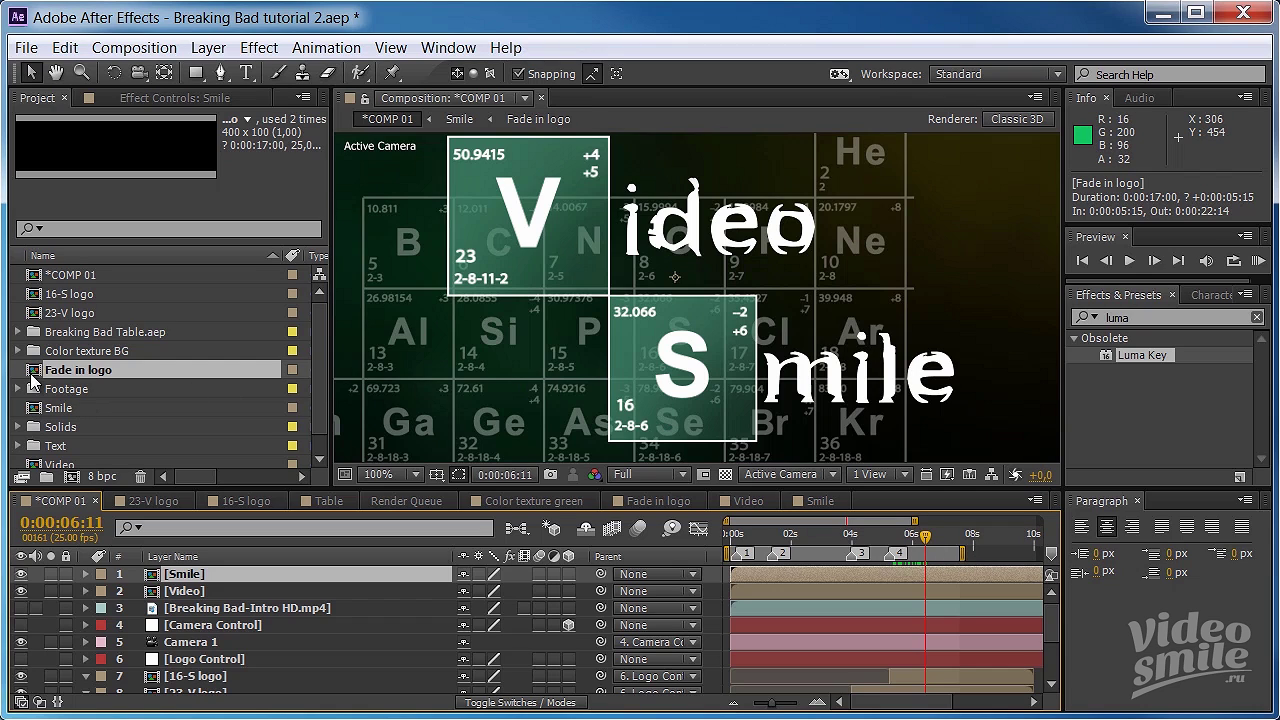
pyautogui.scroll(-1, 54, 356)
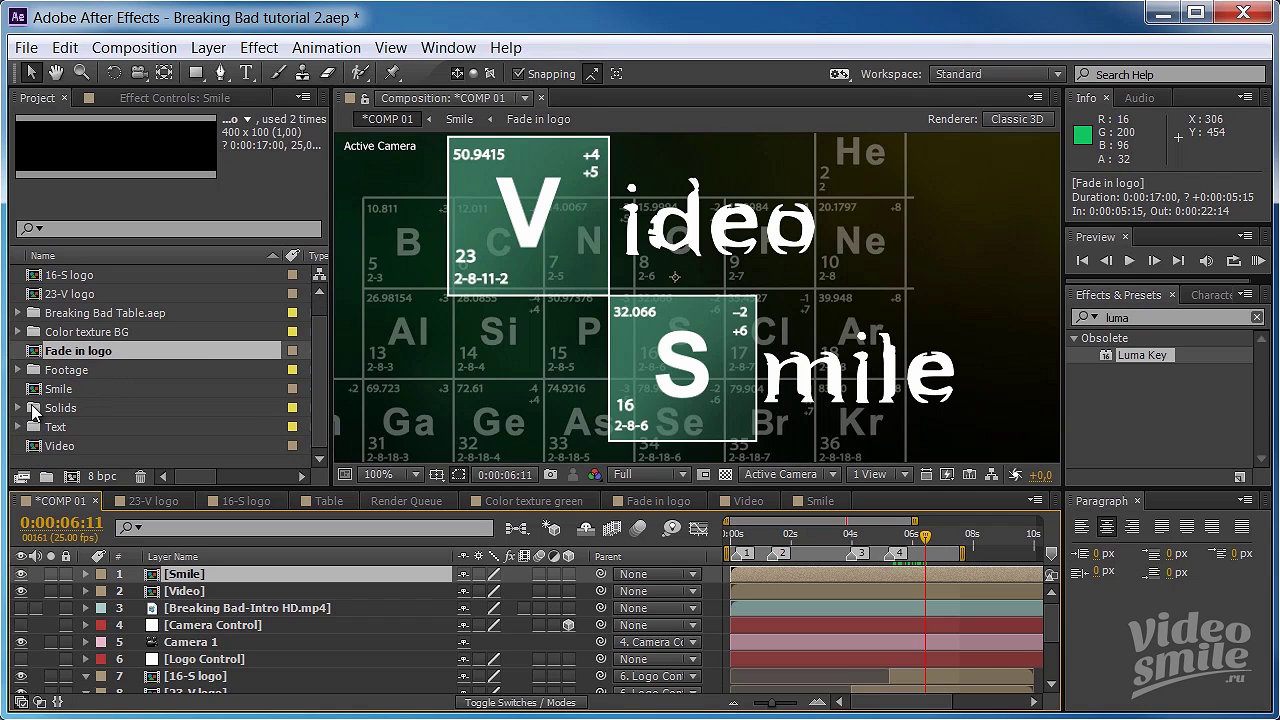
pyautogui.click(18, 369)
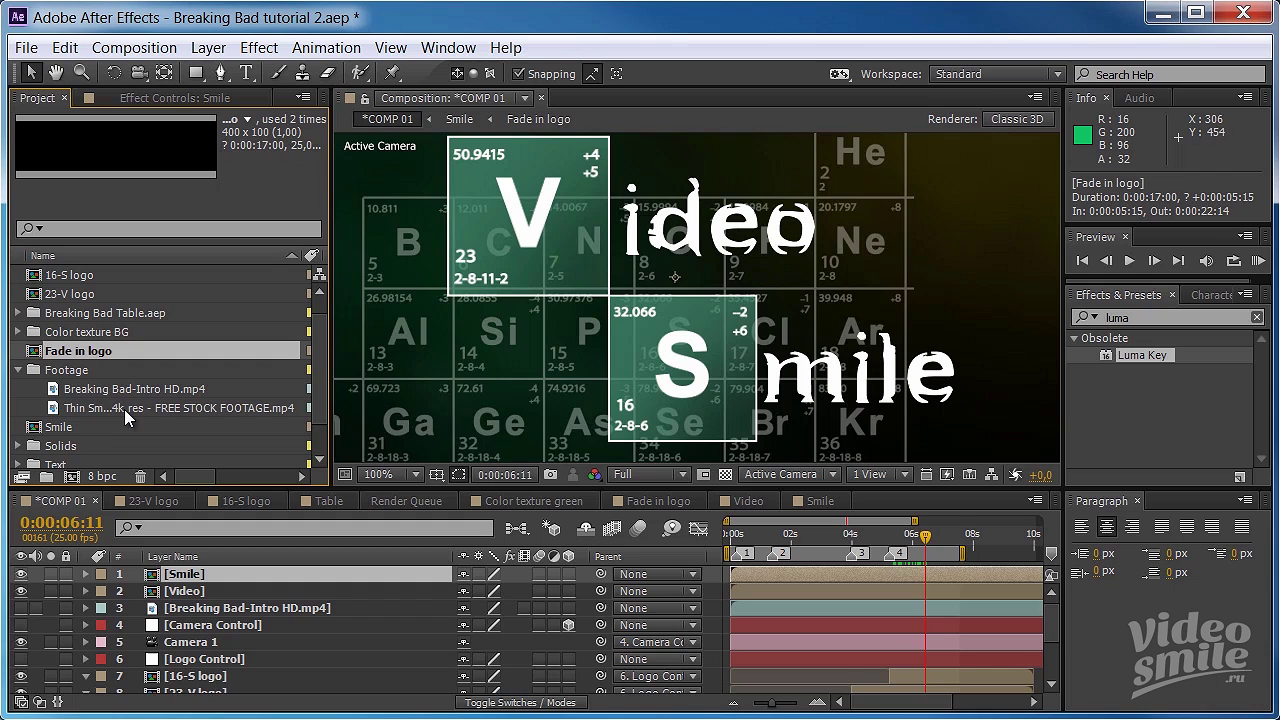
# - Open Thin Smoke in the Footage viewer and select Video, Smile, Fade in logo, 23-V logo, 16-S logo
pyautogui.doubleClick(124, 408)
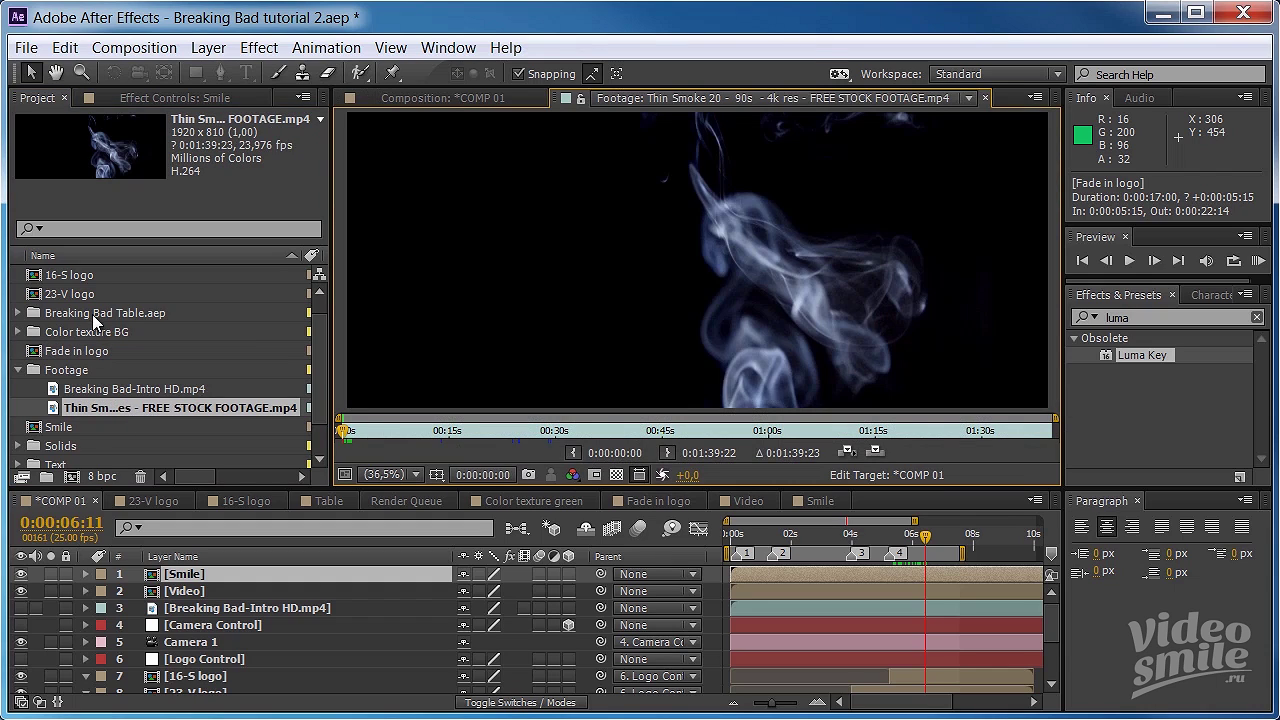
pyautogui.scroll(-2, 100, 433)
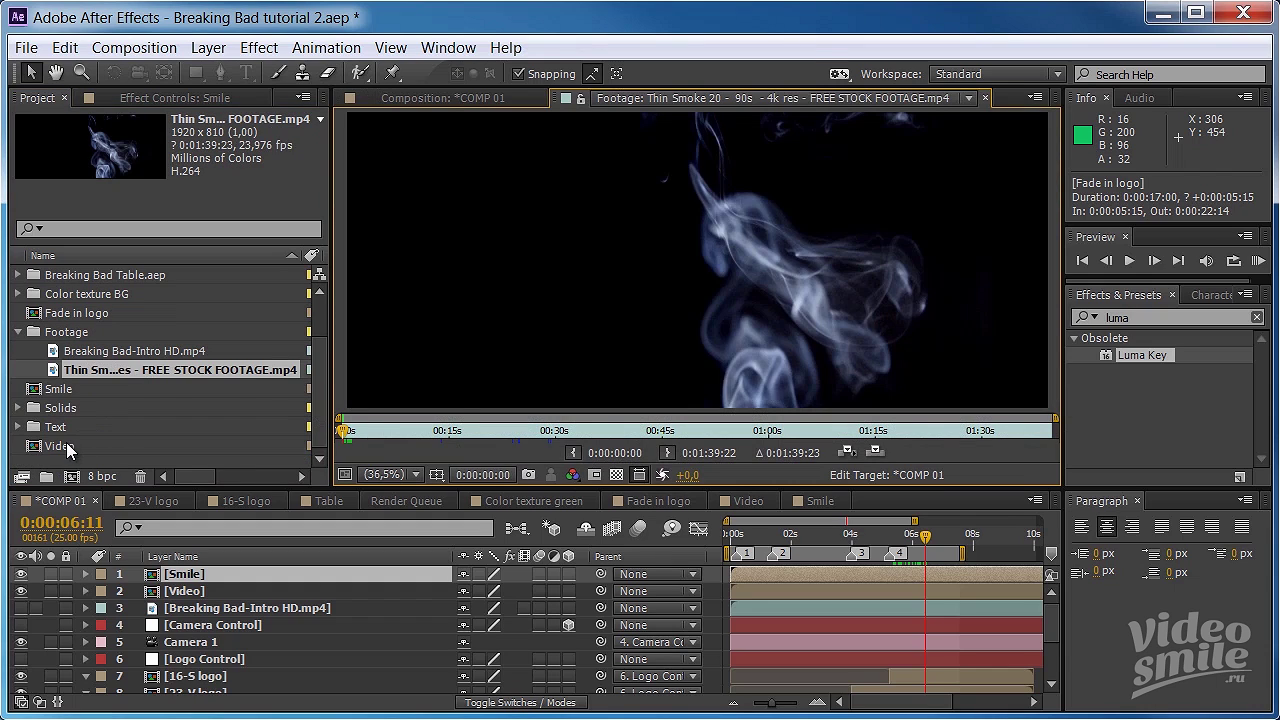
pyautogui.click(75, 446)
pyautogui.keyDown('ctrl'); pyautogui.click(80, 390); pyautogui.keyUp('ctrl')
pyautogui.keyDown('ctrl'); pyautogui.click(97, 317); pyautogui.keyUp('ctrl')
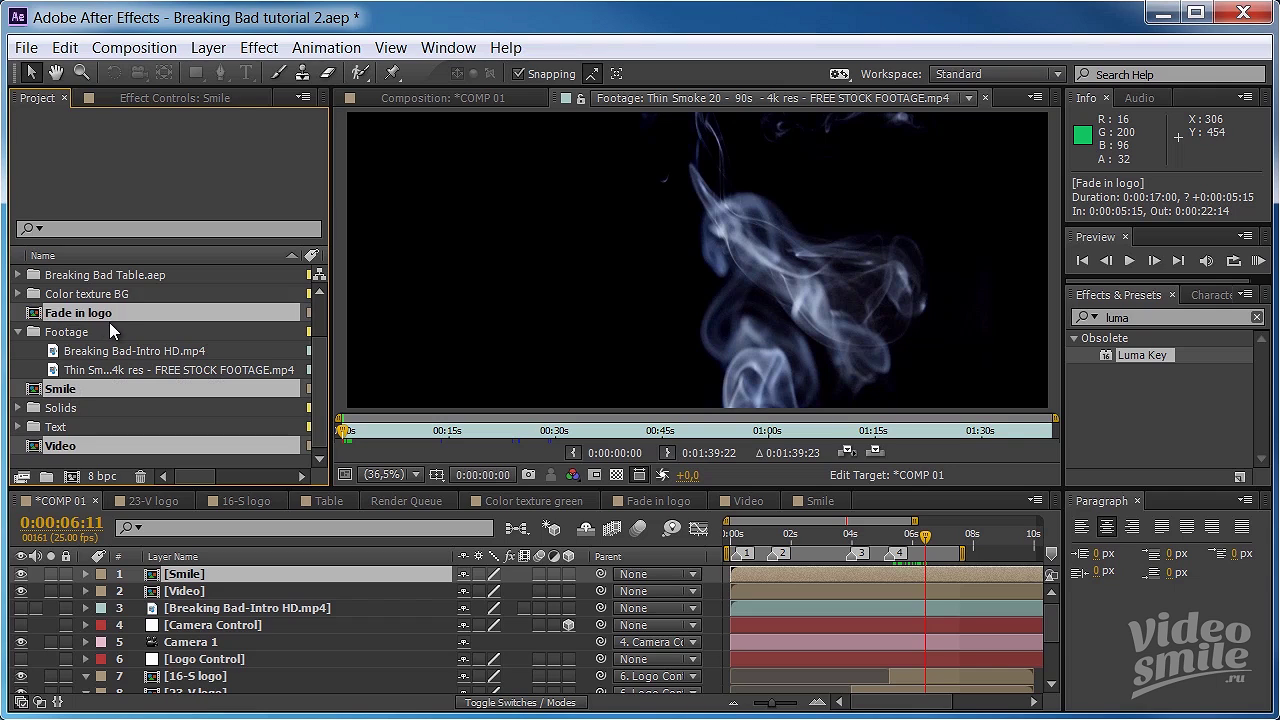
pyautogui.scroll(1, 110, 328)
pyautogui.keyDown('ctrl'); pyautogui.click(85, 313); pyautogui.keyUp('ctrl')
pyautogui.keyDown('ctrl'); pyautogui.click(84, 296); pyautogui.keyUp('ctrl')
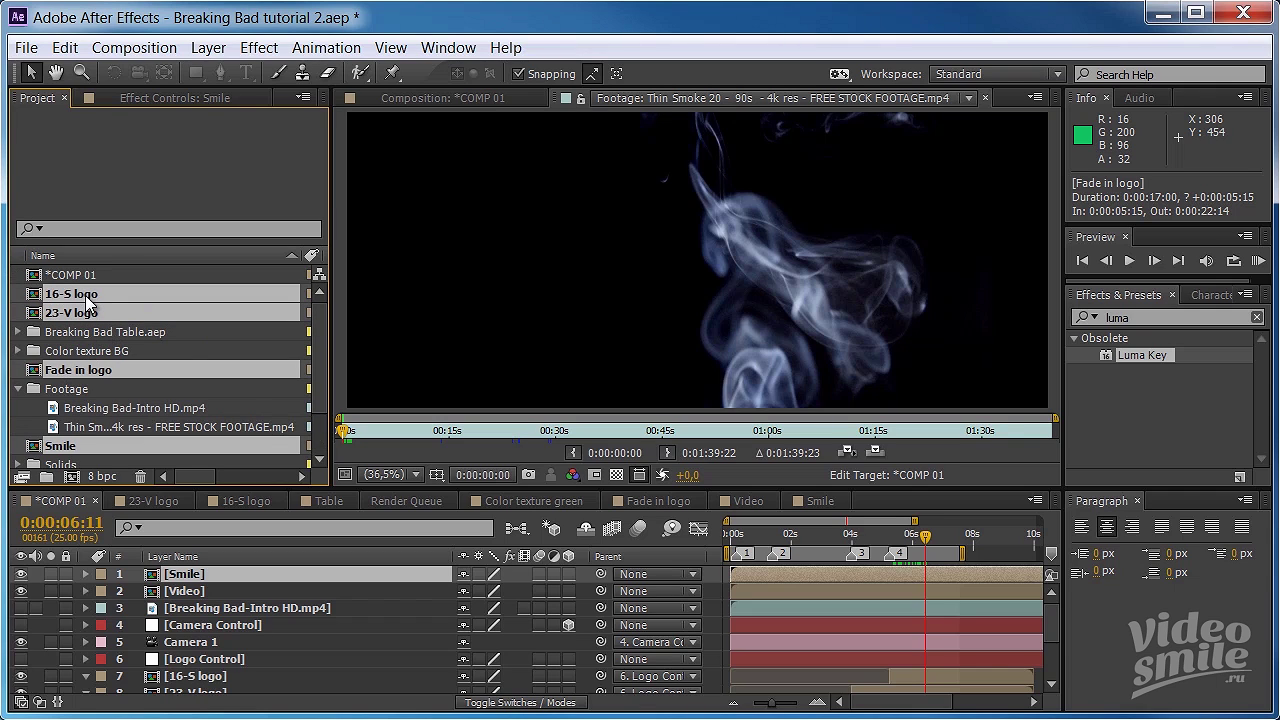
# - Move the five selected logo compositions into a new project folder named Logo
pyautogui.moveTo(78, 318); pyautogui.dragTo(47, 474)
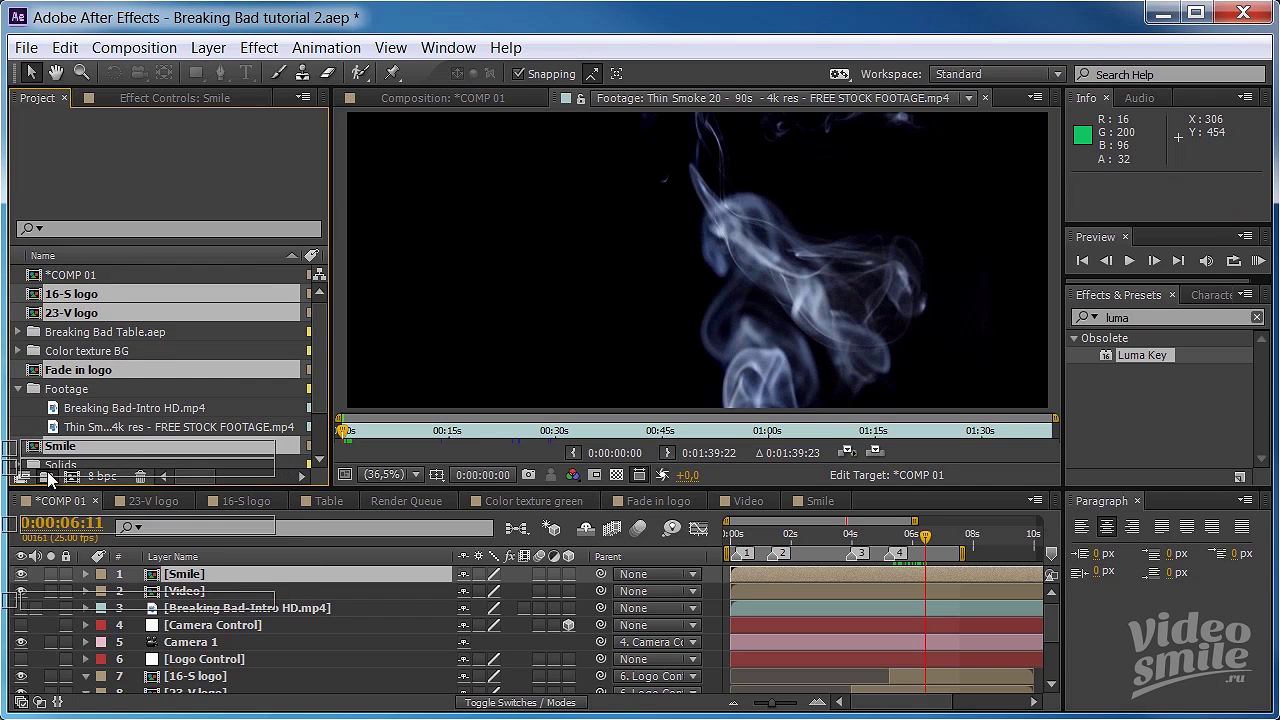
pyautogui.write('Logo')
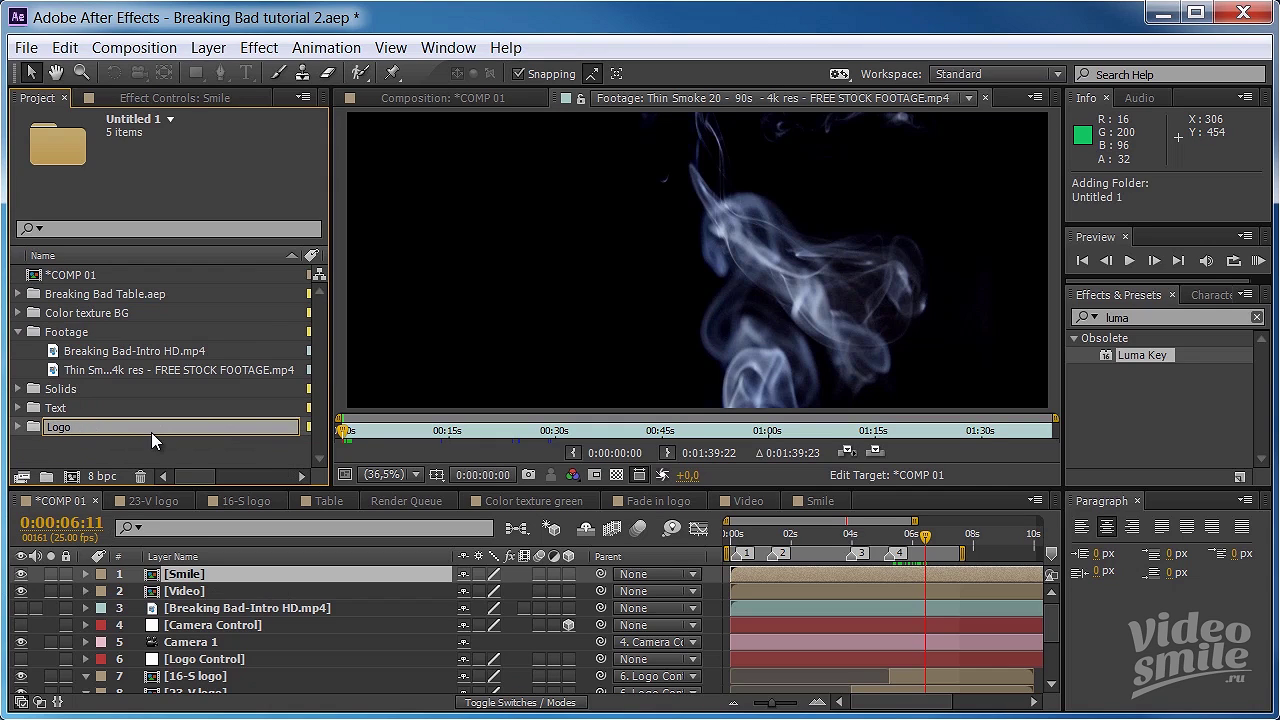
pyautogui.press('Return')
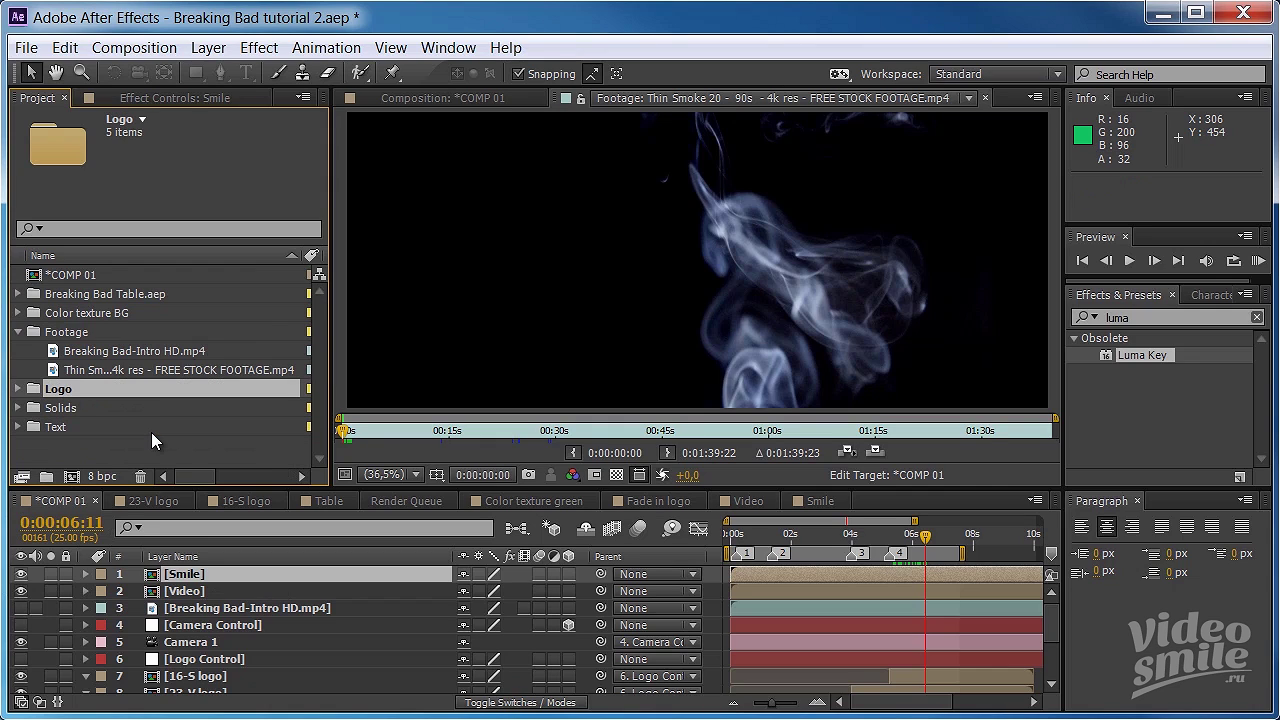
pyautogui.click(68, 458)
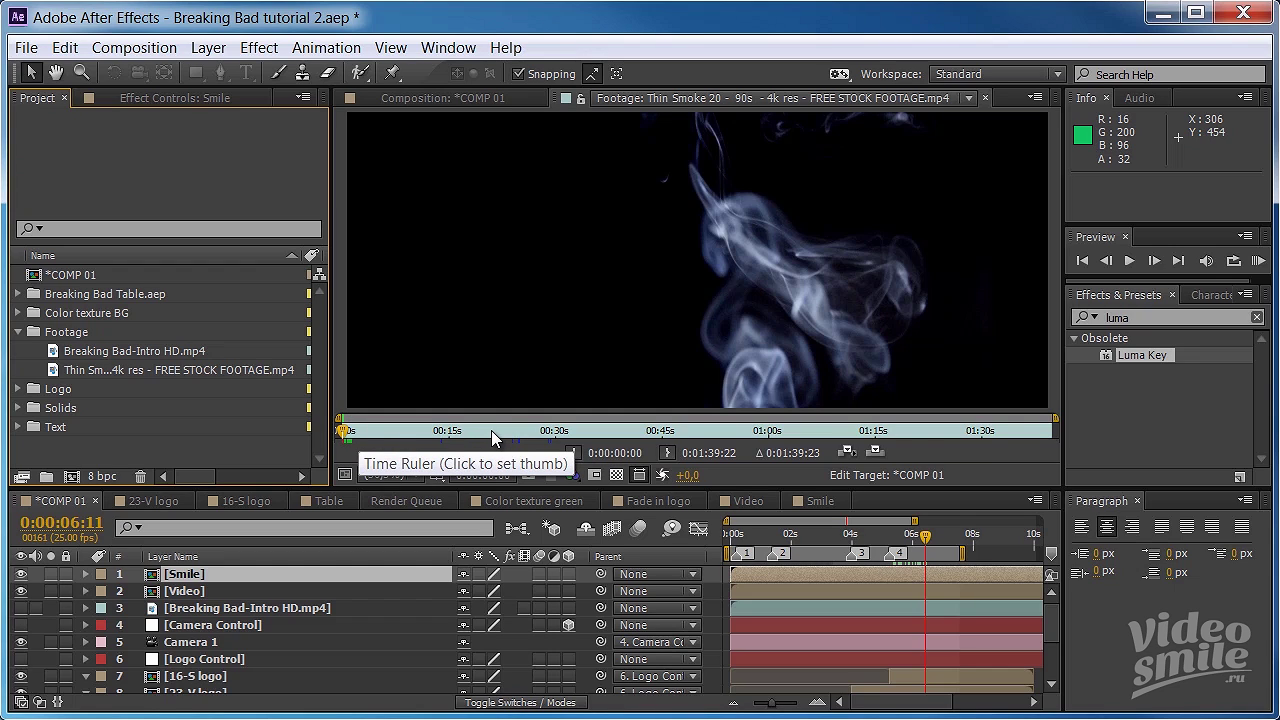
# - Set the Thin Smoke footage In point to 0:00:22:11 and Out point to 0:00:34:02
pyautogui.moveTo(423, 429)
pyautogui.mouseDown()
pyautogui.moveTo(524, 432)
pyautogui.moveTo(508, 437)
pyautogui.mouseUp()
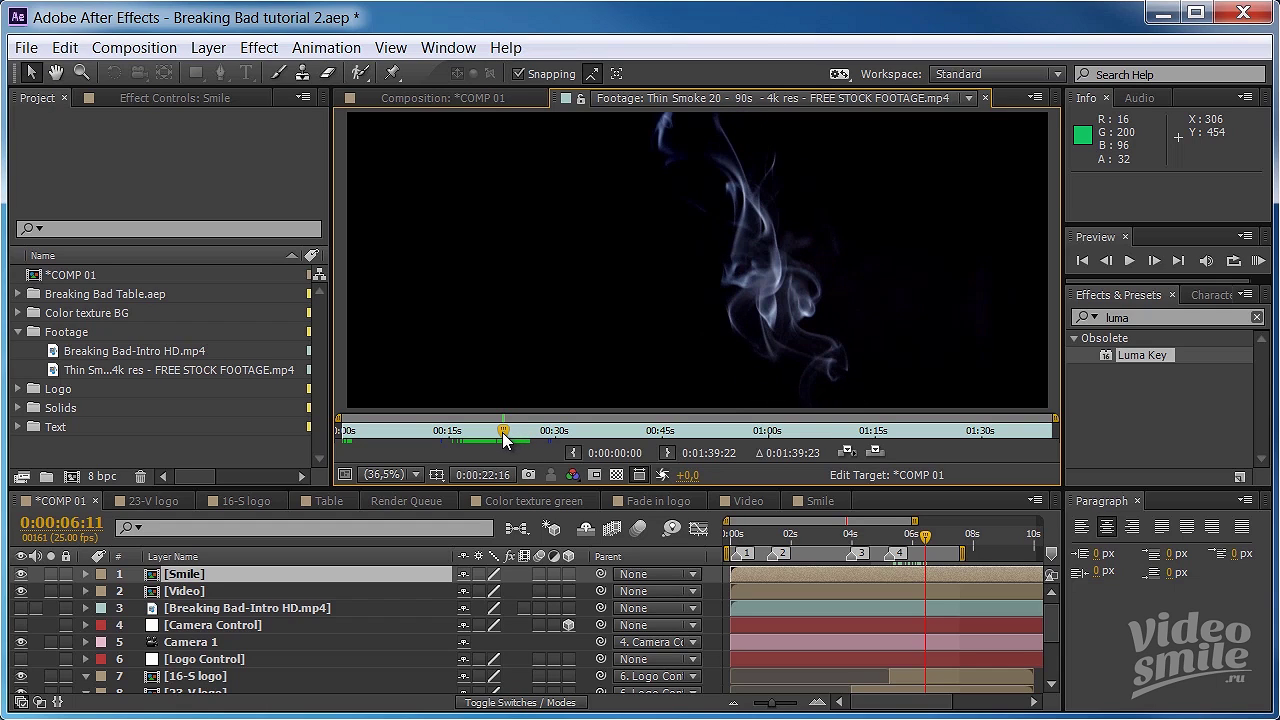
pyautogui.moveTo(508, 437); pyautogui.dragTo(502, 440)
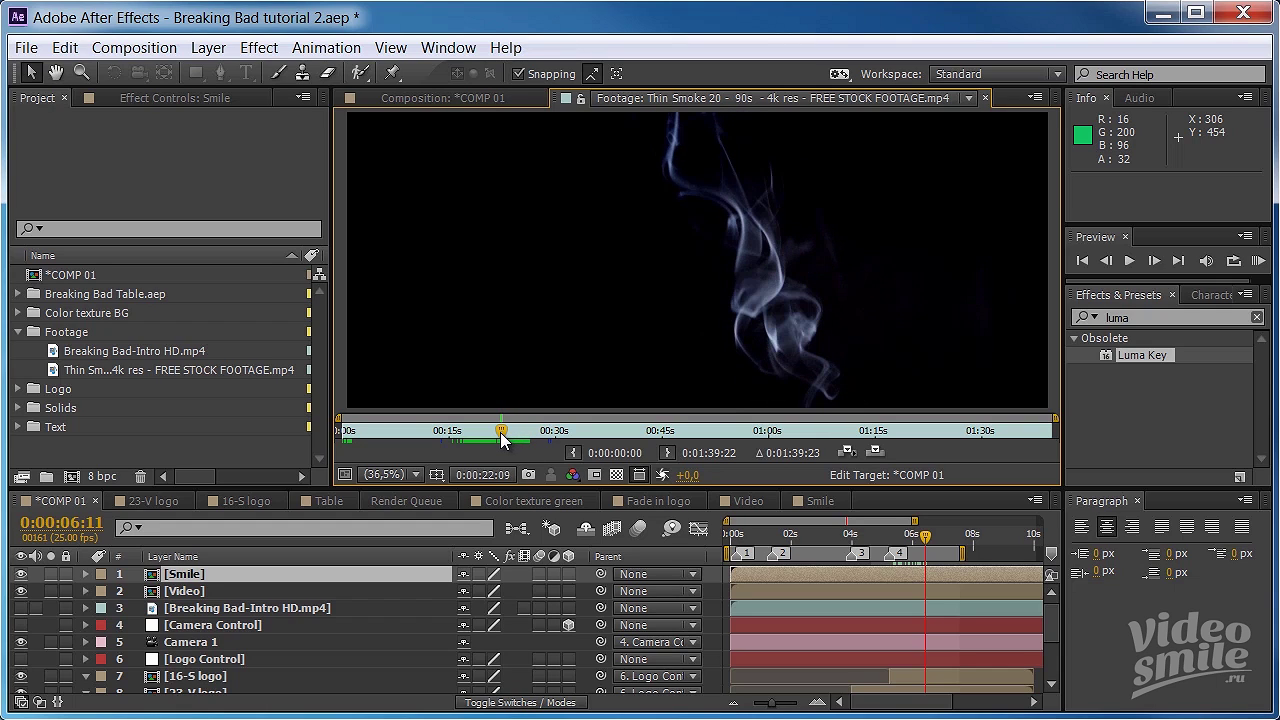
pyautogui.hotkey('ctrl', 'Right')
pyautogui.hotkey('ctrl', 'Right')
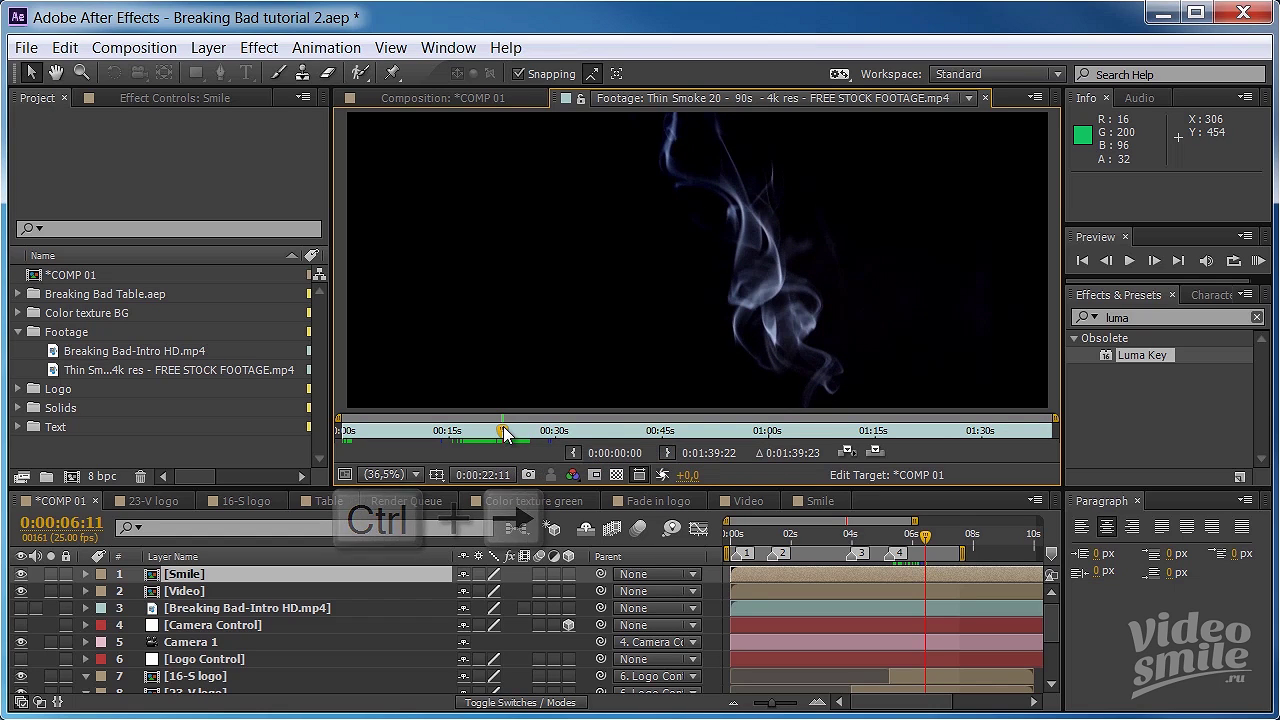
pyautogui.click(574, 451)
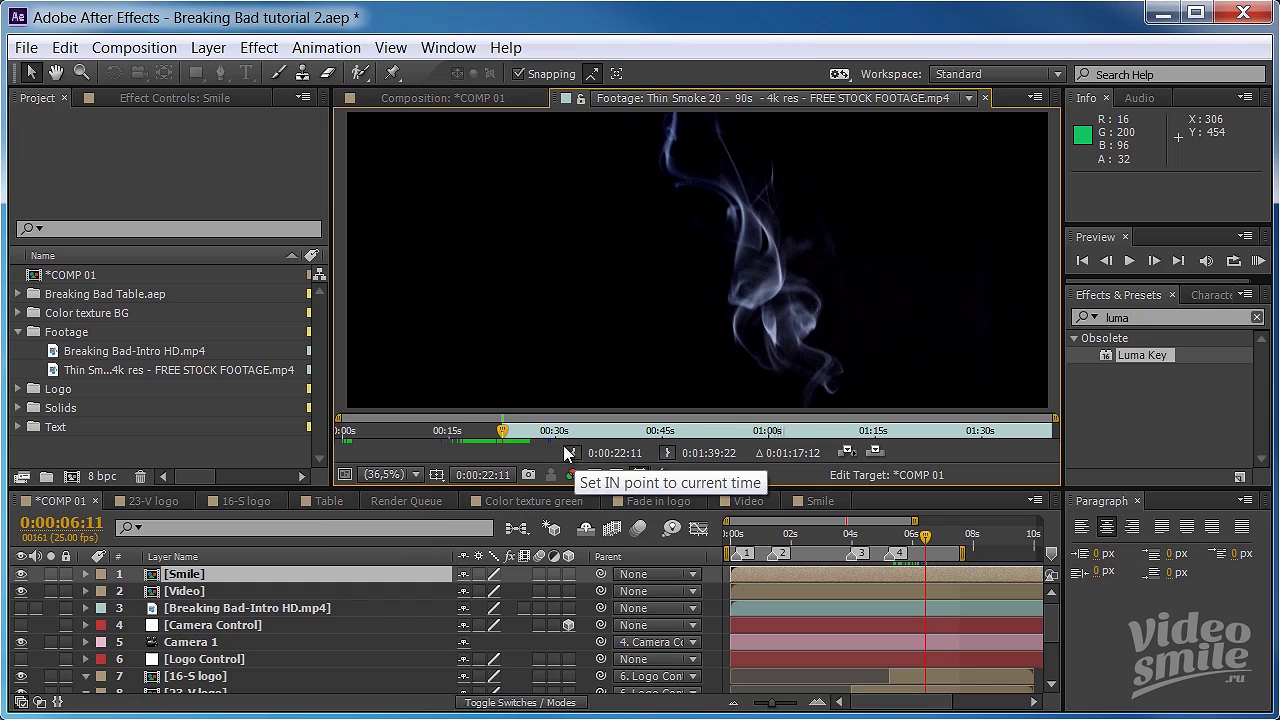
pyautogui.moveTo(503, 430); pyautogui.dragTo(586, 433)
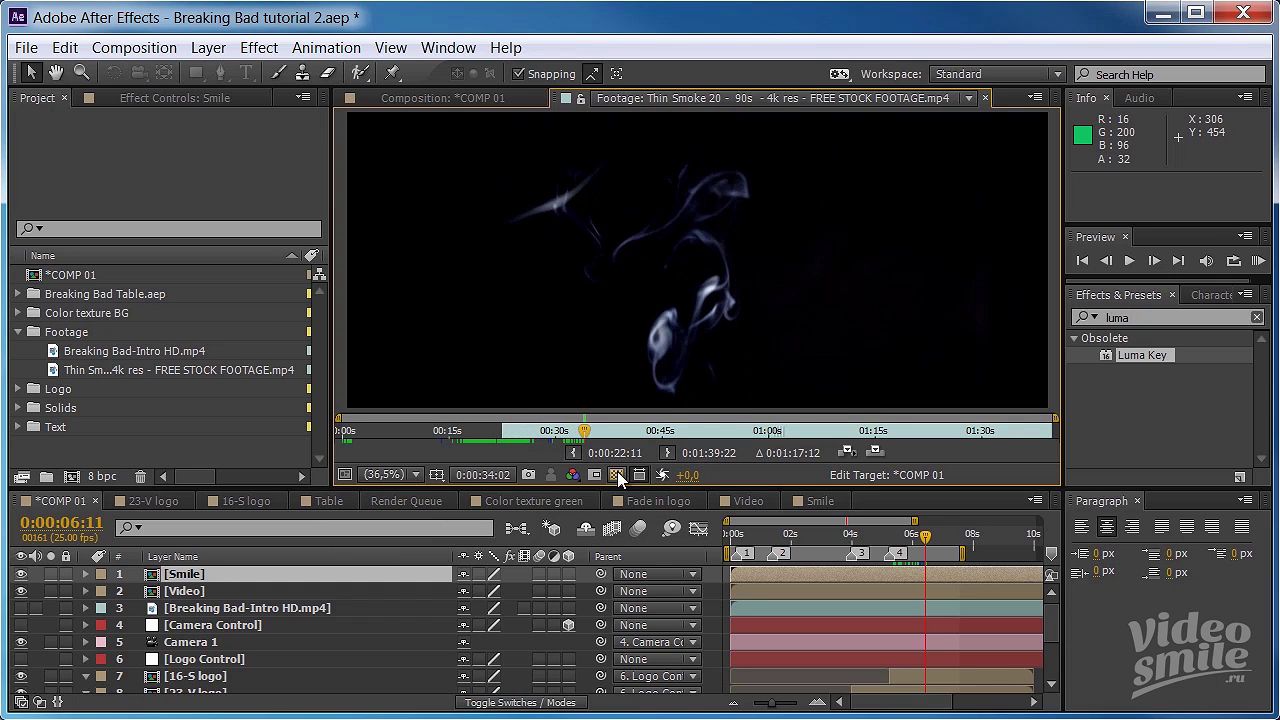
pyautogui.click(667, 452)
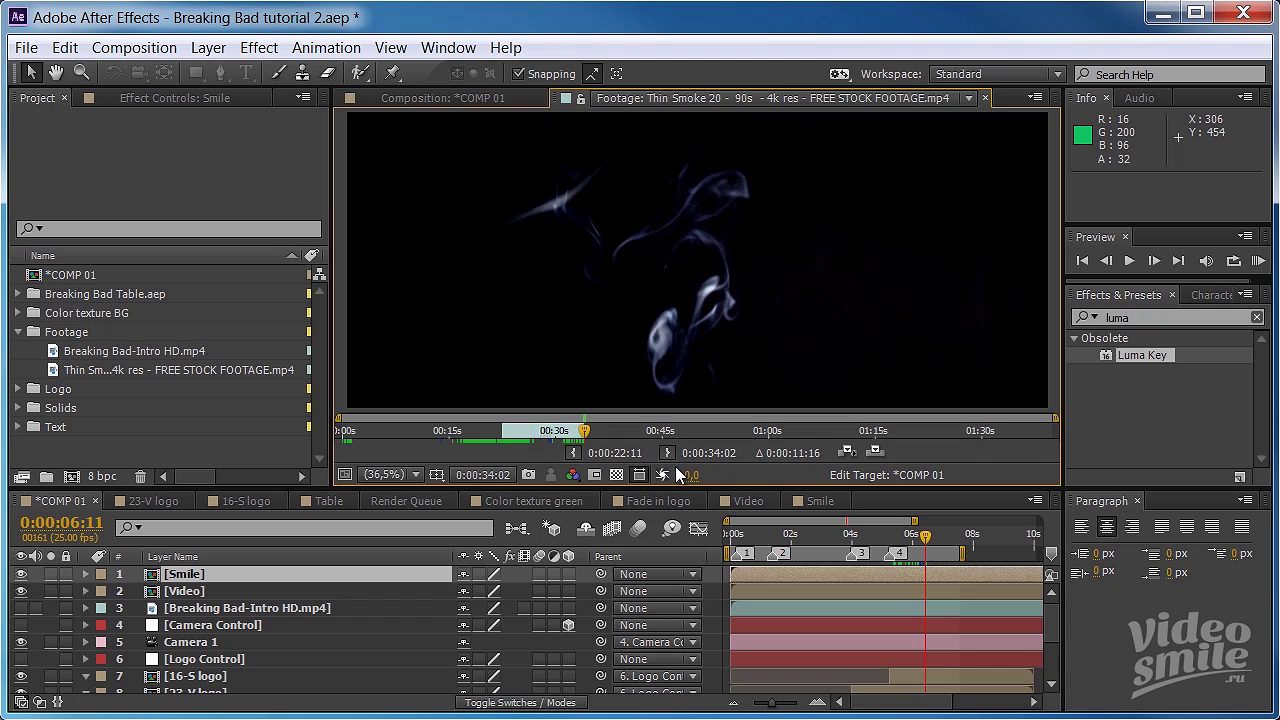
# - Add the trimmed smoke to COMP 01 at the start and pre-compose it as Smoke, moving all attributes
pyautogui.click(875, 452)
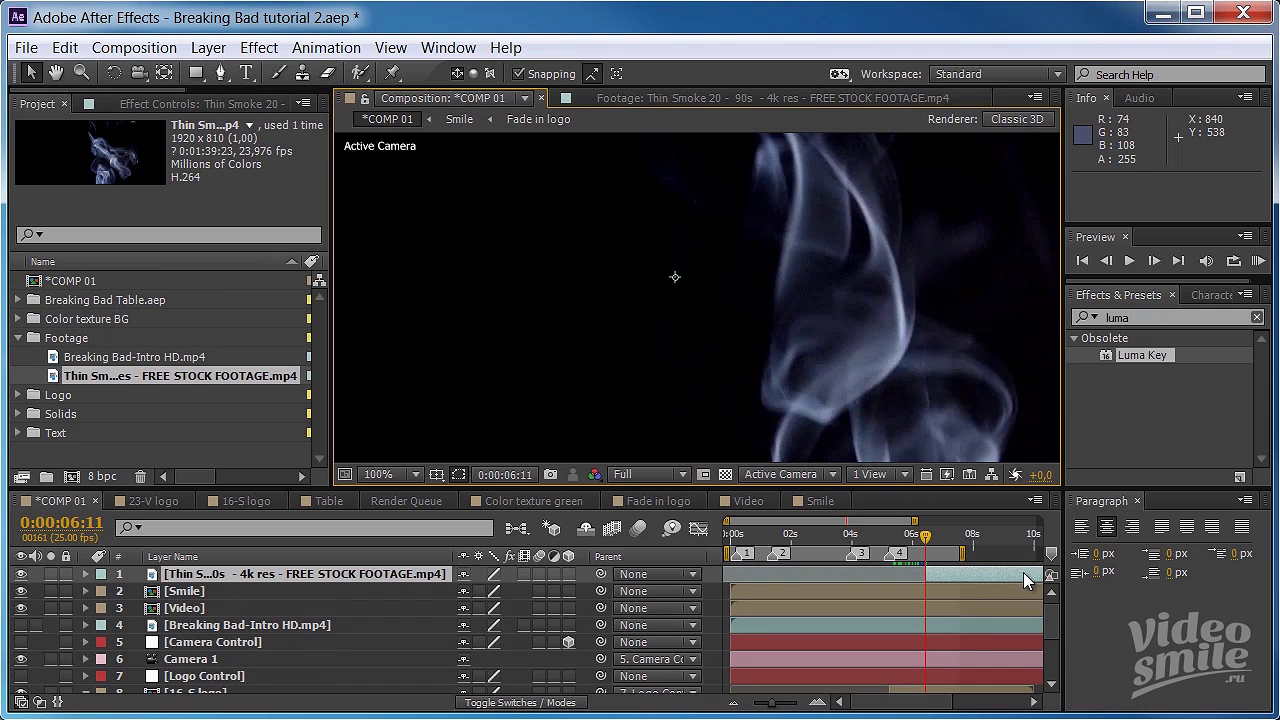
pyautogui.moveTo(1025, 583); pyautogui.dragTo(833, 572)
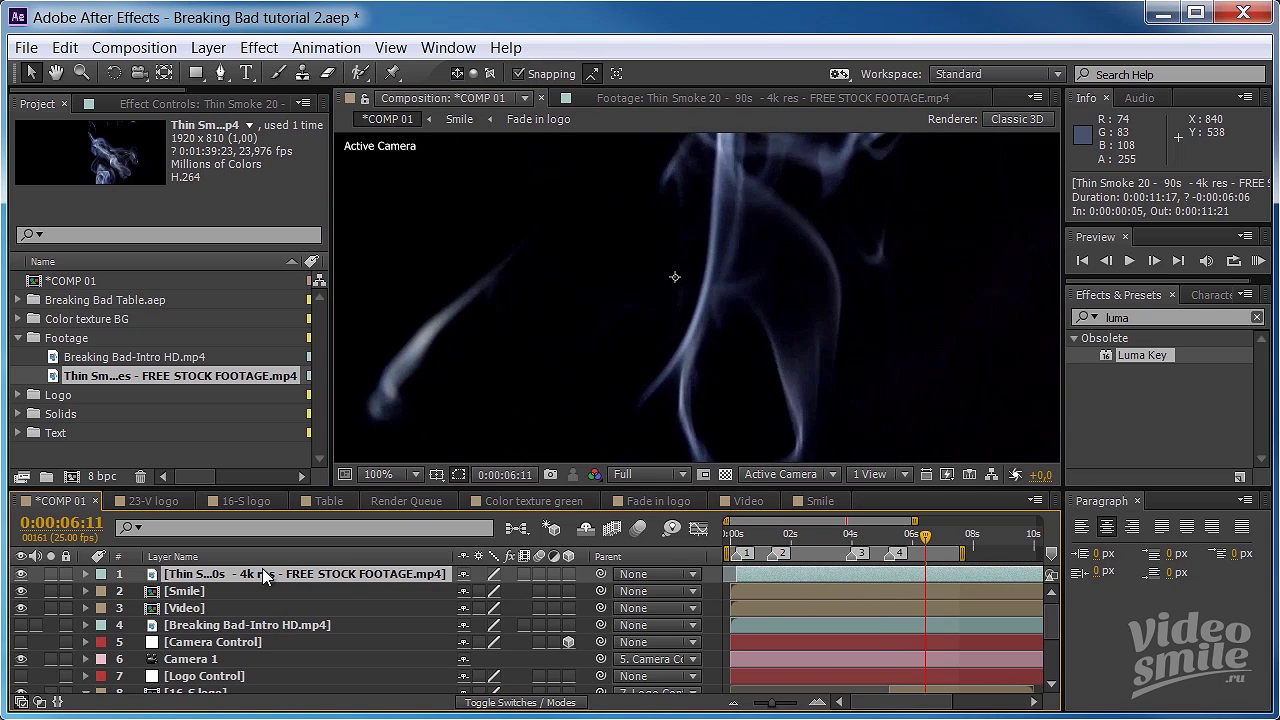
pyautogui.hotkey('ctrl', 'shift', 'c')
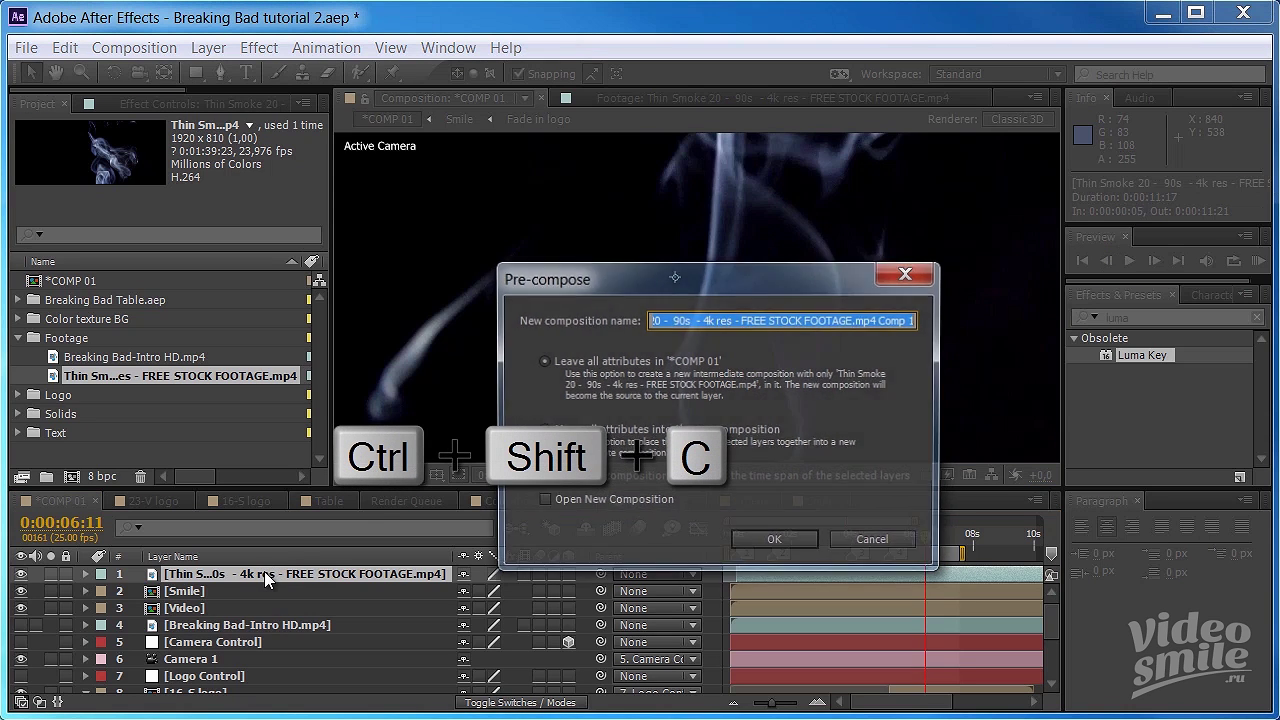
pyautogui.write('Sm')
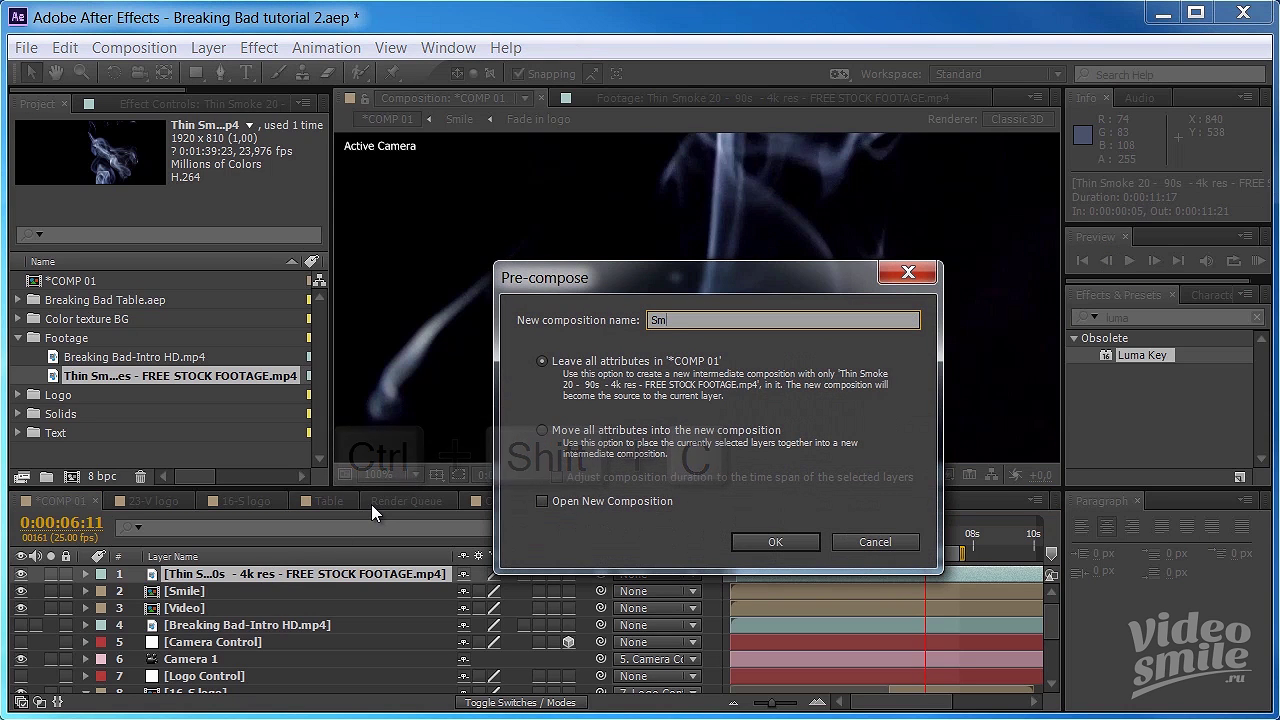
pyautogui.write('oke')
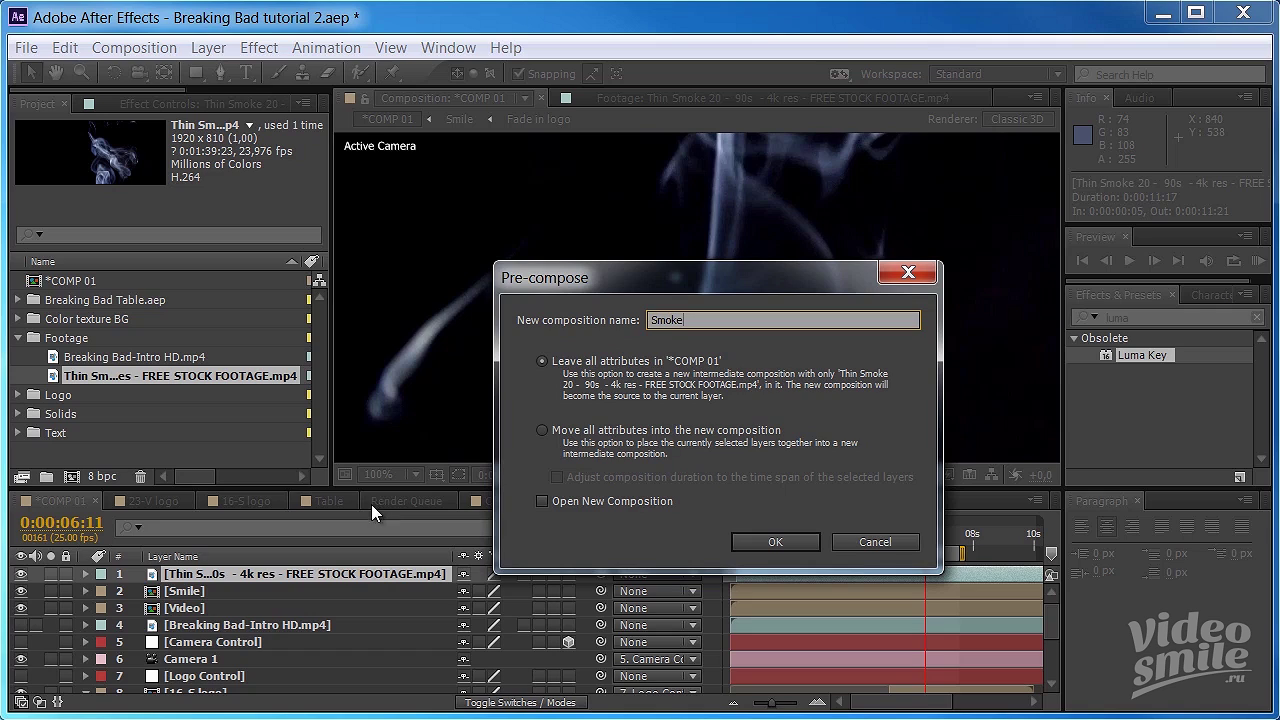
pyautogui.click(543, 428)
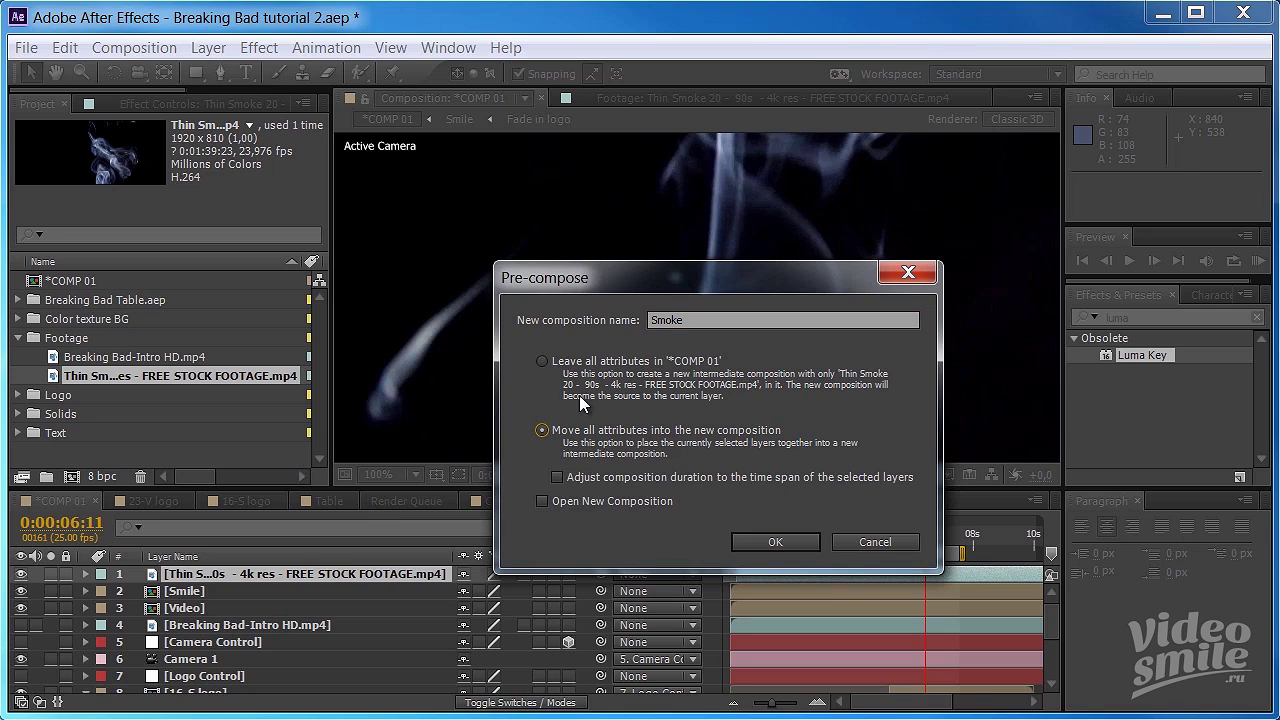
pyautogui.click(543, 502)
pyautogui.click(787, 542)
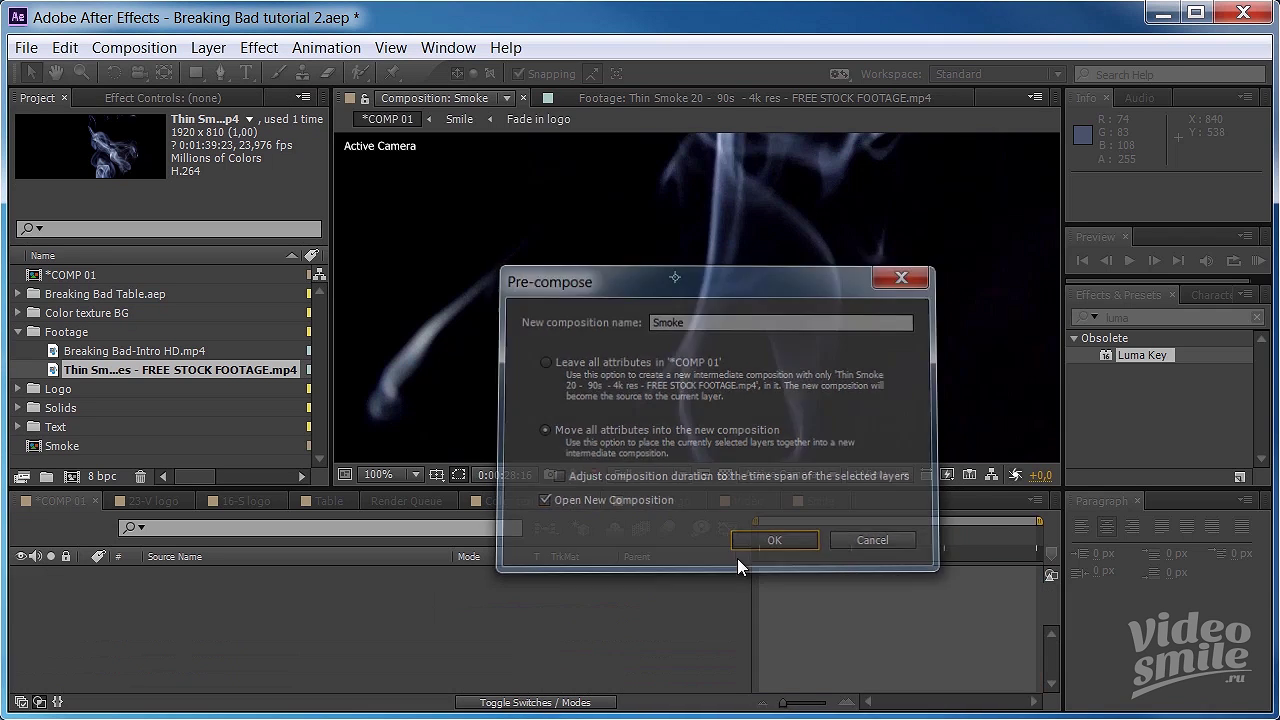
pyautogui.click(40, 501)
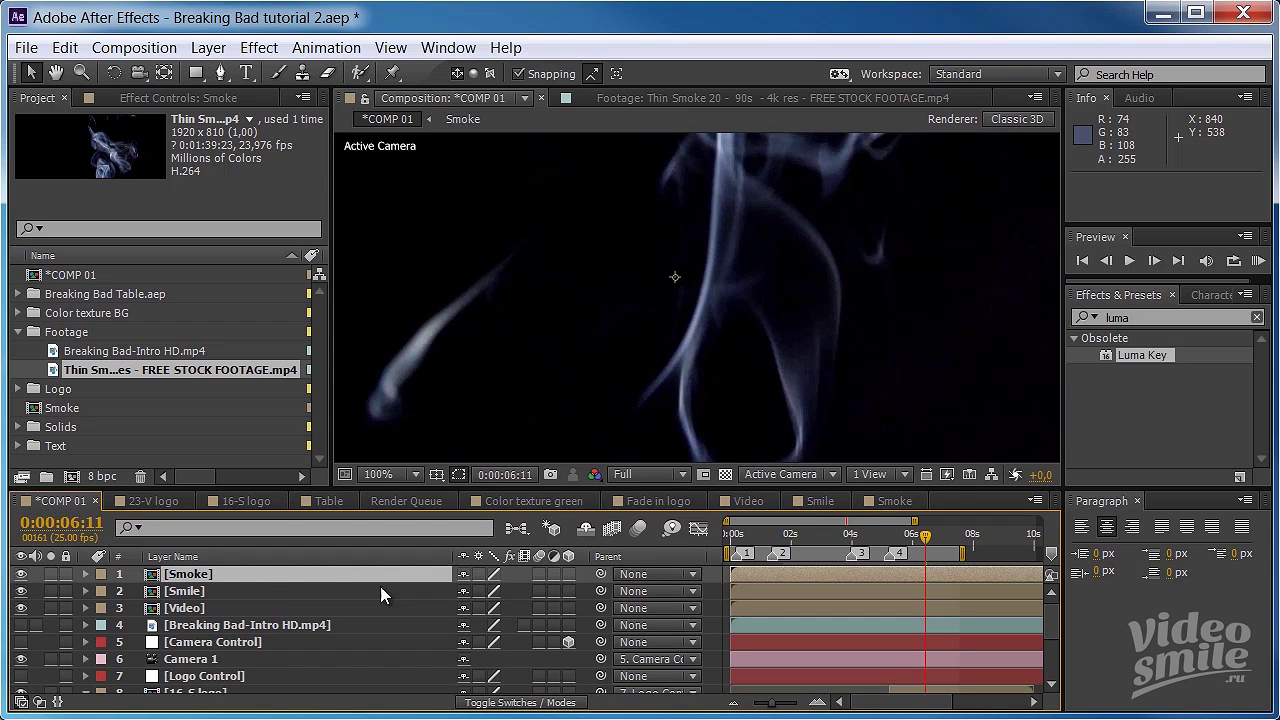
# - In the Smoke comp, apply Shift Channels to the smoke footage with Take Alpha From set to Blue
pyautogui.click(890, 501)
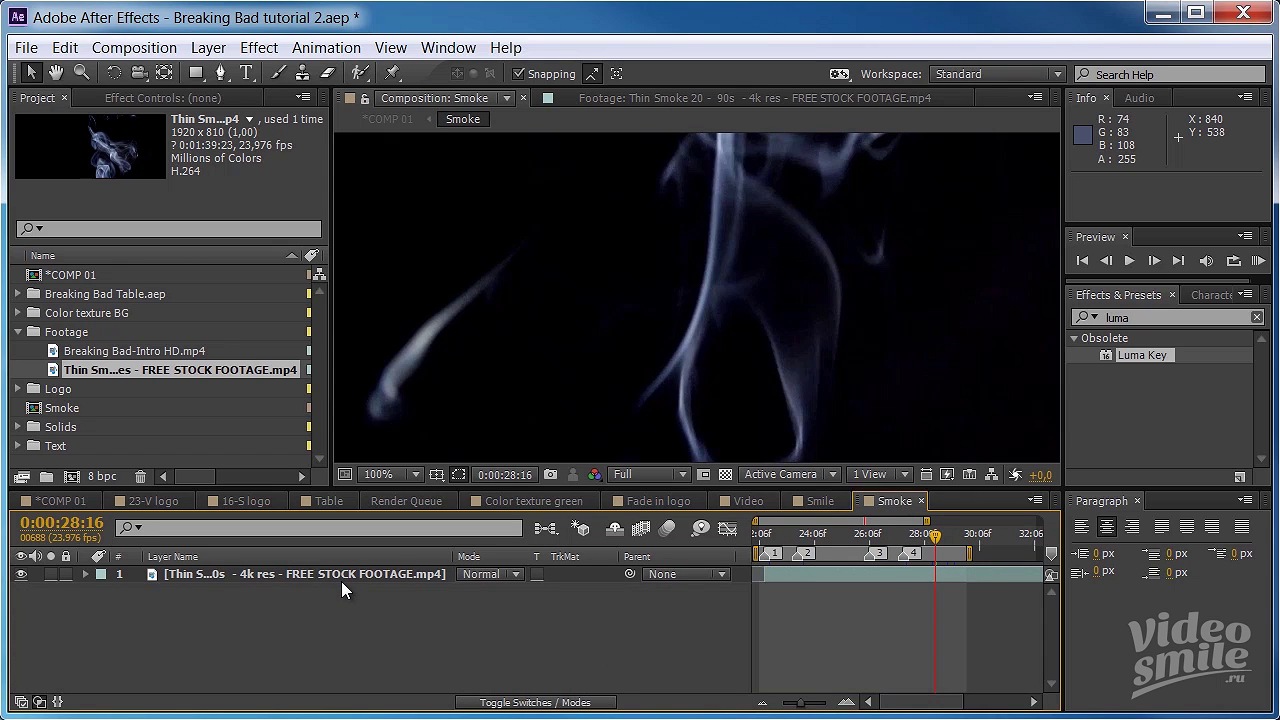
pyautogui.scroll(-2, 525, 335)
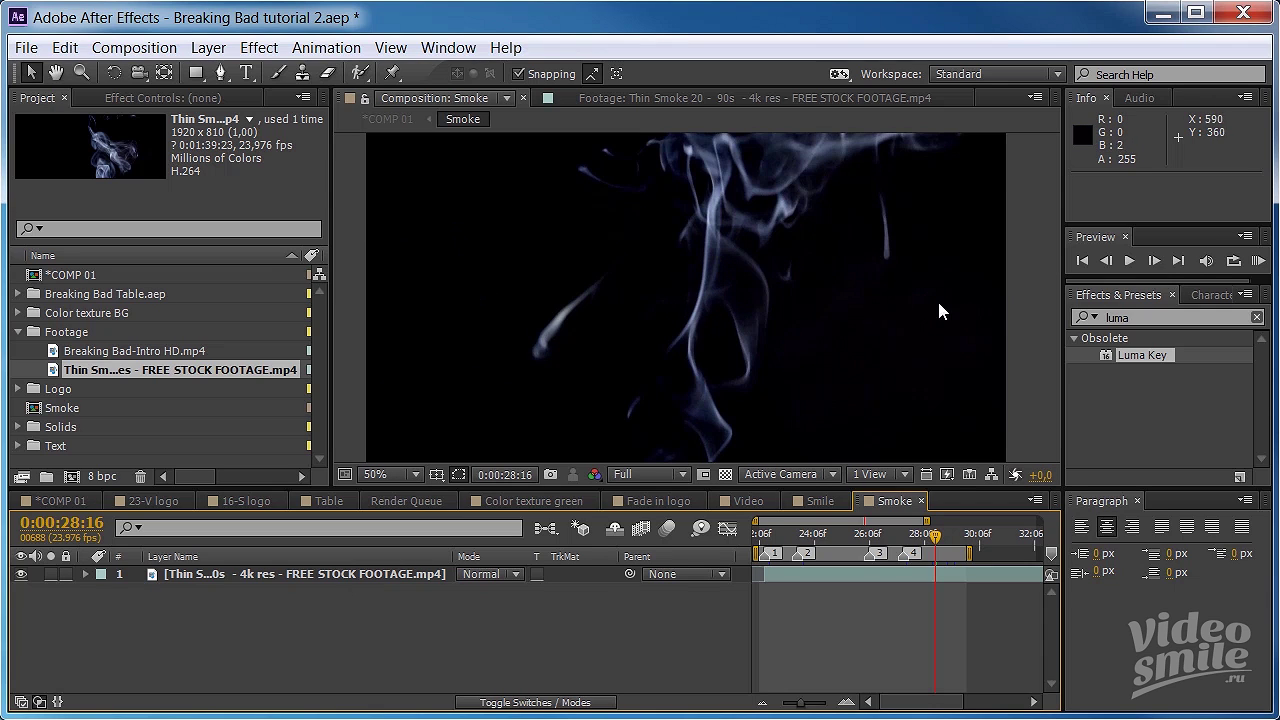
pyautogui.click(1130, 317)
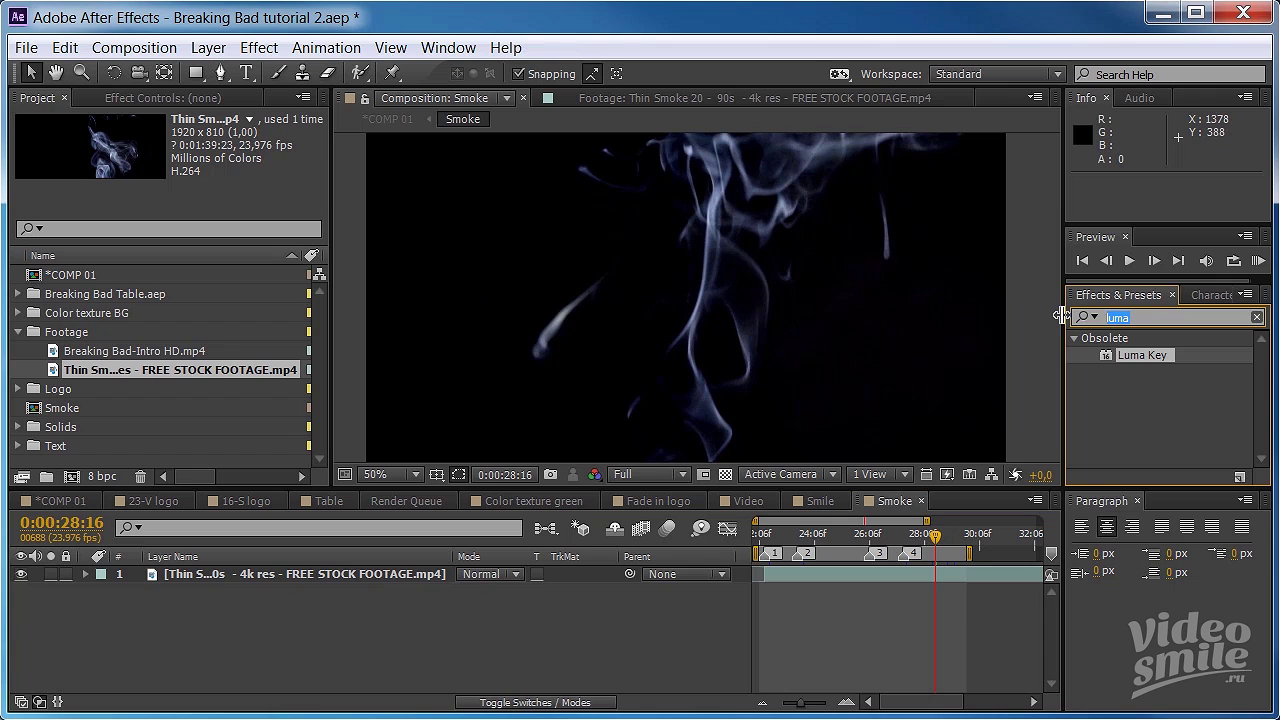
pyautogui.write('Shi')
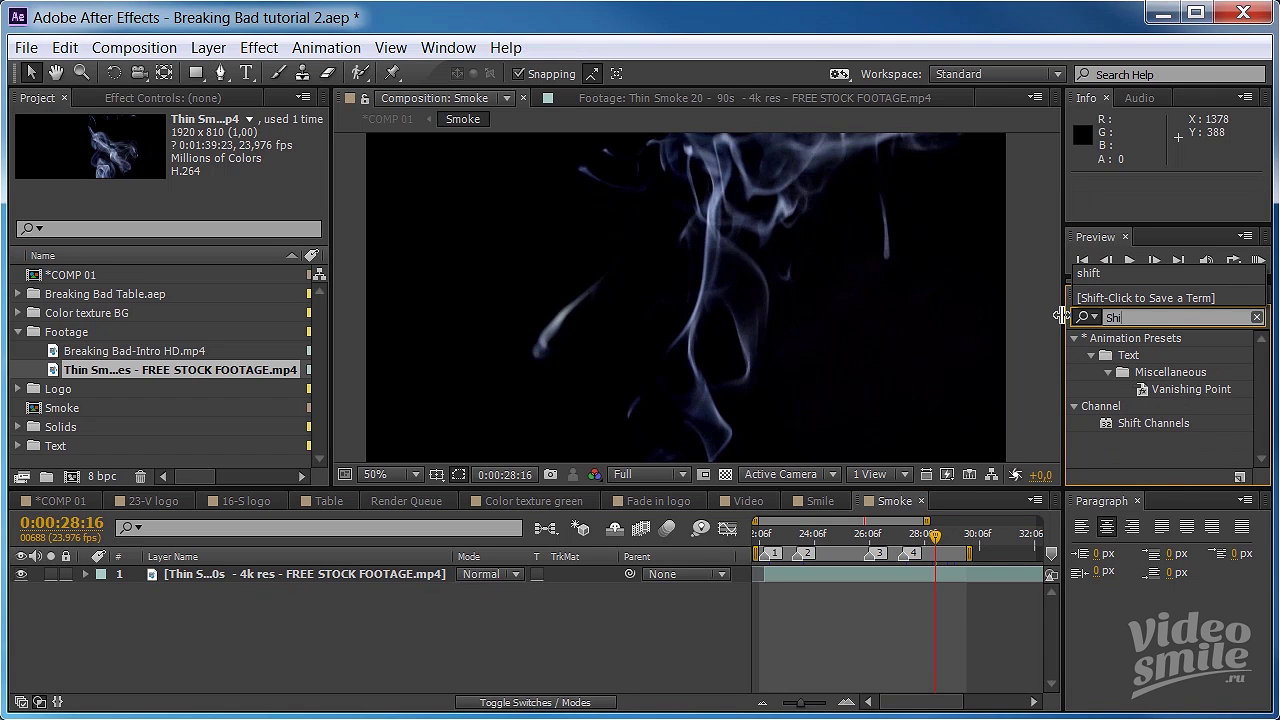
pyautogui.write('ft')
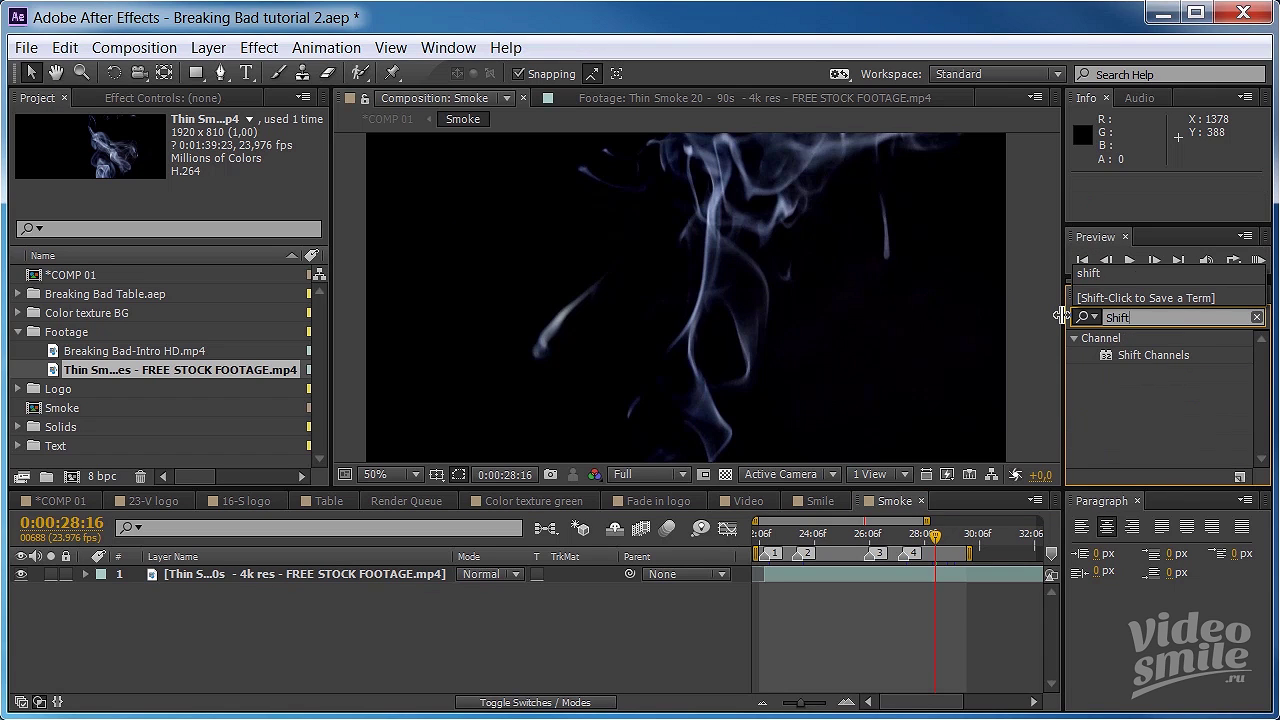
pyautogui.moveTo(1140, 355); pyautogui.dragTo(752, 334)
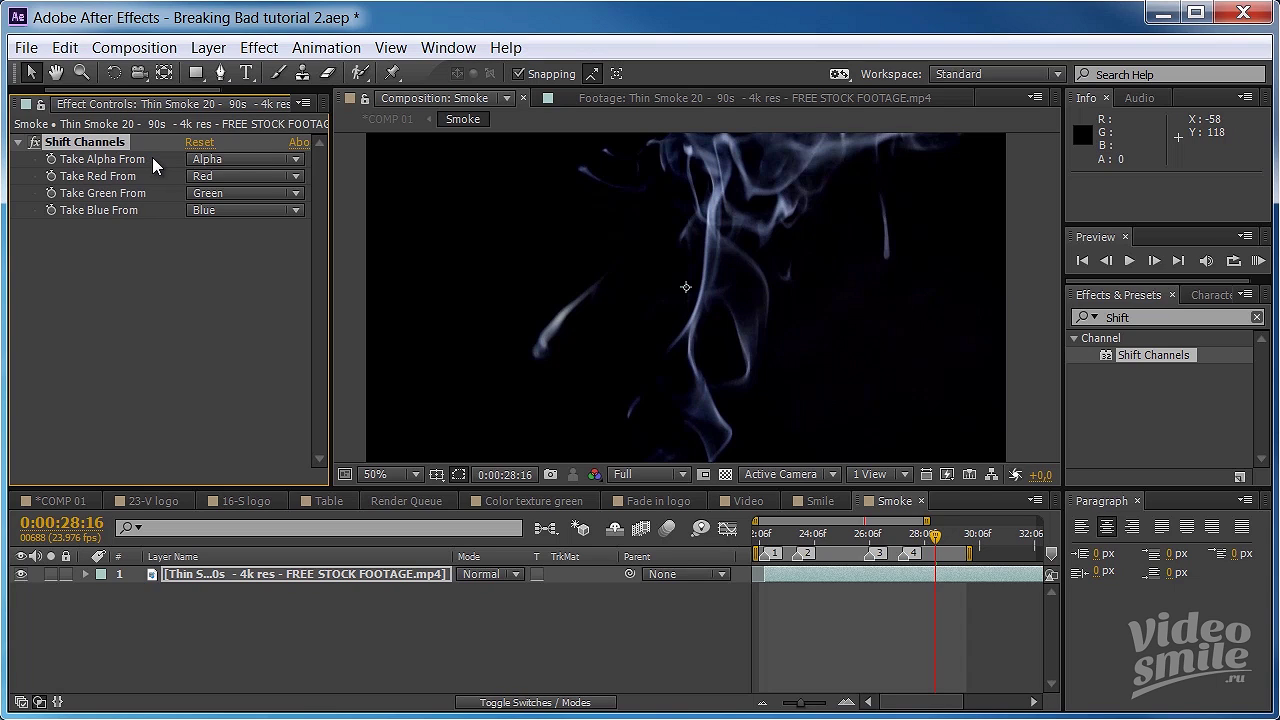
pyautogui.click(236, 159)
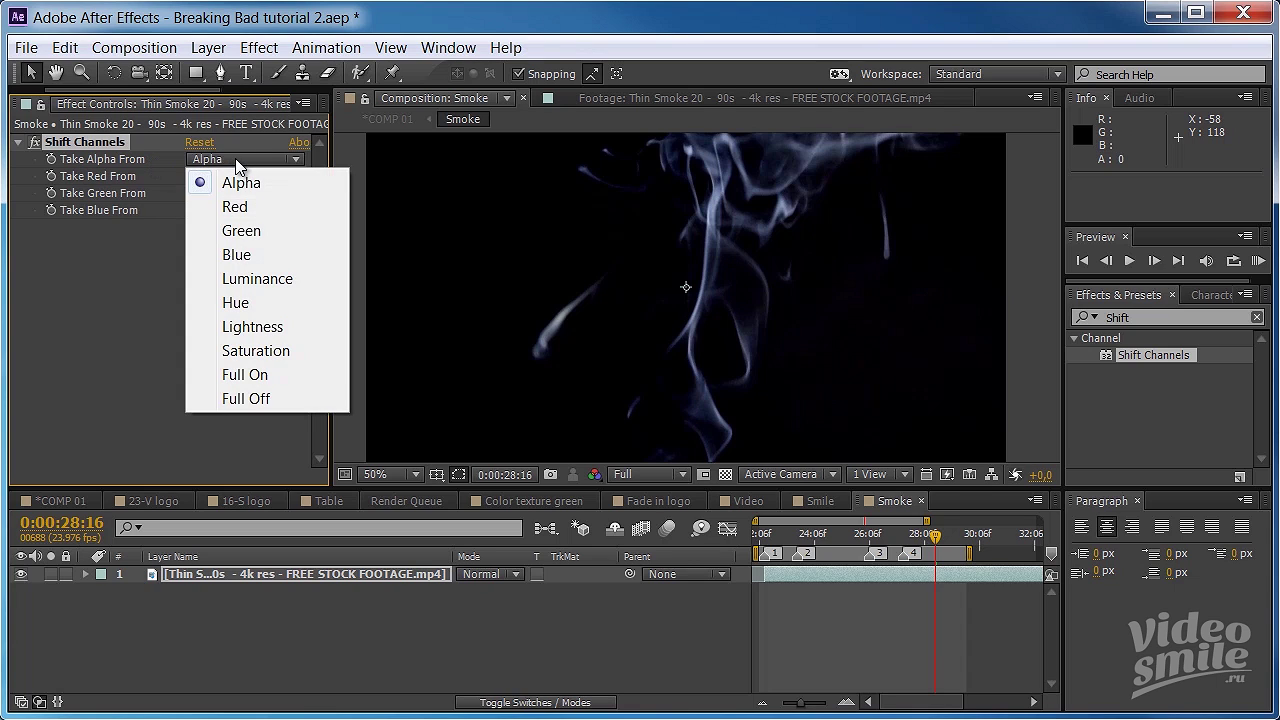
pyautogui.click(238, 255)
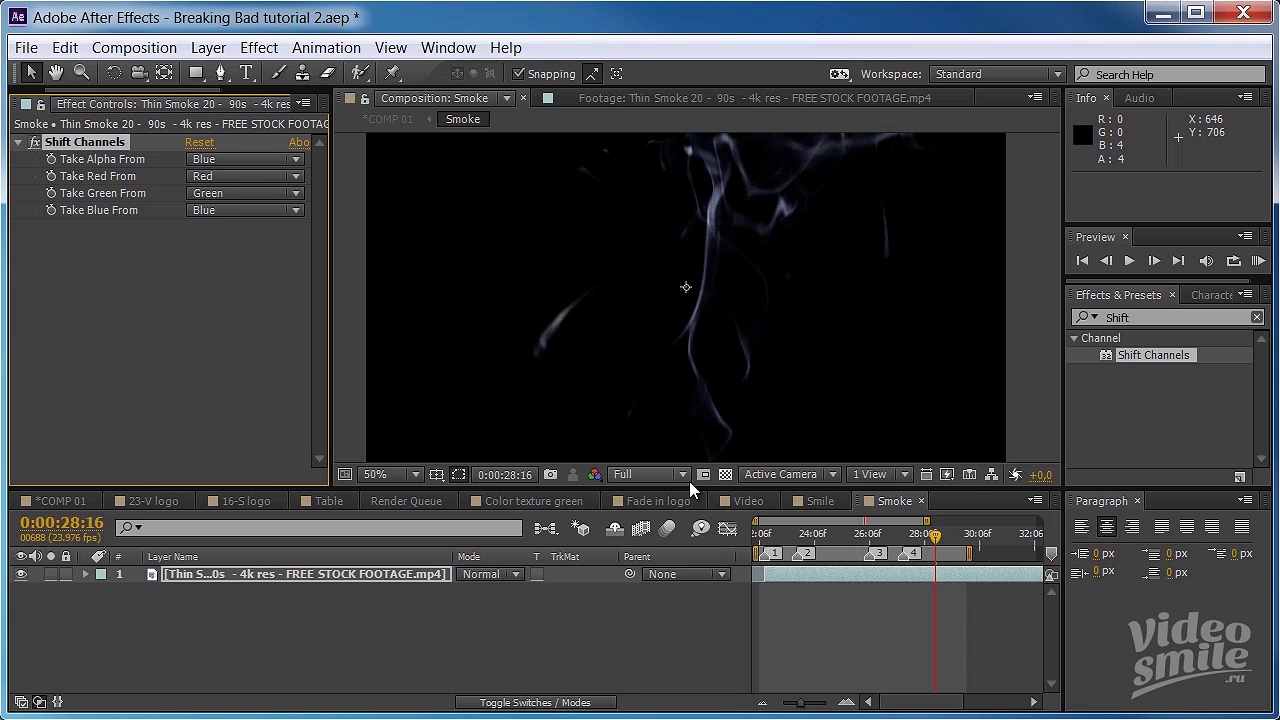
# - Apply Remove Color Matting to the smoke footage, checking the result over the transparency grid
pyautogui.click(726, 474)
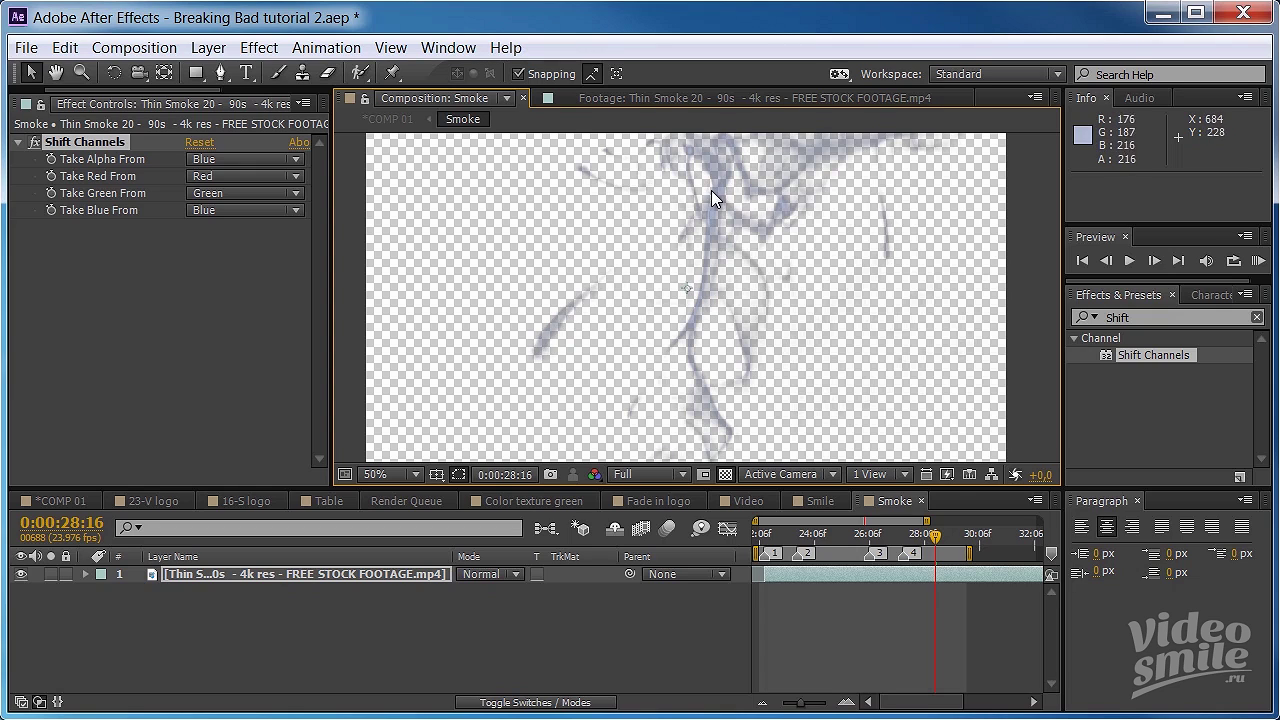
pyautogui.doubleClick(1140, 317)
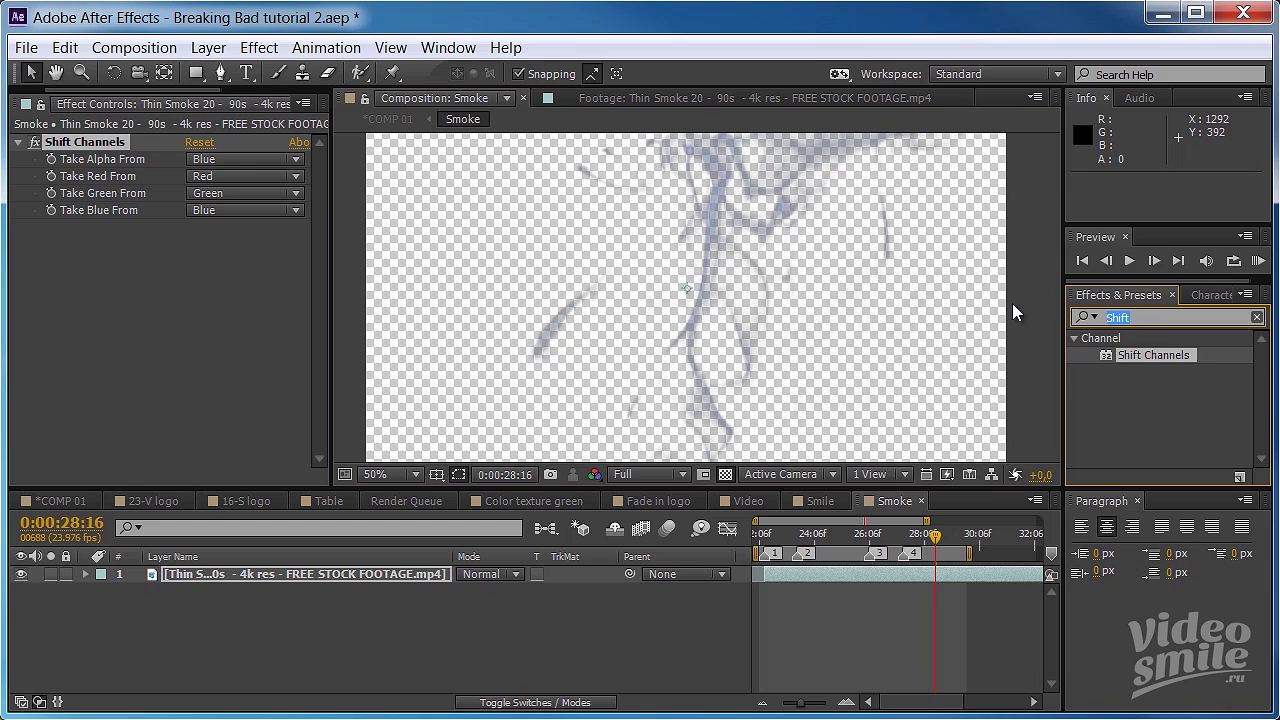
pyautogui.write('remo')
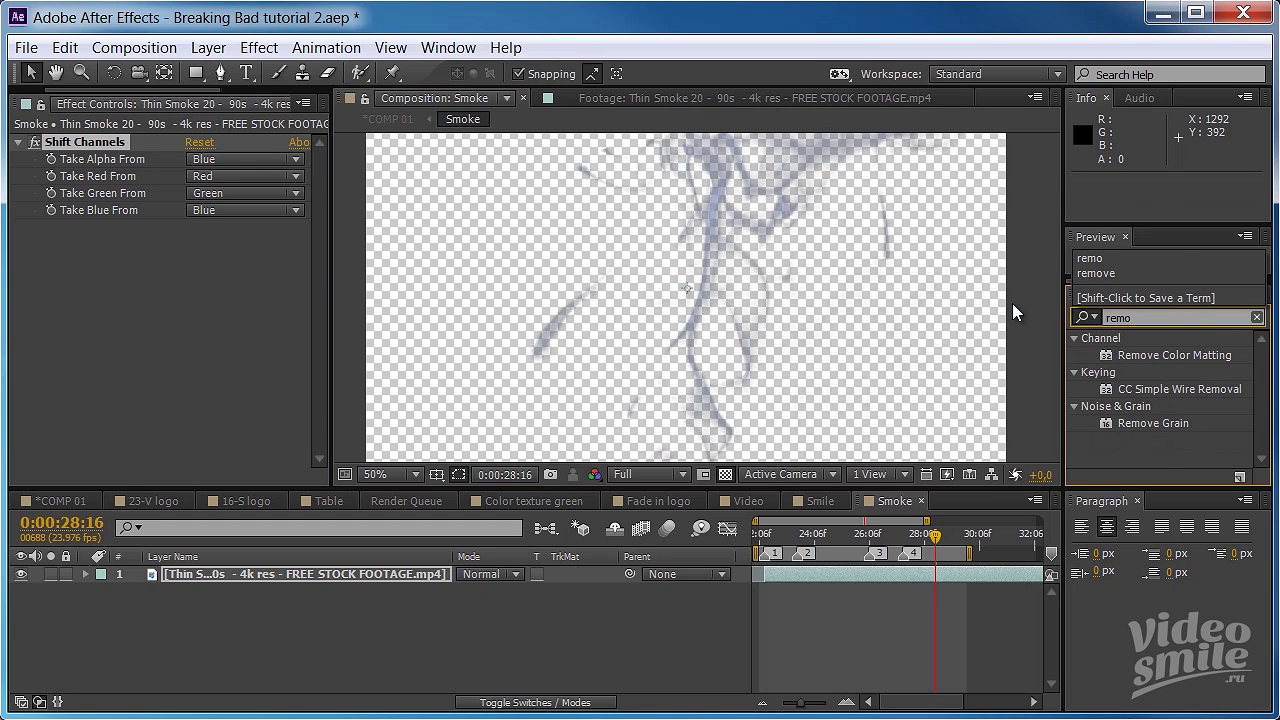
pyautogui.write('ve')
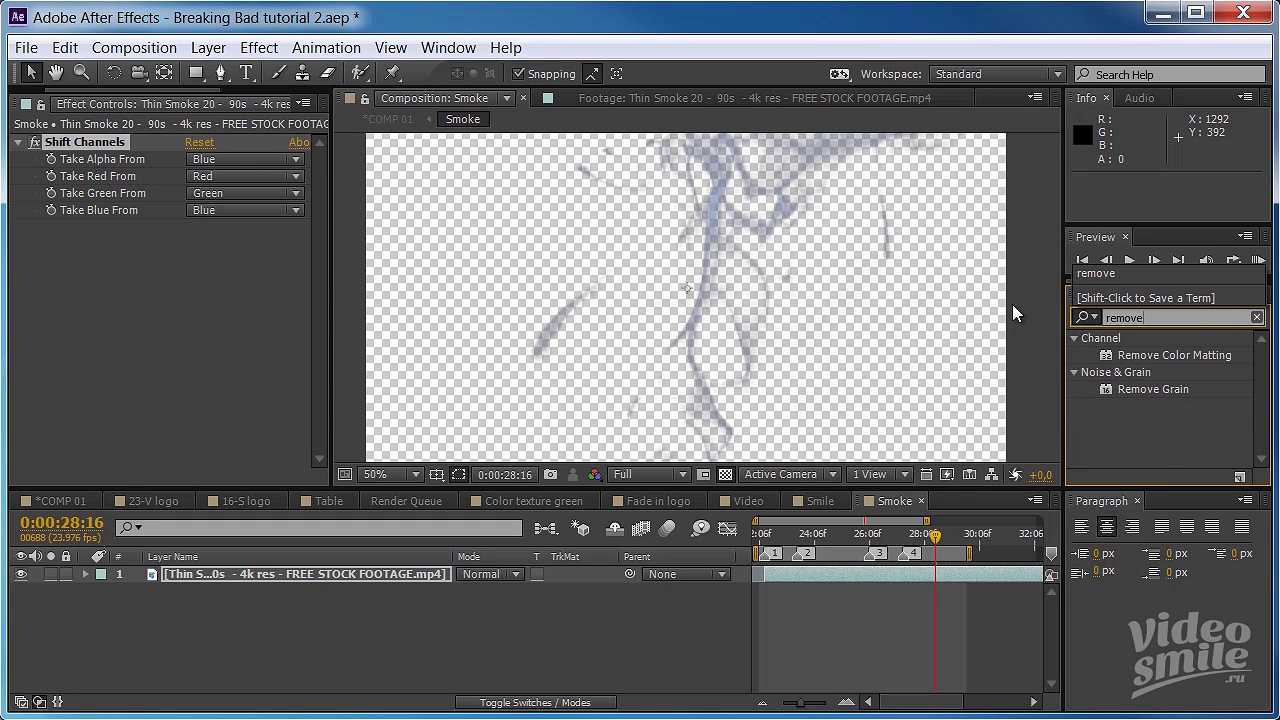
pyautogui.moveTo(1187, 355); pyautogui.dragTo(553, 289)
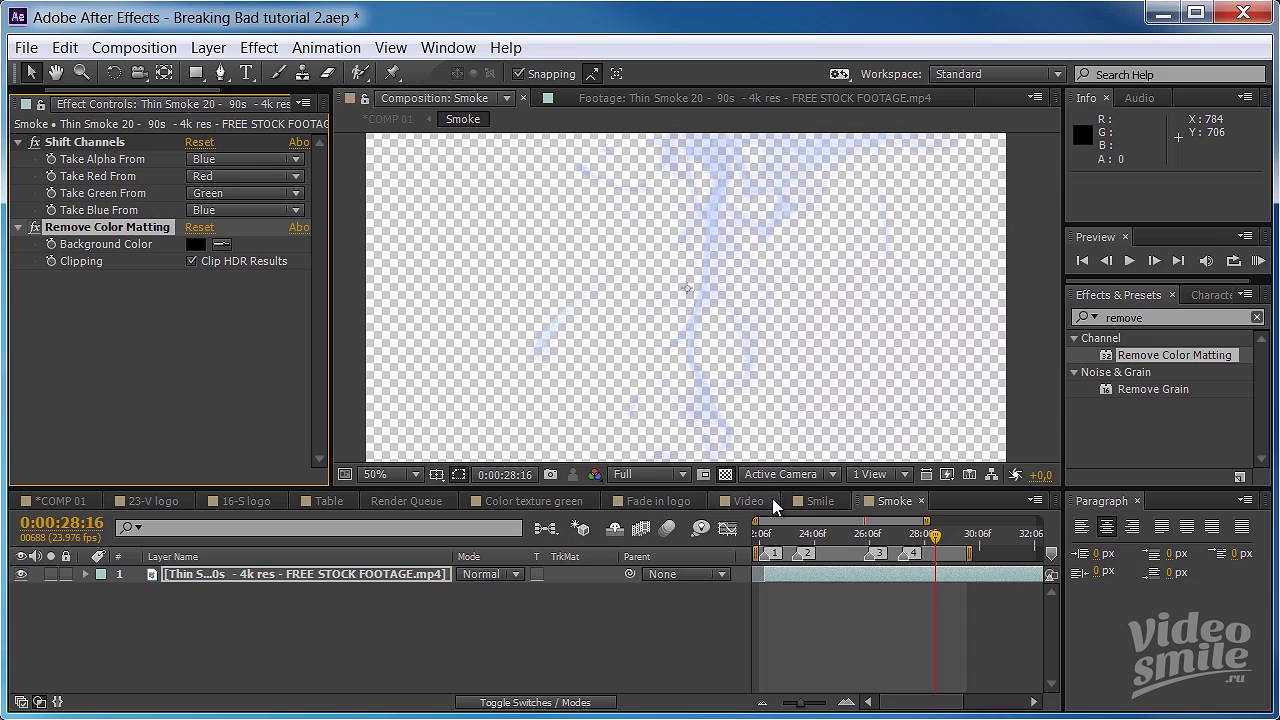
pyautogui.click(725, 474)
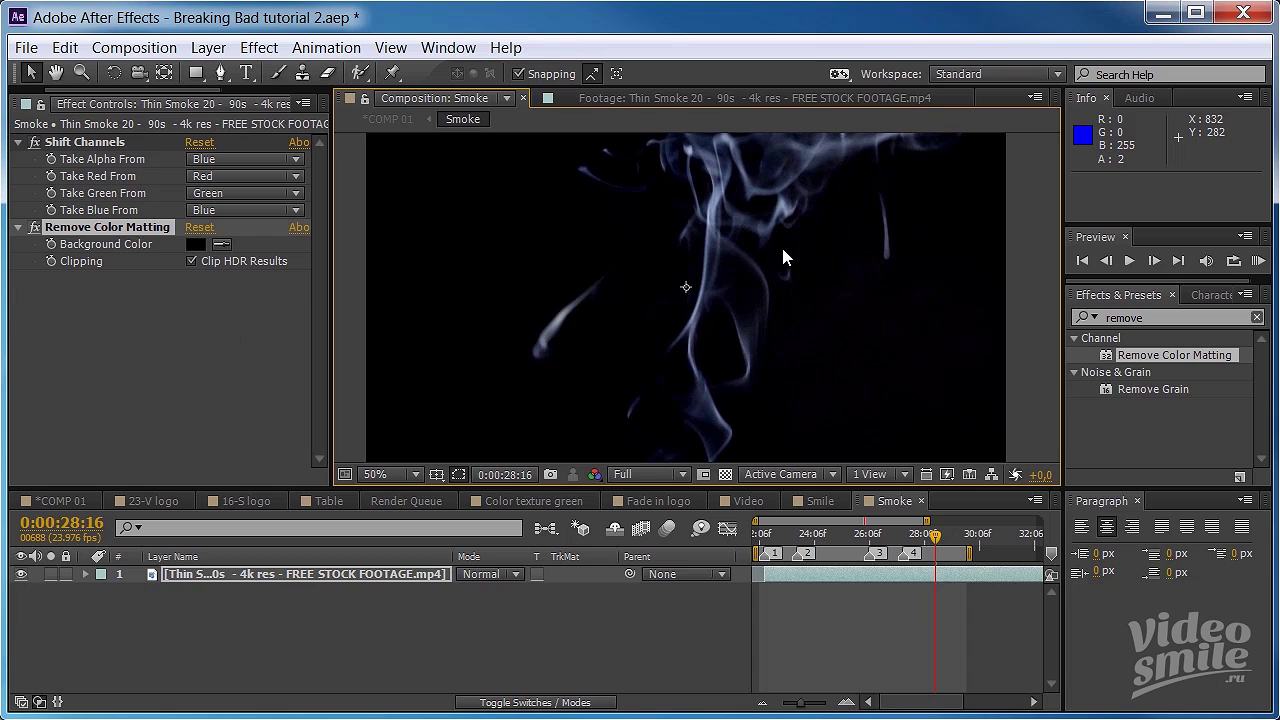
pyautogui.click(276, 575)
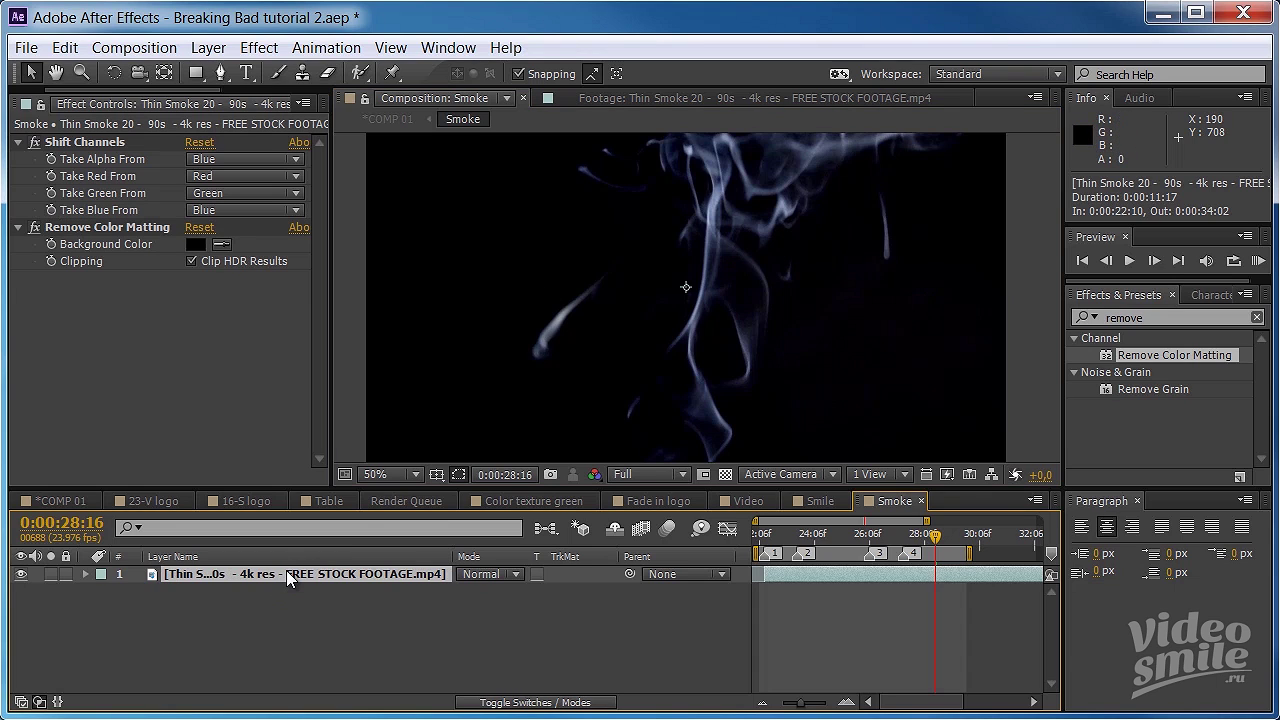
# - Set the smoke layer's Rotation to -43° and Scale to 176%
pyautogui.click(86, 574)
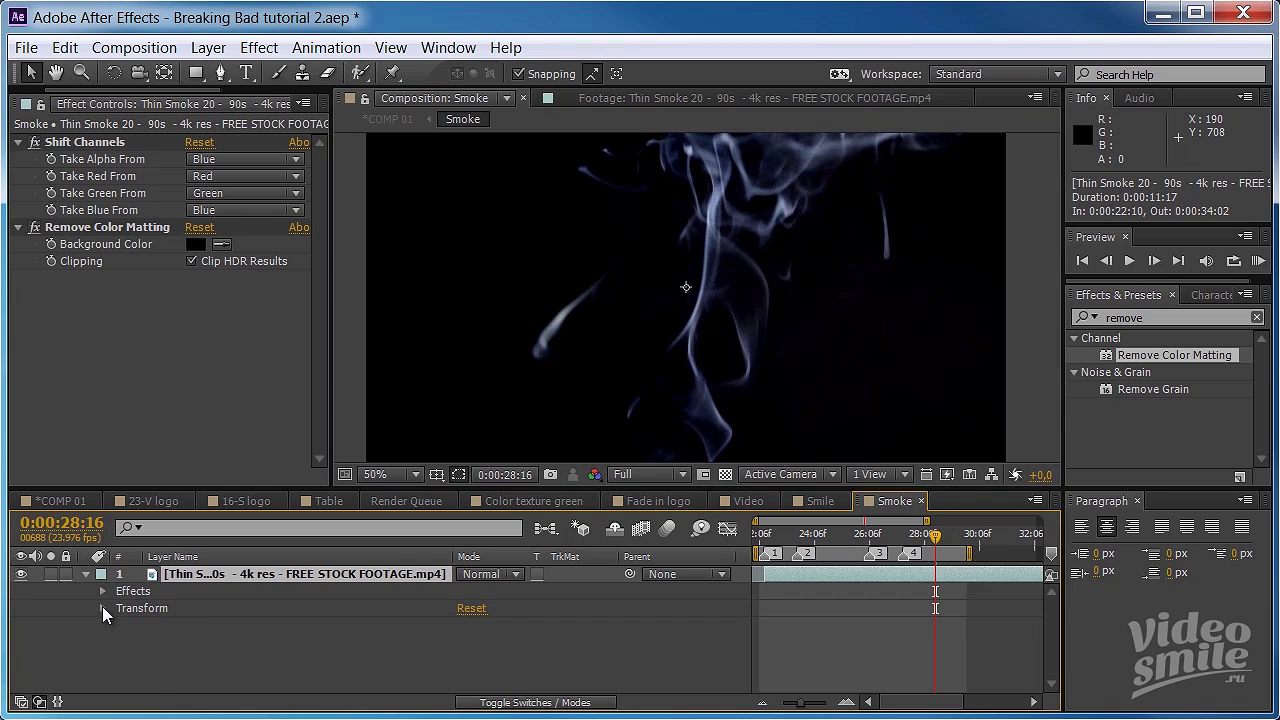
pyautogui.click(102, 608)
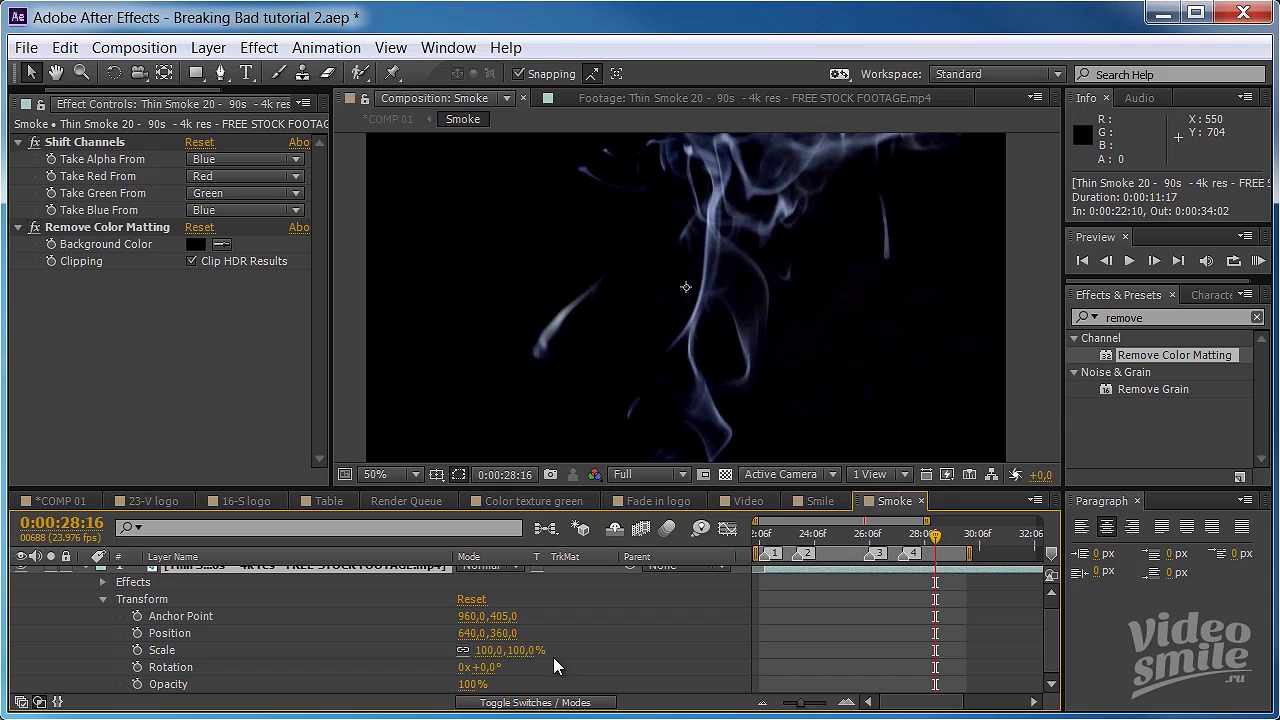
pyautogui.moveTo(488, 667)
pyautogui.mouseDown()
pyautogui.moveTo(441, 667)
pyautogui.moveTo(452, 667)
pyautogui.mouseUp()
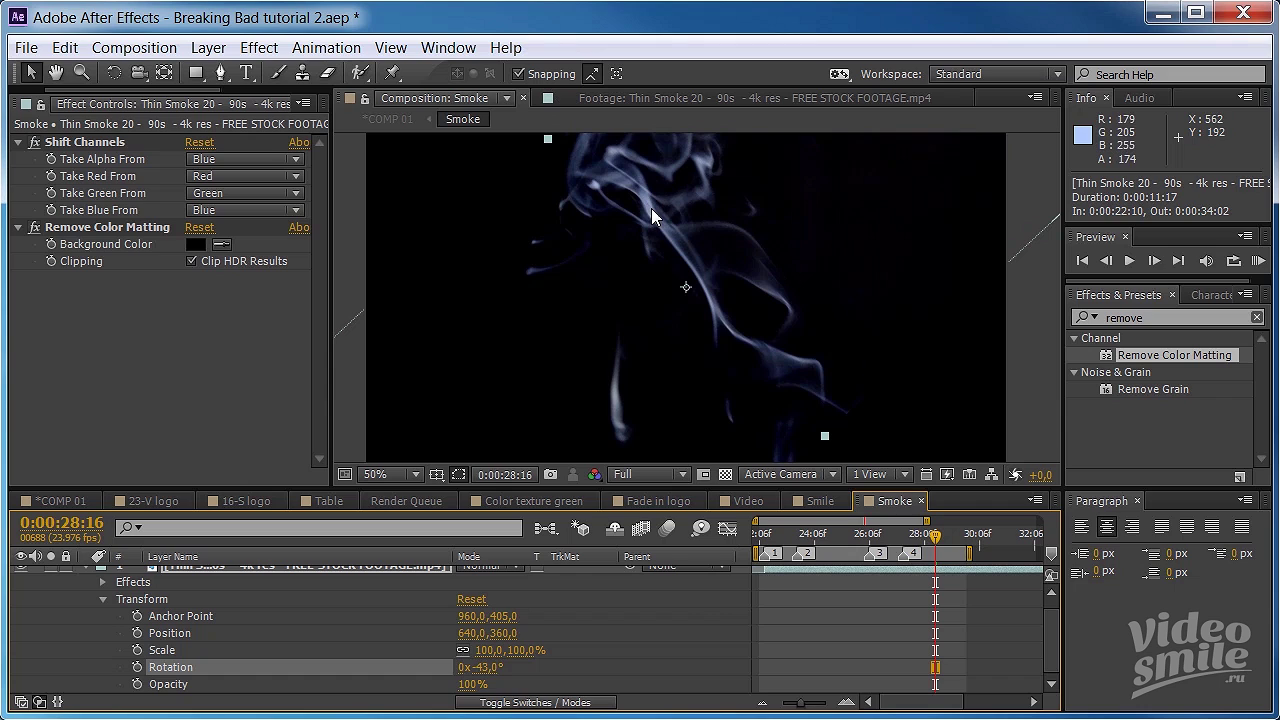
pyautogui.press(',')
pyautogui.press(',')
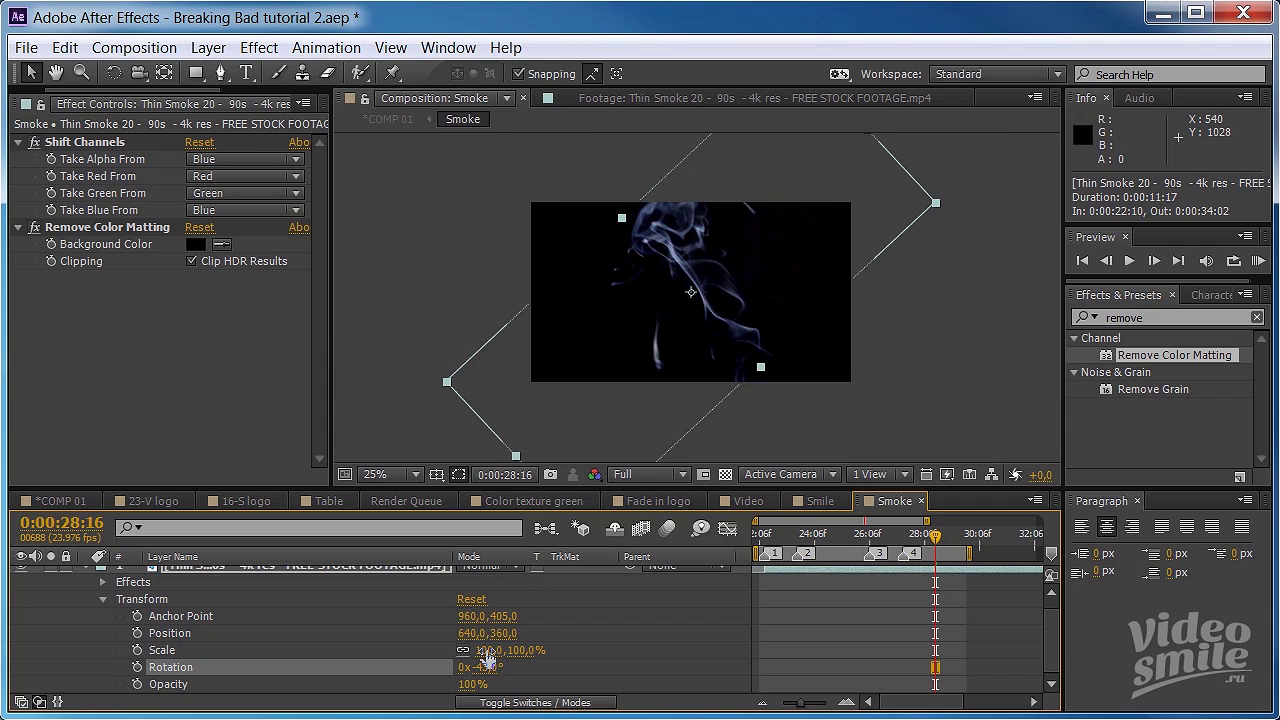
pyautogui.moveTo(484, 648); pyautogui.dragTo(550, 637)
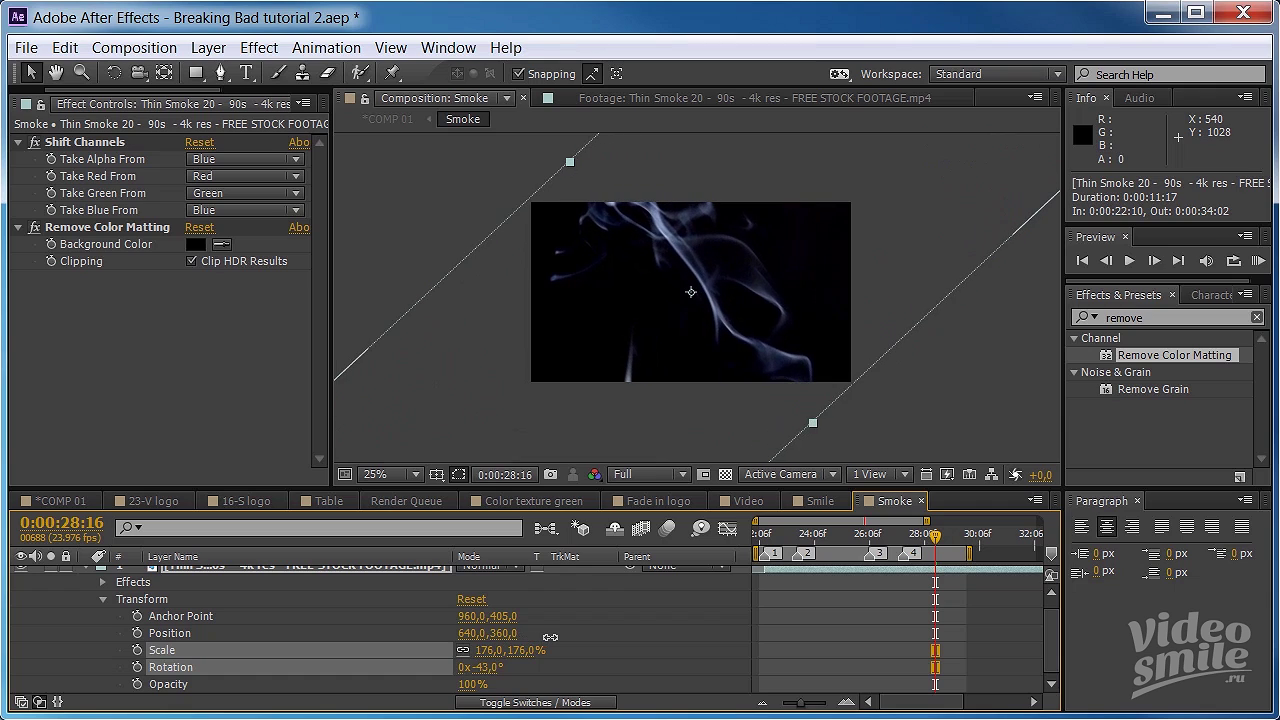
pyautogui.click(551, 641)
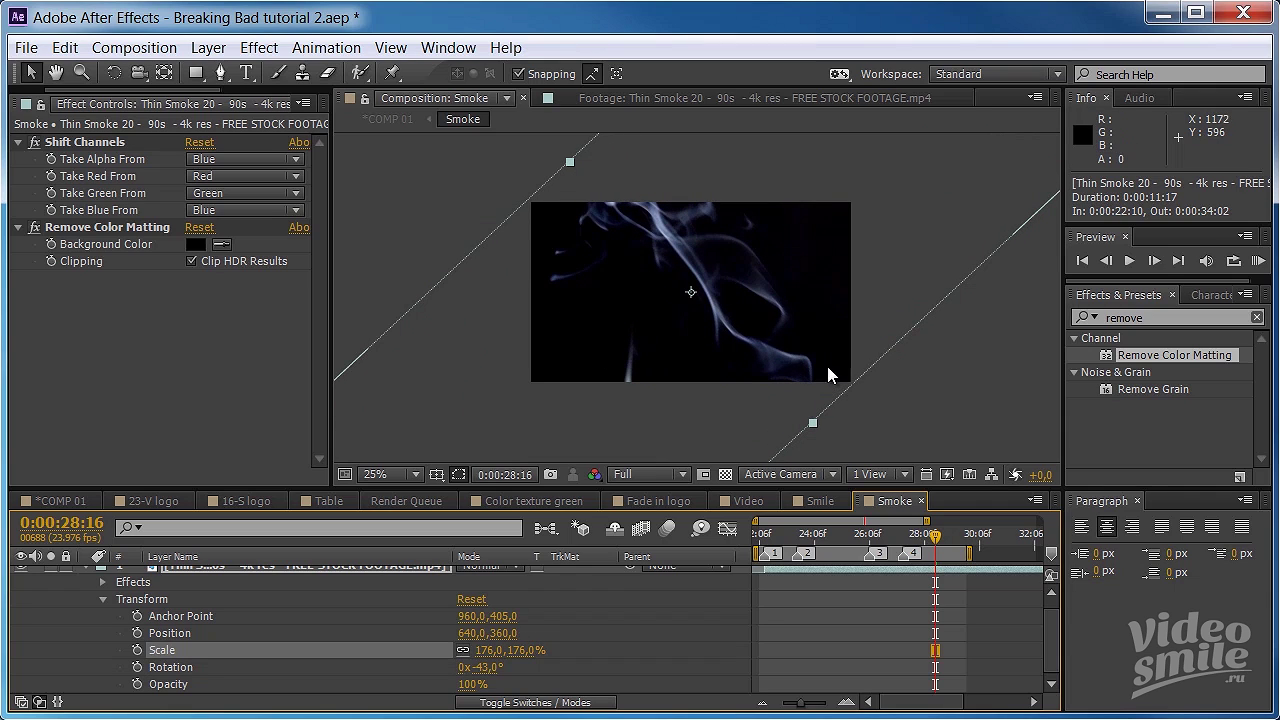
# - Reposition the smoke layer to 484,500 and preview its motion around 0:00:23:18
pyautogui.moveTo(926, 539)
pyautogui.mouseDown()
pyautogui.moveTo(766, 541)
pyautogui.moveTo(812, 514)
pyautogui.mouseUp()
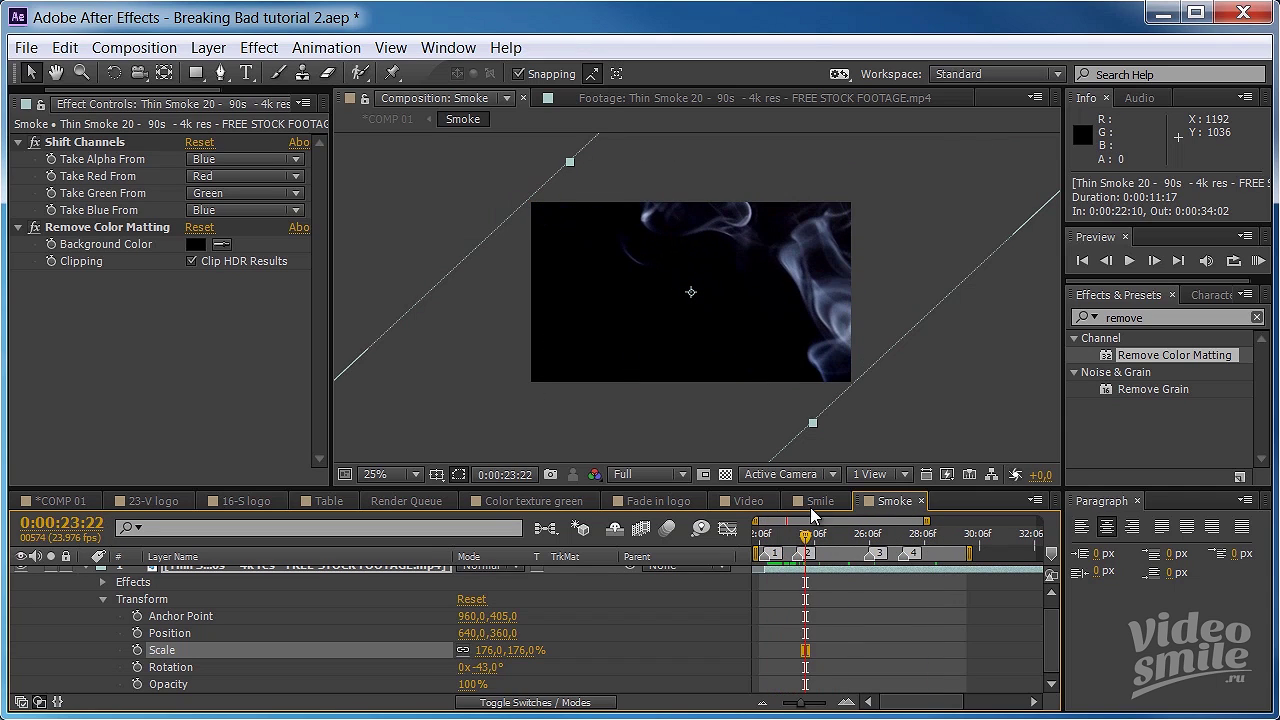
pyautogui.moveTo(841, 220); pyautogui.dragTo(797, 265)
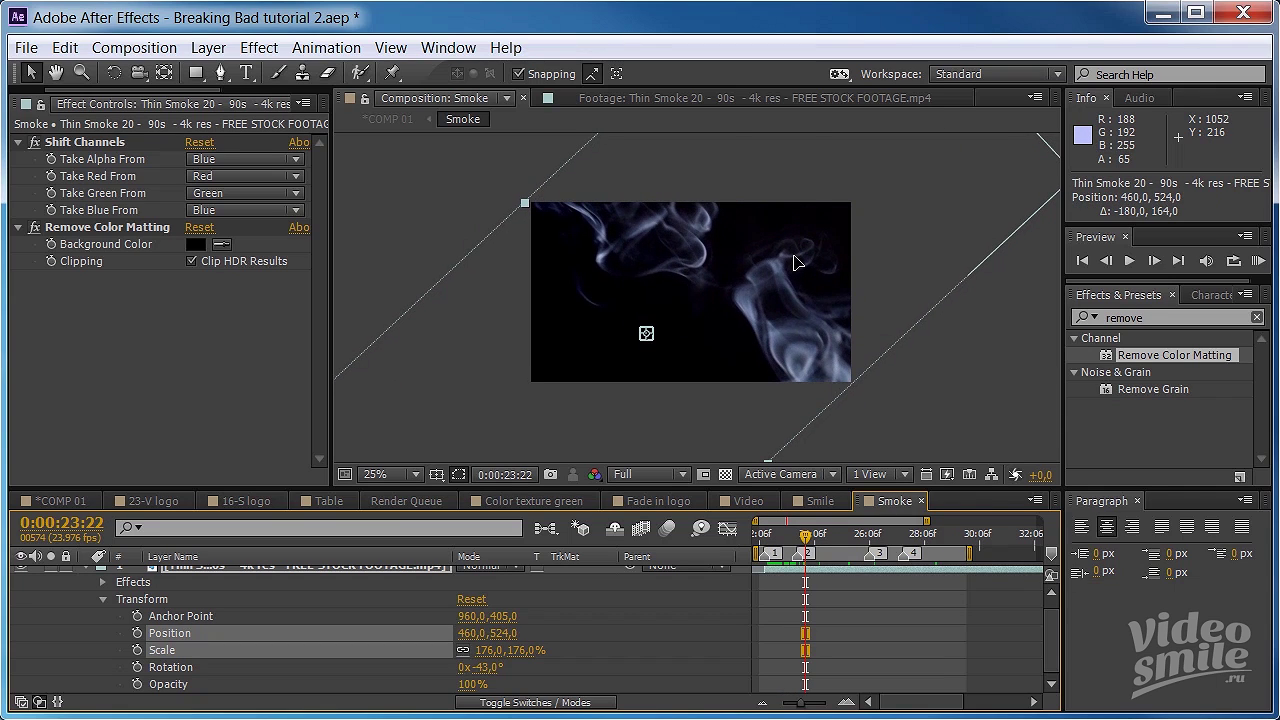
pyautogui.moveTo(797, 265); pyautogui.dragTo(802, 256)
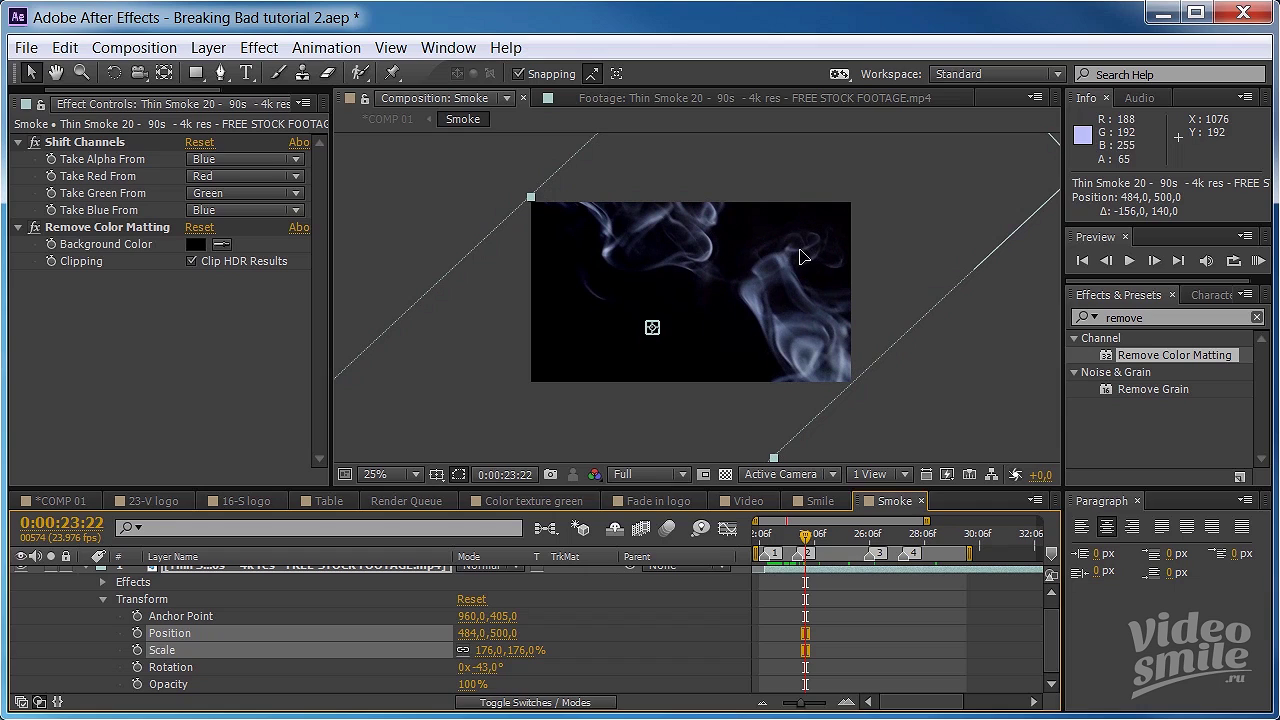
pyautogui.moveTo(796, 538); pyautogui.dragTo(842, 533)
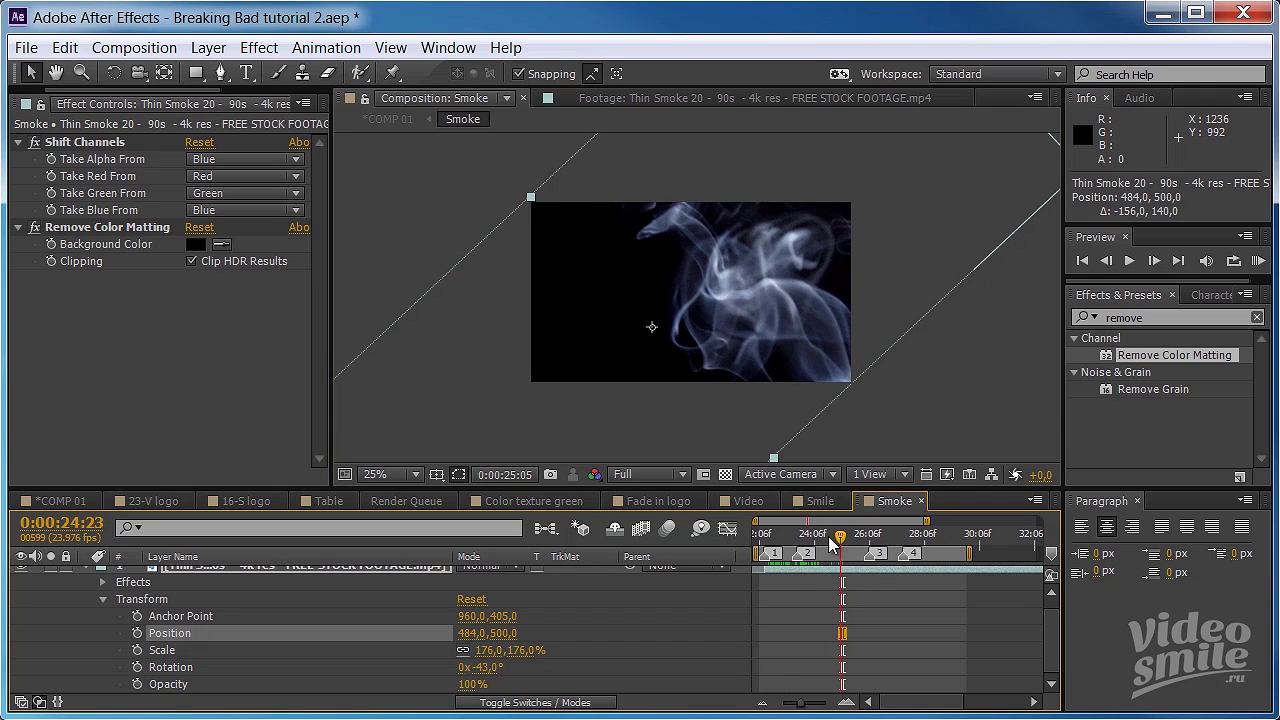
pyautogui.moveTo(829, 541); pyautogui.dragTo(801, 538)
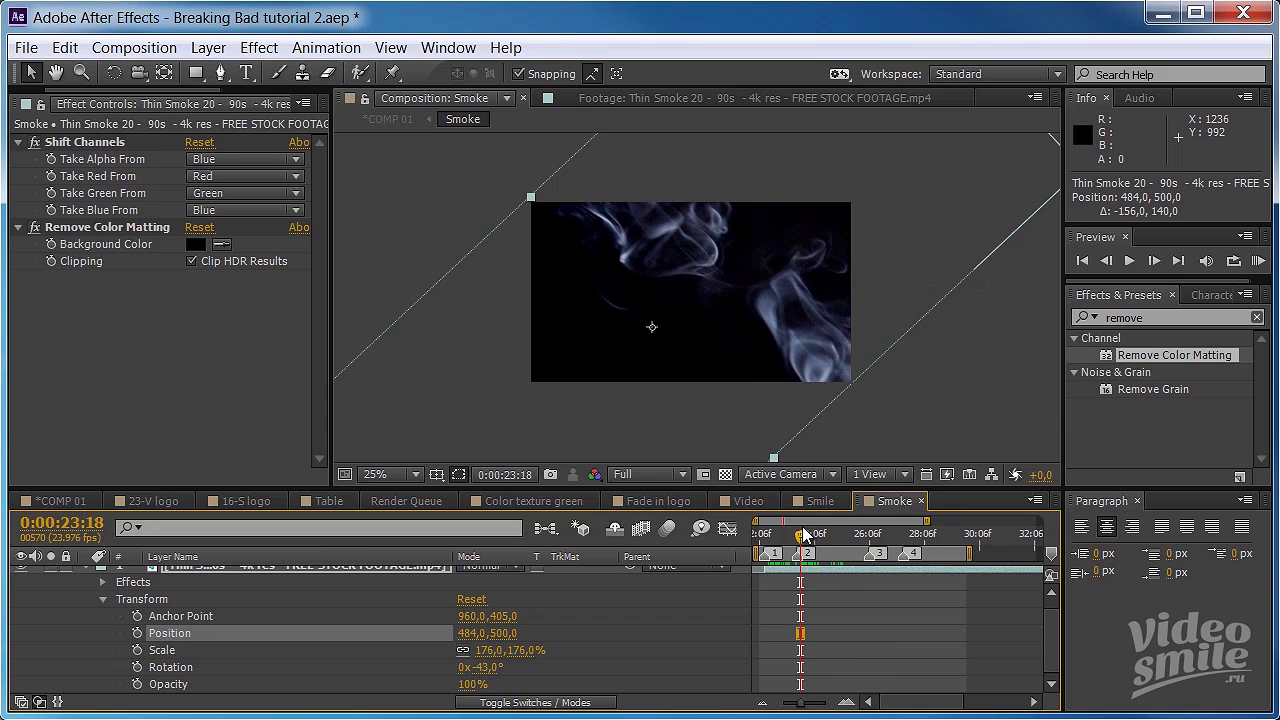
pyautogui.scroll(1, 212, 578)
# - Pre-compose the smoke footage layer into a new 'Smoke keyed' comp, then select that layer in the Smoke comp
pyautogui.click(190, 575)
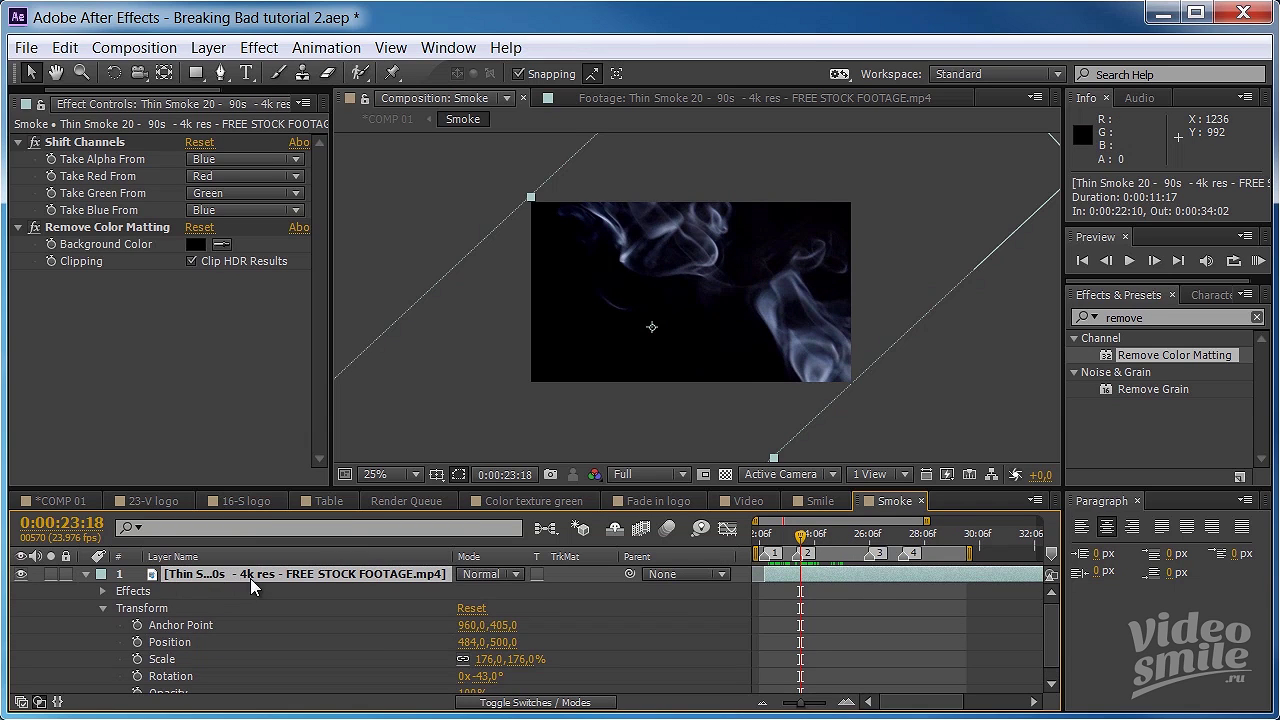
pyautogui.hotkey('ctrl', 'shift', 'c')
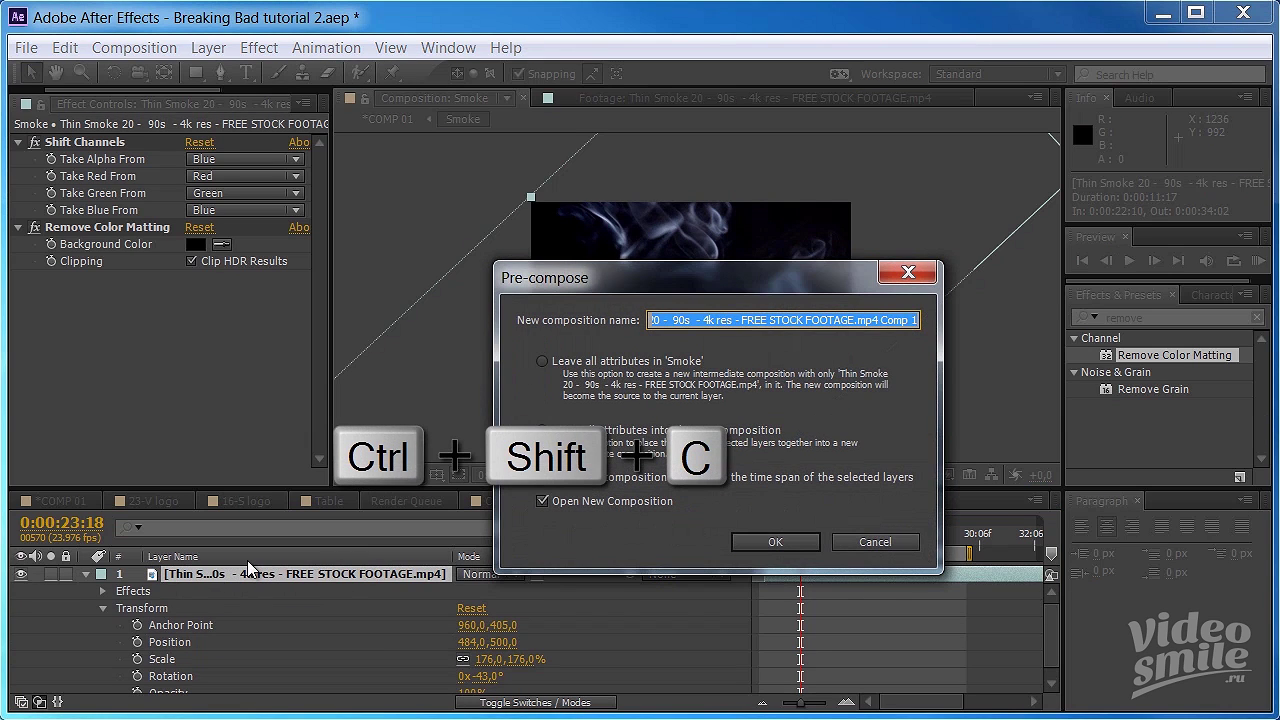
pyautogui.write('Smoke keyed')
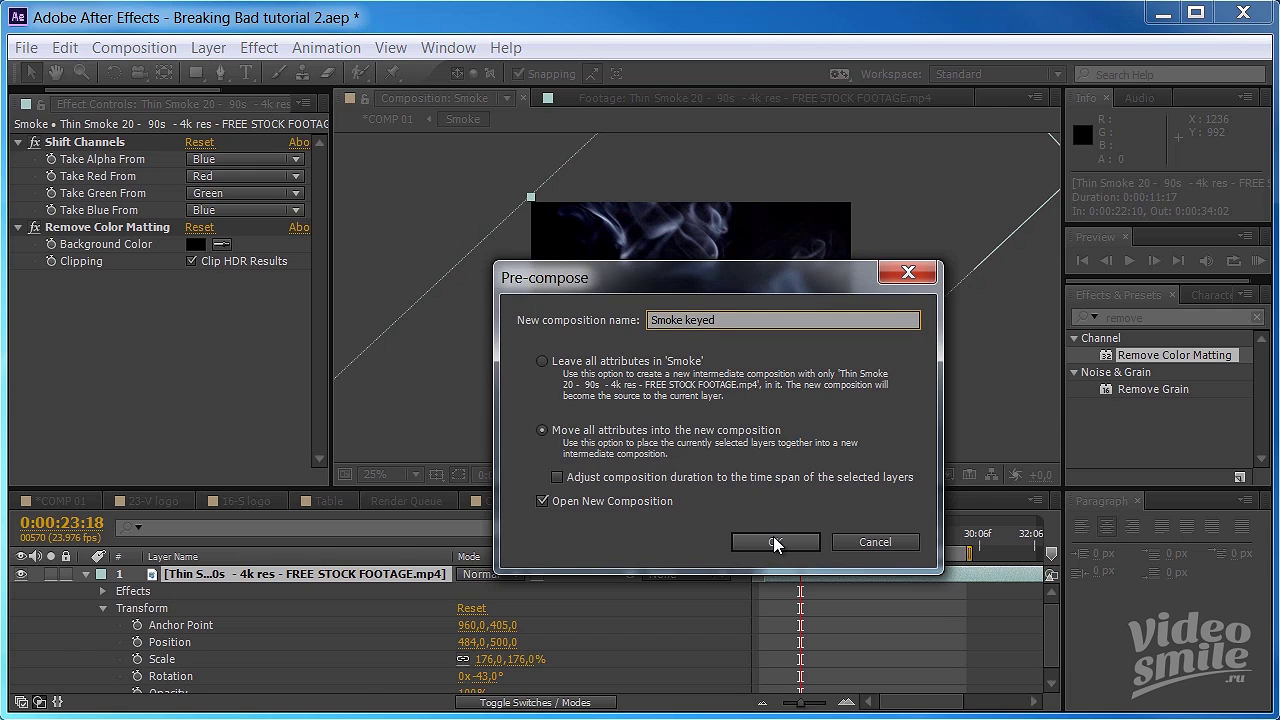
pyautogui.click(776, 542)
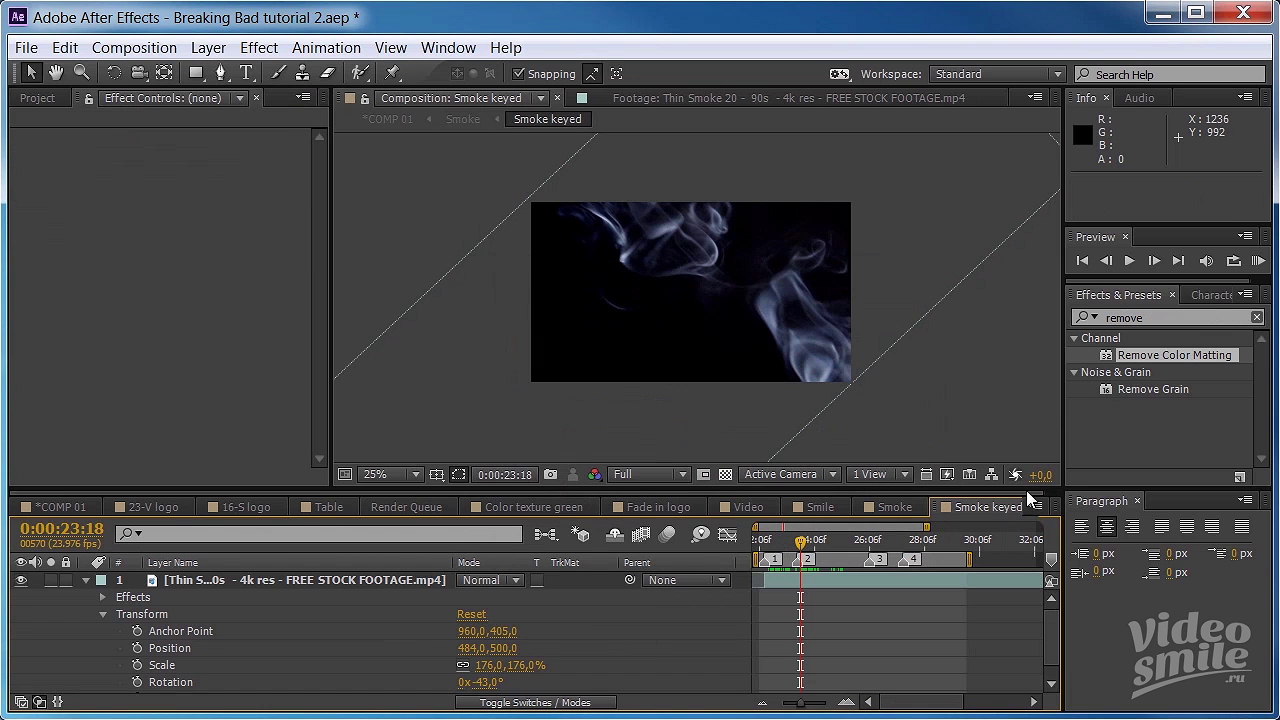
pyautogui.click(895, 507)
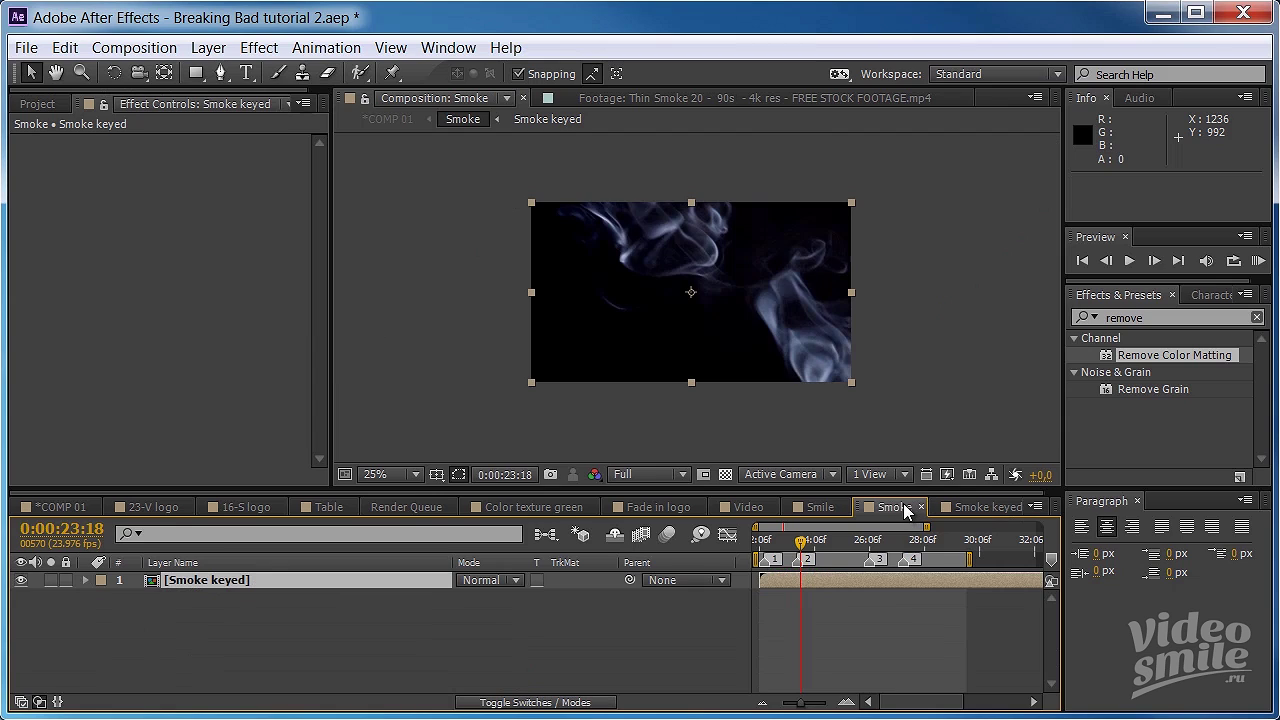
pyautogui.click(229, 580)
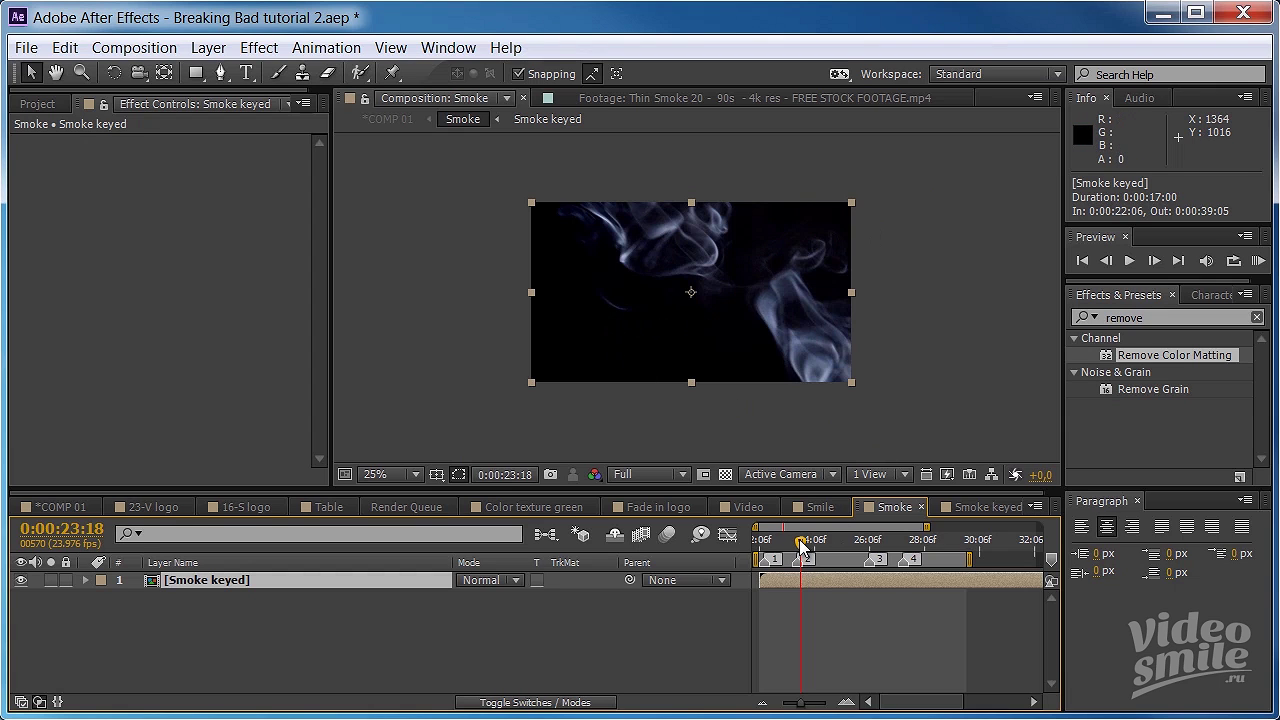
# - Scrub through the smoke footage and settle on frame 0:00:24:00 with the Pen tool active
pyautogui.moveTo(800, 543); pyautogui.dragTo(843, 540)
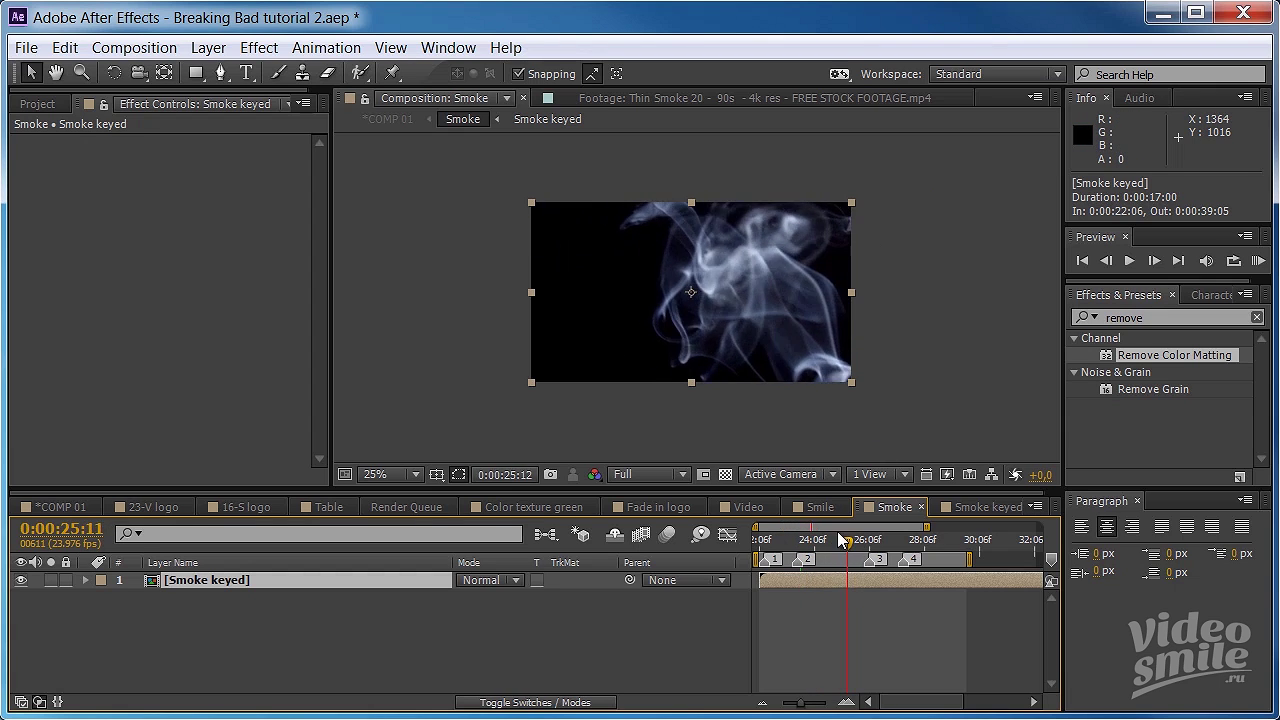
pyautogui.moveTo(843, 540); pyautogui.dragTo(773, 540)
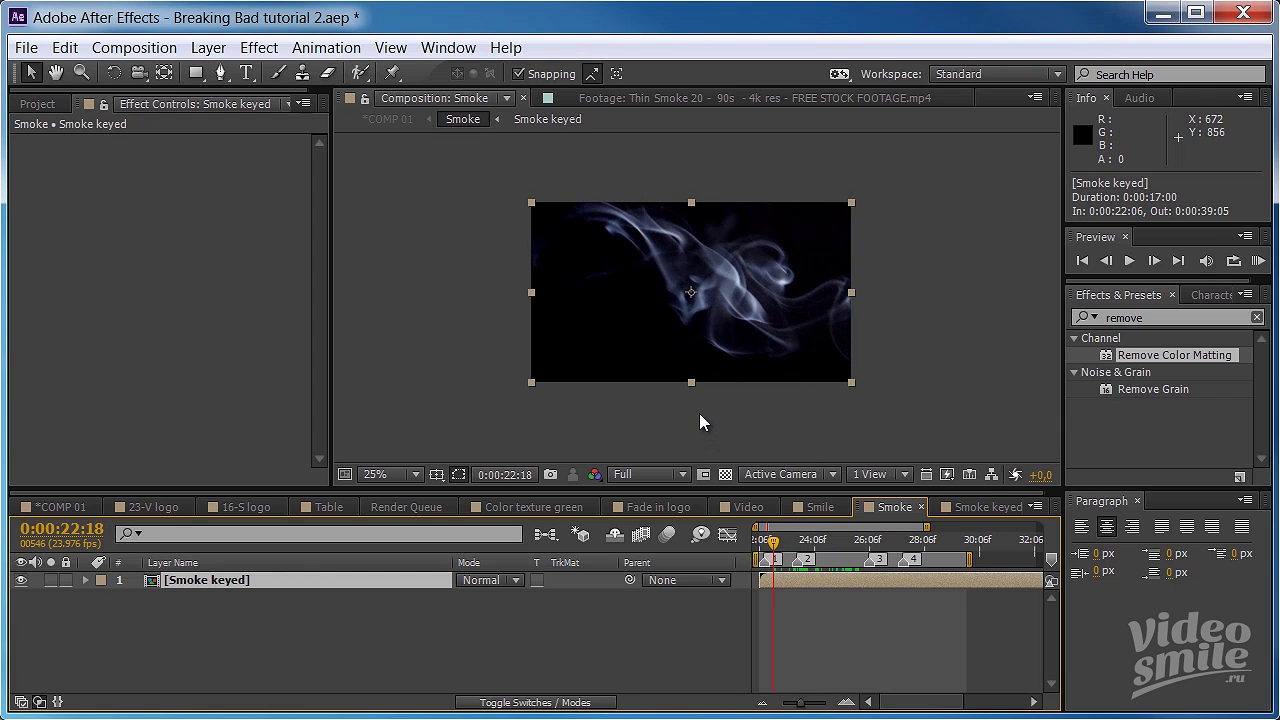
pyautogui.click(219, 73)
pyautogui.click(219, 73)
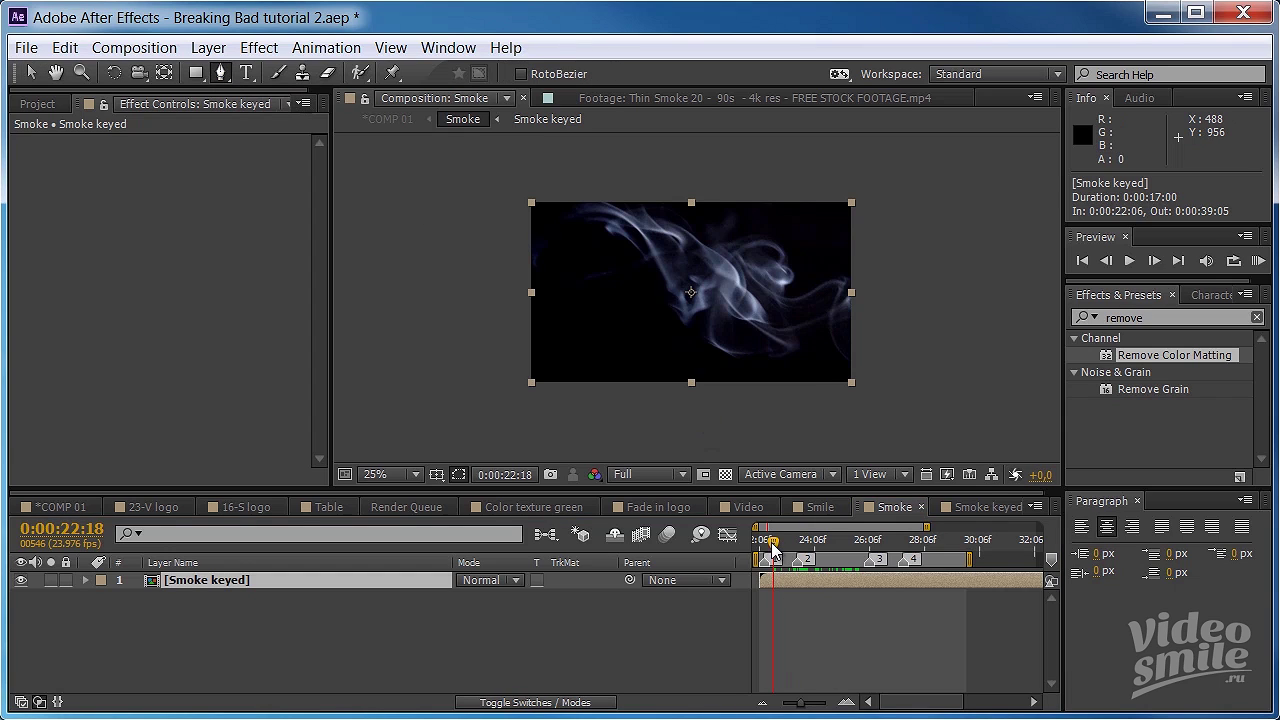
pyautogui.moveTo(773, 545); pyautogui.dragTo(807, 542)
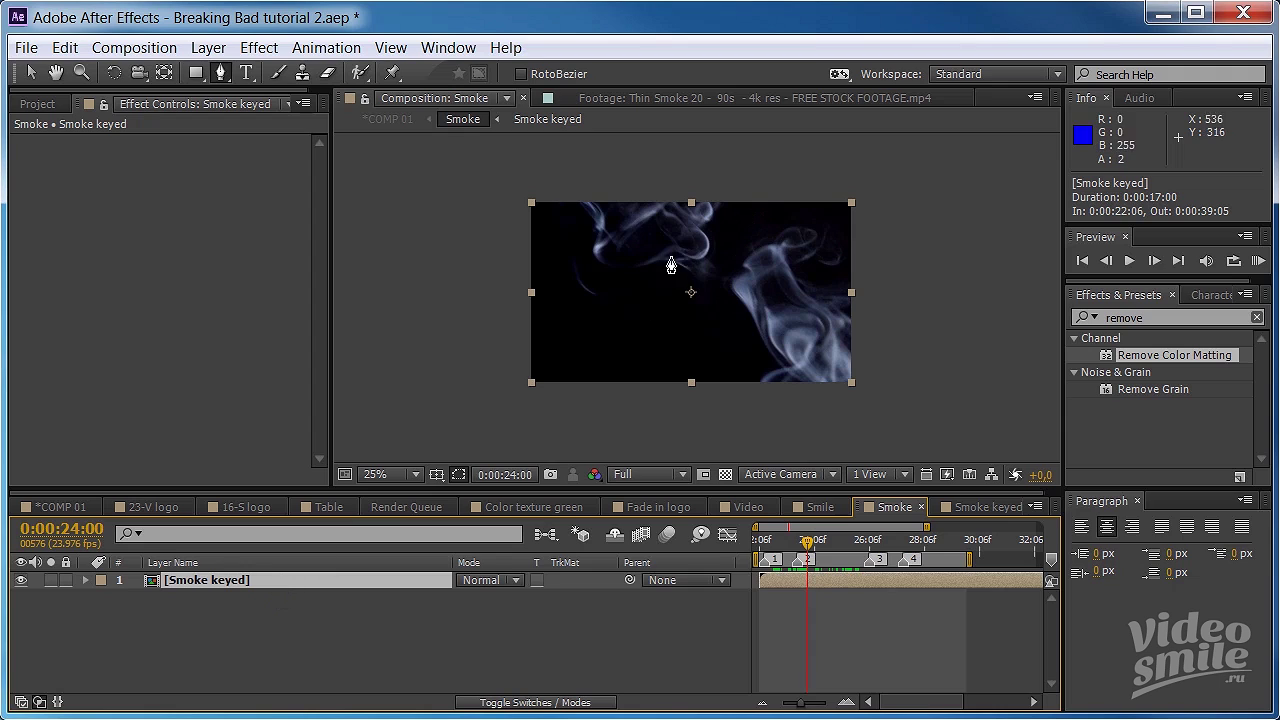
# - Draw a closed 12-point mask outline around the smoke
pyautogui.click(762, 193)
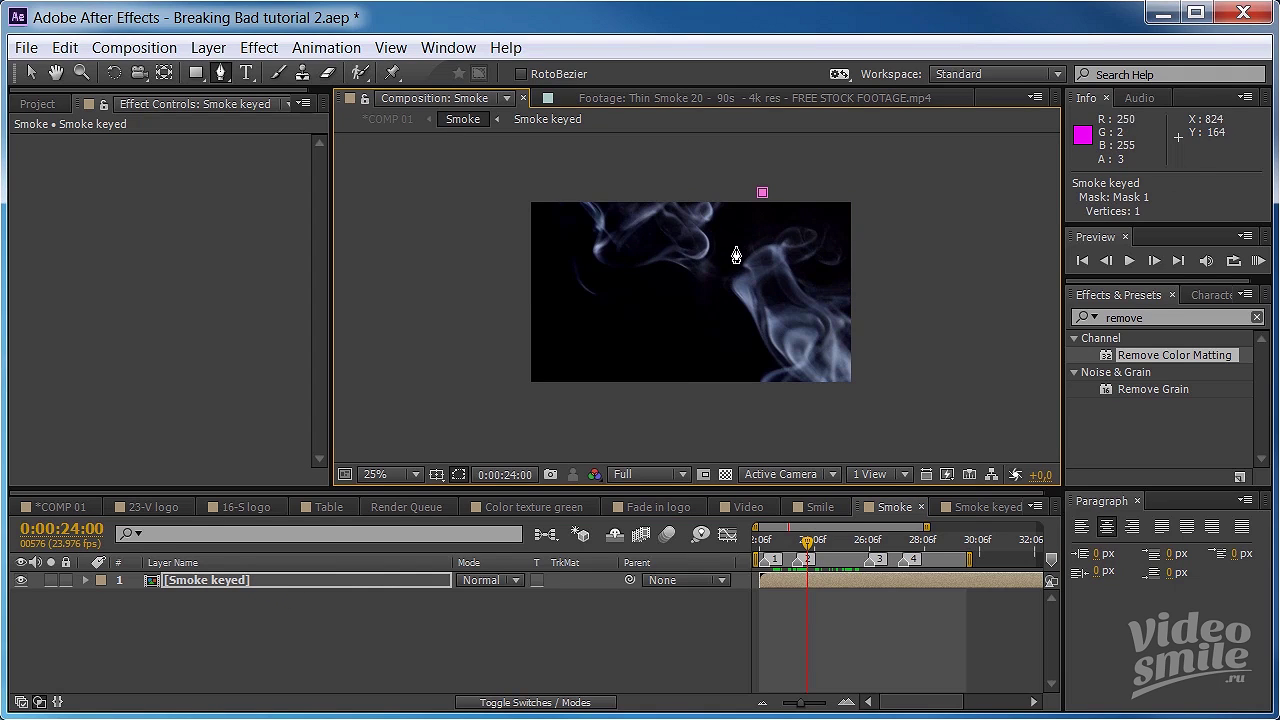
pyautogui.click(734, 247)
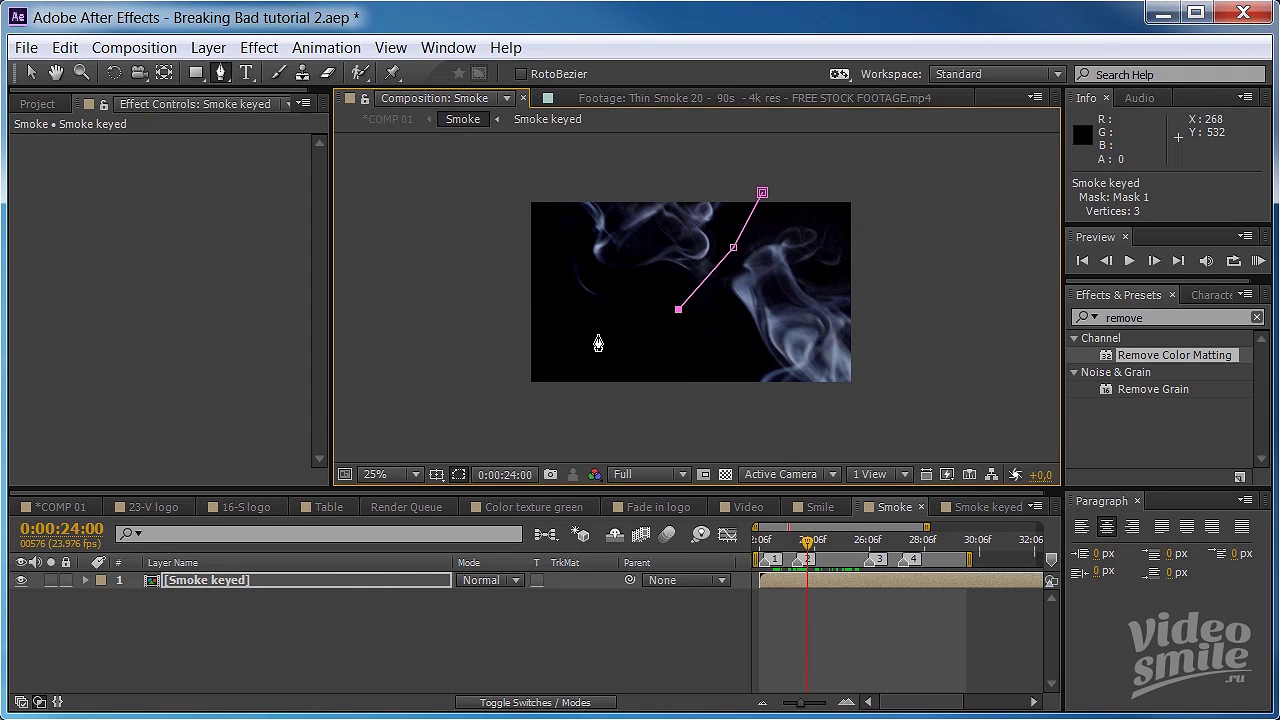
pyautogui.click(583, 335)
pyautogui.click(511, 351)
pyautogui.click(516, 403)
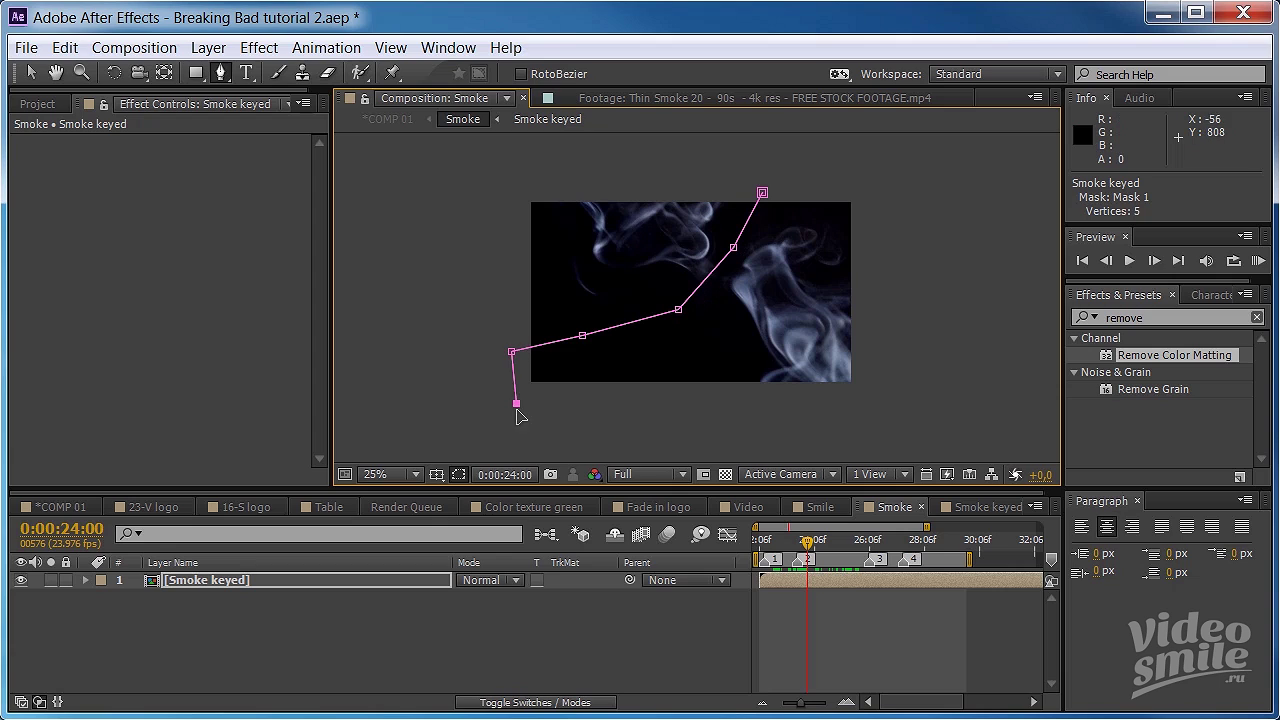
pyautogui.click(707, 418)
pyautogui.click(828, 413)
pyautogui.click(901, 403)
pyautogui.click(906, 318)
pyautogui.click(892, 220)
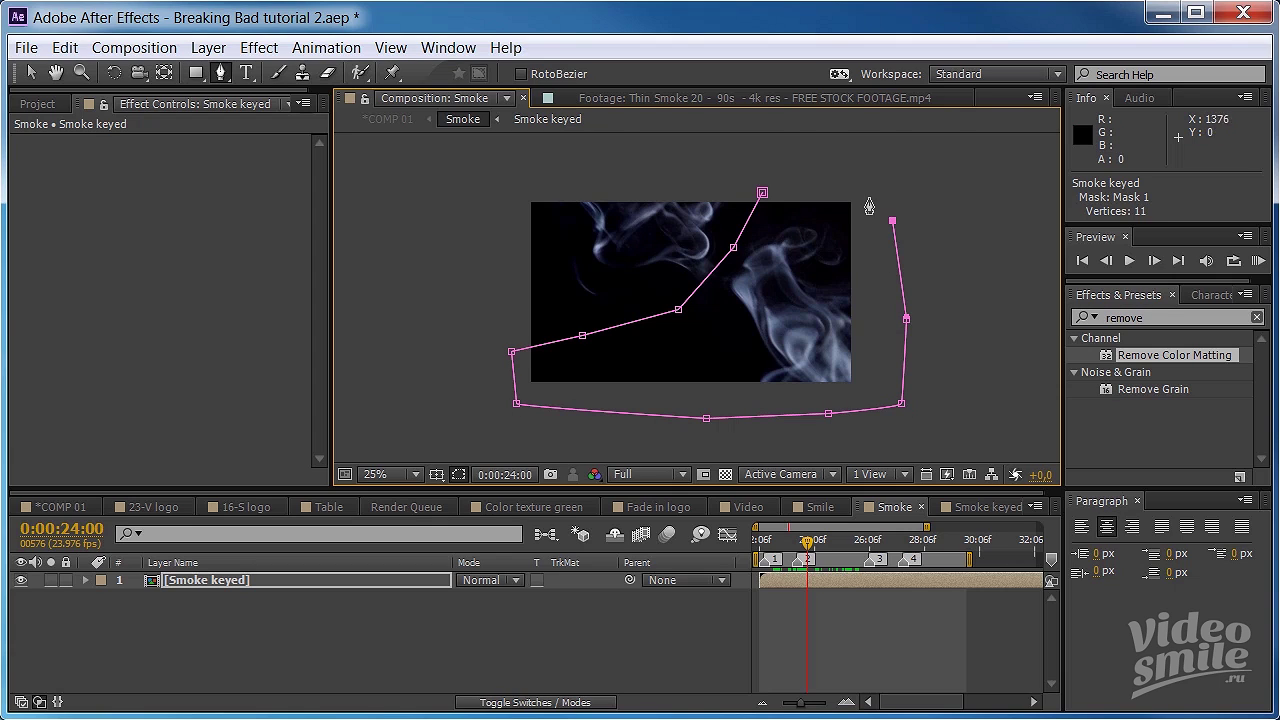
pyautogui.click(867, 175)
pyautogui.click(762, 192)
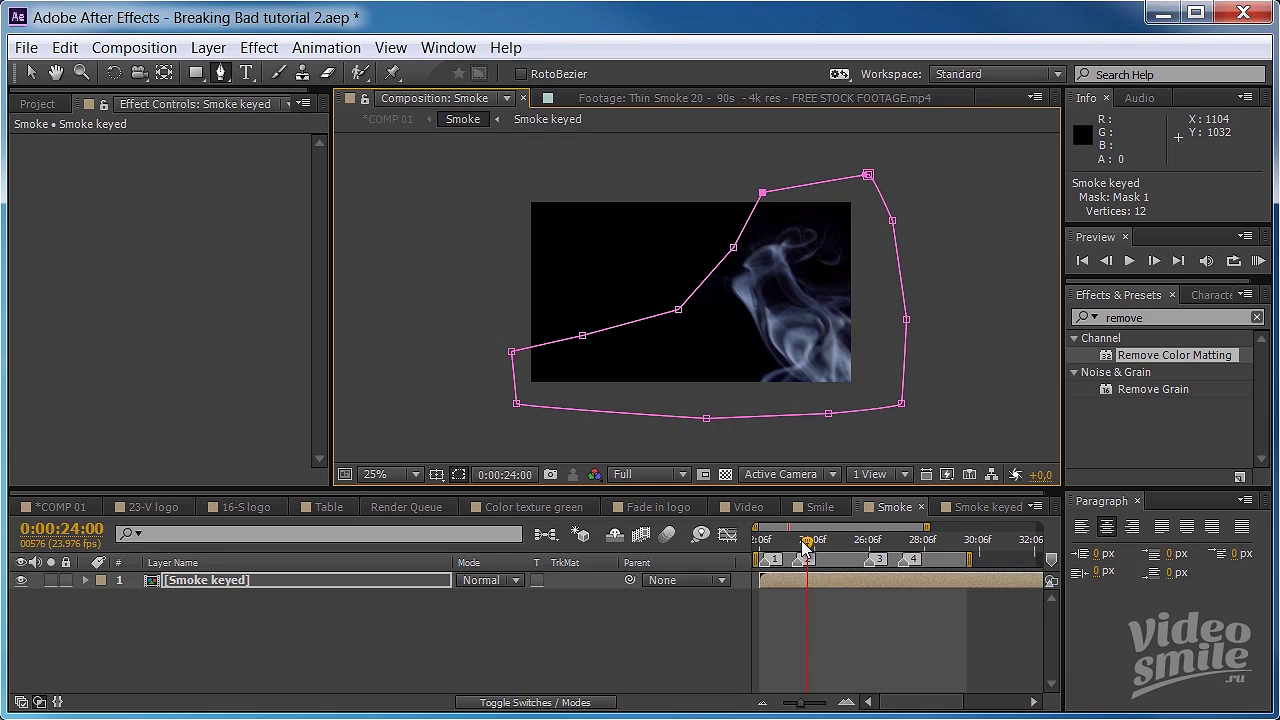
# - Set Mask 1's mode to None and enable the Mask Path stopwatch
pyautogui.click(178, 581)
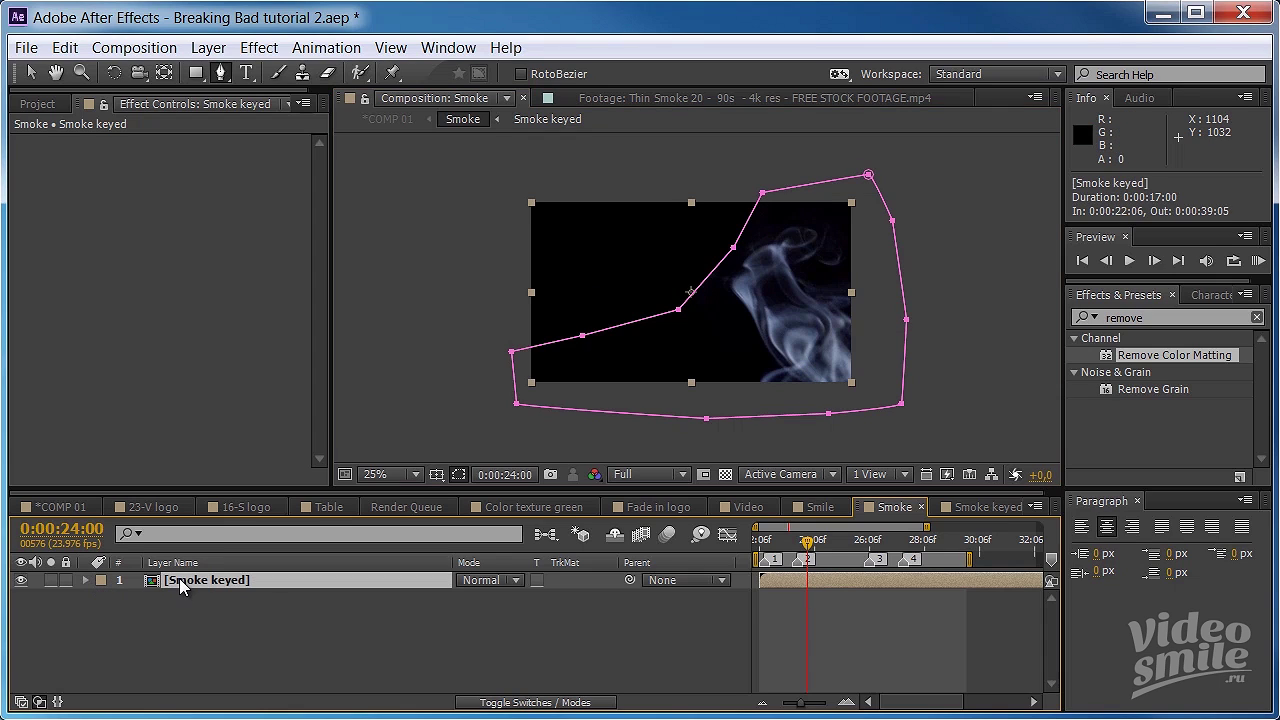
pyautogui.press('m')
pyautogui.click(496, 598)
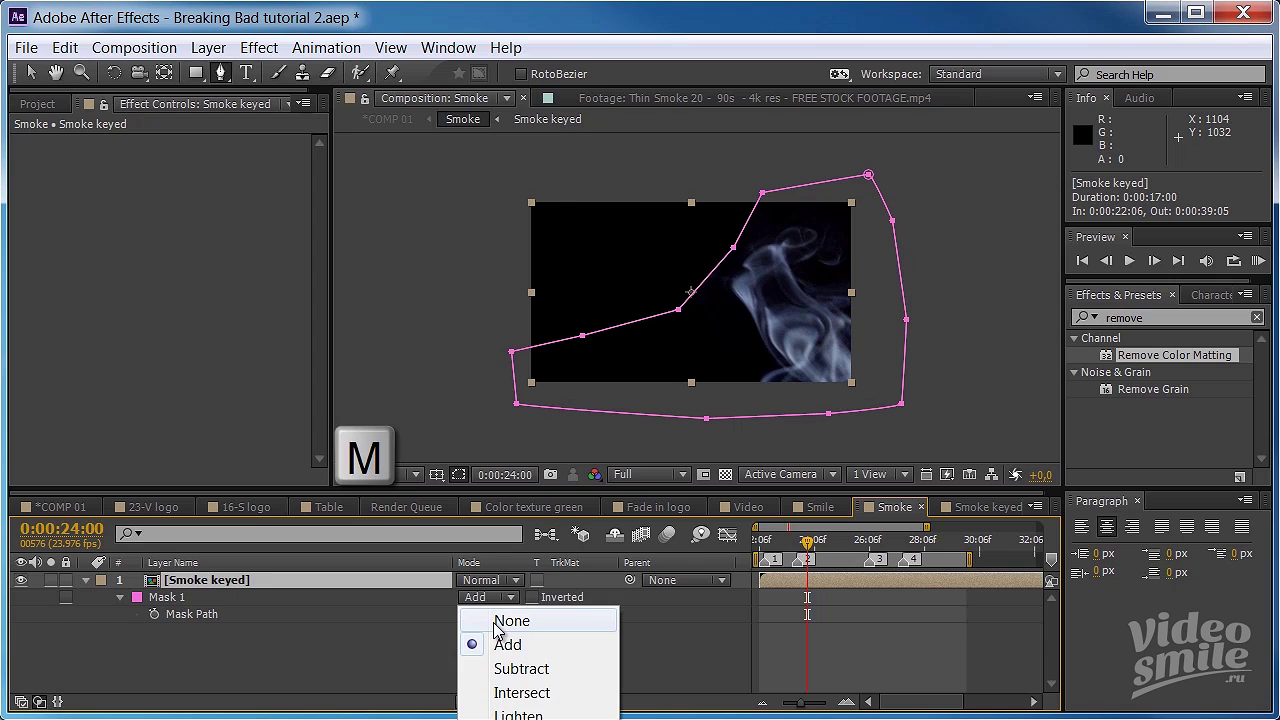
pyautogui.click(492, 617)
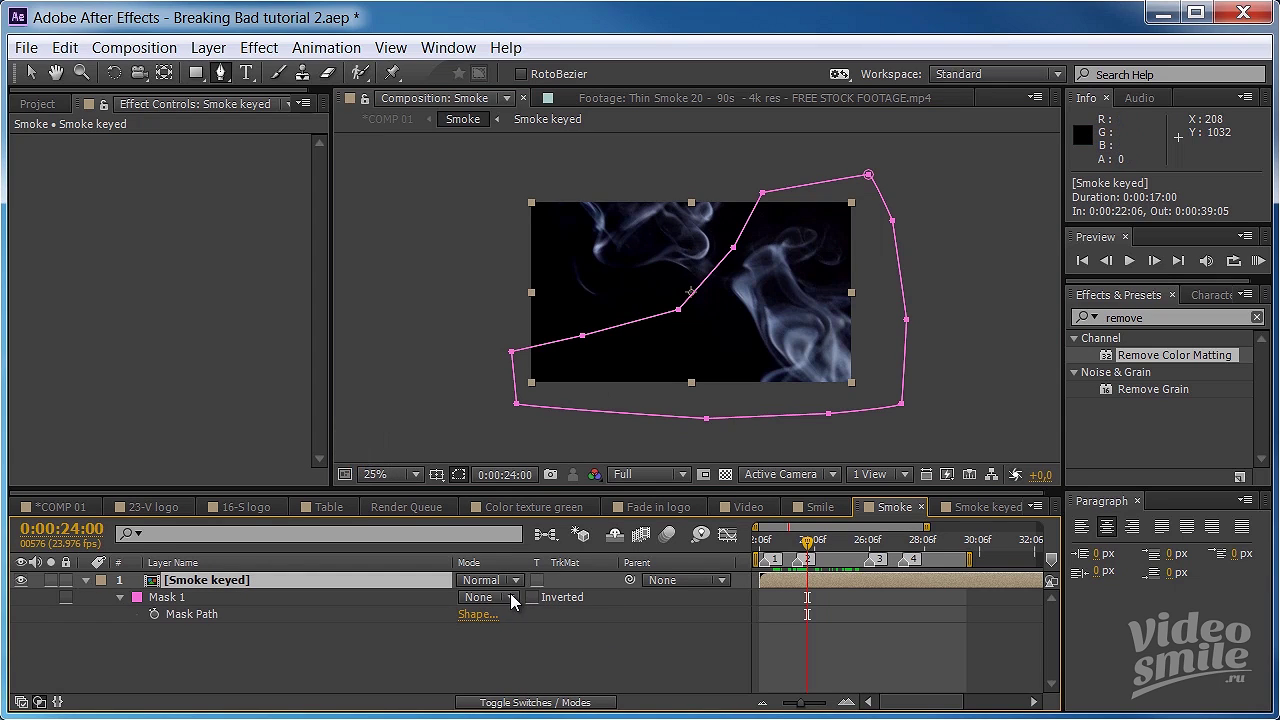
pyautogui.click(155, 614)
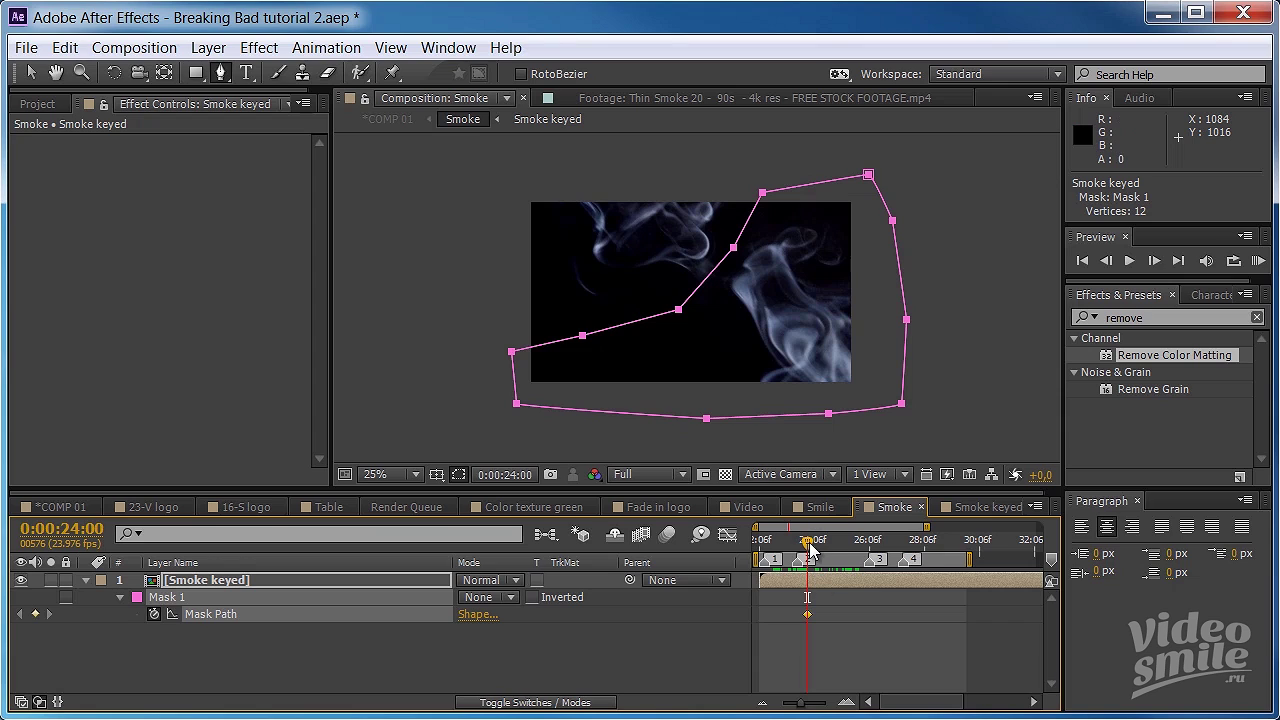
# - At 0:00:23:06, pull the mask points down and around to follow the smoke
pyautogui.moveTo(807, 547); pyautogui.dragTo(788, 545)
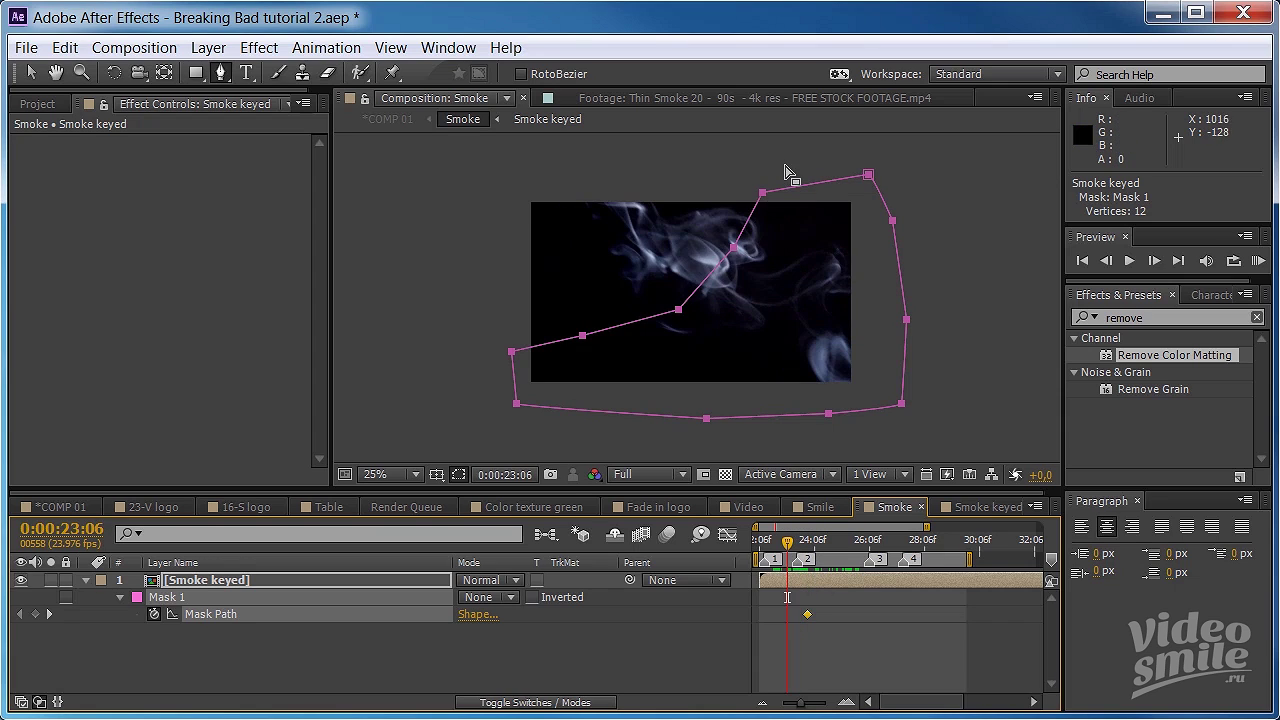
pyautogui.click(764, 194)
pyautogui.moveTo(763, 193); pyautogui.dragTo(815, 235)
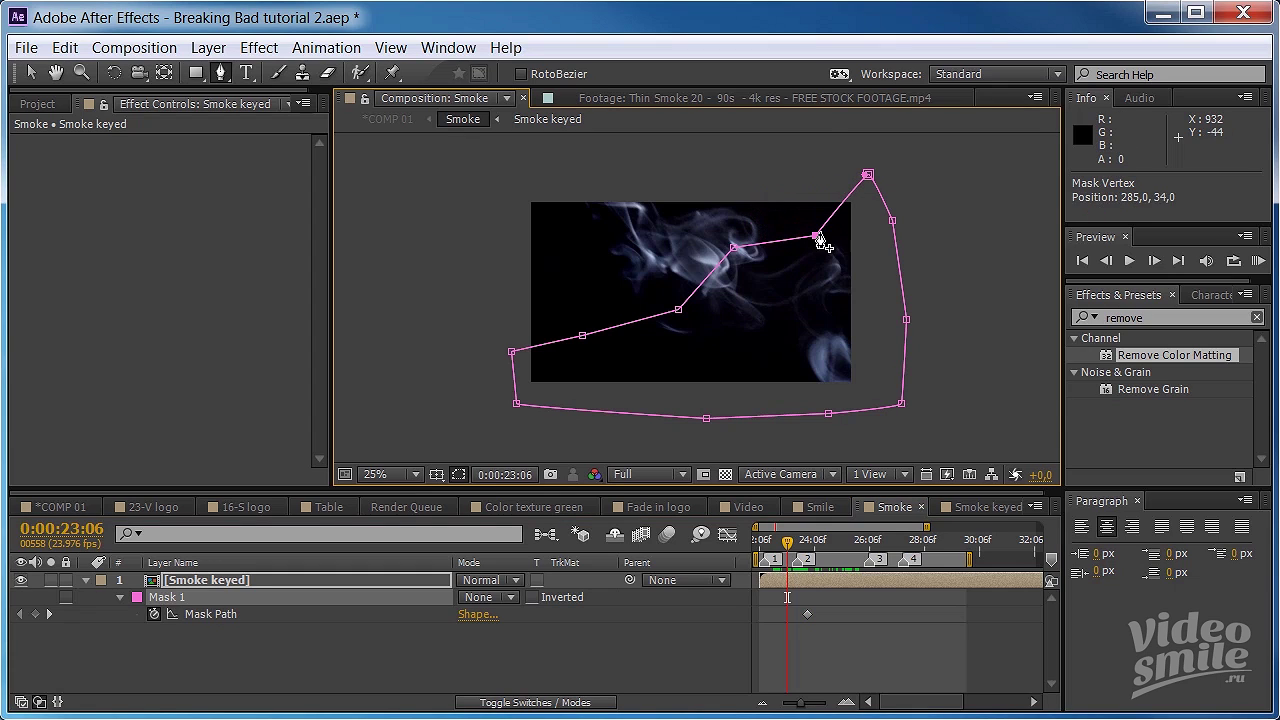
pyautogui.hotkey('ctrl', 'z')
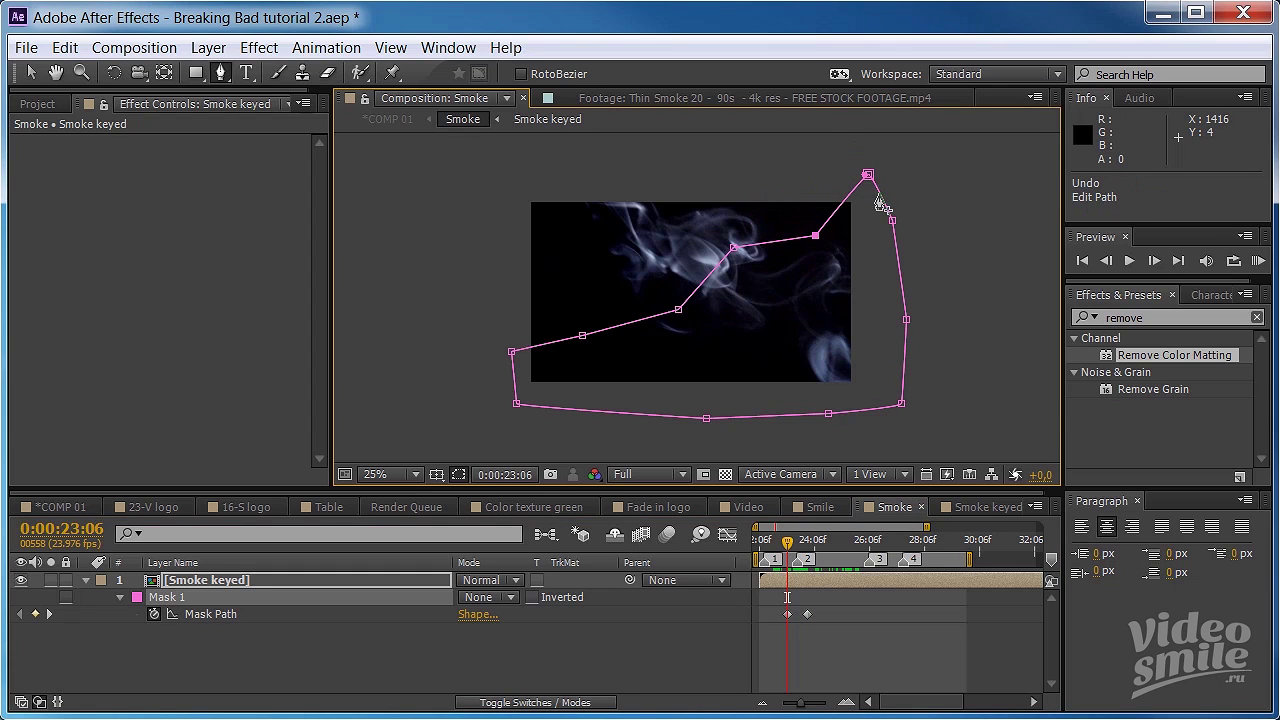
pyautogui.moveTo(868, 176); pyautogui.dragTo(896, 263)
pyautogui.moveTo(733, 247); pyautogui.dragTo(777, 311)
pyautogui.moveTo(815, 235); pyautogui.dragTo(861, 309)
pyautogui.moveTo(777, 311); pyautogui.dragTo(784, 323)
pyautogui.moveTo(678, 310); pyautogui.dragTo(706, 383)
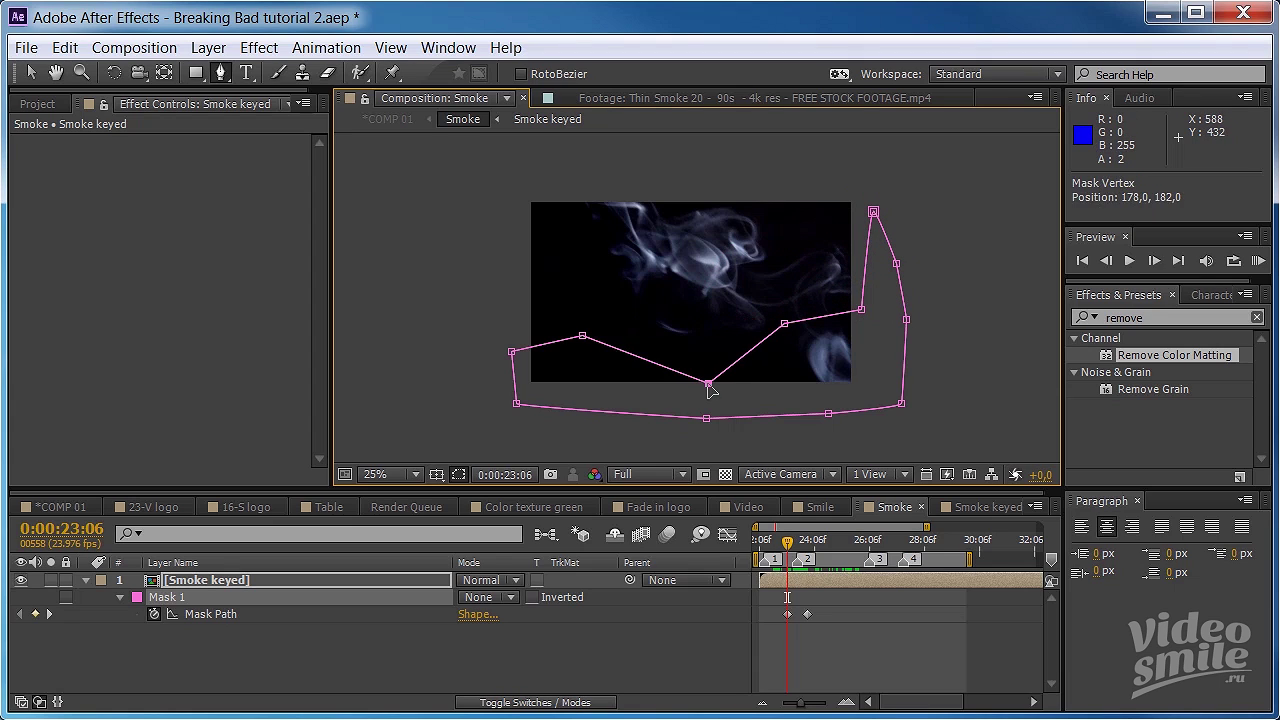
pyautogui.moveTo(582, 335); pyautogui.dragTo(582, 389)
pyautogui.moveTo(511, 352); pyautogui.dragTo(513, 395)
pyautogui.moveTo(784, 323); pyautogui.dragTo(806, 323)
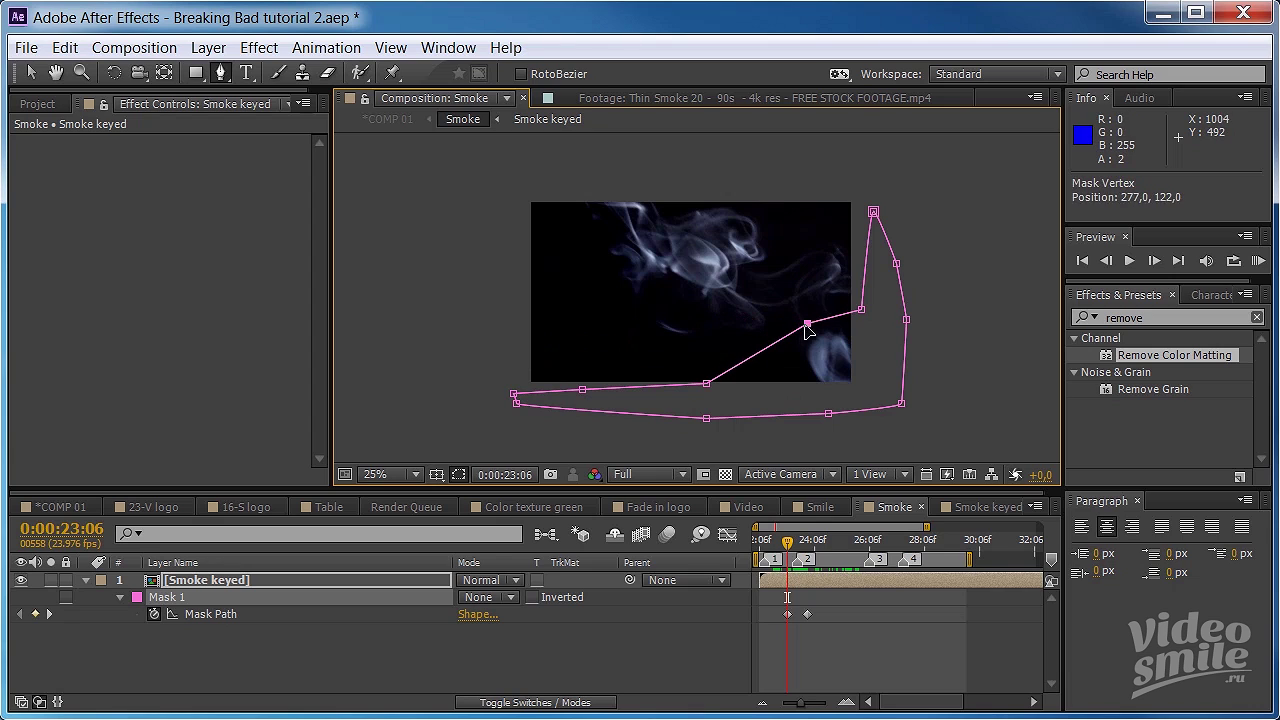
# - Reshape the mask at 0:00:22:16 and at 0:00:24:16 to track the smoke
pyautogui.moveTo(789, 549); pyautogui.dragTo(770, 541)
pyautogui.moveTo(806, 323); pyautogui.dragTo(855, 384)
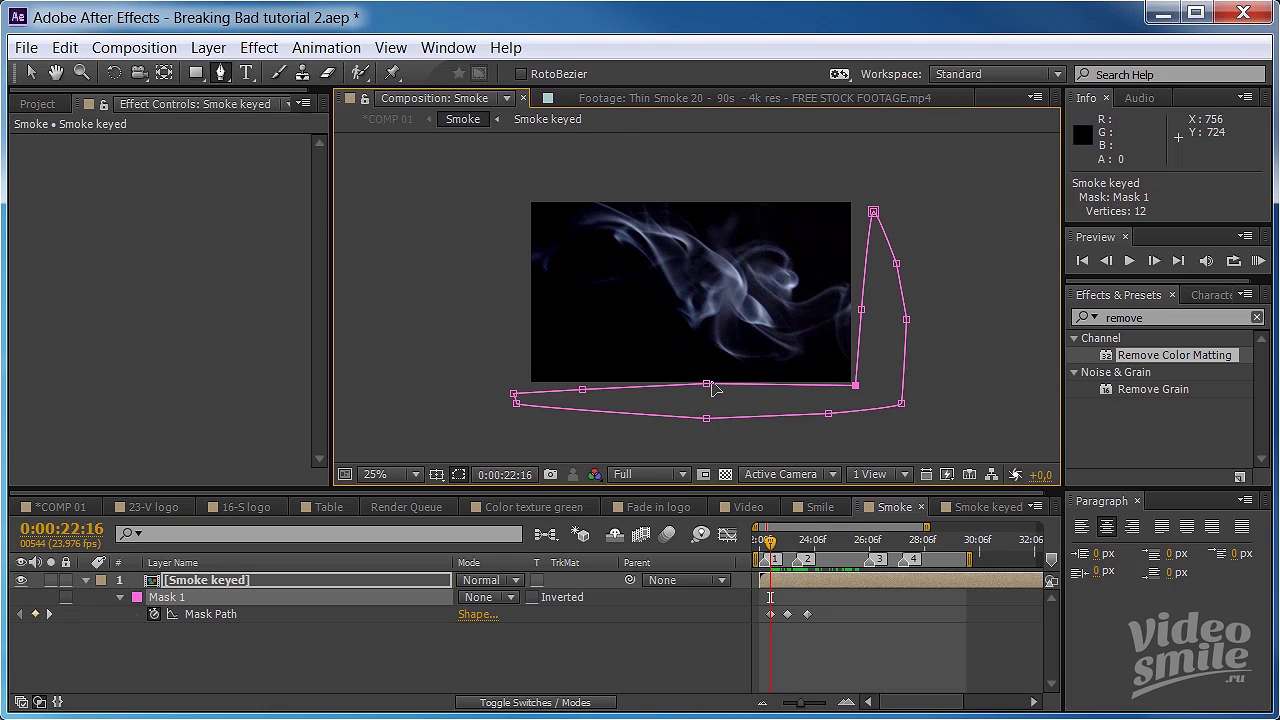
pyautogui.moveTo(706, 383); pyautogui.dragTo(706, 390)
pyautogui.moveTo(770, 541); pyautogui.dragTo(825, 541)
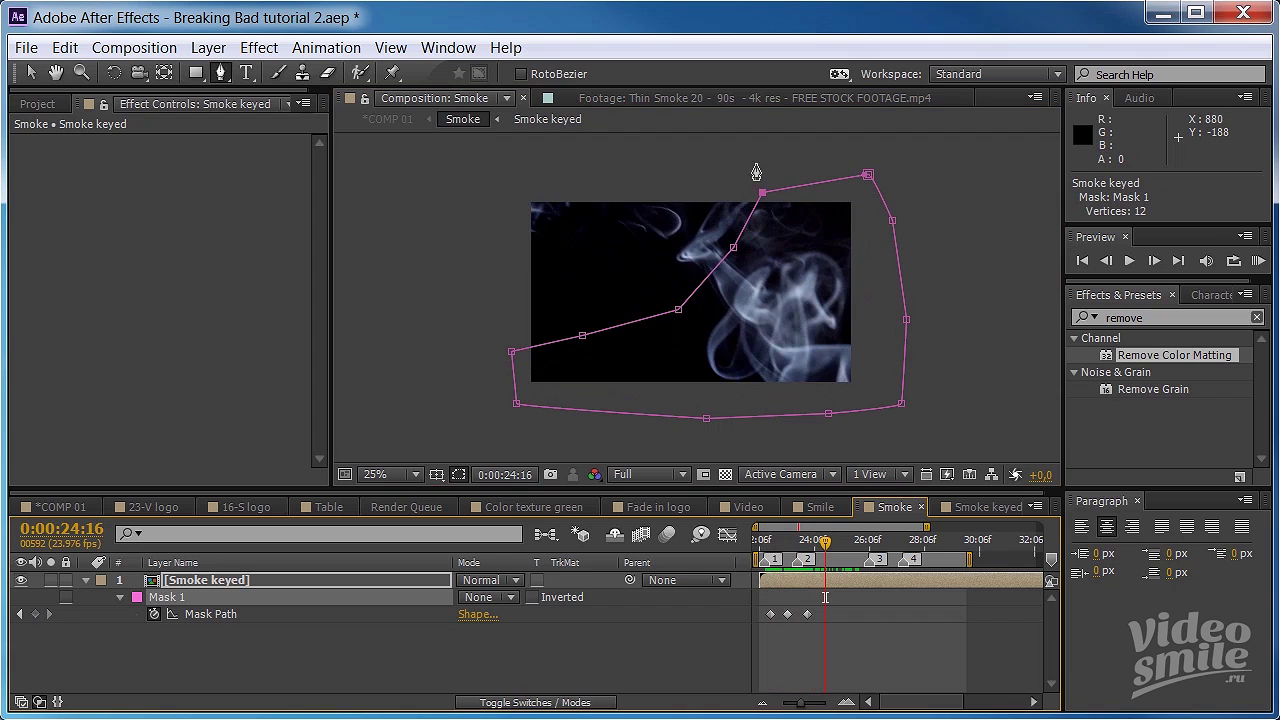
pyautogui.click(700, 228)
pyautogui.moveTo(701, 227); pyautogui.dragTo(691, 227)
pyautogui.moveTo(762, 192); pyautogui.dragTo(721, 176)
pyautogui.moveTo(678, 309); pyautogui.dragTo(642, 271)
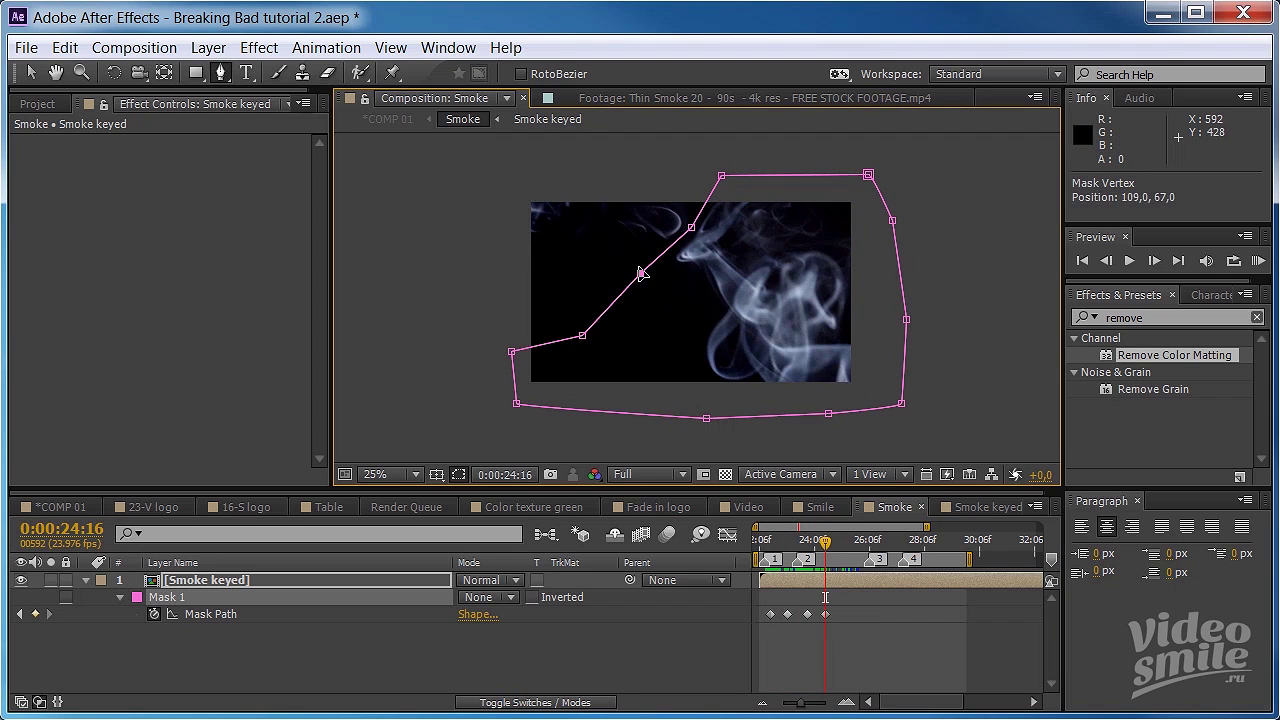
pyautogui.moveTo(582, 337); pyautogui.dragTo(515, 274)
# - Pull the upper-left mask points up and left at 0:00:25:12 and 0:00:26:02
pyautogui.moveTo(825, 541); pyautogui.dragTo(848, 541)
pyautogui.moveTo(690, 228); pyautogui.dragTo(635, 192)
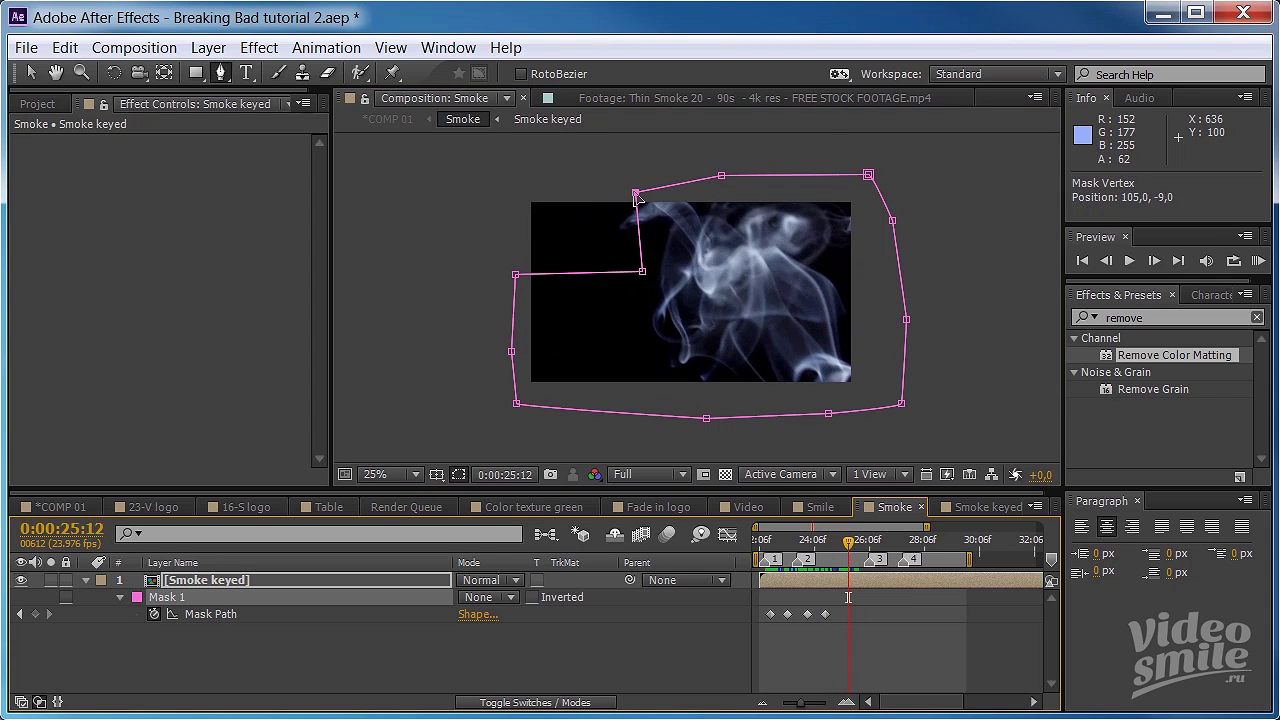
pyautogui.moveTo(642, 271); pyautogui.dragTo(592, 230)
pyautogui.moveTo(851, 541); pyautogui.dragTo(865, 541)
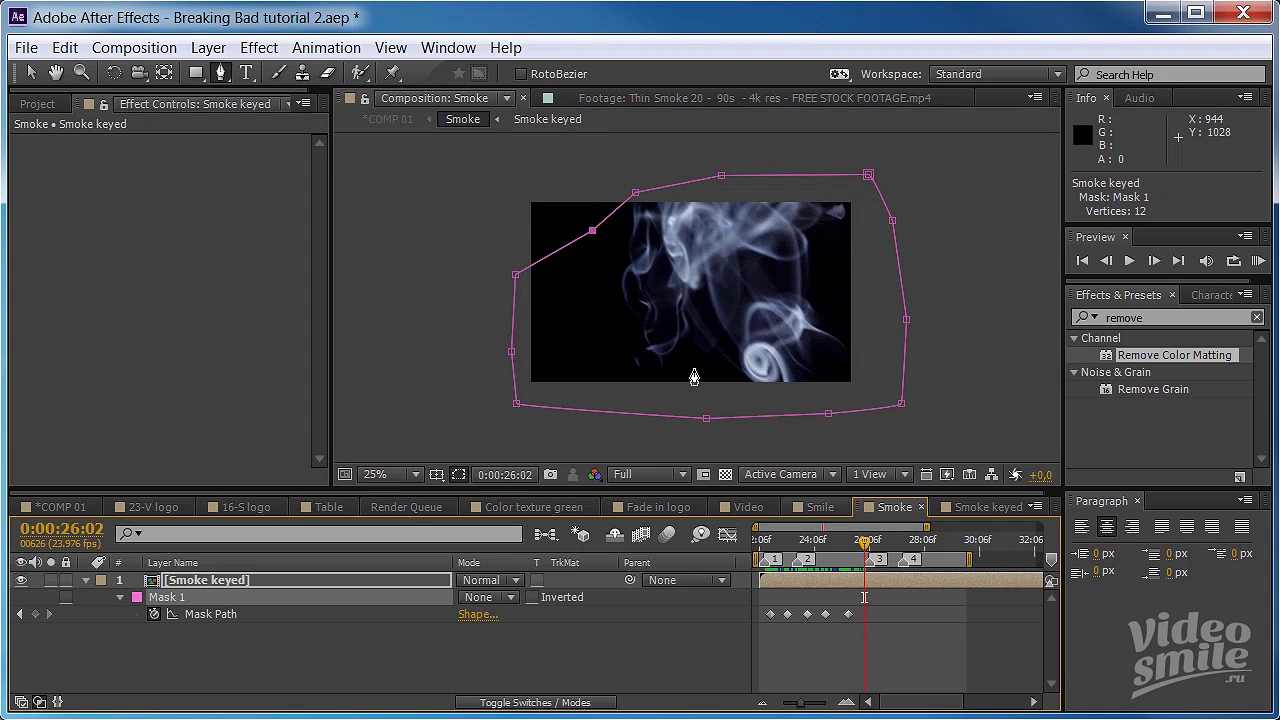
pyautogui.moveTo(592, 230)
pyautogui.mouseDown()
pyautogui.moveTo(551, 174)
pyautogui.moveTo(520, 171)
pyautogui.mouseUp()
pyautogui.moveTo(873, 560)
pyautogui.mouseDown()
pyautogui.moveTo(806, 557)
pyautogui.moveTo(973, 553)
pyautogui.mouseUp()
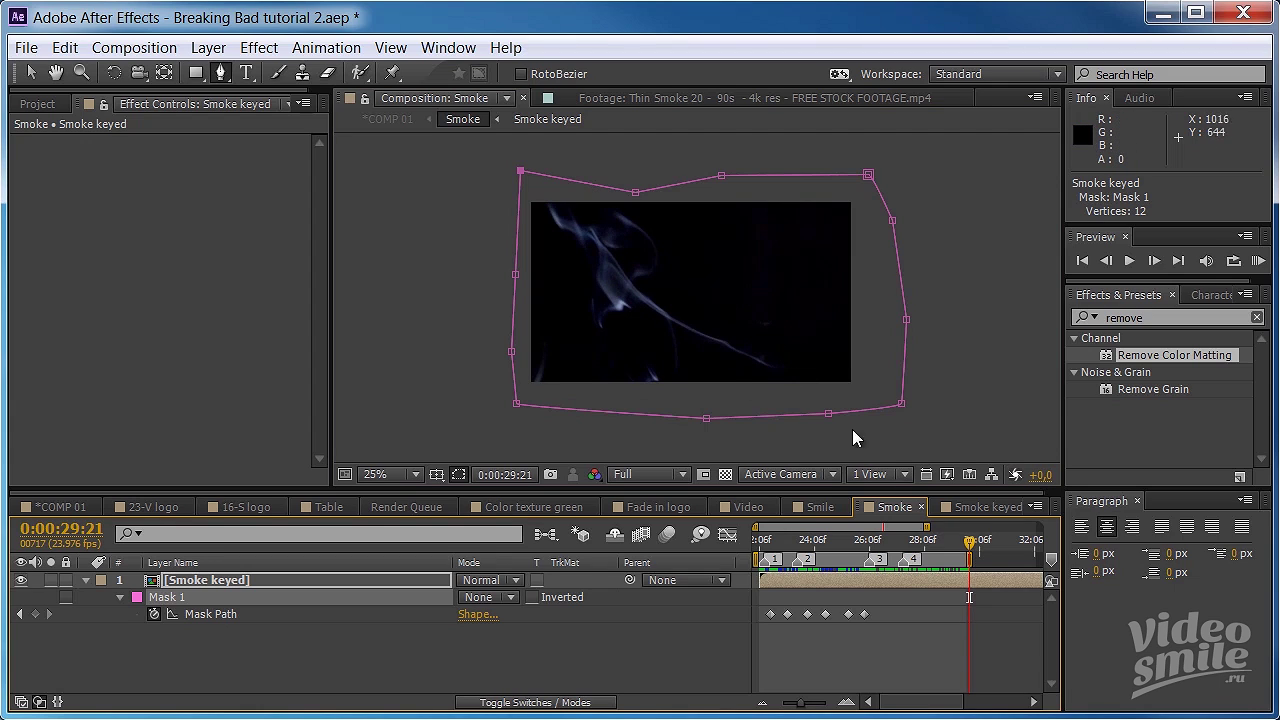
# - Try raising the mask's bottom points at 0:00:29:10, then undo those edits
pyautogui.moveTo(970, 543)
pyautogui.mouseDown()
pyautogui.moveTo(1015, 543)
pyautogui.moveTo(1001, 543)
pyautogui.mouseUp()
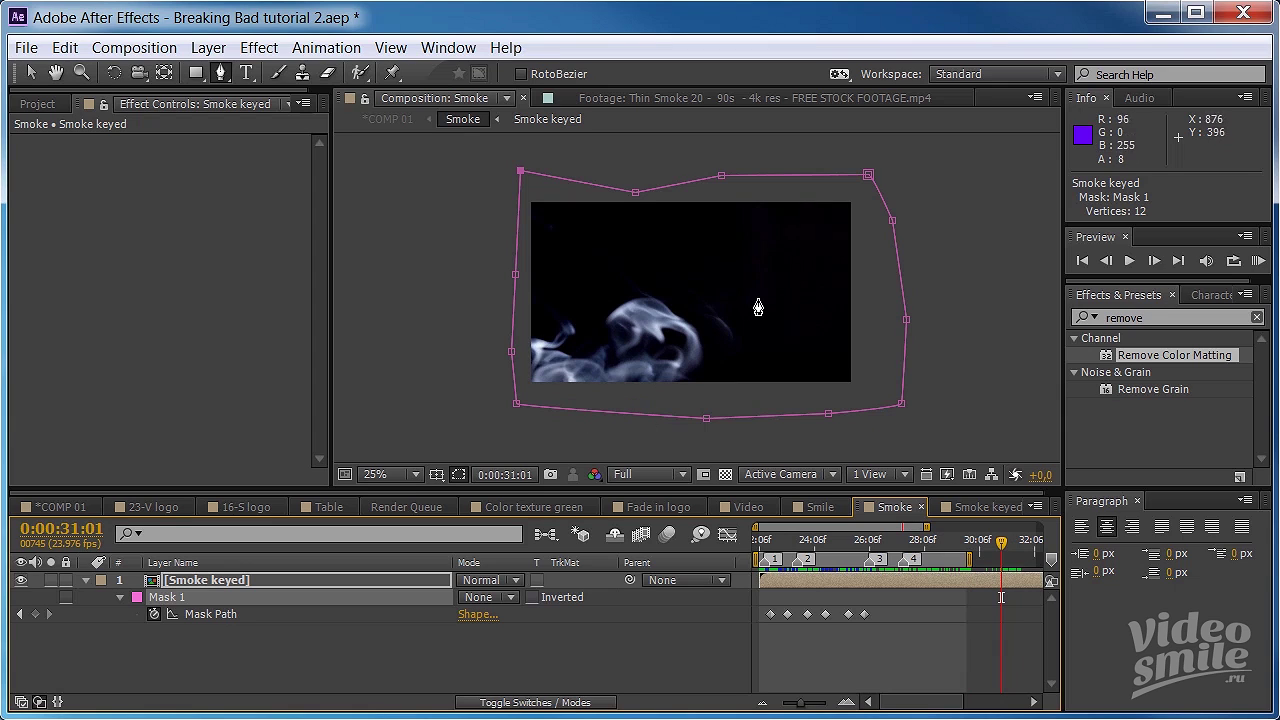
pyautogui.moveTo(999, 551)
pyautogui.mouseDown()
pyautogui.moveTo(960, 550)
pyautogui.moveTo(973, 545)
pyautogui.mouseUp()
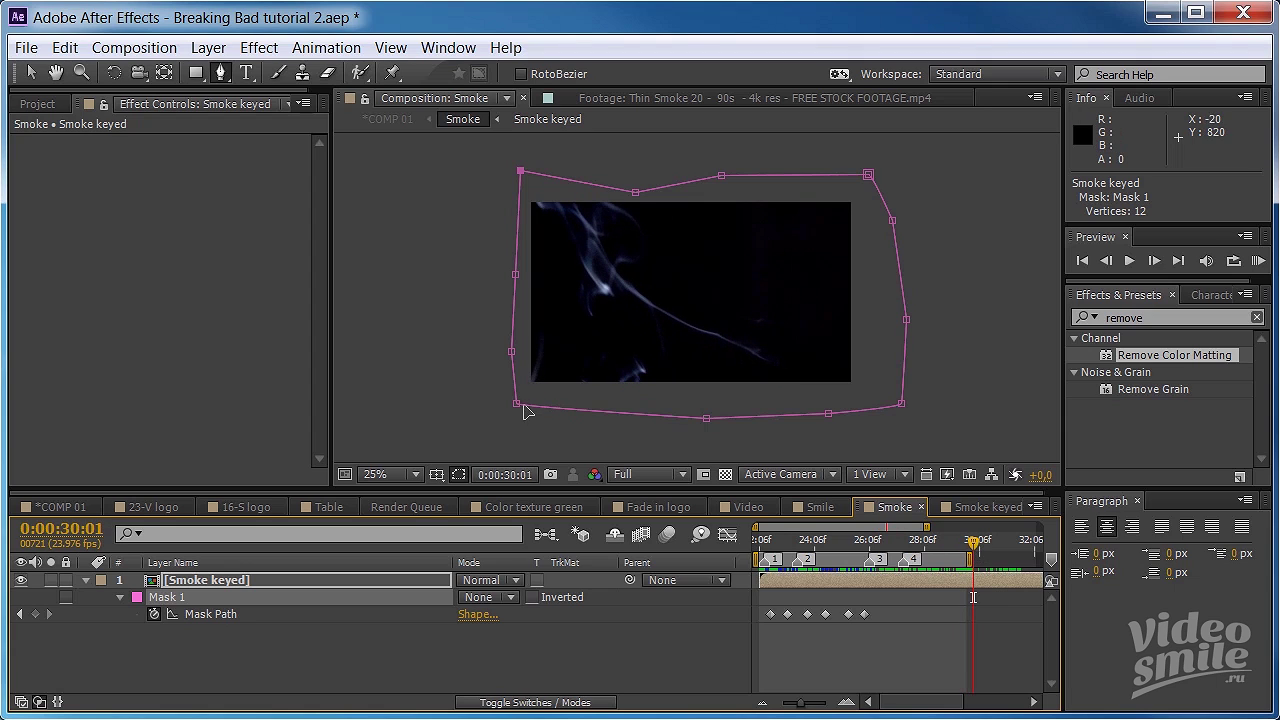
pyautogui.moveTo(516, 403); pyautogui.dragTo(521, 362)
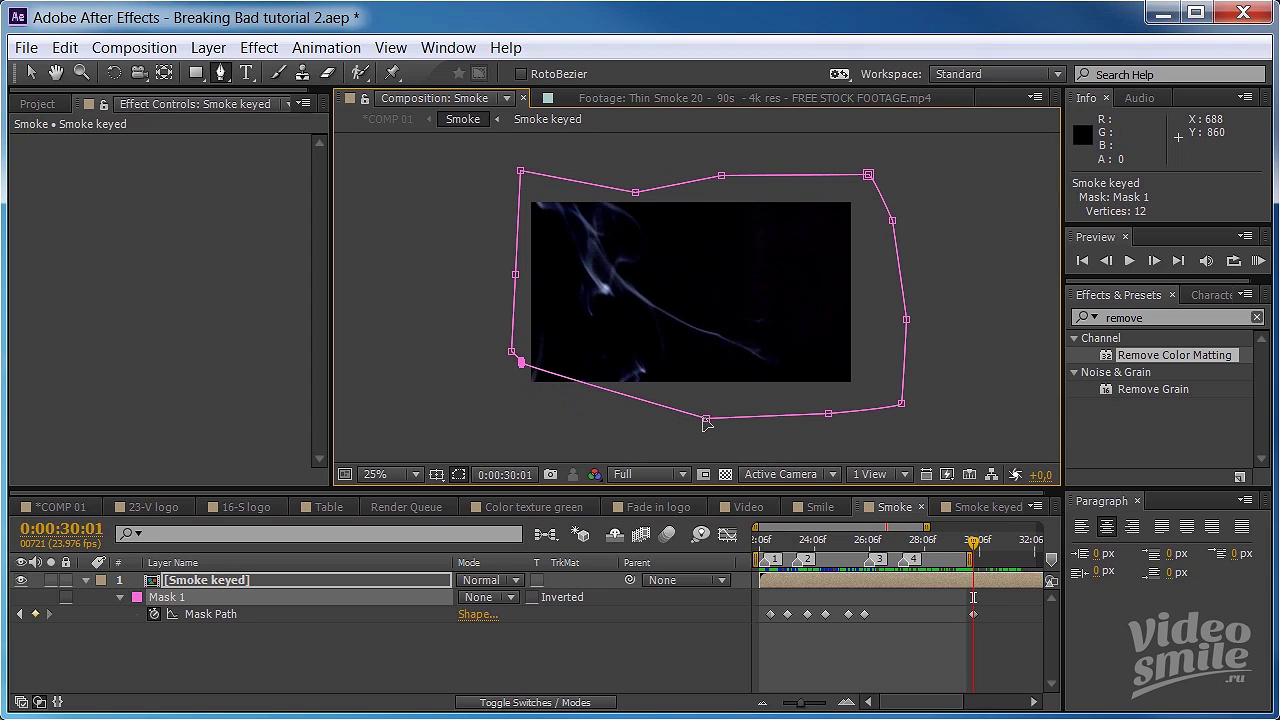
pyautogui.moveTo(706, 420); pyautogui.dragTo(699, 354)
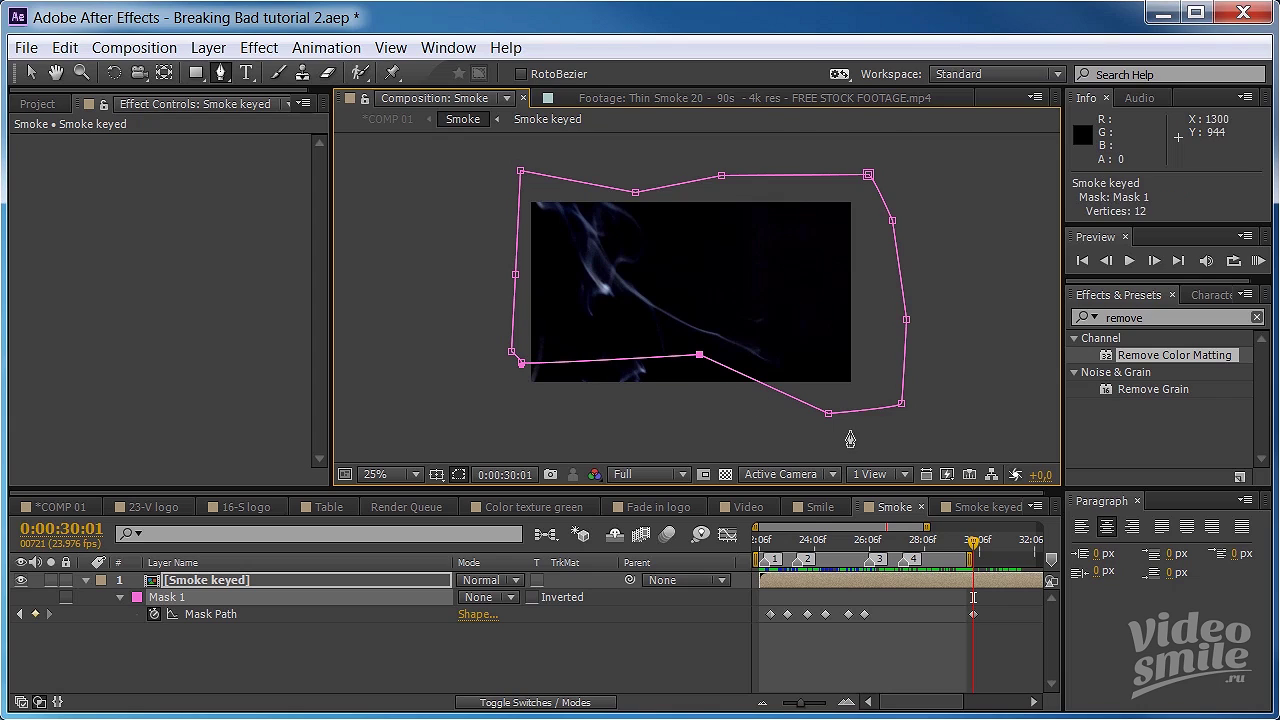
pyautogui.moveTo(828, 414); pyautogui.dragTo(833, 363)
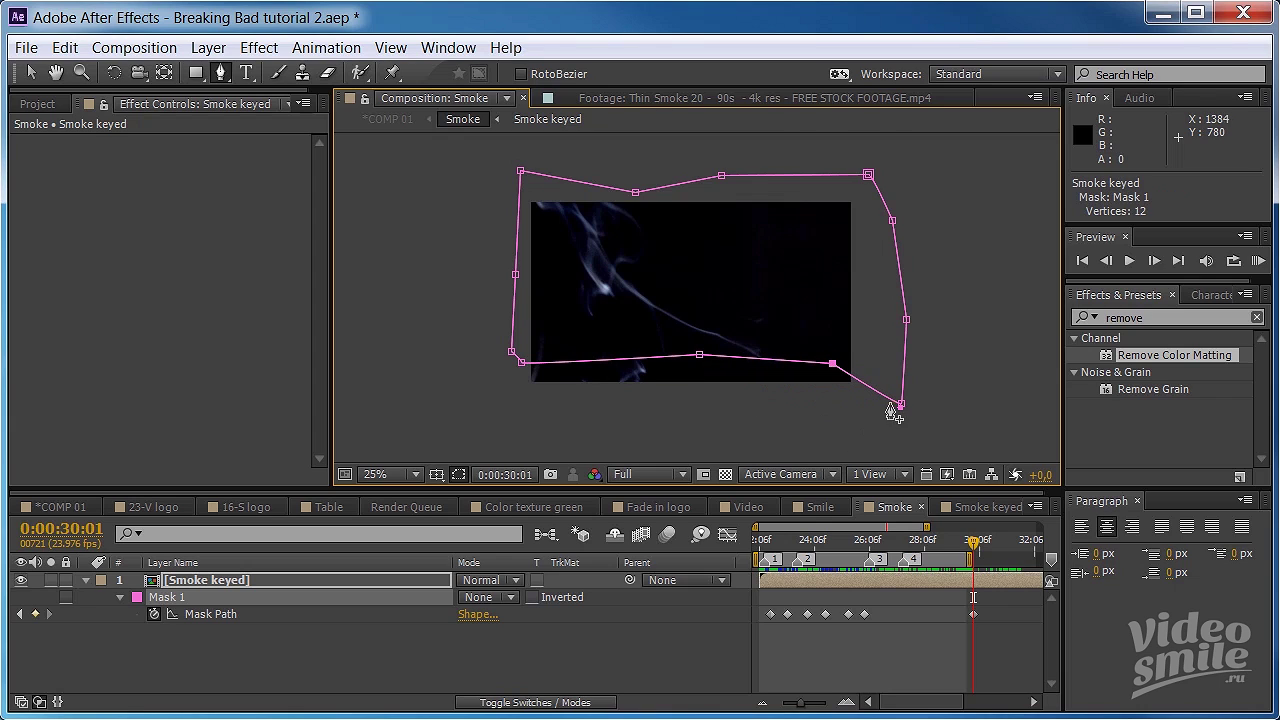
pyautogui.hotkey('ctrl', 'z')
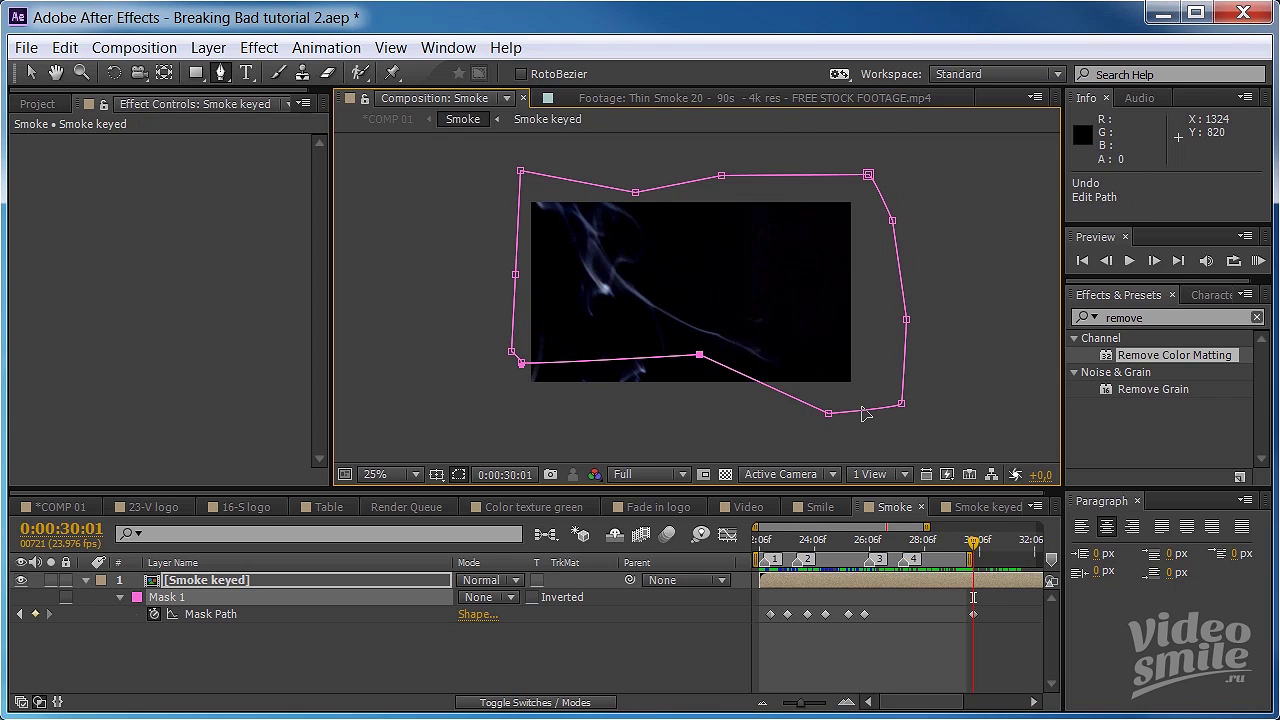
pyautogui.hotkey('ctrl', 'z')
pyautogui.hotkey('ctrl', 'z')
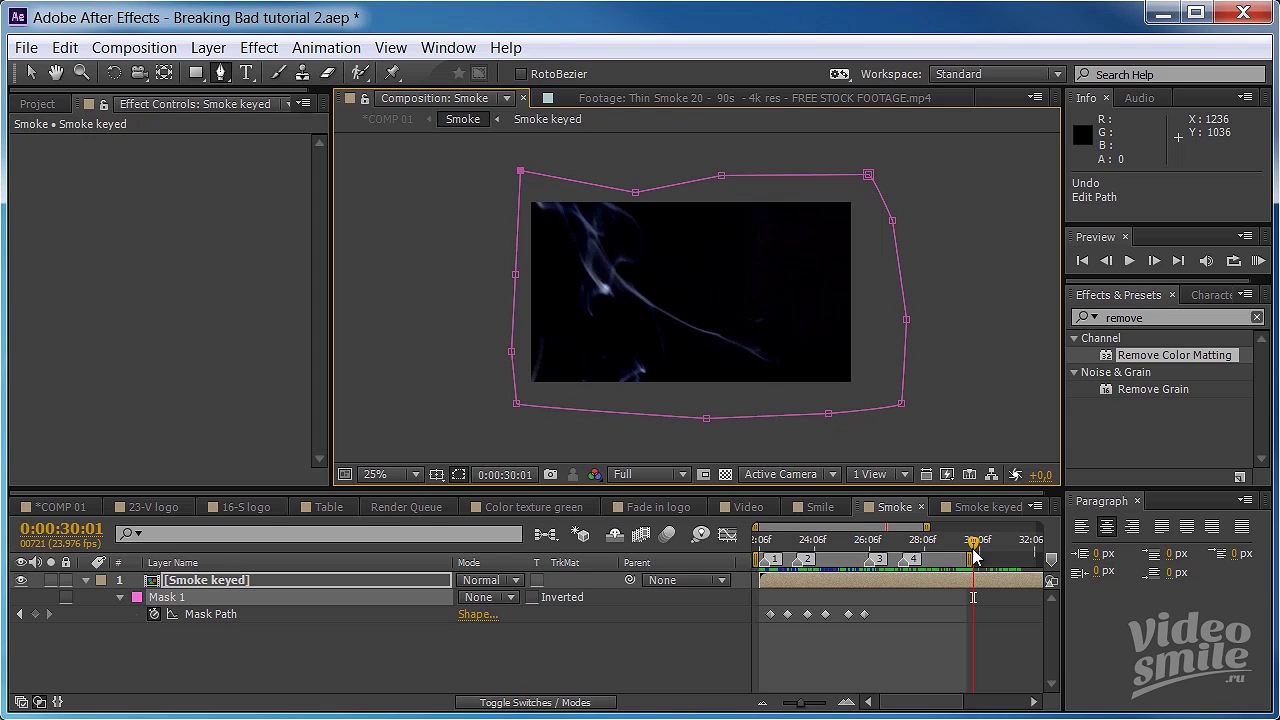
# - Add a Mask Path keyframe at 0:00:29:19 and raise the mask's lower edge at 0:00:30:09
pyautogui.moveTo(975, 556); pyautogui.dragTo(969, 551)
pyautogui.click(968, 550)
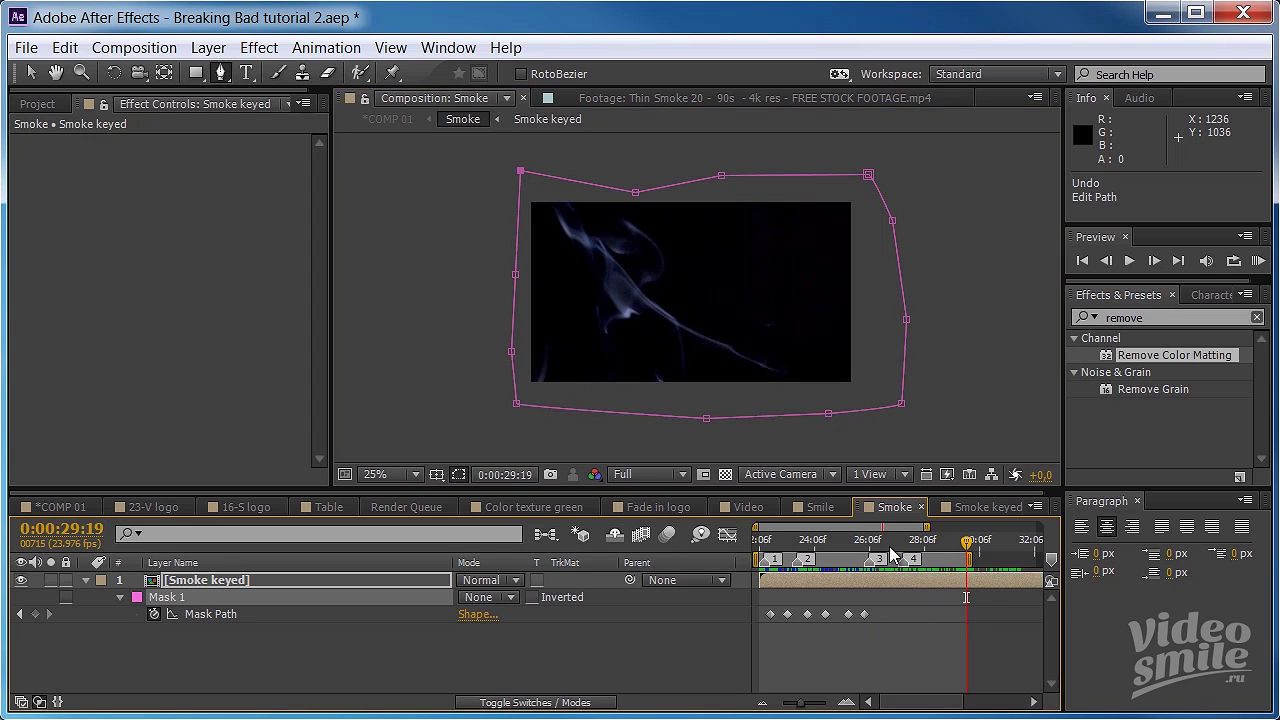
pyautogui.click(36, 614)
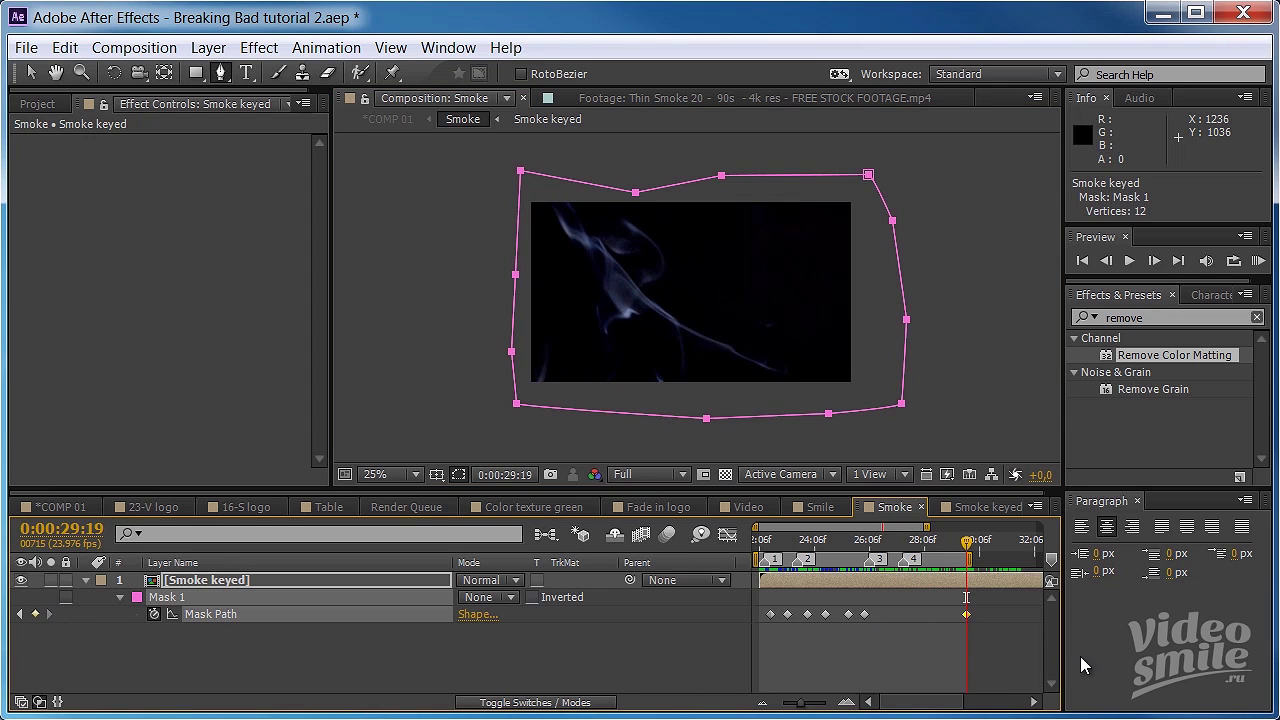
pyautogui.moveTo(968, 548); pyautogui.dragTo(987, 543)
pyautogui.moveTo(945, 390); pyautogui.dragTo(490, 424)
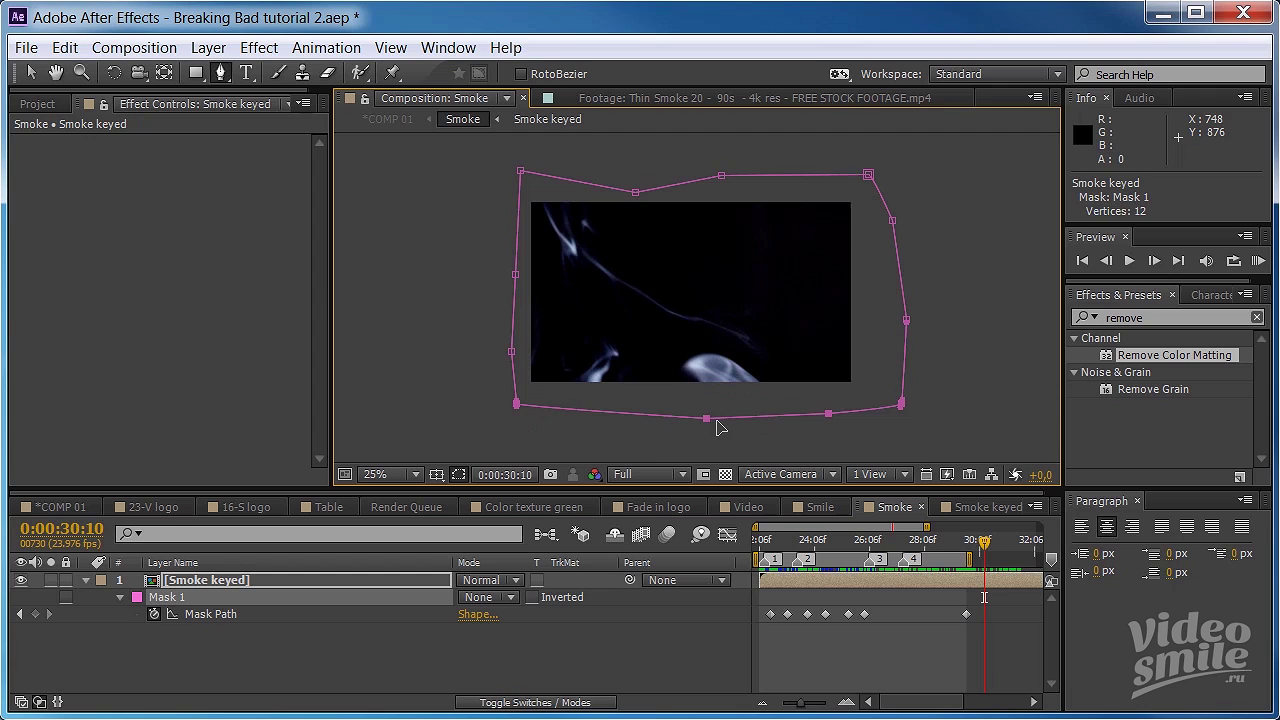
pyautogui.moveTo(706, 418); pyautogui.dragTo(709, 347)
# - At 0:00:30:20, raise the lower-left, bottom and lower-right mask points further
pyautogui.moveTo(987, 543); pyautogui.dragTo(995, 543)
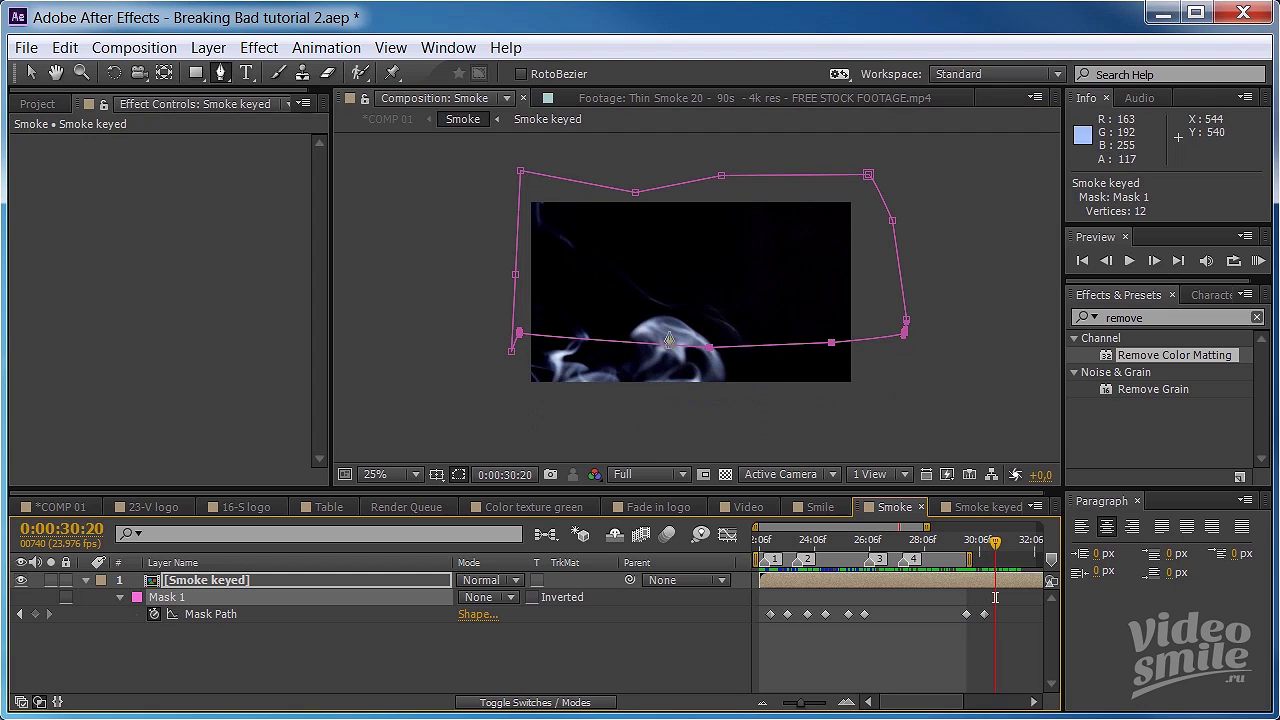
pyautogui.keyDown('shift'); pyautogui.click(511, 350); pyautogui.keyUp('shift')
pyautogui.moveTo(519, 333)
pyautogui.mouseDown()
pyautogui.moveTo(525, 308)
pyautogui.moveTo(500, 246)
pyautogui.moveTo(504, 286)
pyautogui.moveTo(529, 290)
pyautogui.mouseUp()
pyautogui.moveTo(709, 347); pyautogui.dragTo(704, 278)
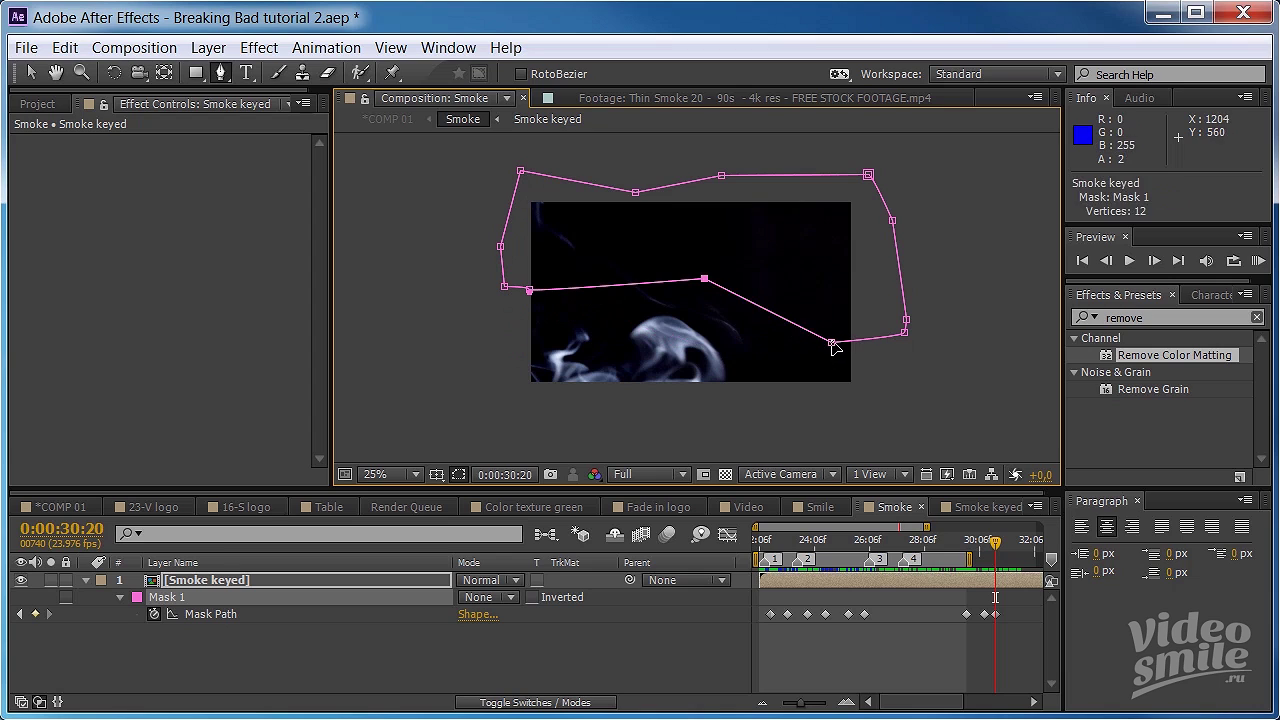
pyautogui.moveTo(831, 342); pyautogui.dragTo(826, 249)
pyautogui.moveTo(904, 331); pyautogui.dragTo(866, 212)
# - At 0:00:31:12, pull the lower mask points up close to the top
pyautogui.moveTo(997, 545); pyautogui.dragTo(1013, 542)
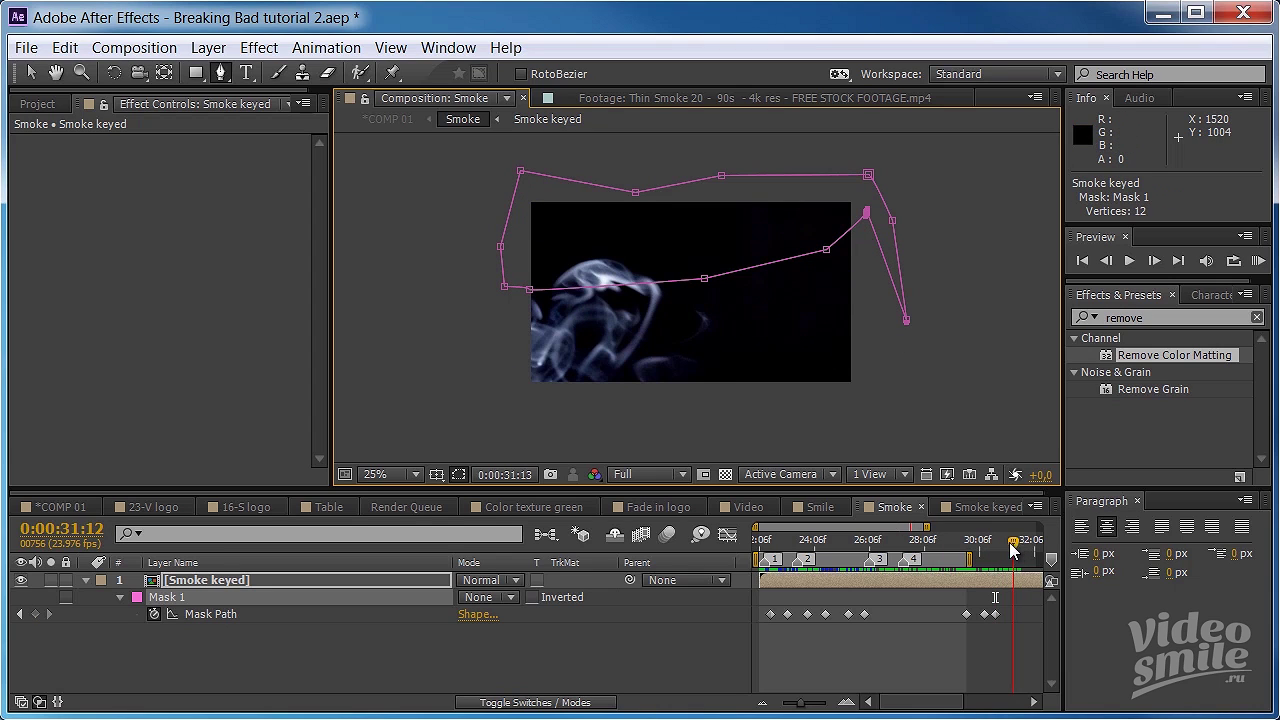
pyautogui.moveTo(704, 278); pyautogui.dragTo(688, 209)
pyautogui.moveTo(529, 290); pyautogui.dragTo(526, 249)
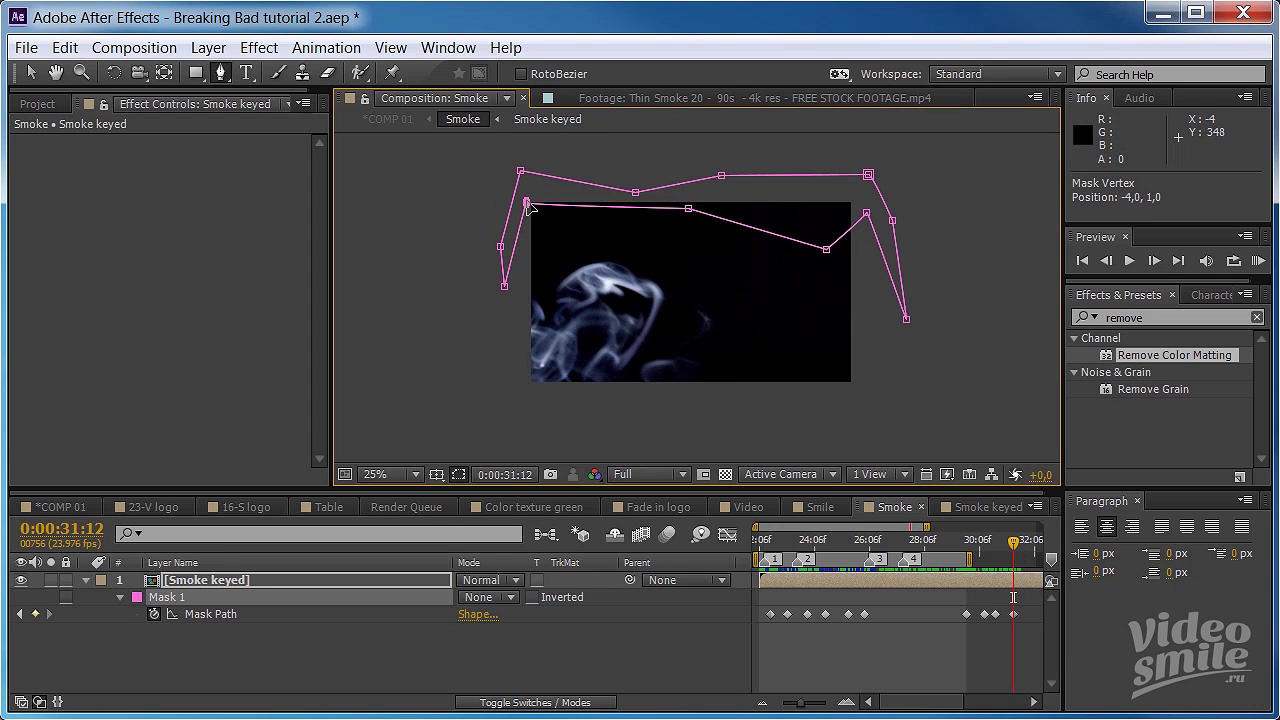
pyautogui.moveTo(688, 209); pyautogui.dragTo(682, 185)
pyautogui.moveTo(826, 249); pyautogui.dragTo(823, 190)
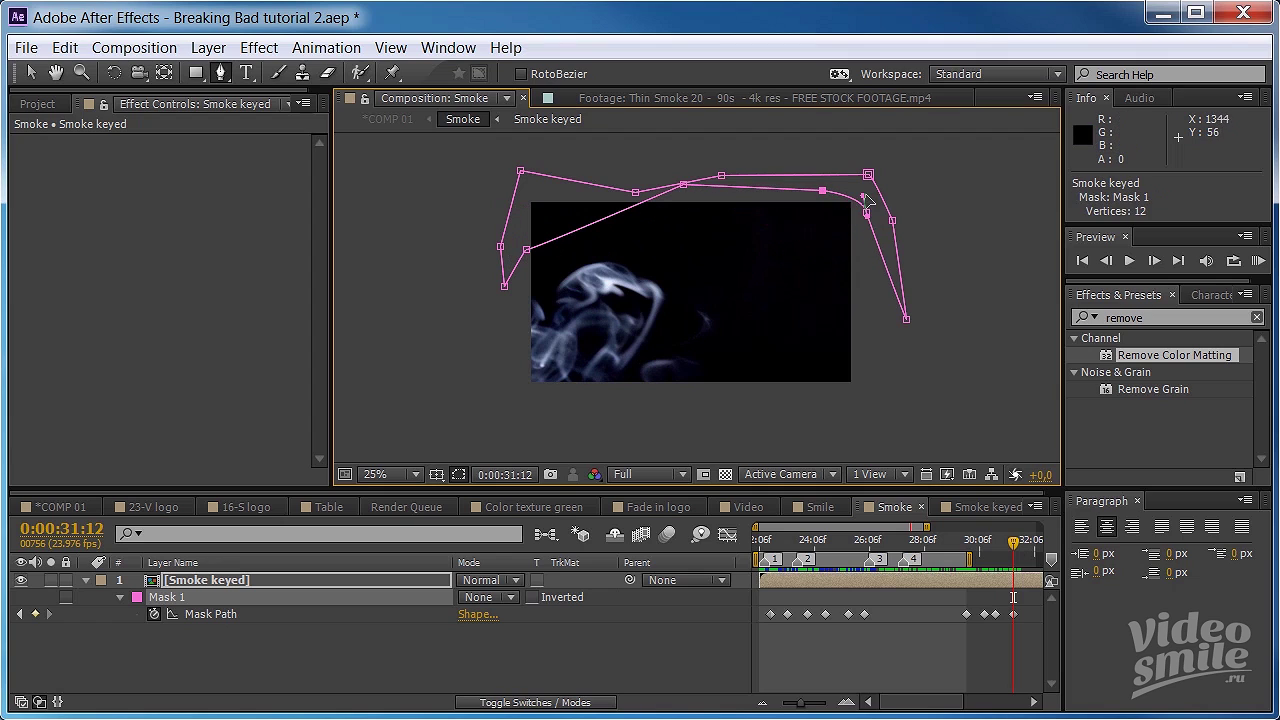
pyautogui.click(866, 213)
# - Refine the bottom and left mask points at earlier frames so the mask closes smoothly
pyautogui.moveTo(1013, 541); pyautogui.dragTo(967, 535)
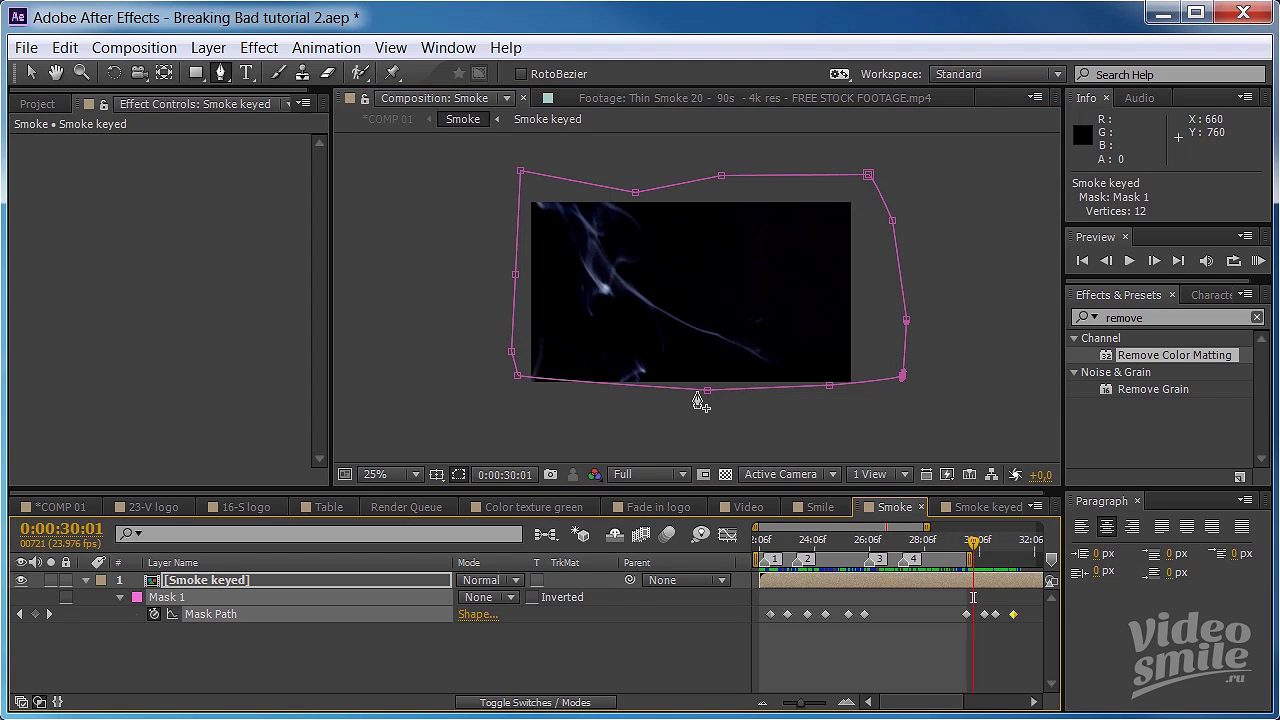
pyautogui.moveTo(707, 391); pyautogui.dragTo(710, 361)
pyautogui.moveTo(517, 375); pyautogui.dragTo(510, 337)
pyautogui.moveTo(971, 550); pyautogui.dragTo(1025, 535)
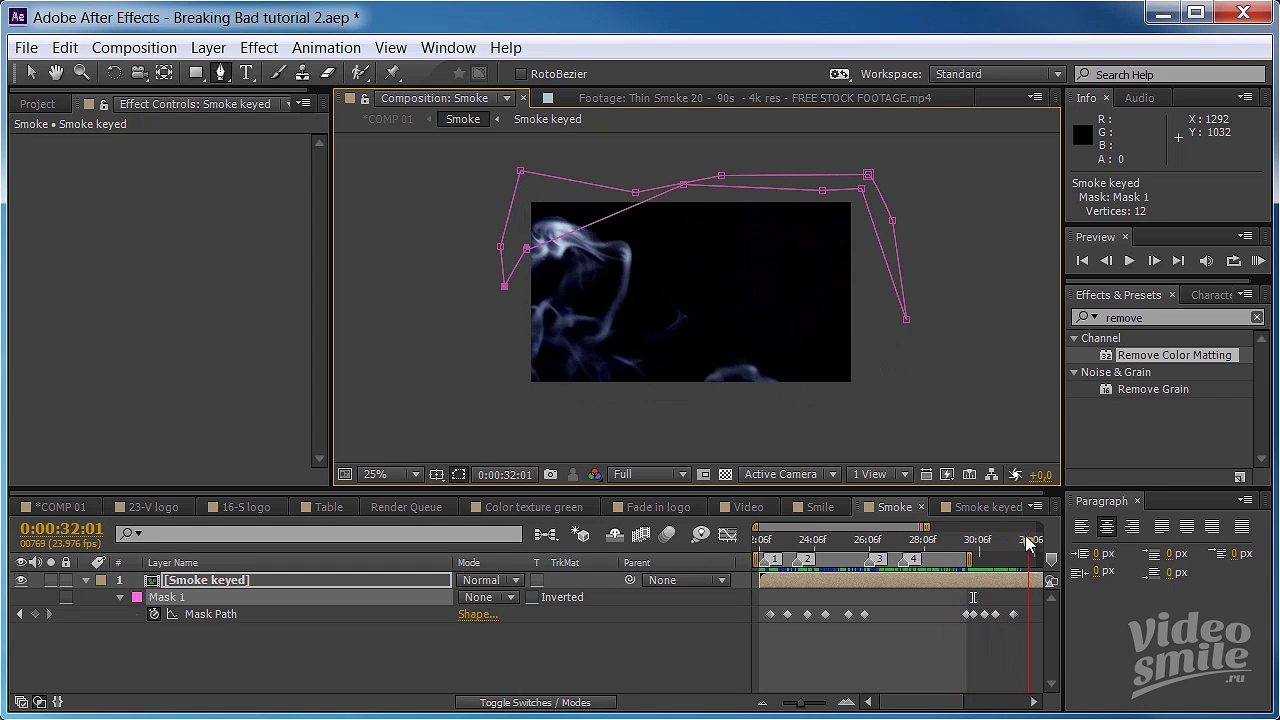
pyautogui.moveTo(532, 248); pyautogui.dragTo(530, 192)
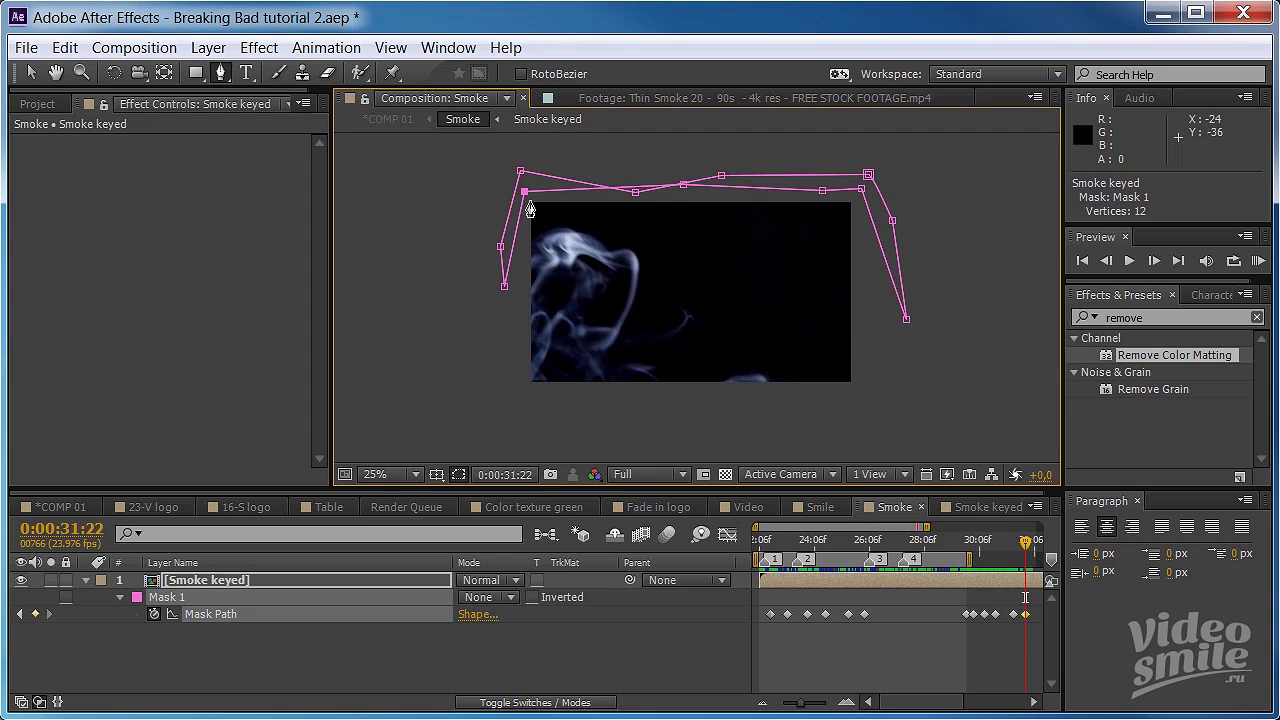
pyautogui.moveTo(1030, 548); pyautogui.dragTo(1041, 540)
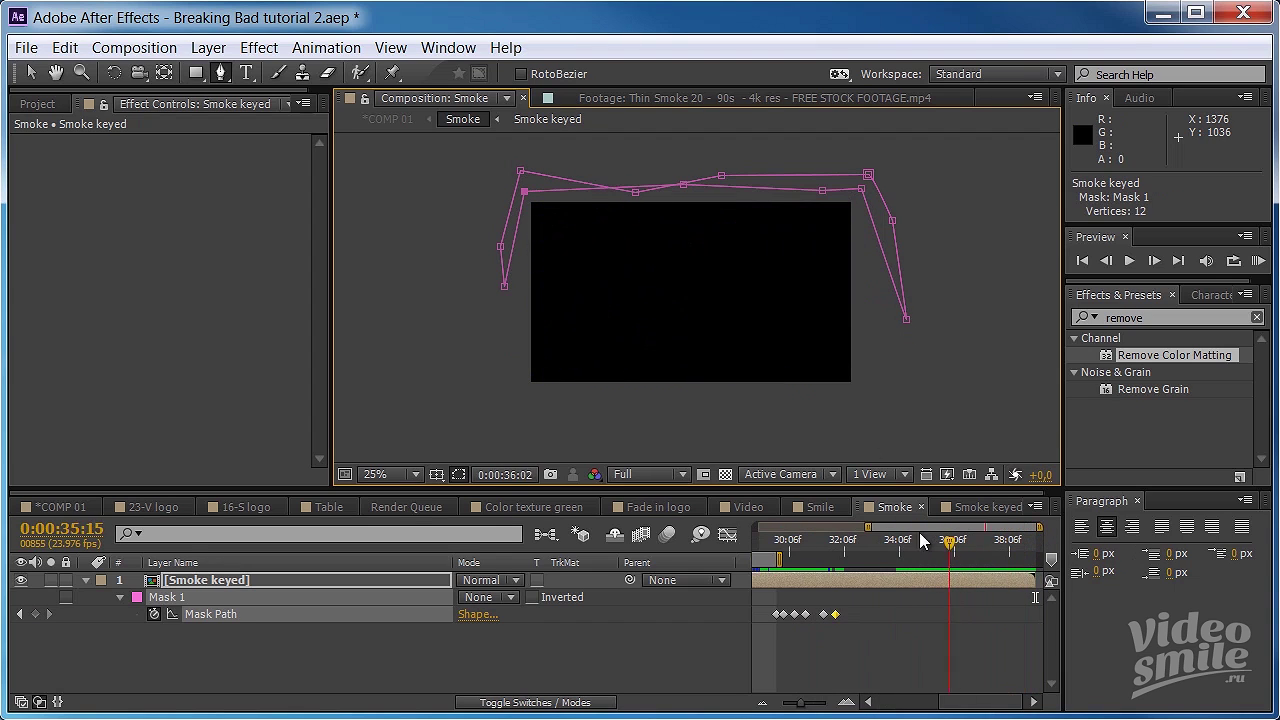
pyautogui.moveTo(922, 541); pyautogui.dragTo(800, 541)
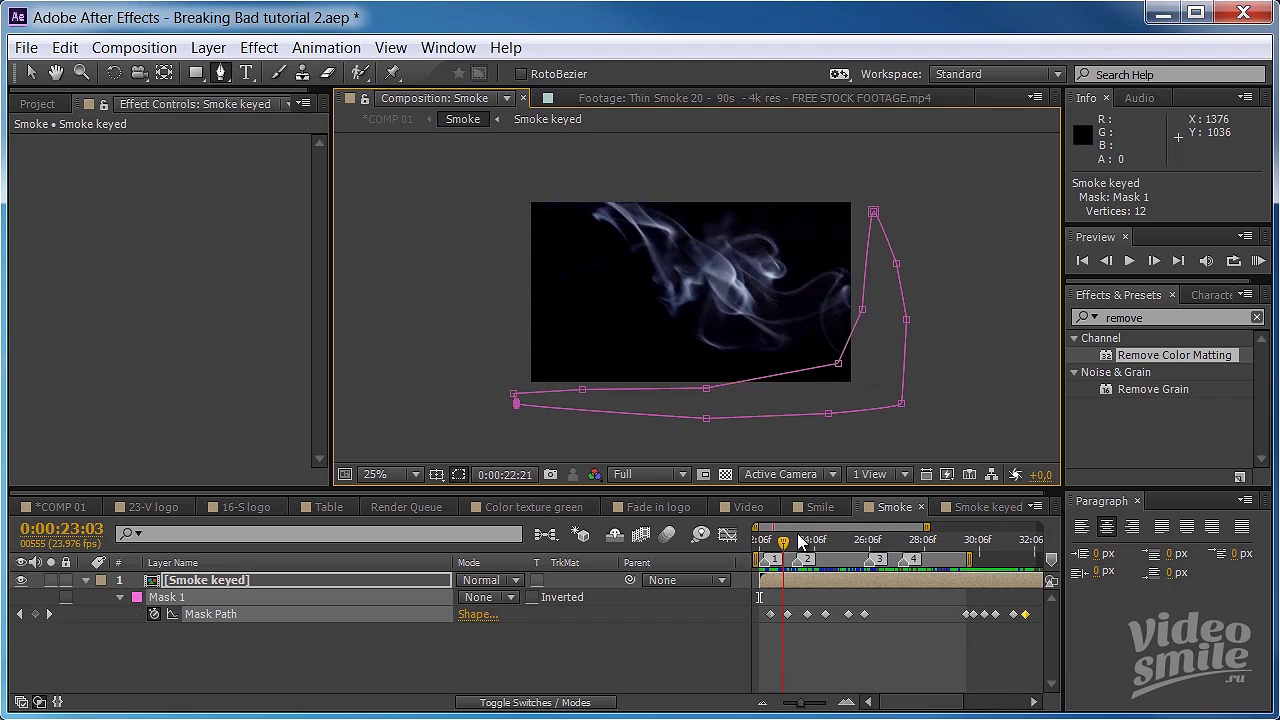
# - Change Mask 1's mode from None to Add at 0:00:28:01 and reselect the Smoke keyed layer
pyautogui.moveTo(800, 541); pyautogui.dragTo(918, 541)
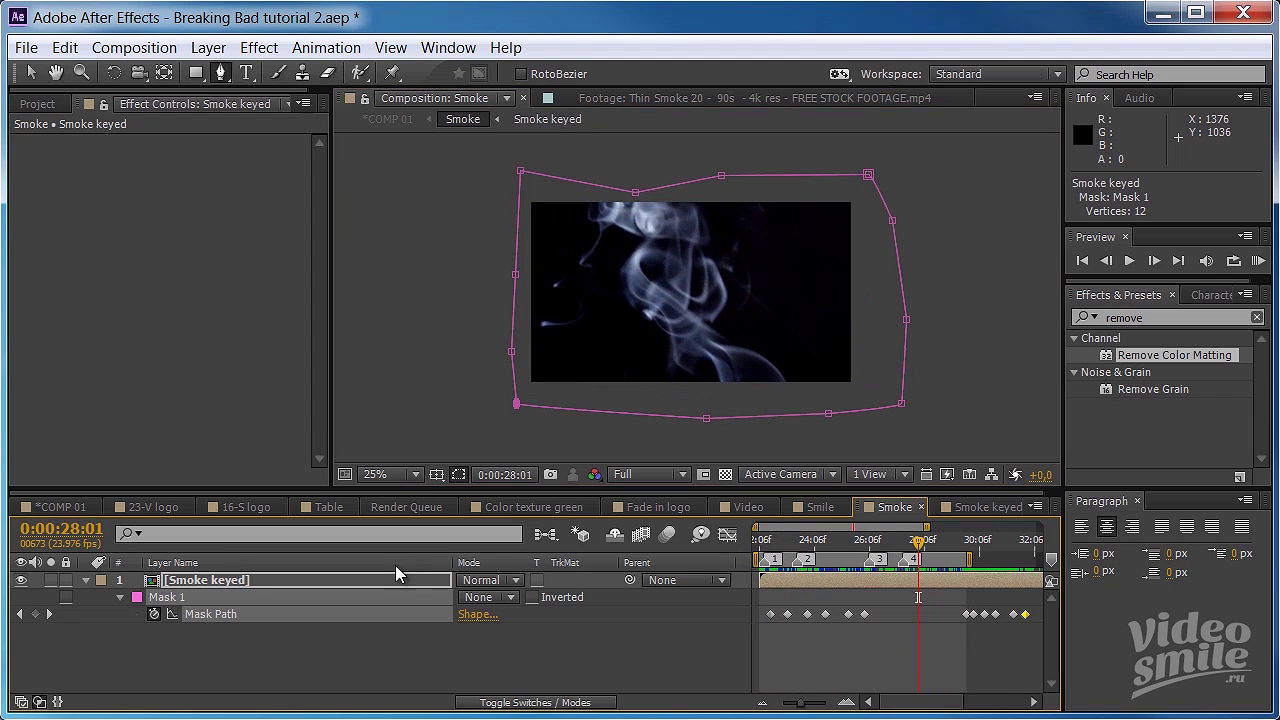
pyautogui.click(510, 597)
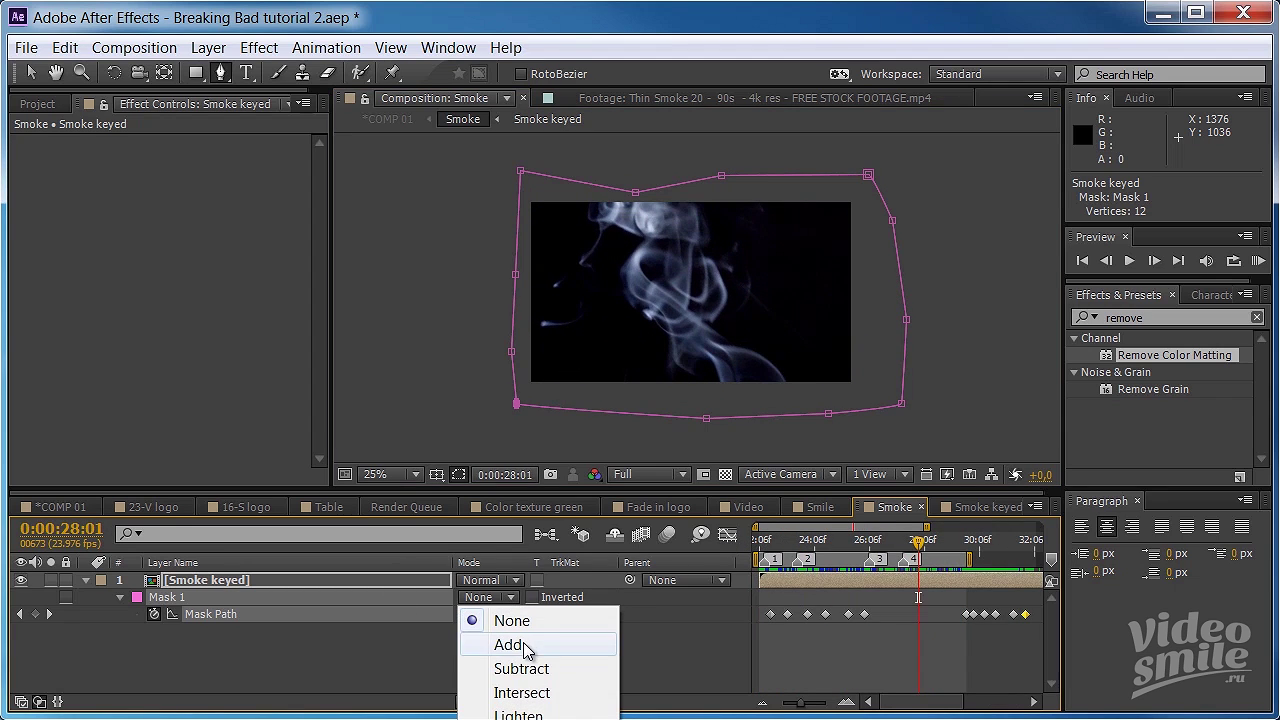
pyautogui.click(515, 646)
pyautogui.moveTo(918, 541); pyautogui.dragTo(941, 556)
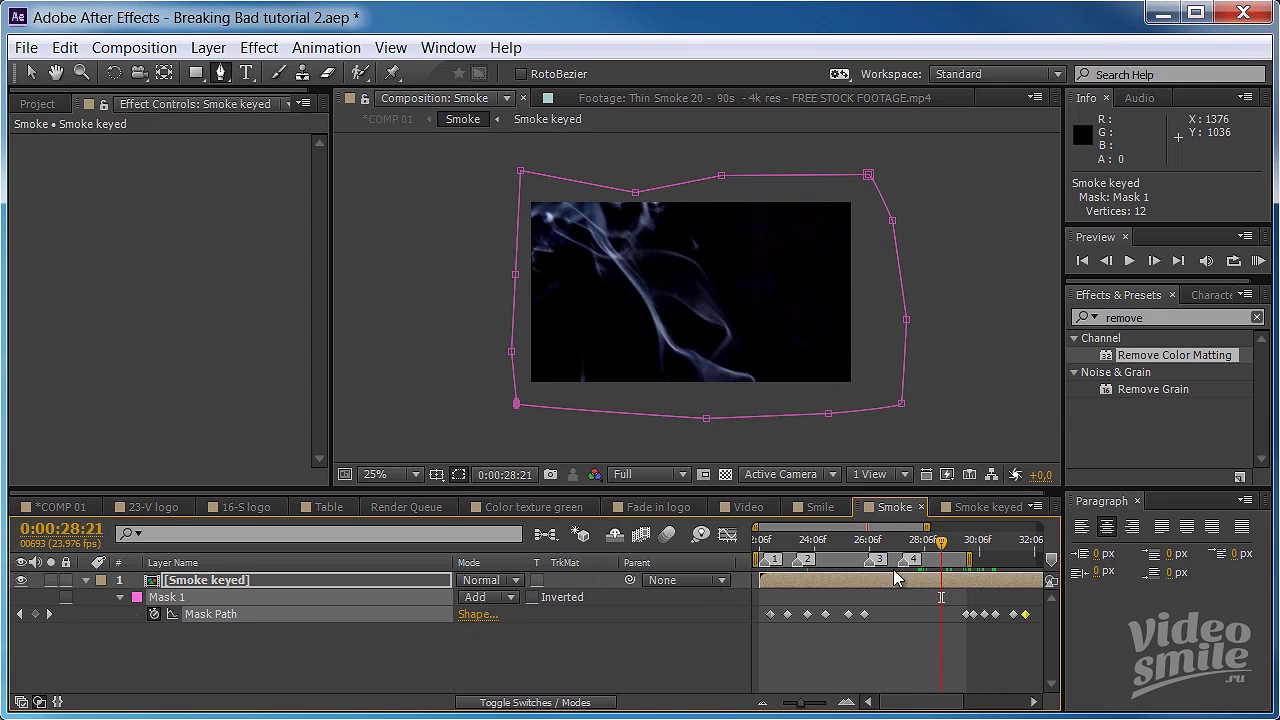
pyautogui.click(176, 582)
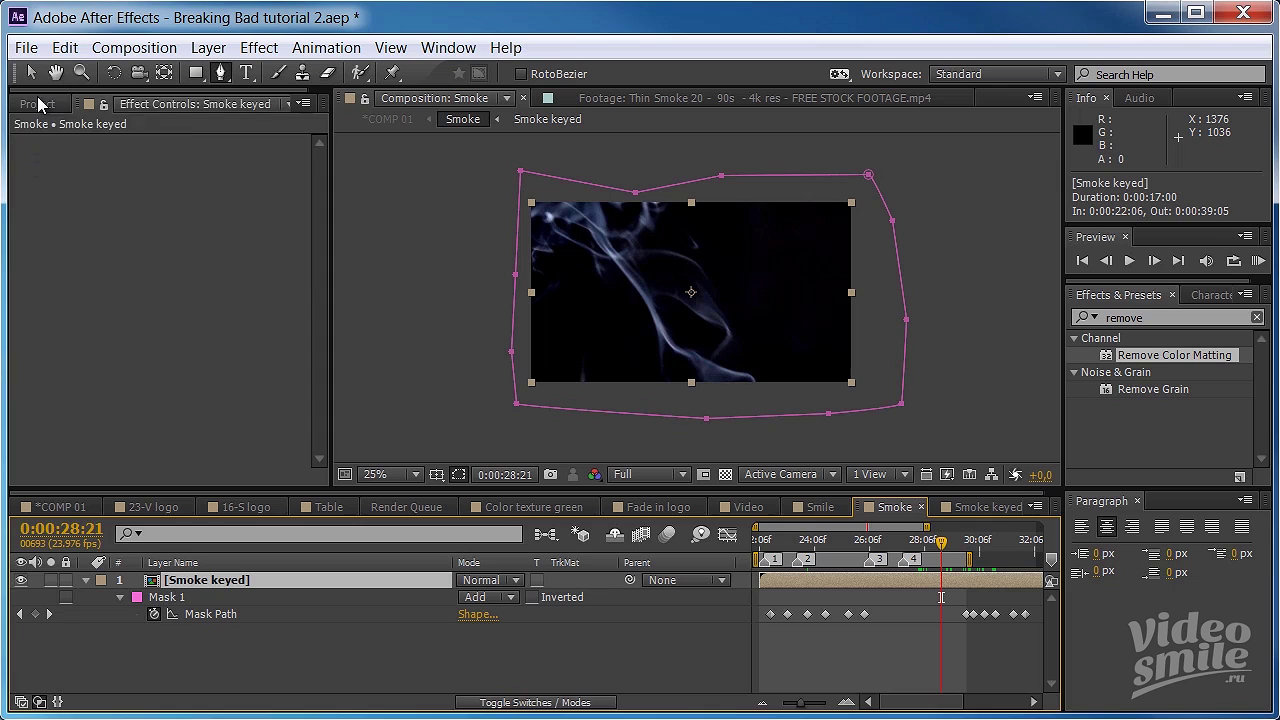
# - In the Project panel, select the Smoke keyed composition and put its name into edit mode
pyautogui.click(38, 104)
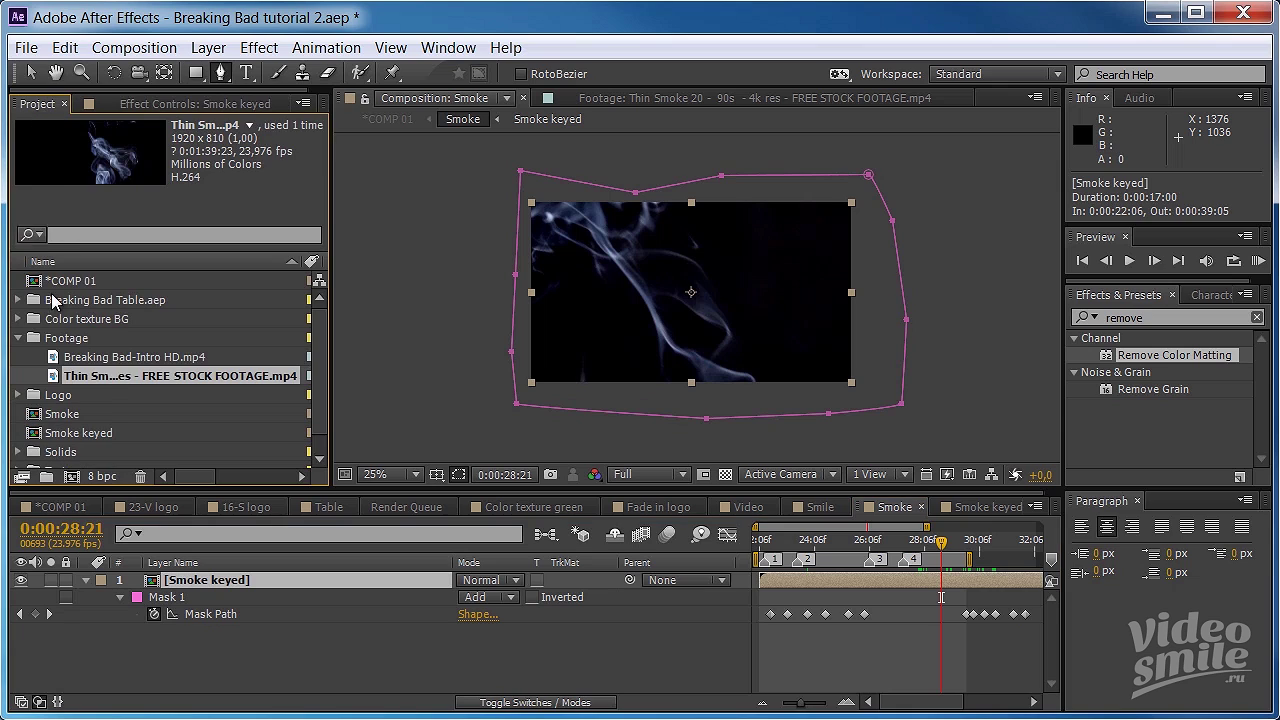
pyautogui.click(84, 431)
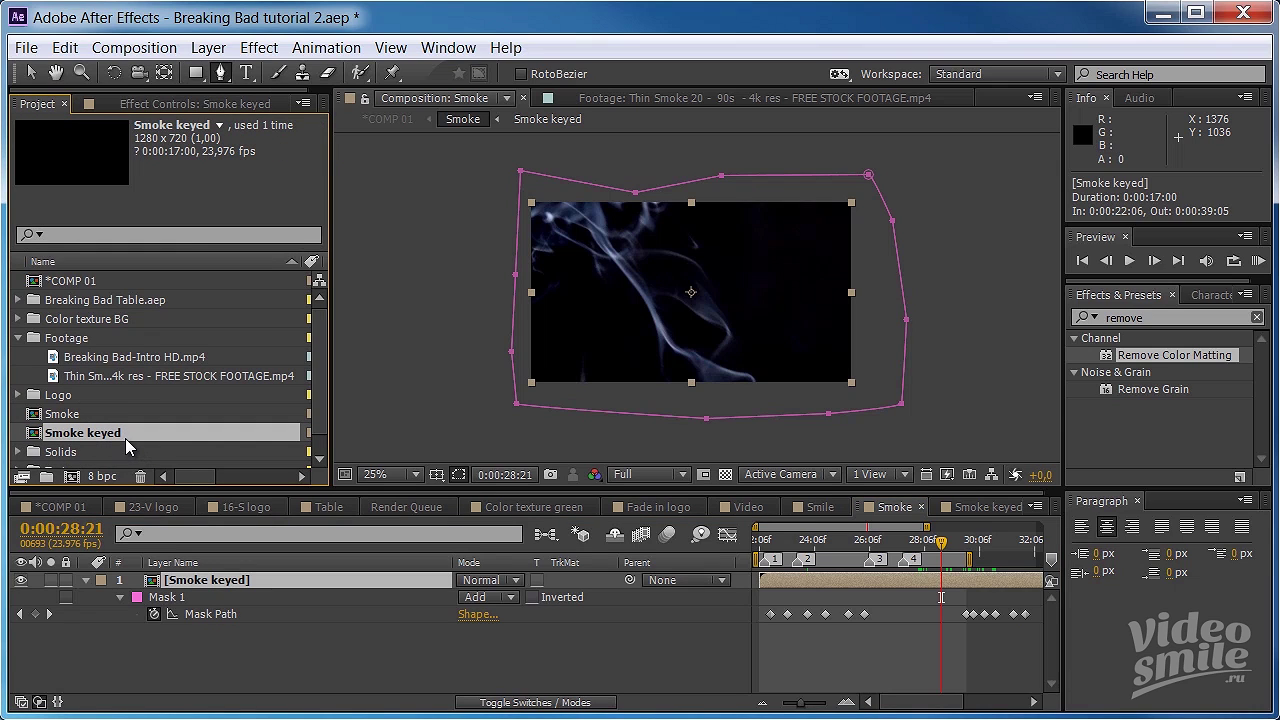
pyautogui.press('Return')
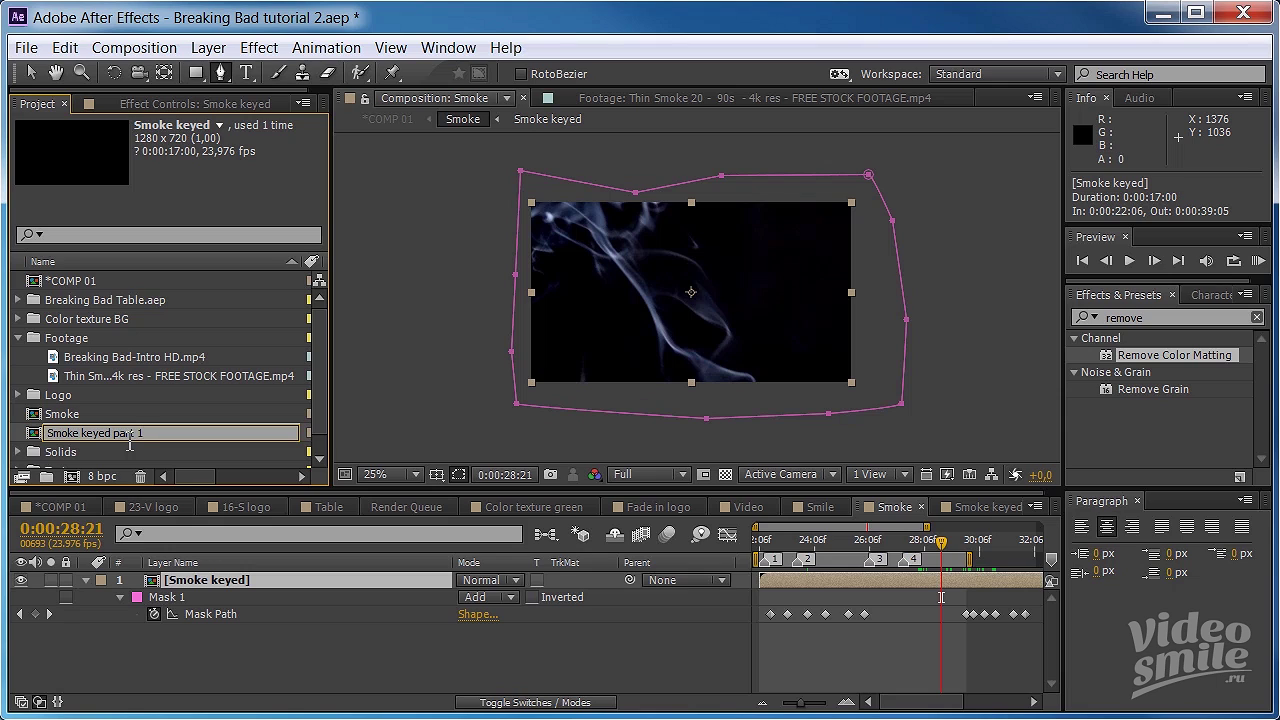
# - Rename the comp to 'Smoke keyed part 1', duplicate it, and open the 'Smoke keyed part 2' copy
pyautogui.press('Return')
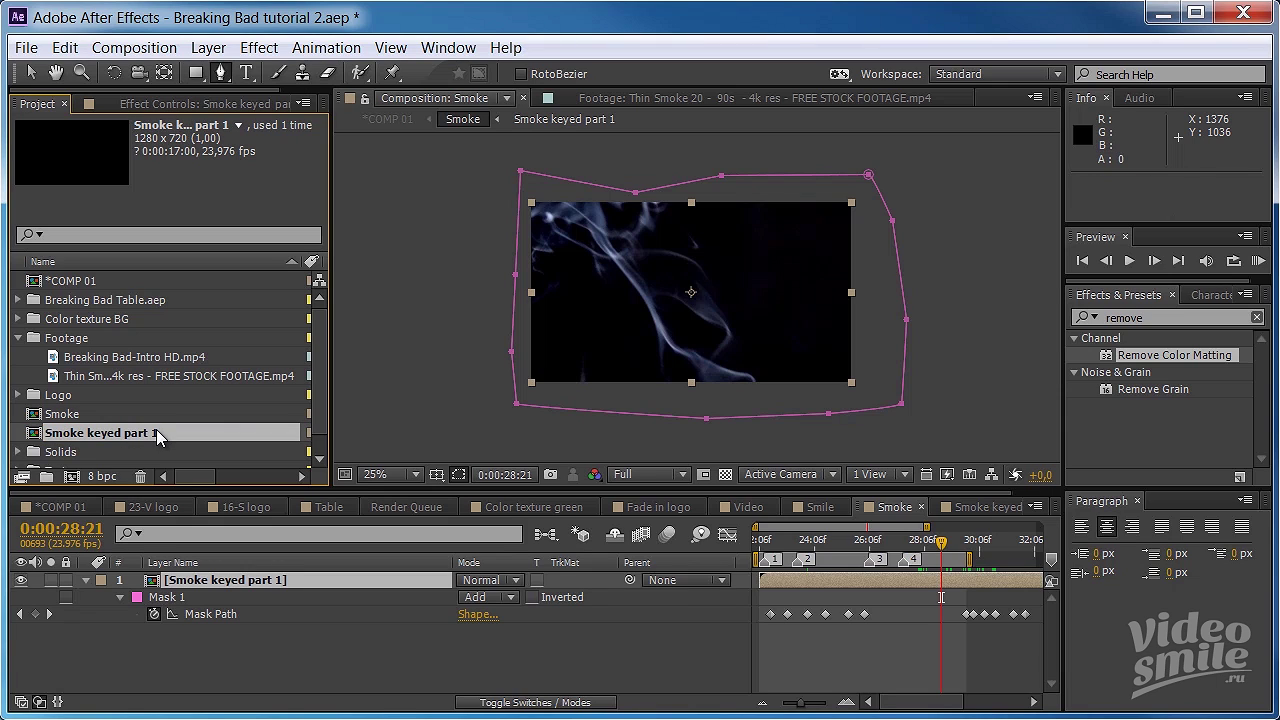
pyautogui.hotkey('ctrl', 'd')
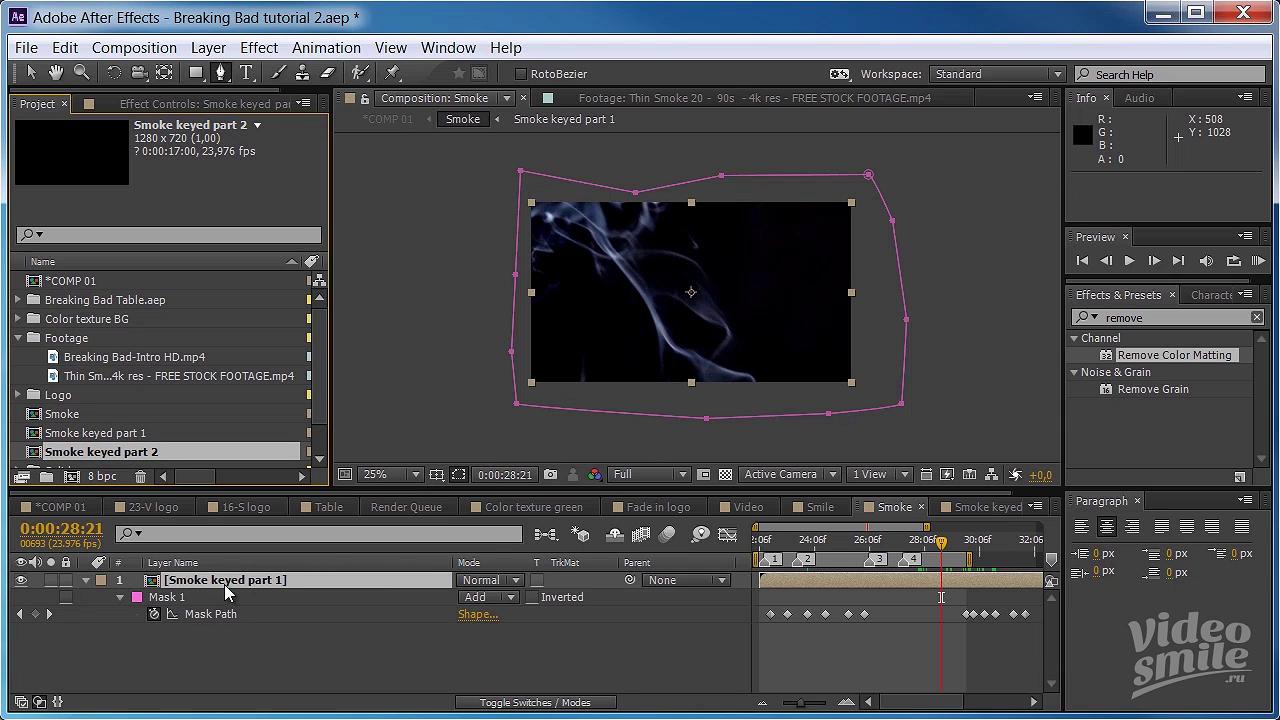
pyautogui.moveTo(228, 592); pyautogui.dragTo(196, 566)
pyautogui.doubleClick(128, 453)
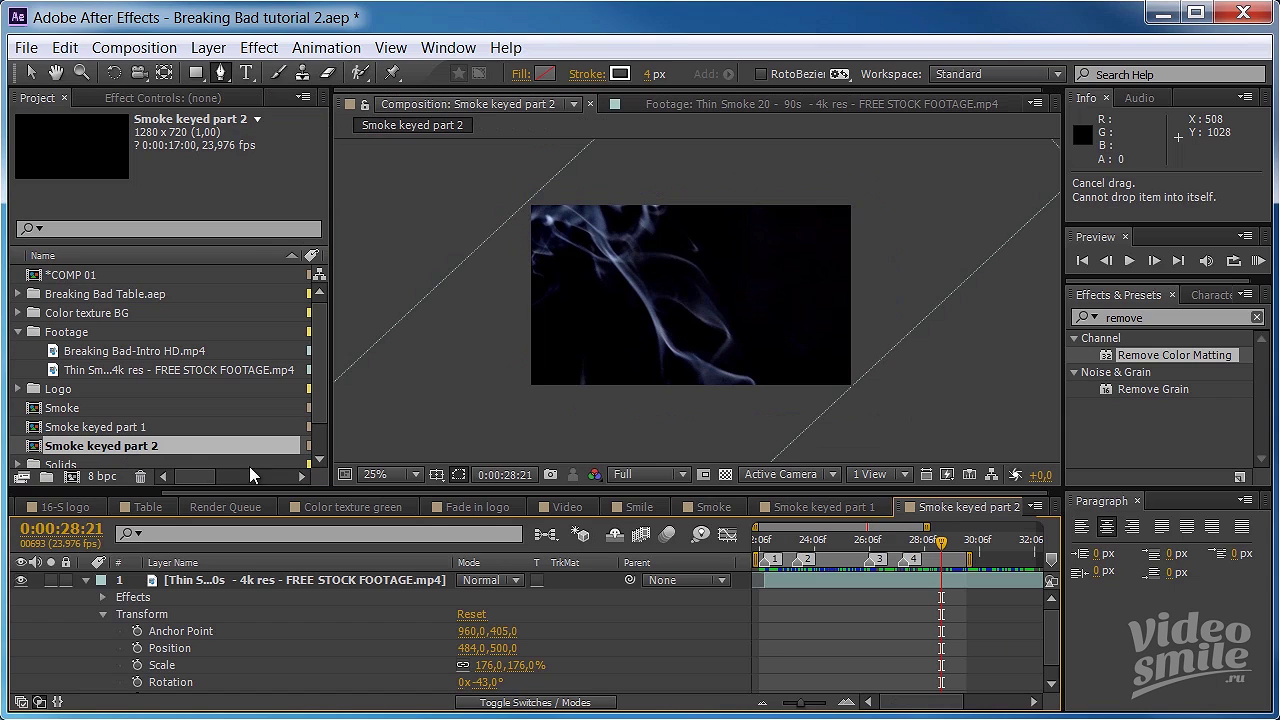
# - Move the smoke footage up and right to 808, 196, check it at 0:00:32:12, then return to Smoke
pyautogui.click(86, 580)
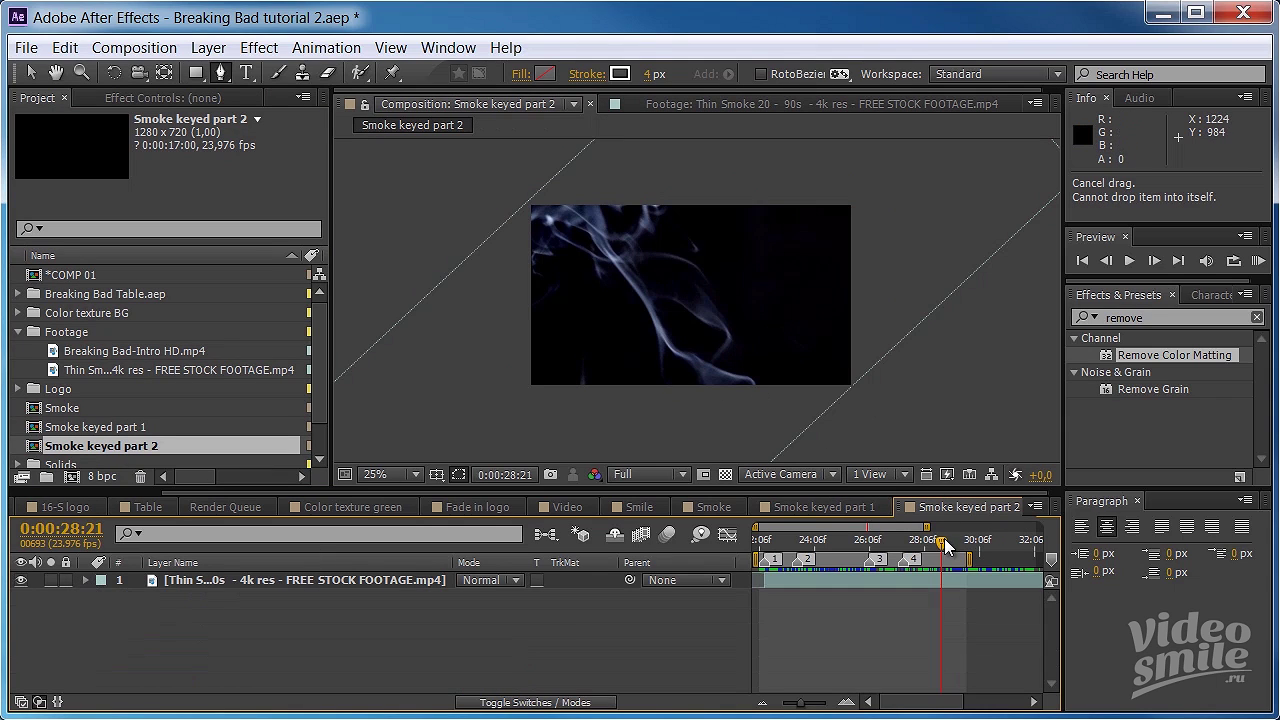
pyautogui.moveTo(946, 552); pyautogui.dragTo(1007, 541)
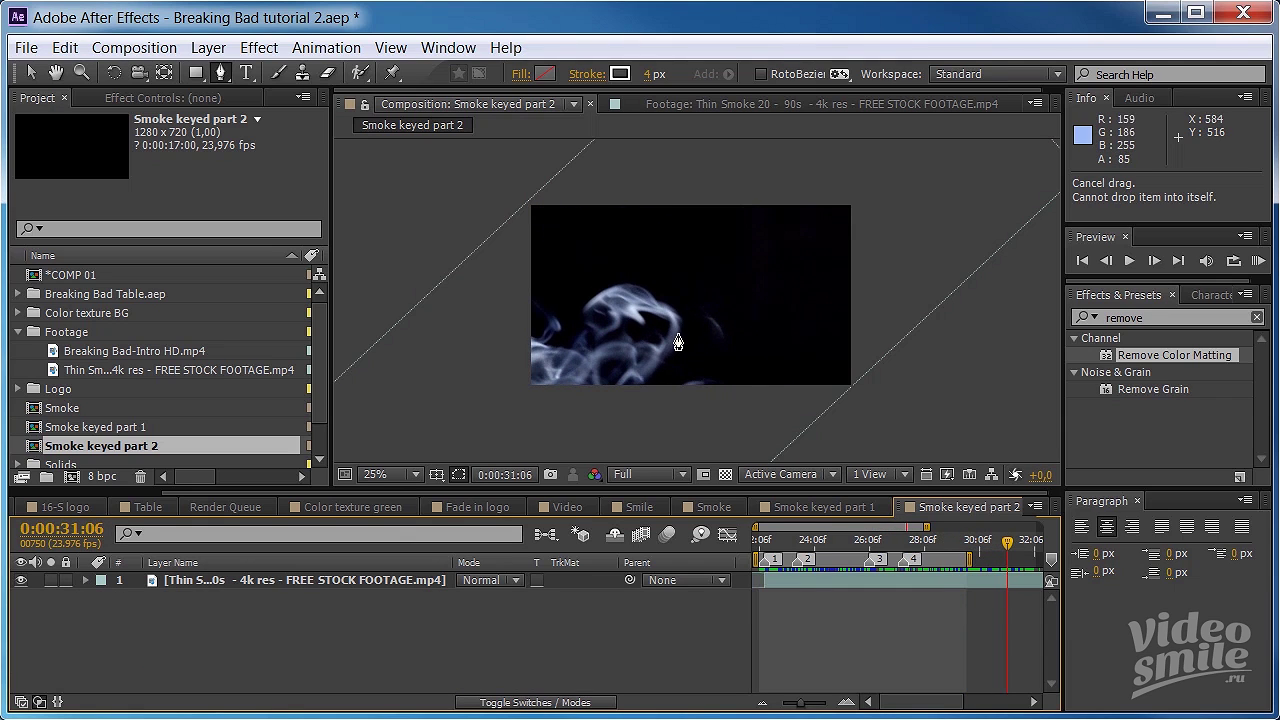
pyautogui.press('v')
pyautogui.moveTo(684, 340); pyautogui.dragTo(768, 264)
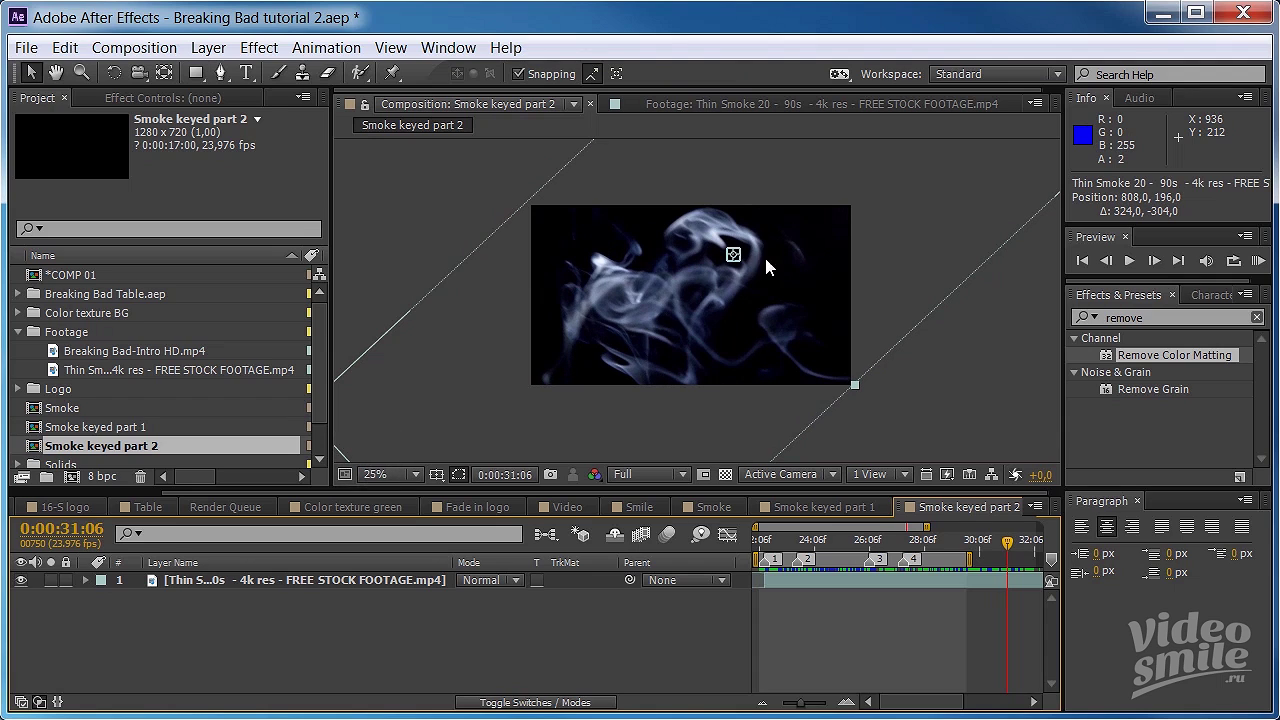
pyautogui.click(1002, 580)
pyautogui.moveTo(1010, 547); pyautogui.dragTo(1024, 546)
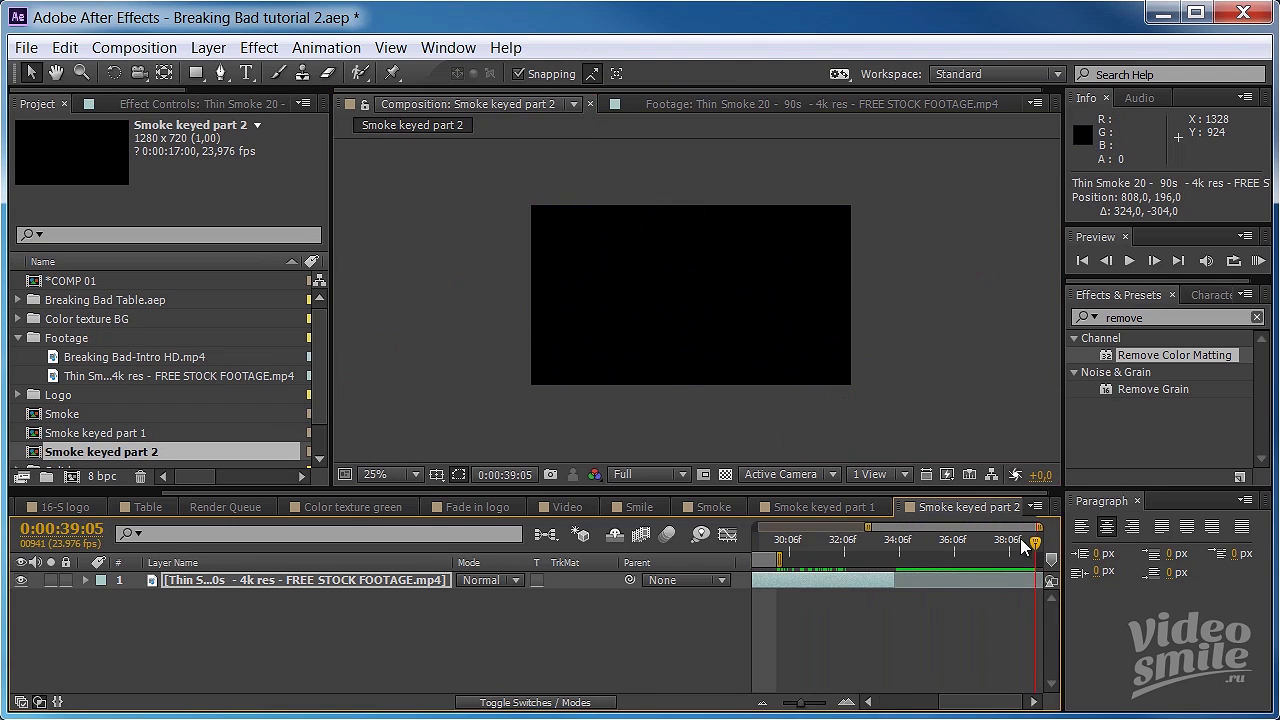
pyautogui.click(851, 540)
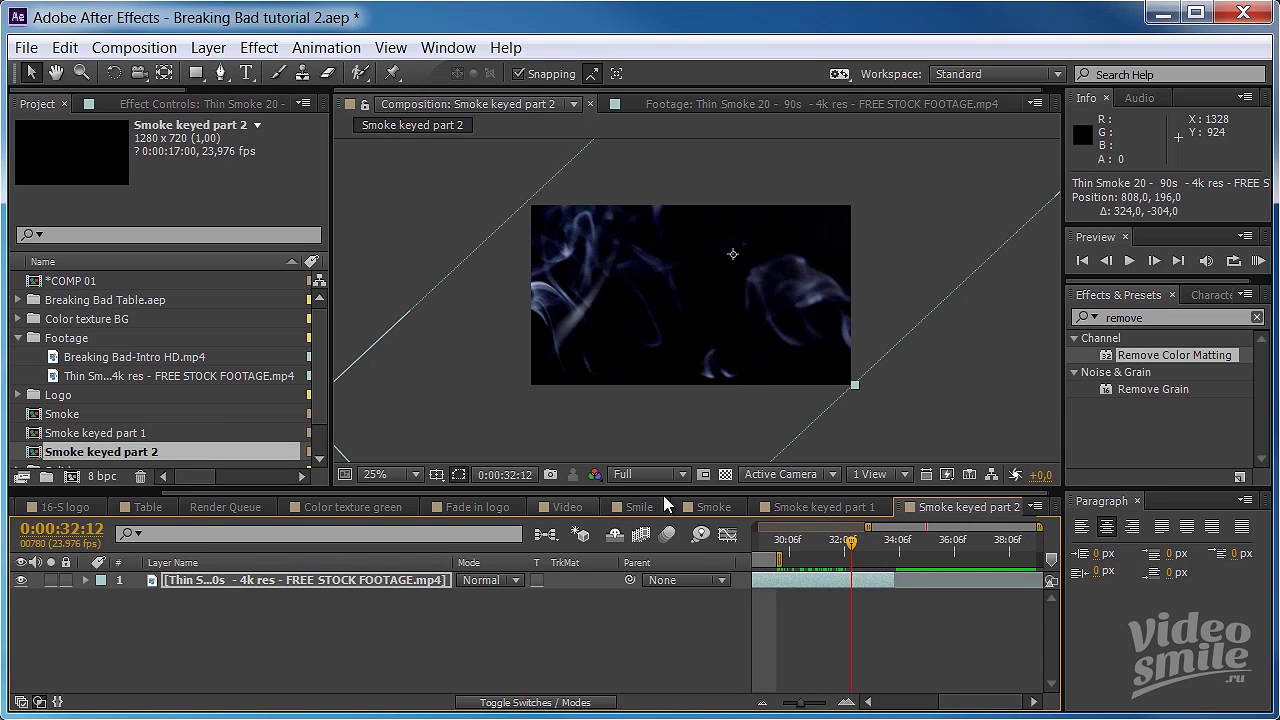
pyautogui.click(712, 507)
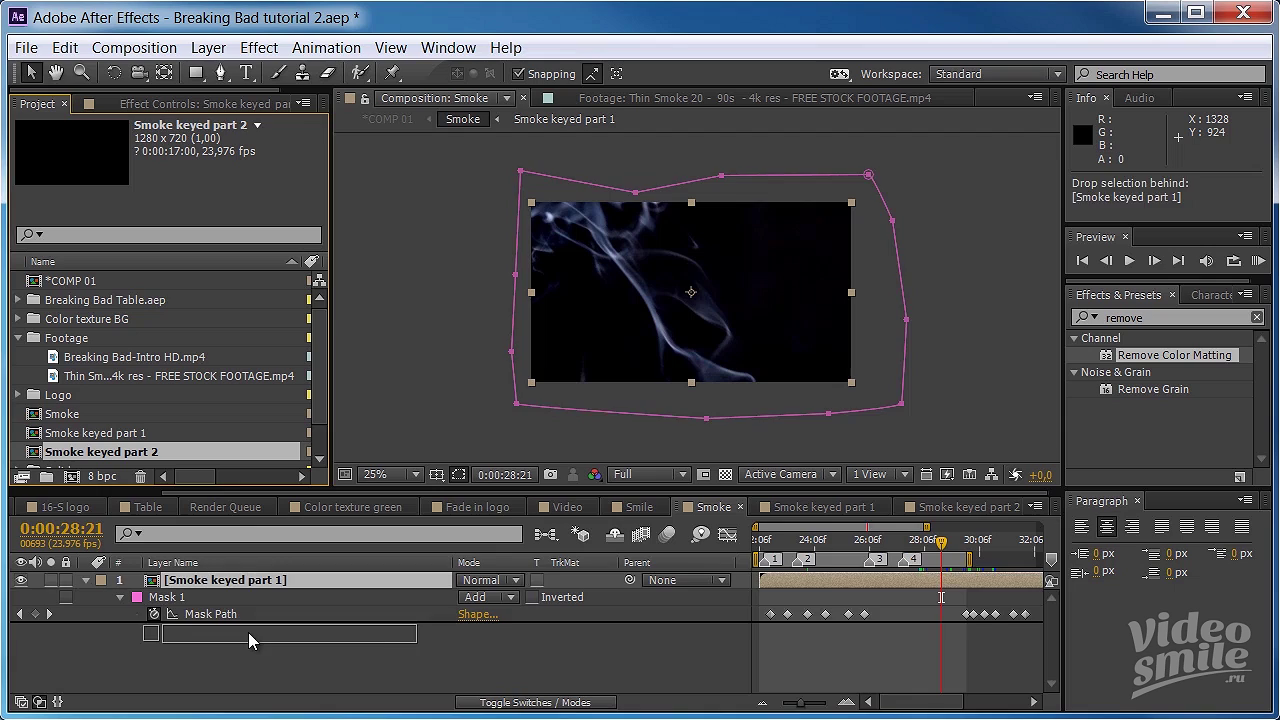
# - Drop 'Smoke keyed part 2' into the Smoke comp below part 1 and hide the part 1 layer
pyautogui.moveTo(145, 453); pyautogui.dragTo(248, 632)
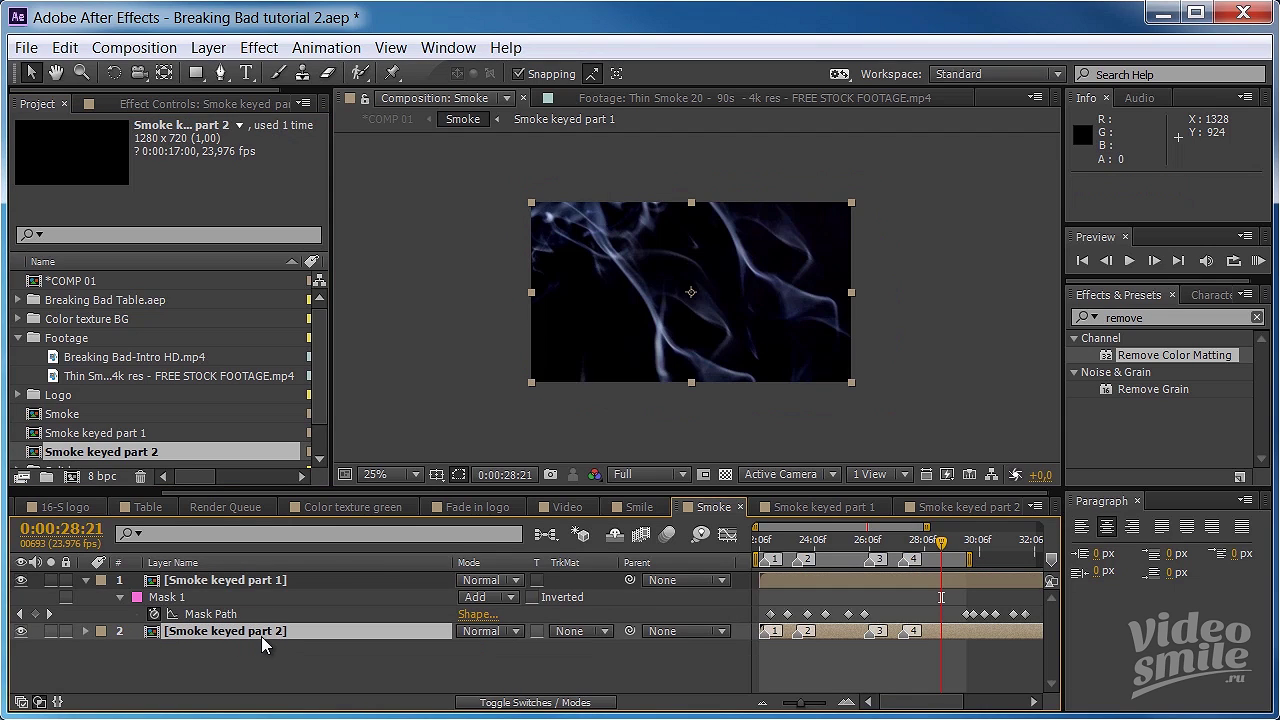
pyautogui.click(20, 580)
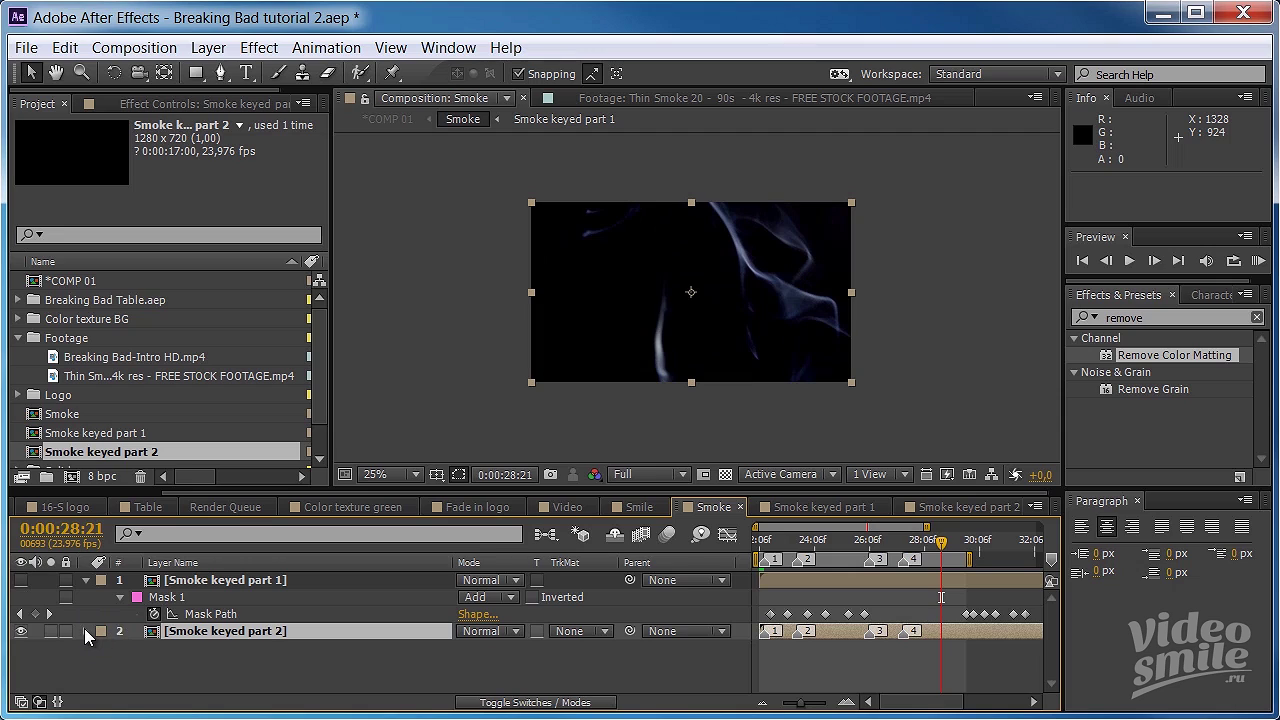
pyautogui.click(315, 622)
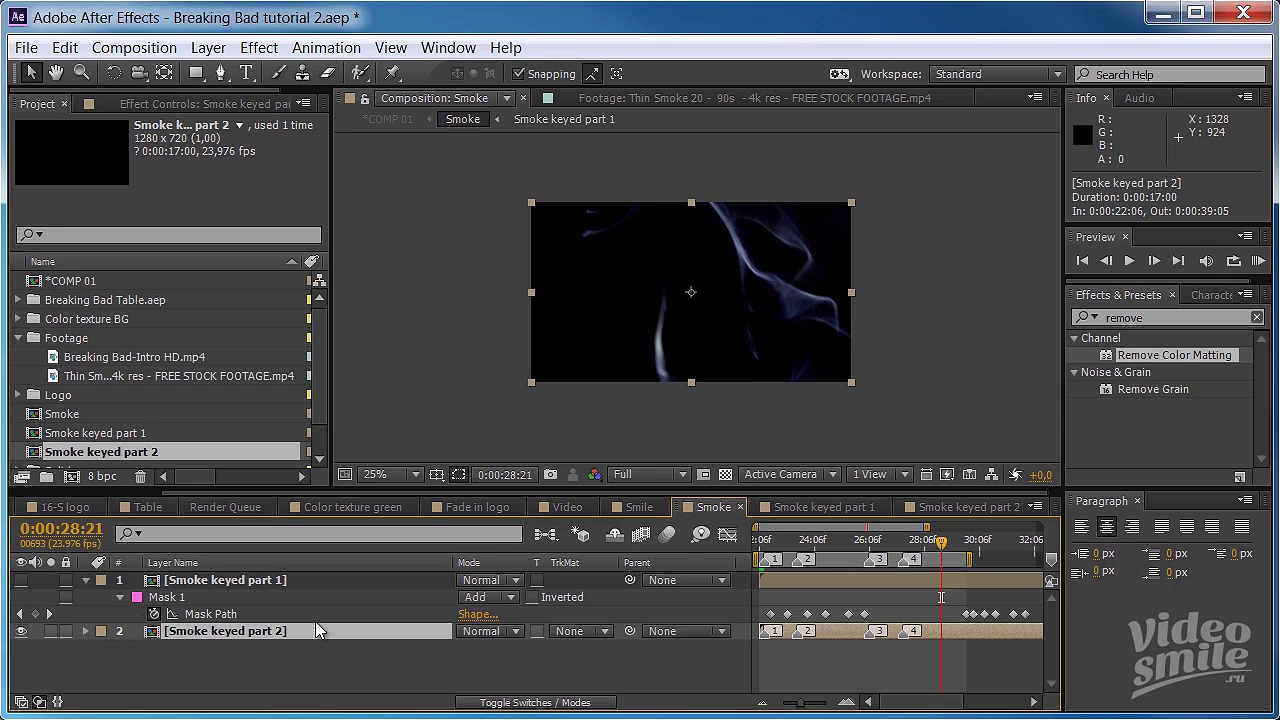
pyautogui.click(86, 582)
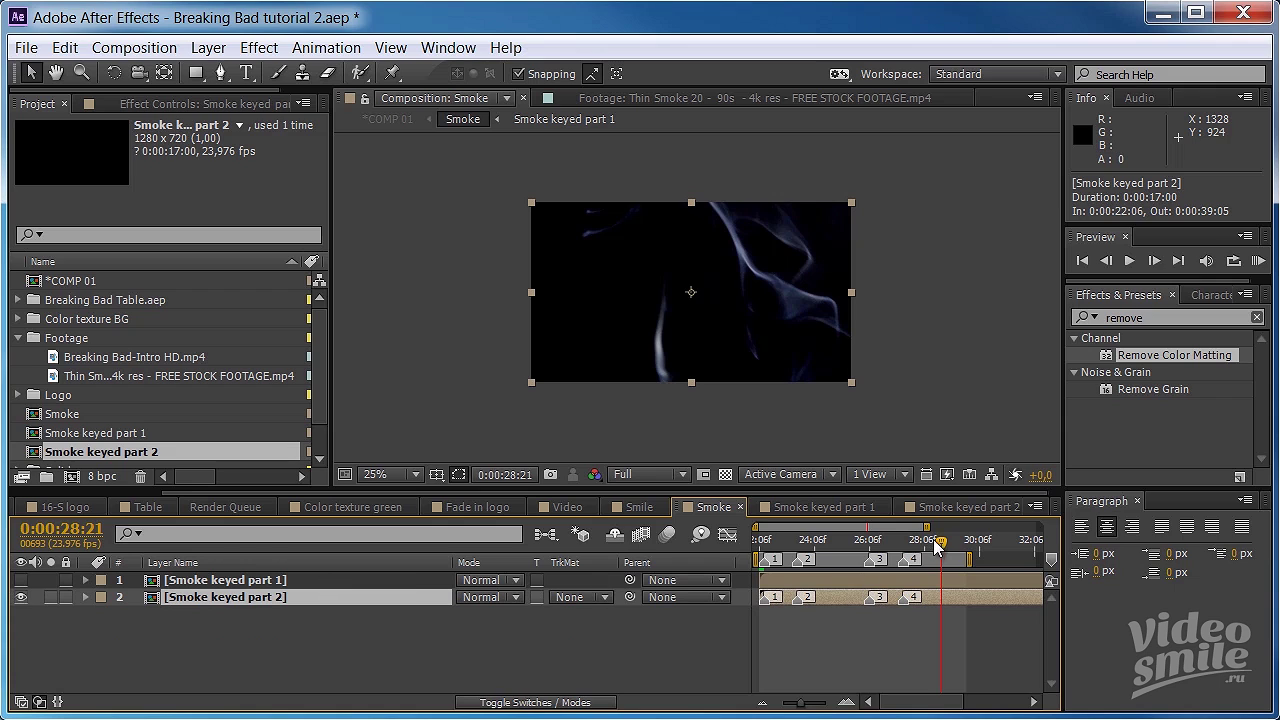
pyautogui.moveTo(938, 543)
pyautogui.mouseDown()
pyautogui.moveTo(910, 545)
pyautogui.moveTo(1003, 540)
pyautogui.mouseUp()
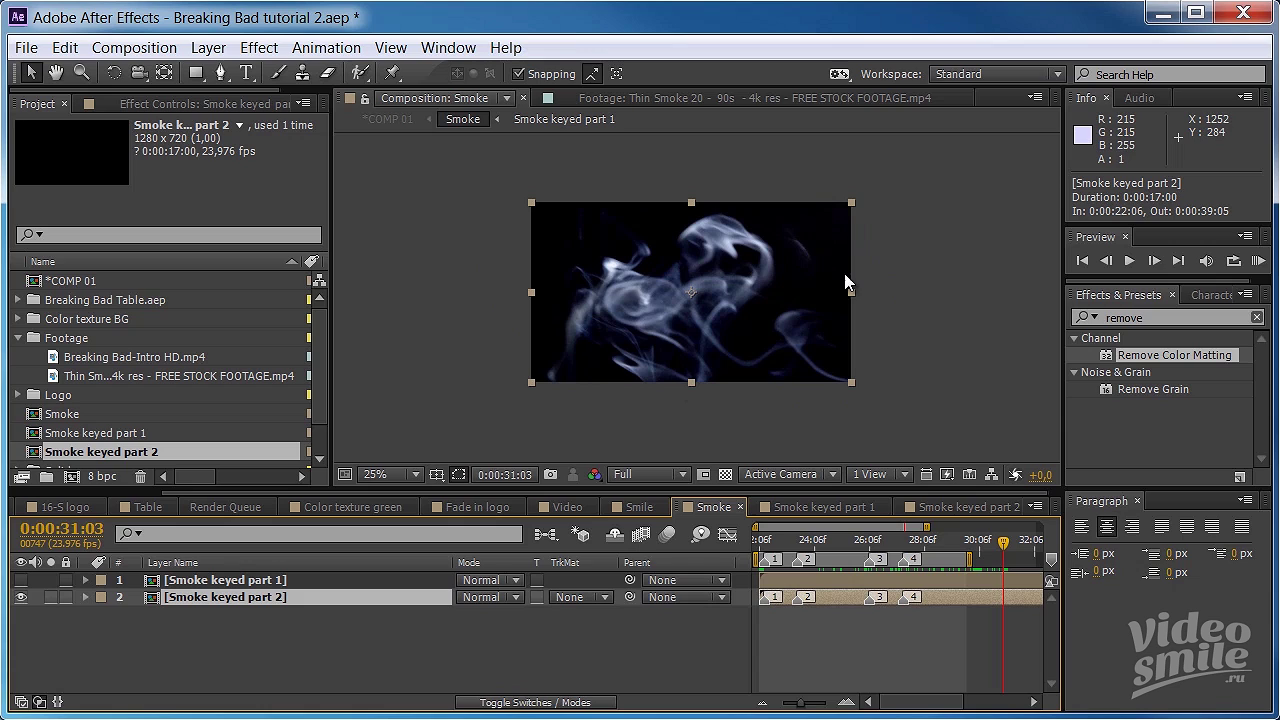
# - Draw Mask 1 with the Pen tool as a closed nine-point outline around the smoke on layer 2
pyautogui.click(214, 78)
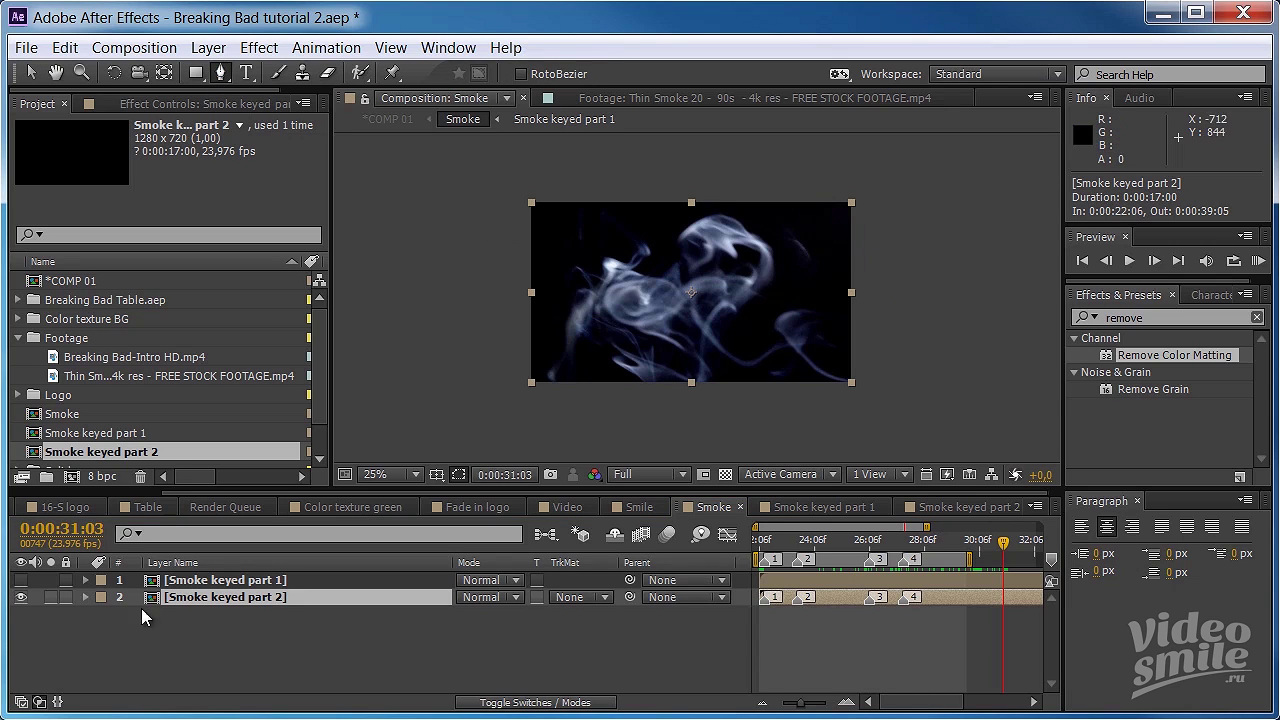
pyautogui.click(638, 209)
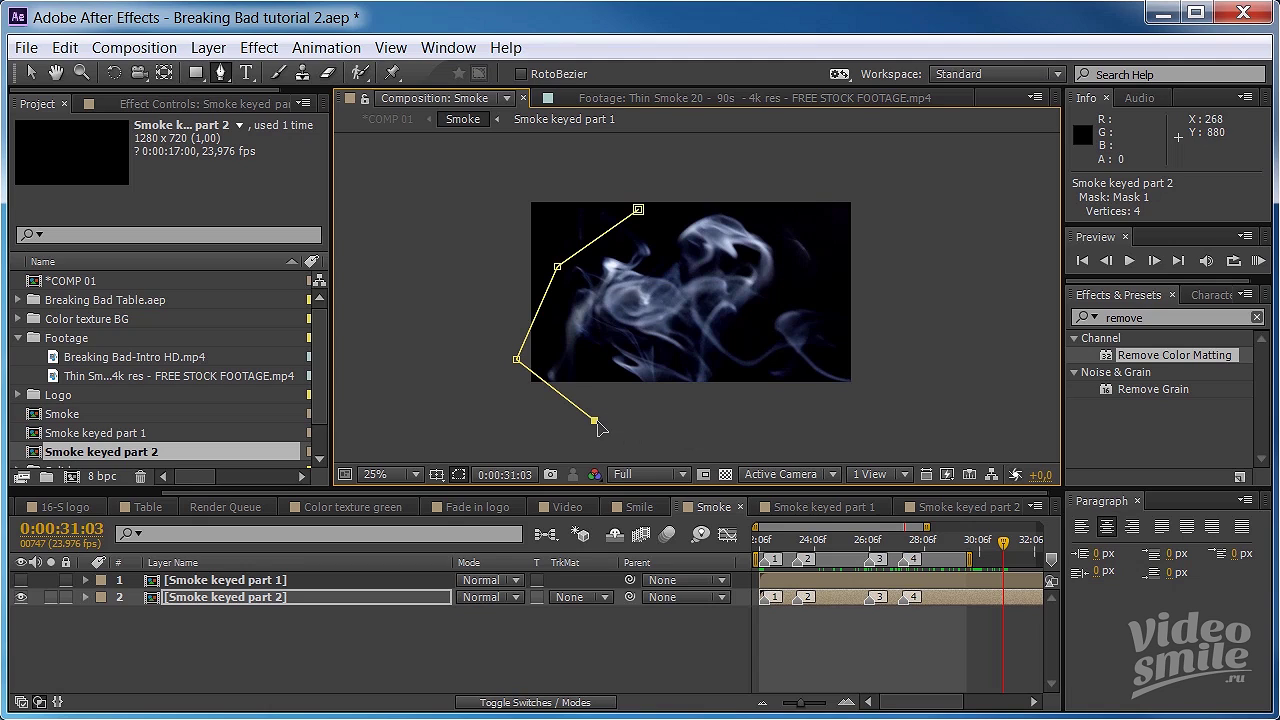
pyautogui.moveTo(594, 421); pyautogui.dragTo(523, 398)
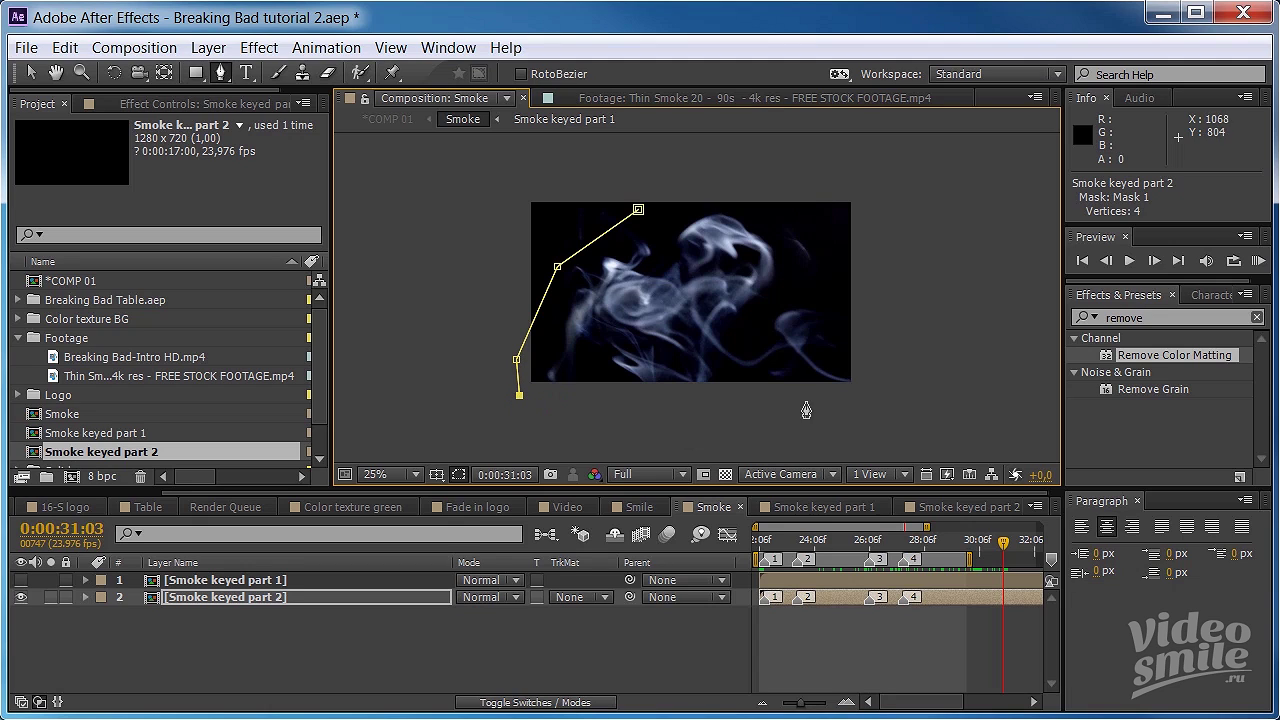
pyautogui.click(697, 404)
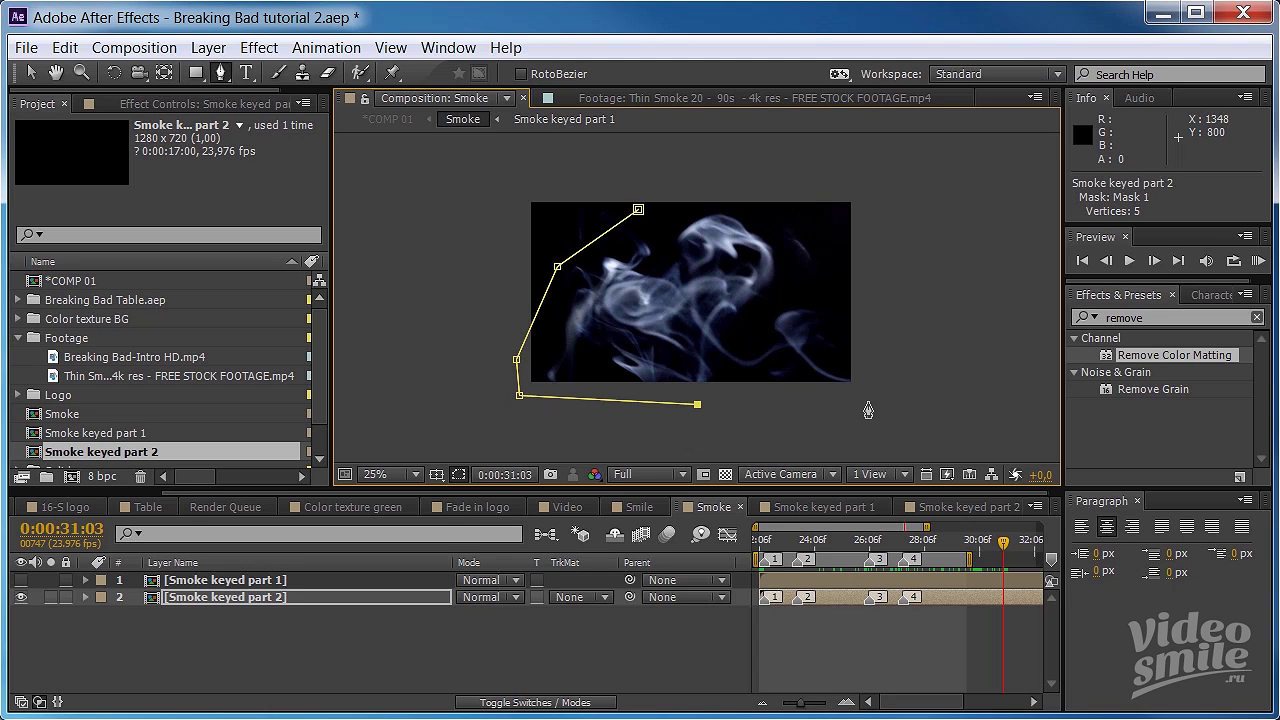
pyautogui.click(867, 401)
pyautogui.click(877, 232)
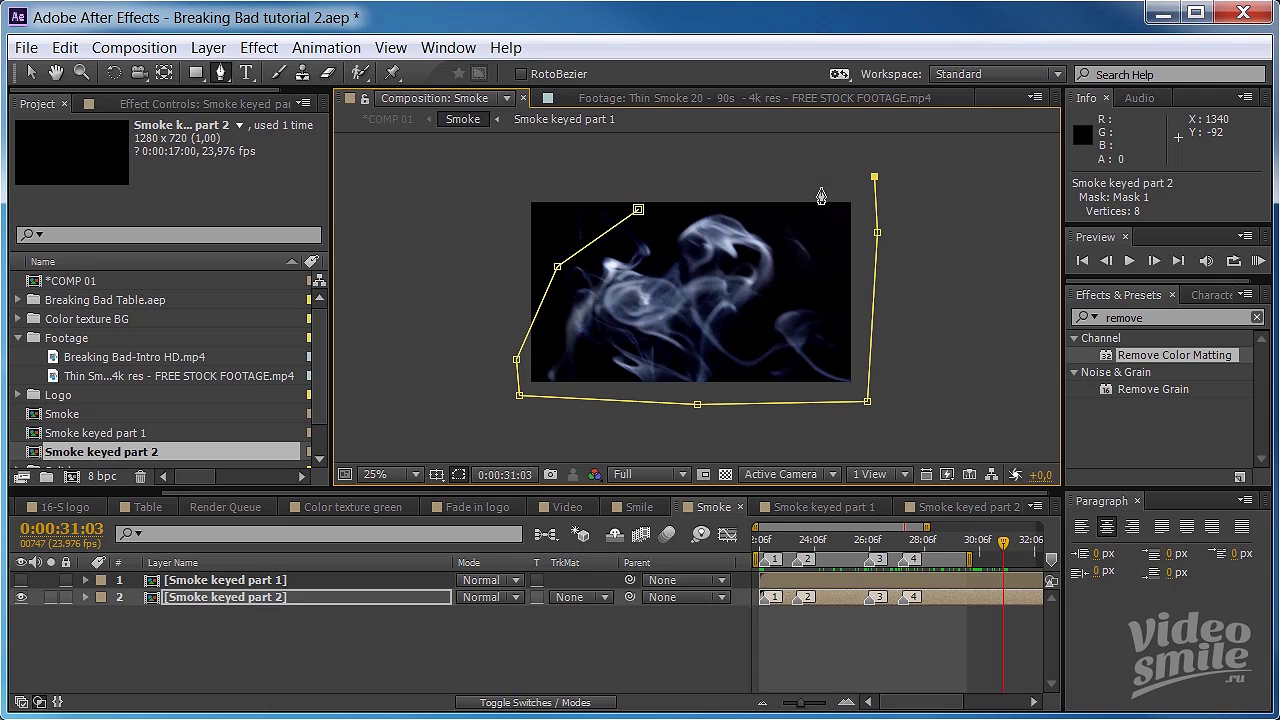
pyautogui.click(670, 177)
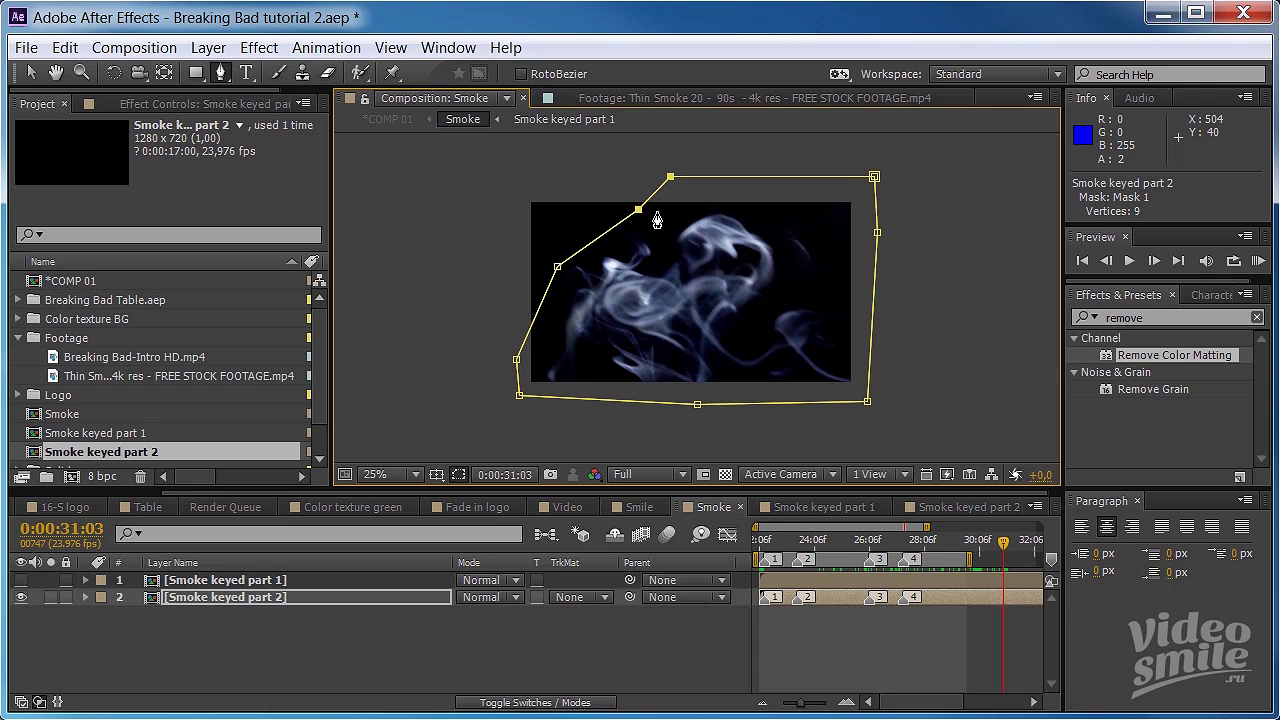
pyautogui.click(185, 598)
# - Set Mask 1's mode to None and add a starting Mask Path keyframe at 0:00:31:03
pyautogui.press('m')
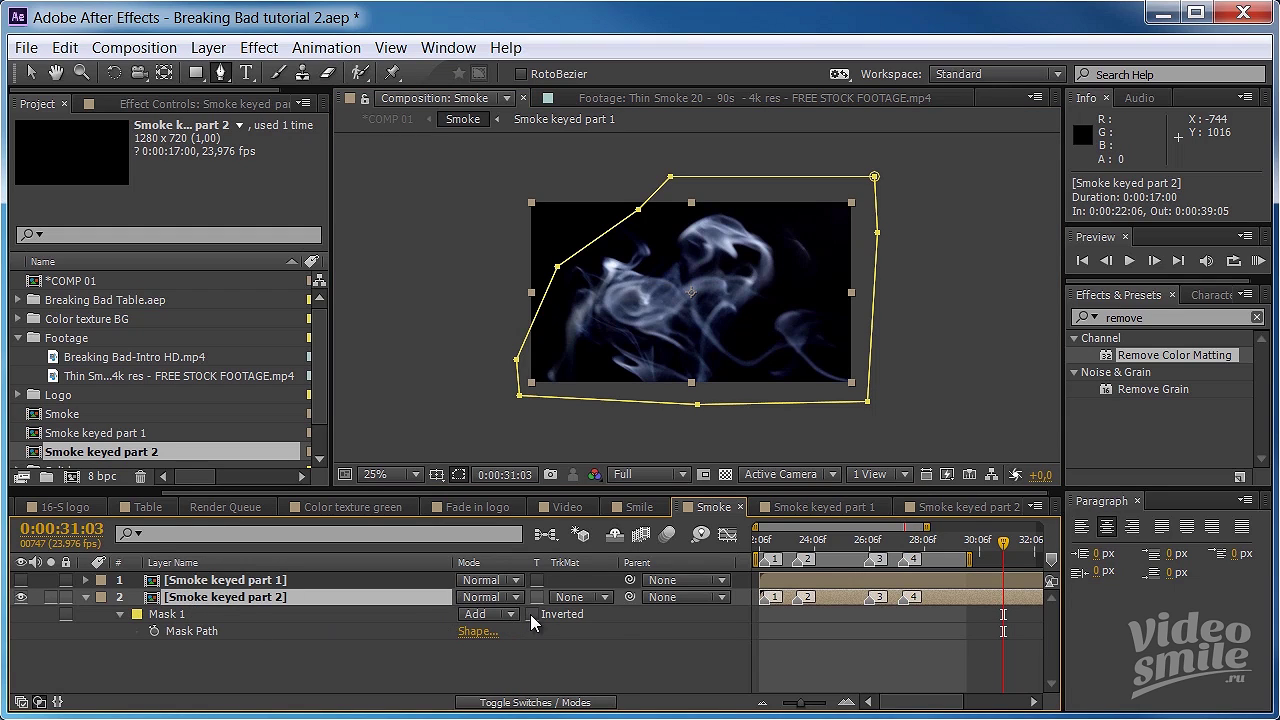
pyautogui.click(502, 614)
pyautogui.click(440, 637)
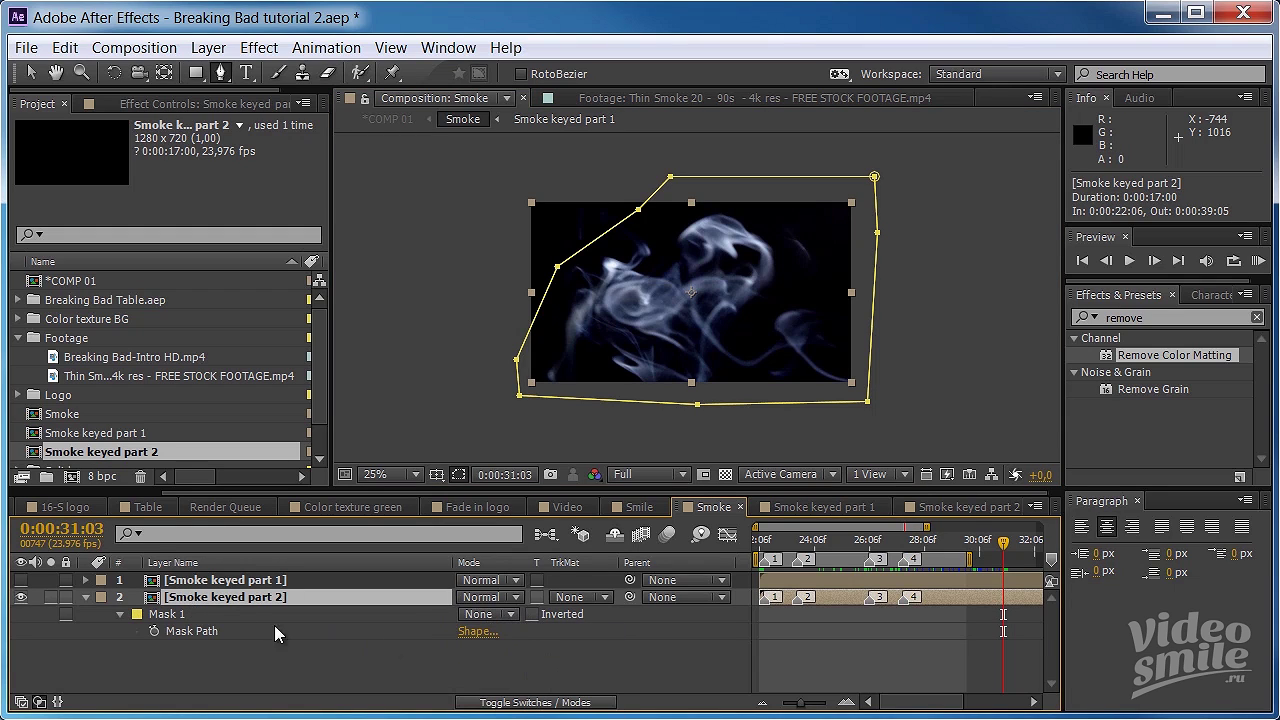
pyautogui.click(155, 631)
pyautogui.click(199, 631)
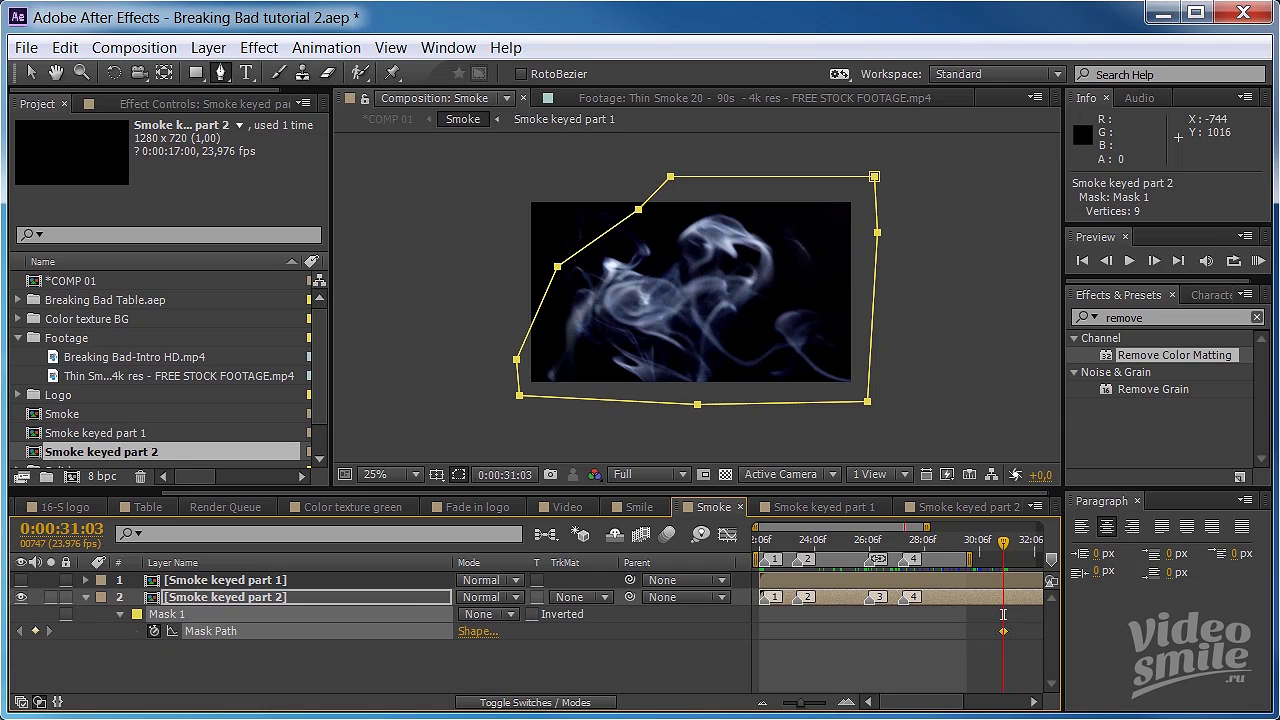
pyautogui.moveTo(925, 702); pyautogui.dragTo(960, 702)
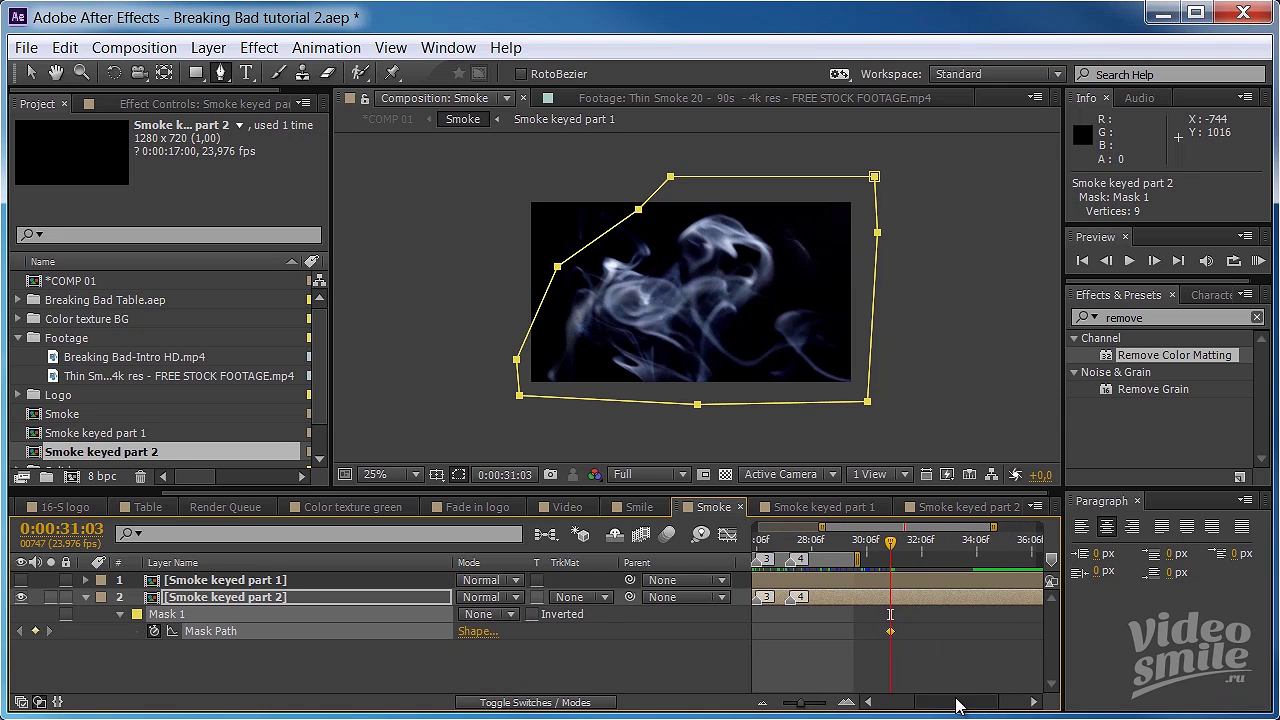
pyautogui.moveTo(892, 549); pyautogui.dragTo(873, 549)
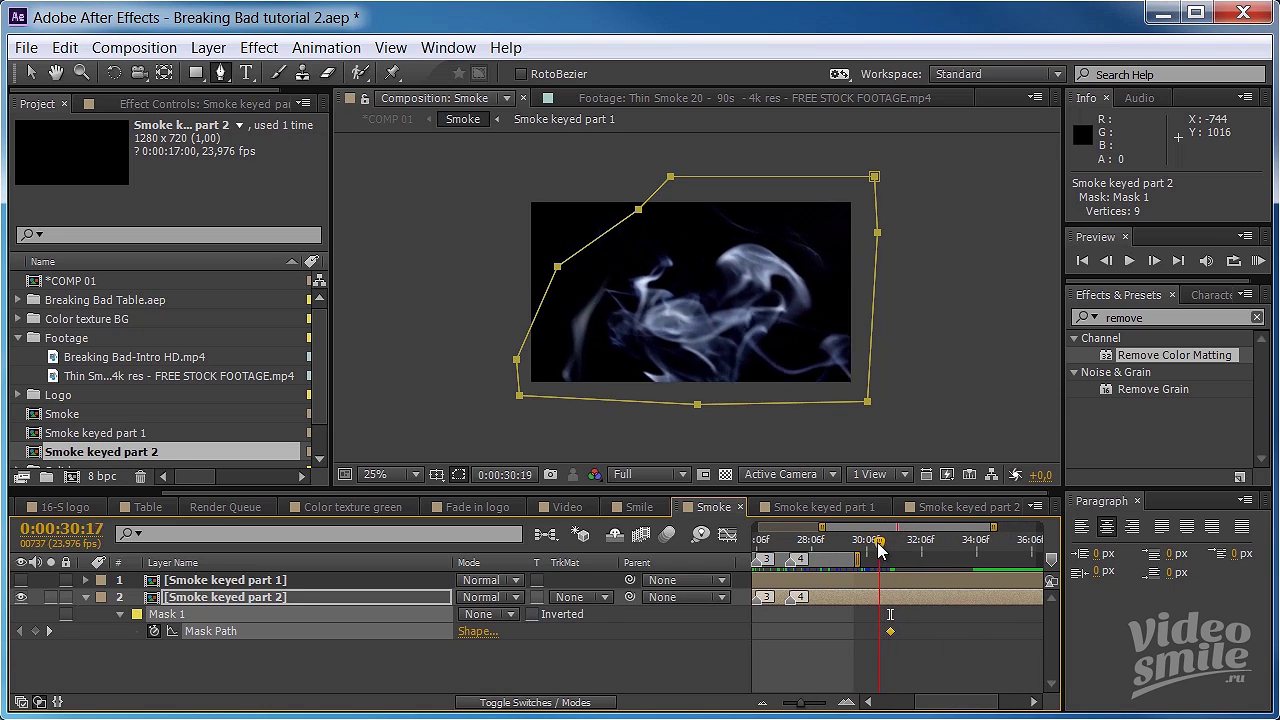
# - At 0:00:30:12, pull the mask's top, left and right points inward toward the smoke
pyautogui.click(671, 178)
pyautogui.moveTo(671, 178); pyautogui.dragTo(672, 261)
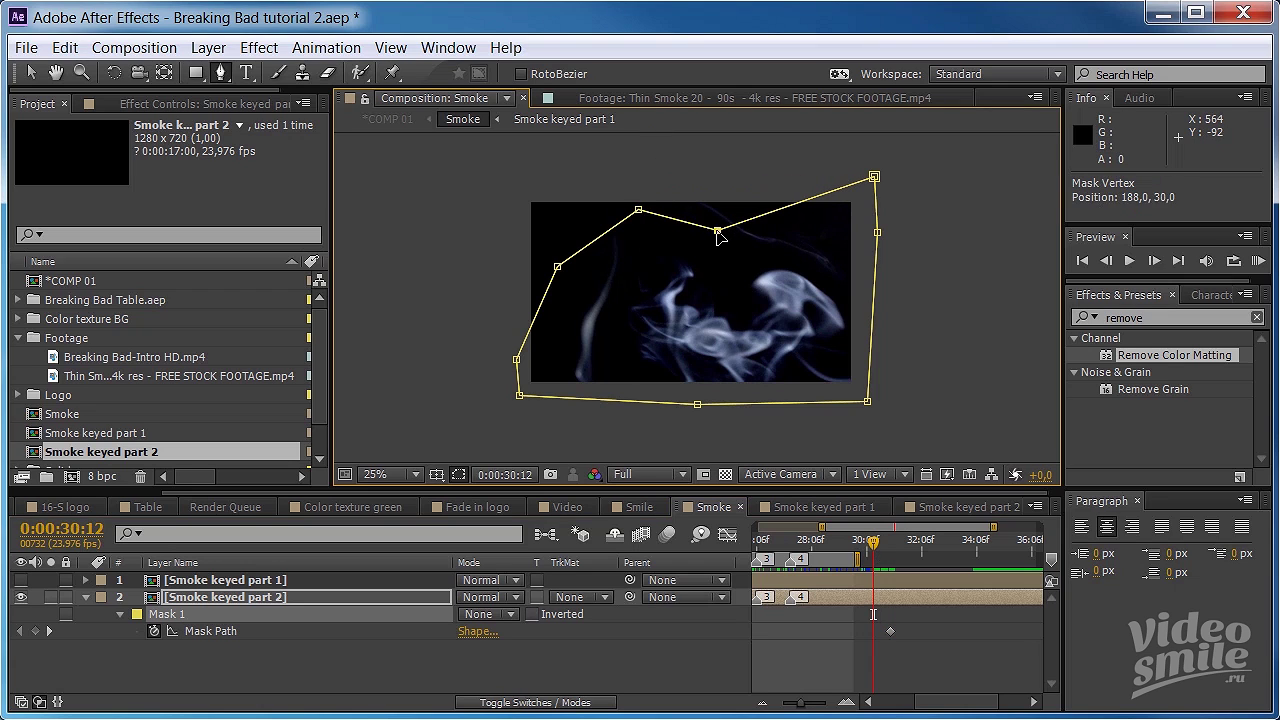
pyautogui.moveTo(557, 268); pyautogui.dragTo(617, 291)
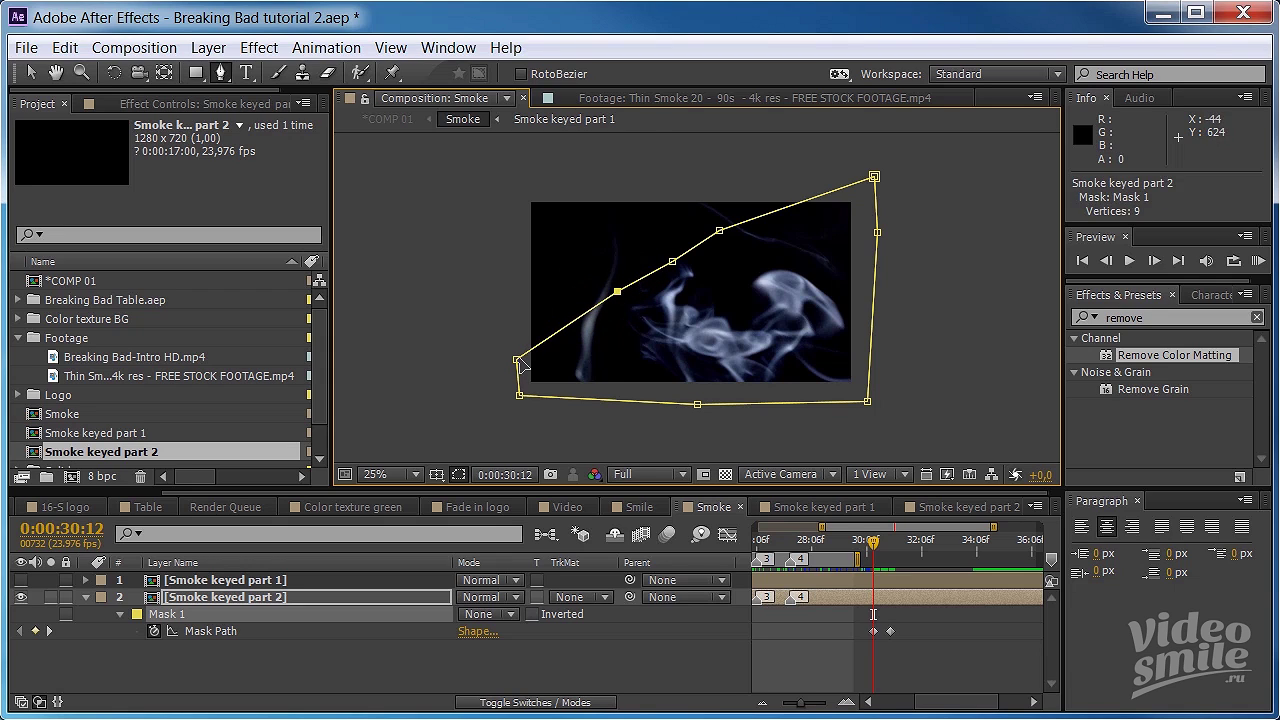
pyautogui.moveTo(518, 362); pyautogui.dragTo(602, 349)
pyautogui.moveTo(519, 395); pyautogui.dragTo(611, 396)
pyautogui.moveTo(874, 178); pyautogui.dragTo(871, 304)
pyautogui.moveTo(864, 238); pyautogui.dragTo(862, 275)
# - At 0:00:29:23, shrink the mask further around the smoke
pyautogui.click(868, 543)
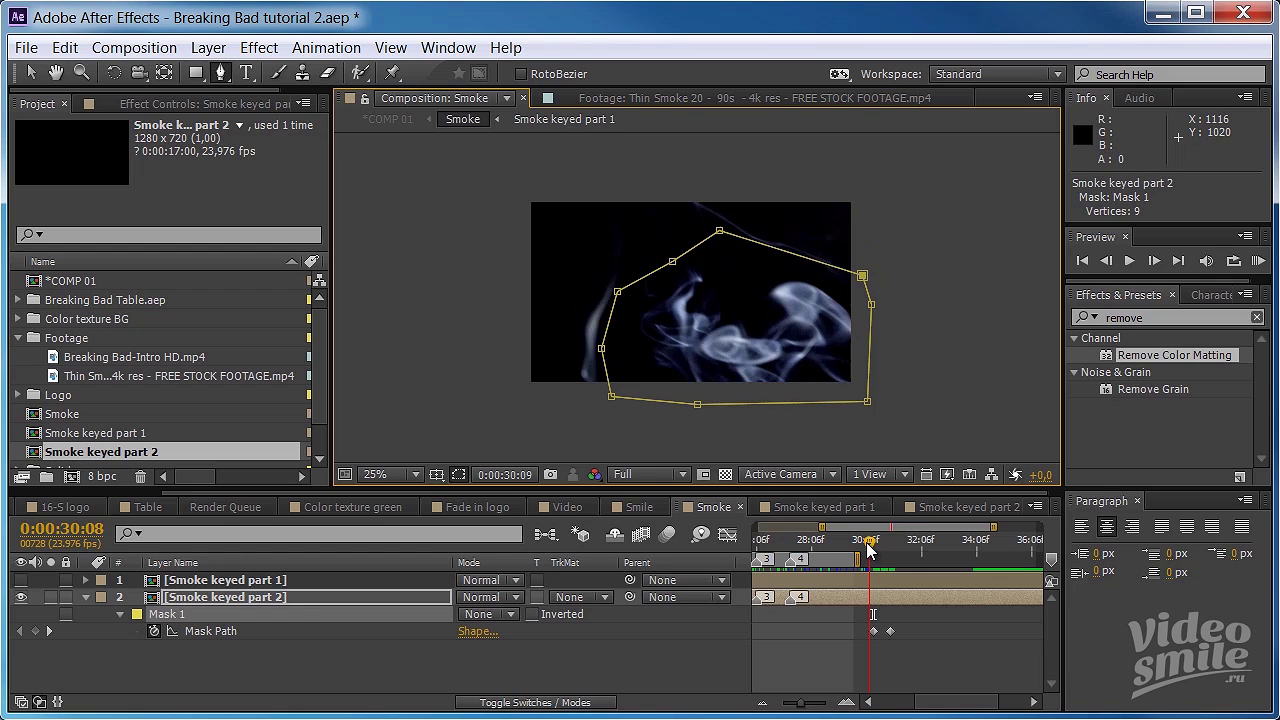
pyautogui.moveTo(868, 549); pyautogui.dragTo(858, 545)
pyautogui.moveTo(719, 231); pyautogui.dragTo(726, 271)
pyautogui.moveTo(862, 275); pyautogui.dragTo(860, 298)
pyautogui.moveTo(871, 304); pyautogui.dragTo(868, 357)
pyautogui.moveTo(726, 272); pyautogui.dragTo(767, 286)
pyautogui.moveTo(672, 262); pyautogui.dragTo(705, 279)
pyautogui.moveTo(618, 291); pyautogui.dragTo(662, 305)
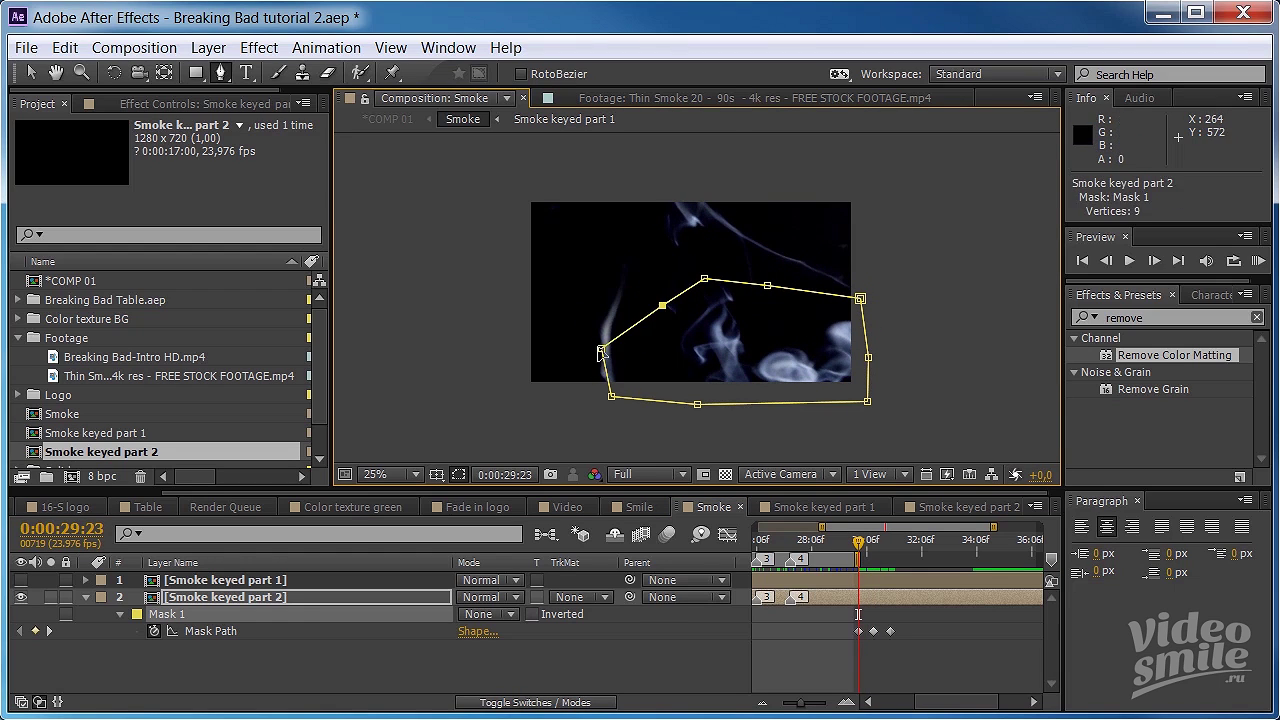
pyautogui.moveTo(601, 351); pyautogui.dragTo(652, 357)
pyautogui.moveTo(611, 396); pyautogui.dragTo(653, 404)
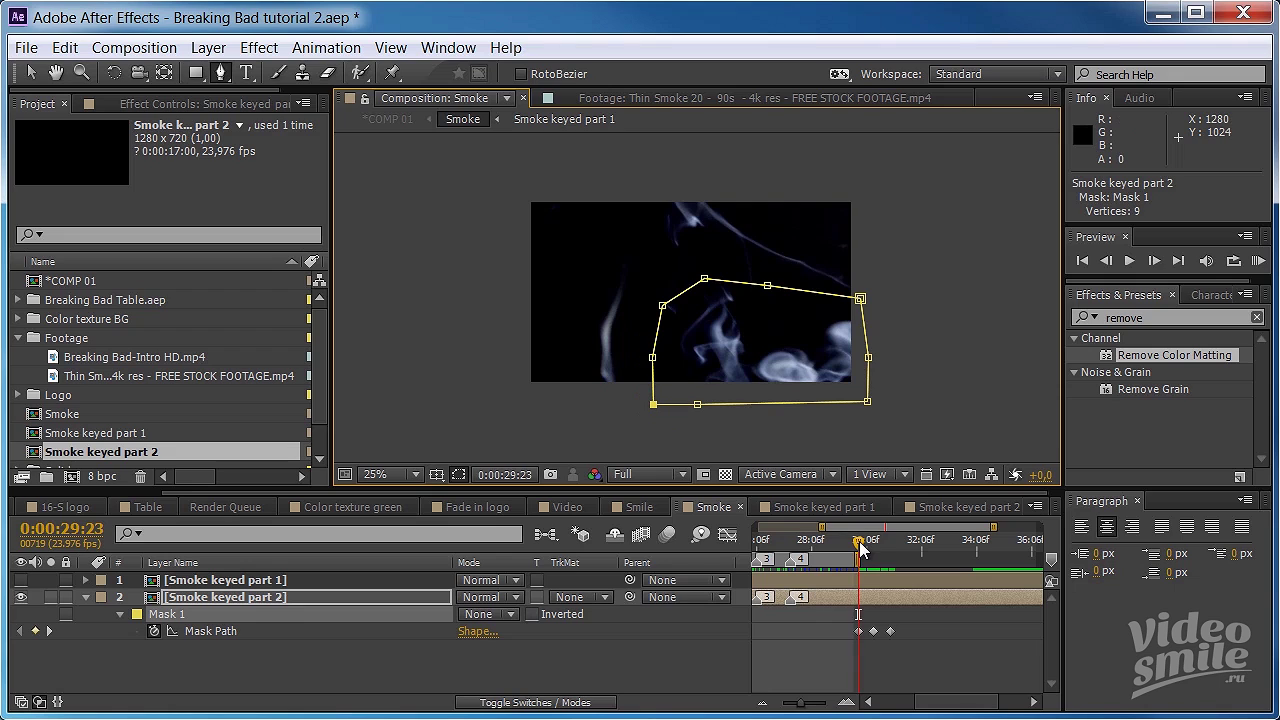
# - At 0:00:29:07, shift the whole mask right and down
pyautogui.moveTo(860, 546); pyautogui.dragTo(842, 544)
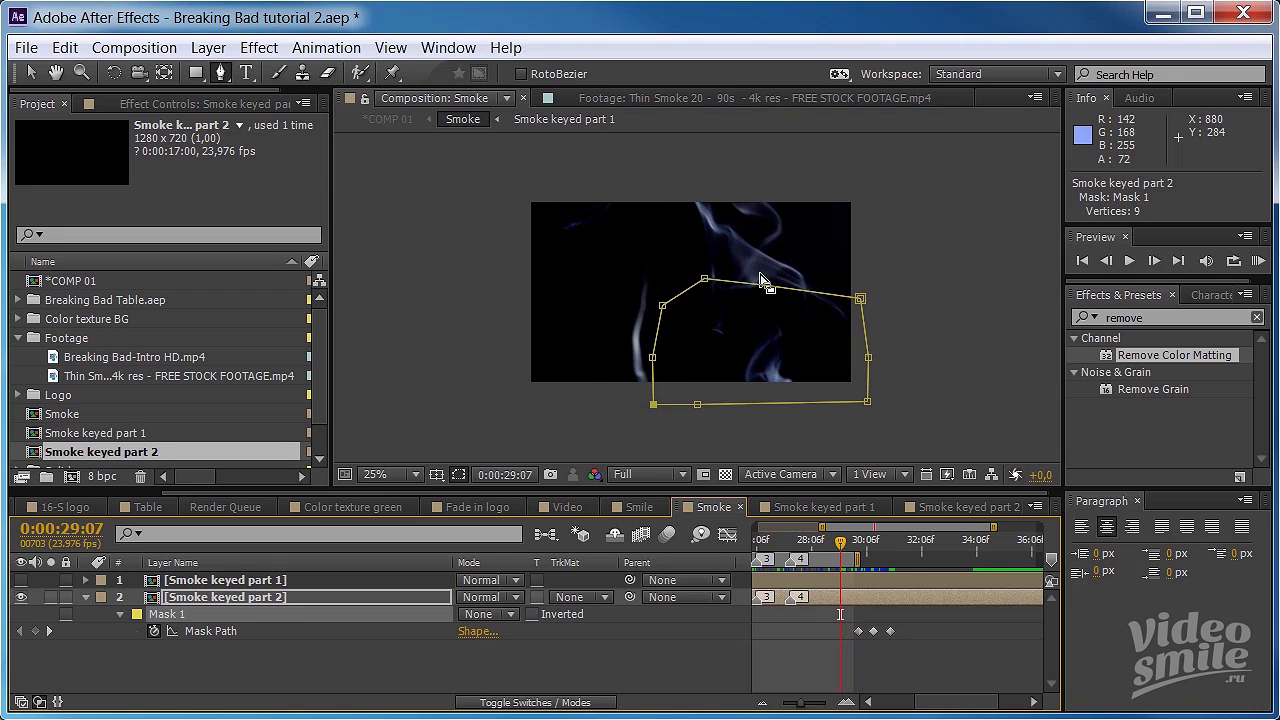
pyautogui.moveTo(876, 247); pyautogui.dragTo(587, 453)
pyautogui.moveTo(706, 281); pyautogui.dragTo(856, 380)
# - Around 0:00:29:13, reshape the mask into a rectangle with a diagonal right side
pyautogui.press('j')
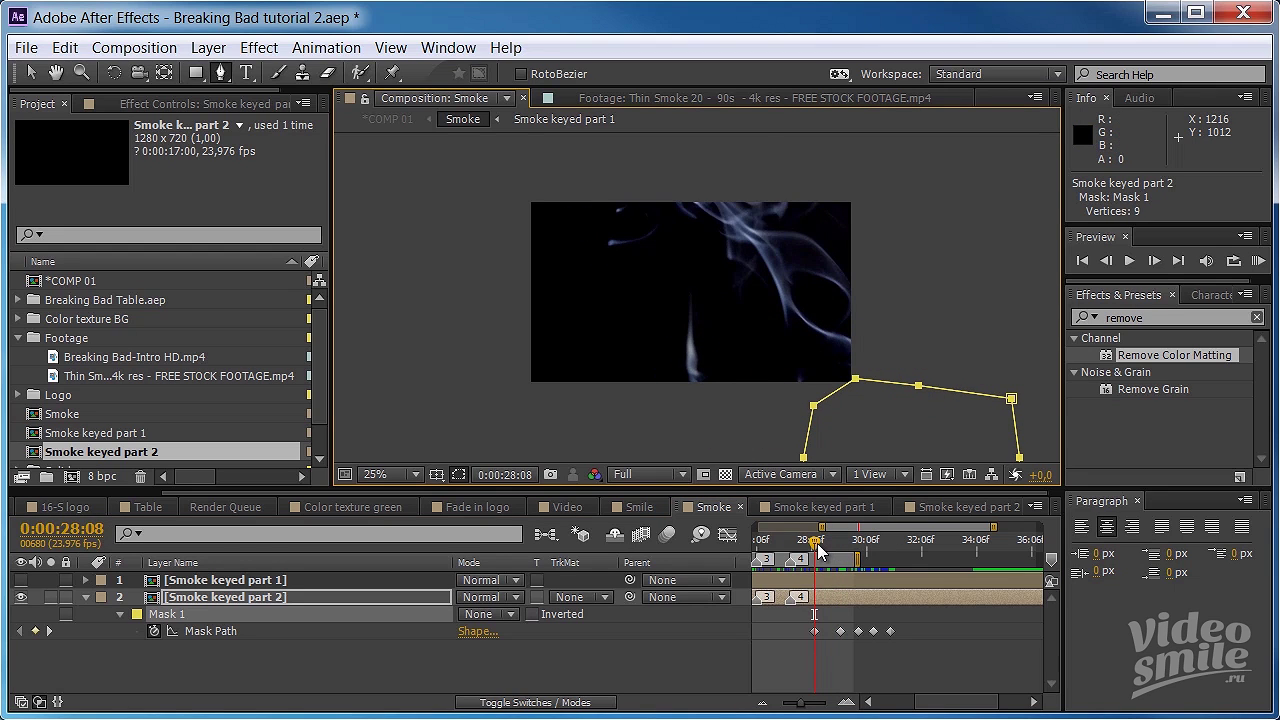
pyautogui.moveTo(817, 542); pyautogui.dragTo(908, 546)
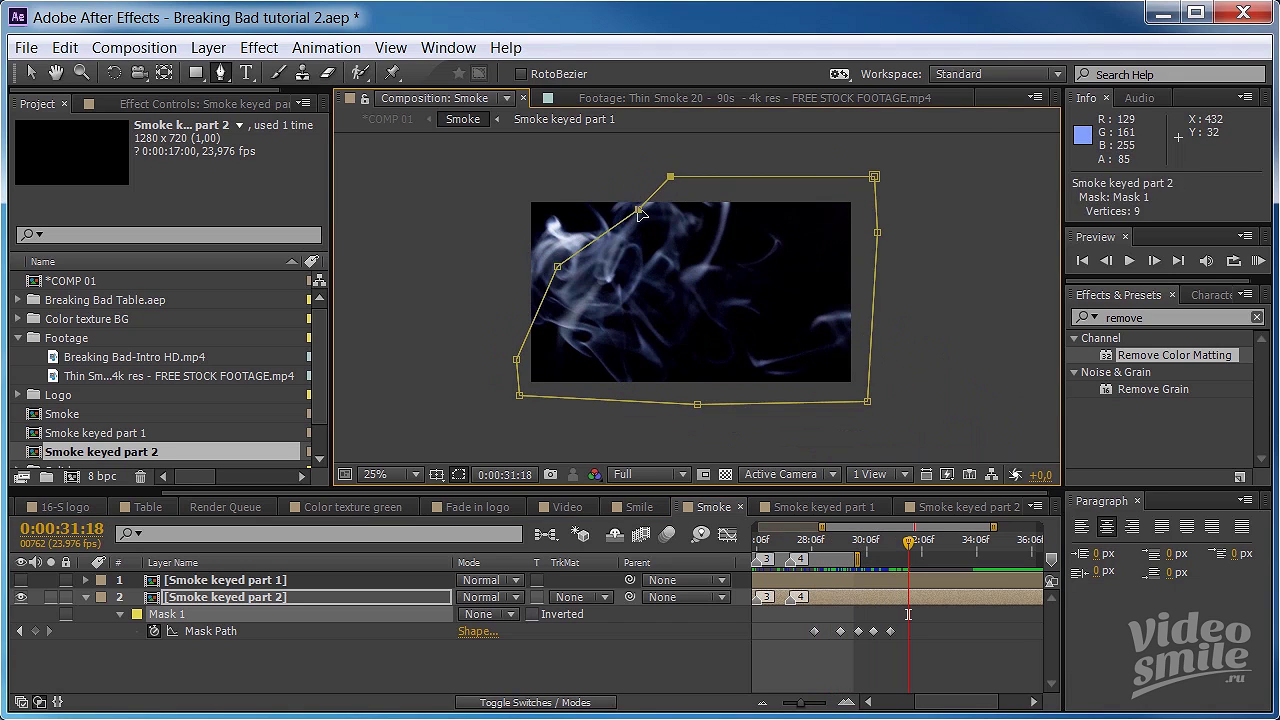
pyautogui.moveTo(634, 208); pyautogui.dragTo(524, 184)
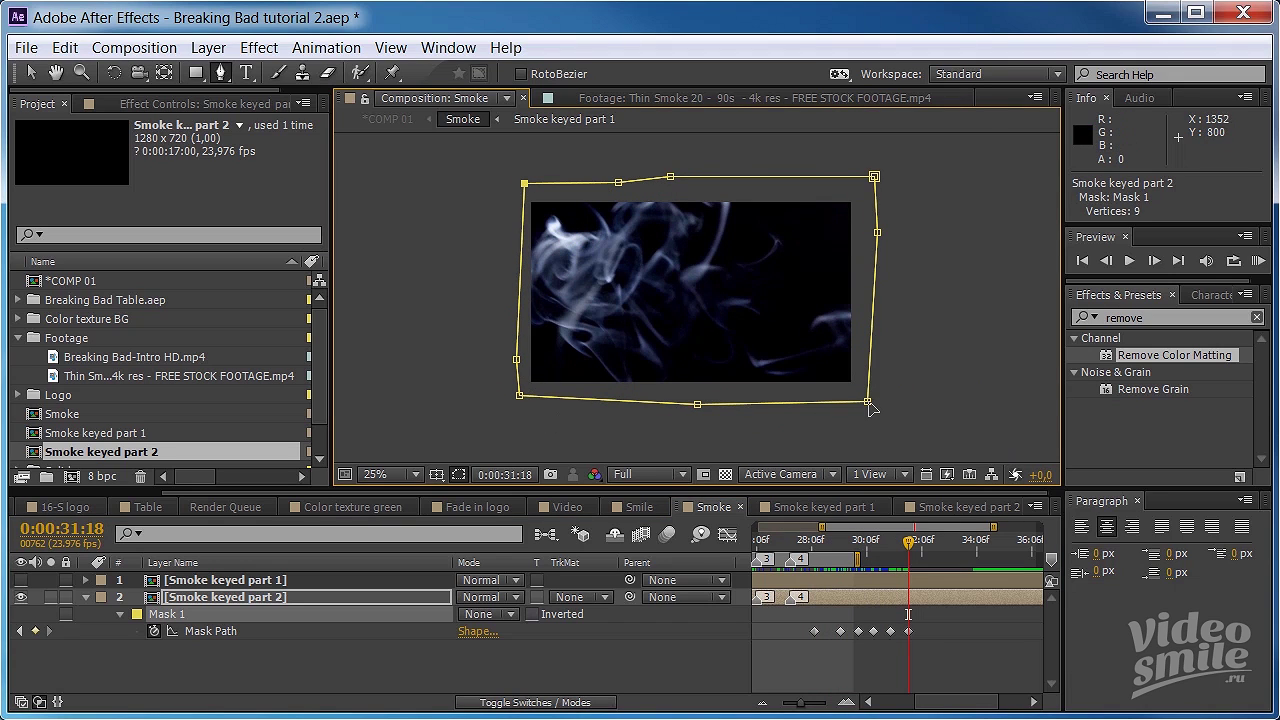
pyautogui.moveTo(866, 401); pyautogui.dragTo(772, 322)
pyautogui.moveTo(908, 543)
pyautogui.mouseDown()
pyautogui.moveTo(894, 543)
pyautogui.moveTo(924, 543)
pyautogui.mouseUp()
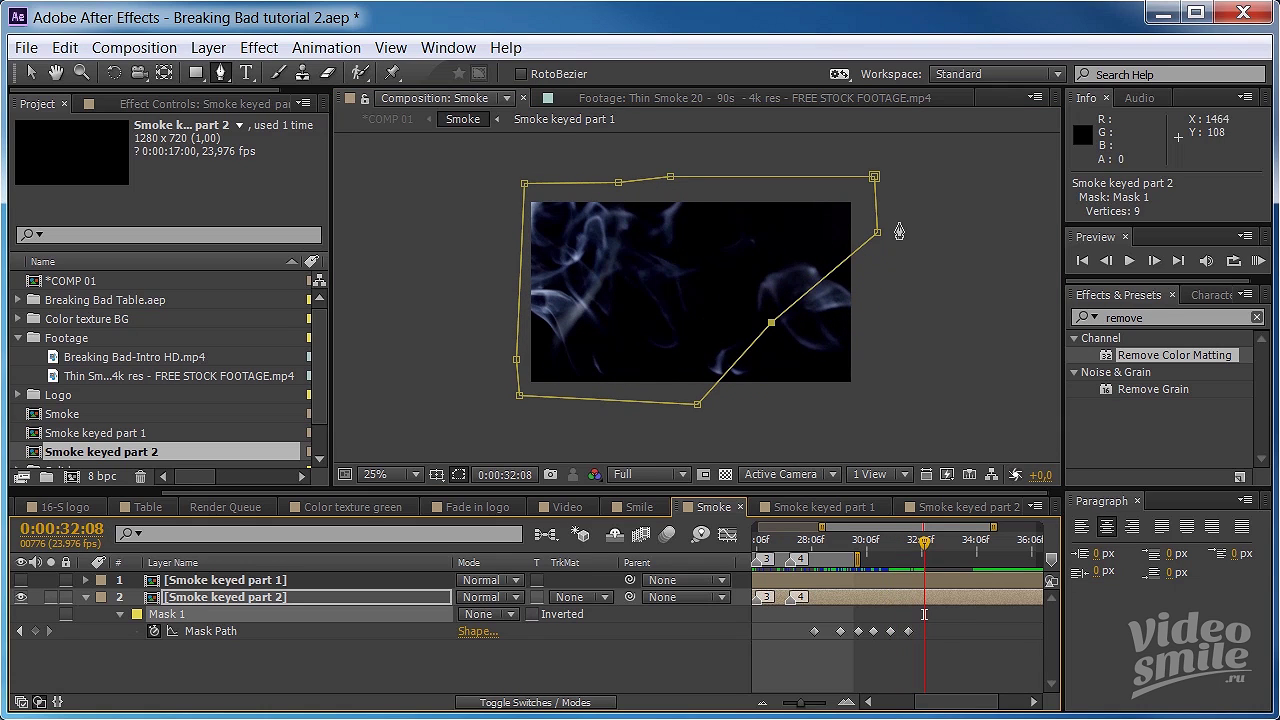
pyautogui.moveTo(877, 232); pyautogui.dragTo(833, 188)
pyautogui.moveTo(772, 322); pyautogui.dragTo(731, 276)
pyautogui.moveTo(697, 404); pyautogui.dragTo(661, 391)
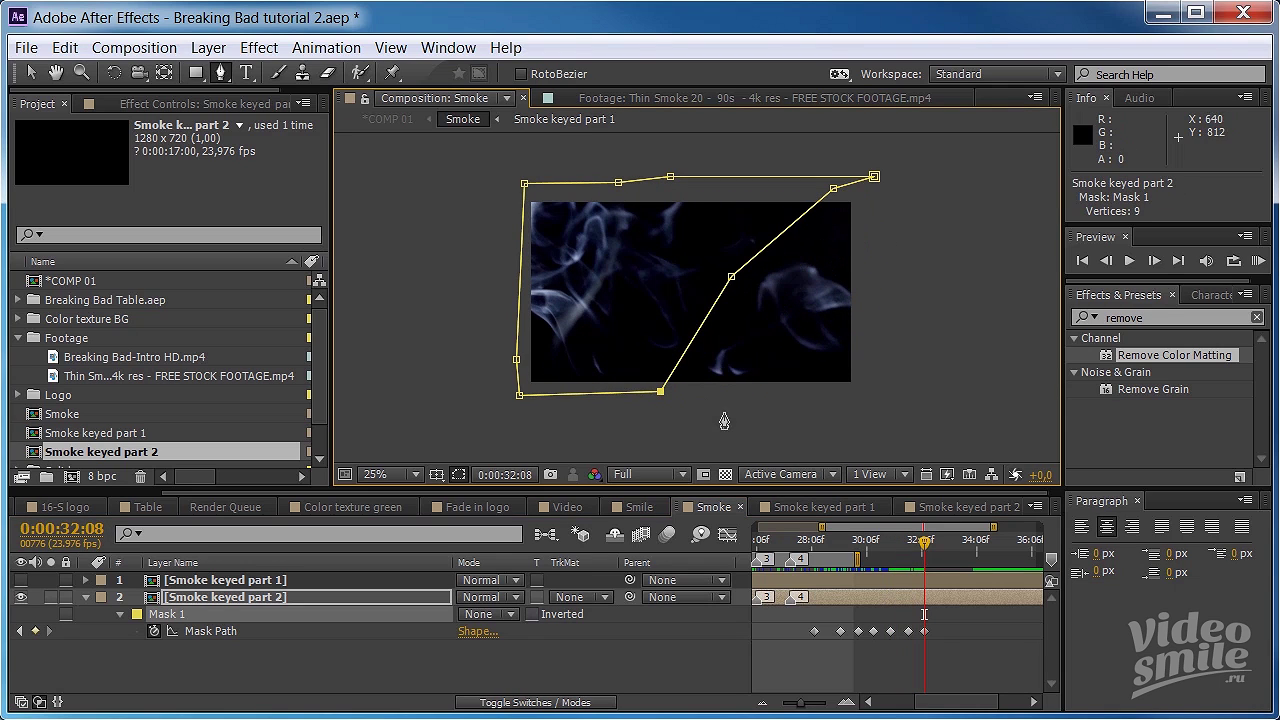
# - Push the mask's top-right point and diagonal edge further left
pyautogui.moveTo(924, 543); pyautogui.dragTo(946, 543)
pyautogui.moveTo(874, 176); pyautogui.dragTo(729, 173)
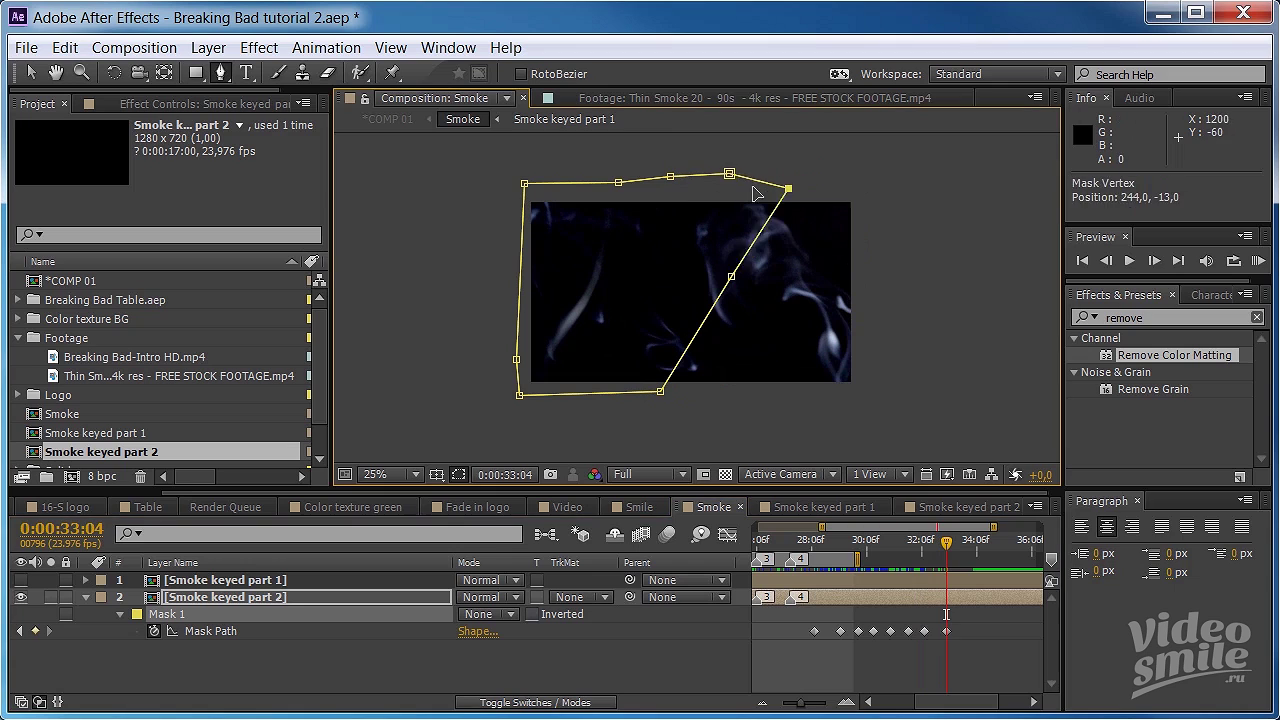
pyautogui.moveTo(833, 188); pyautogui.dragTo(701, 188)
pyautogui.moveTo(731, 276); pyautogui.dragTo(659, 261)
pyautogui.moveTo(660, 391)
pyautogui.mouseDown()
pyautogui.moveTo(624, 338)
pyautogui.moveTo(577, 339)
pyautogui.mouseUp()
# - At 0:00:34:00, collapse the mask toward the left edge of the frame
pyautogui.hotkey('shift', 'pagedown')
pyautogui.hotkey('shift', 'pagedown')
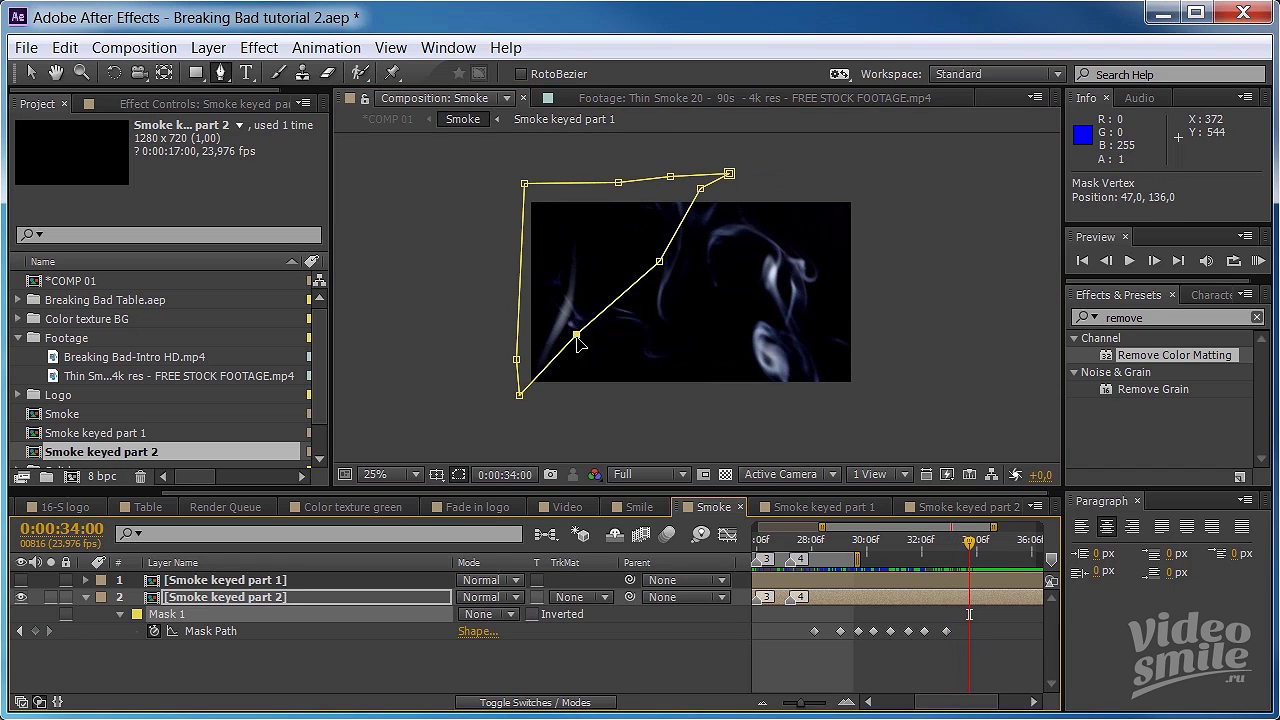
pyautogui.moveTo(659, 261); pyautogui.dragTo(599, 241)
pyautogui.moveTo(729, 173); pyautogui.dragTo(613, 174)
pyautogui.moveTo(700, 188); pyautogui.dragTo(595, 190)
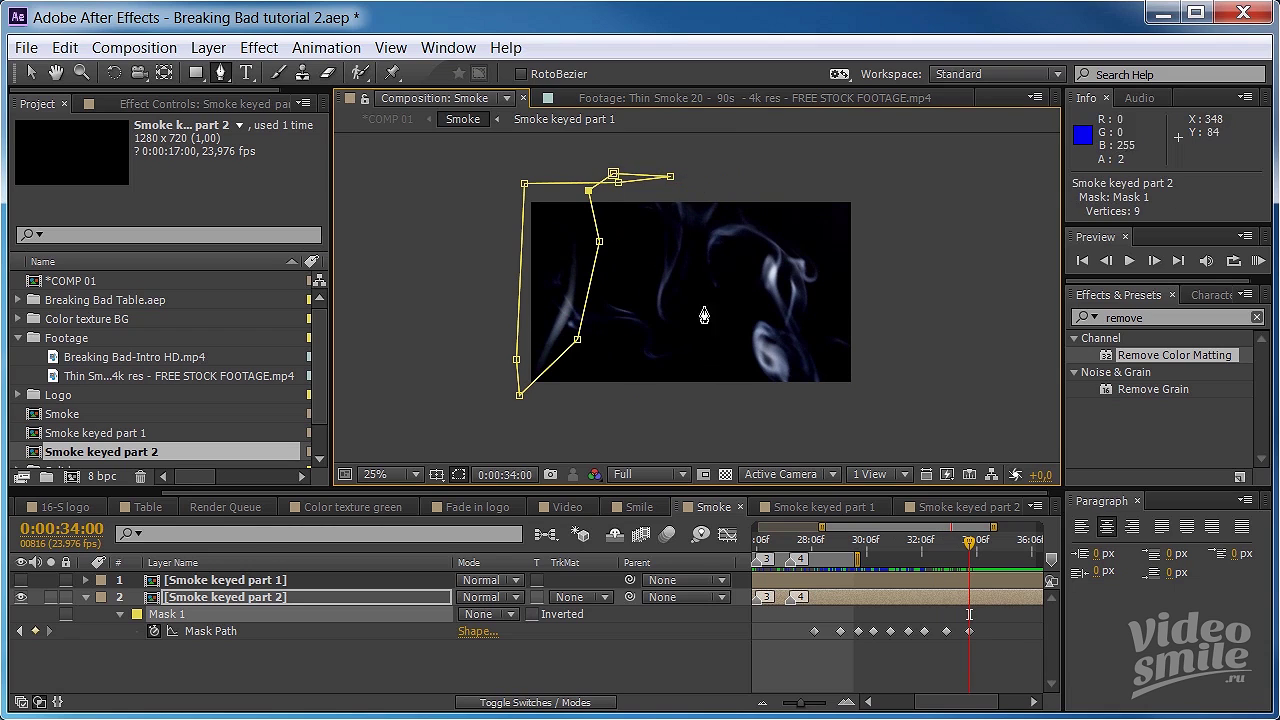
pyautogui.moveTo(970, 555); pyautogui.dragTo(924, 548)
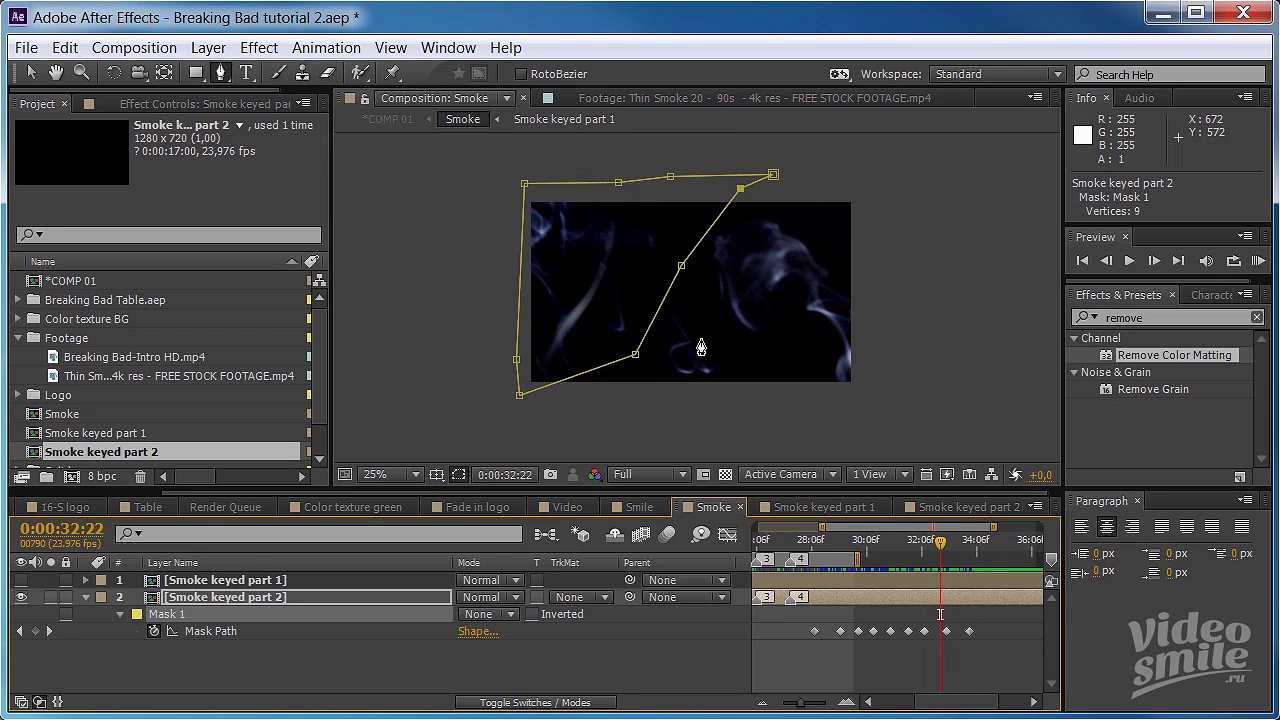
# - Add an in-between mask shape at 0:00:32:22 and delete the stray Mask Path keyframe
pyautogui.moveTo(697, 343); pyautogui.dragTo(645, 318)
pyautogui.moveTo(996, 624); pyautogui.dragTo(946, 638)
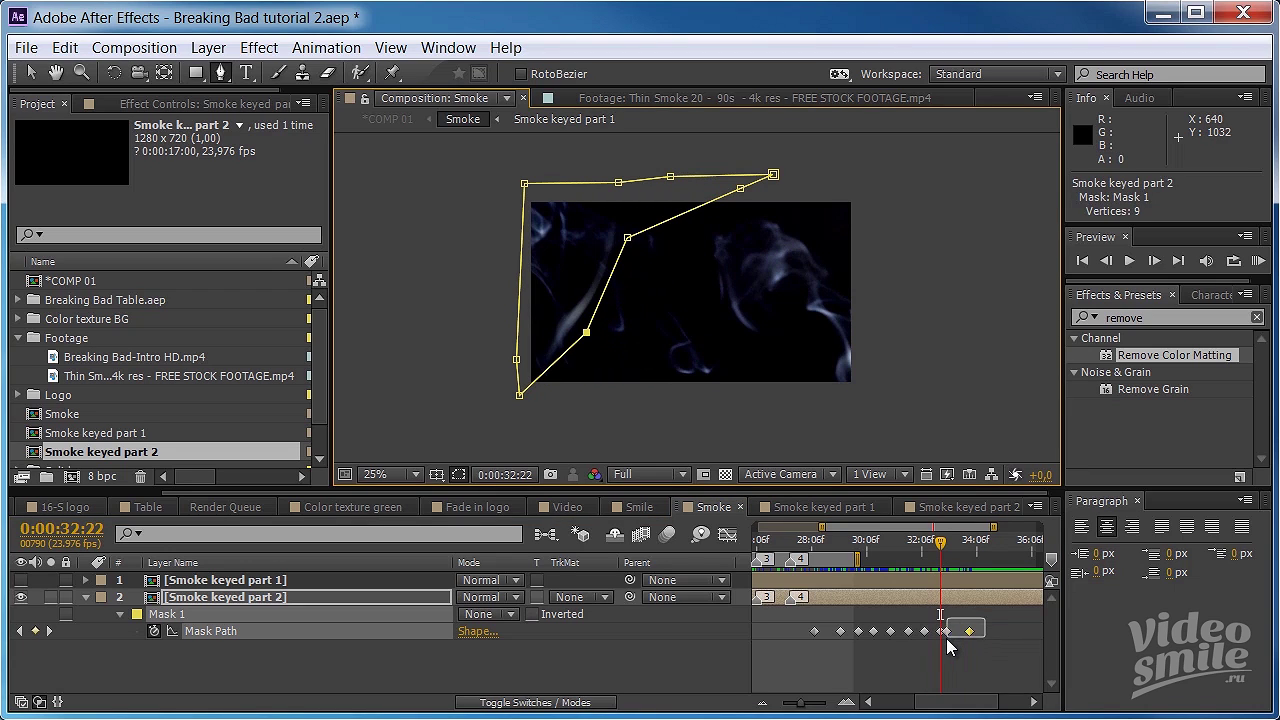
pyautogui.press('Delete')
# - At 0:00:33:05, squeeze the mask points onto the left edge and preview the wipe
pyautogui.click(946, 541)
pyautogui.moveTo(946, 545); pyautogui.dragTo(956, 541)
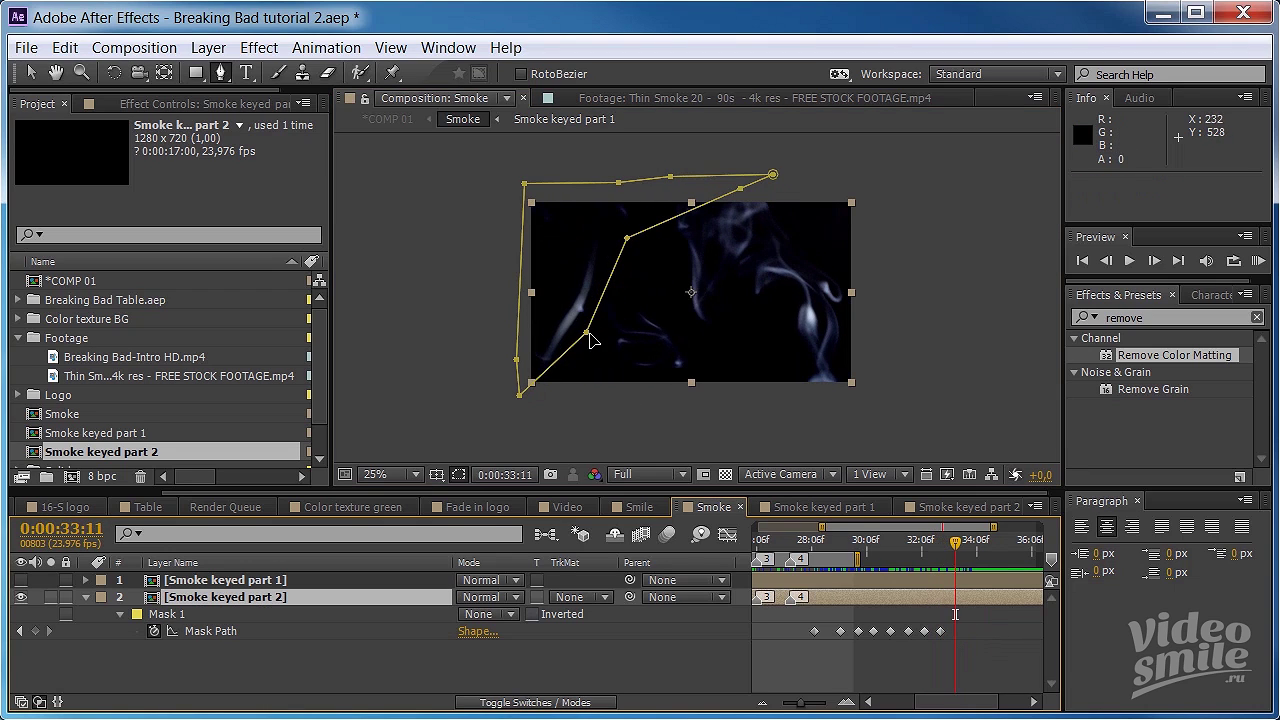
pyautogui.moveTo(586, 332); pyautogui.dragTo(529, 300)
pyautogui.moveTo(626, 238); pyautogui.dragTo(535, 190)
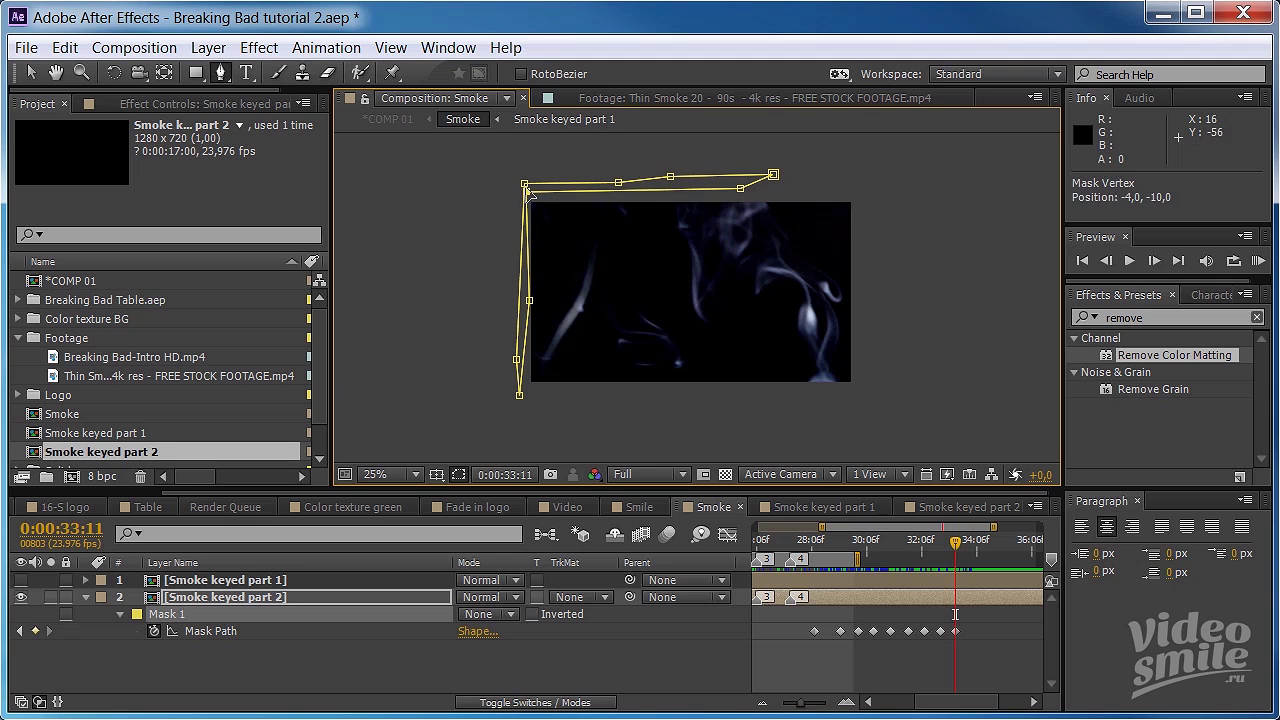
pyautogui.moveTo(955, 542); pyautogui.dragTo(930, 546)
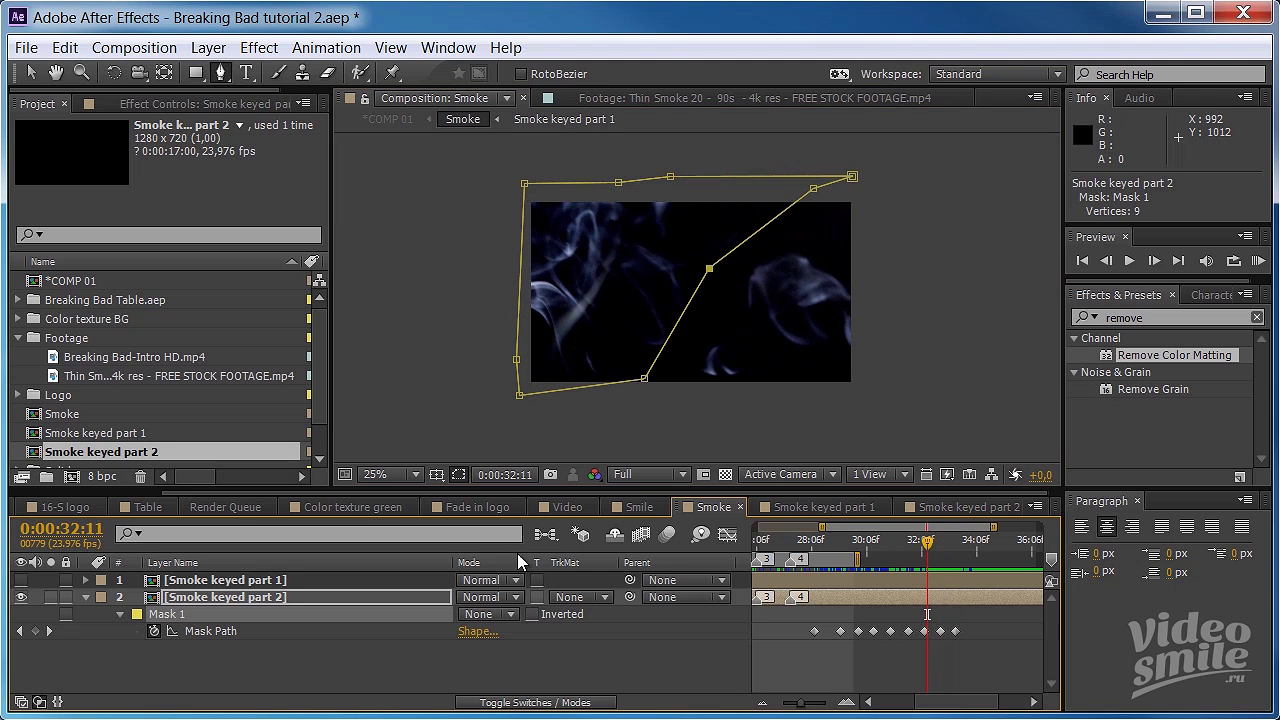
# - Switch Mask 1's mode to Add
pyautogui.click(498, 615)
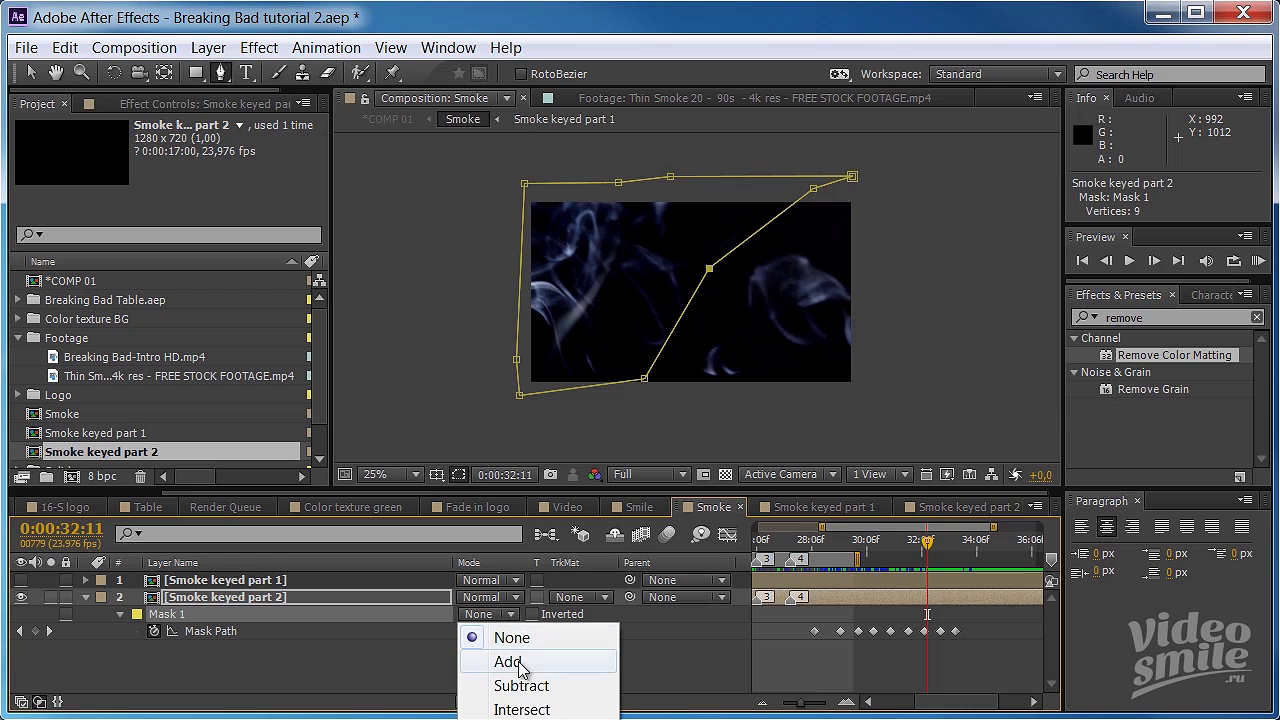
pyautogui.click(512, 663)
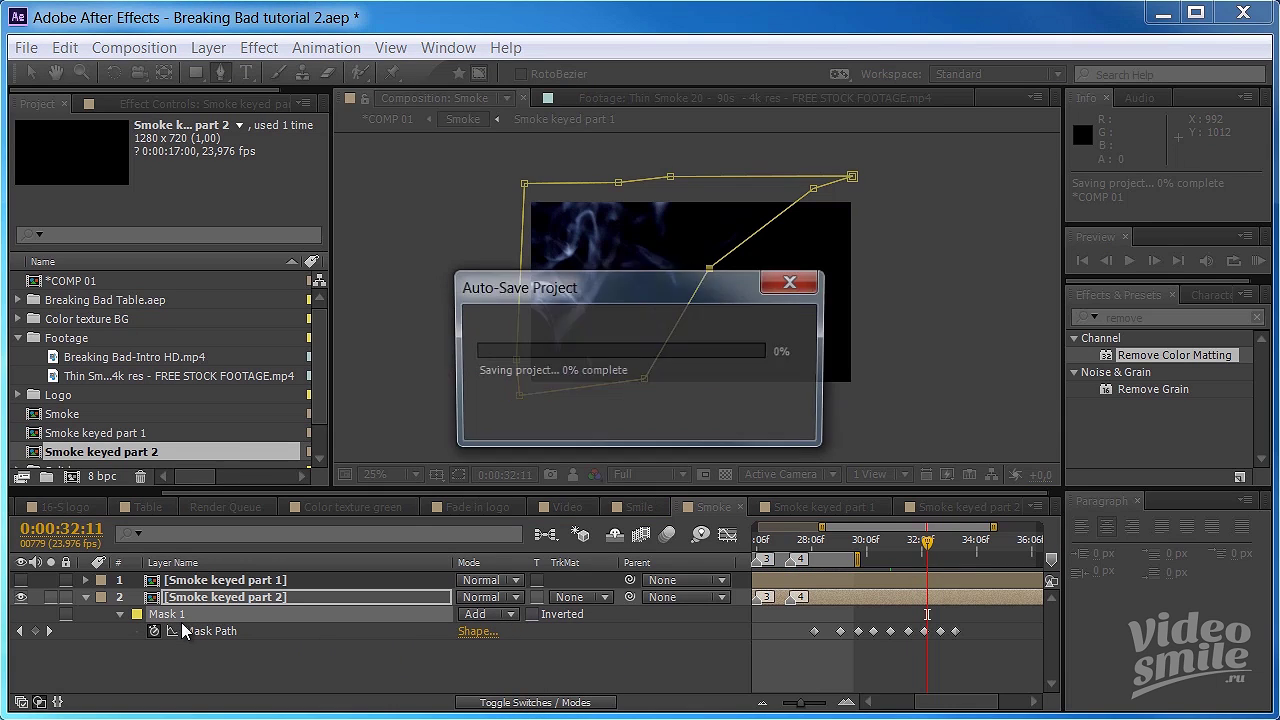
pyautogui.press('f')
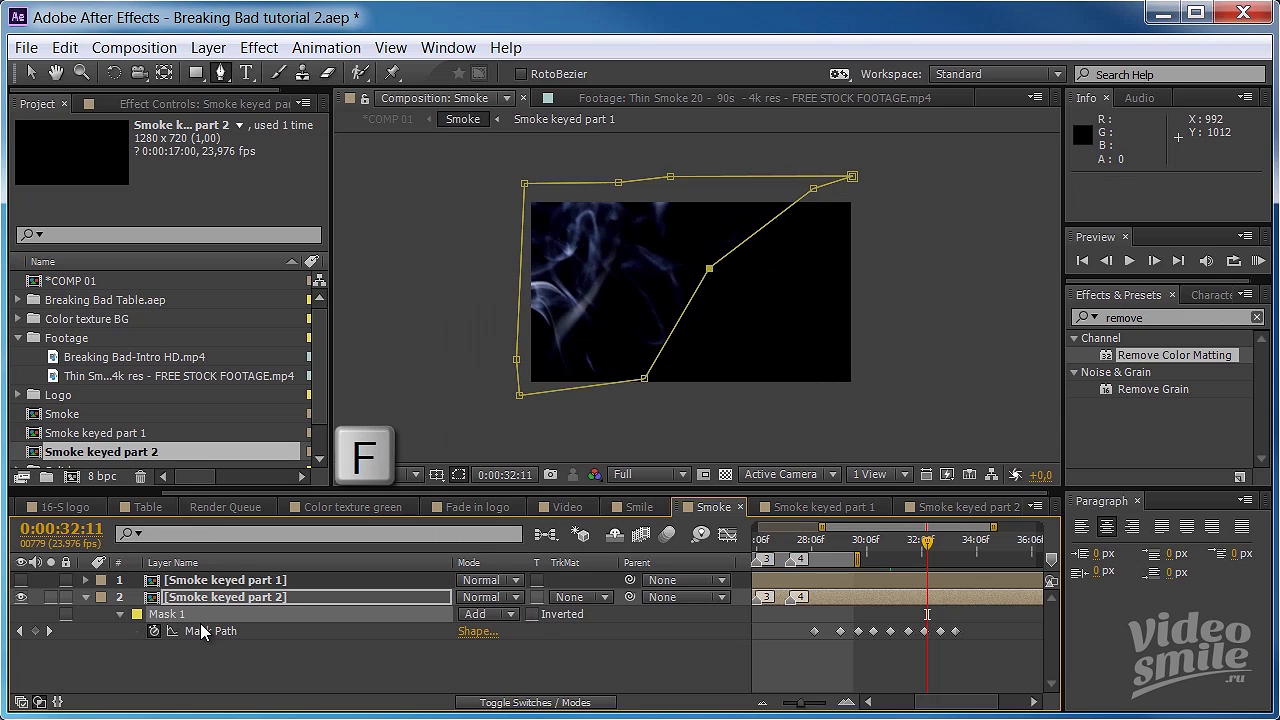
# - Give the Smoke keyed part 2 mask a 50-pixel feather and preview the wipe
pyautogui.click(486, 633)
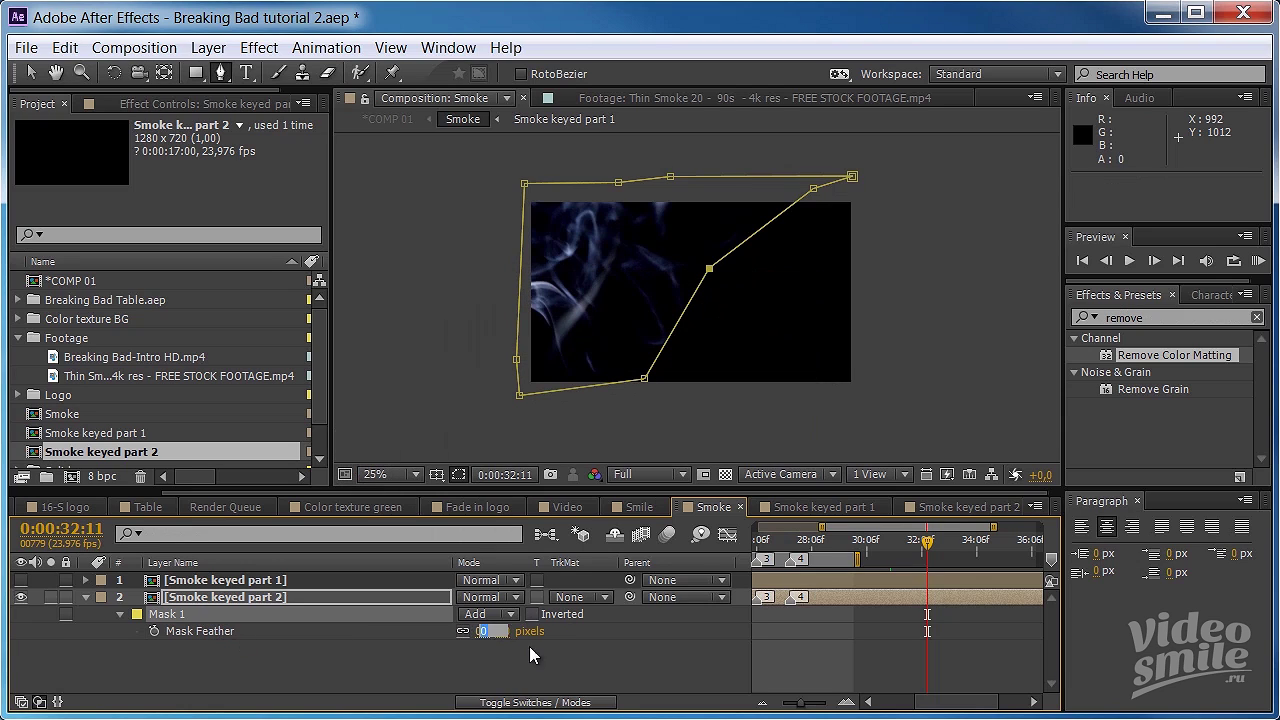
pyautogui.write('50')
pyautogui.press('Return')
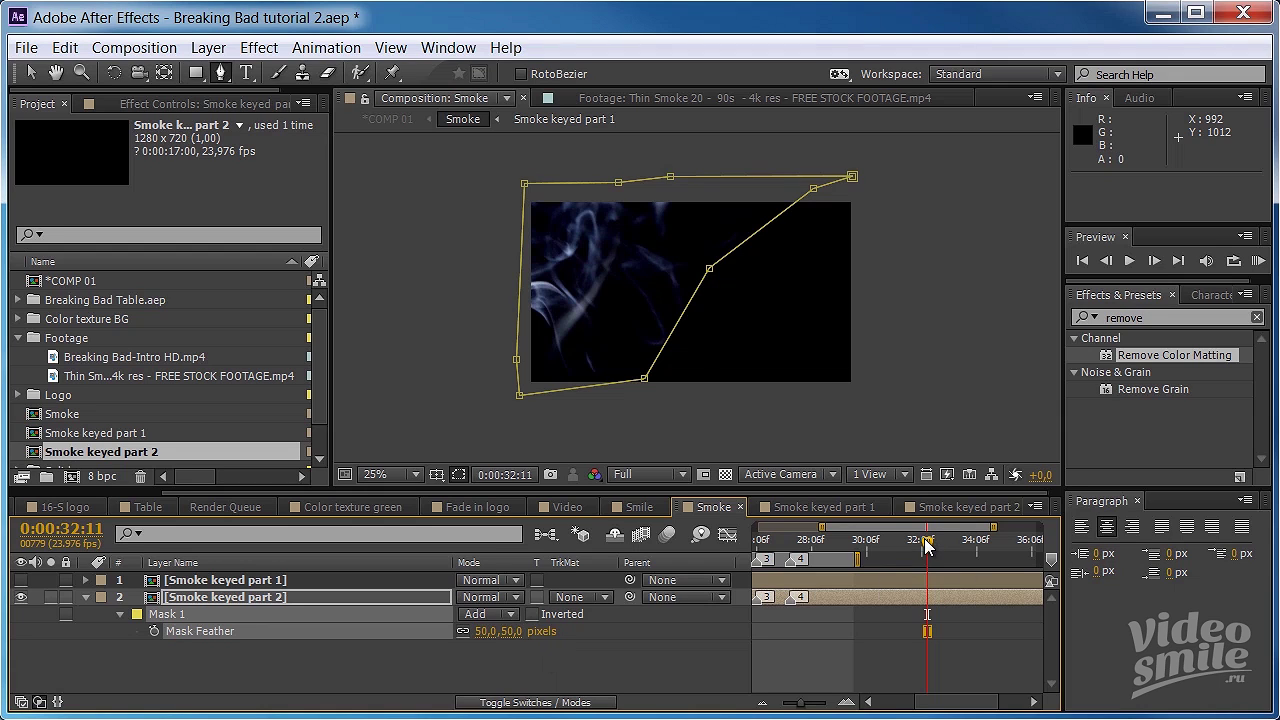
pyautogui.moveTo(926, 541); pyautogui.dragTo(949, 556)
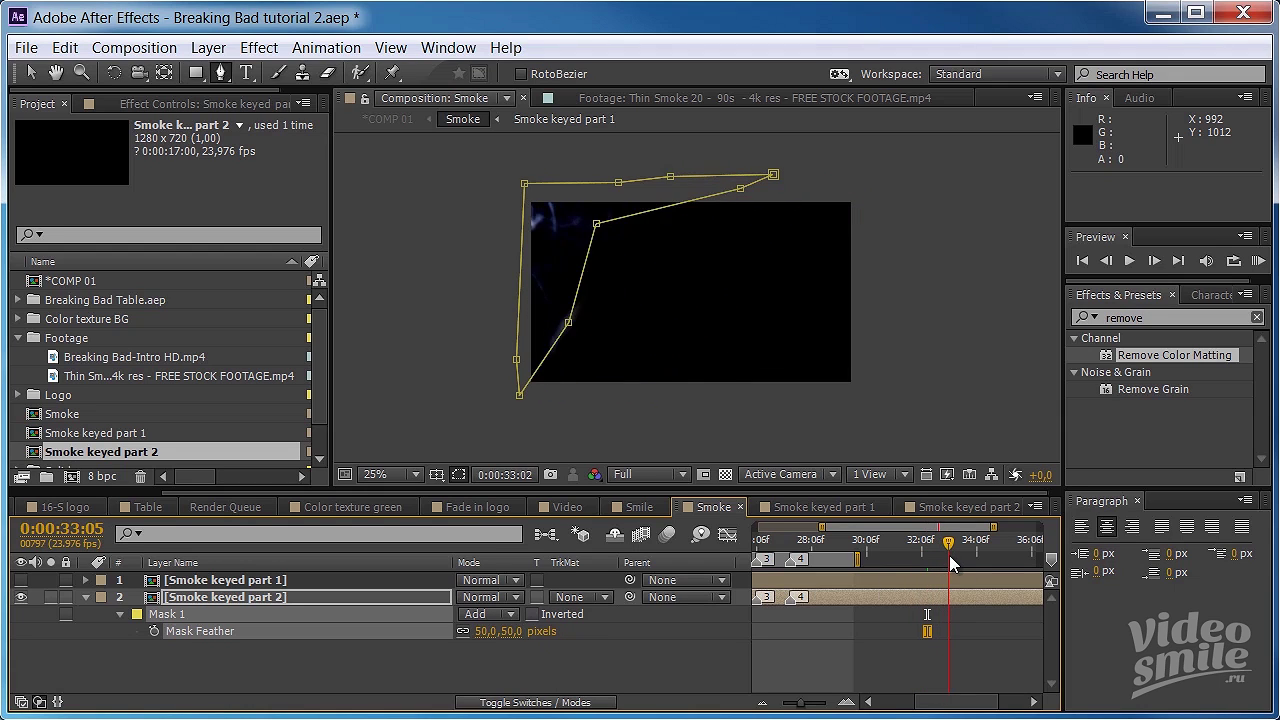
pyautogui.click(459, 476)
pyautogui.moveTo(941, 547); pyautogui.dragTo(925, 560)
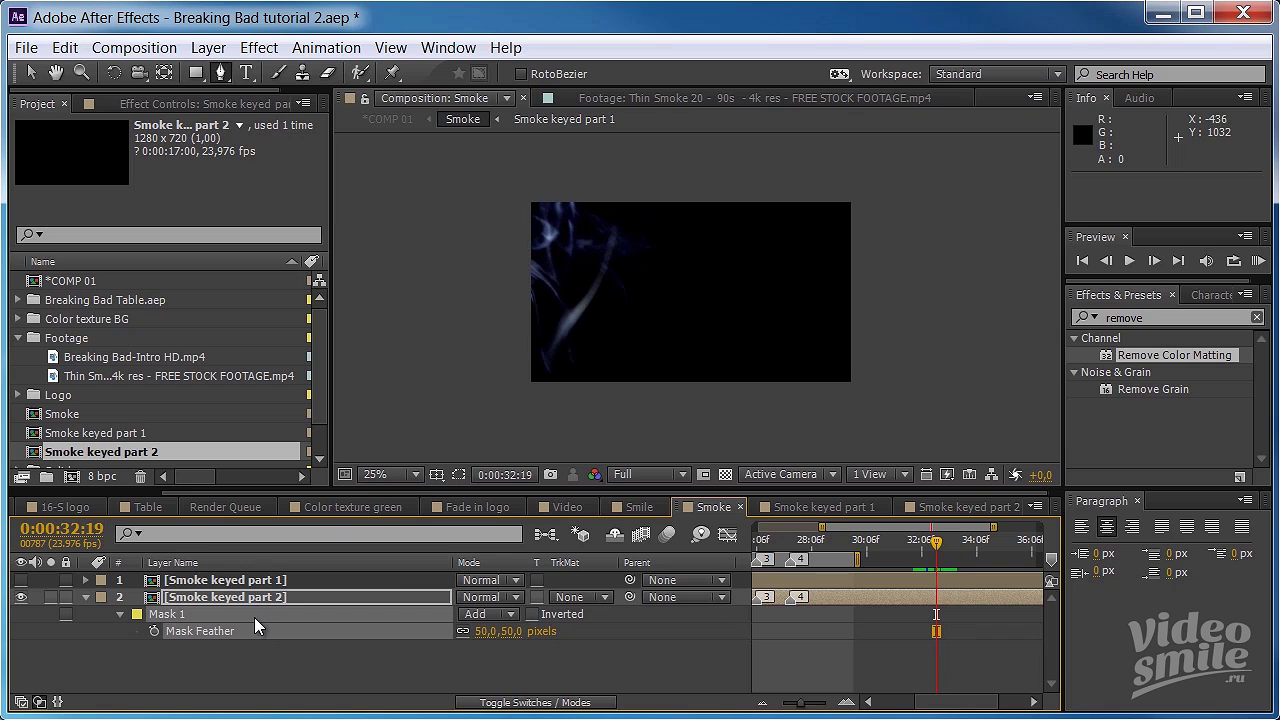
# - Apply a 50-pixel mask feather to Smoke keyed part 1 and make it visible again
pyautogui.click(251, 584)
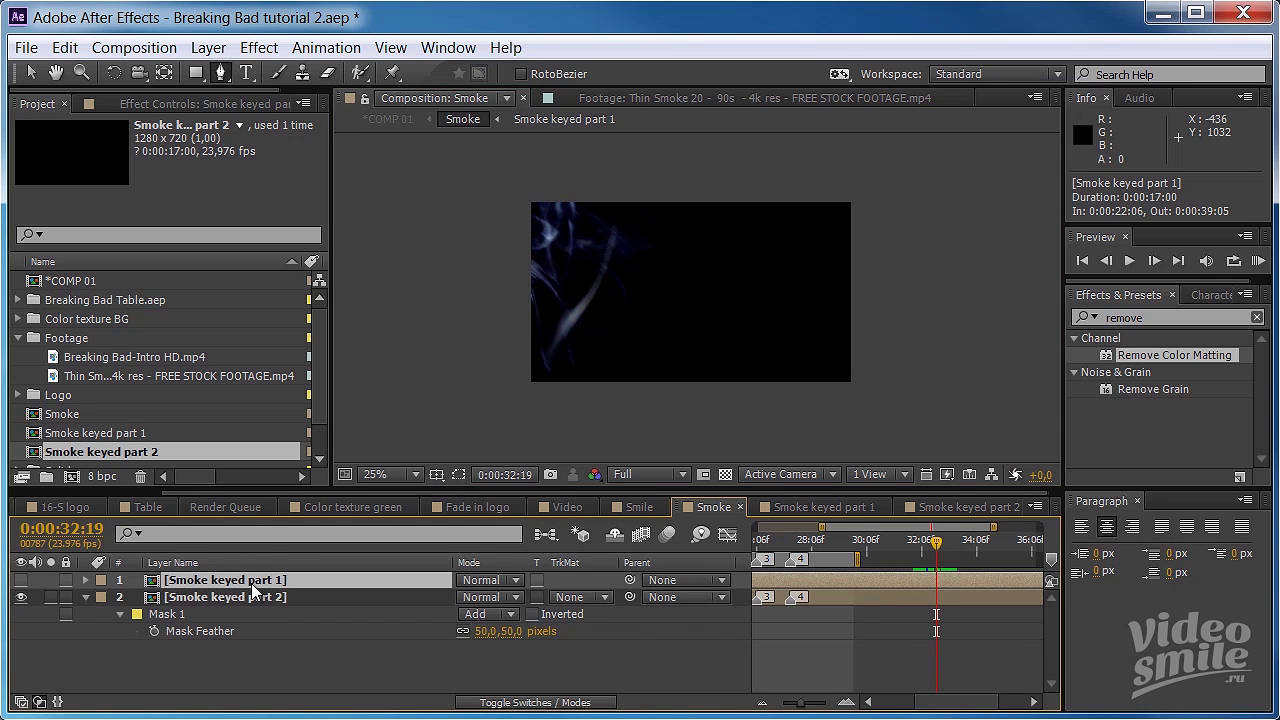
pyautogui.hotkey('ctrl', 'v')
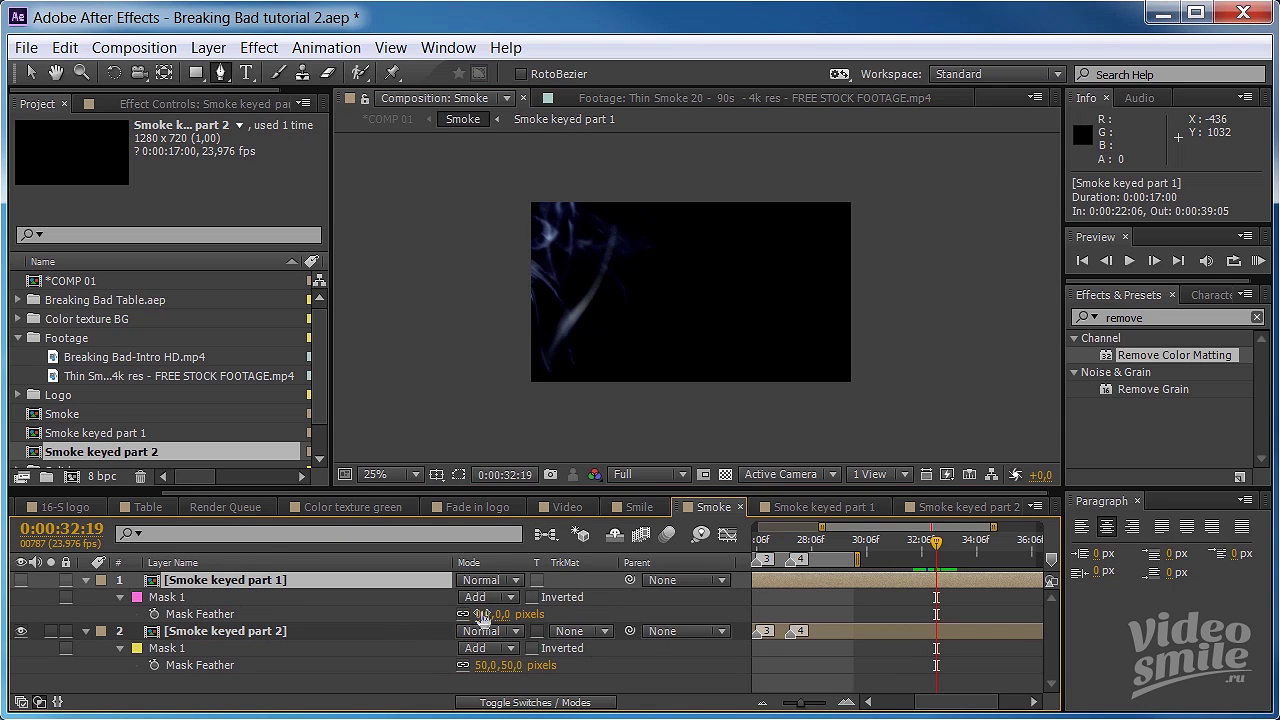
pyautogui.click(482, 614)
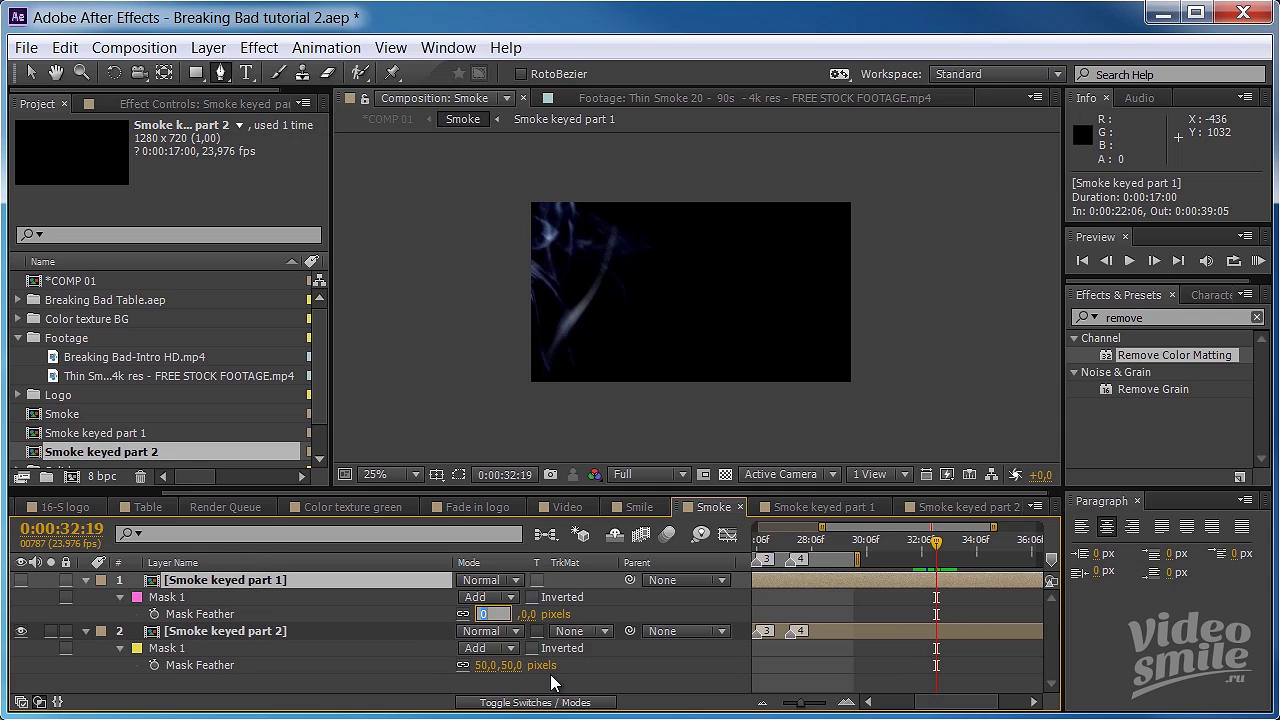
pyautogui.write('50')
pyautogui.press('Return')
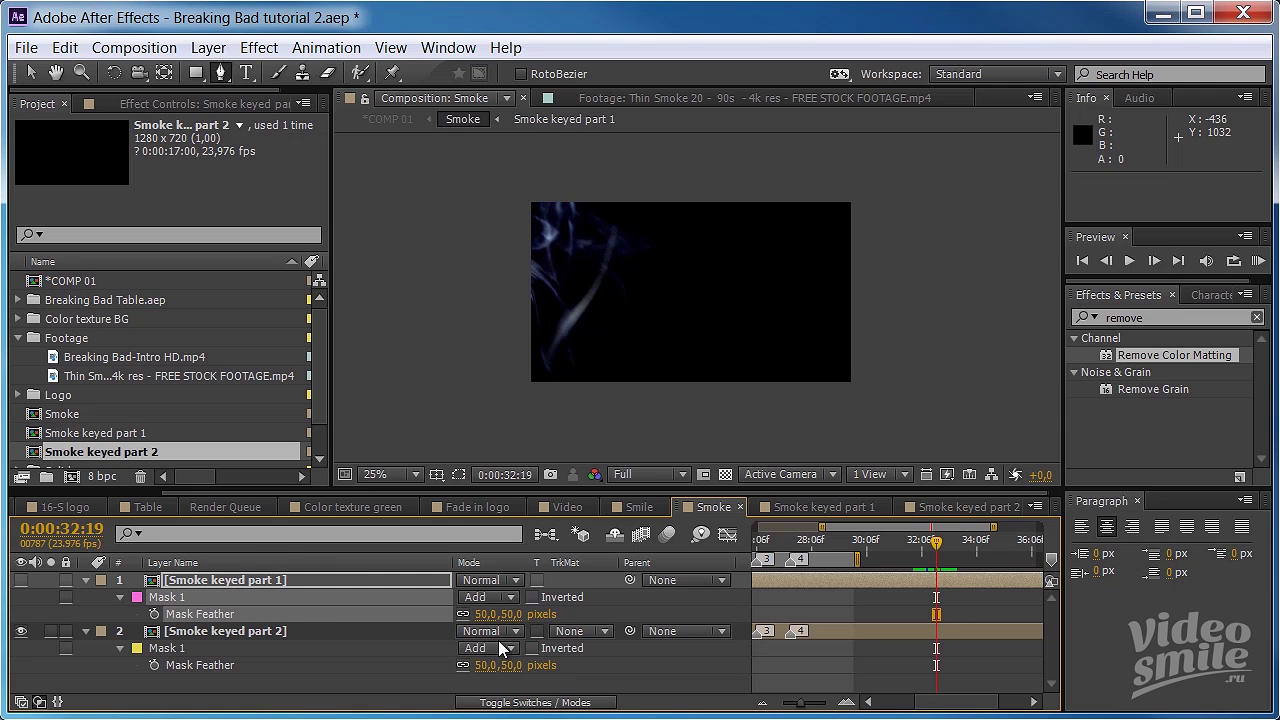
pyautogui.click(21, 580)
# - Slide Smoke keyed part 2 earlier so it starts at 0:00:20:19
pyautogui.moveTo(937, 541)
pyautogui.mouseDown()
pyautogui.moveTo(812, 544)
pyautogui.moveTo(852, 548)
pyautogui.mouseUp()
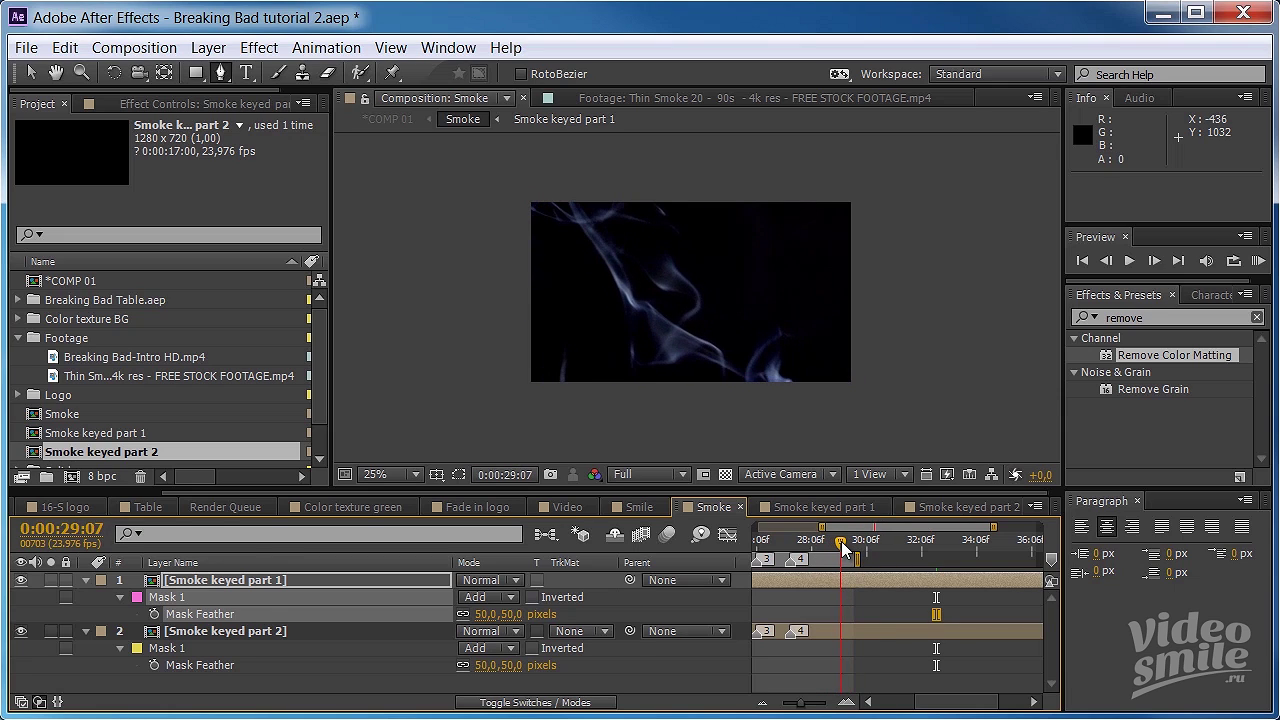
pyautogui.moveTo(852, 548); pyautogui.dragTo(841, 541)
pyautogui.moveTo(869, 628); pyautogui.dragTo(828, 634)
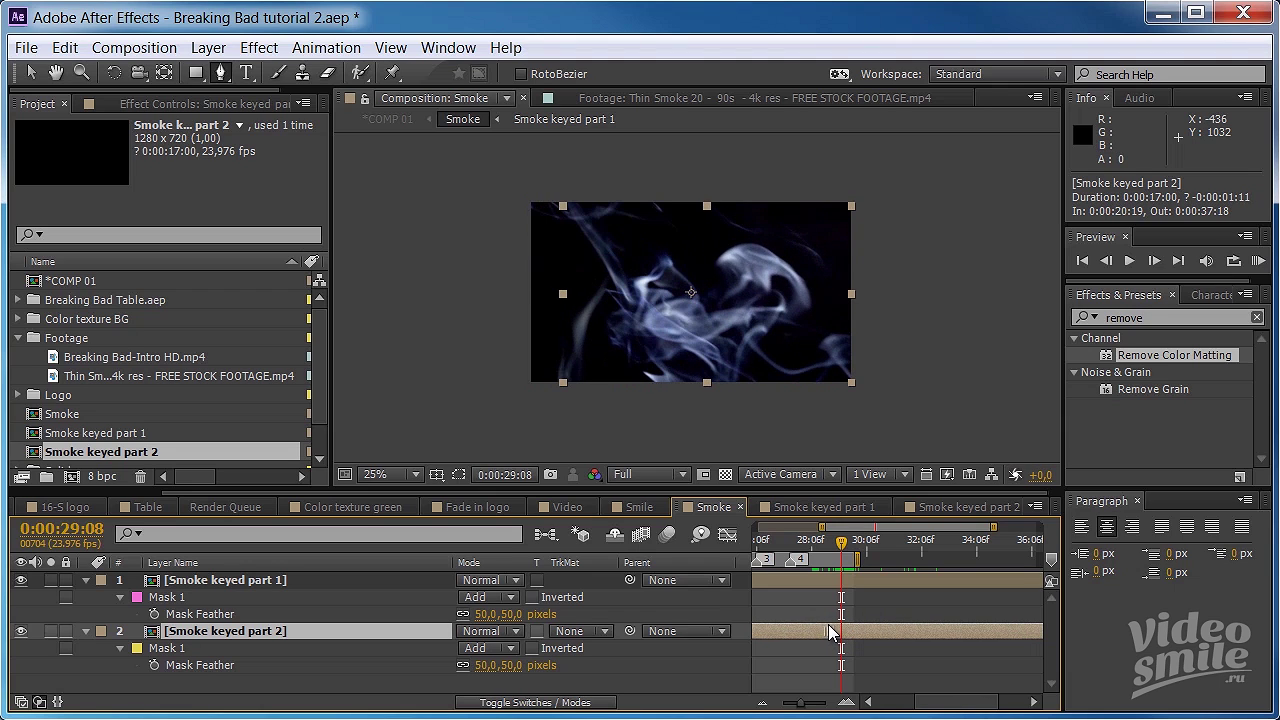
pyautogui.moveTo(842, 543)
pyautogui.mouseDown()
pyautogui.moveTo(813, 557)
pyautogui.moveTo(866, 560)
pyautogui.mouseUp()
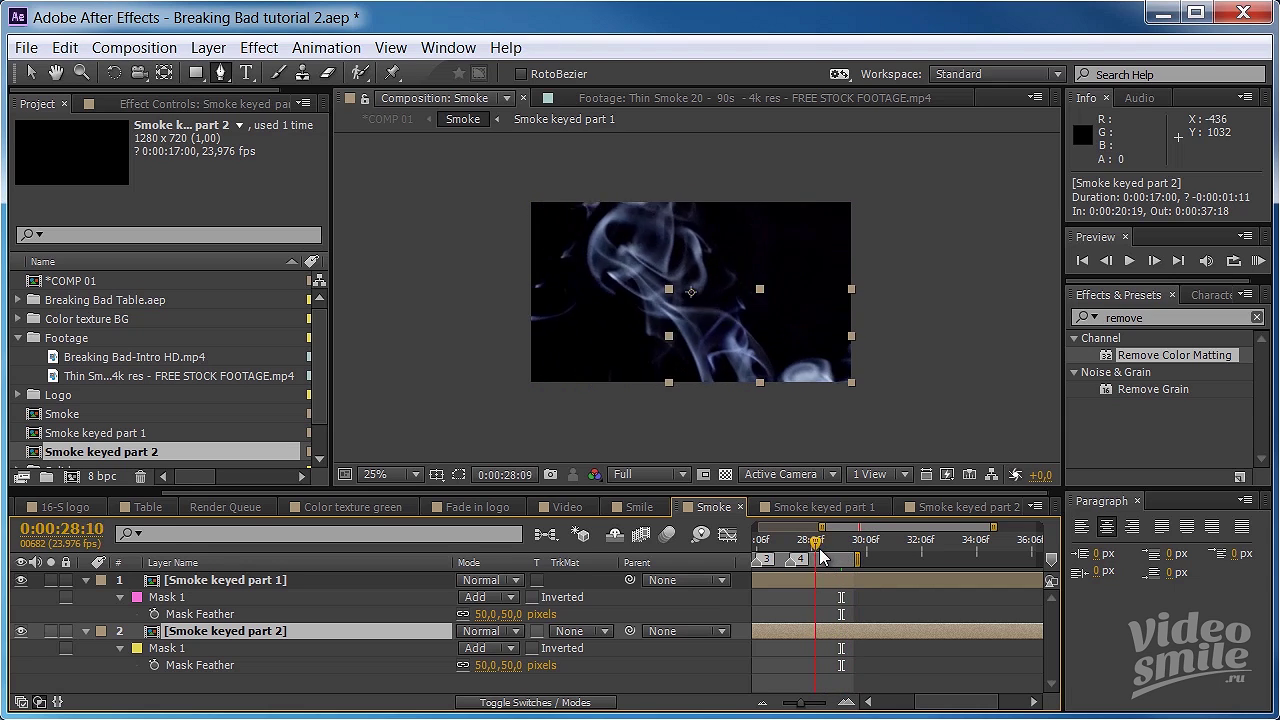
# - Pre-compose both smoke layers into 'Smoke masked' without opening the new composition
pyautogui.click(312, 573)
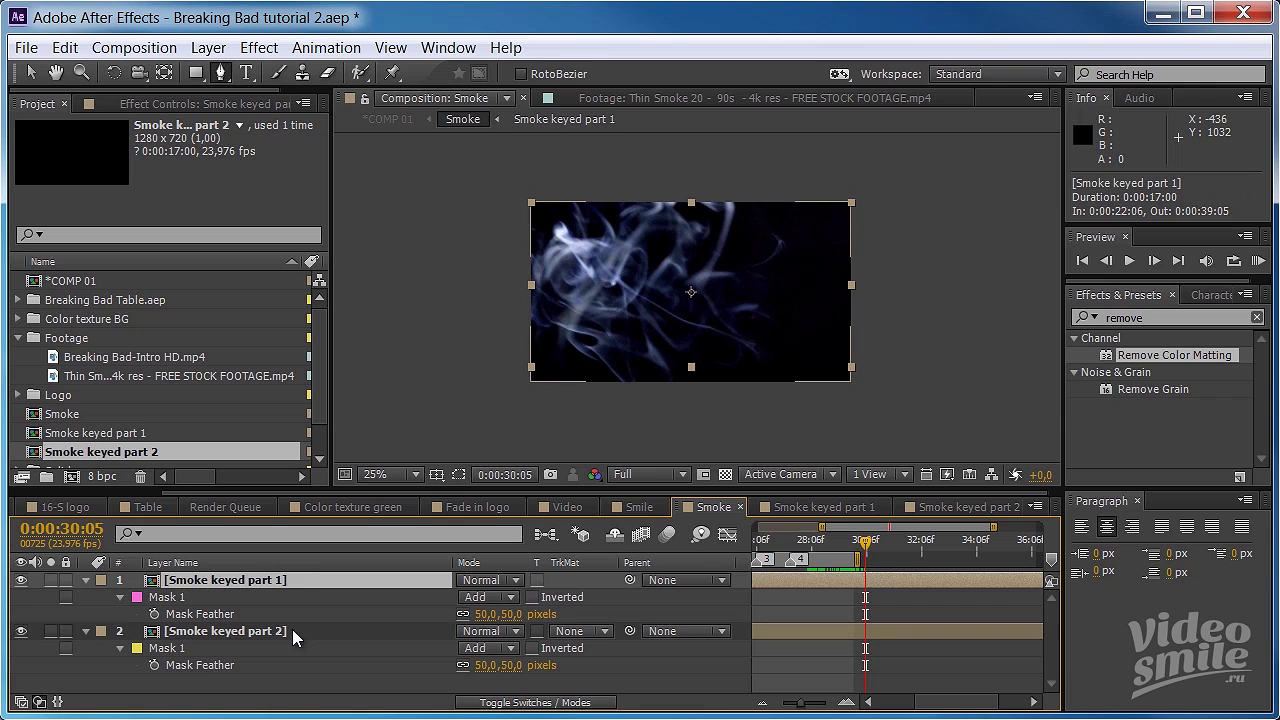
pyautogui.keyDown('shift'); pyautogui.click(292, 629); pyautogui.keyUp('shift')
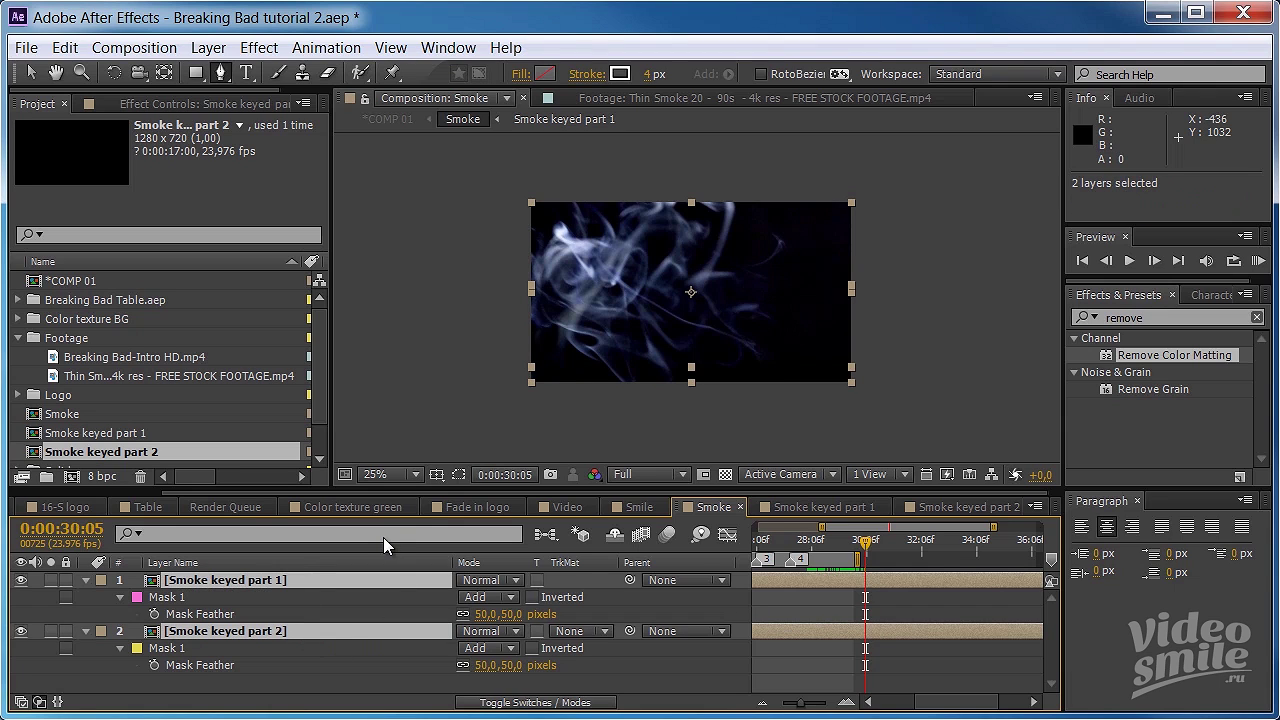
pyautogui.hotkey('ctrl', 'shift', 'c')
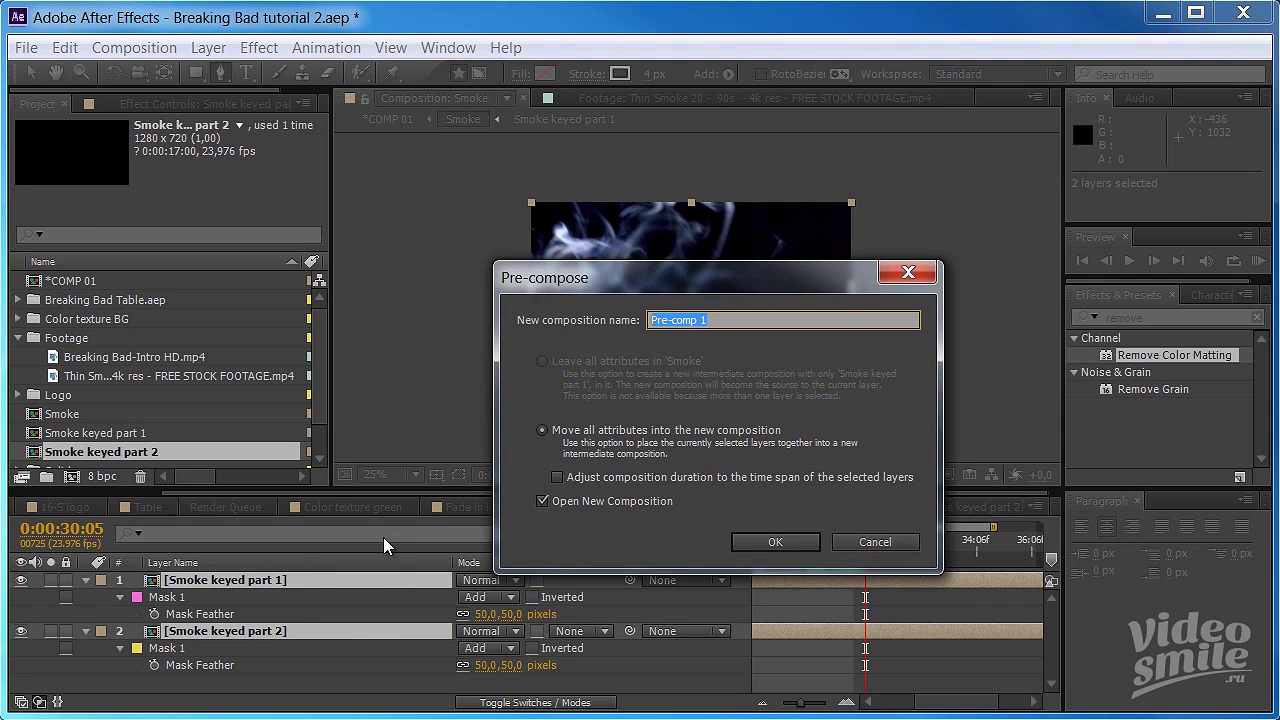
pyautogui.write('Smoke masked')
pyautogui.click(544, 500)
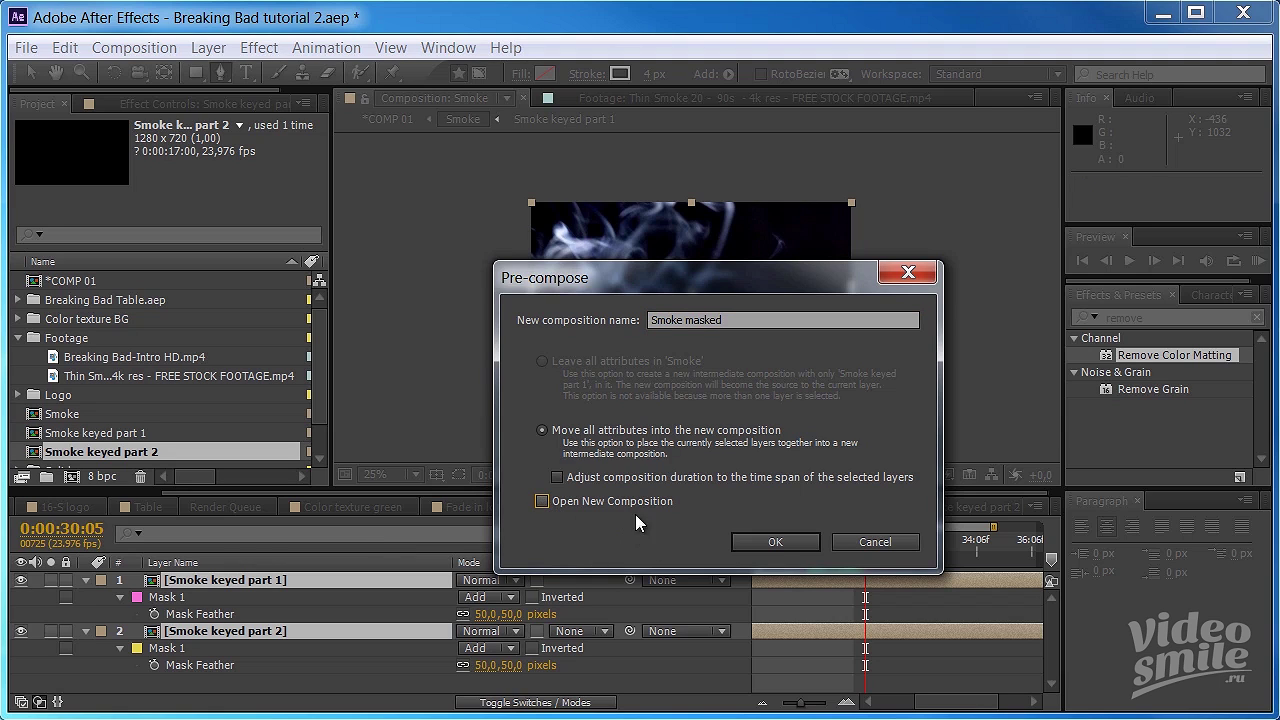
pyautogui.click(793, 543)
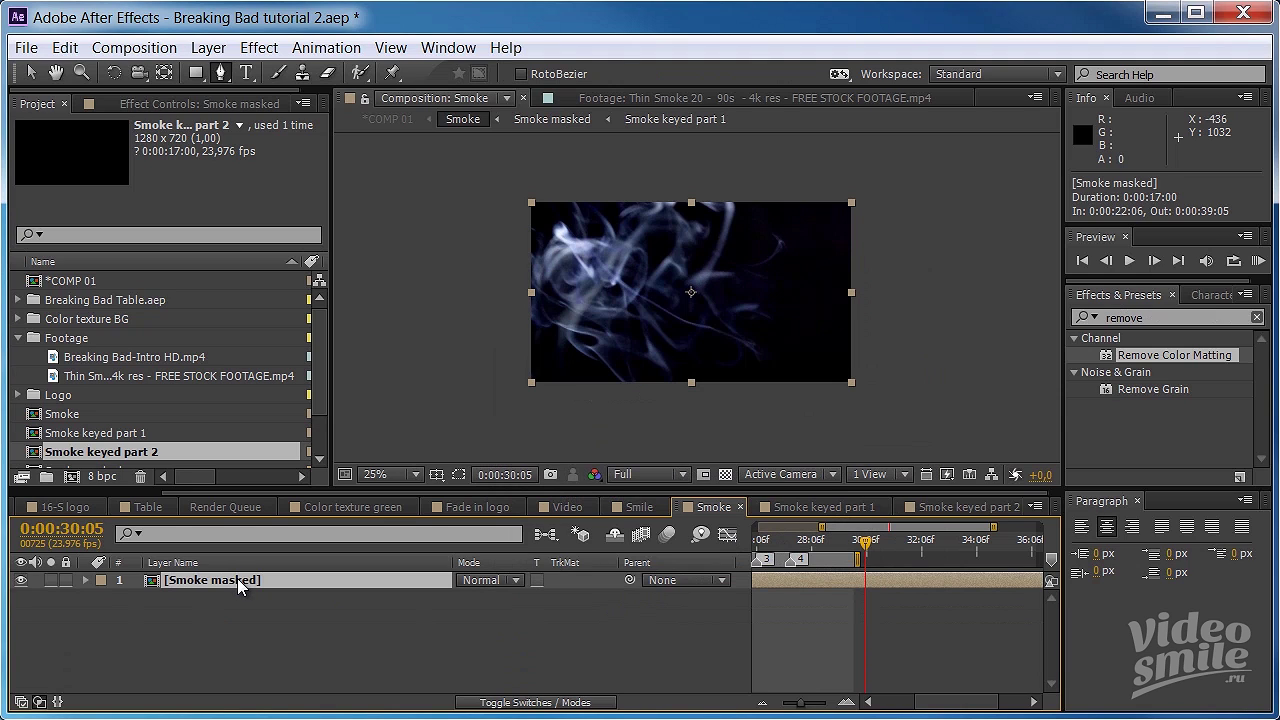
# - Duplicate the Smoke masked layer and preview the smoke
pyautogui.hotkey('ctrl', 'd')
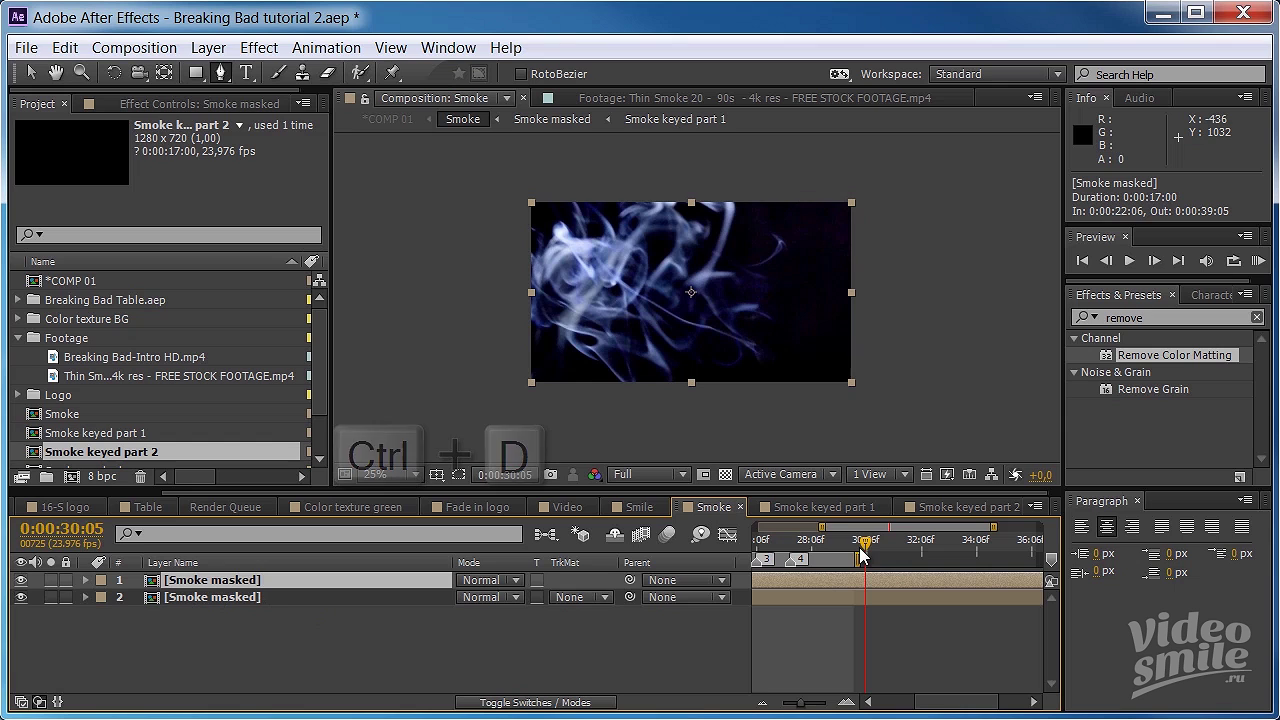
pyautogui.moveTo(864, 542)
pyautogui.mouseDown()
pyautogui.moveTo(835, 545)
pyautogui.moveTo(912, 540)
pyautogui.moveTo(729, 546)
pyautogui.mouseUp()
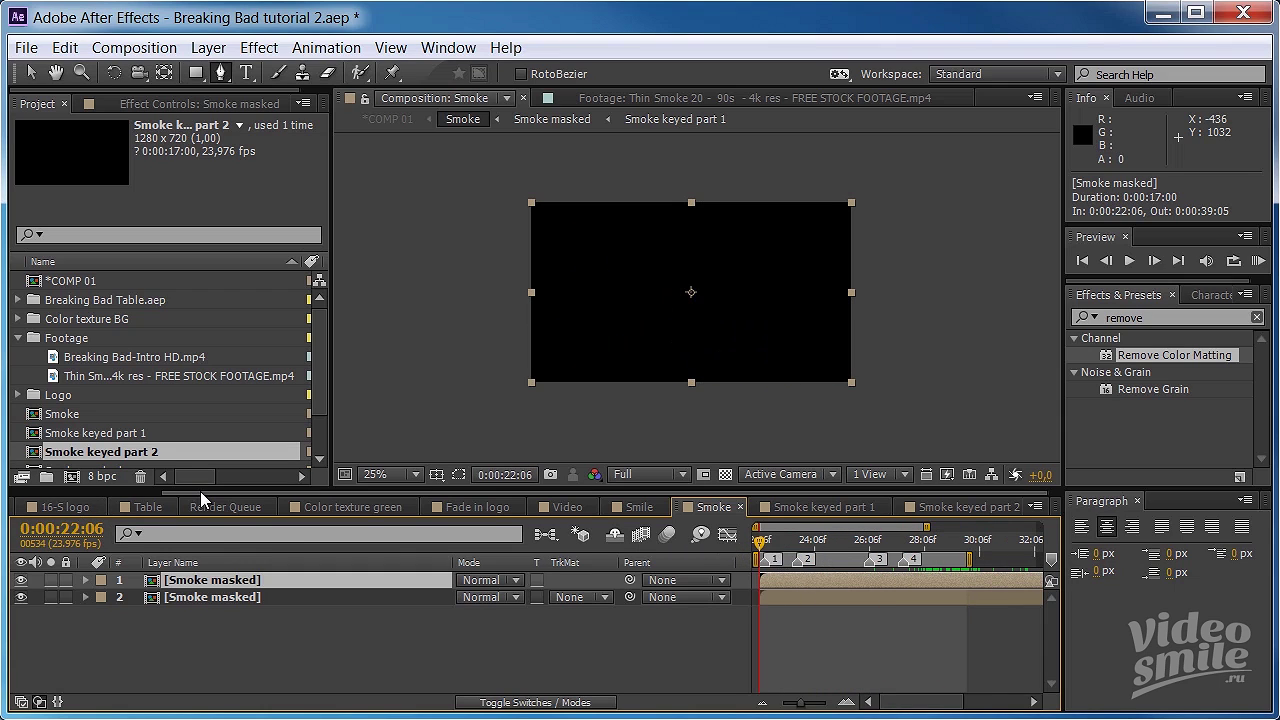
pyautogui.moveTo(200, 491); pyautogui.dragTo(44, 493)
# - Select COMP 01's Smoke layer and view it at 0:00:01:19 with the viewer at 25%
pyautogui.click(46, 507)
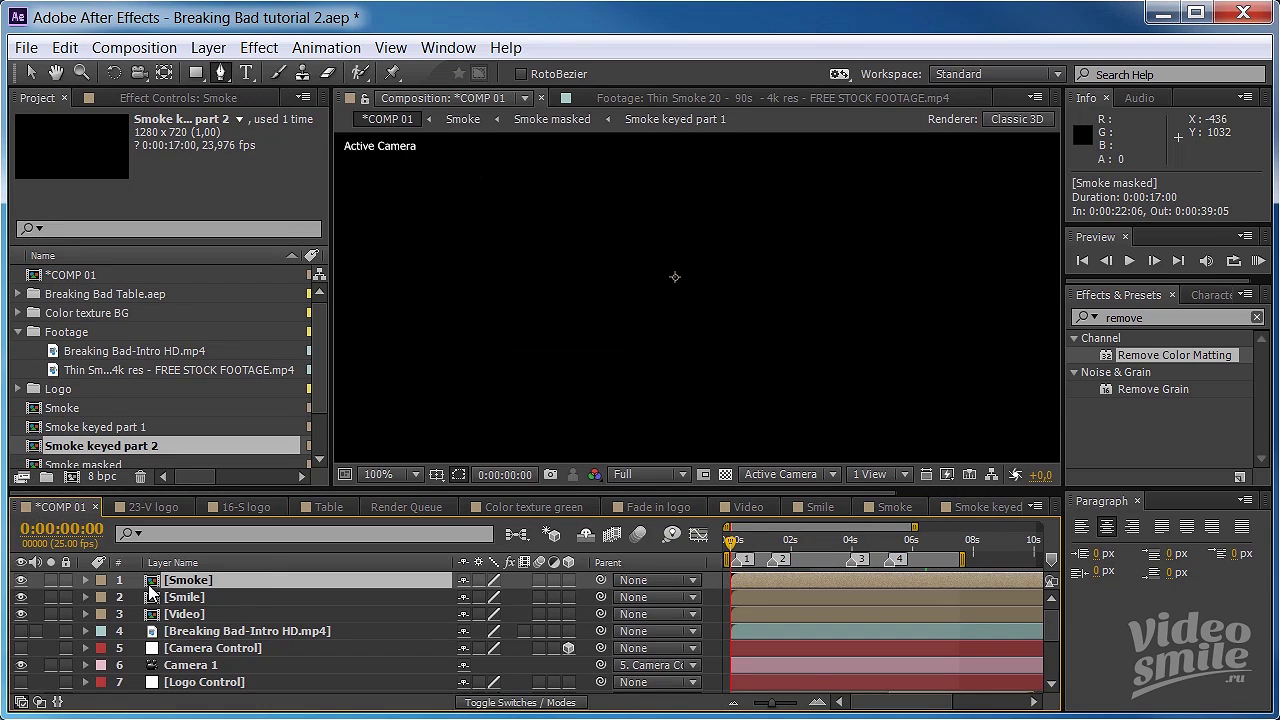
pyautogui.click(219, 582)
pyautogui.moveTo(731, 539); pyautogui.dragTo(785, 542)
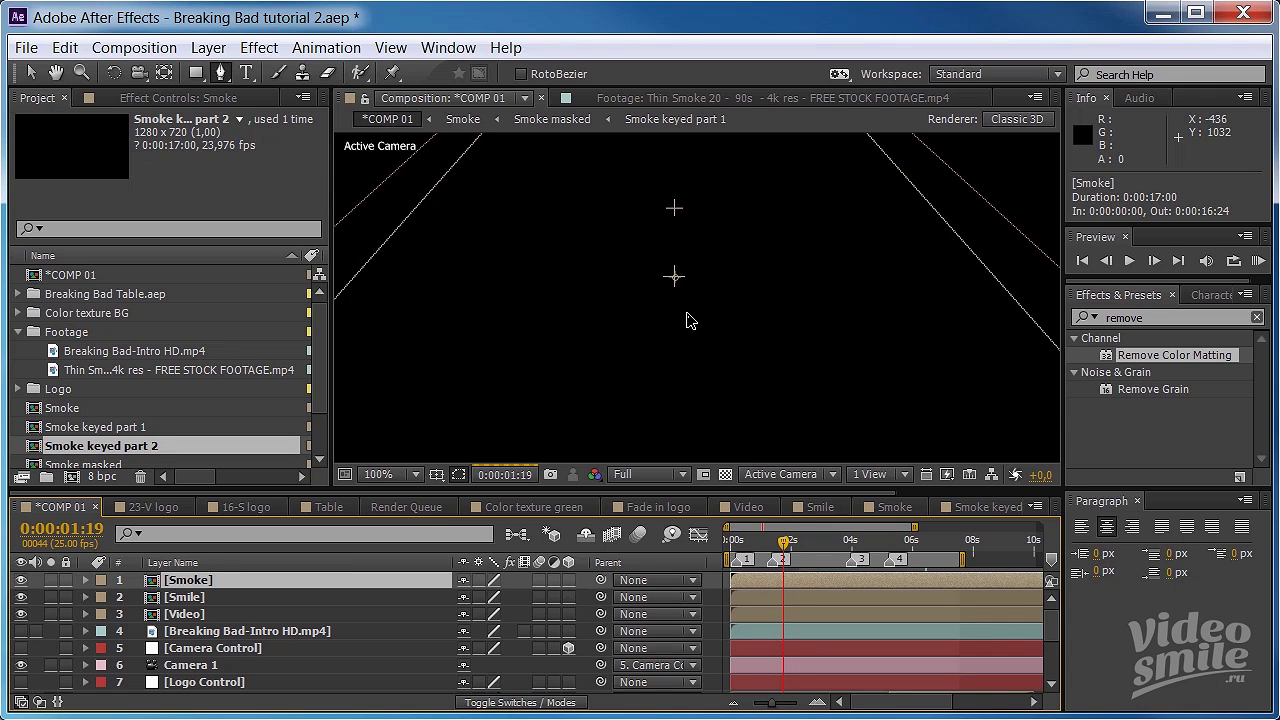
pyautogui.scroll(-2, 745, 352)
pyautogui.scroll(-1, 745, 352)
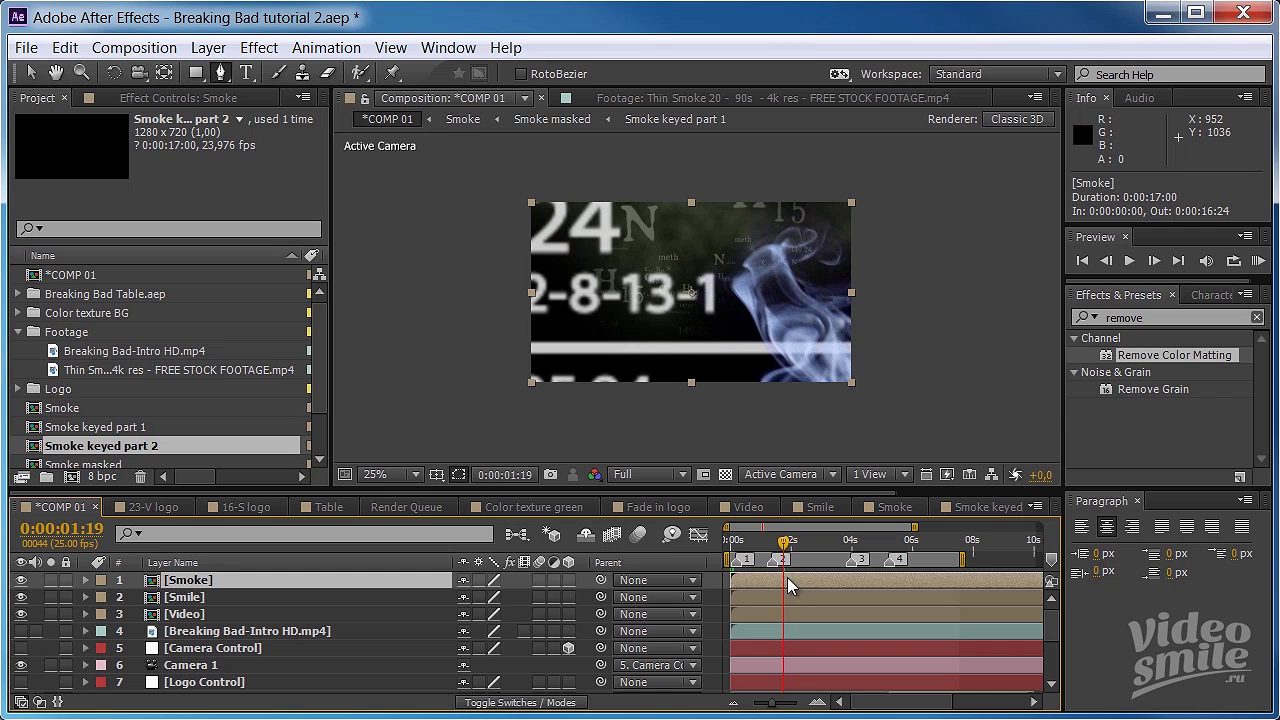
# - Enable Time Remapping on the Smoke layer from the Layer > Time menu
pyautogui.click(208, 48)
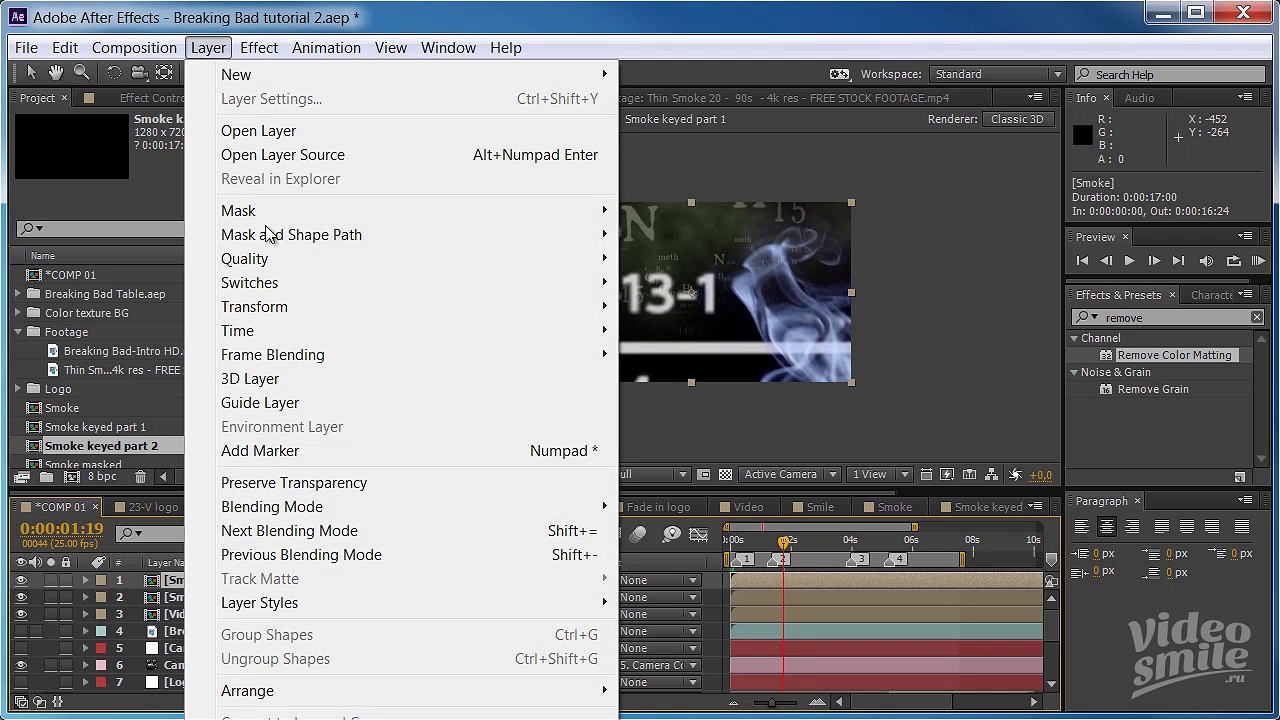
pyautogui.moveTo(314, 334)
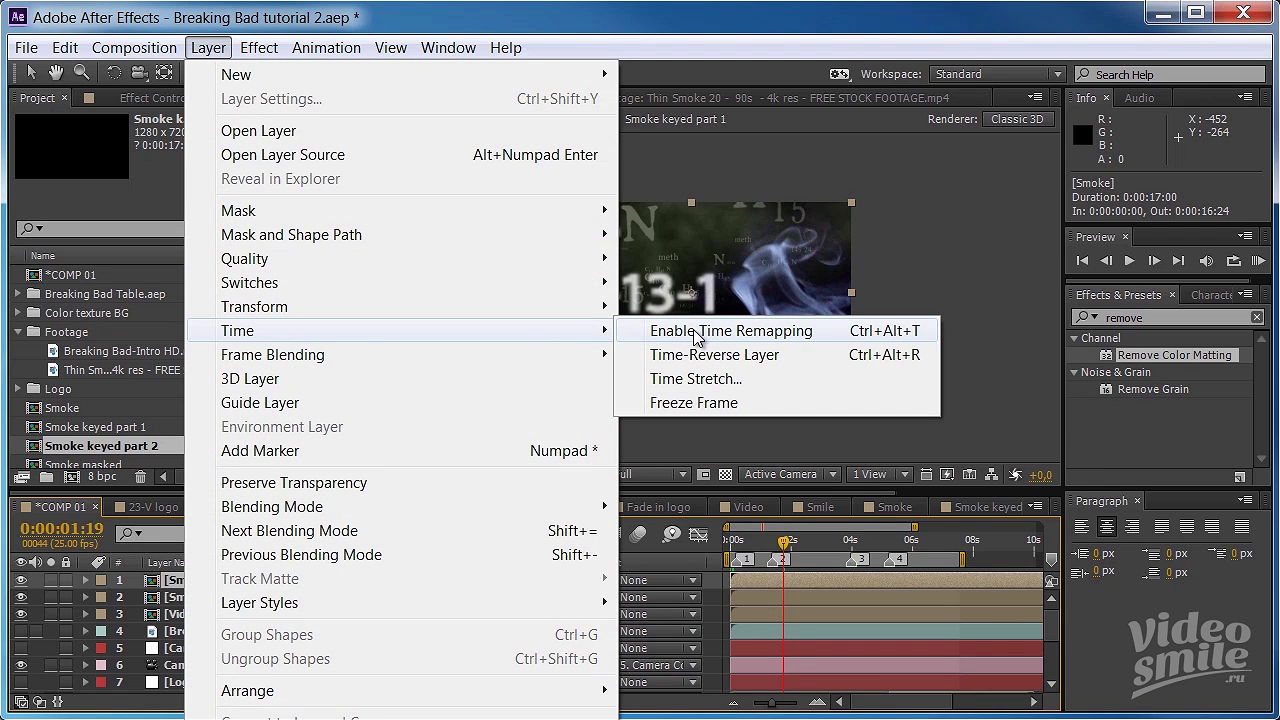
pyautogui.click(758, 338)
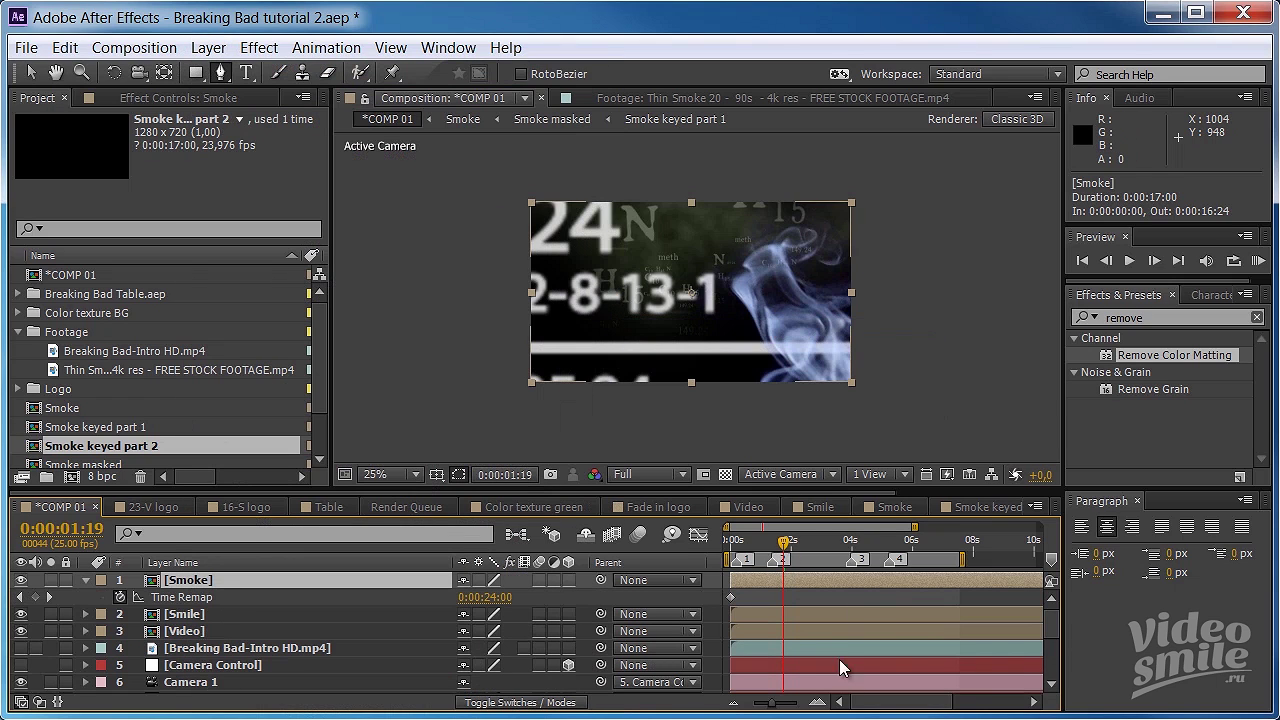
# - Solo the Smoke layer and set a Time Remap keyframe at 0:00:10:02 holding 0:00:32:08
pyautogui.moveTo(875, 710); pyautogui.dragTo(960, 710)
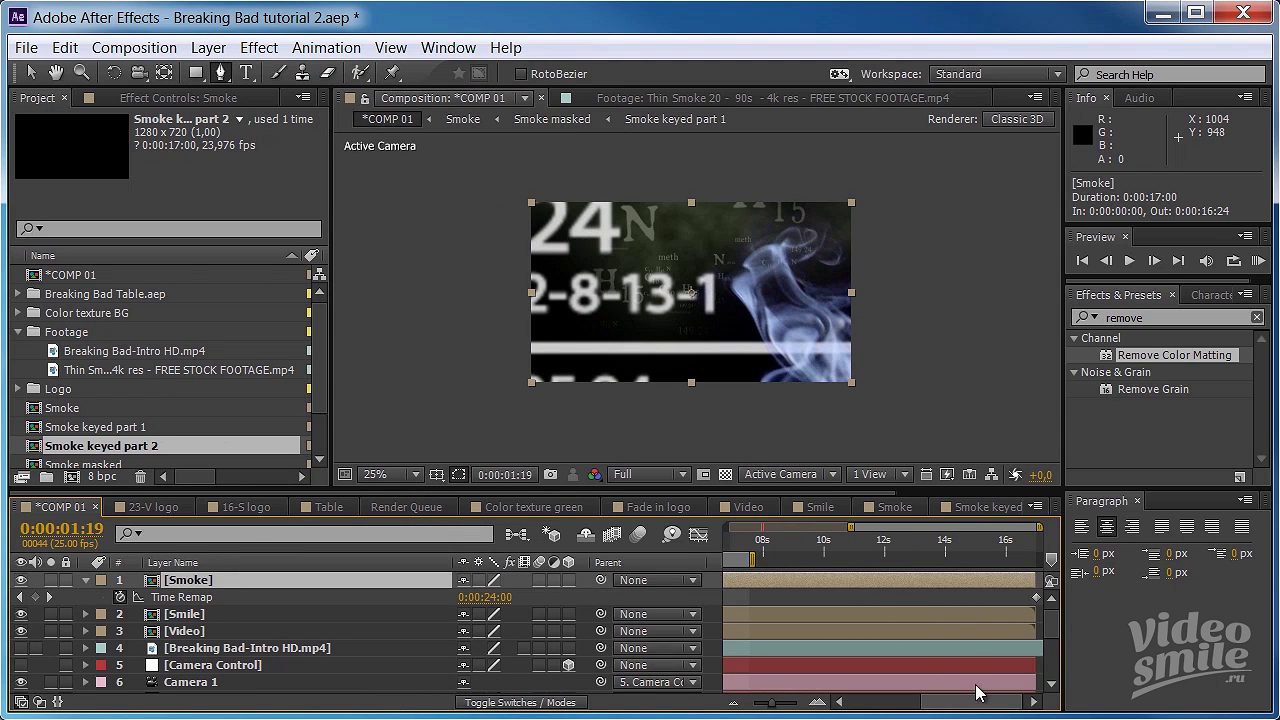
pyautogui.click(1036, 598)
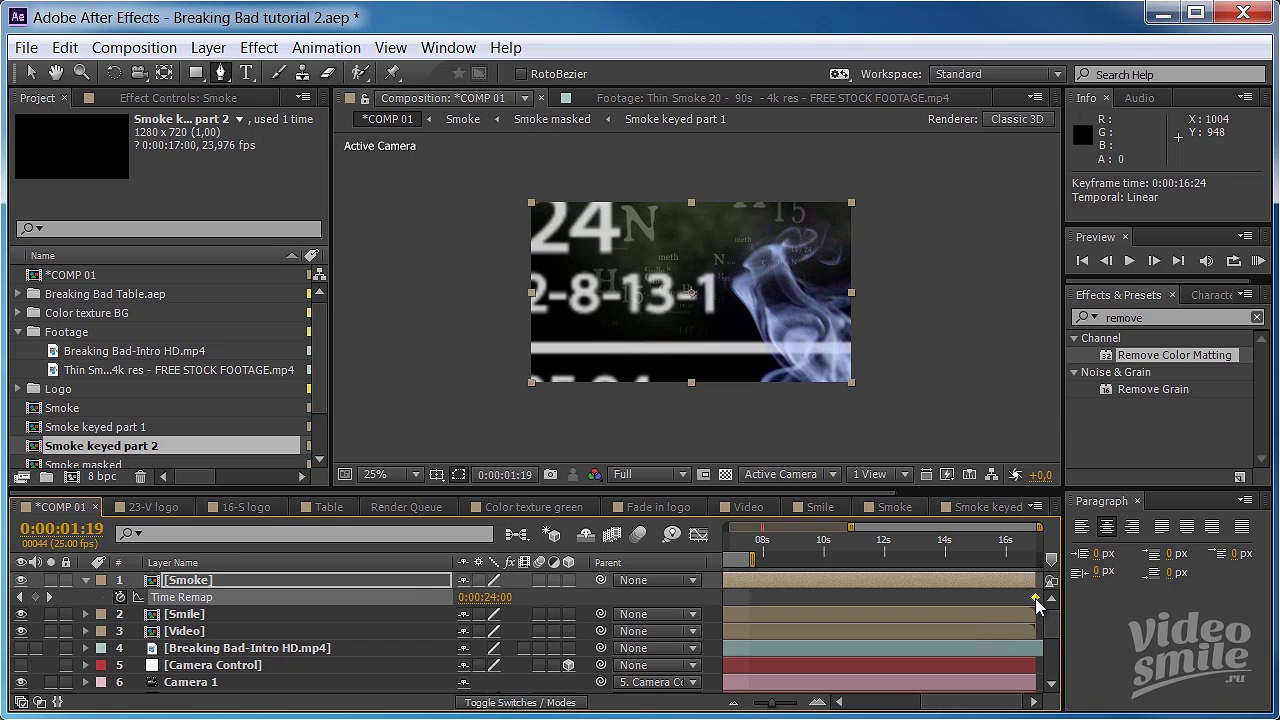
pyautogui.click(795, 542)
pyautogui.moveTo(797, 546); pyautogui.dragTo(773, 542)
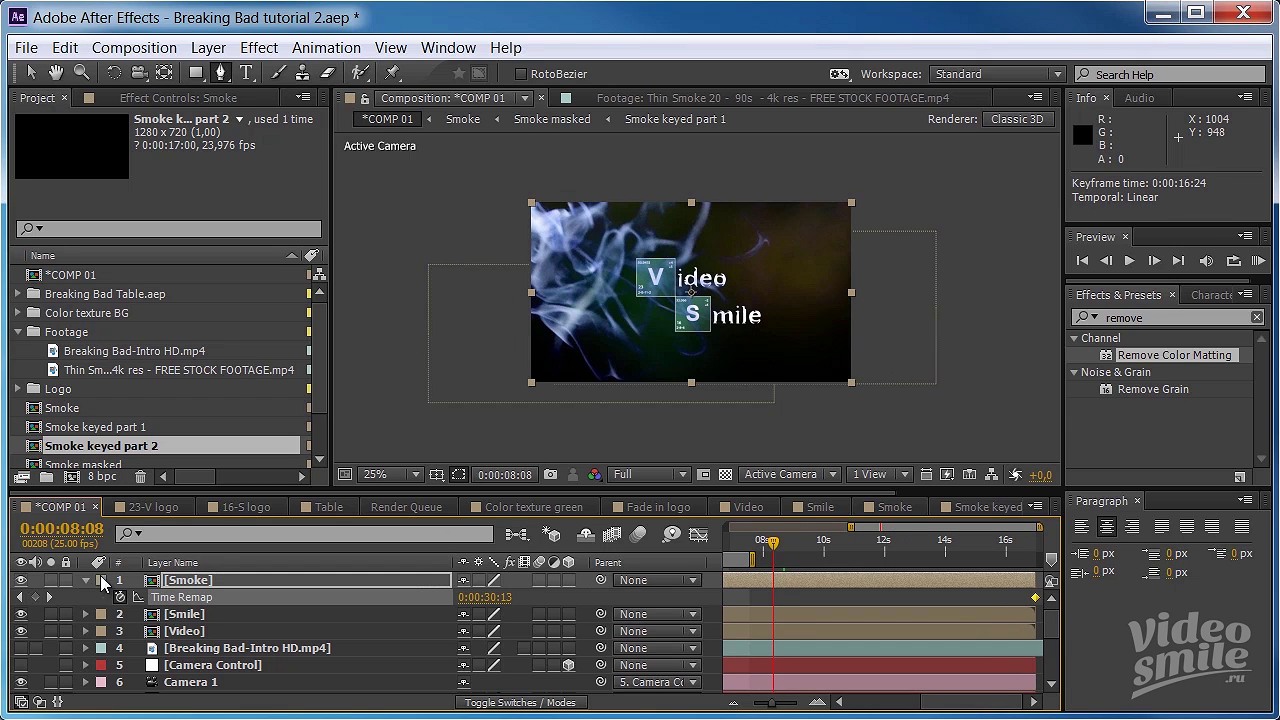
pyautogui.click(50, 581)
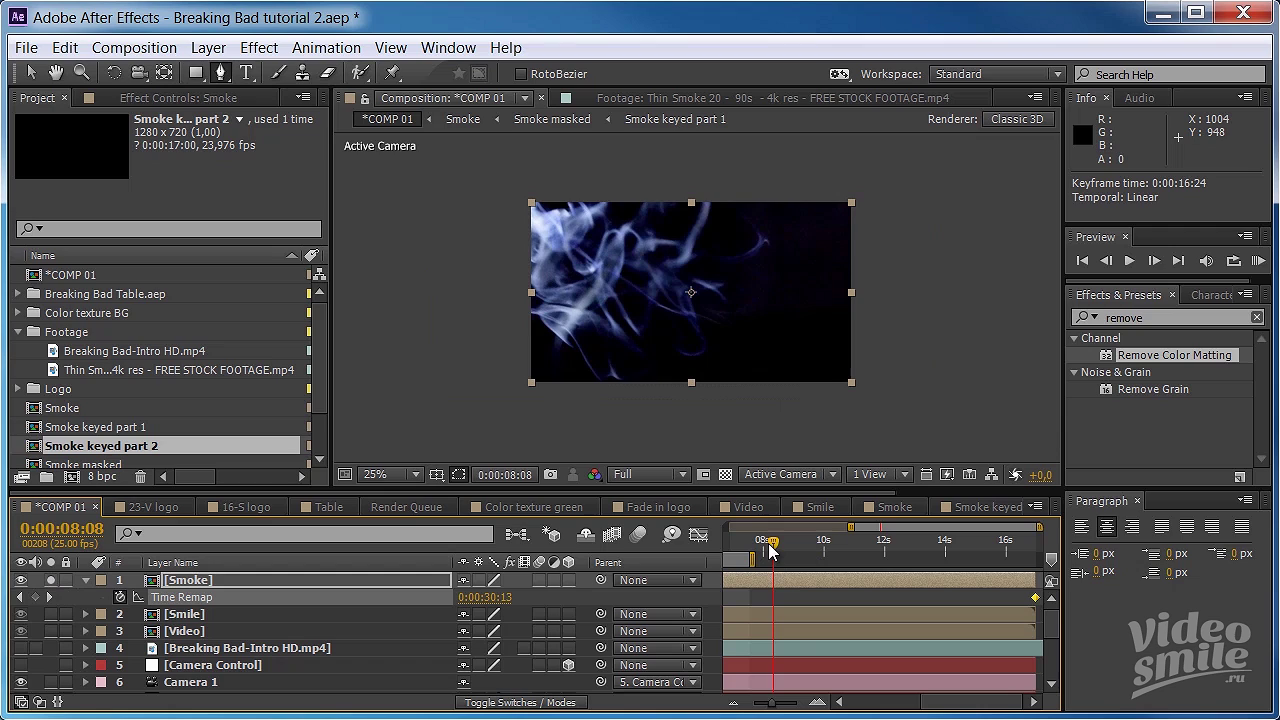
pyautogui.moveTo(771, 548); pyautogui.dragTo(824, 548)
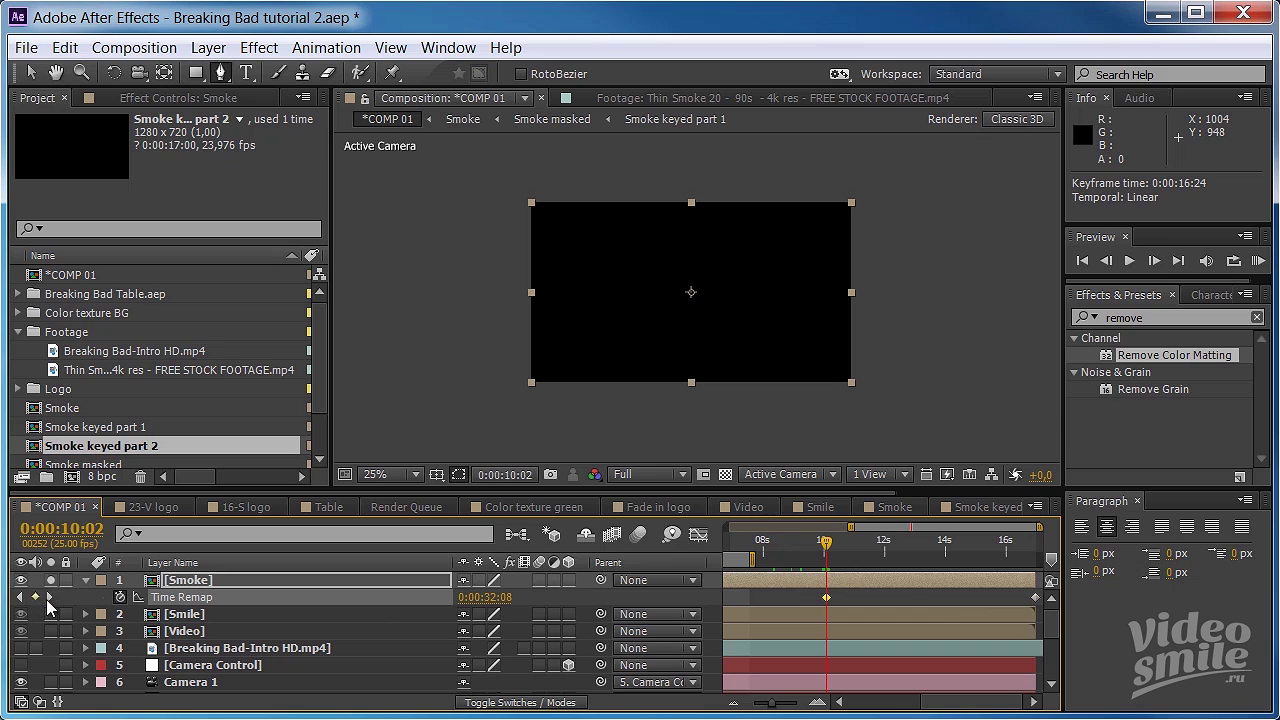
# - Delete the end Time Remap keyframe and move the 10-second keyframe to 0:00:07:20
pyautogui.click(1034, 597)
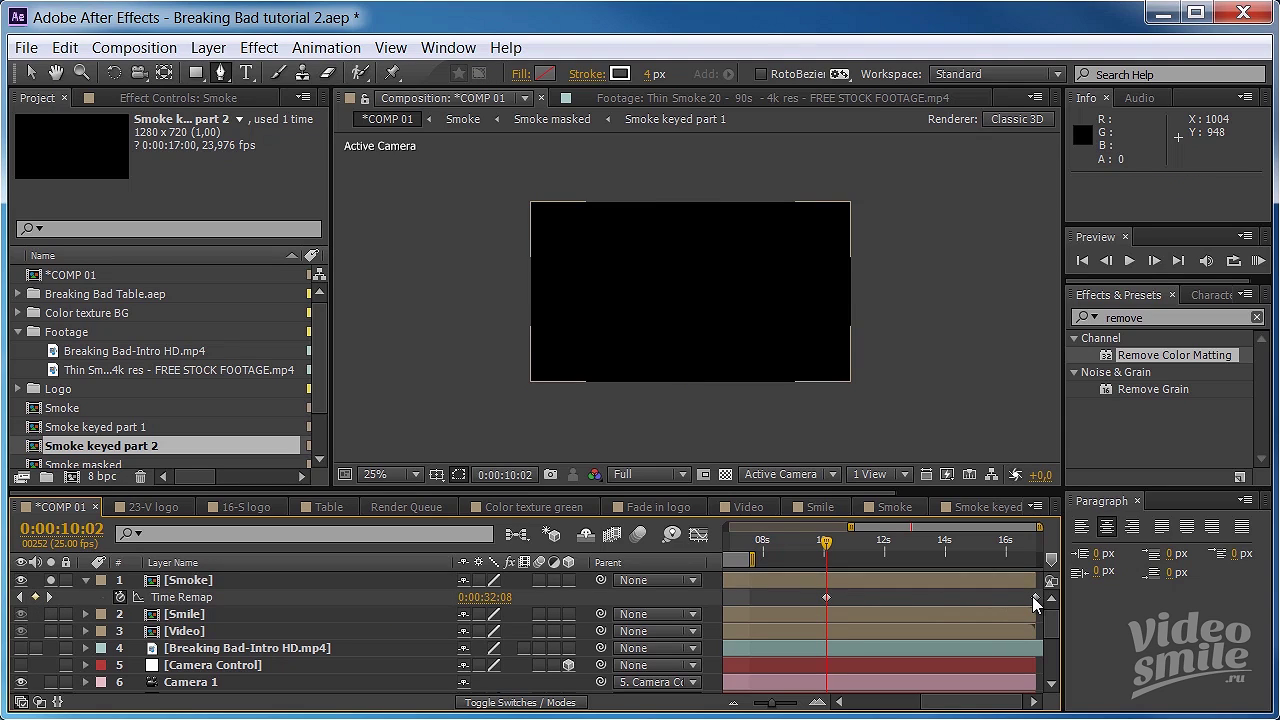
pyautogui.press('Delete')
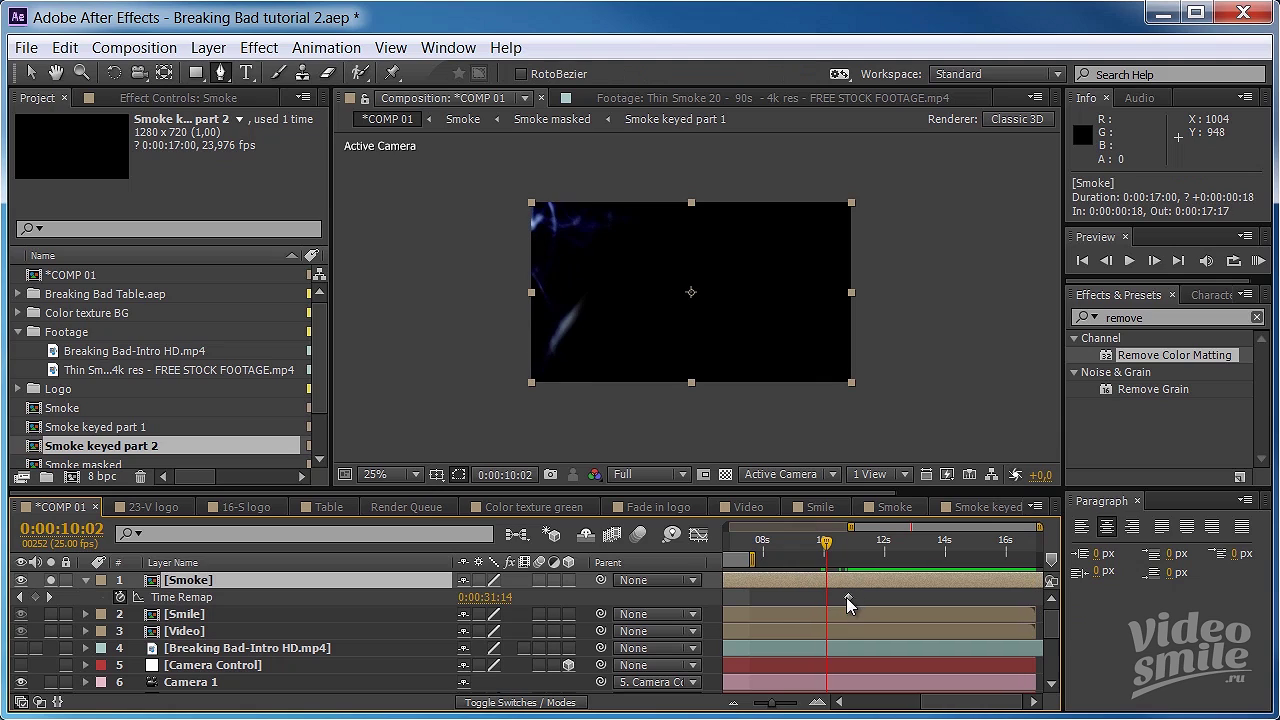
pyautogui.moveTo(826, 597); pyautogui.dragTo(755, 598)
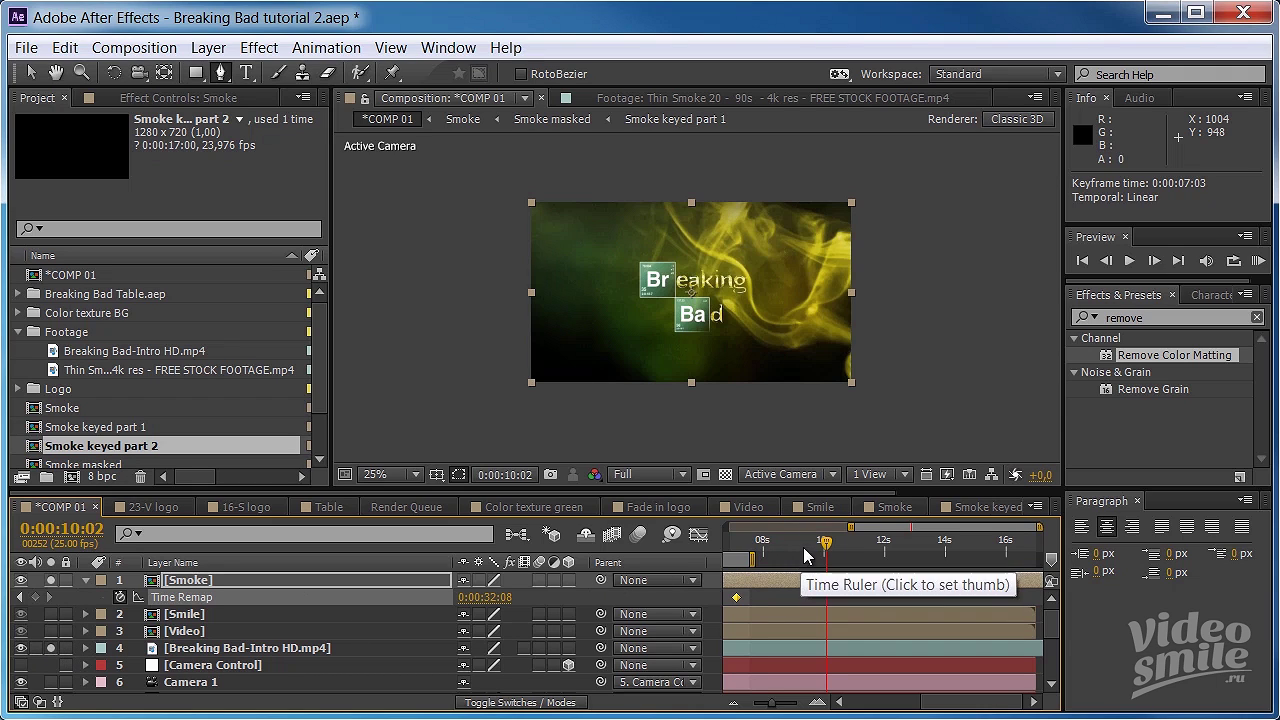
pyautogui.moveTo(826, 542)
pyautogui.mouseDown()
pyautogui.moveTo(853, 543)
pyautogui.moveTo(766, 549)
pyautogui.mouseUp()
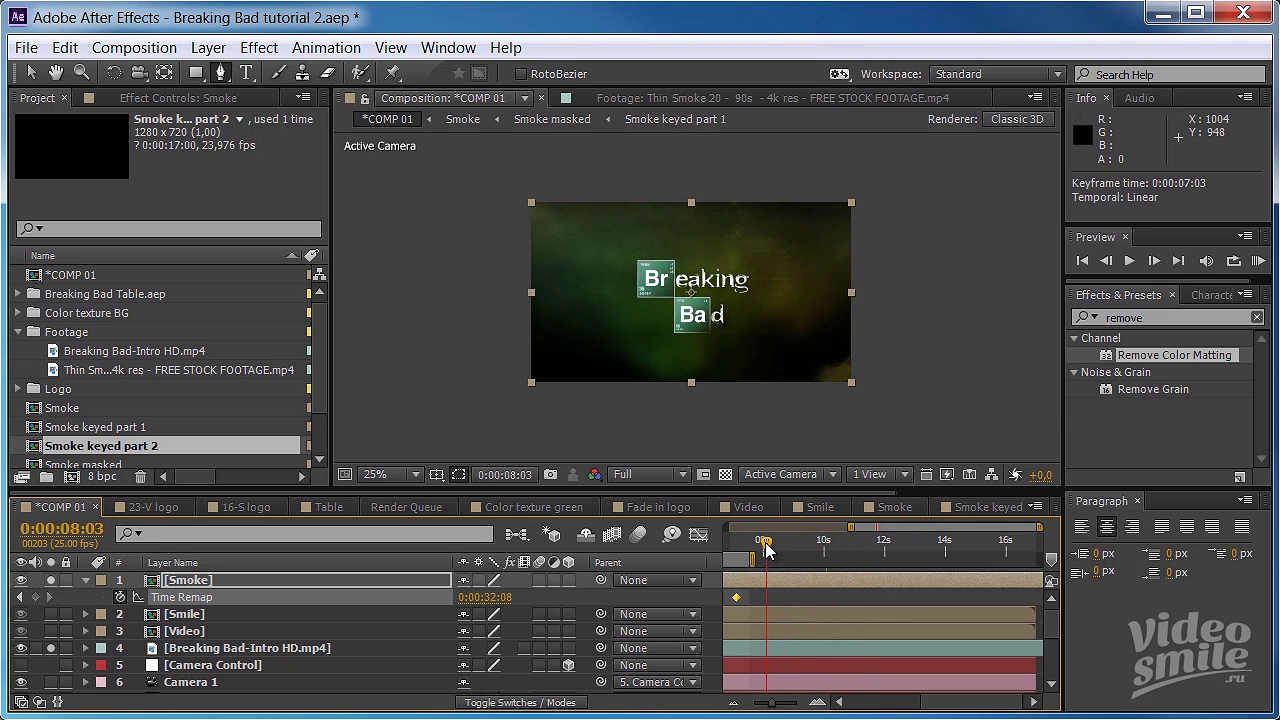
# - Slide the Smoke layer later so its last Time Remap keyframe sits at 0:00:14:12
pyautogui.moveTo(772, 580)
pyautogui.mouseDown()
pyautogui.moveTo(993, 579)
pyautogui.moveTo(960, 585)
pyautogui.mouseUp()
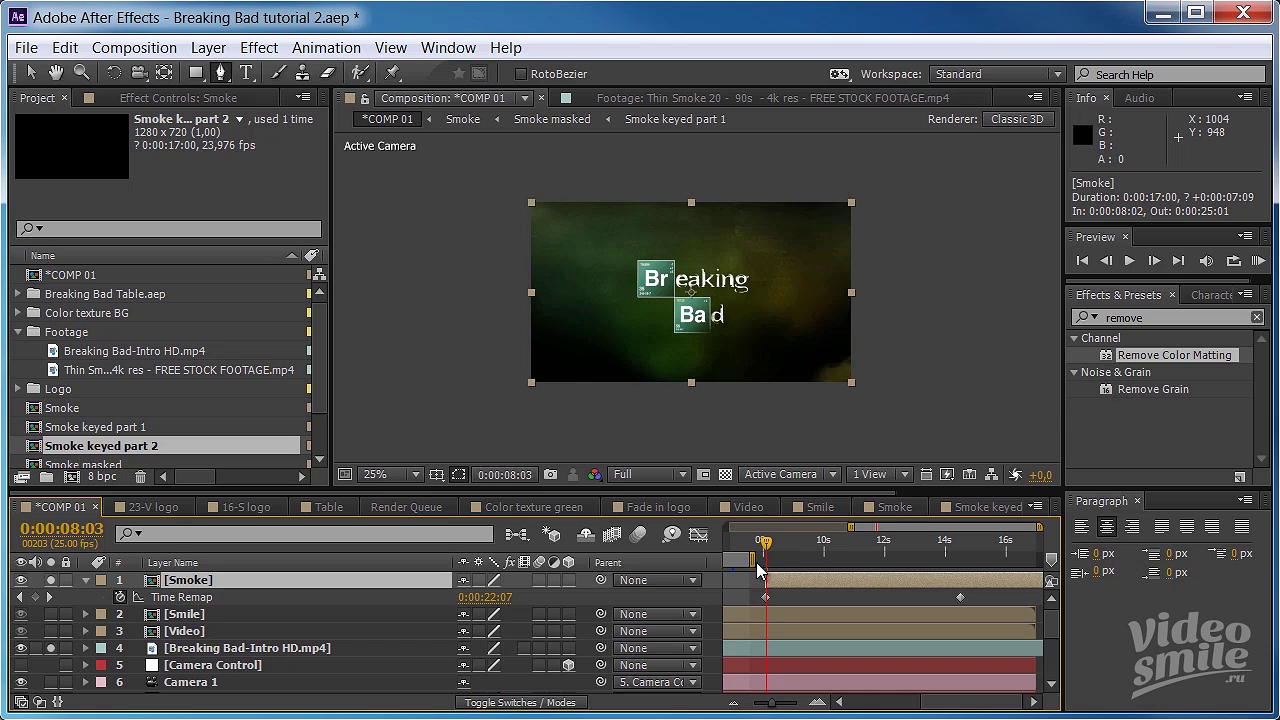
pyautogui.moveTo(829, 577); pyautogui.dragTo(823, 579)
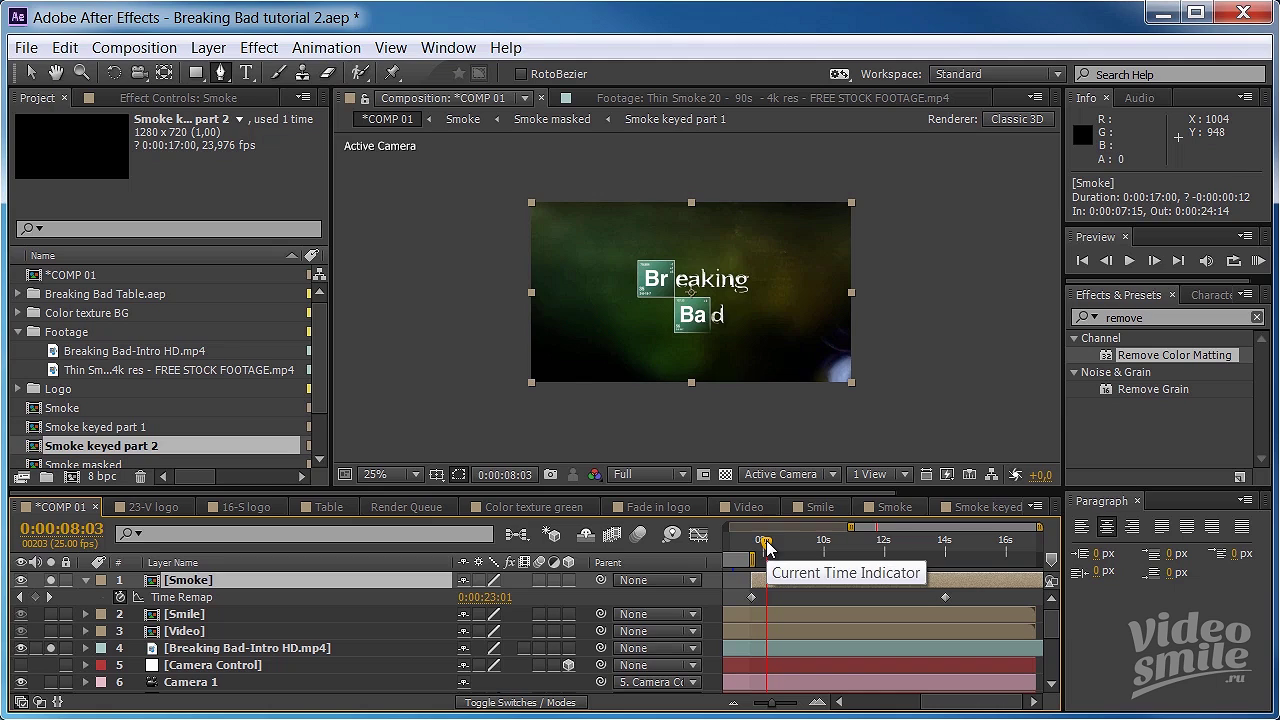
pyautogui.moveTo(766, 545)
pyautogui.mouseDown()
pyautogui.moveTo(945, 550)
pyautogui.moveTo(960, 596)
pyautogui.mouseUp()
pyautogui.click(945, 597)
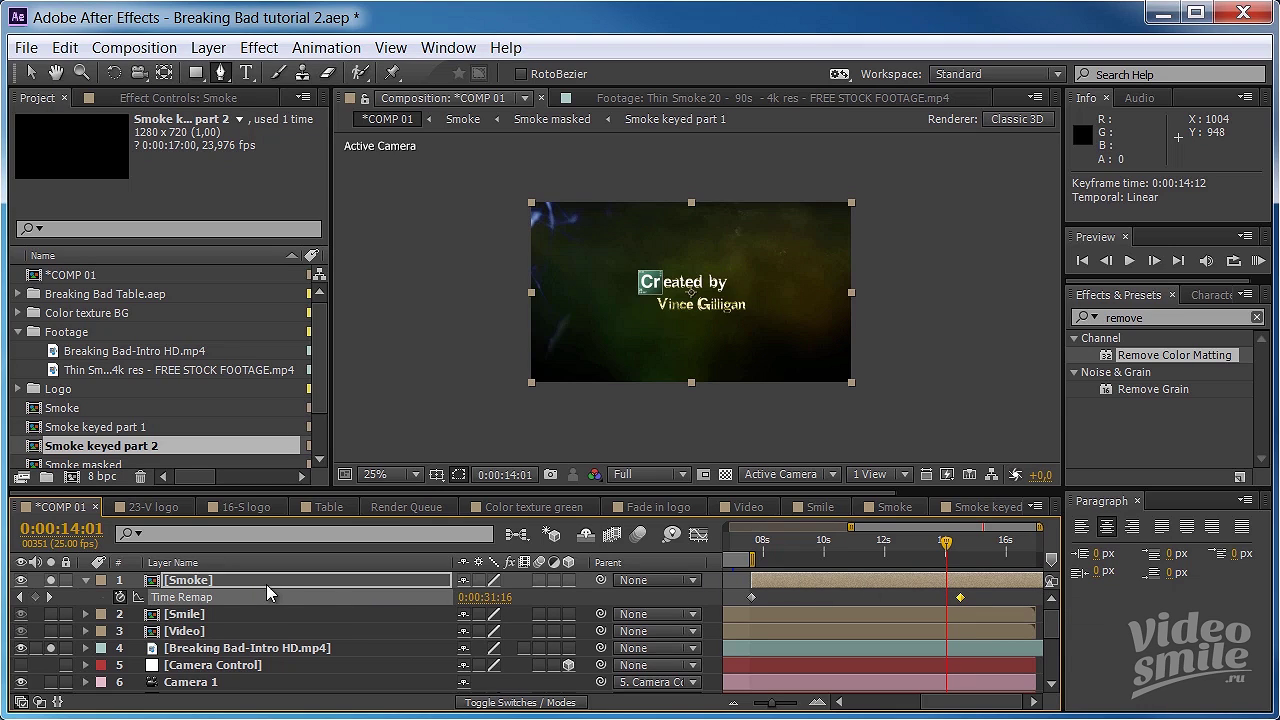
pyautogui.click(232, 580)
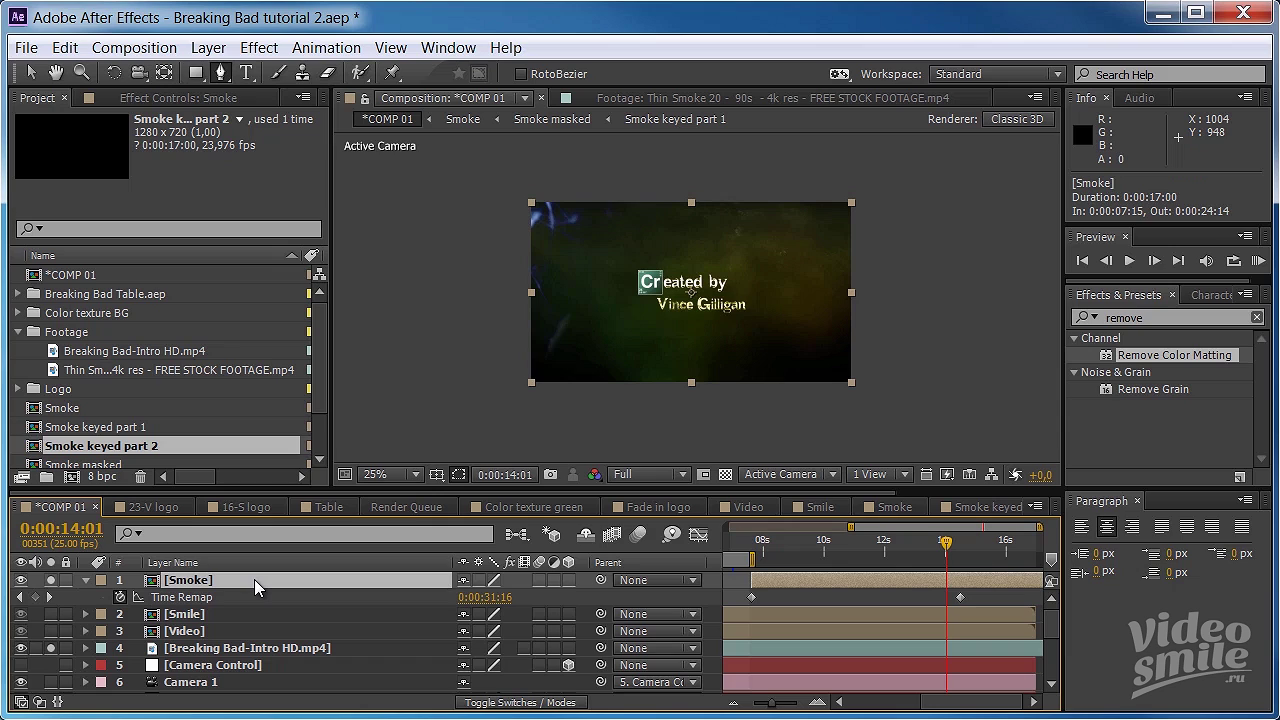
# - Search Effects & Presets for CC Toner and drop it onto the Smoke layer
pyautogui.doubleClick(1130, 318)
pyautogui.write('cc ')
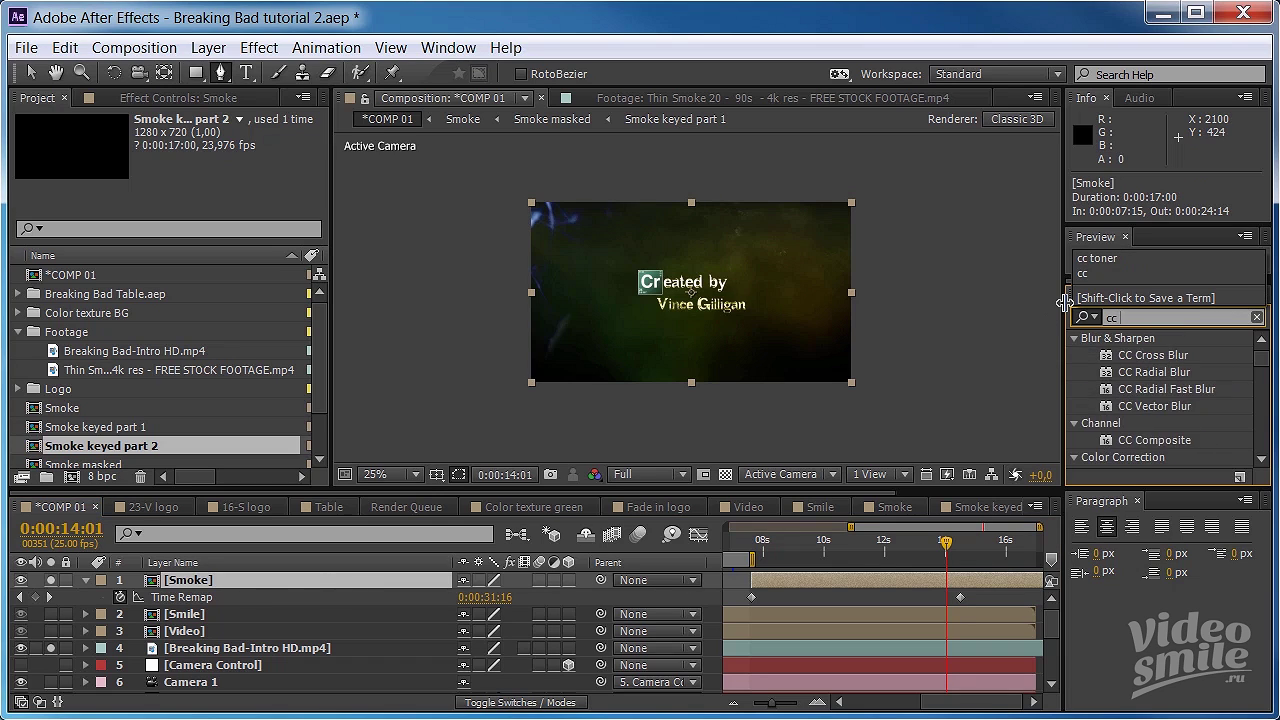
pyautogui.write('toner')
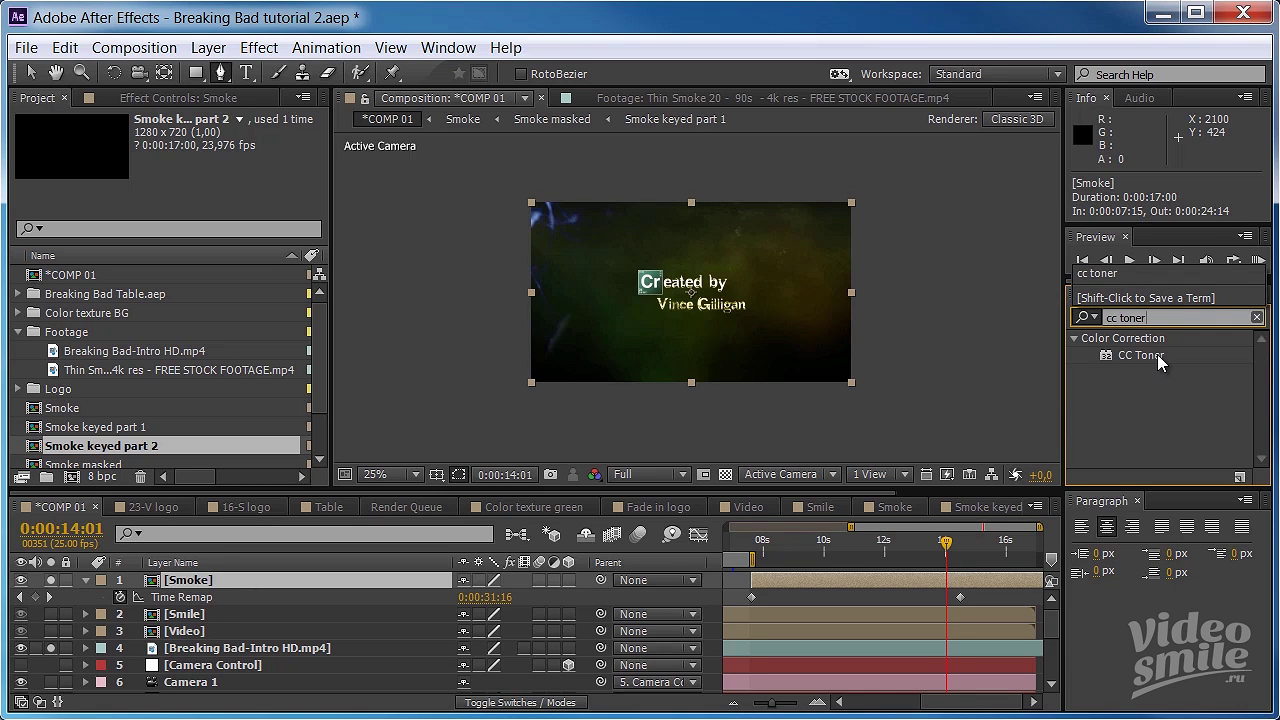
pyautogui.moveTo(1157, 354)
pyautogui.mouseDown()
pyautogui.moveTo(512, 562)
pyautogui.moveTo(304, 580)
pyautogui.mouseUp()
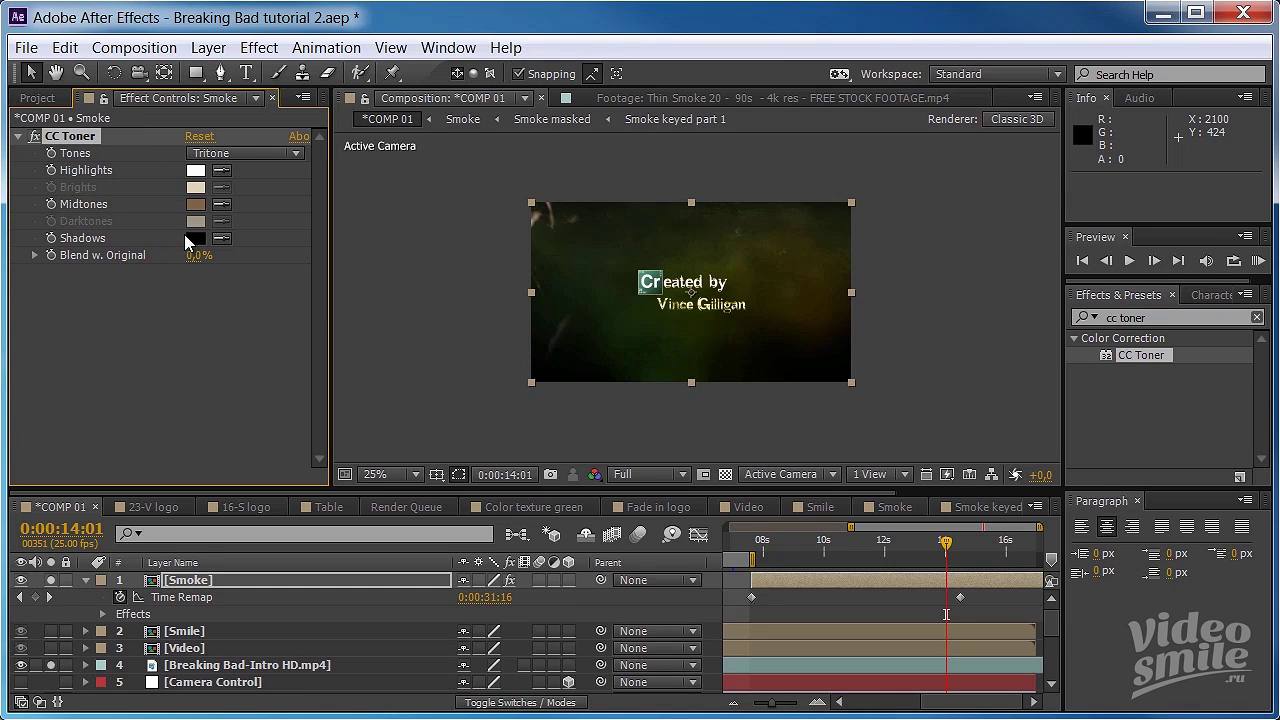
# - Switch CC Toner's Tones to Duotone, then back to Tritone
pyautogui.click(219, 158)
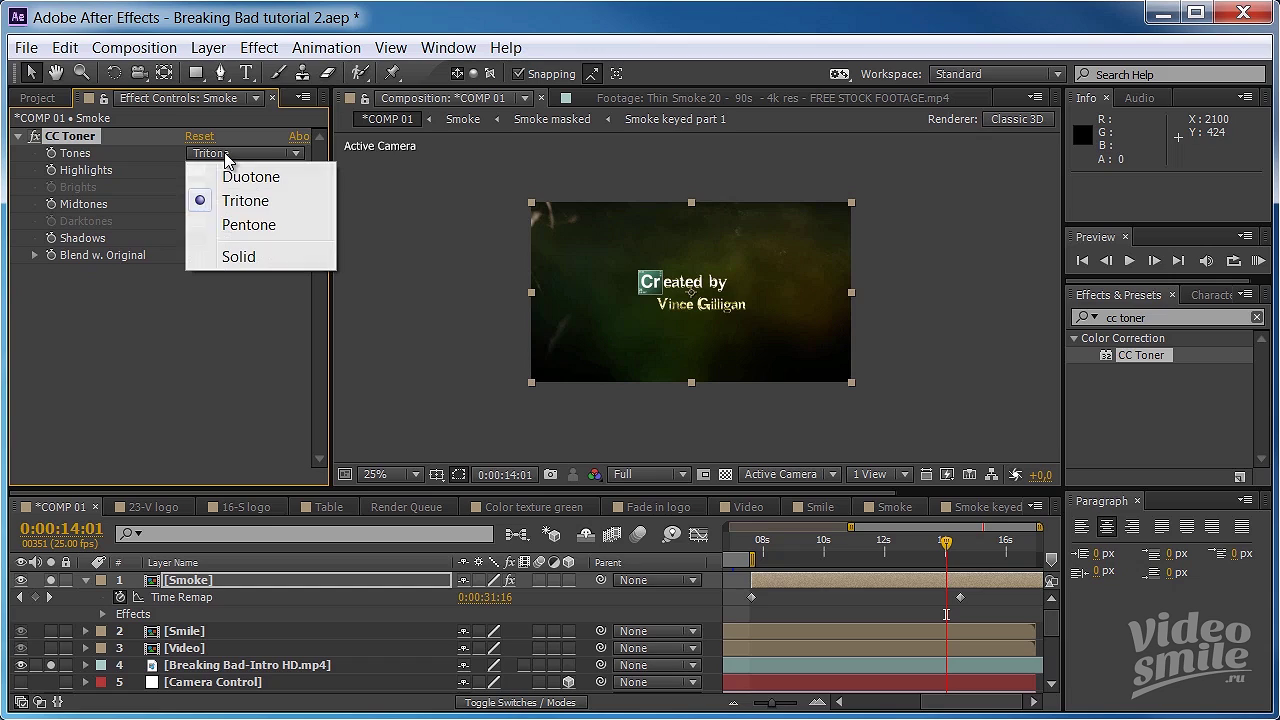
pyautogui.click(260, 180)
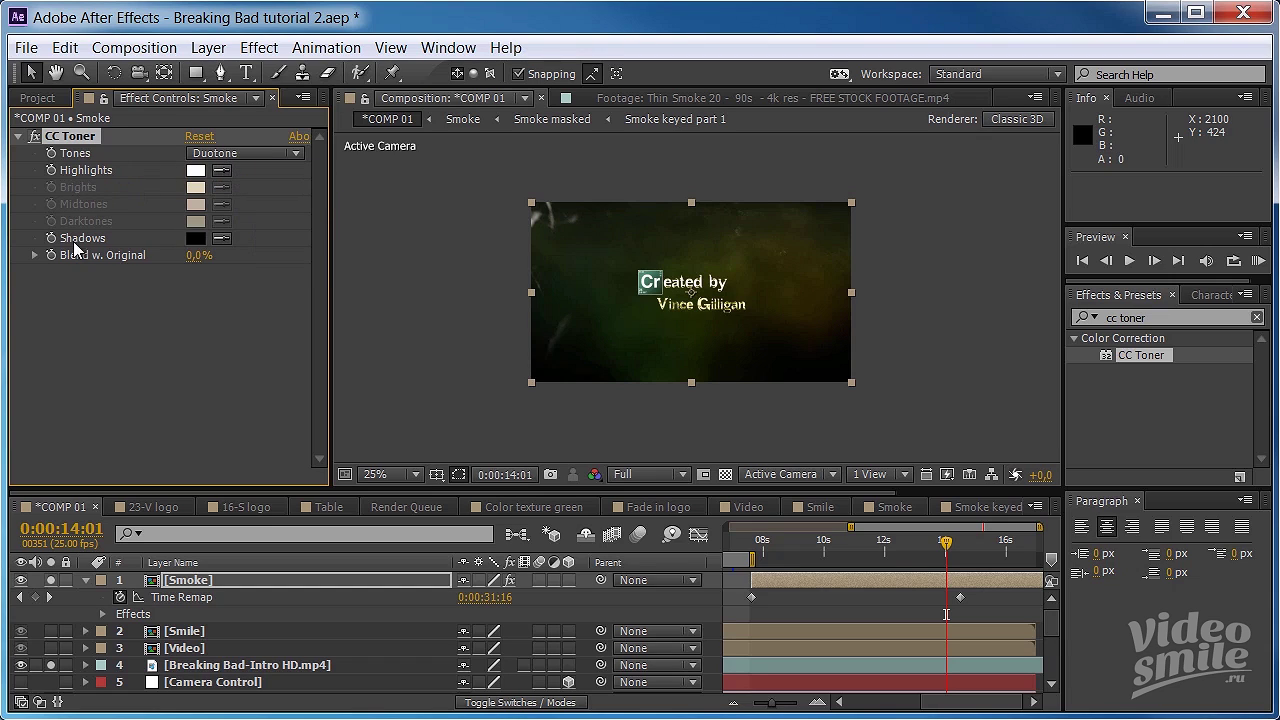
pyautogui.click(240, 158)
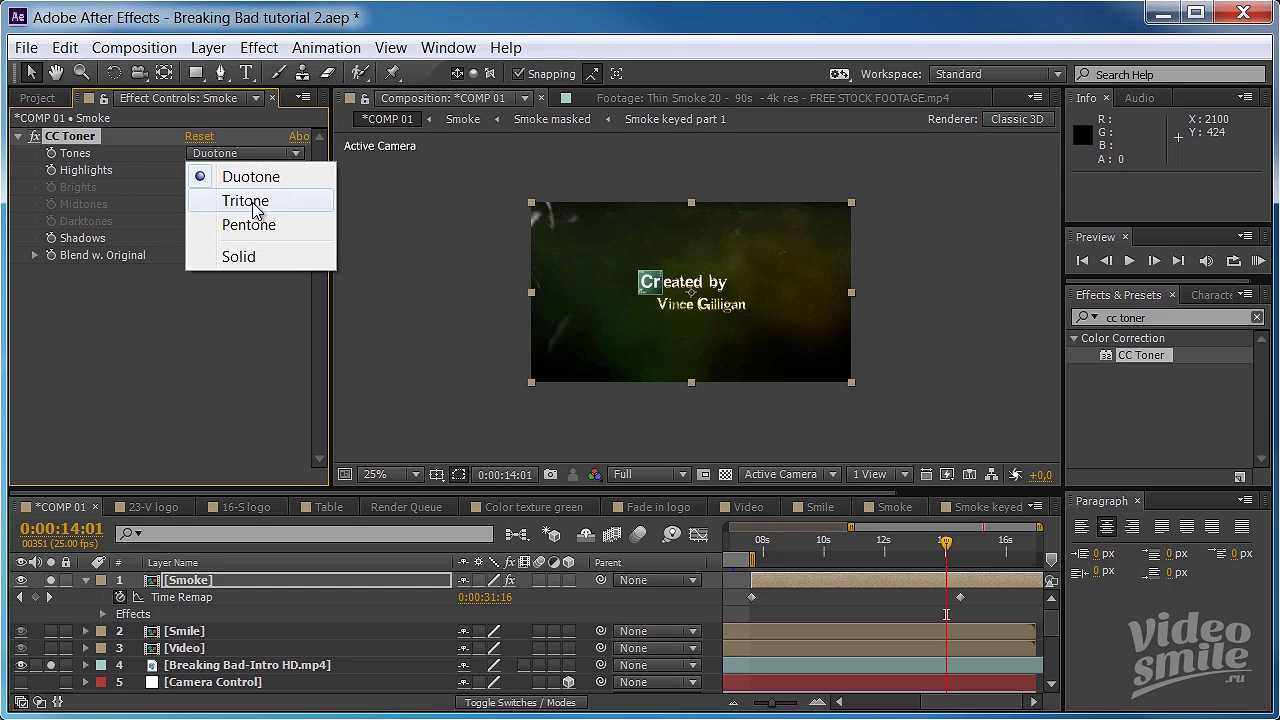
pyautogui.click(243, 205)
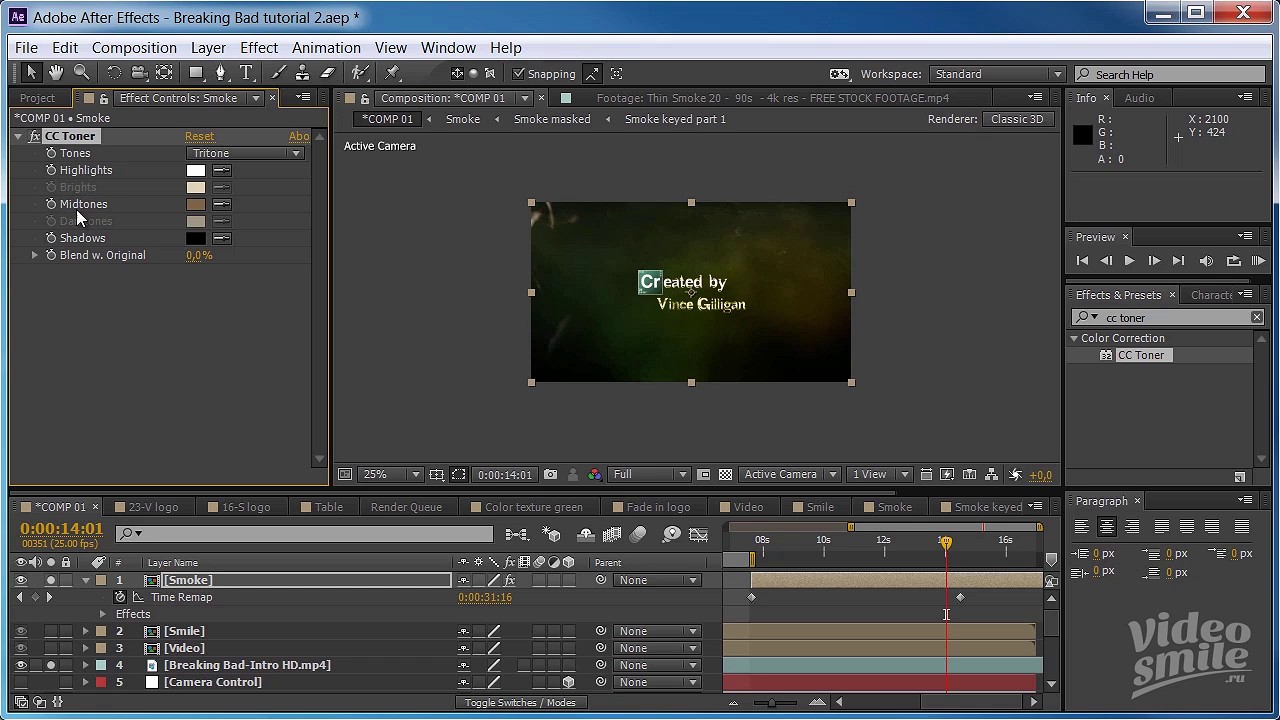
# - Try CC Toner's Tones on Pentone, then return it to Tritone
pyautogui.click(247, 158)
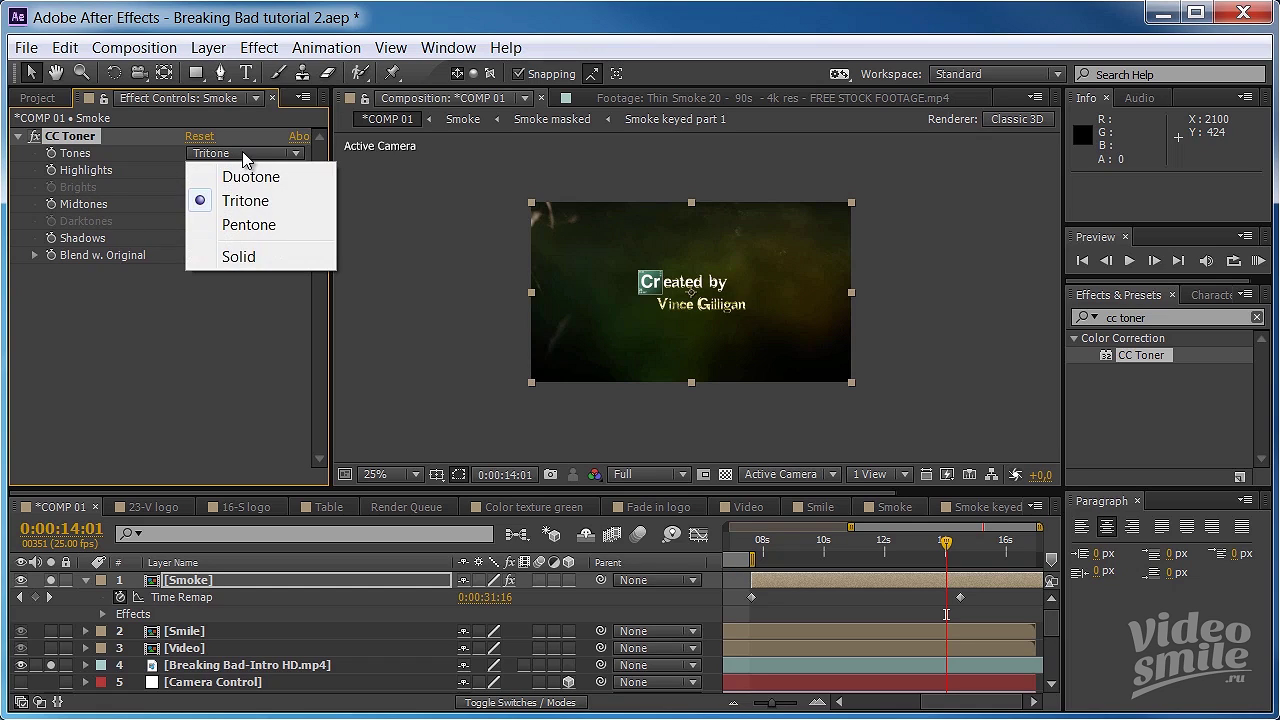
pyautogui.click(260, 224)
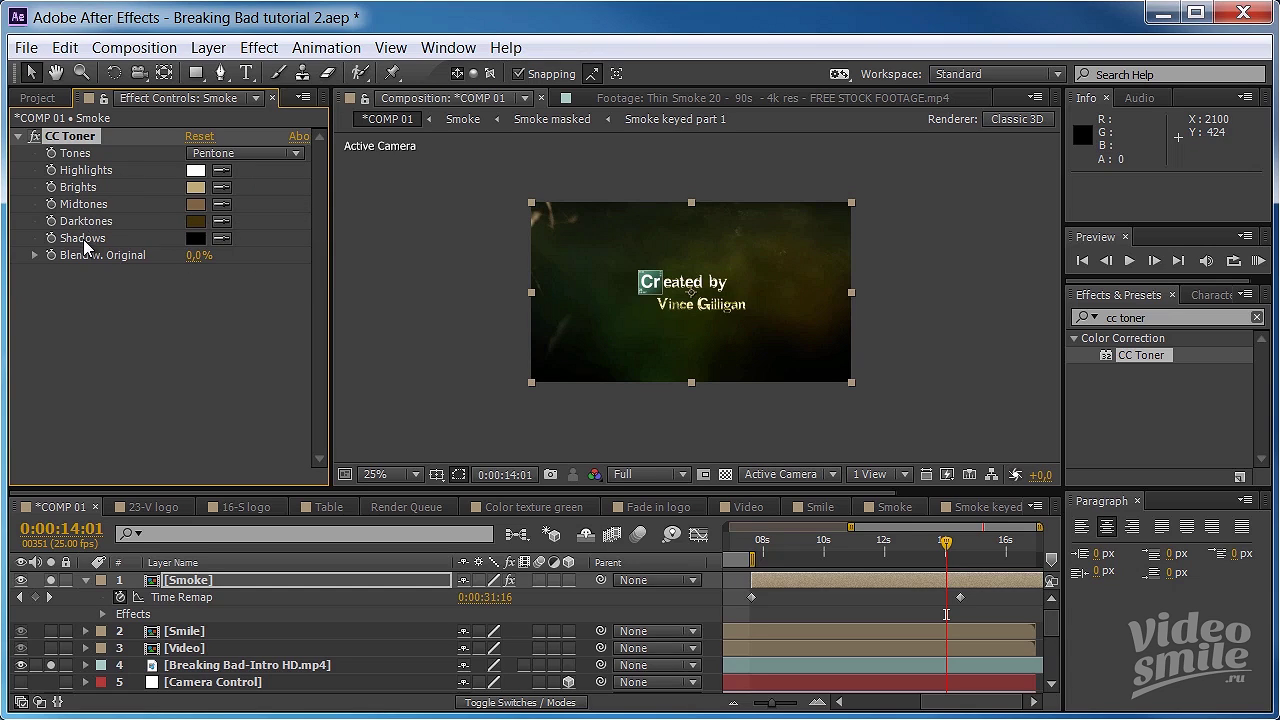
pyautogui.click(246, 154)
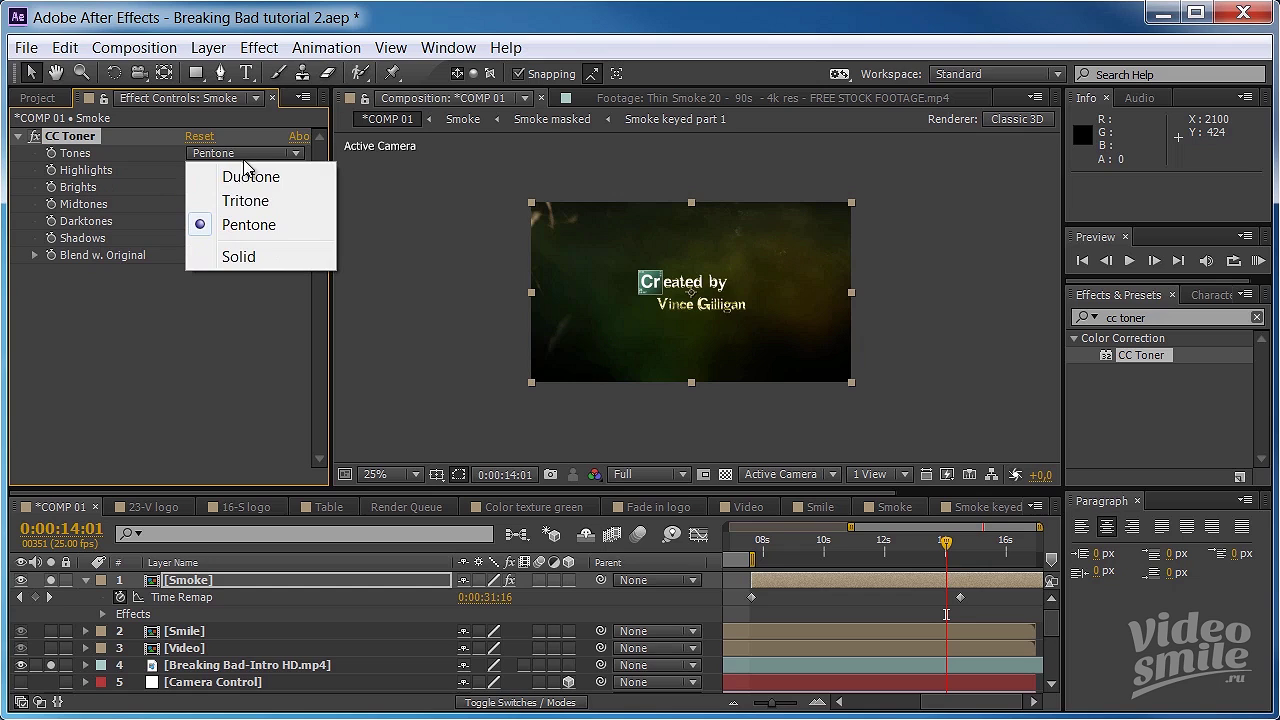
pyautogui.click(248, 198)
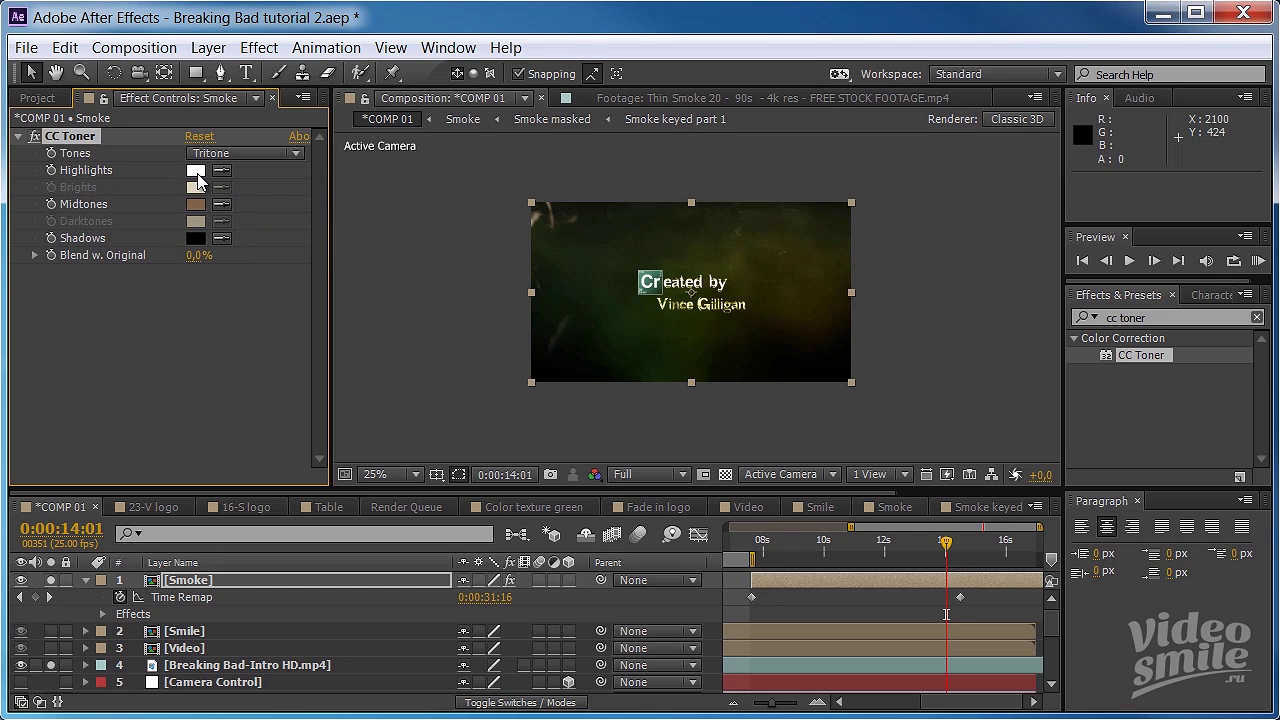
# - Set CC Toner's Highlights colour to a rich, darker yellow
pyautogui.click(197, 172)
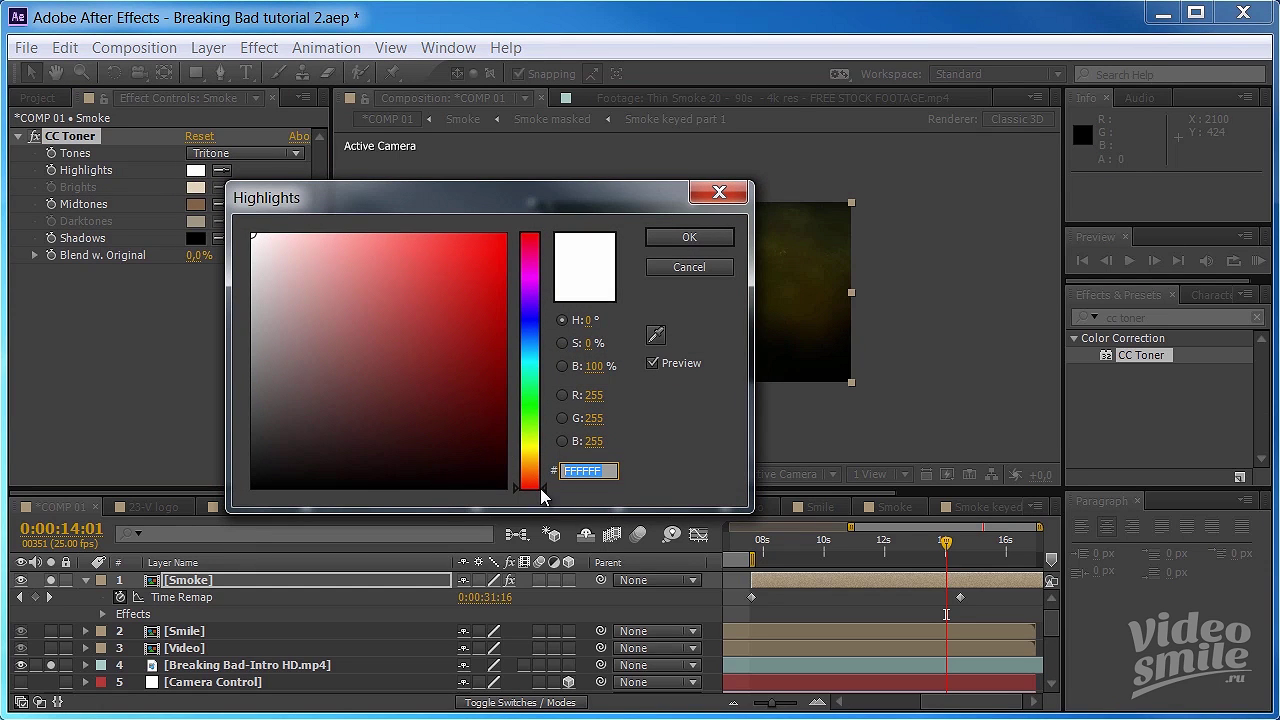
pyautogui.moveTo(543, 494); pyautogui.dragTo(543, 453)
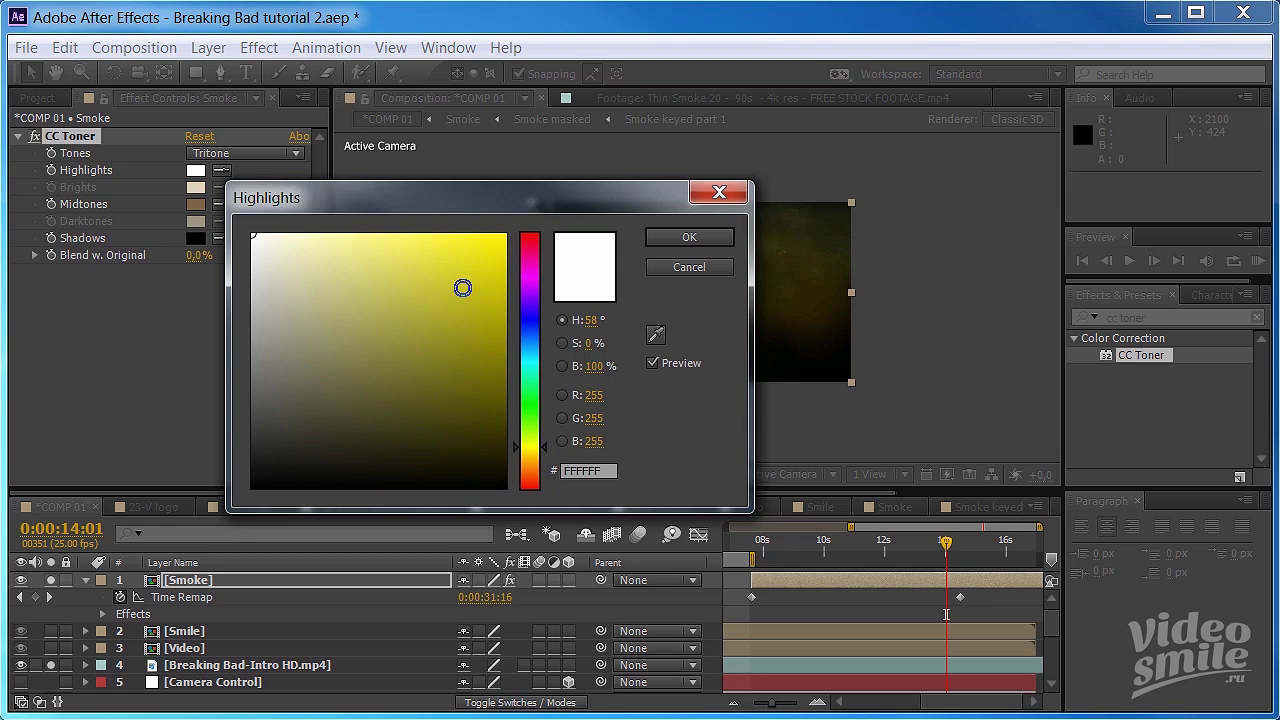
pyautogui.moveTo(451, 298); pyautogui.dragTo(432, 318)
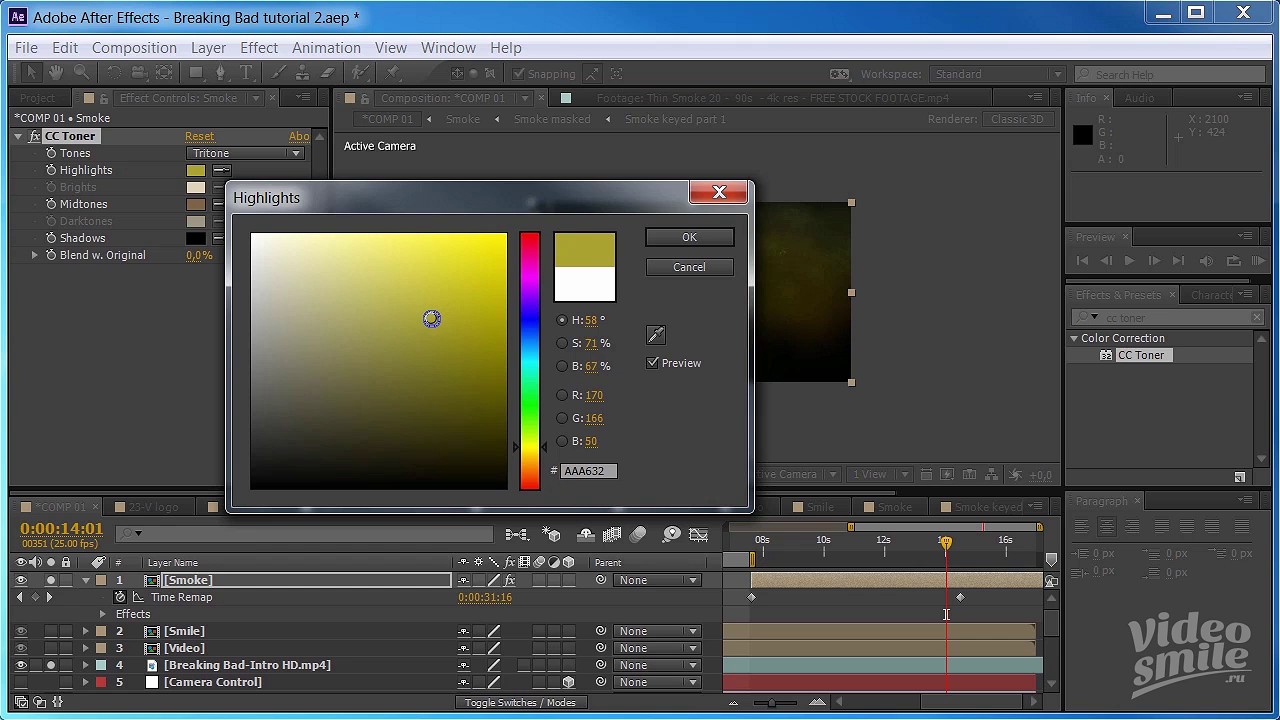
pyautogui.click(689, 237)
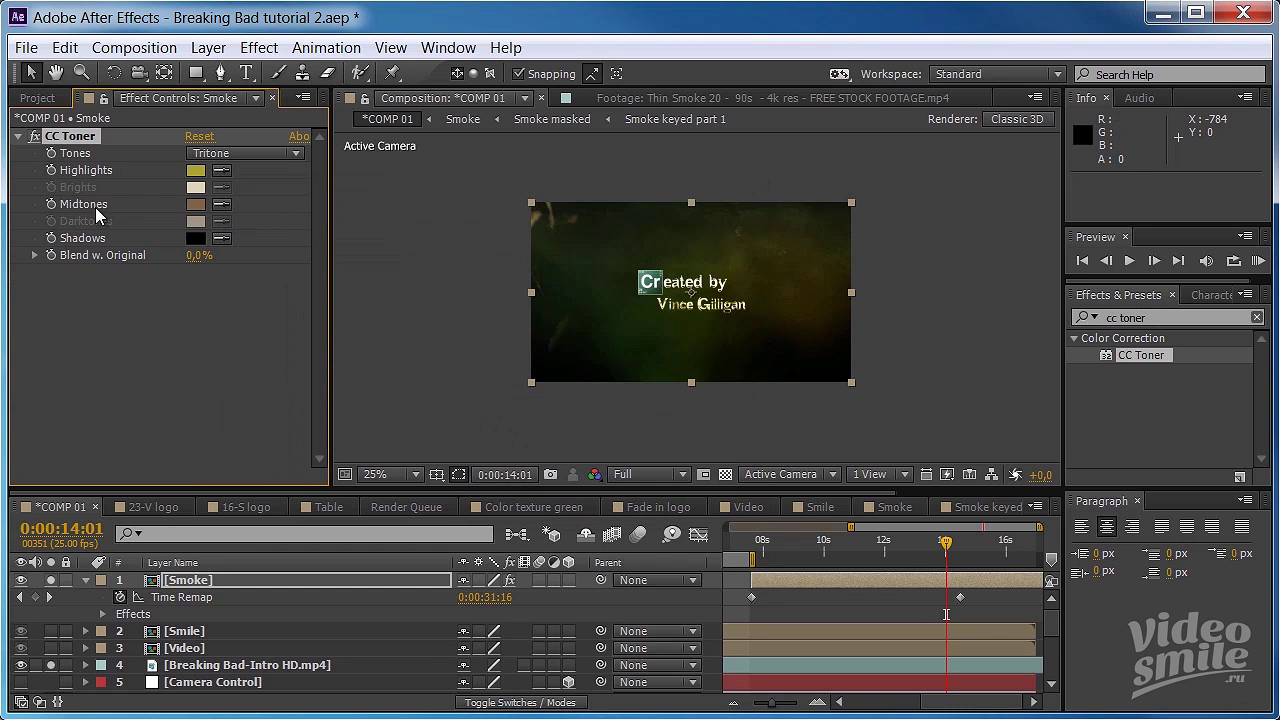
# - Pick a saturated dark olive (6D6905) for the Midtones colour
pyautogui.click(196, 204)
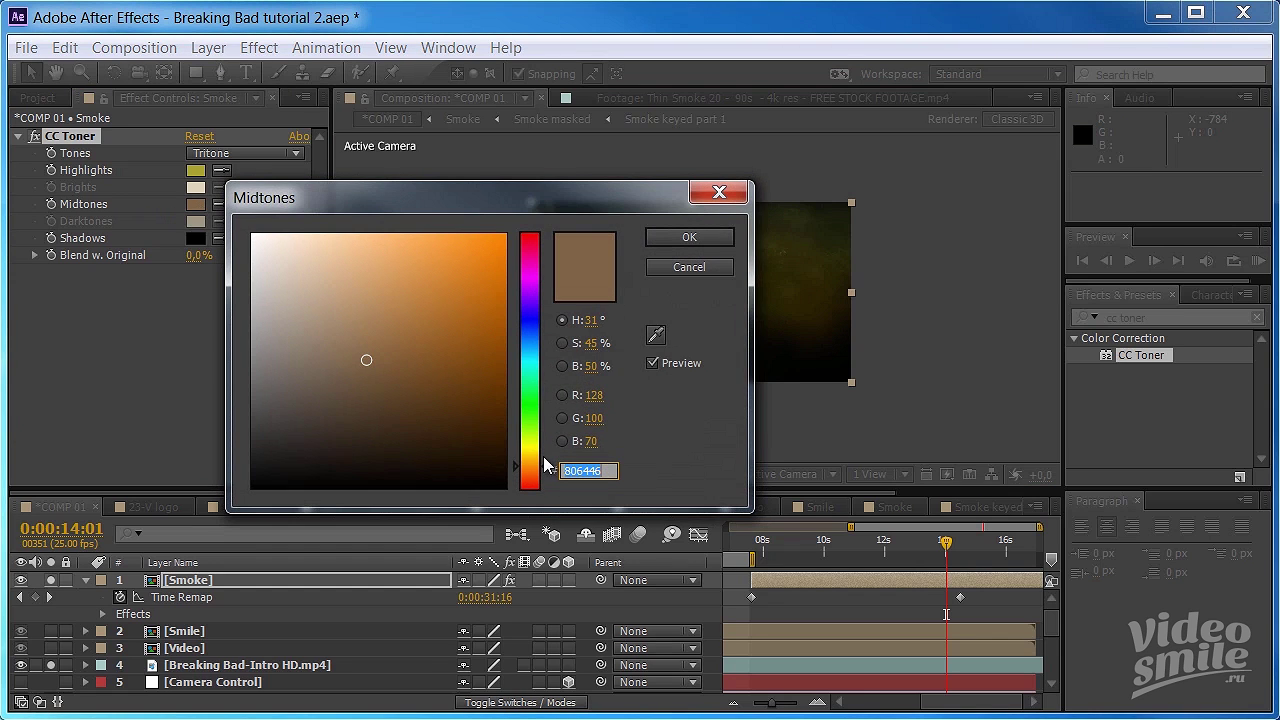
pyautogui.moveTo(545, 467); pyautogui.dragTo(545, 449)
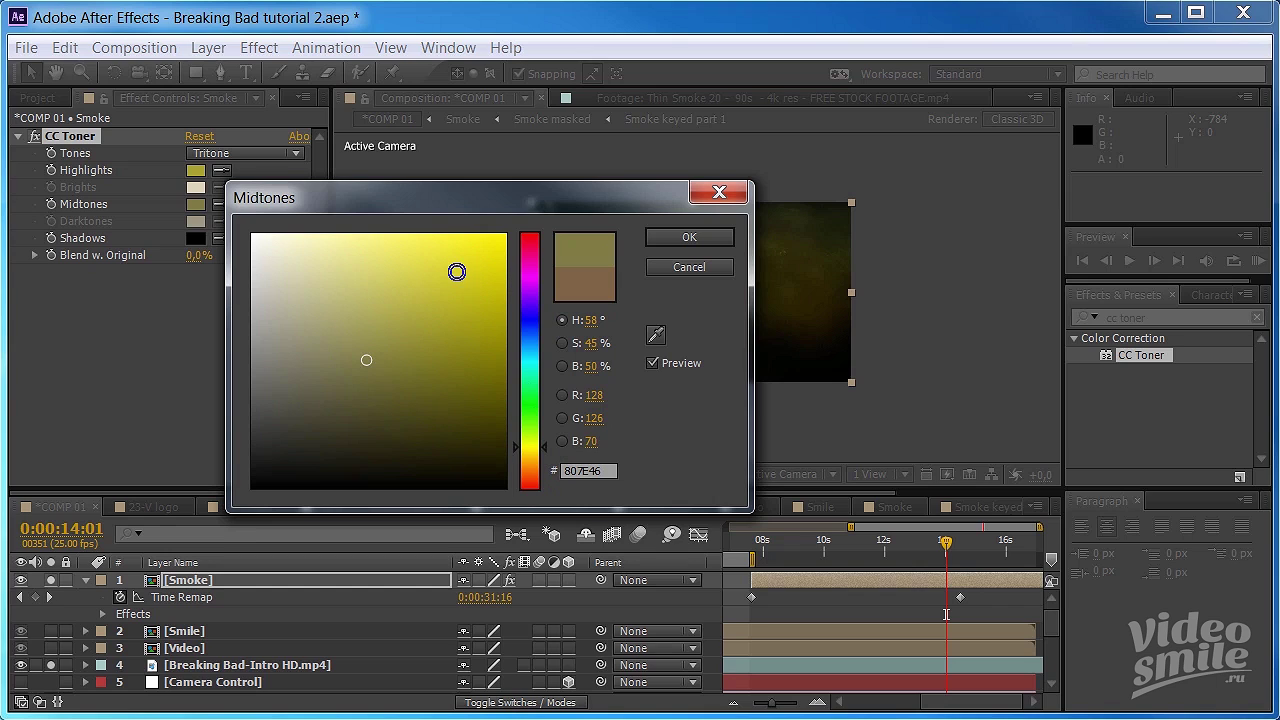
pyautogui.moveTo(494, 360); pyautogui.dragTo(496, 378)
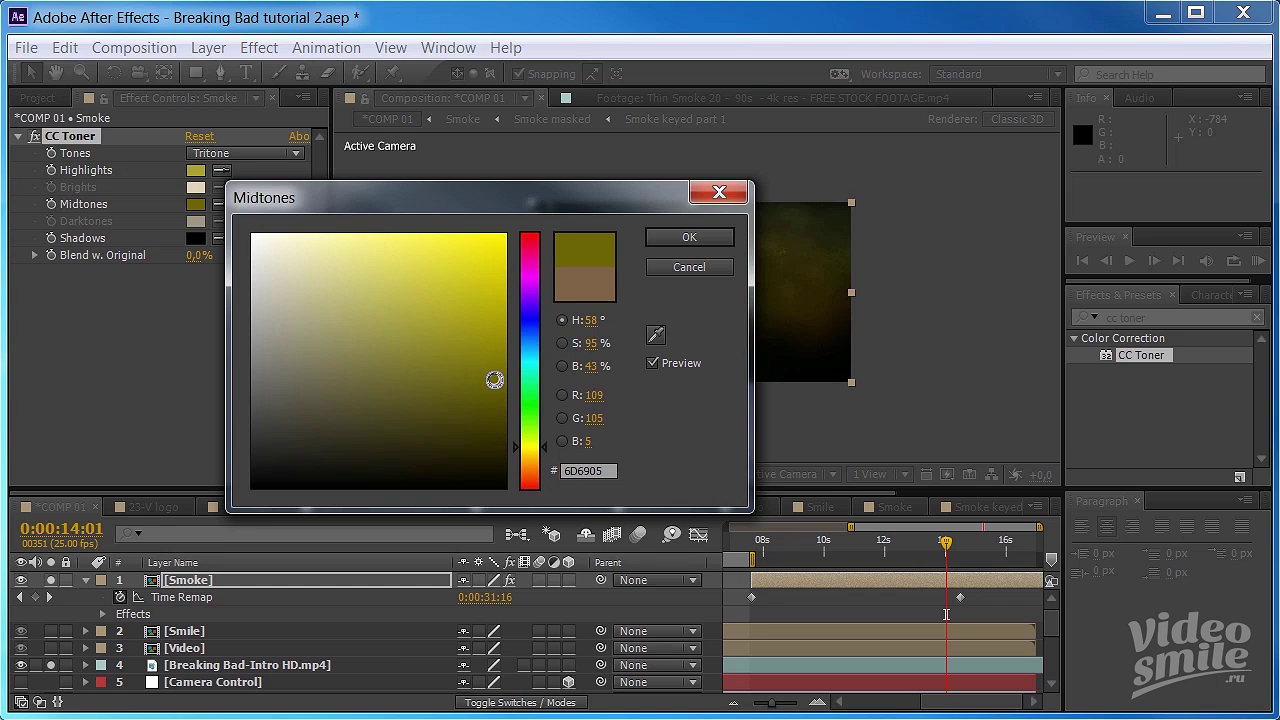
# - Confirm the dark olive Midtones and unsolo the Breaking Bad intro and Smoke layers over smoke frames
pyautogui.click(687, 243)
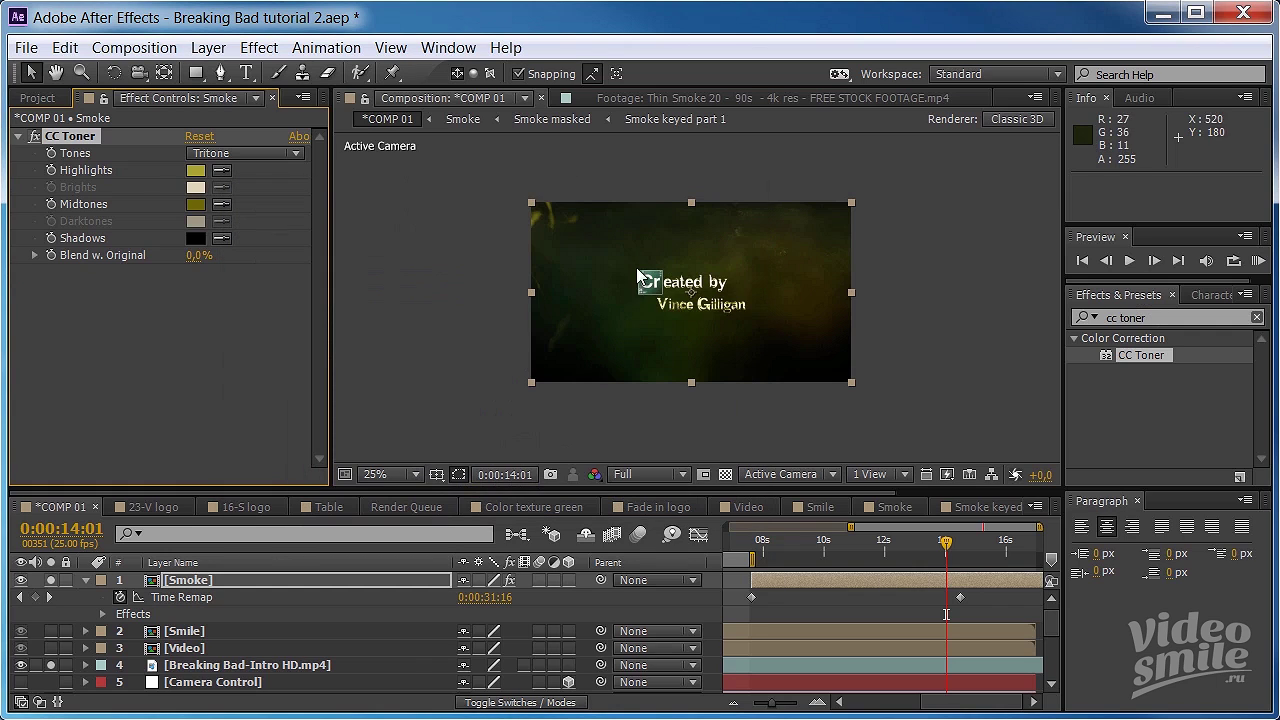
pyautogui.moveTo(944, 545); pyautogui.dragTo(899, 541)
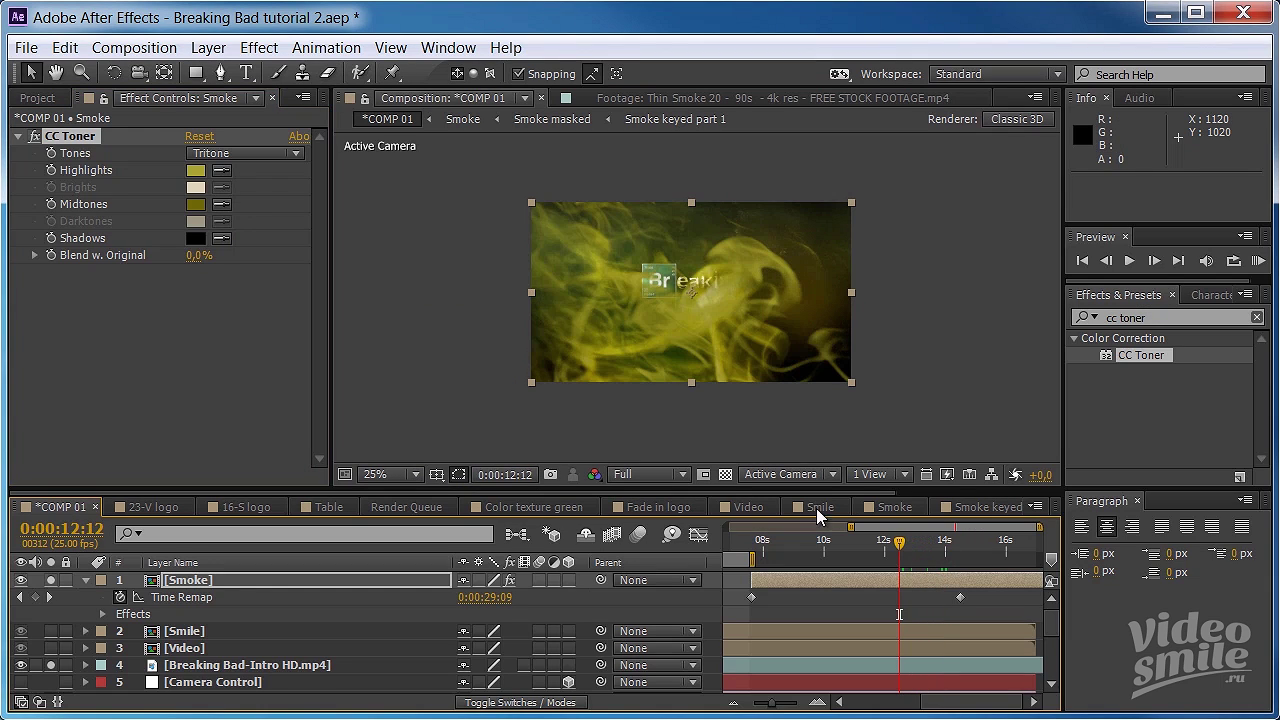
pyautogui.click(51, 666)
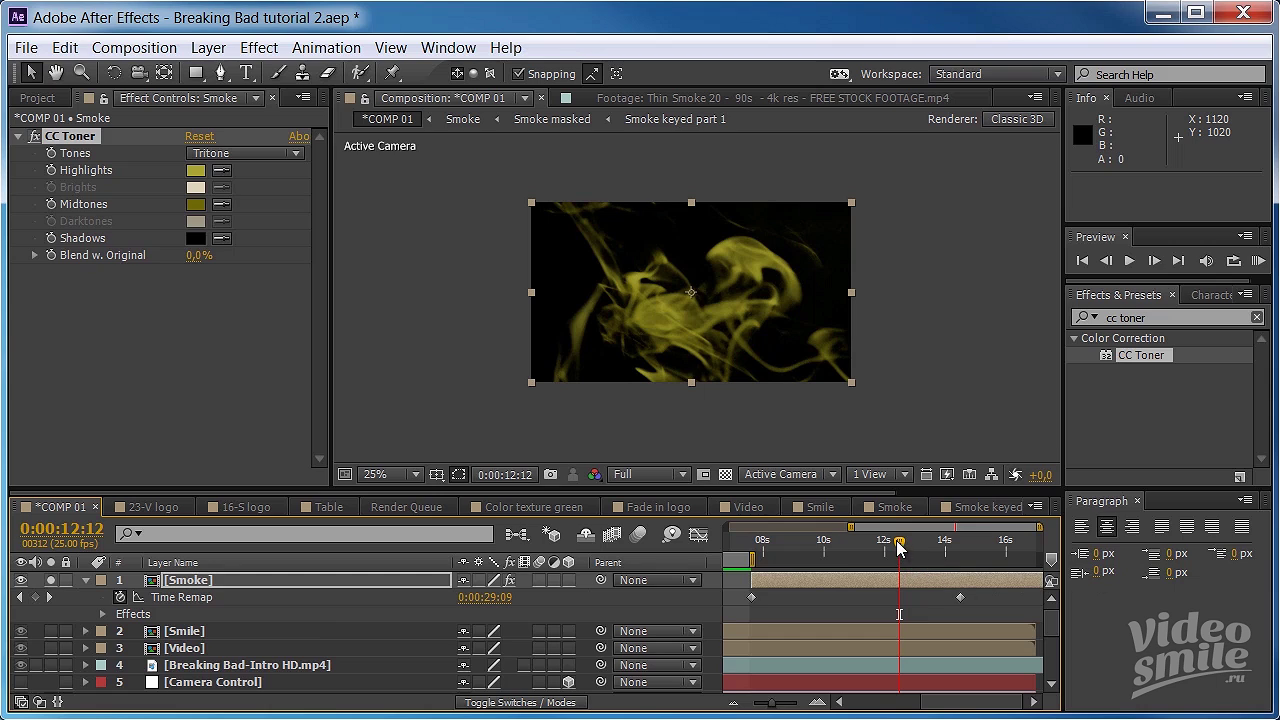
pyautogui.moveTo(899, 545); pyautogui.dragTo(866, 543)
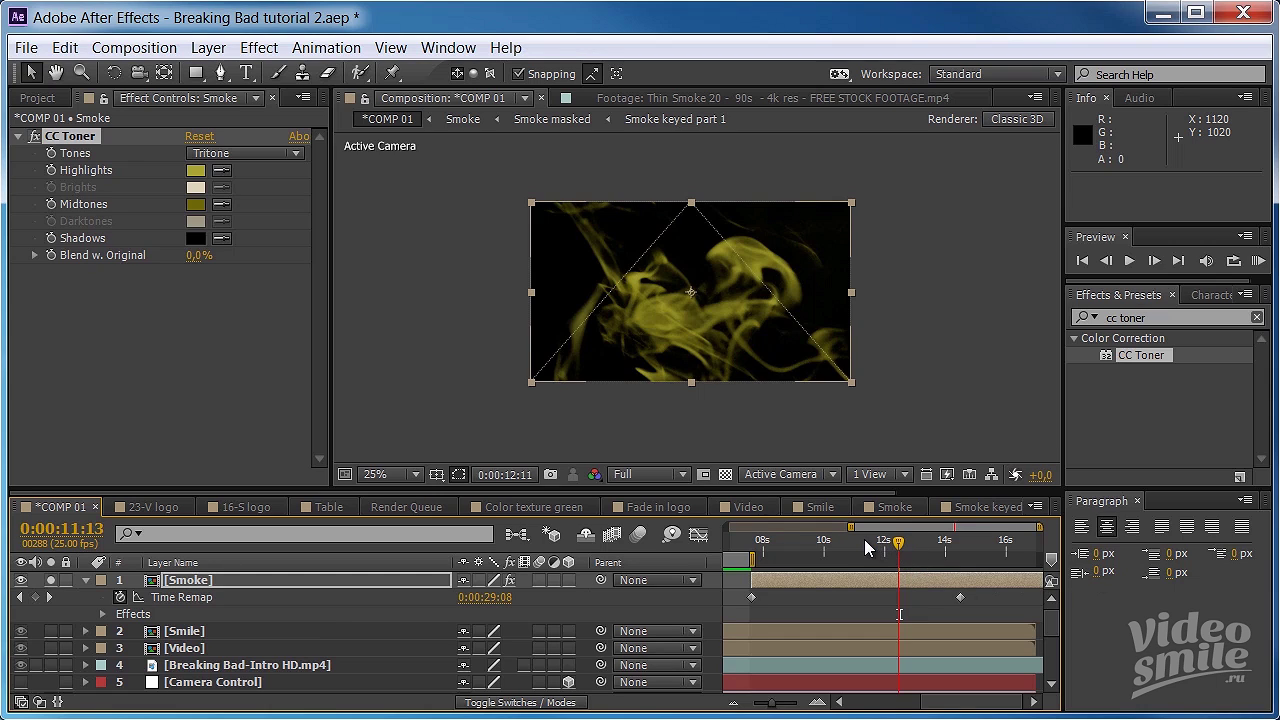
pyautogui.click(51, 580)
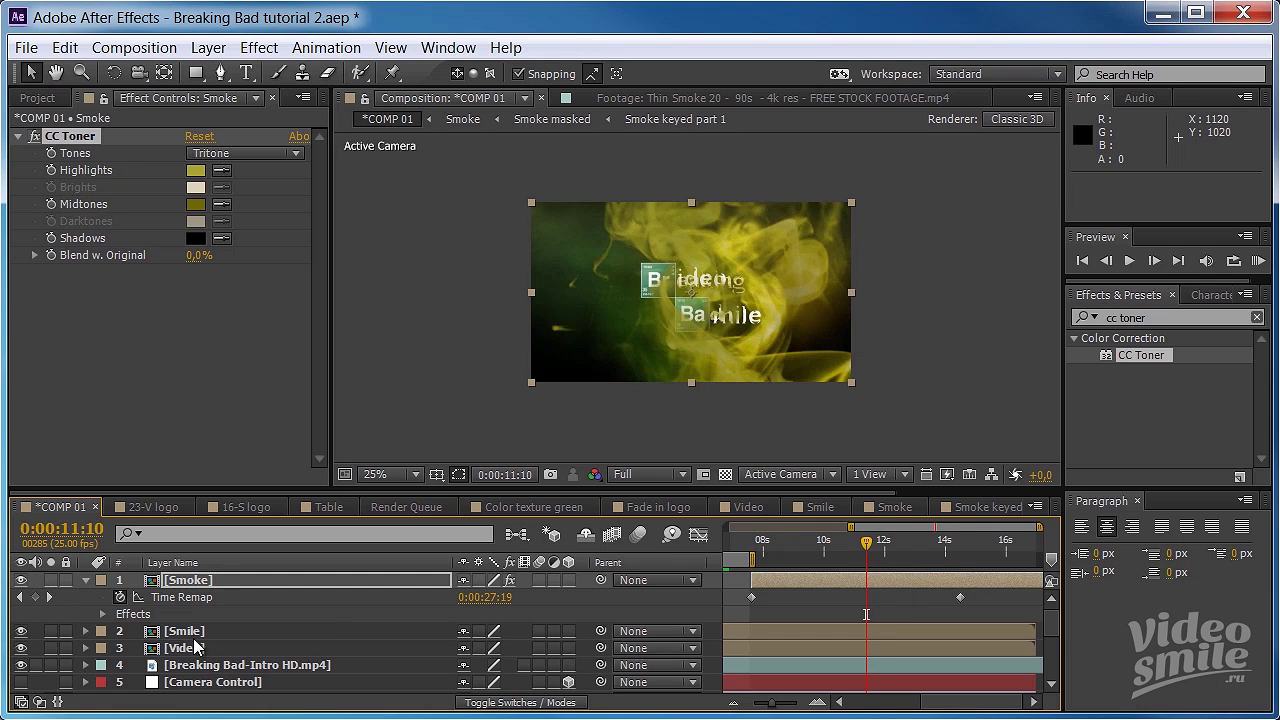
# - Compare the tinted smoke with the Breaking Bad intro around 8:06 at 50% zoom, then clear its solo
pyautogui.click(21, 665)
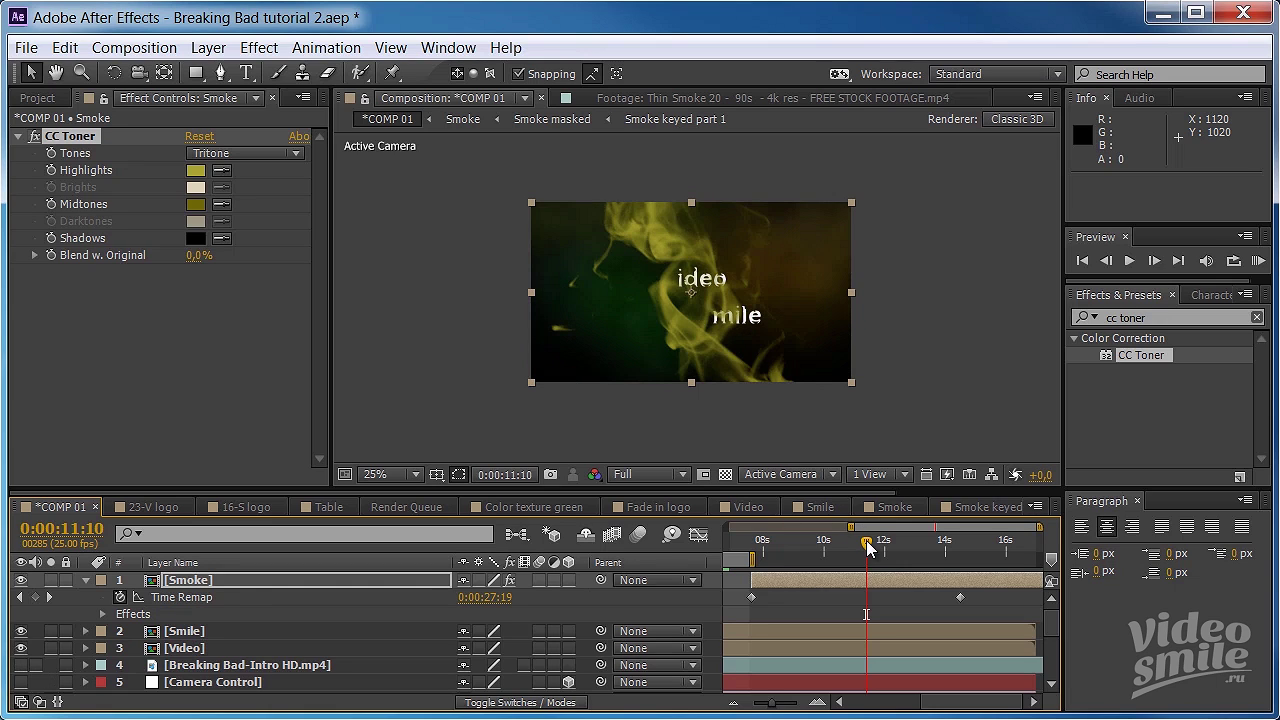
pyautogui.moveTo(868, 547); pyautogui.dragTo(800, 540)
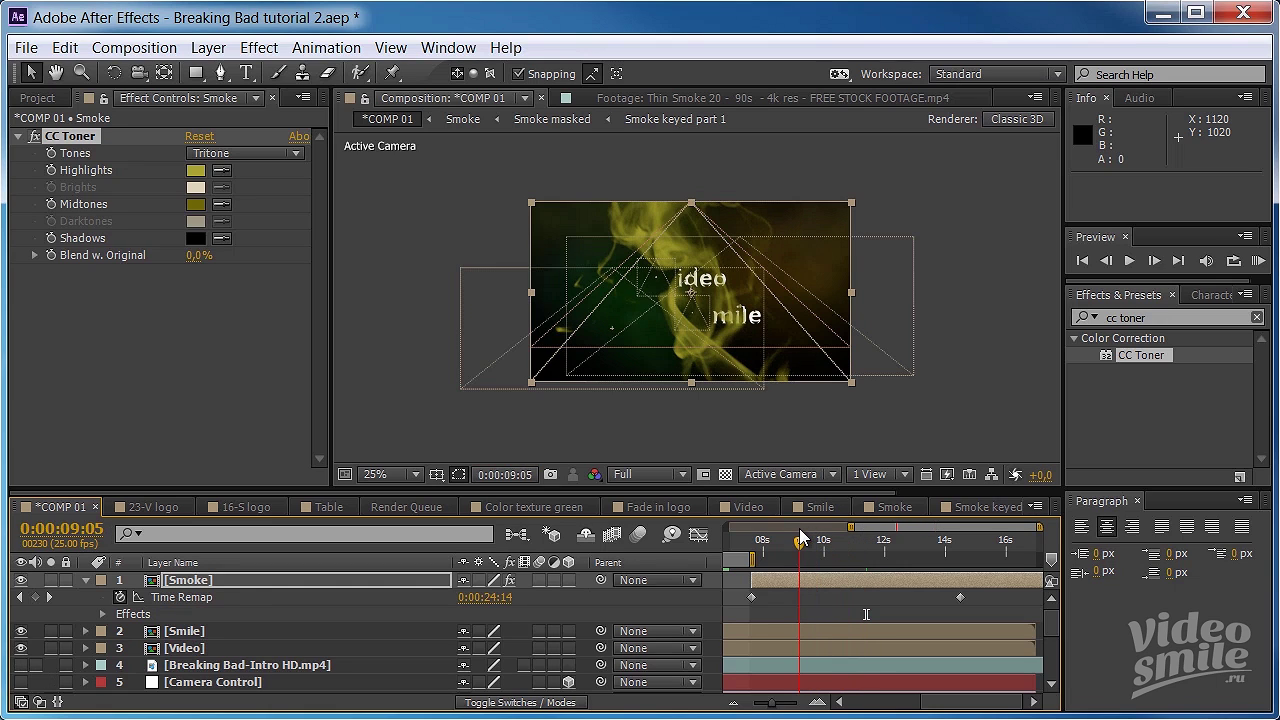
pyautogui.moveTo(800, 540); pyautogui.dragTo(770, 540)
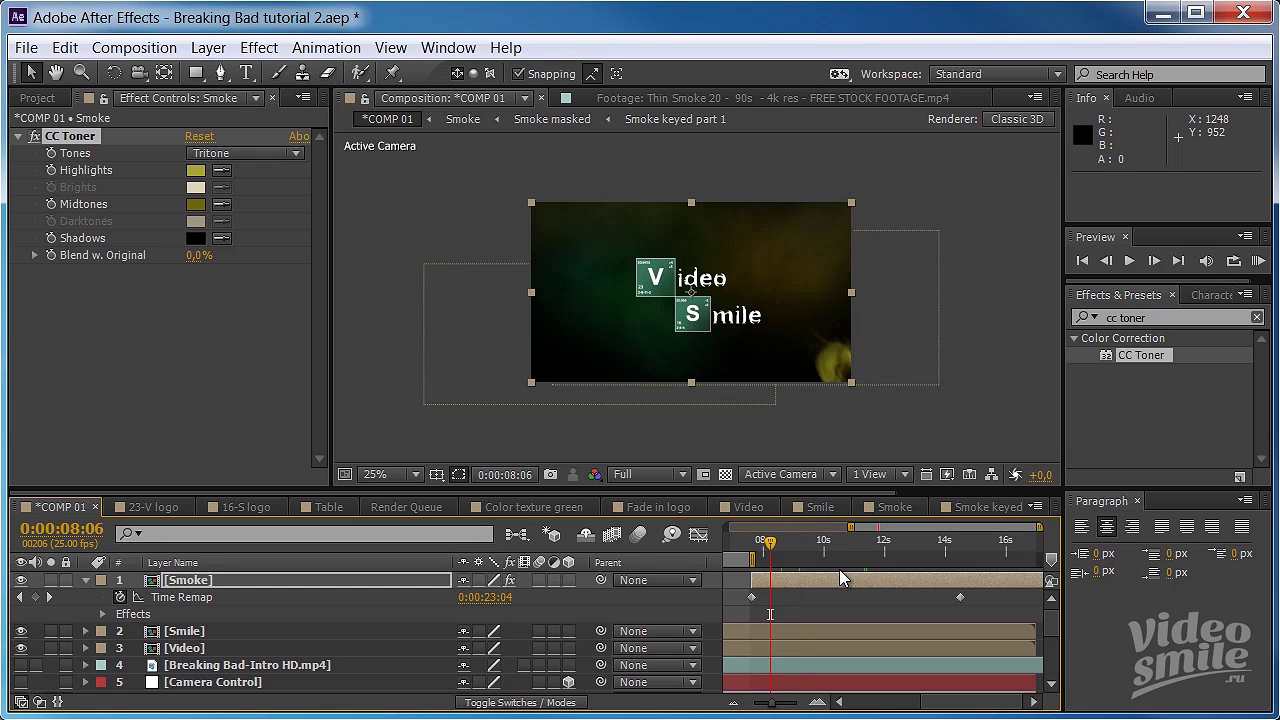
pyautogui.click(21, 665)
pyautogui.click(51, 665)
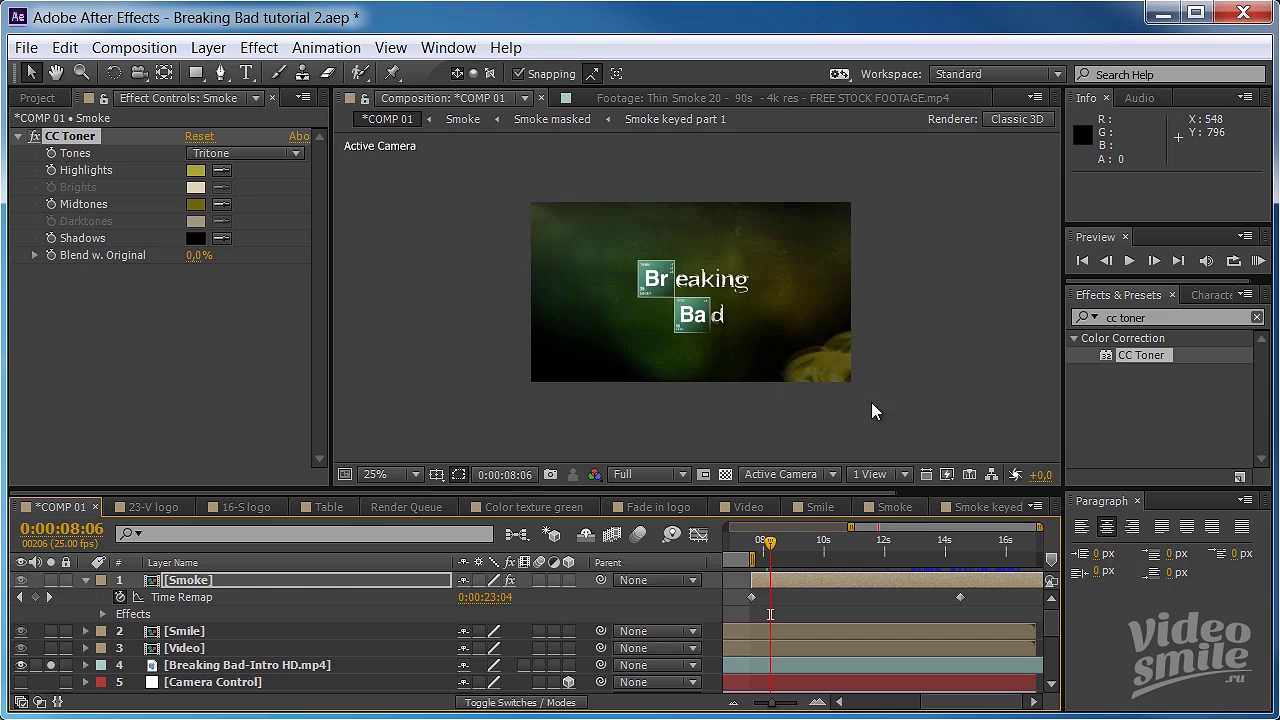
pyautogui.moveTo(771, 546); pyautogui.dragTo(827, 538)
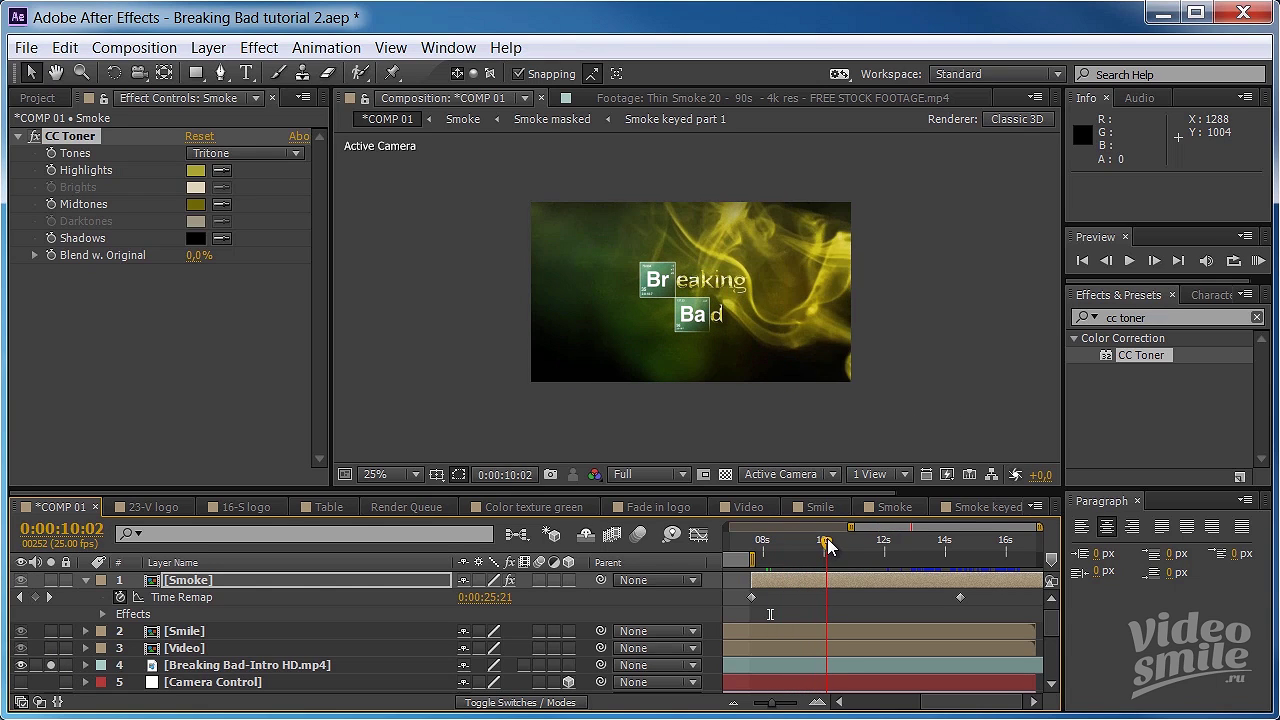
pyautogui.scroll(1, 725, 301)
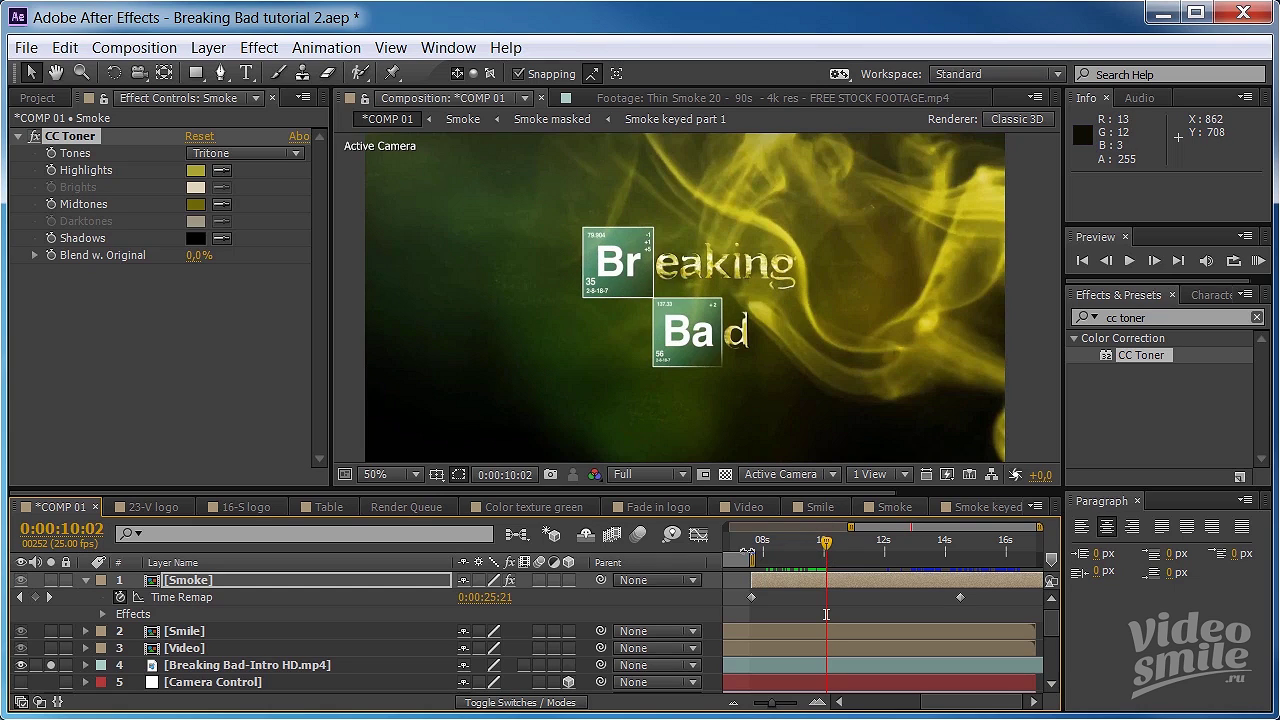
pyautogui.click(50, 665)
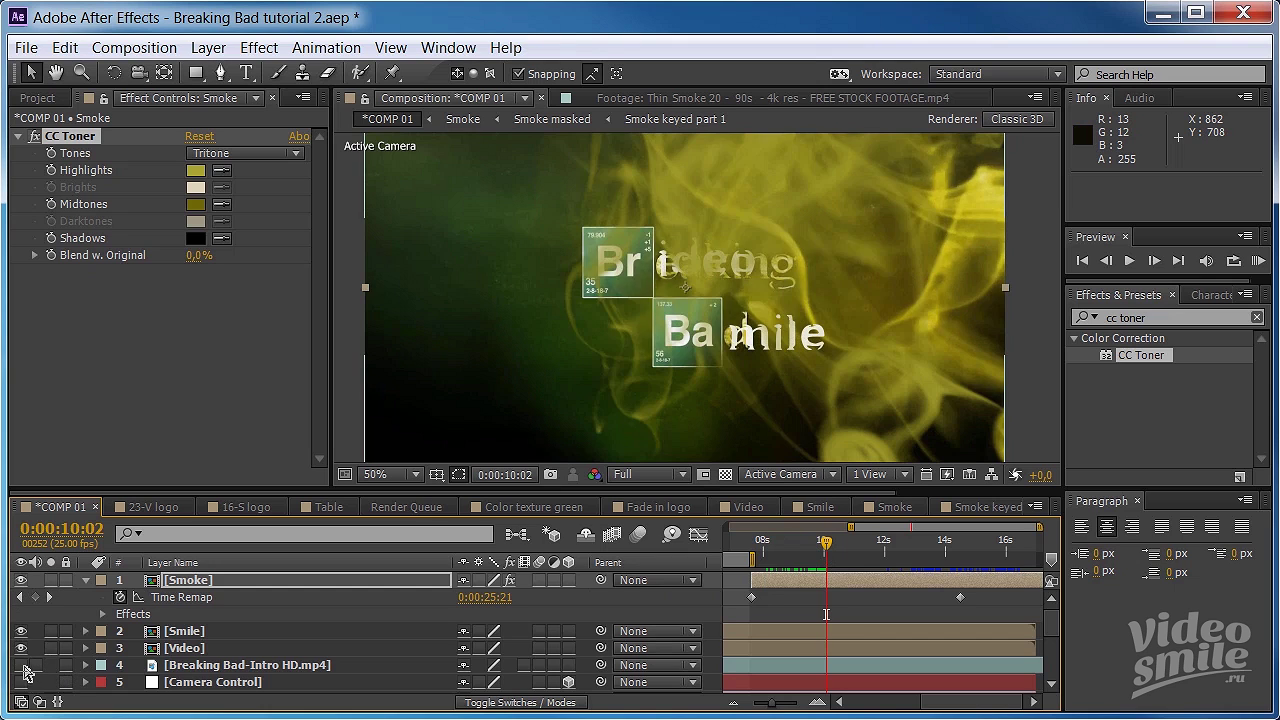
# - Create the 'Yellow texture logo' composition with width 1280 and height 720 via Ctrl+N
pyautogui.hotkey('ctrl', 'n')
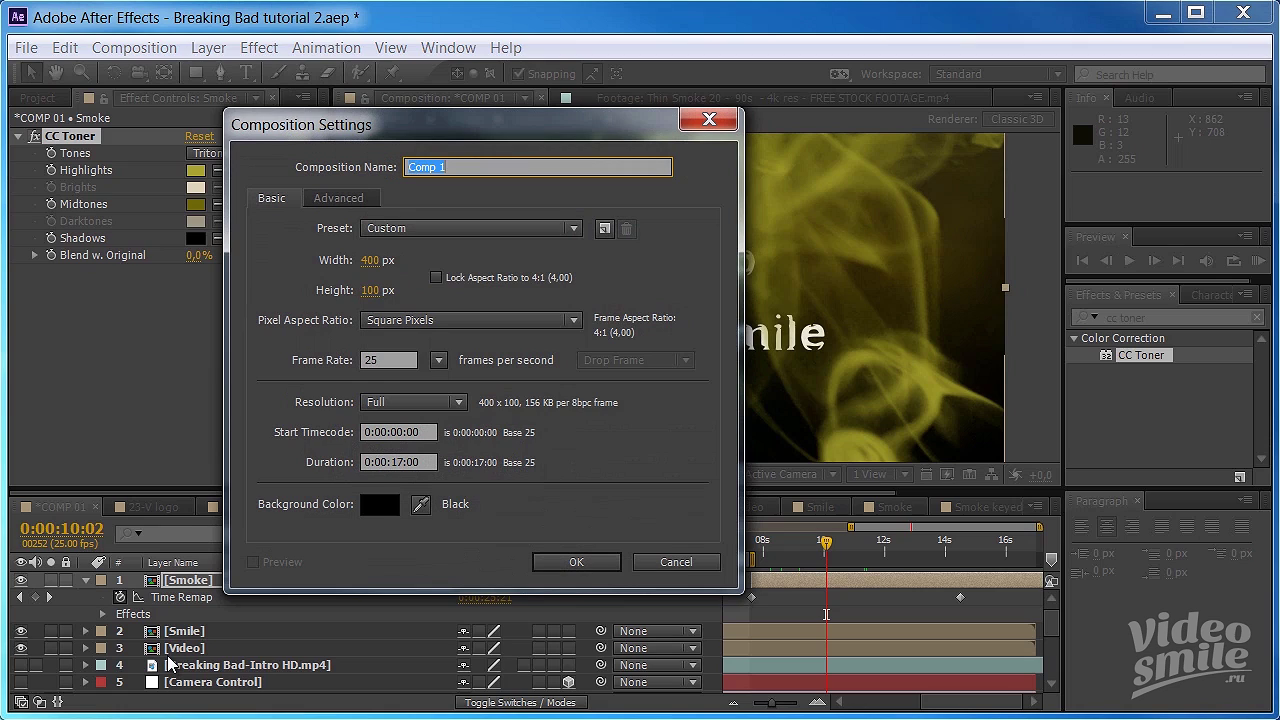
pyautogui.write('Yellow texture logo')
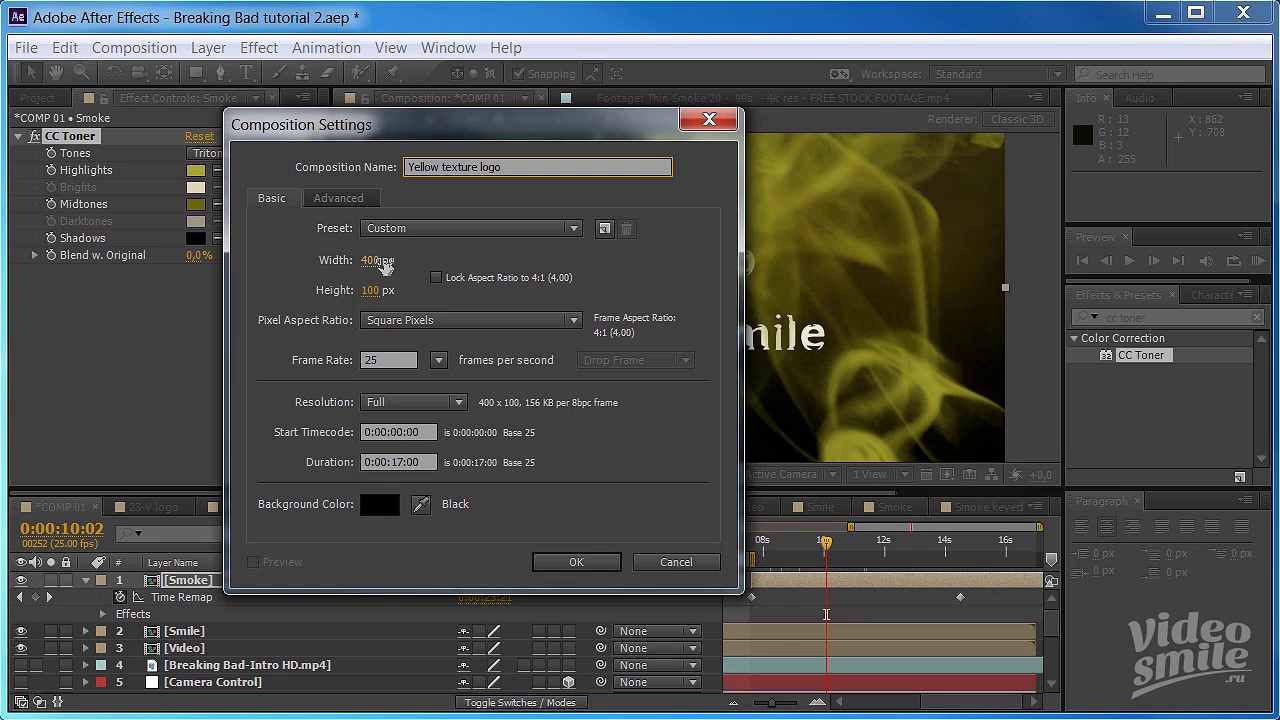
pyautogui.click(379, 268)
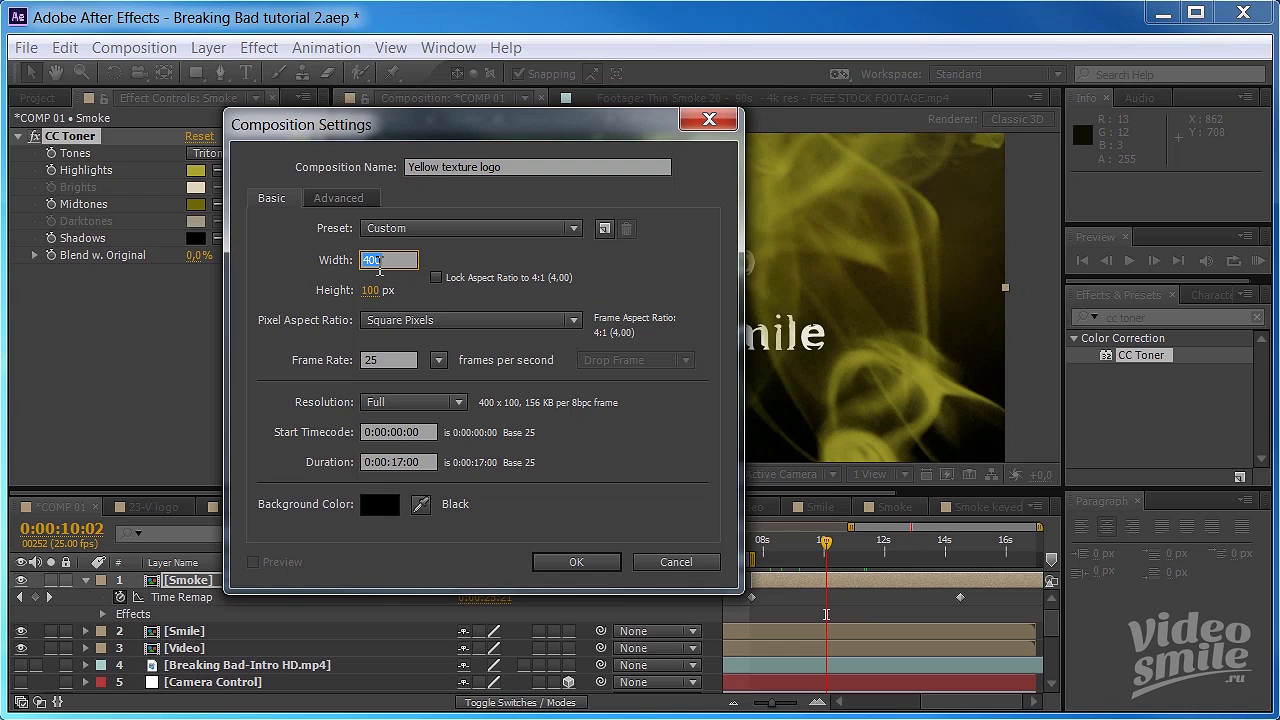
pyautogui.write('1280')
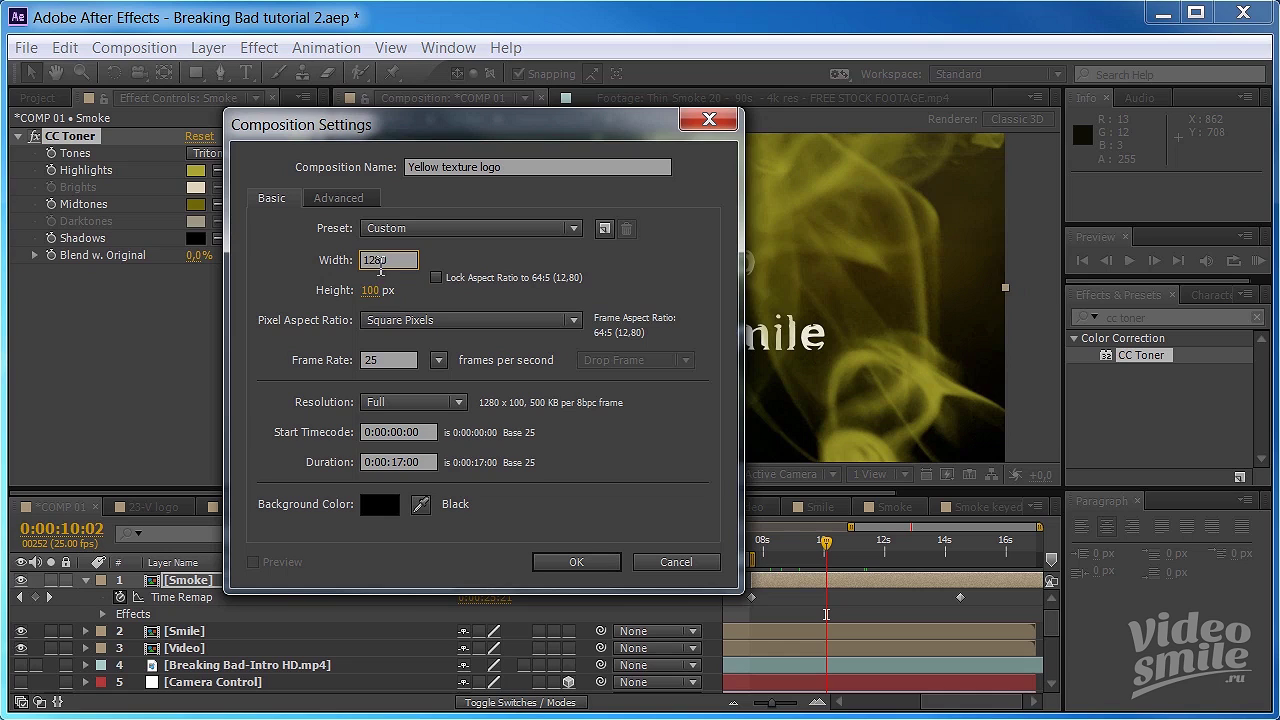
pyautogui.click(368, 291)
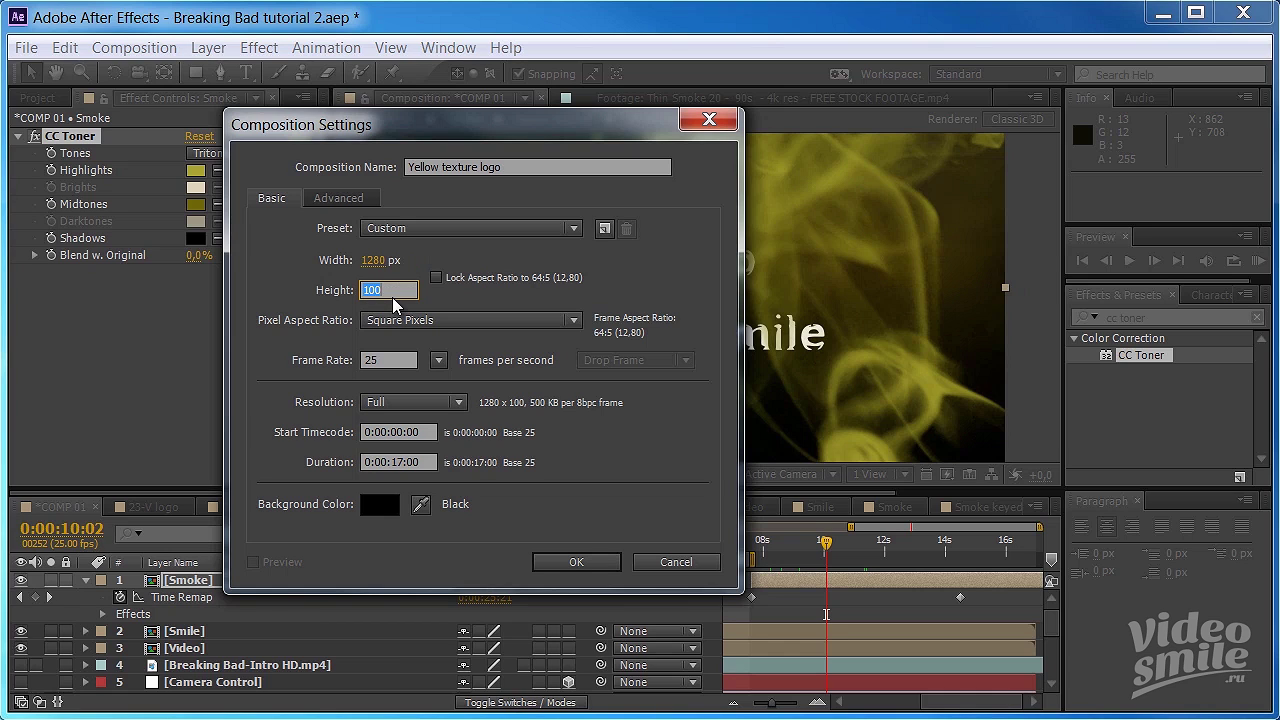
pyautogui.write('720')
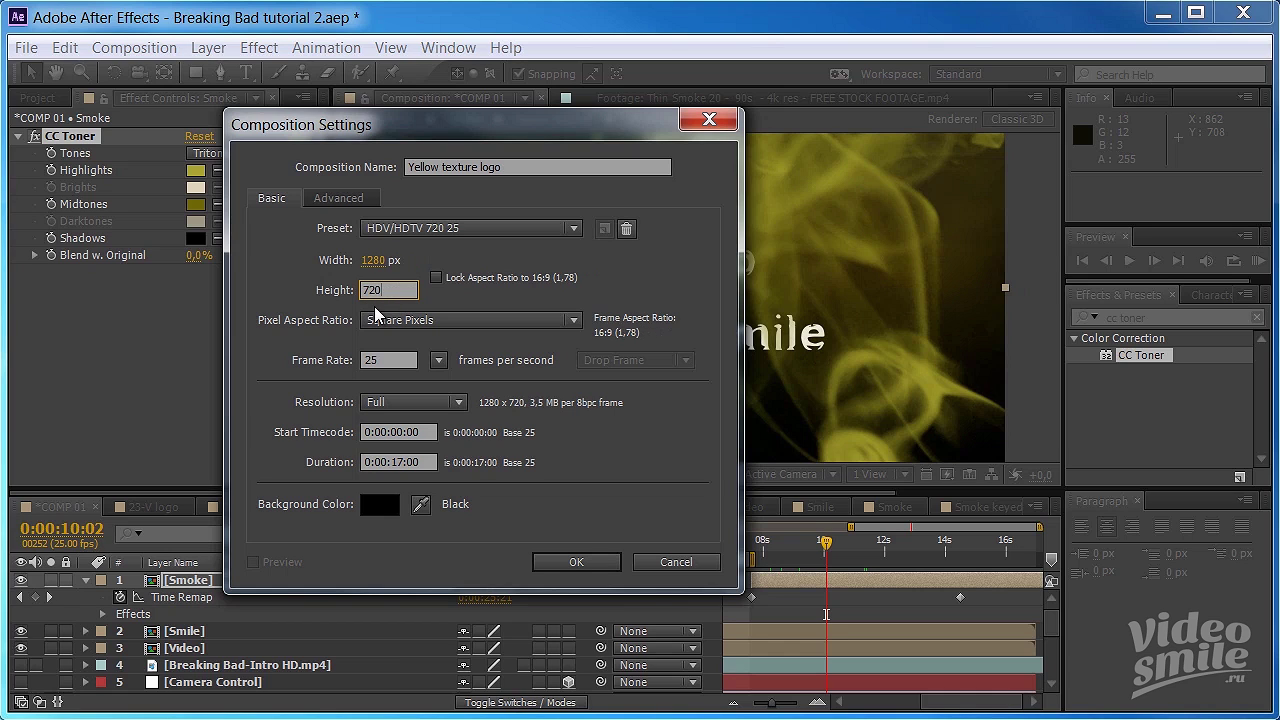
pyautogui.click(608, 568)
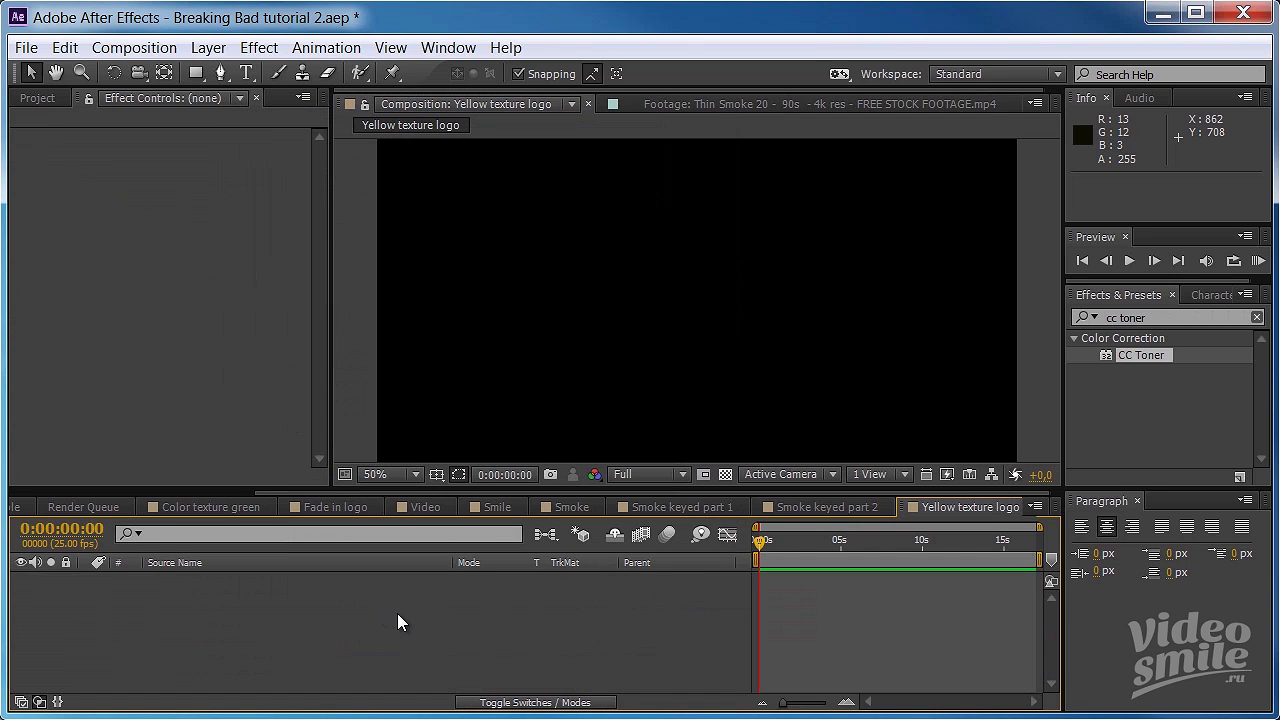
# - Add a new full-frame solid named 'Yellow texture logo' with Ctrl+Y
pyautogui.hotkey('ctrl', 'y')
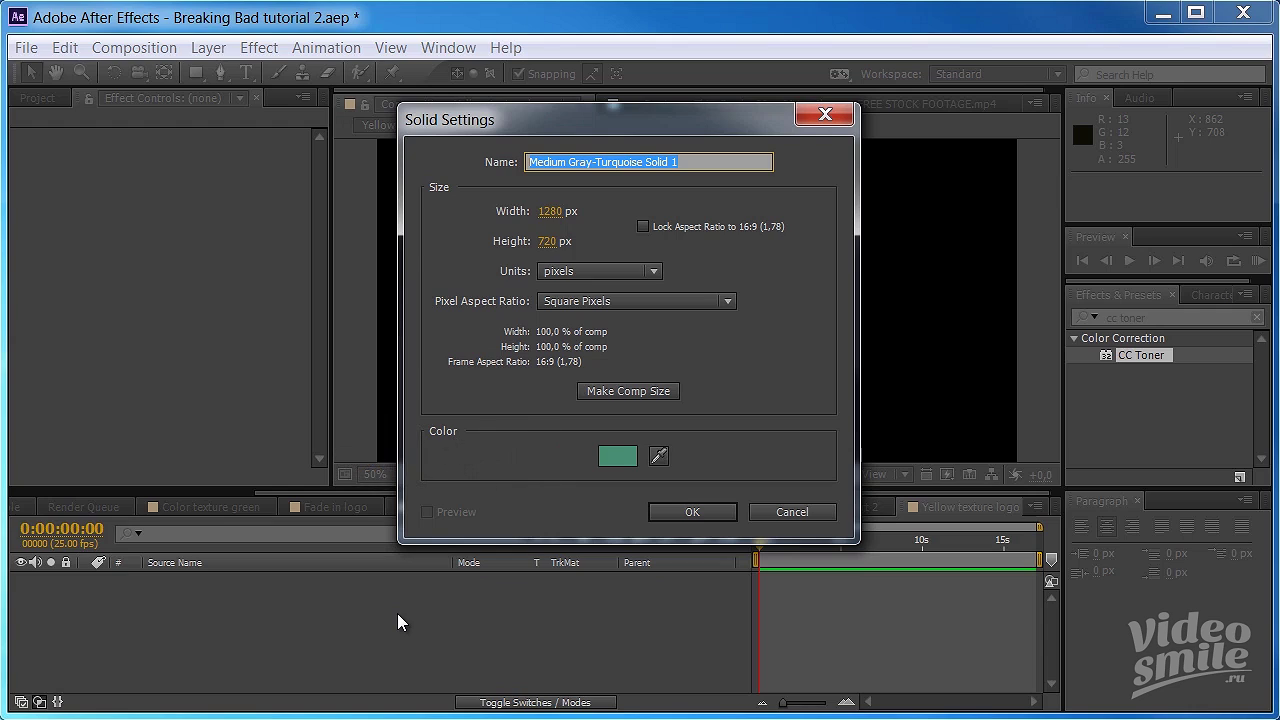
pyautogui.write('Yellow texture logo')
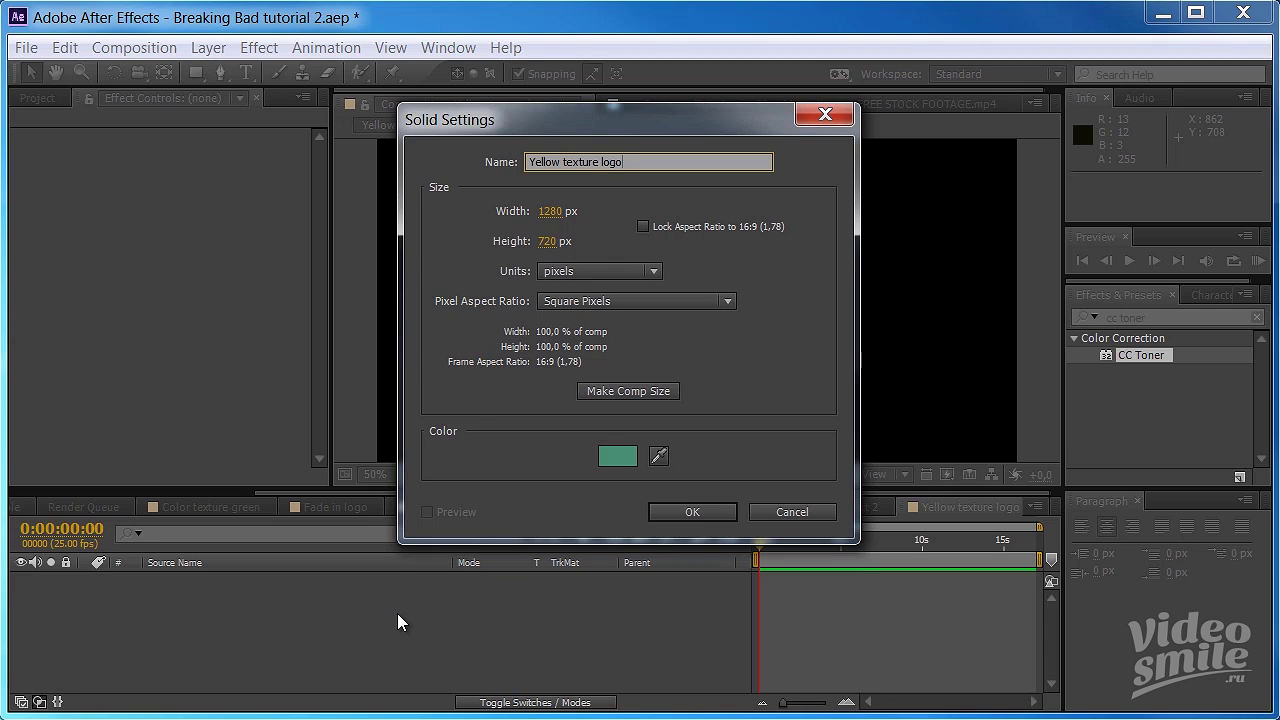
pyautogui.click(704, 511)
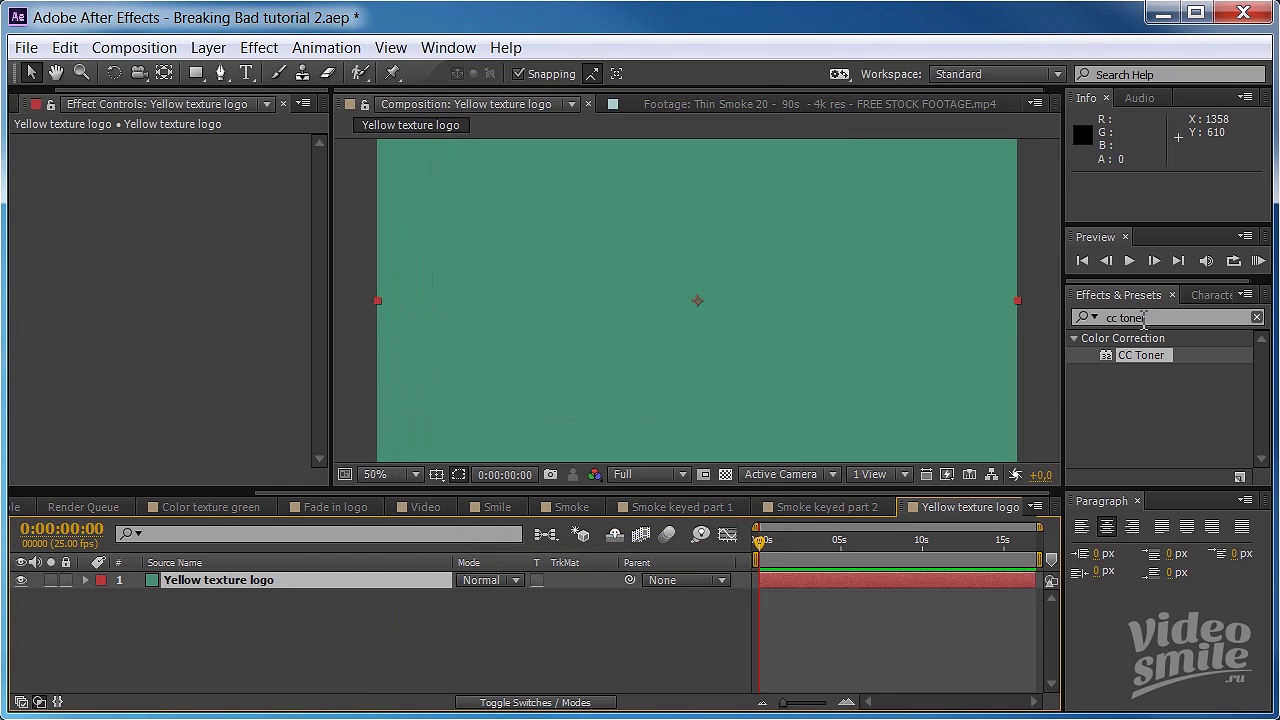
# - Apply Fractal Noise, Shift Channels and Tint to the solid
pyautogui.click(1166, 318)
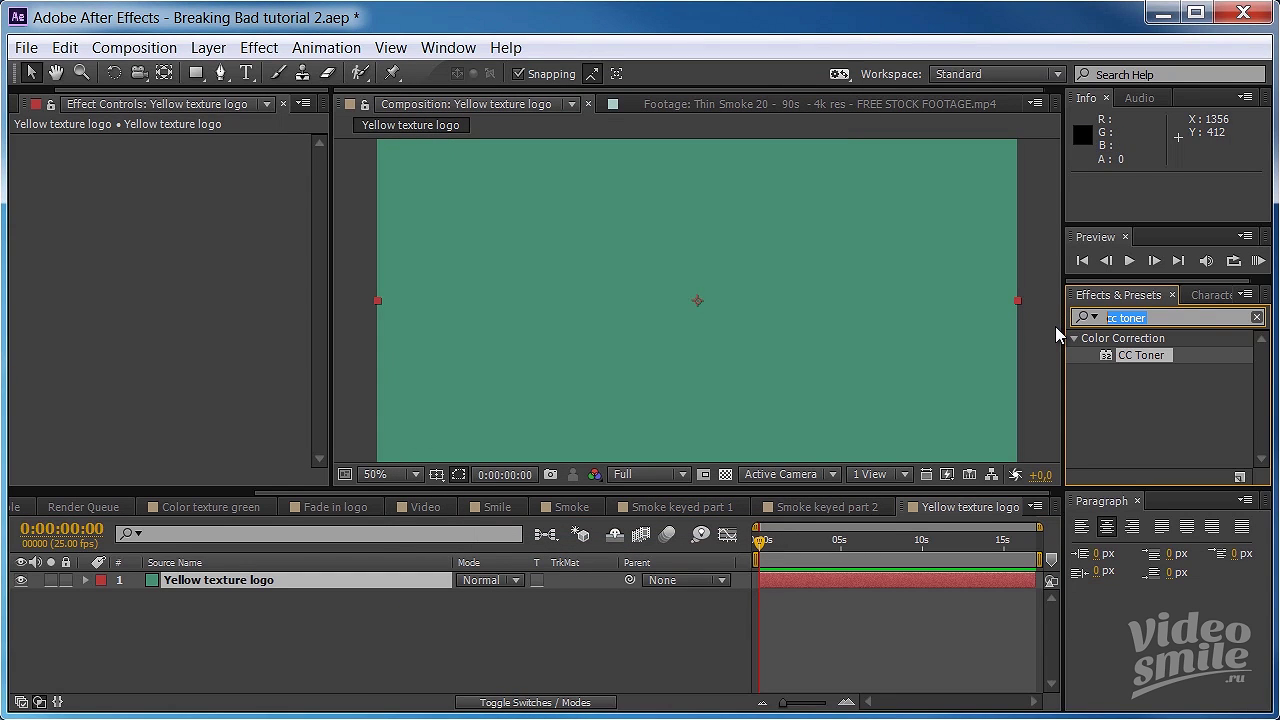
pyautogui.write('fractal')
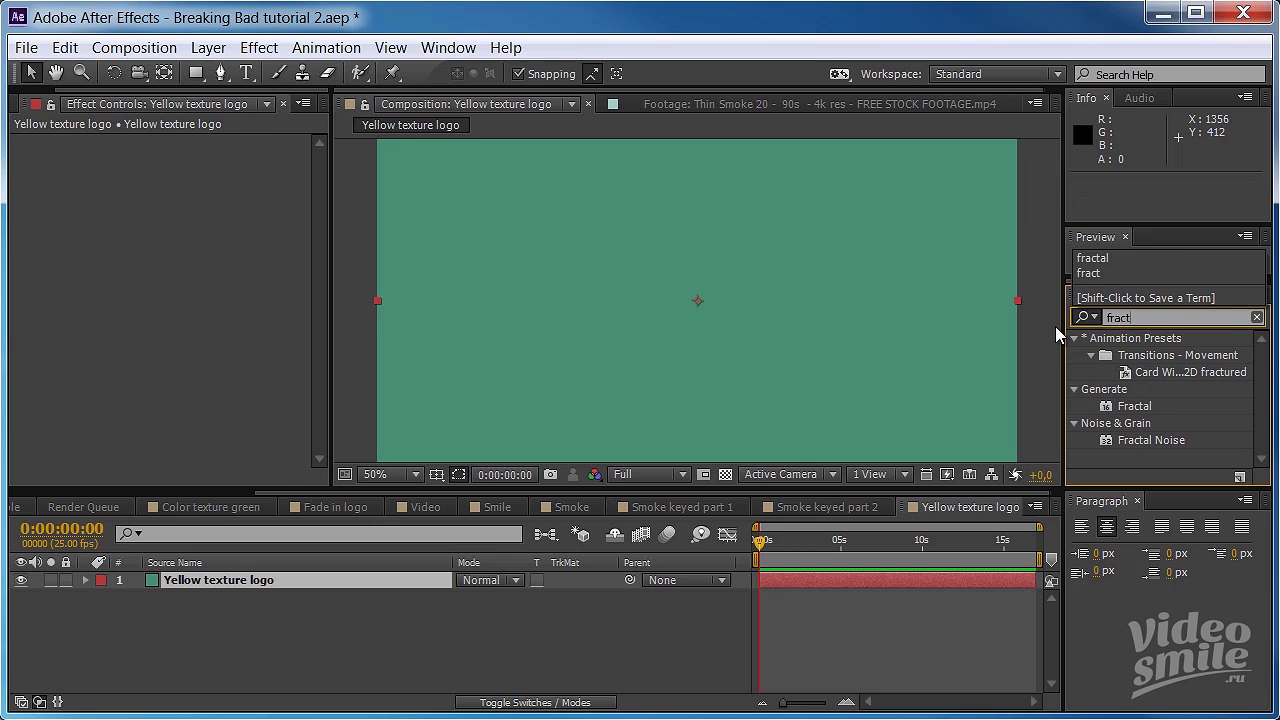
pyautogui.moveTo(1151, 389); pyautogui.dragTo(863, 338)
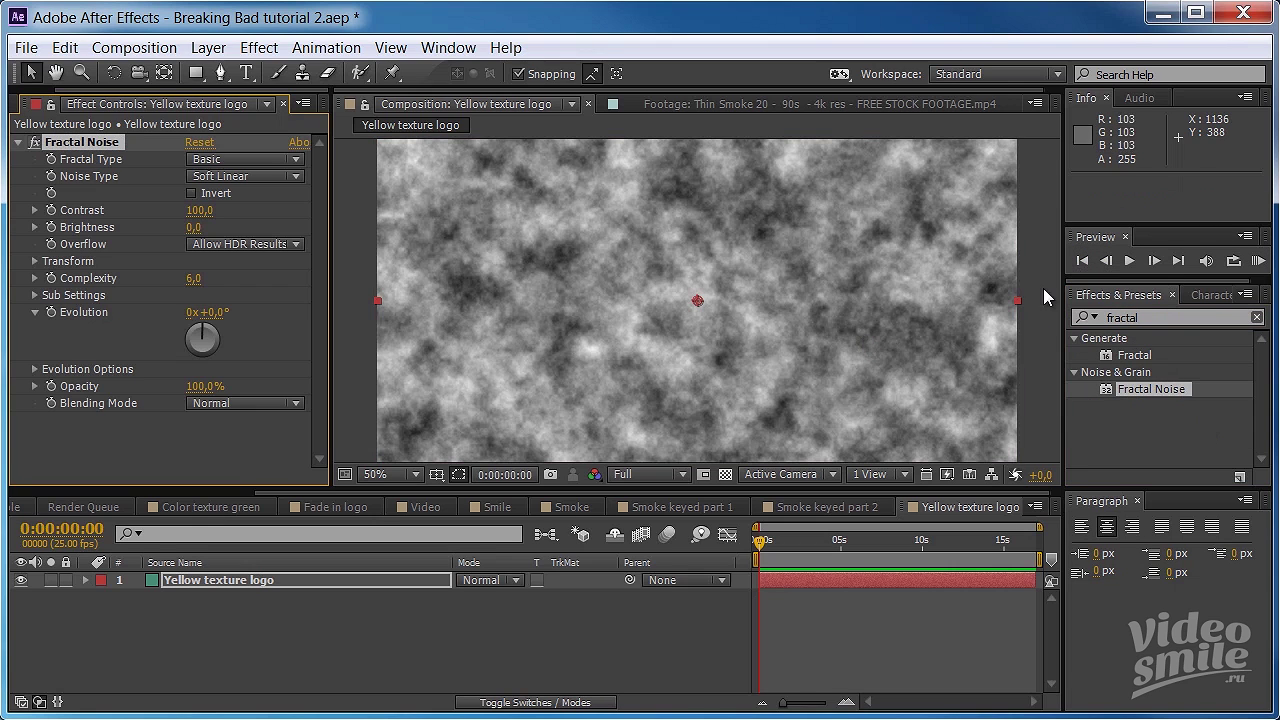
pyautogui.rightClick(1158, 317)
pyautogui.click(1160, 308)
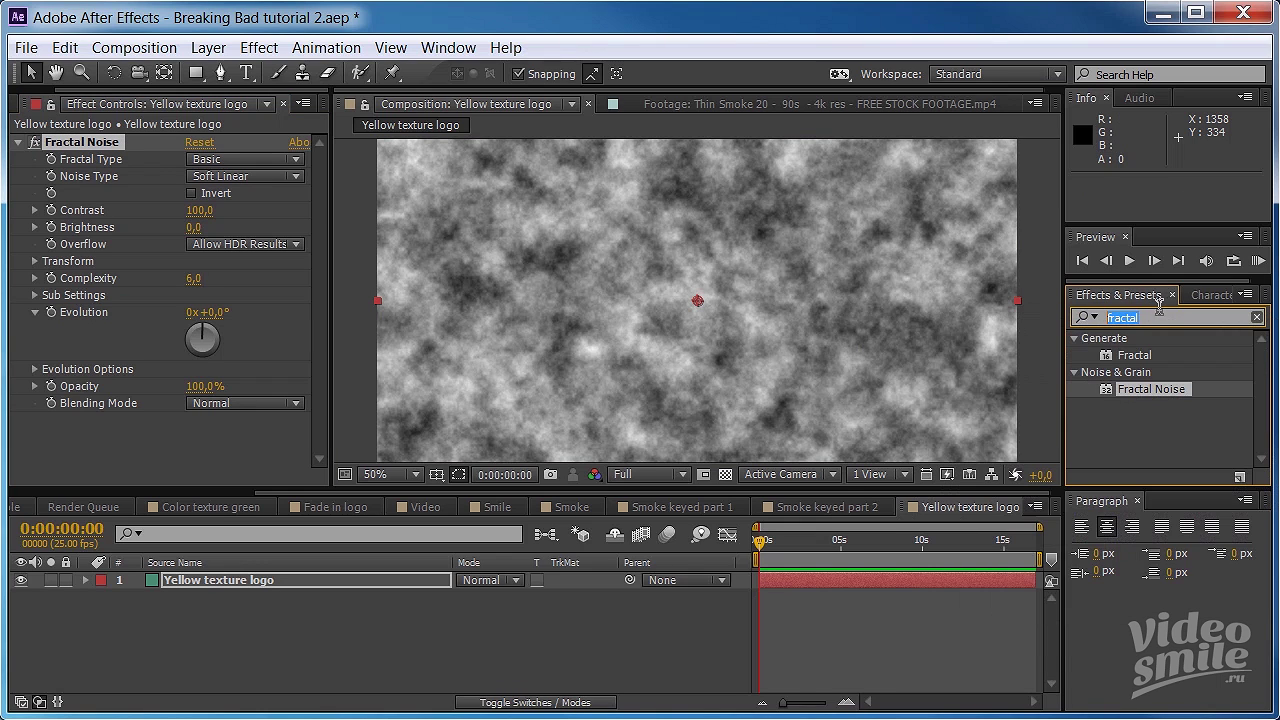
pyautogui.write('sh')
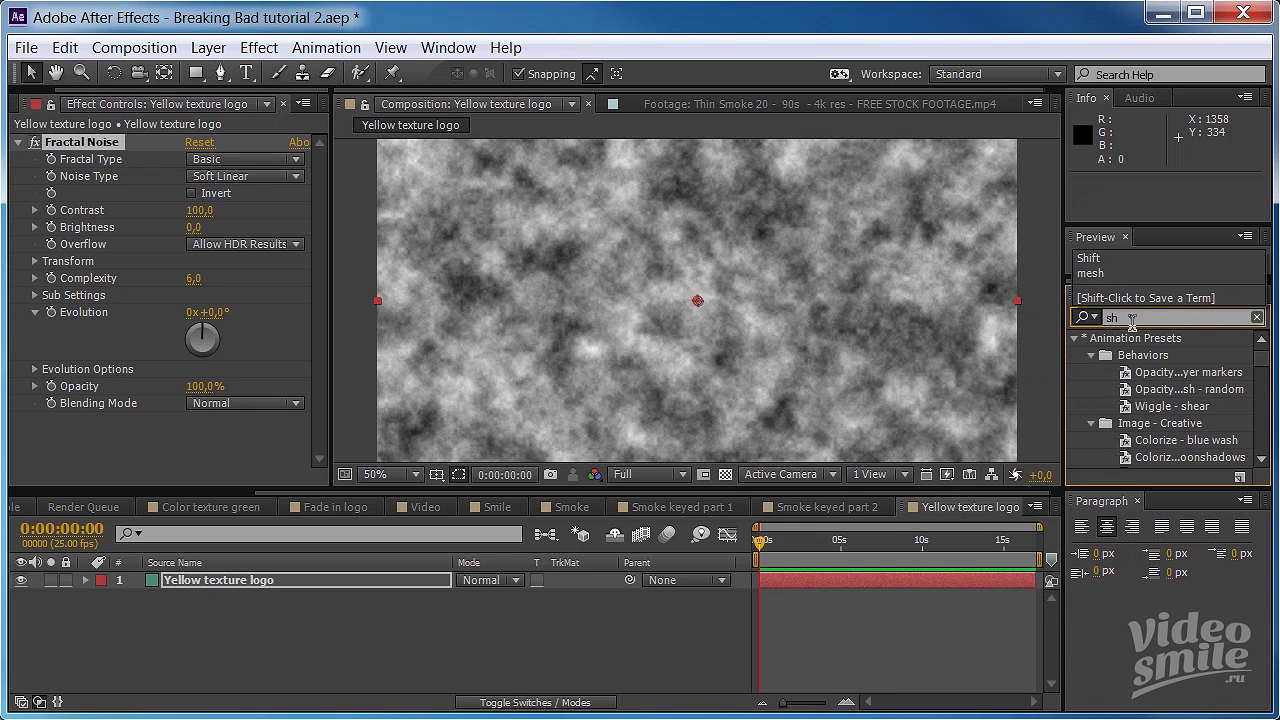
pyautogui.write('ift')
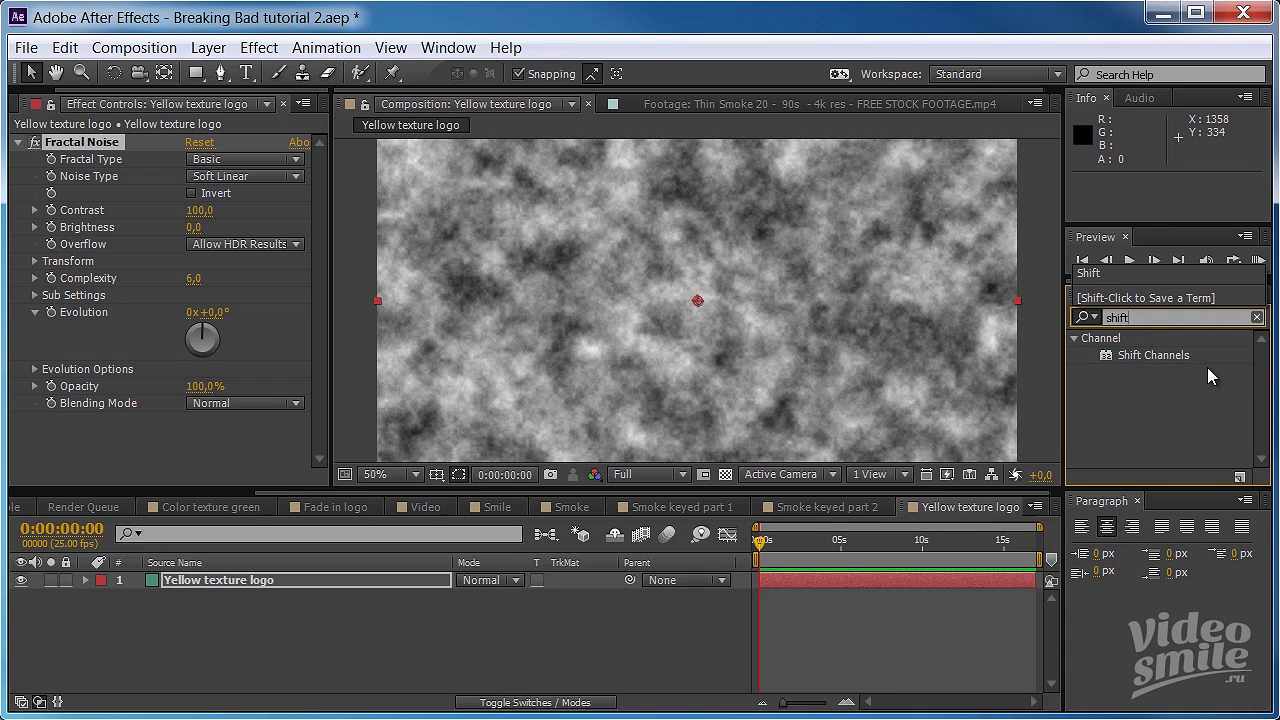
pyautogui.moveTo(1160, 355); pyautogui.dragTo(810, 245)
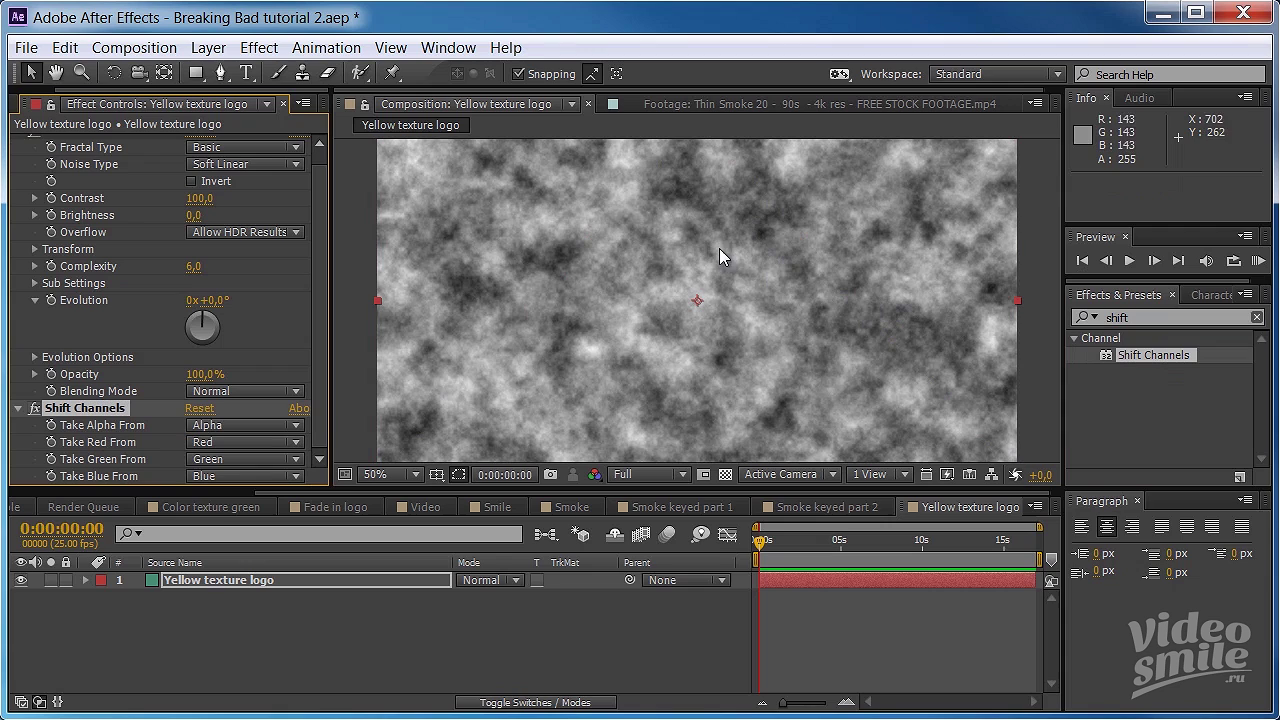
pyautogui.click(1122, 317)
pyautogui.doubleClick(1122, 317)
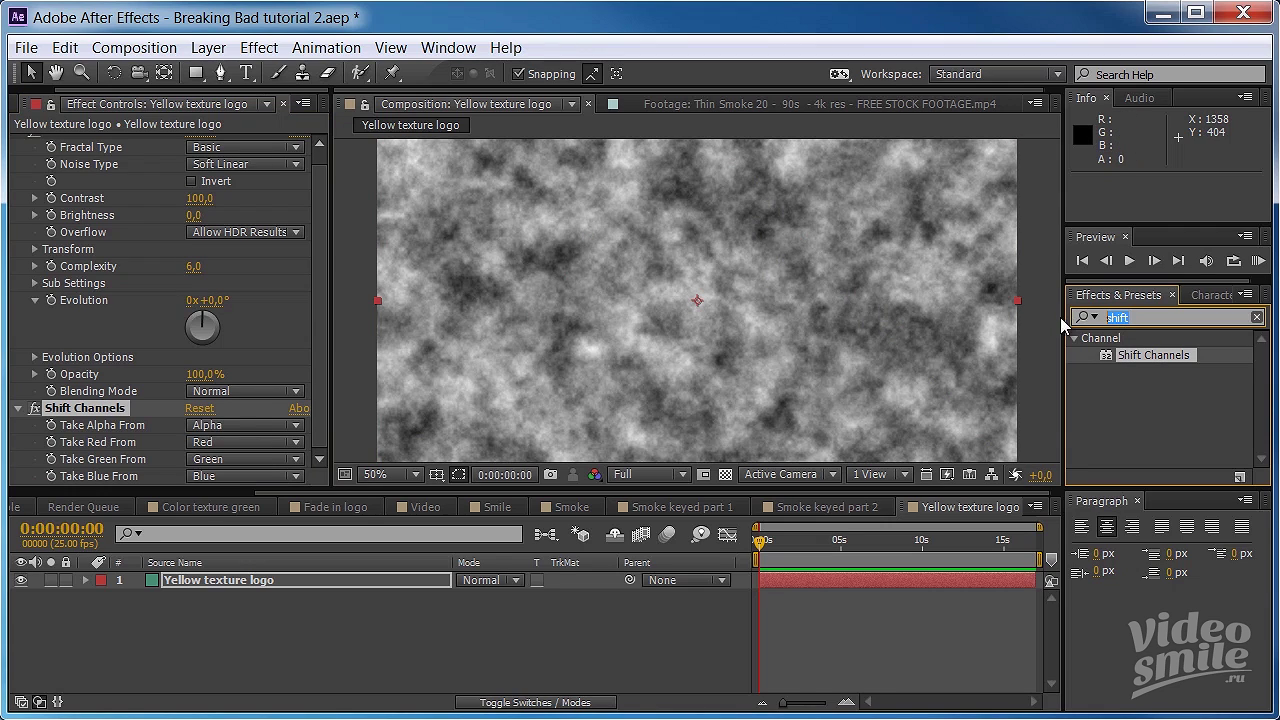
pyautogui.write('tint')
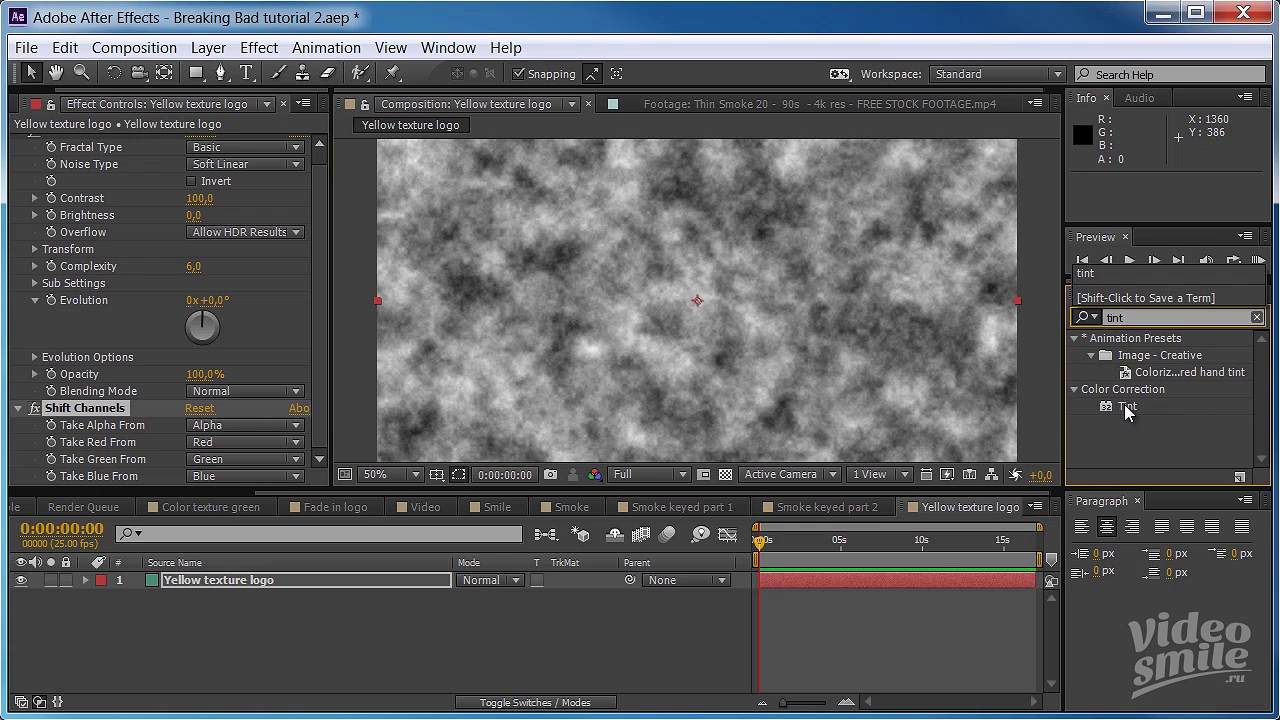
pyautogui.moveTo(1125, 407); pyautogui.dragTo(748, 400)
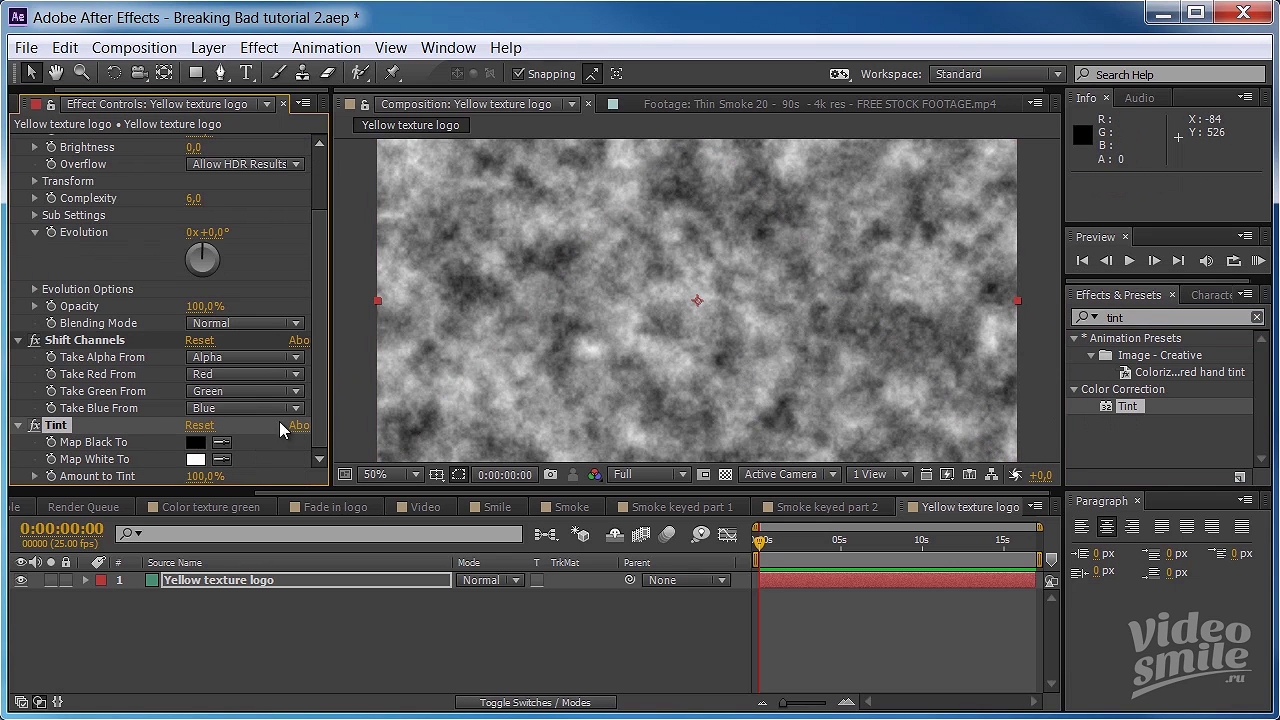
# - Set Tint's Map White To colour to a dark yellow
pyautogui.click(196, 460)
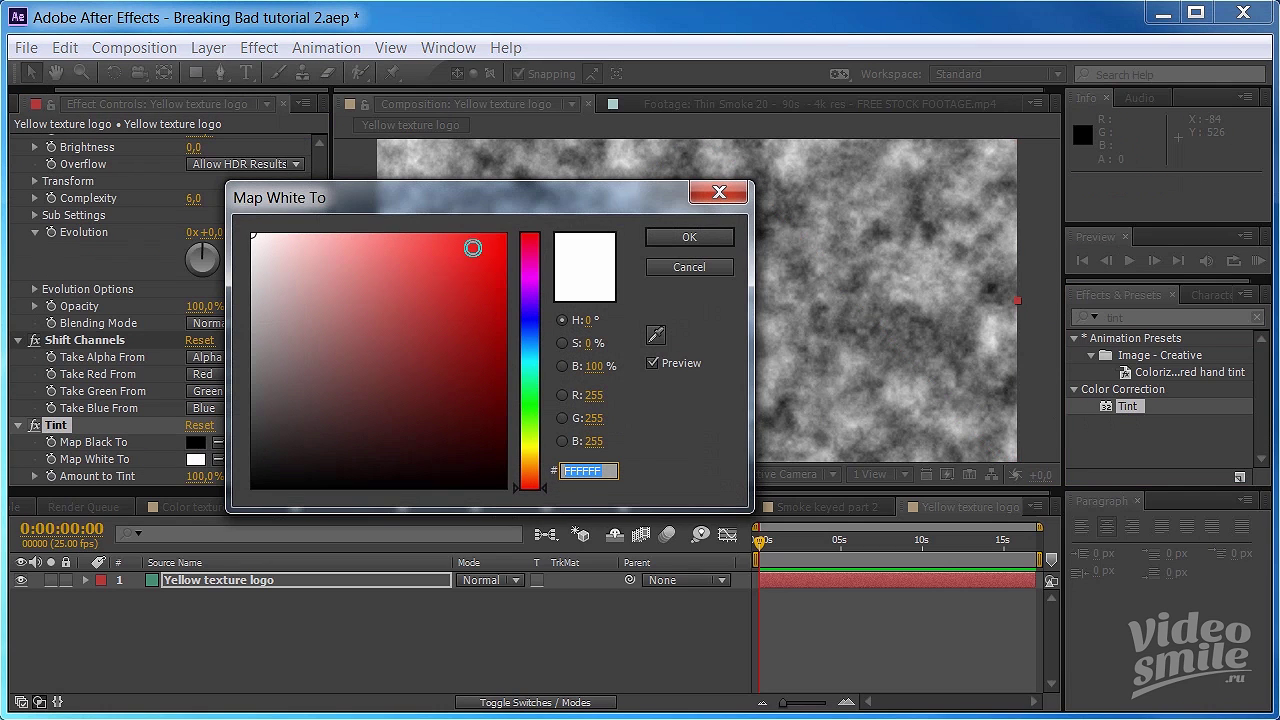
pyautogui.moveTo(496, 199); pyautogui.dragTo(563, 218)
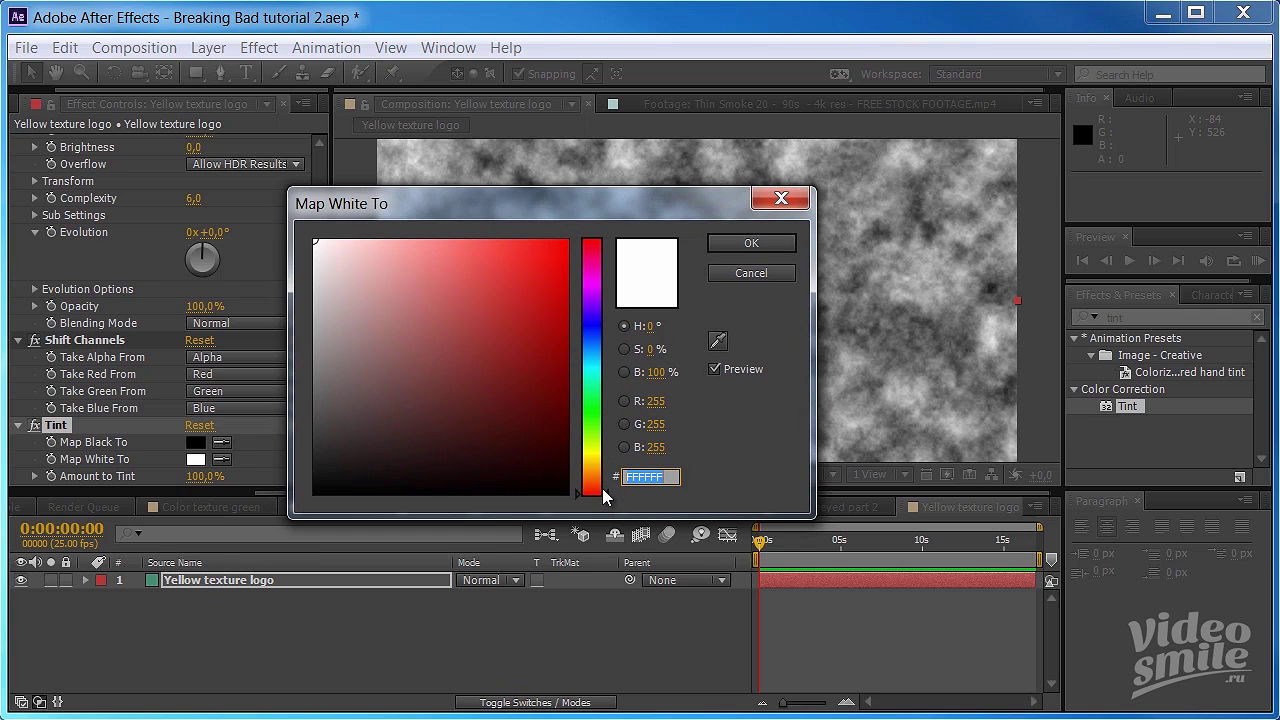
pyautogui.moveTo(605, 492); pyautogui.dragTo(607, 453)
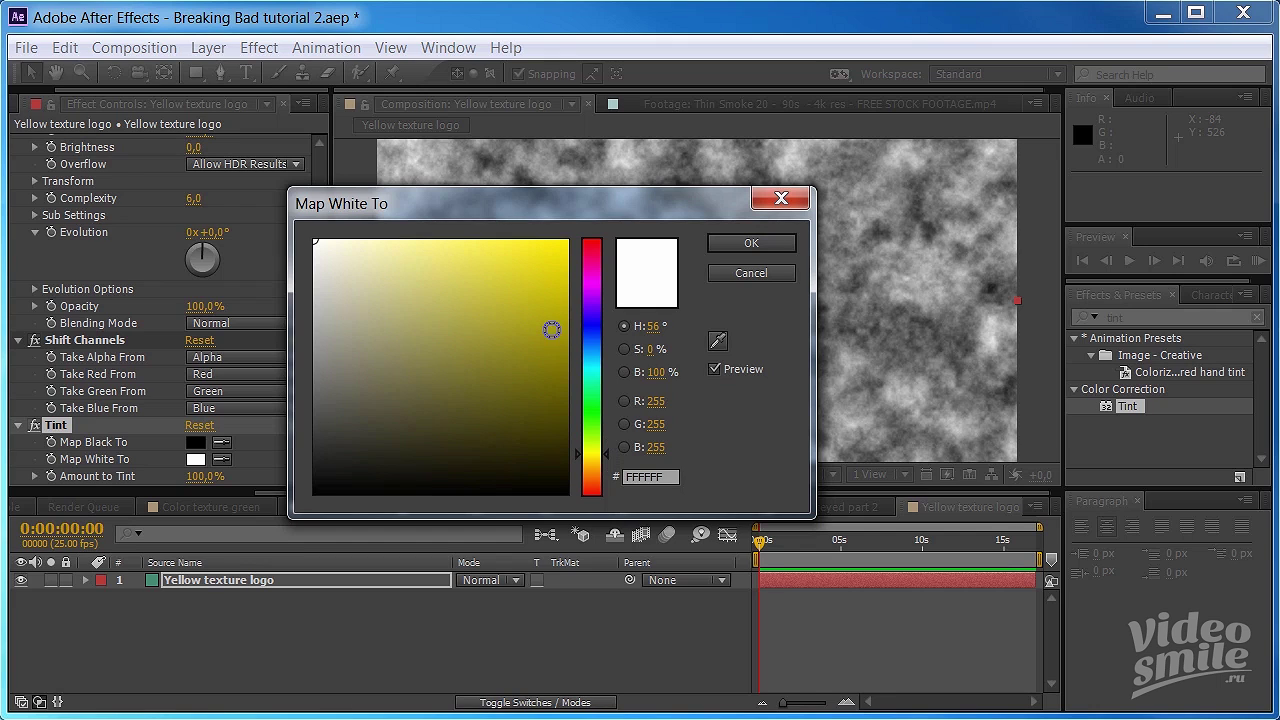
pyautogui.moveTo(555, 362); pyautogui.dragTo(554, 377)
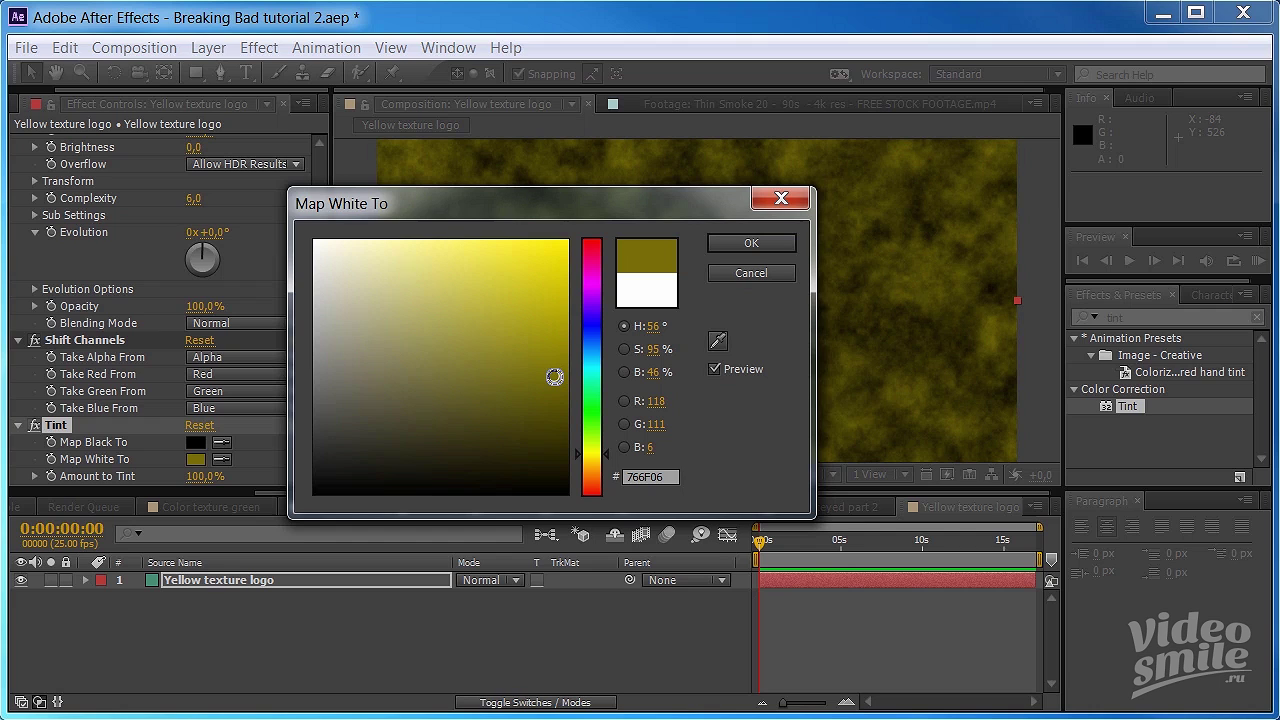
pyautogui.click(752, 245)
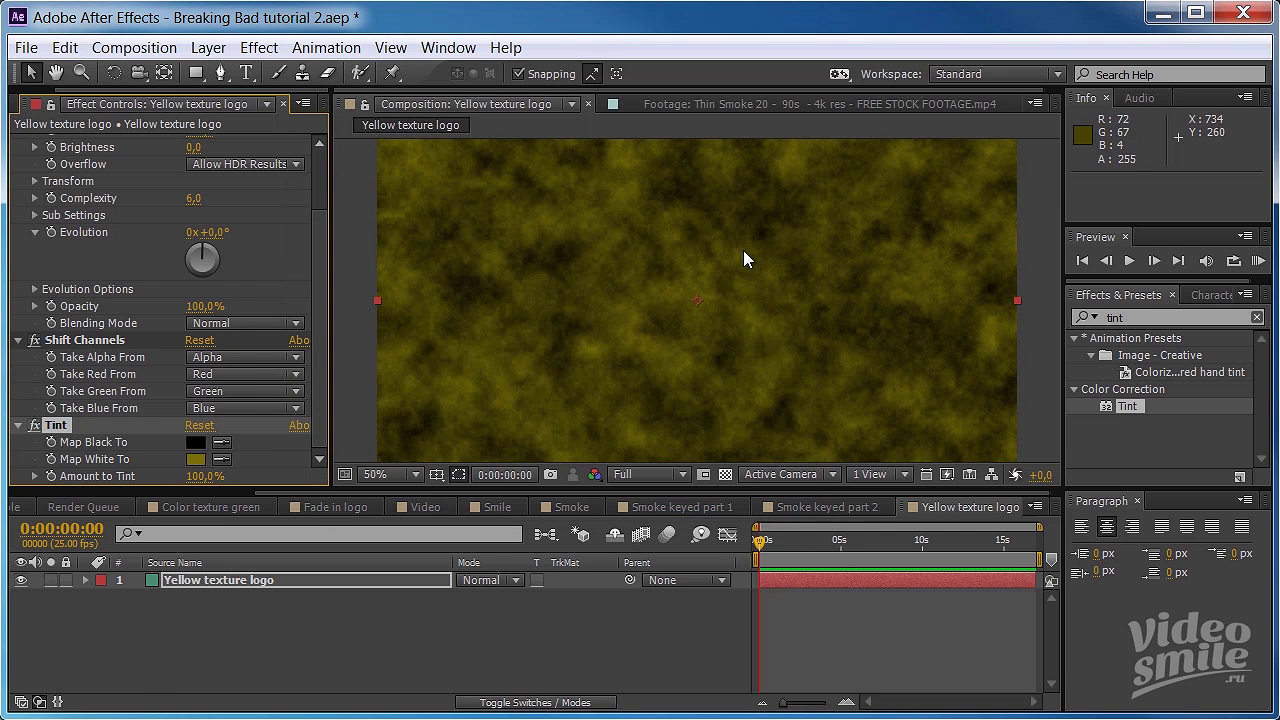
# - Set Shift Channels' Take Alpha From to Luminance and check the transparent areas
pyautogui.click(282, 360)
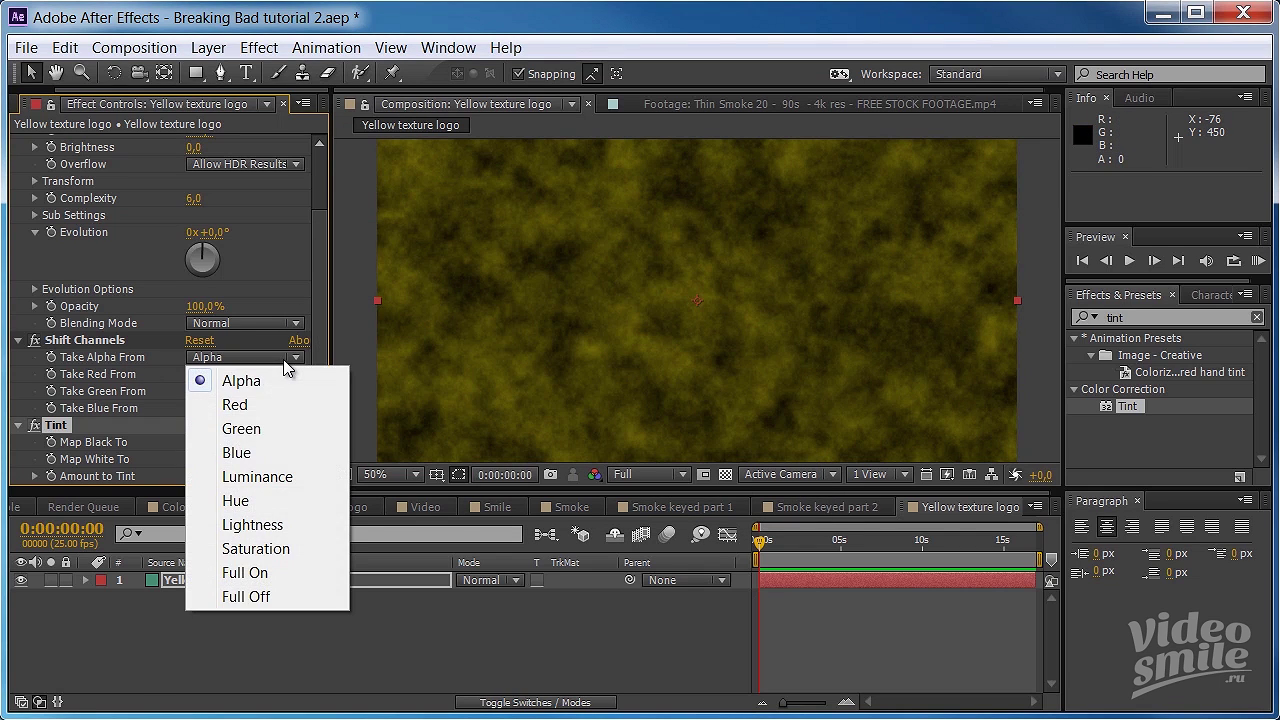
pyautogui.click(281, 479)
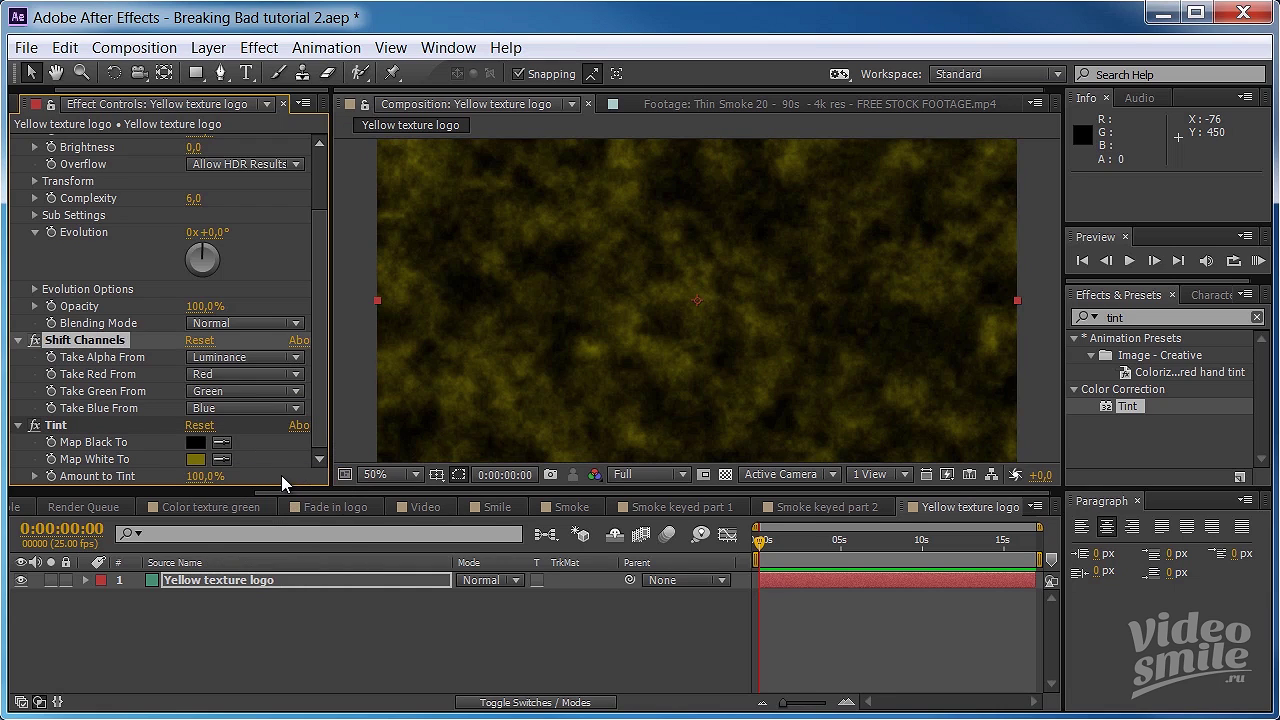
pyautogui.click(725, 475)
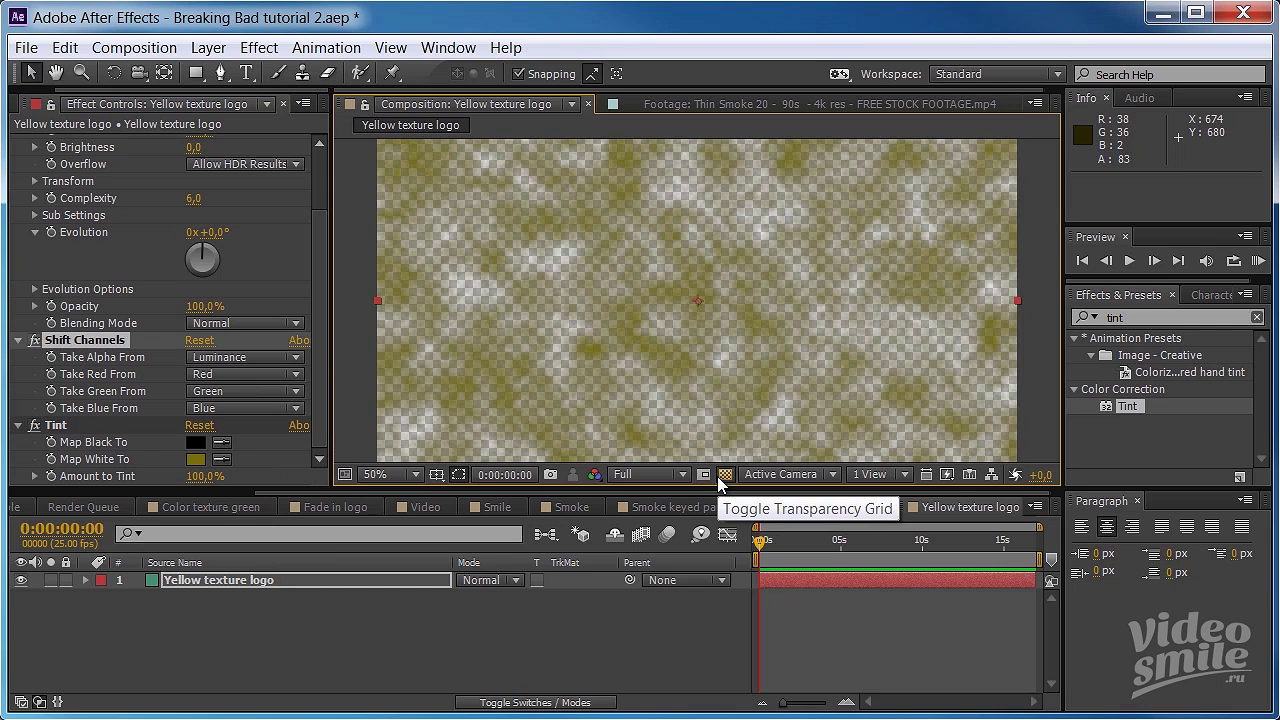
pyautogui.click(726, 475)
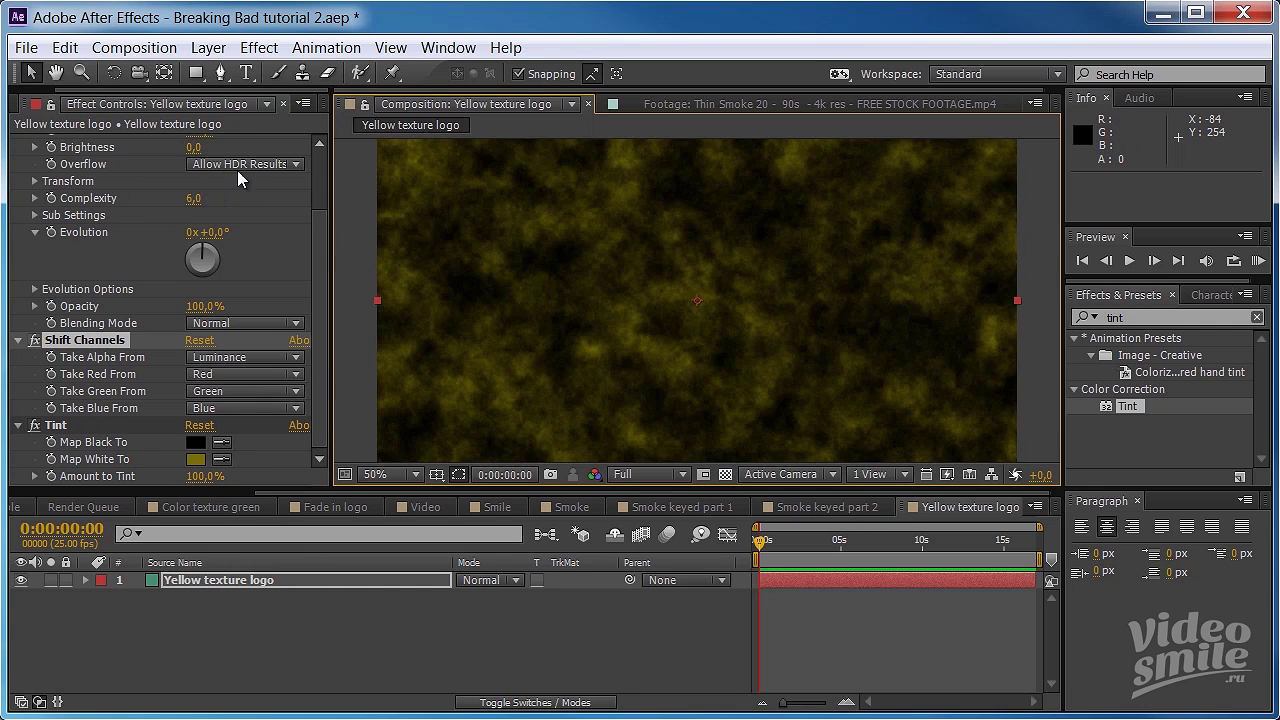
pyautogui.scroll(4, 322, 244)
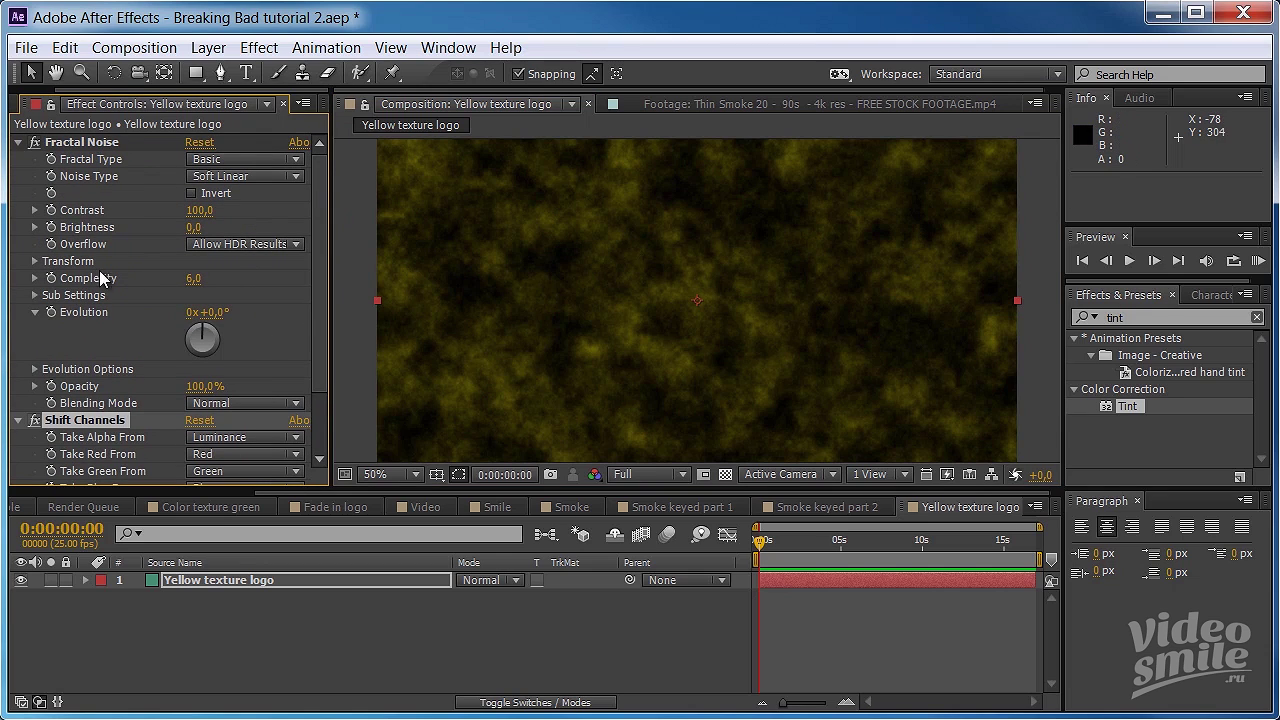
# - Set Fractal Noise scale to 17, raise contrast to 206 and brightness to 6, then open Video
pyautogui.click(34, 260)
pyautogui.click(52, 312)
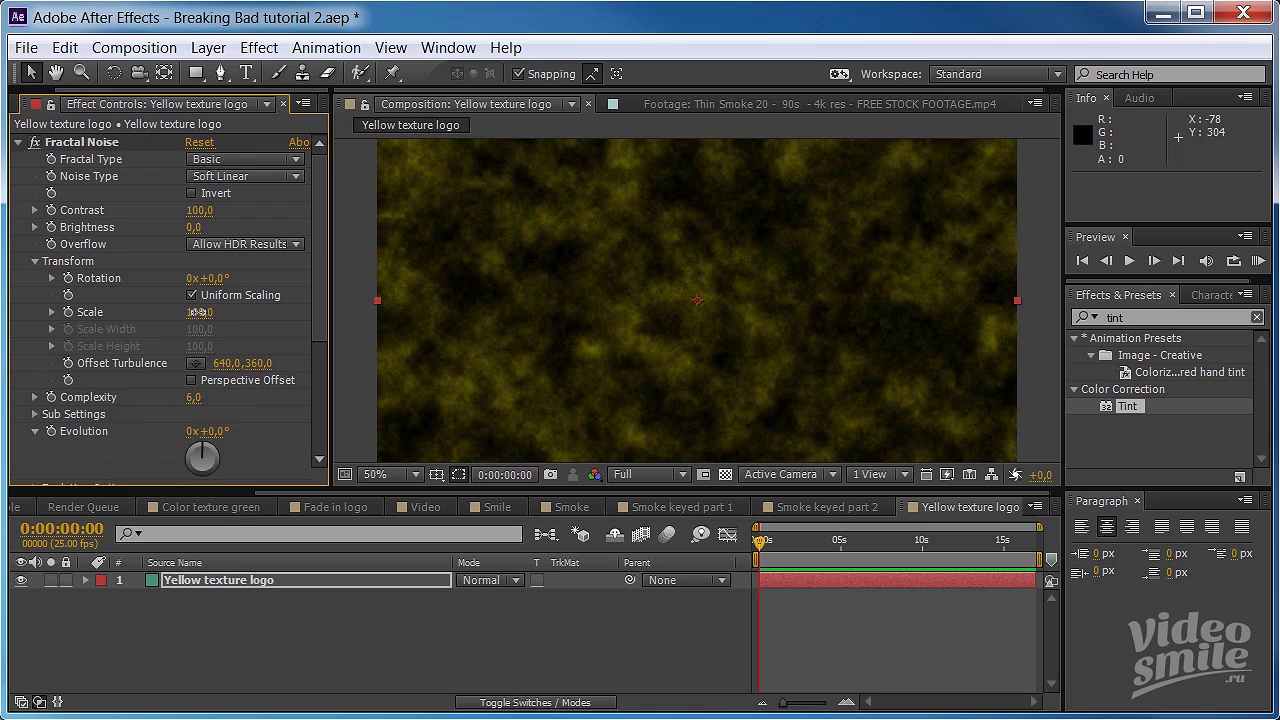
pyautogui.moveTo(196, 312); pyautogui.dragTo(117, 313)
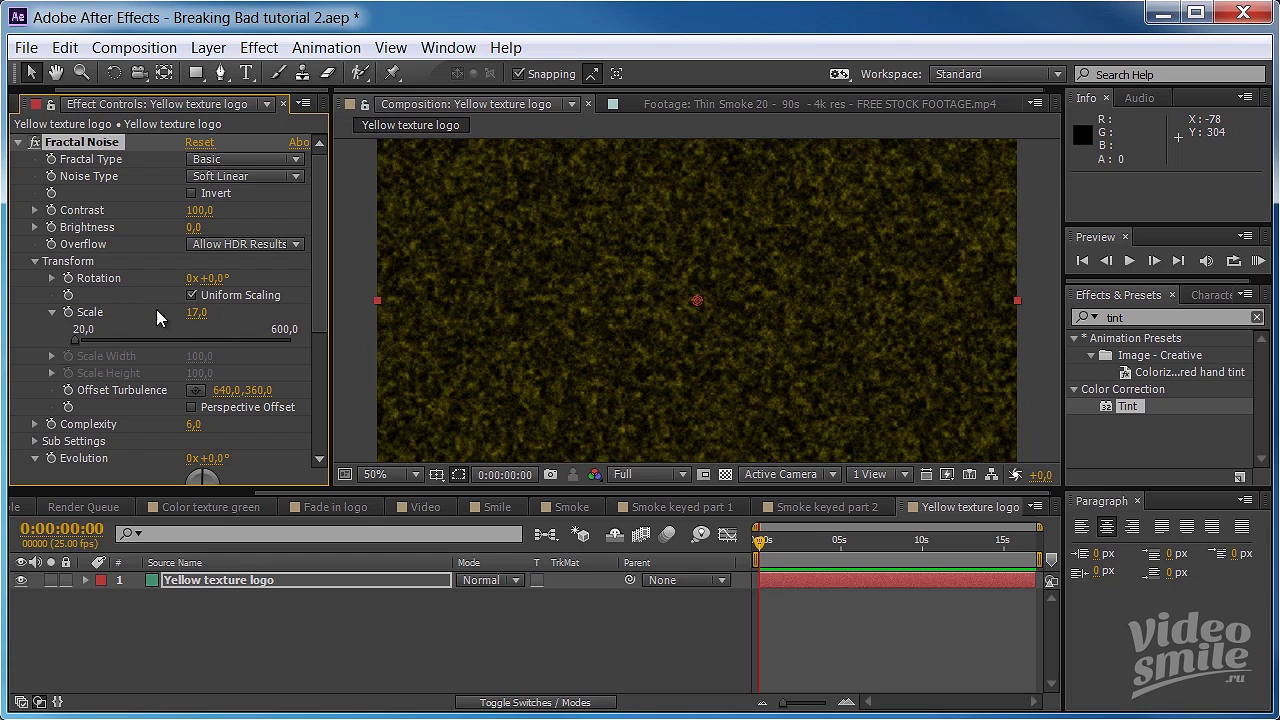
pyautogui.moveTo(200, 210); pyautogui.dragTo(304, 211)
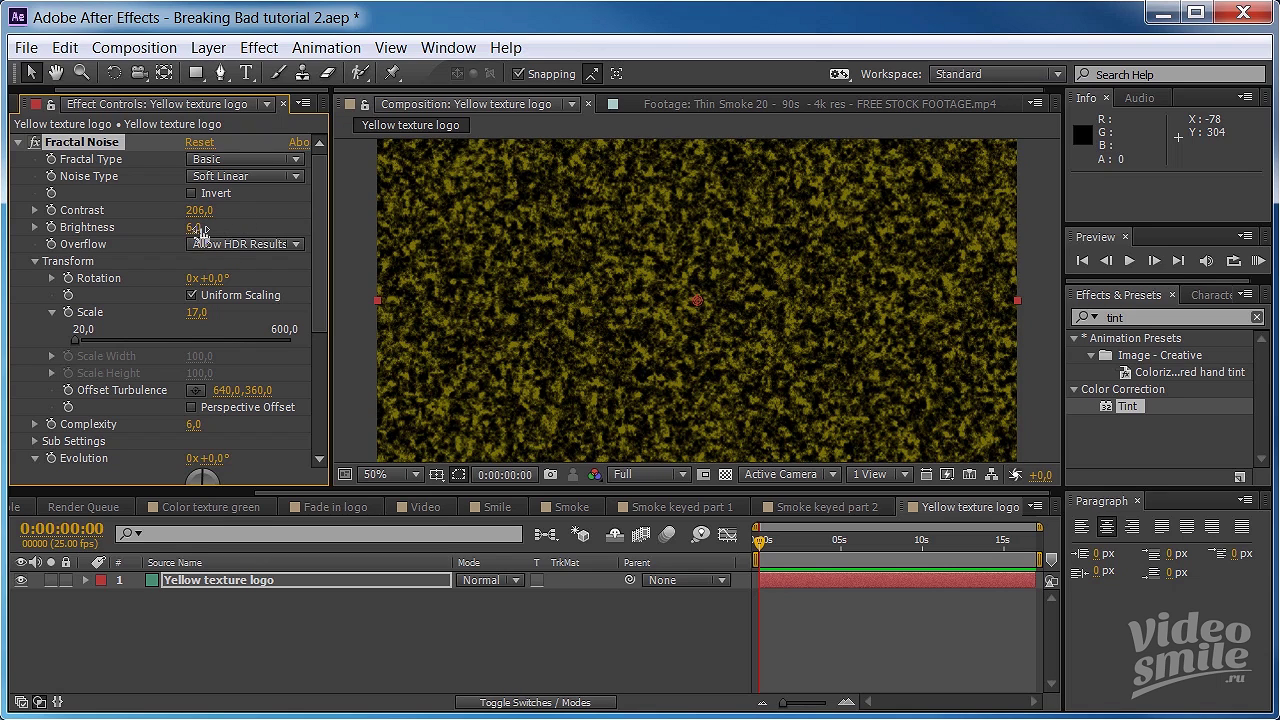
pyautogui.click(424, 507)
# - Pre-compose both layers of the Video composition into one nested comp
pyautogui.click(149, 612)
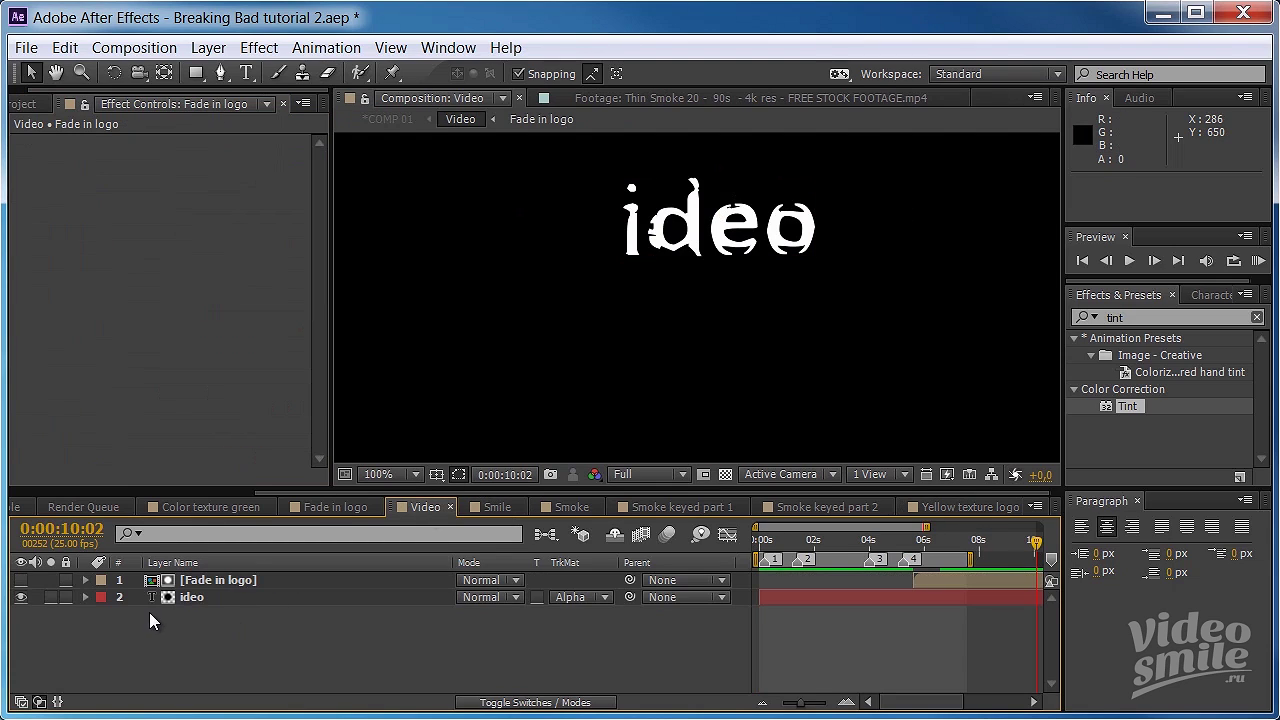
pyautogui.moveTo(149, 612); pyautogui.dragTo(210, 574)
pyautogui.hotkey('ctrl', 'shift', 'c')
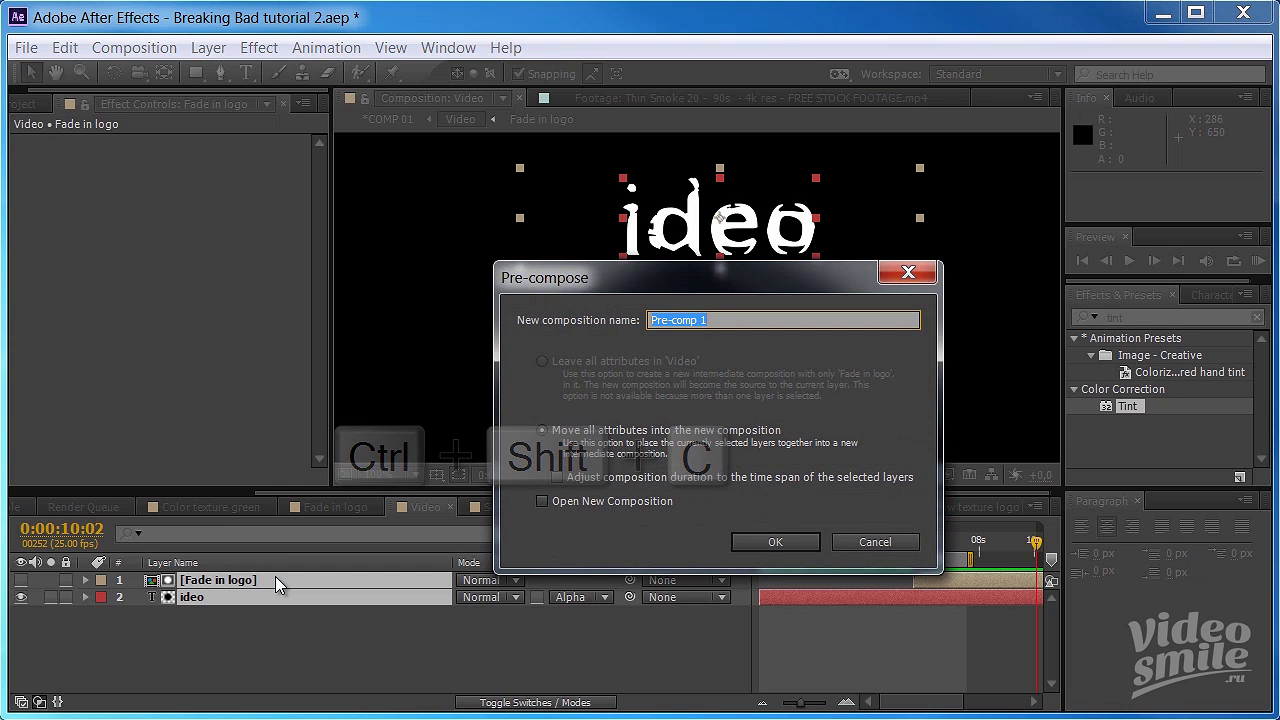
pyautogui.write('video fade in')
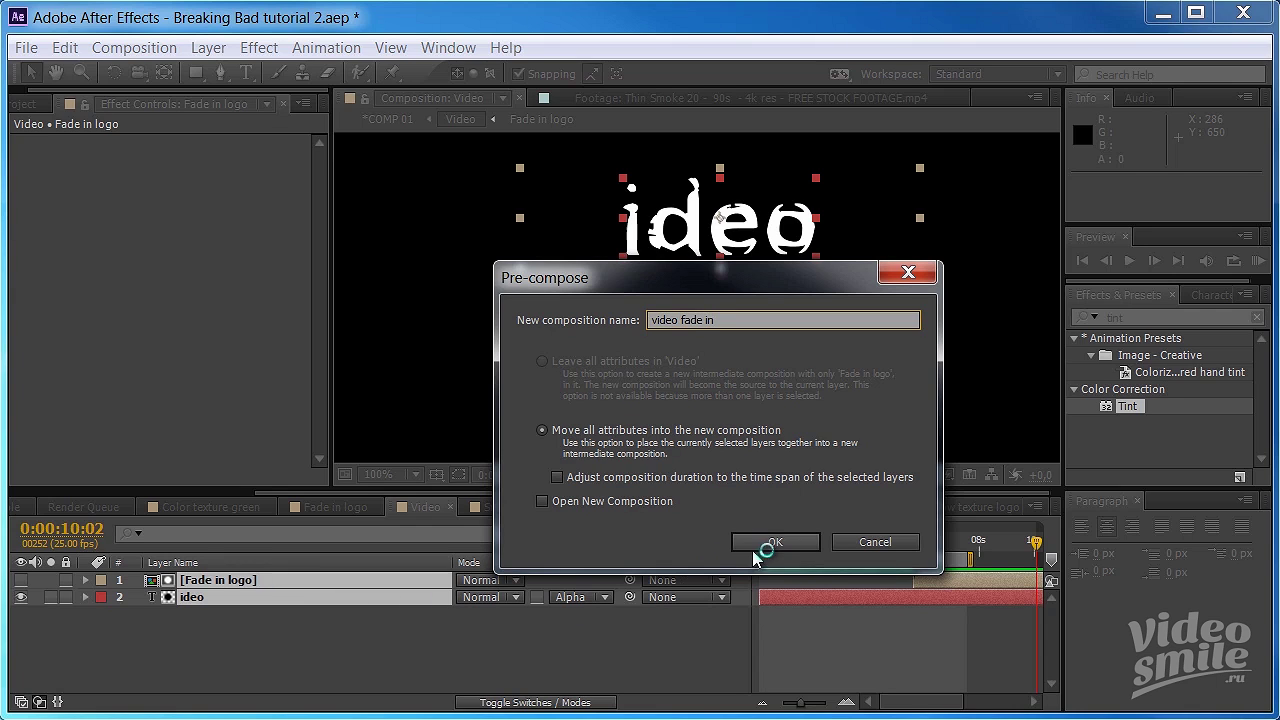
pyautogui.click(752, 548)
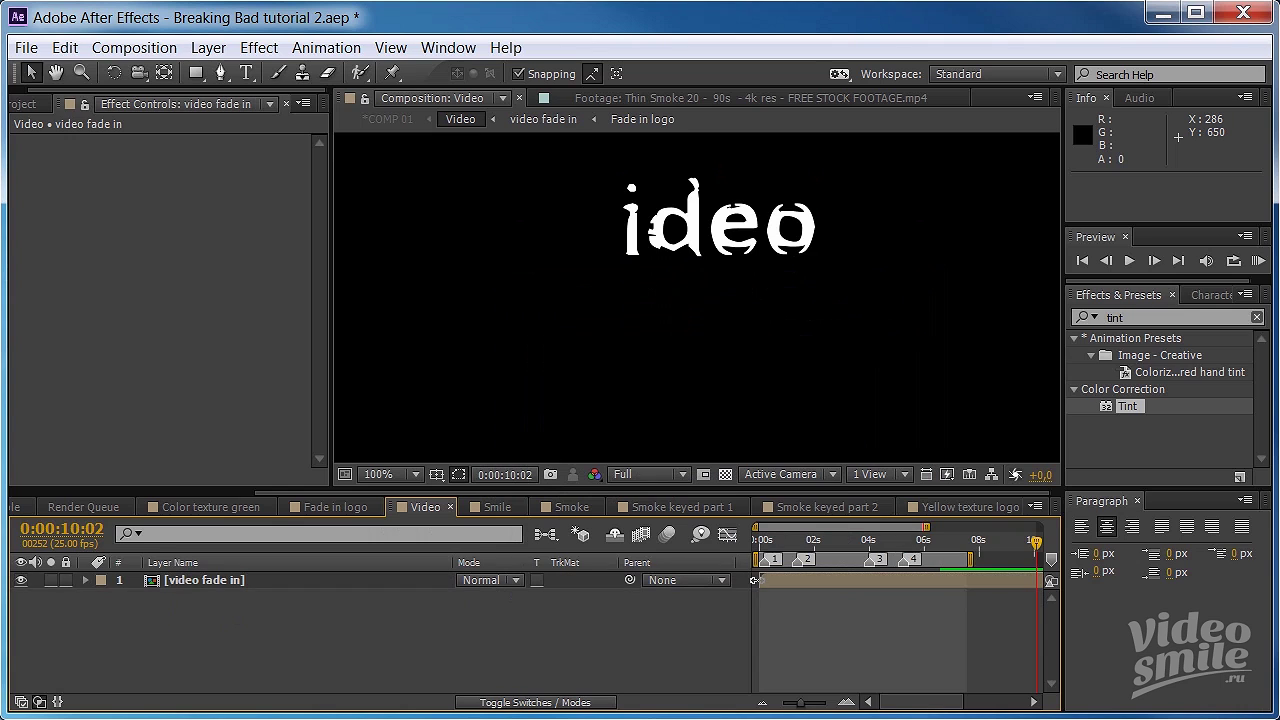
# - Add Yellow texture logo below the video fade in layer and set its TrkMat to Alpha Matte
pyautogui.click(25, 103)
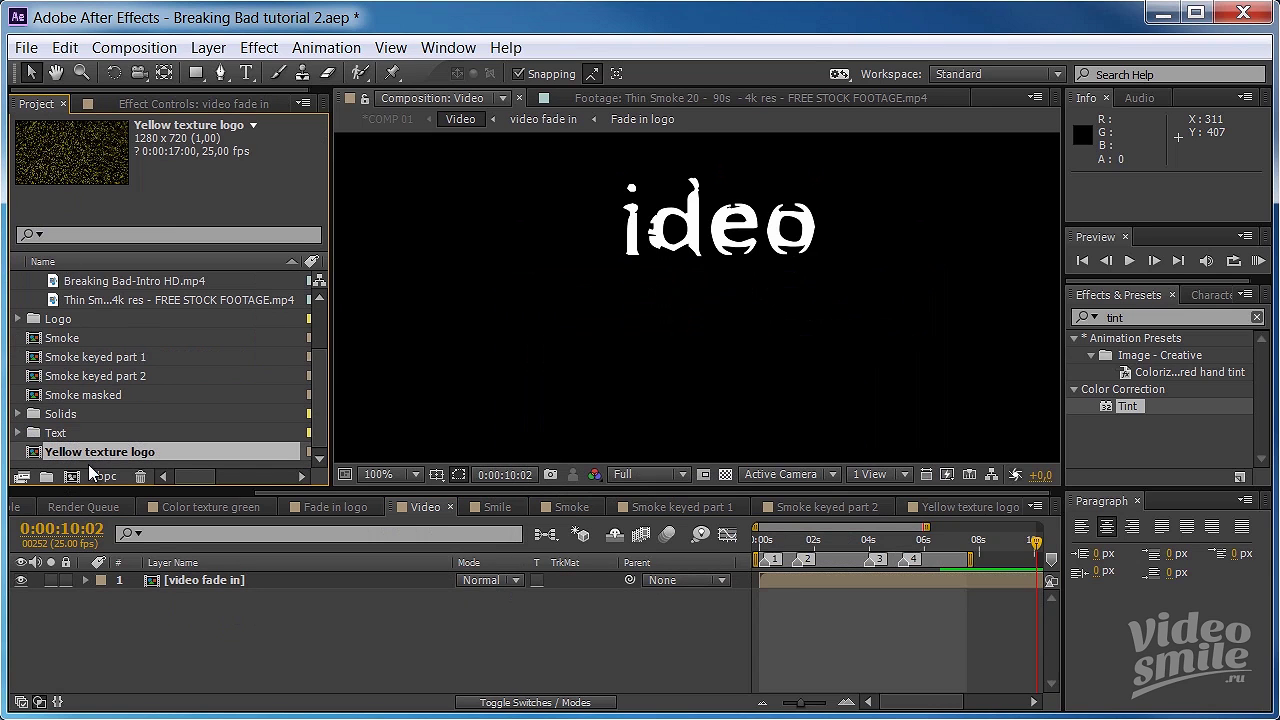
pyautogui.moveTo(115, 451); pyautogui.dragTo(224, 575)
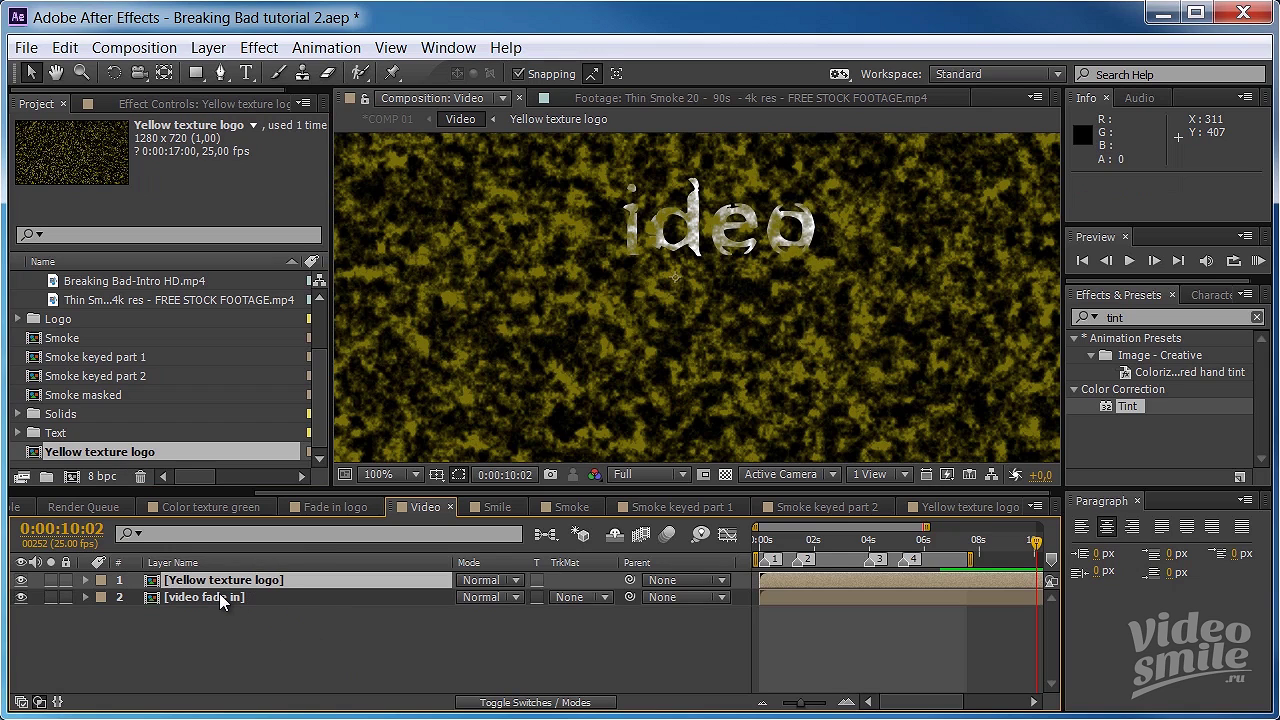
pyautogui.moveTo(220, 600); pyautogui.dragTo(222, 582)
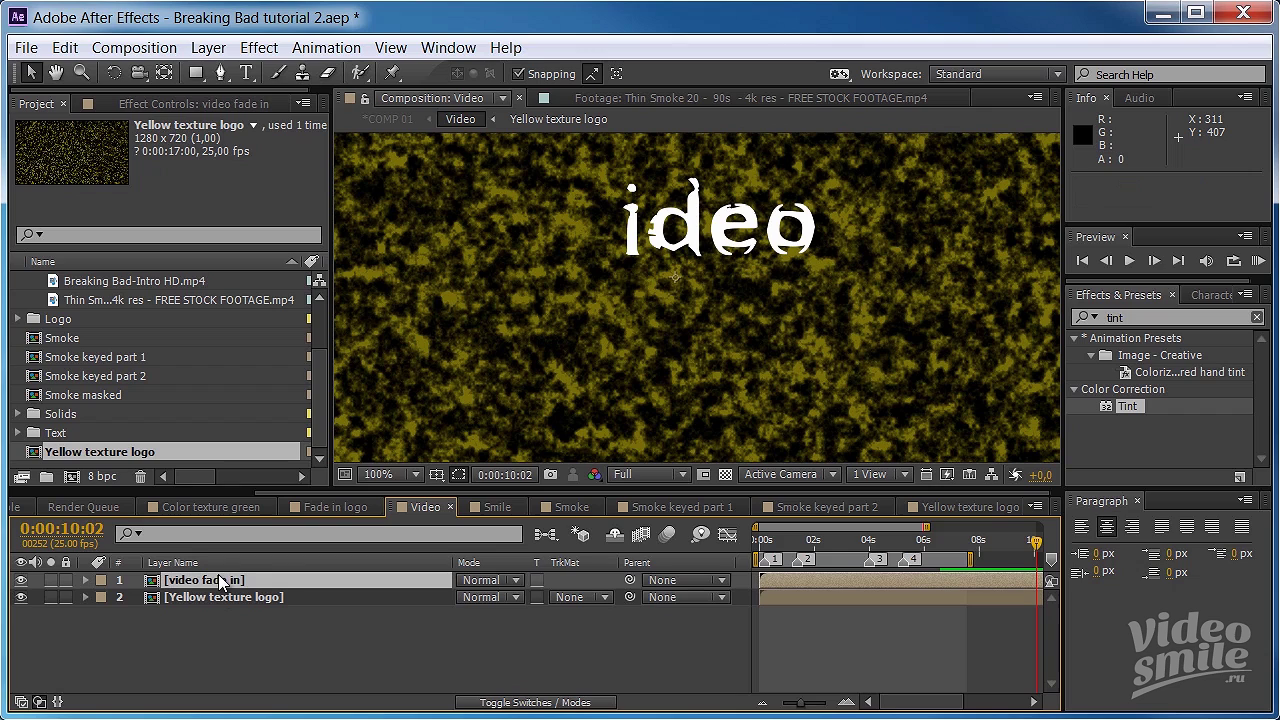
pyautogui.click(601, 596)
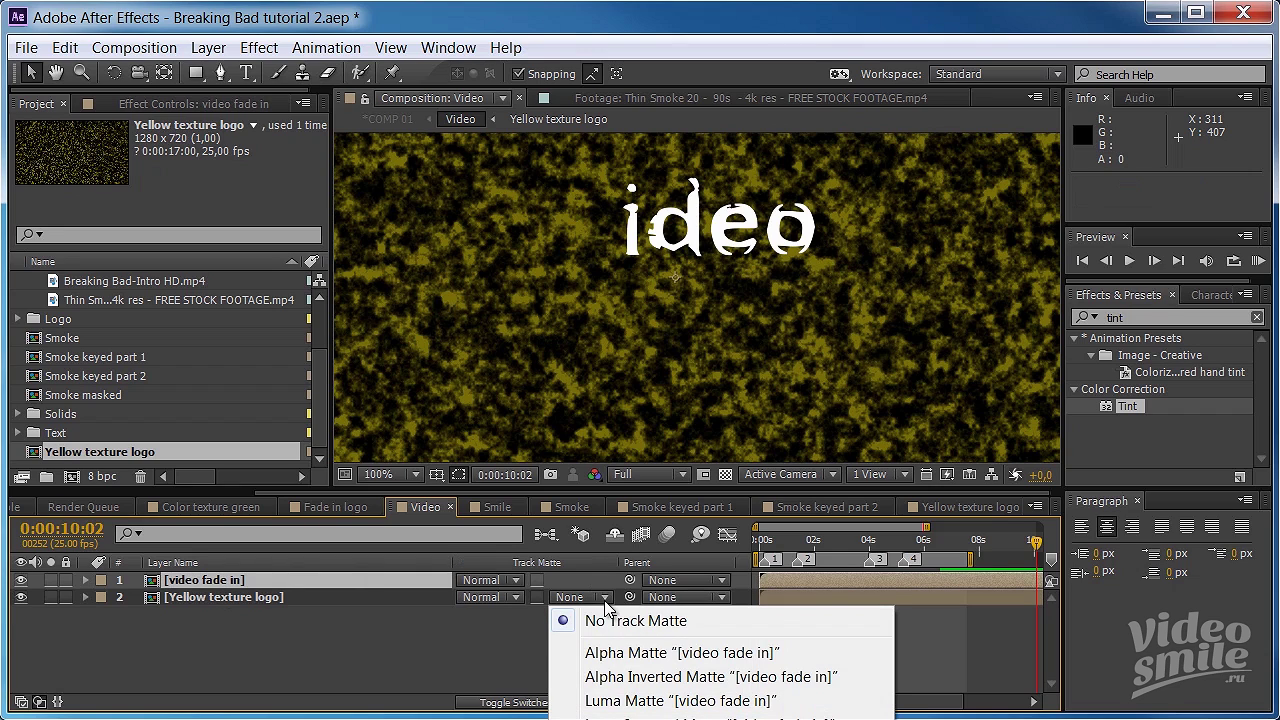
pyautogui.click(630, 655)
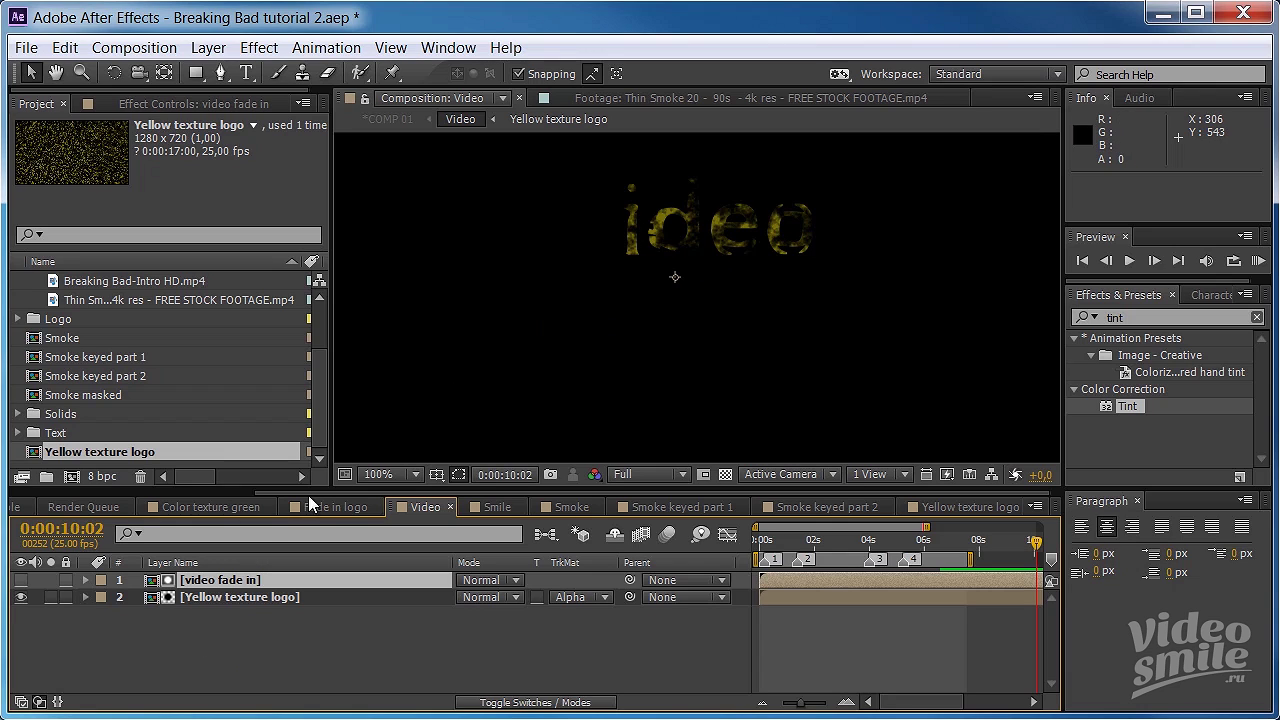
# - Duplicate the video fade in layer, move the copy to the bottom and make it visible
pyautogui.click(247, 581)
pyautogui.hotkey('ctrl', 'd')
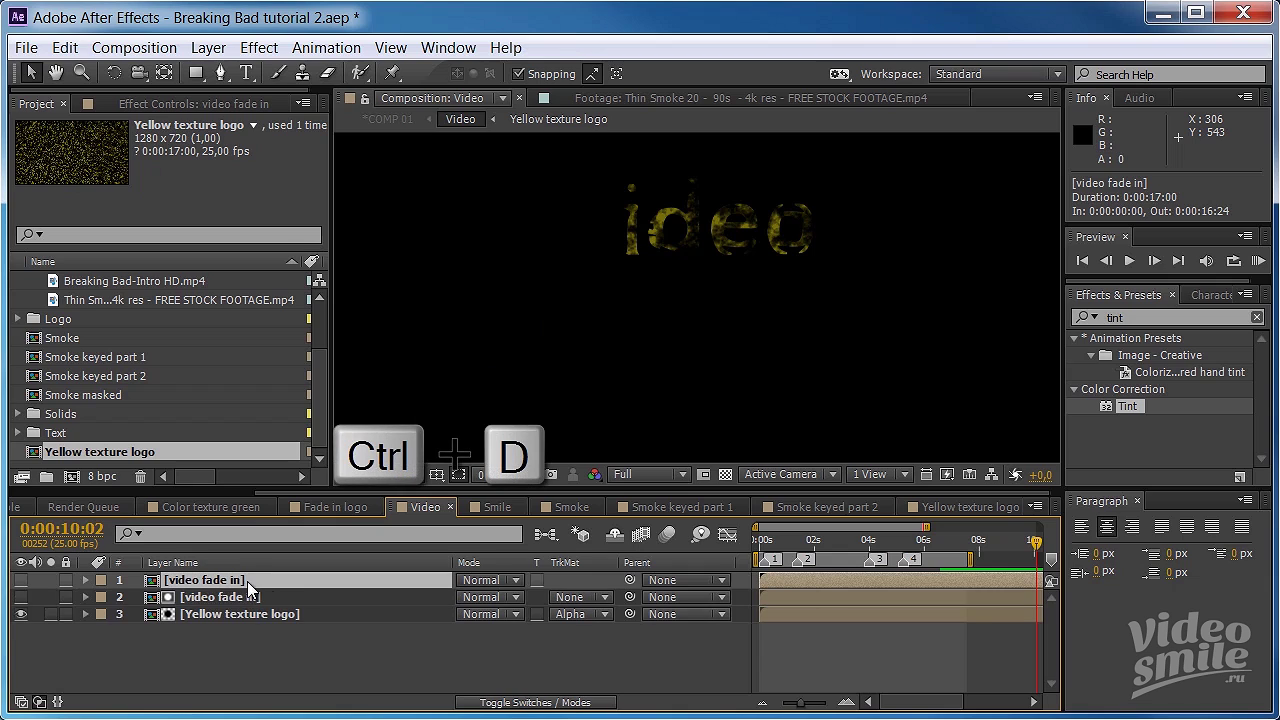
pyautogui.moveTo(247, 581); pyautogui.dragTo(240, 647)
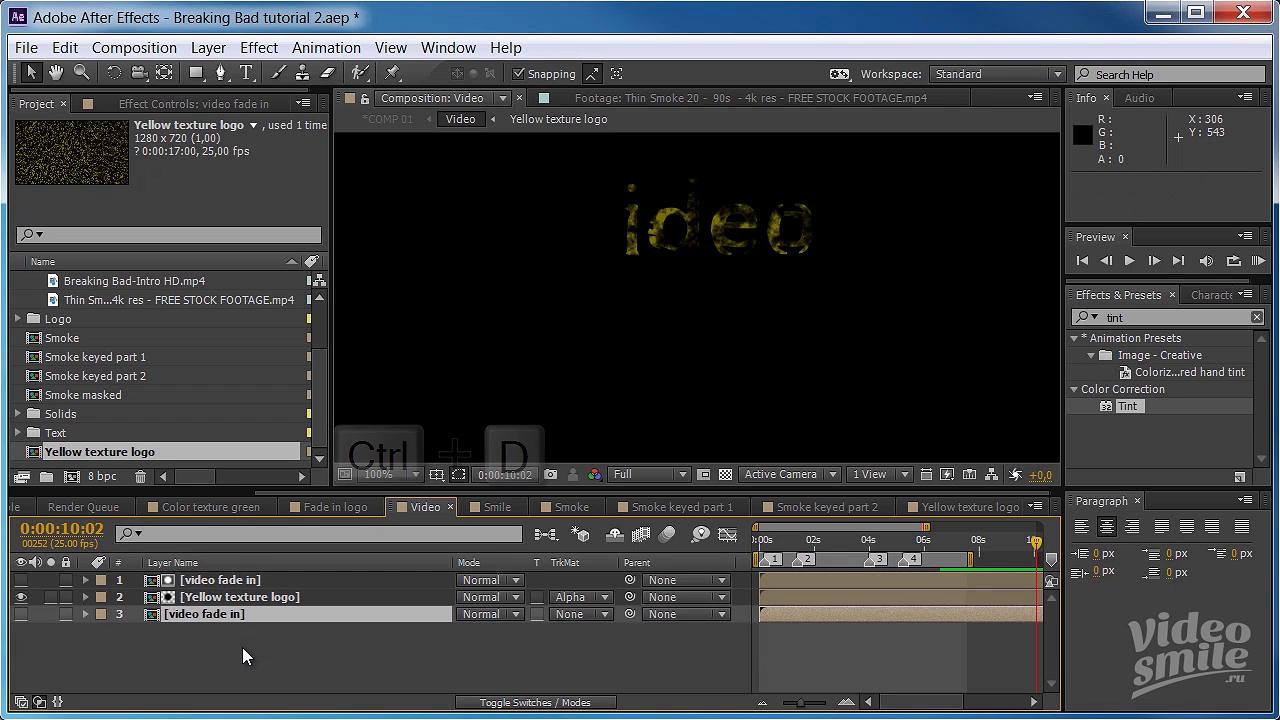
pyautogui.click(21, 614)
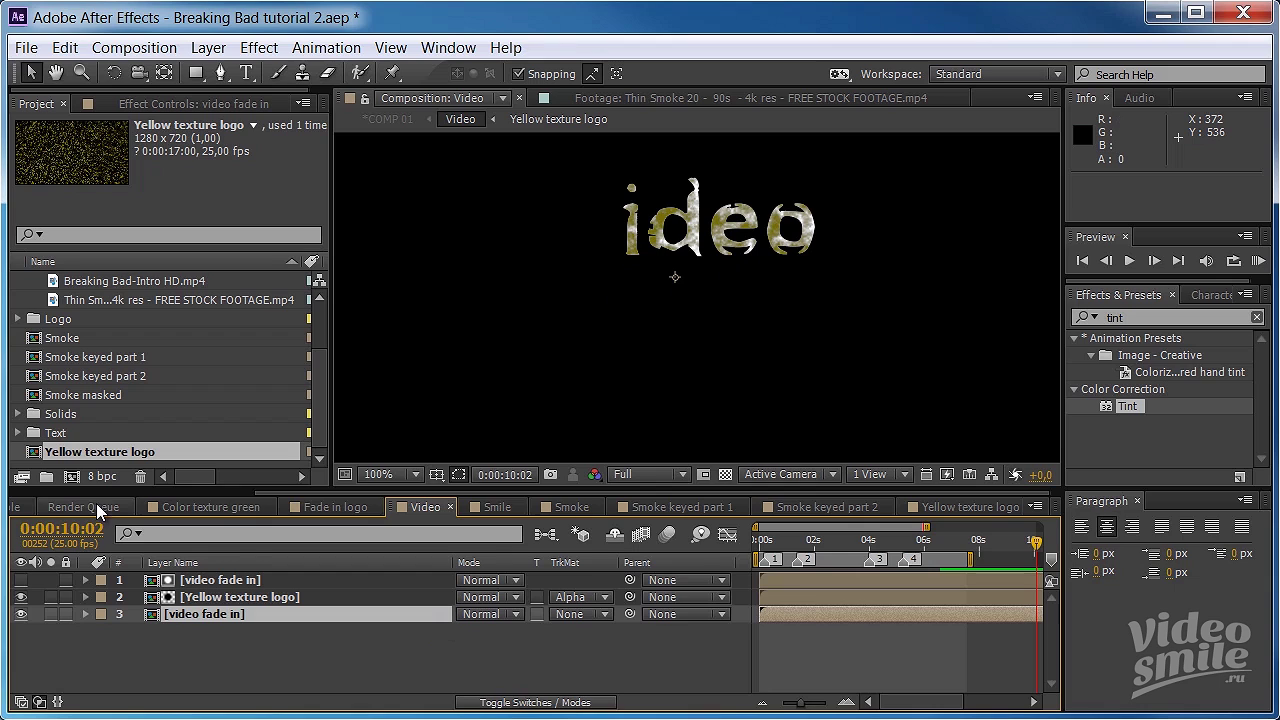
pyautogui.moveTo(304, 492); pyautogui.dragTo(37, 486)
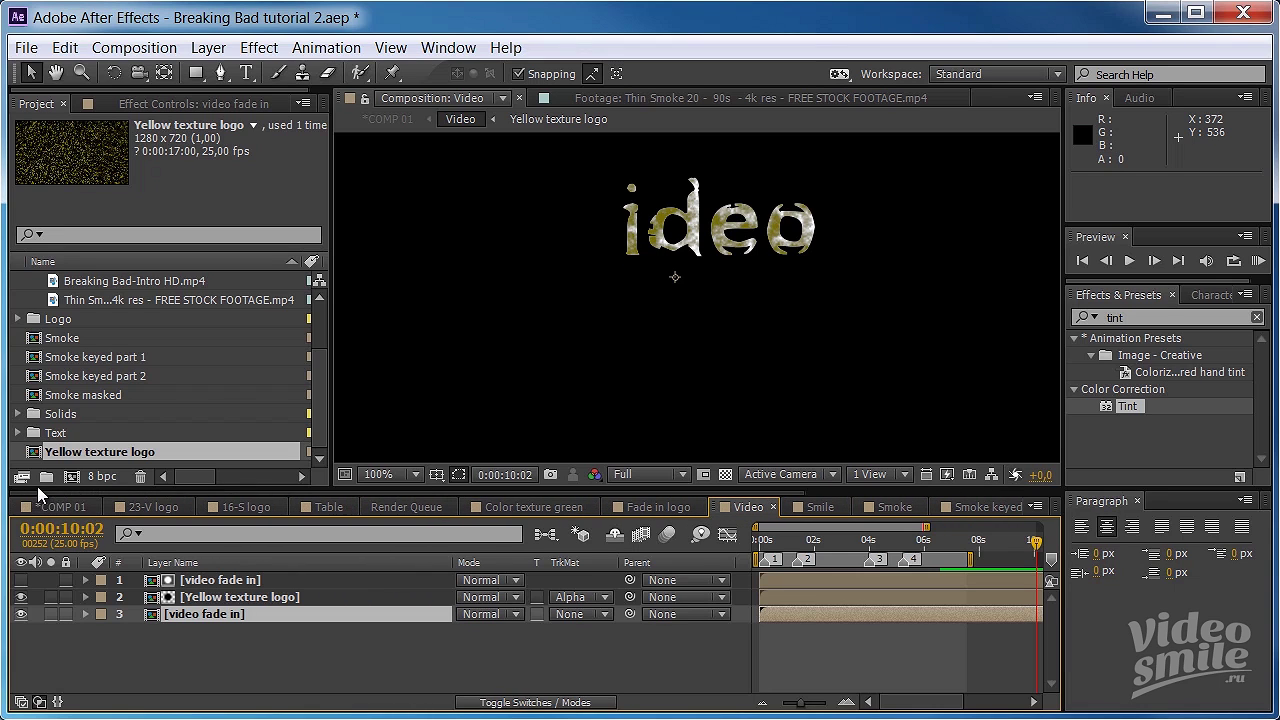
# - In COMP 01, show and solo the Breaking Bad intro and scrub through it for reference
pyautogui.click(48, 504)
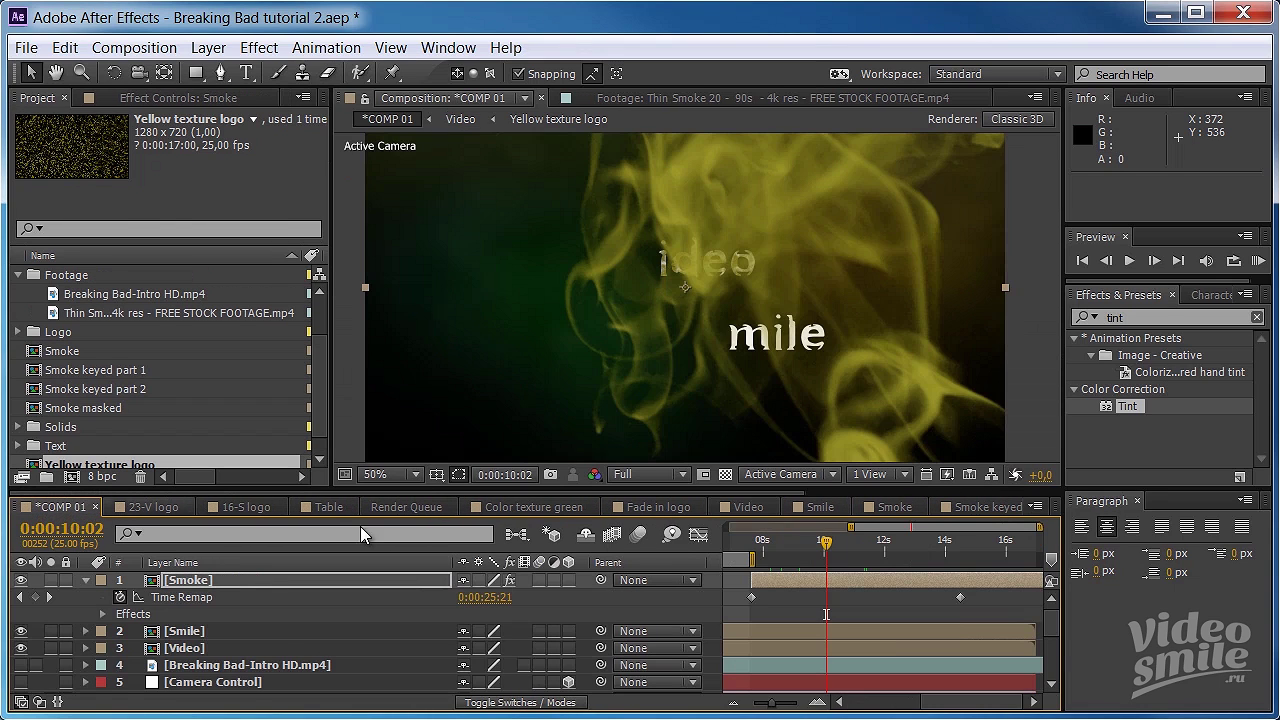
pyautogui.click(20, 665)
pyautogui.click(50, 665)
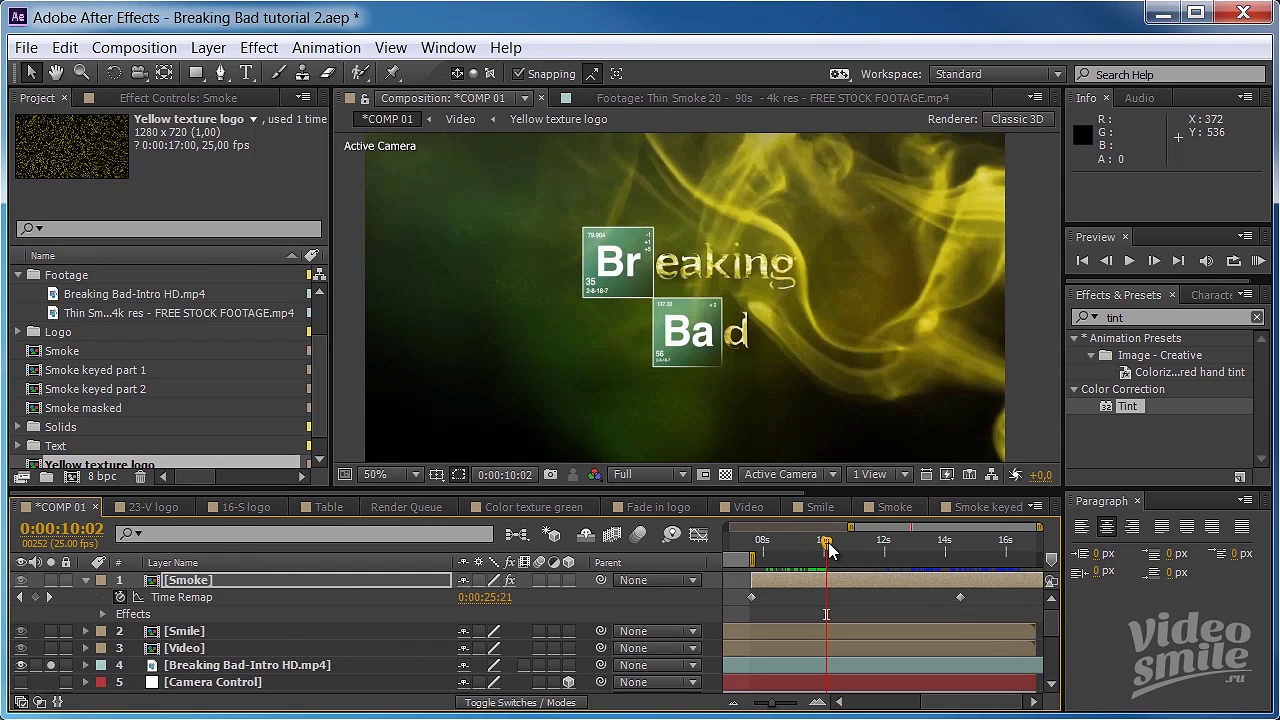
pyautogui.moveTo(826, 547); pyautogui.dragTo(797, 556)
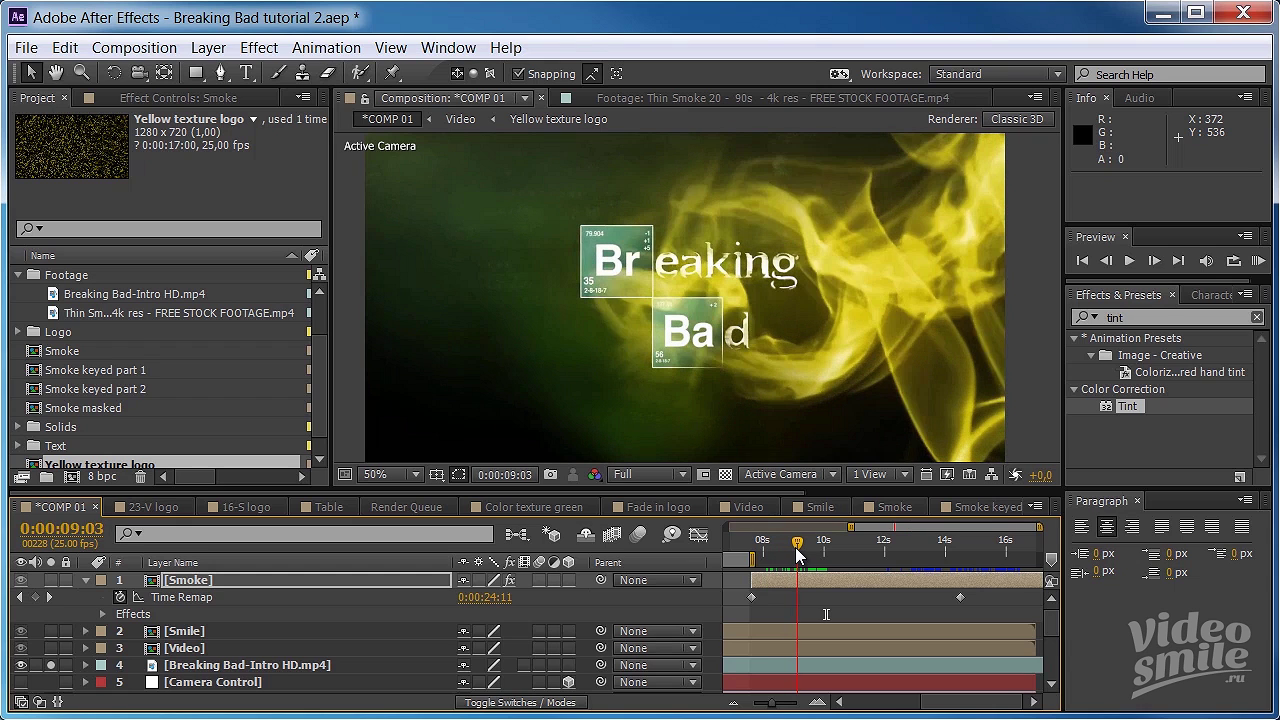
pyautogui.moveTo(797, 554); pyautogui.dragTo(822, 553)
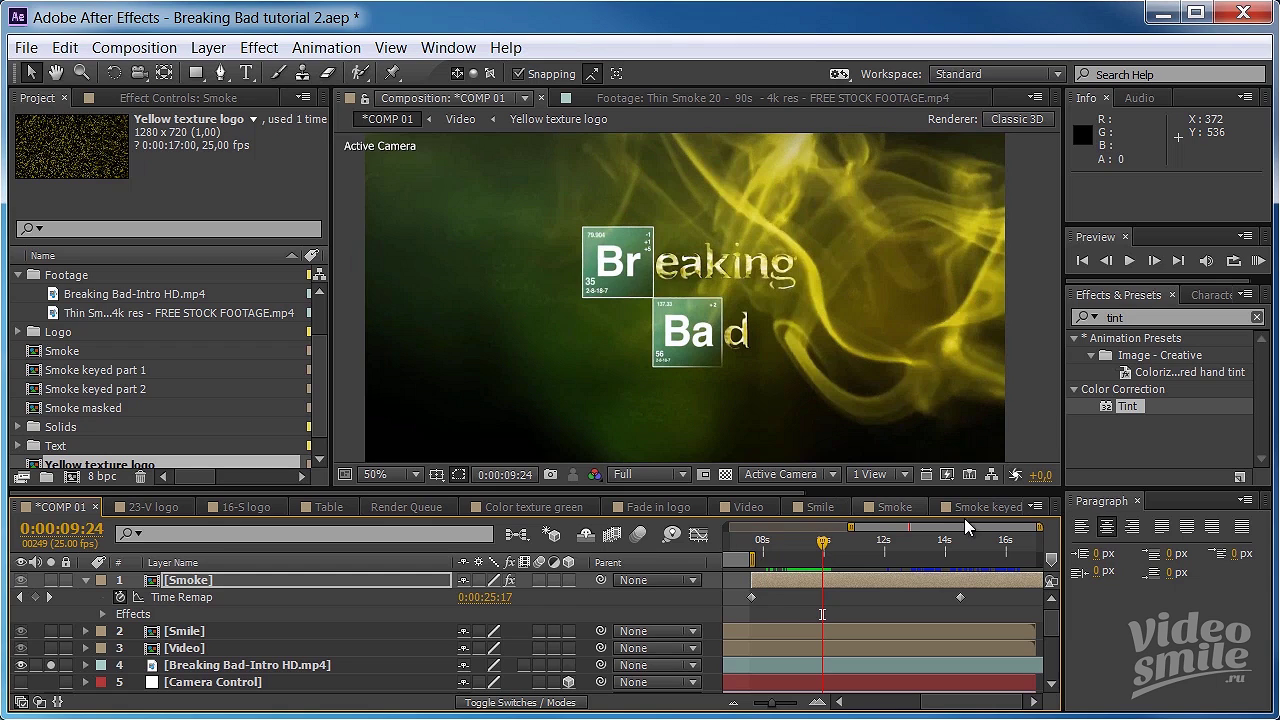
# - Close the 23-V, 16-S, Table, render queue, Color texture green, Fade in logo and Smoke tabs, returning to Video
pyautogui.click(185, 505)
pyautogui.click(189, 505)
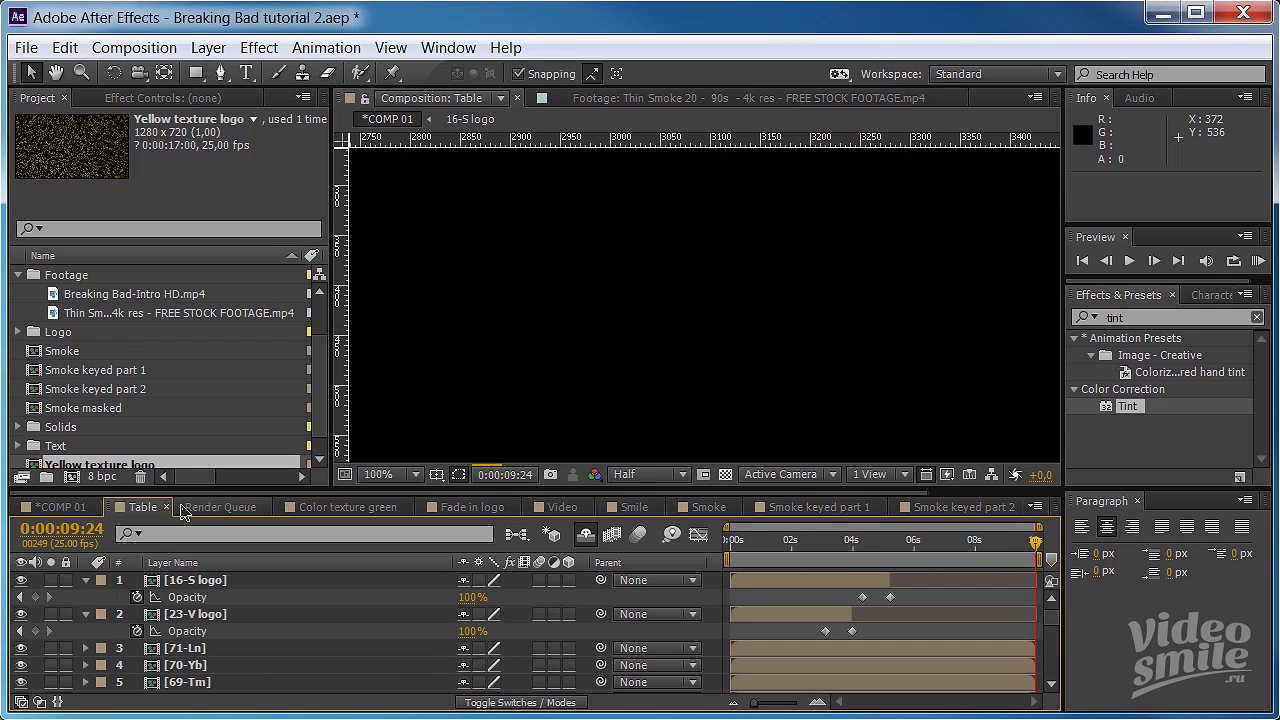
pyautogui.click(170, 507)
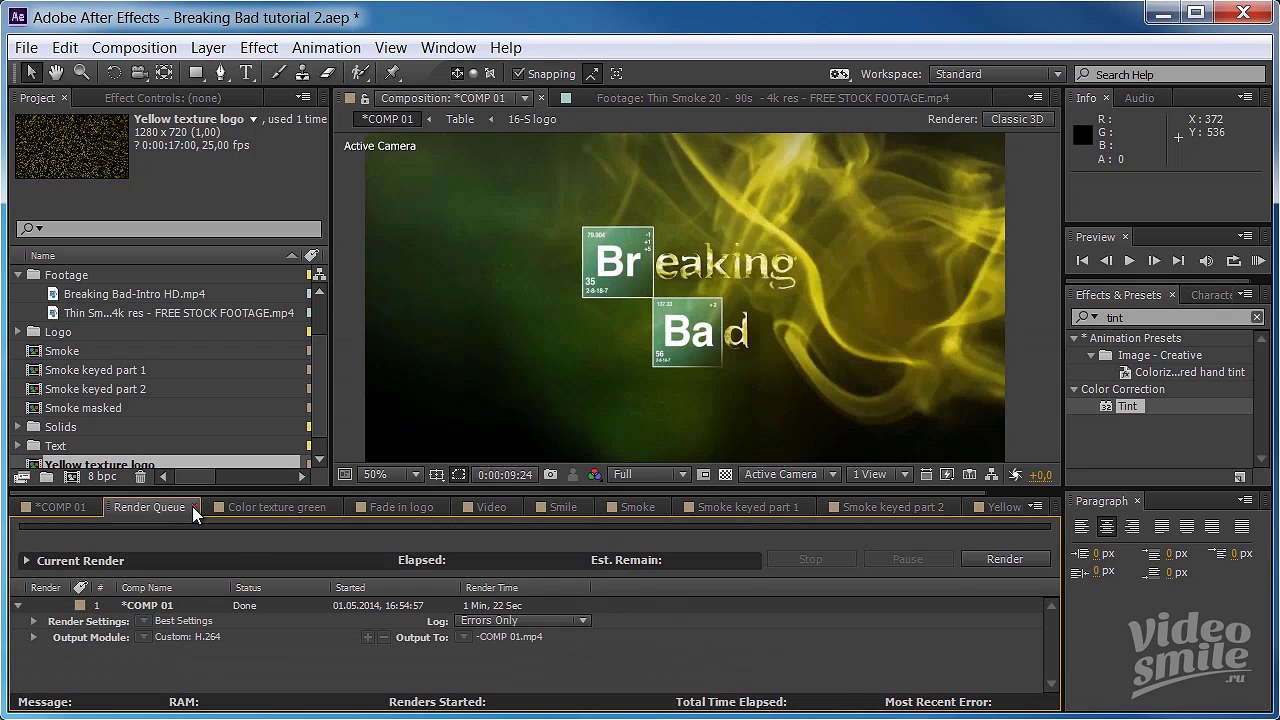
pyautogui.click(192, 506)
pyautogui.click(235, 502)
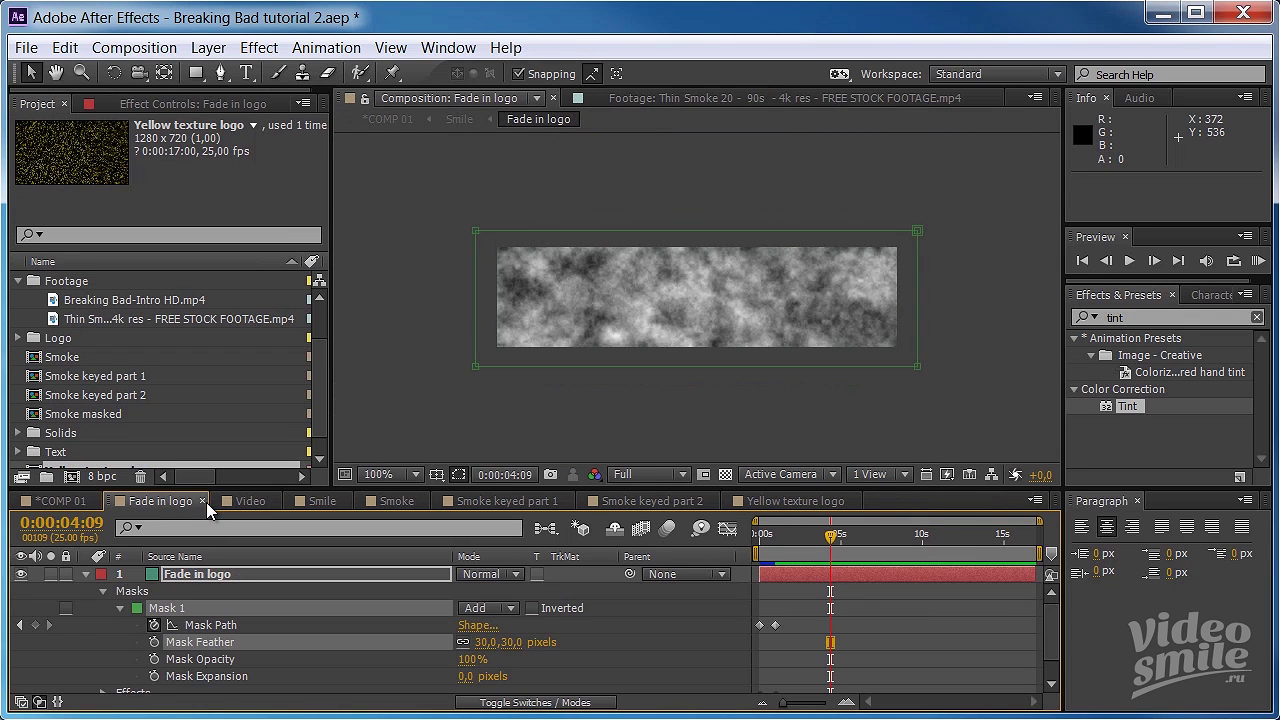
pyautogui.click(201, 501)
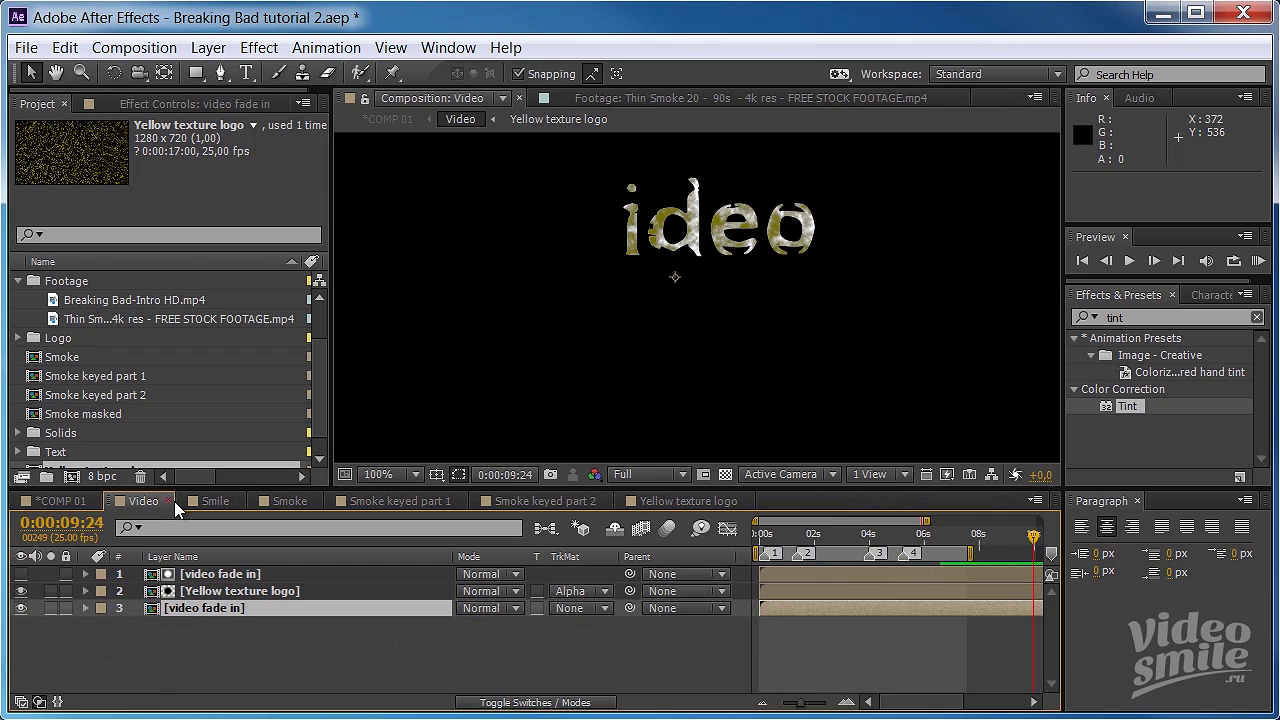
pyautogui.click(305, 501)
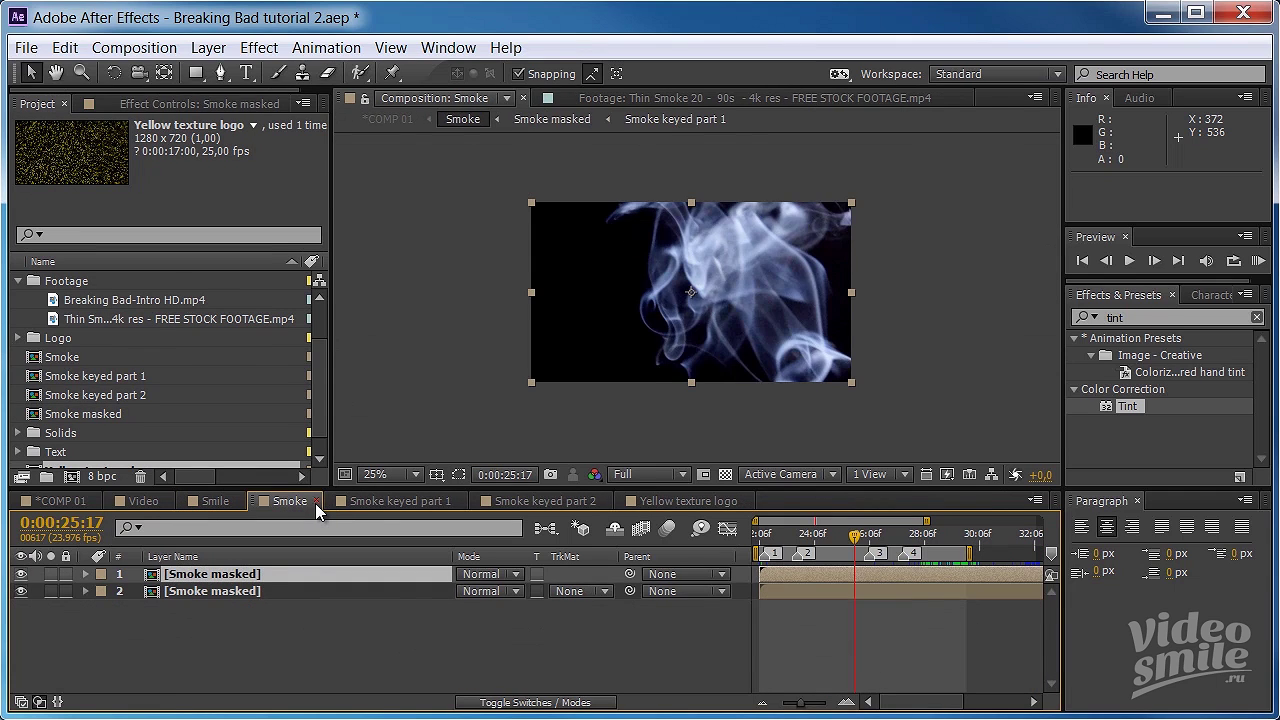
pyautogui.click(315, 503)
pyautogui.click(383, 501)
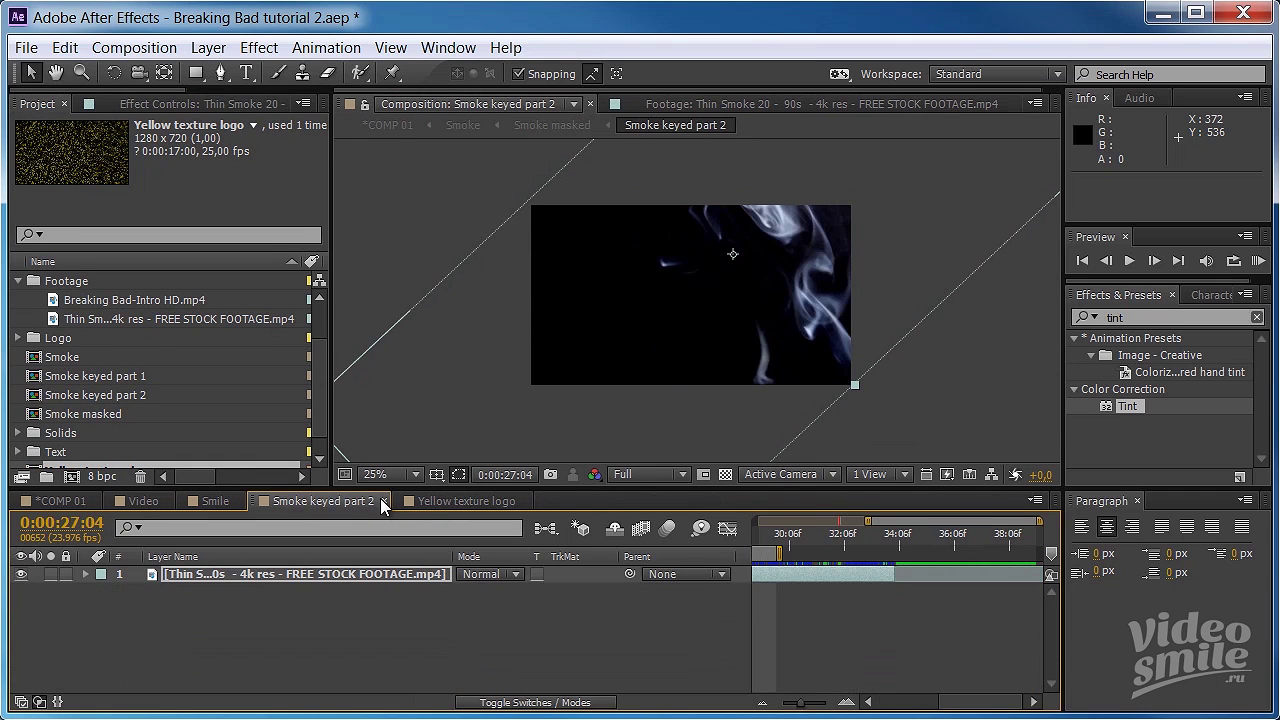
pyautogui.click(383, 501)
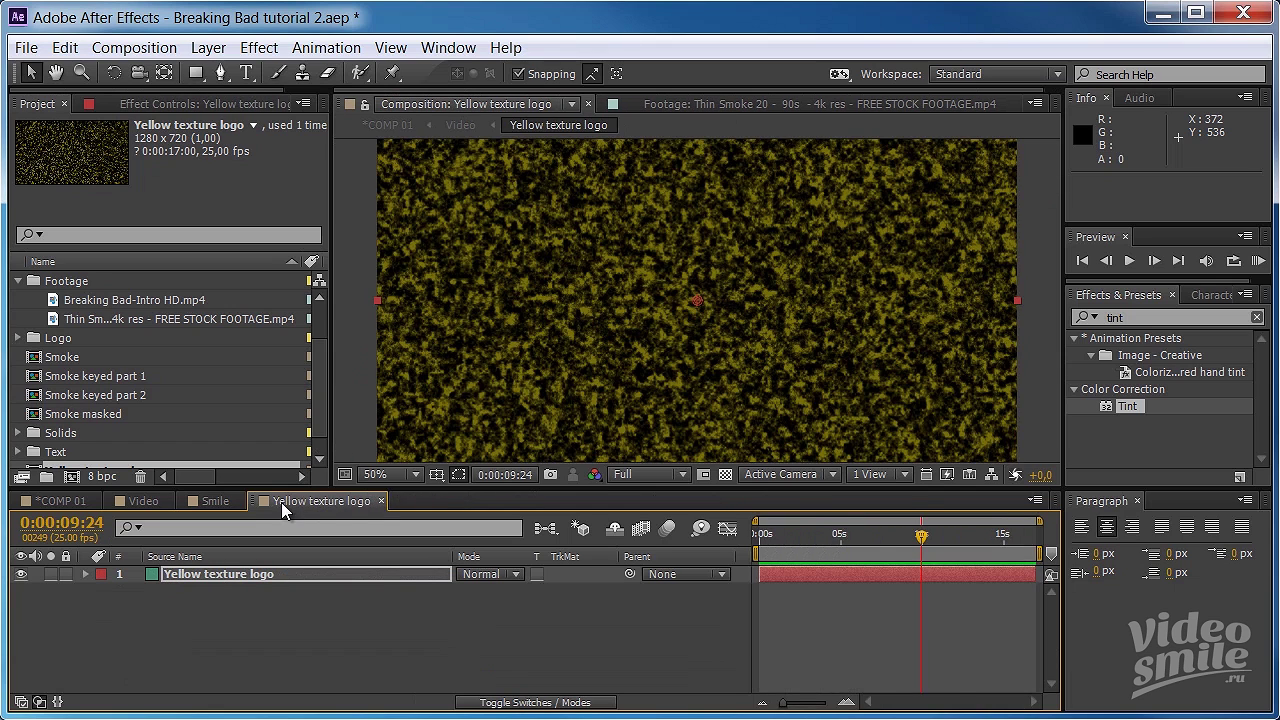
pyautogui.click(215, 501)
pyautogui.click(150, 502)
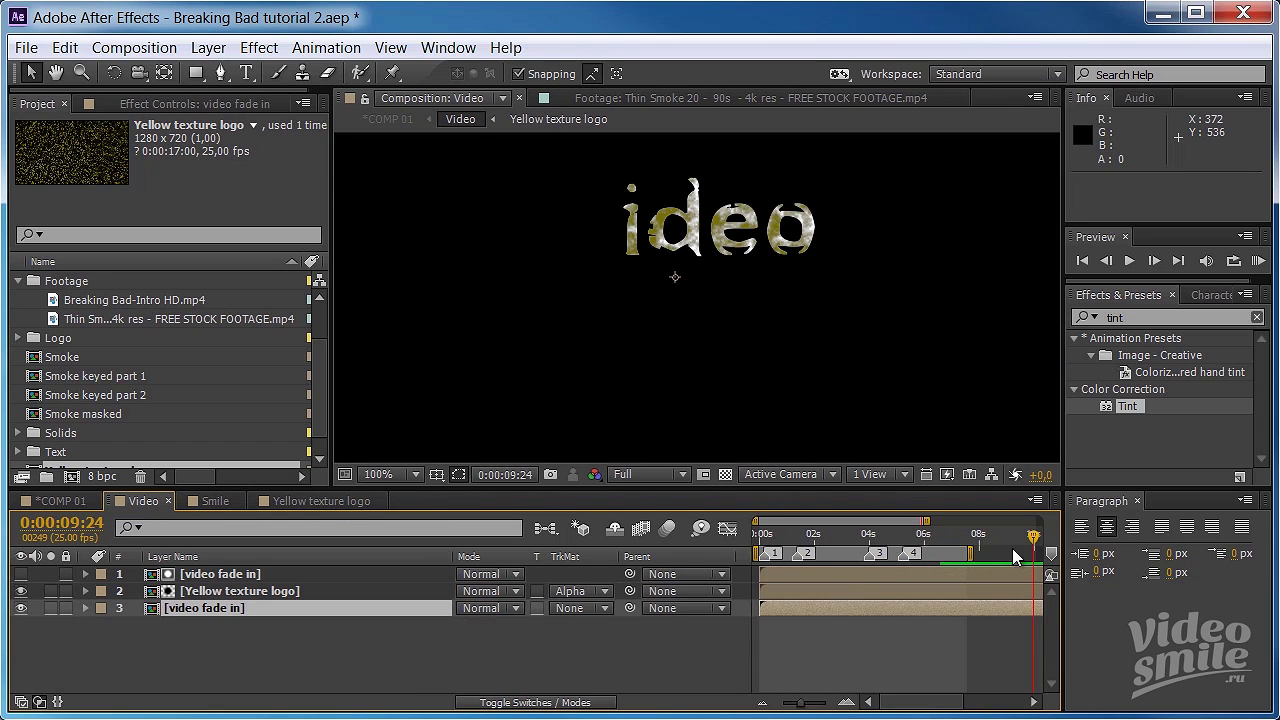
# - Keyframe the Yellow texture logo's opacity to fade in from 5% around 0:00:09:12
pyautogui.click(246, 574)
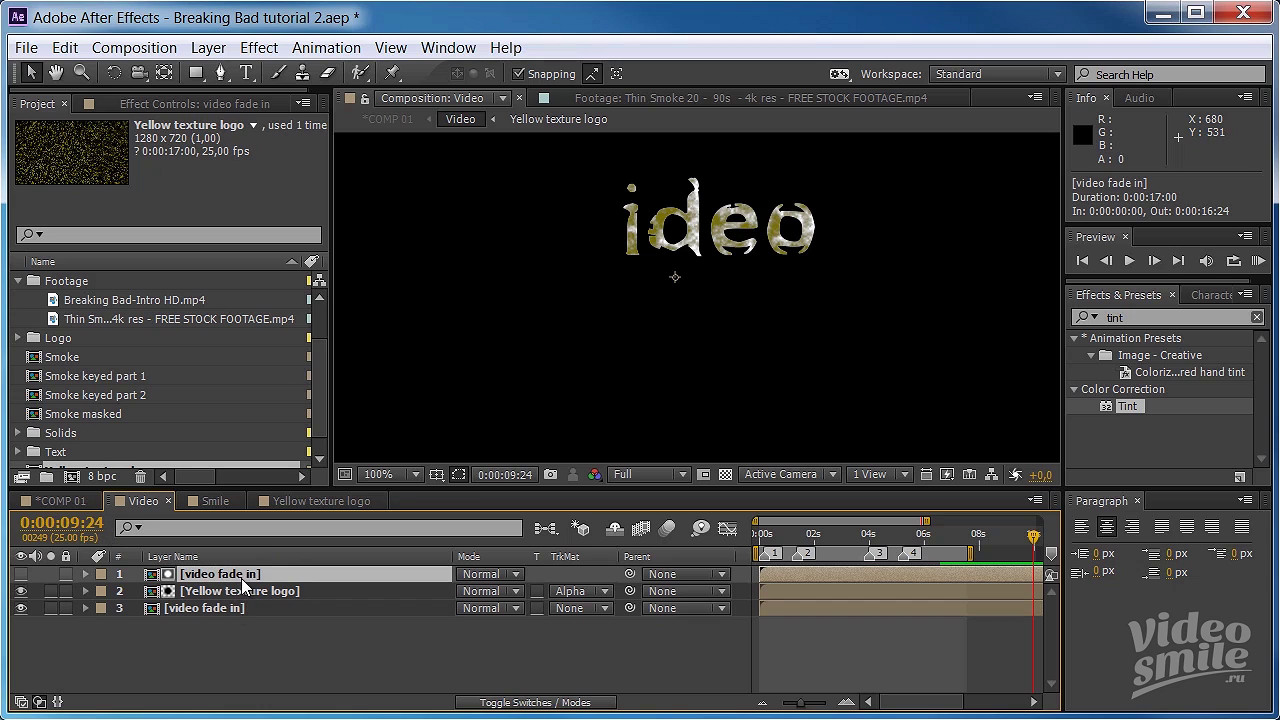
pyautogui.click(267, 592)
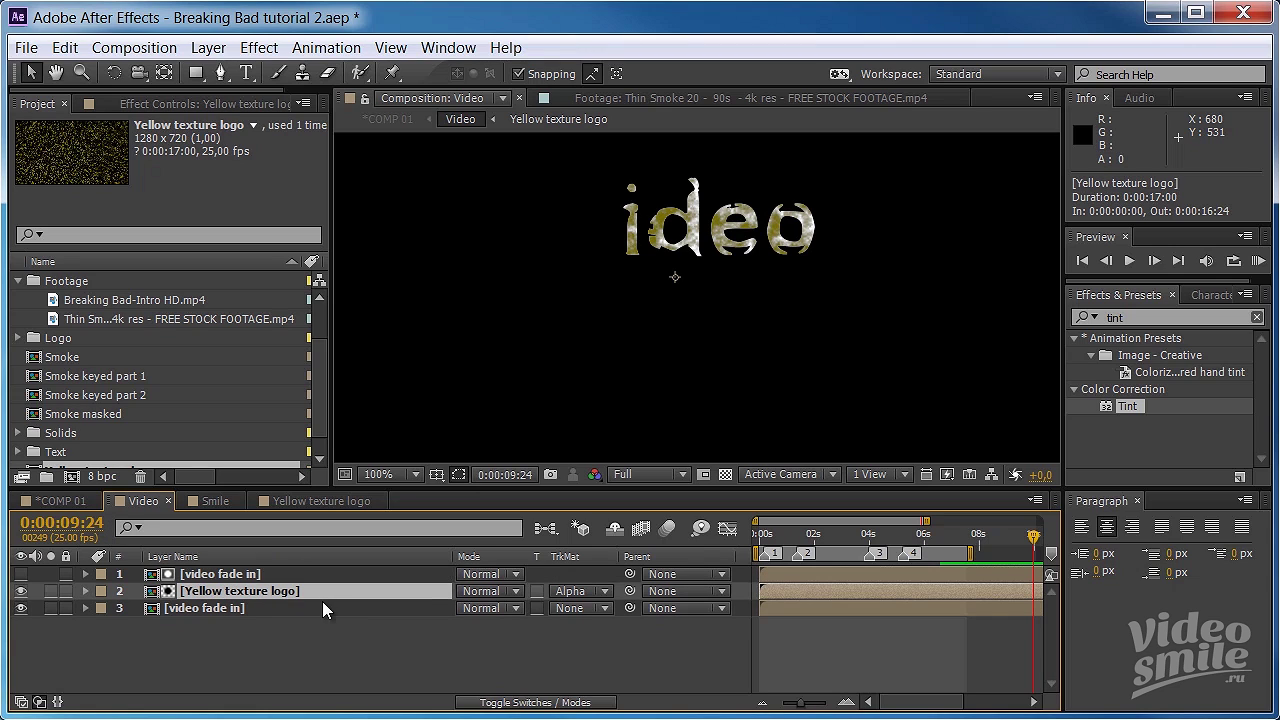
pyautogui.press('t')
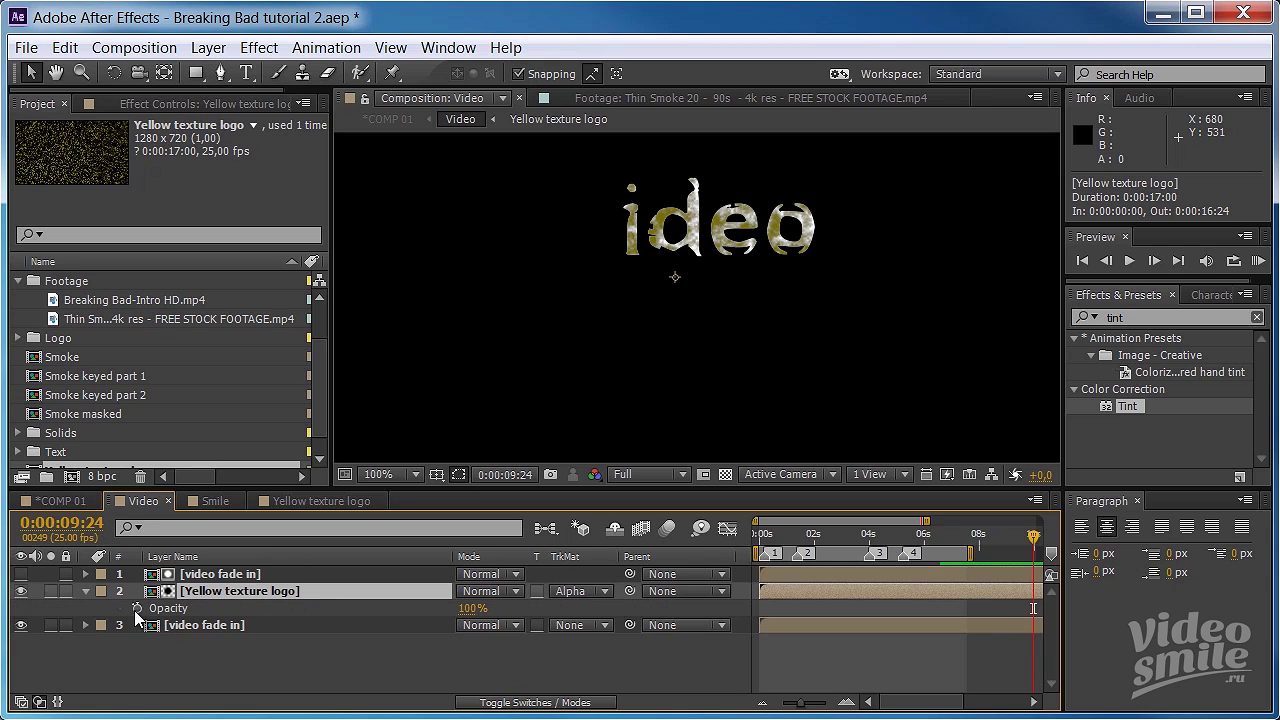
pyautogui.click(137, 608)
pyautogui.moveTo(1033, 537); pyautogui.dragTo(1007, 538)
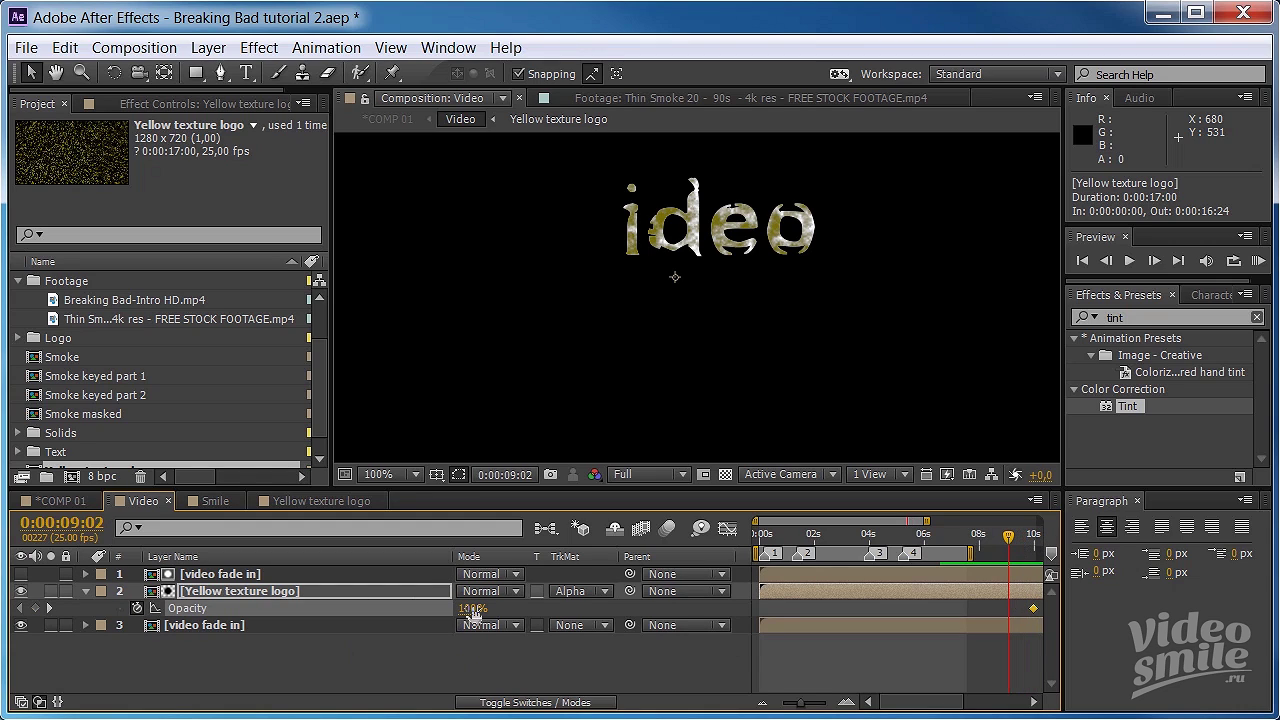
pyautogui.moveTo(472, 612); pyautogui.dragTo(366, 608)
pyautogui.click(1013, 541)
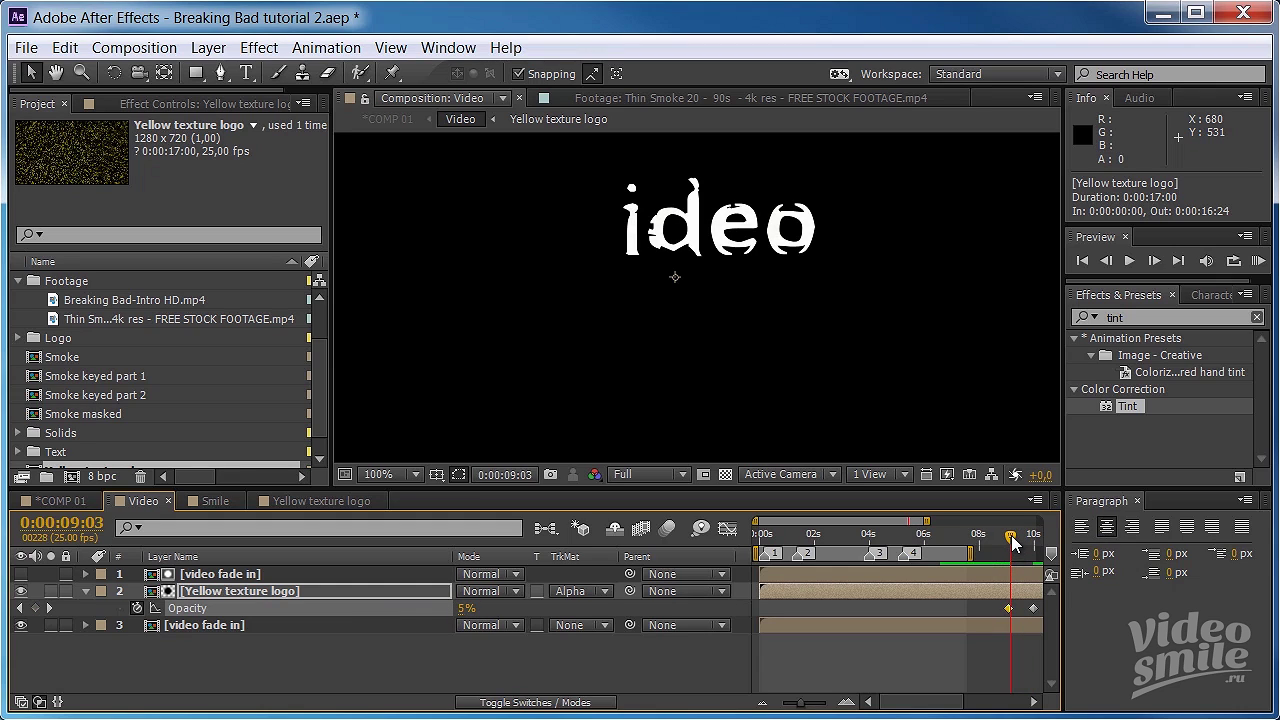
pyautogui.moveTo(1013, 541); pyautogui.dragTo(1030, 535)
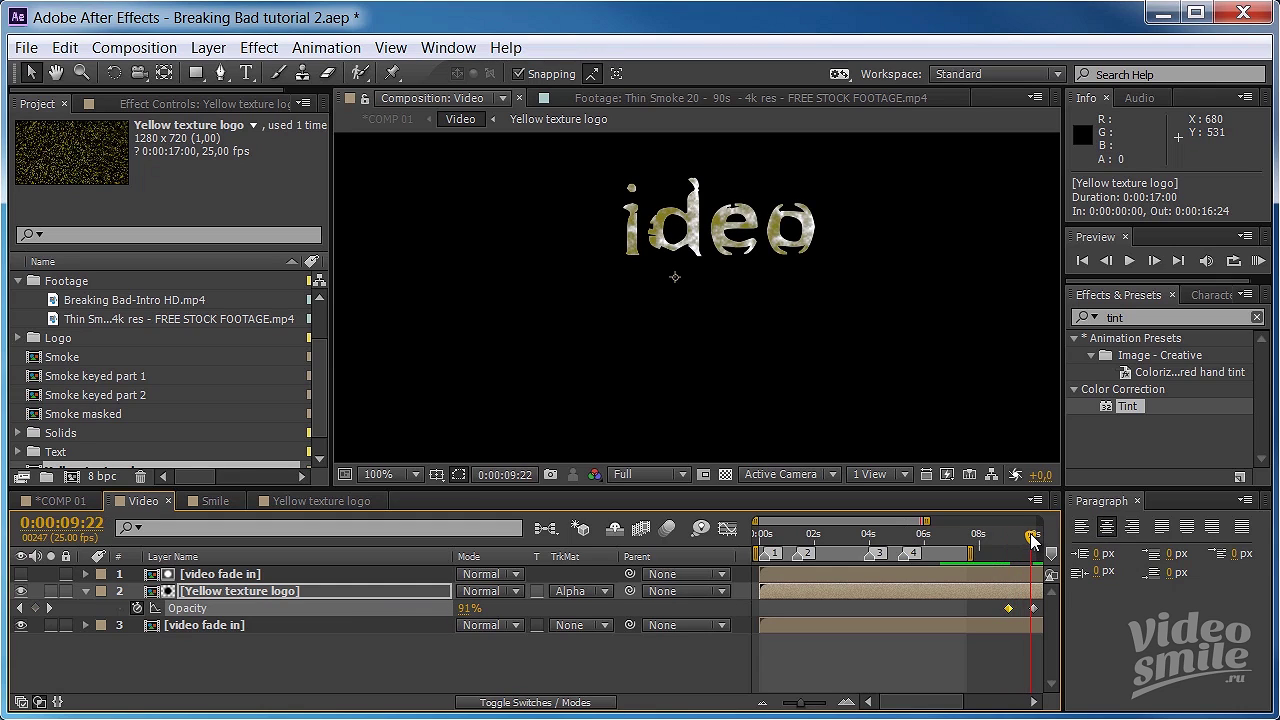
# - Hide and unsolo the Breaking Bad intro in COMP 01, scrub back, and open the Smile composition
pyautogui.click(60, 500)
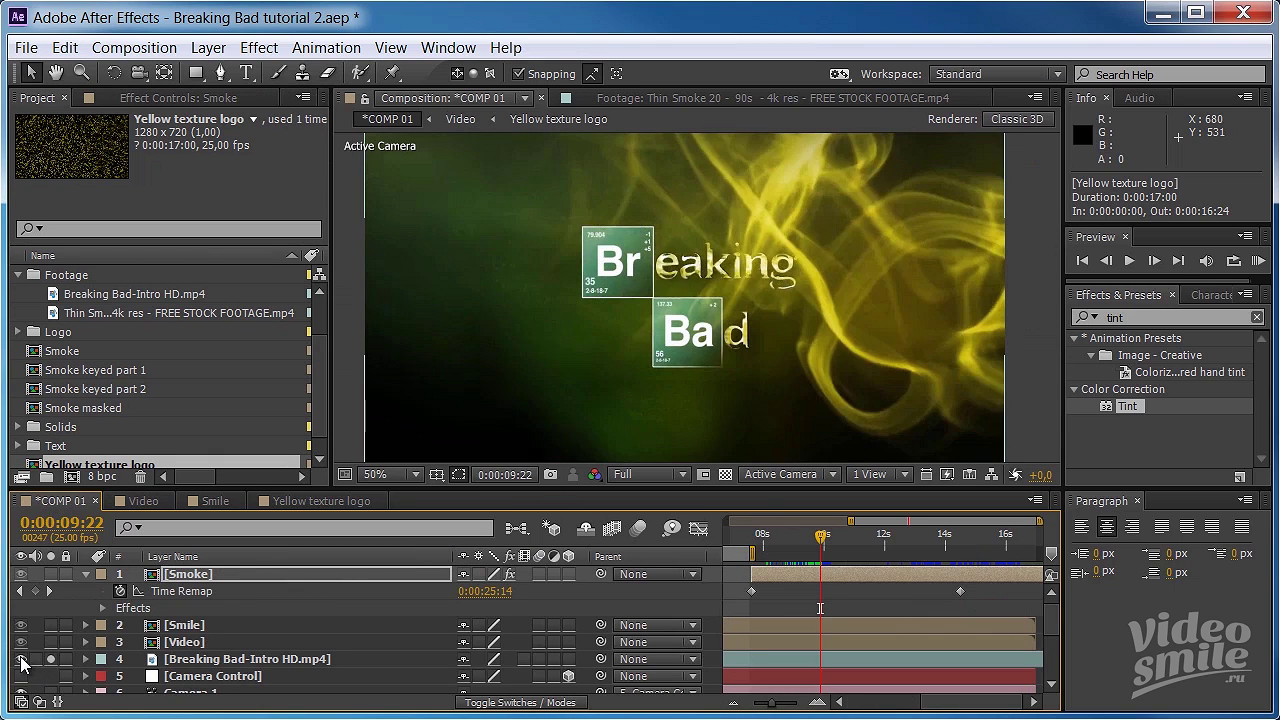
pyautogui.click(20, 659)
pyautogui.click(50, 659)
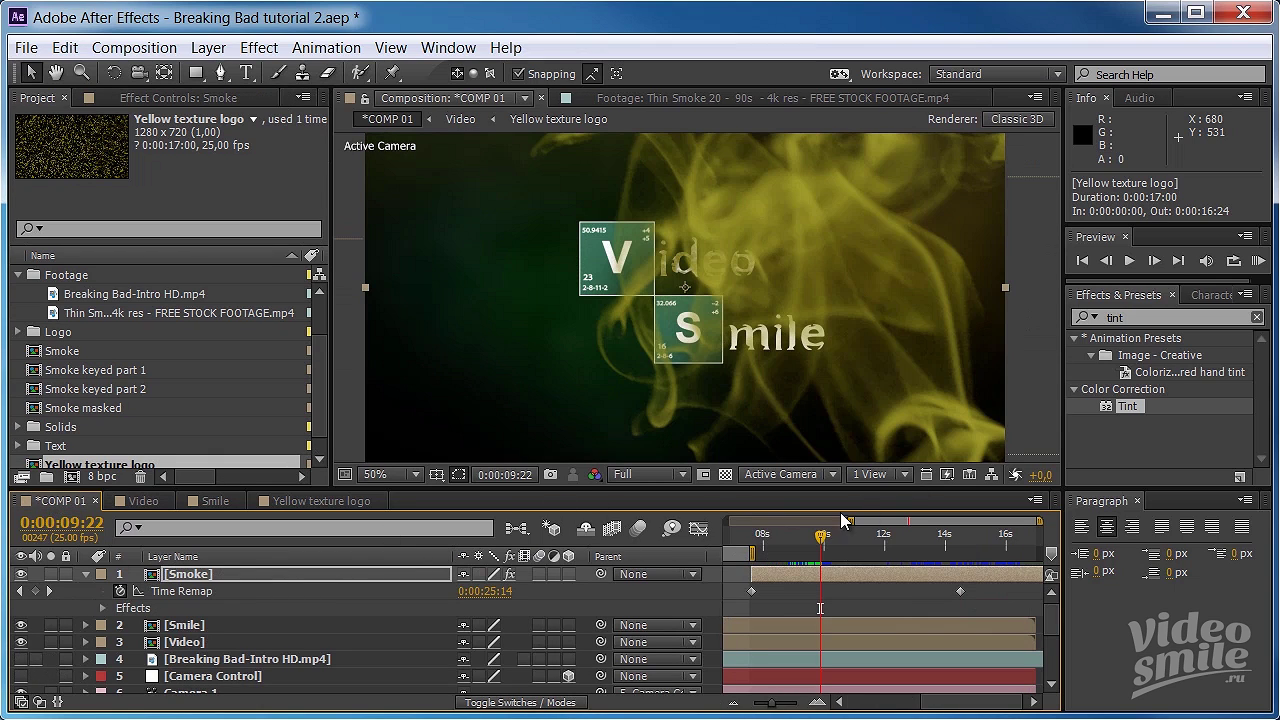
pyautogui.click(818, 541)
pyautogui.moveTo(818, 541)
pyautogui.mouseDown()
pyautogui.moveTo(786, 541)
pyautogui.moveTo(868, 538)
pyautogui.mouseUp()
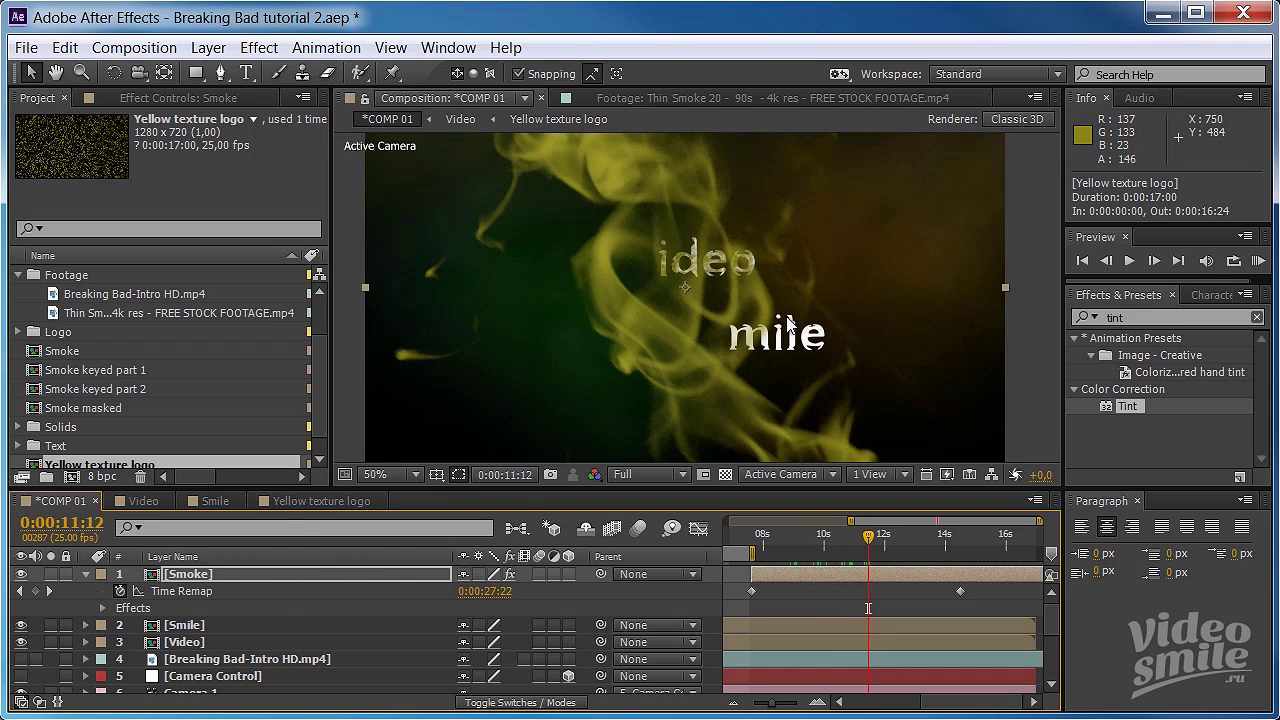
pyautogui.click(195, 500)
# - Pre-compose the Fade in logo and mile layers into a new 'Smile fade in' comp
pyautogui.moveTo(164, 617); pyautogui.dragTo(240, 560)
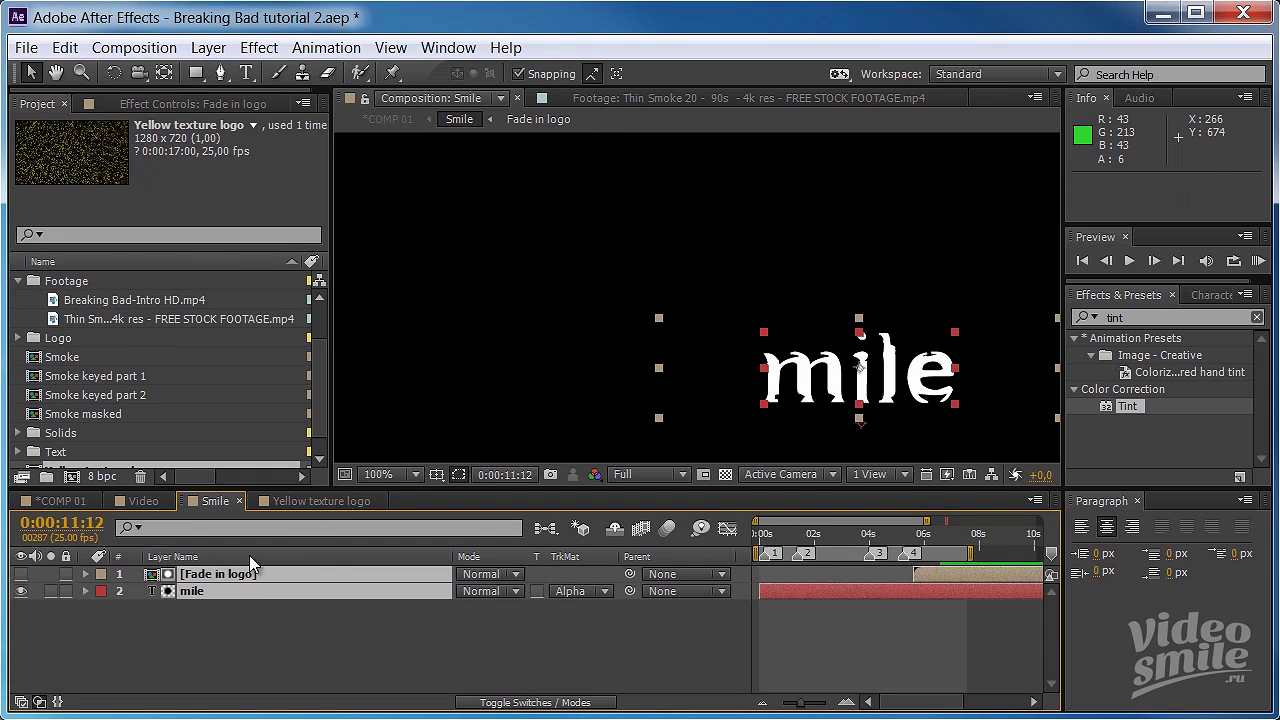
pyautogui.hotkey('ctrl', 'shift', 'c')
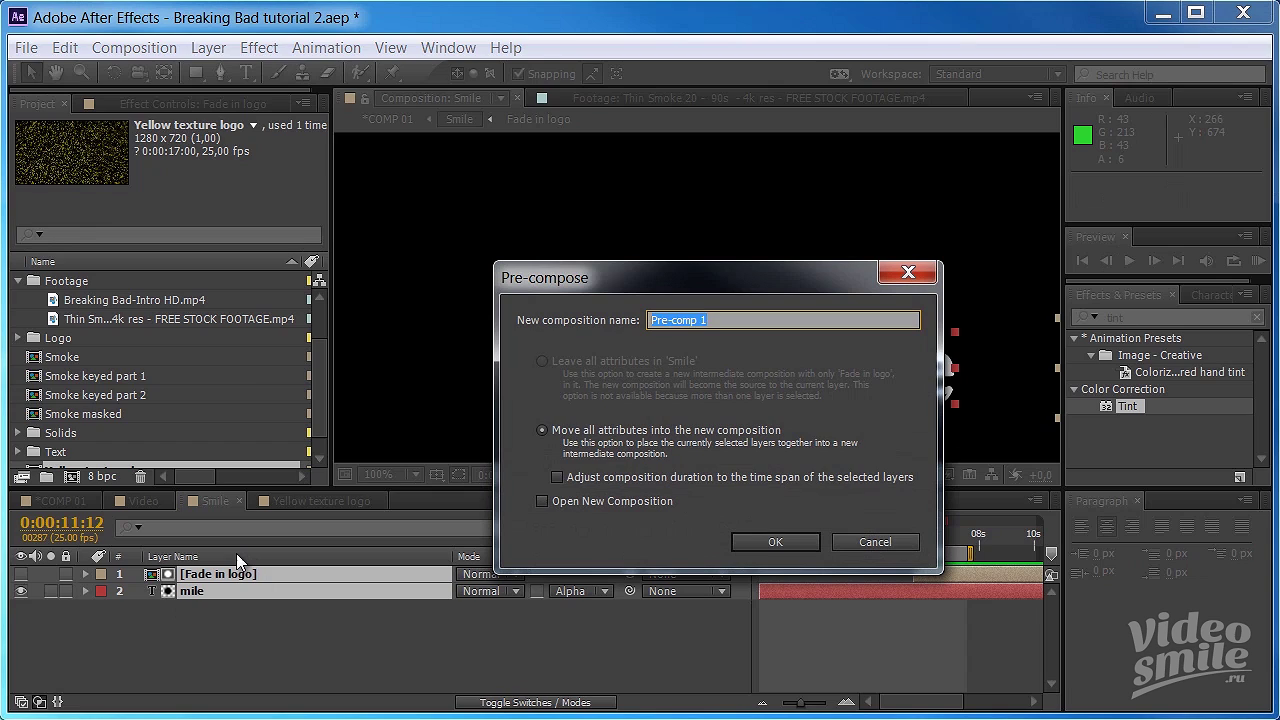
pyautogui.write('Smile fade in')
pyautogui.click(733, 542)
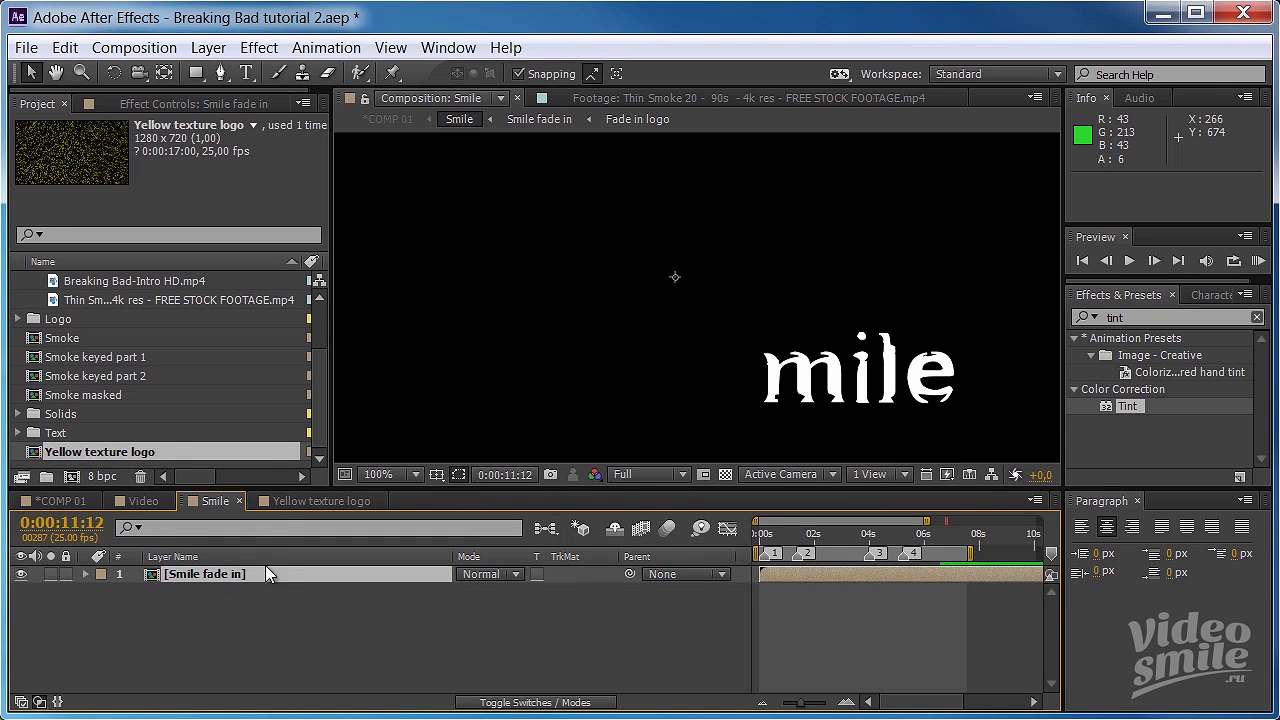
# - Add Yellow texture logo over a duplicate Smile fade in, matted to the precomp via Alpha Matte
pyautogui.moveTo(85, 452); pyautogui.dragTo(204, 592)
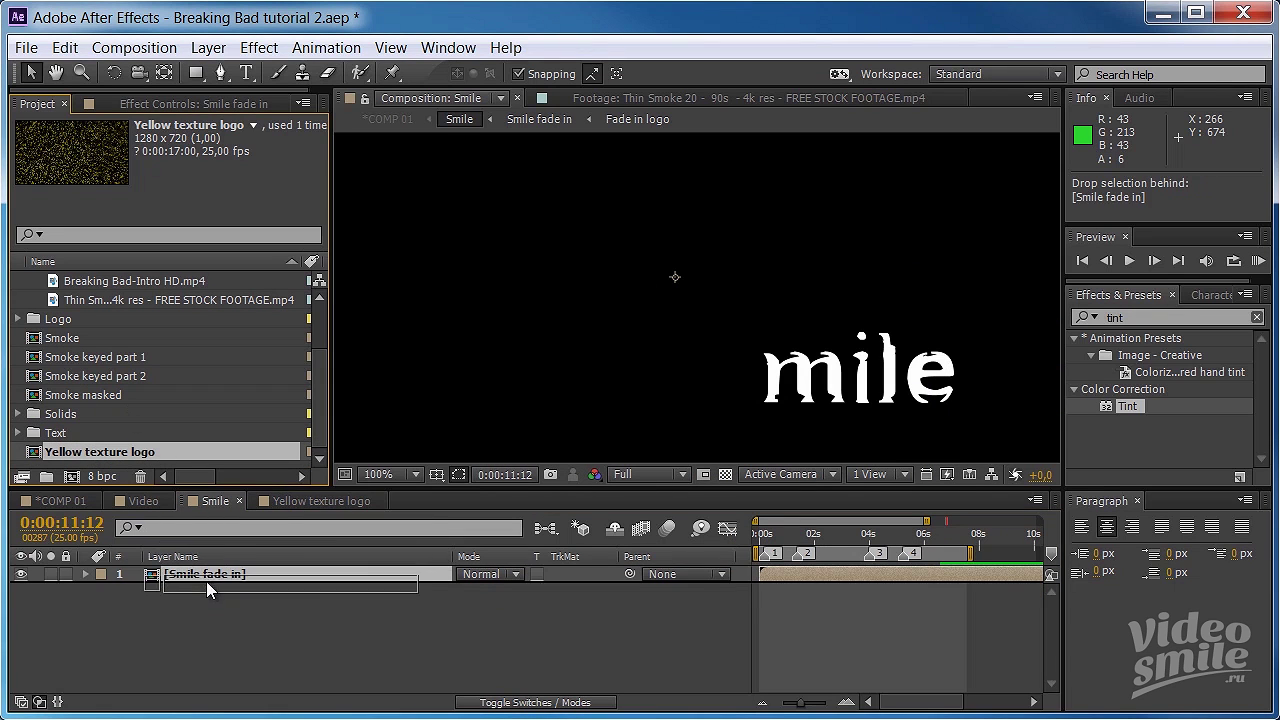
pyautogui.click(236, 576)
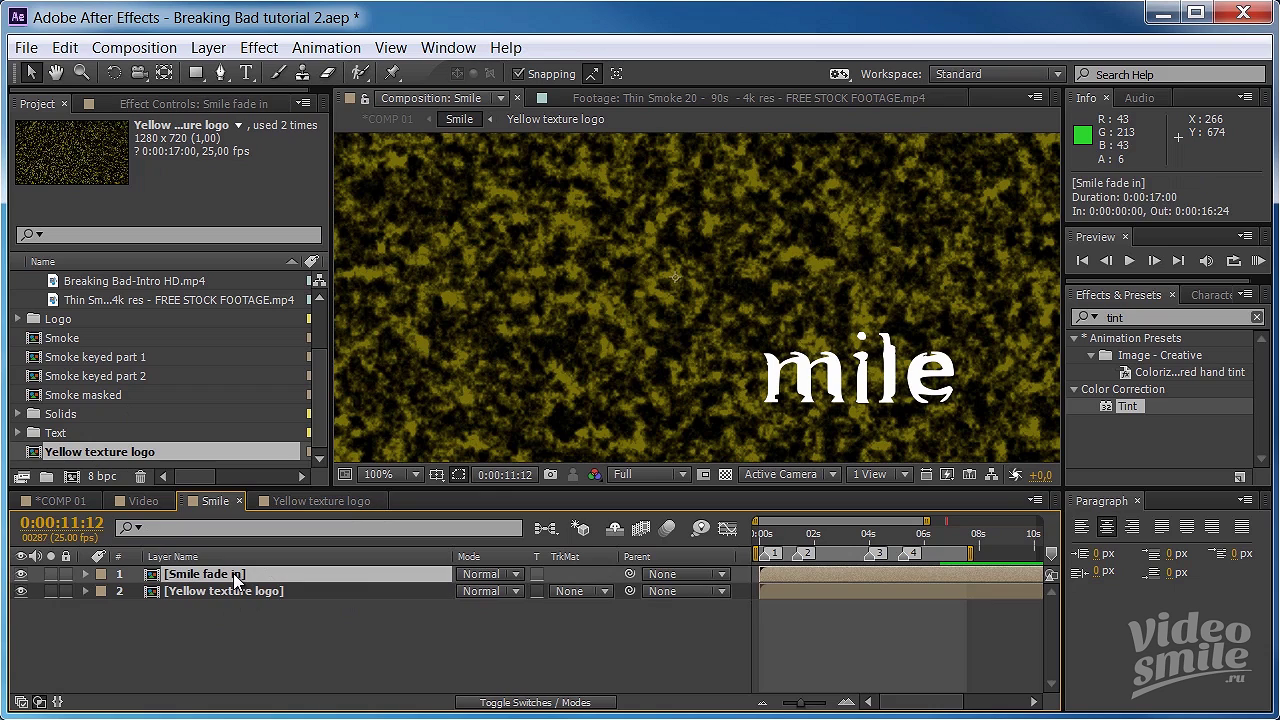
pyautogui.hotkey('ctrl', 'd')
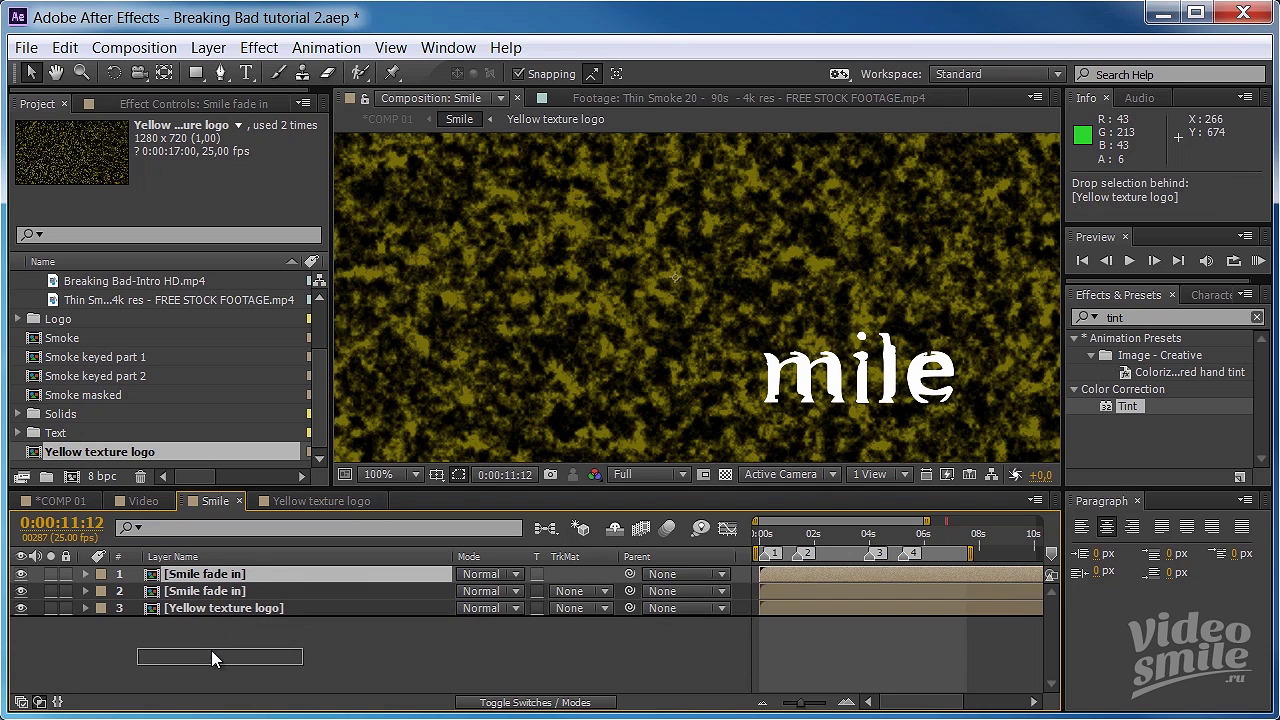
pyautogui.moveTo(228, 575); pyautogui.dragTo(212, 660)
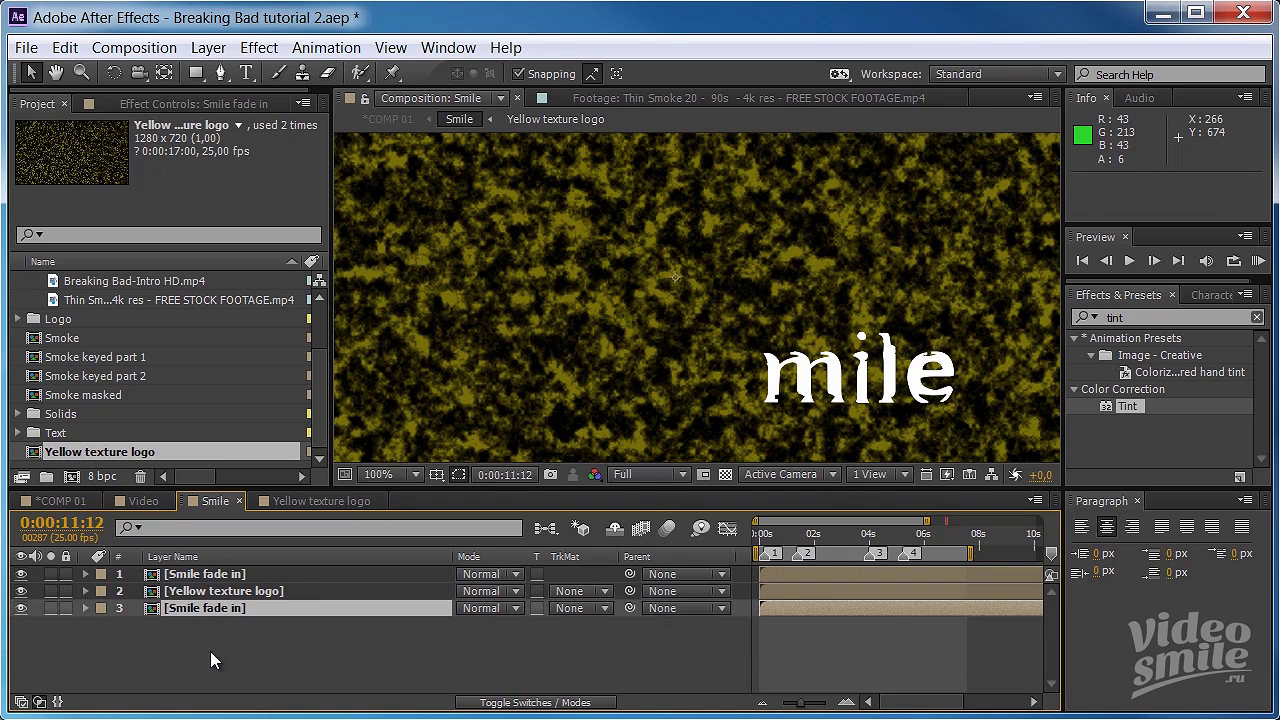
pyautogui.click(603, 597)
pyautogui.click(629, 647)
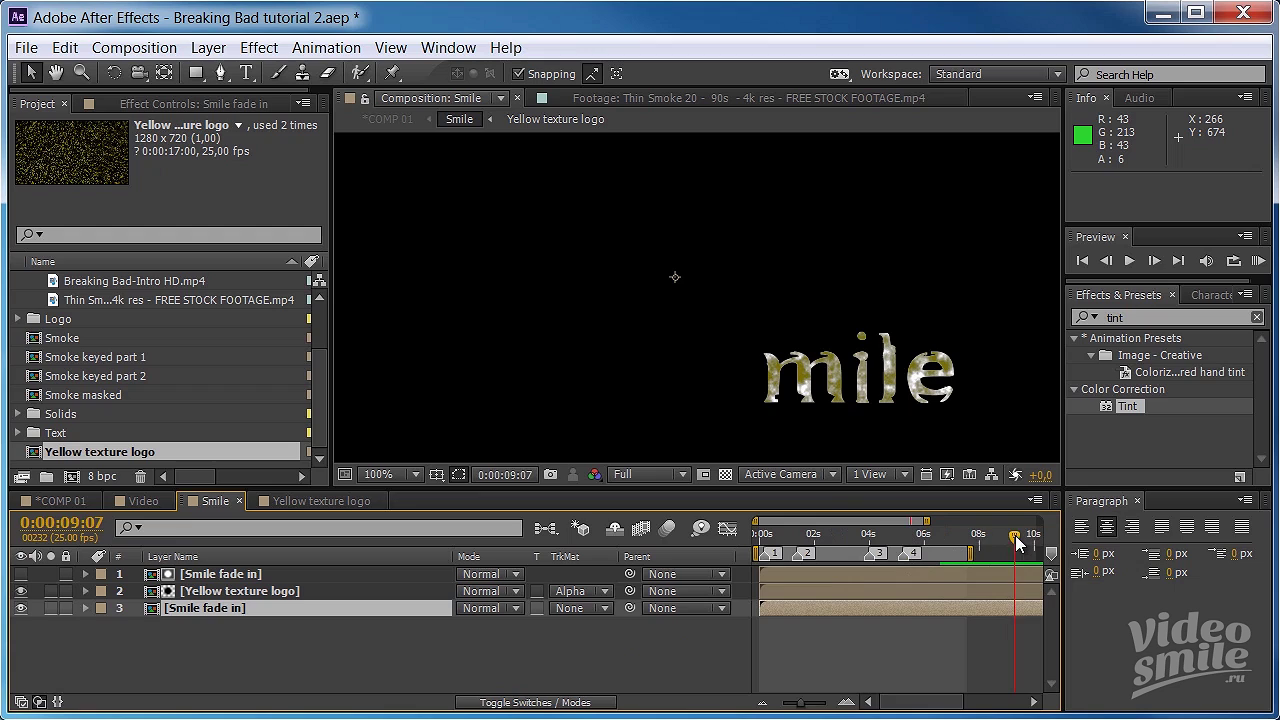
# - Key the Yellow texture logo's Opacity at 0% around 9:02, then move later for the 100% key
pyautogui.moveTo(1001, 535); pyautogui.dragTo(1014, 537)
pyautogui.click(206, 592)
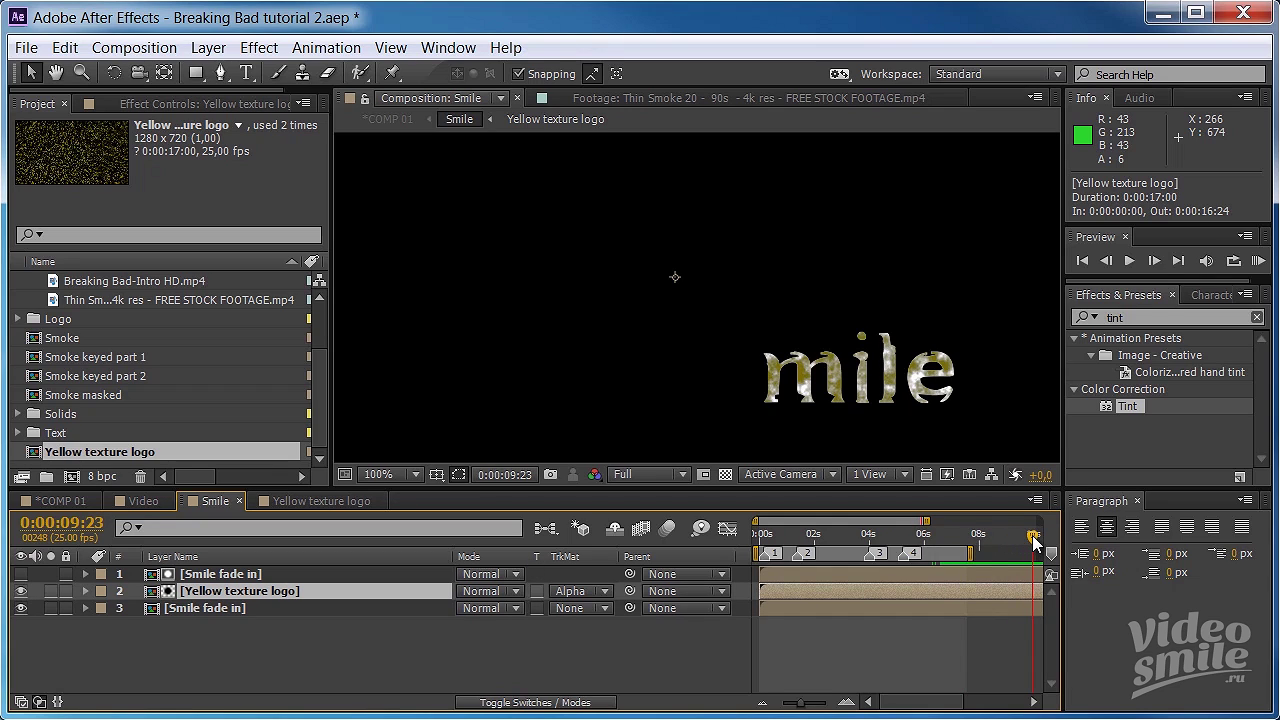
pyautogui.press('t')
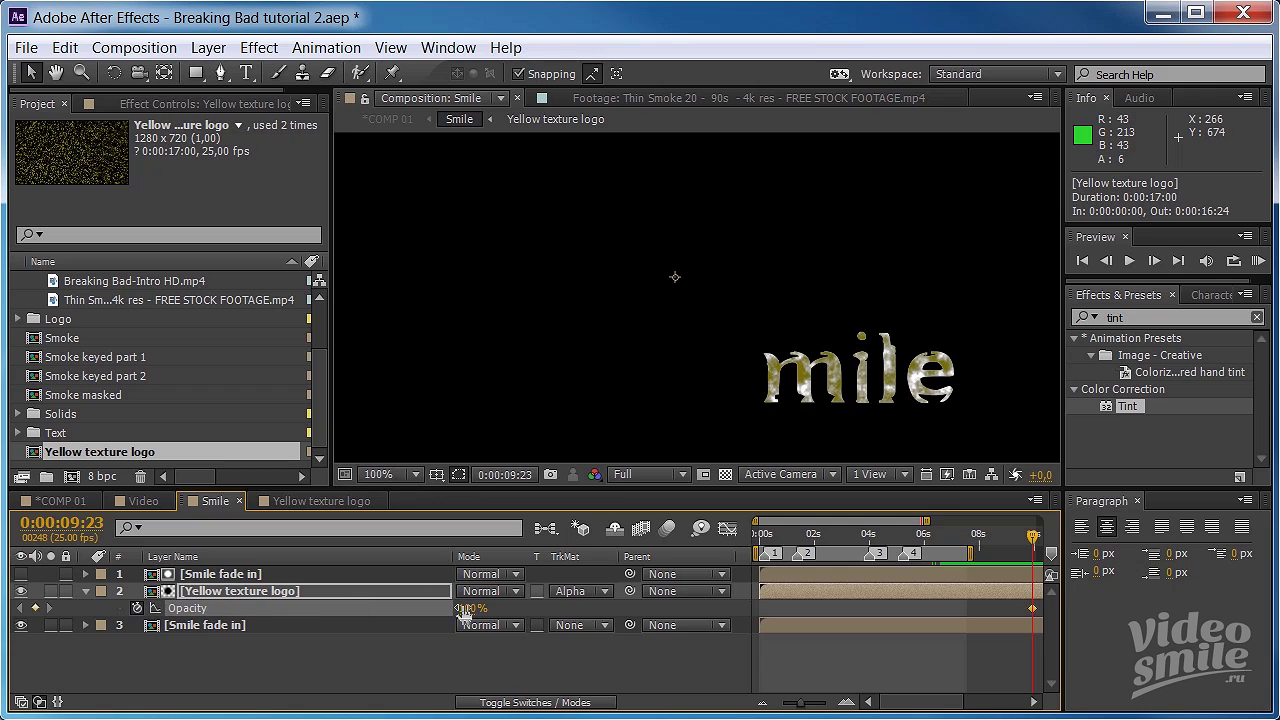
pyautogui.moveTo(1033, 537); pyautogui.dragTo(1008, 537)
pyautogui.moveTo(465, 612); pyautogui.dragTo(318, 600)
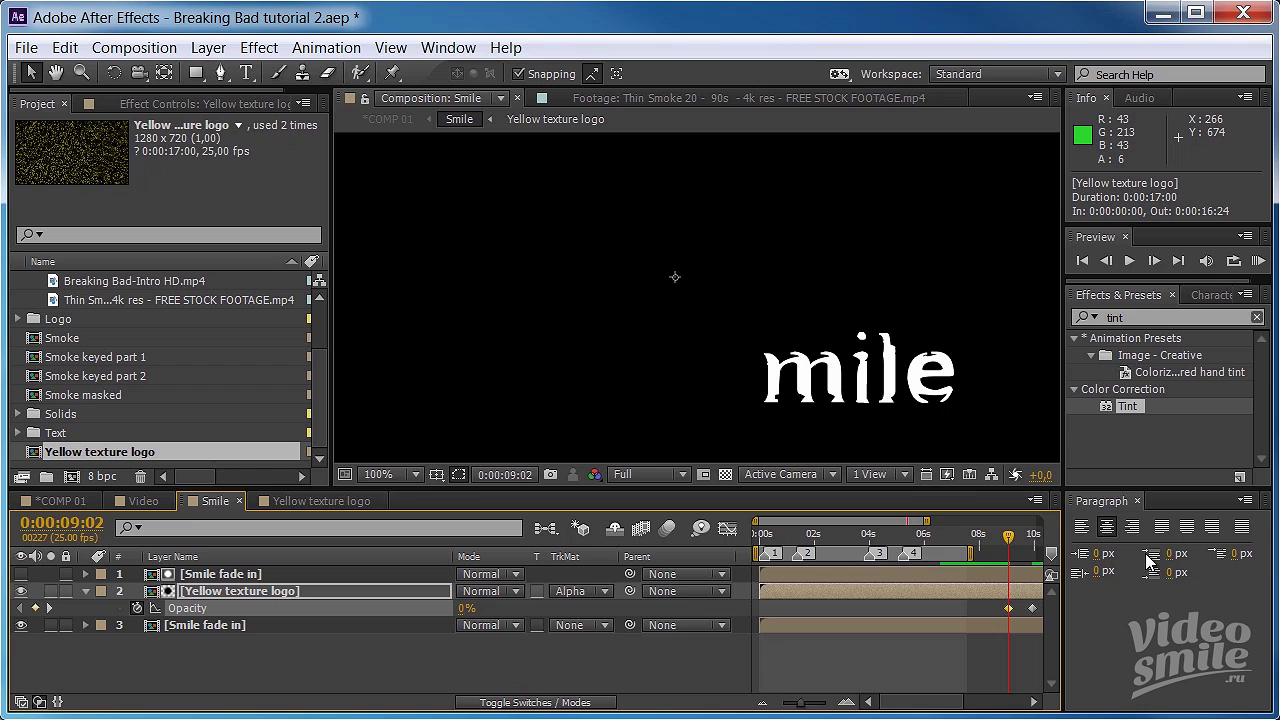
pyautogui.moveTo(1012, 541); pyautogui.dragTo(1044, 541)
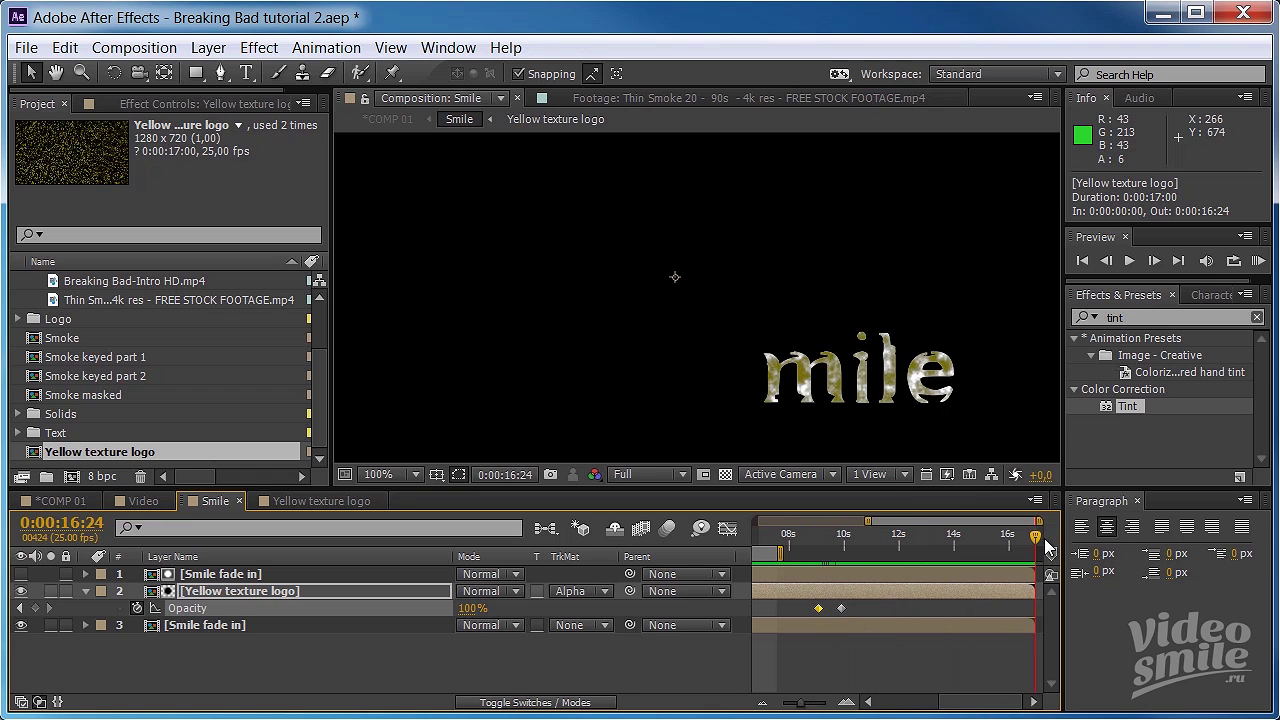
# - Back in COMP 01, collapse Smoke and scrub 9–13 s to find where smoke covers 'mile'
pyautogui.click(88, 496)
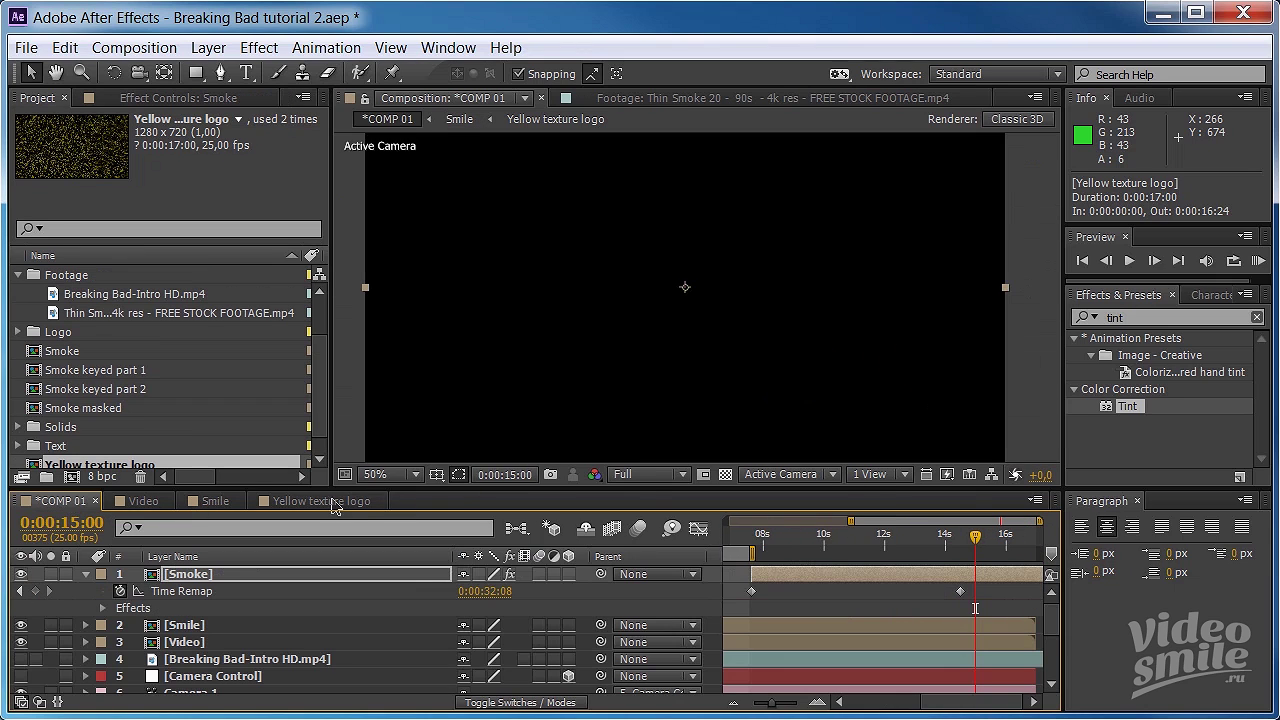
pyautogui.moveTo(978, 540); pyautogui.dragTo(940, 537)
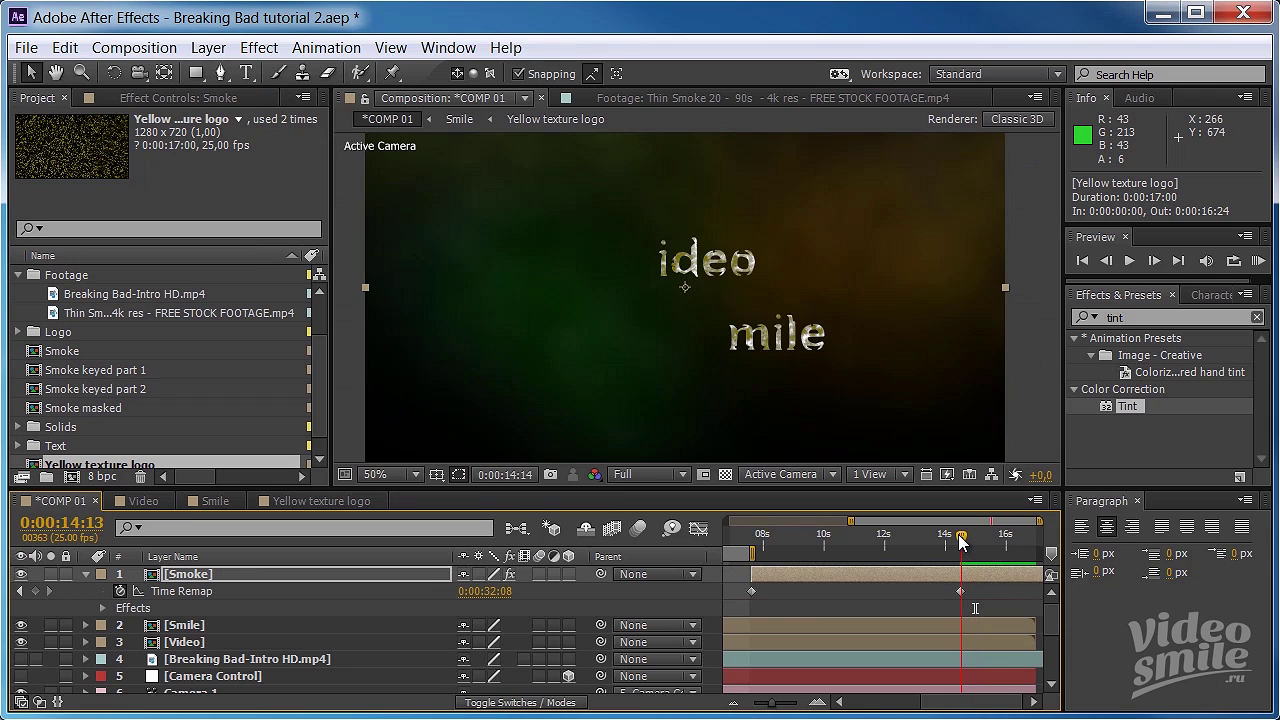
pyautogui.click(85, 574)
pyautogui.moveTo(940, 538); pyautogui.dragTo(835, 540)
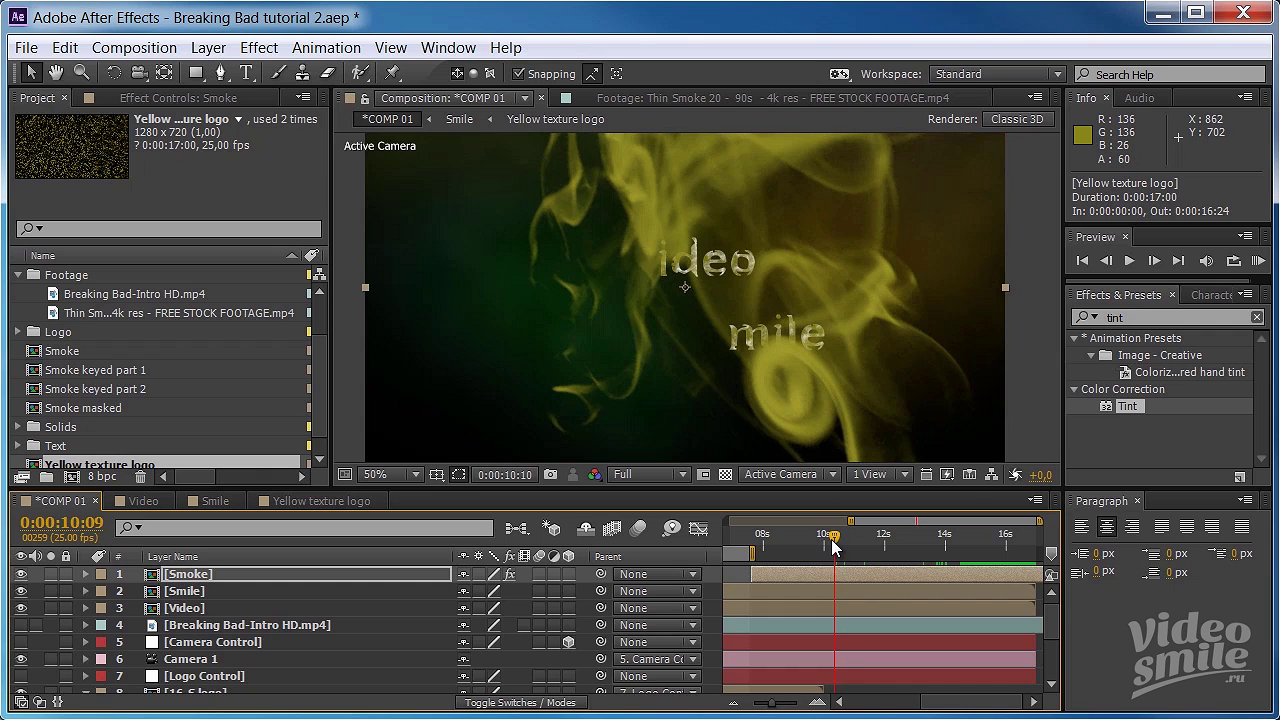
pyautogui.moveTo(831, 539)
pyautogui.mouseDown()
pyautogui.moveTo(813, 545)
pyautogui.moveTo(860, 535)
pyautogui.mouseUp()
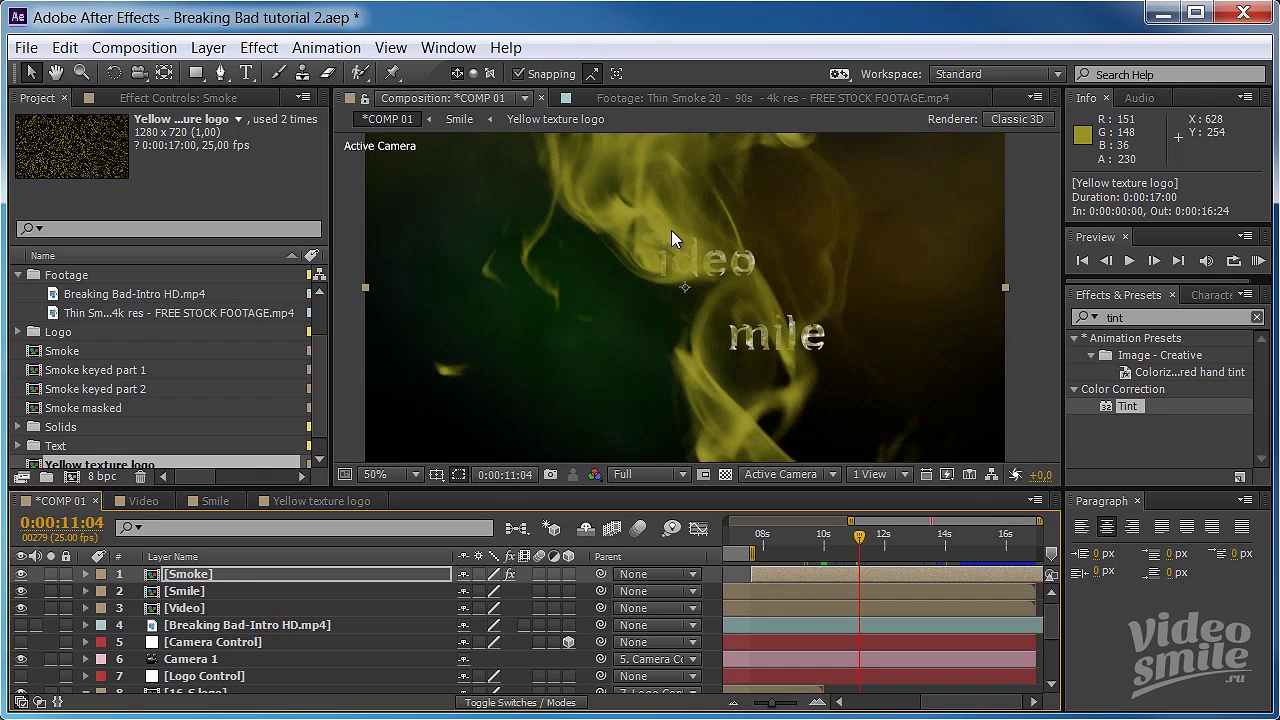
pyautogui.moveTo(862, 534)
pyautogui.mouseDown()
pyautogui.moveTo(827, 535)
pyautogui.moveTo(840, 535)
pyautogui.mouseUp()
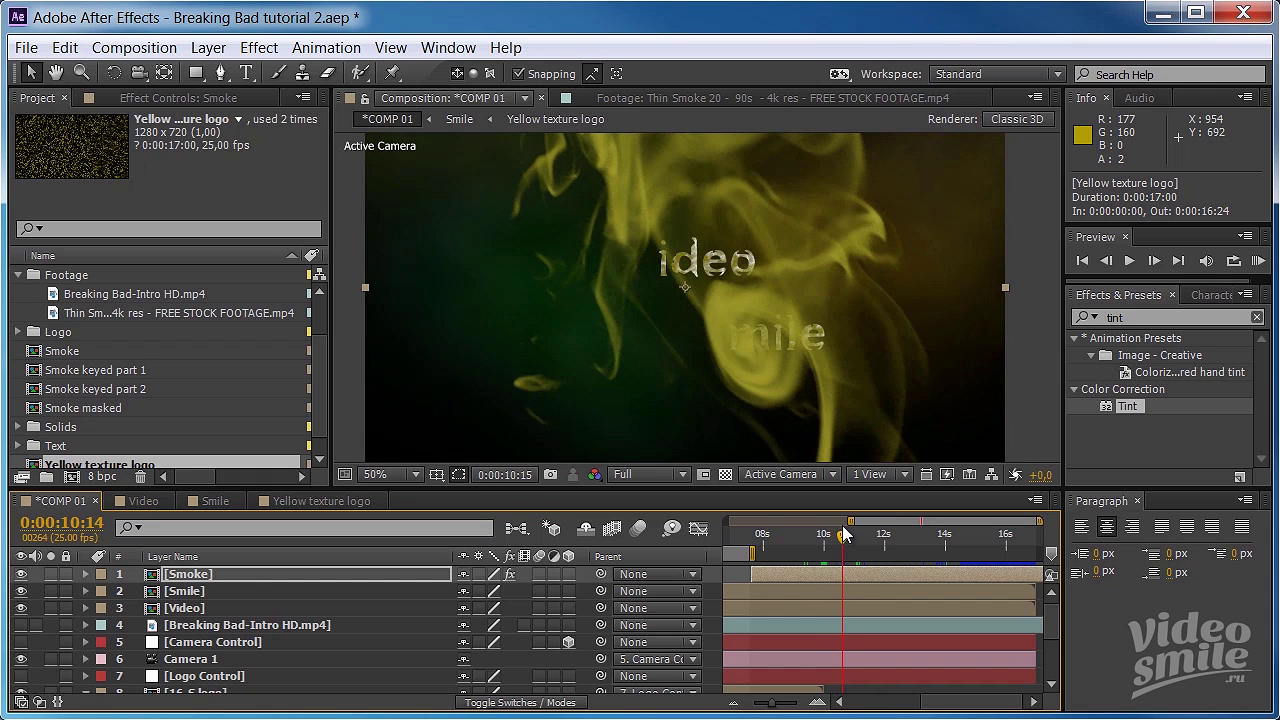
pyautogui.moveTo(840, 534); pyautogui.dragTo(831, 531)
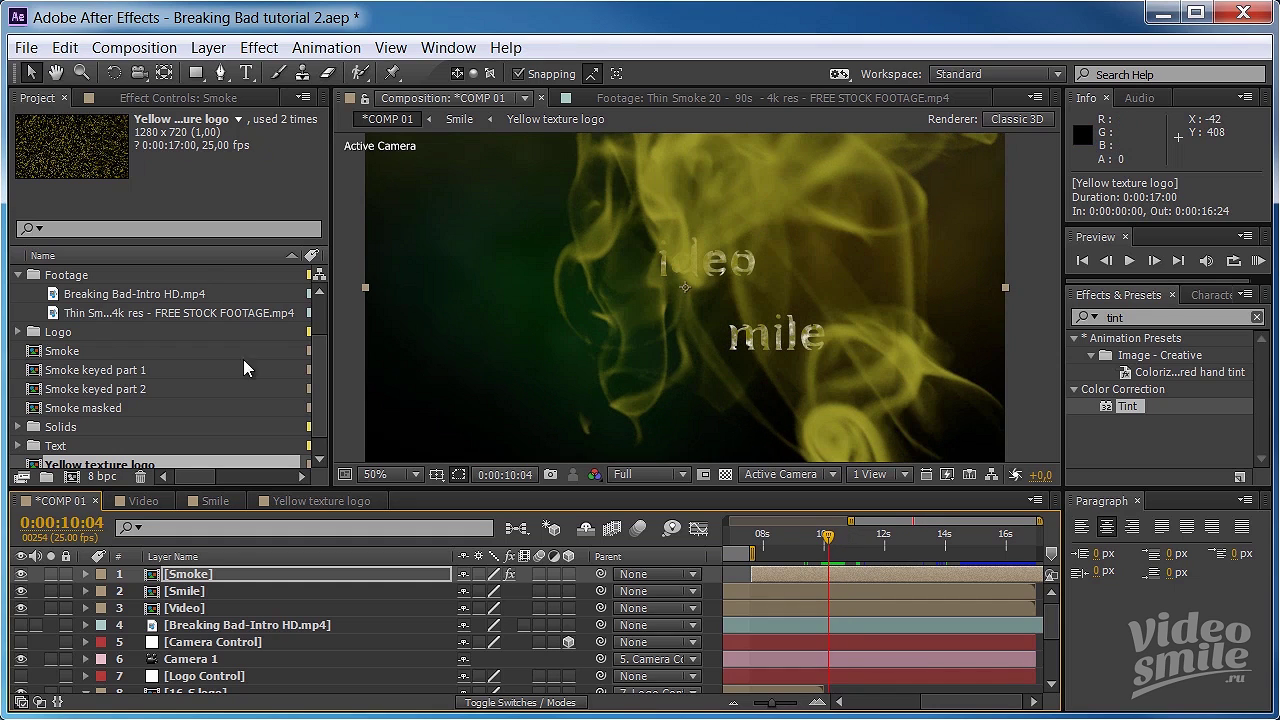
pyautogui.click(207, 593)
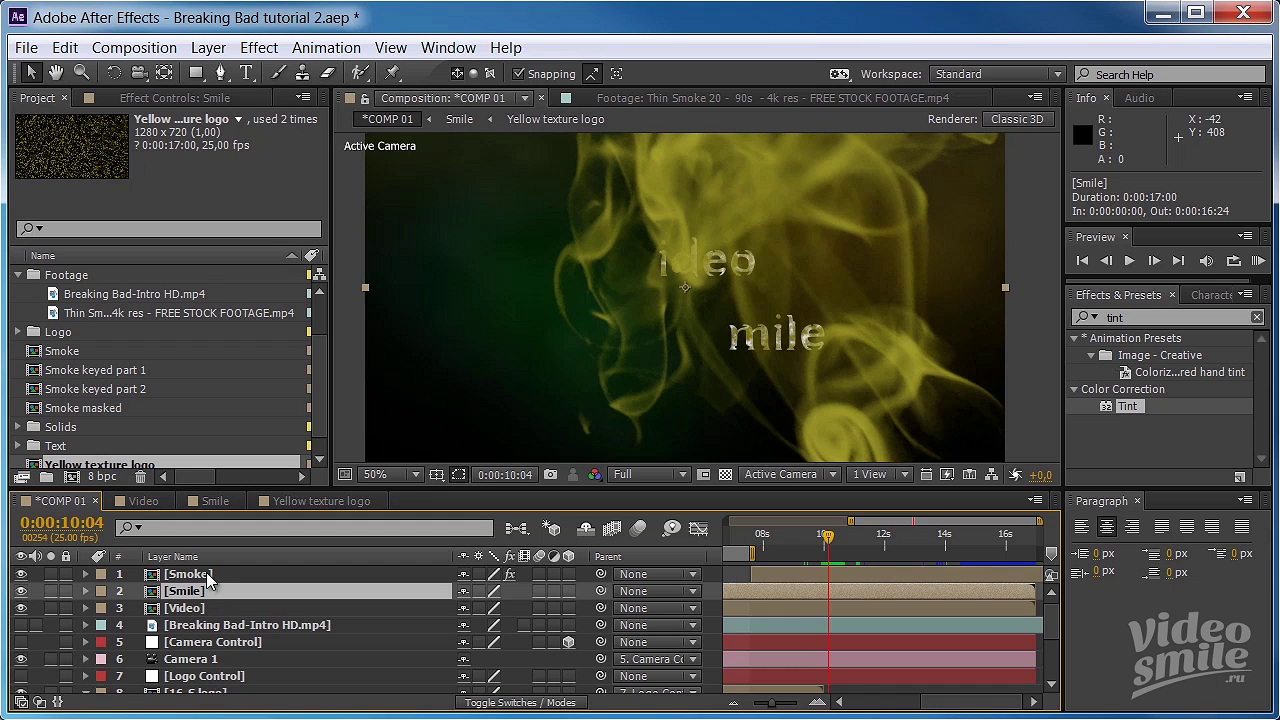
# - Draw a closed four-point Pen mask beside the 'mile' text on the Smile layer
pyautogui.click(221, 76)
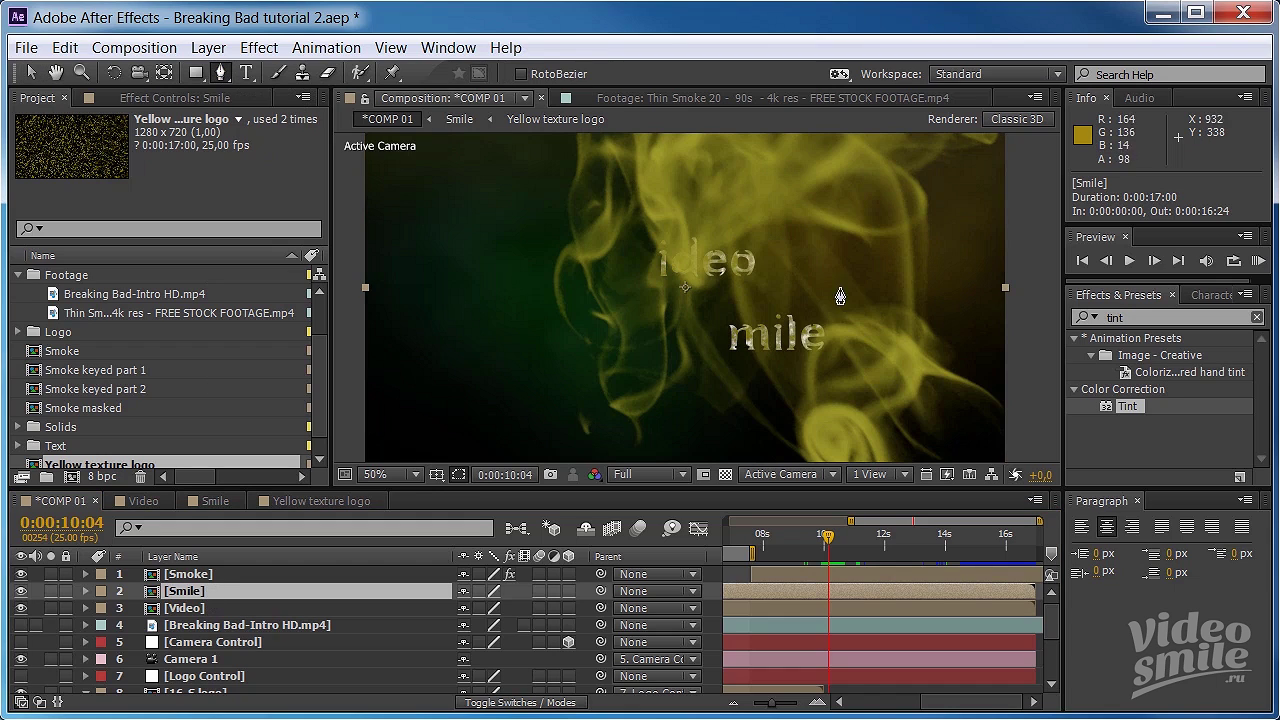
pyautogui.click(899, 314)
pyautogui.click(809, 374)
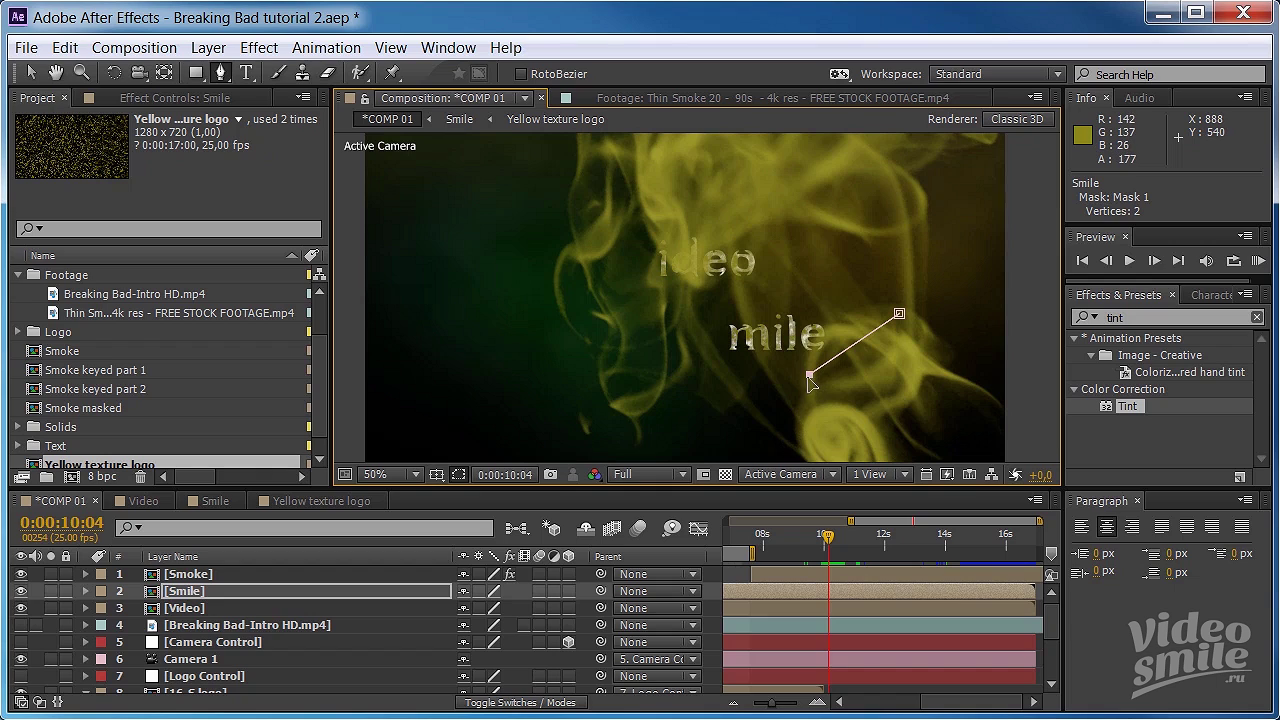
pyautogui.moveTo(809, 374); pyautogui.dragTo(745, 423)
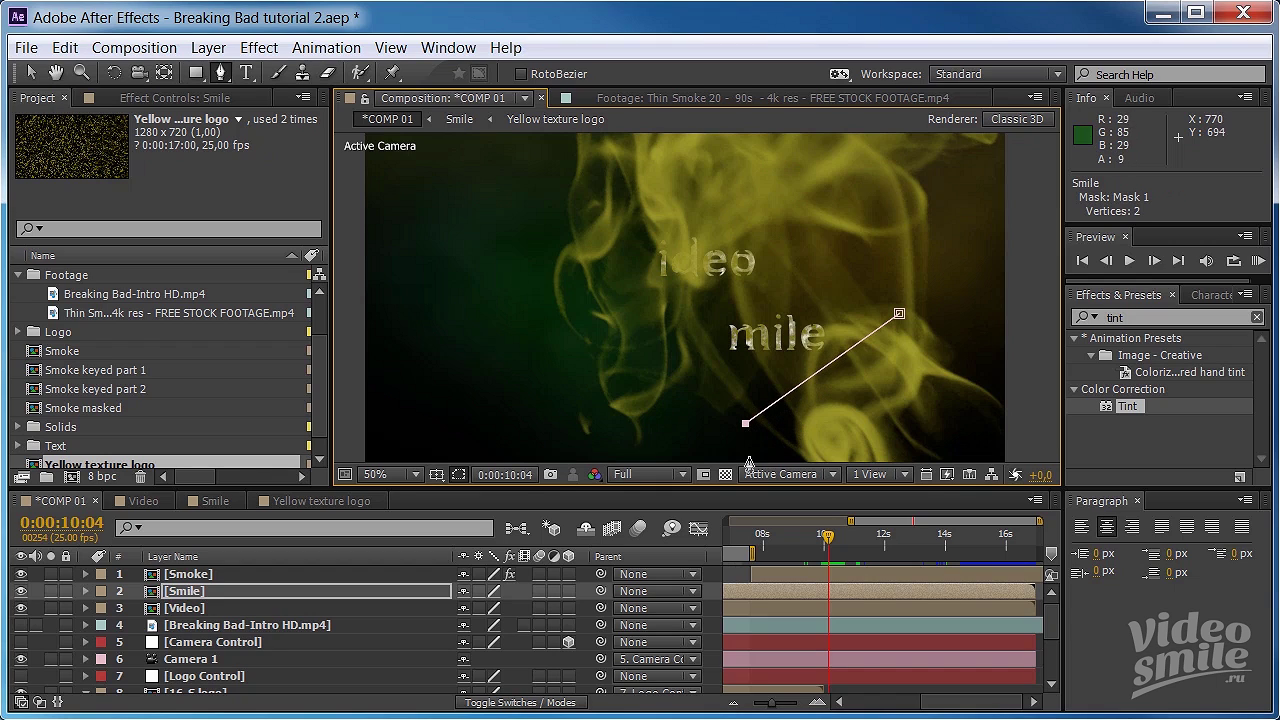
pyautogui.click(745, 452)
pyautogui.click(927, 326)
pyautogui.click(899, 314)
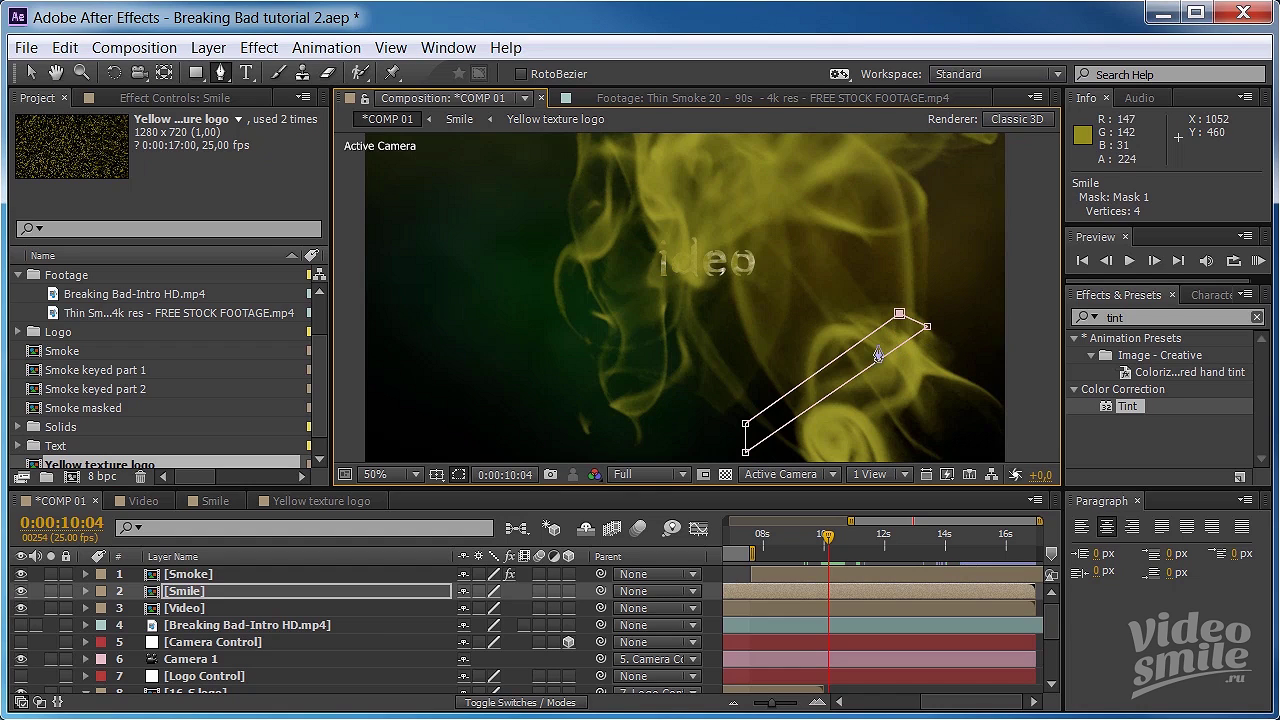
# - Invert the Smile mask and set a starting Mask Path keyframe
pyautogui.click(271, 593)
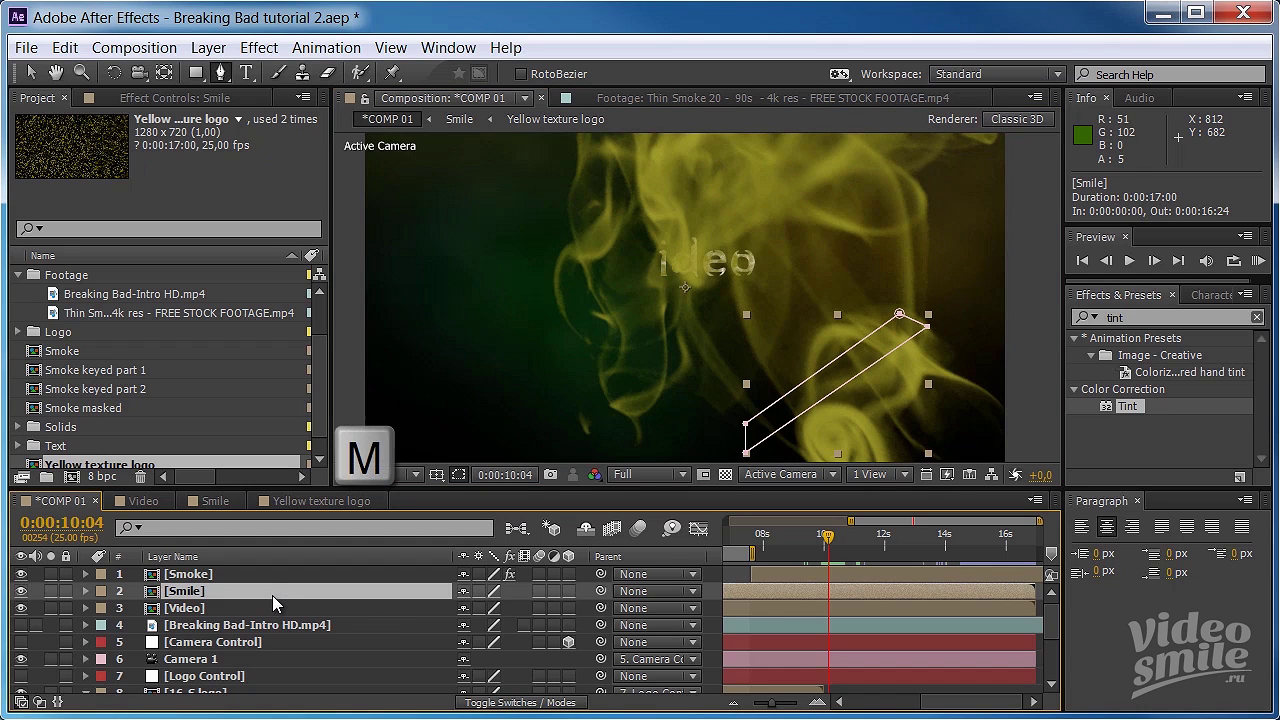
pyautogui.press('m')
pyautogui.click(532, 607)
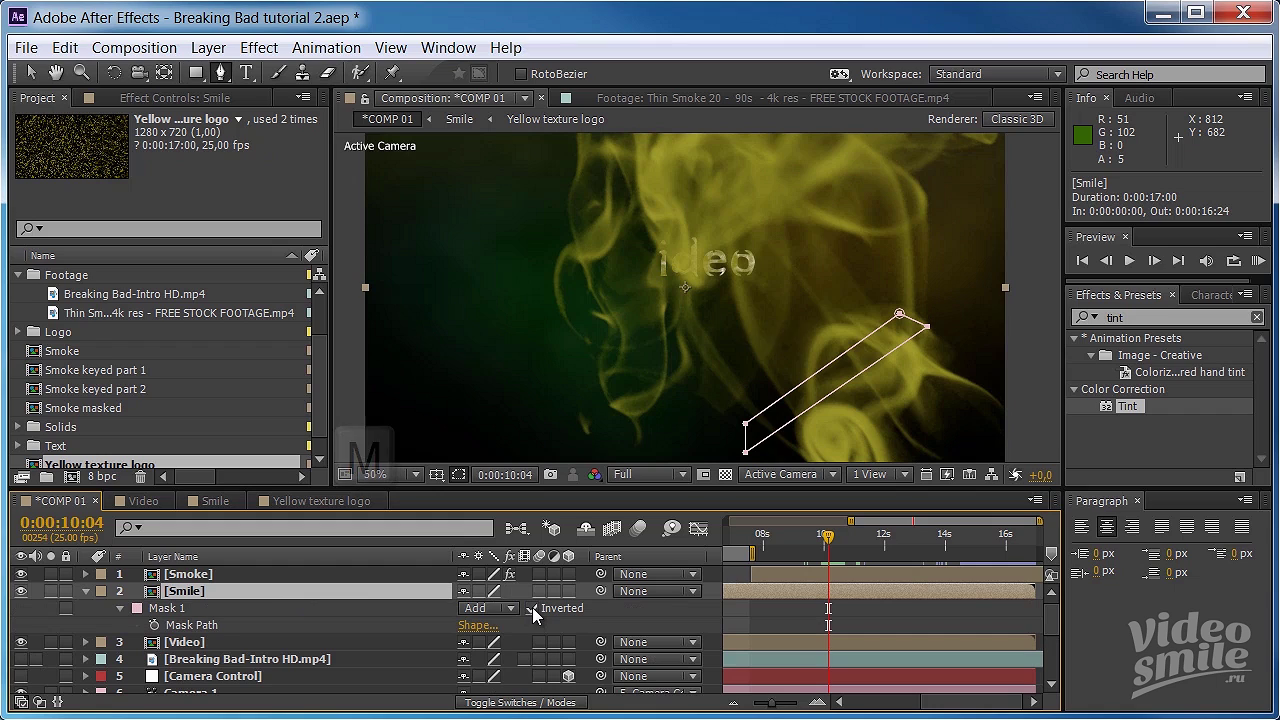
pyautogui.click(154, 625)
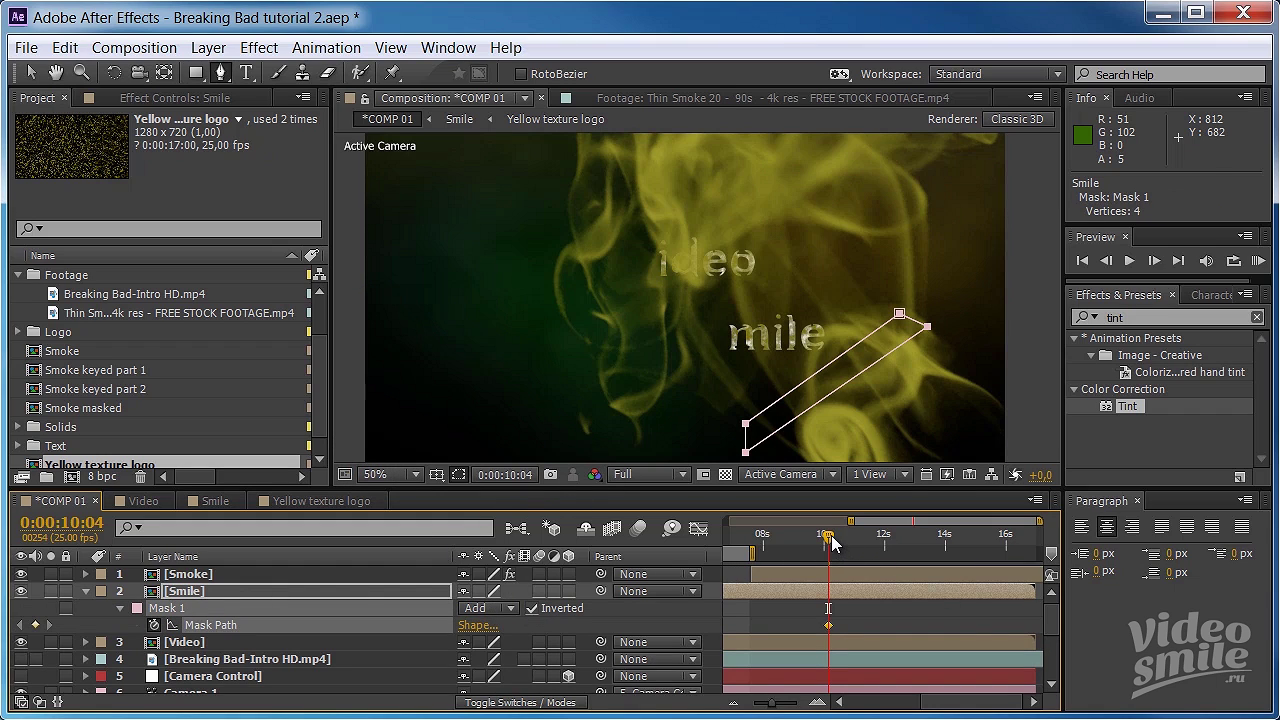
# - A few frames later, widen the Smile mask by pulling its upper edge outward
pyautogui.moveTo(828, 541); pyautogui.dragTo(843, 541)
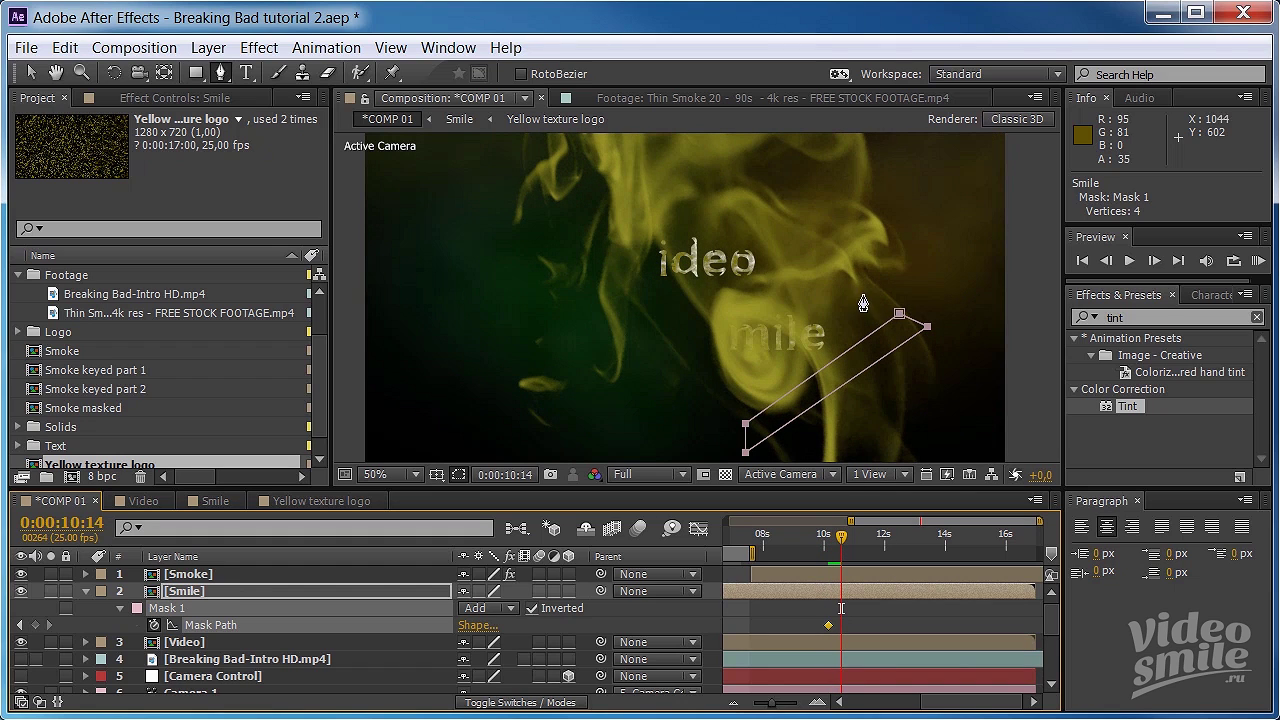
pyautogui.moveTo(843, 541); pyautogui.dragTo(846, 541)
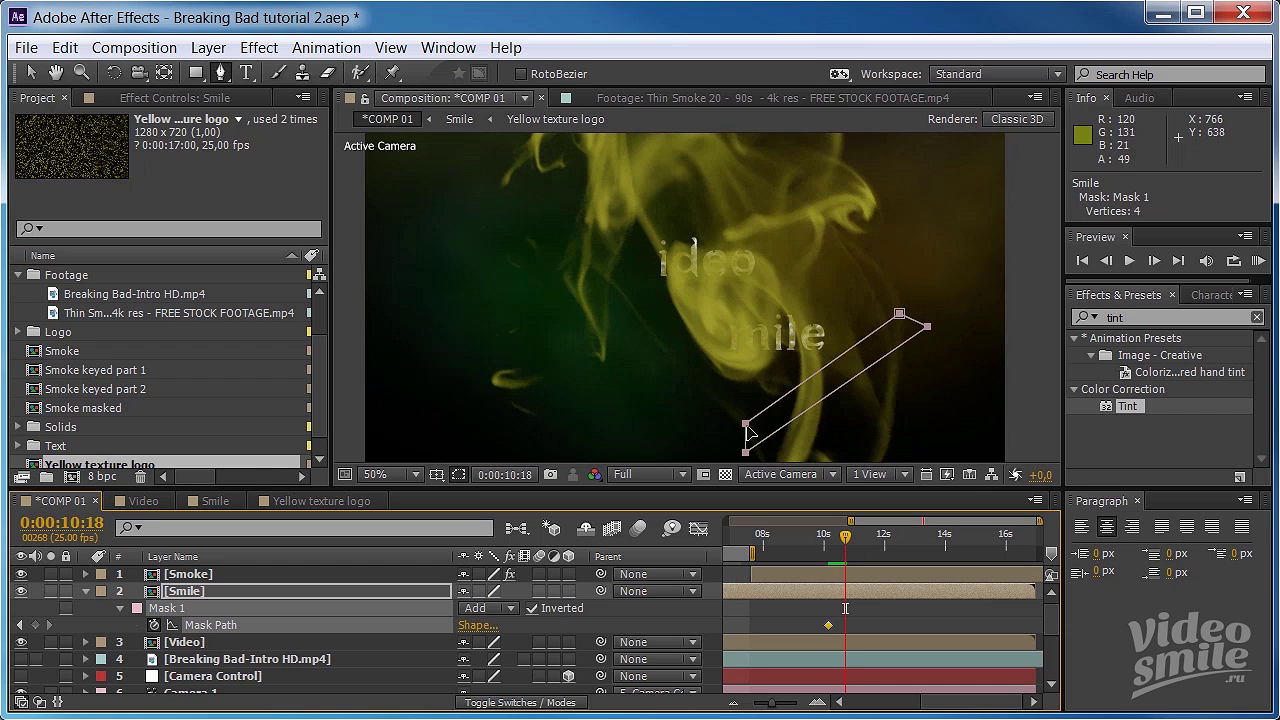
pyautogui.click(745, 424)
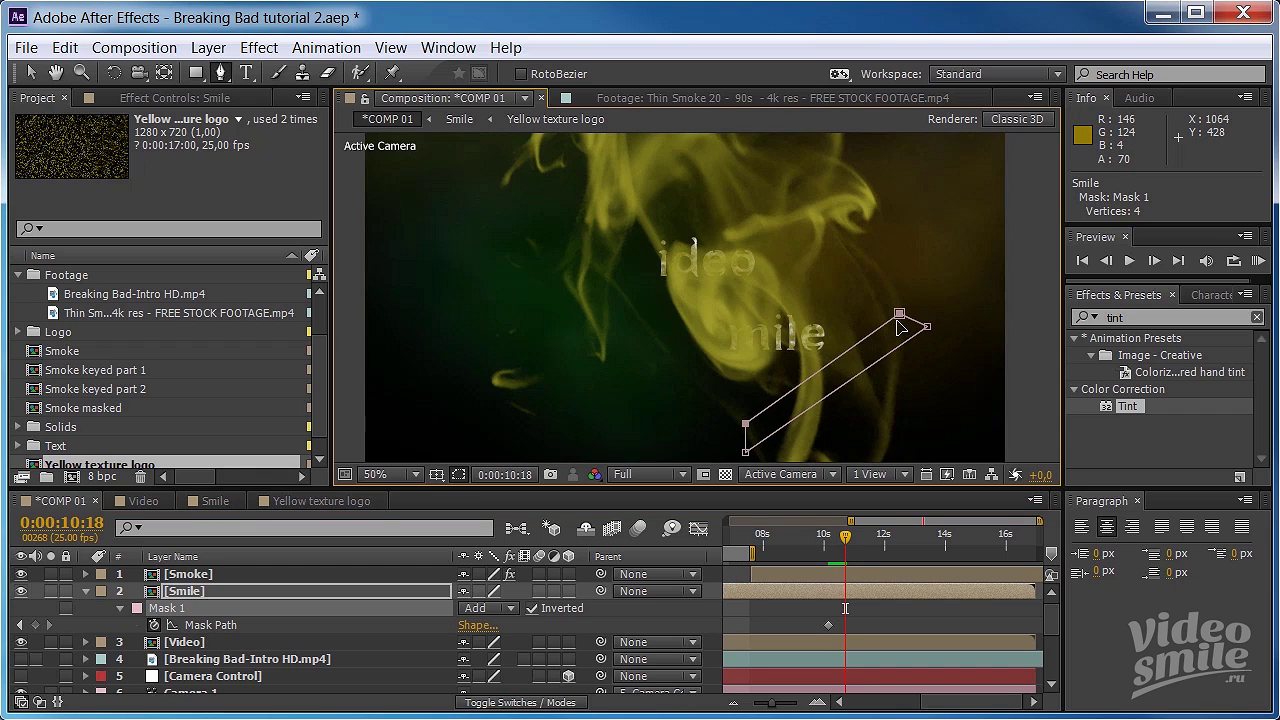
pyautogui.press('v')
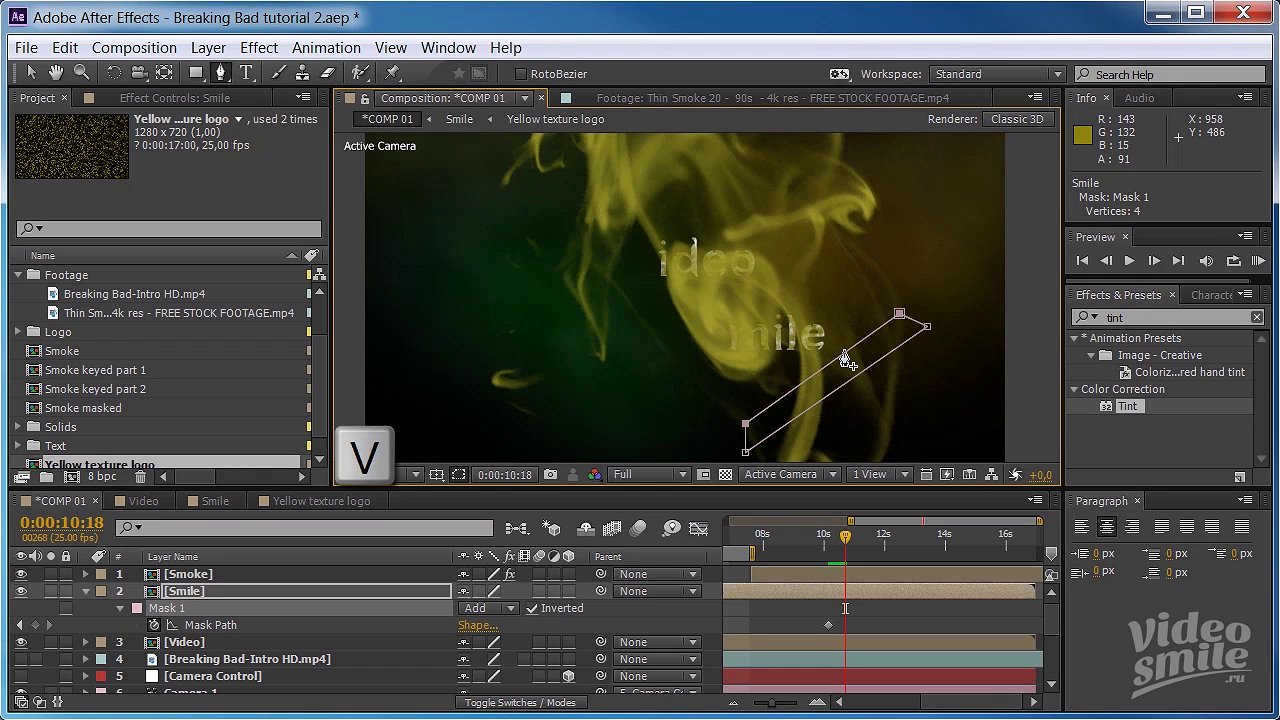
pyautogui.moveTo(841, 362); pyautogui.dragTo(750, 253)
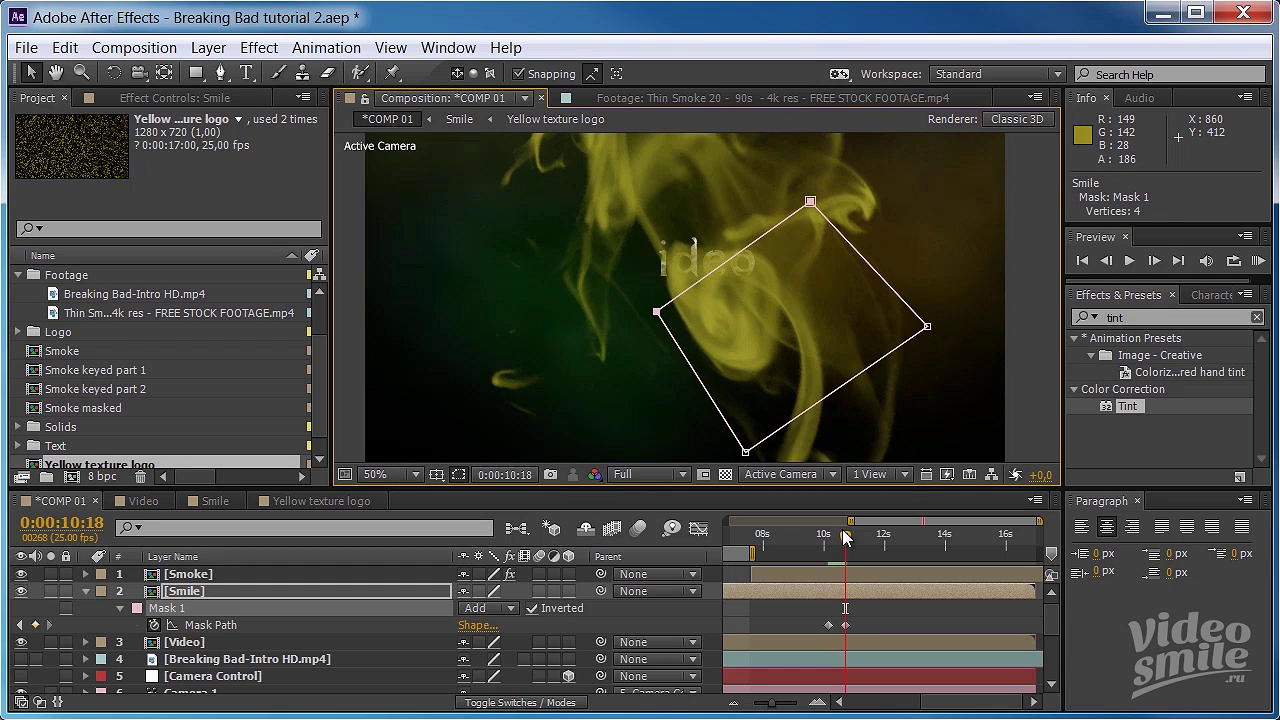
# - Set the Smile mask feather to 50 pixels and scrub back to check the wipe
pyautogui.click(221, 591)
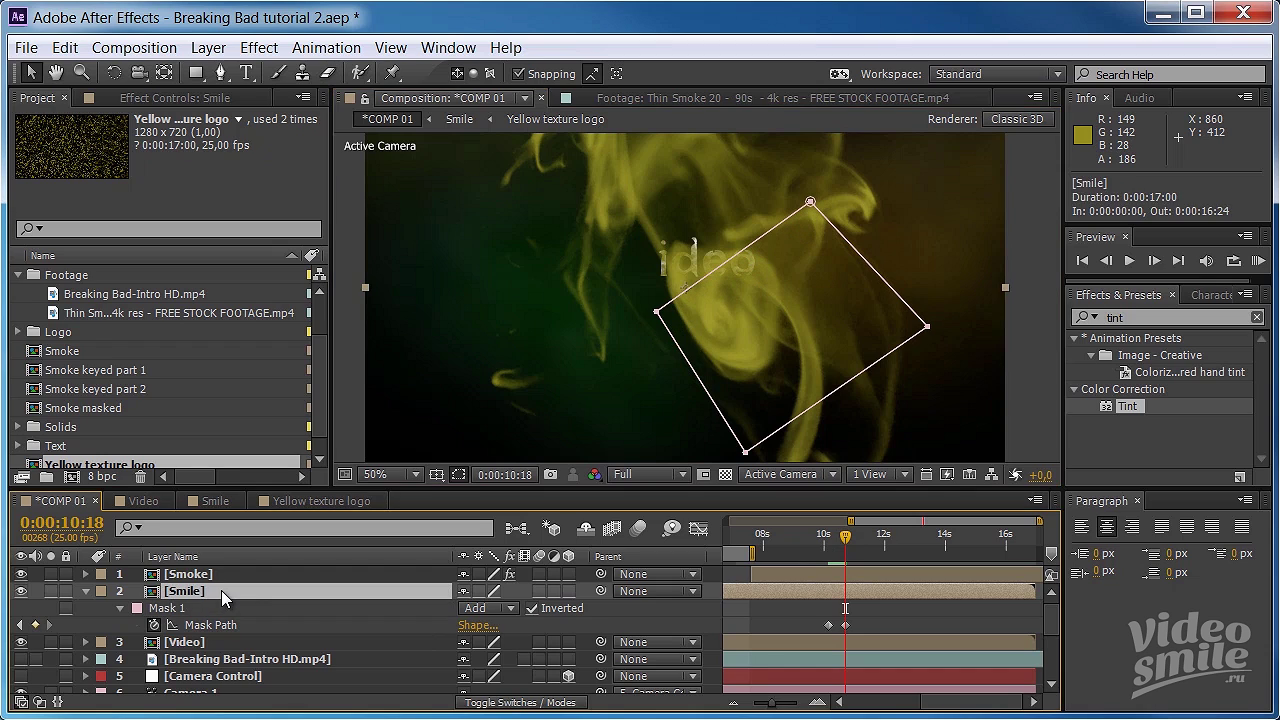
pyautogui.press('f')
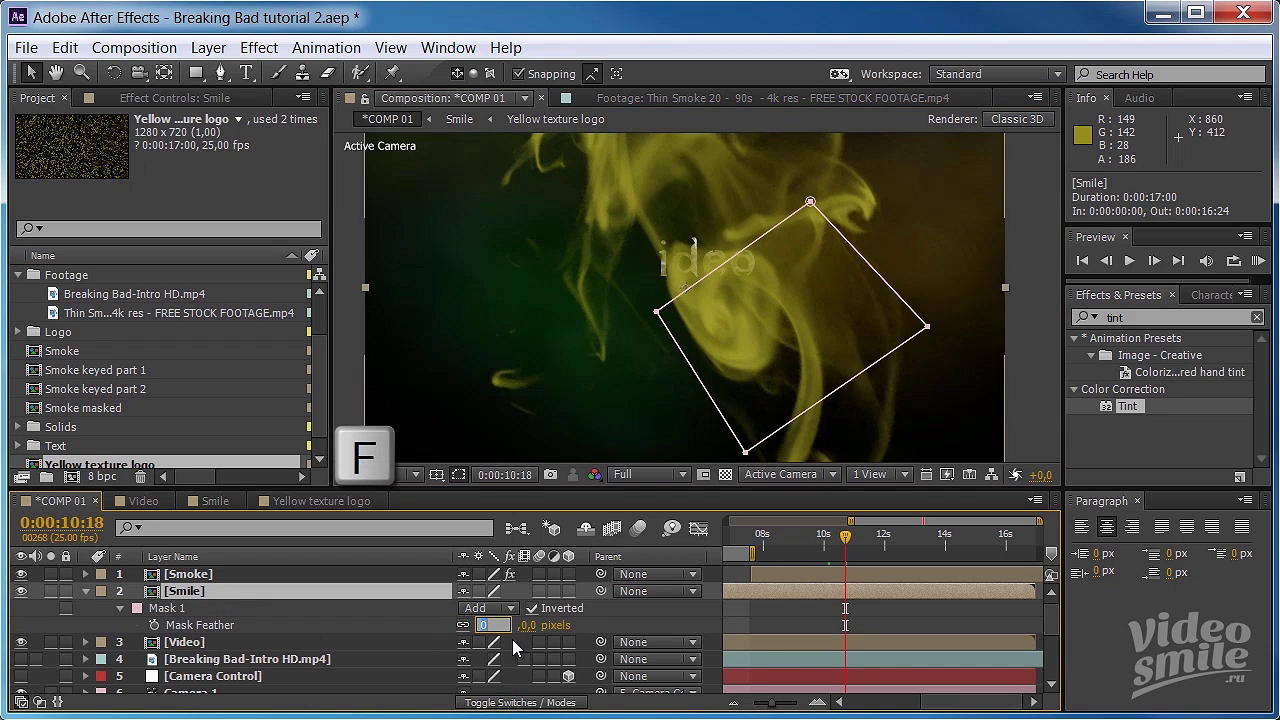
pyautogui.click(486, 625)
pyautogui.write('50')
pyautogui.press('Return')
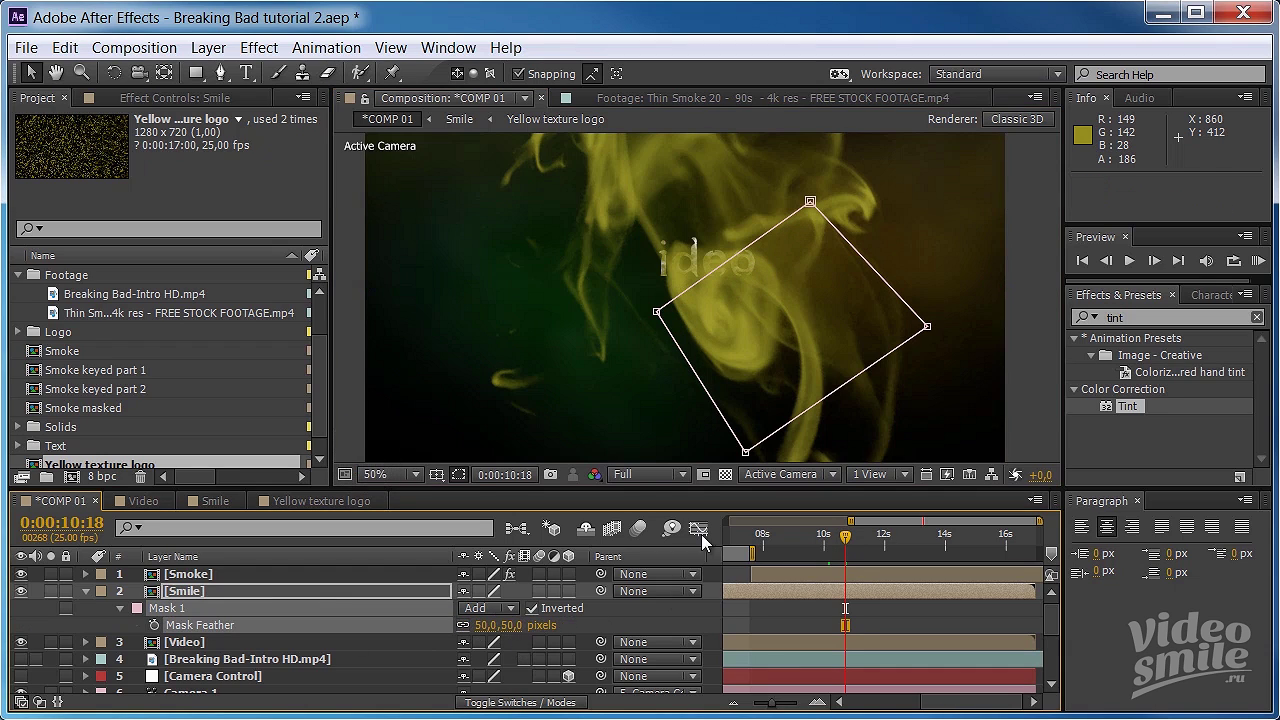
pyautogui.moveTo(845, 543)
pyautogui.mouseDown()
pyautogui.moveTo(829, 545)
pyautogui.moveTo(841, 538)
pyautogui.mouseUp()
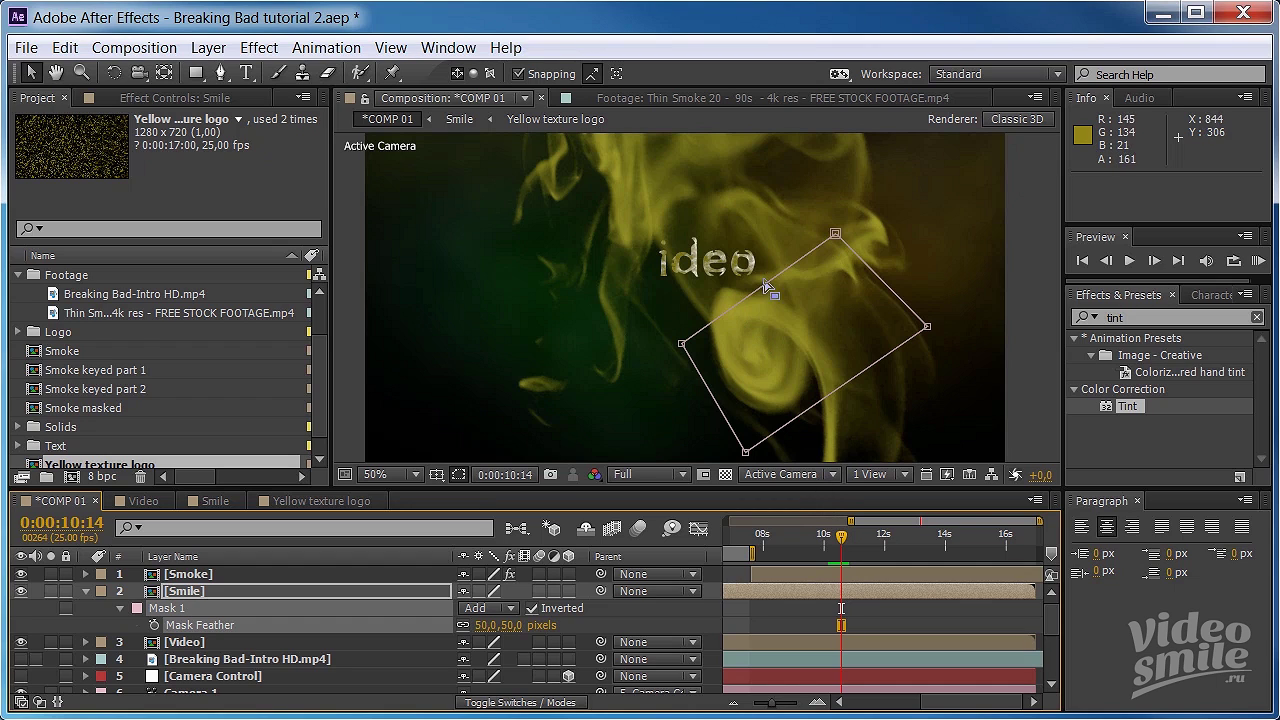
pyautogui.click(210, 643)
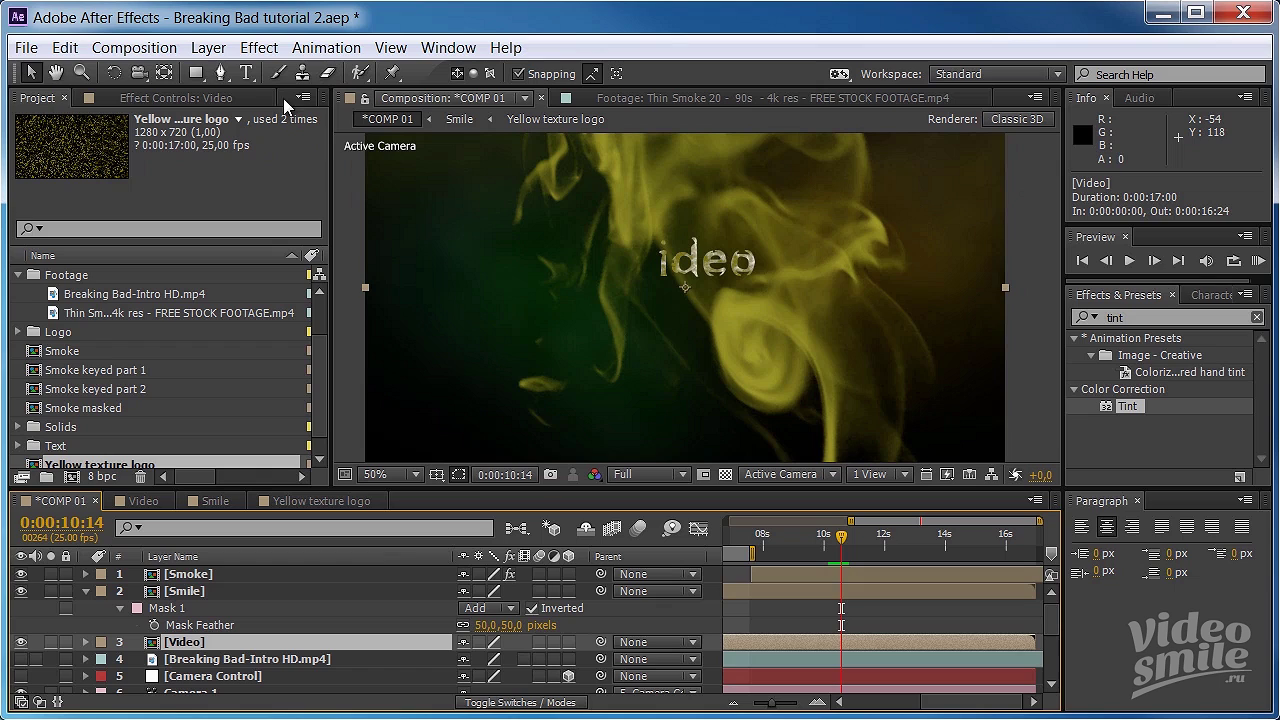
# - Draw a closed four-point Pen mask beside the 'ideo' text on the Video layer
pyautogui.click(221, 73)
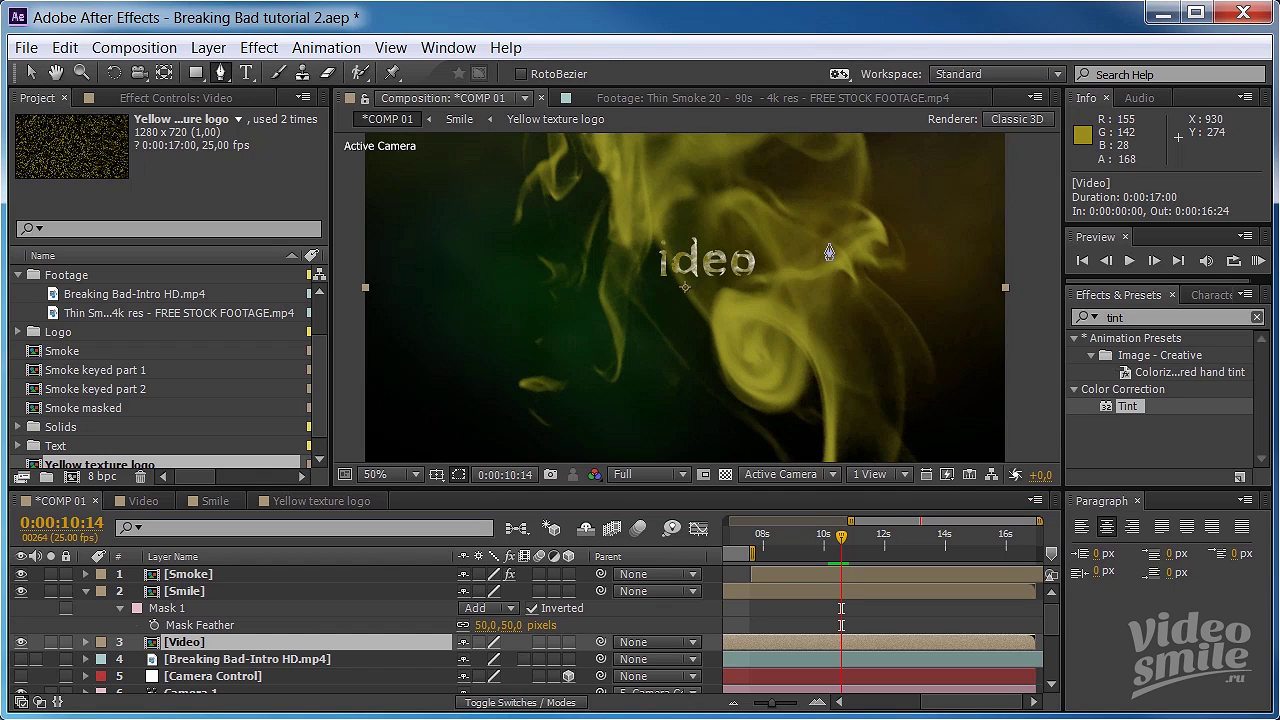
pyautogui.click(810, 249)
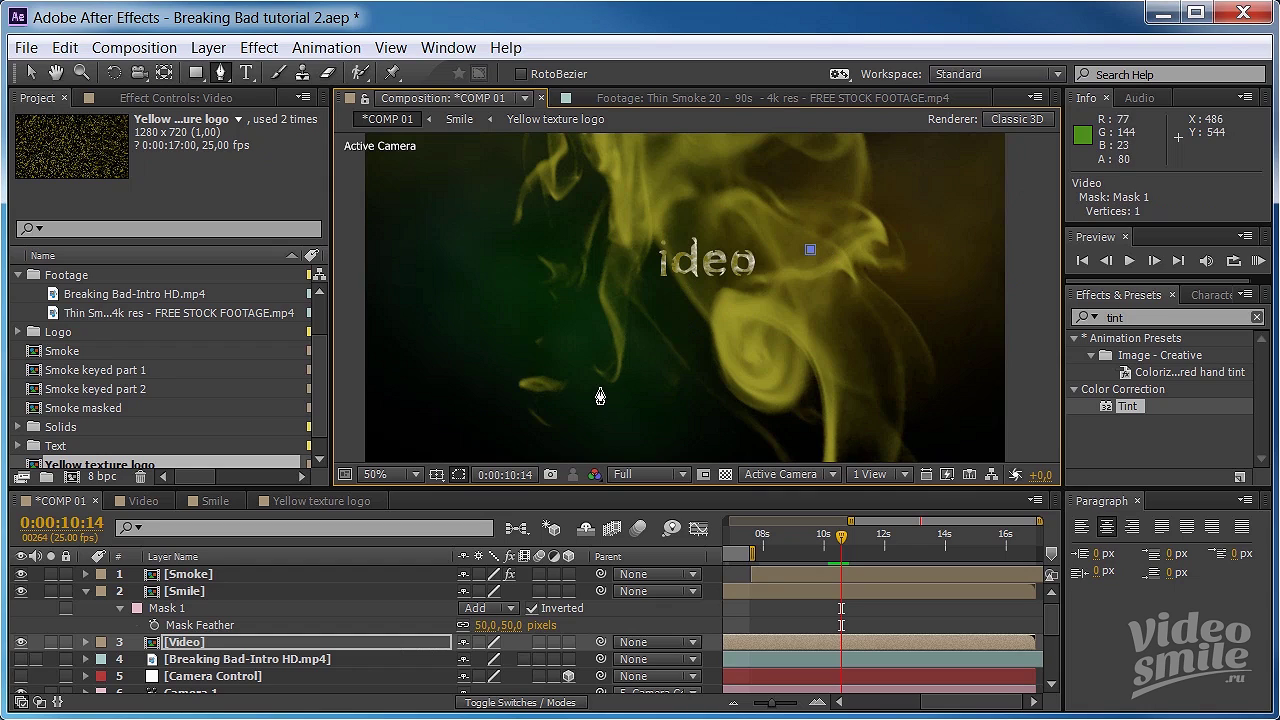
pyautogui.click(689, 317)
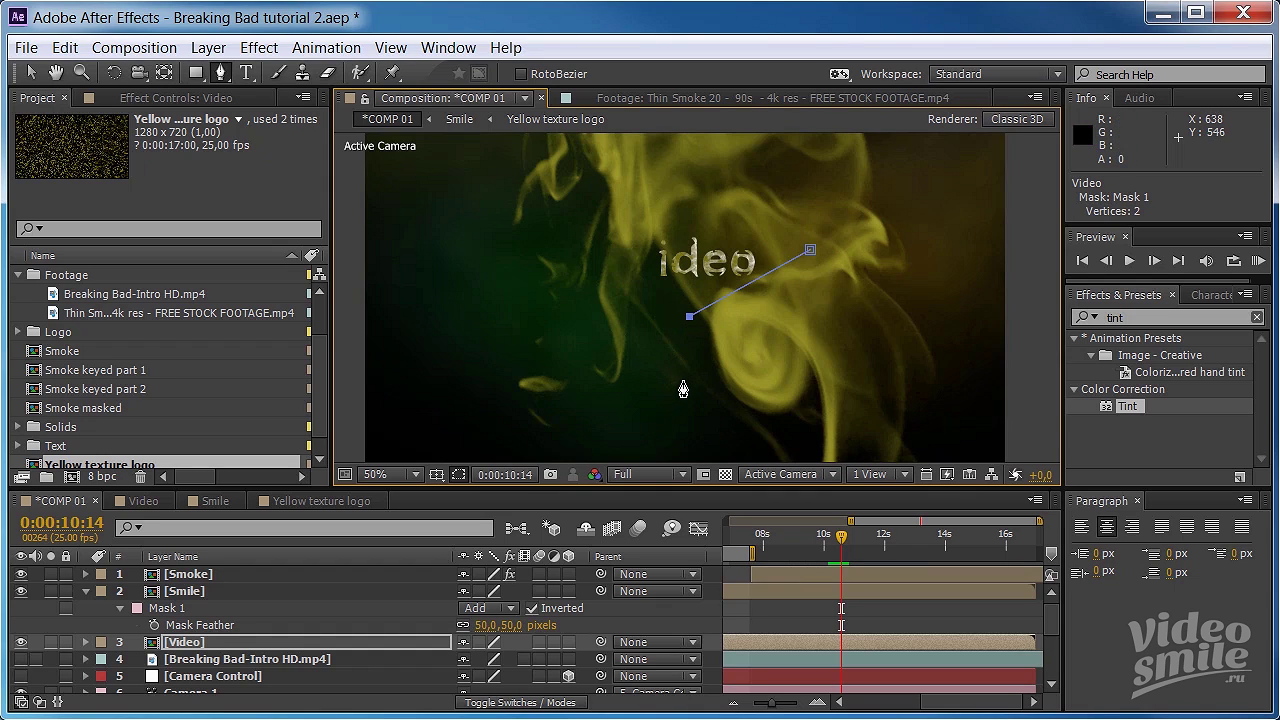
pyautogui.moveTo(689, 316); pyautogui.dragTo(671, 340)
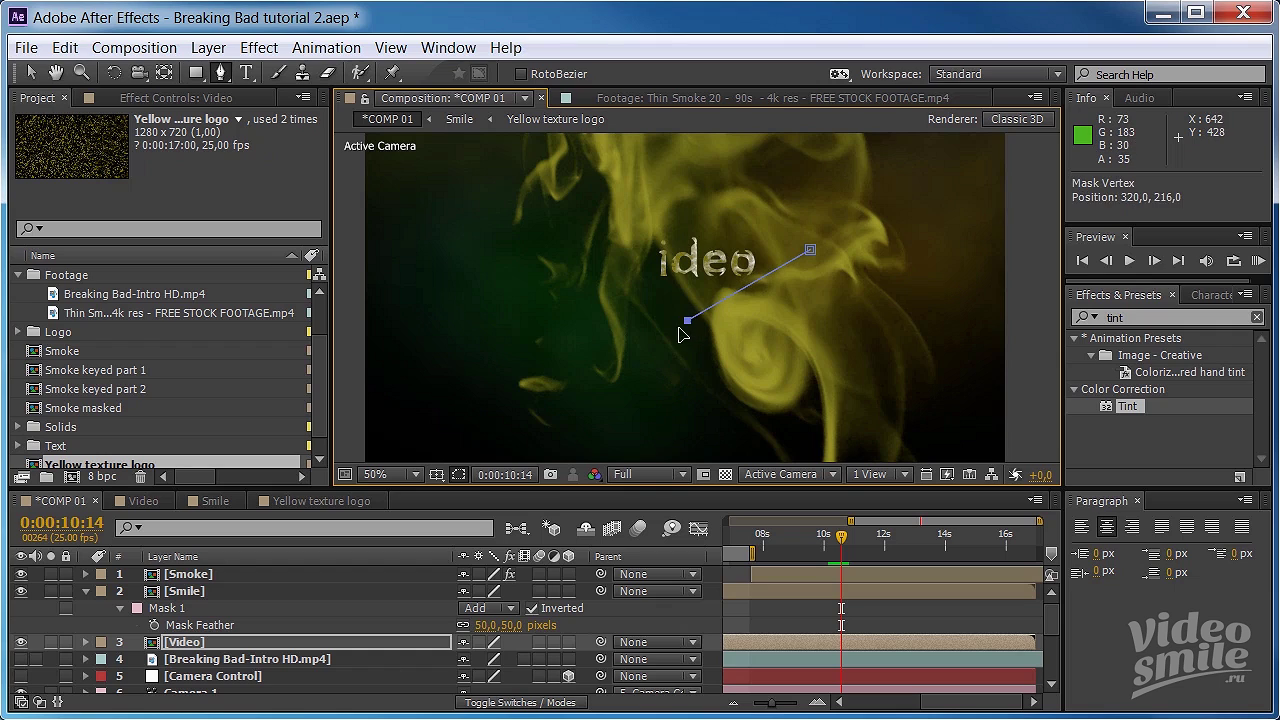
pyautogui.click(672, 371)
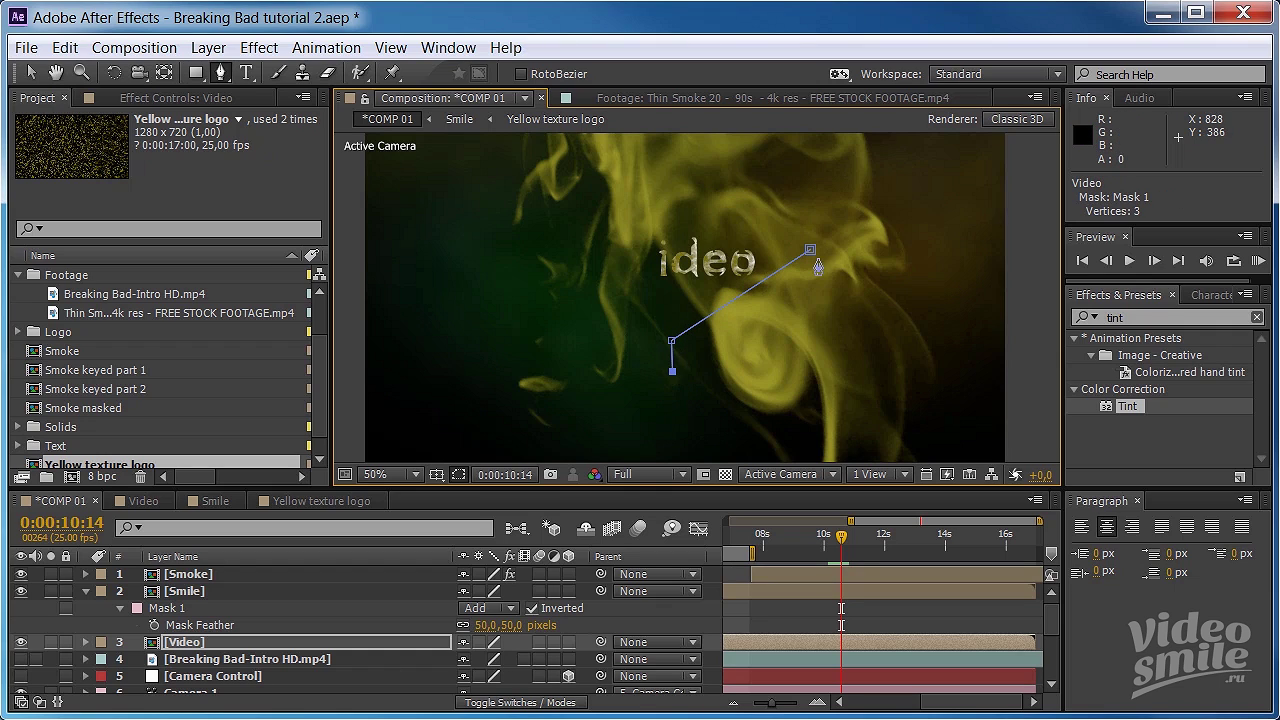
pyautogui.click(831, 266)
pyautogui.click(803, 257)
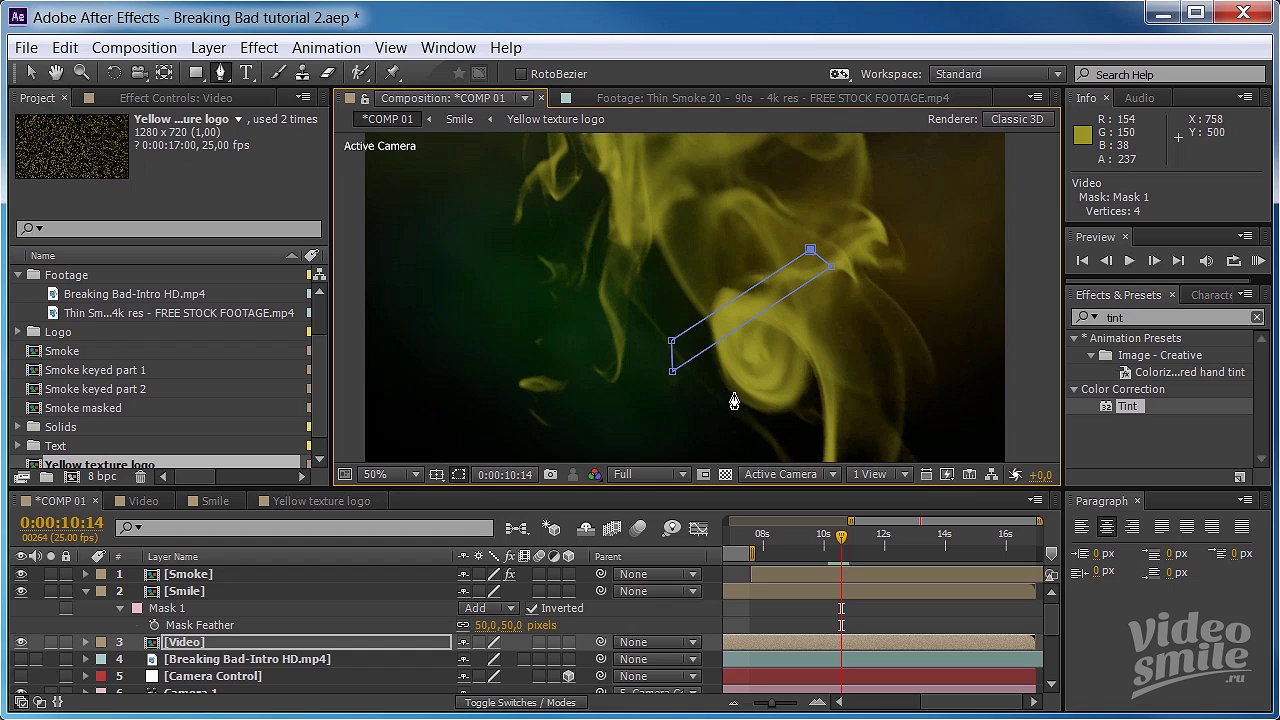
# - Invert the Video mask and set a starting Mask Path keyframe at 10:14
pyautogui.click(336, 642)
pyautogui.press('m')
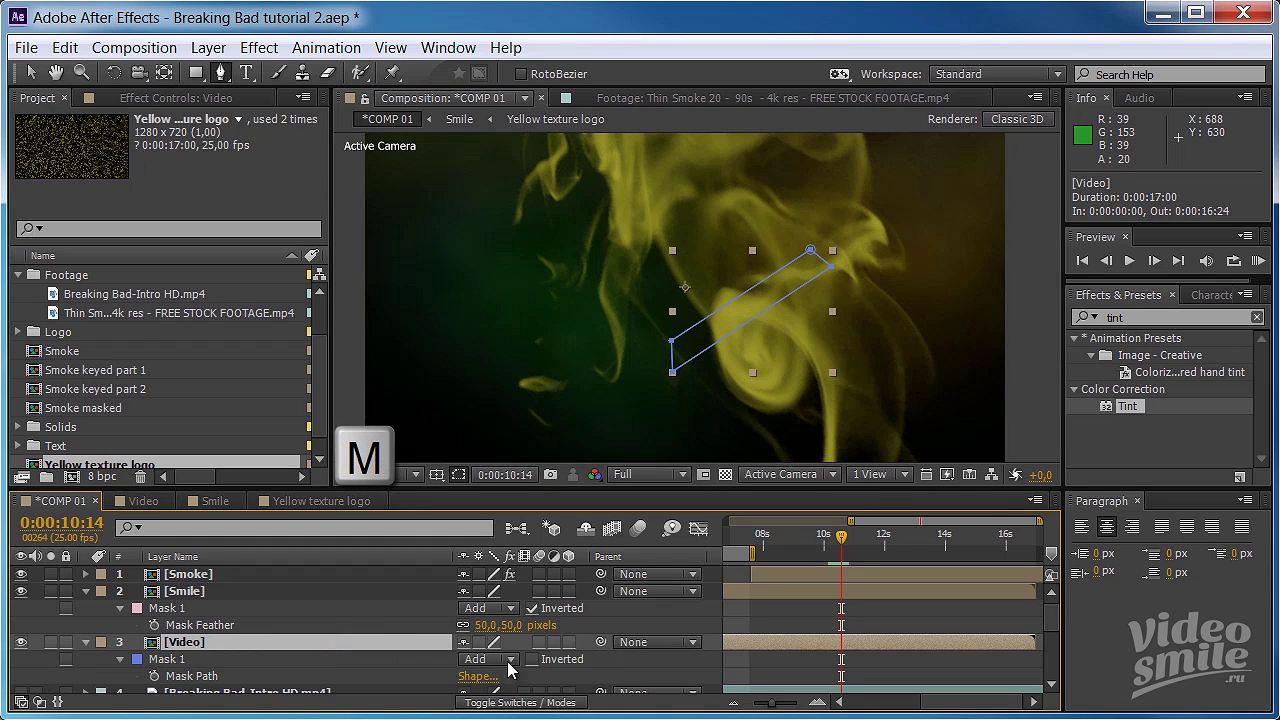
pyautogui.click(532, 660)
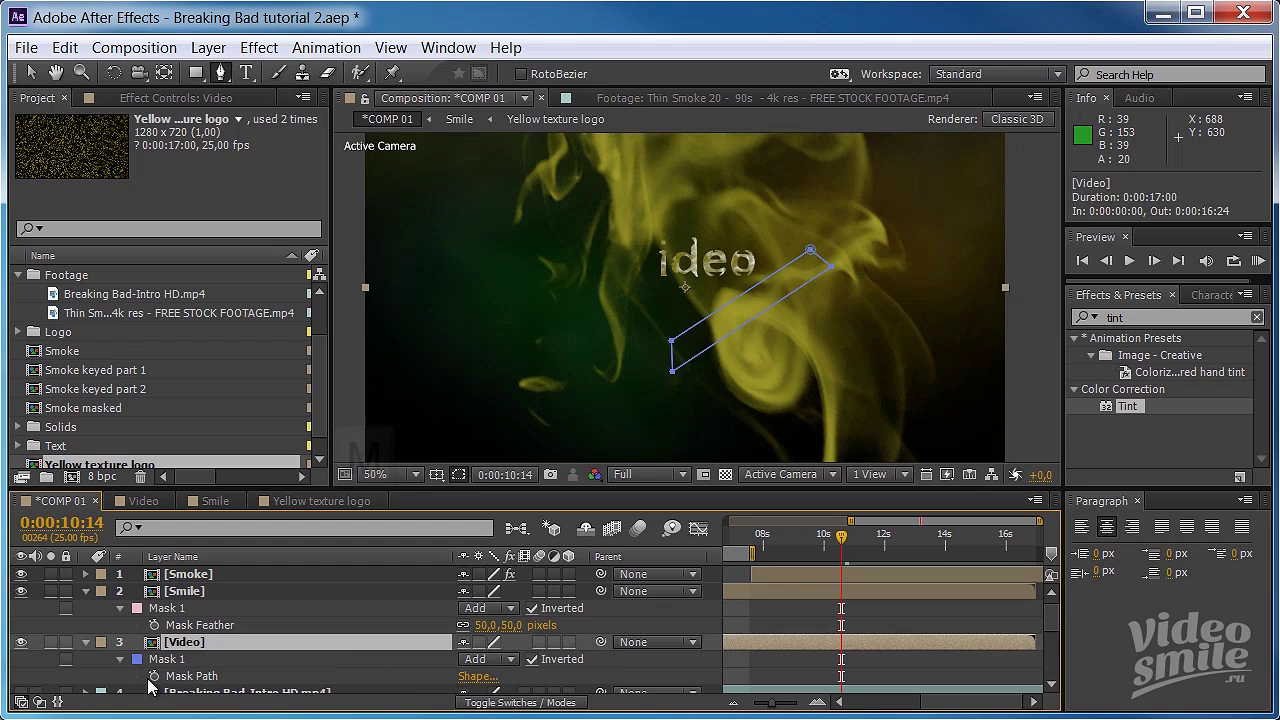
pyautogui.press('F2')
pyautogui.click(154, 676)
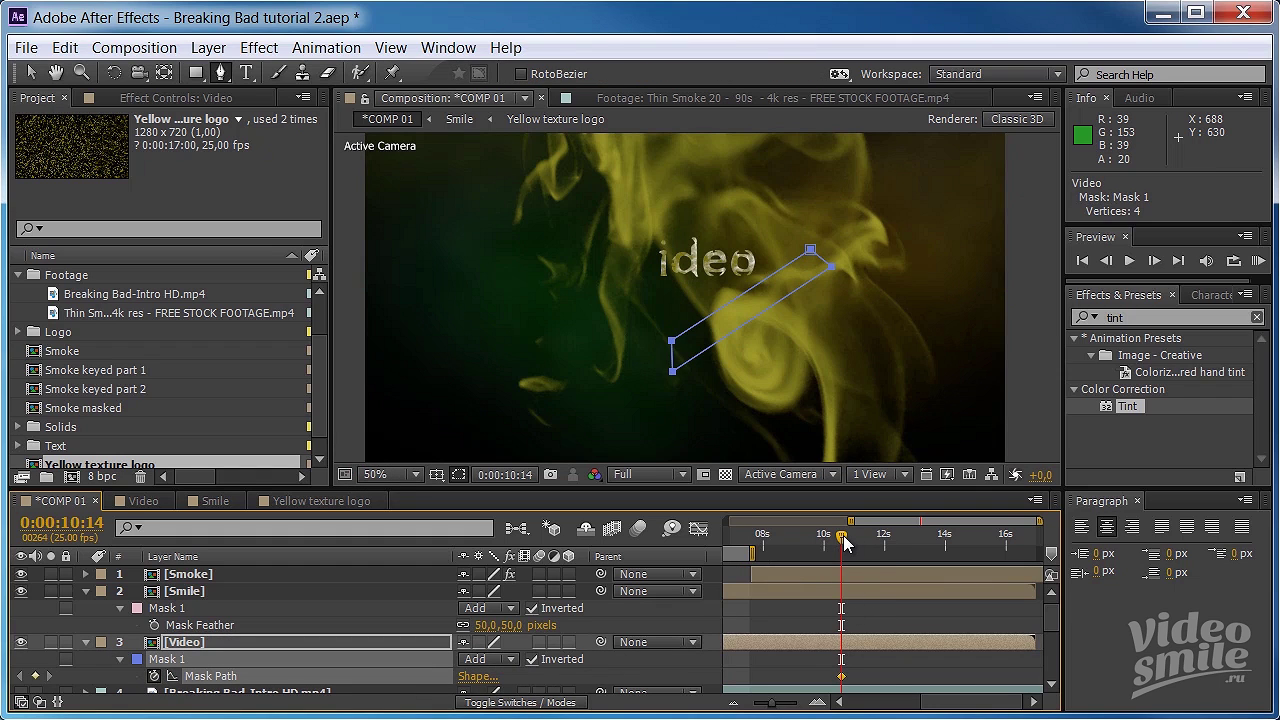
# - A few frames later, widen the Video mask to cover the 'ideo' text
pyautogui.moveTo(845, 543); pyautogui.dragTo(853, 543)
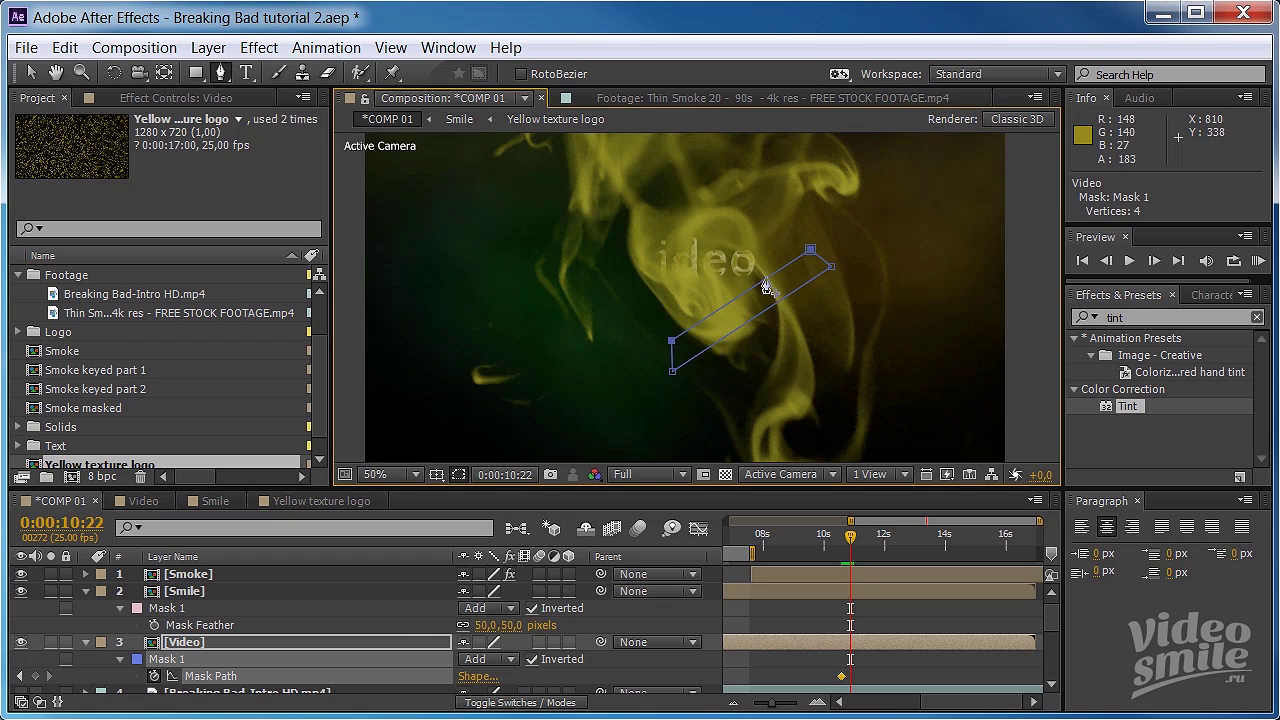
pyautogui.press('v')
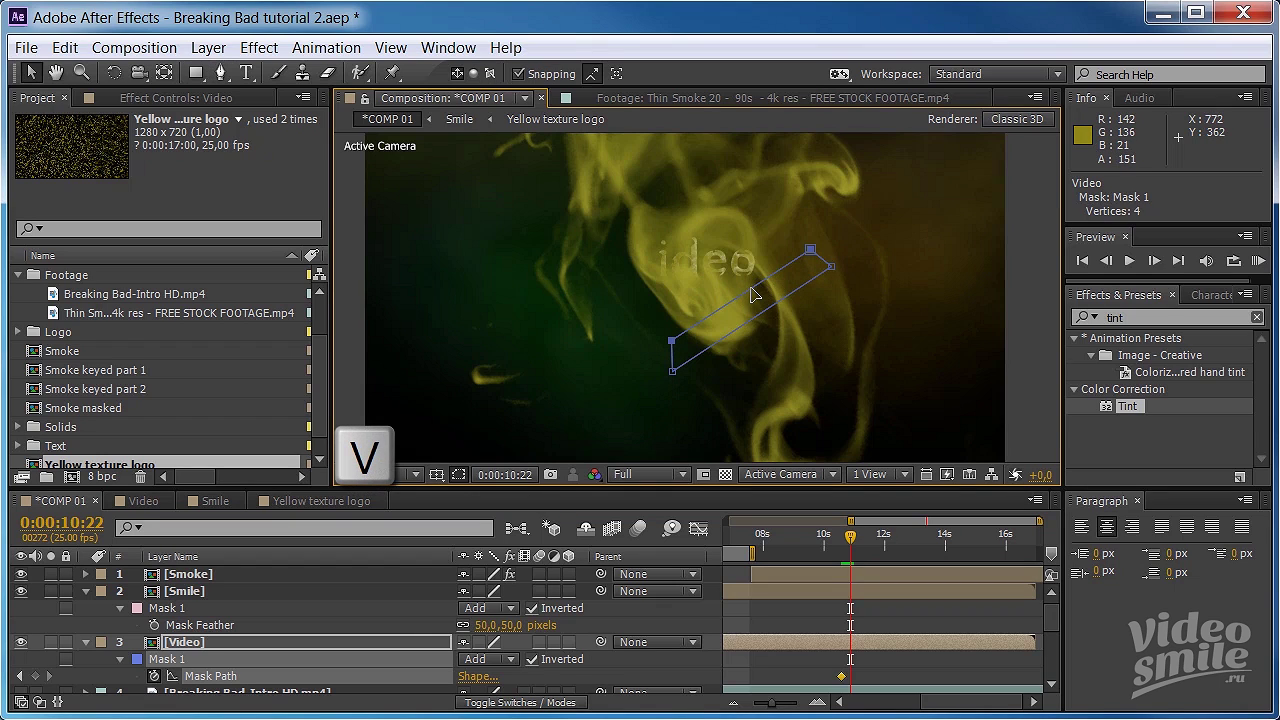
pyautogui.moveTo(758, 286); pyautogui.dragTo(690, 179)
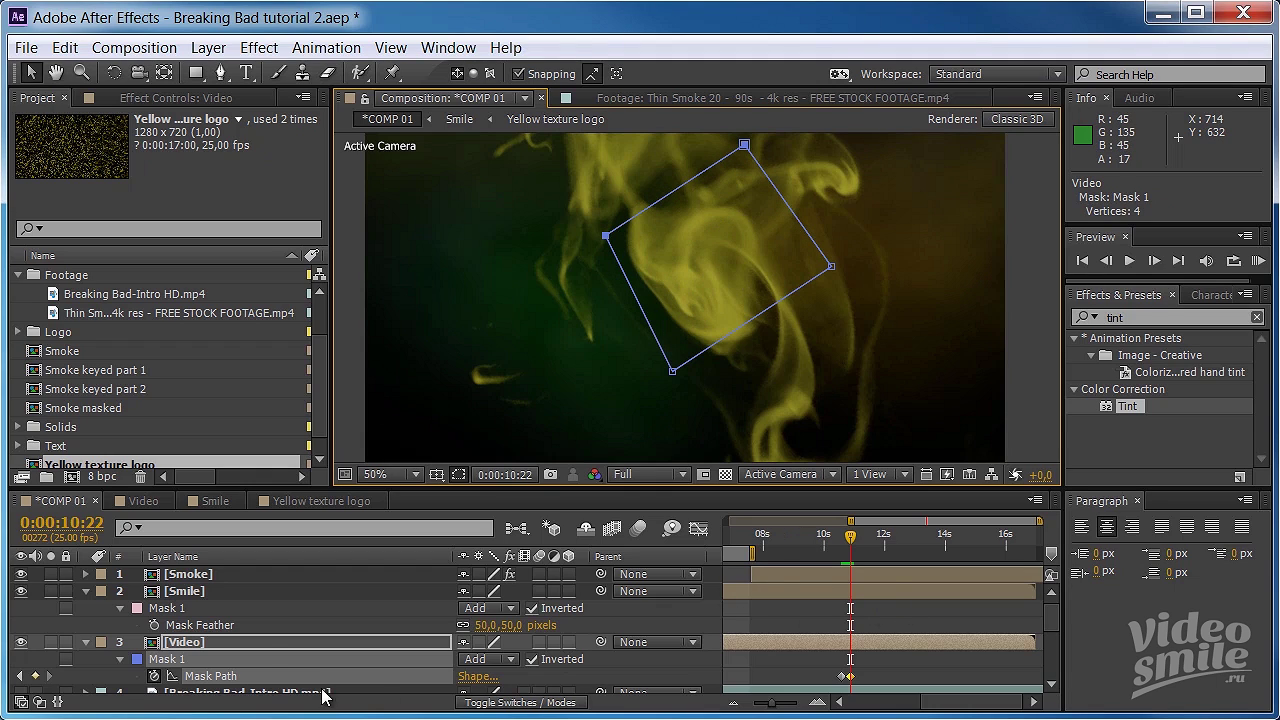
# - Set the Video mask feather to 50 pixels and scrub back to preview the wipe
pyautogui.click(249, 643)
pyautogui.press('f')
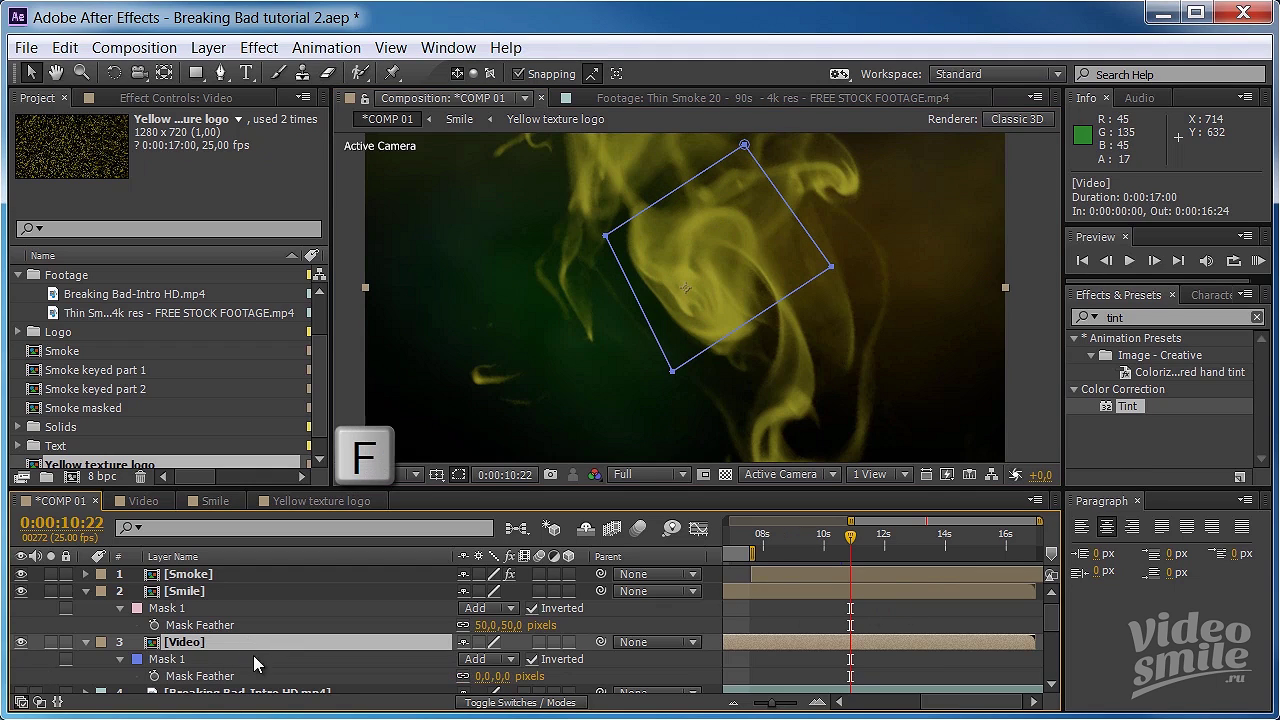
pyautogui.click(497, 680)
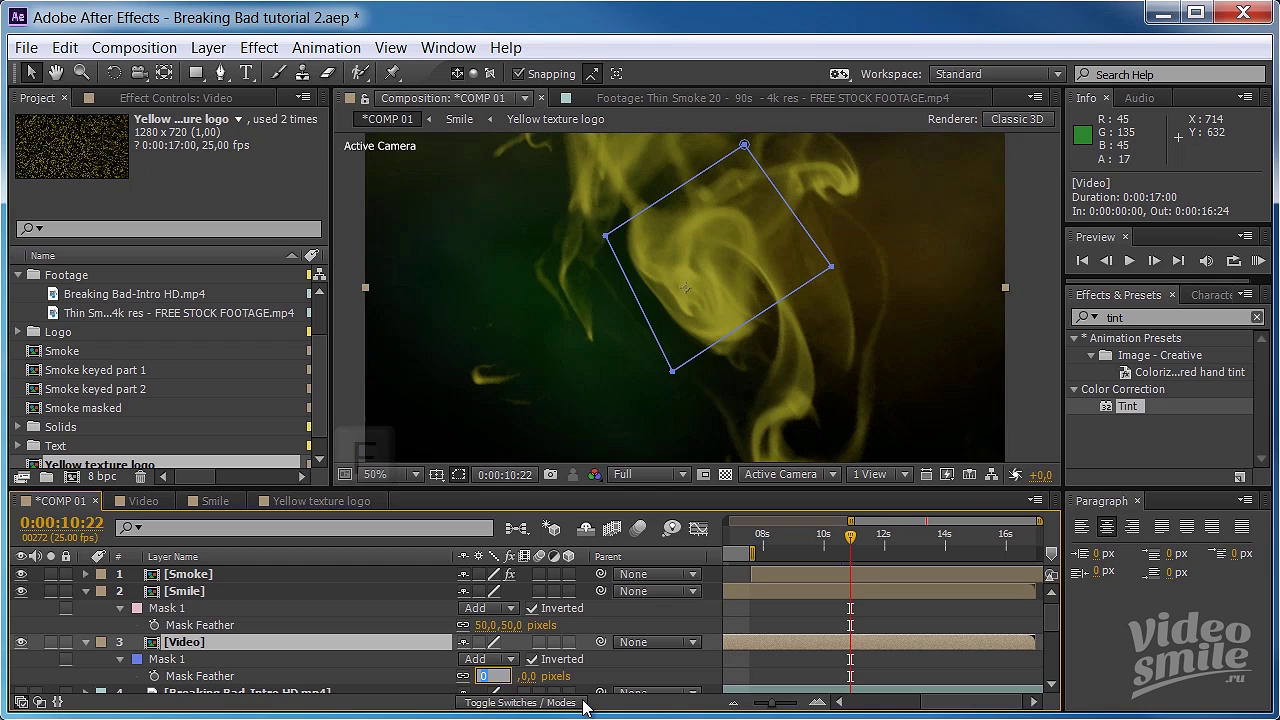
pyautogui.write('50')
pyautogui.press('Return')
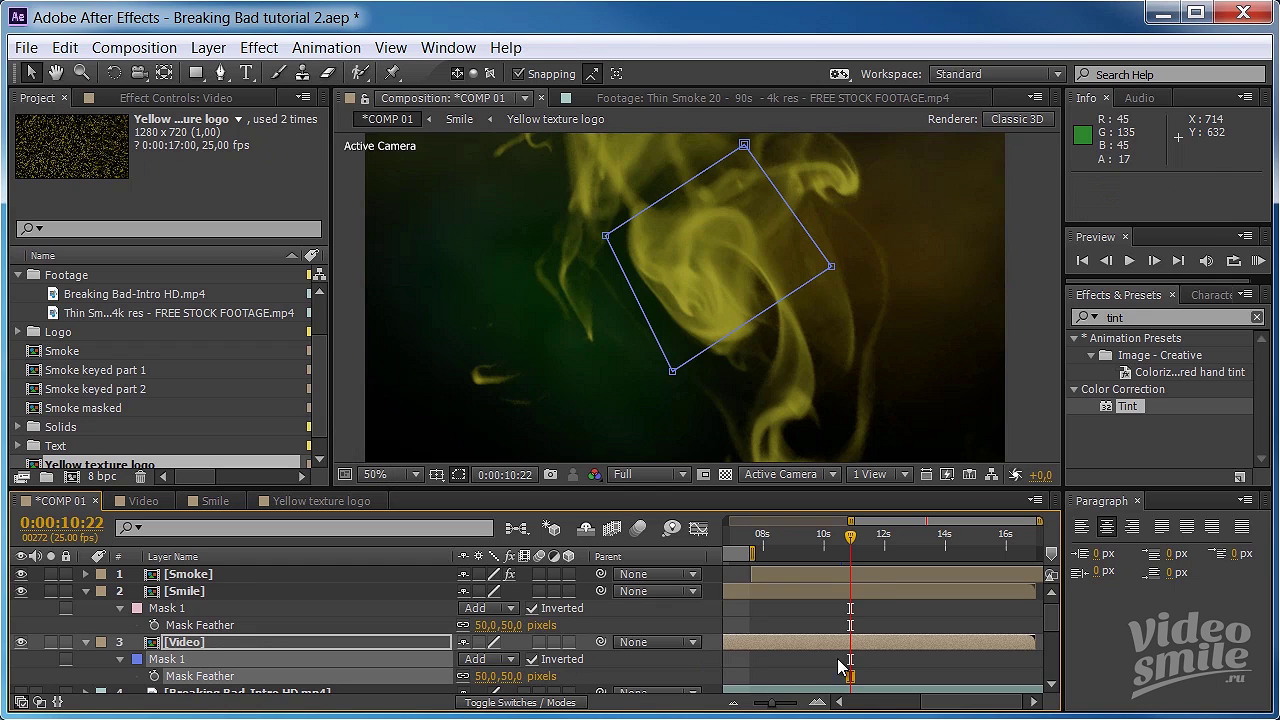
pyautogui.moveTo(851, 541)
pyautogui.mouseDown()
pyautogui.moveTo(826, 541)
pyautogui.moveTo(857, 540)
pyautogui.moveTo(841, 540)
pyautogui.mouseUp()
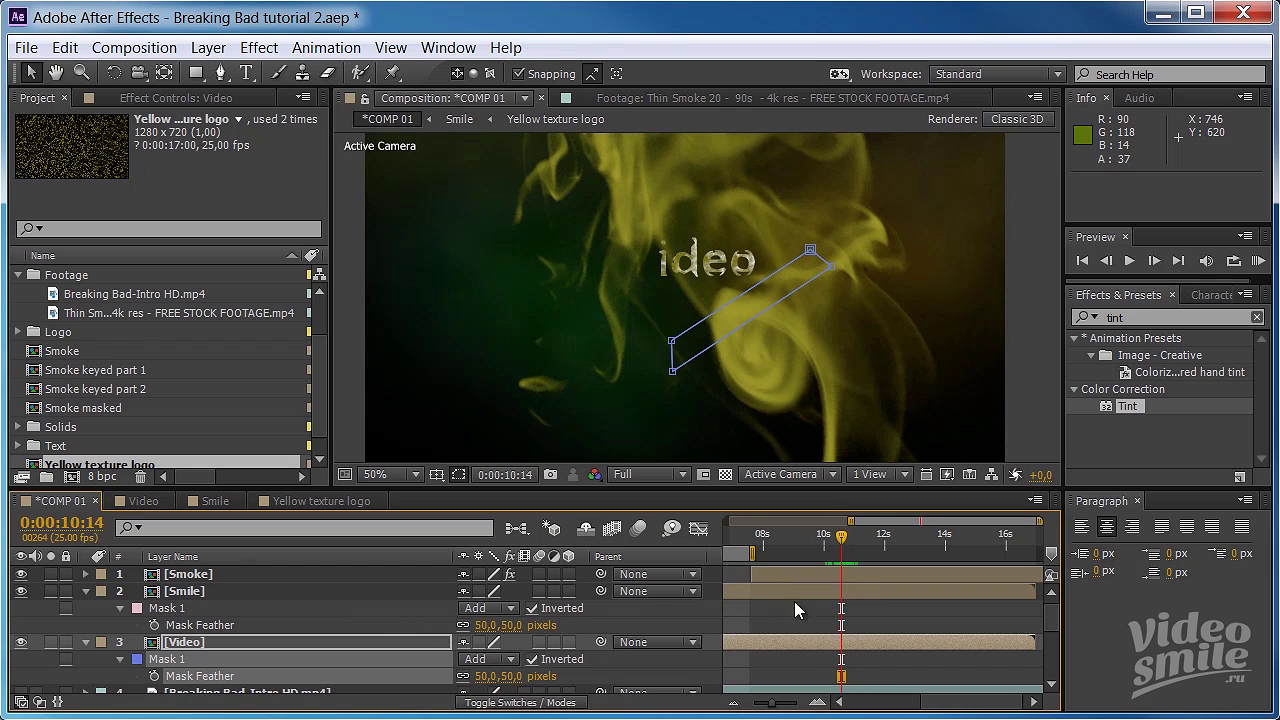
# - Open the 16-S logo precomposition from COMP 01's layer list
pyautogui.scroll(-2, 1053, 624)
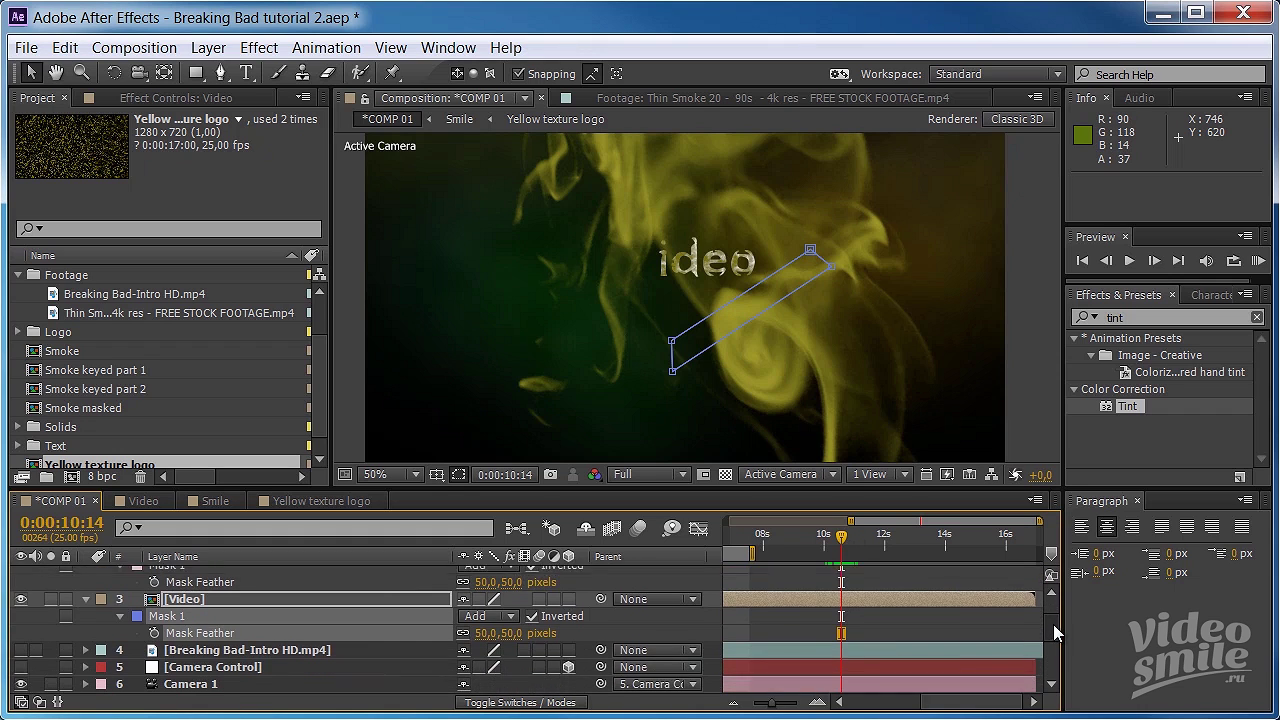
pyautogui.scroll(-2, 1057, 623)
pyautogui.scroll(4, 1060, 602)
pyautogui.scroll(-2, 1061, 625)
pyautogui.scroll(-2, 1061, 630)
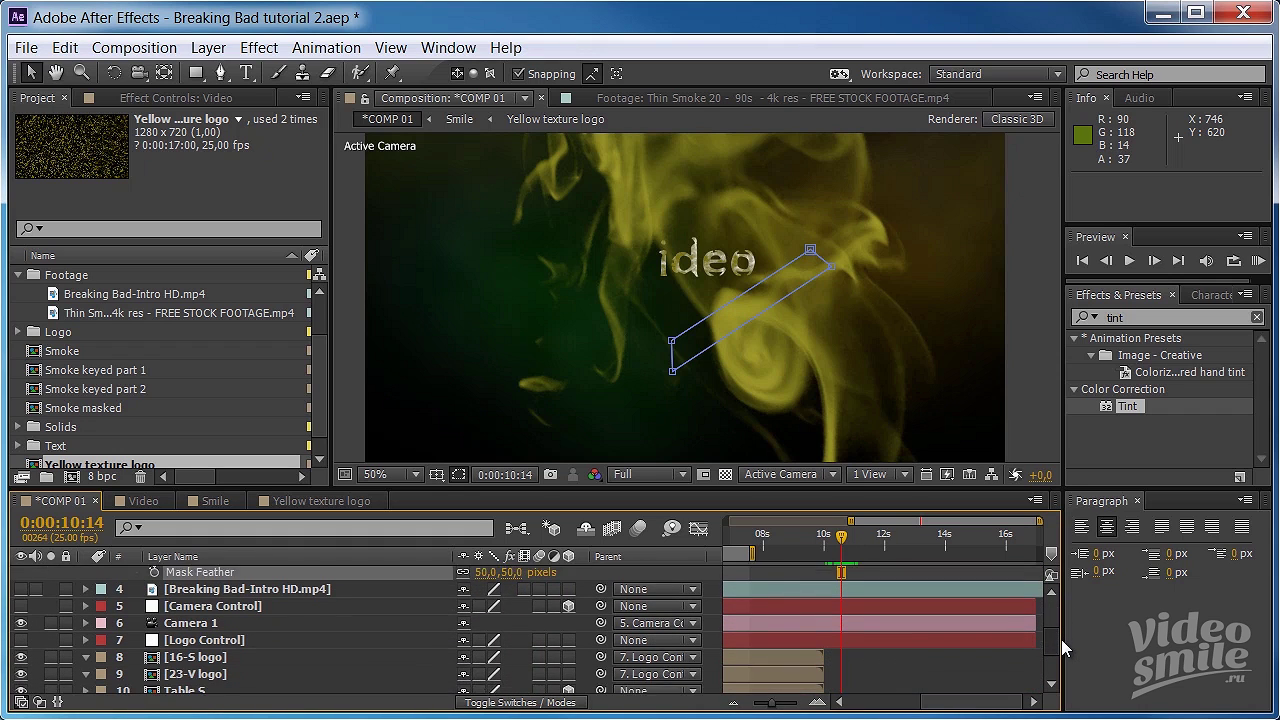
pyautogui.scroll(-1, 1061, 642)
pyautogui.scroll(-2, 856, 633)
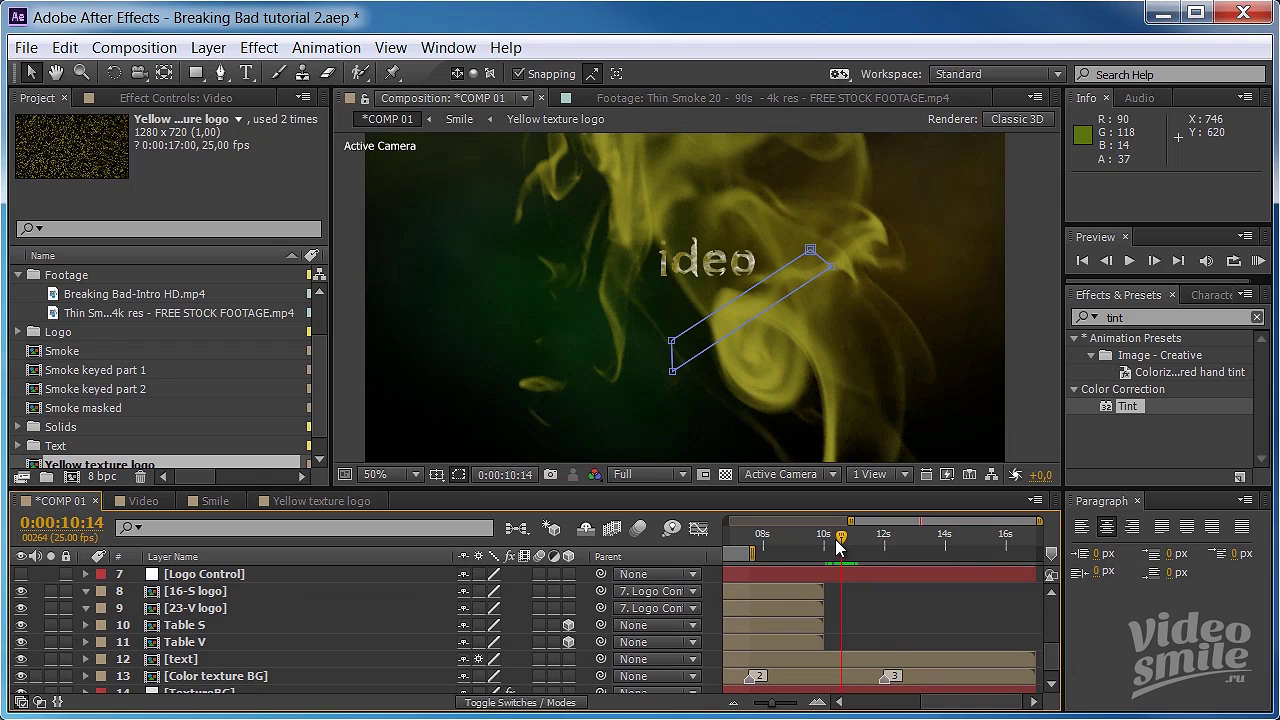
pyautogui.click(200, 591)
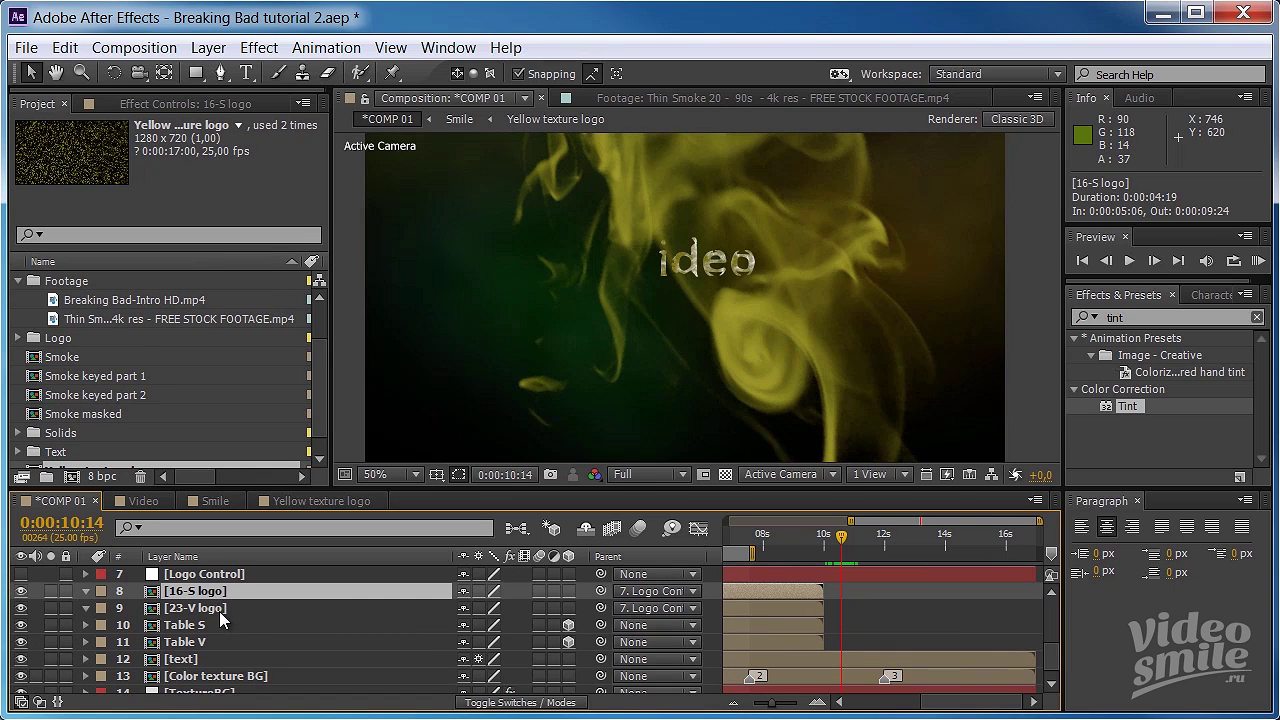
pyautogui.click(222, 608)
pyautogui.doubleClick(220, 592)
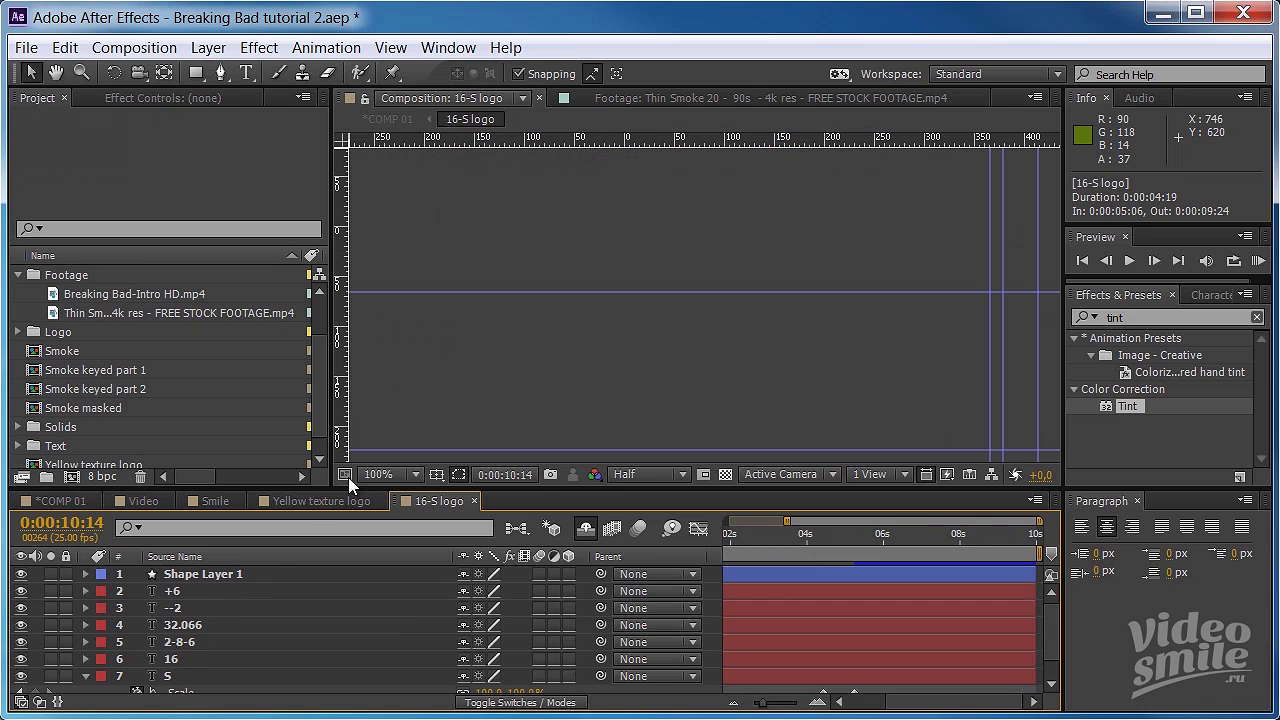
# - Change the 16-S logo composition's duration to 17 seconds
pyautogui.hotkey('ctrl', 'k')
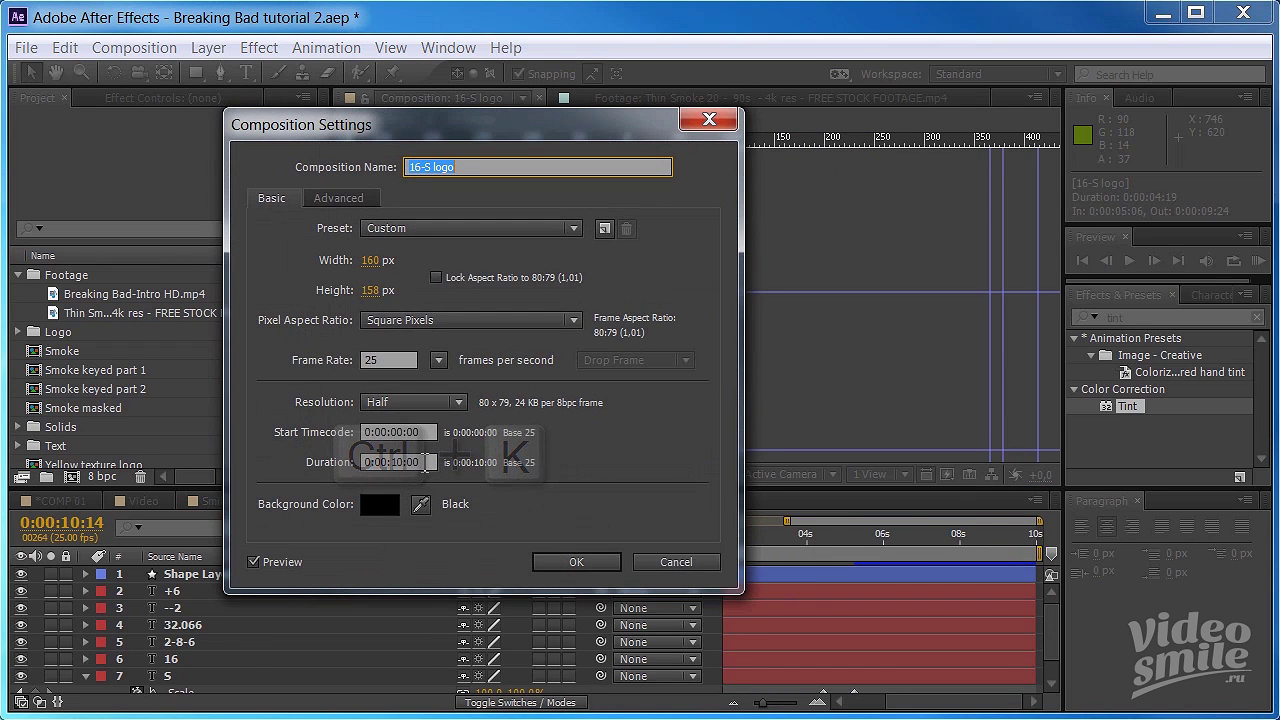
pyautogui.doubleClick(409, 462)
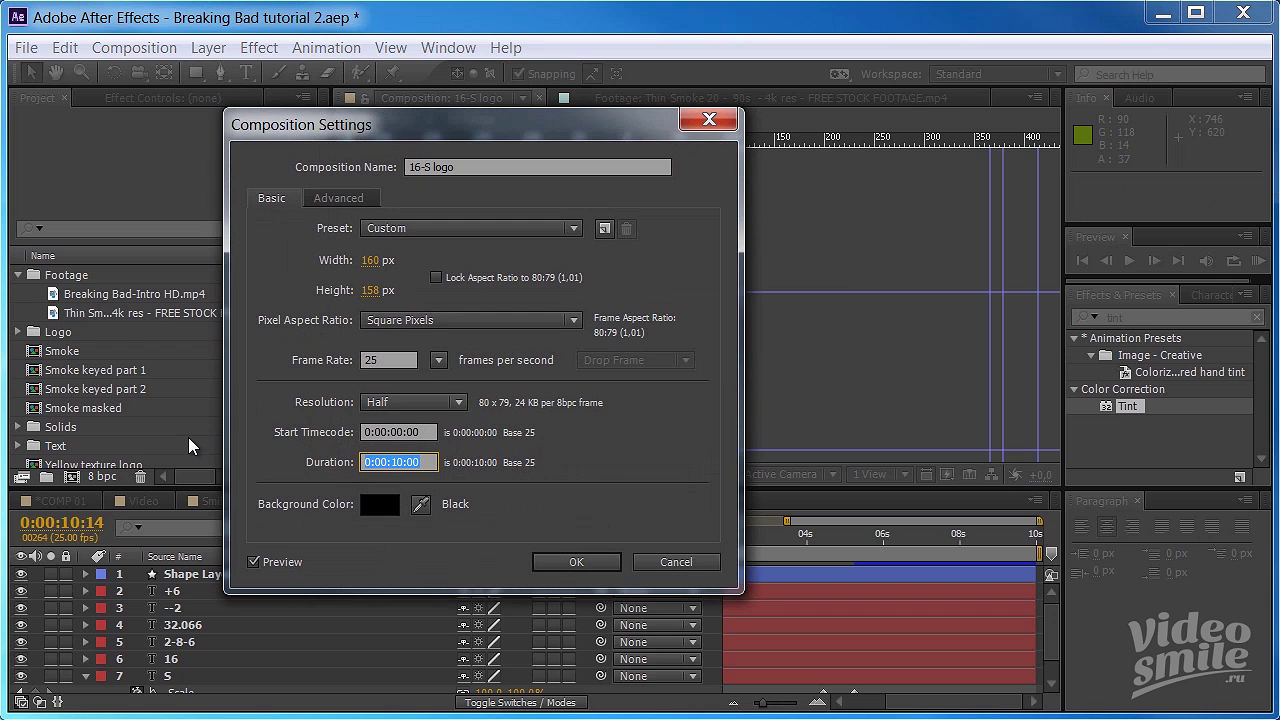
pyautogui.write('17')
pyautogui.click(556, 562)
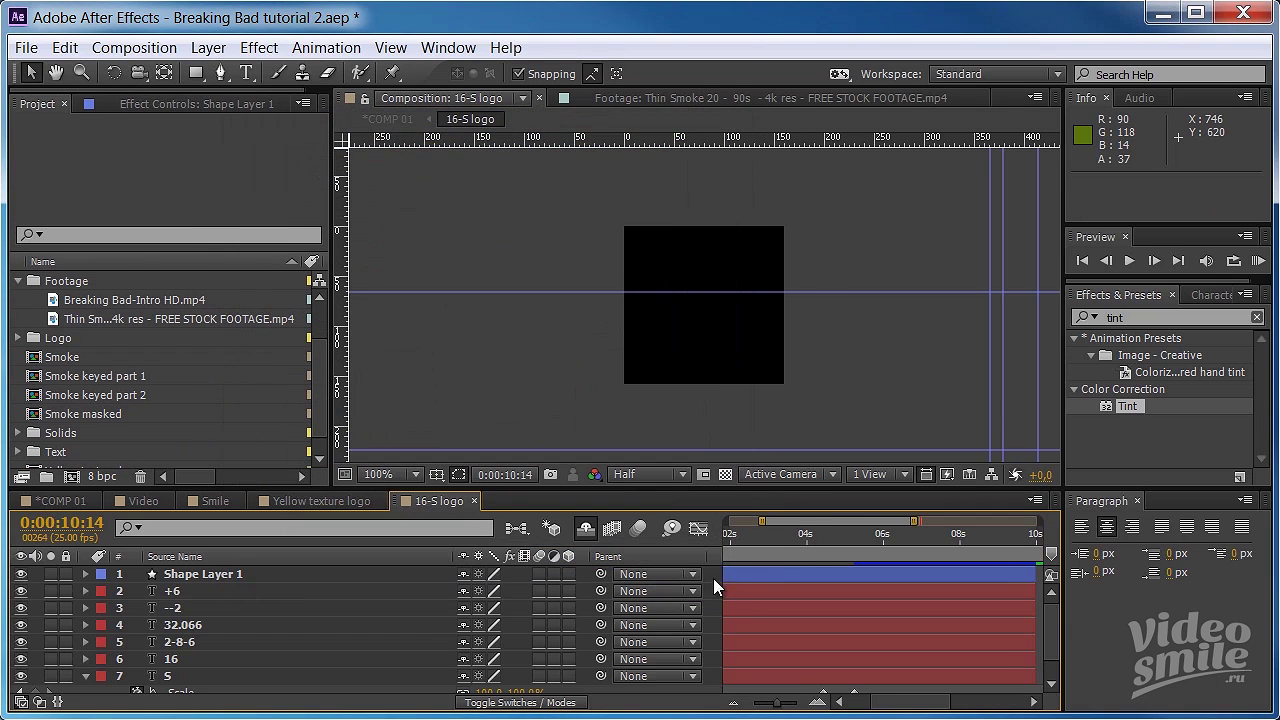
# - Extend all 16-S logo layers' out points to the 0:00:16:24 end, then return to COMP 01
pyautogui.moveTo(763, 521); pyautogui.dragTo(726, 521)
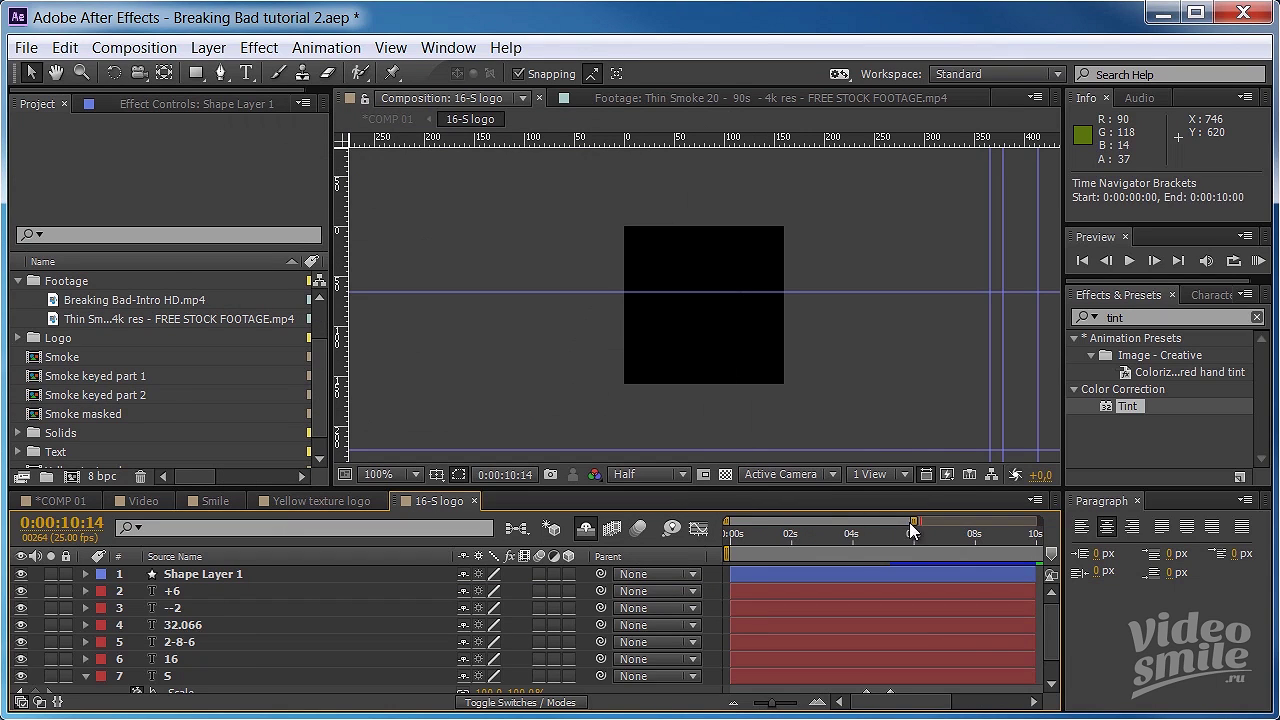
pyautogui.moveTo(1036, 521); pyautogui.dragTo(1040, 521)
pyautogui.hotkey('ctrl', 'a')
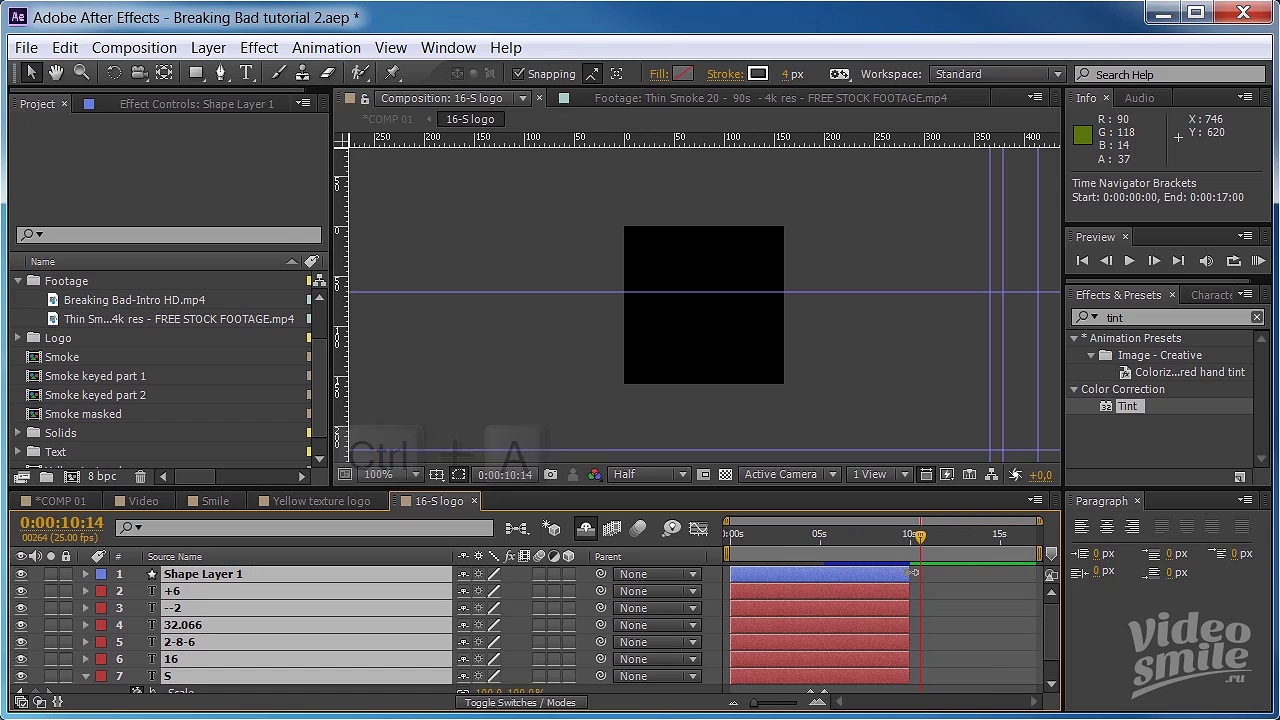
pyautogui.press('End')
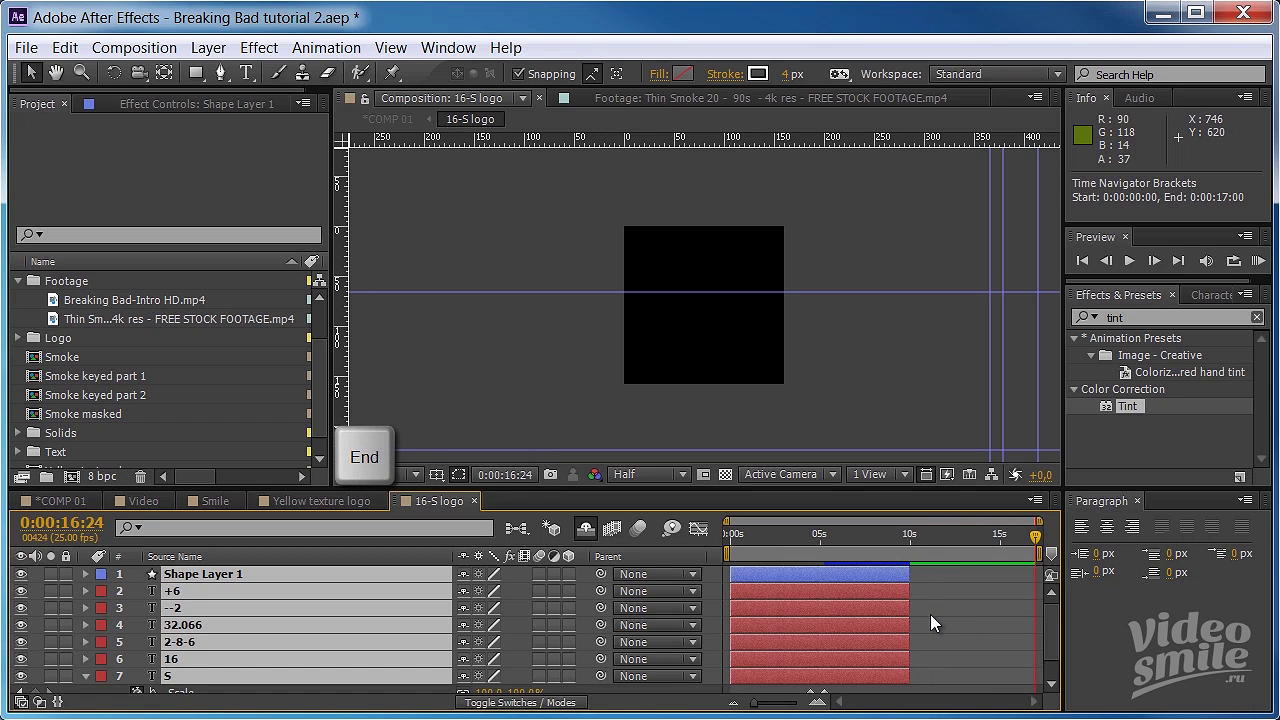
pyautogui.hotkey('alt', ']')
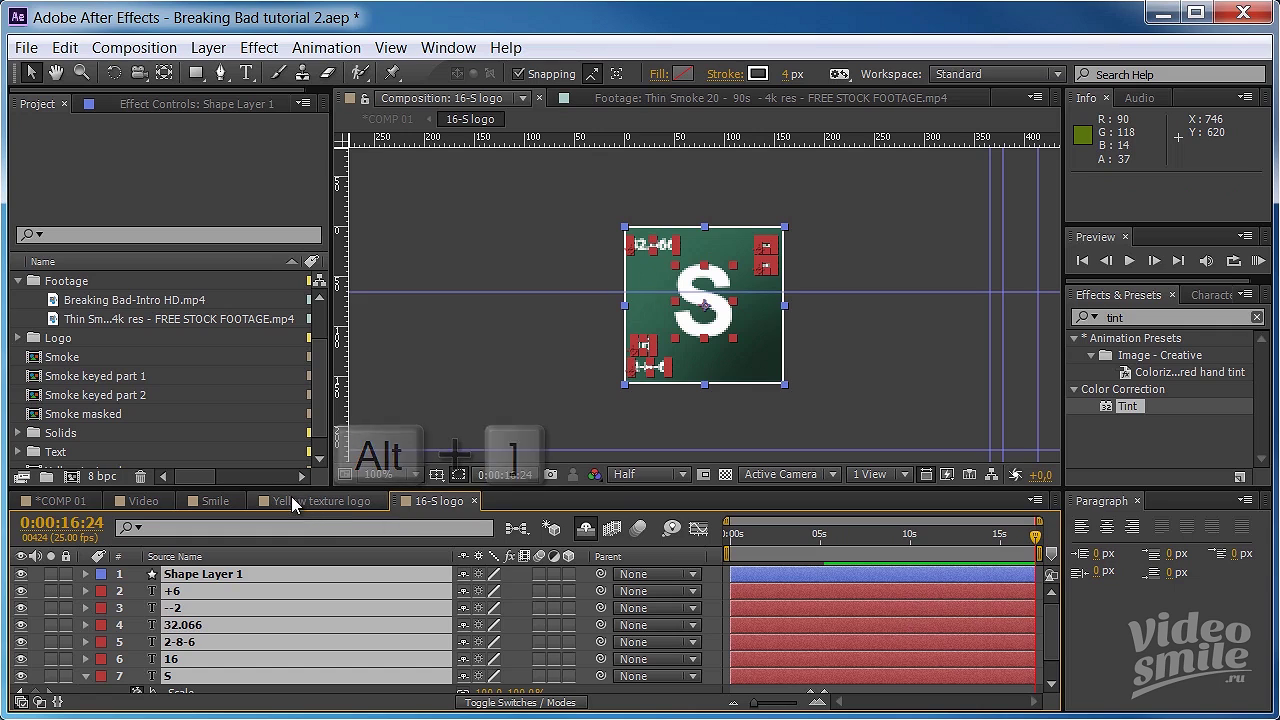
pyautogui.click(62, 501)
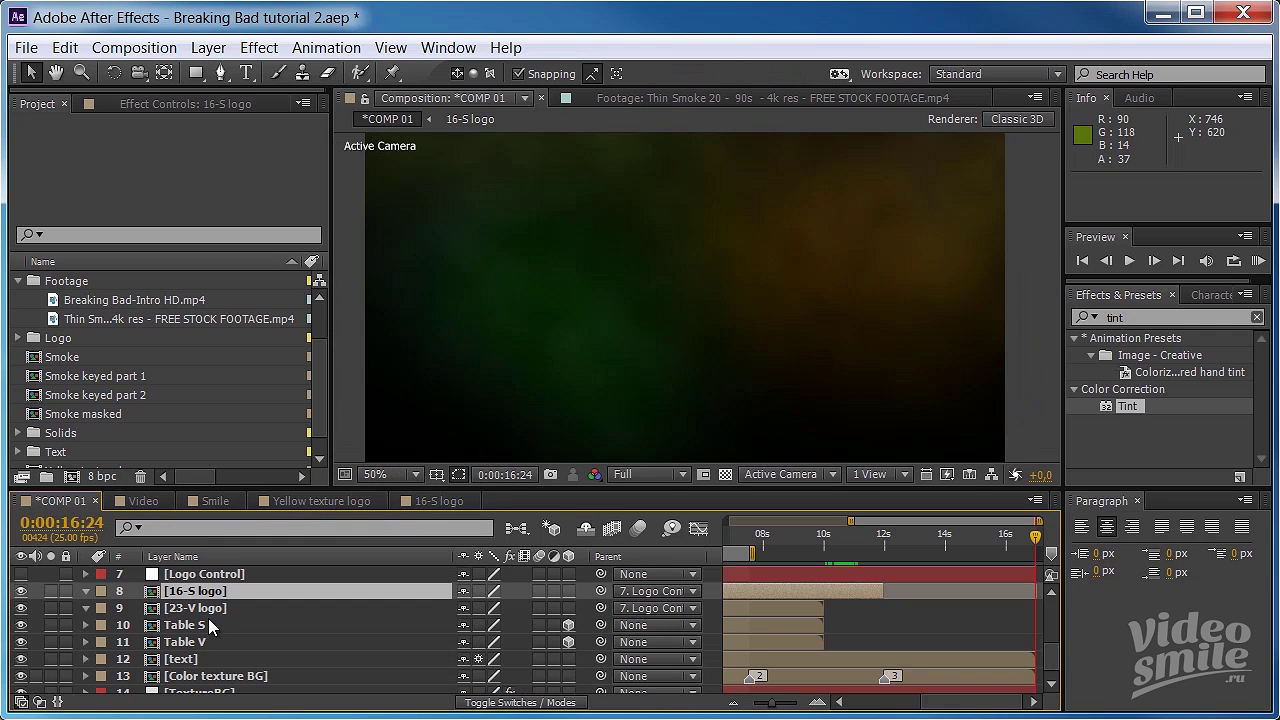
# - Open the 23-V logo composition and set its duration to 17 seconds
pyautogui.doubleClick(215, 607)
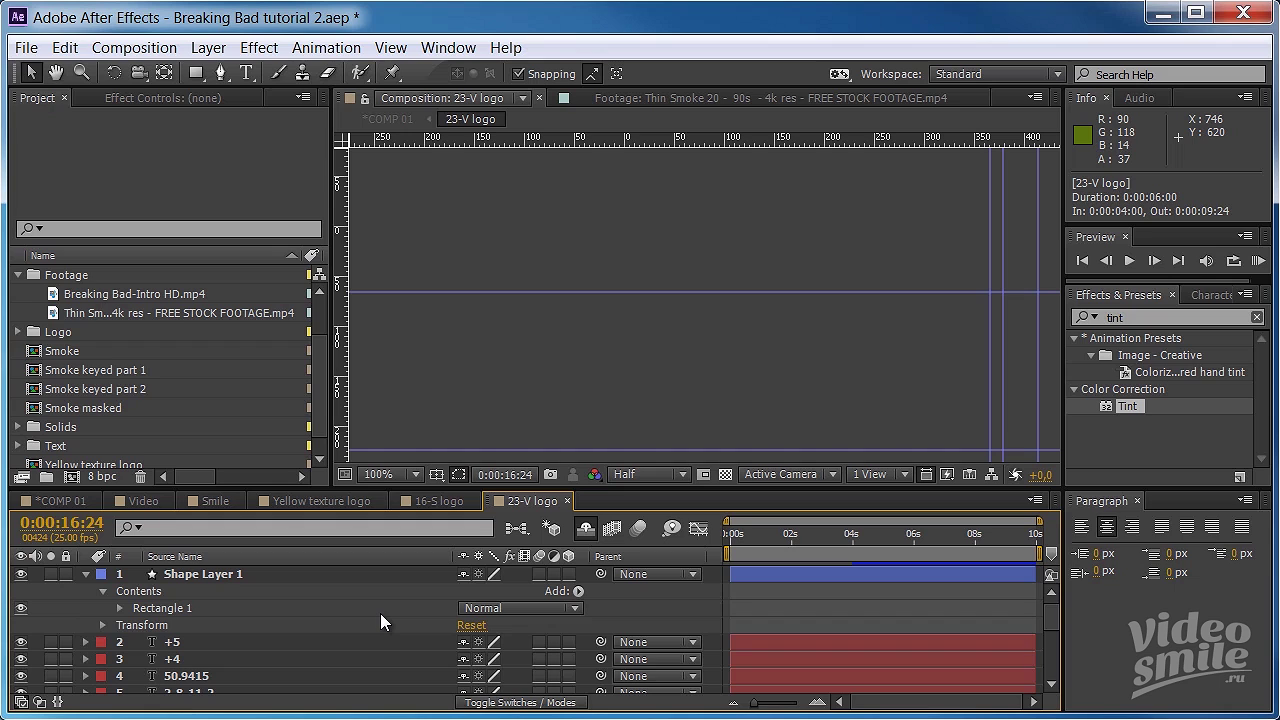
pyautogui.hotkey('ctrl', 'k')
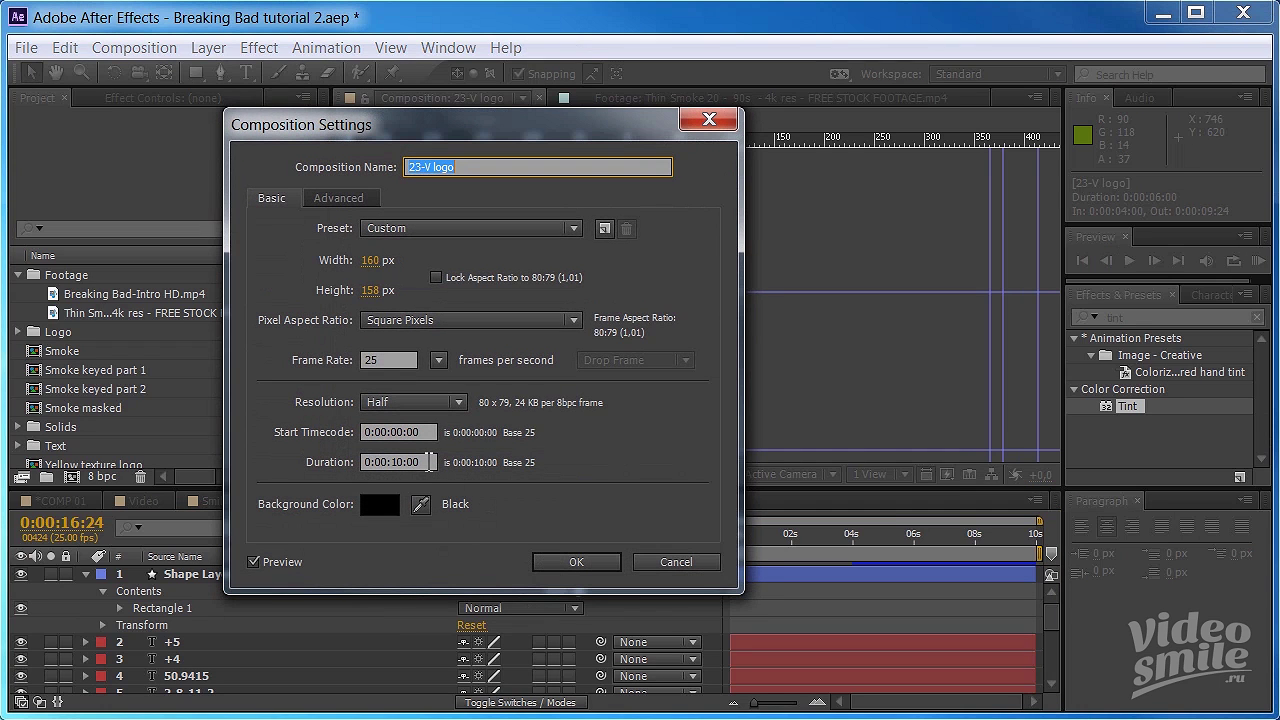
pyautogui.click(430, 461)
pyautogui.write('17')
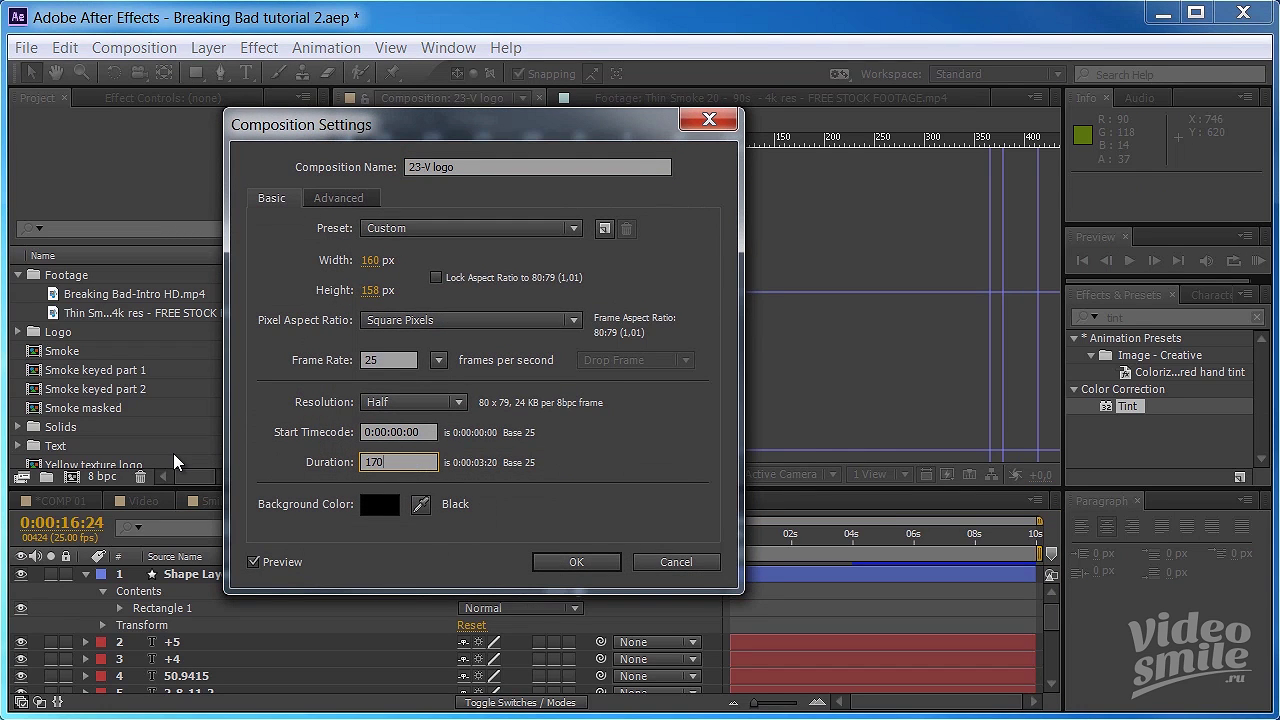
pyautogui.click(600, 562)
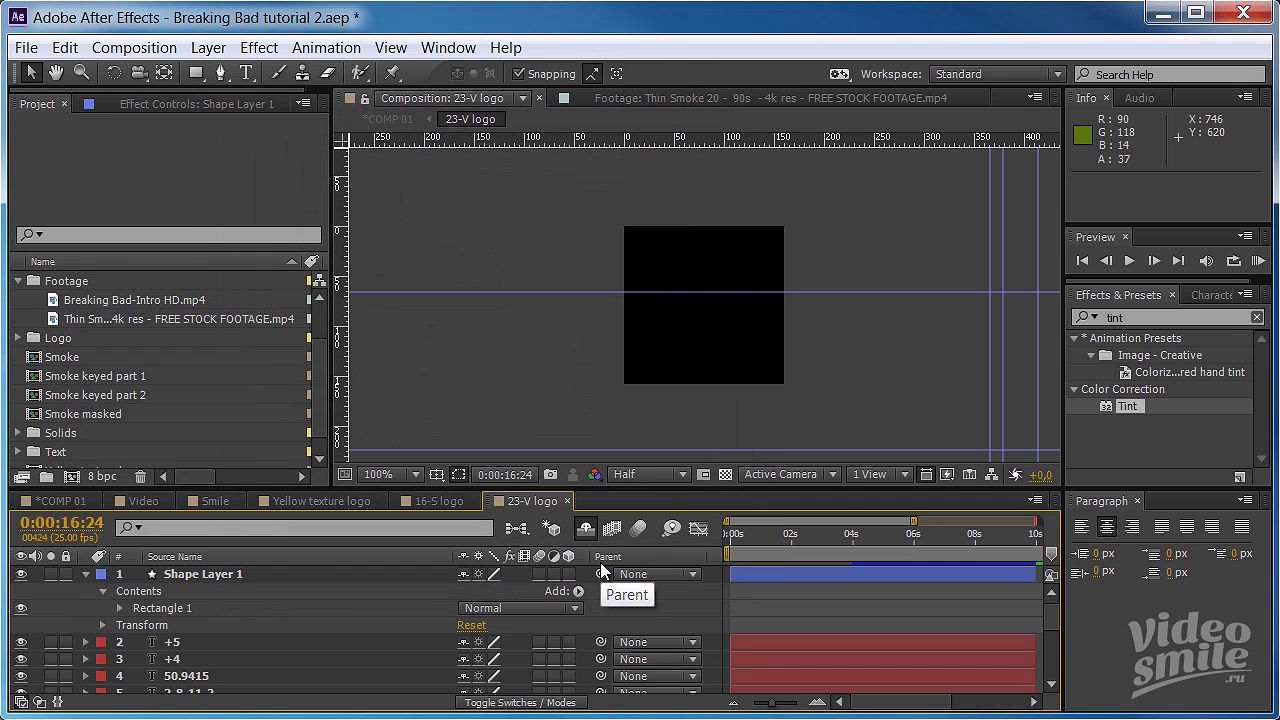
# - Extend all 23-V logo layers to the composition end and return to COMP 01
pyautogui.hotkey('ctrl', 'a')
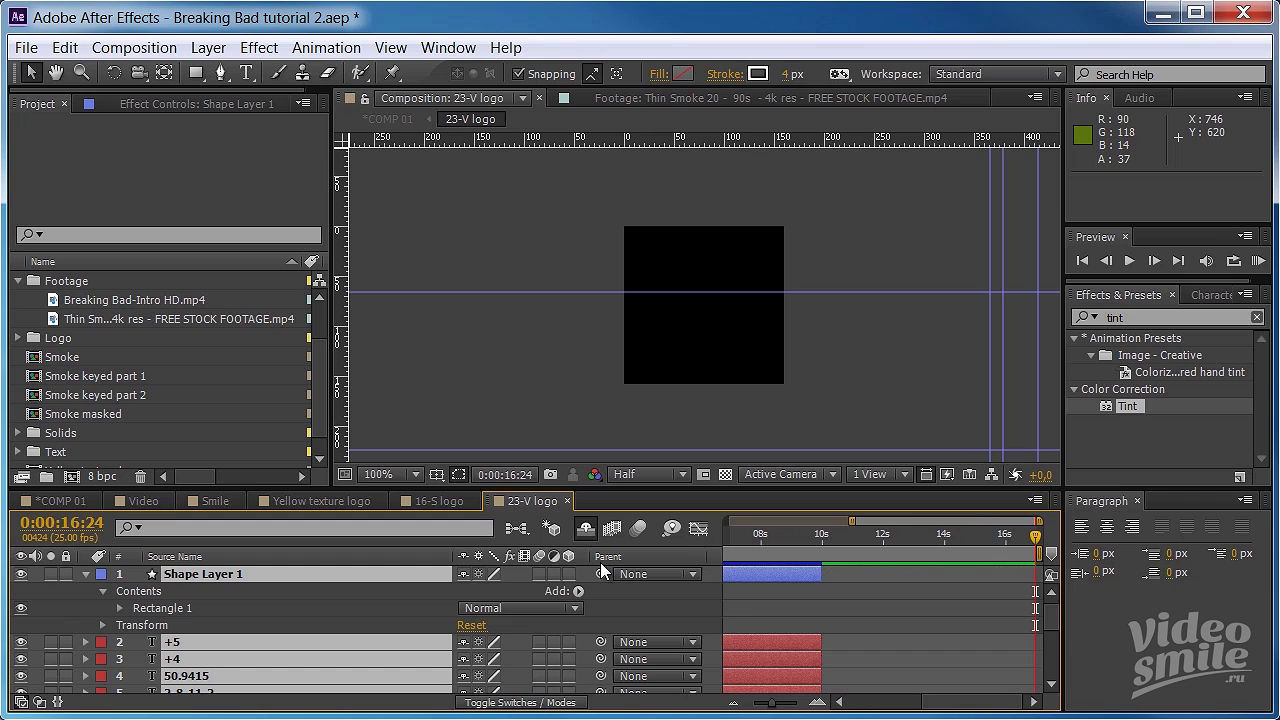
pyautogui.hotkey('alt', ']')
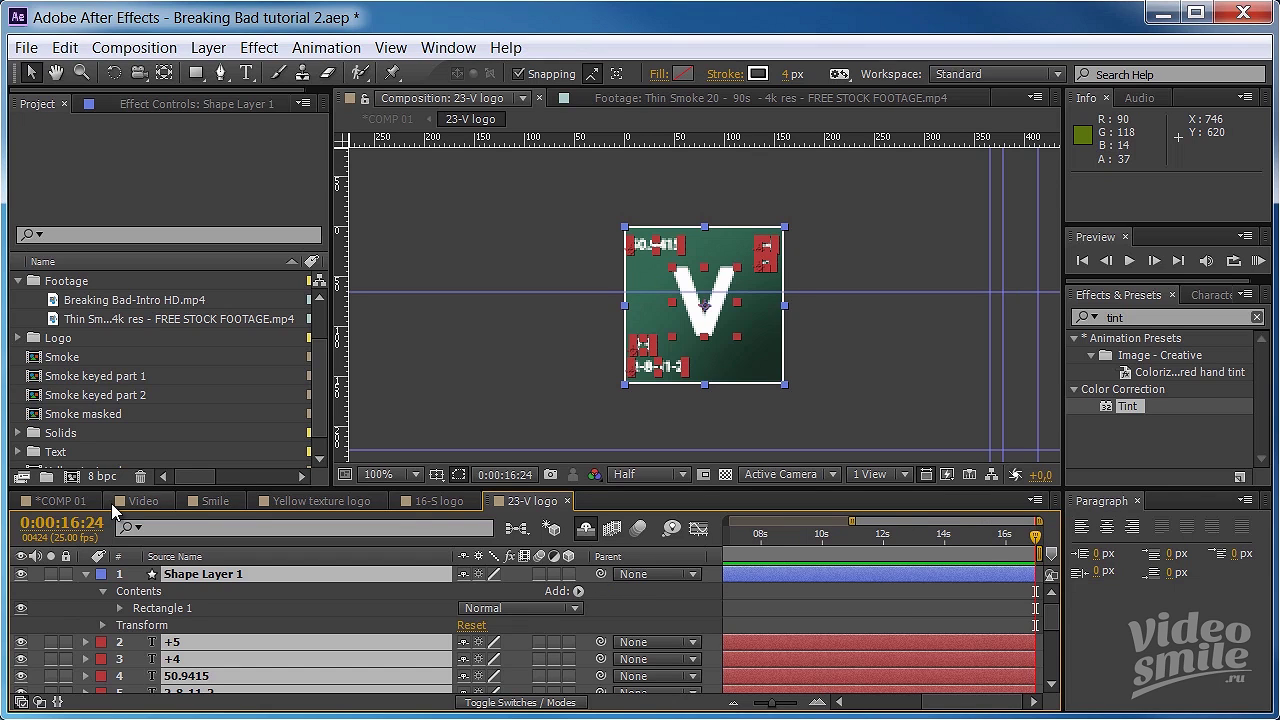
pyautogui.click(74, 502)
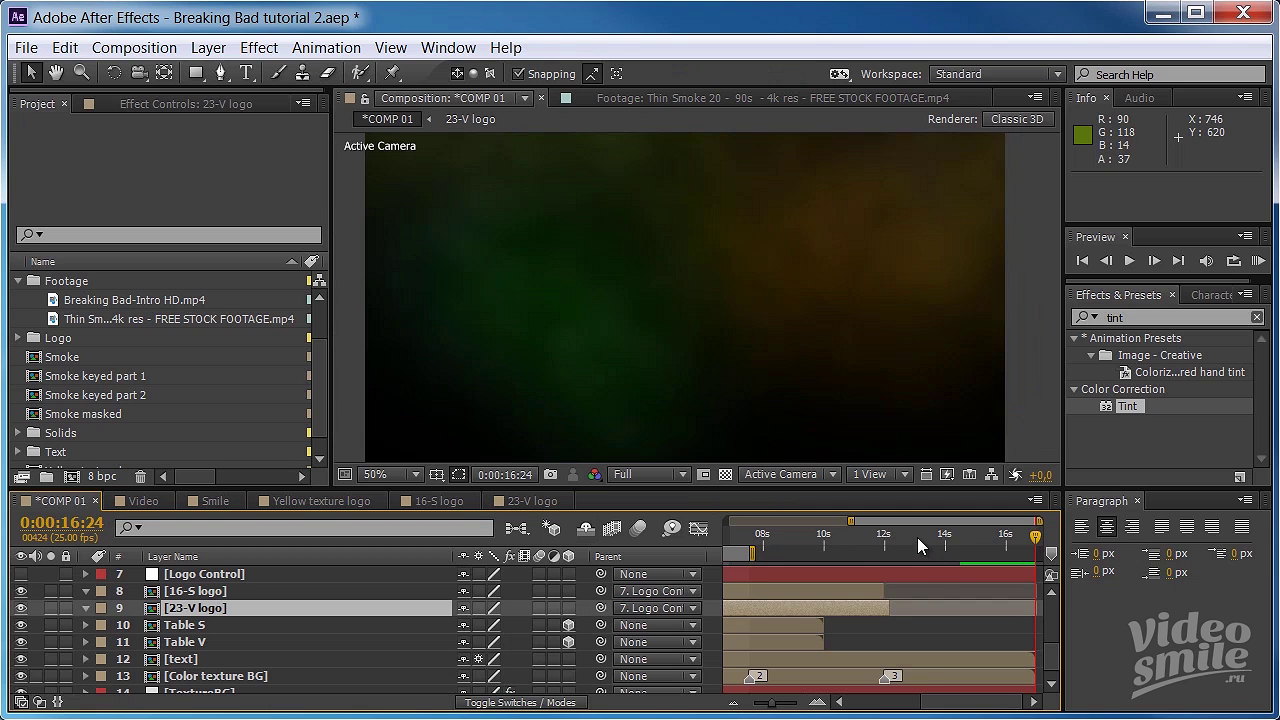
# - Drag the 16-S and 23-V logo layers' out points later, the V layer ending at 0:00:15:23
pyautogui.moveTo(917, 537); pyautogui.dragTo(880, 538)
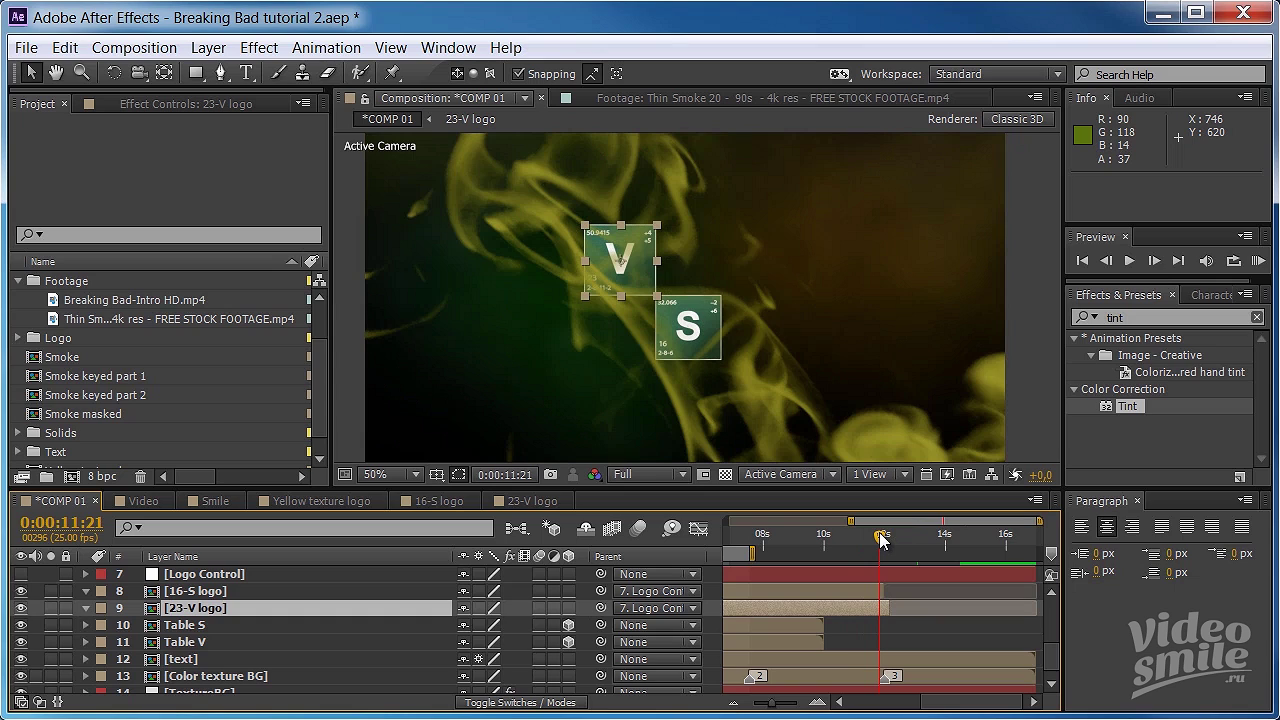
pyautogui.moveTo(882, 591); pyautogui.dragTo(974, 598)
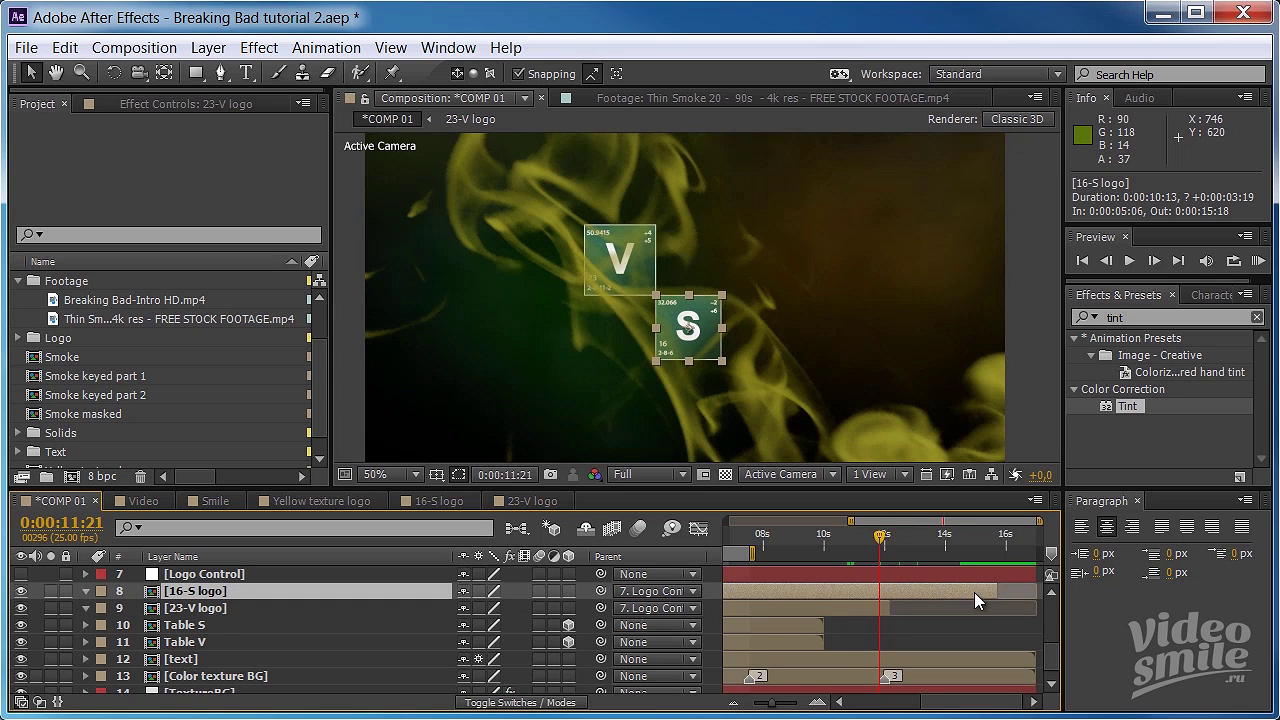
pyautogui.moveTo(887, 608); pyautogui.dragTo(998, 607)
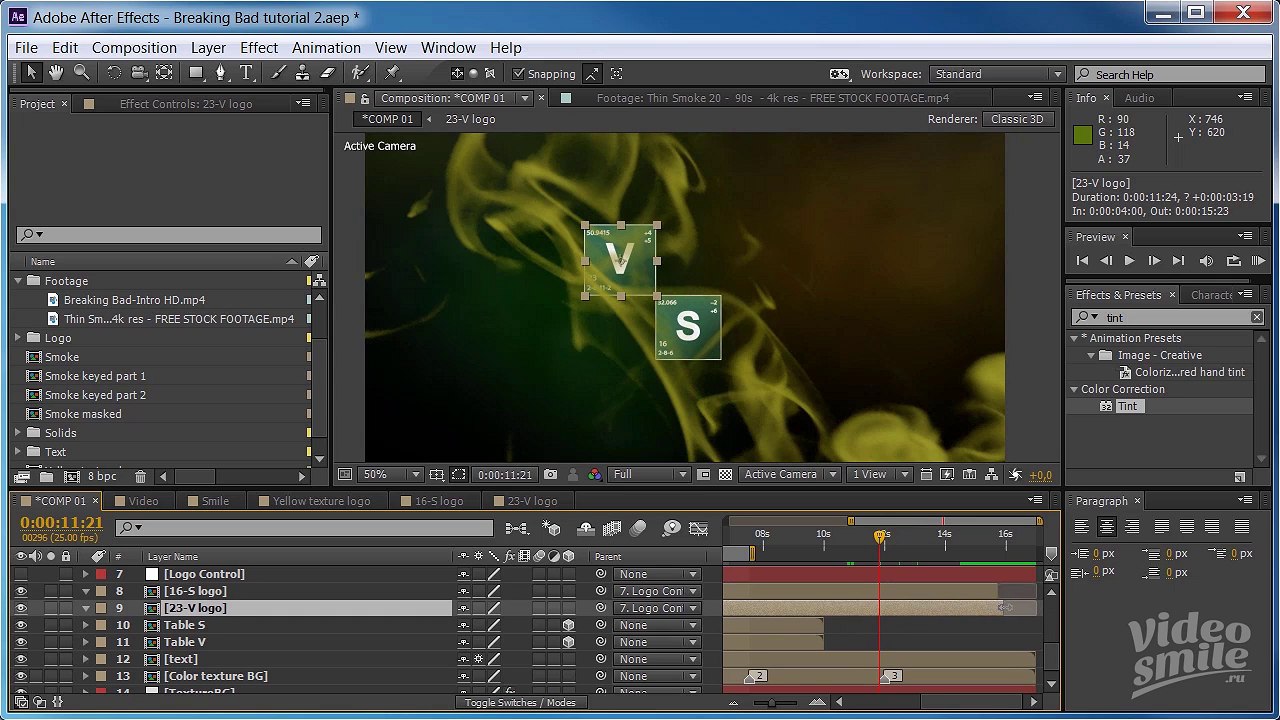
pyautogui.moveTo(884, 543)
pyautogui.mouseDown()
pyautogui.moveTo(840, 541)
pyautogui.moveTo(860, 541)
pyautogui.mouseUp()
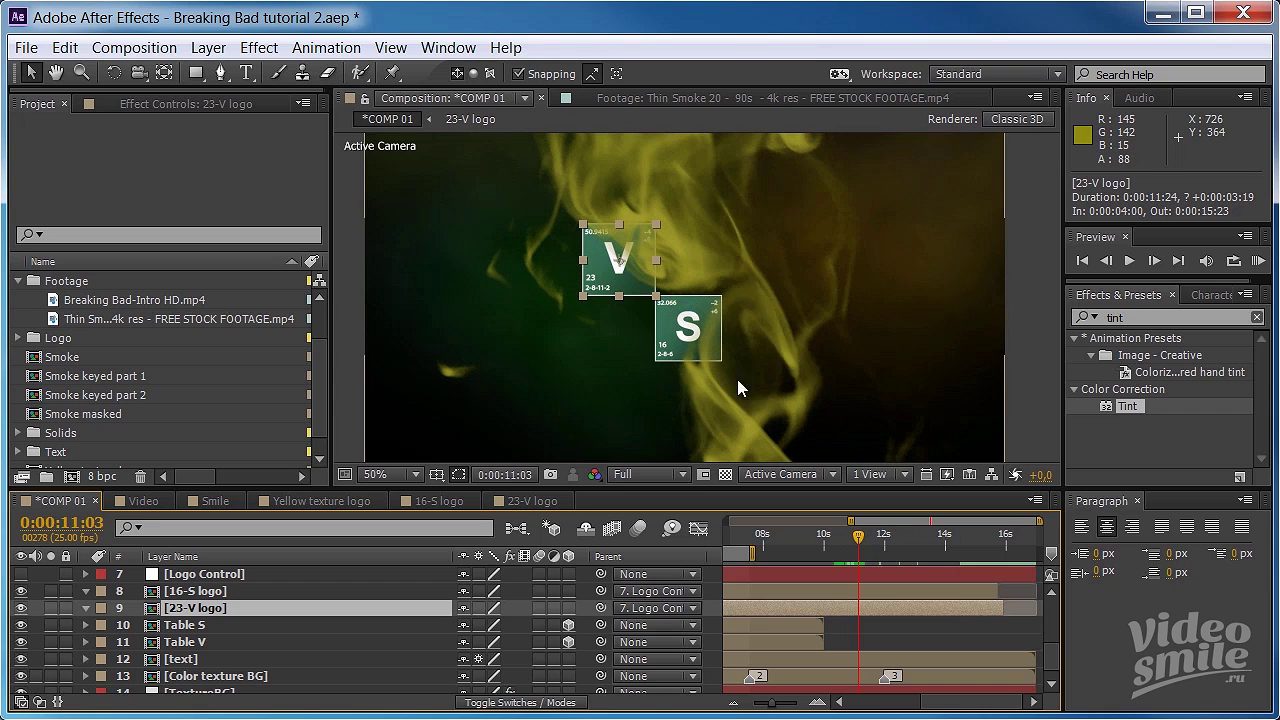
pyautogui.moveTo(857, 533); pyautogui.dragTo(855, 526)
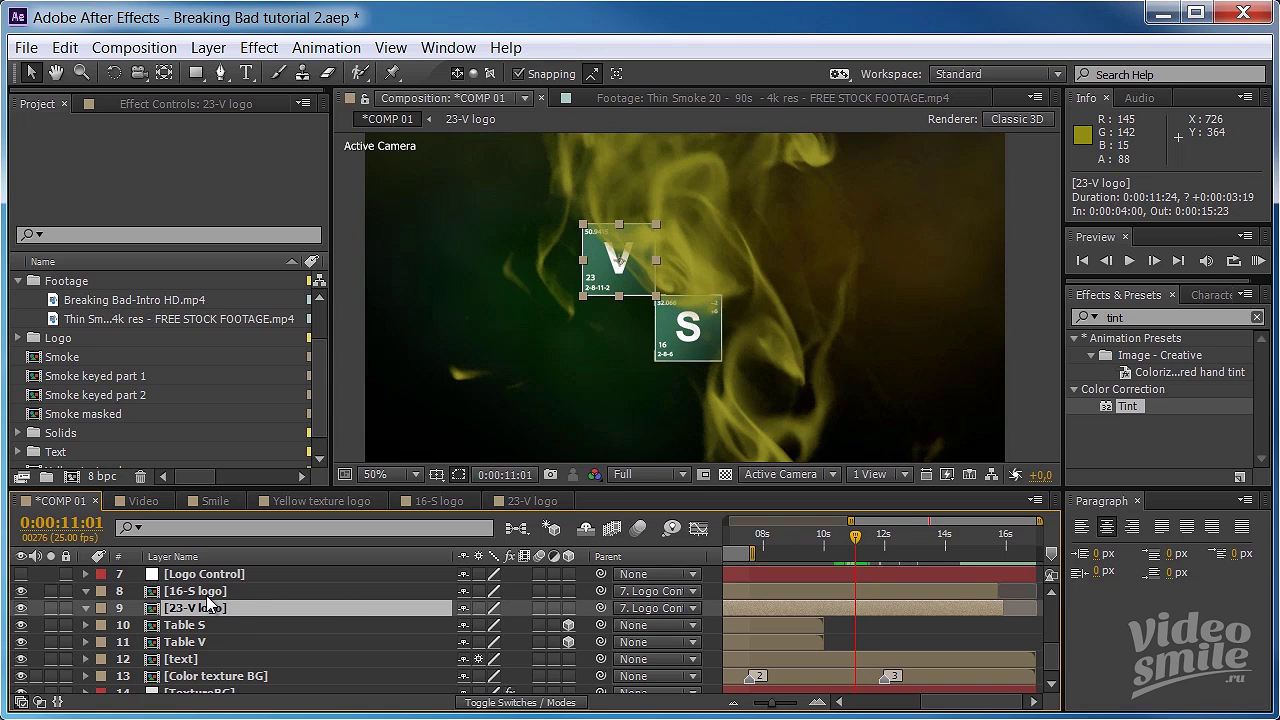
# - Draw a closed four-point slanted Pen mask beside the S box on the 16-S logo layer
pyautogui.click(240, 591)
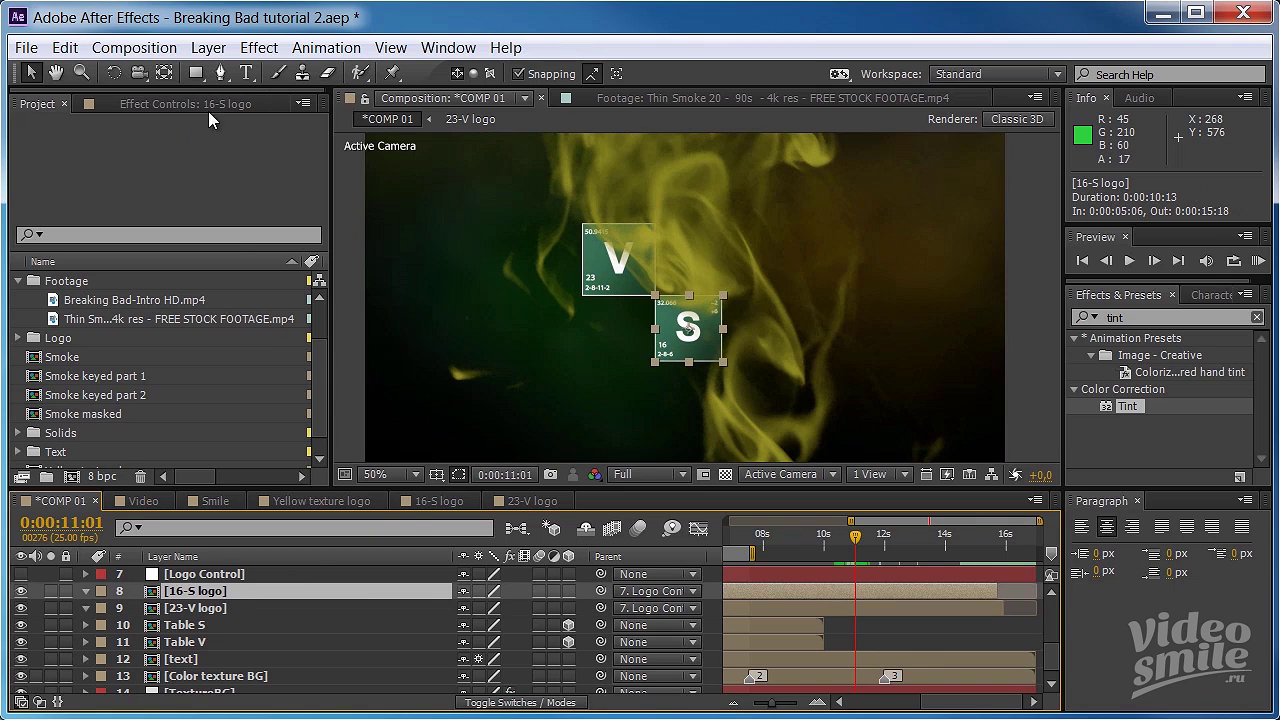
pyautogui.click(221, 73)
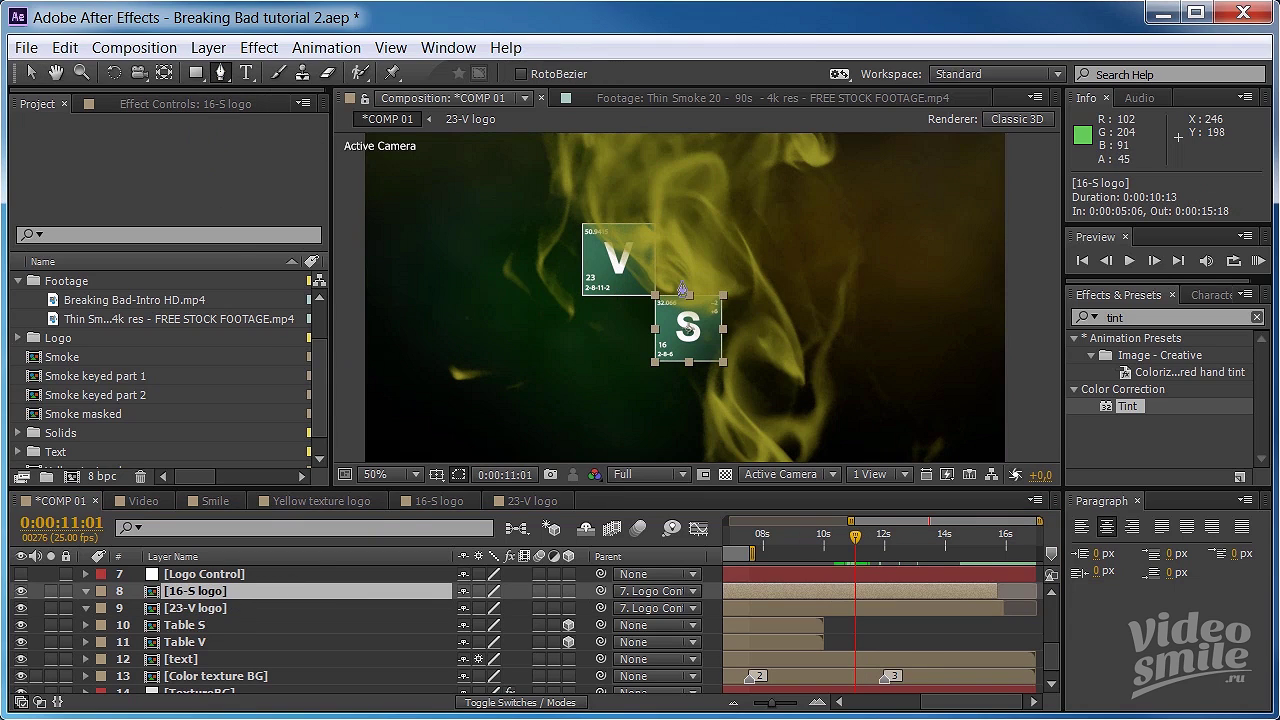
pyautogui.click(777, 330)
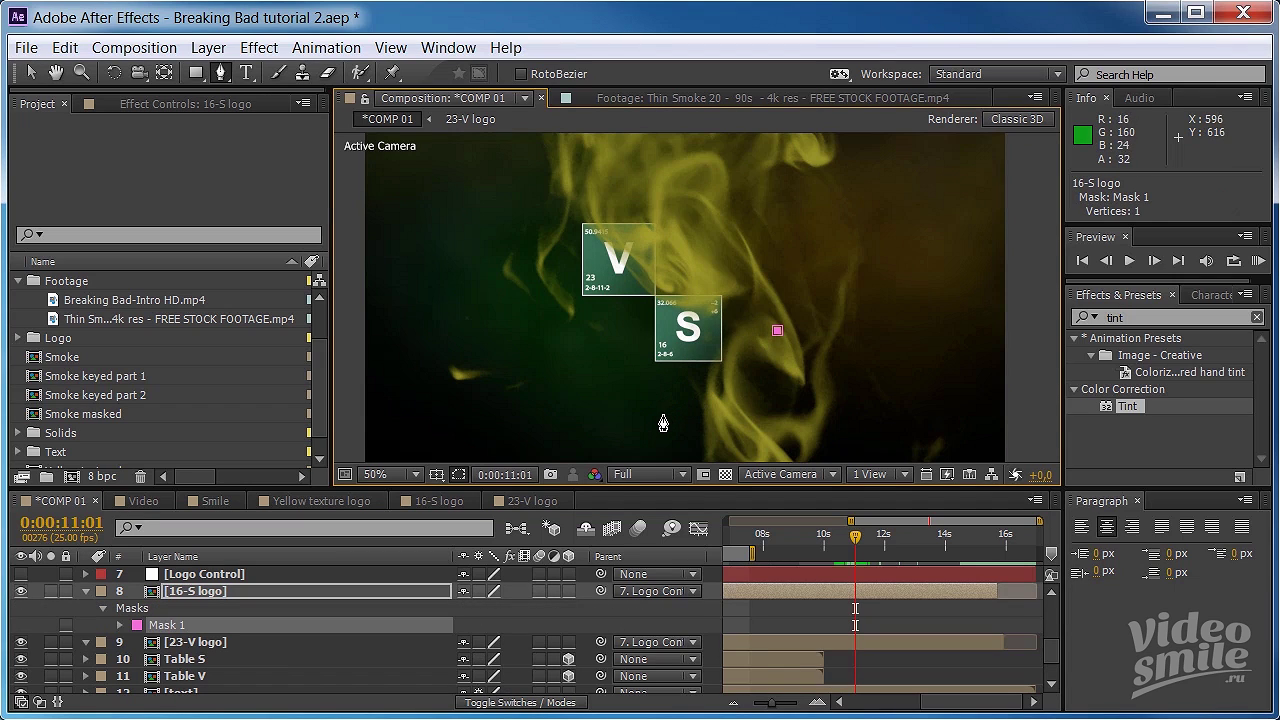
pyautogui.click(662, 414)
pyautogui.click(662, 438)
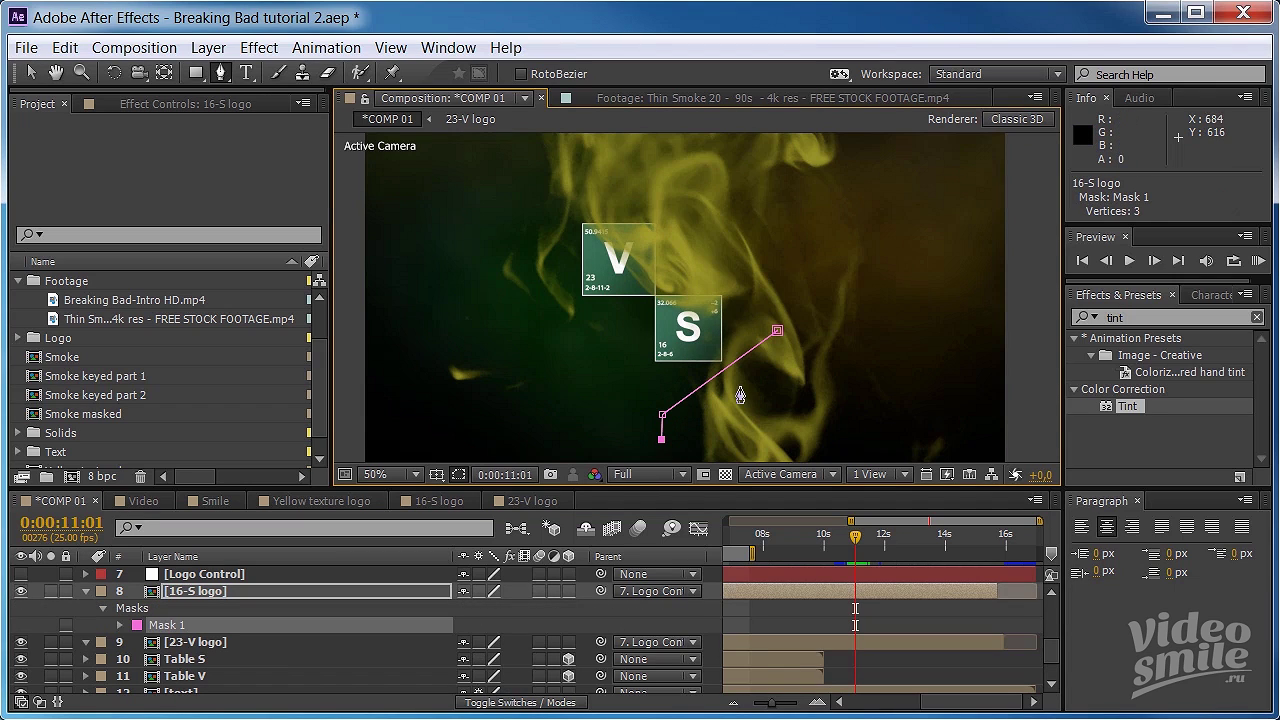
pyautogui.click(800, 342)
pyautogui.click(777, 330)
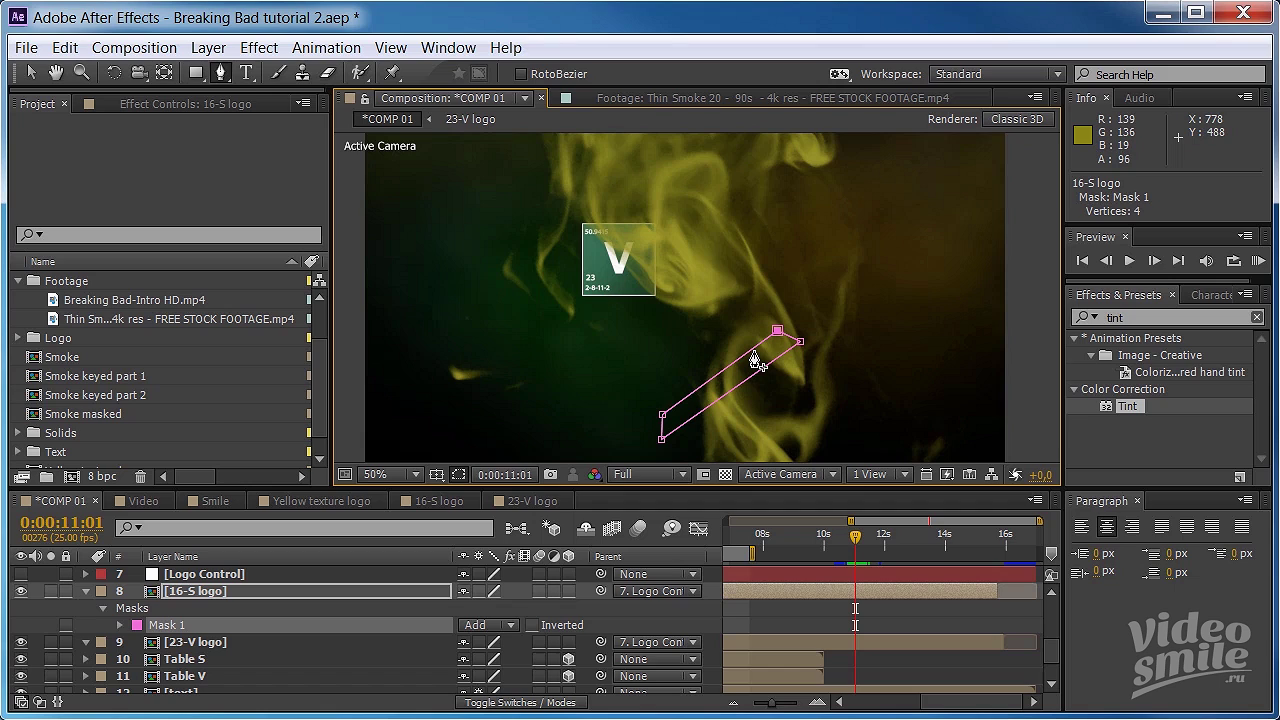
# - Set a starting Mask Path keyframe at 0:00:11:01 on the 16-S logo mask
pyautogui.click(236, 591)
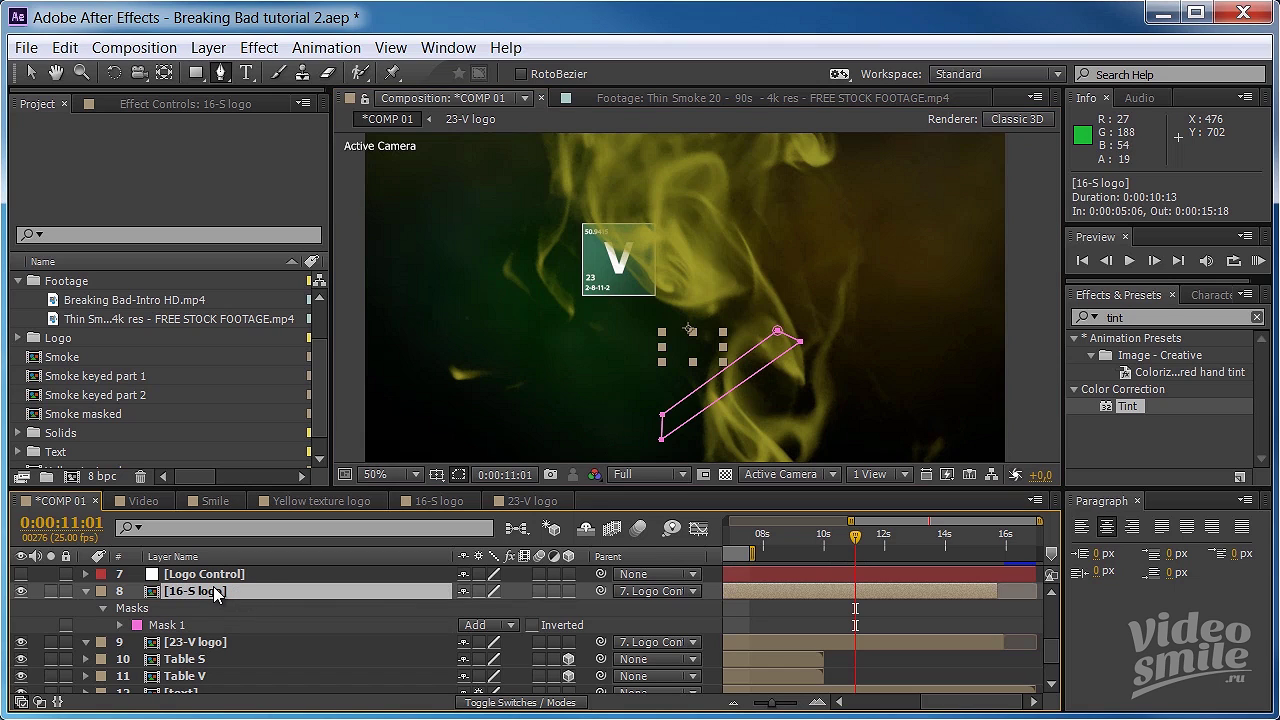
pyautogui.press('m')
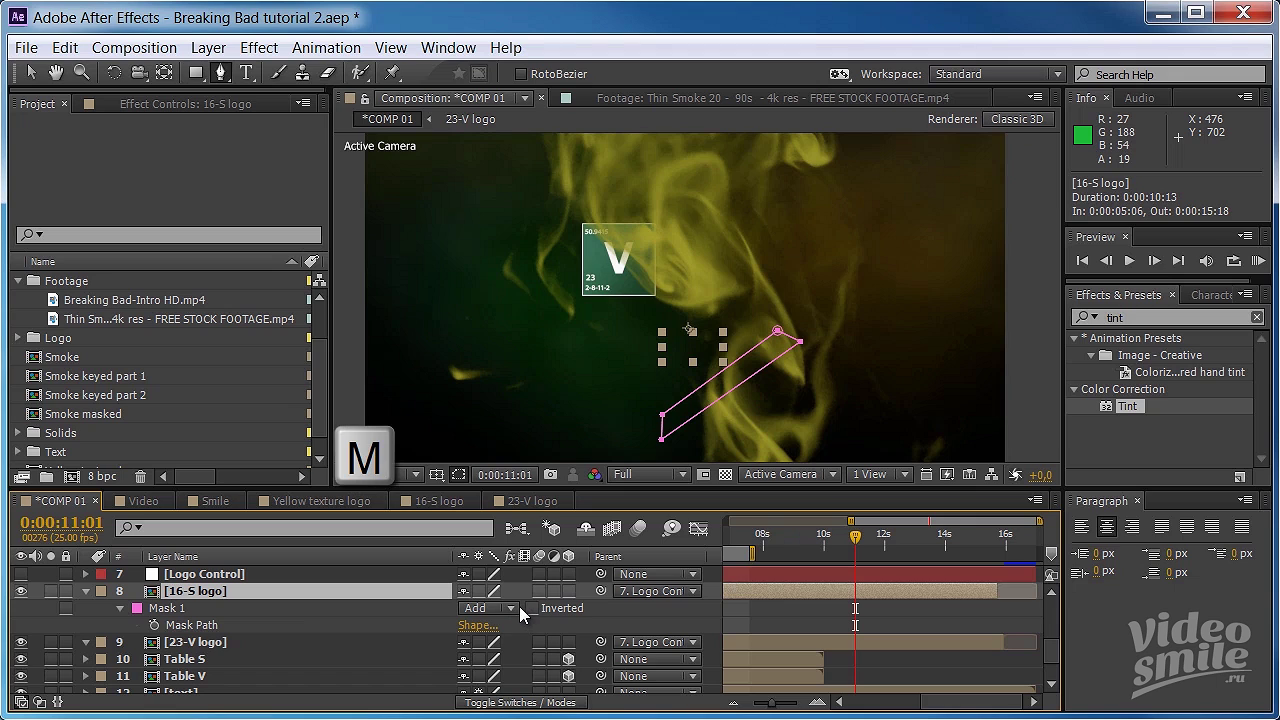
pyautogui.click(155, 625)
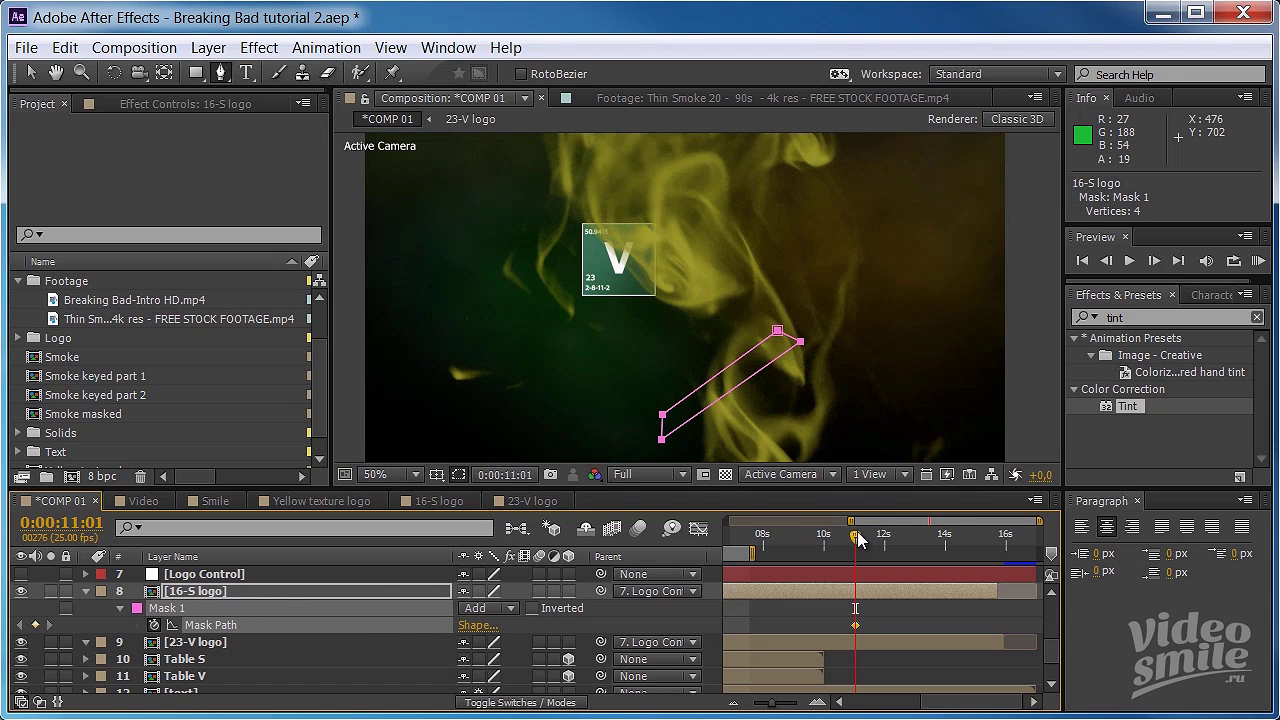
pyautogui.moveTo(856, 536); pyautogui.dragTo(865, 536)
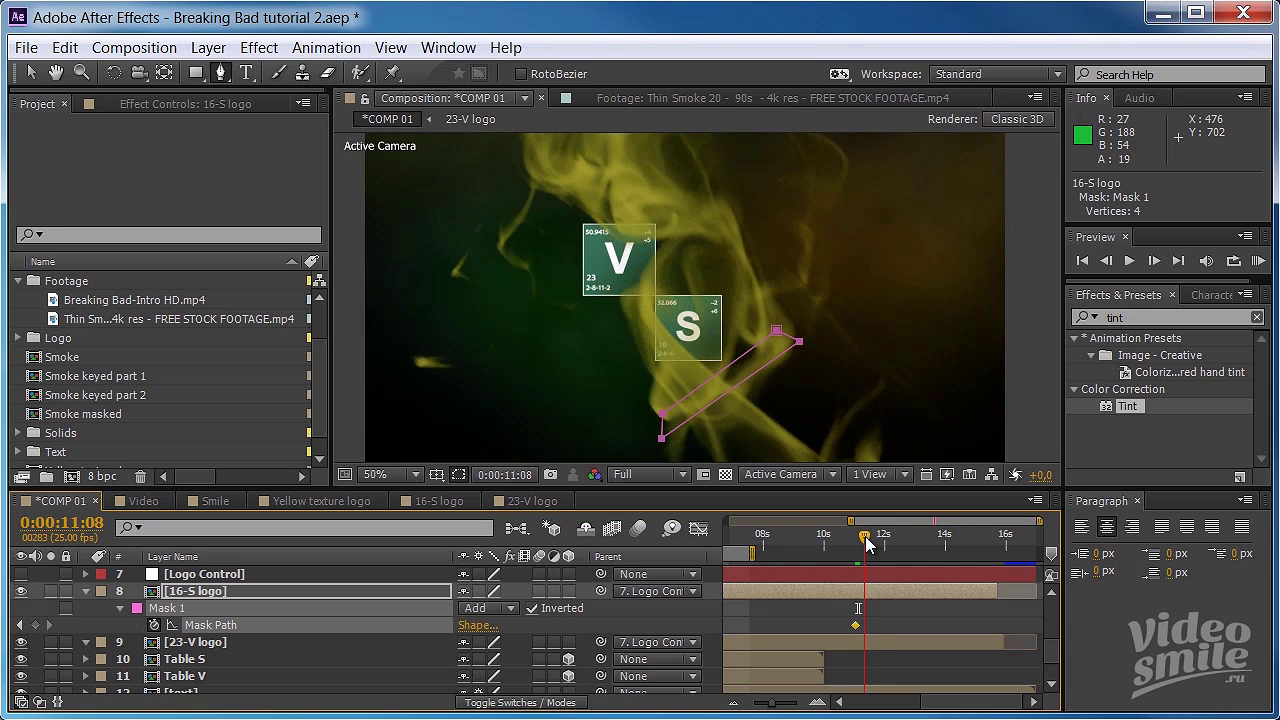
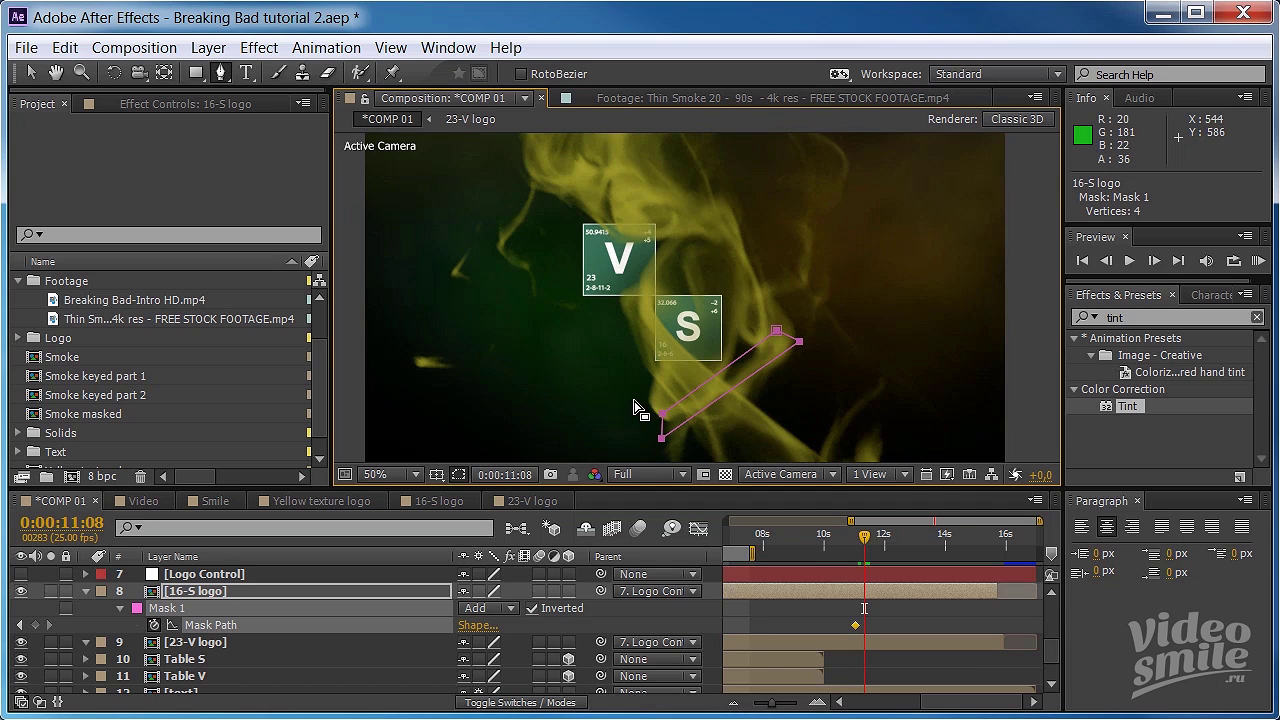
# - Drag the S logo mask's corners to reshape it into a wide diamond
pyautogui.click(672, 424)
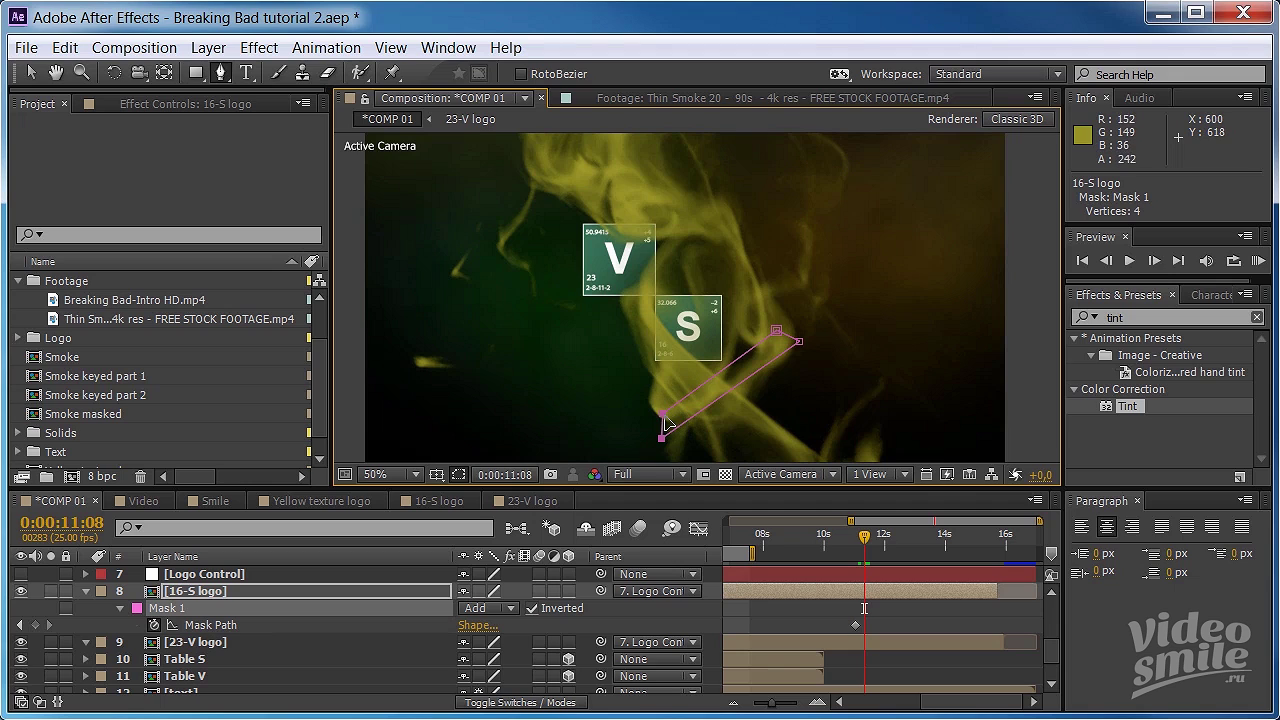
pyautogui.moveTo(664, 416); pyautogui.dragTo(586, 296)
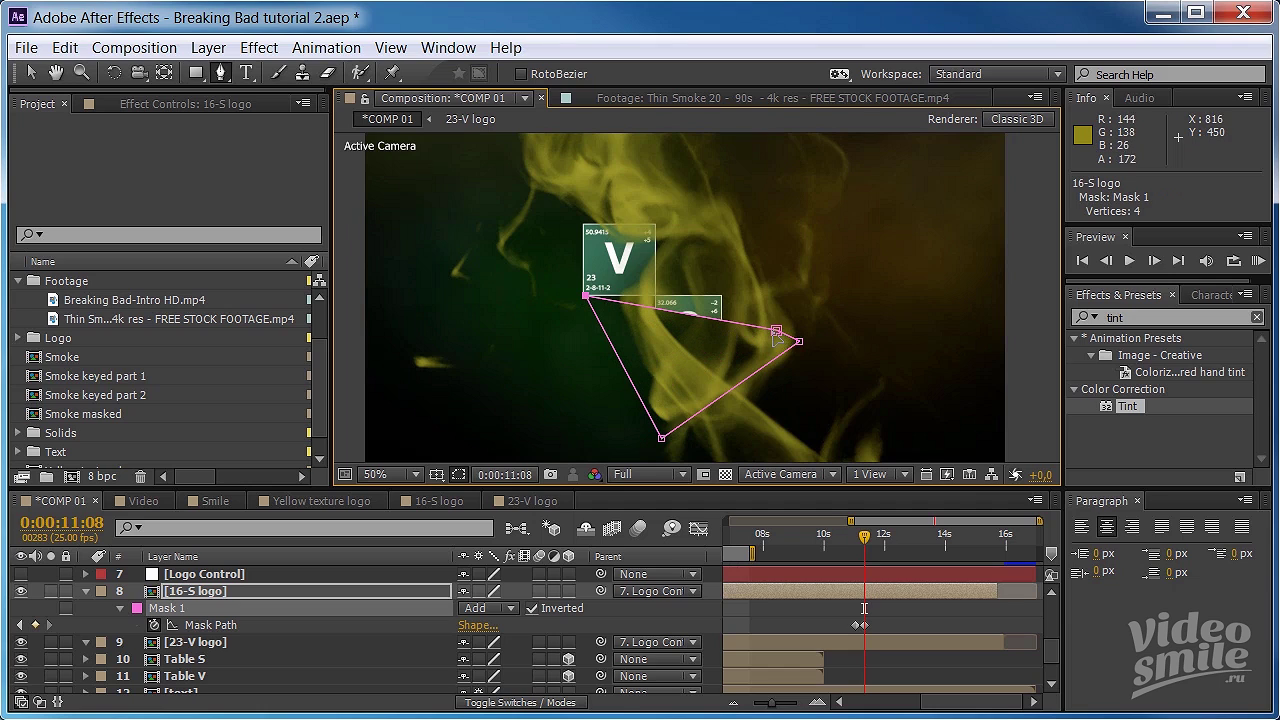
pyautogui.moveTo(777, 333); pyautogui.dragTo(693, 216)
# - Feather the 16-S logo mask by 50 pixels, review it, and select 23-V logo
pyautogui.click(315, 591)
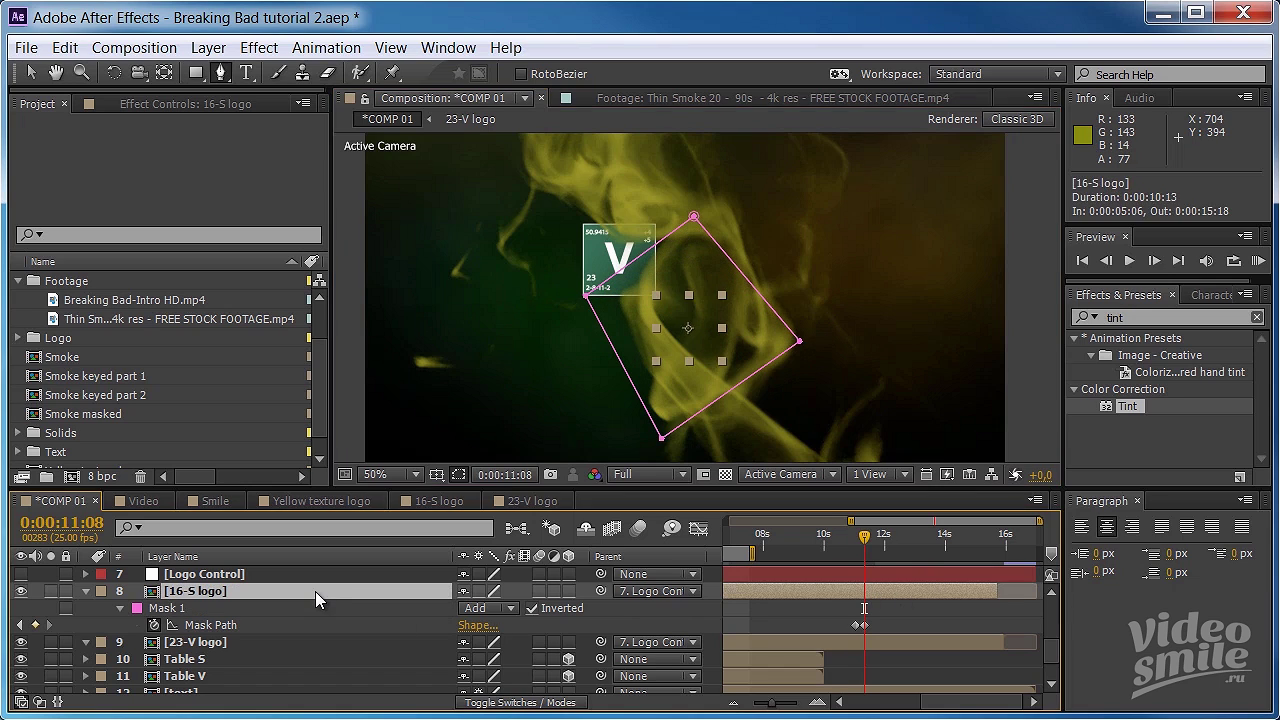
pyautogui.press('f')
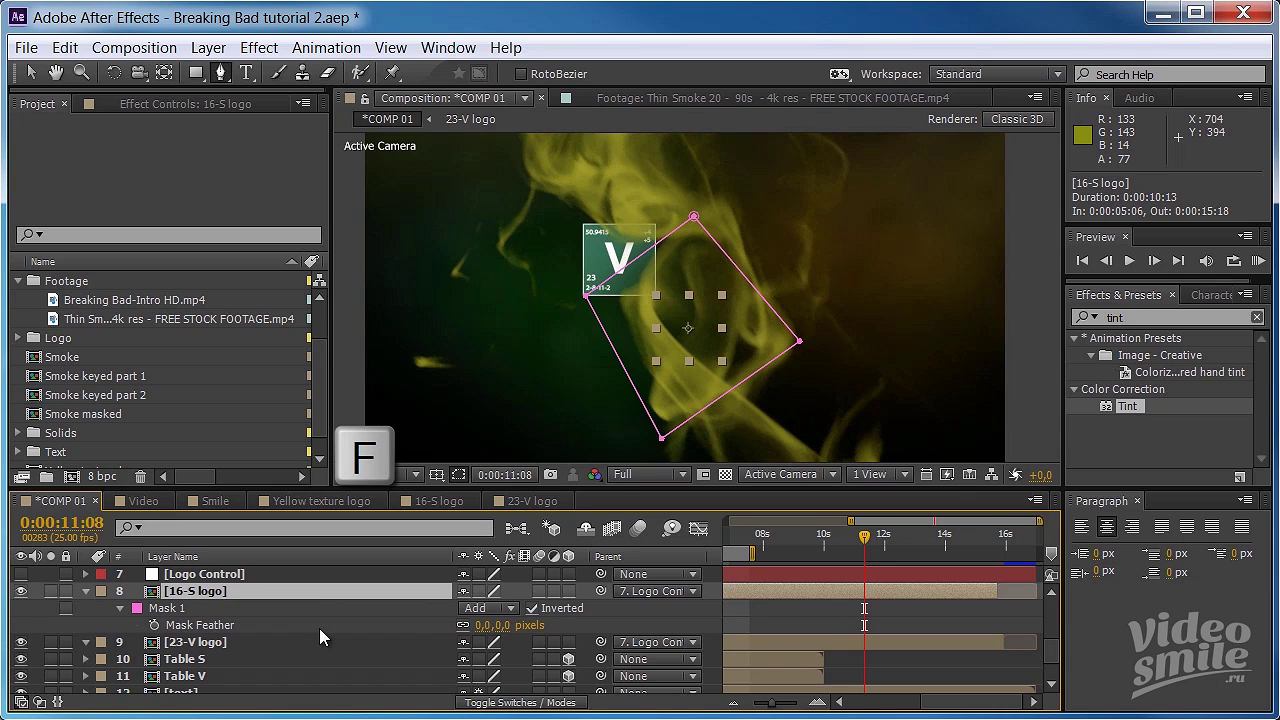
pyautogui.click(485, 625)
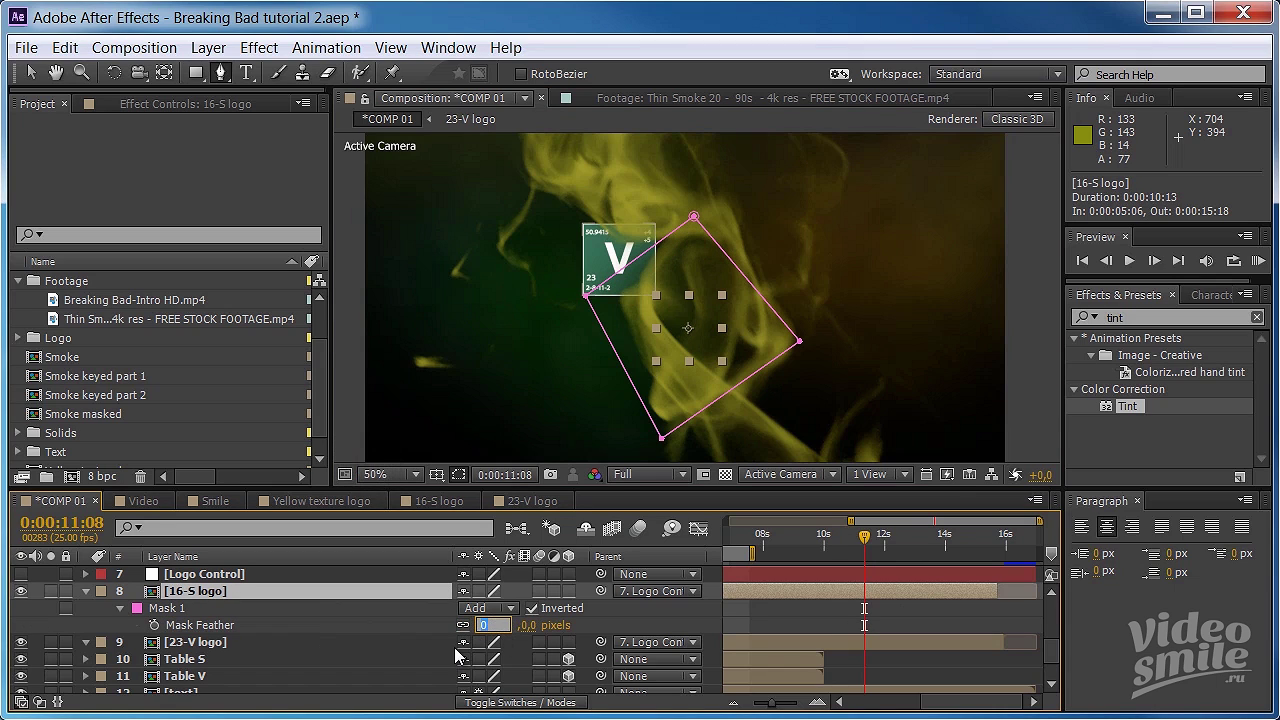
pyautogui.write('50')
pyautogui.press('Return')
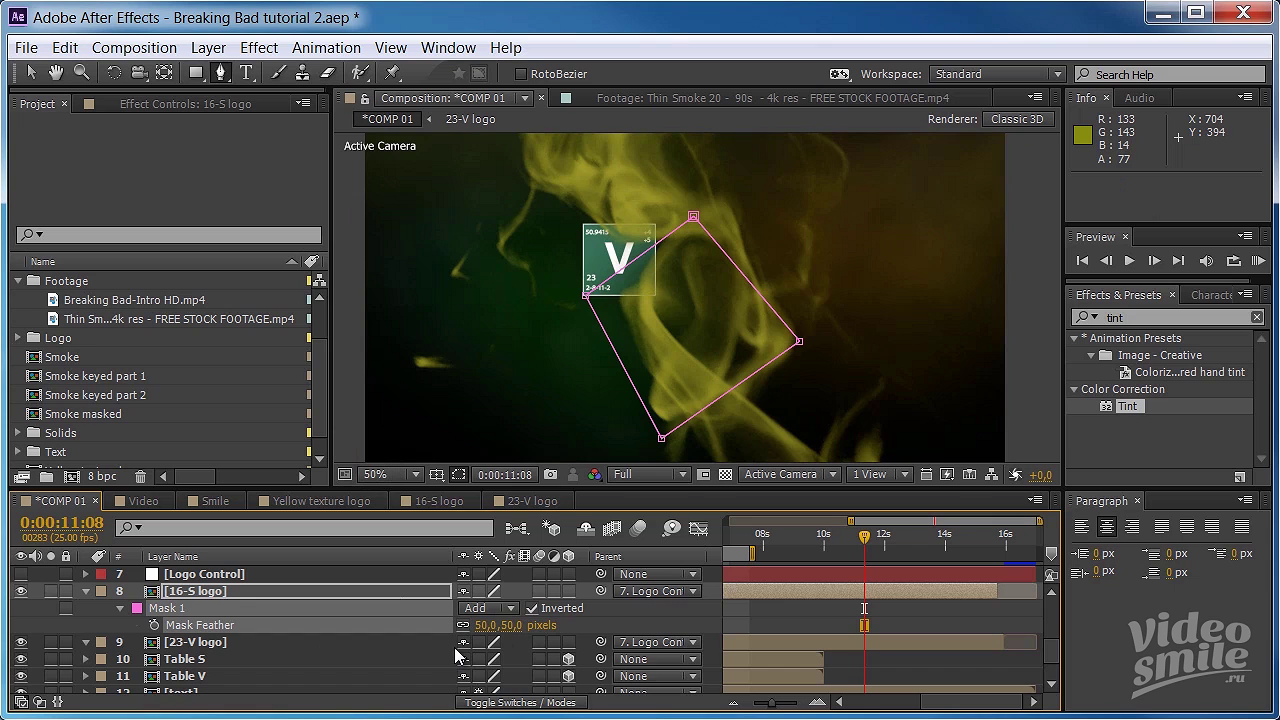
pyautogui.moveTo(865, 535); pyautogui.dragTo(862, 536)
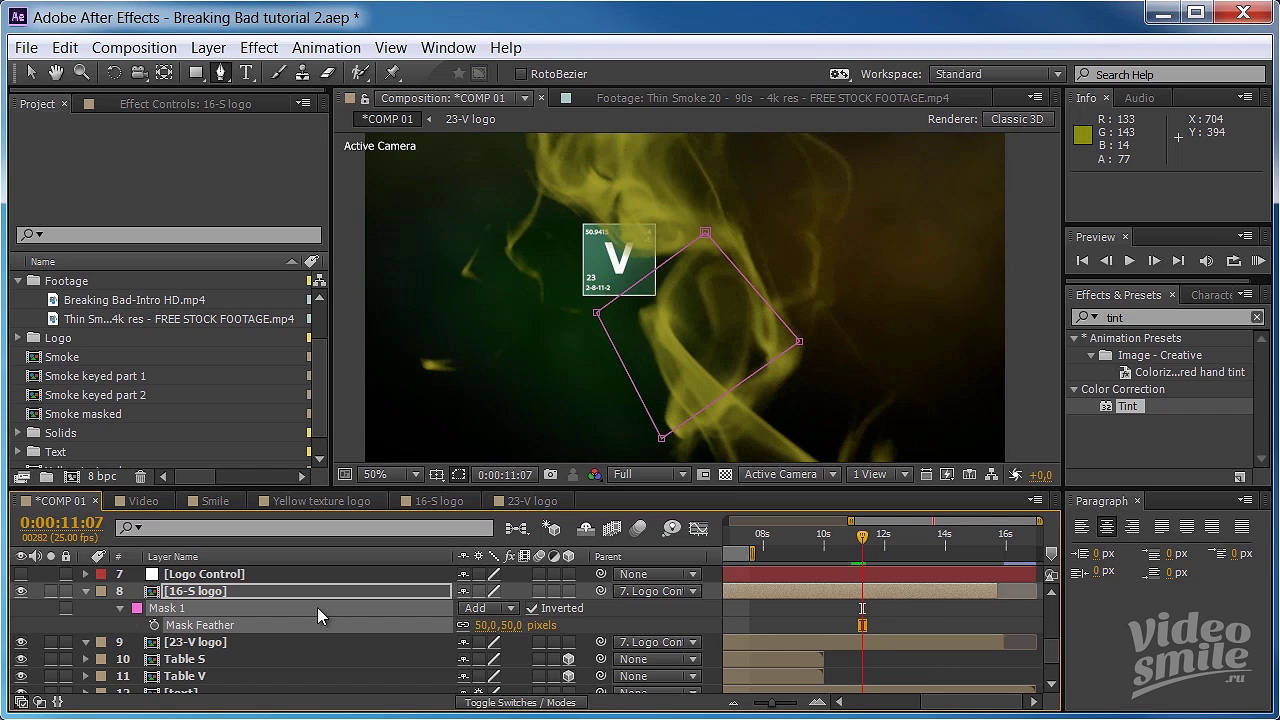
pyautogui.click(196, 642)
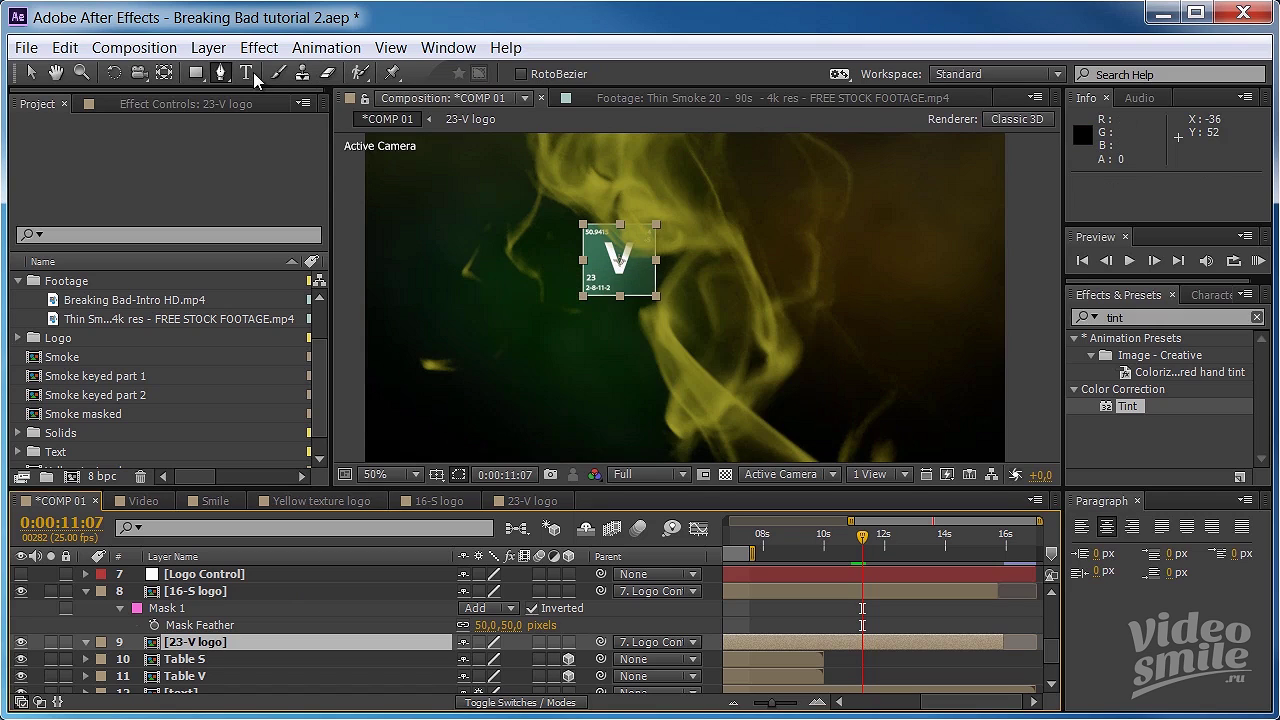
# - Draw a four-point mask on the 23-V logo layer and set it to Inverted
pyautogui.click(726, 255)
pyautogui.click(590, 347)
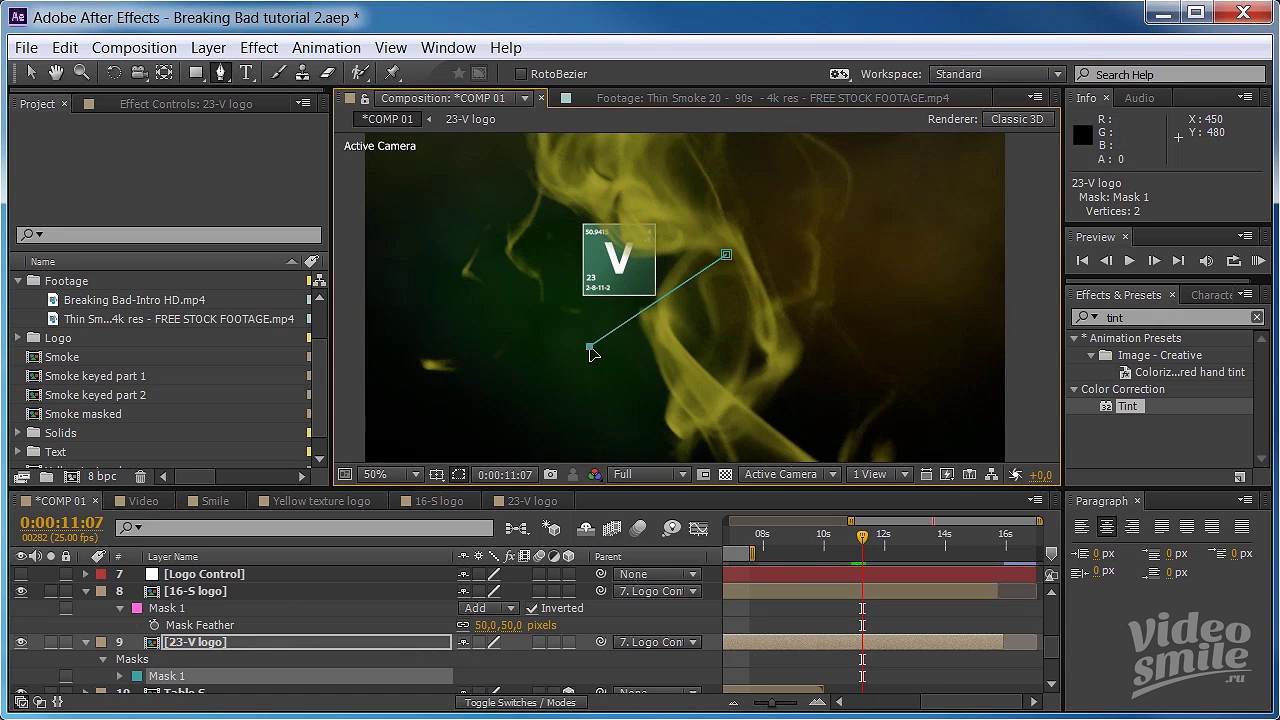
pyautogui.click(583, 379)
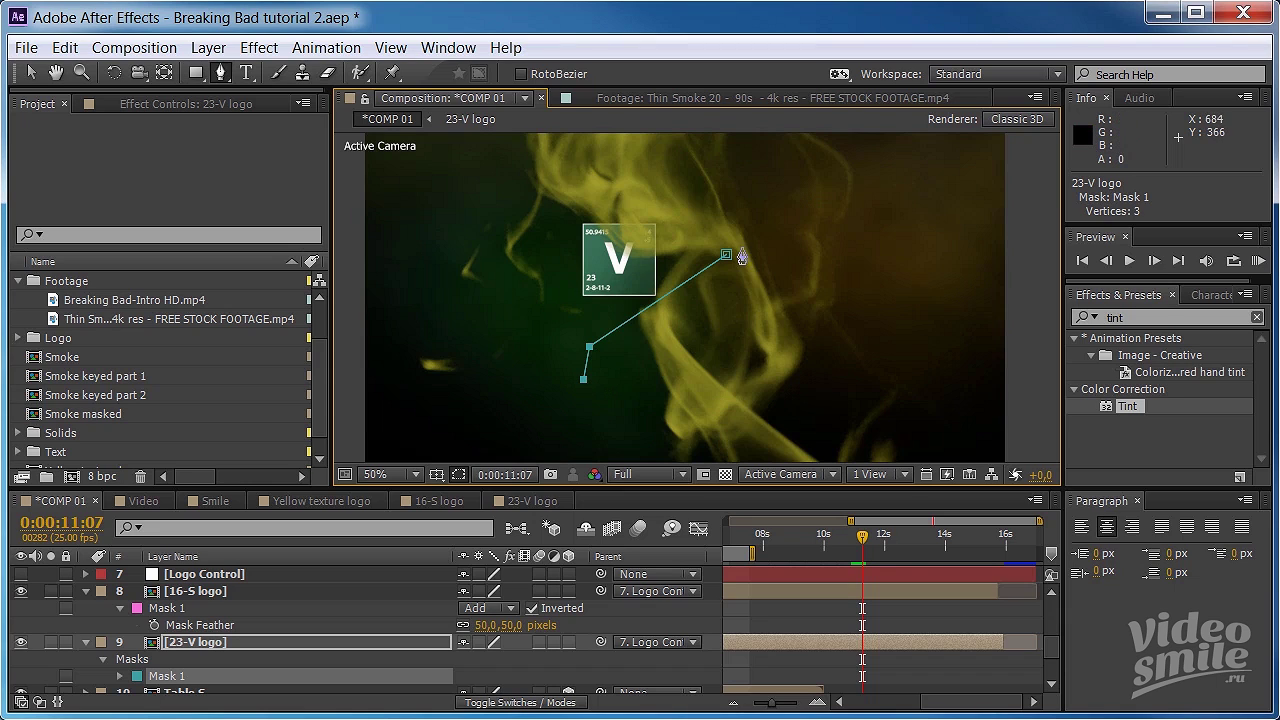
pyautogui.click(748, 269)
pyautogui.click(725, 258)
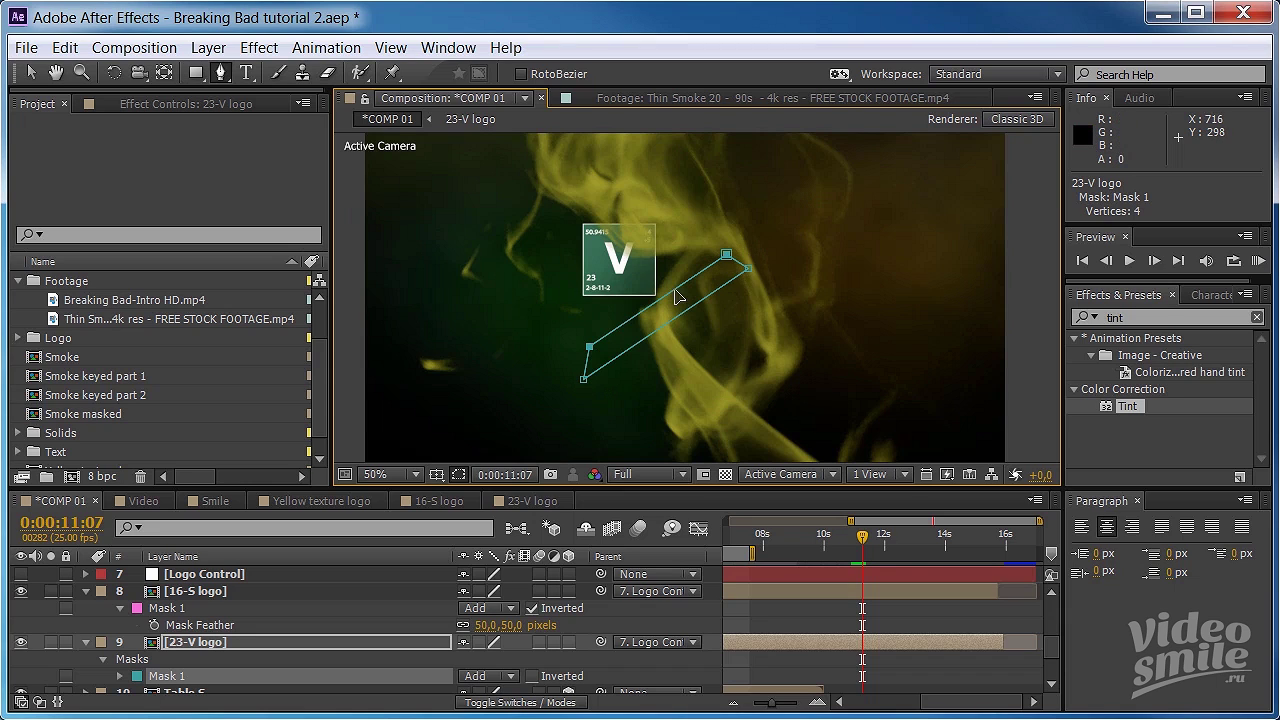
pyautogui.click(532, 676)
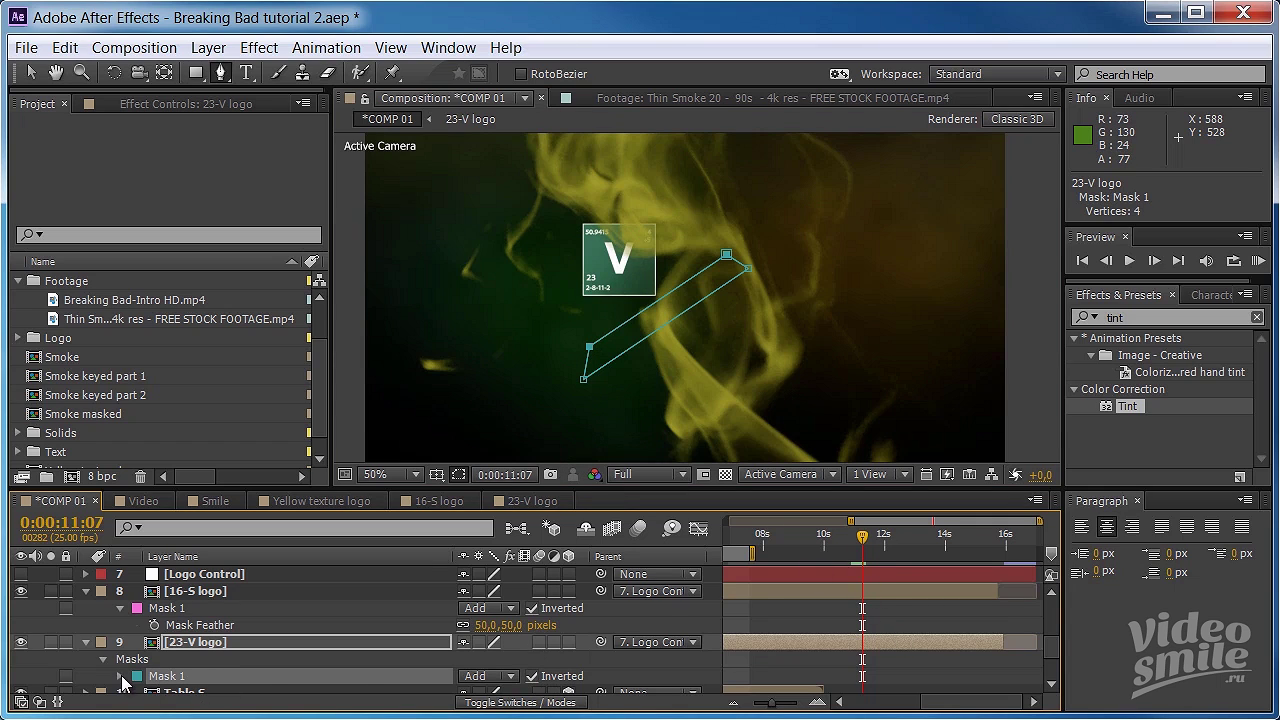
# - Keyframe the thin mask path, then enlarge it into a large diamond later in time
pyautogui.click(121, 677)
pyautogui.click(154, 633)
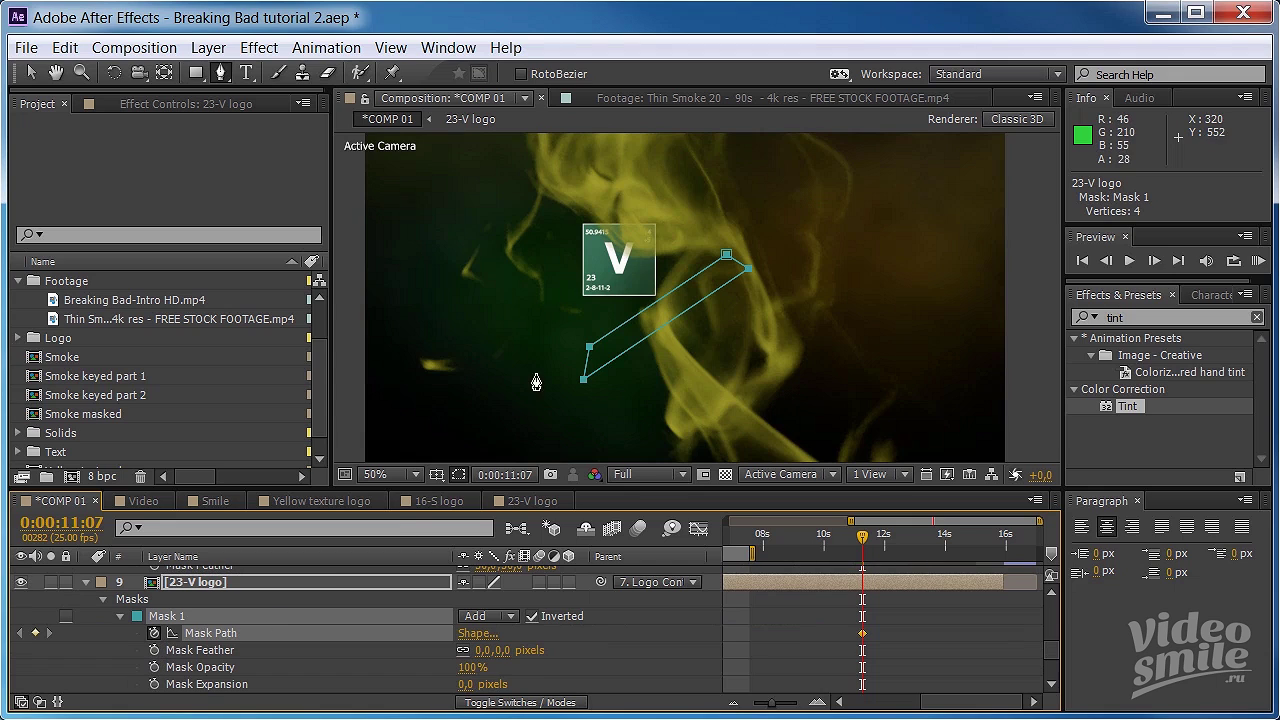
pyautogui.click(588, 348)
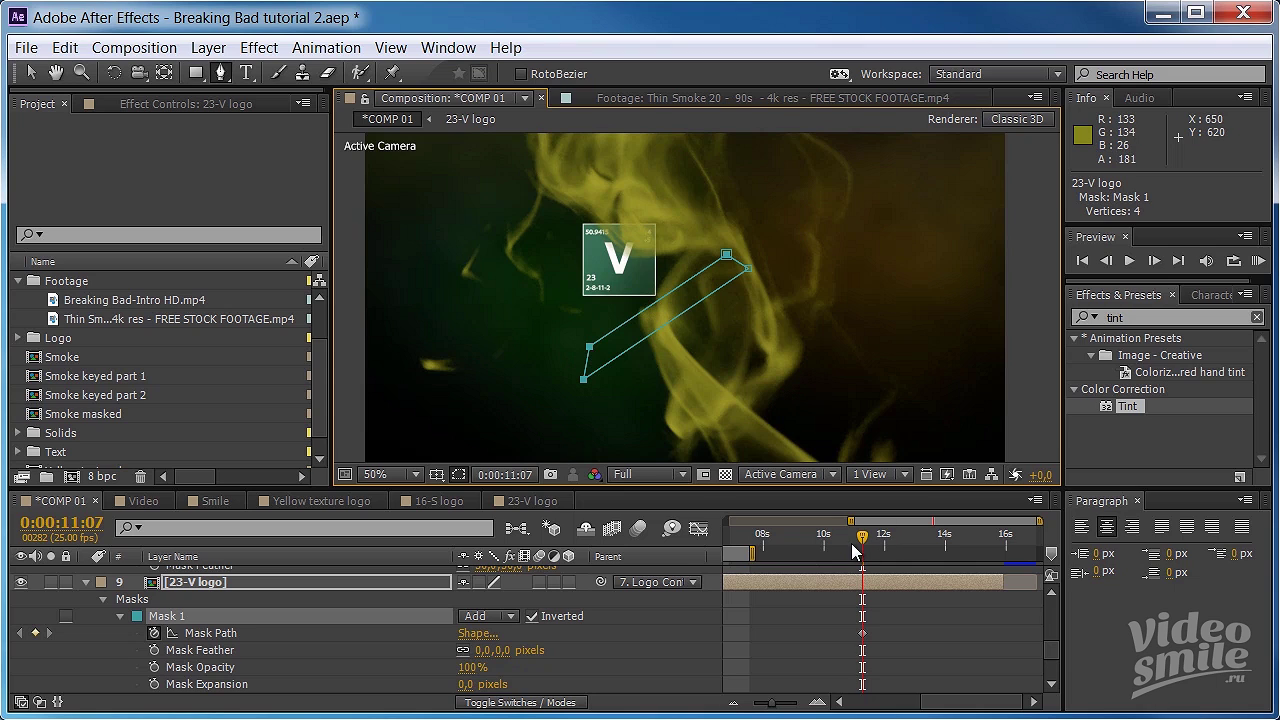
pyautogui.moveTo(862, 540); pyautogui.dragTo(869, 533)
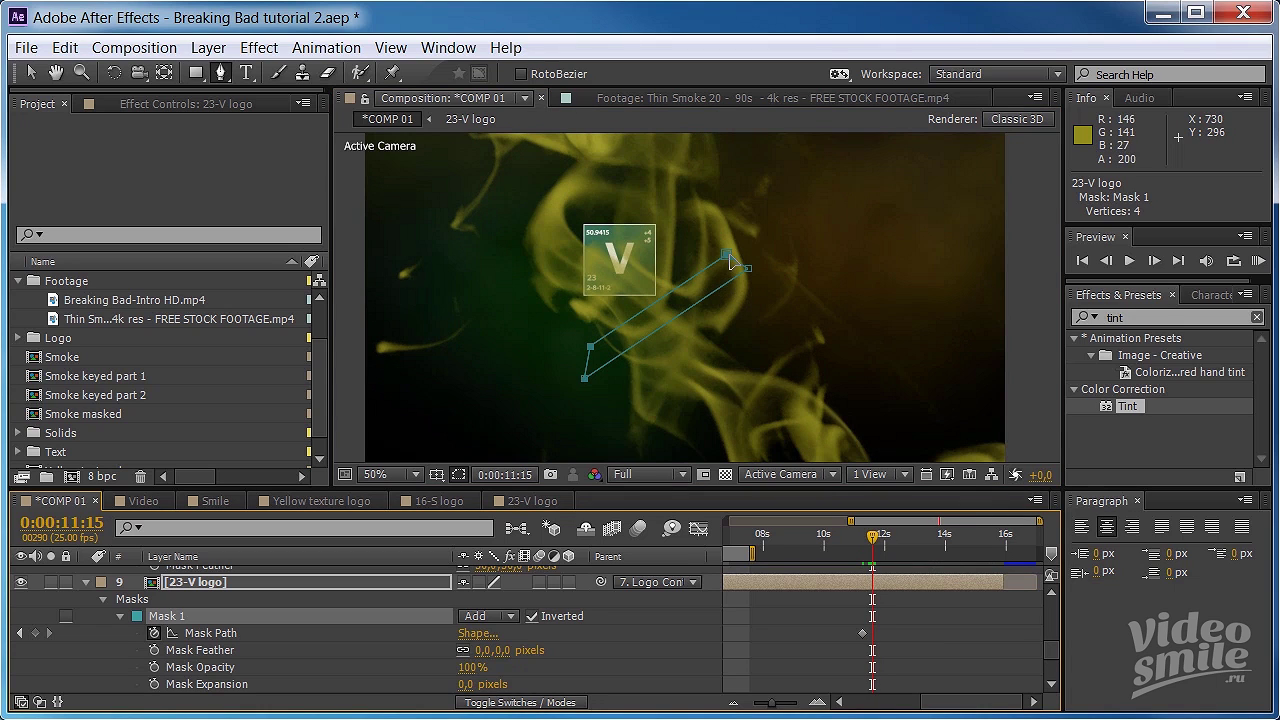
pyautogui.moveTo(731, 262); pyautogui.dragTo(637, 185)
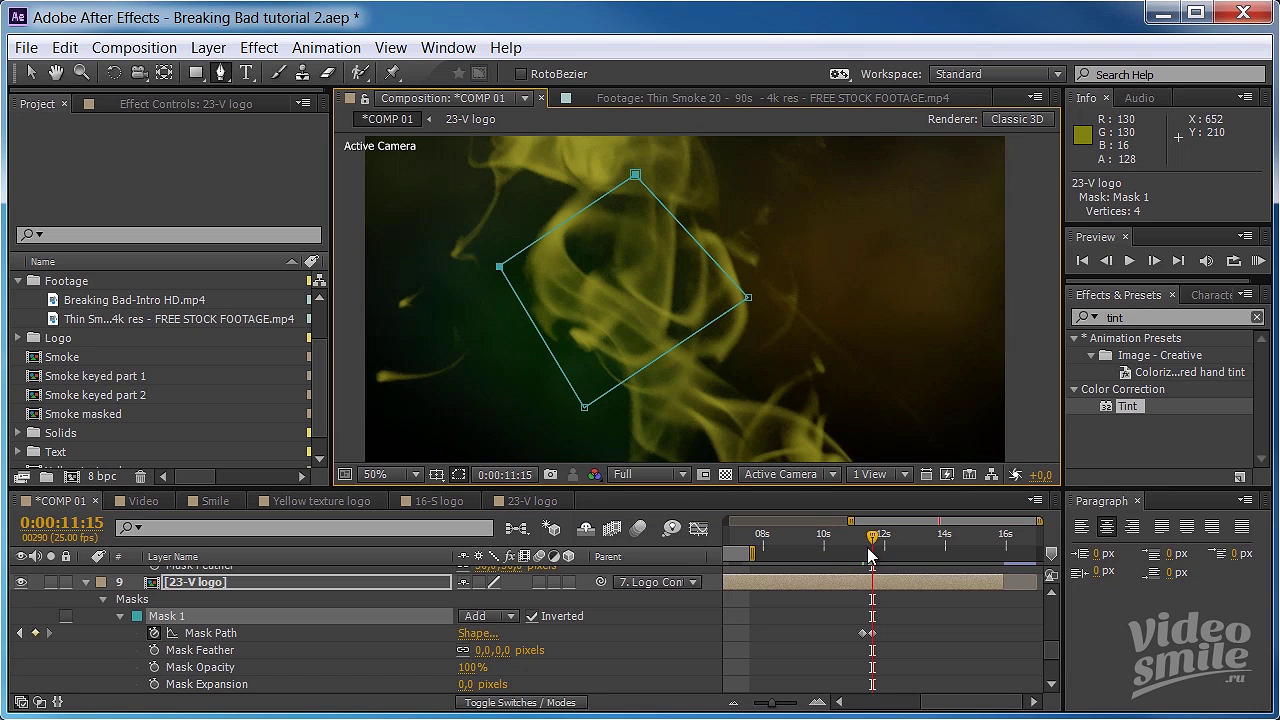
pyautogui.moveTo(873, 538); pyautogui.dragTo(866, 542)
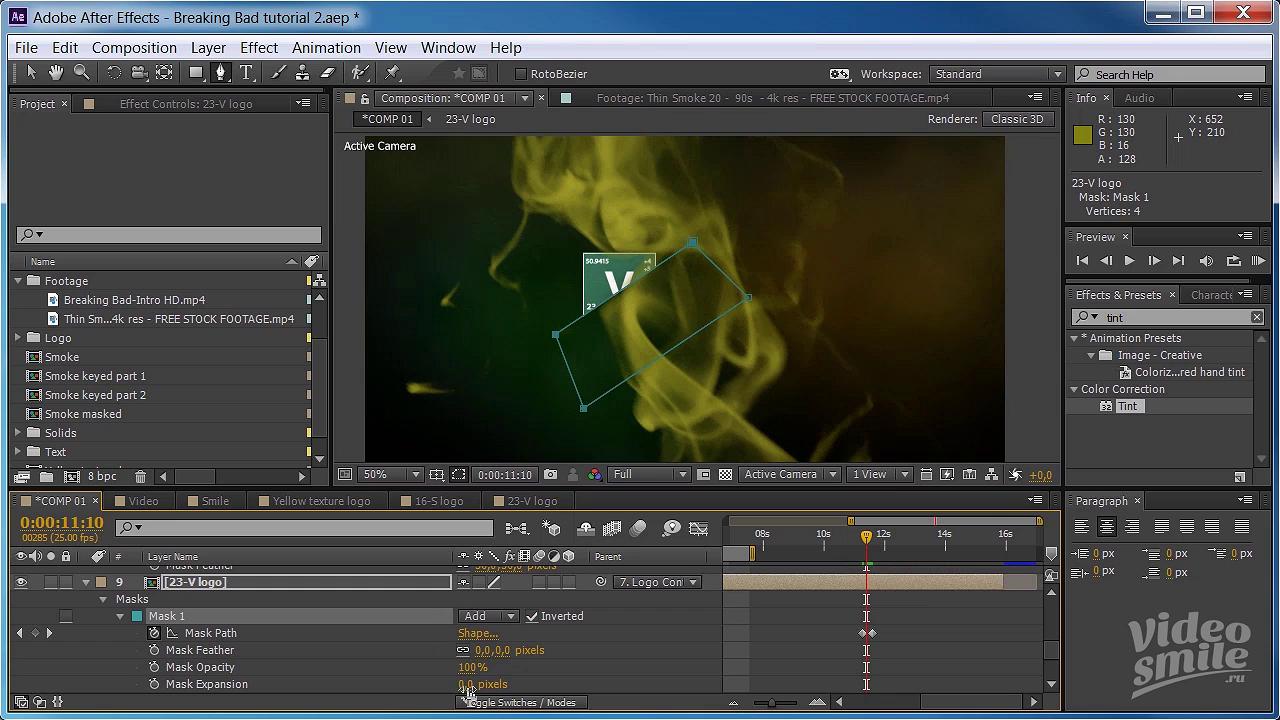
# - Feather the V mask by 50 pixels and review the animation at 0:00:10:10
pyautogui.click(483, 650)
pyautogui.write('50')
pyautogui.press('Return')
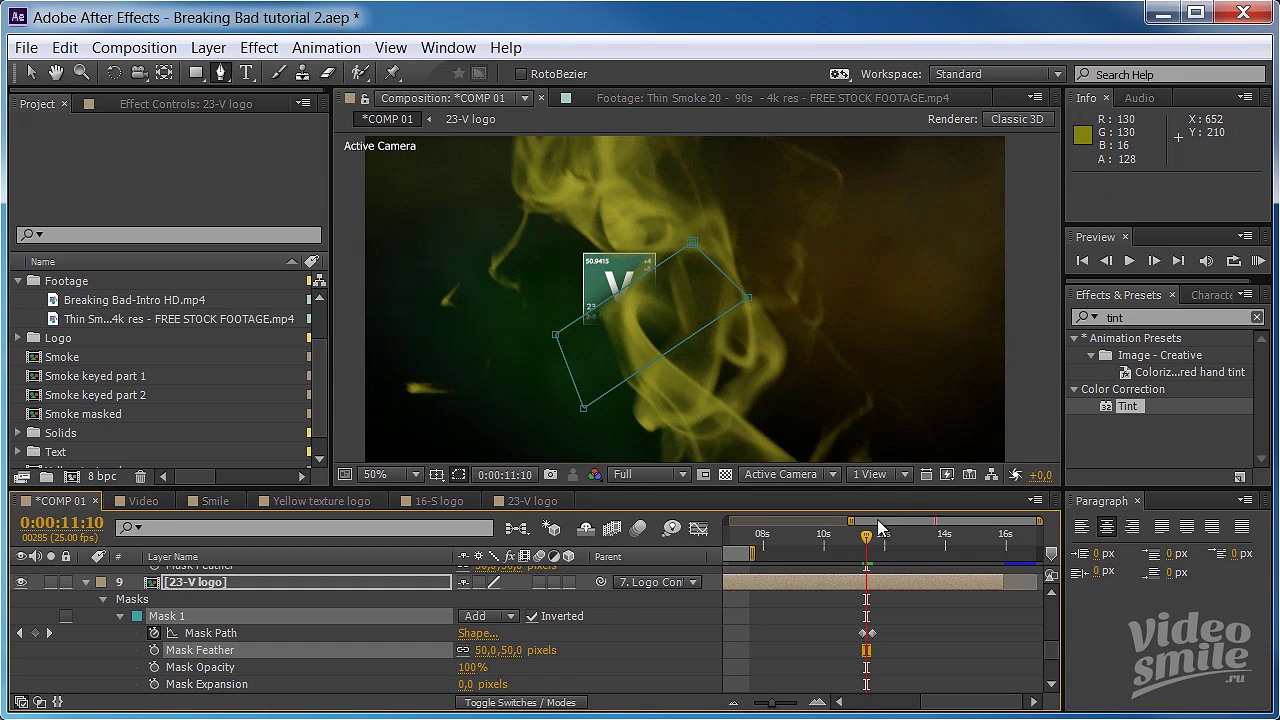
pyautogui.moveTo(867, 534); pyautogui.dragTo(881, 540)
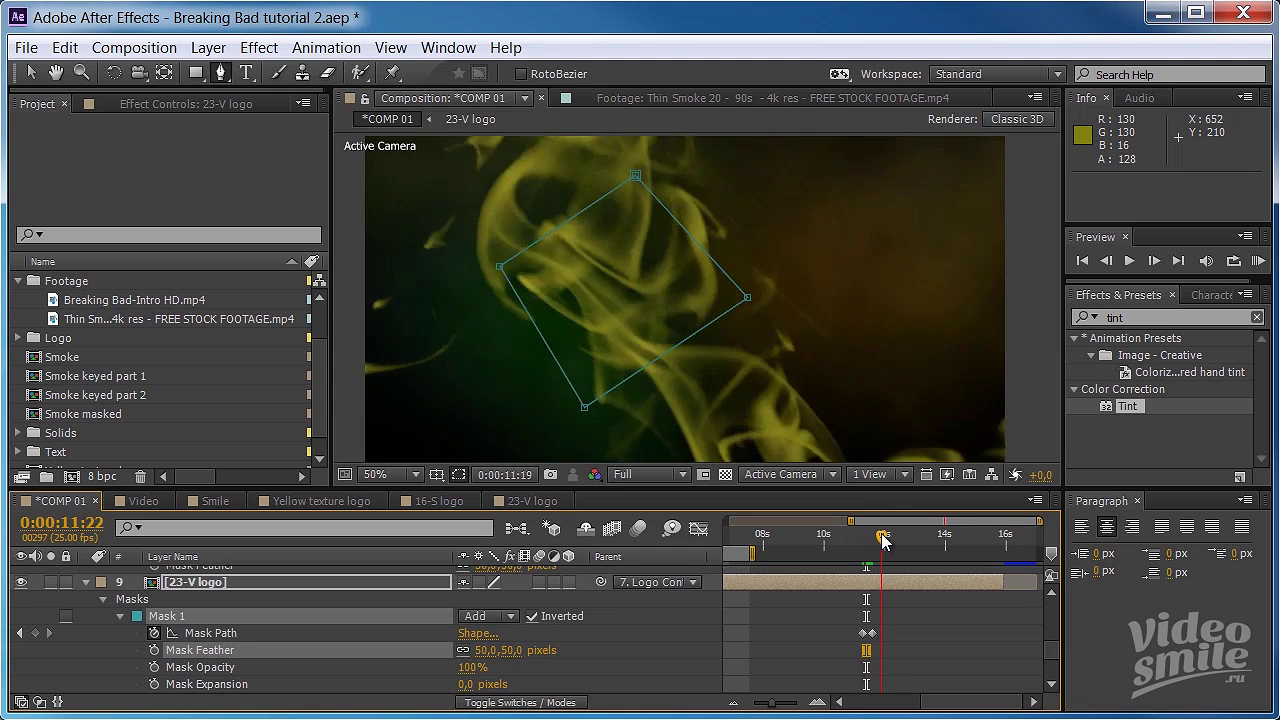
pyautogui.moveTo(881, 540); pyautogui.dragTo(836, 538)
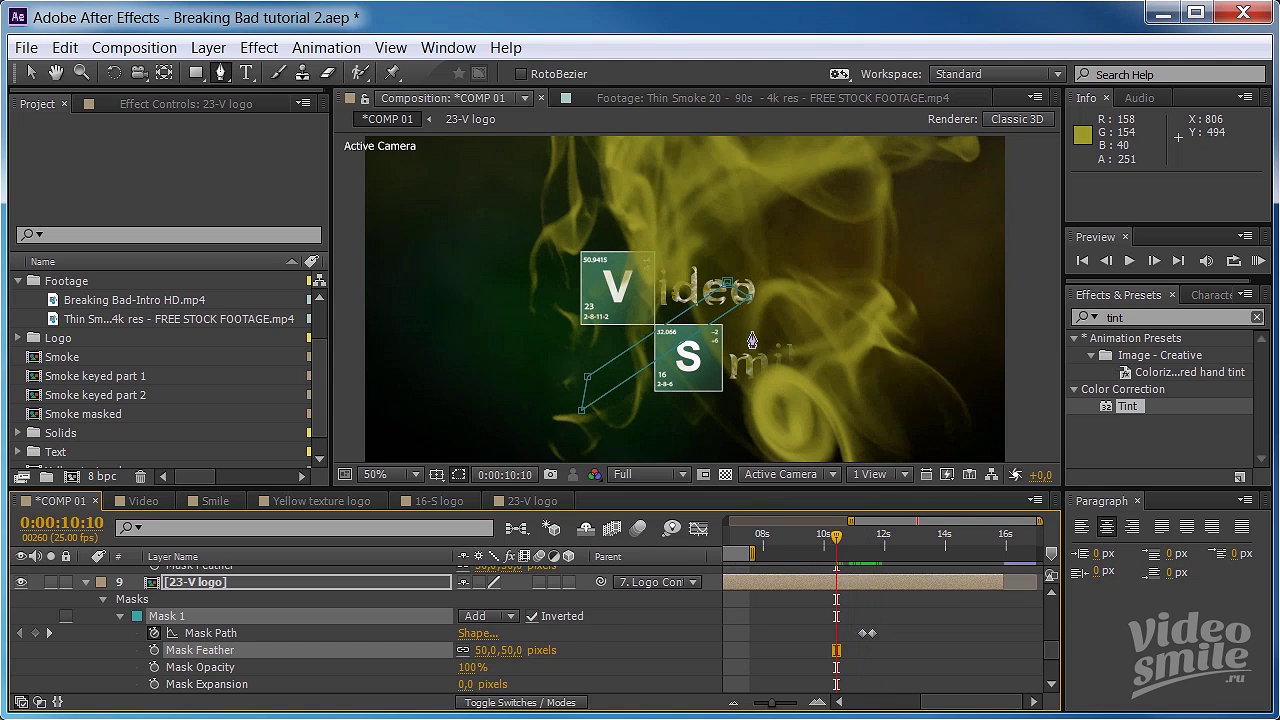
pyautogui.press(',')
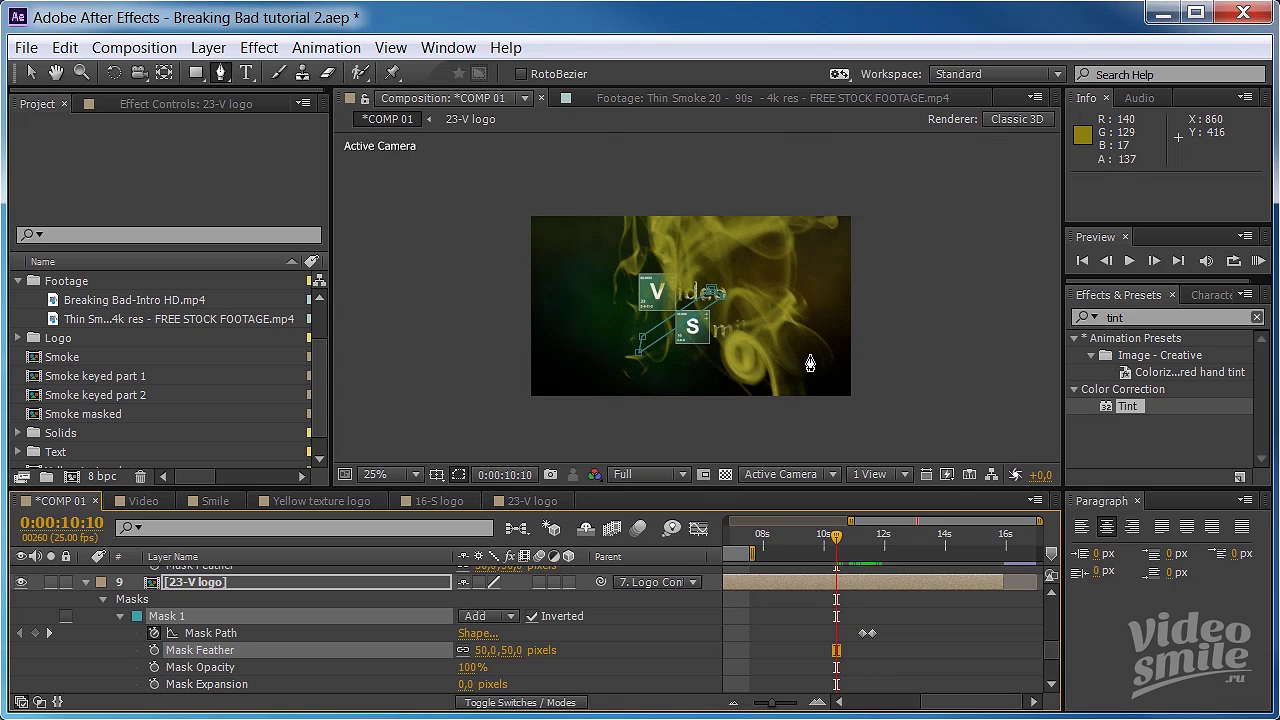
pyautogui.press('F2')
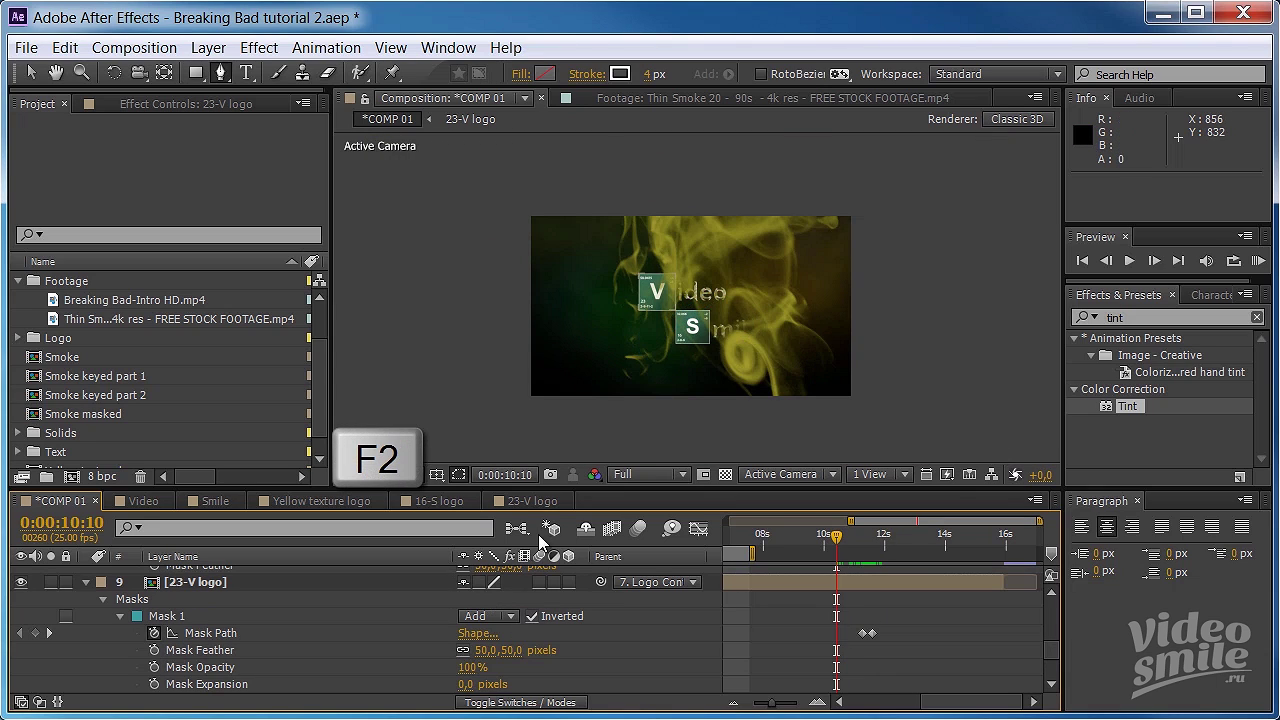
pyautogui.moveTo(836, 538)
pyautogui.mouseDown()
pyautogui.moveTo(800, 543)
pyautogui.moveTo(821, 541)
pyautogui.mouseUp()
pyautogui.moveTo(828, 538); pyautogui.dragTo(884, 530)
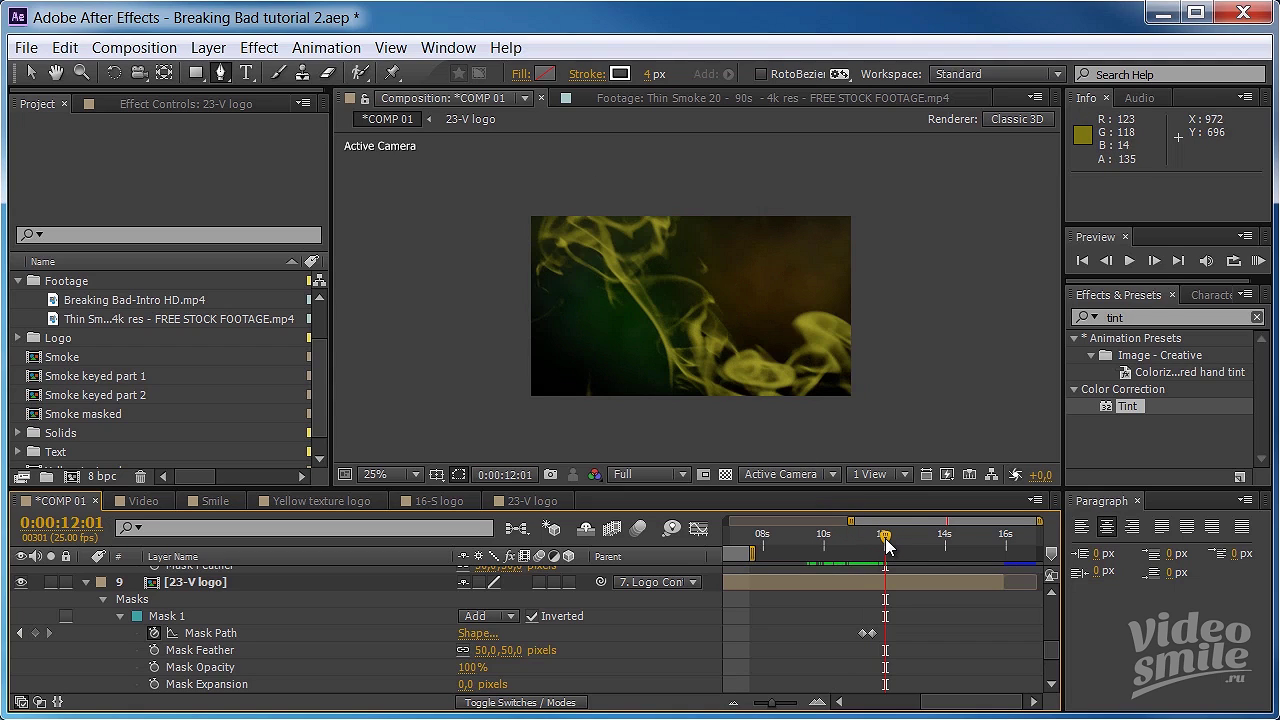
pyautogui.moveTo(885, 538); pyautogui.dragTo(898, 543)
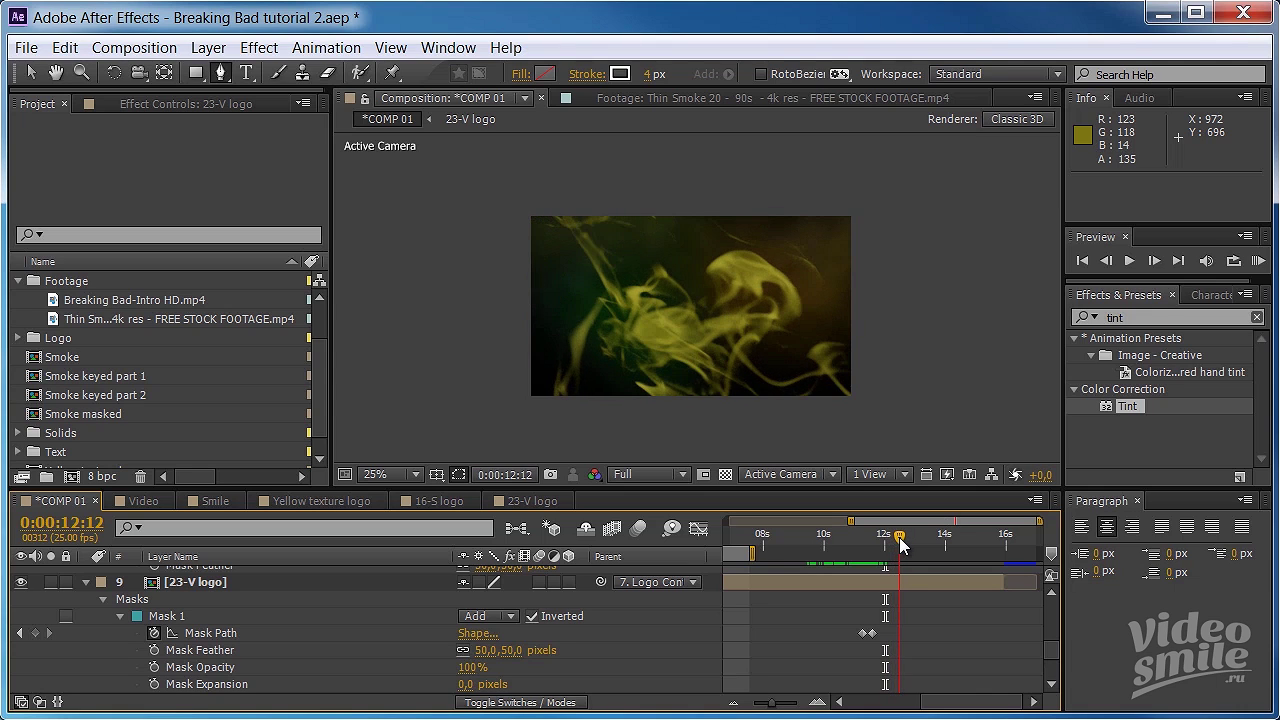
pyautogui.moveTo(898, 543)
pyautogui.mouseDown()
pyautogui.moveTo(874, 543)
pyautogui.moveTo(888, 540)
pyautogui.mouseUp()
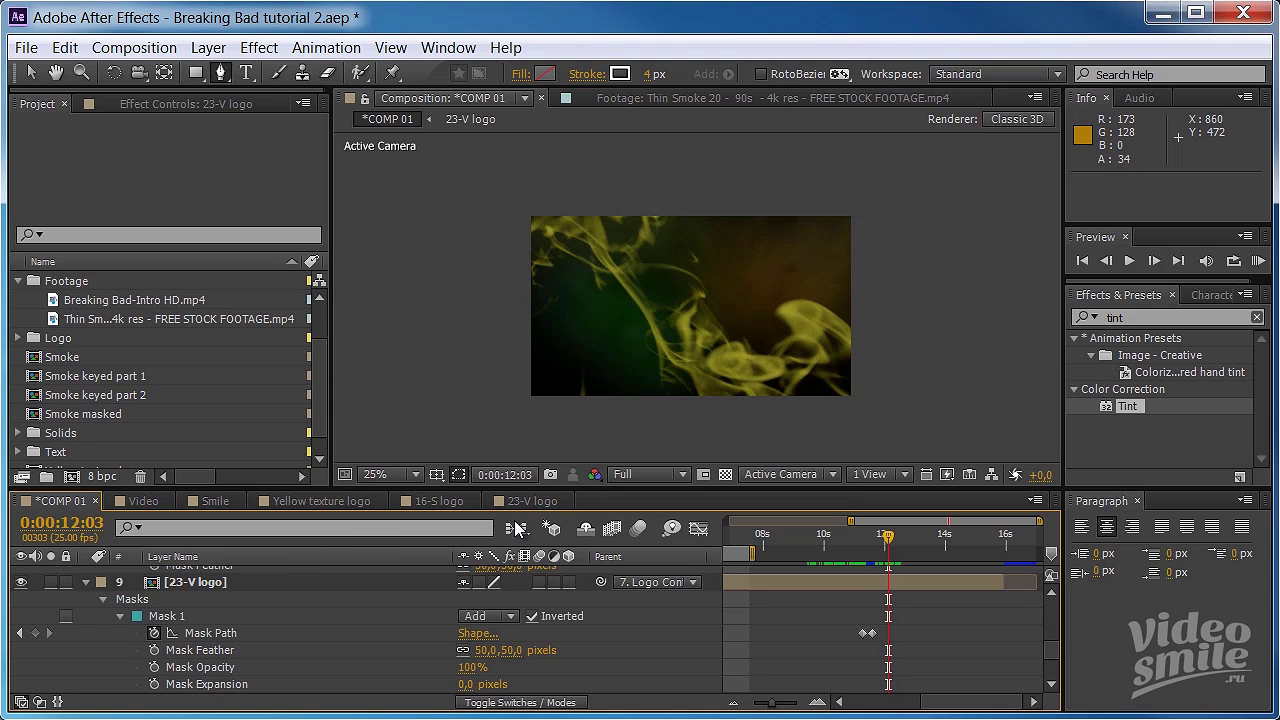
# - Shift Smoke keyed part 2 earlier in Smoke masked, then return to a COMP 01 smoke frame
pyautogui.doubleClick(61, 357)
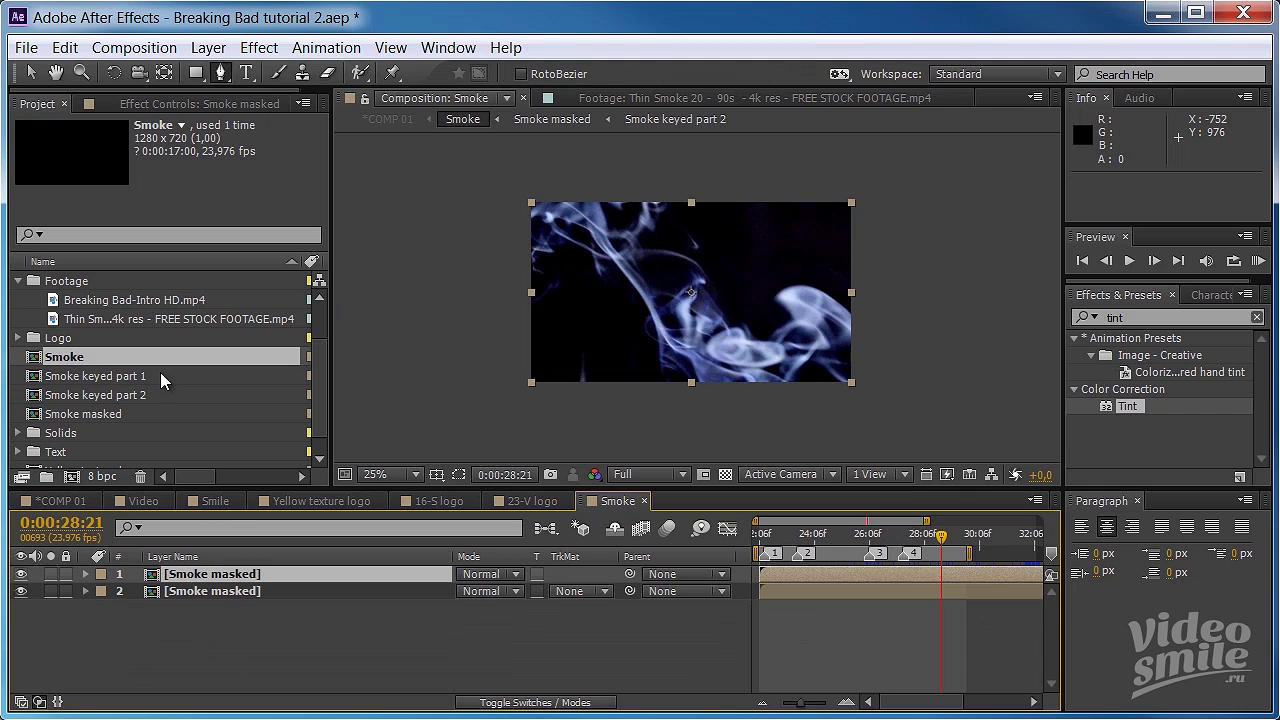
pyautogui.doubleClick(220, 580)
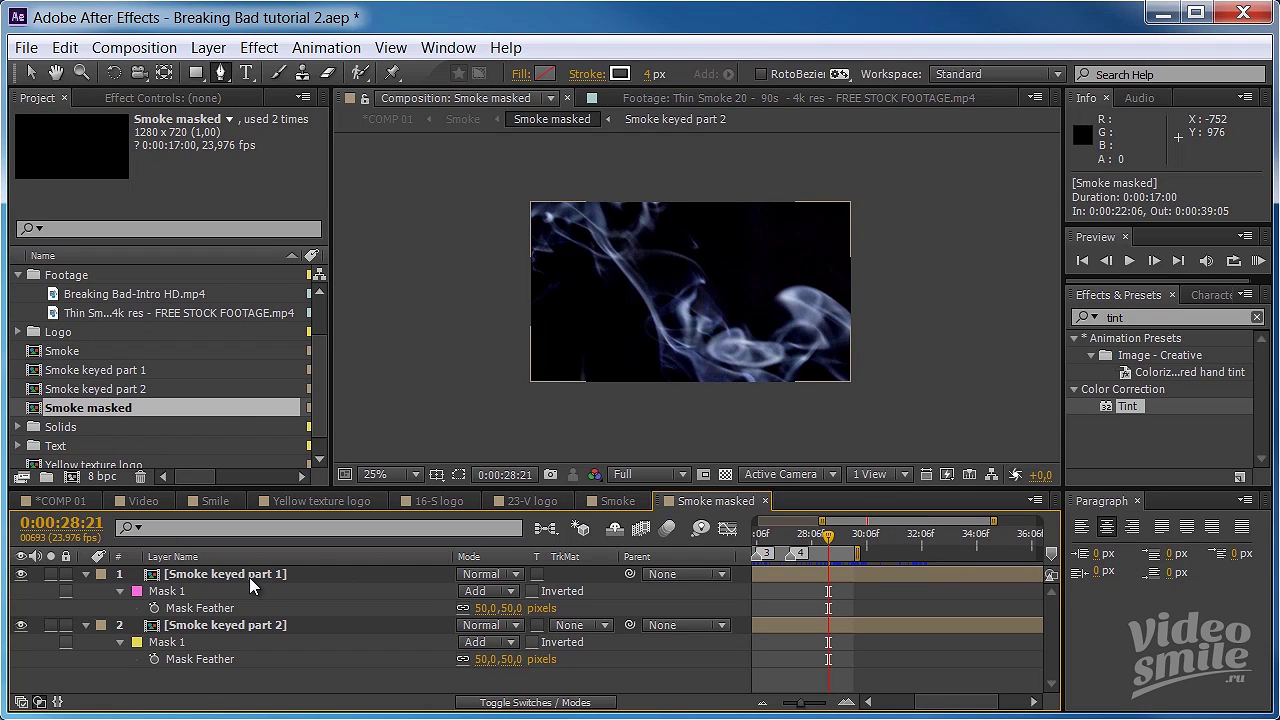
pyautogui.click(908, 628)
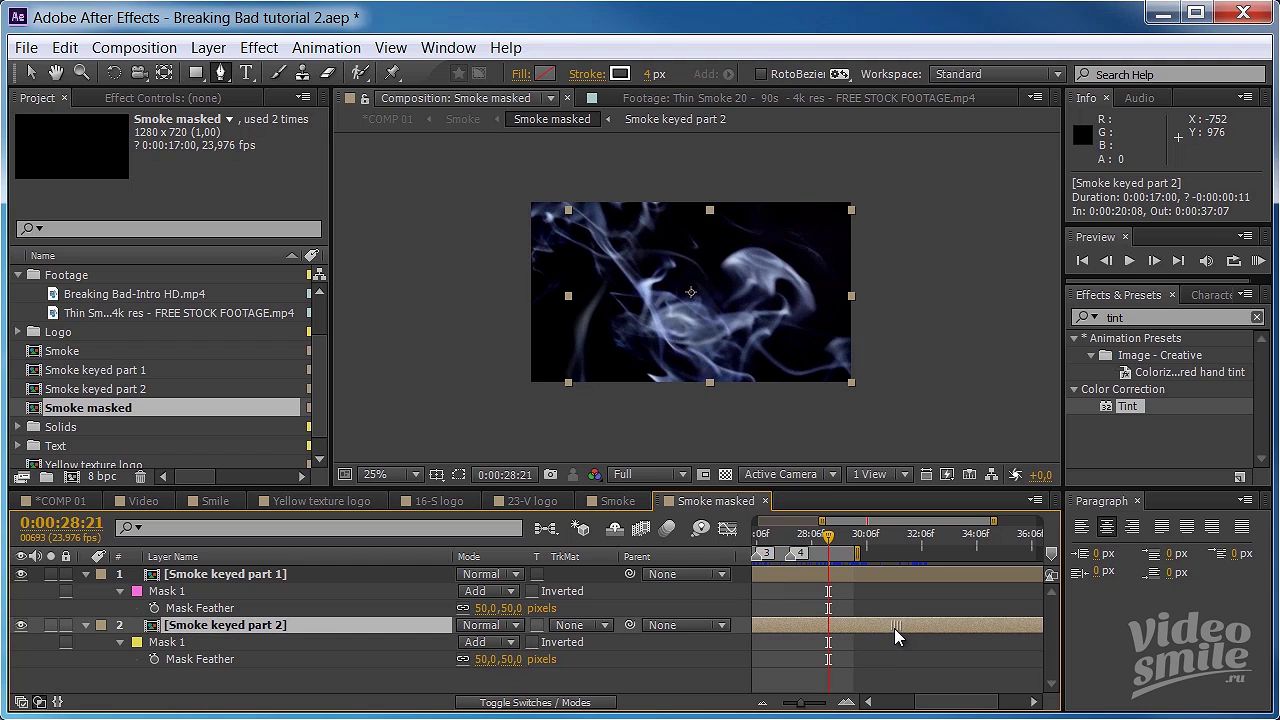
pyautogui.moveTo(899, 630); pyautogui.dragTo(891, 628)
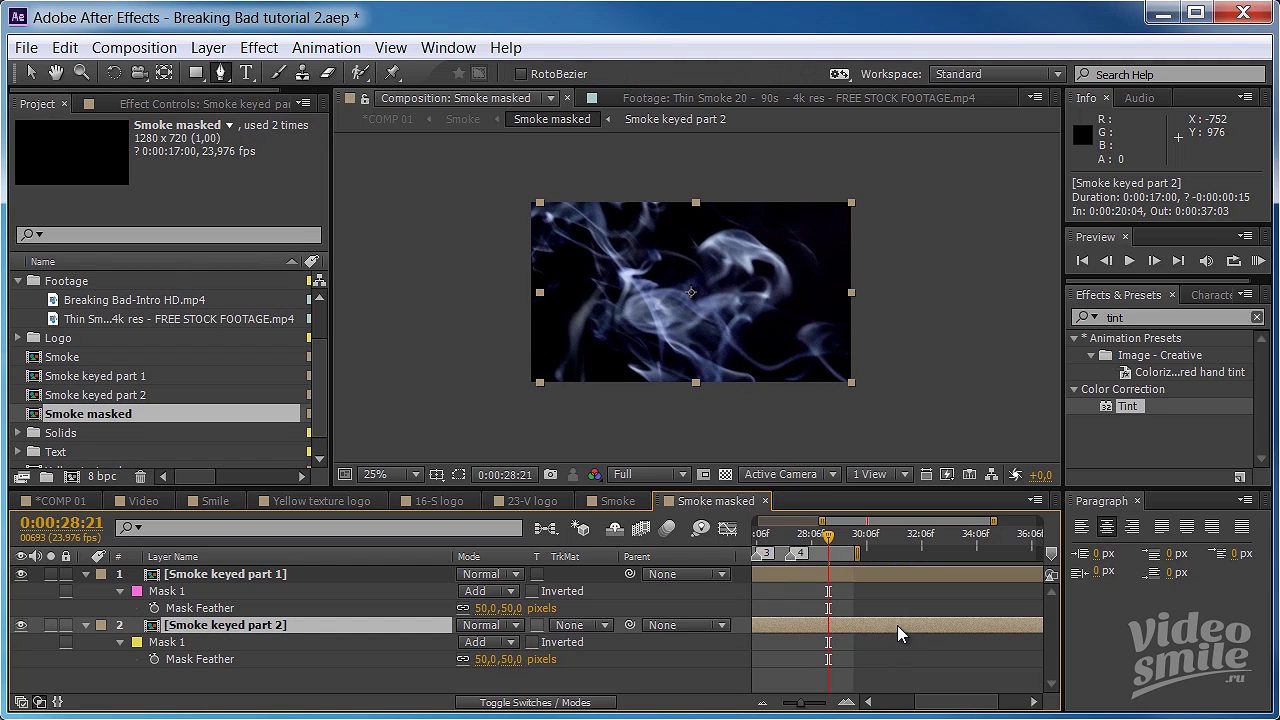
pyautogui.click(615, 501)
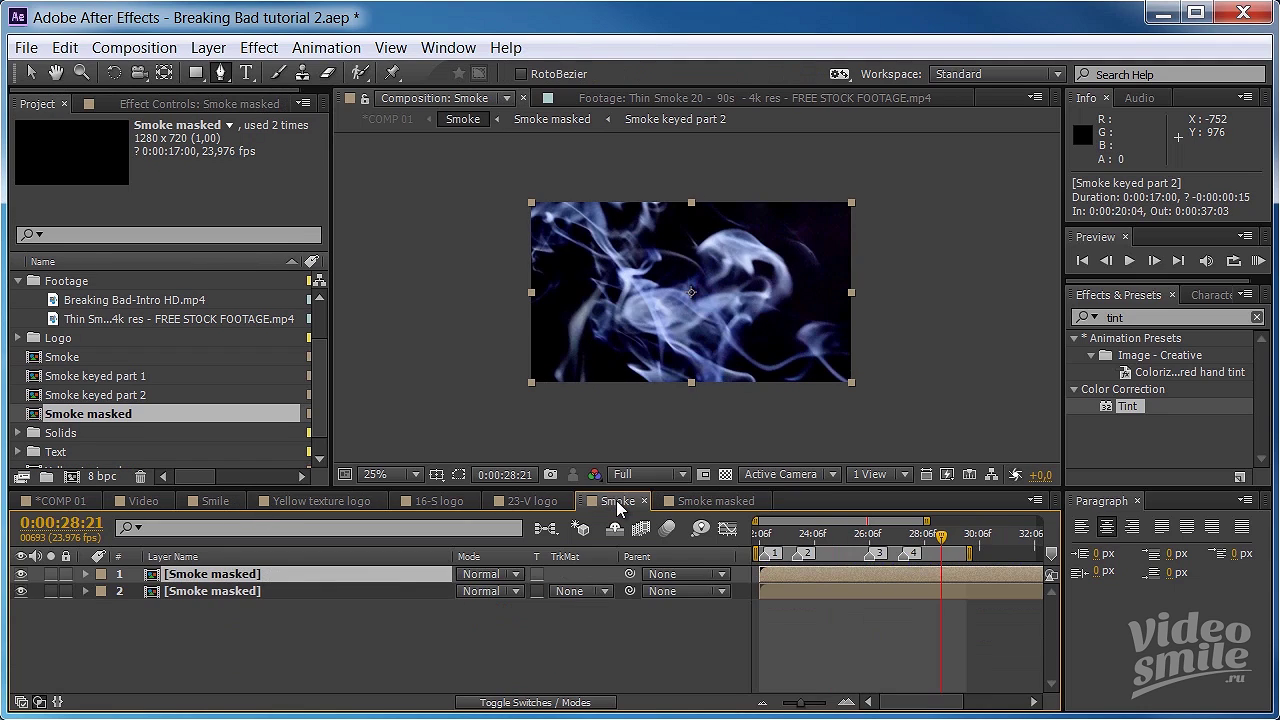
pyautogui.moveTo(952, 536)
pyautogui.mouseDown()
pyautogui.moveTo(858, 538)
pyautogui.moveTo(889, 537)
pyautogui.mouseUp()
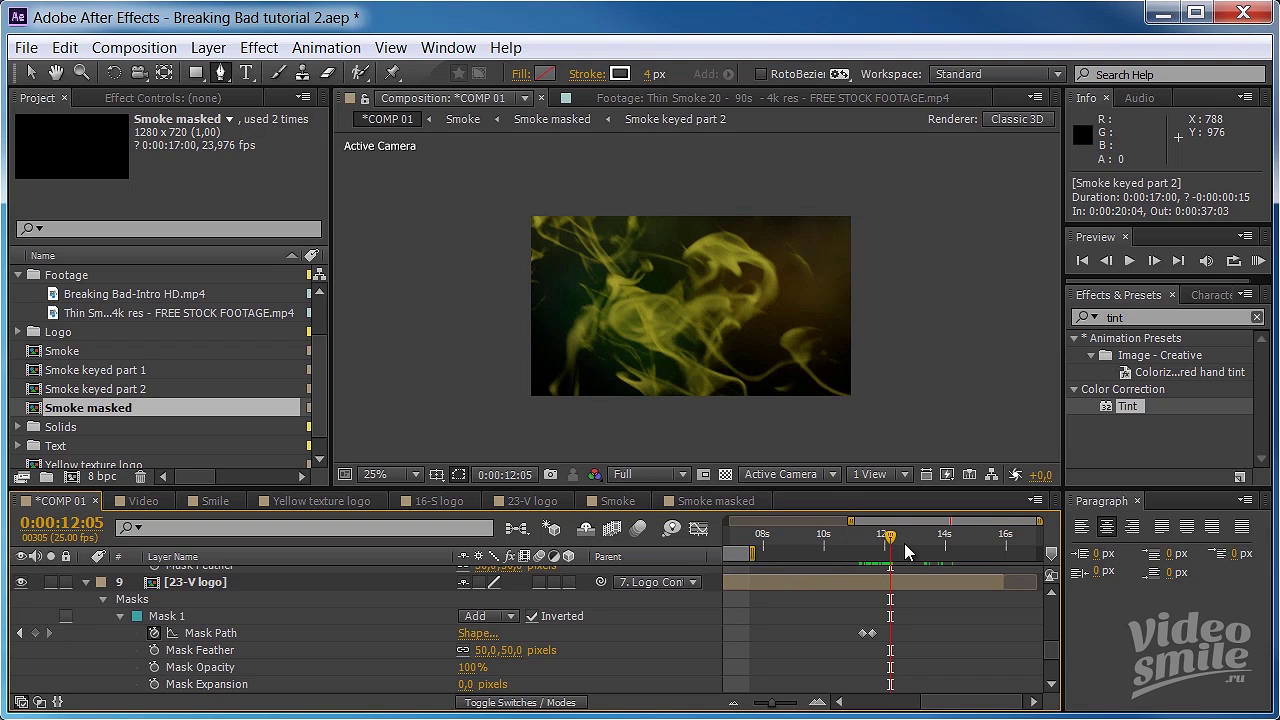
# - Parent the Smile and Video layers to the Logo Control layer
pyautogui.moveTo(889, 538); pyautogui.dragTo(818, 537)
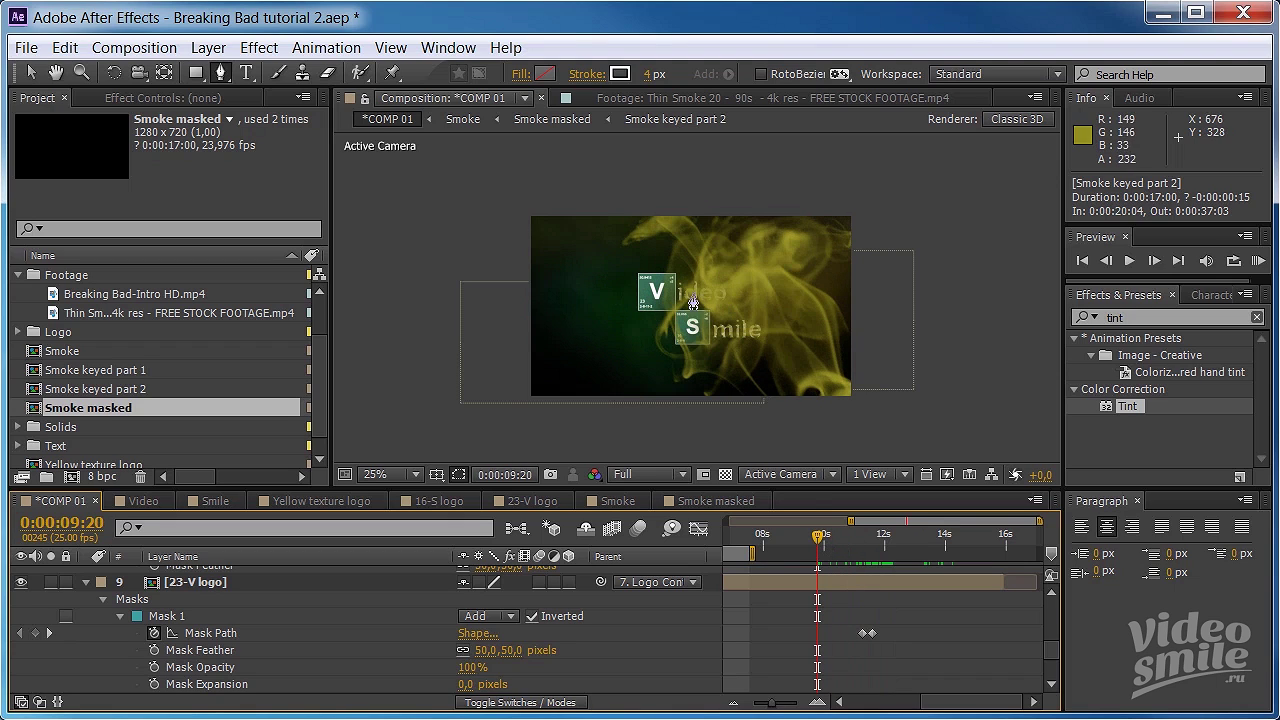
pyautogui.scroll(3, 421, 619)
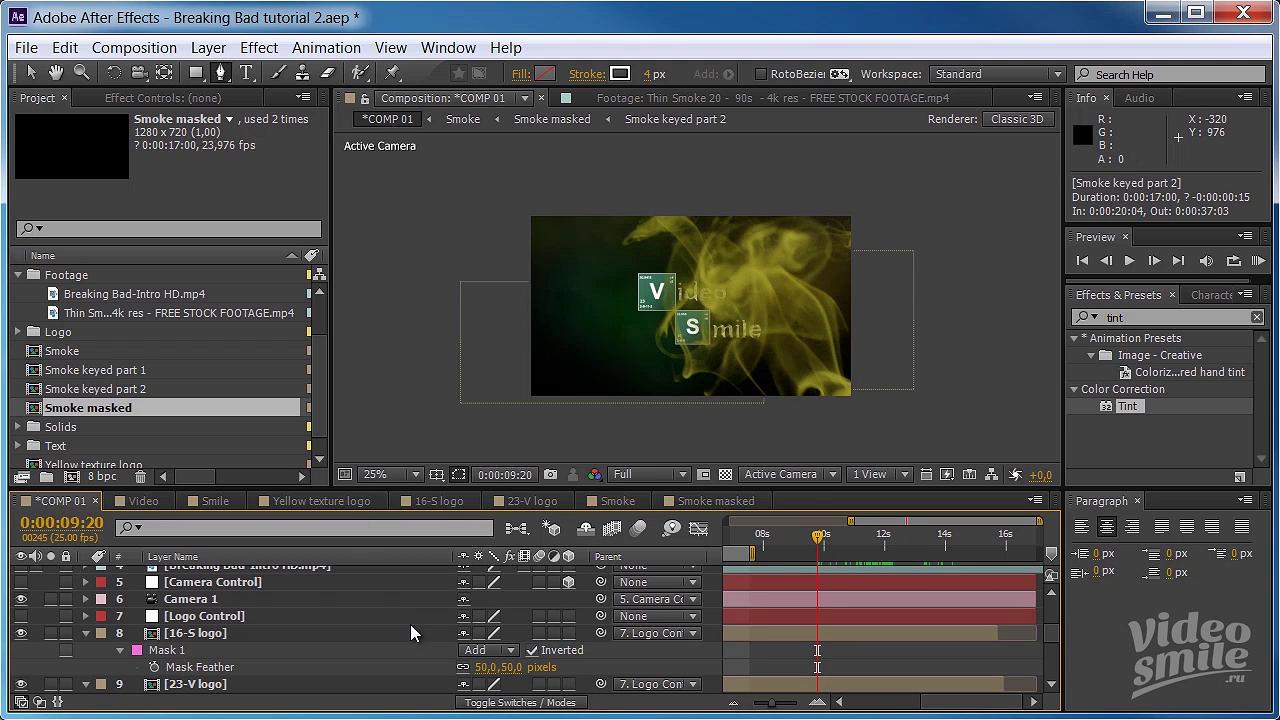
pyautogui.scroll(2, 402, 619)
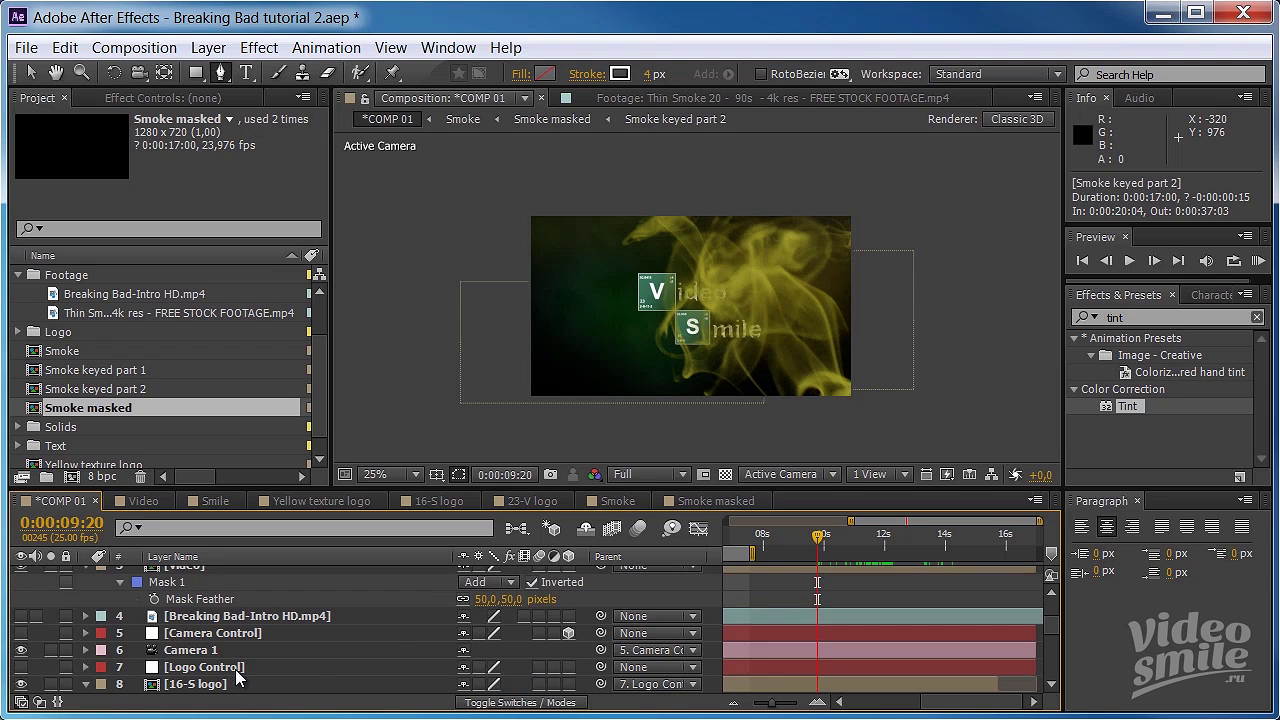
pyautogui.click(237, 668)
pyautogui.scroll(3, 254, 610)
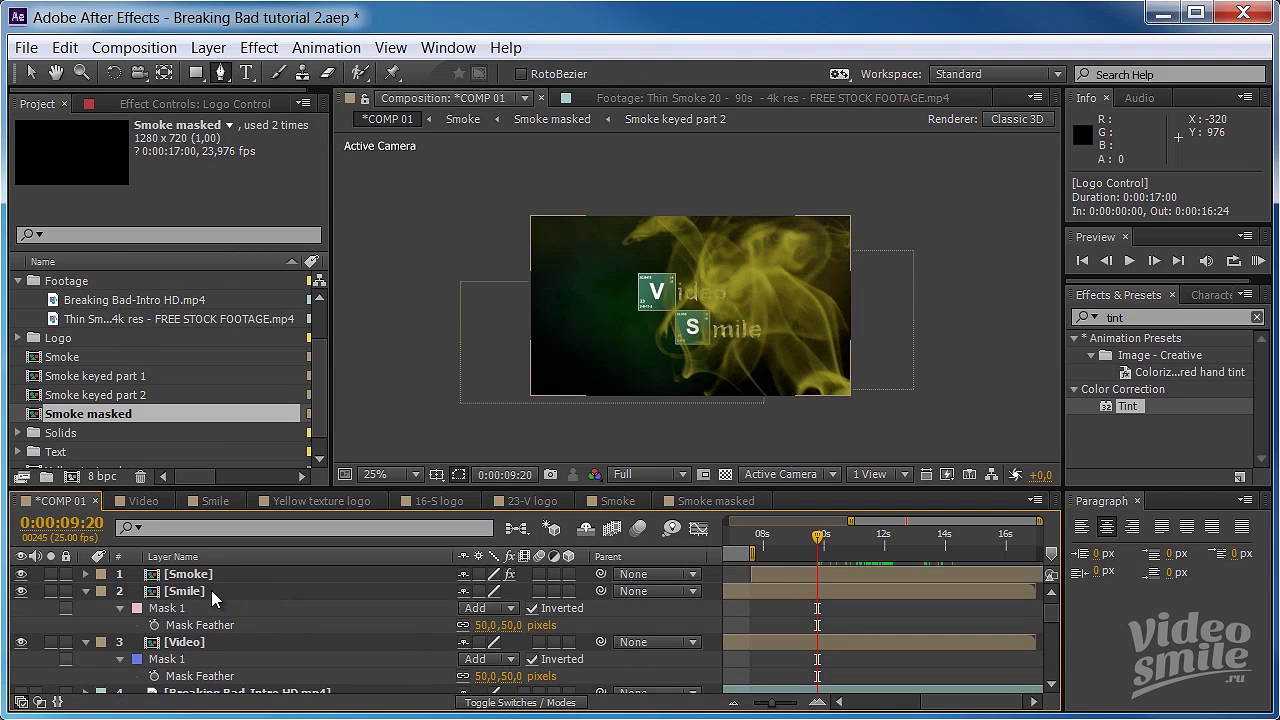
pyautogui.click(211, 590)
pyautogui.keyDown('ctrl'); pyautogui.click(213, 644); pyautogui.keyUp('ctrl')
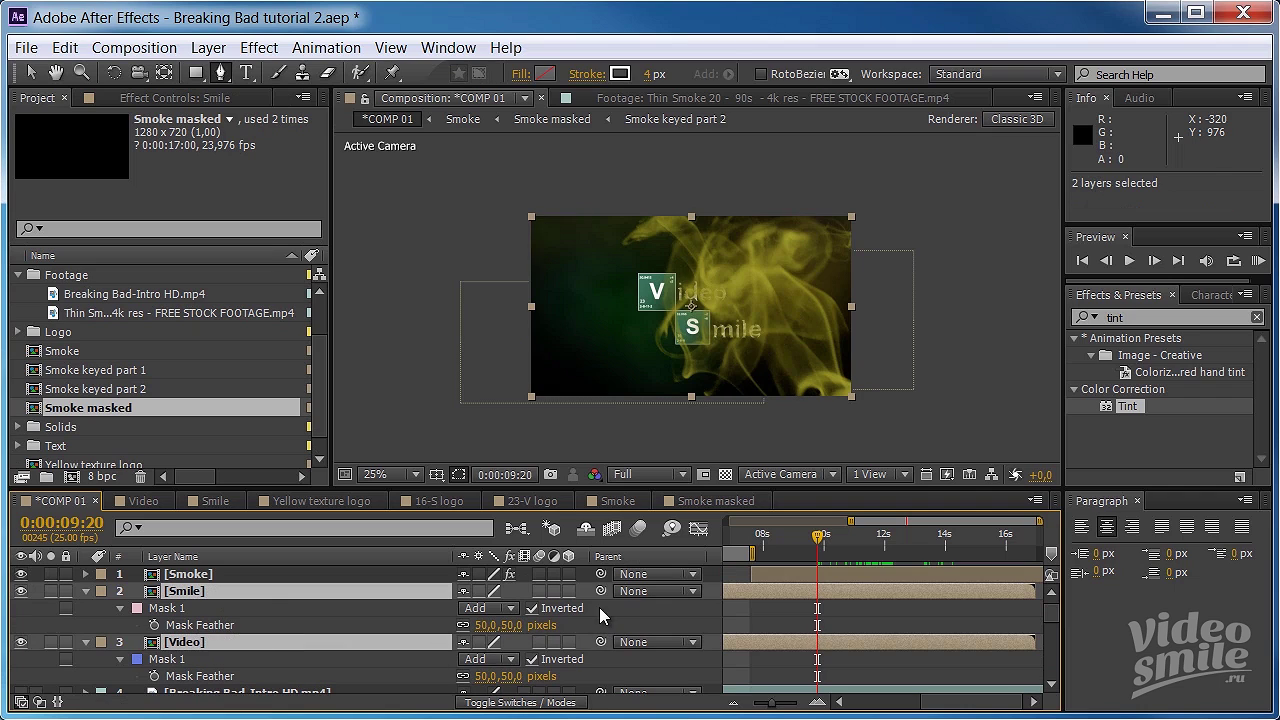
pyautogui.moveTo(600, 591)
pyautogui.mouseDown()
pyautogui.moveTo(310, 561)
pyautogui.moveTo(278, 620)
pyautogui.mouseUp()
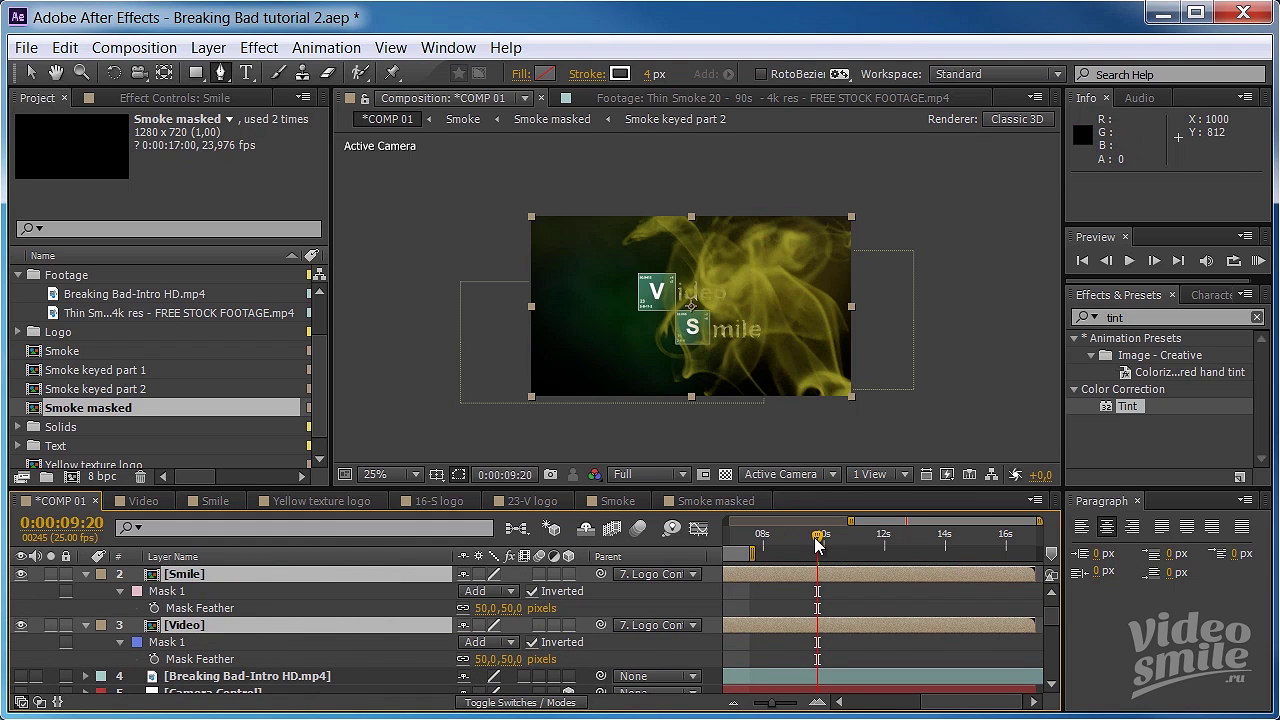
# - Review the logo fade, zoom the viewer to 50%, and advance to 12:07
pyautogui.moveTo(816, 543); pyautogui.dragTo(857, 547)
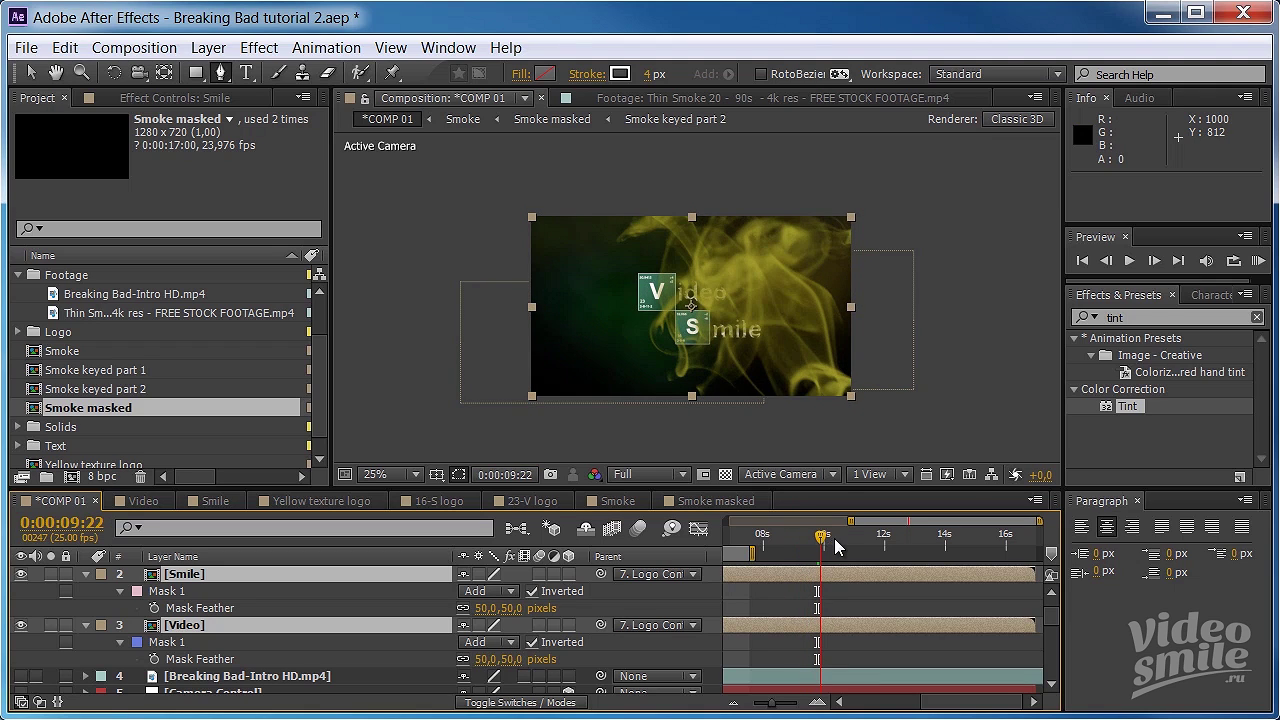
pyautogui.moveTo(857, 547); pyautogui.dragTo(878, 545)
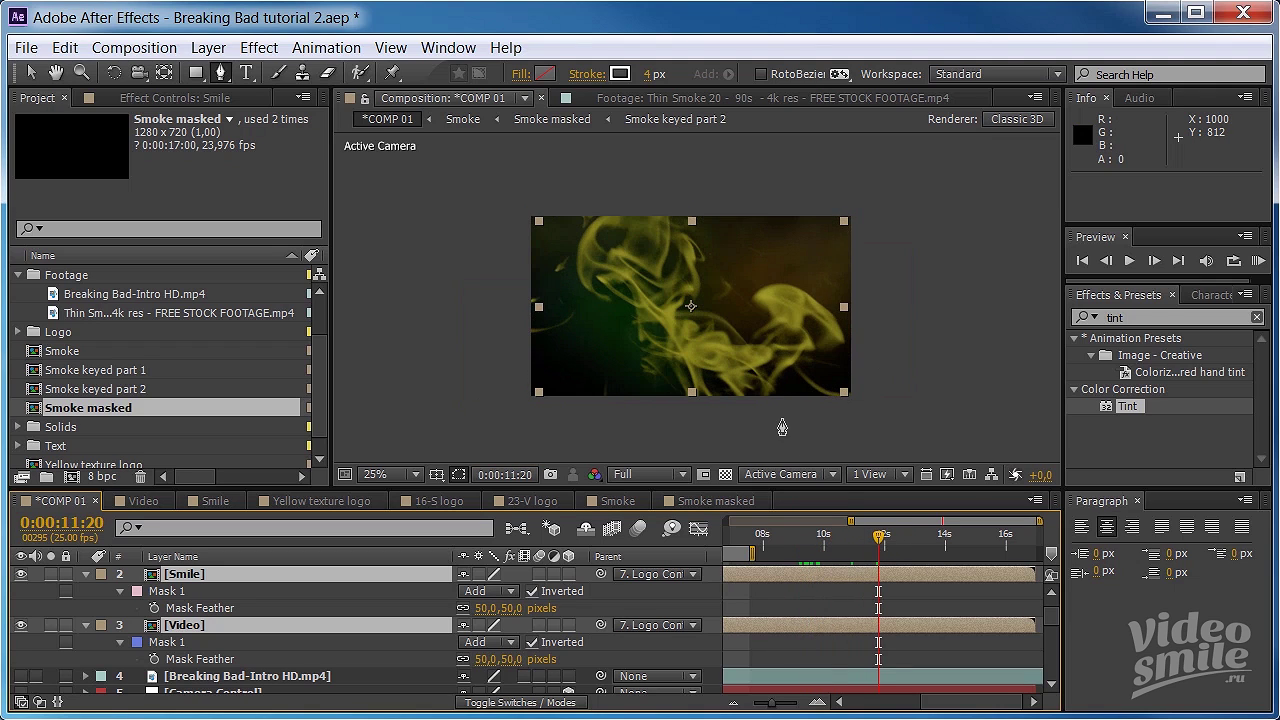
pyautogui.press('.')
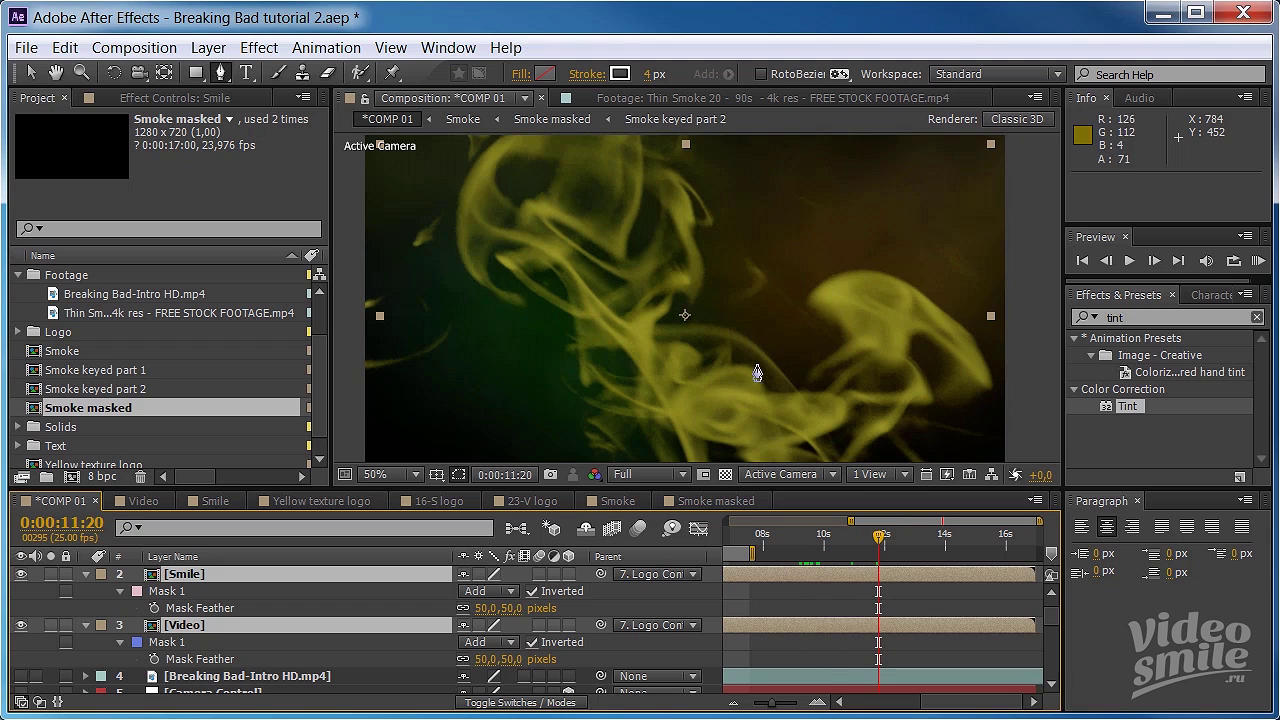
pyautogui.moveTo(878, 541); pyautogui.dragTo(894, 541)
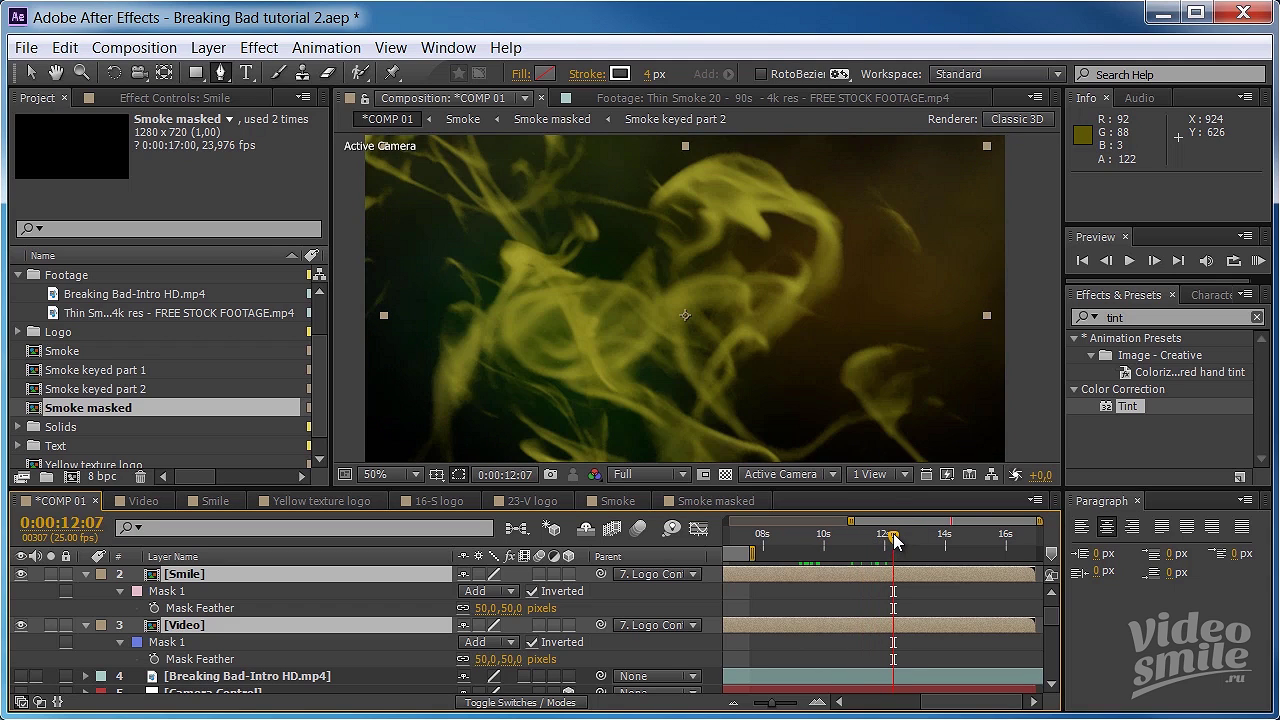
# - Put the four smoke comps, Smoke through Smoke masked, into a new folder named Smoke
pyautogui.click(322, 352)
pyautogui.click(68, 352)
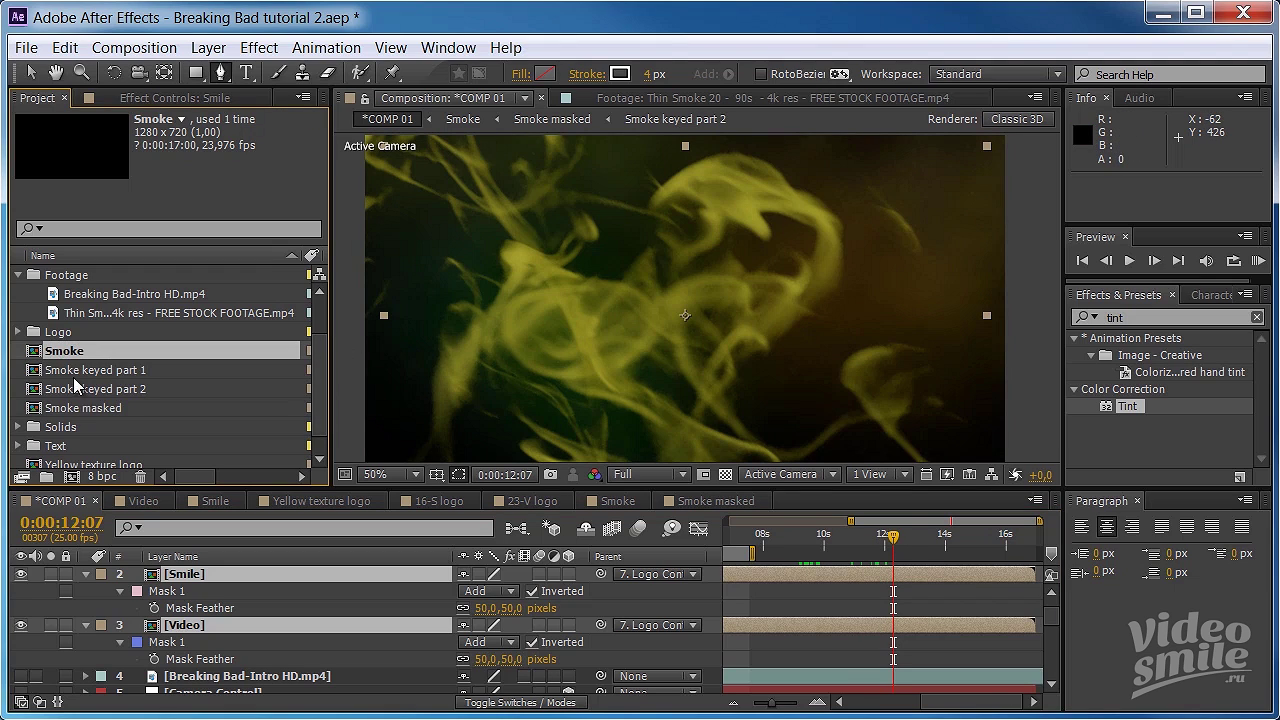
pyautogui.keyDown('shift'); pyautogui.click(207, 414); pyautogui.keyUp('shift')
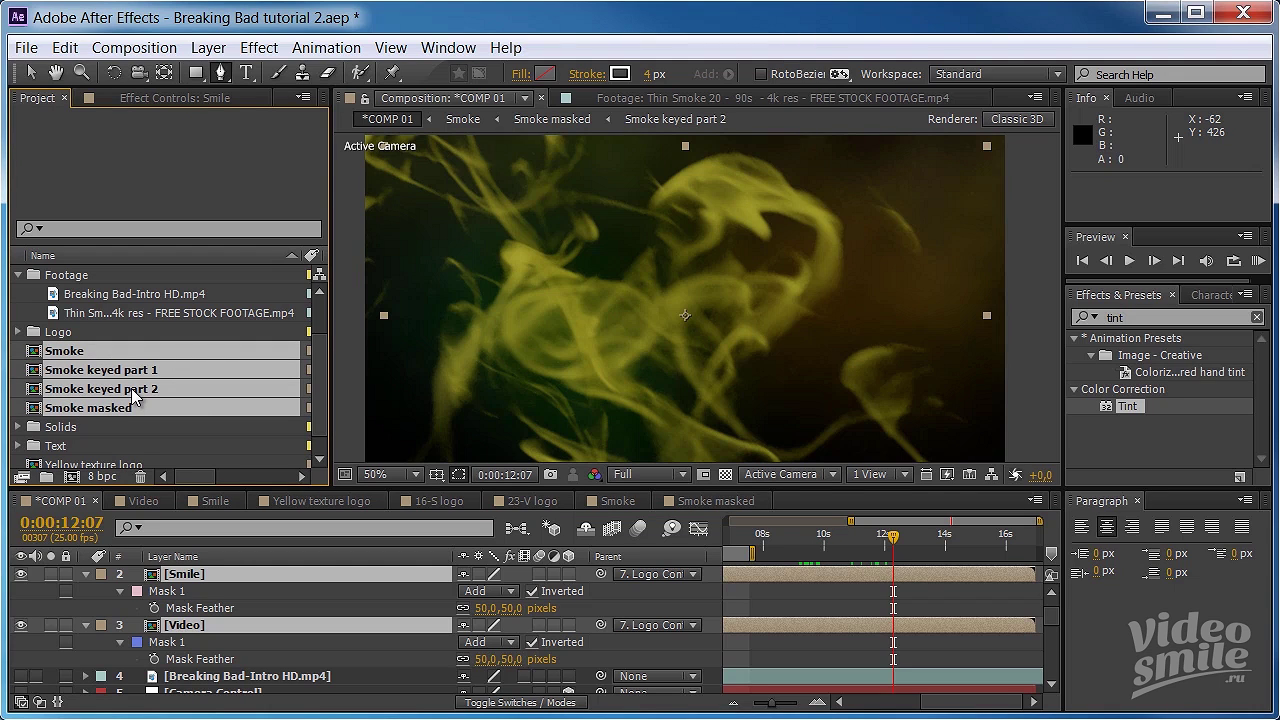
pyautogui.moveTo(117, 379); pyautogui.dragTo(47, 476)
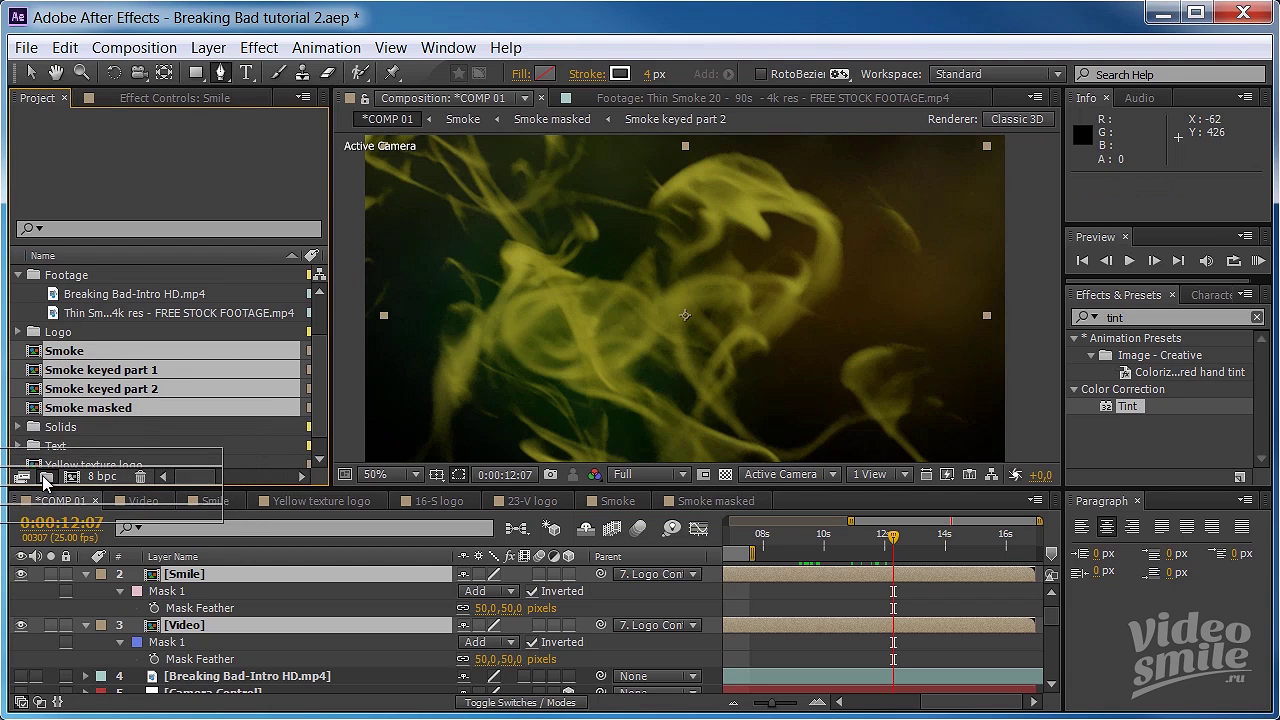
pyautogui.write('S')
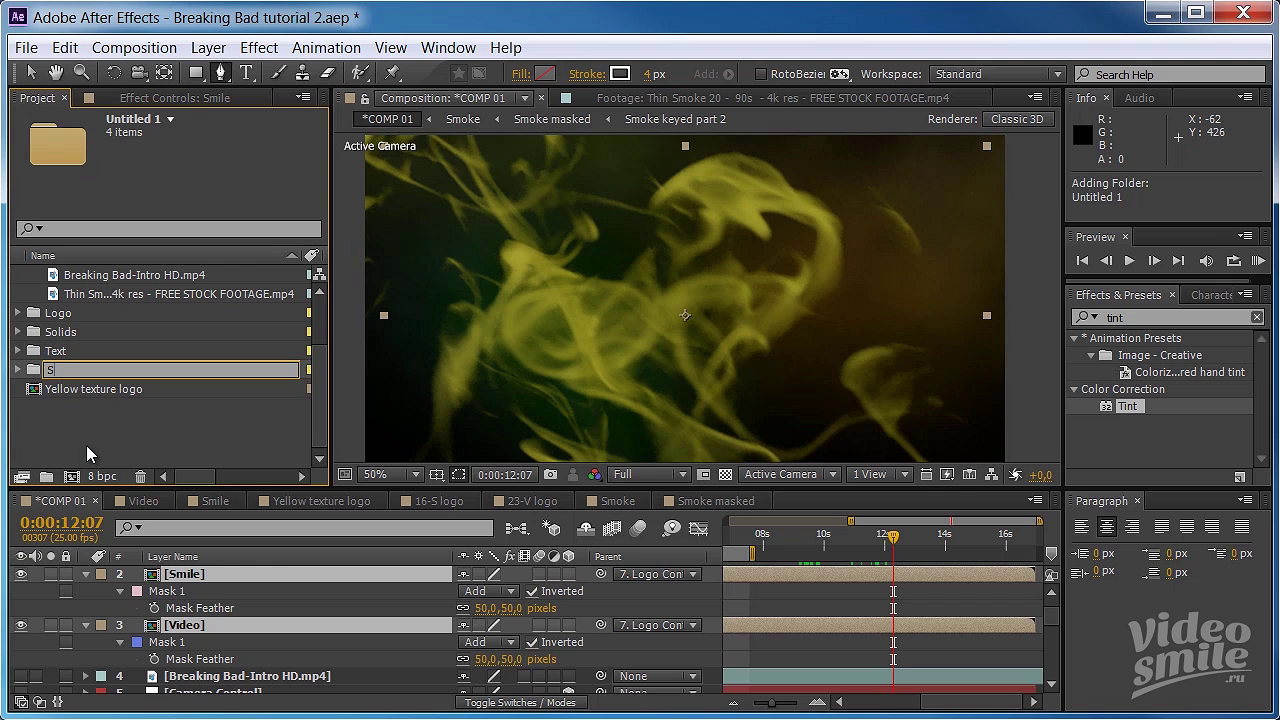
pyautogui.write('moke')
pyautogui.press('Return')
# - Move Yellow texture logo into the Logo folder and collapse it
pyautogui.scroll(-1, 127, 404)
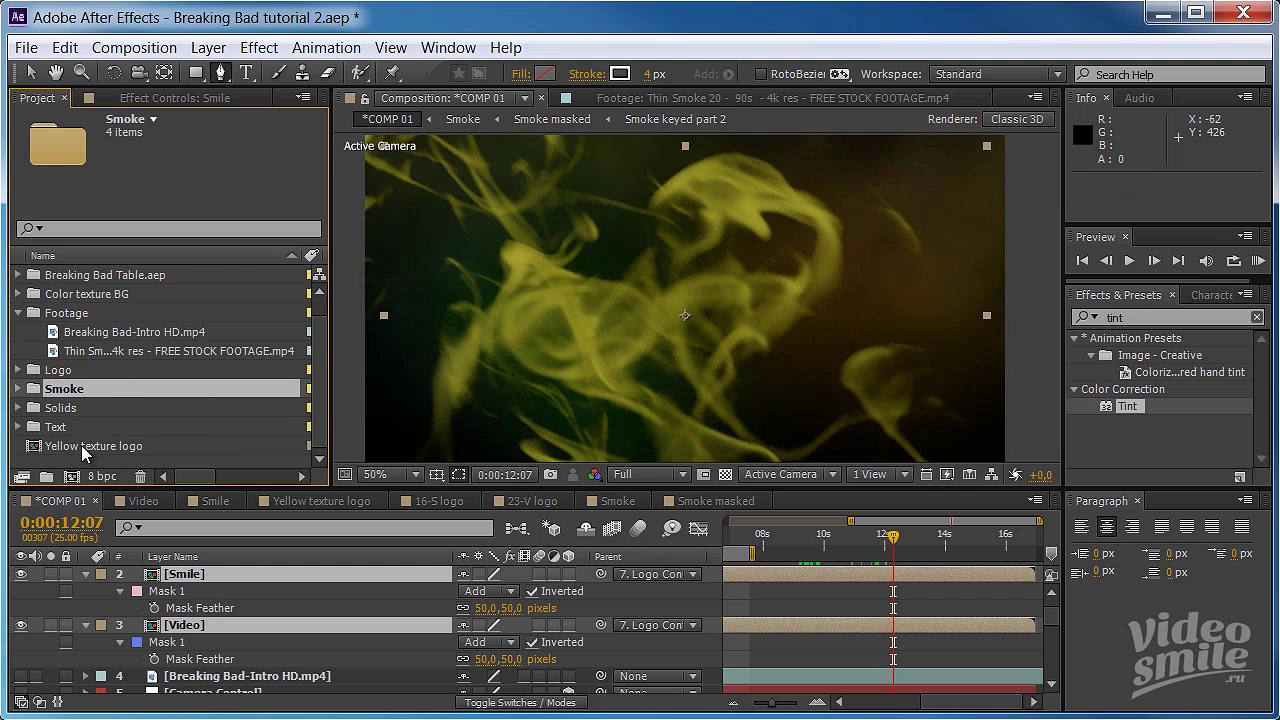
pyautogui.moveTo(75, 444)
pyautogui.mouseDown()
pyautogui.moveTo(75, 377)
pyautogui.moveTo(124, 389)
pyautogui.mouseUp()
pyautogui.scroll(-1, 131, 392)
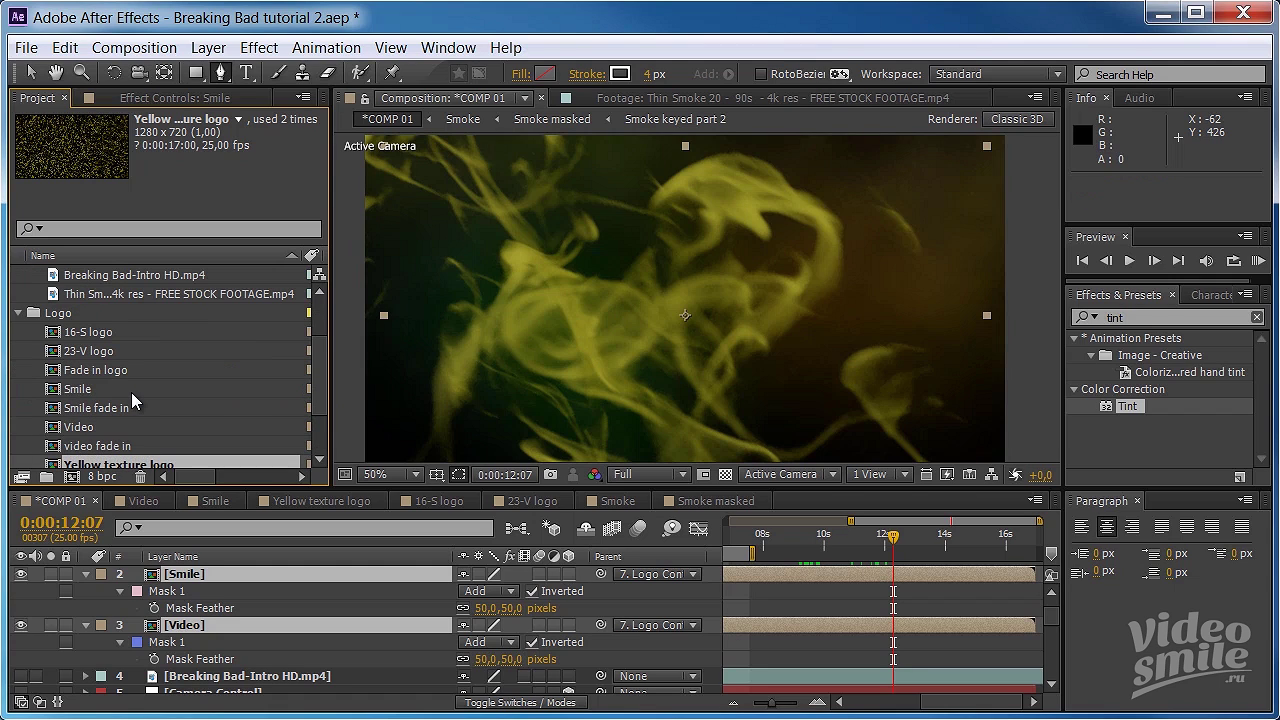
pyautogui.click(19, 314)
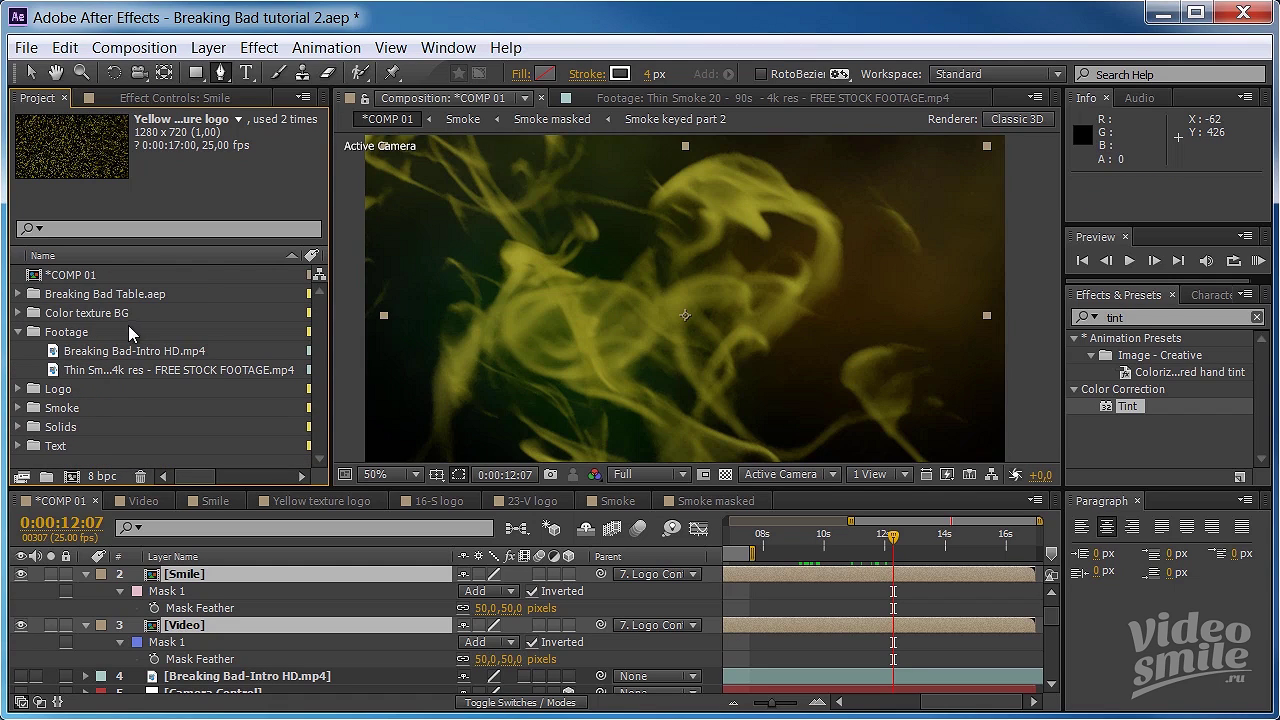
# - Expand Breaking Bad Table.aep and select the 36-Kr element comp
pyautogui.click(18, 295)
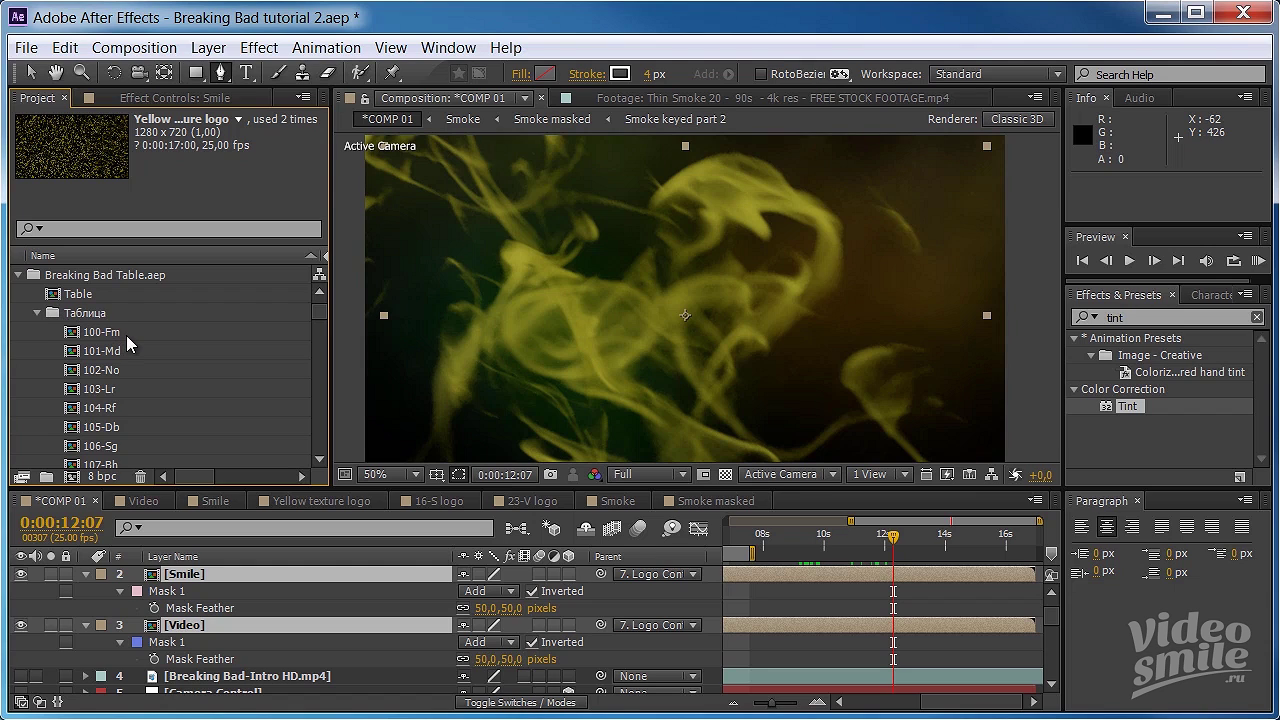
pyautogui.scroll(-2, 133, 406)
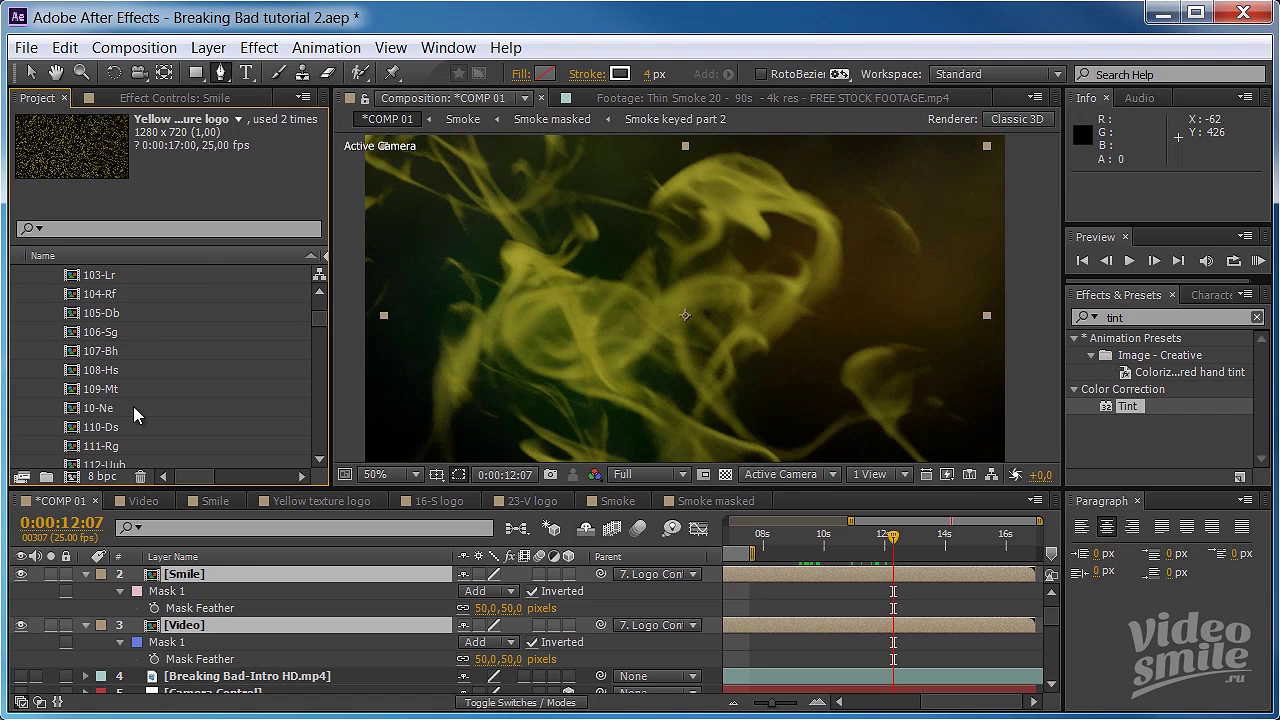
pyautogui.scroll(-3, 133, 406)
pyautogui.scroll(-3, 133, 406)
pyautogui.scroll(-3, 133, 406)
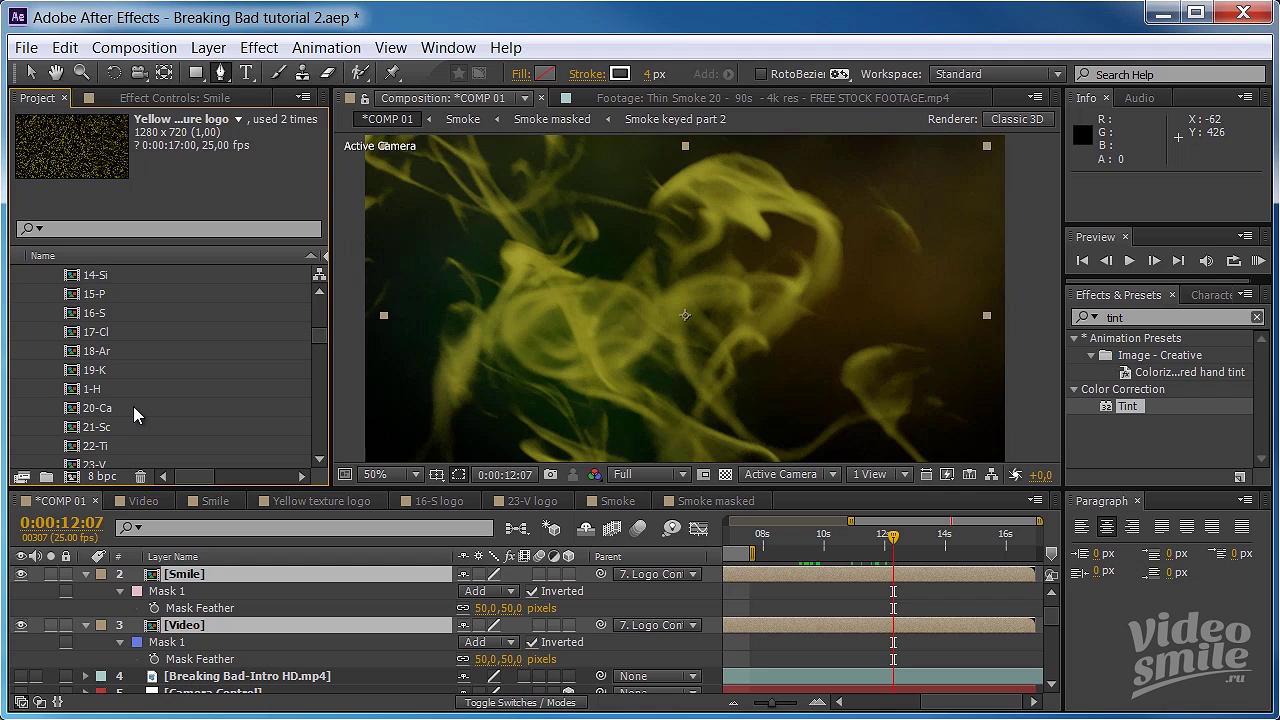
pyautogui.scroll(-2, 133, 406)
pyautogui.scroll(-3, 133, 406)
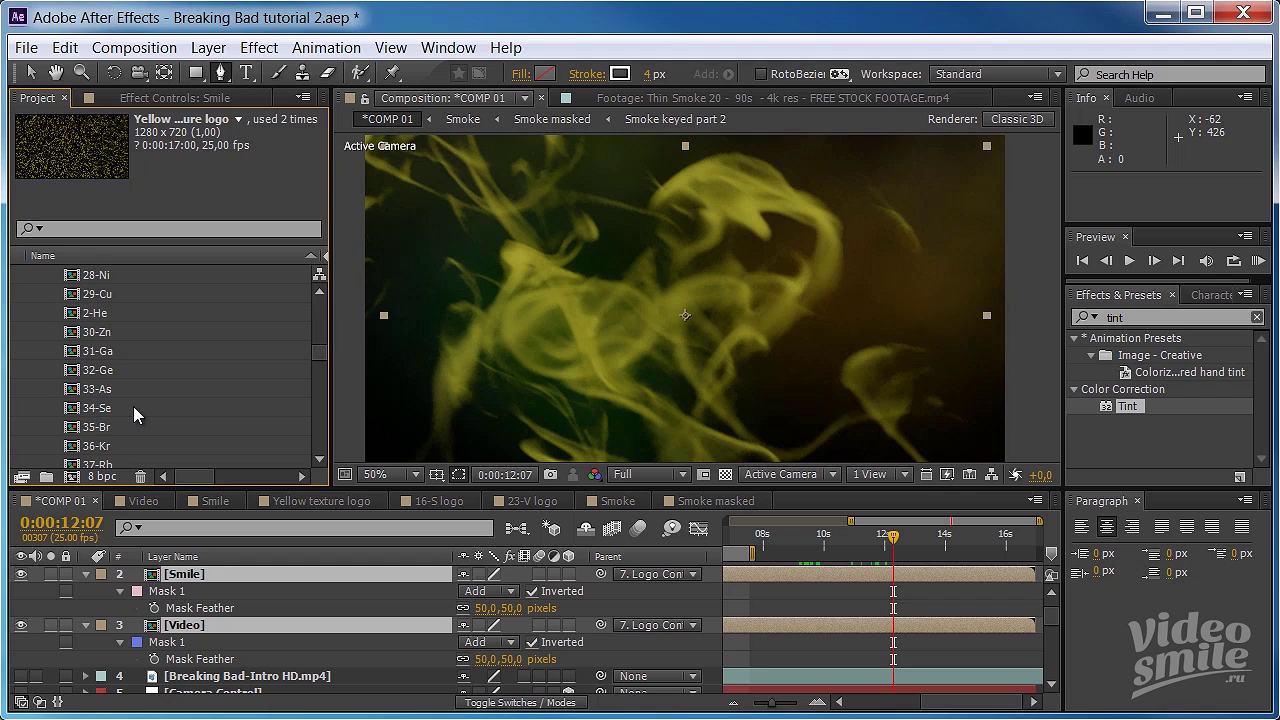
pyautogui.click(104, 450)
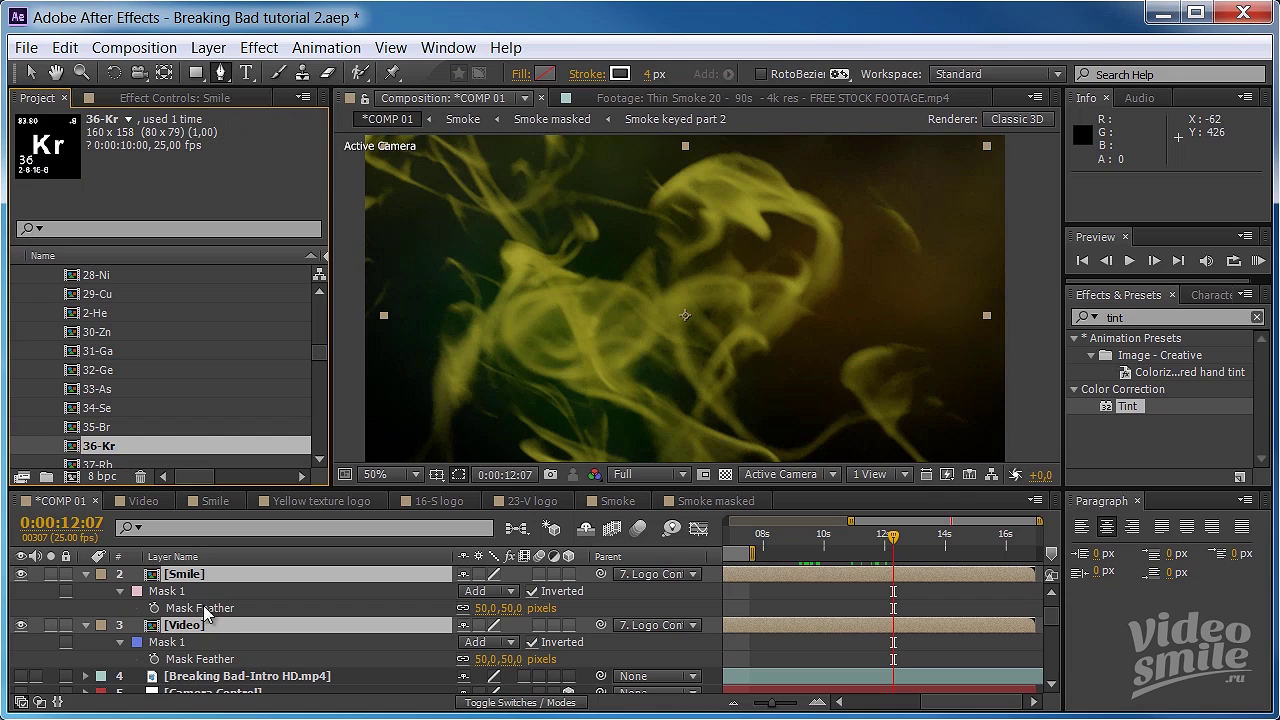
# - Make the Breaking Bad intro clip visible and soloed, then scrub to the 'Created by' credit
pyautogui.click(21, 676)
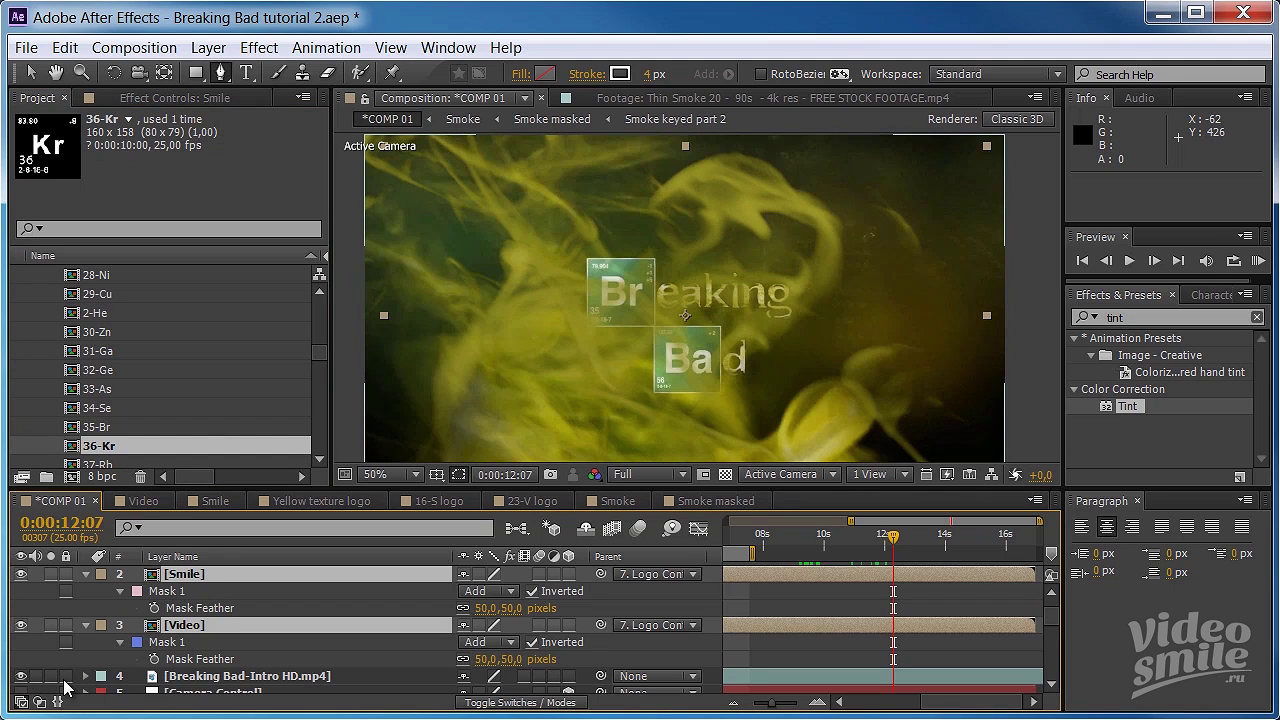
pyautogui.click(51, 676)
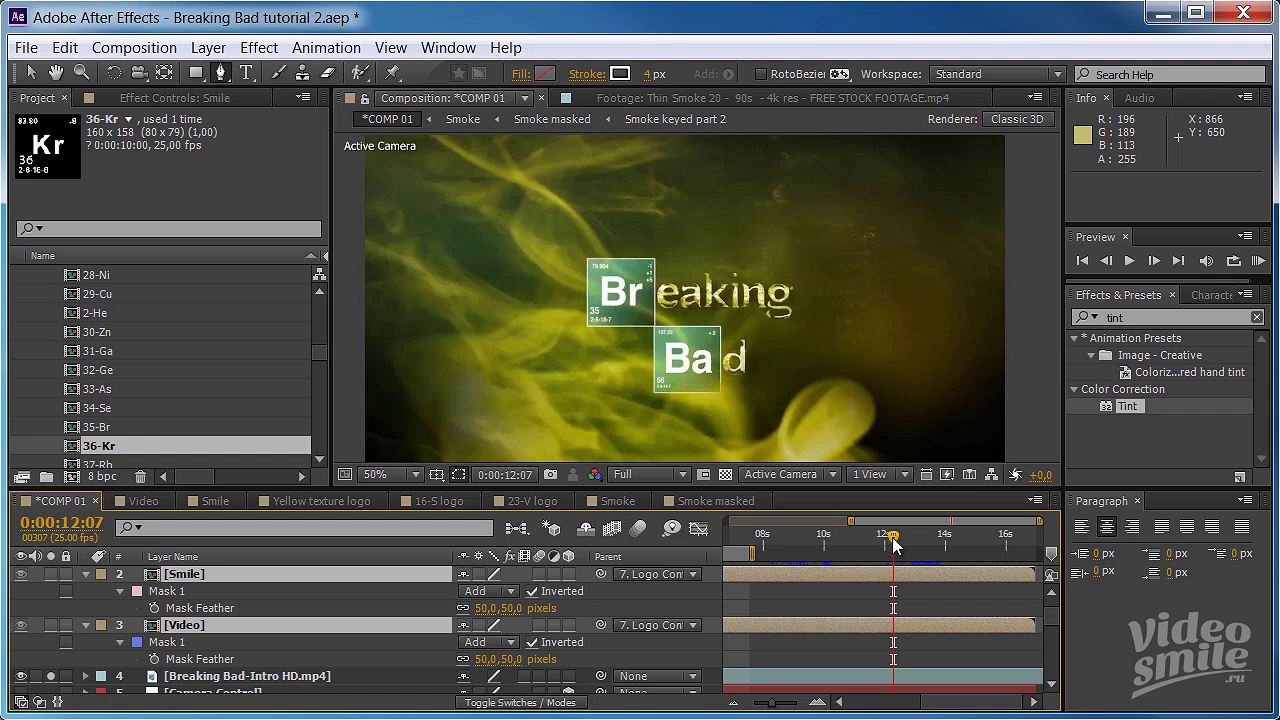
pyautogui.moveTo(892, 537); pyautogui.dragTo(944, 540)
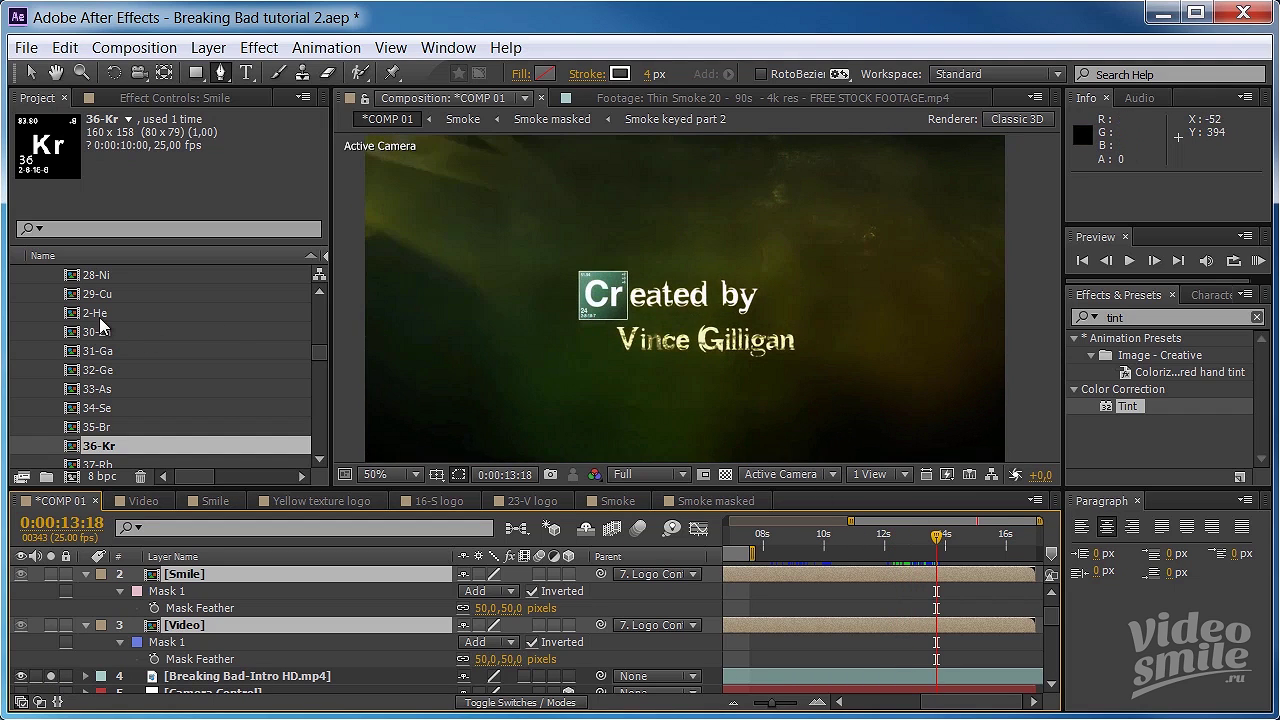
pyautogui.scroll(1, 101, 317)
pyautogui.scroll(1, 101, 318)
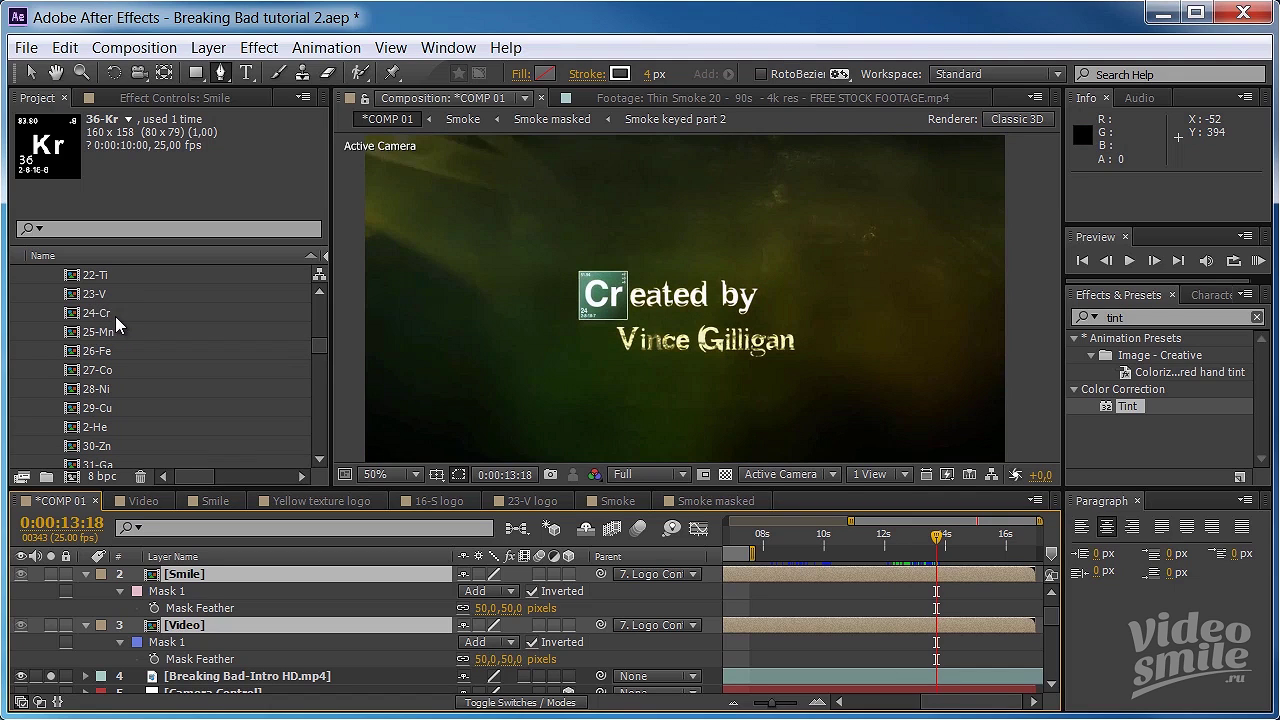
# - Duplicate the 24-Cr element comp and collapse the Таблица and Breaking Bad Table.aep folders
pyautogui.click(221, 316)
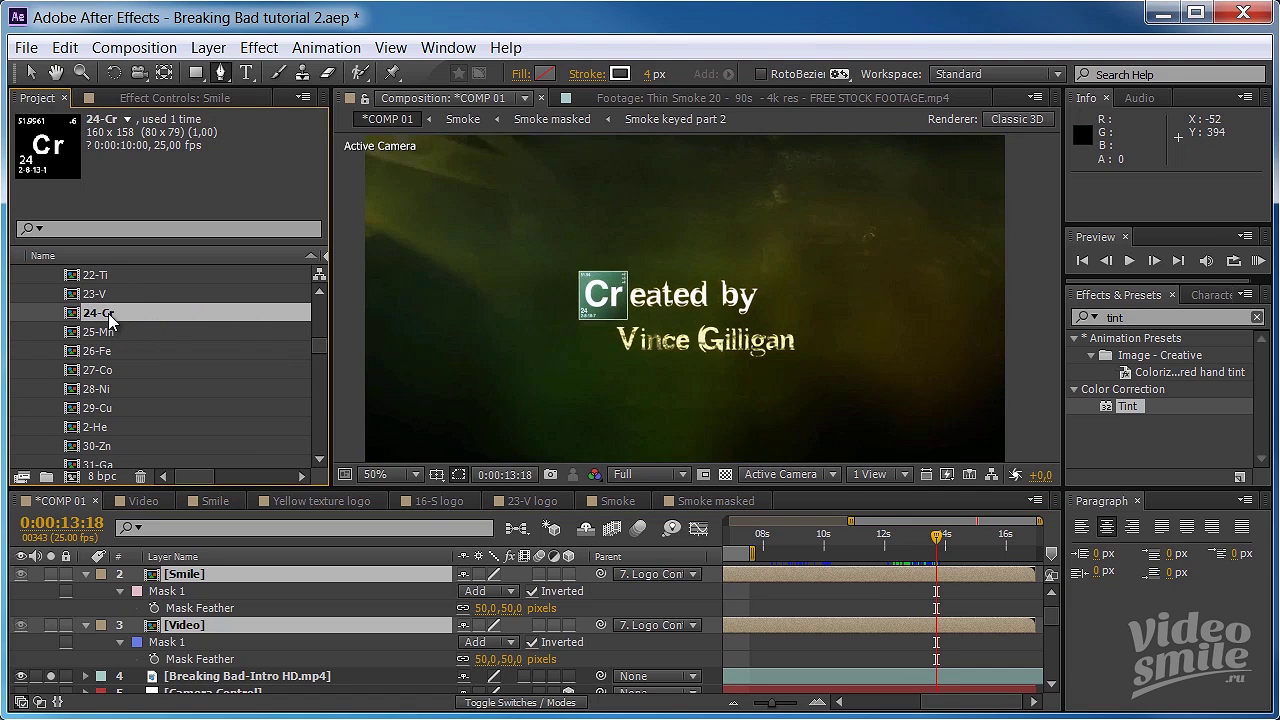
pyautogui.hotkey('ctrl', 'd')
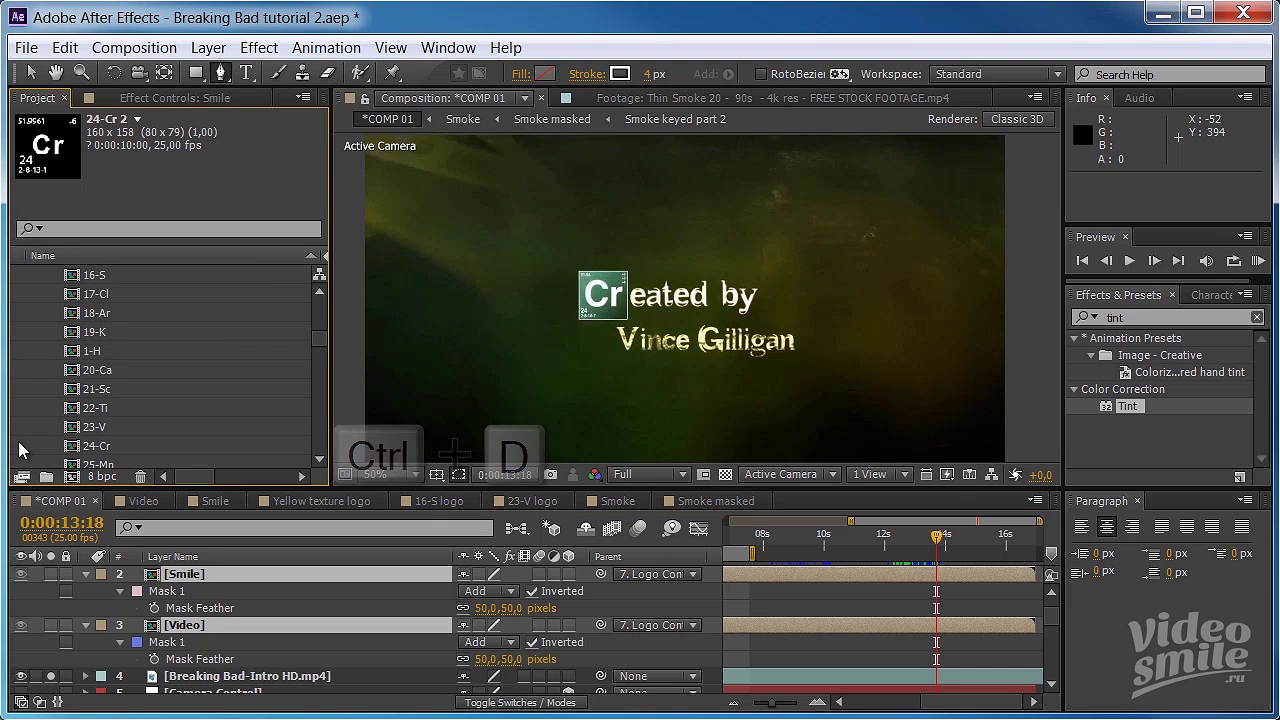
pyautogui.scroll(4, 190, 370)
pyautogui.scroll(5, 206, 367)
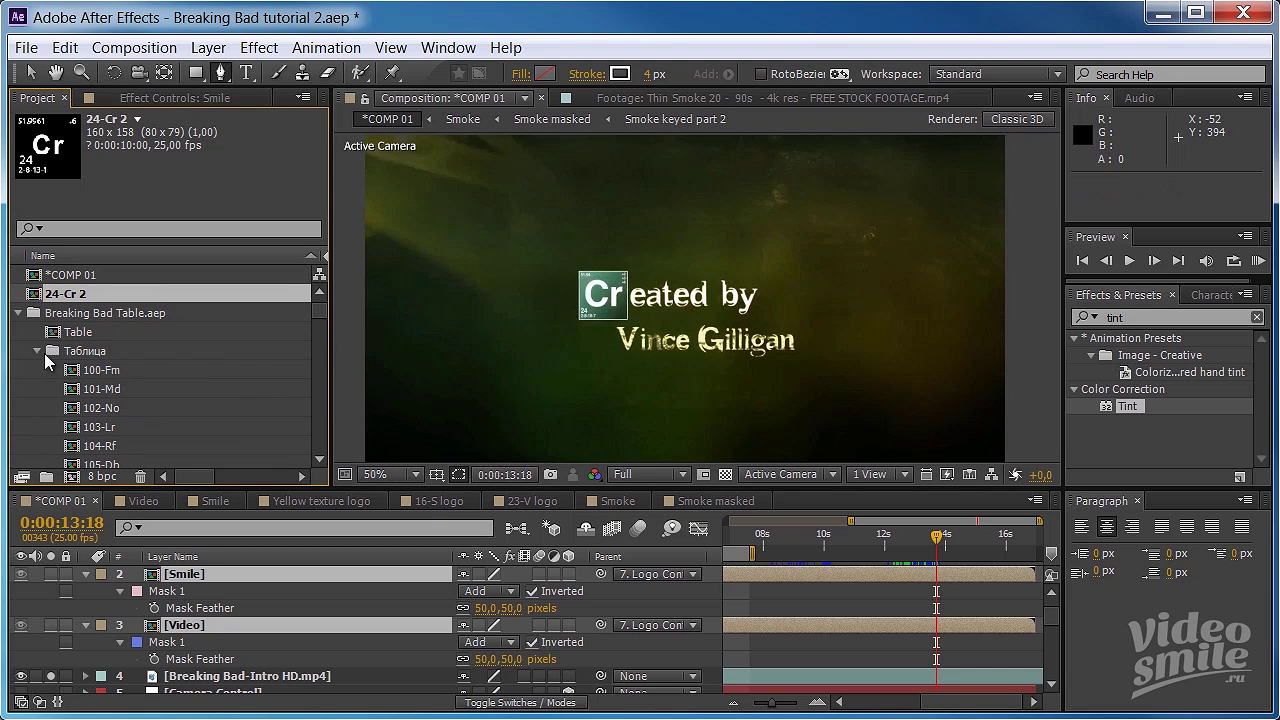
pyautogui.click(37, 350)
pyautogui.click(18, 313)
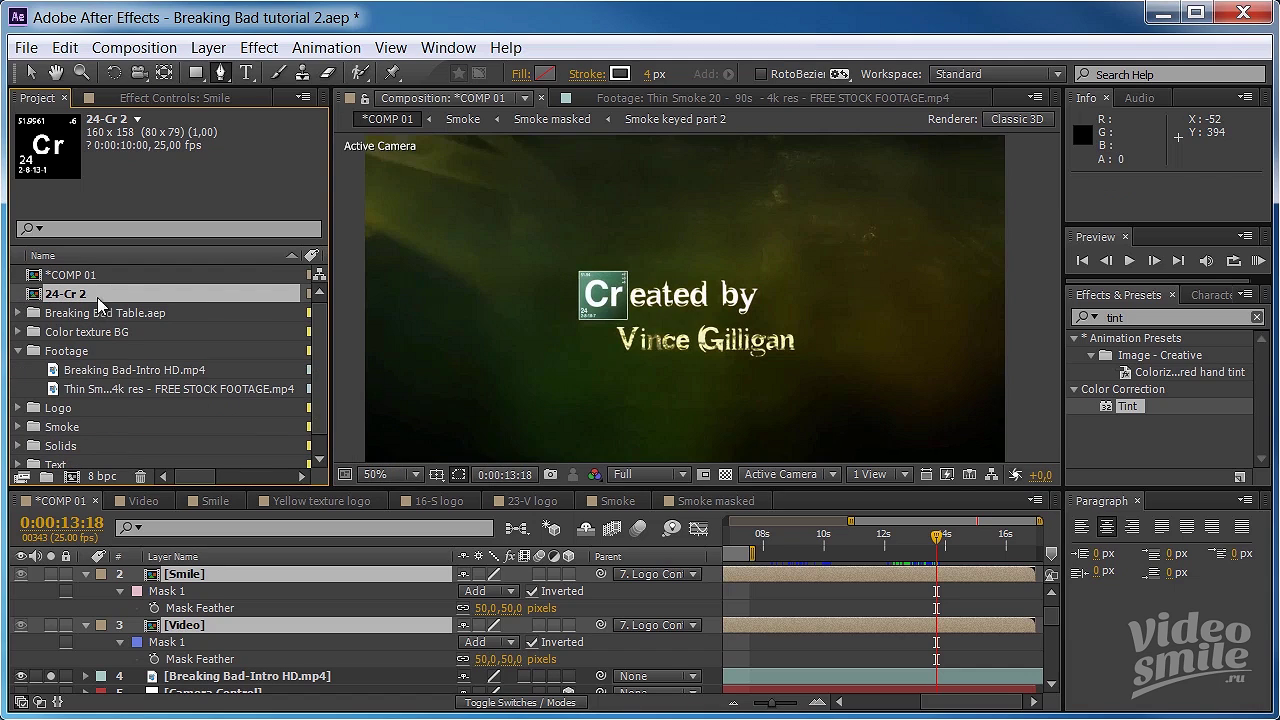
# - Rename 24-Cr 2 to 24-Cr logo and open it
pyautogui.press('Return')
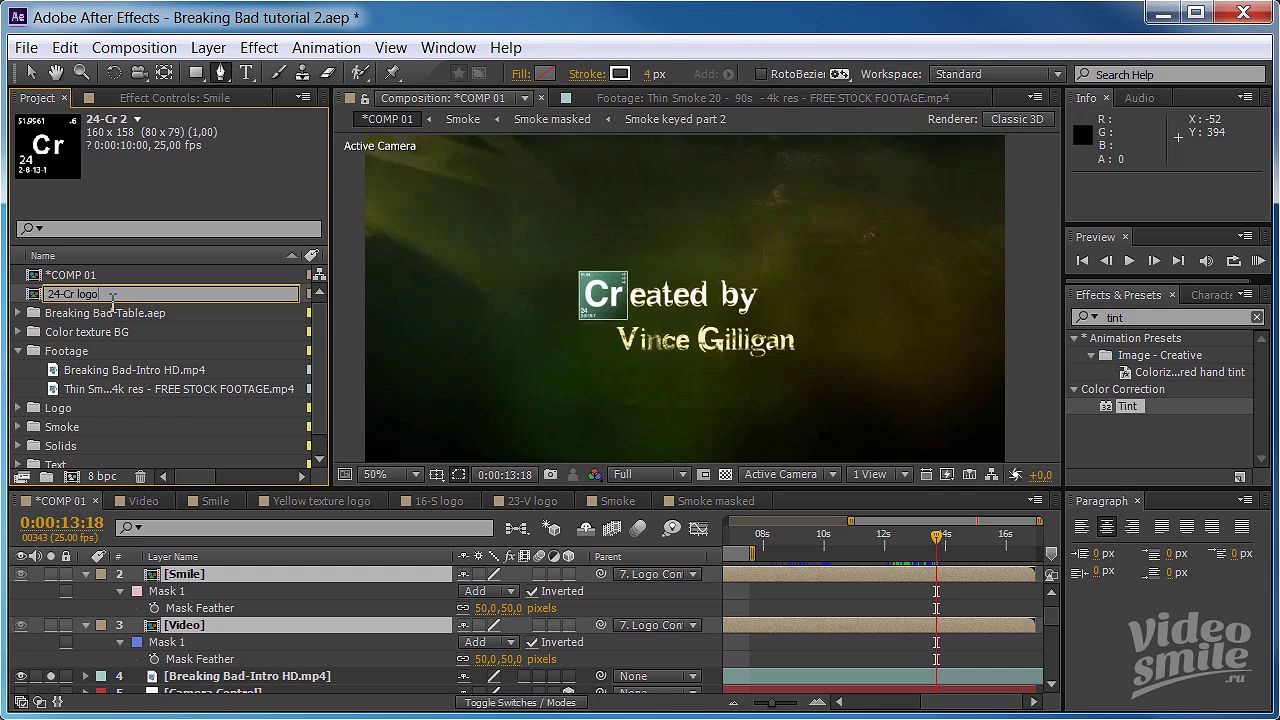
pyautogui.press('Return')
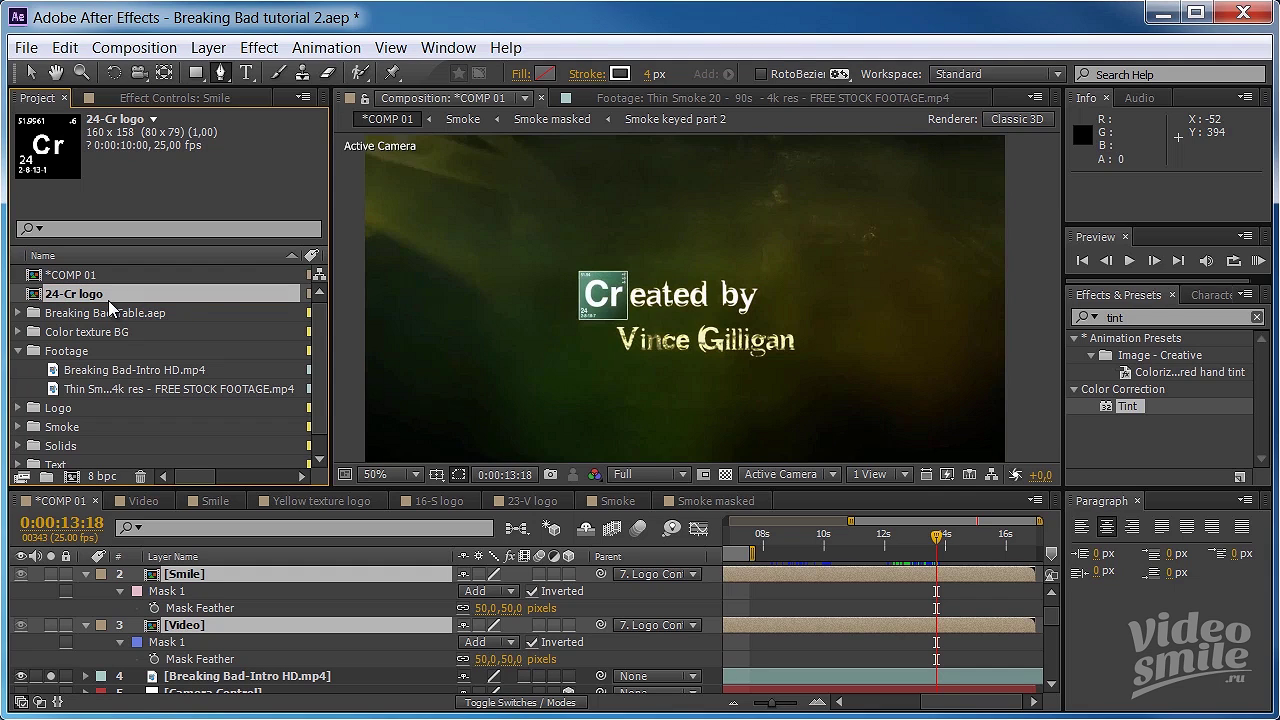
pyautogui.doubleClick(96, 294)
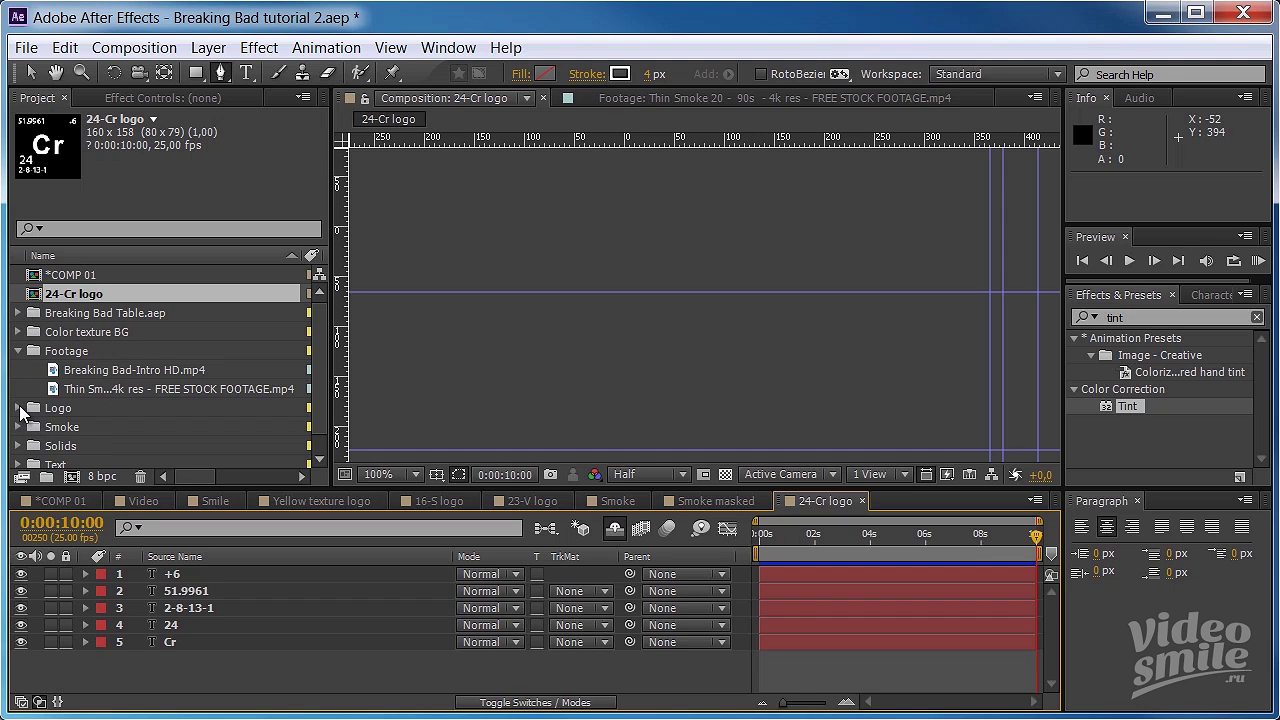
# - Copy Shape Layer 1 and Logo BG from the 16-S logo comp
pyautogui.click(19, 408)
pyautogui.doubleClick(100, 314)
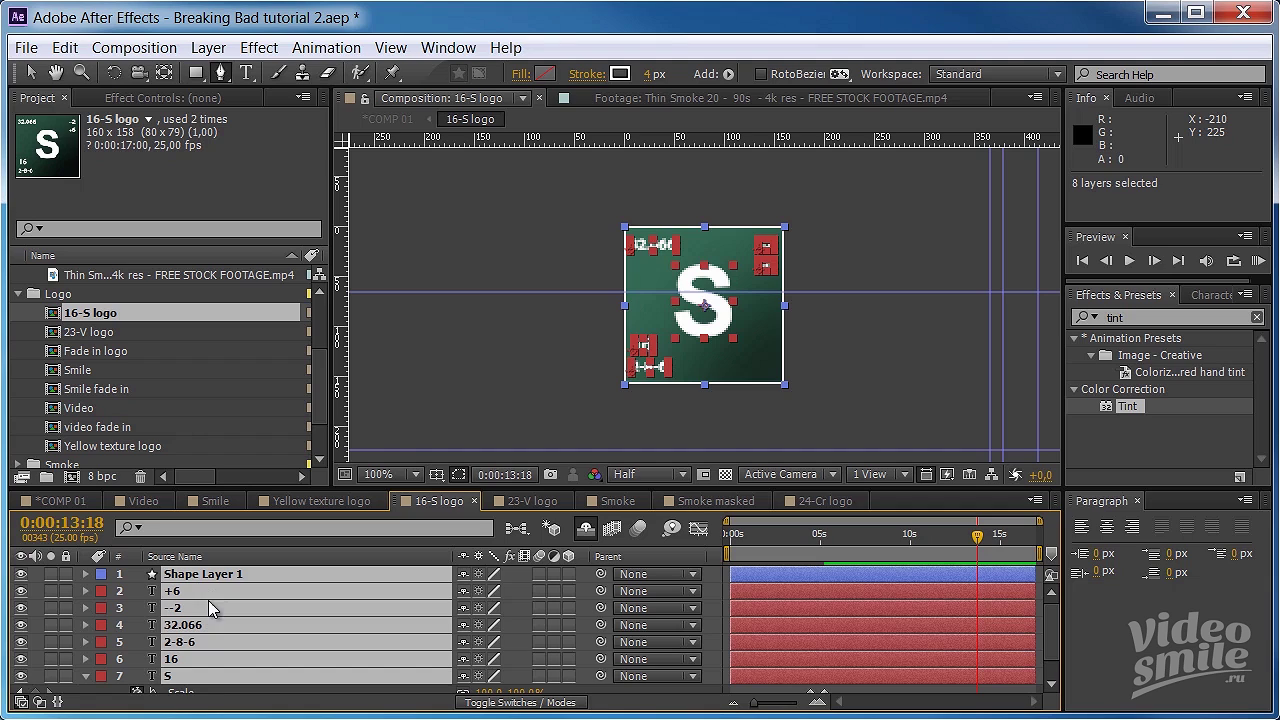
pyautogui.press('F2')
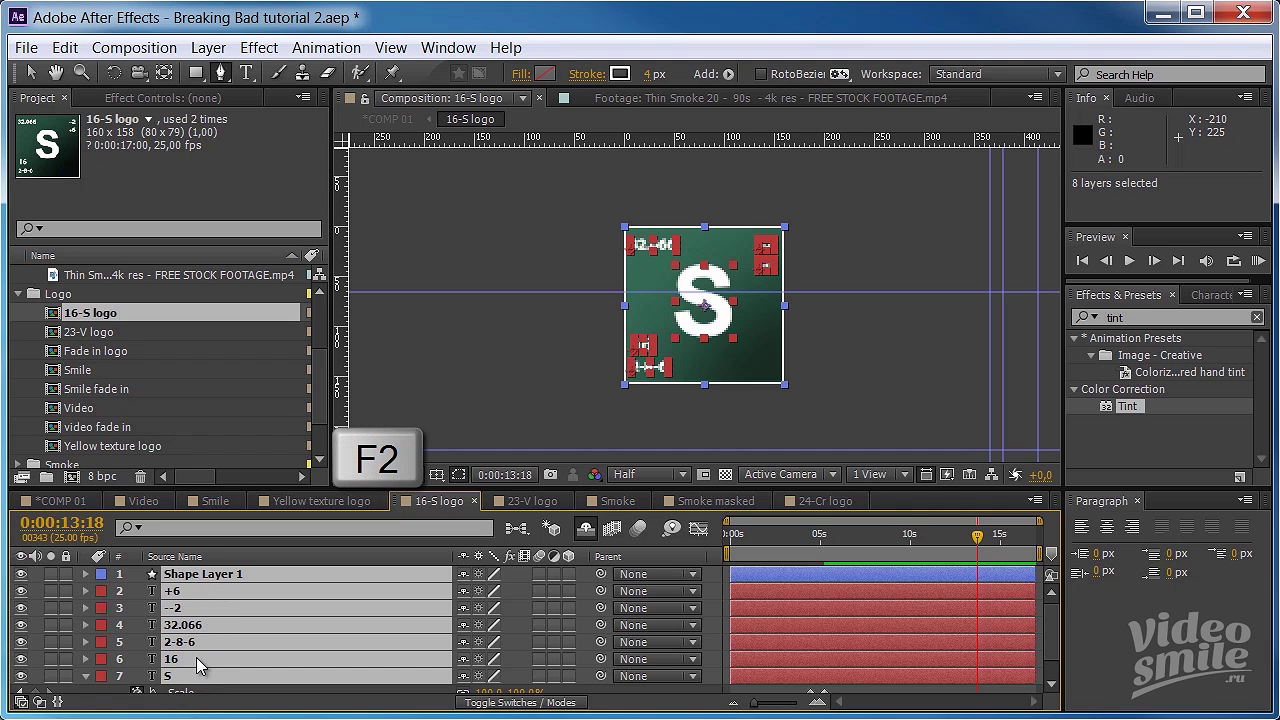
pyautogui.click(232, 573)
pyautogui.scroll(-2, 238, 605)
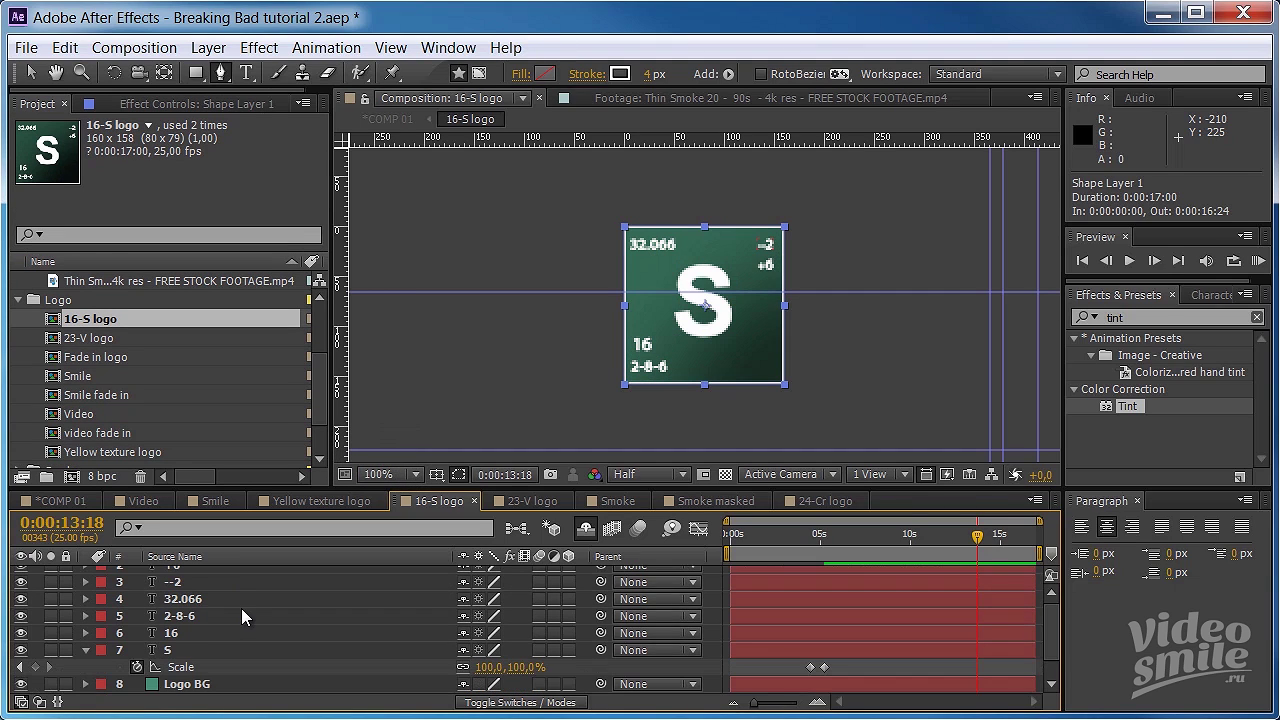
pyautogui.keyDown('ctrl'); pyautogui.click(203, 685); pyautogui.keyUp('ctrl')
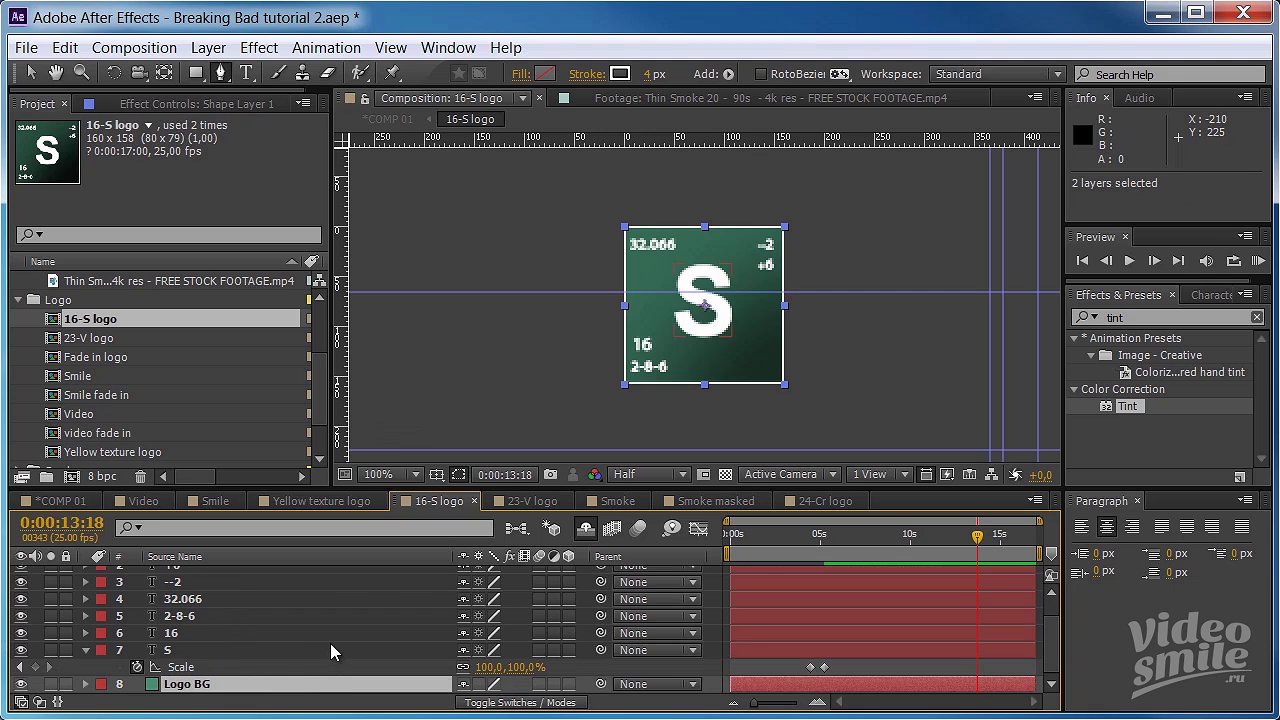
pyautogui.hotkey('ctrl', 'c')
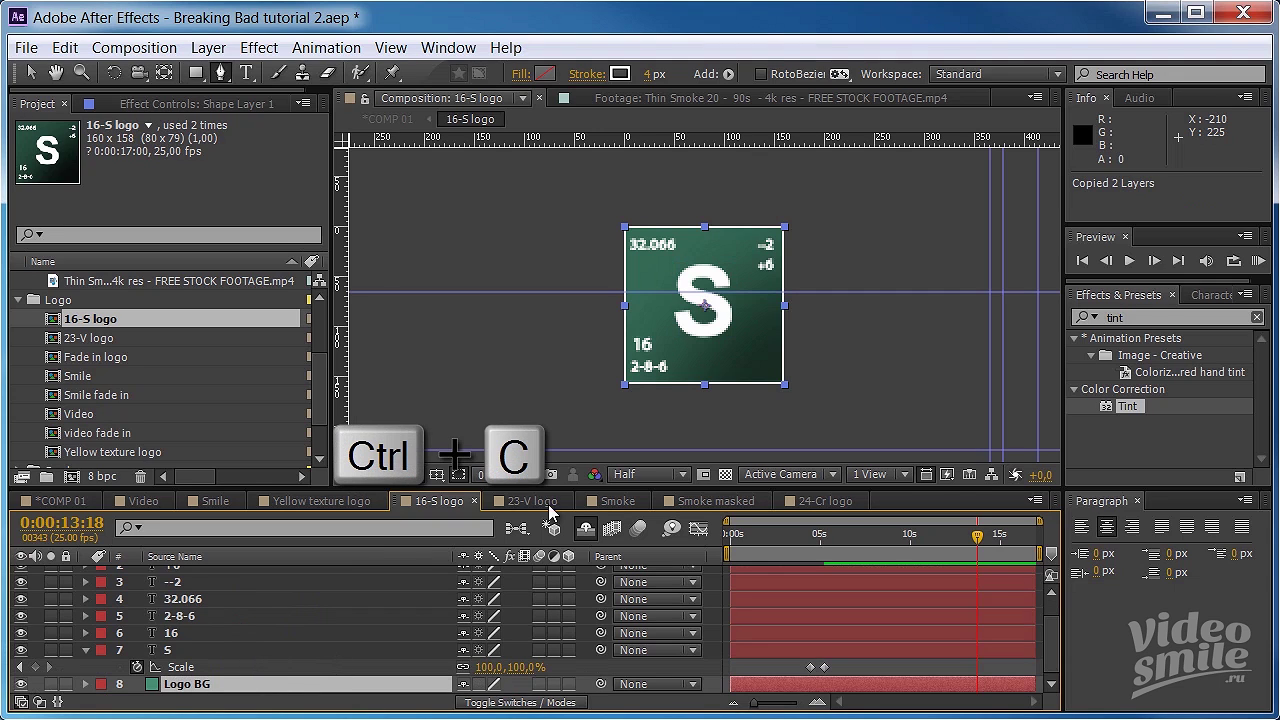
# - Paste both layers into 24-Cr logo with Logo BG at the bottom, viewing 0:00:04:20
pyautogui.click(822, 500)
pyautogui.hotkey('ctrl', 'v')
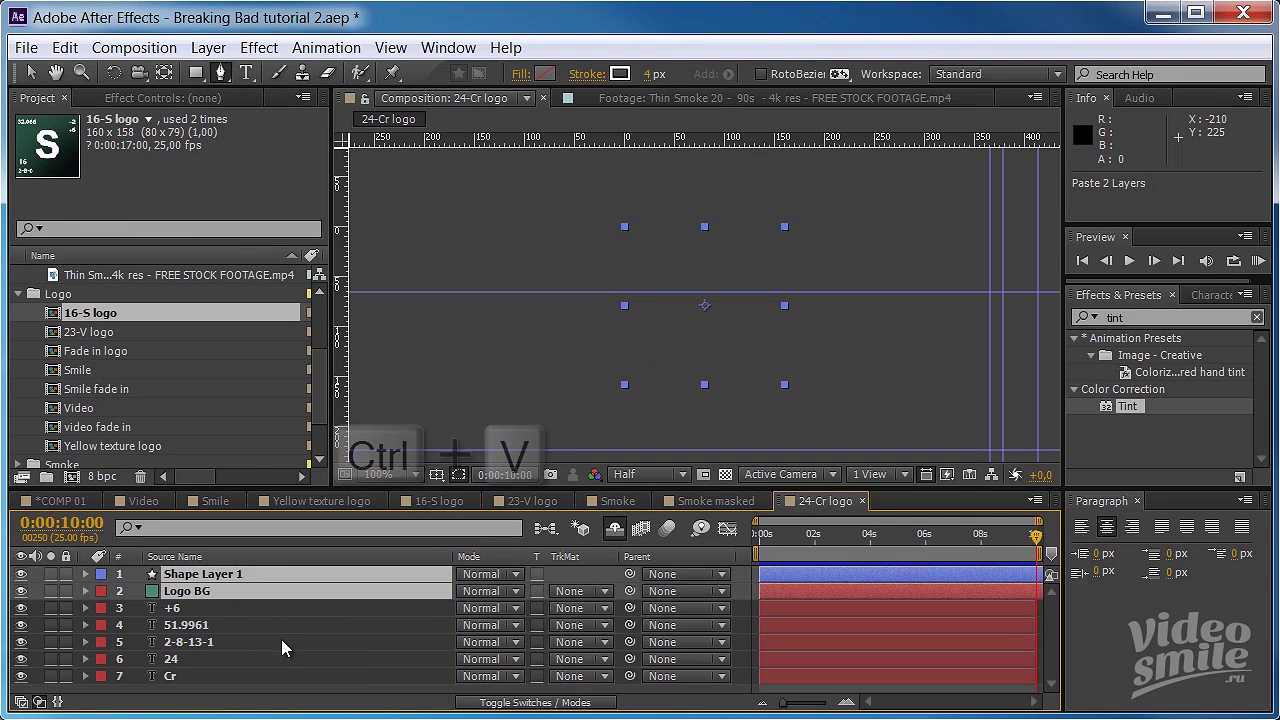
pyautogui.click(225, 690)
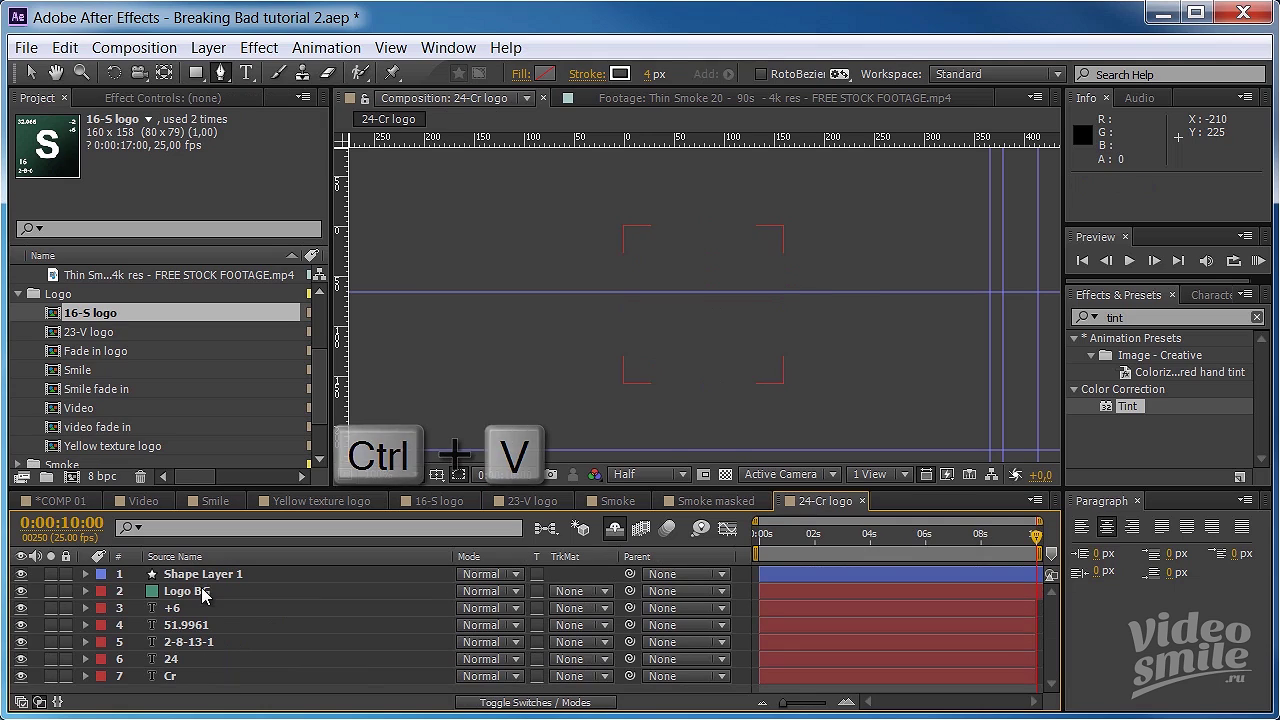
pyautogui.moveTo(203, 593); pyautogui.dragTo(213, 693)
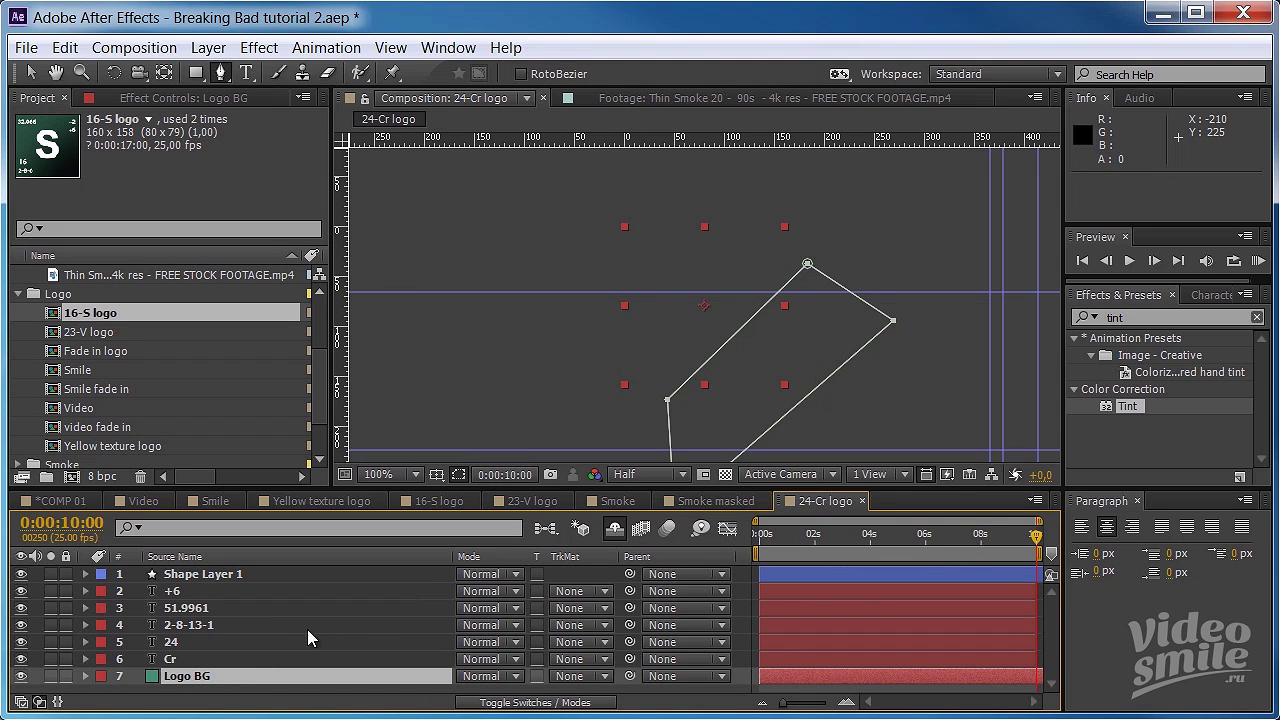
pyautogui.click(894, 542)
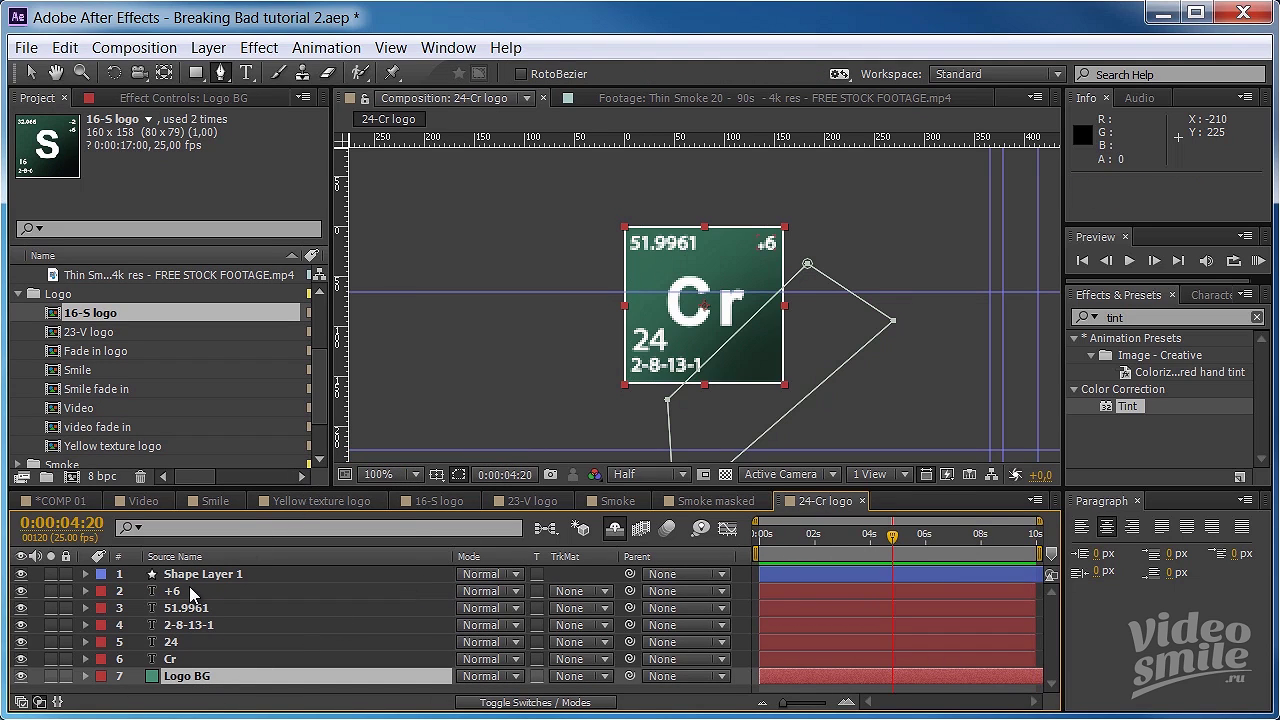
# - Set the Cr text to 97 px and the 24 text to 25 px
pyautogui.click(173, 658)
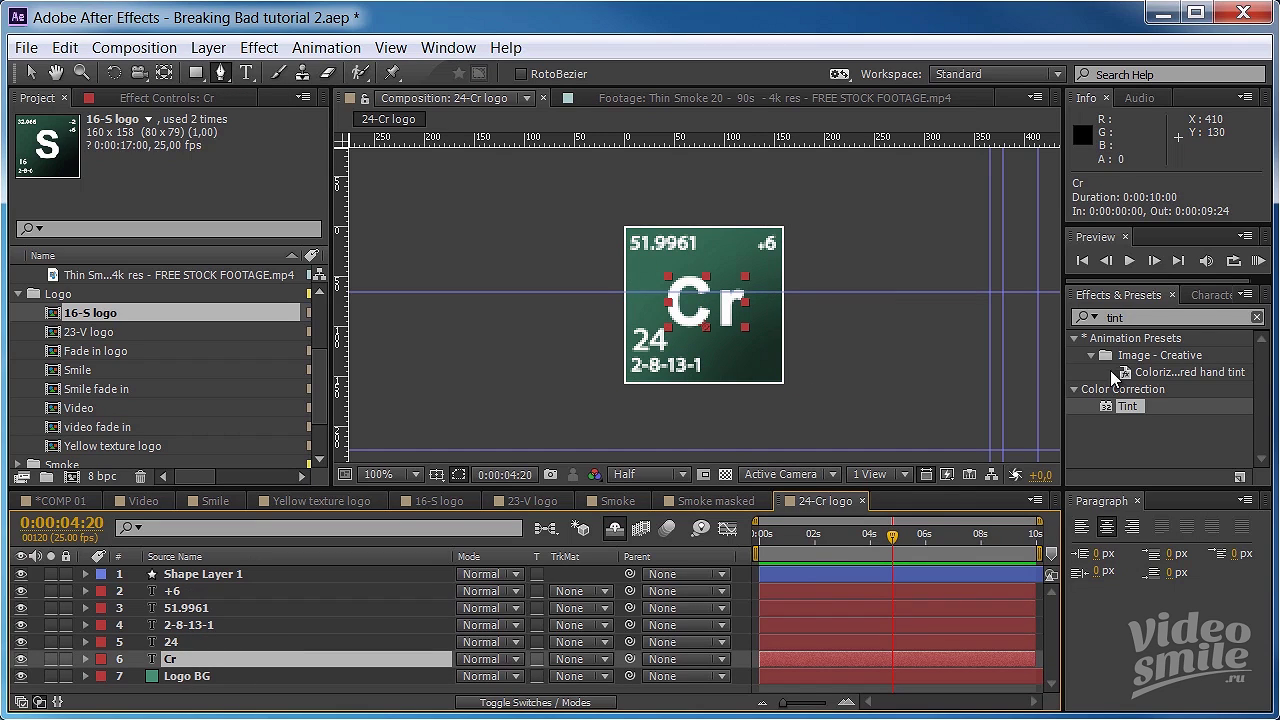
pyautogui.click(1209, 293)
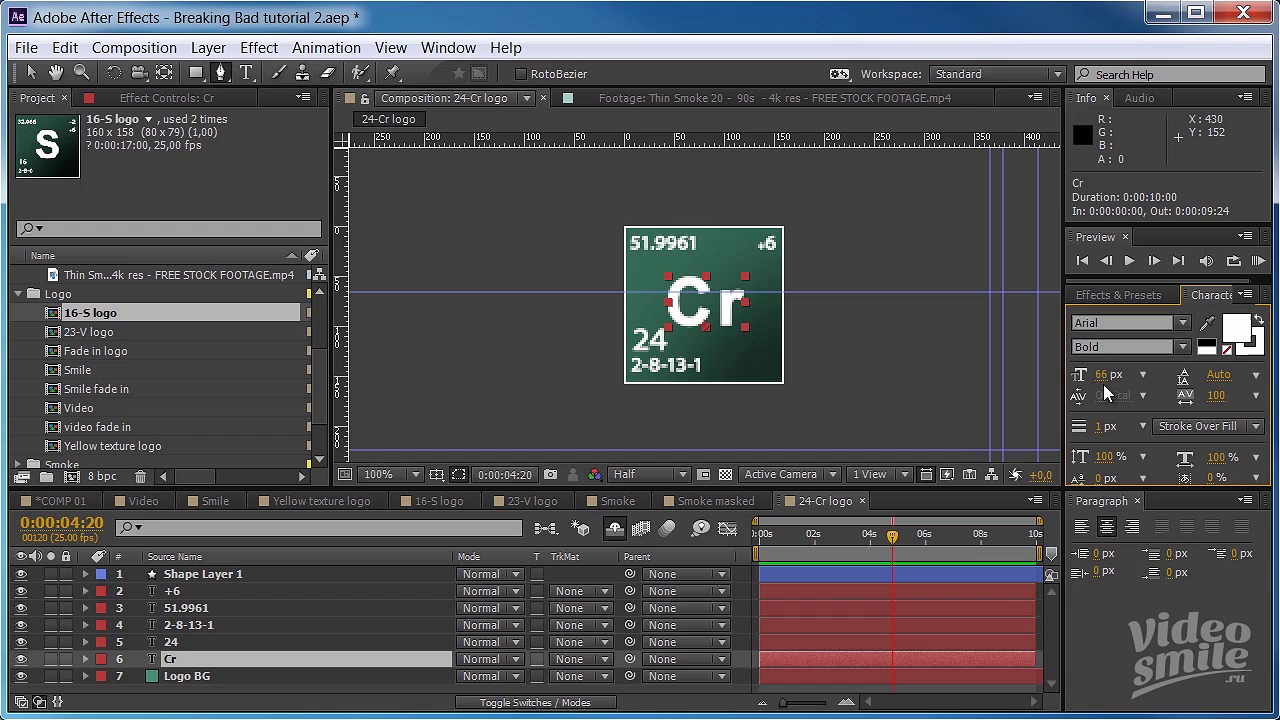
pyautogui.moveTo(1101, 374); pyautogui.dragTo(1132, 374)
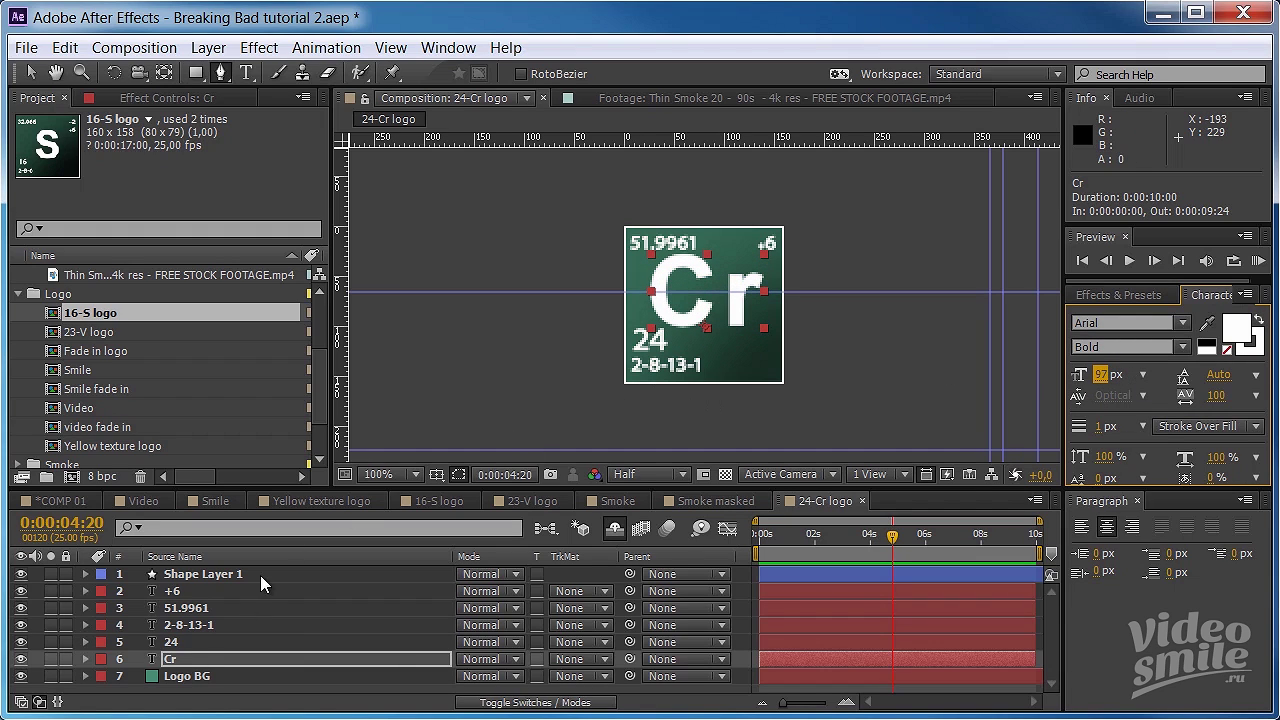
pyautogui.click(172, 642)
pyautogui.click(1105, 372)
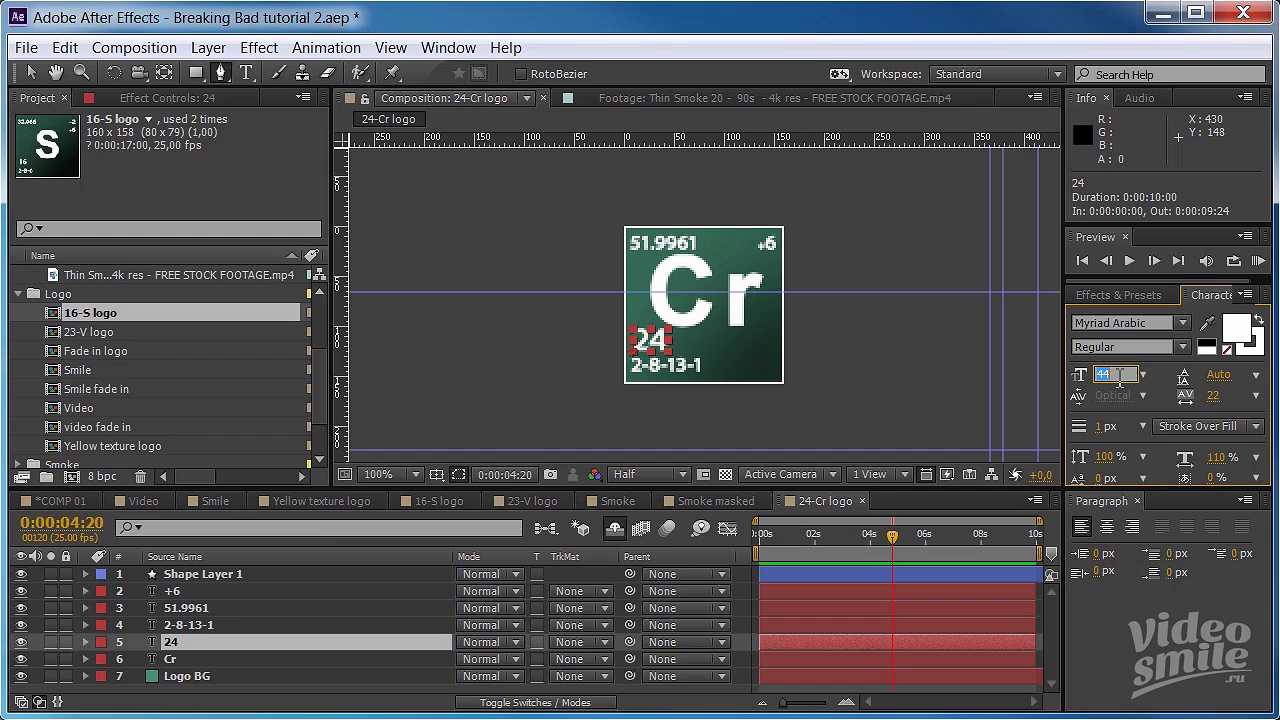
pyautogui.write('25')
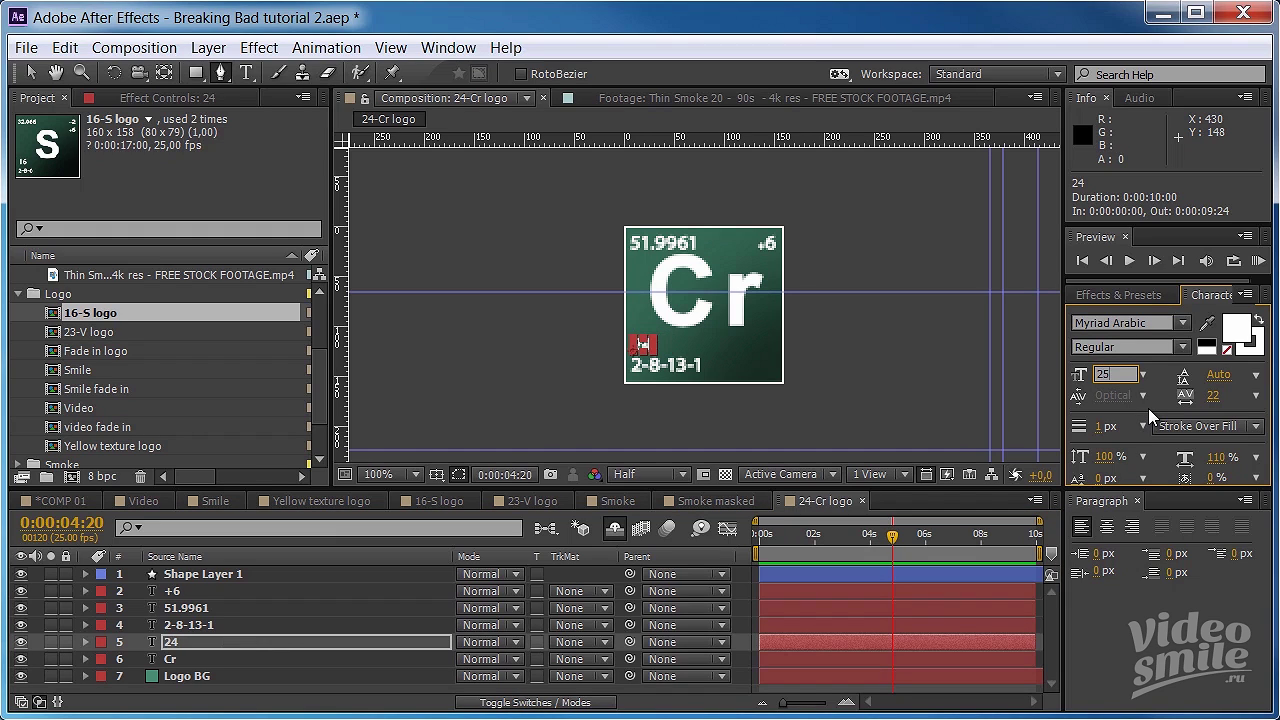
pyautogui.press('Return')
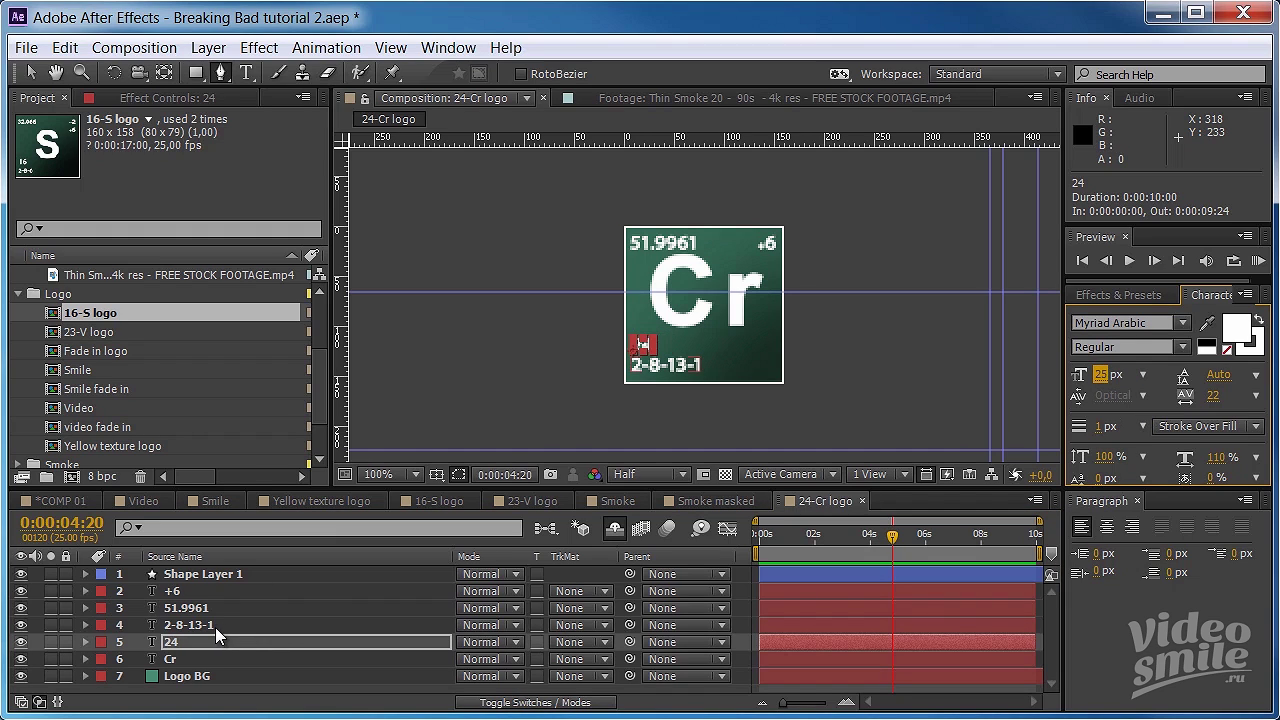
# - Set the 51.9961, 2-8-13-1 and +6 texts to 20 px
pyautogui.click(222, 625)
pyautogui.keyDown('ctrl'); pyautogui.click(205, 608); pyautogui.keyUp('ctrl')
pyautogui.click(1106, 374)
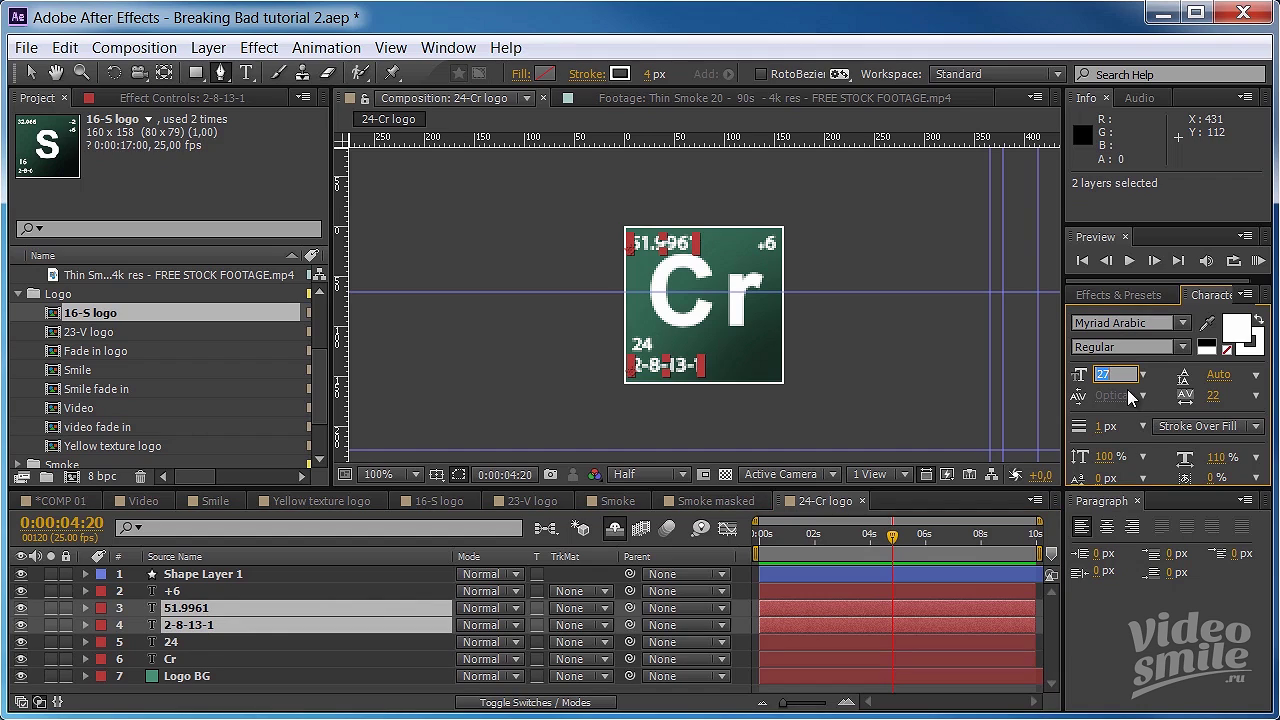
pyautogui.write('20')
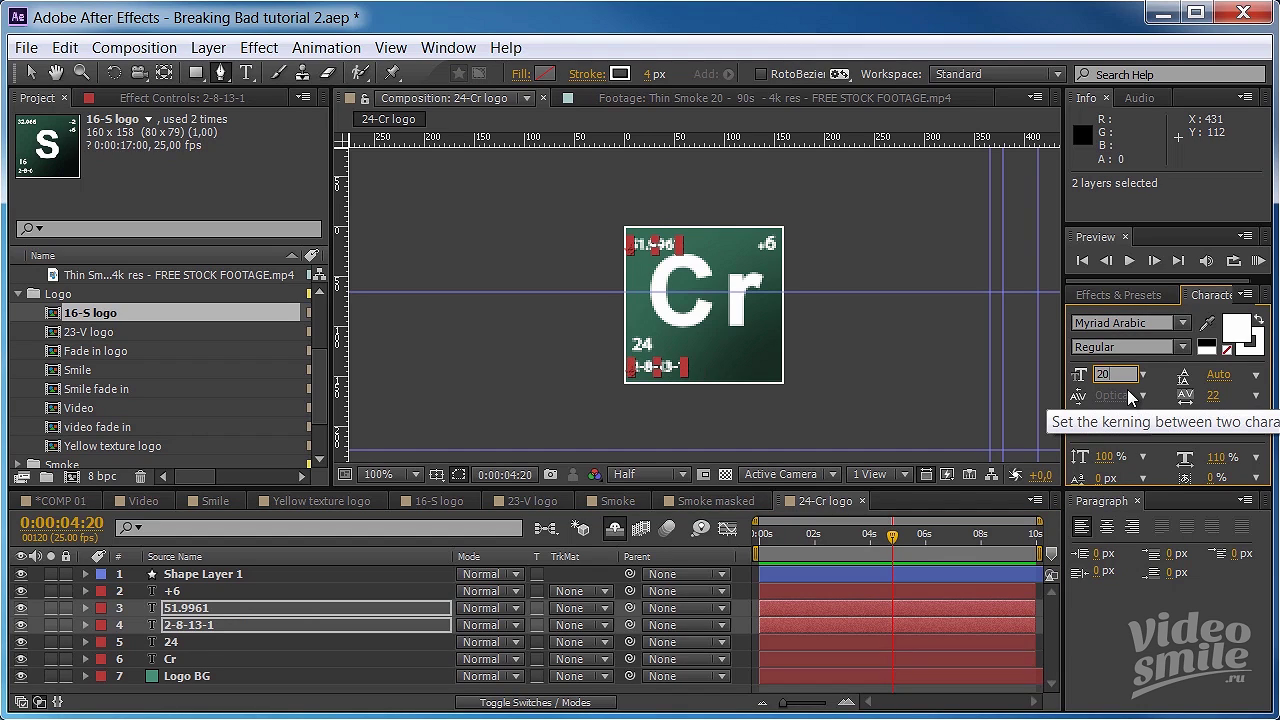
pyautogui.click(186, 593)
pyautogui.hotkey('ctrl', 't')
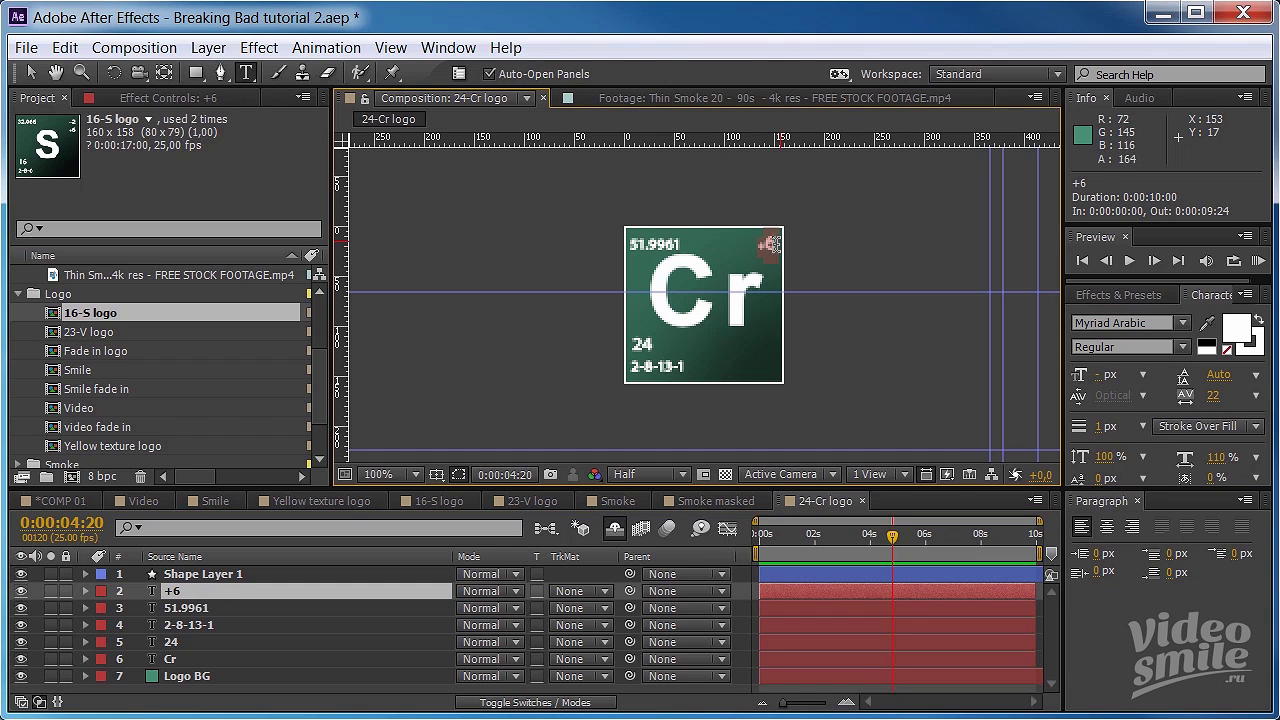
pyautogui.moveTo(780, 250); pyautogui.dragTo(765, 250)
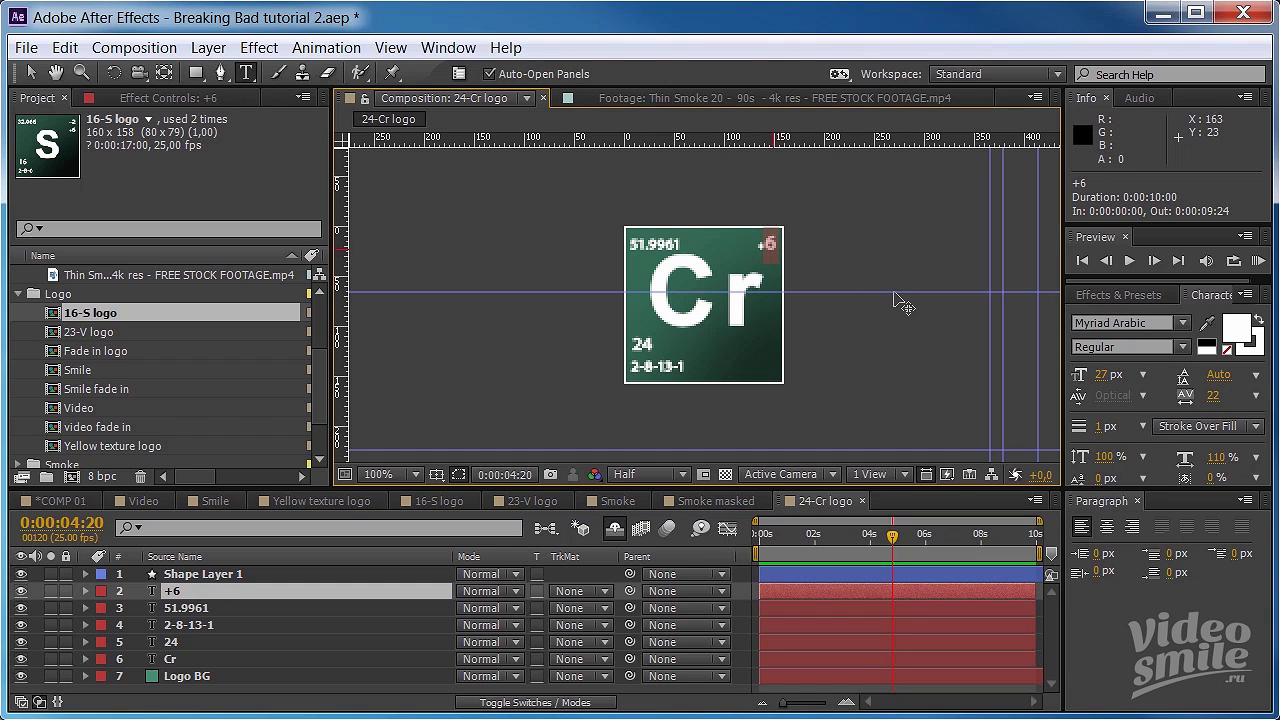
pyautogui.click(1104, 374)
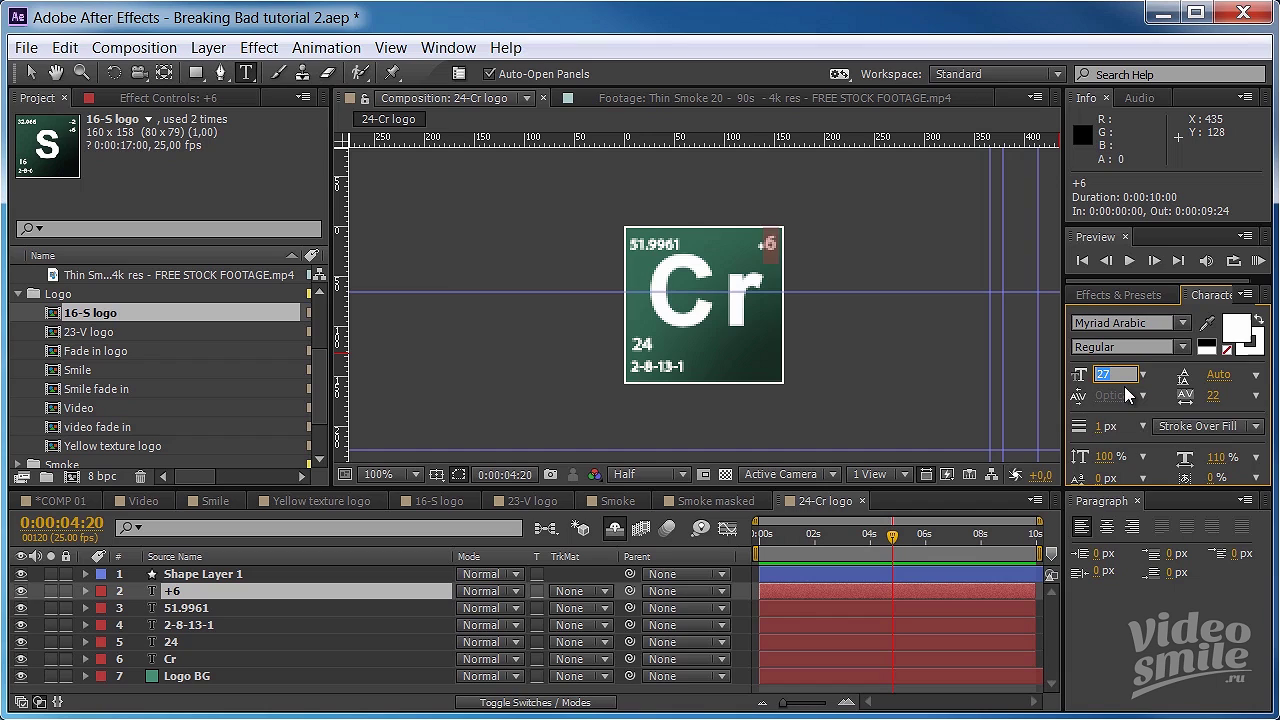
pyautogui.write('20')
pyautogui.press('Return')
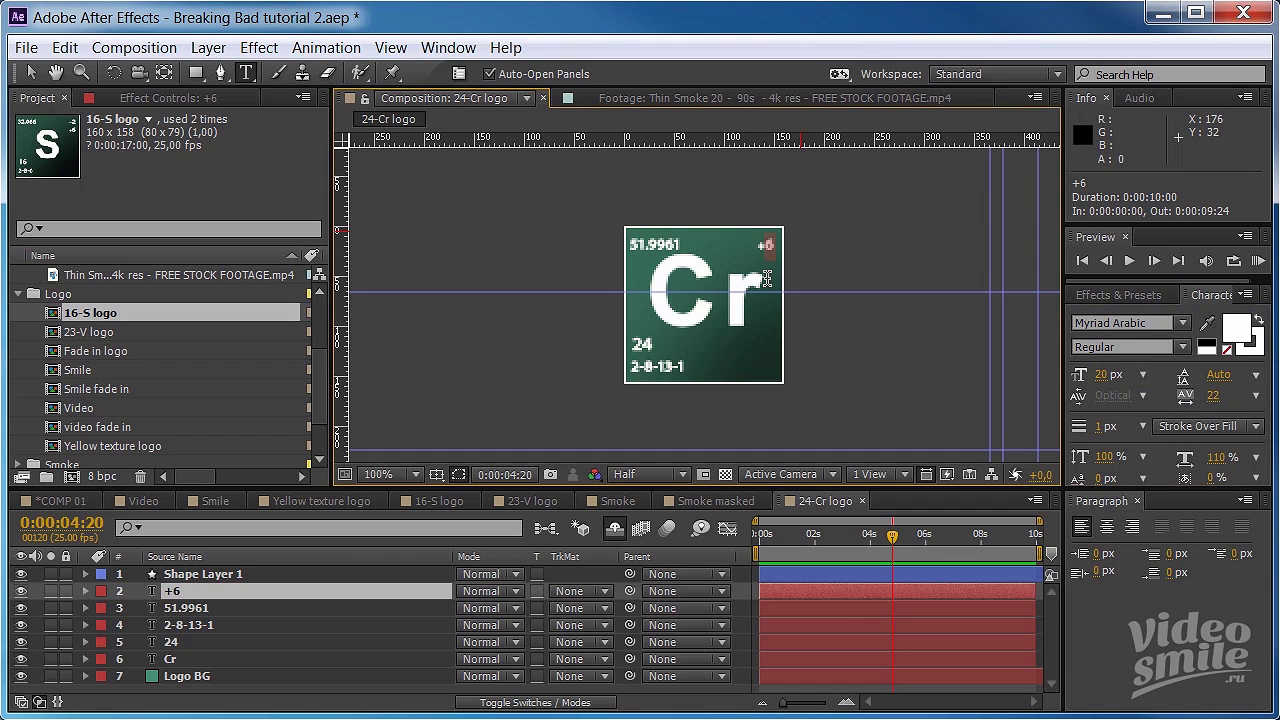
# - Nudge the Cr text slightly lower to position 80,0, 110,0
pyautogui.click(198, 656)
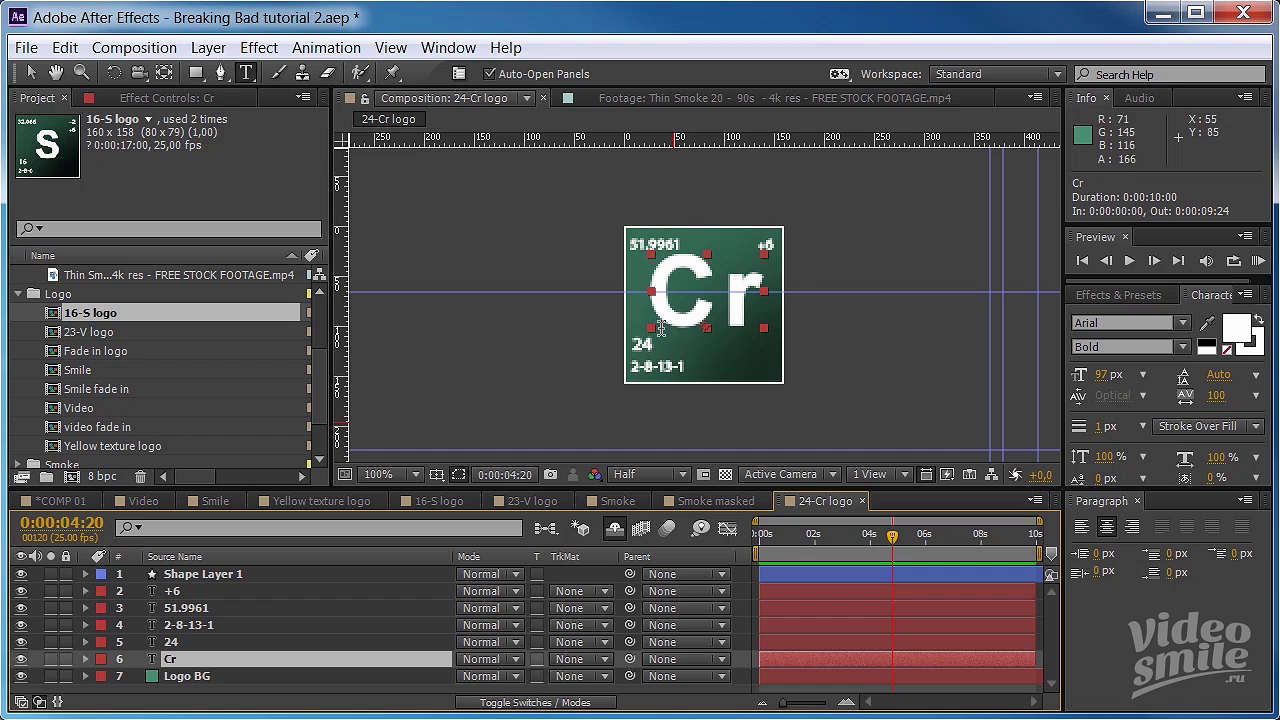
pyautogui.hotkey('shift', 'Down')
pyautogui.press('Return')
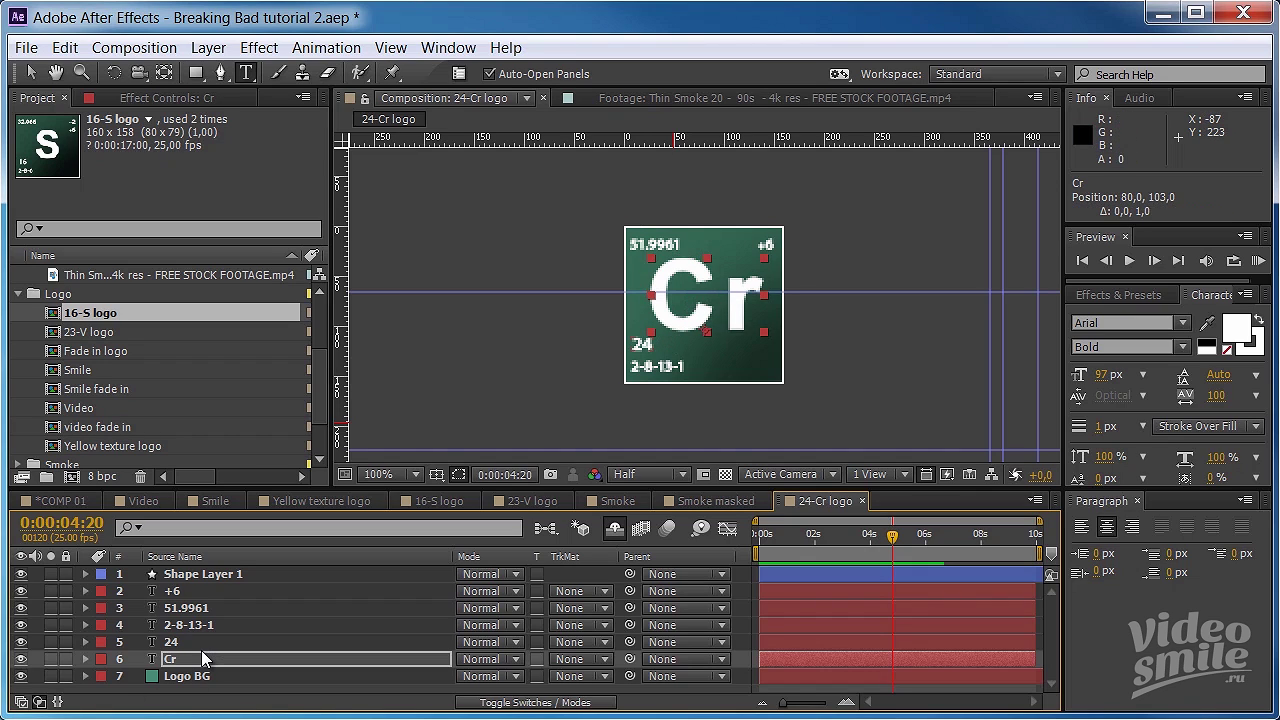
pyautogui.press('Up')
pyautogui.press('Up')
pyautogui.press('Up')
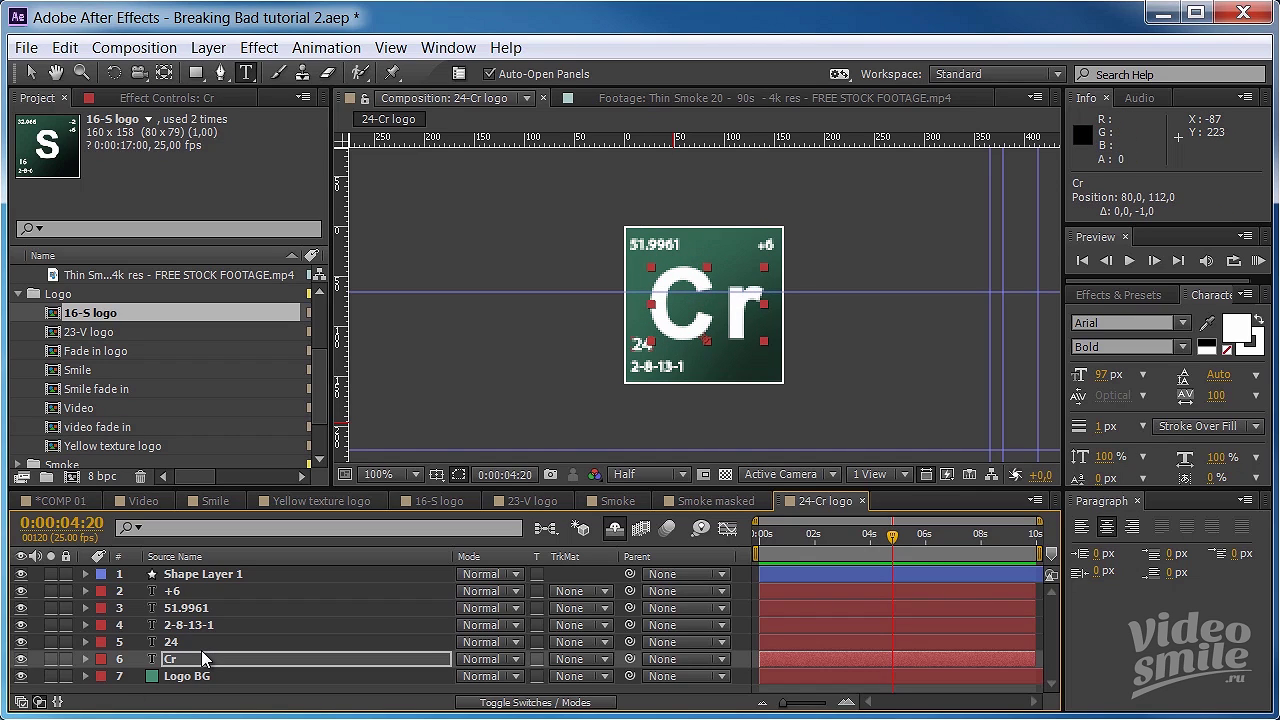
pyautogui.click(466, 688)
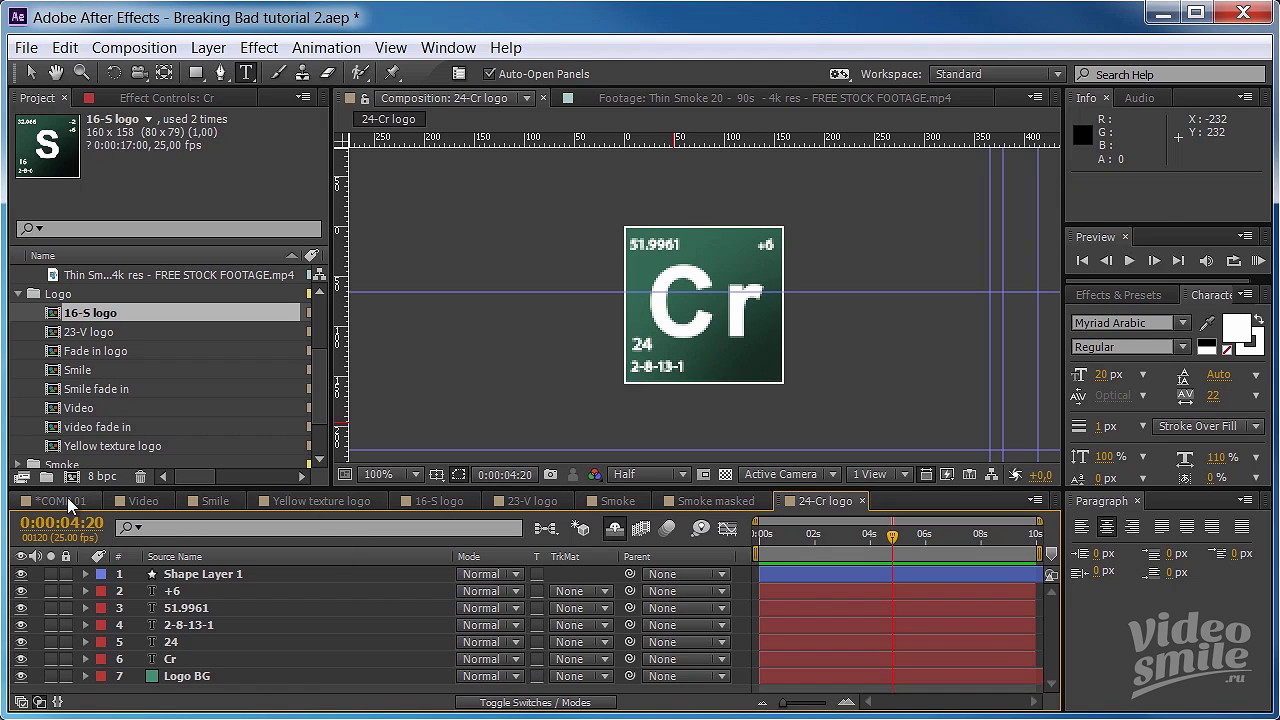
# - Add the 24-Cr logo comp as the top layer of COMP 01
pyautogui.click(60, 501)
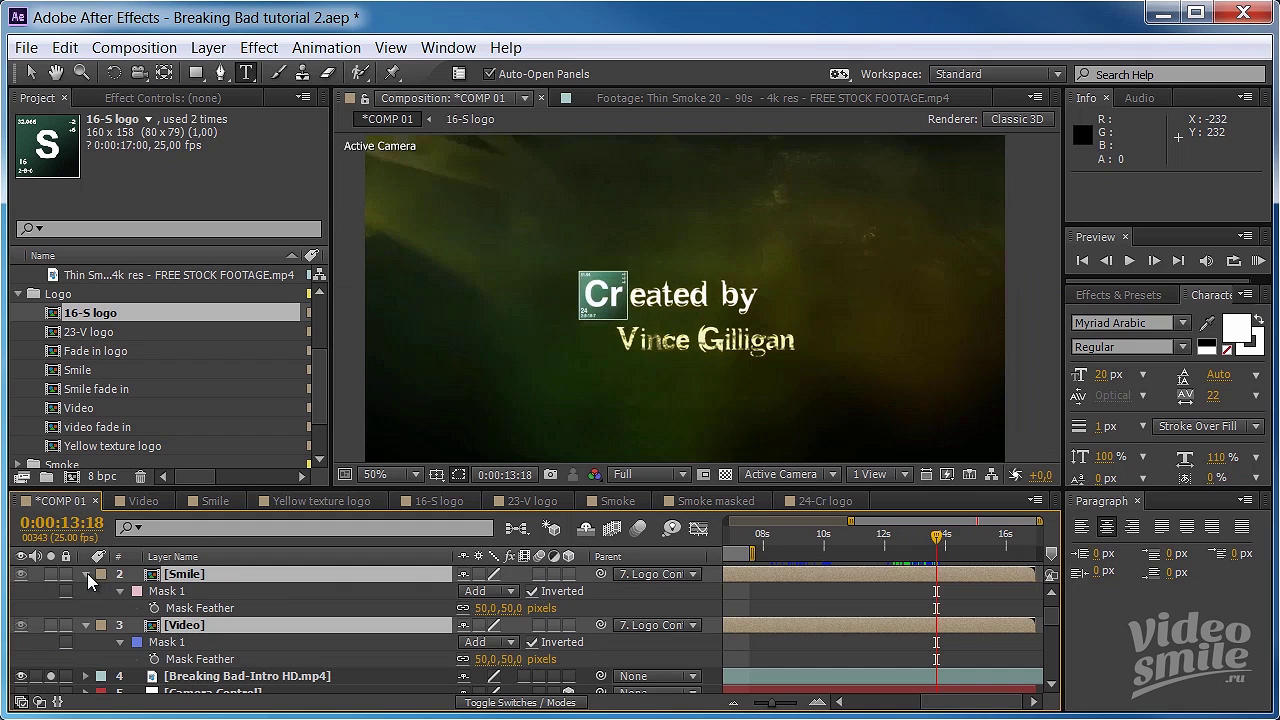
pyautogui.click(87, 573)
pyautogui.scroll(1, 97, 603)
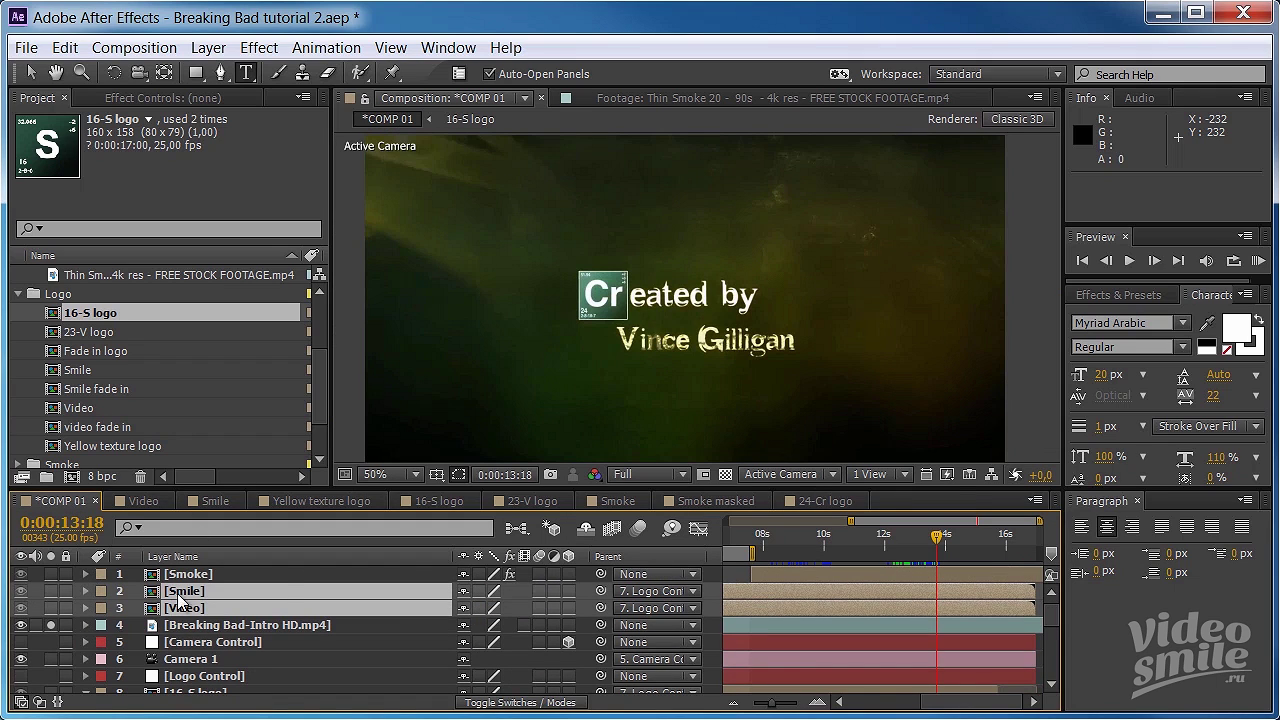
pyautogui.click(280, 575)
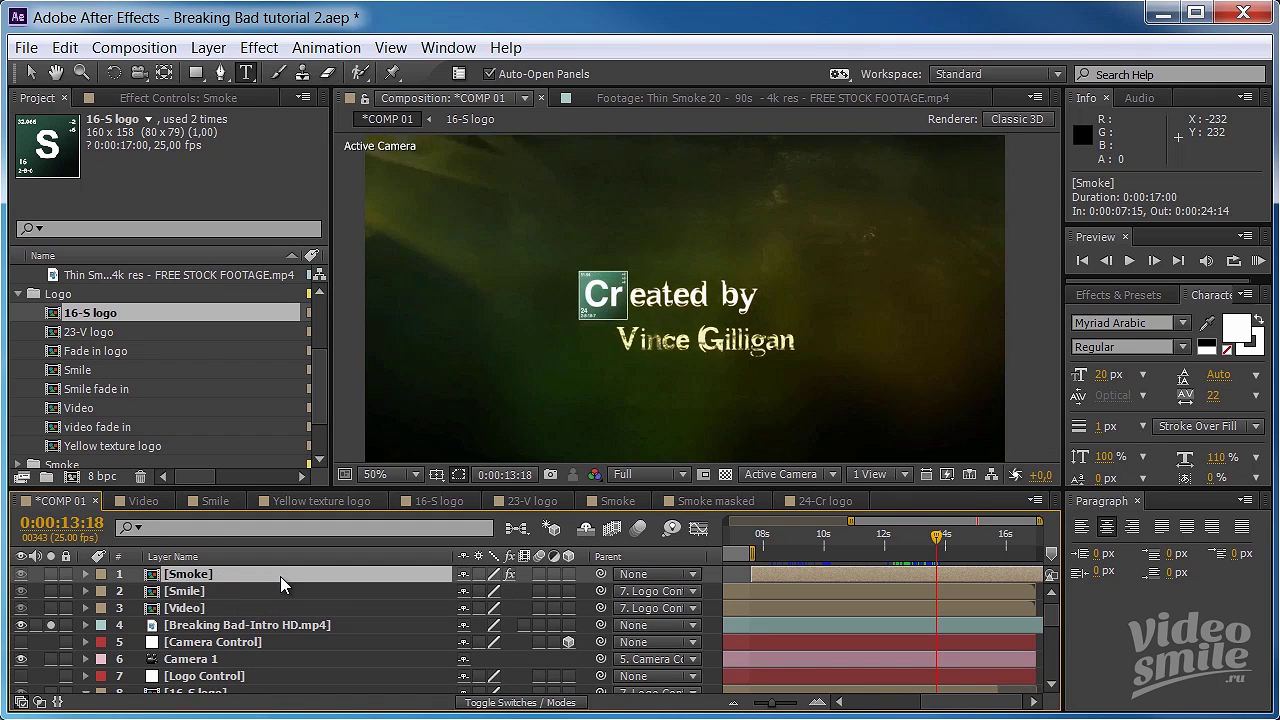
pyautogui.click(19, 294)
pyautogui.moveTo(82, 298); pyautogui.dragTo(300, 570)
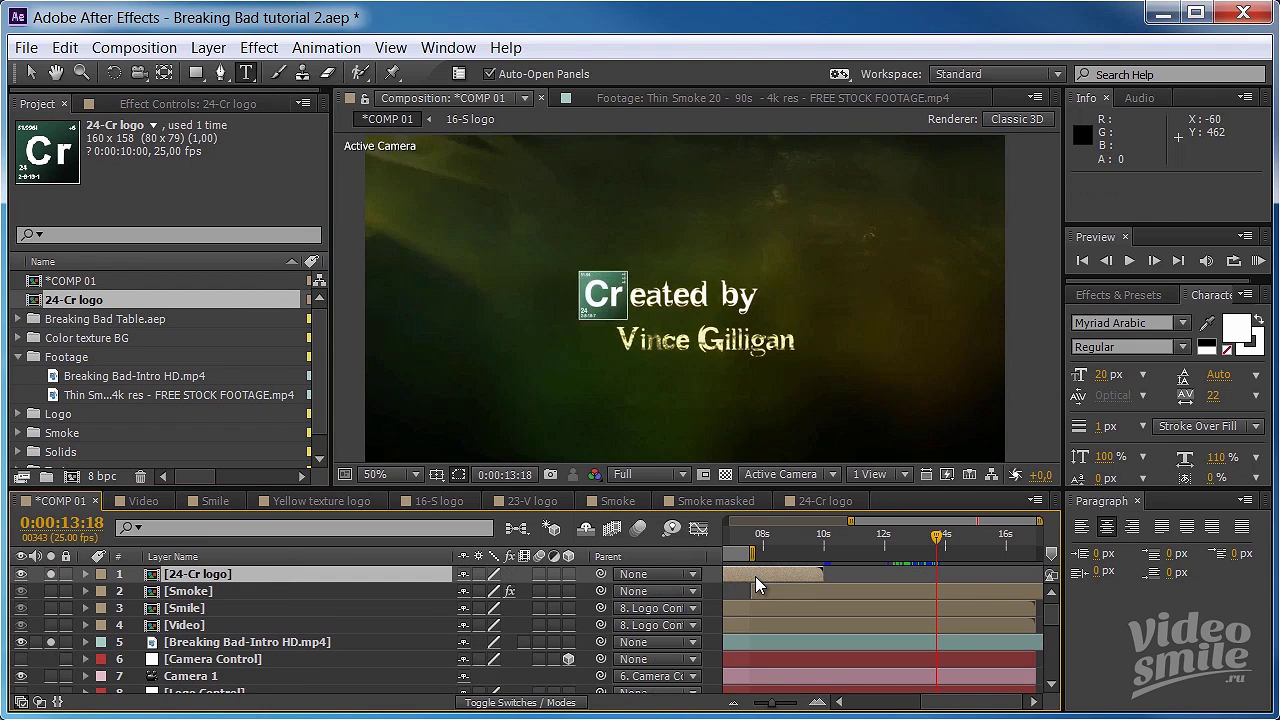
# - Slide the 24-Cr logo layer to start at 0:00:12:03 and preview around 13 seconds
pyautogui.moveTo(757, 578); pyautogui.dragTo(932, 577)
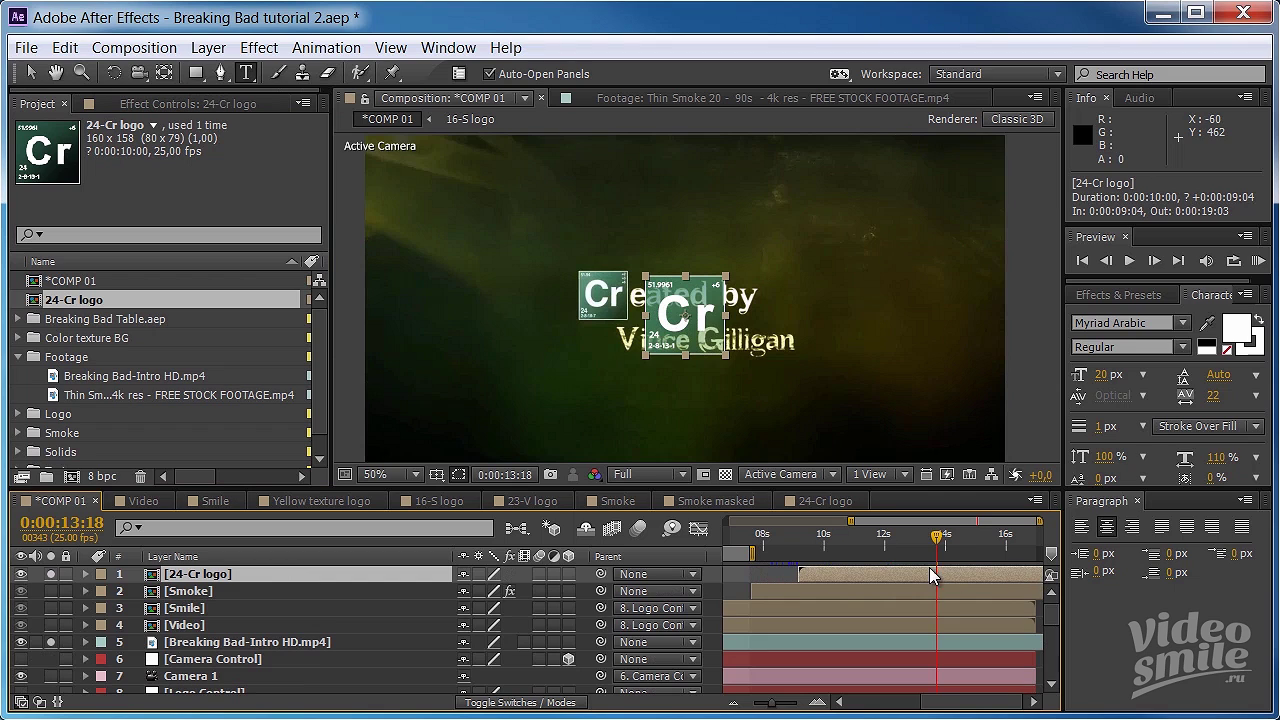
pyautogui.moveTo(932, 577); pyautogui.dragTo(1020, 575)
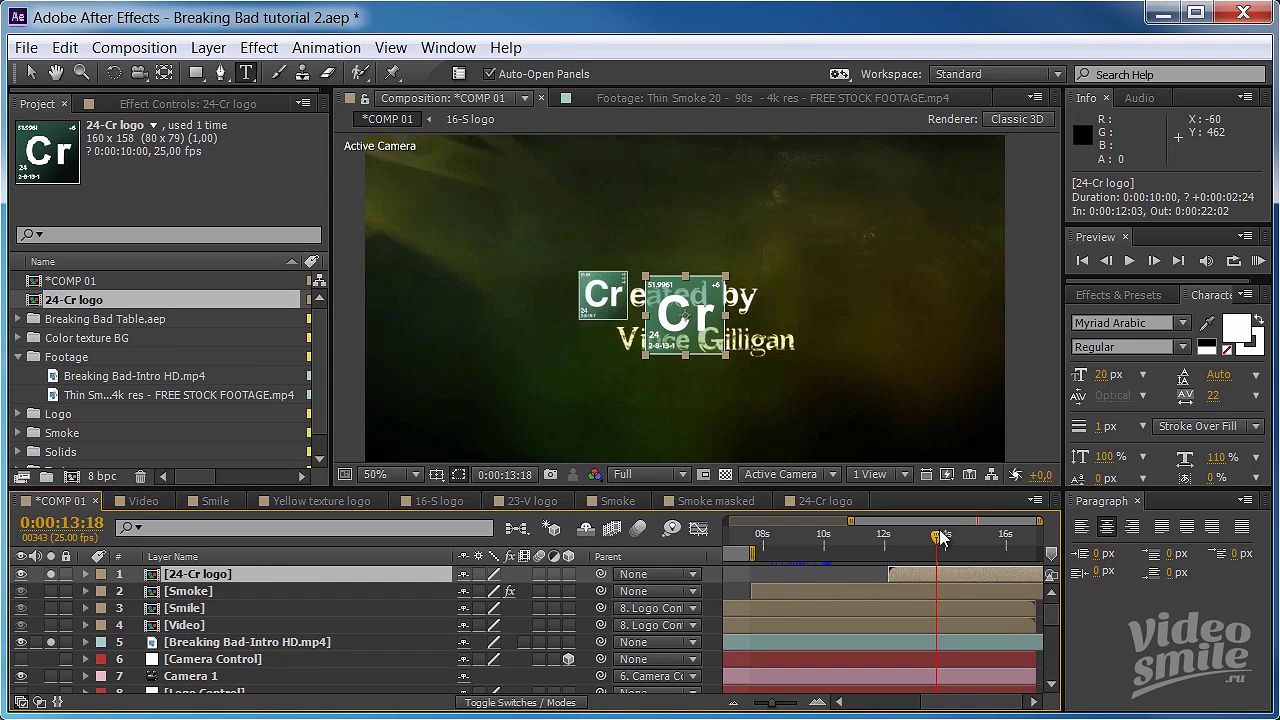
pyautogui.moveTo(938, 541); pyautogui.dragTo(944, 536)
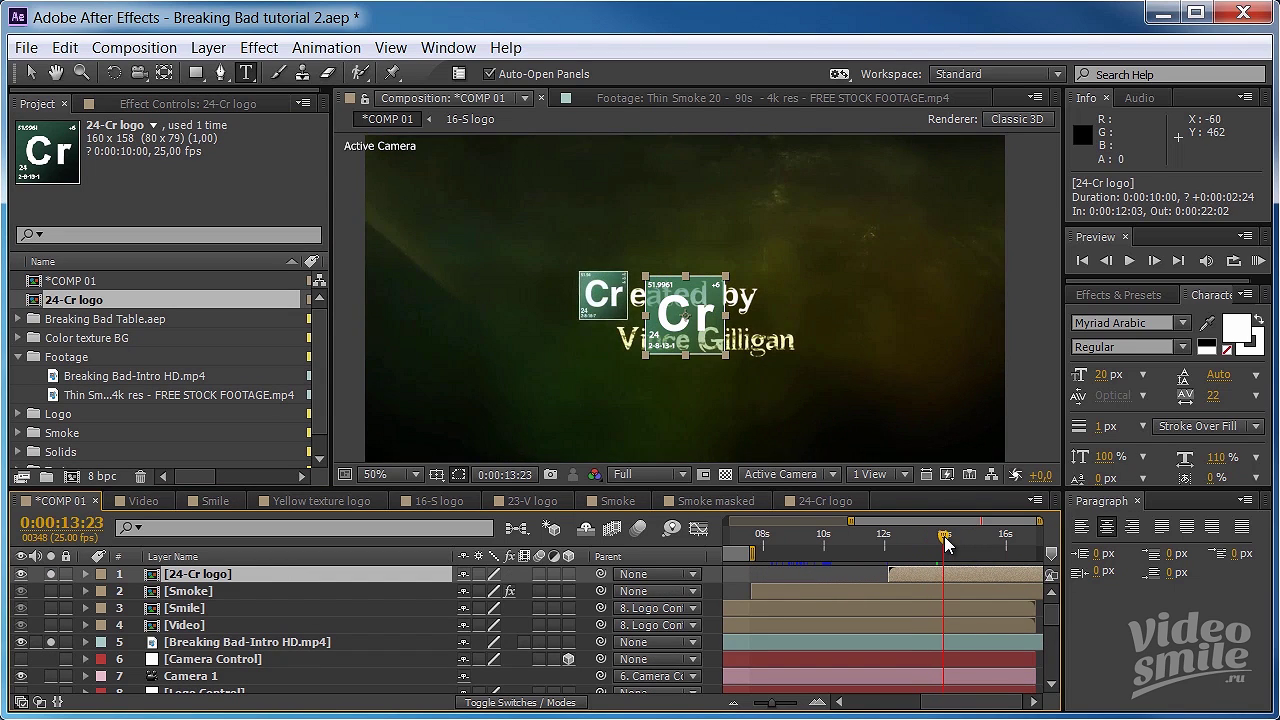
# - Move the 24-Cr logo onto the existing Cr tile and fine-align it at 100% view
pyautogui.press('v')
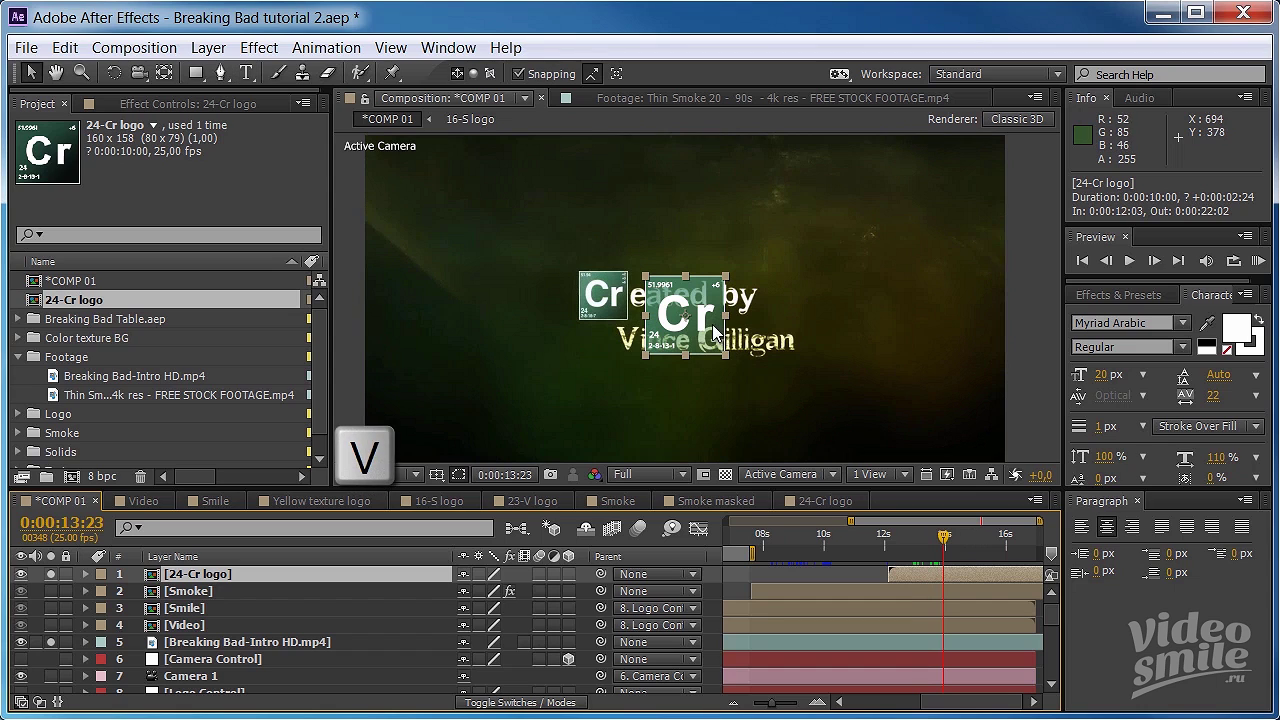
pyautogui.moveTo(691, 320)
pyautogui.mouseDown()
pyautogui.moveTo(640, 298)
pyautogui.moveTo(629, 271)
pyautogui.mouseUp()
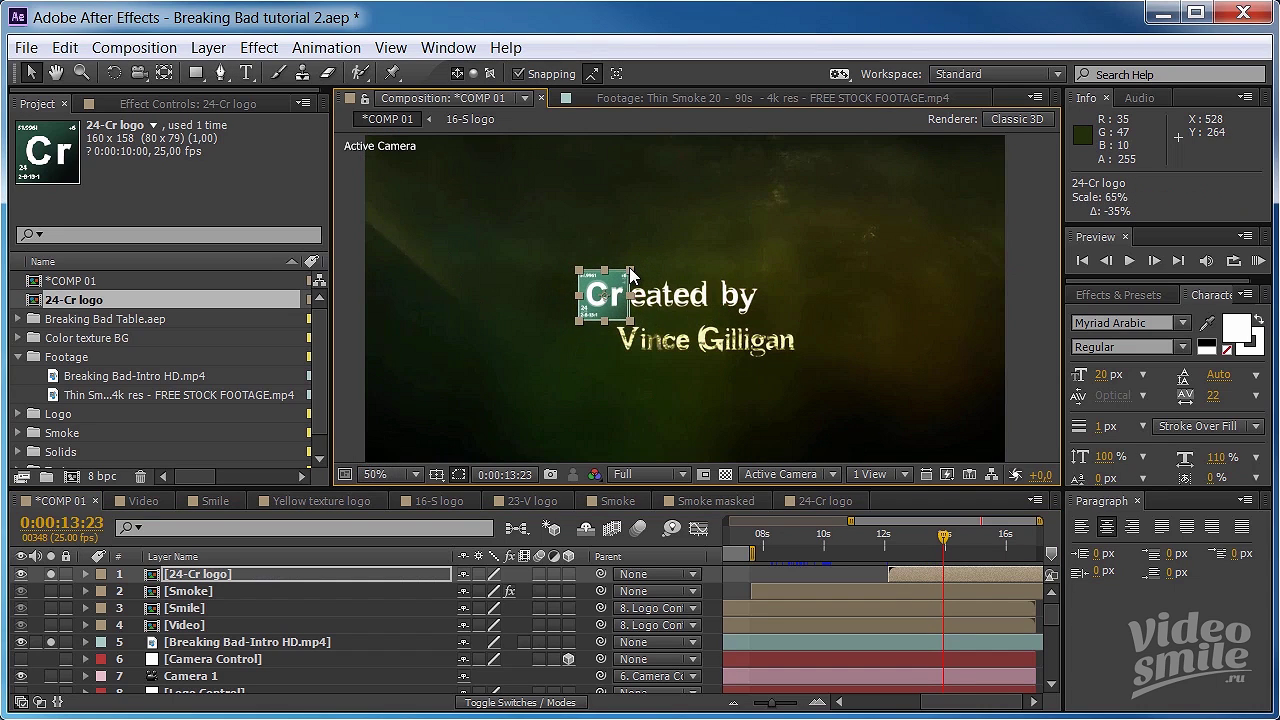
pyautogui.press('.')
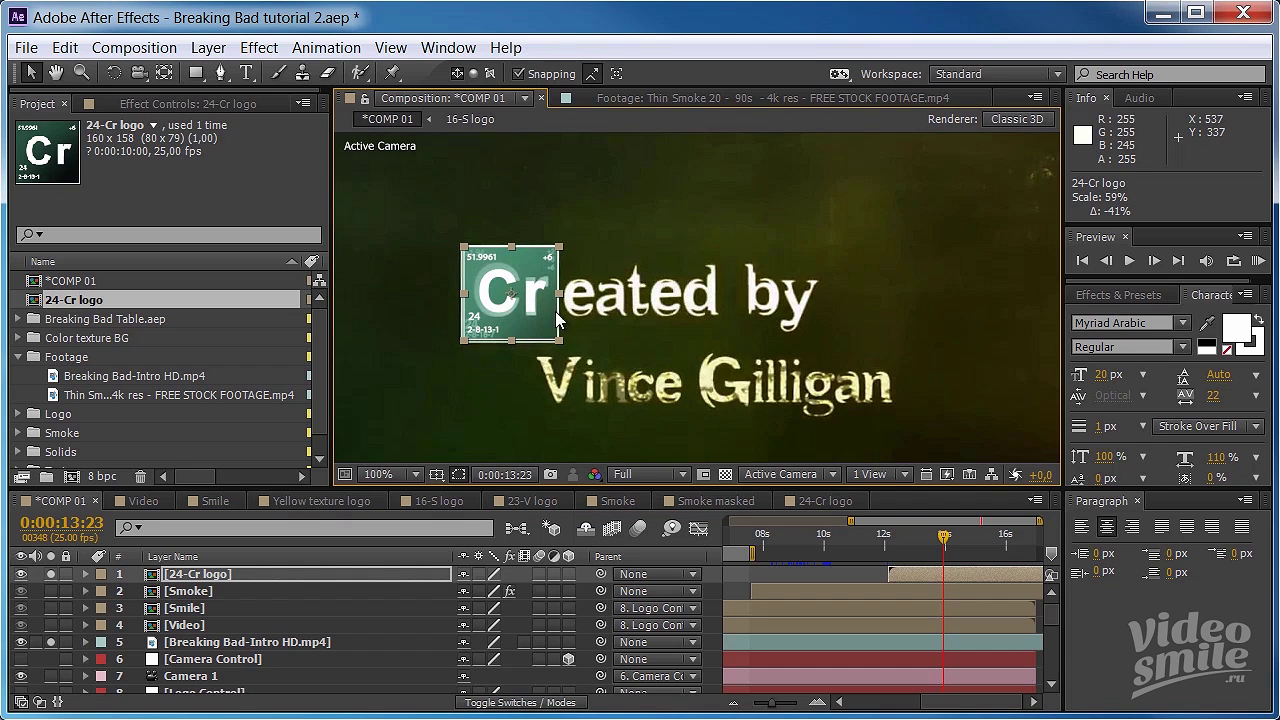
pyautogui.moveTo(506, 315); pyautogui.dragTo(506, 318)
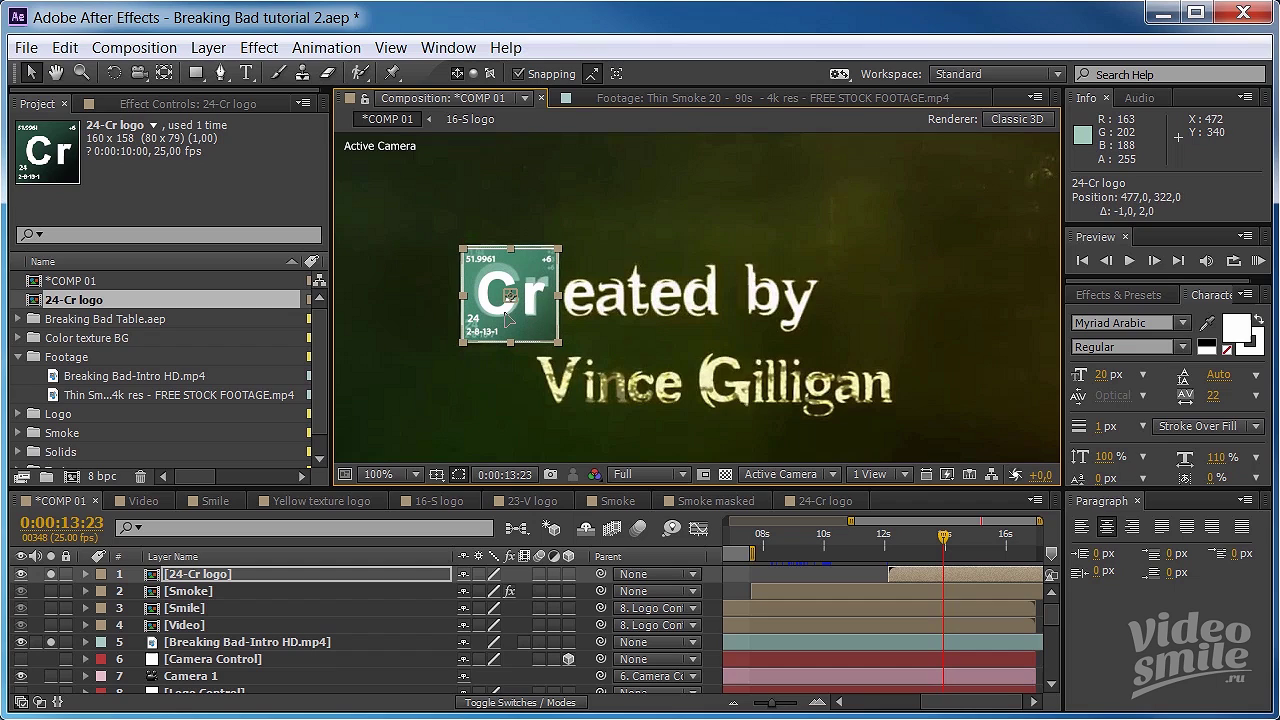
# - Scale the 24-Cr logo to 78% to match the tile and parent it to Logo Control
pyautogui.click(244, 571)
pyautogui.press('s')
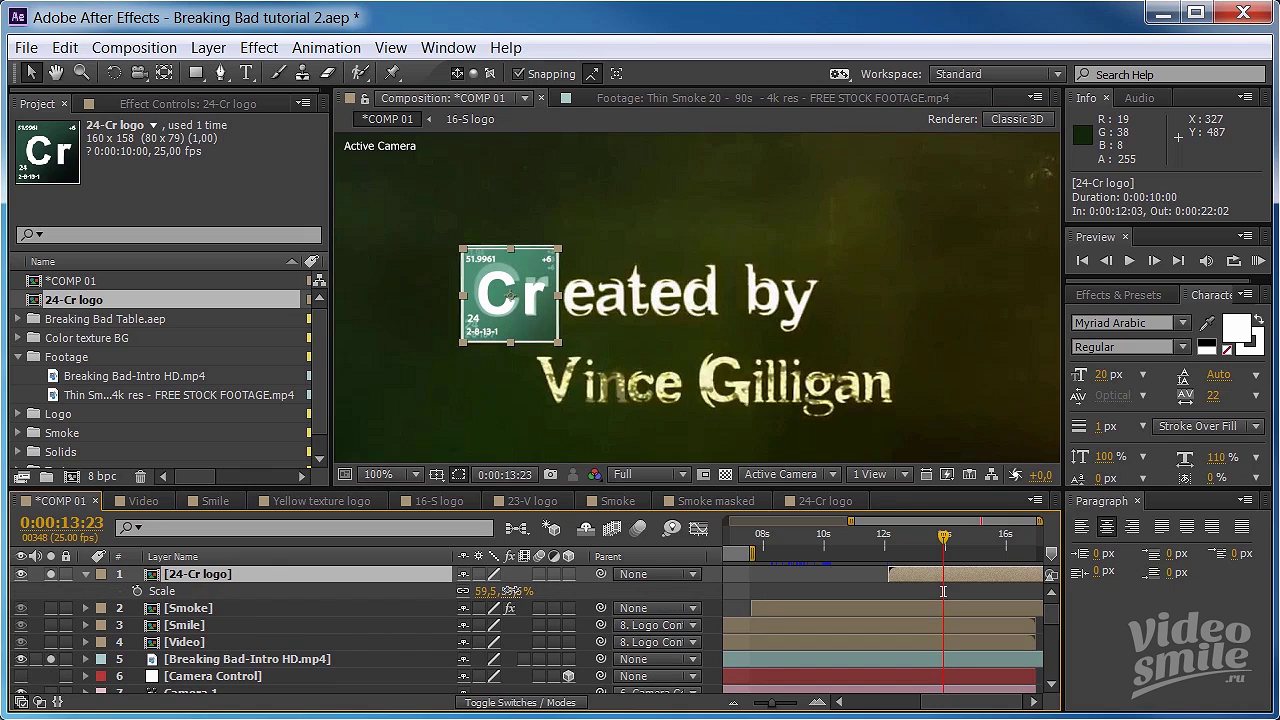
pyautogui.moveTo(505, 591); pyautogui.dragTo(540, 587)
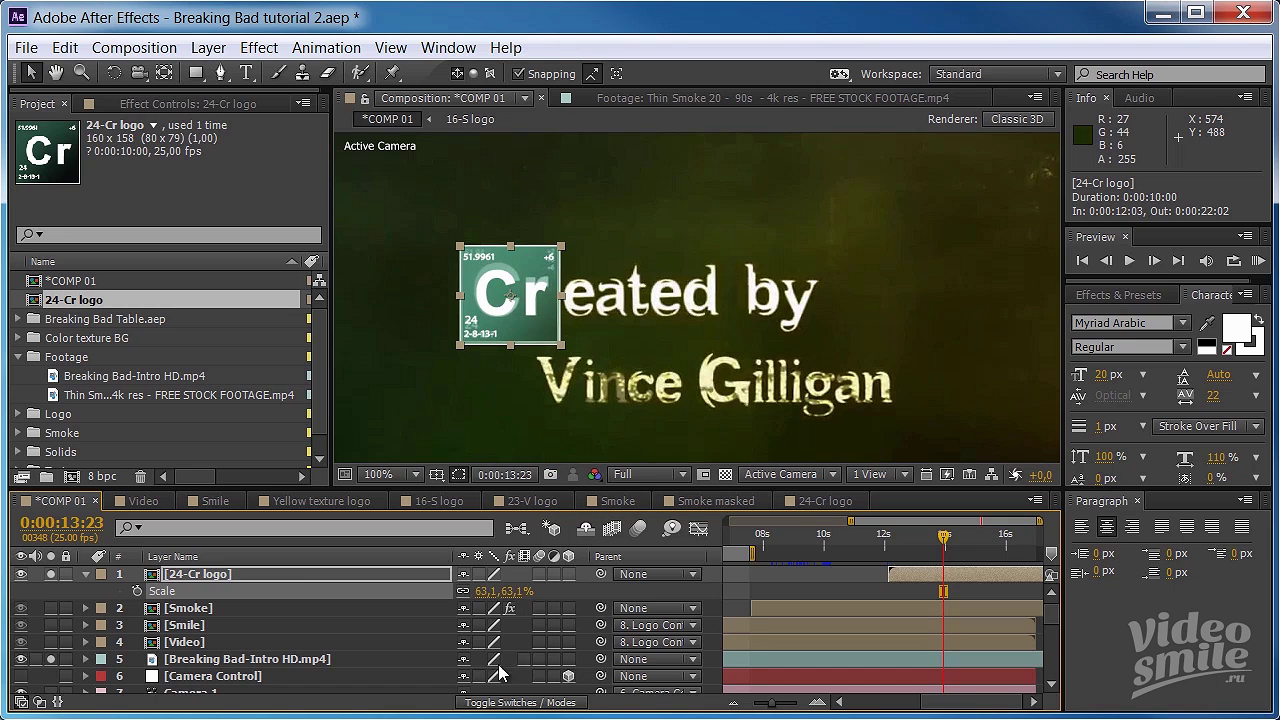
pyautogui.press('Return')
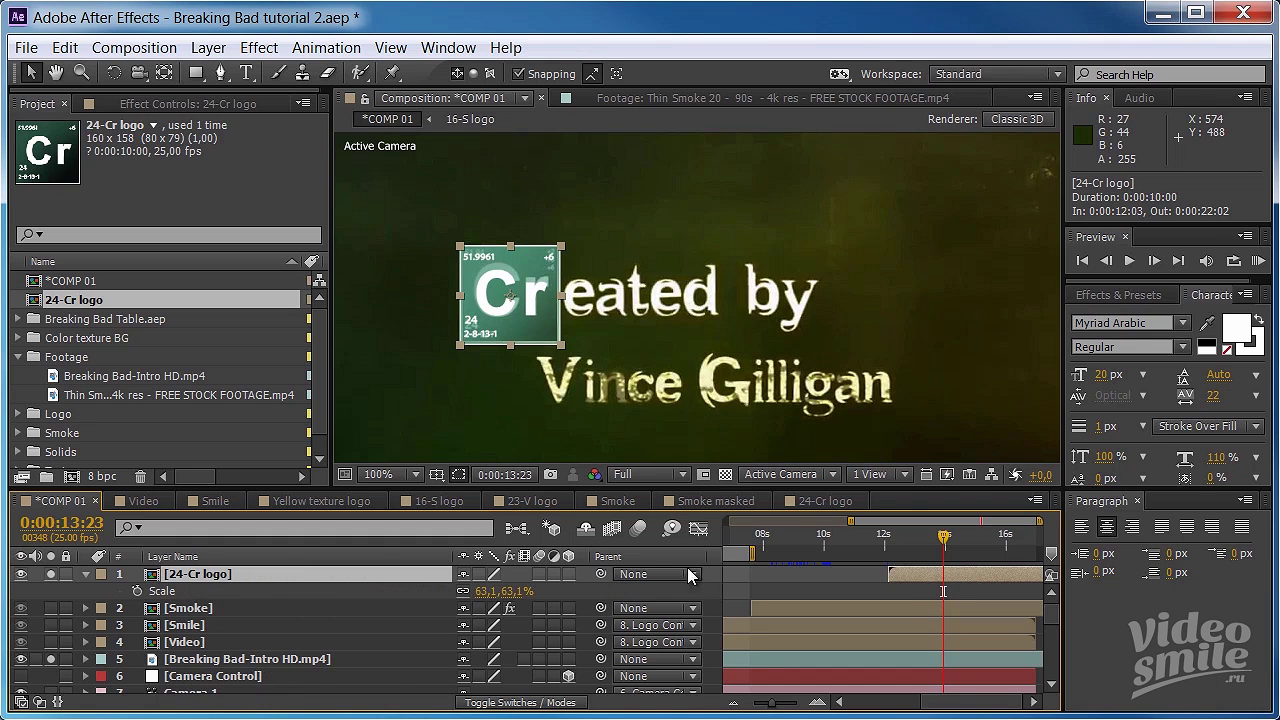
pyautogui.moveTo(944, 541); pyautogui.dragTo(930, 541)
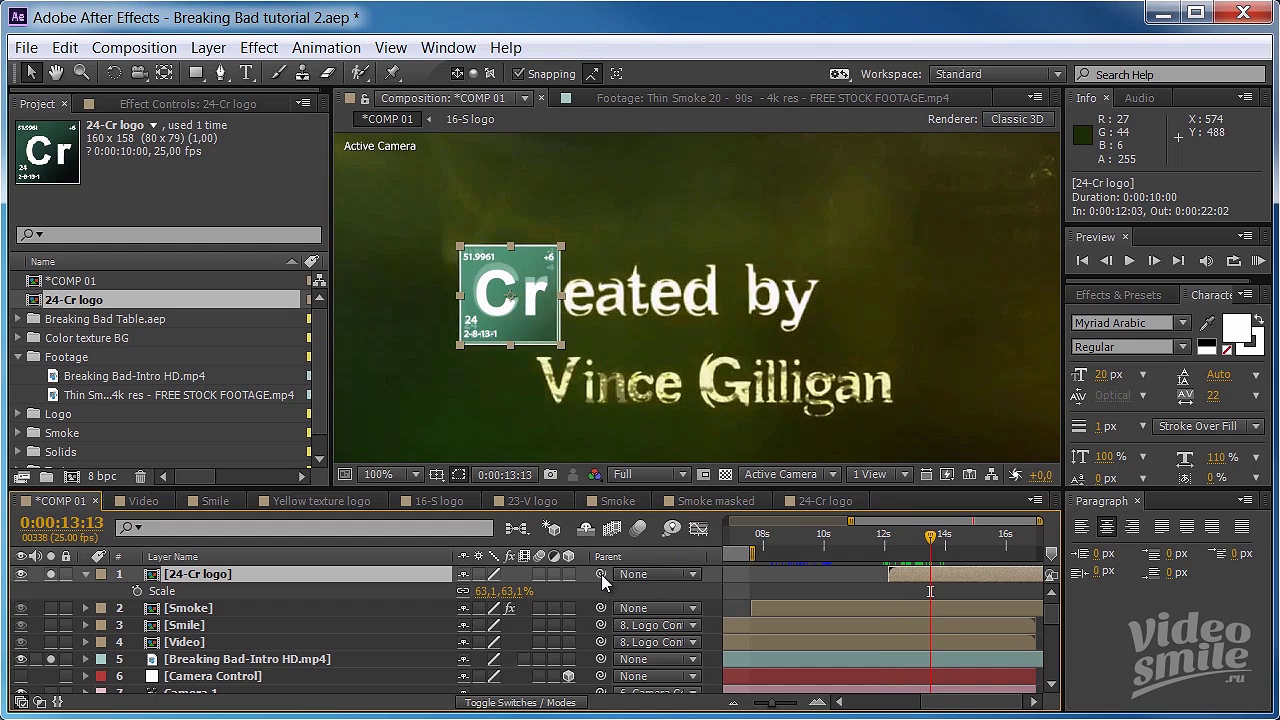
pyautogui.moveTo(601, 574); pyautogui.dragTo(229, 643)
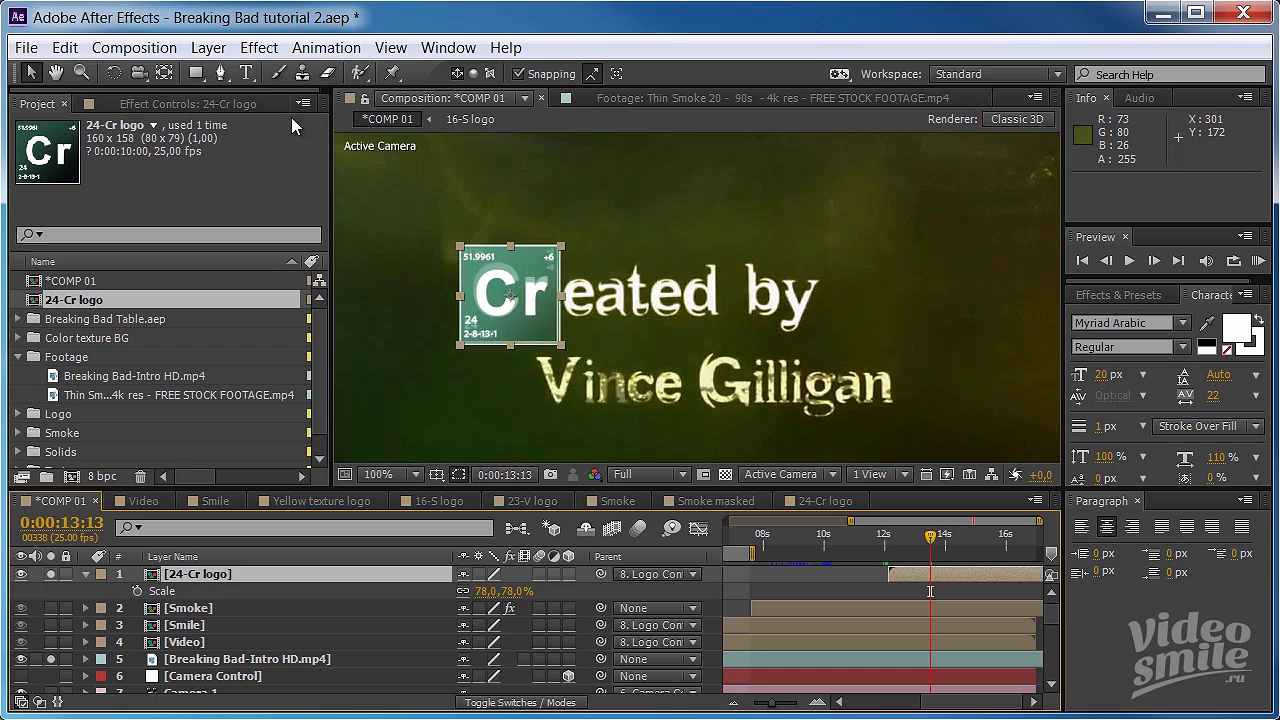
# - Set the Type tool's font to Heart Breaking Bad
pyautogui.click(249, 73)
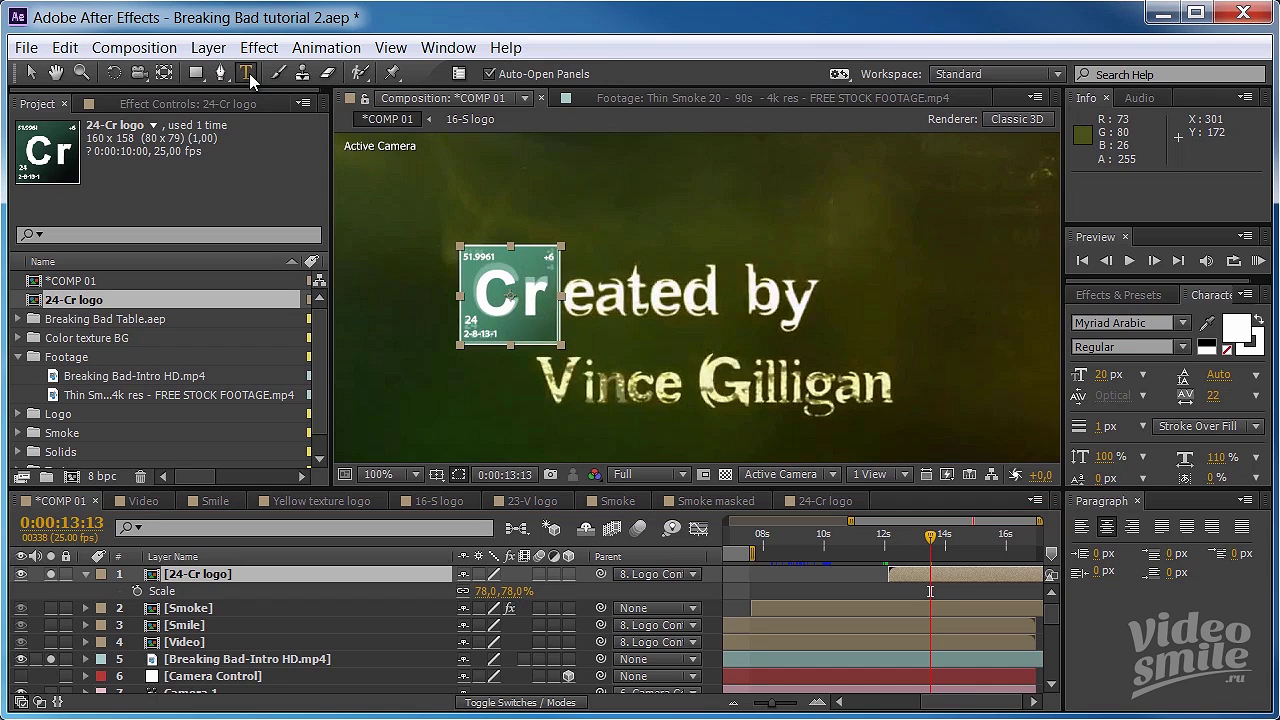
pyautogui.click(1153, 322)
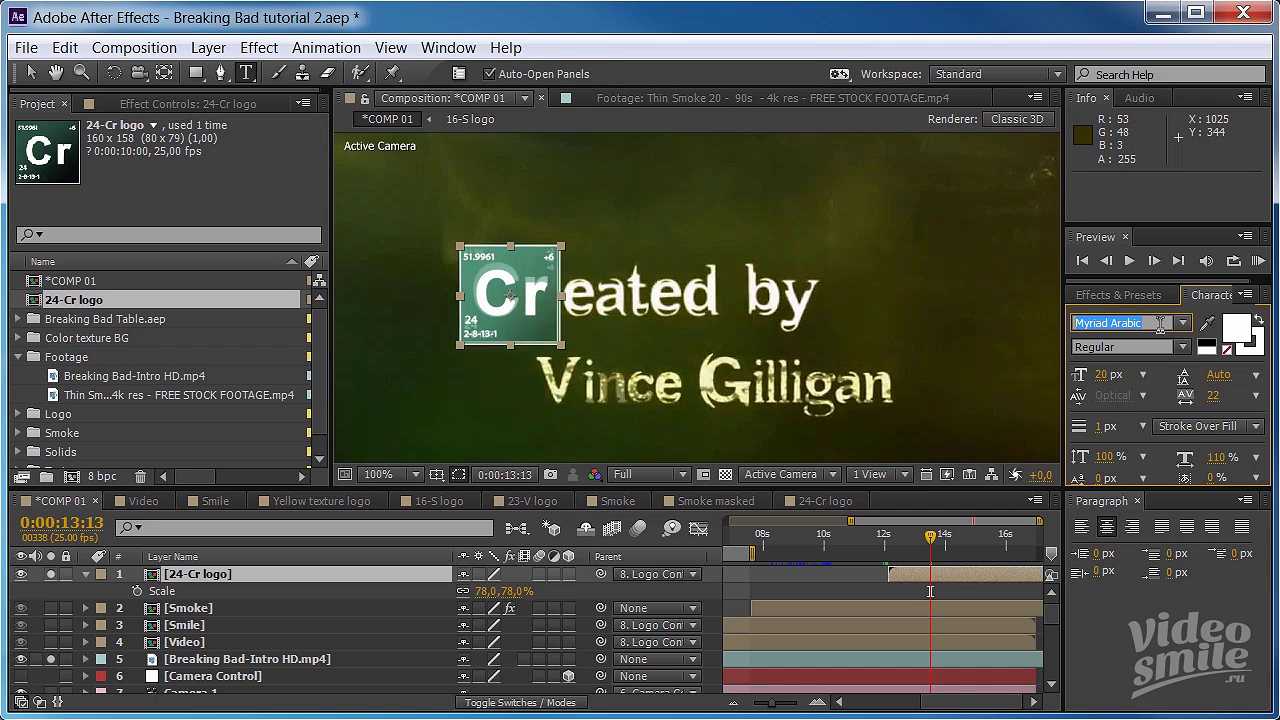
pyautogui.write('H')
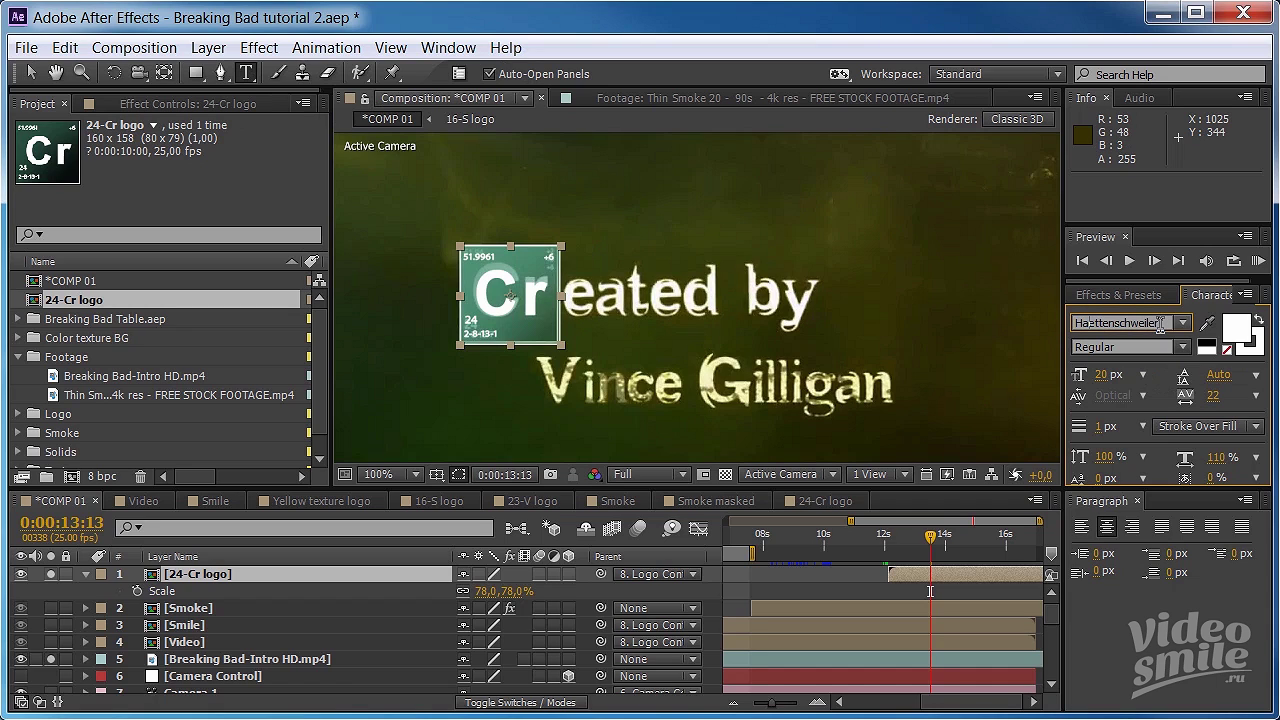
pyautogui.write('eart Breaking ...')
pyautogui.press('Return')
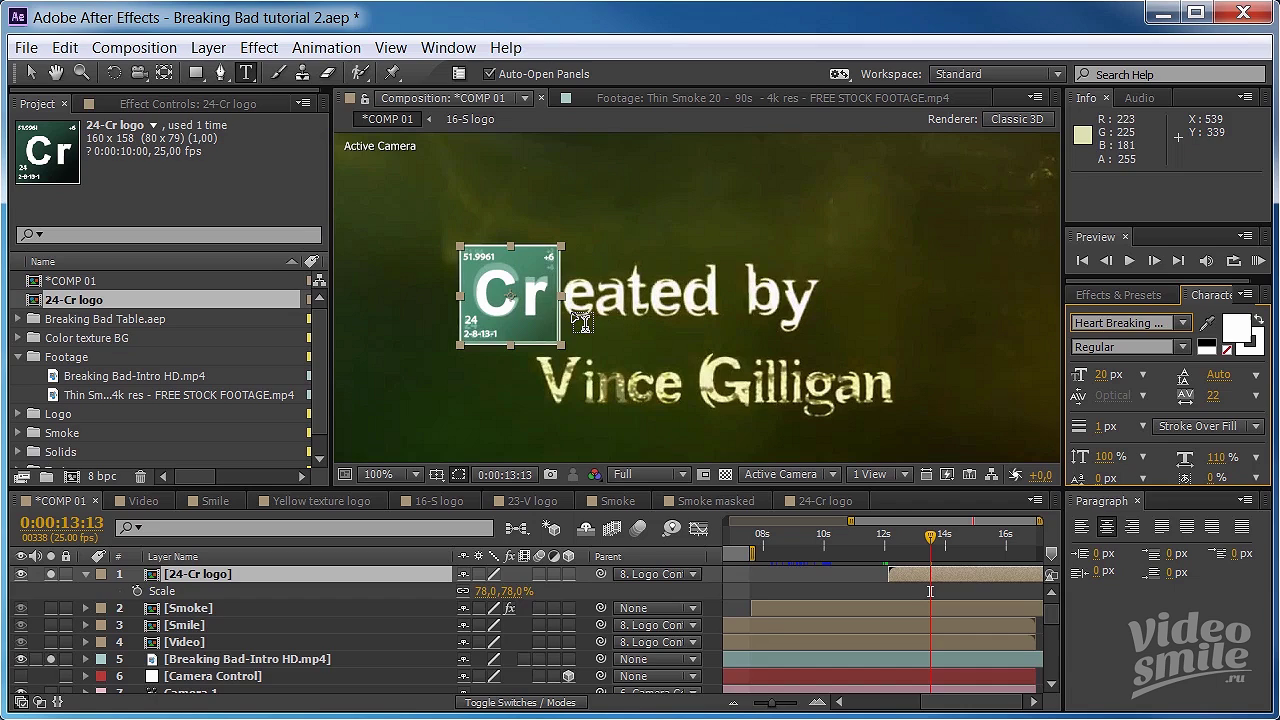
# - Type 'eated by' beside the Cr logo and enlarge it to 85 px
pyautogui.click(581, 320)
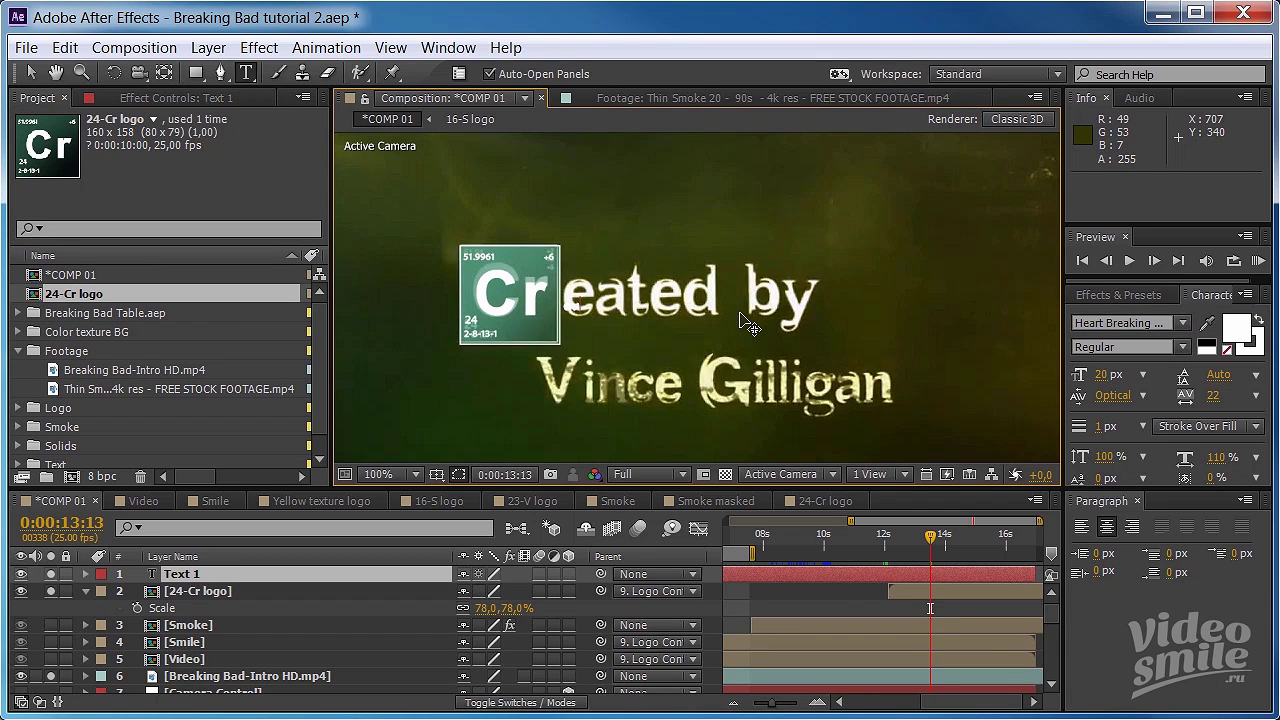
pyautogui.write('eat')
pyautogui.write('ed')
pyautogui.write(' by')
pyautogui.moveTo(608, 304); pyautogui.dragTo(445, 312)
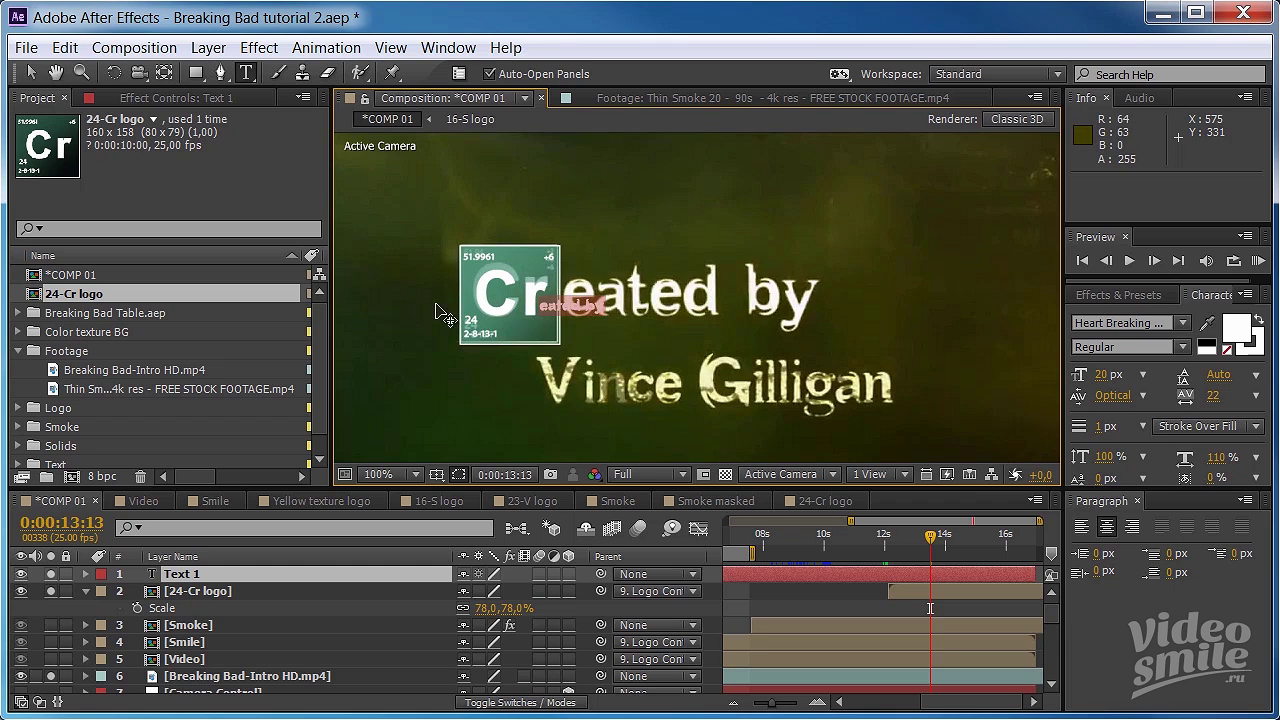
pyautogui.moveTo(1103, 375); pyautogui.dragTo(1164, 366)
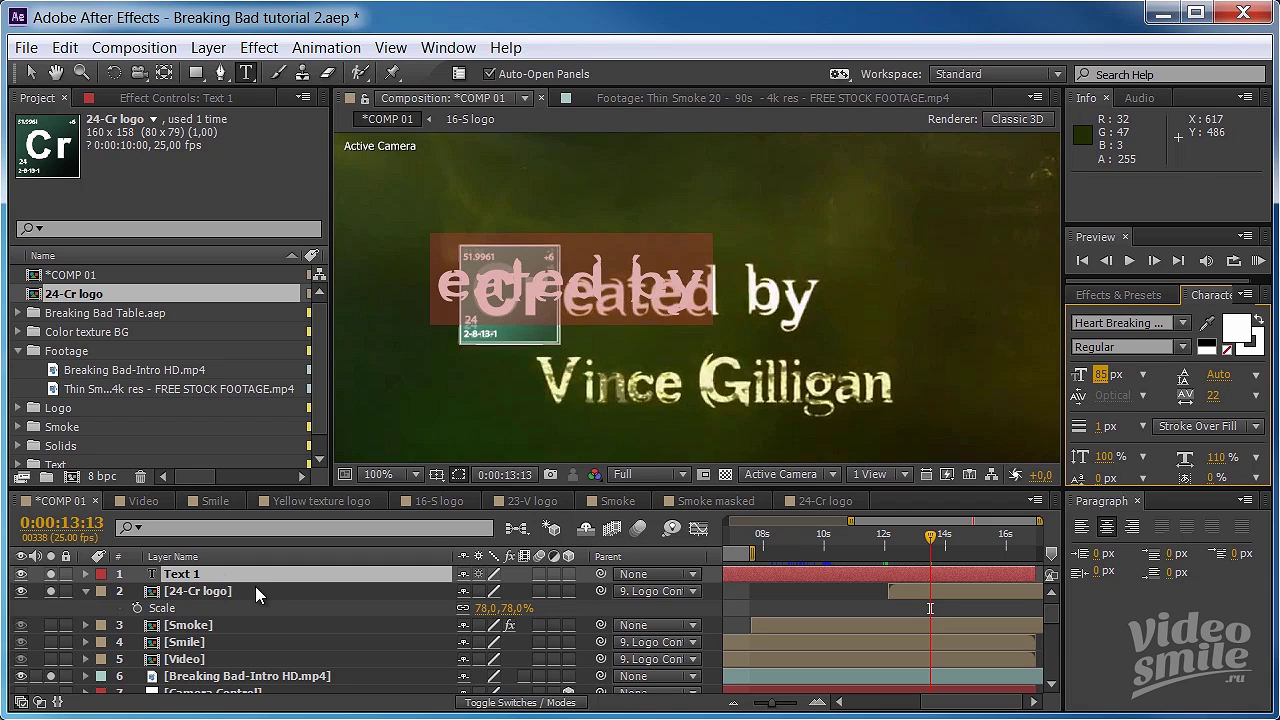
pyautogui.press('KP_Enter')
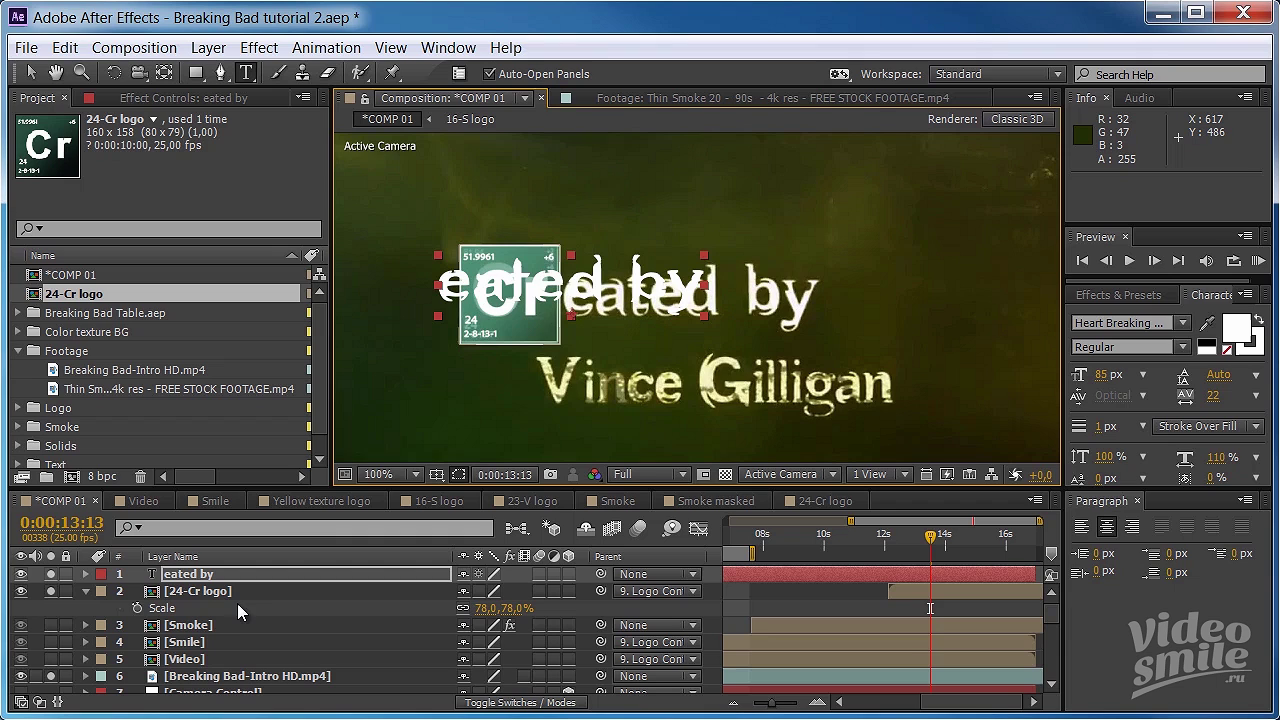
# - Move the 'eated by' text next to the Cr logo
pyautogui.press('v')
pyautogui.moveTo(563, 289); pyautogui.dragTo(686, 301)
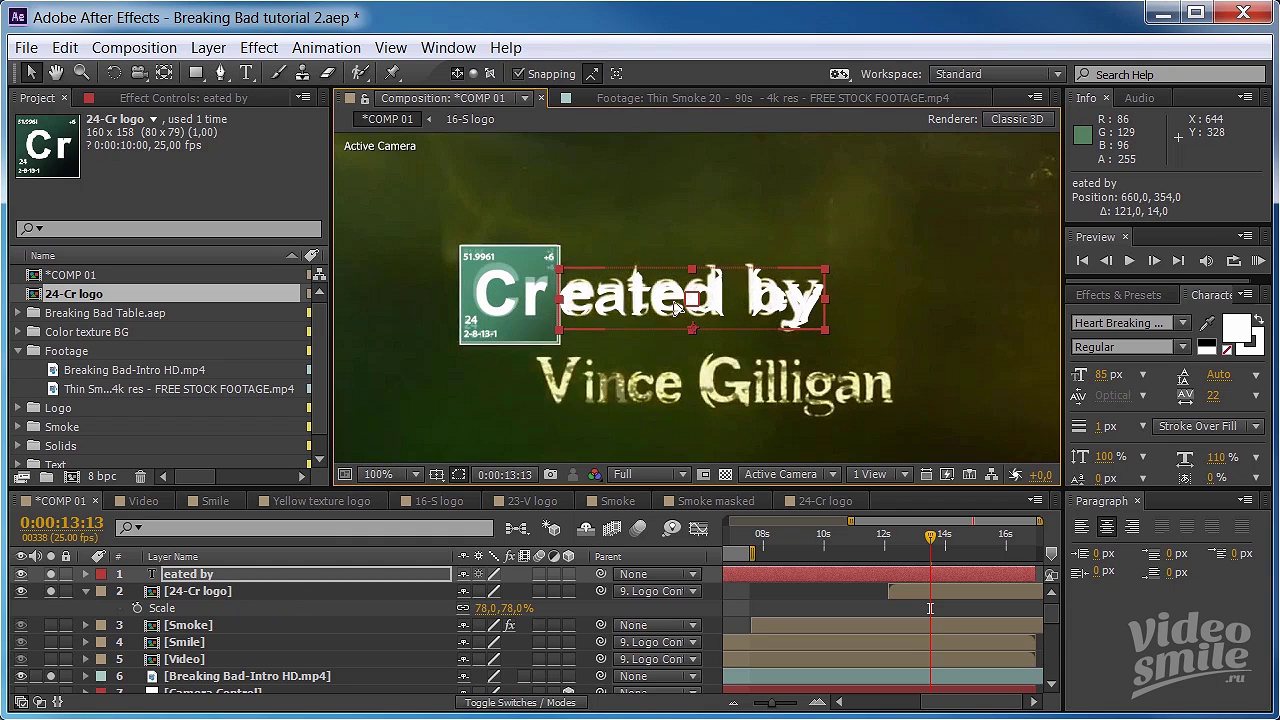
pyautogui.moveTo(681, 302); pyautogui.dragTo(682, 306)
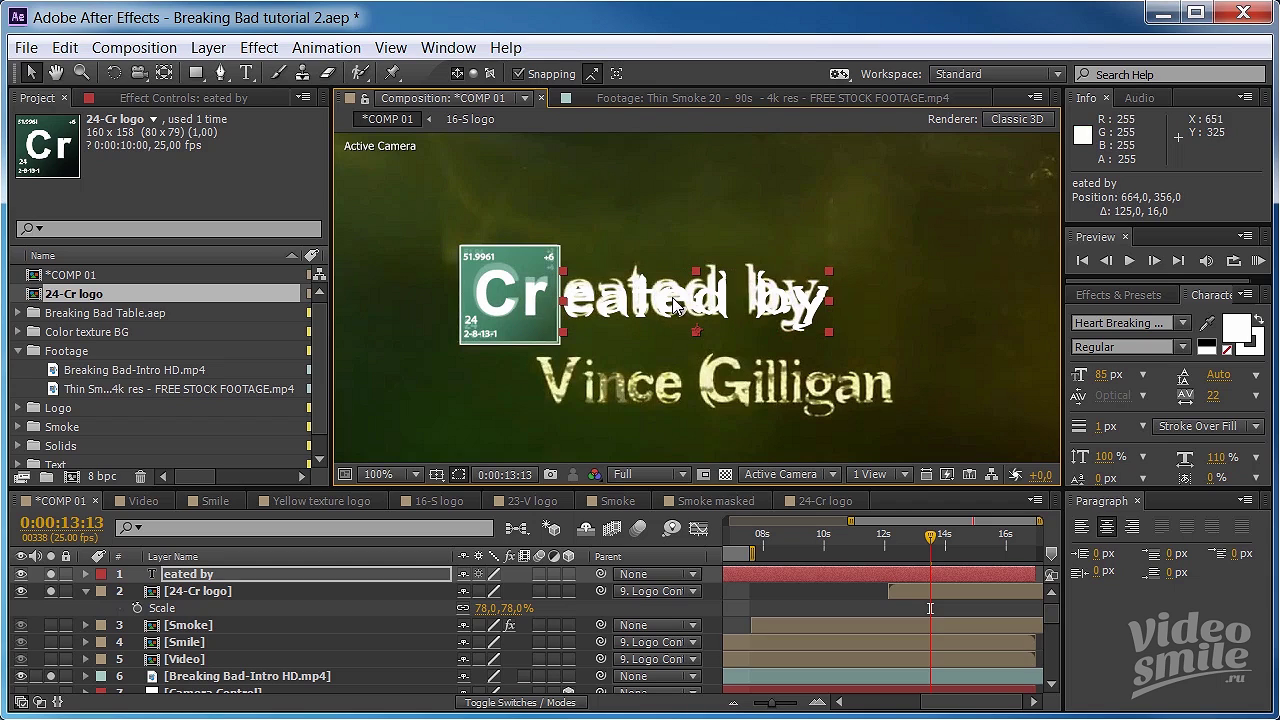
# - Make the text 98 px with 100% horizontal scale and -12 tracking, then nudge it left
pyautogui.click(1104, 376)
pyautogui.press('Up')
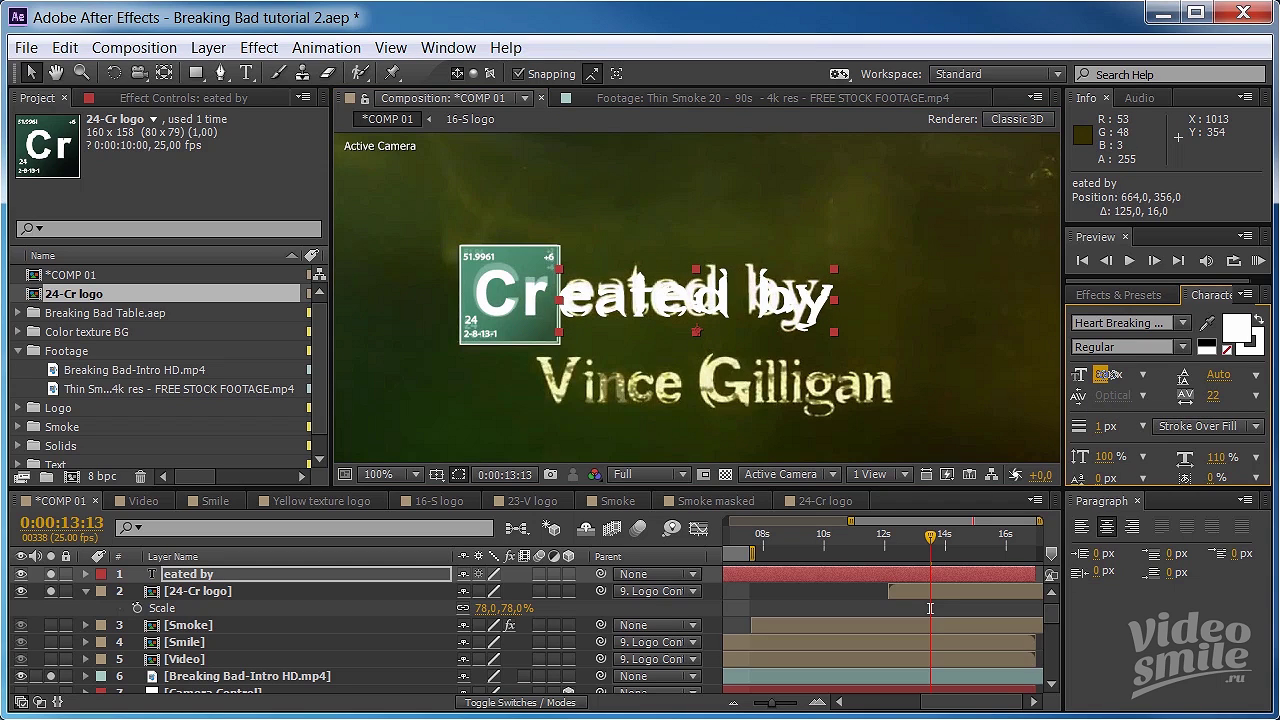
pyautogui.press('Up')
pyautogui.press('Up')
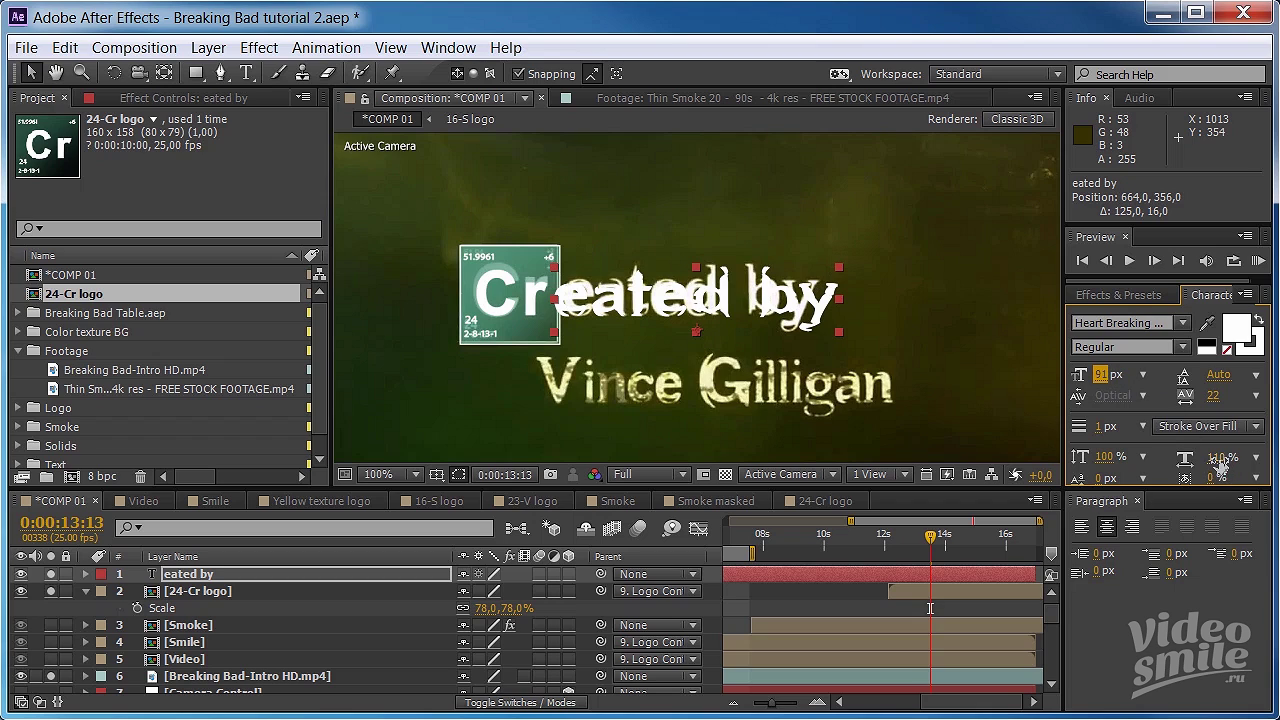
pyautogui.click(1222, 460)
pyautogui.write('100')
pyautogui.press('Return')
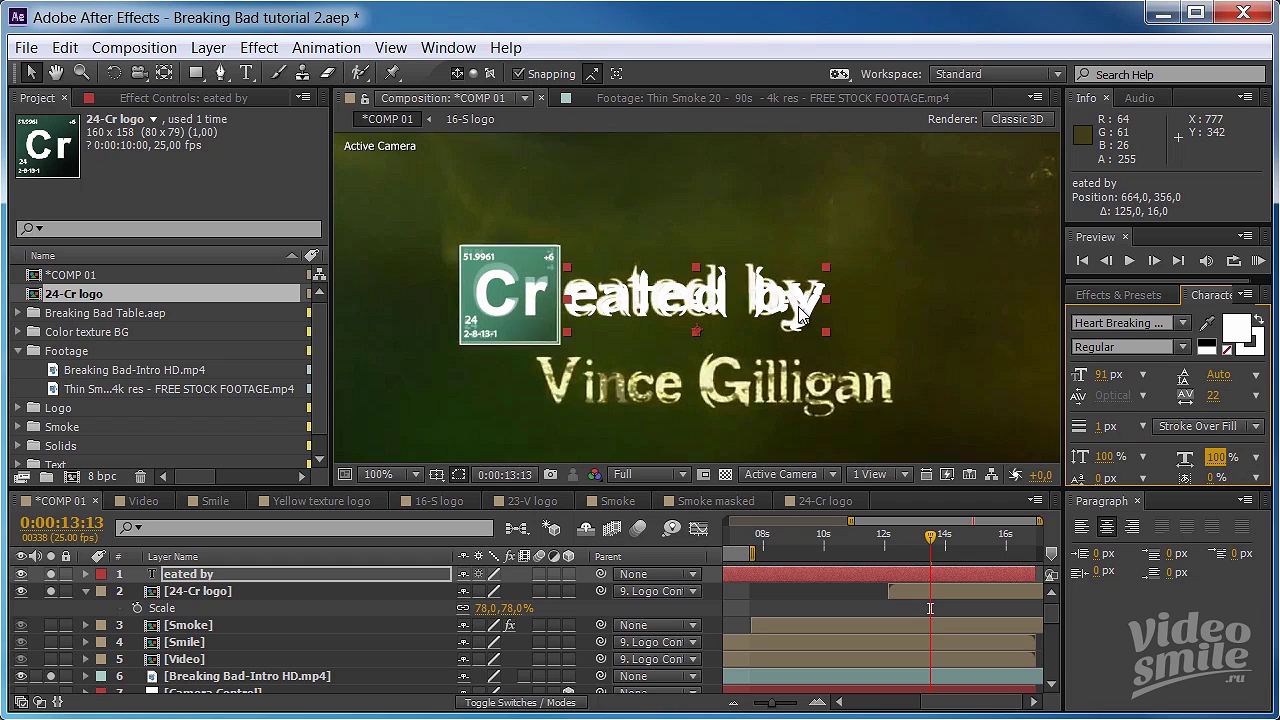
pyautogui.moveTo(1102, 374); pyautogui.dragTo(1112, 374)
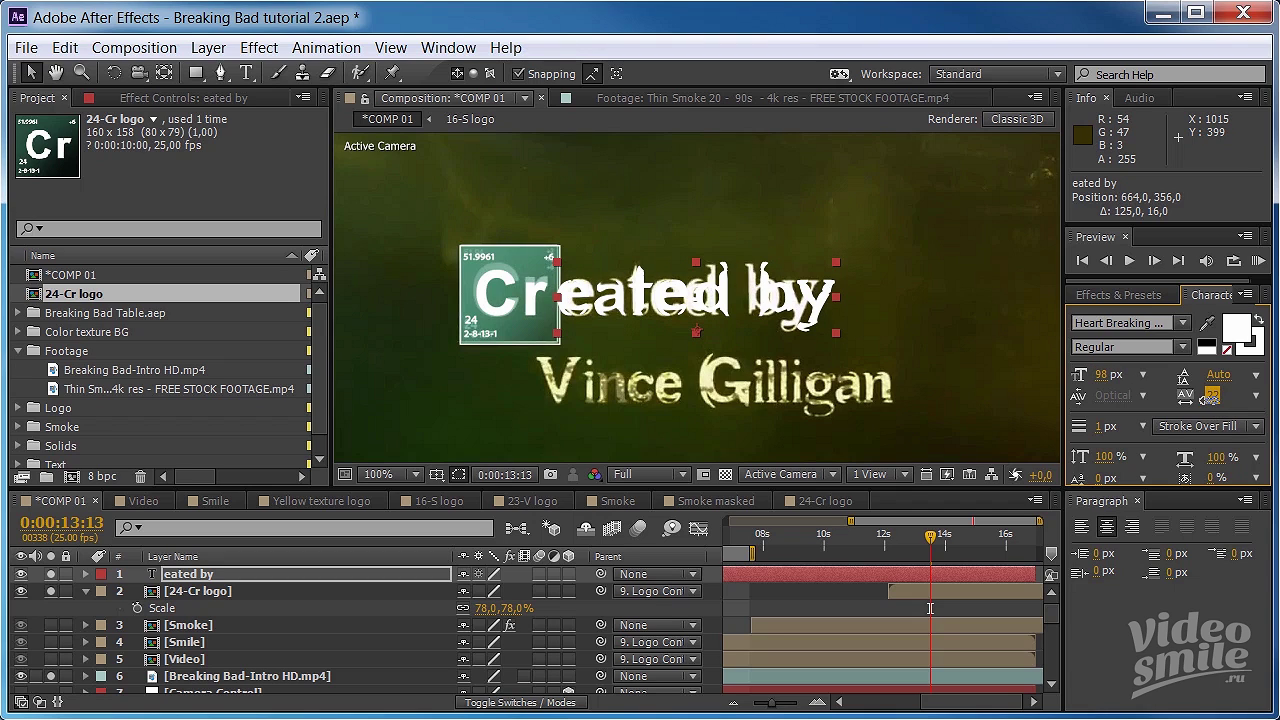
pyautogui.moveTo(1200, 398); pyautogui.dragTo(1181, 399)
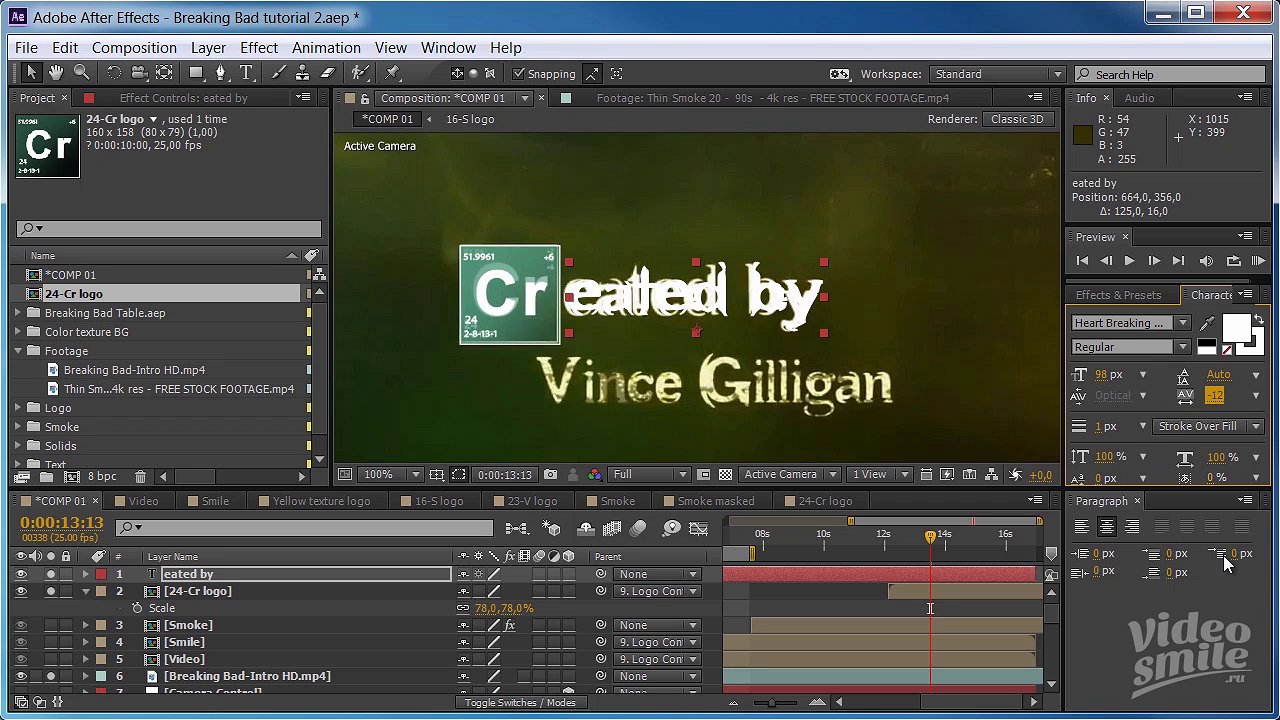
pyautogui.click(1222, 642)
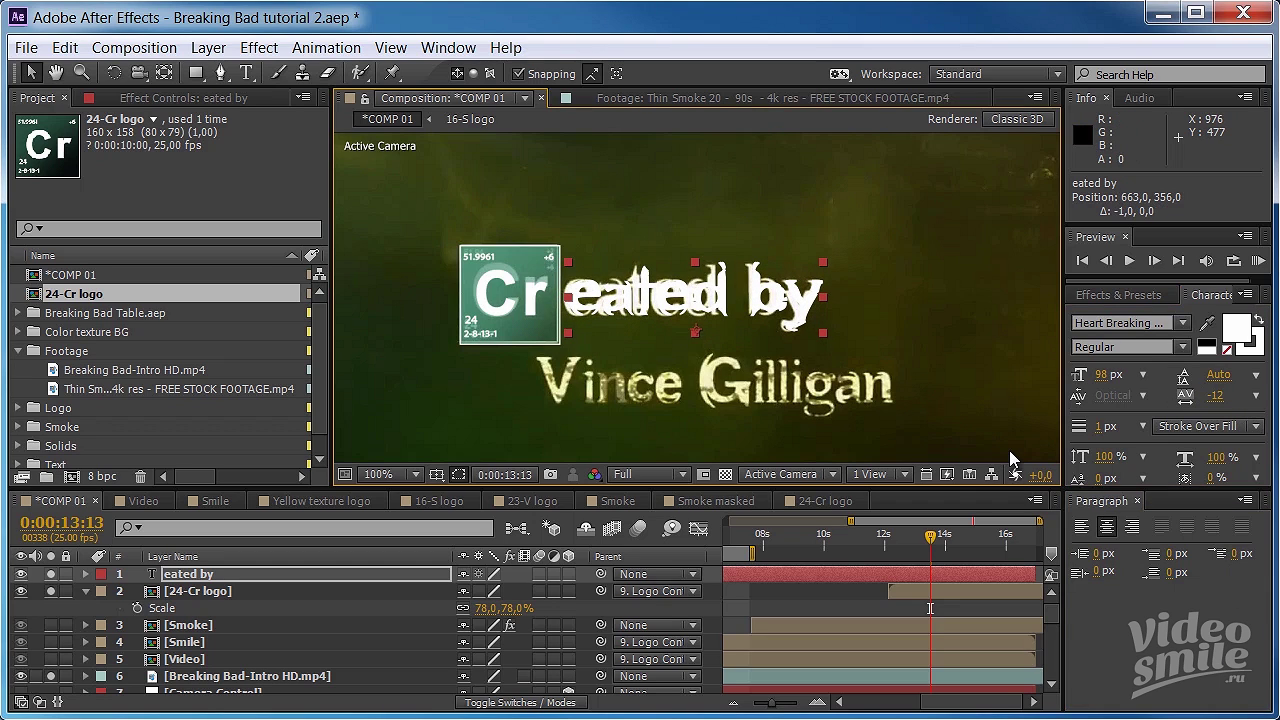
pyautogui.press('Left')
pyautogui.press('Left')
pyautogui.press('Left')
pyautogui.press('Left')
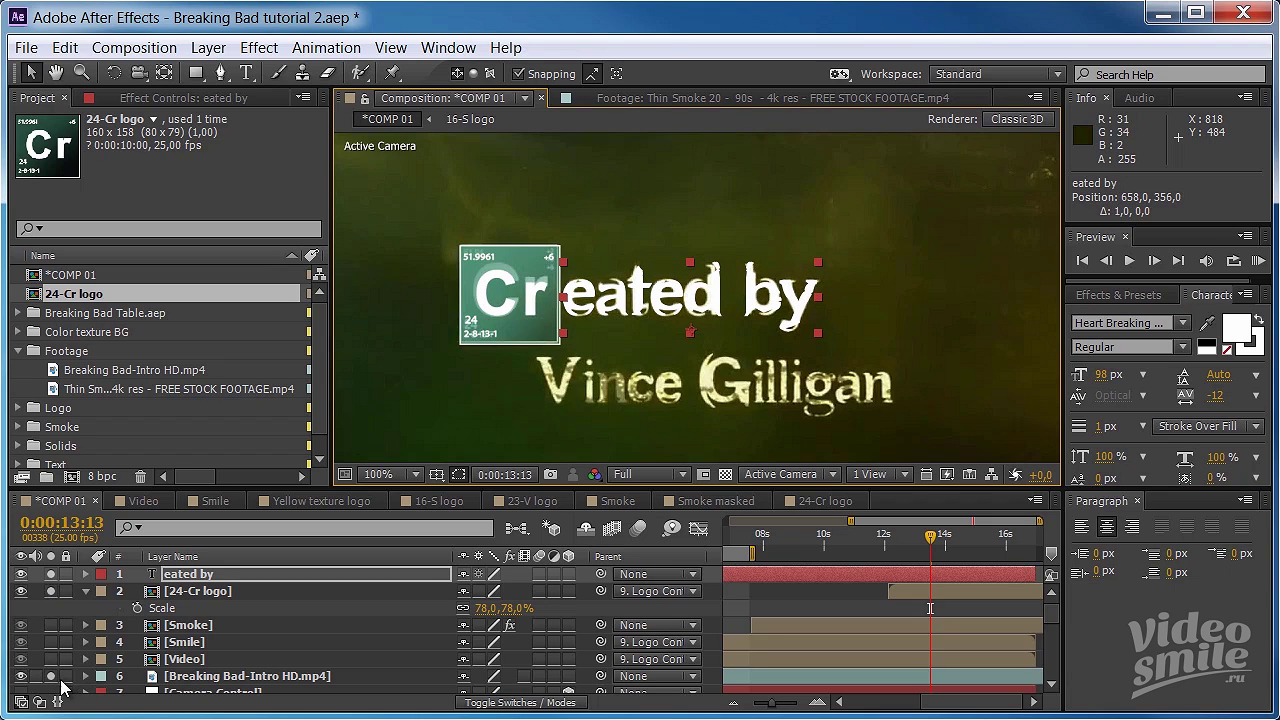
# - Check alignment with the background hidden, nudge the text 1 px right, and pre-compose it
pyautogui.click(22, 676)
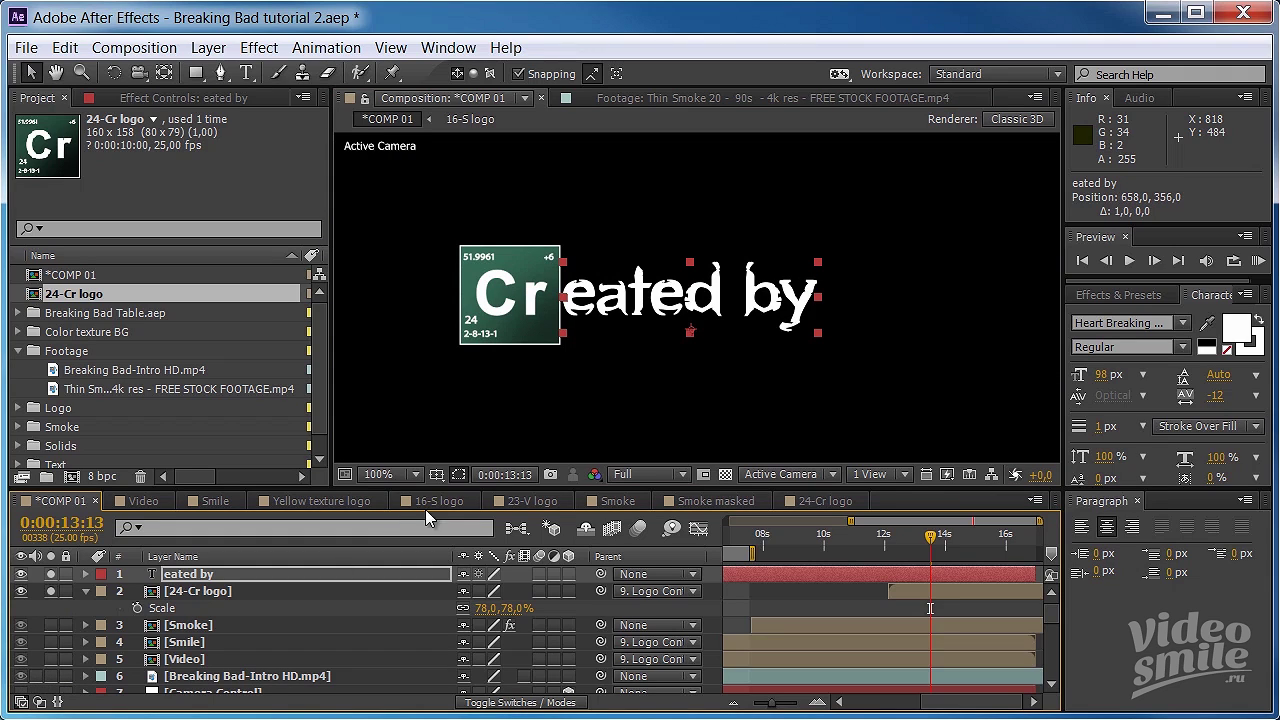
pyautogui.press('Right')
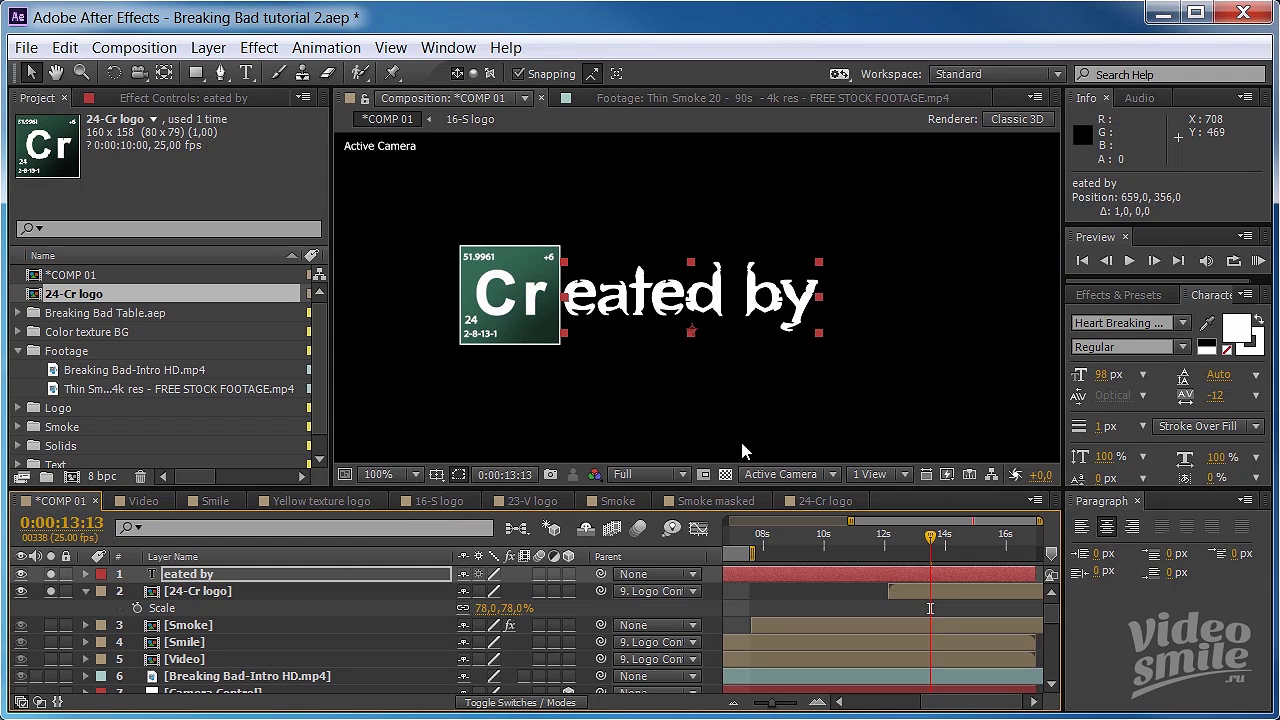
pyautogui.press(',')
pyautogui.press(',')
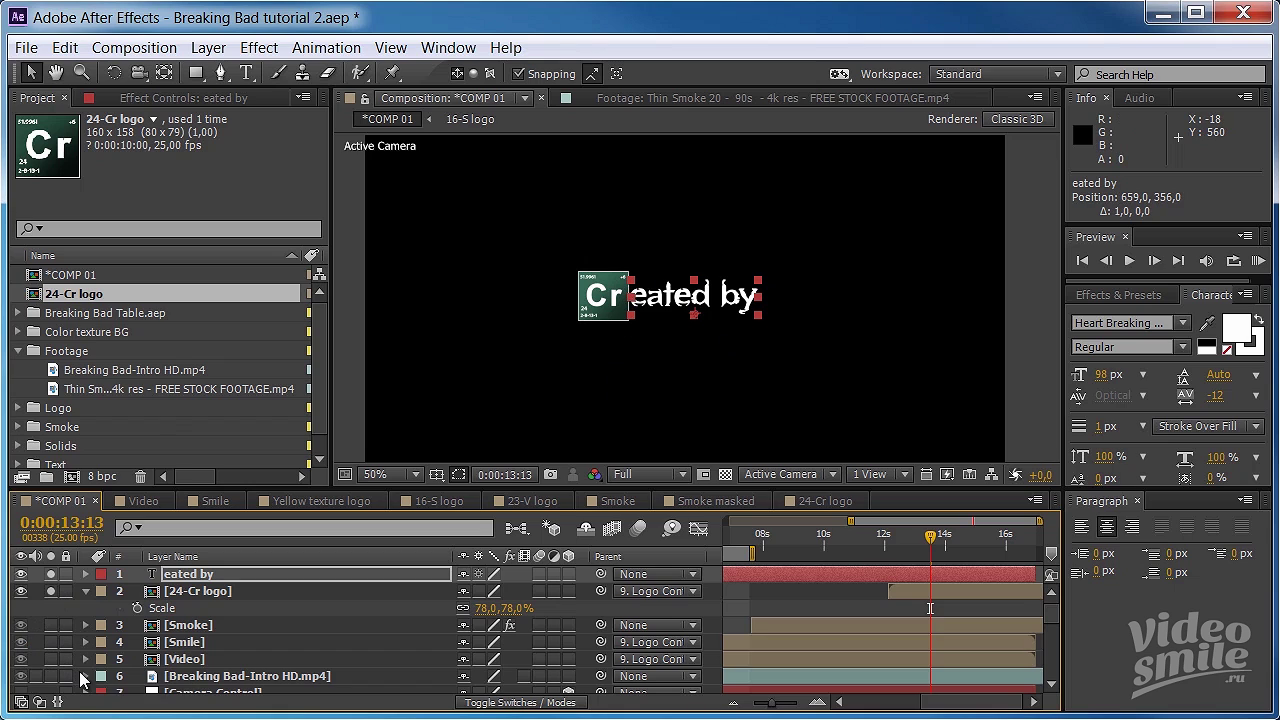
pyautogui.click(50, 676)
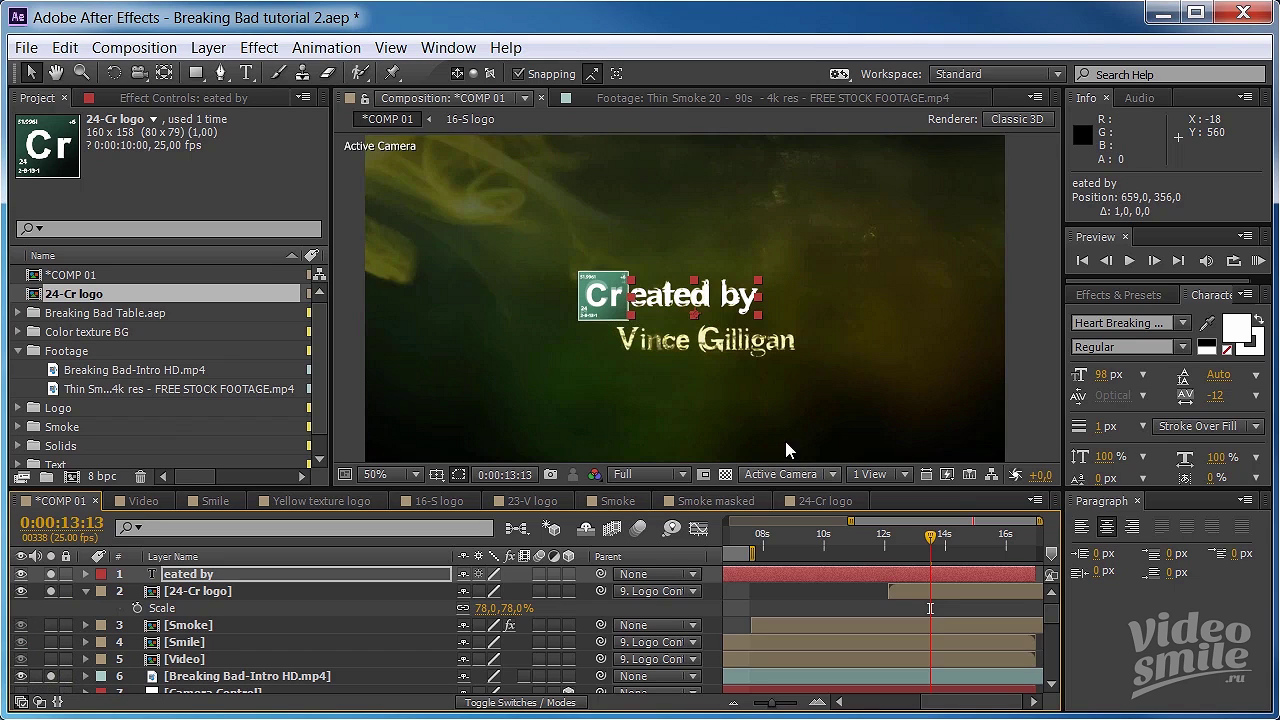
pyautogui.click(51, 590)
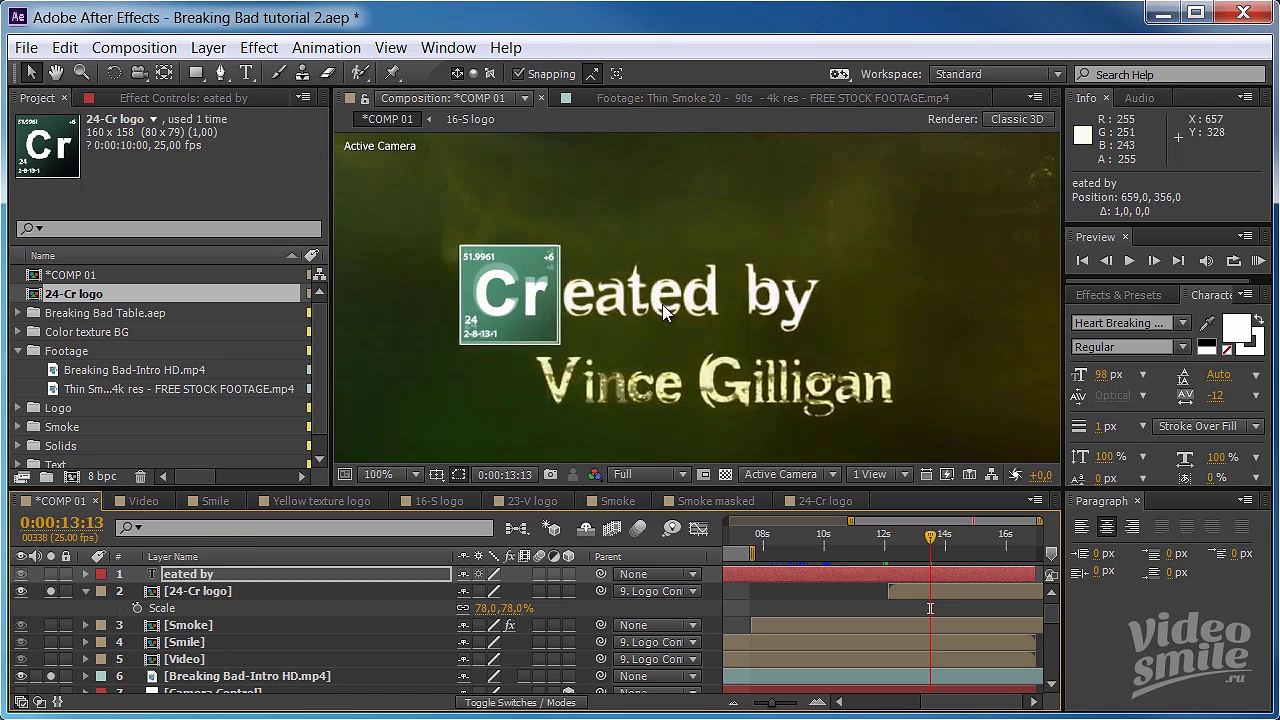
pyautogui.press('.')
pyautogui.press('.')
pyautogui.click(212, 573)
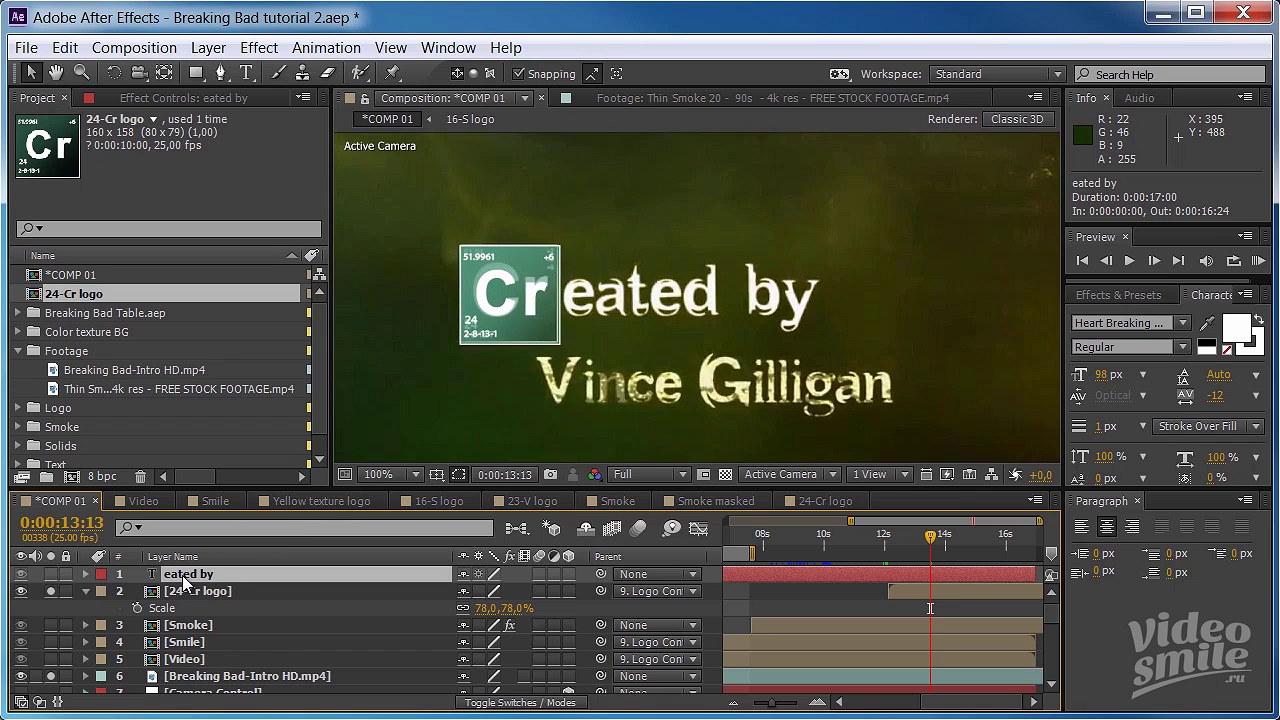
pyautogui.hotkey('ctrl', 'shift', 'c')
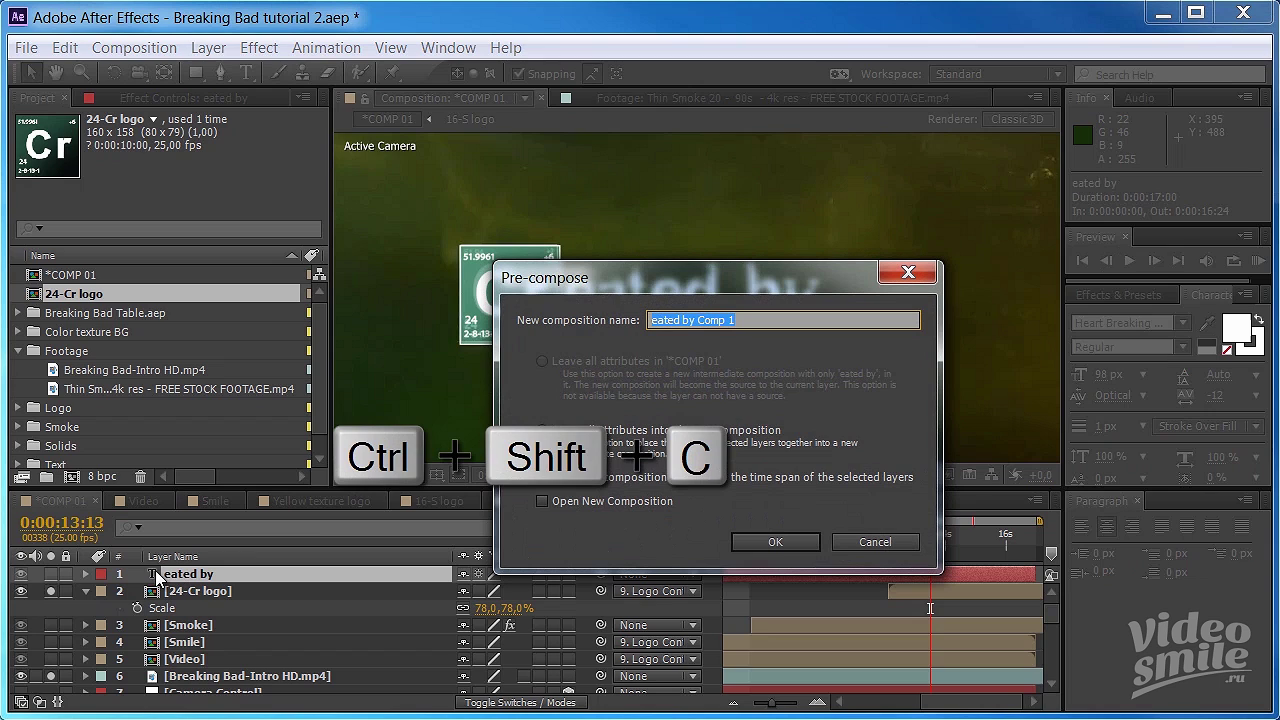
# - Pre-compose the text as 'Created by', open it, and duplicate the 'eated by' layer
pyautogui.click(624, 500)
pyautogui.moveTo(757, 319); pyautogui.dragTo(715, 319)
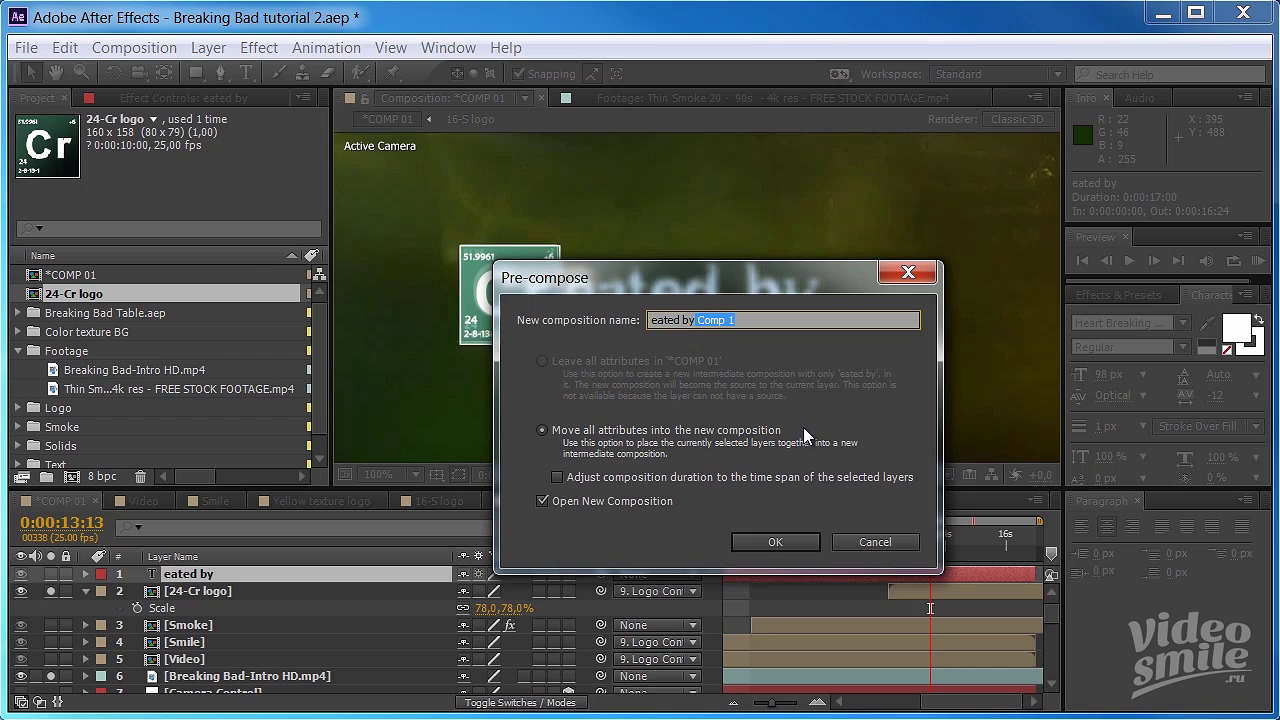
pyautogui.press('BackSpace')
pyautogui.write('Cr')
pyautogui.click(772, 541)
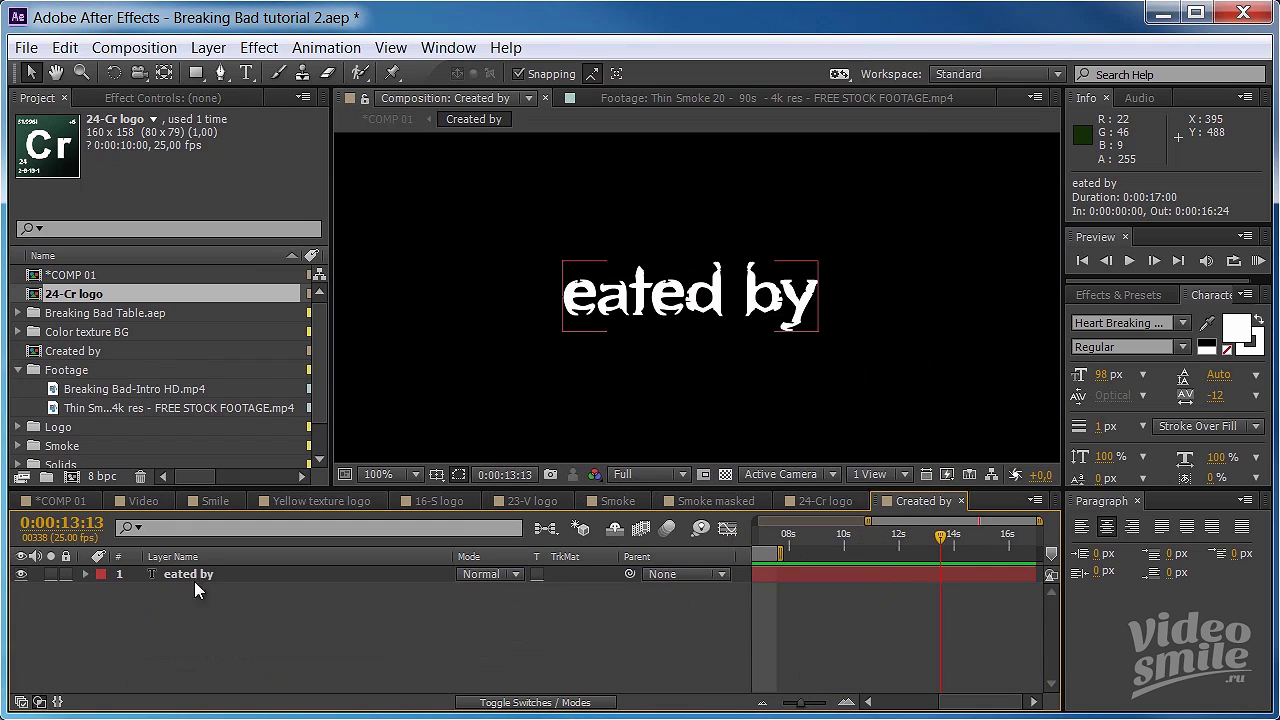
pyautogui.click(193, 574)
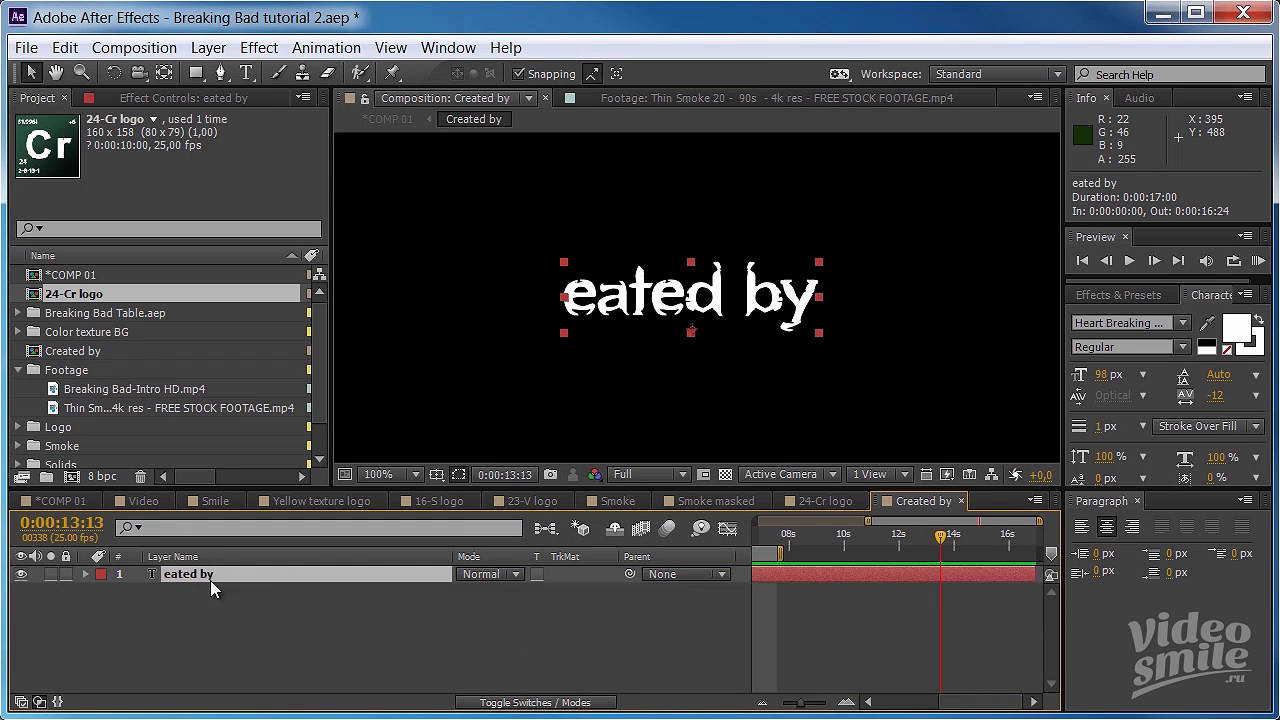
pyautogui.hotkey('ctrl', 'd')
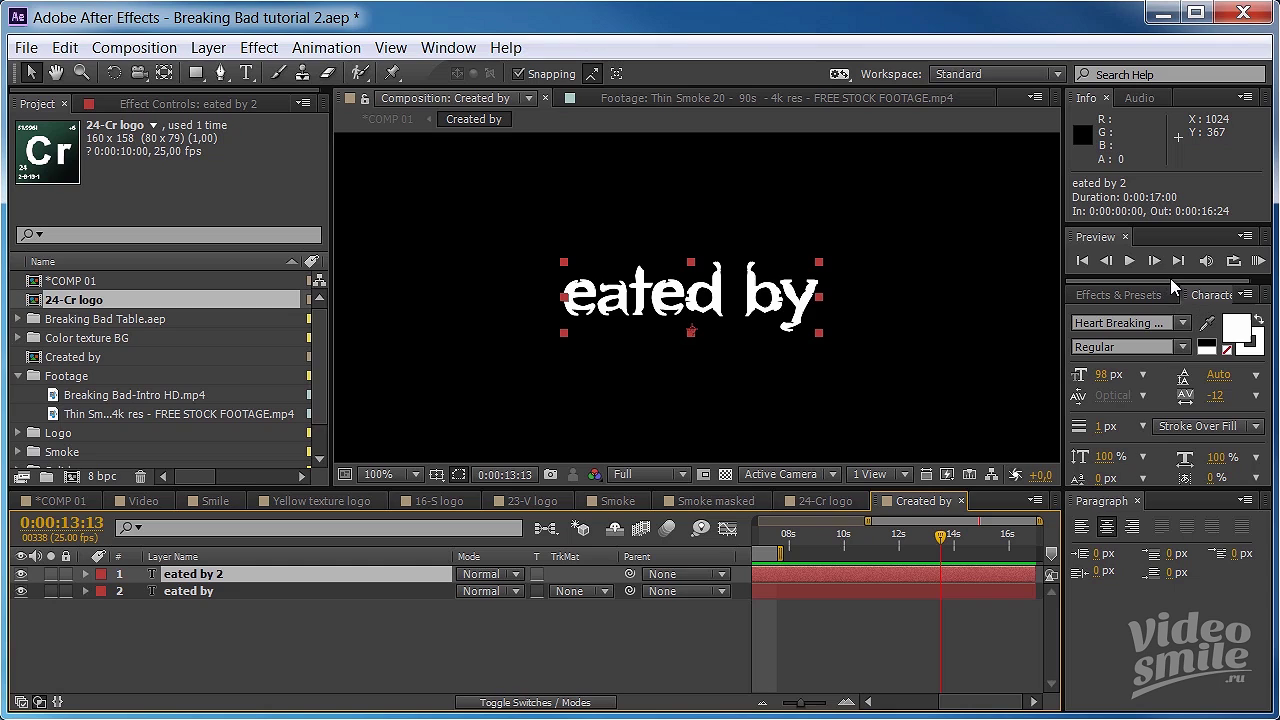
# - Apply Tint to 'eated by 2', mapping white to mustard yellow A39715
pyautogui.click(1112, 294)
pyautogui.write('tint')
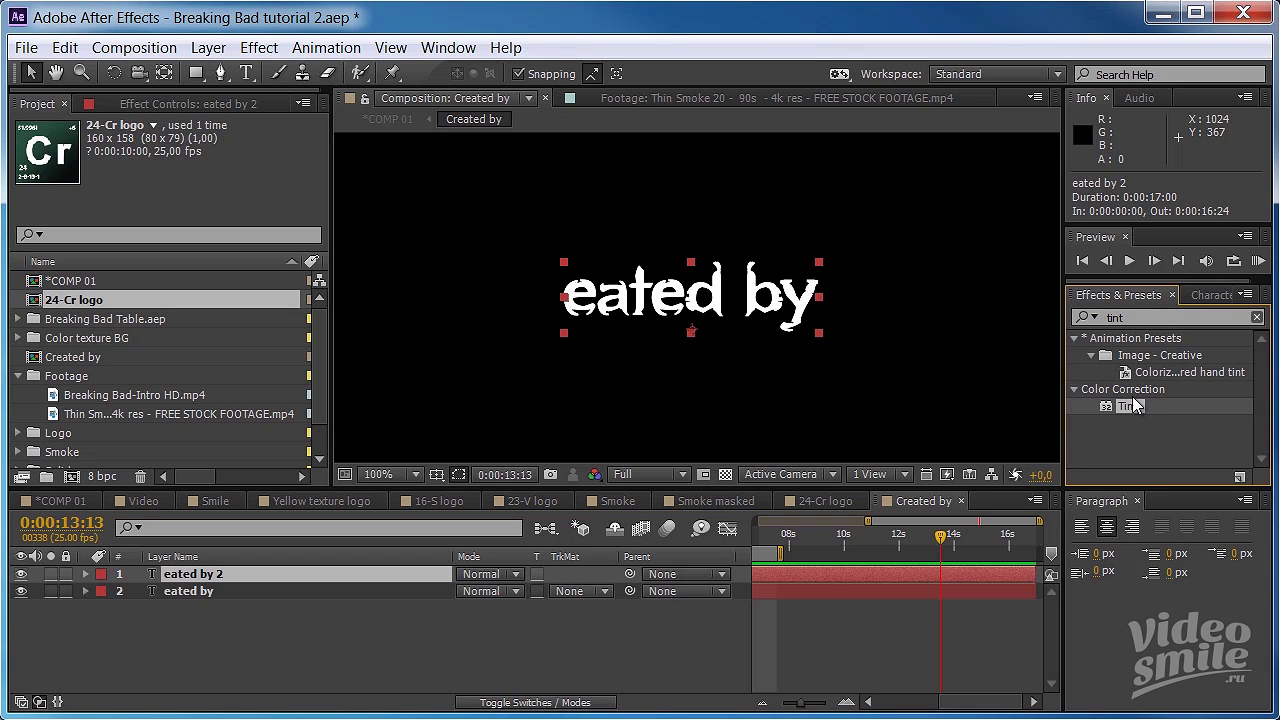
pyautogui.moveTo(1135, 405); pyautogui.dragTo(249, 574)
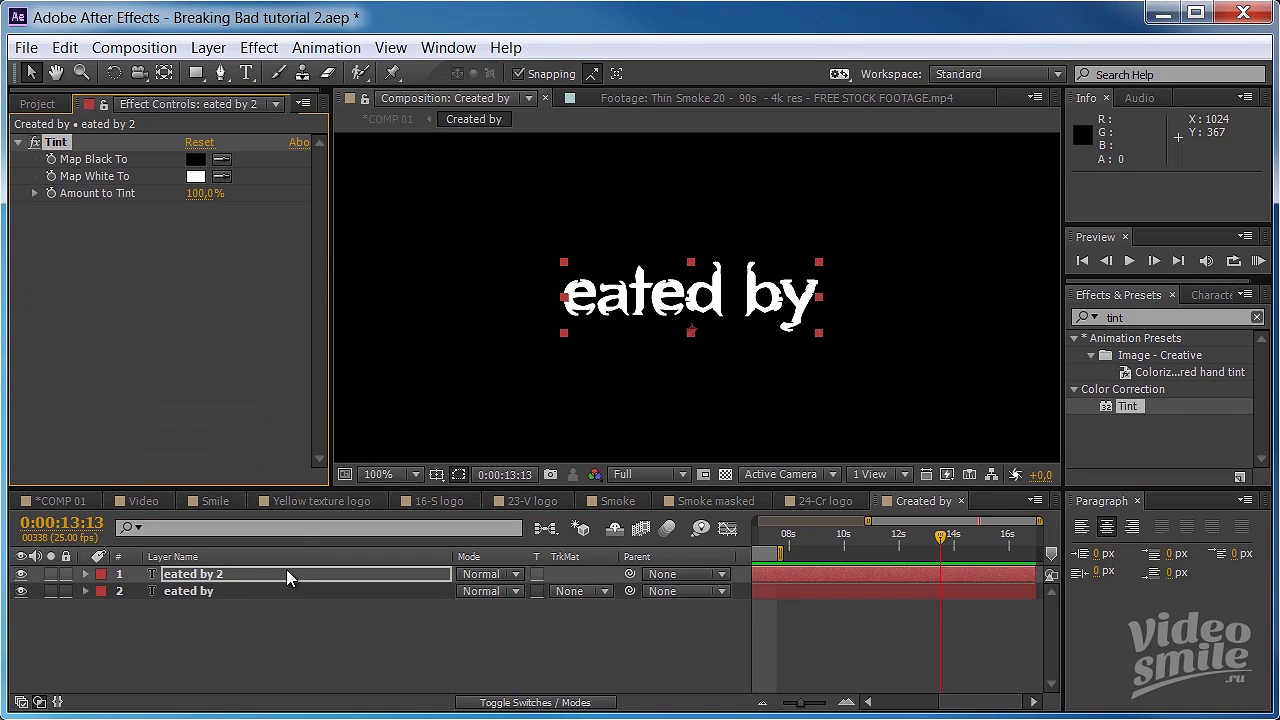
pyautogui.click(195, 176)
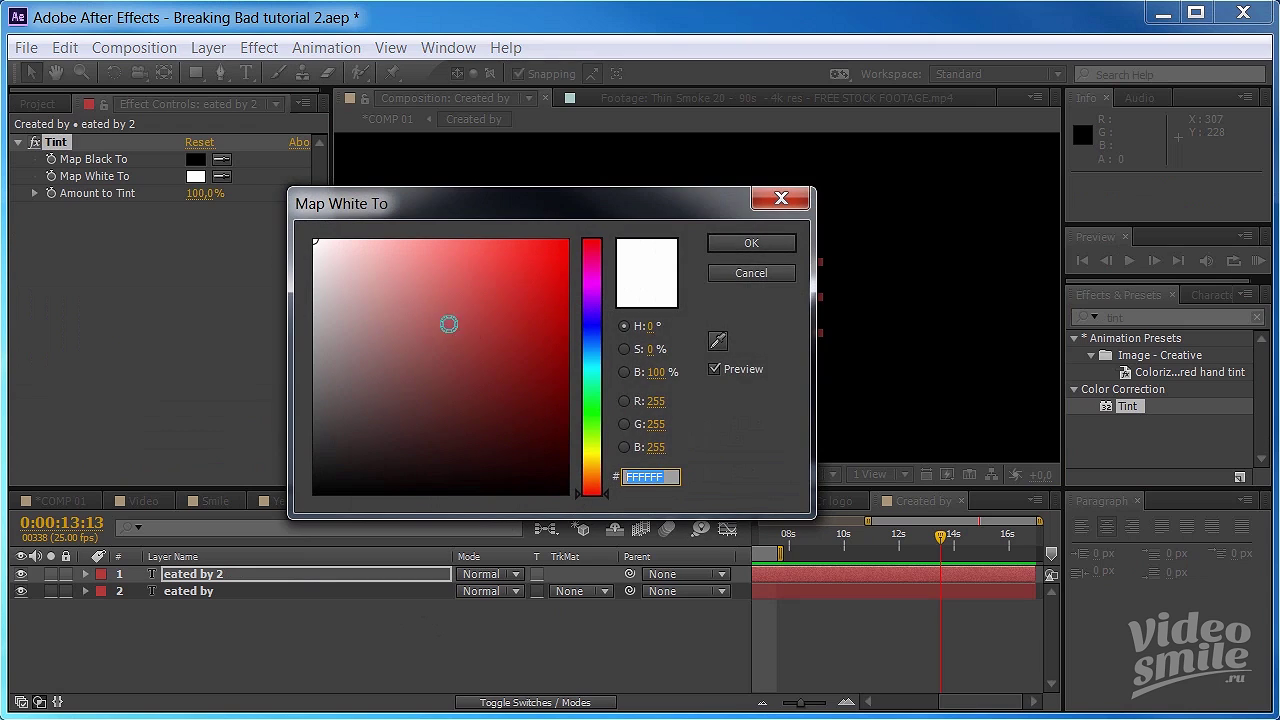
pyautogui.moveTo(607, 491); pyautogui.dragTo(608, 457)
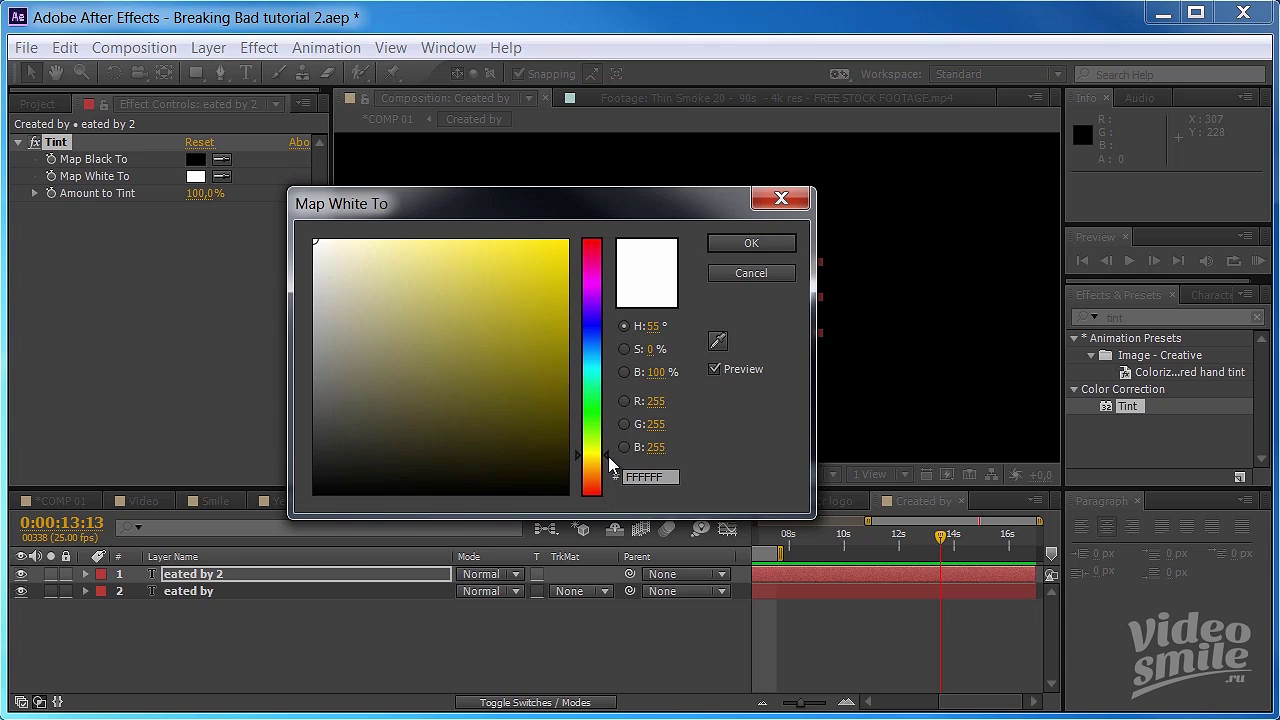
pyautogui.moveTo(542, 376)
pyautogui.mouseDown()
pyautogui.moveTo(539, 317)
pyautogui.moveTo(537, 331)
pyautogui.mouseUp()
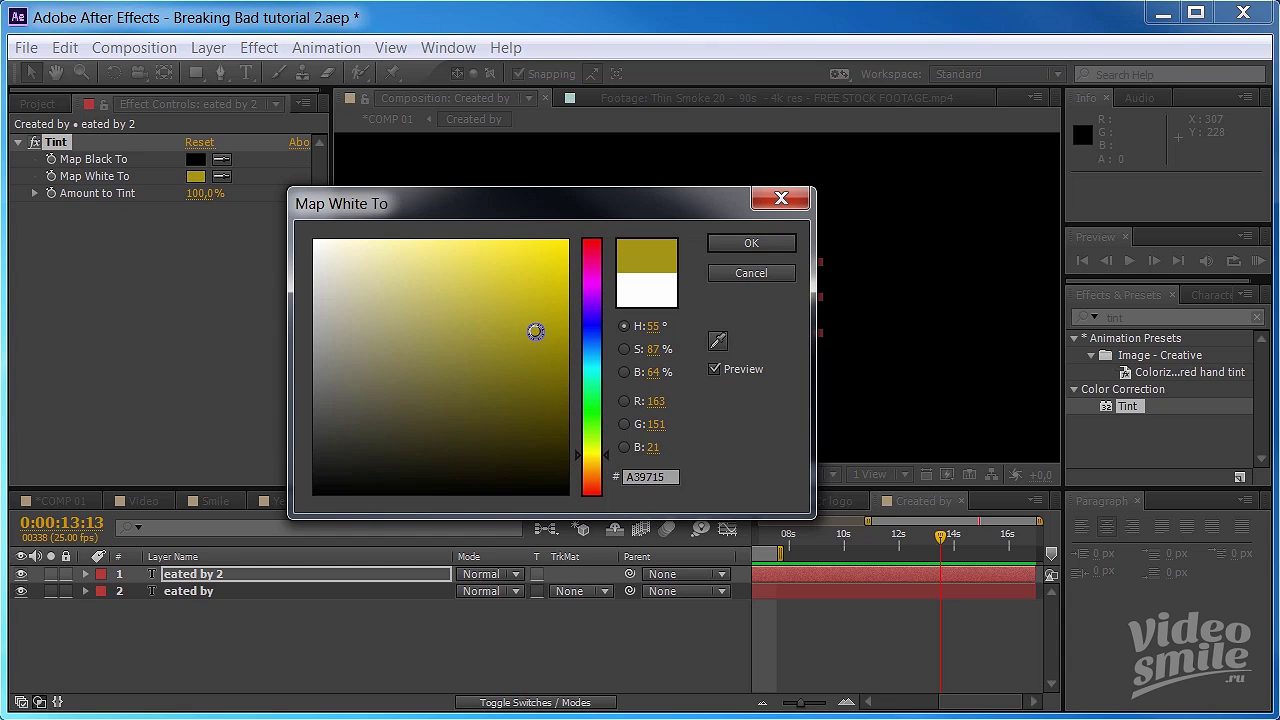
pyautogui.click(731, 243)
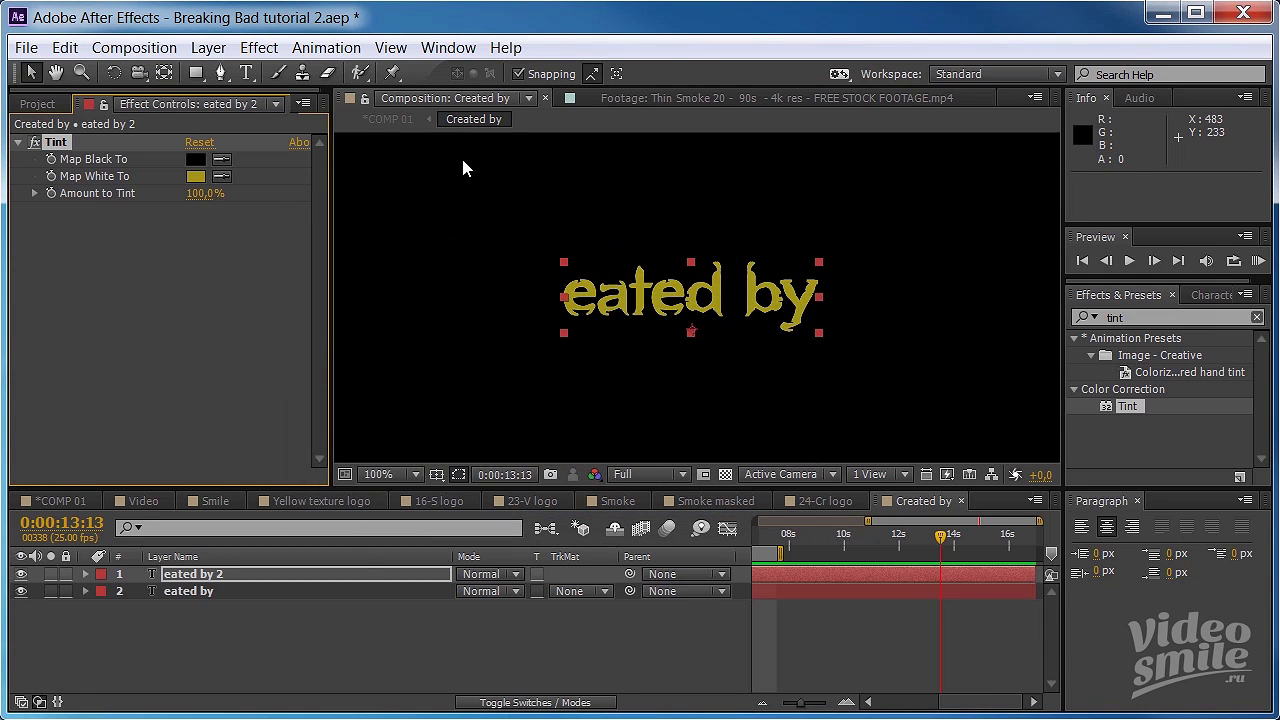
# - Draw a large rectangular mask and a tighter one hugging the 'eated by 2' words
pyautogui.click(220, 73)
pyautogui.click(198, 73)
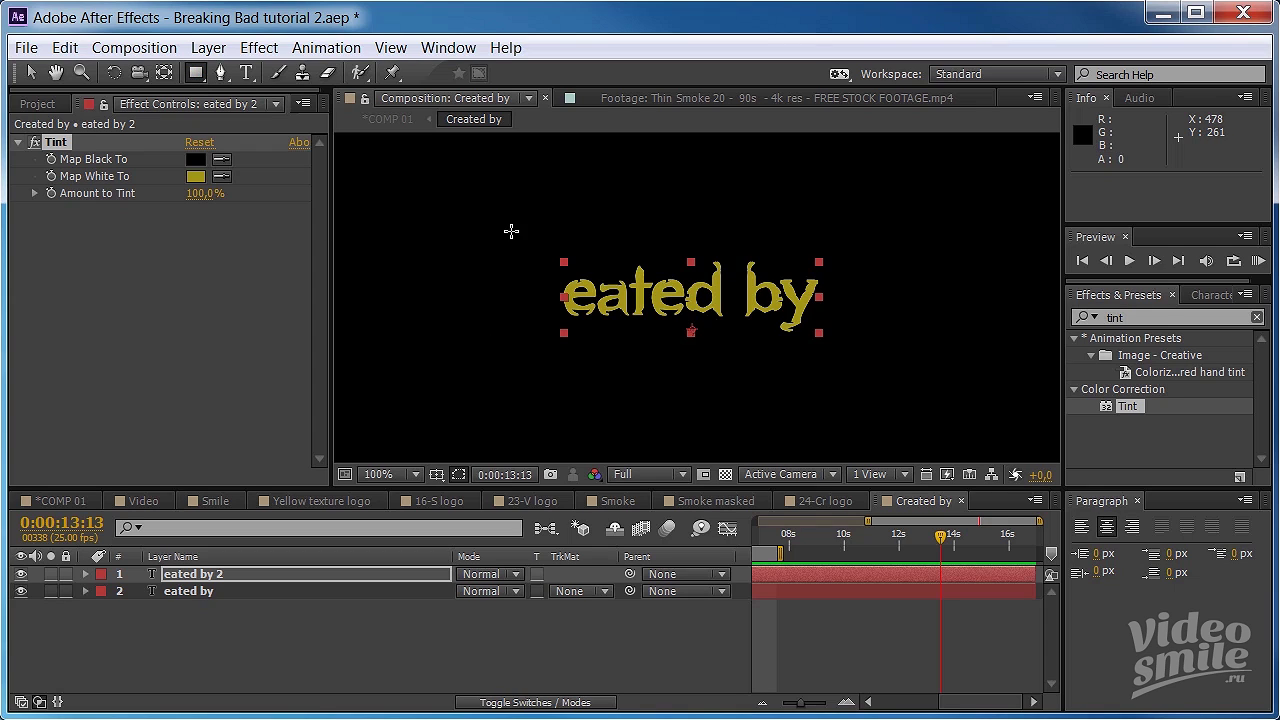
pyautogui.moveTo(508, 233)
pyautogui.mouseDown()
pyautogui.moveTo(871, 371)
pyautogui.moveTo(869, 358)
pyautogui.mouseUp()
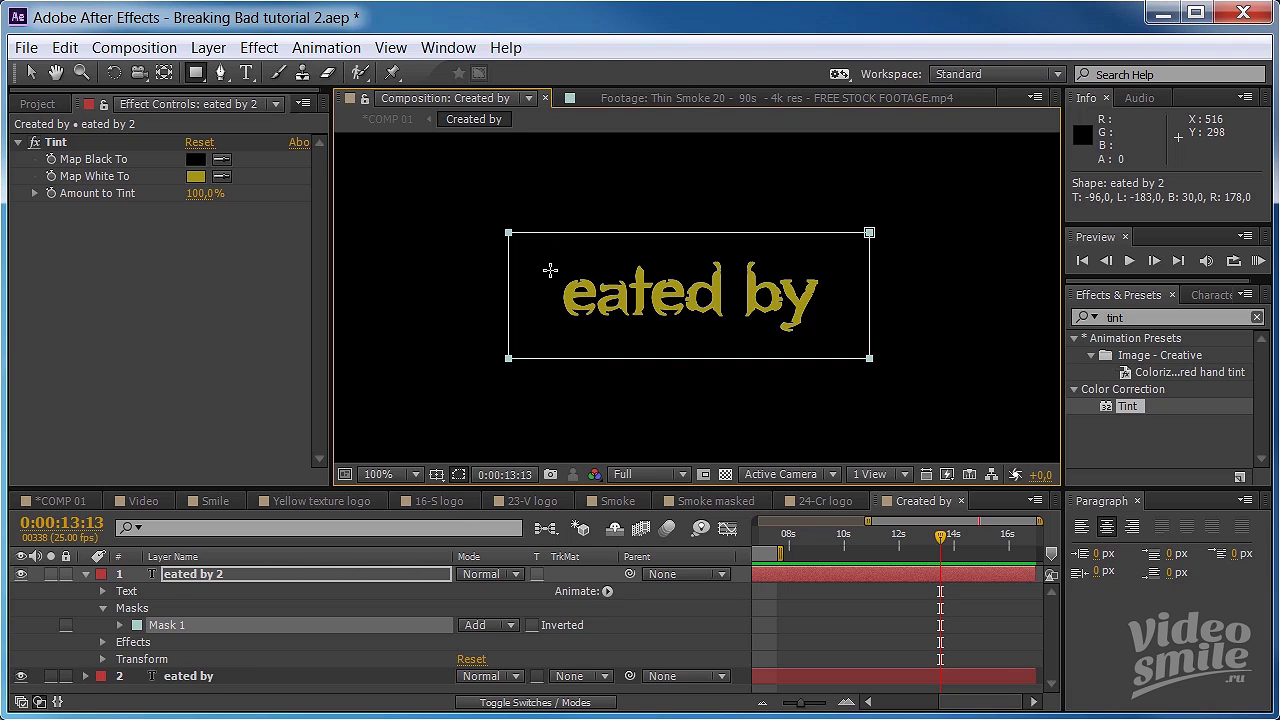
pyautogui.moveTo(549, 270); pyautogui.dragTo(825, 319)
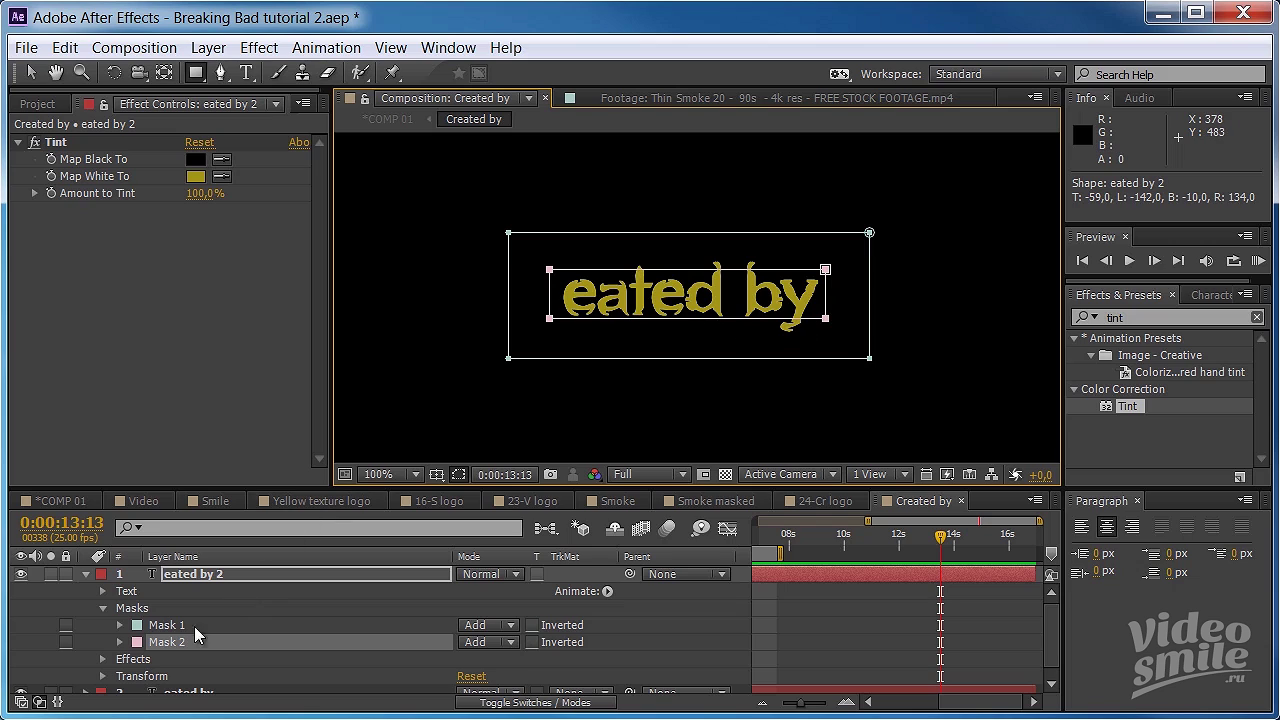
# - Set Mask 2 to Intersect, invert Mask 1, and feather both mask edges
pyautogui.click(503, 643)
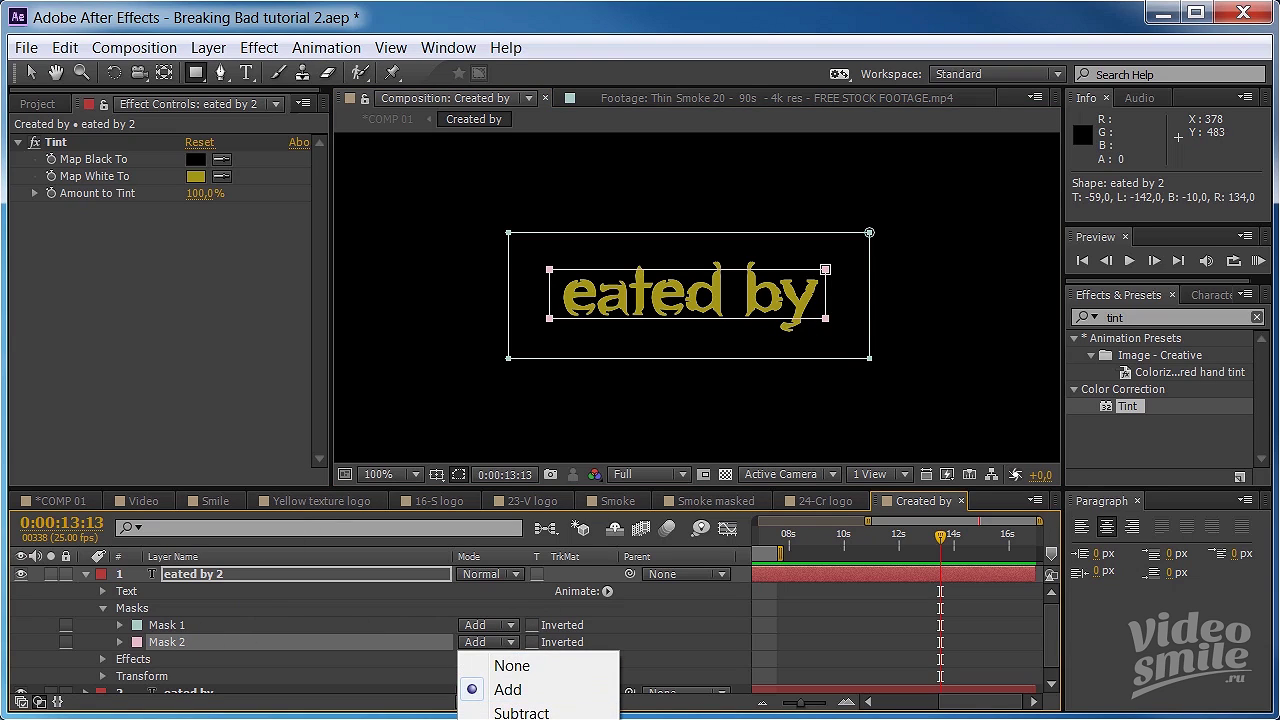
pyautogui.press('Down')
pyautogui.press('Down')
pyautogui.press('Return')
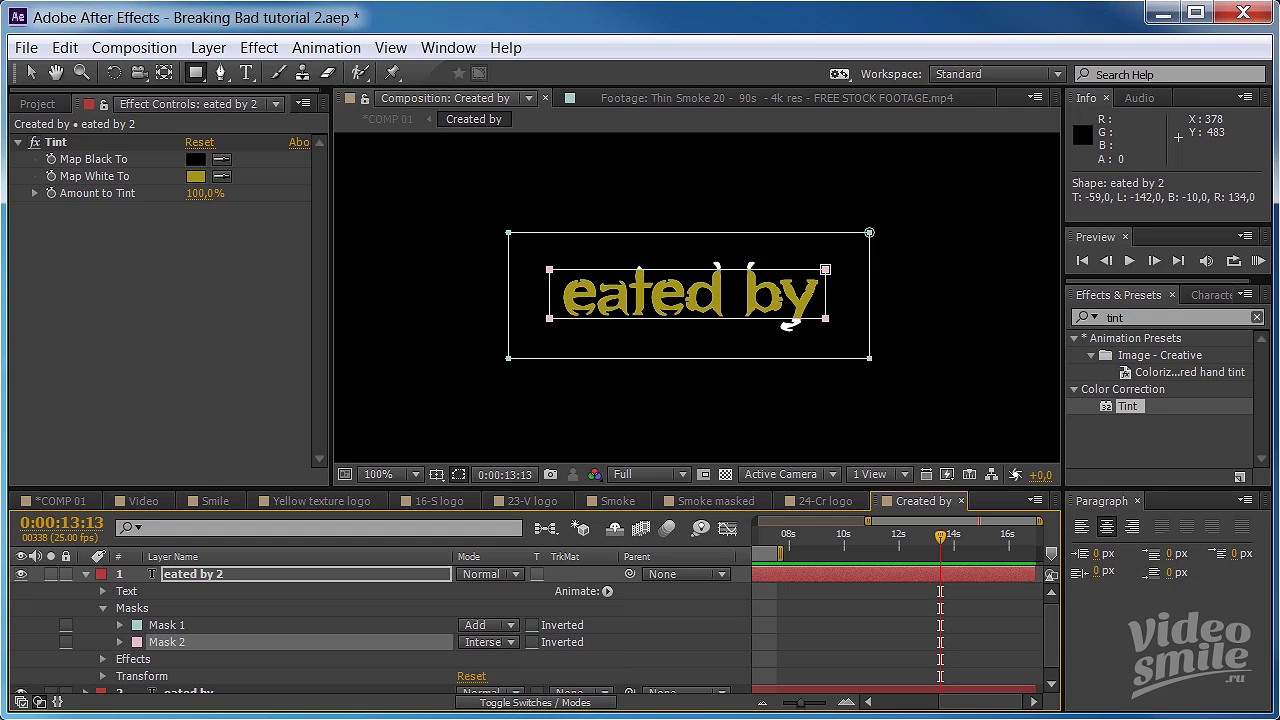
pyautogui.click(532, 625)
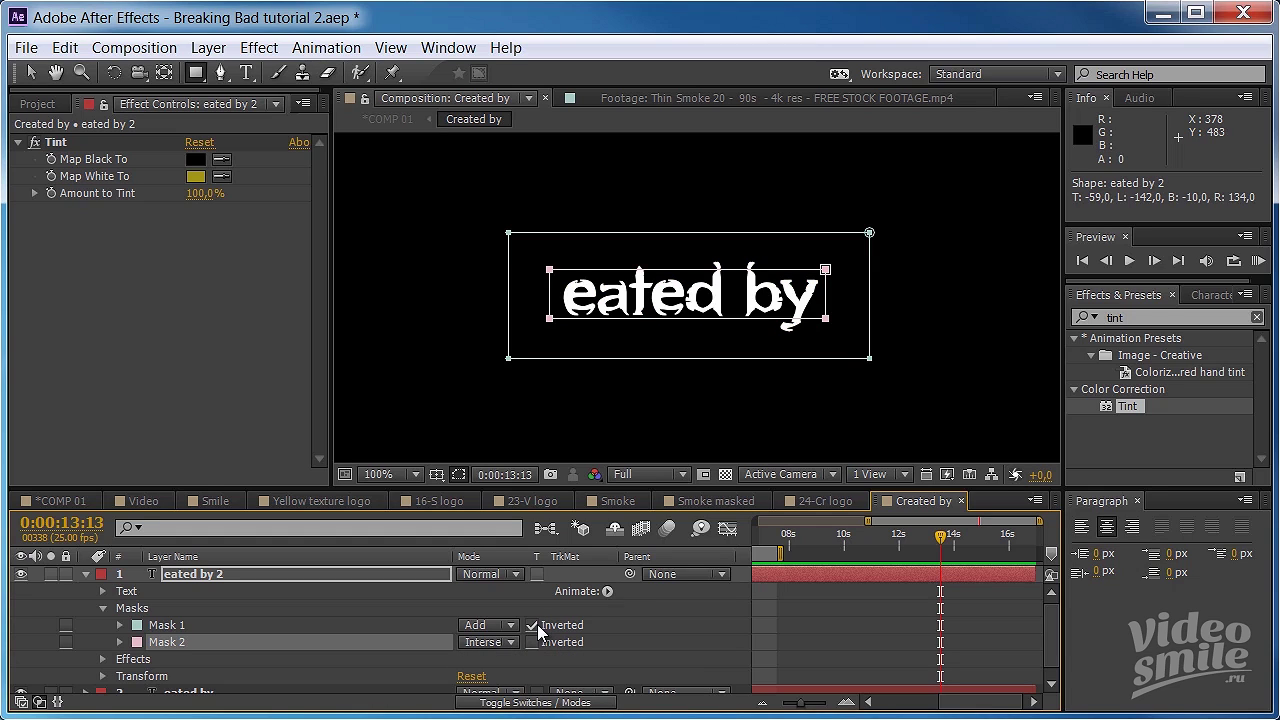
pyautogui.click(174, 638)
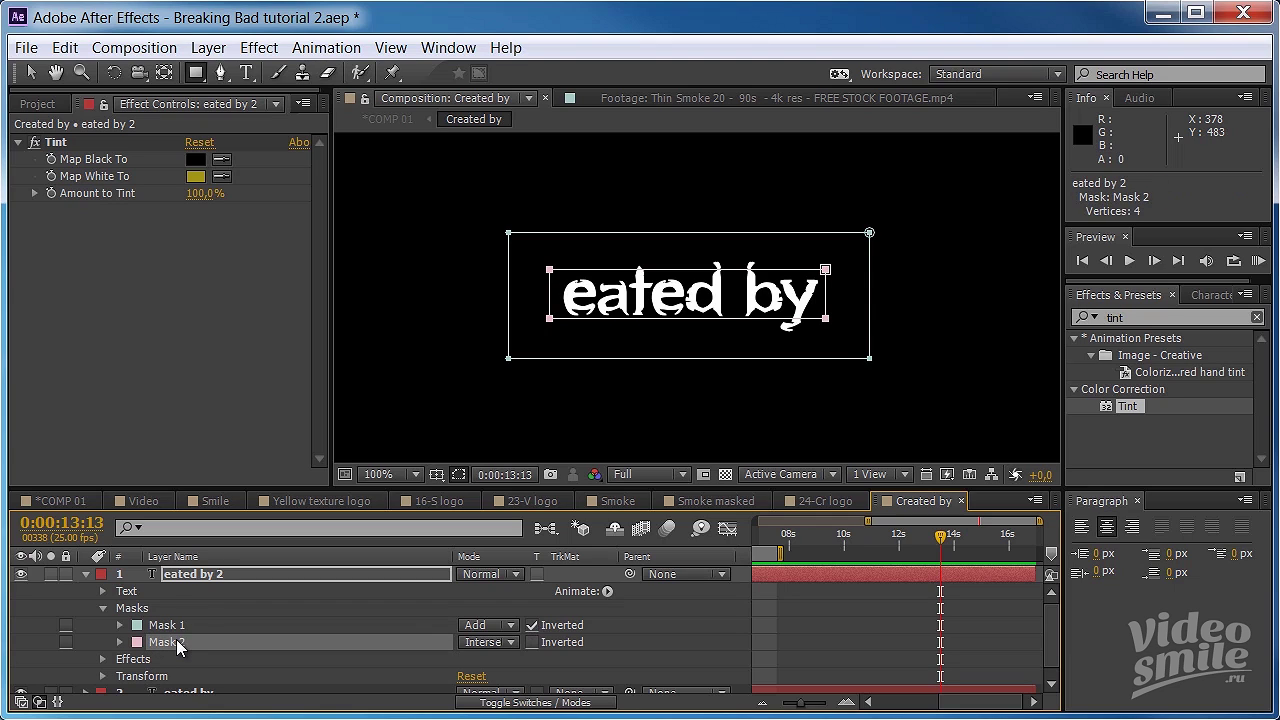
pyautogui.keyDown('shift'); pyautogui.click(181, 627); pyautogui.keyUp('shift')
pyautogui.press('f')
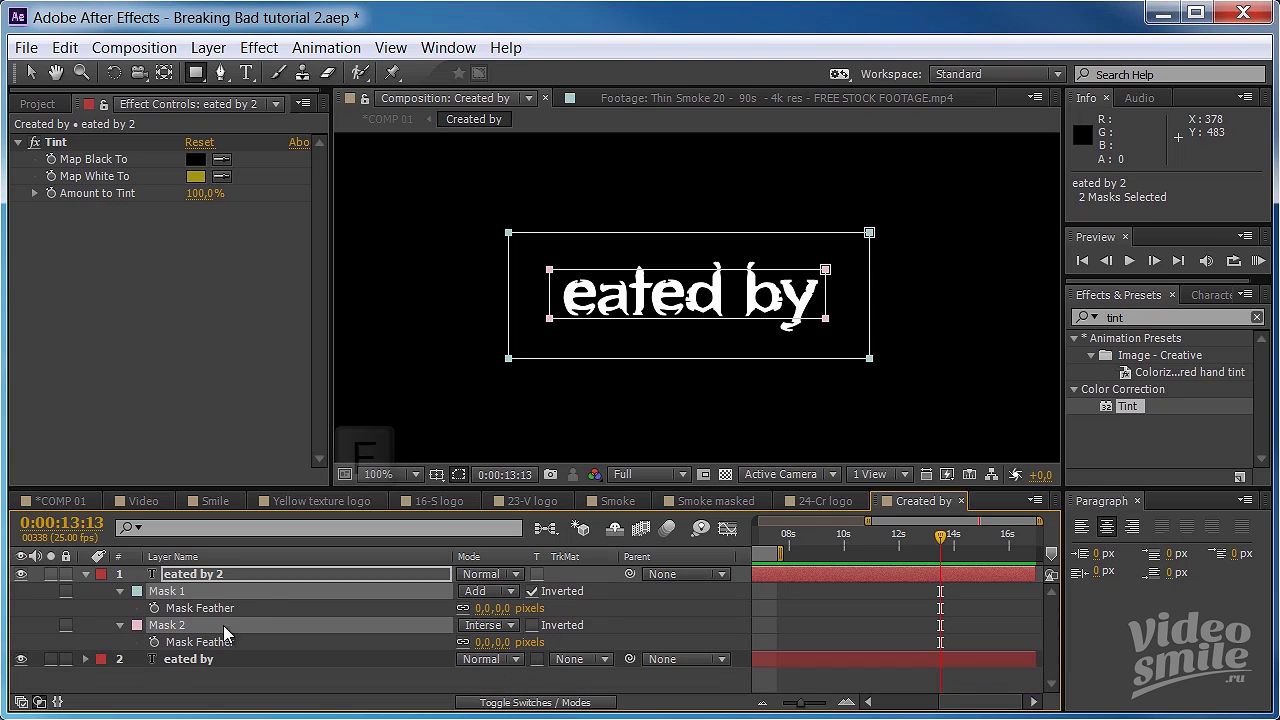
pyautogui.moveTo(487, 610); pyautogui.dragTo(575, 604)
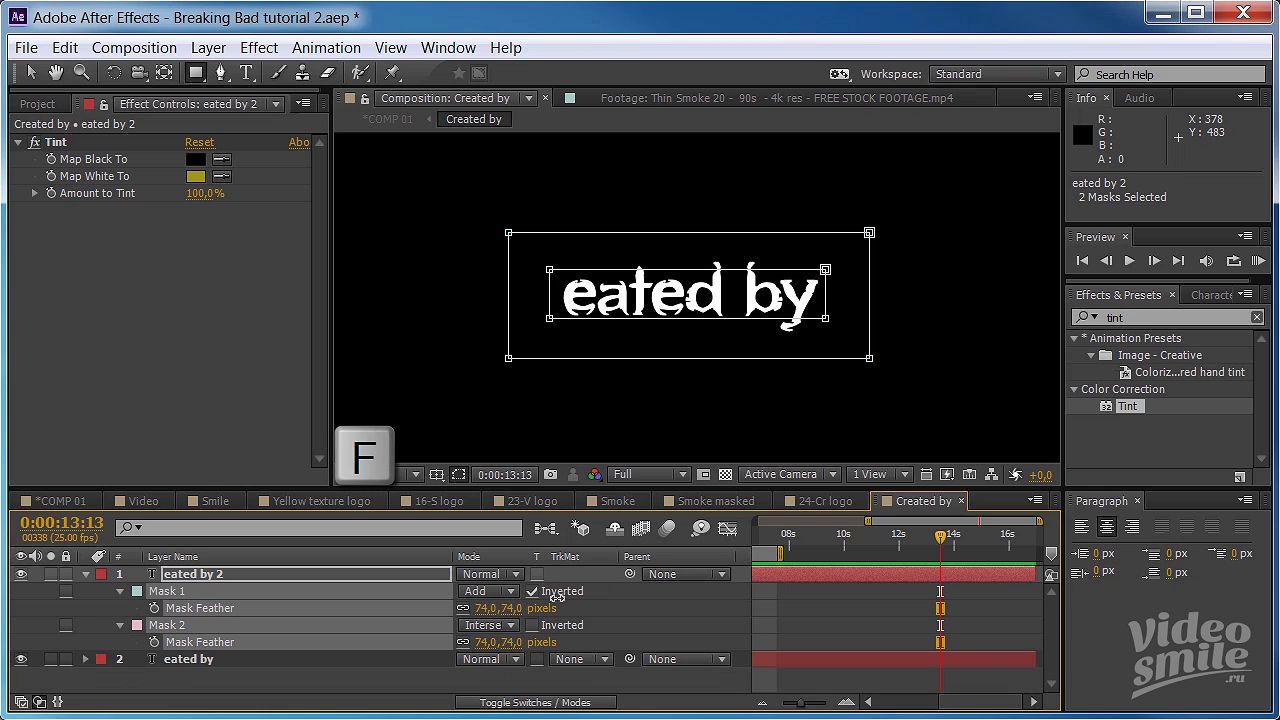
pyautogui.moveTo(485, 609)
pyautogui.mouseDown()
pyautogui.moveTo(576, 599)
pyautogui.moveTo(553, 605)
pyautogui.mouseUp()
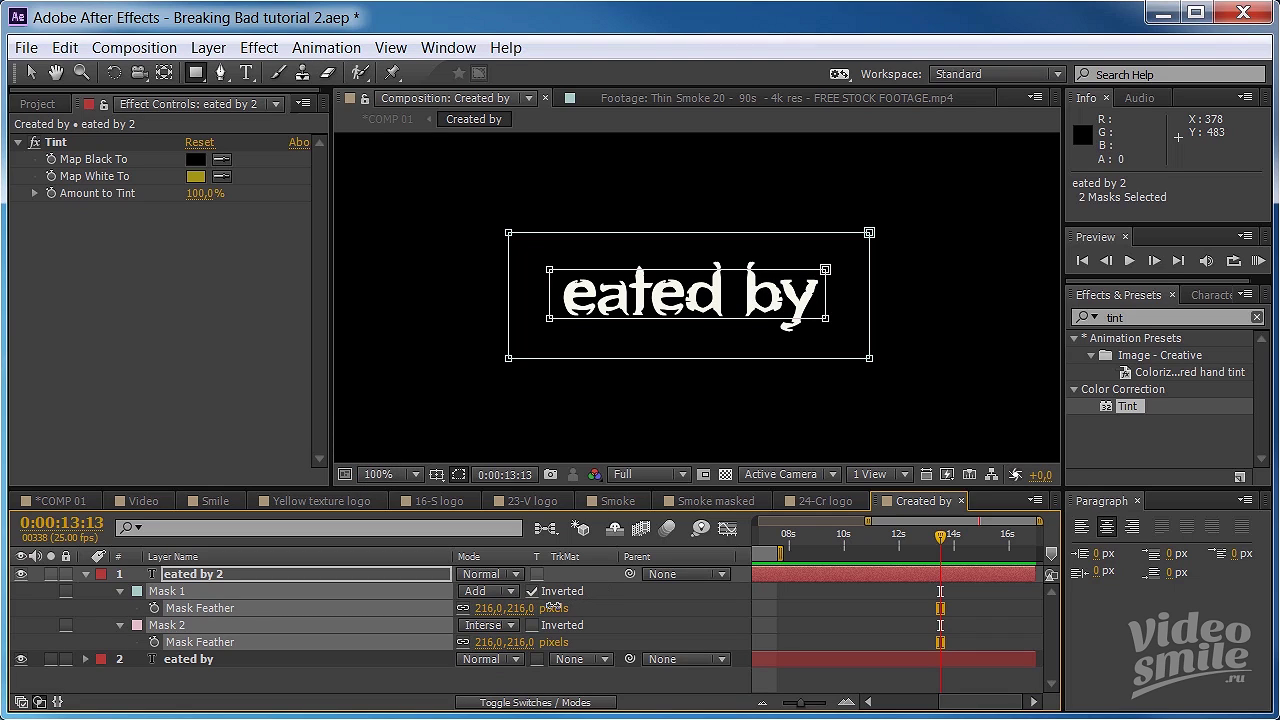
# - Uninvert Mask 1 and set feathers to about 102 px (Mask 1) and 138 px (Mask 2)
pyautogui.click(533, 592)
pyautogui.click(219, 588)
pyautogui.click(216, 608)
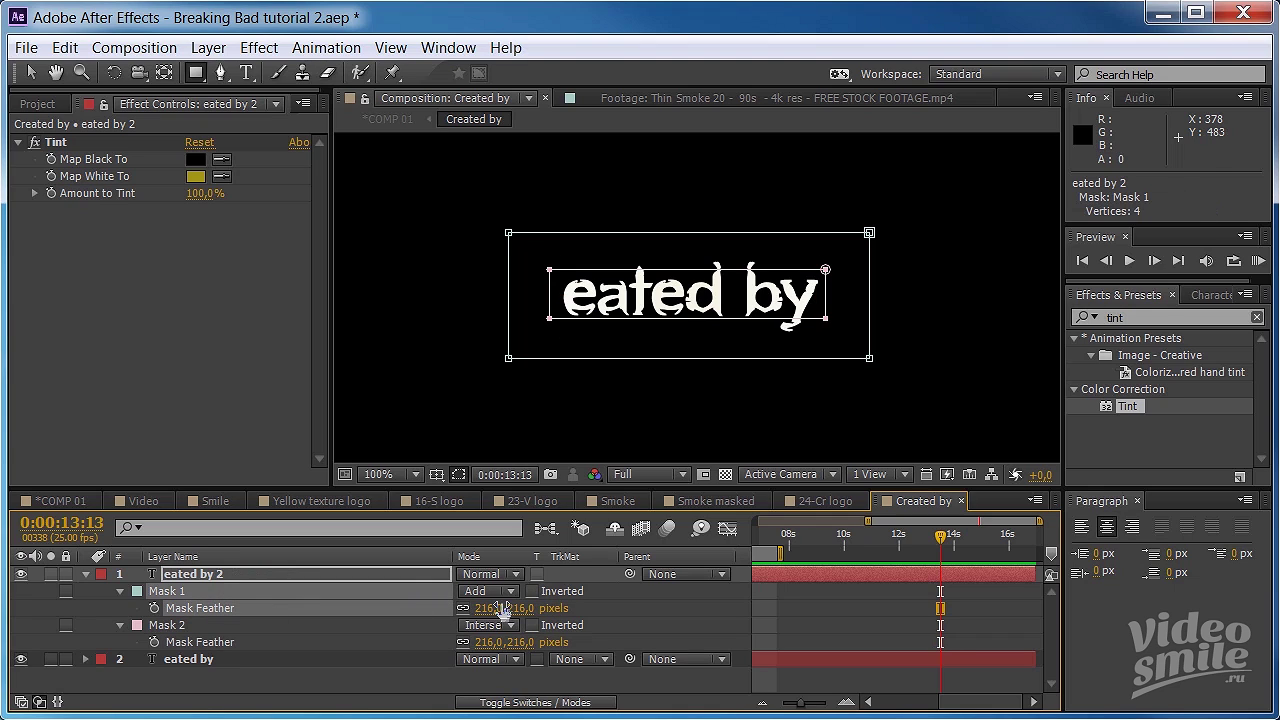
pyautogui.moveTo(487, 609); pyautogui.dragTo(349, 607)
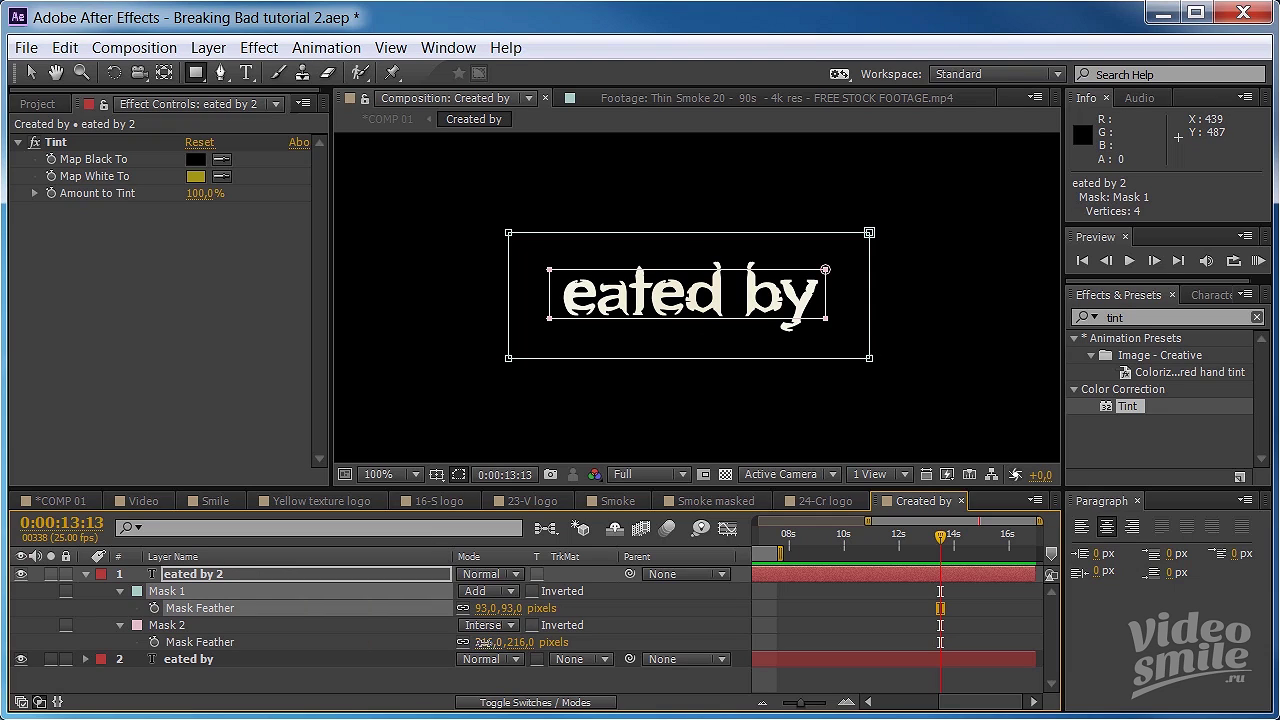
pyautogui.moveTo(487, 642); pyautogui.dragTo(398, 633)
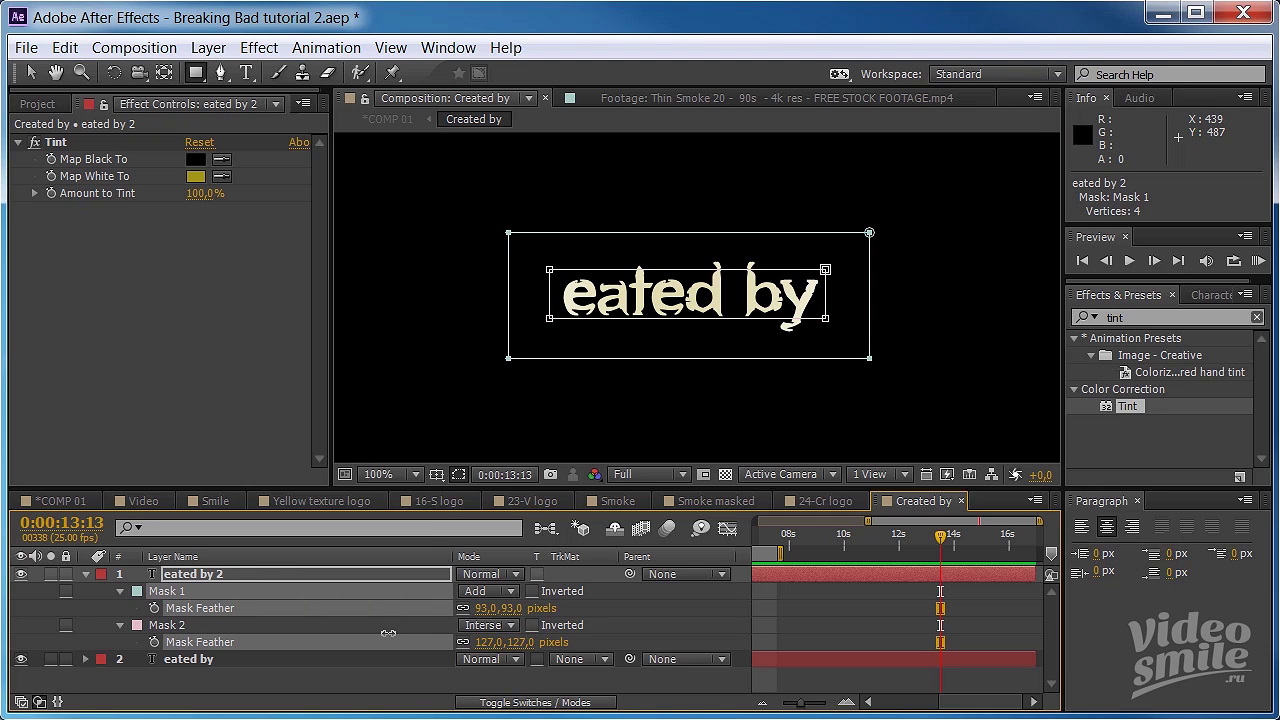
pyautogui.moveTo(400, 634)
pyautogui.mouseDown()
pyautogui.moveTo(413, 617)
pyautogui.moveTo(602, 590)
pyautogui.moveTo(528, 608)
pyautogui.moveTo(398, 609)
pyautogui.mouseUp()
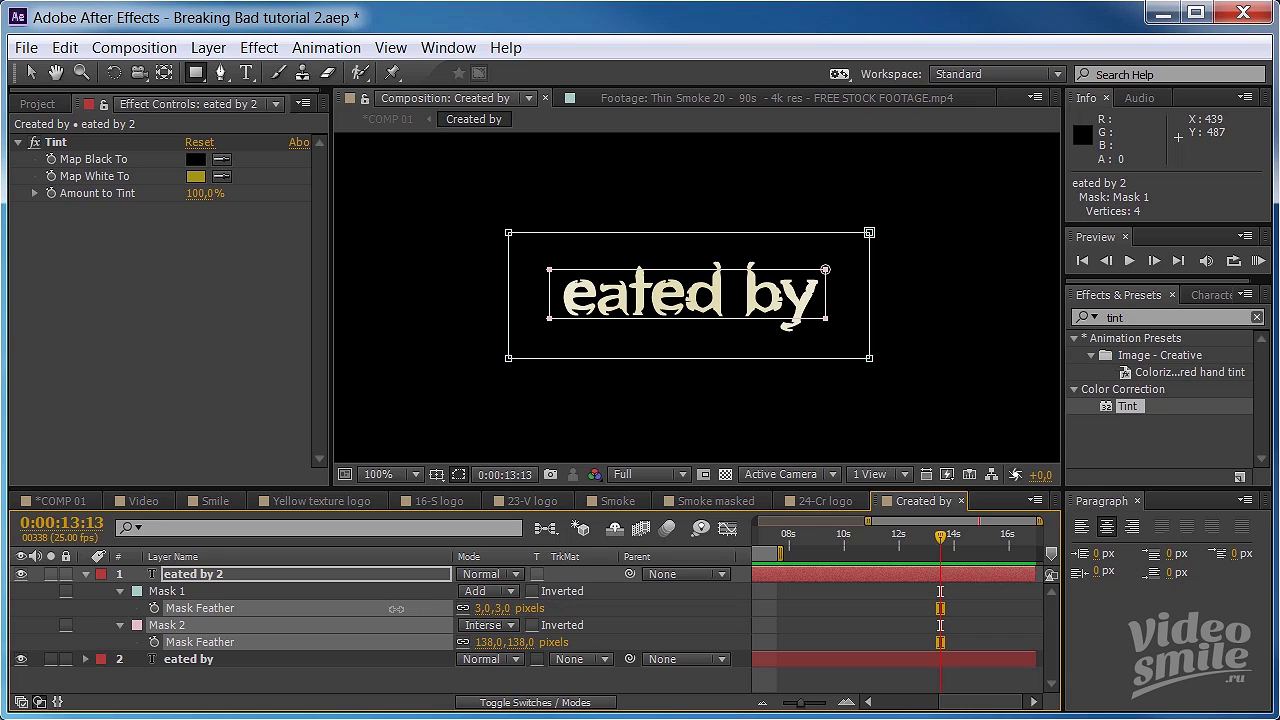
pyautogui.moveTo(386, 608); pyautogui.dragTo(474, 606)
pyautogui.click(510, 625)
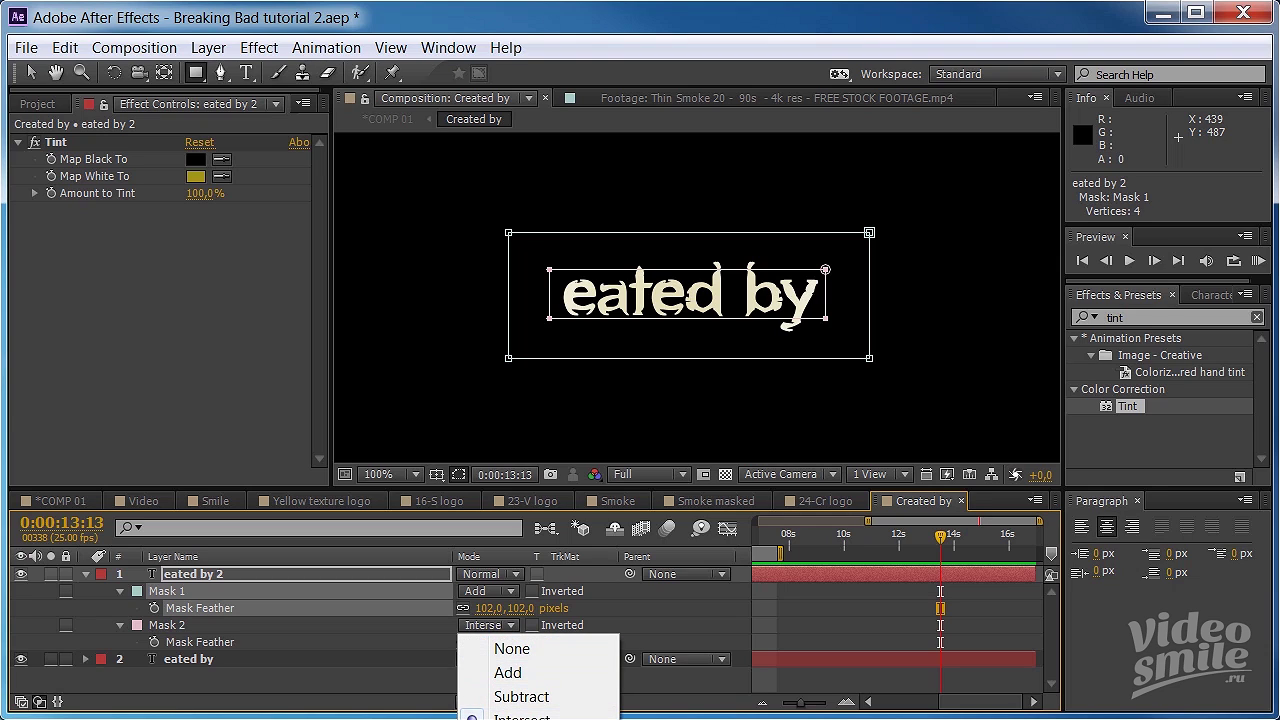
# - Switch Mask 2 to Difference mode and lower the mask feathers to sharpen the text
pyautogui.click(510, 718)
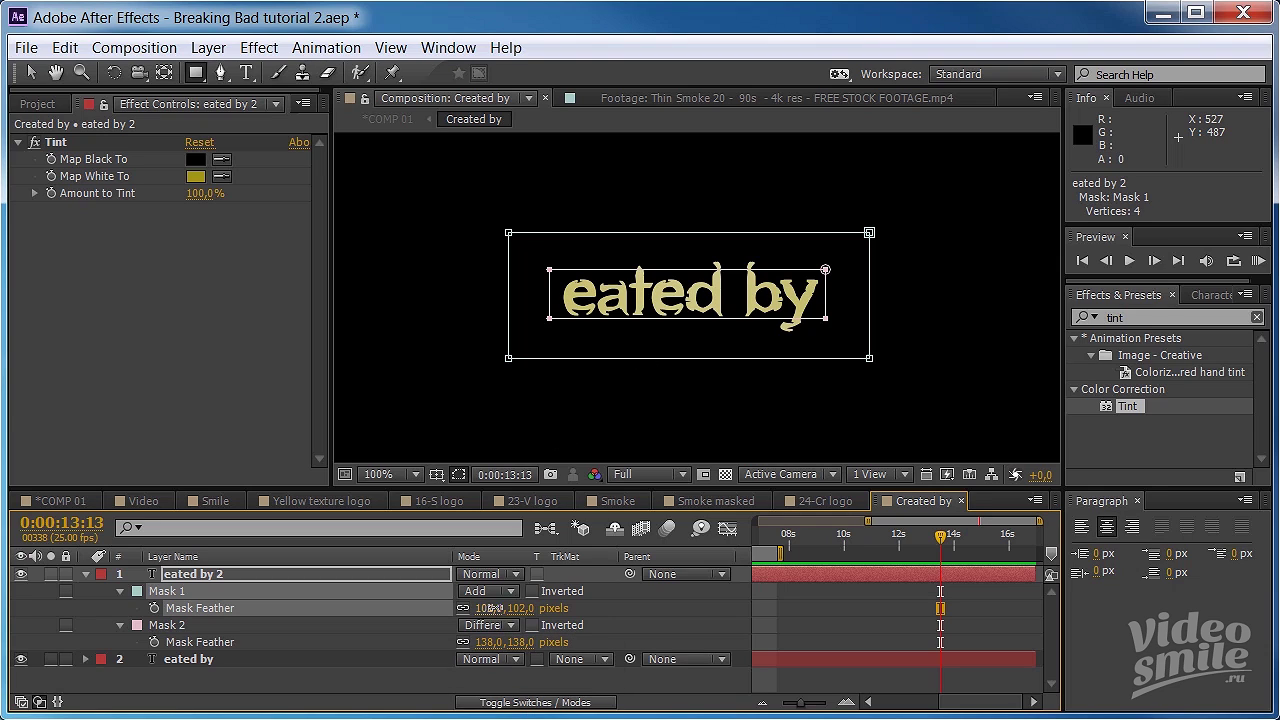
pyautogui.moveTo(492, 608)
pyautogui.mouseDown()
pyautogui.moveTo(520, 606)
pyautogui.moveTo(530, 633)
pyautogui.moveTo(410, 633)
pyautogui.mouseUp()
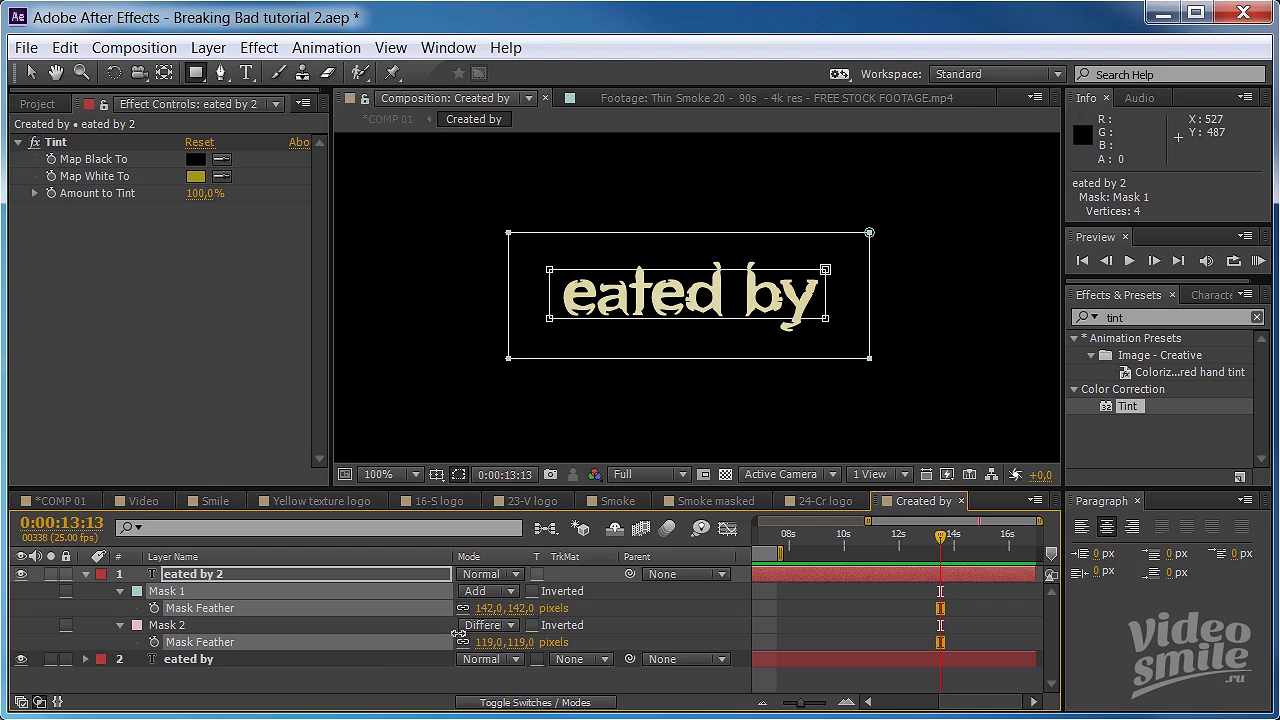
pyautogui.moveTo(489, 608)
pyautogui.mouseDown()
pyautogui.moveTo(541, 601)
pyautogui.moveTo(427, 608)
pyautogui.mouseUp()
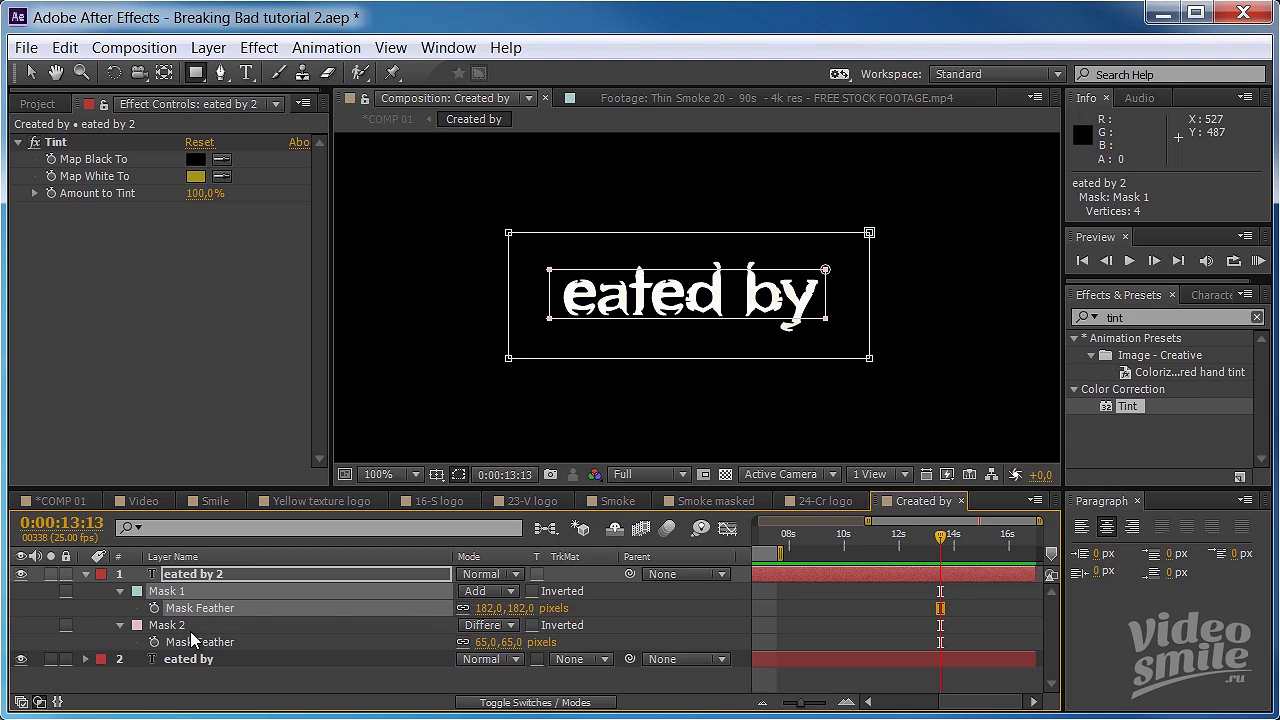
pyautogui.click(330, 623)
pyautogui.moveTo(490, 642); pyautogui.dragTo(465, 642)
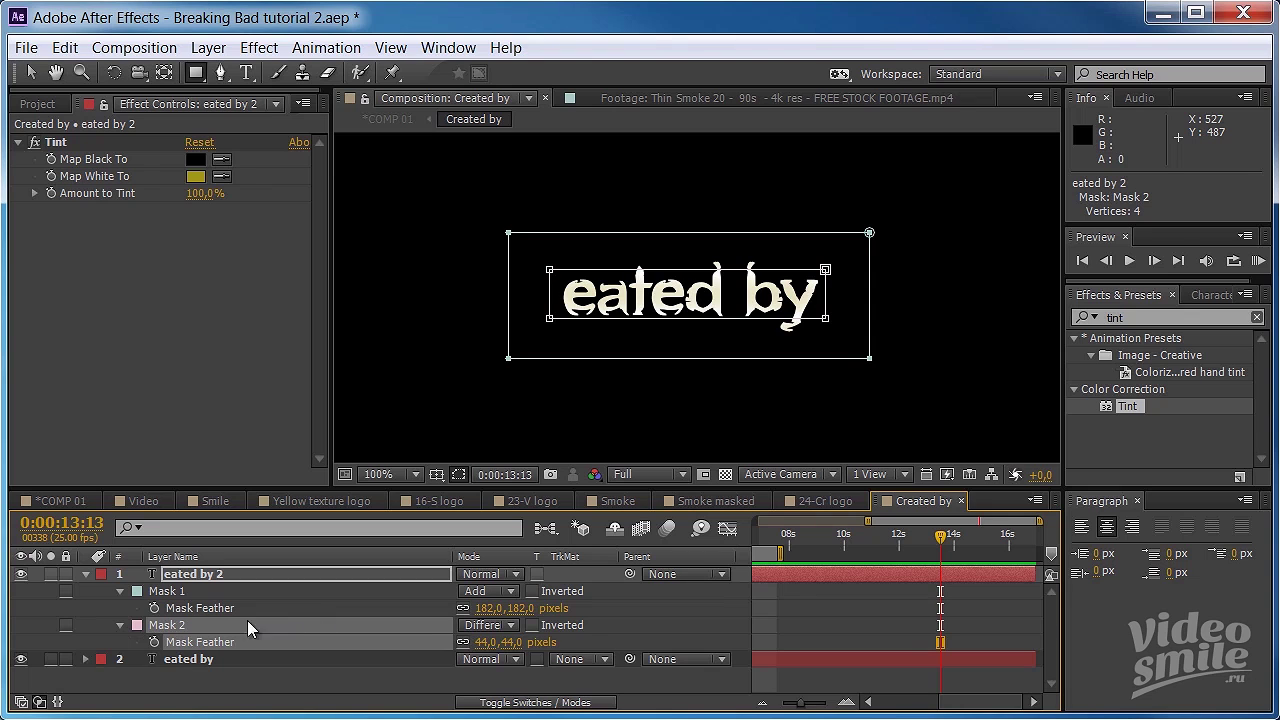
pyautogui.click(120, 625)
pyautogui.click(120, 624)
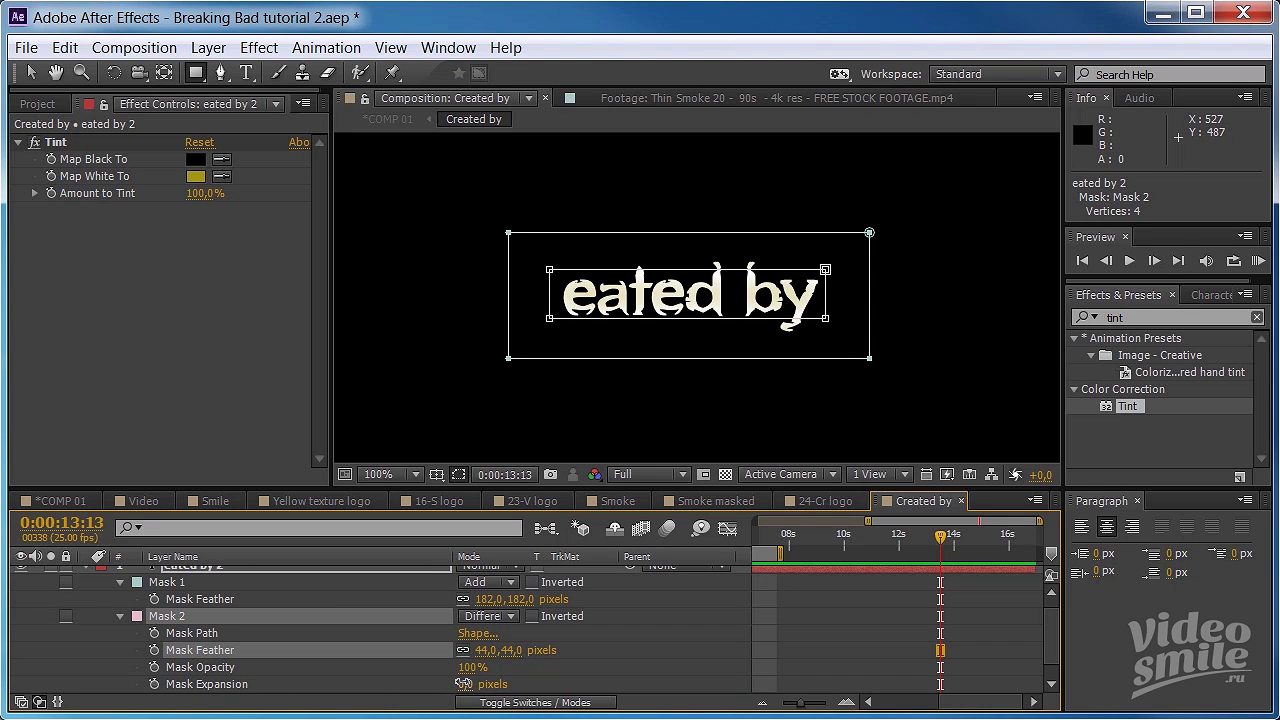
# - Give Mask 2 a 25 px feather and -14 px expansion, then return to COMP 01
pyautogui.moveTo(464, 684); pyautogui.dragTo(451, 683)
pyautogui.click(451, 683)
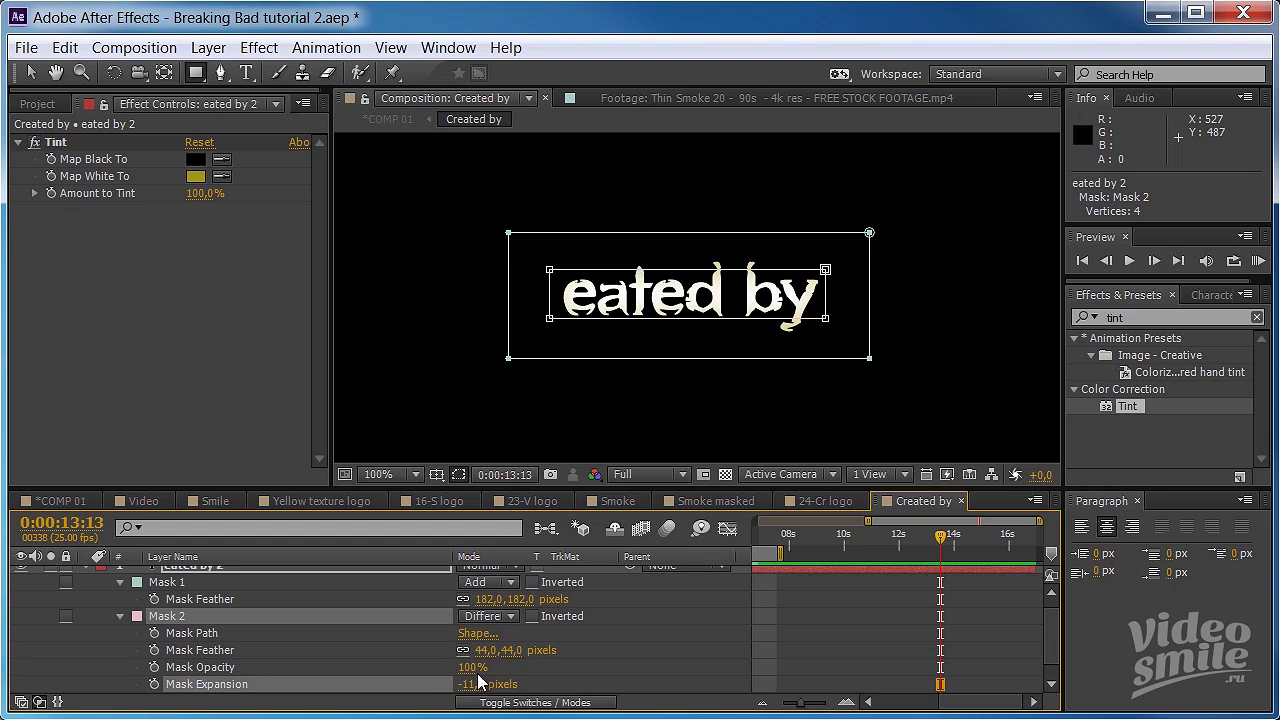
pyautogui.moveTo(482, 650); pyautogui.dragTo(466, 651)
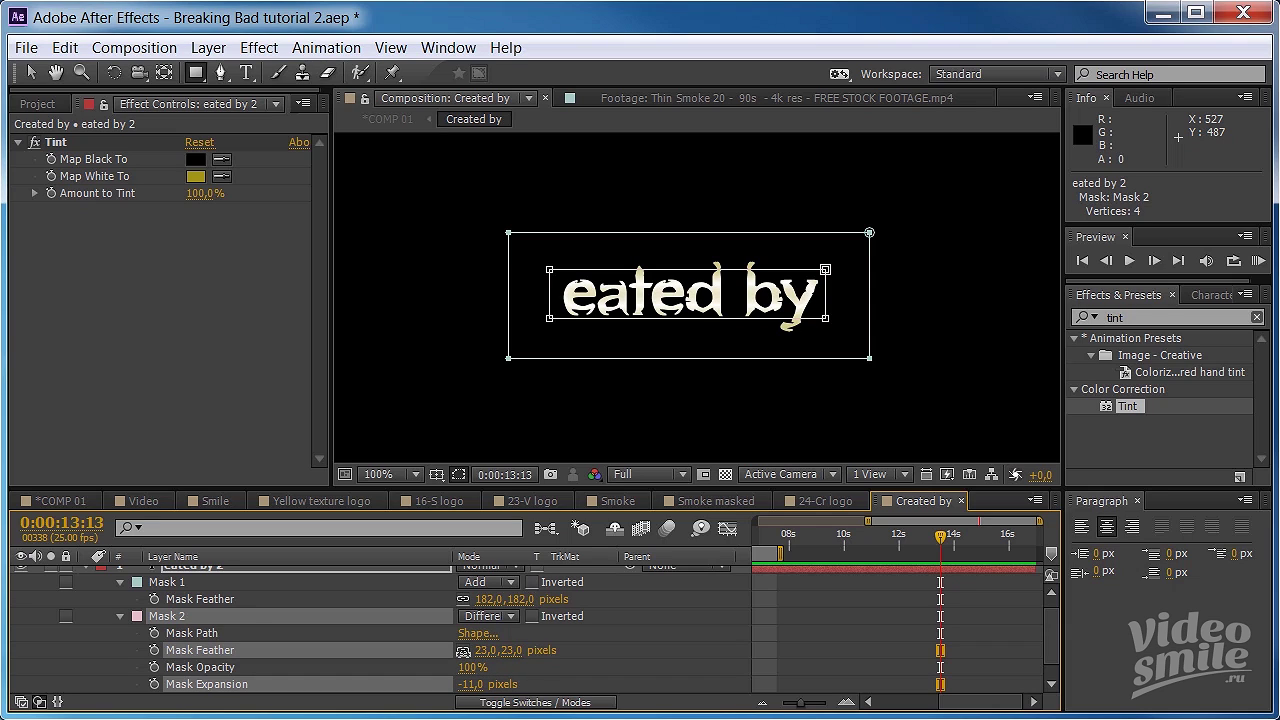
pyautogui.click(464, 651)
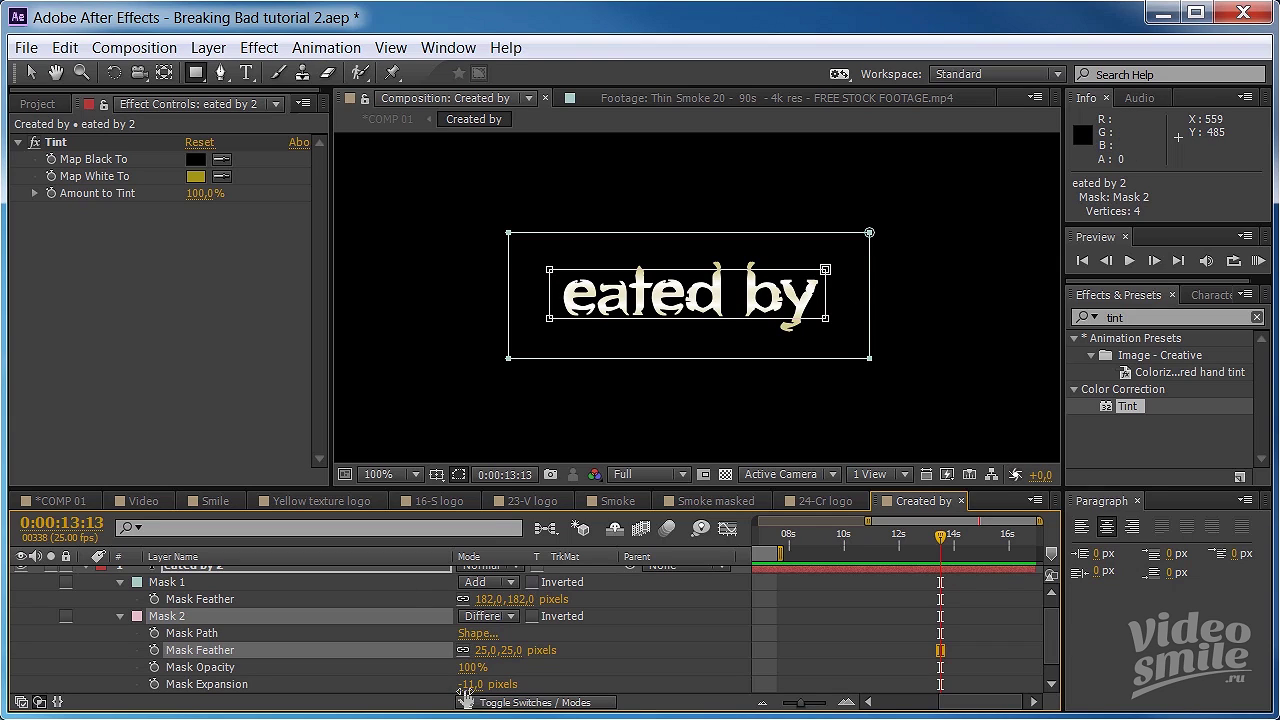
pyautogui.moveTo(463, 684); pyautogui.dragTo(457, 684)
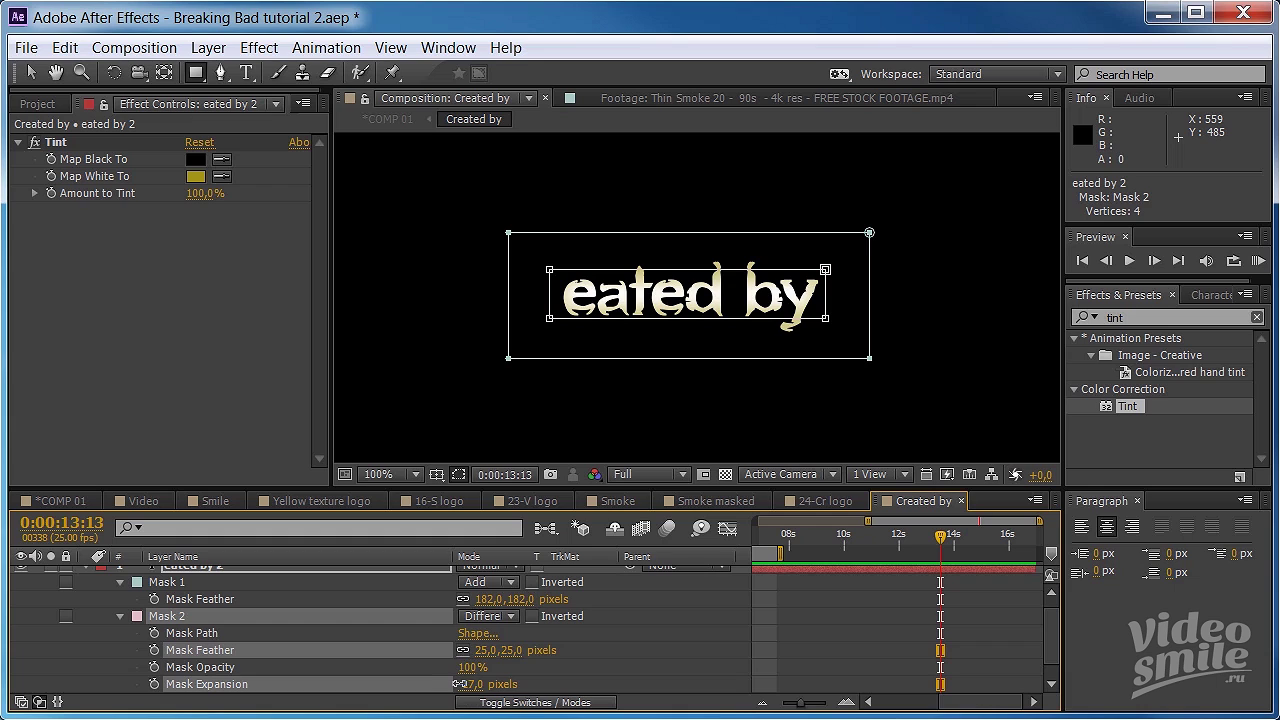
pyautogui.moveTo(459, 684); pyautogui.dragTo(490, 672)
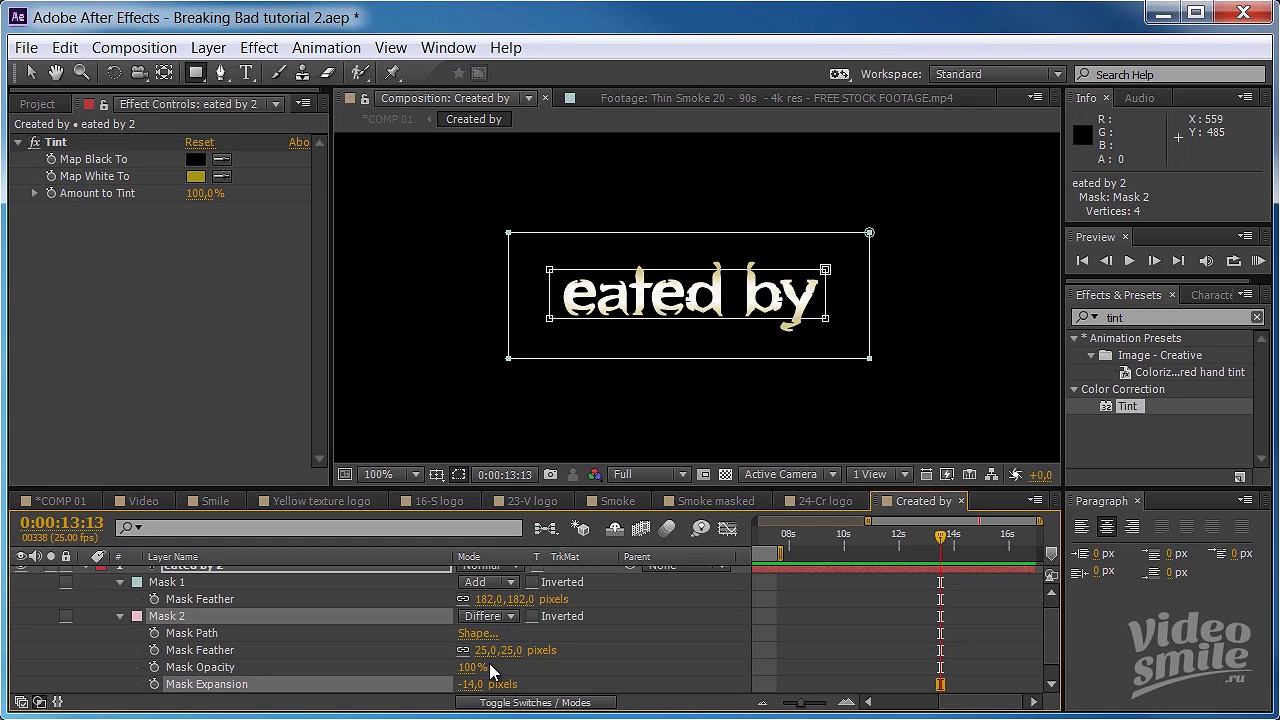
pyautogui.click(50, 500)
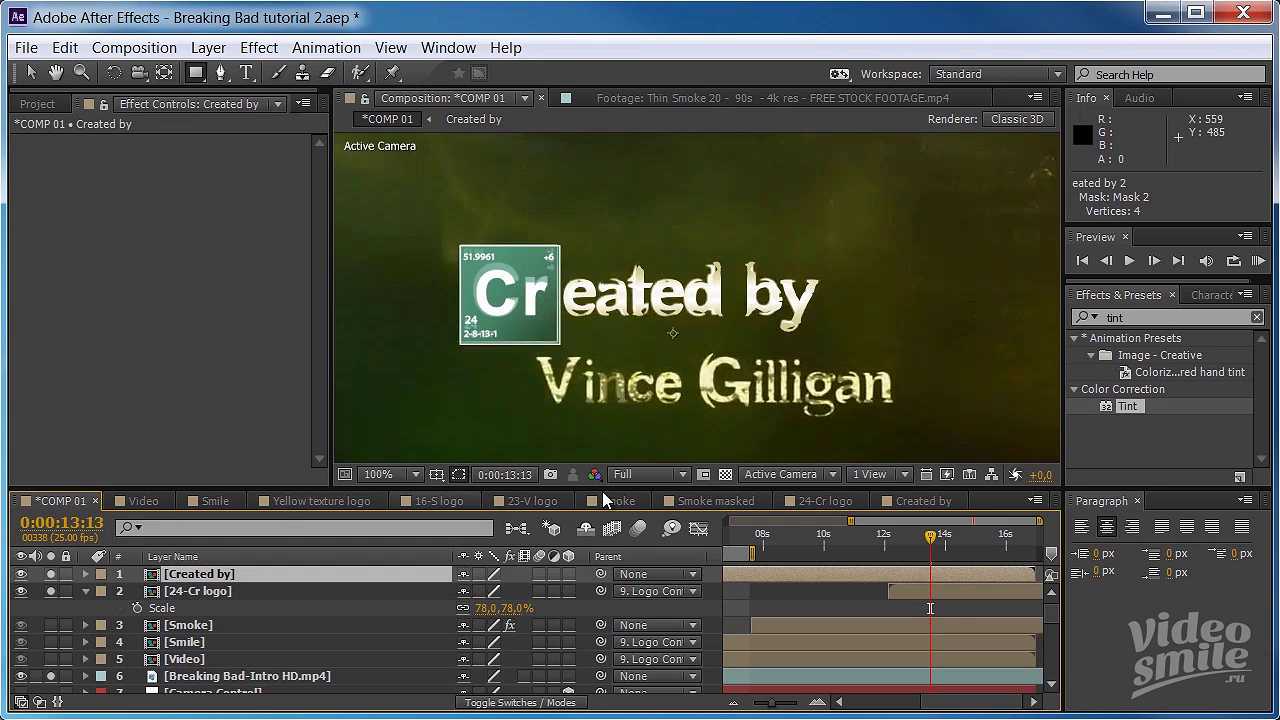
# - Check the Created by layer with solo and visibility toggles, then parent it to Logo Control
pyautogui.click(50, 676)
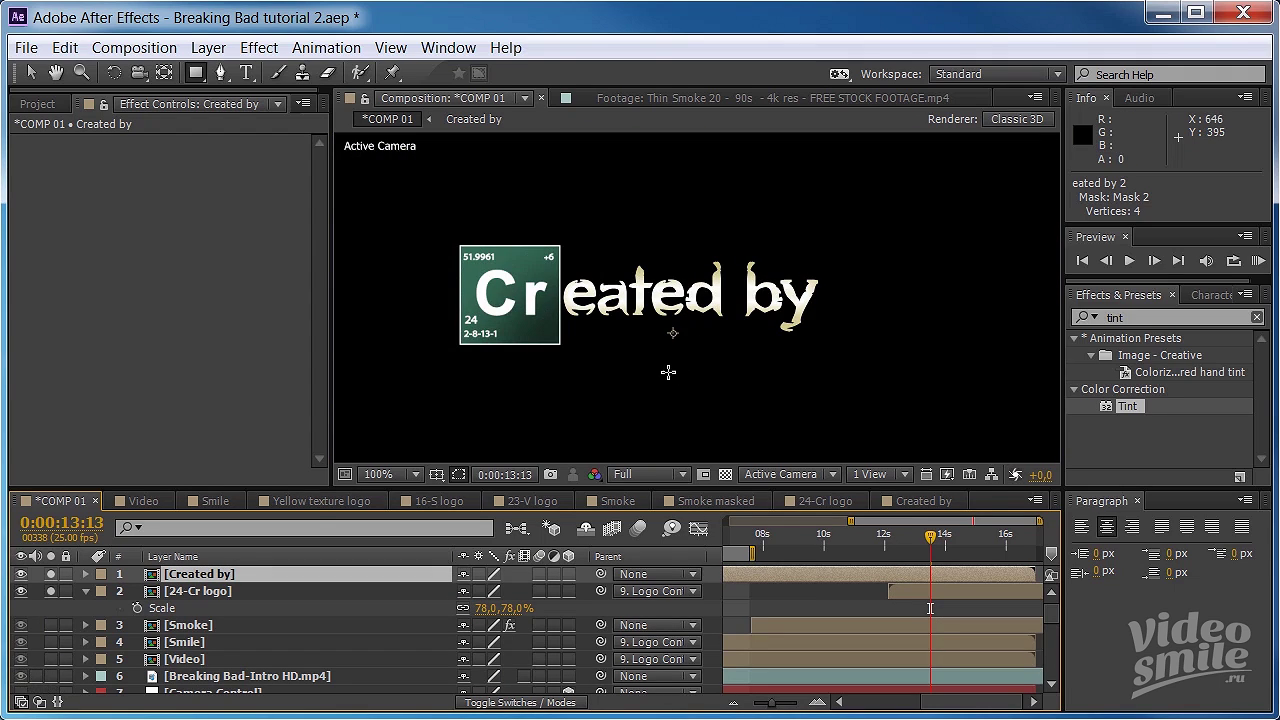
pyautogui.click(50, 574)
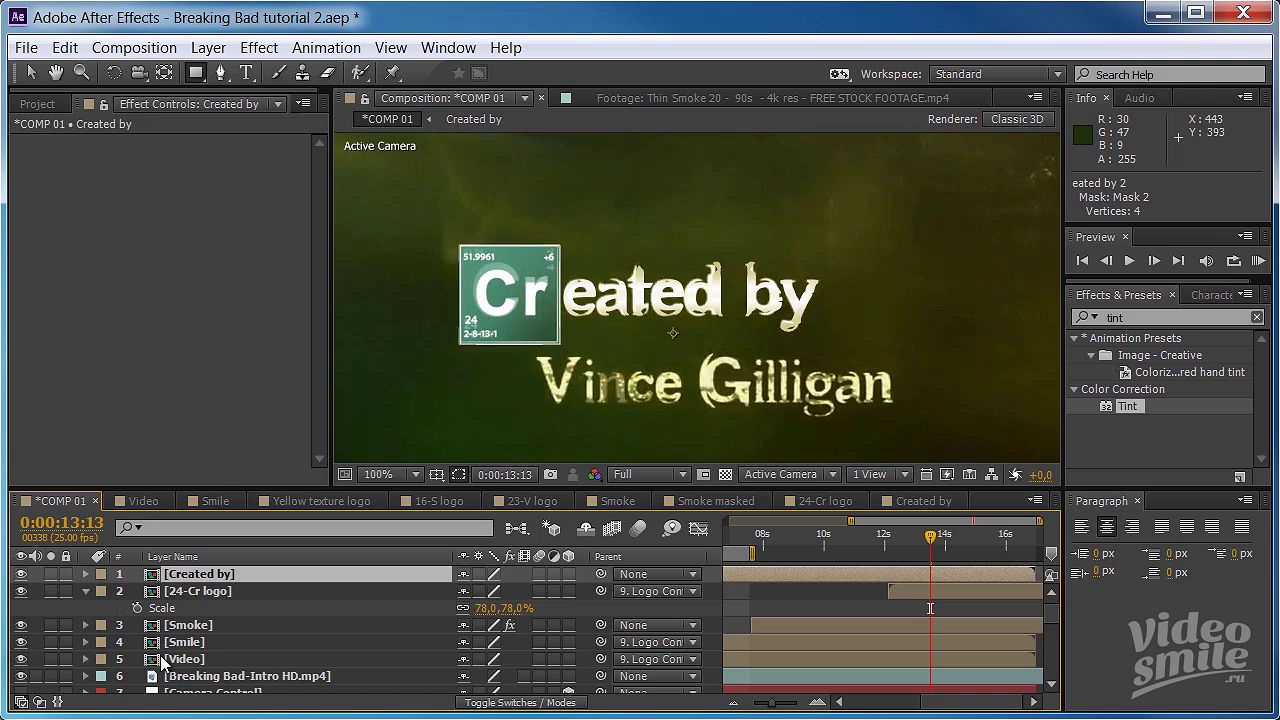
pyautogui.click(20, 676)
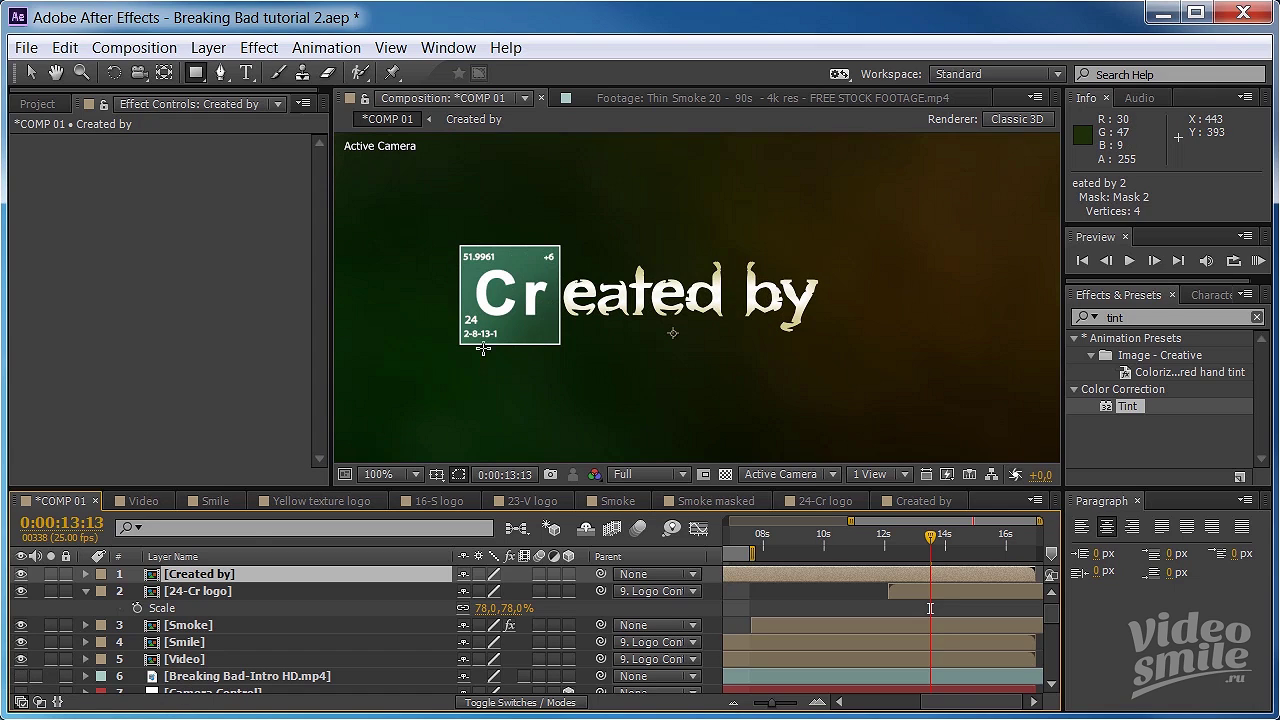
pyautogui.scroll(-2, 528, 321)
pyautogui.scroll(2, 528, 321)
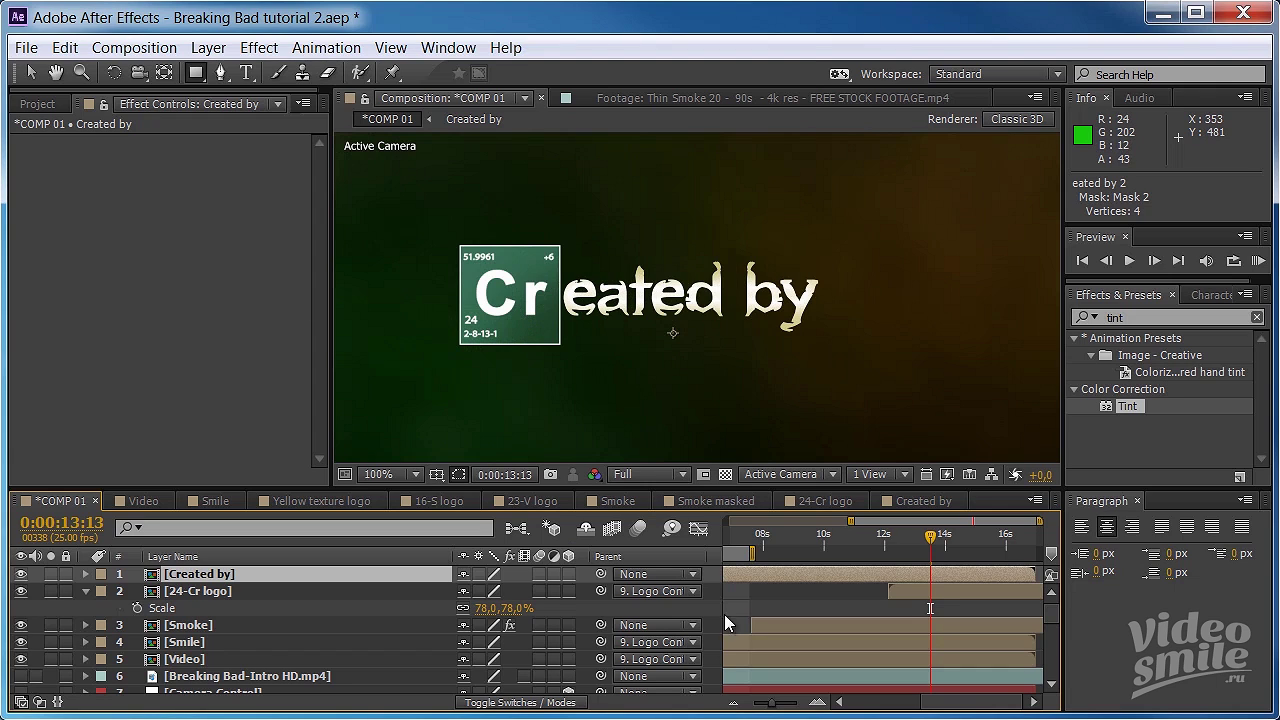
pyautogui.moveTo(600, 578); pyautogui.dragTo(278, 589)
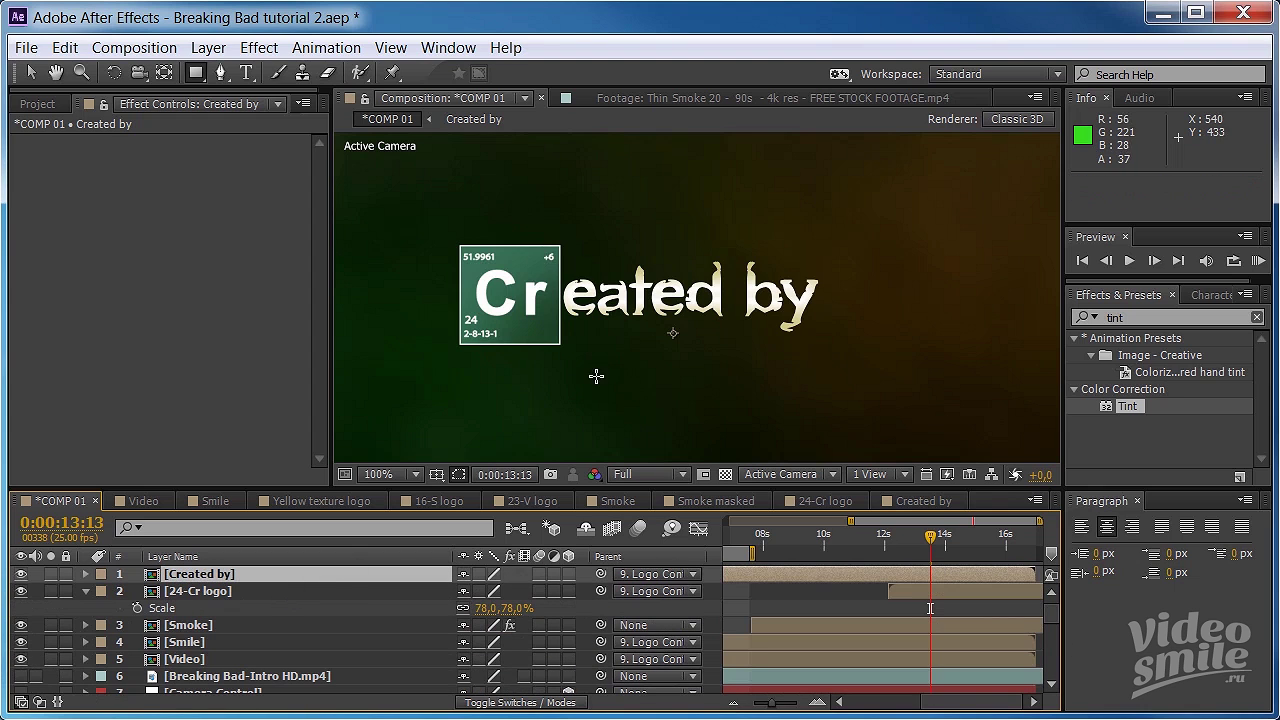
pyautogui.moveTo(931, 541); pyautogui.dragTo(873, 538)
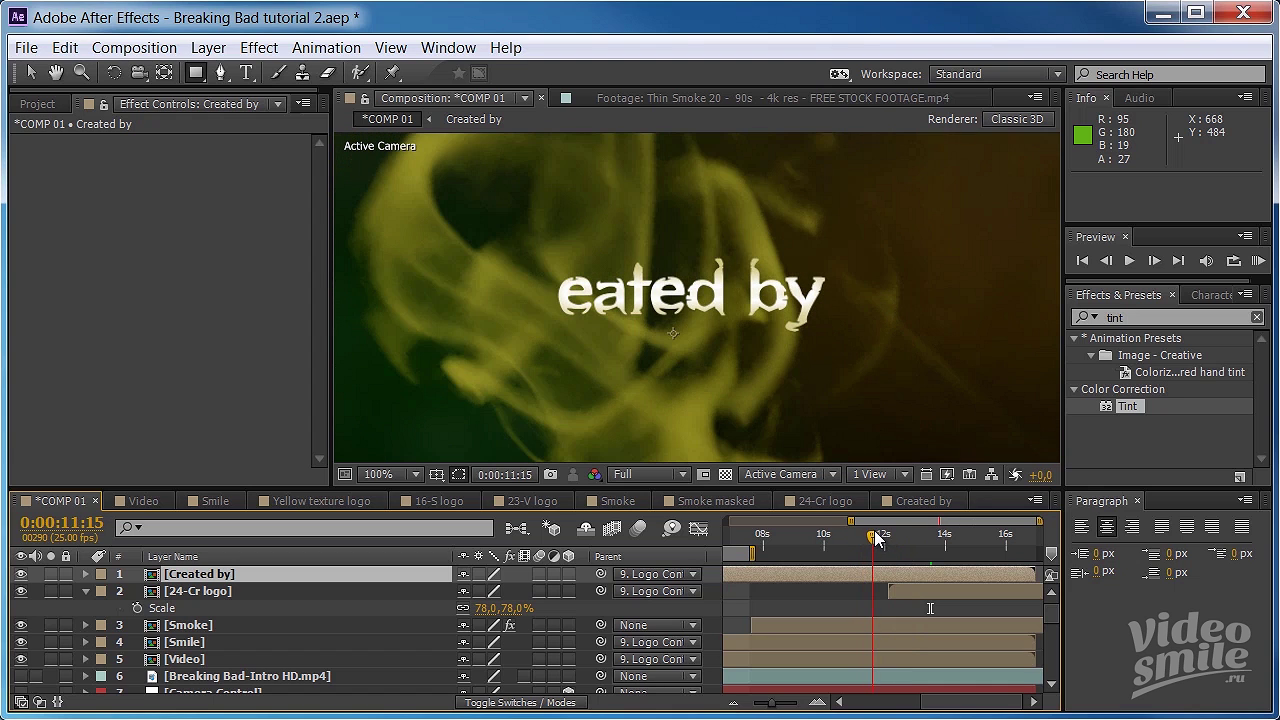
# - Find the frame where the Cr tile appears and start the 24-Cr logo layer at 0:00:11:12
pyautogui.moveTo(873, 538); pyautogui.dragTo(885, 536)
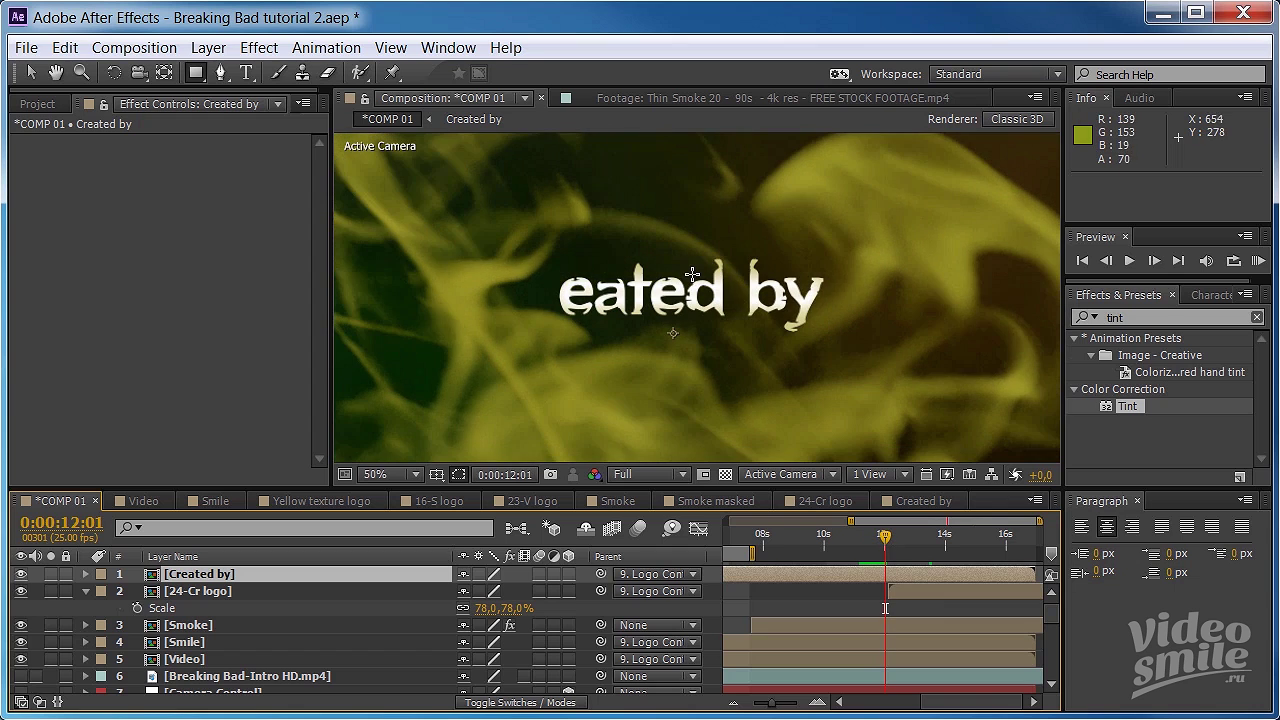
pyautogui.press(',')
pyautogui.press(',')
pyautogui.moveTo(887, 536); pyautogui.dragTo(890, 536)
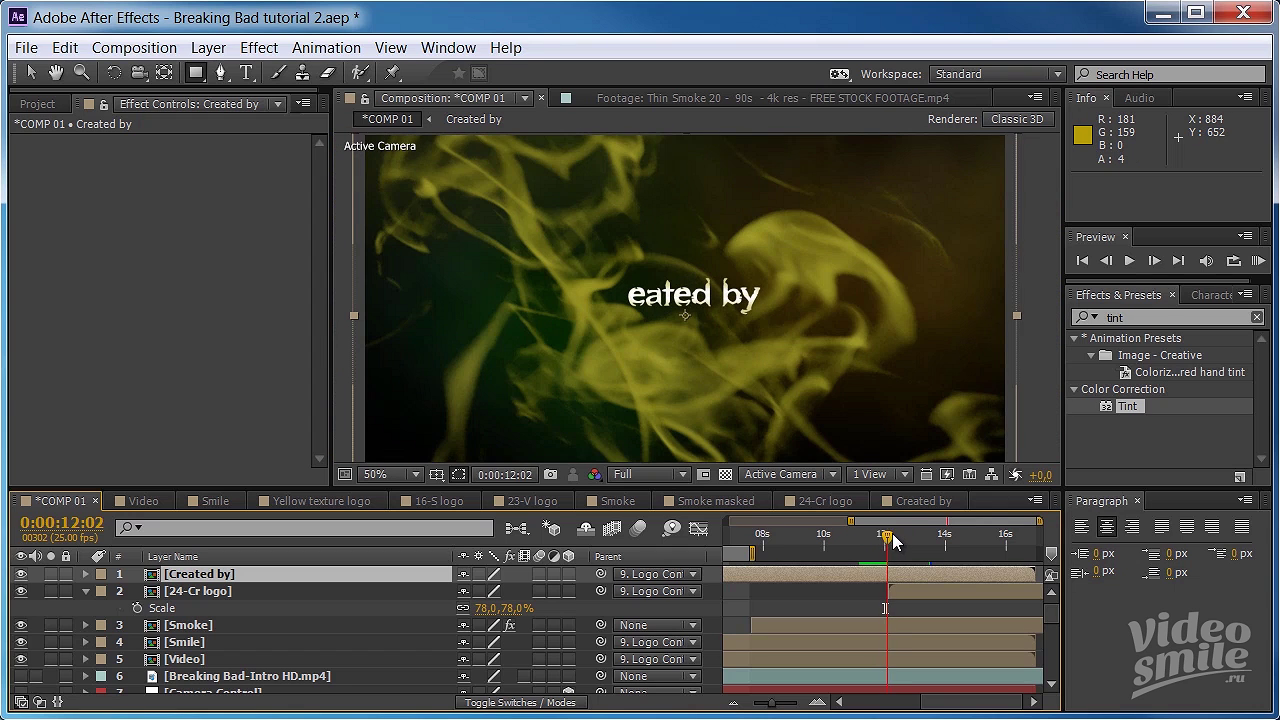
pyautogui.press('pageup')
pyautogui.press('pageup')
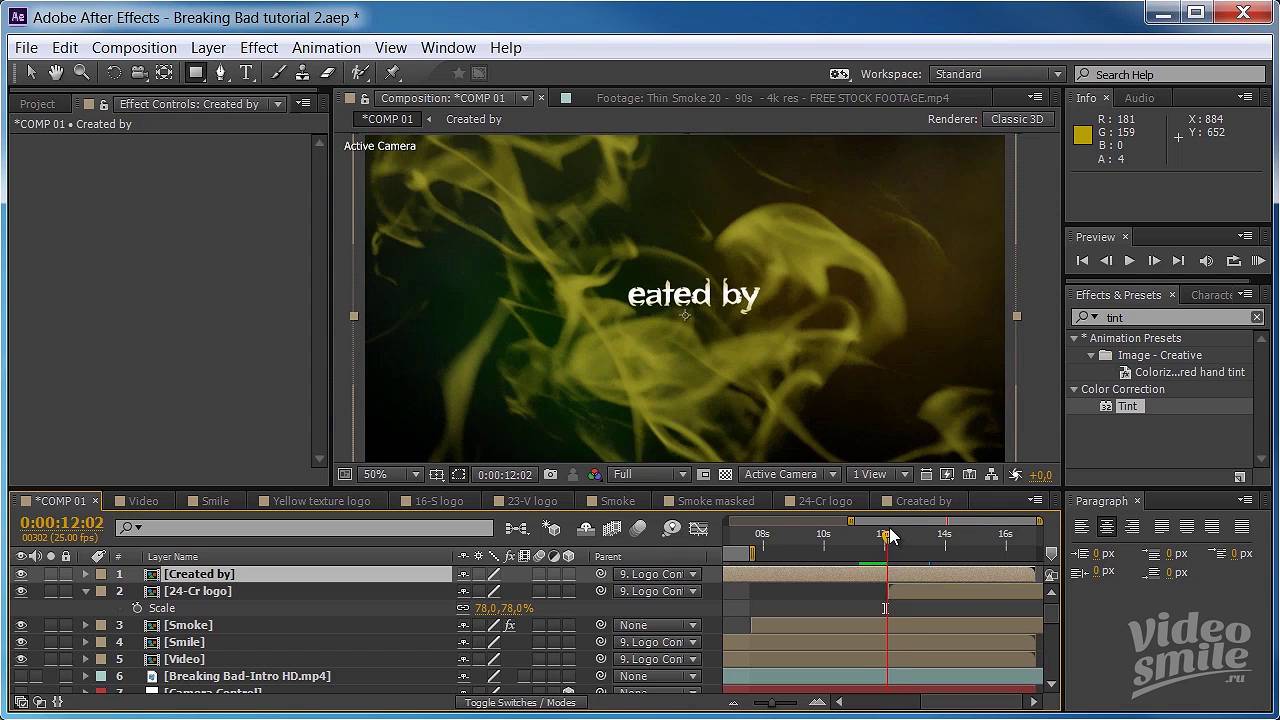
pyautogui.press('pagedown')
pyautogui.press('pagedown')
pyautogui.press('pageup')
pyautogui.press('pageup')
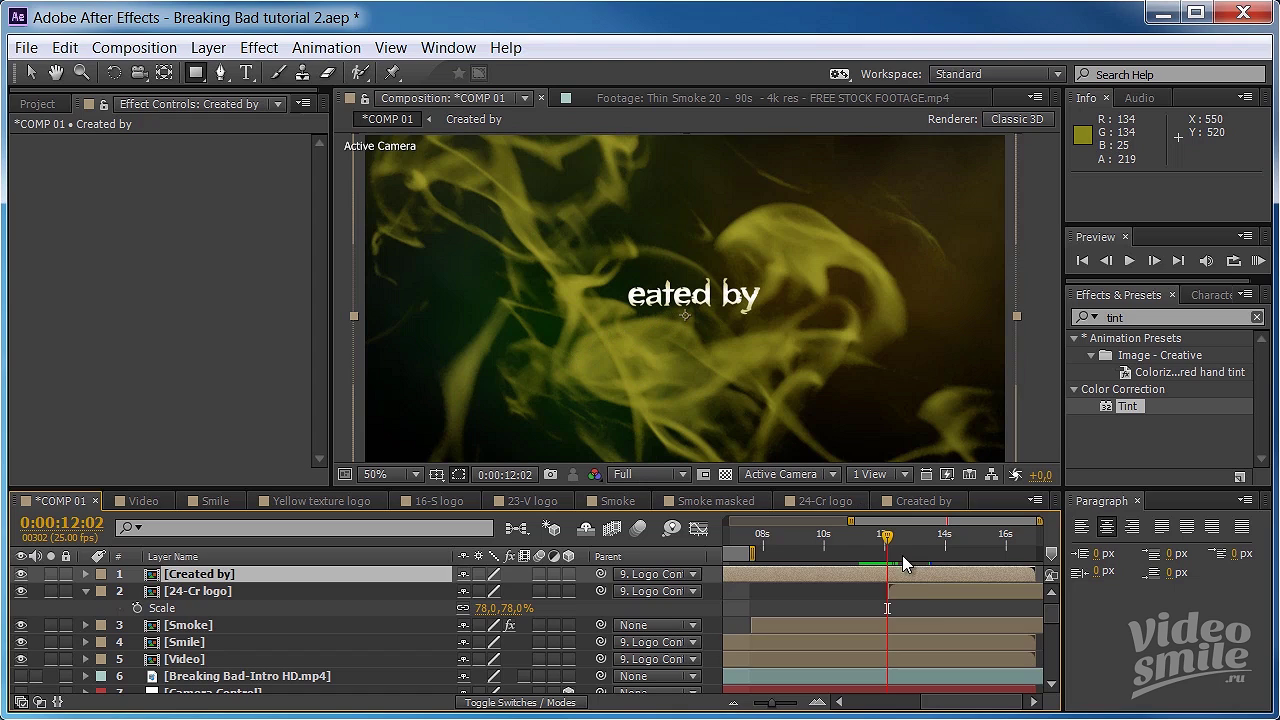
pyautogui.moveTo(927, 591); pyautogui.dragTo(907, 591)
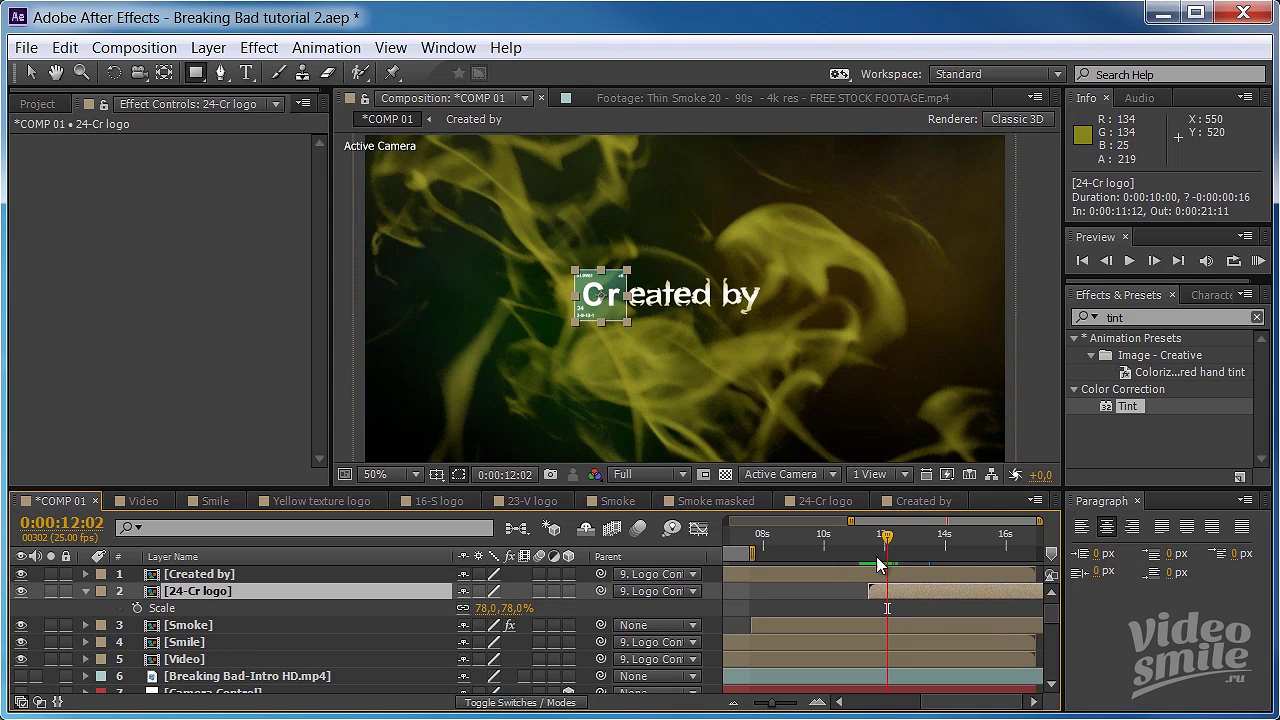
# - Draw a closed Pen mask over the Cr tile on the 24-Cr logo layer
pyautogui.click(165, 72)
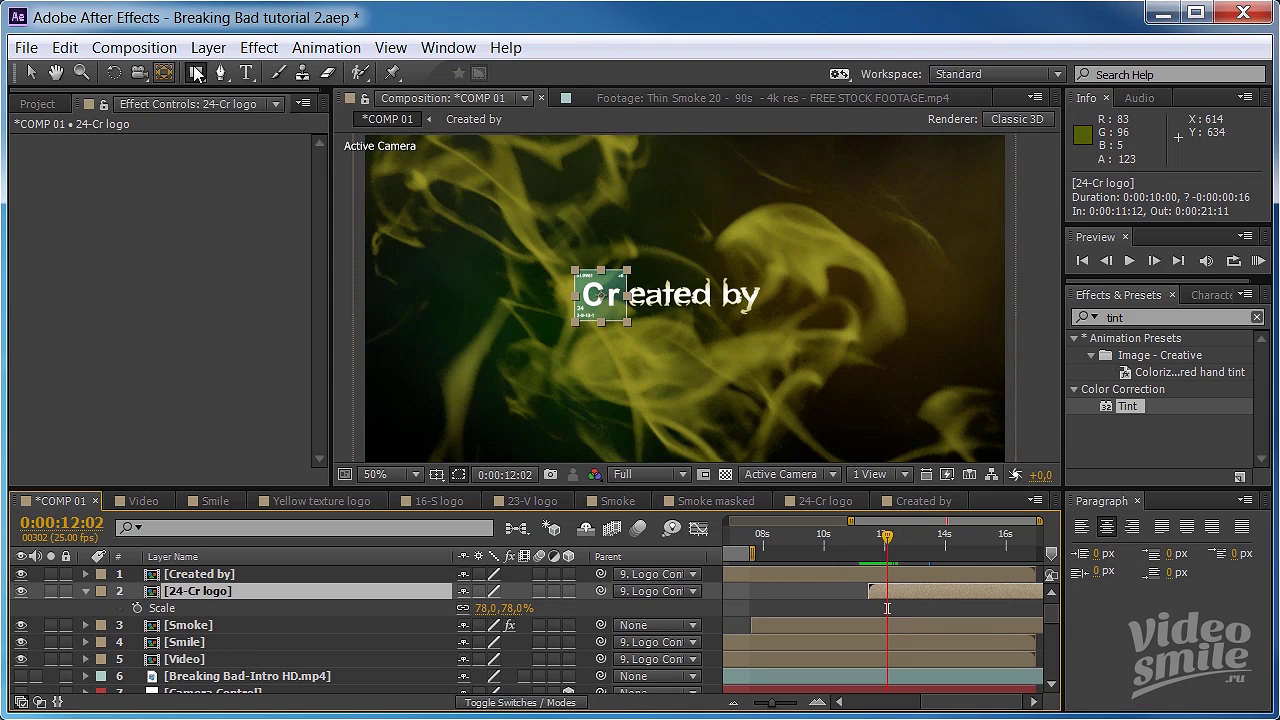
pyautogui.click(221, 72)
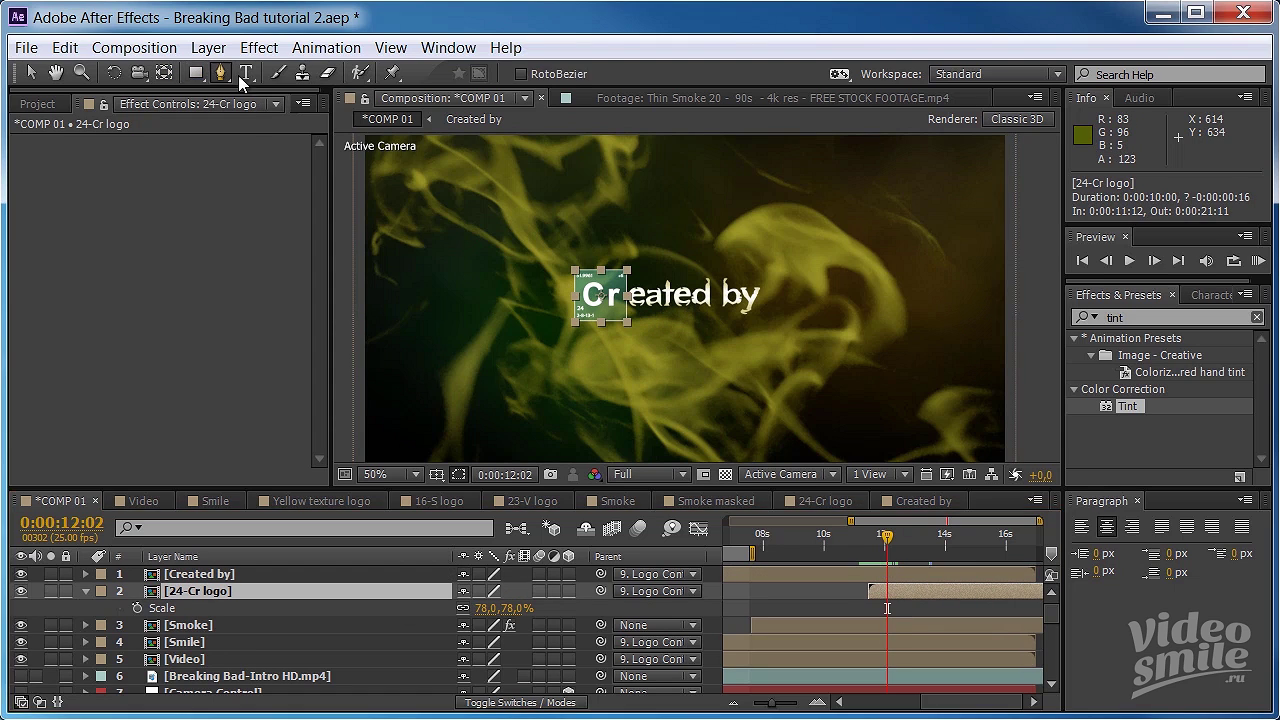
pyautogui.click(688, 307)
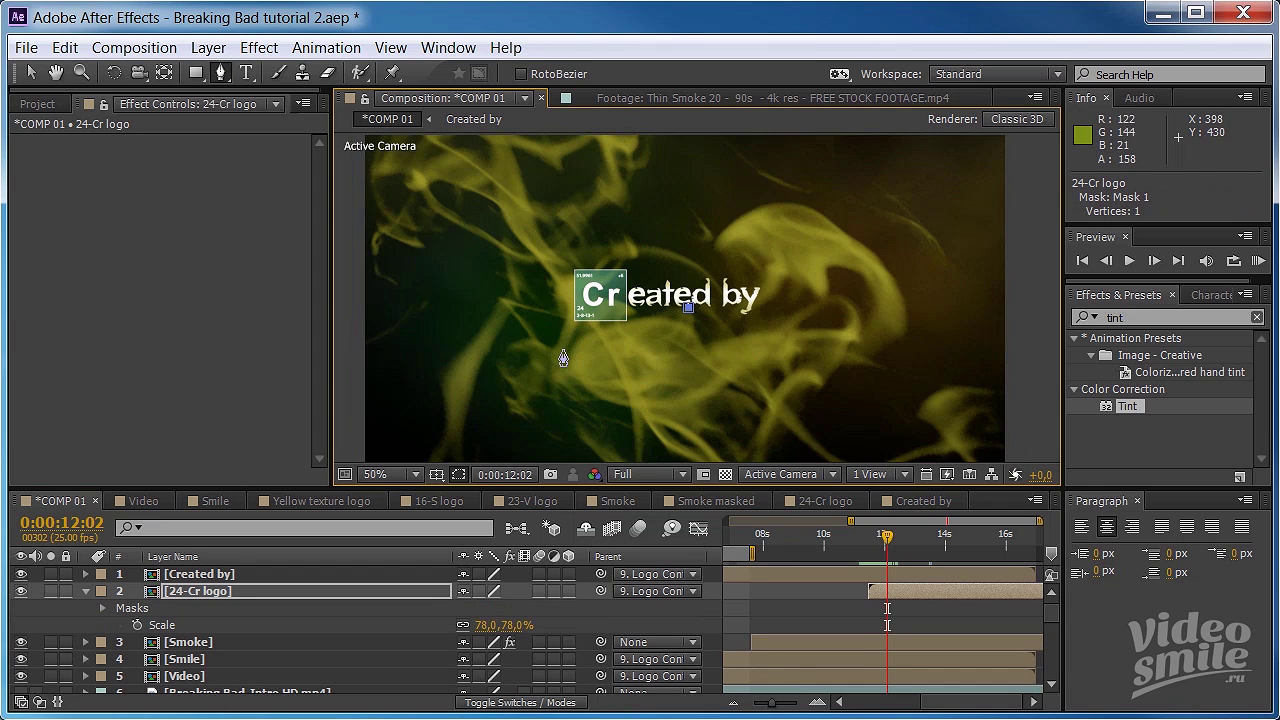
pyautogui.click(563, 350)
pyautogui.click(557, 377)
pyautogui.click(692, 318)
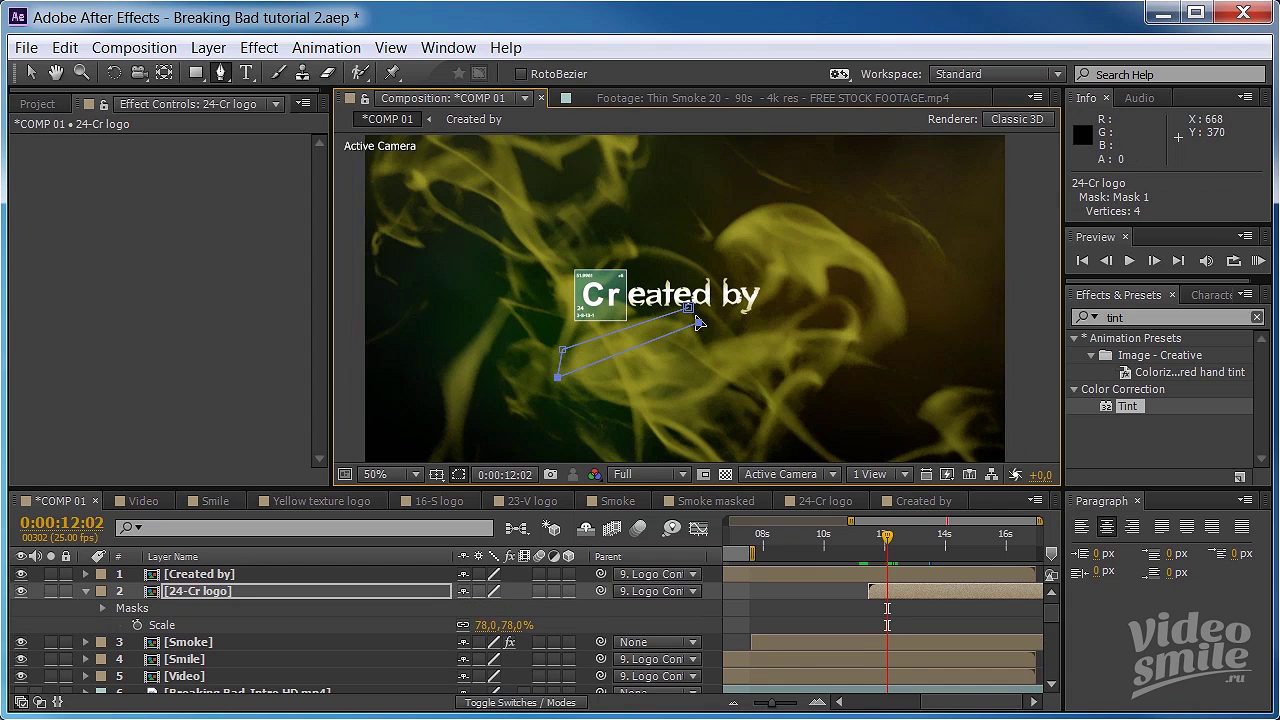
pyautogui.click(688, 308)
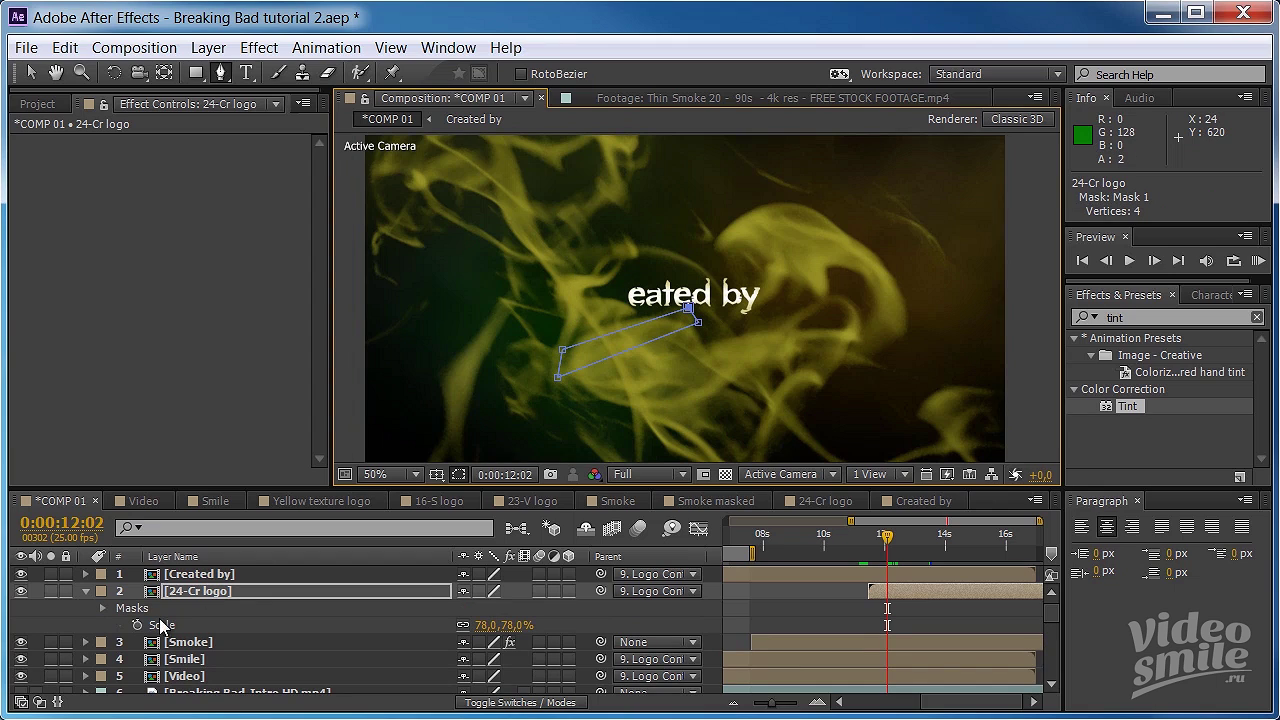
# - Keyframe the Mask Path at 12:02, then enlarge the mask at 12:09 to reveal the Cr tile
pyautogui.click(218, 587)
pyautogui.press('m')
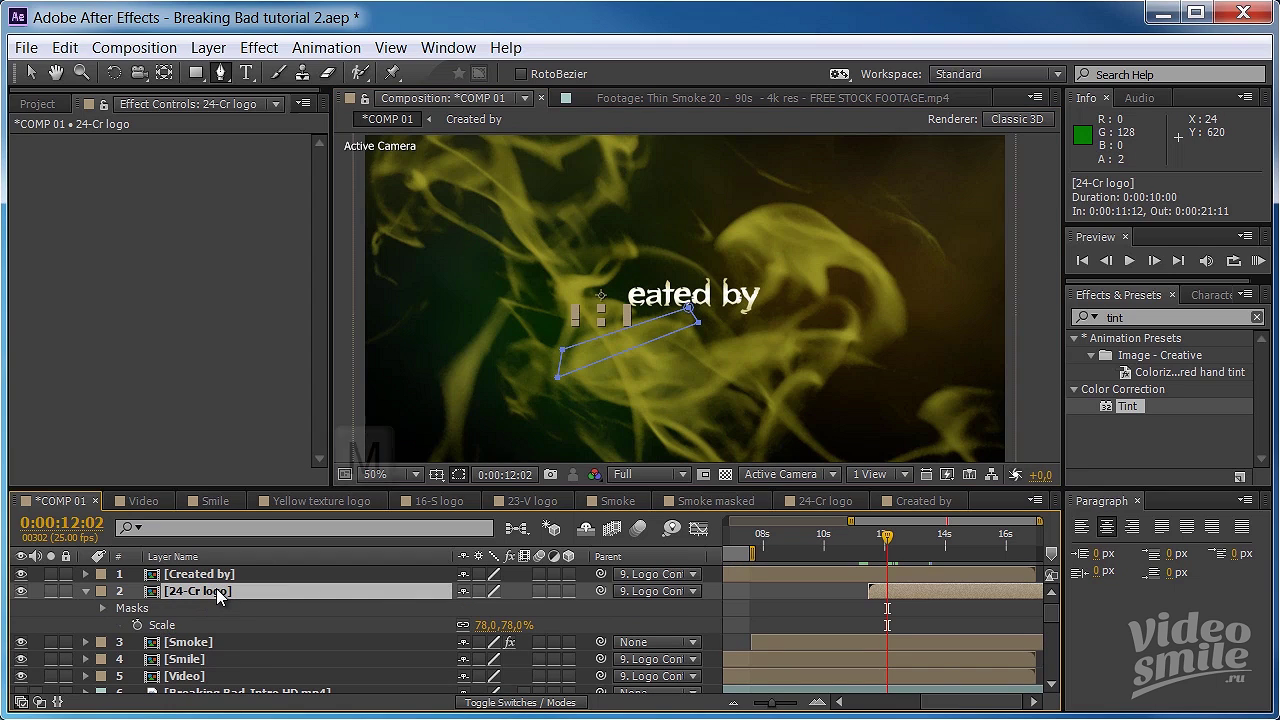
pyautogui.click(154, 625)
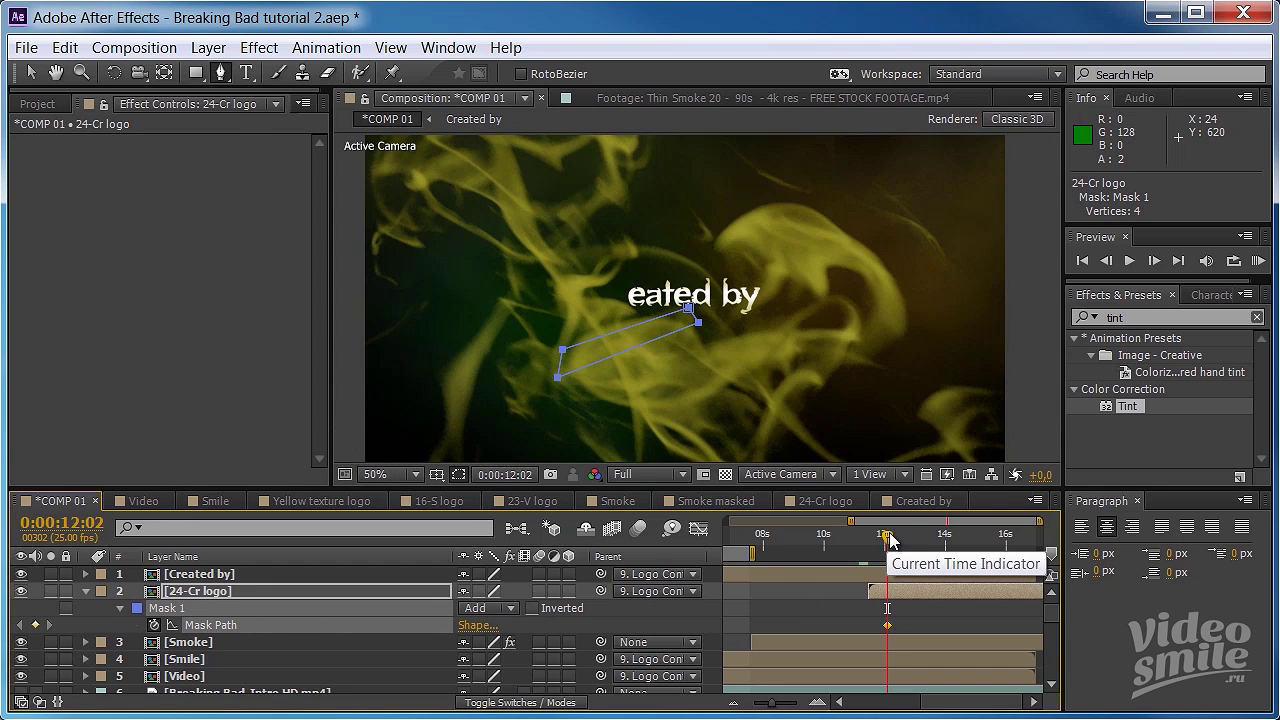
pyautogui.moveTo(888, 540); pyautogui.dragTo(897, 543)
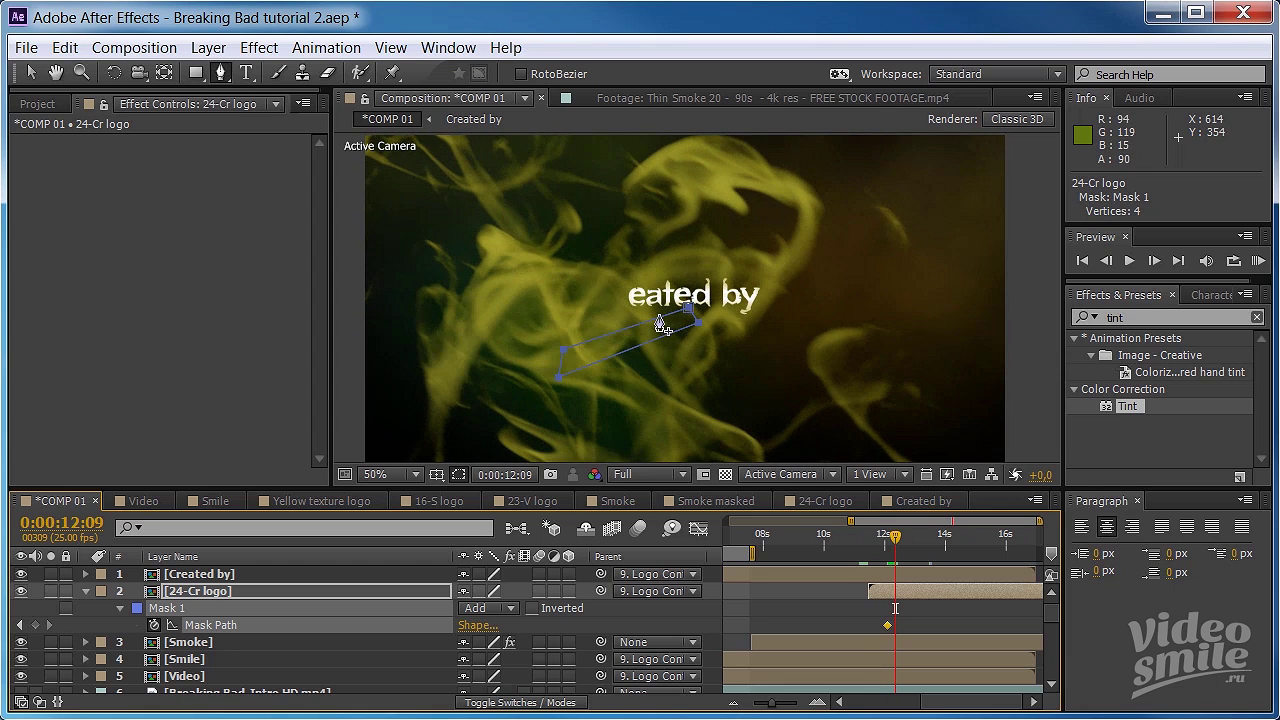
pyautogui.click(575, 370)
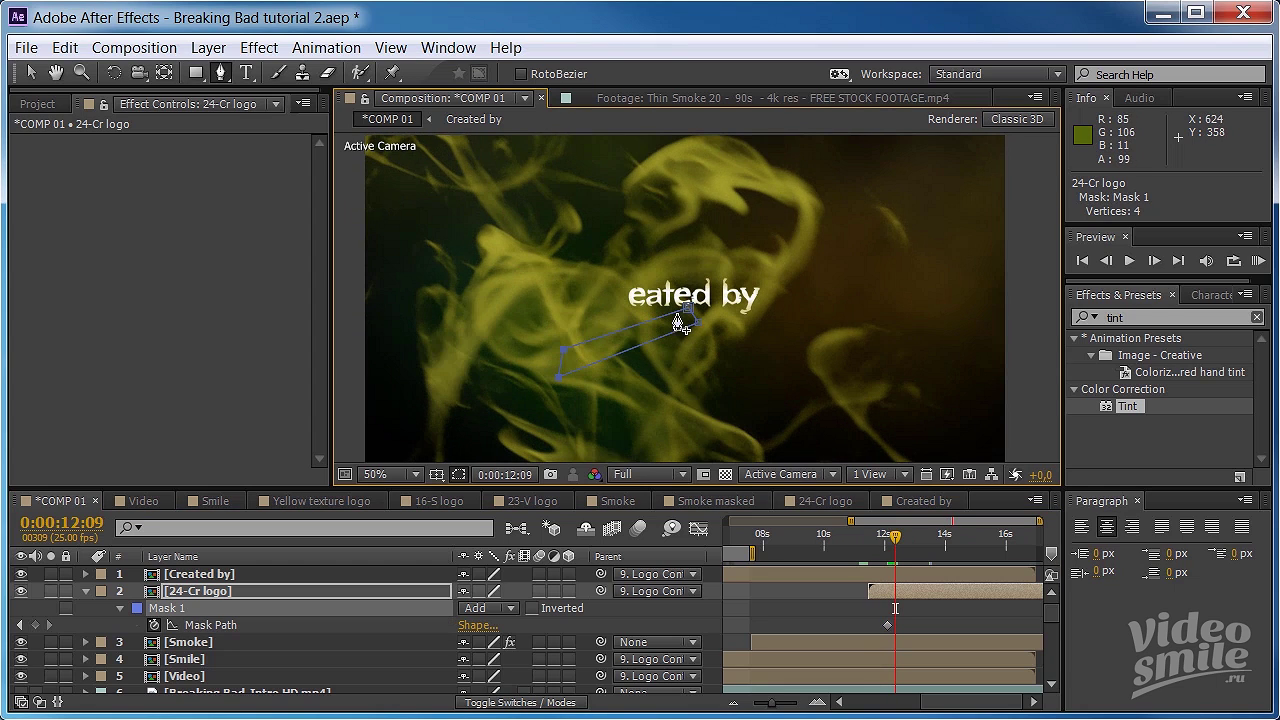
pyautogui.press('v')
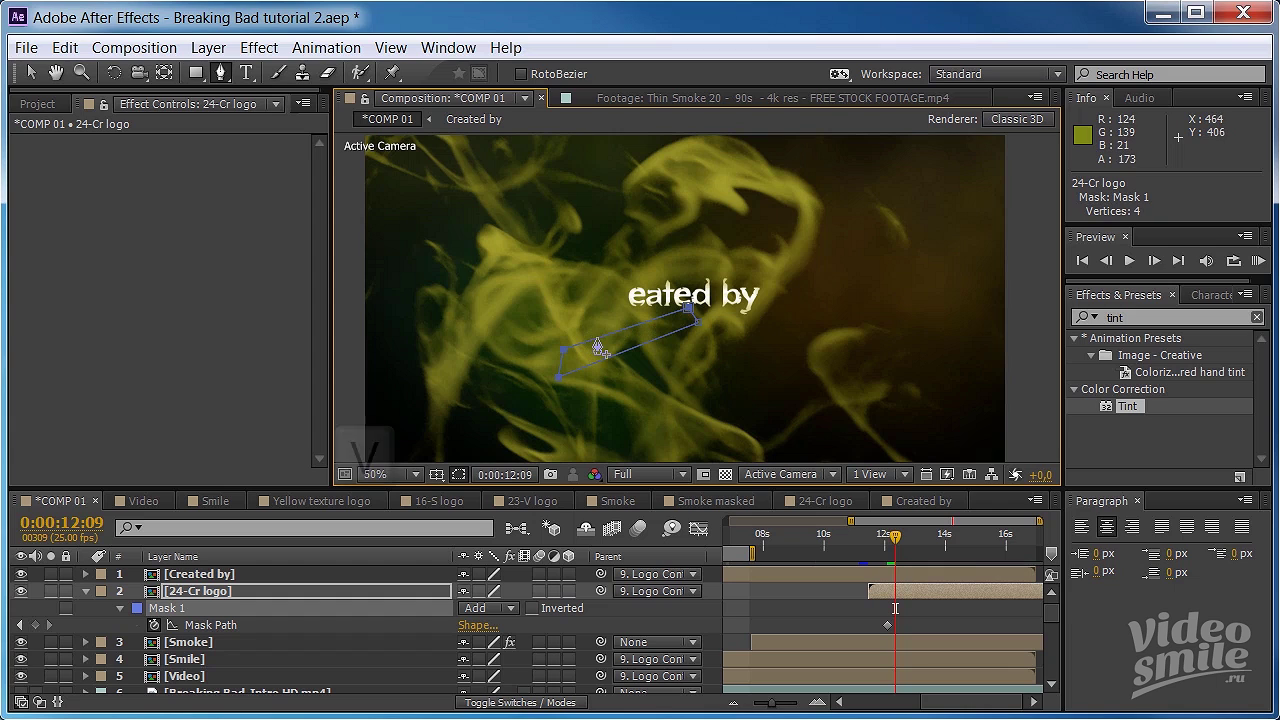
pyautogui.moveTo(604, 340); pyautogui.dragTo(563, 258)
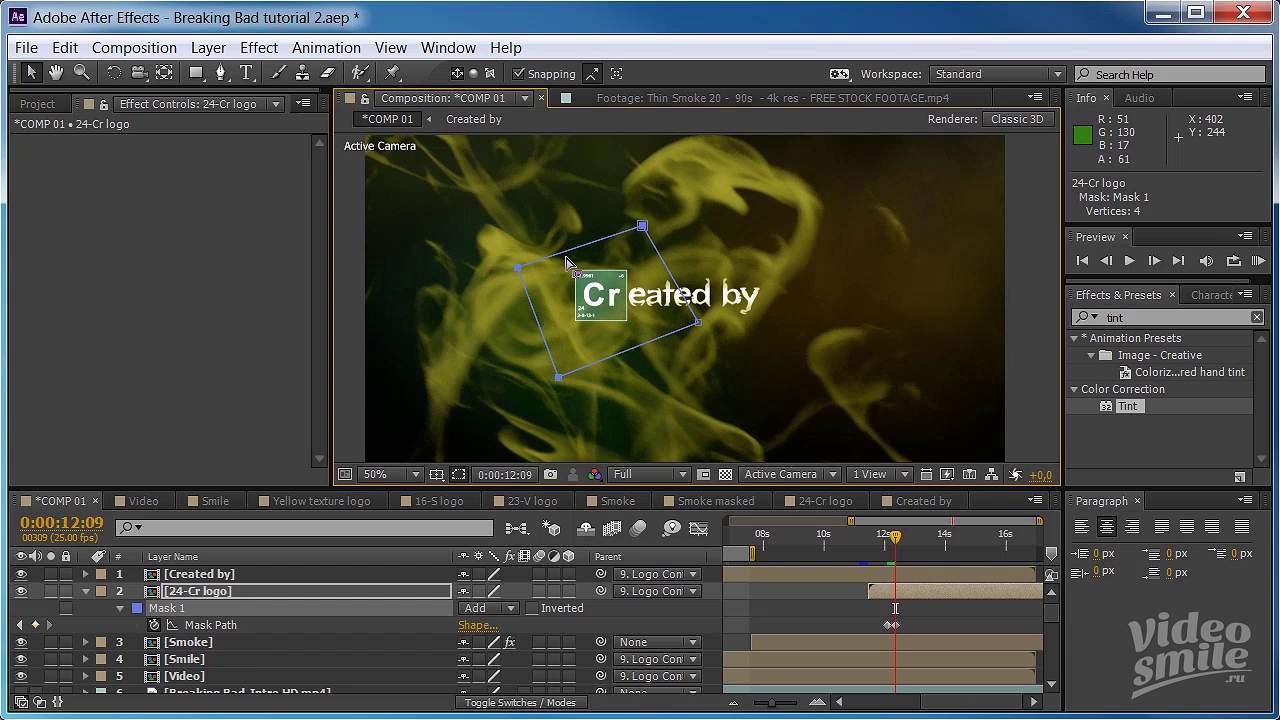
# - Set the mask feather to 50 pixels and check the partial reveal
pyautogui.click(302, 592)
pyautogui.press('f')
pyautogui.click(488, 625)
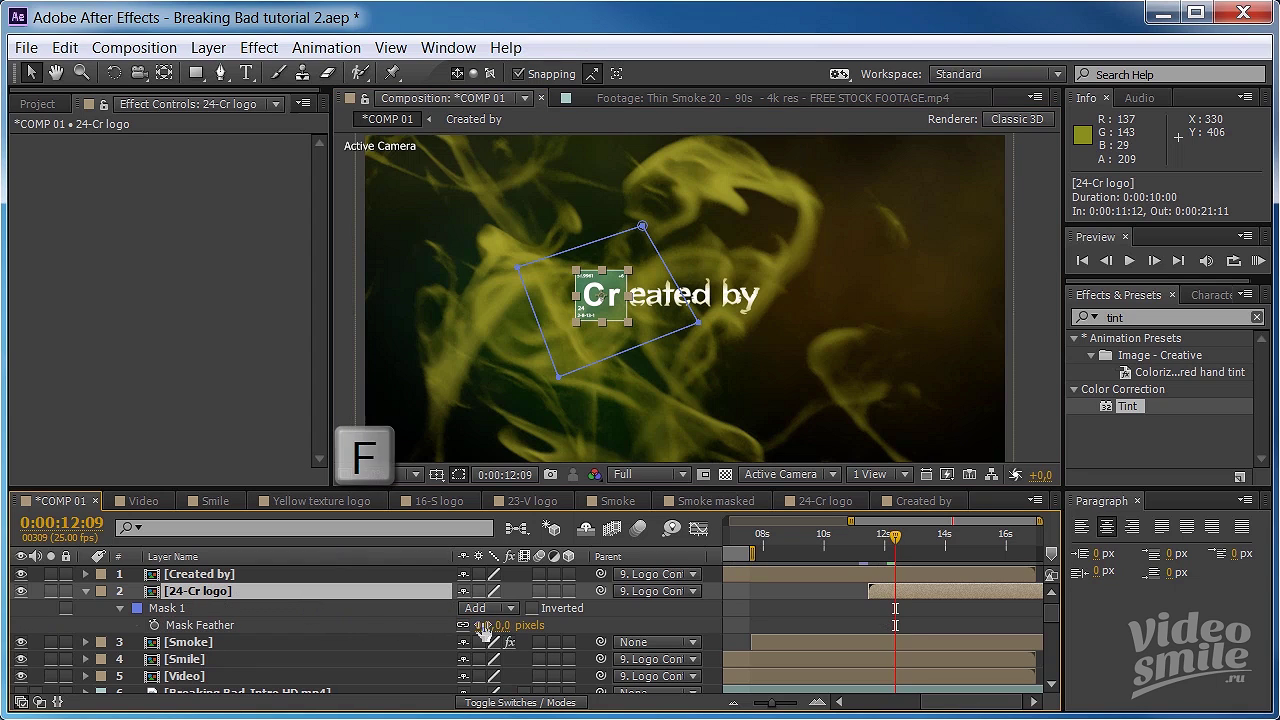
pyautogui.write('50')
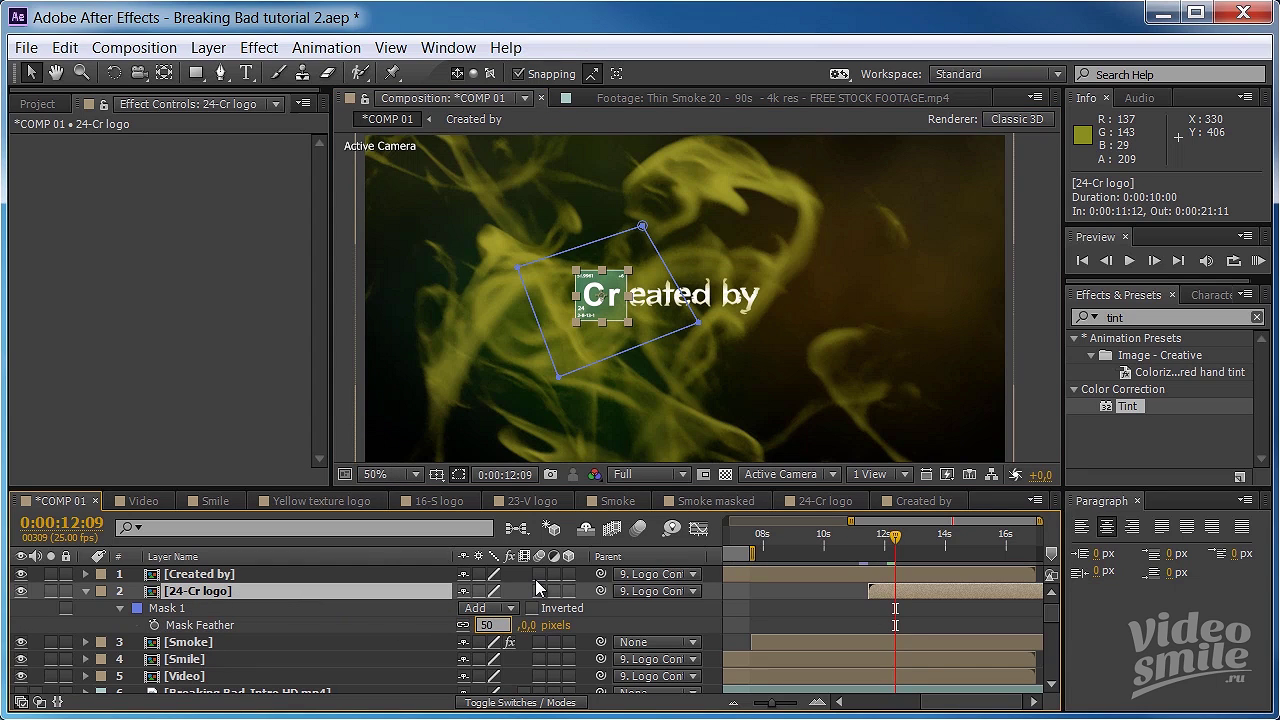
pyautogui.press('Return')
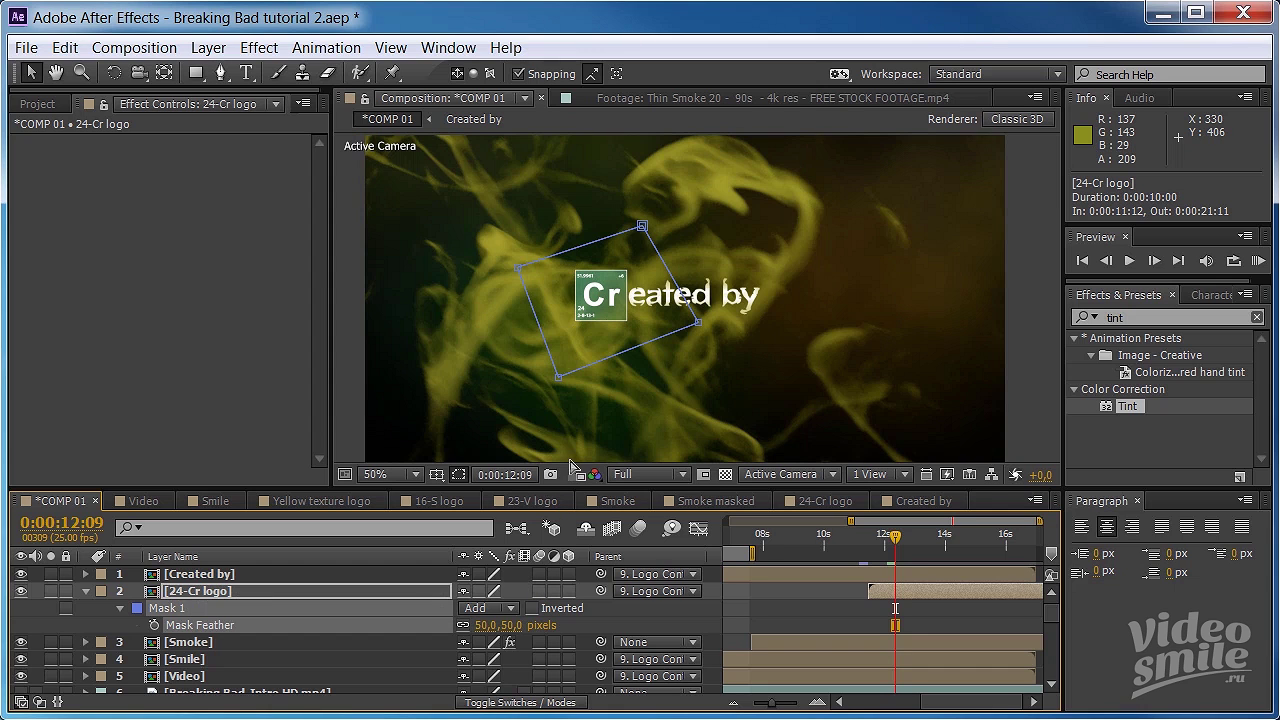
pyautogui.moveTo(897, 541); pyautogui.dragTo(892, 538)
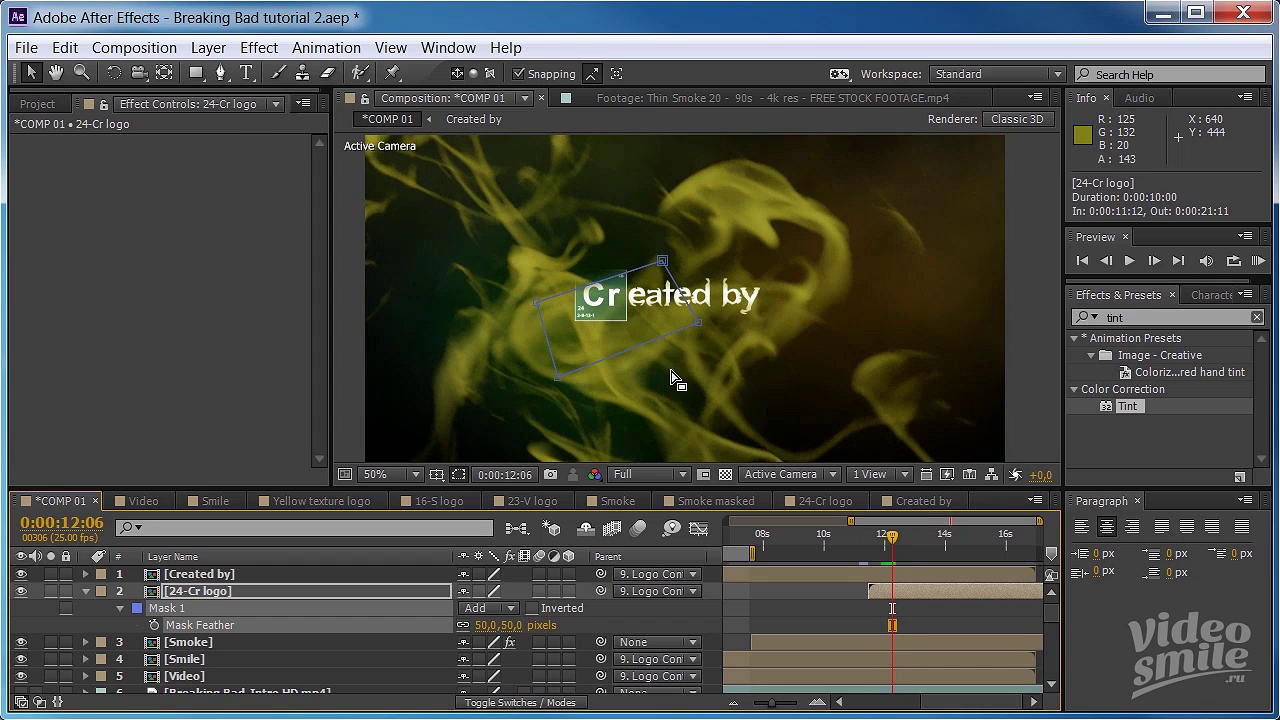
# - Nudge the 24-Cr logo layer in time while scrubbing the Cr reveal around 12:06
pyautogui.click(928, 597)
pyautogui.moveTo(929, 596); pyautogui.dragTo(930, 596)
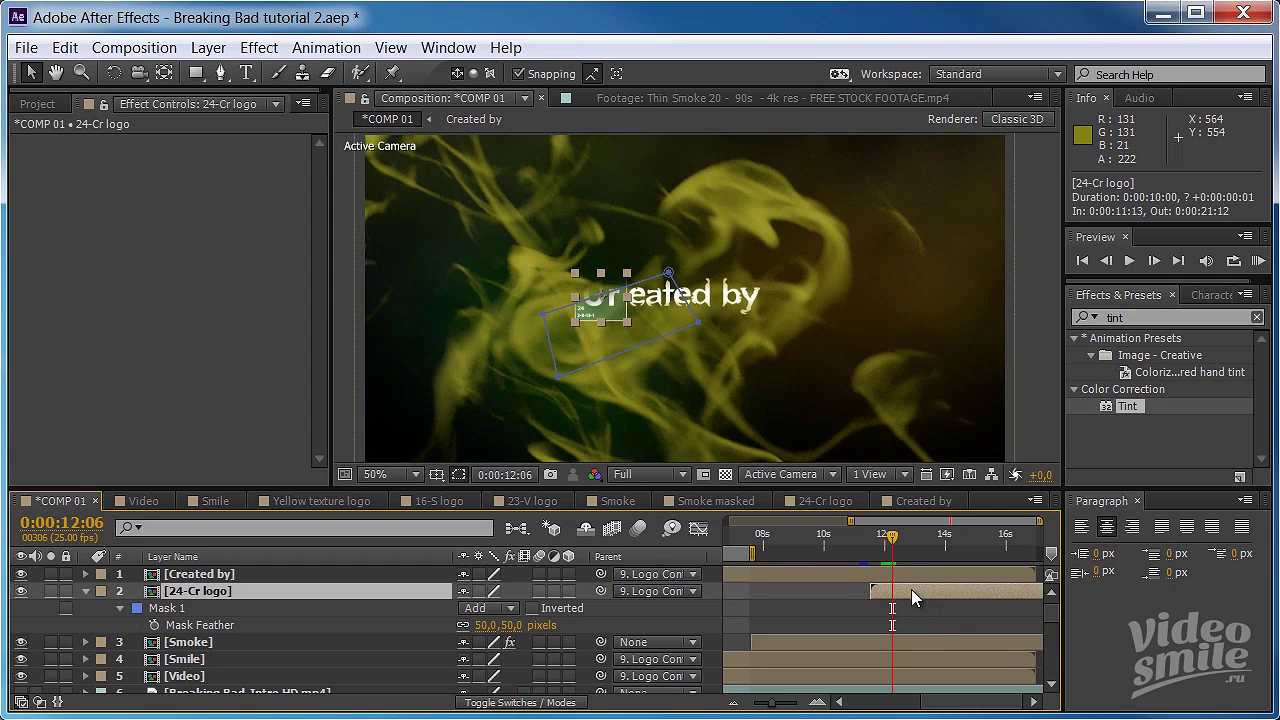
pyautogui.moveTo(890, 535); pyautogui.dragTo(890, 537)
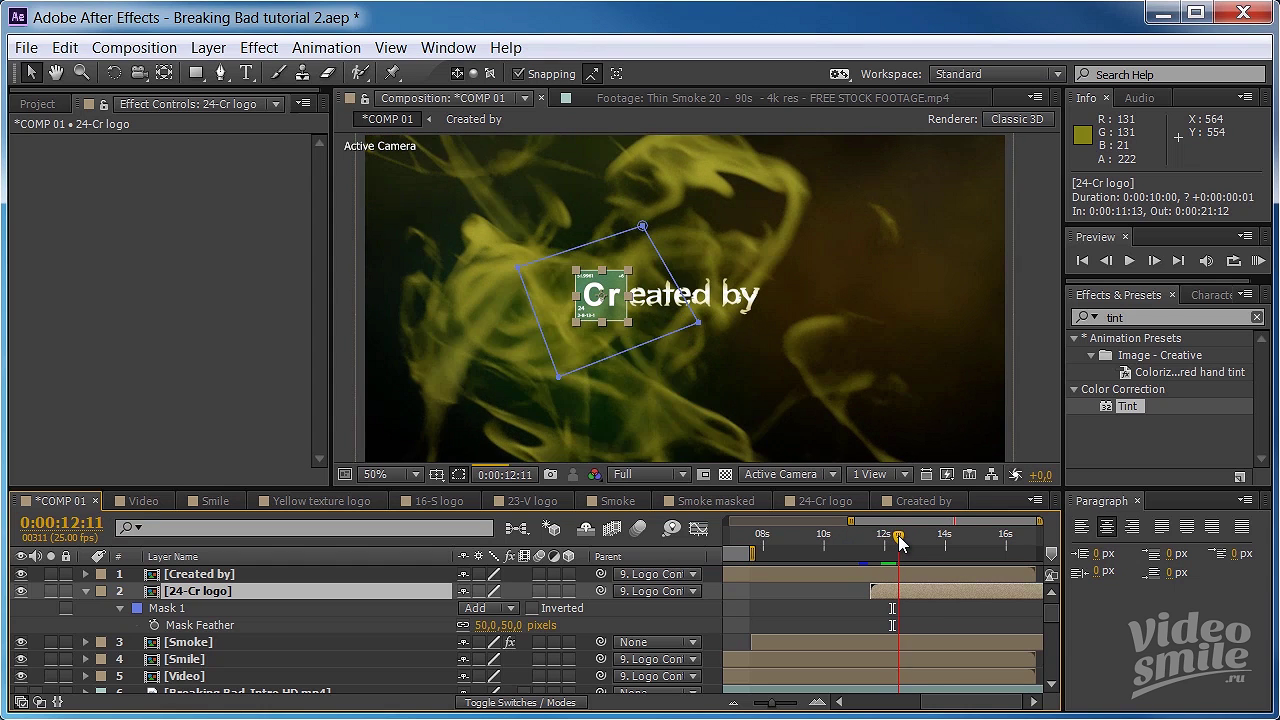
pyautogui.moveTo(890, 540)
pyautogui.mouseDown()
pyautogui.moveTo(903, 545)
pyautogui.moveTo(893, 540)
pyautogui.mouseUp()
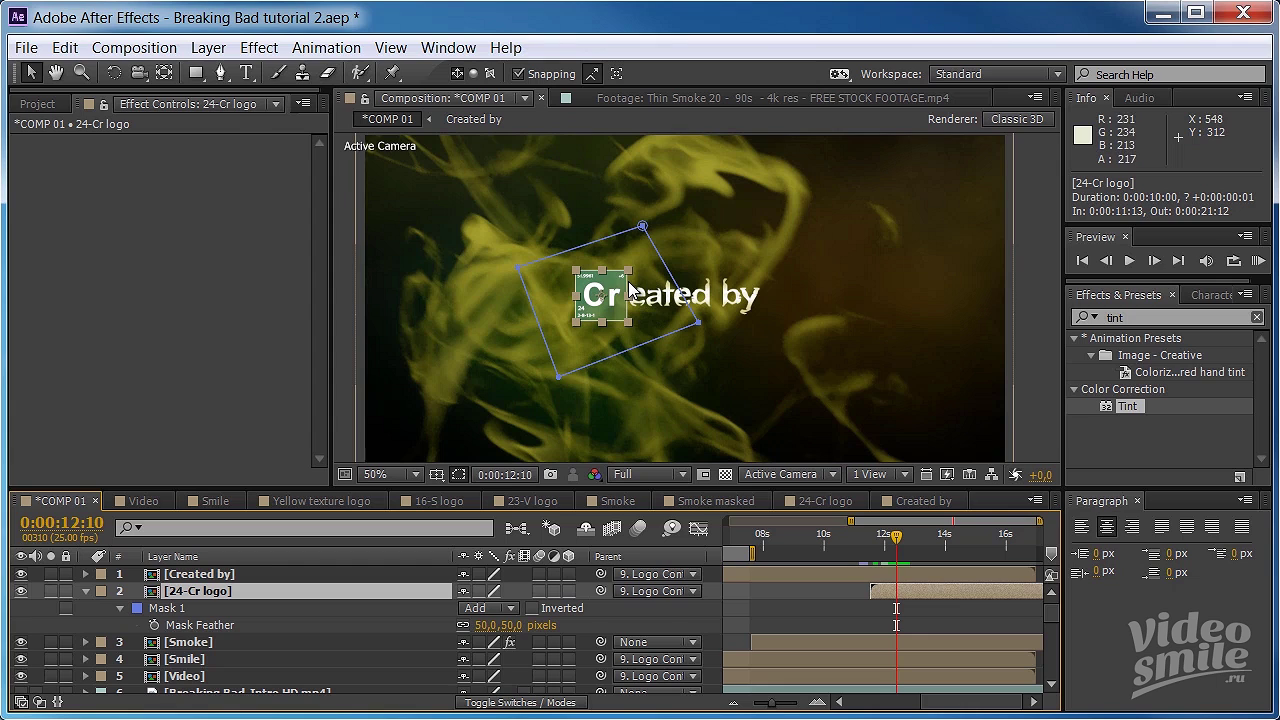
pyautogui.moveTo(897, 537); pyautogui.dragTo(890, 535)
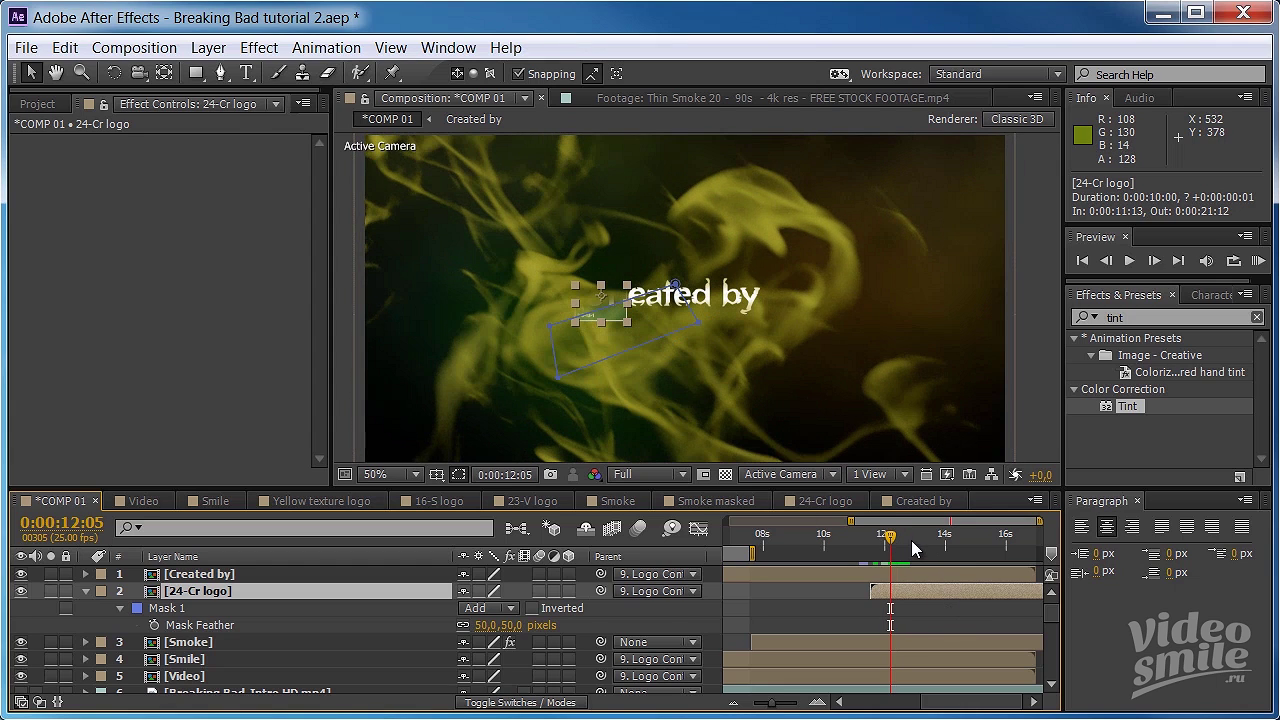
pyautogui.moveTo(890, 538); pyautogui.dragTo(889, 540)
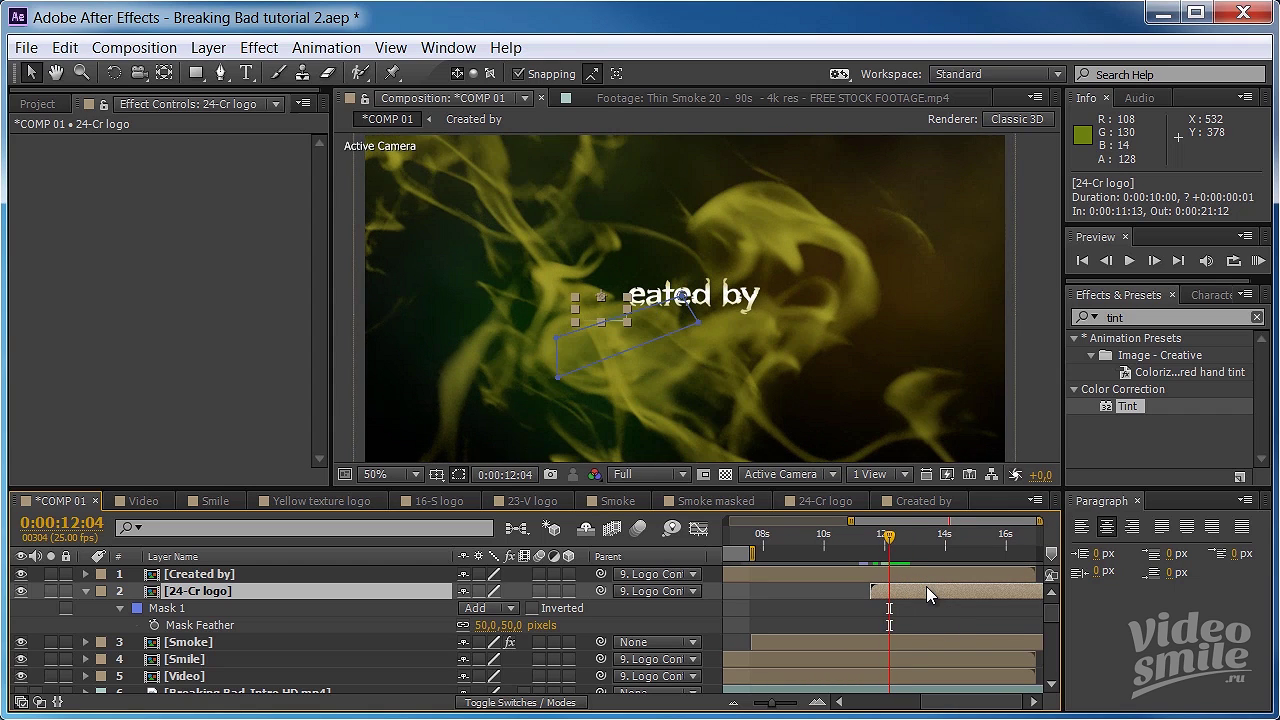
pyautogui.moveTo(926, 586); pyautogui.dragTo(925, 585)
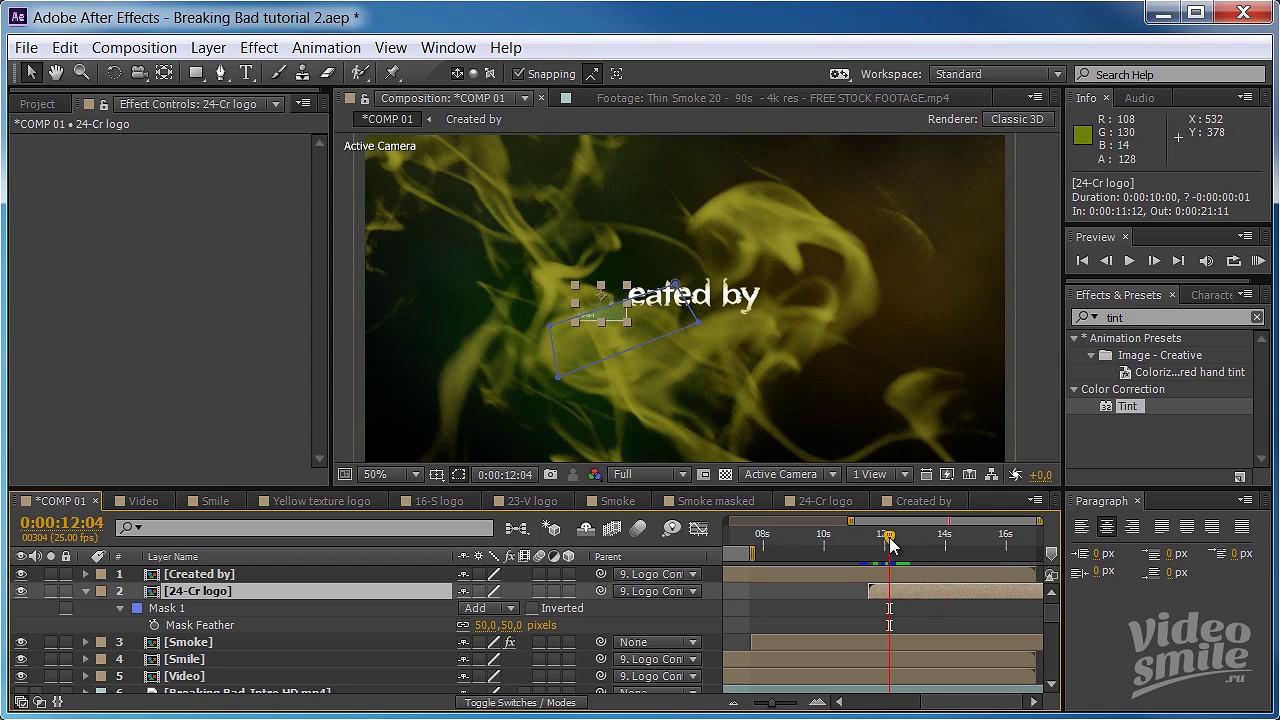
pyautogui.moveTo(889, 537); pyautogui.dragTo(898, 538)
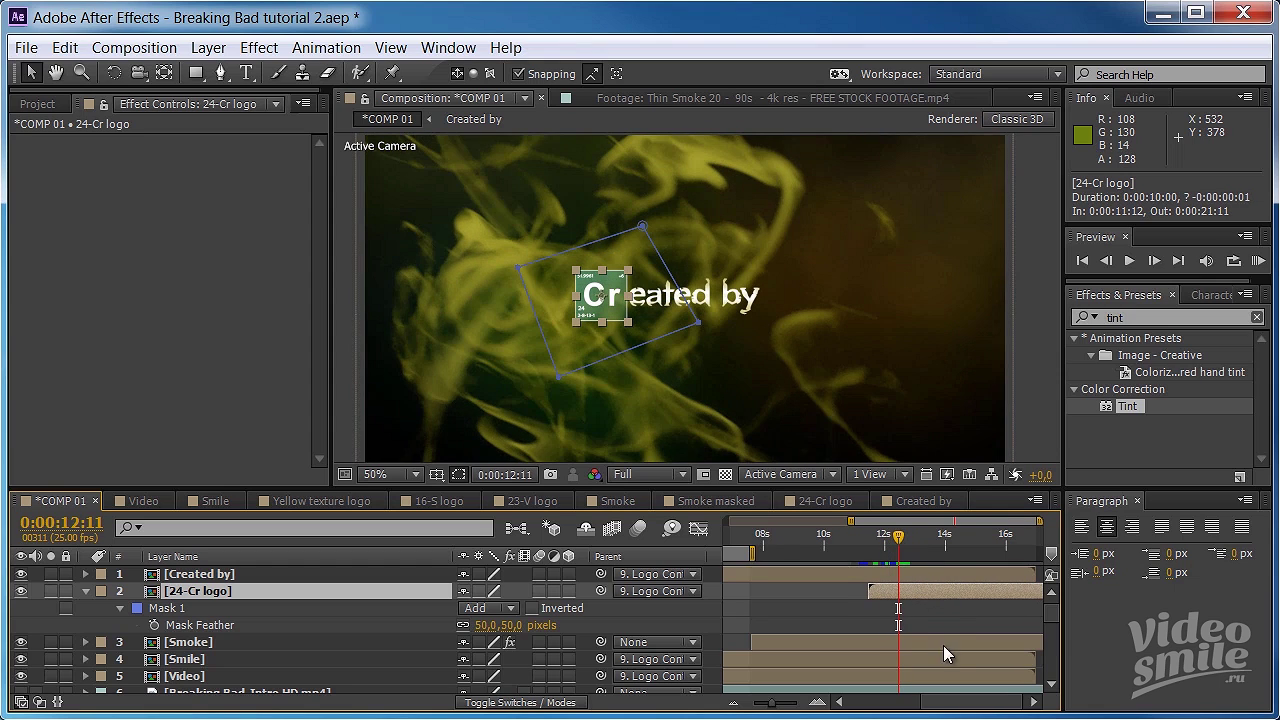
# - Settle the layer's In point at 0:00:11:20, previewing the reveal with layers deselected
pyautogui.moveTo(925, 590); pyautogui.dragTo(935, 590)
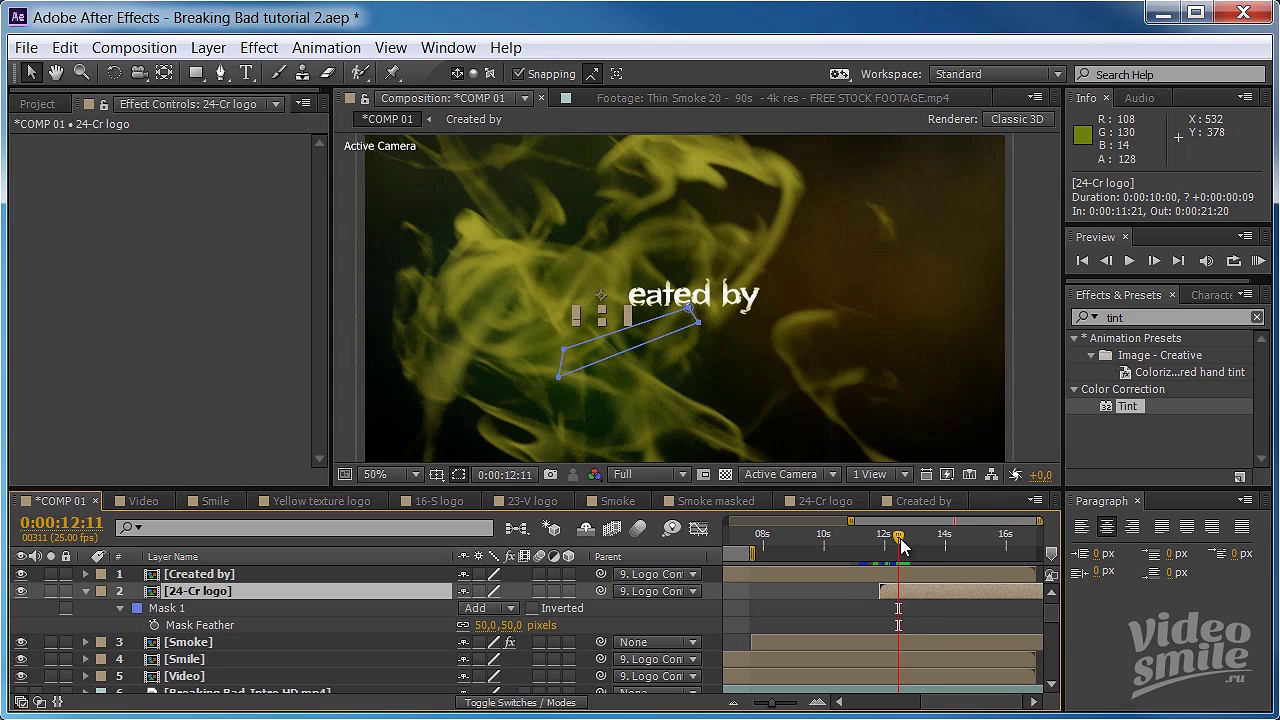
pyautogui.moveTo(900, 545); pyautogui.dragTo(899, 545)
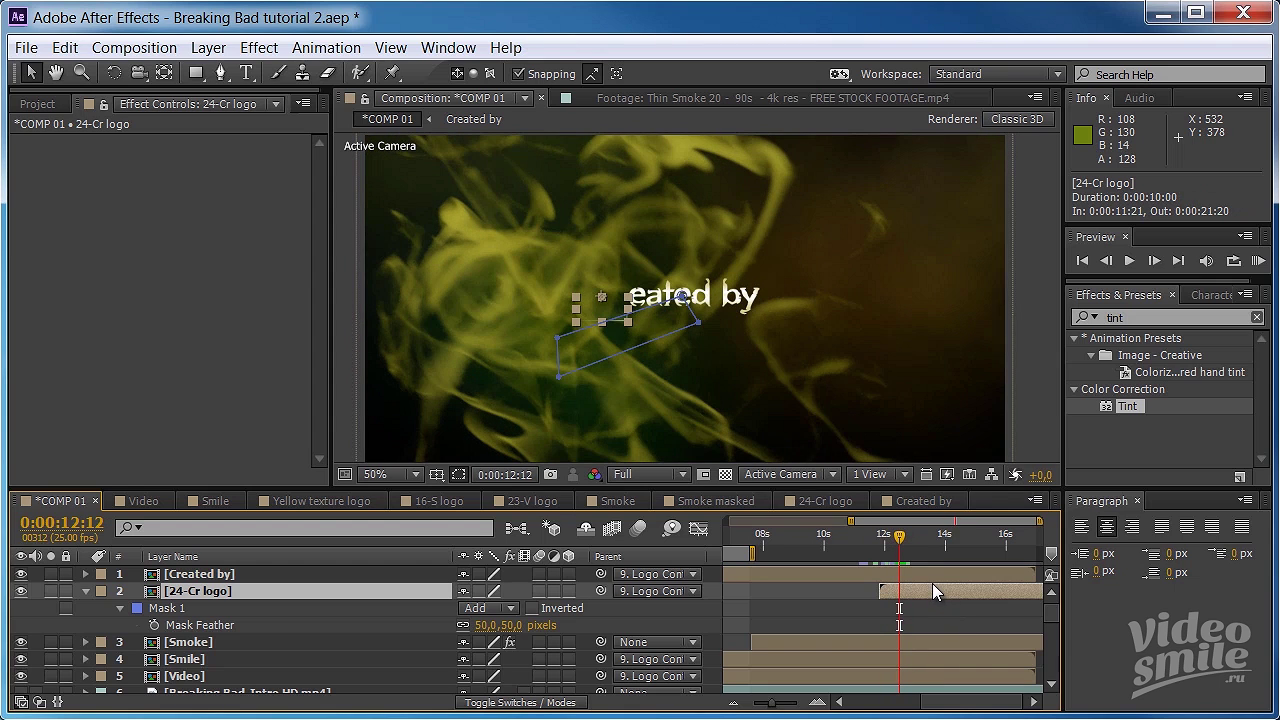
pyautogui.moveTo(932, 583); pyautogui.dragTo(933, 582)
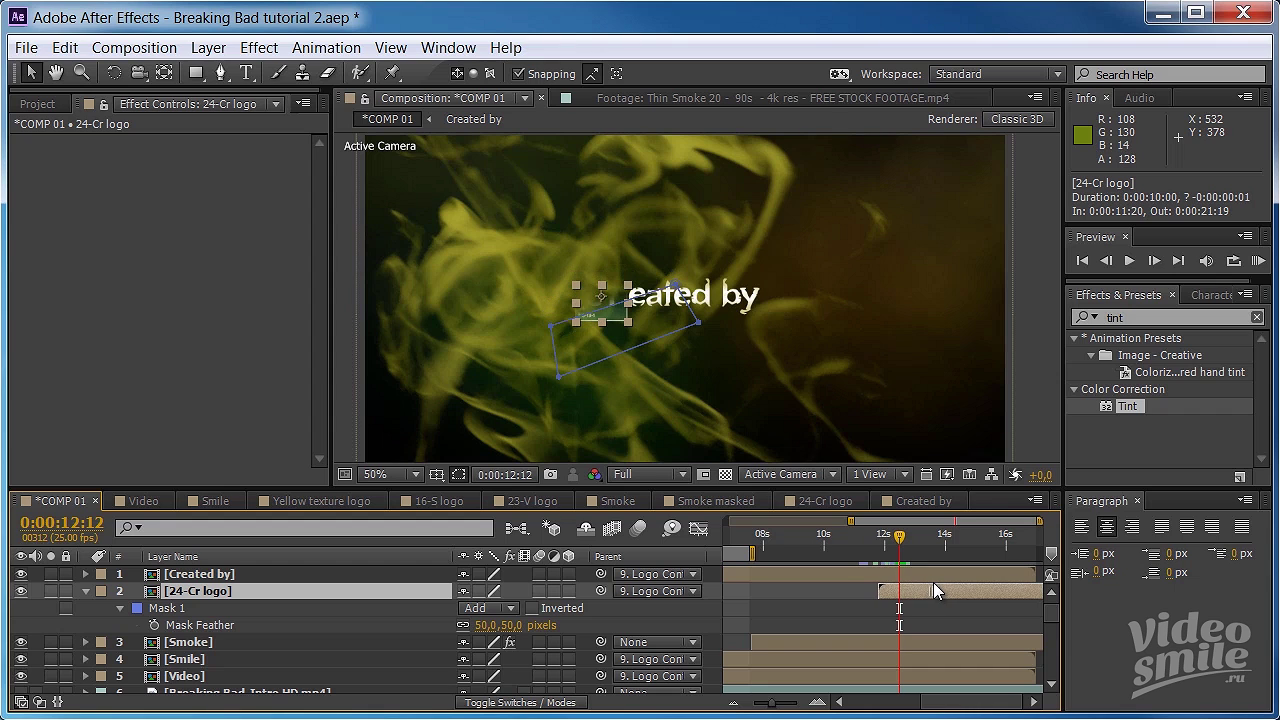
pyautogui.moveTo(897, 538); pyautogui.dragTo(898, 540)
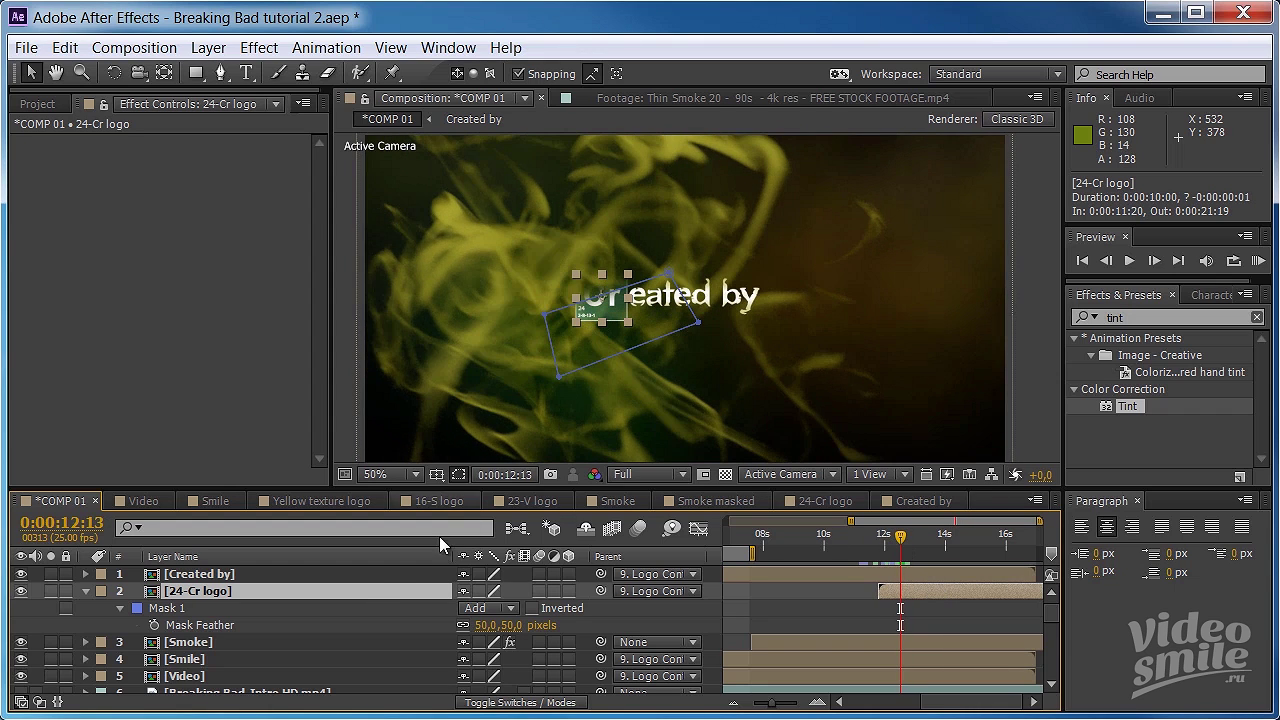
pyautogui.press('F2')
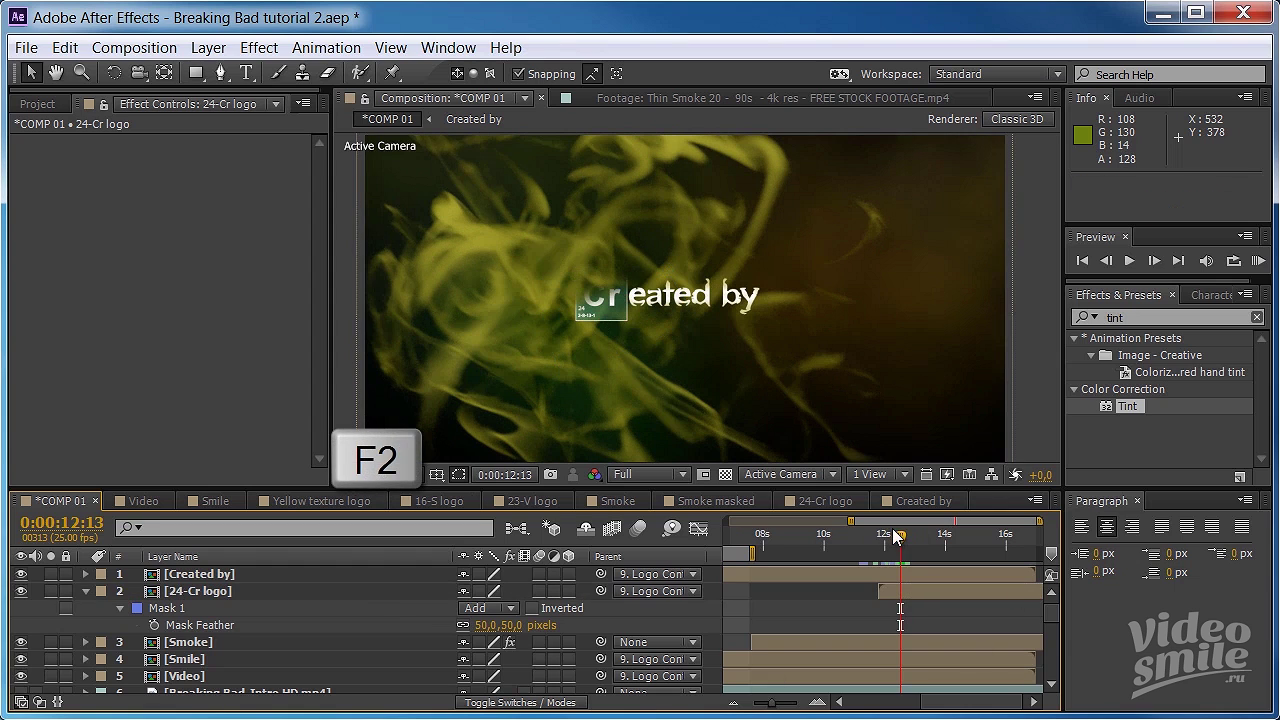
pyautogui.moveTo(900, 540); pyautogui.dragTo(902, 540)
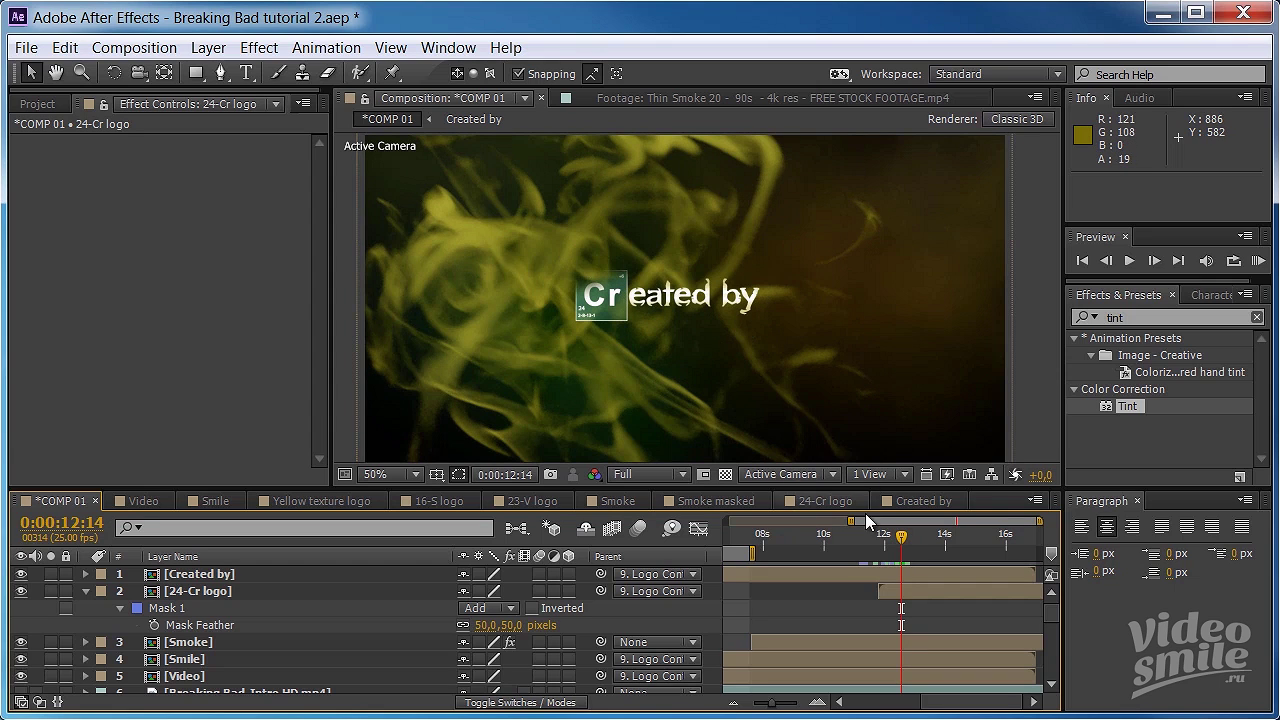
pyautogui.moveTo(904, 533); pyautogui.dragTo(894, 529)
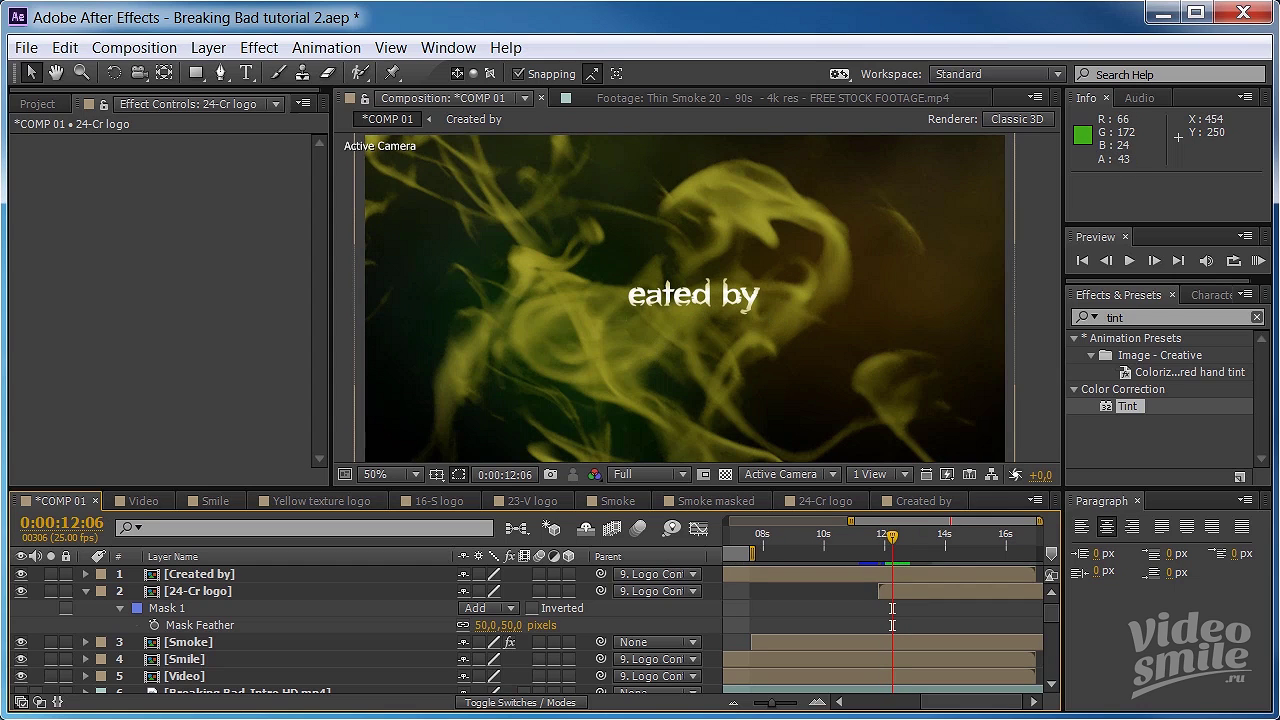
# - Undo a stray shape path and delete the unwanted Shape Layer 1
pyautogui.click(218, 73)
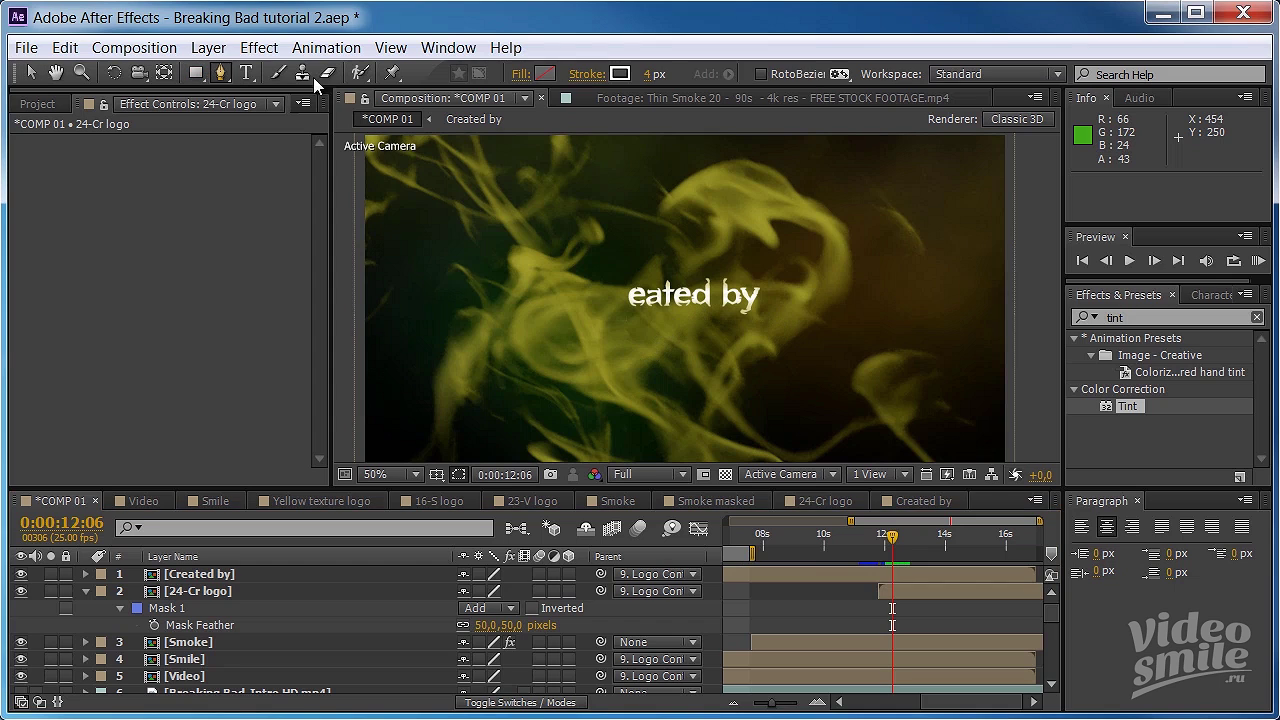
pyautogui.click(784, 316)
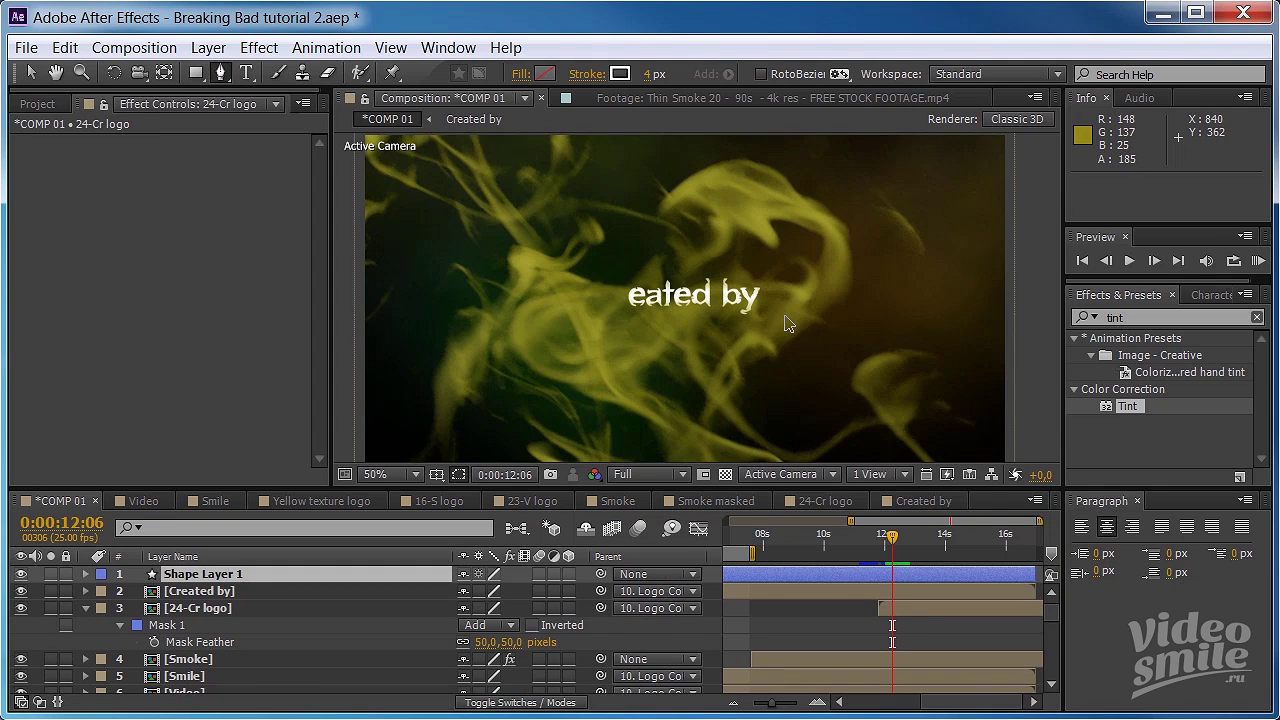
pyautogui.click(702, 333)
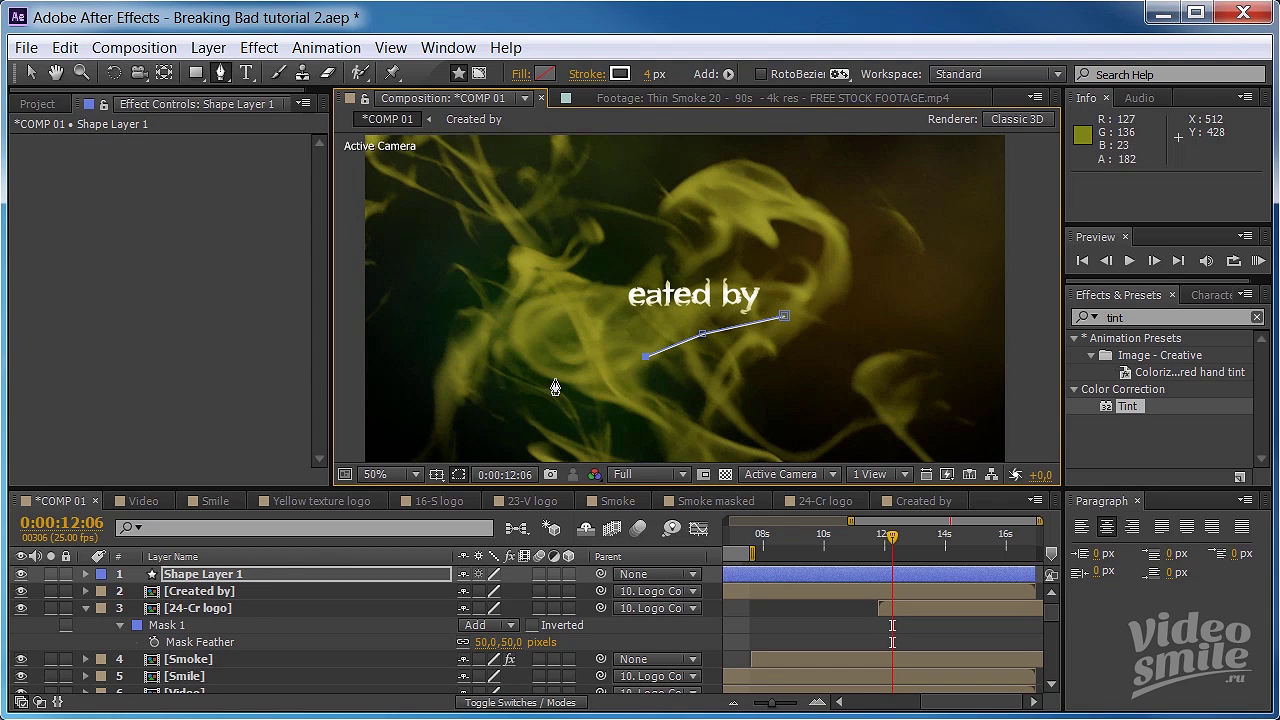
pyautogui.hotkey('ctrl', 'z')
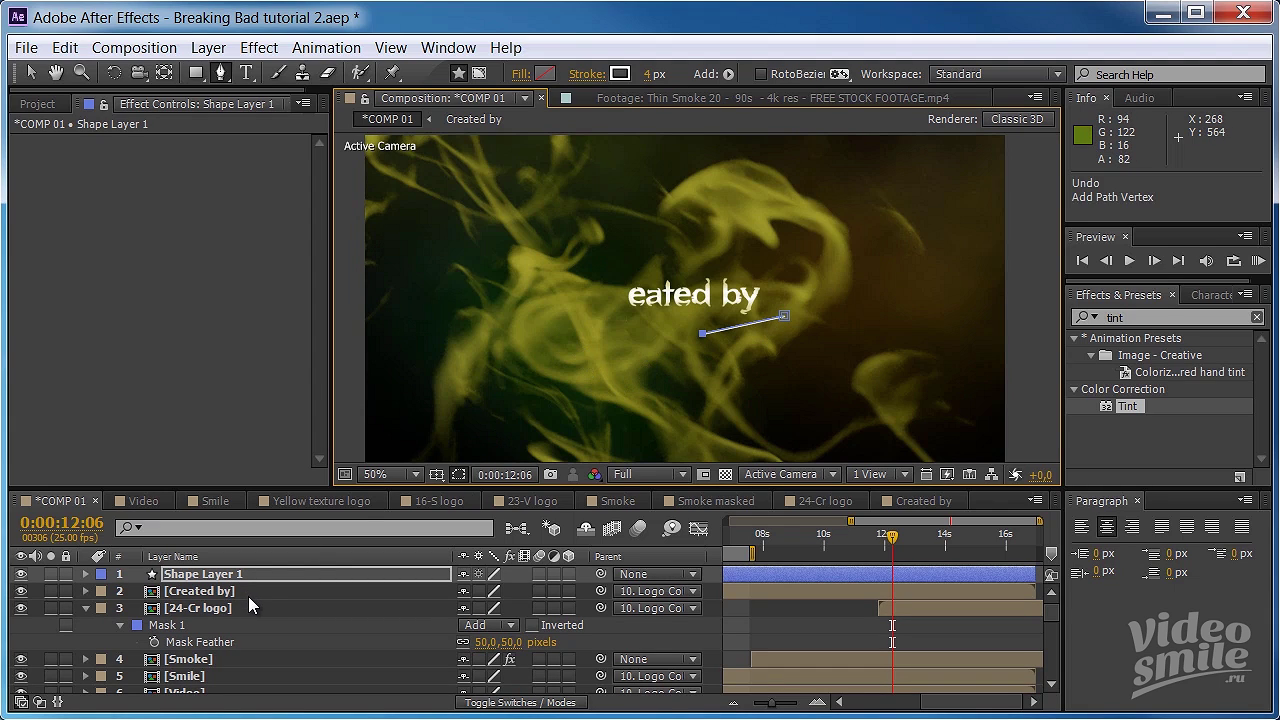
pyautogui.hotkey('ctrl', 'z')
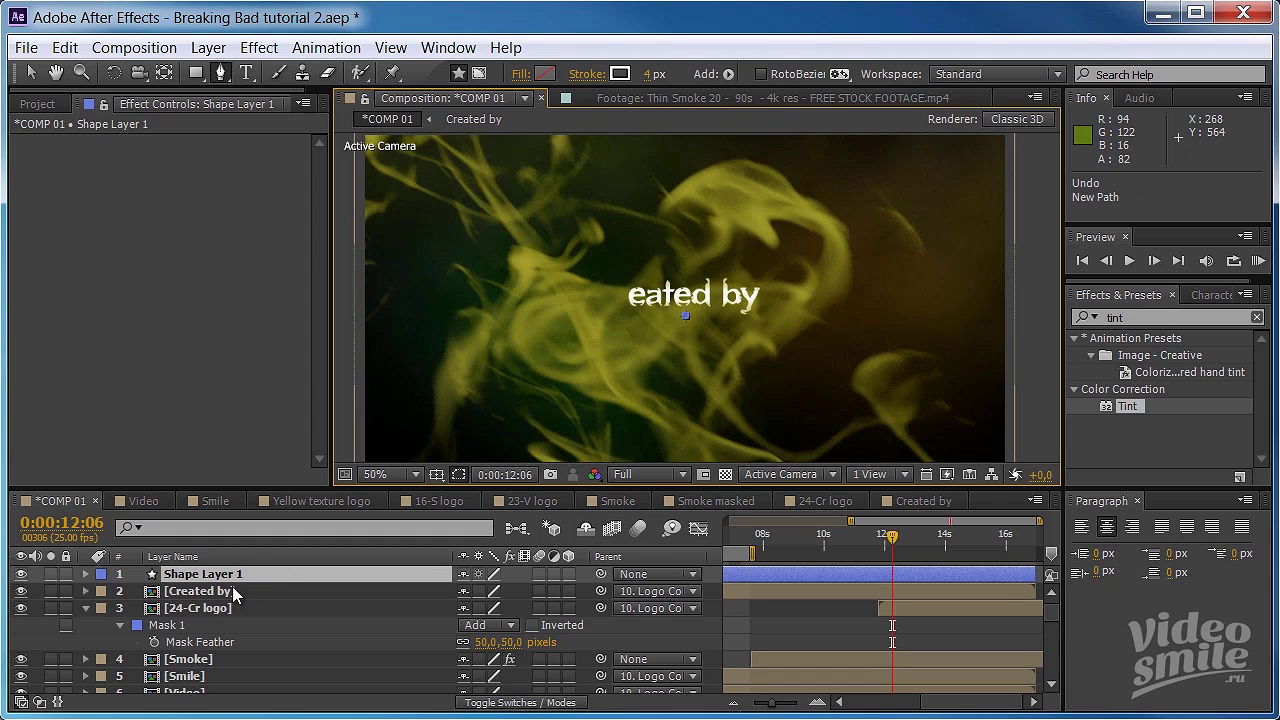
pyautogui.click(239, 578)
pyautogui.press('Delete')
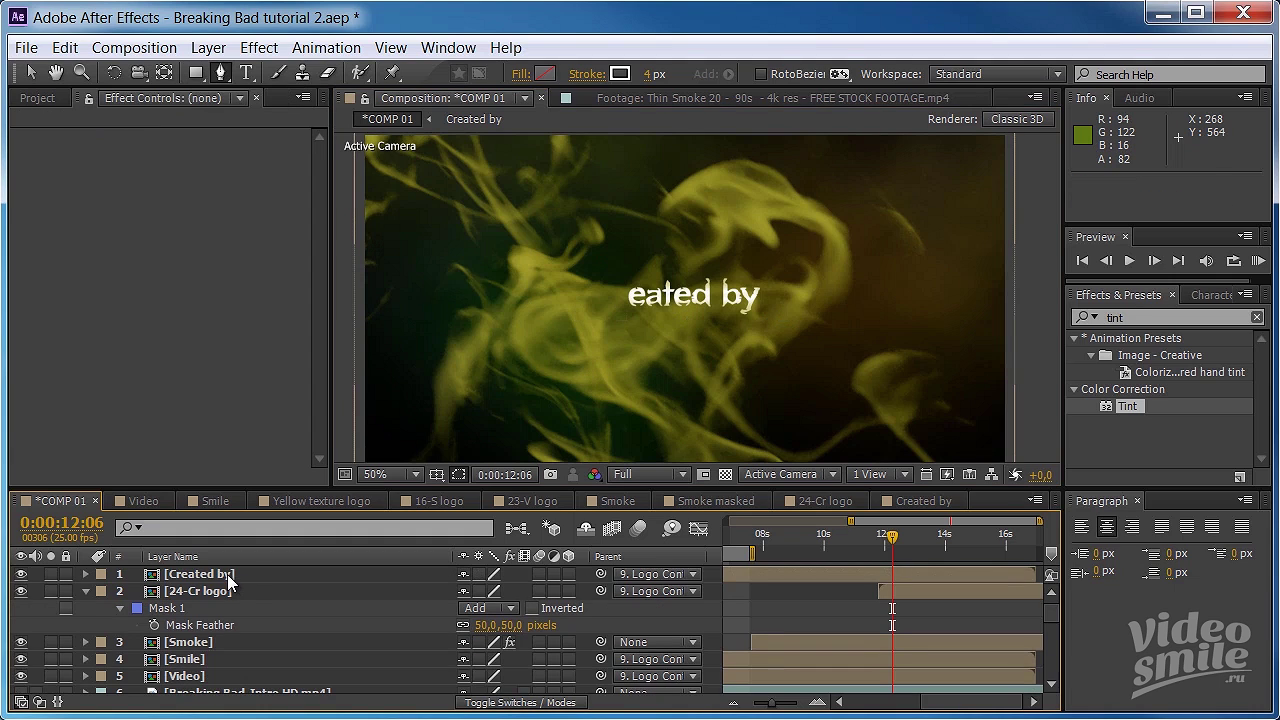
# - Draw a closed five-point mask on the Created by layer
pyautogui.click(784, 317)
pyautogui.click(686, 334)
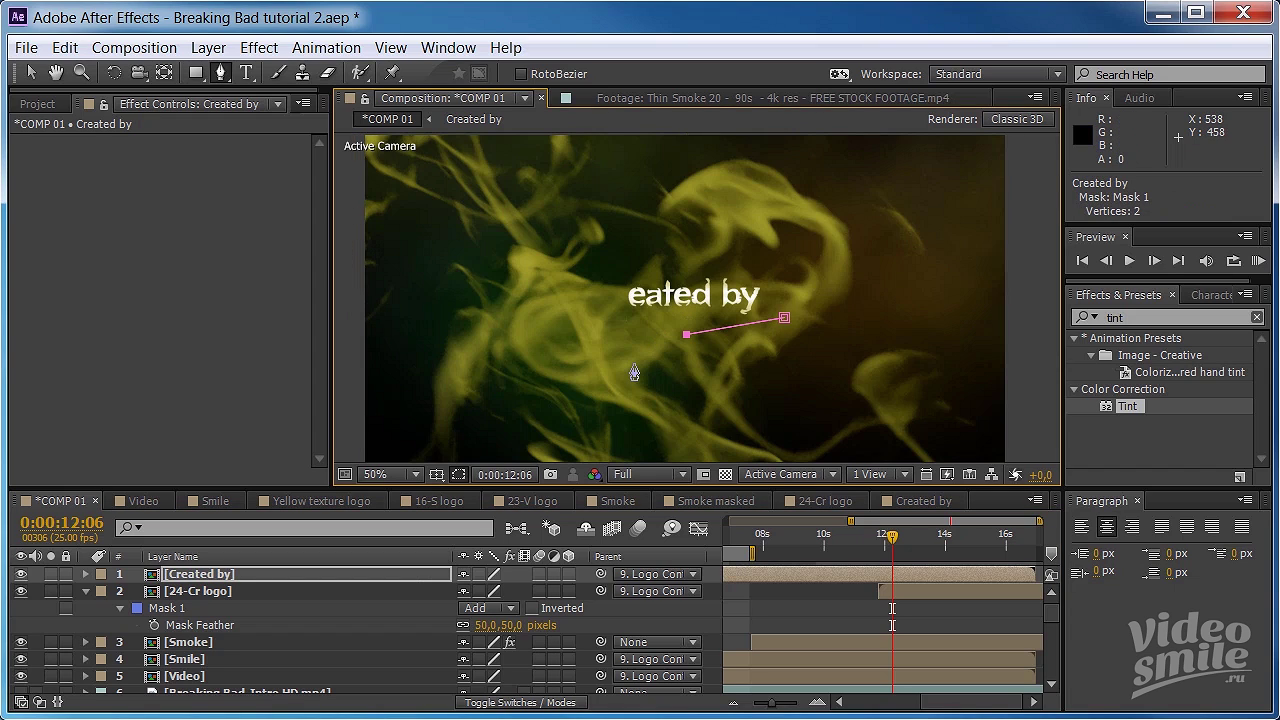
pyautogui.click(631, 364)
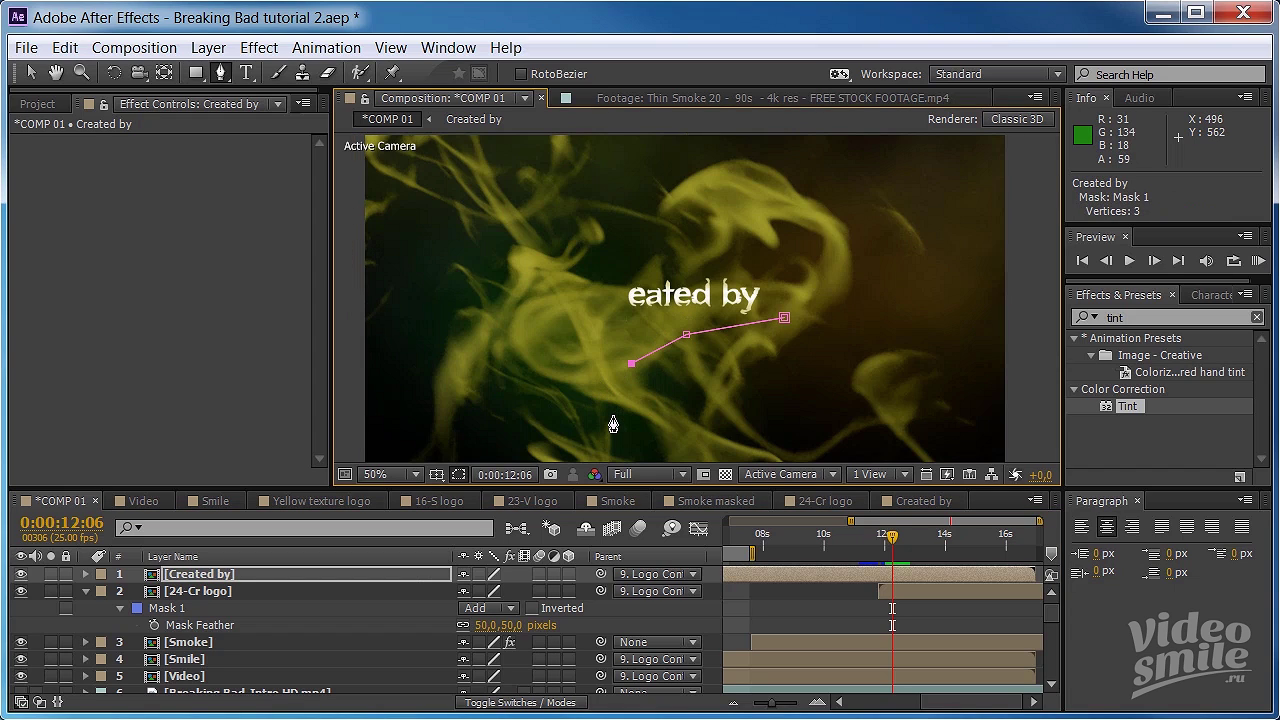
pyautogui.click(612, 415)
pyautogui.doubleClick(855, 345)
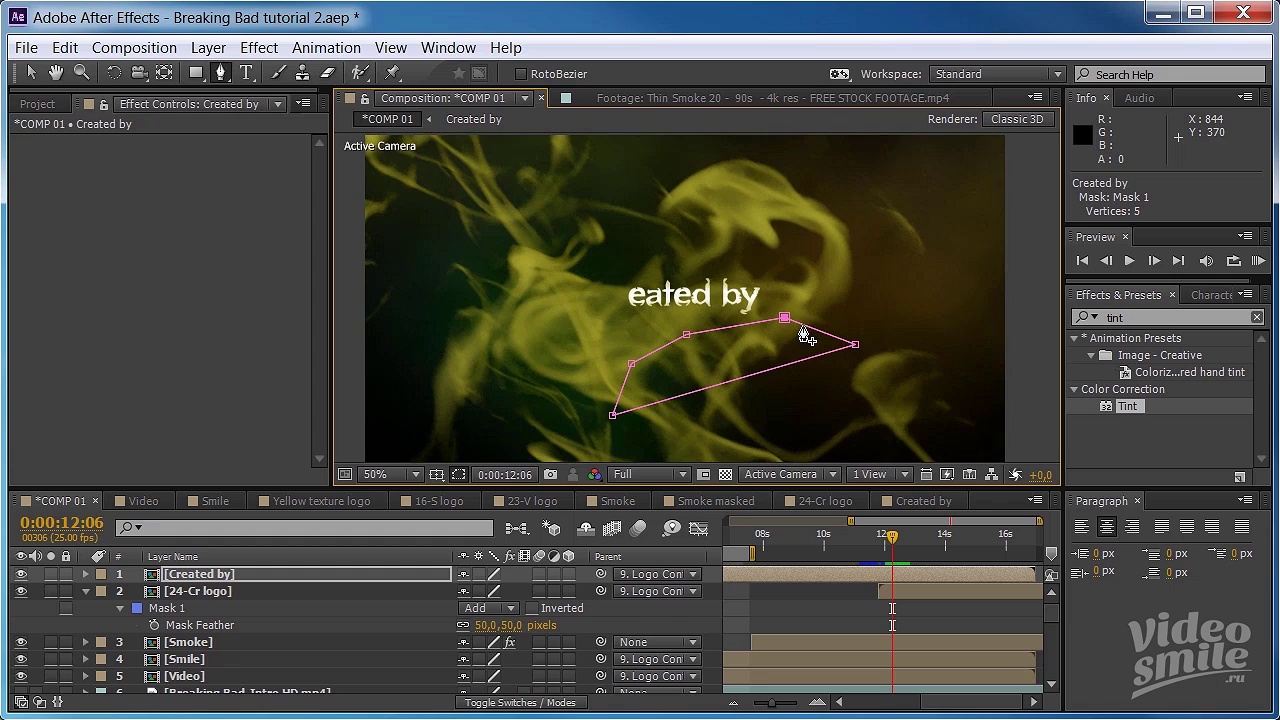
# - Keyframe the Mask Path at 12:06, then enlarge the mask at 12:10 to reveal the text
pyautogui.click(347, 578)
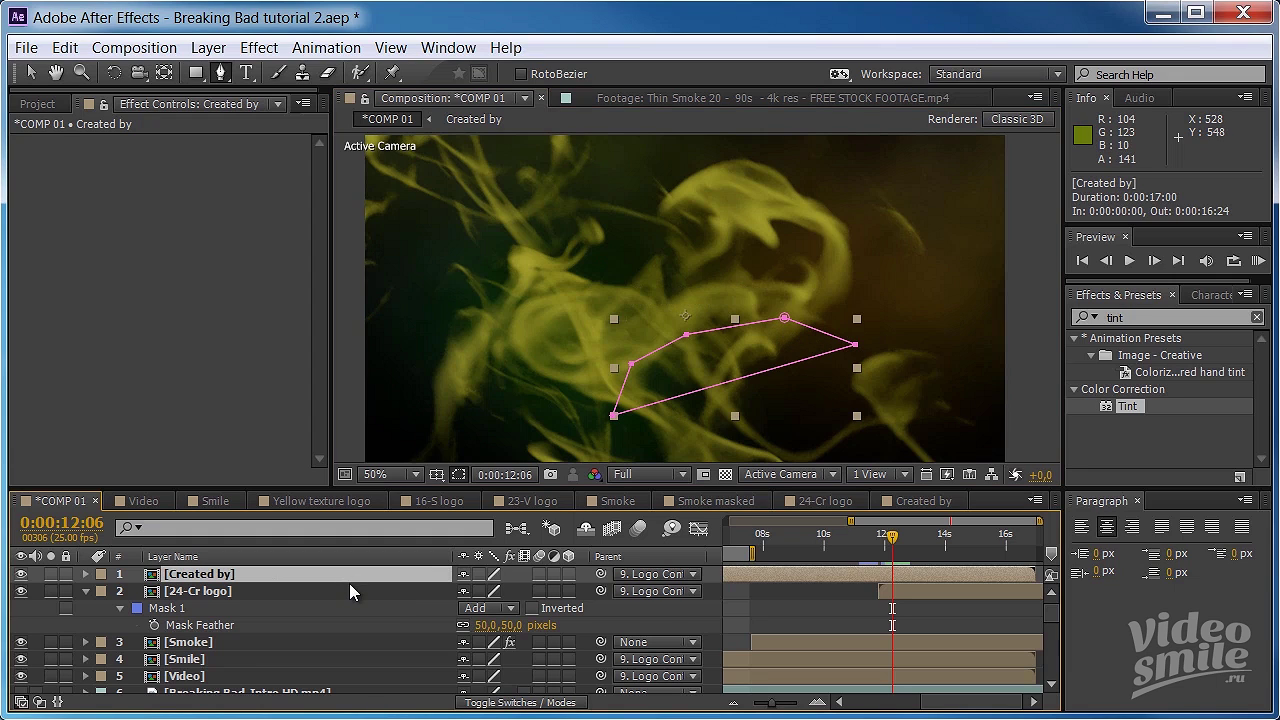
pyautogui.press('m')
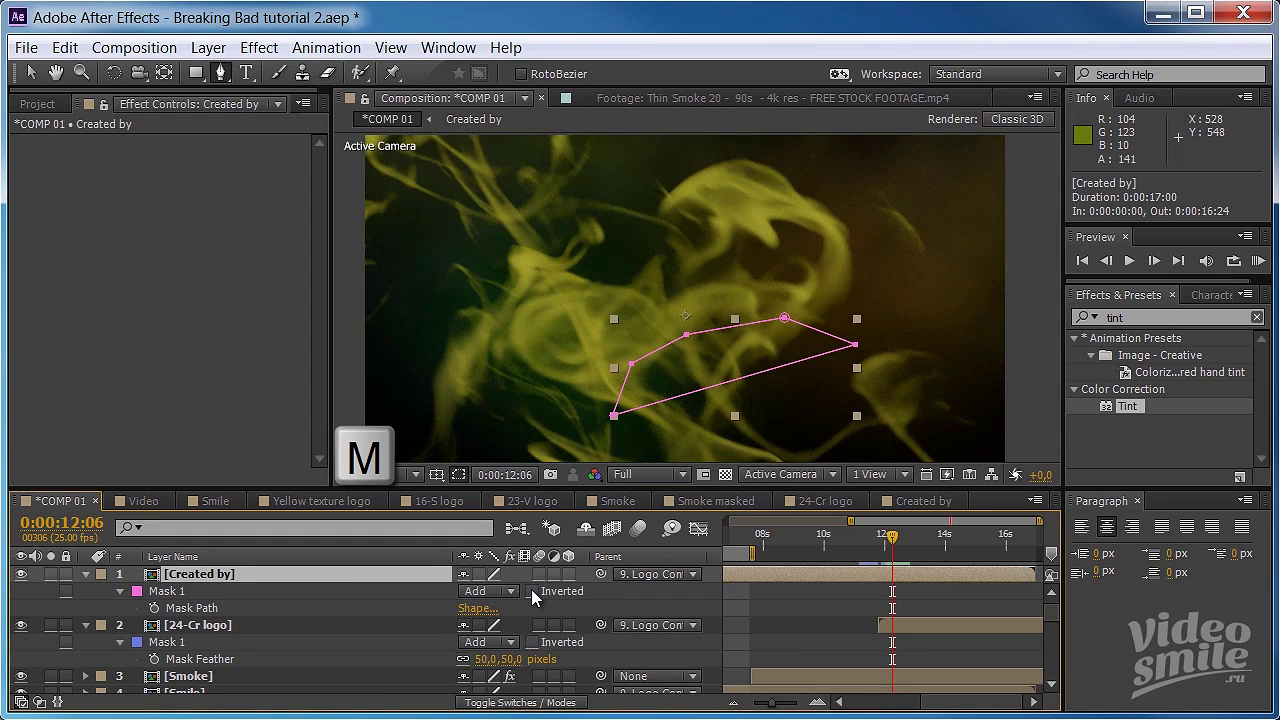
pyautogui.click(154, 608)
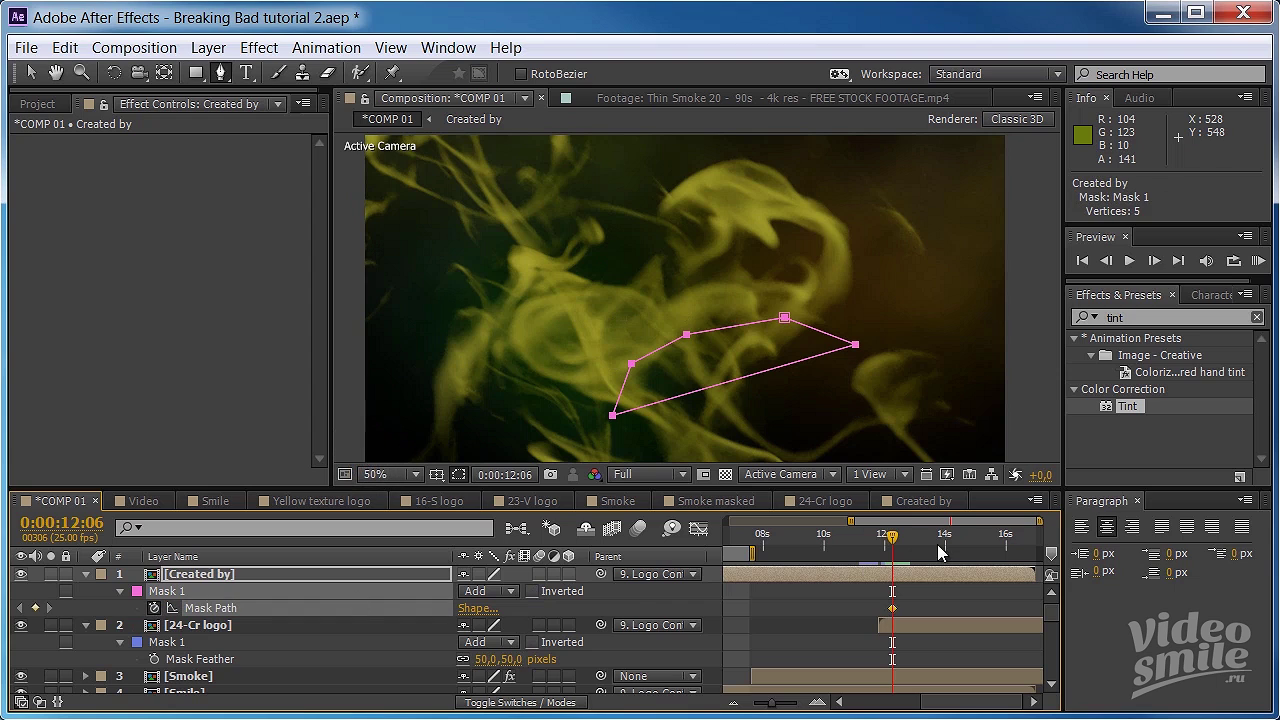
pyautogui.moveTo(893, 540); pyautogui.dragTo(897, 540)
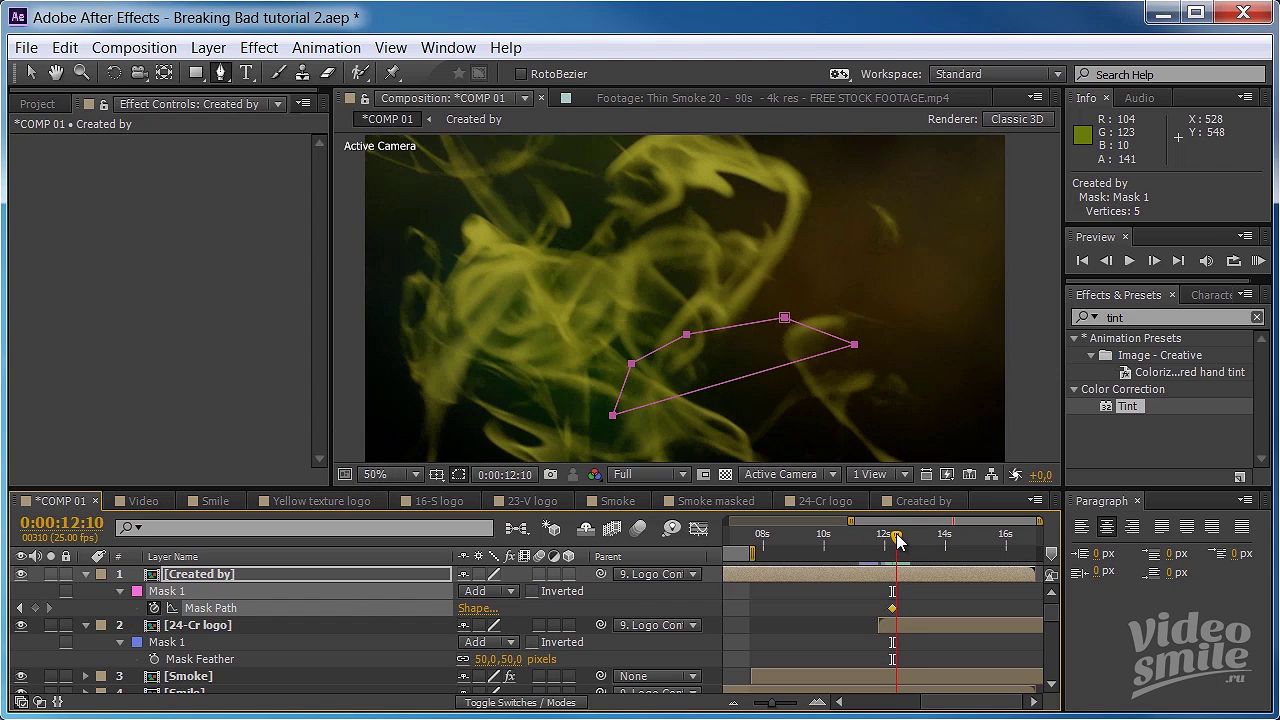
pyautogui.click(785, 316)
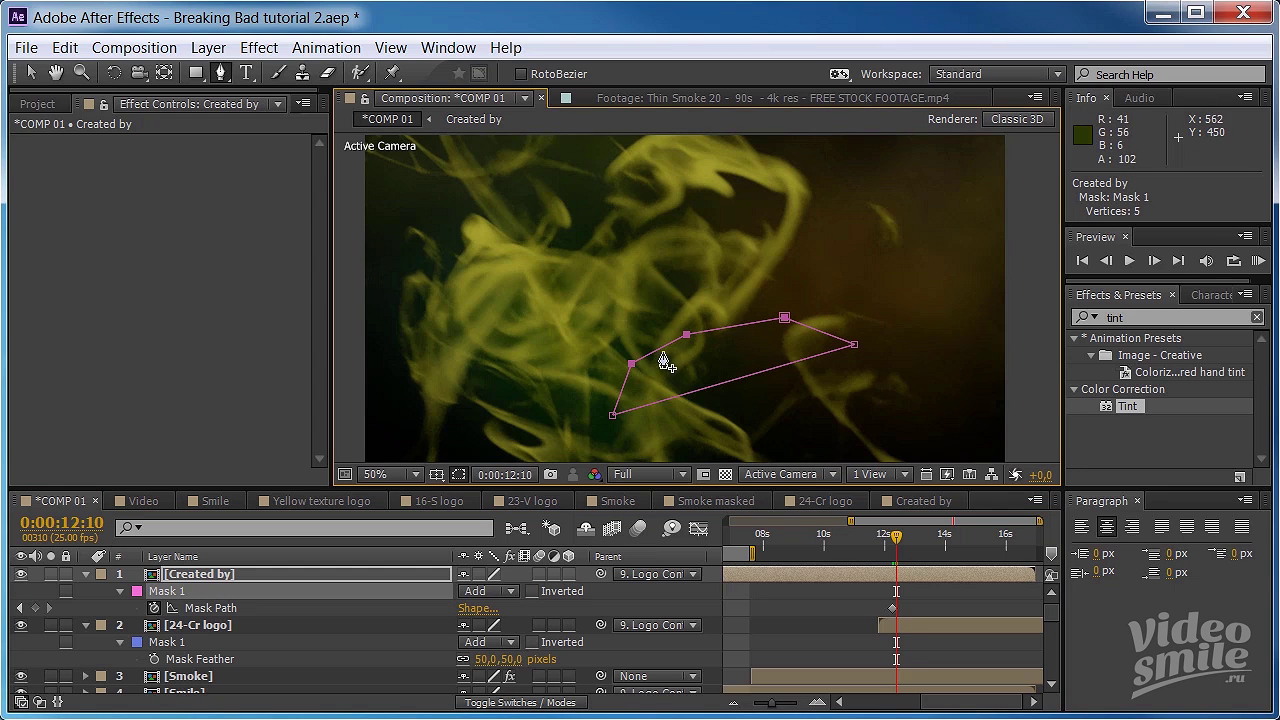
pyautogui.moveTo(688, 342); pyautogui.dragTo(642, 241)
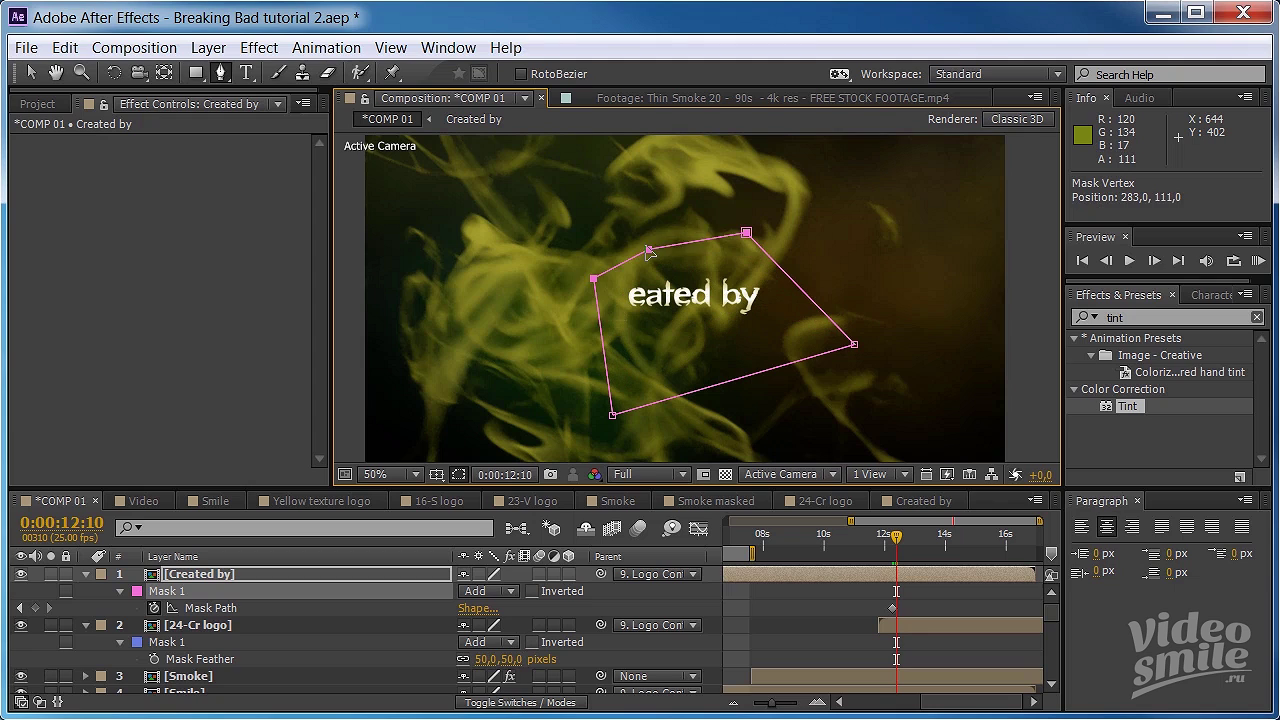
# - Set the Created by mask feather to 50 pixels and preview the reveal
pyautogui.click(252, 573)
pyautogui.press('f')
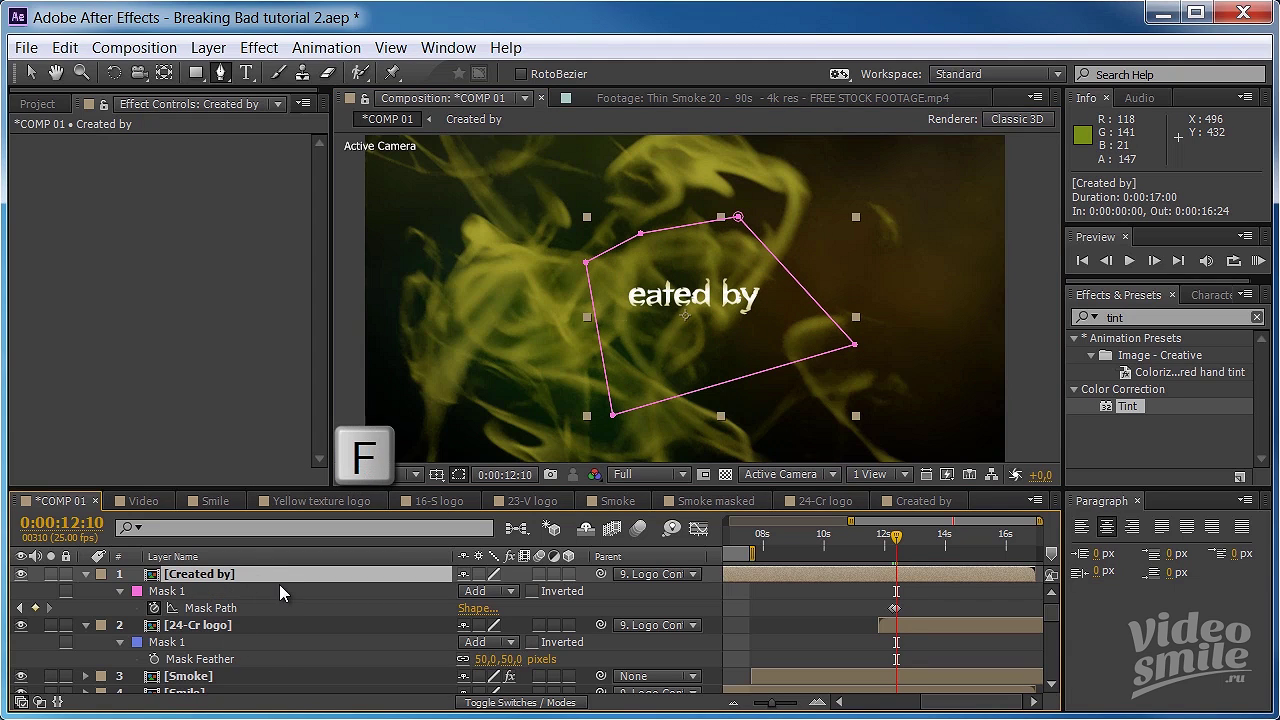
pyautogui.click(486, 608)
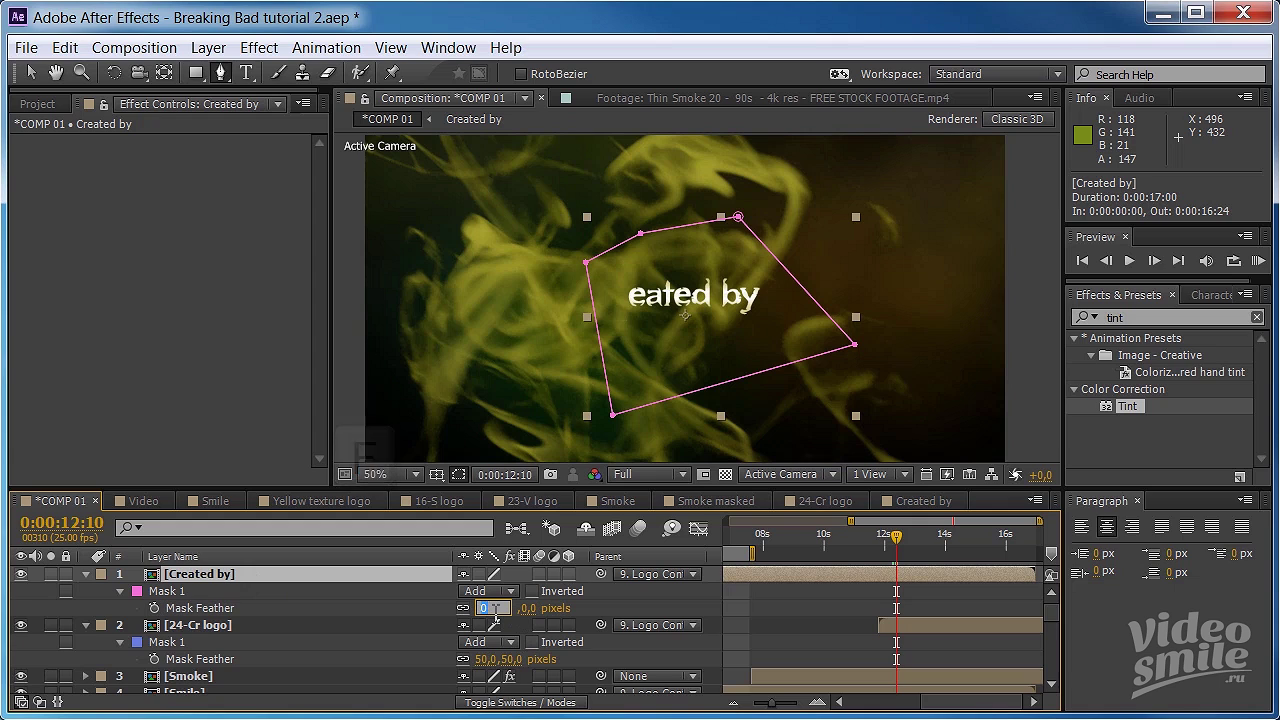
pyautogui.write('50')
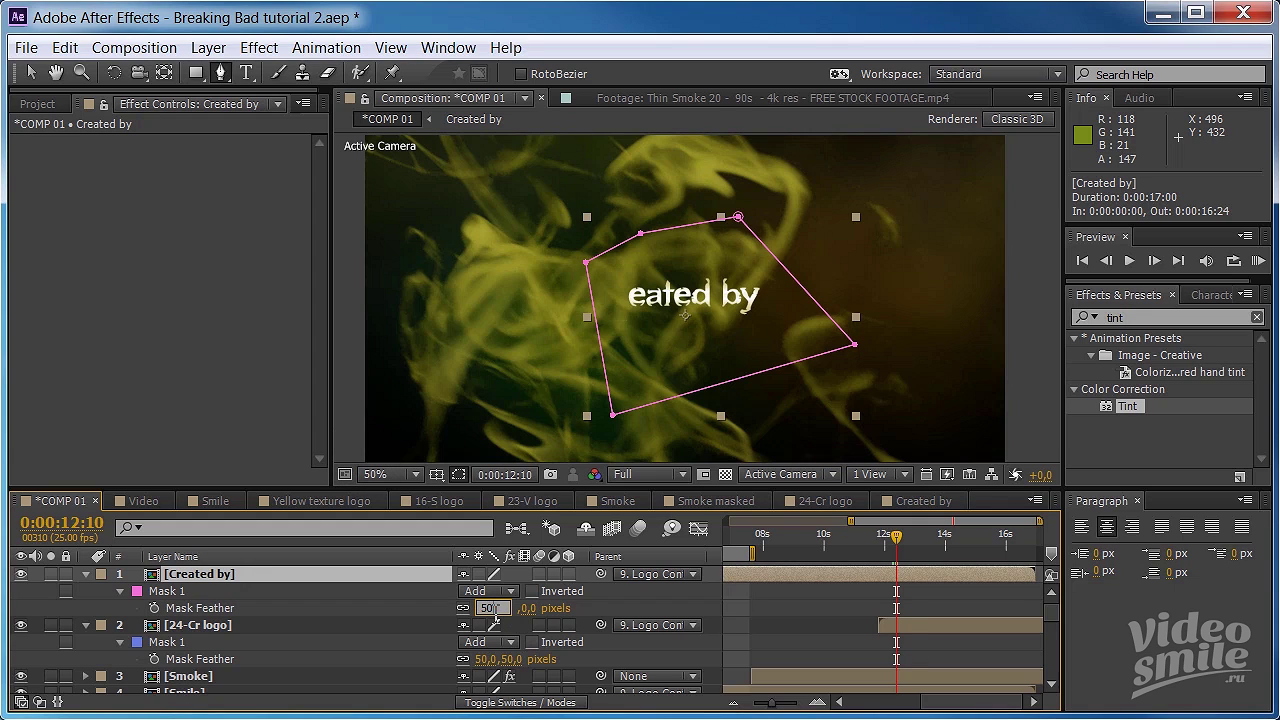
pyautogui.press('Return')
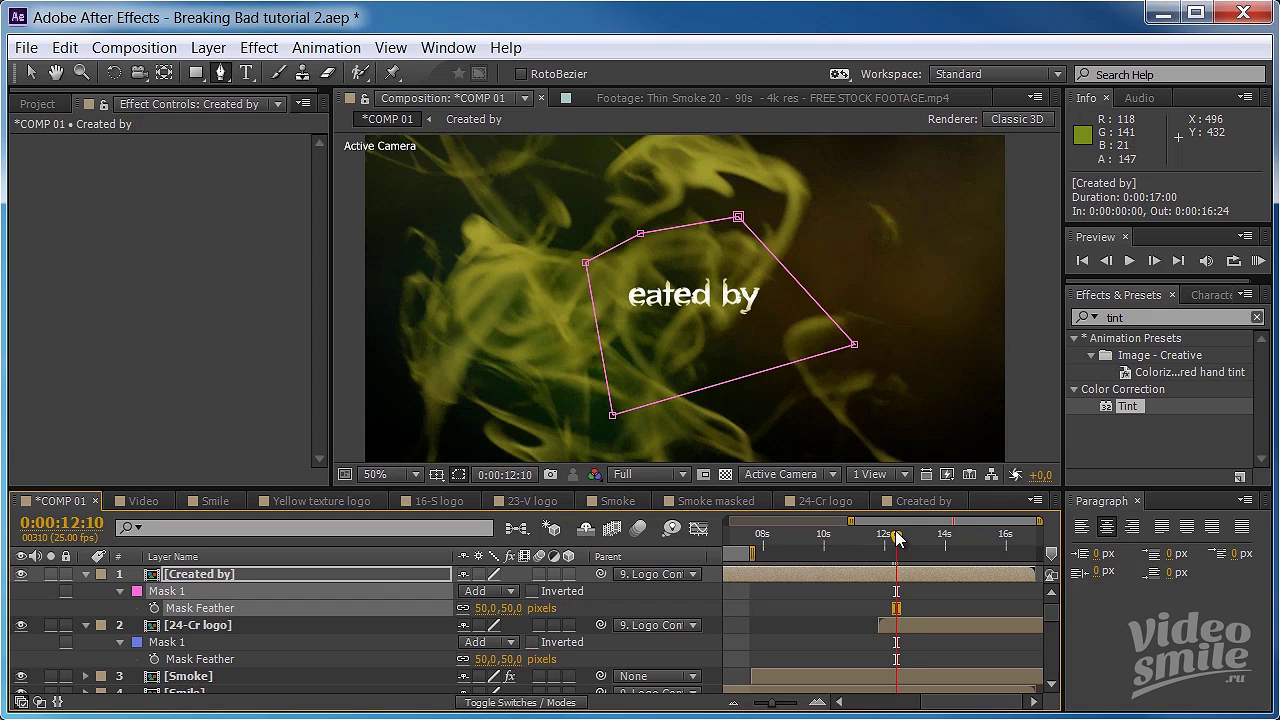
pyautogui.moveTo(897, 541); pyautogui.dragTo(898, 537)
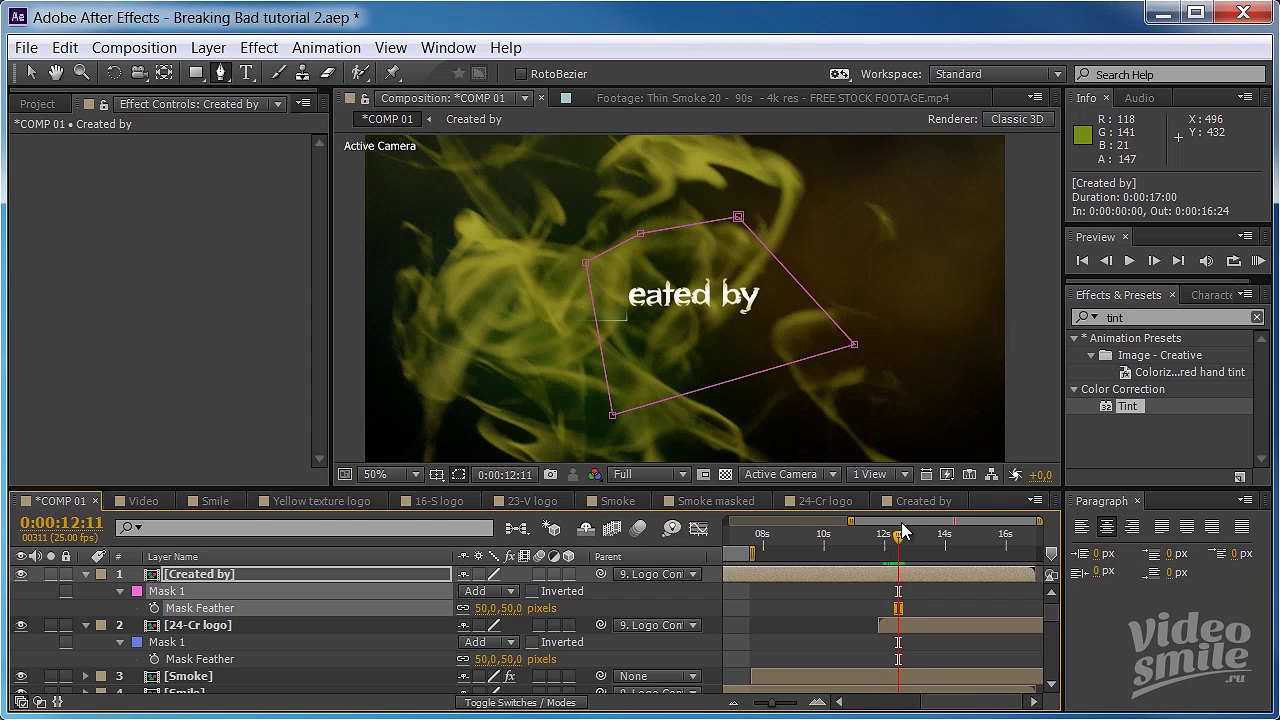
# - Move the Created by Mask 1 shape slightly down at its 12:06 keyframe, then collapse the layer
pyautogui.moveTo(898, 541); pyautogui.dragTo(891, 541)
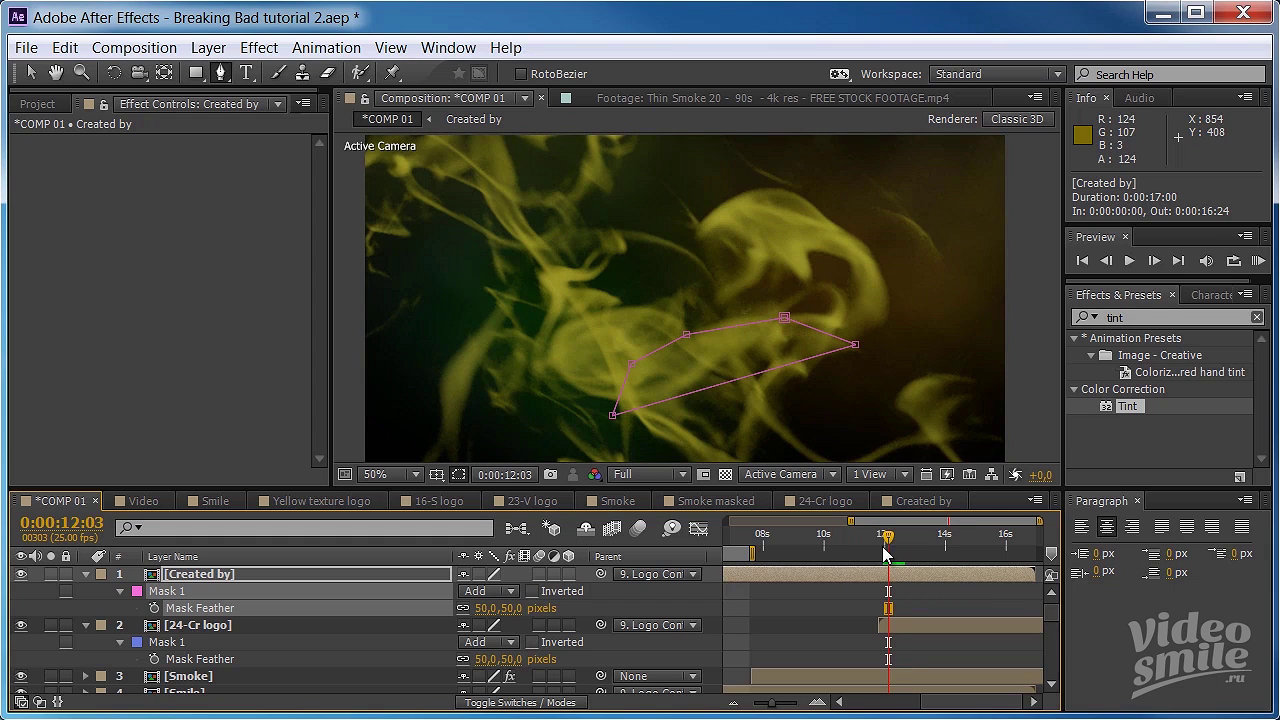
pyautogui.click(172, 591)
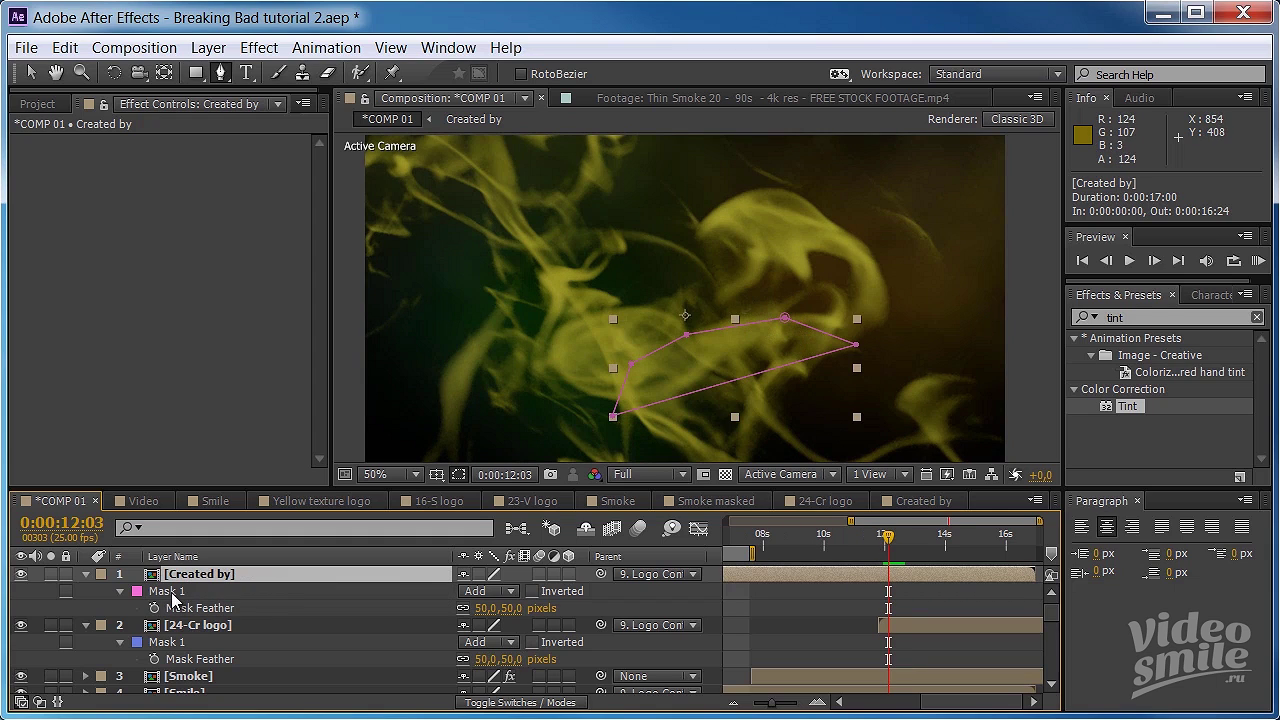
pyautogui.click(171, 593)
pyautogui.click(121, 592)
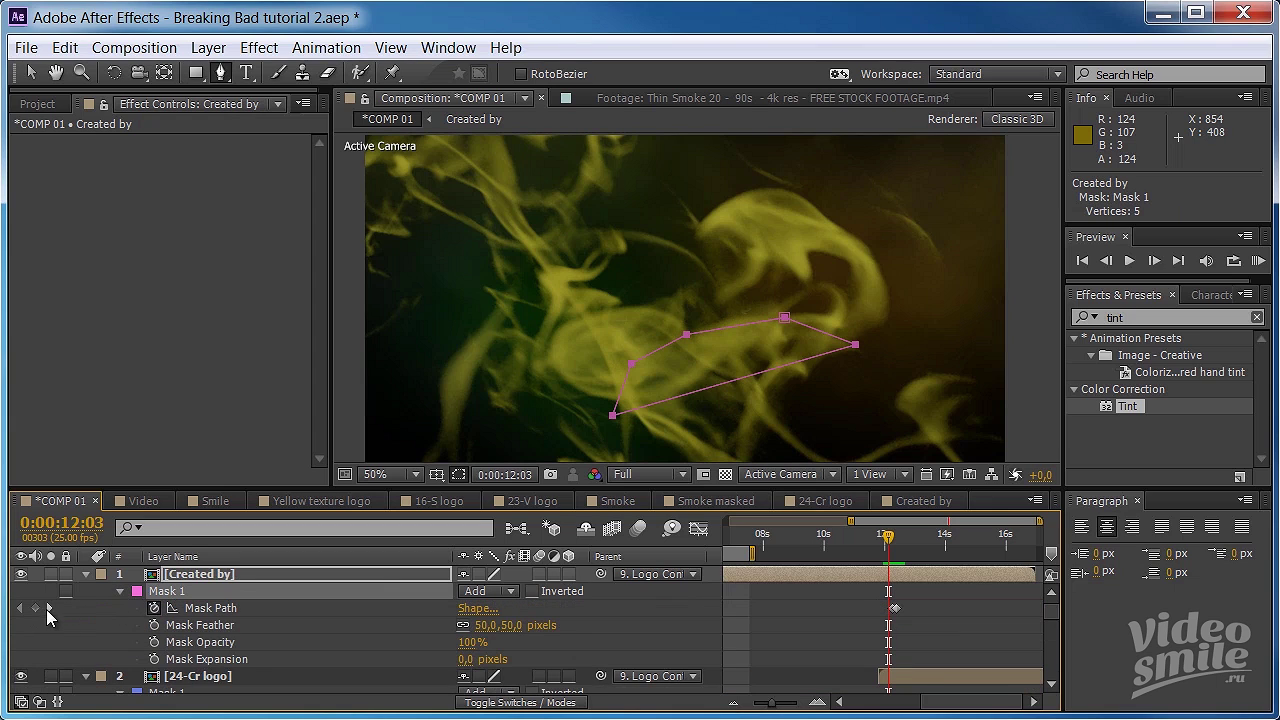
pyautogui.click(49, 607)
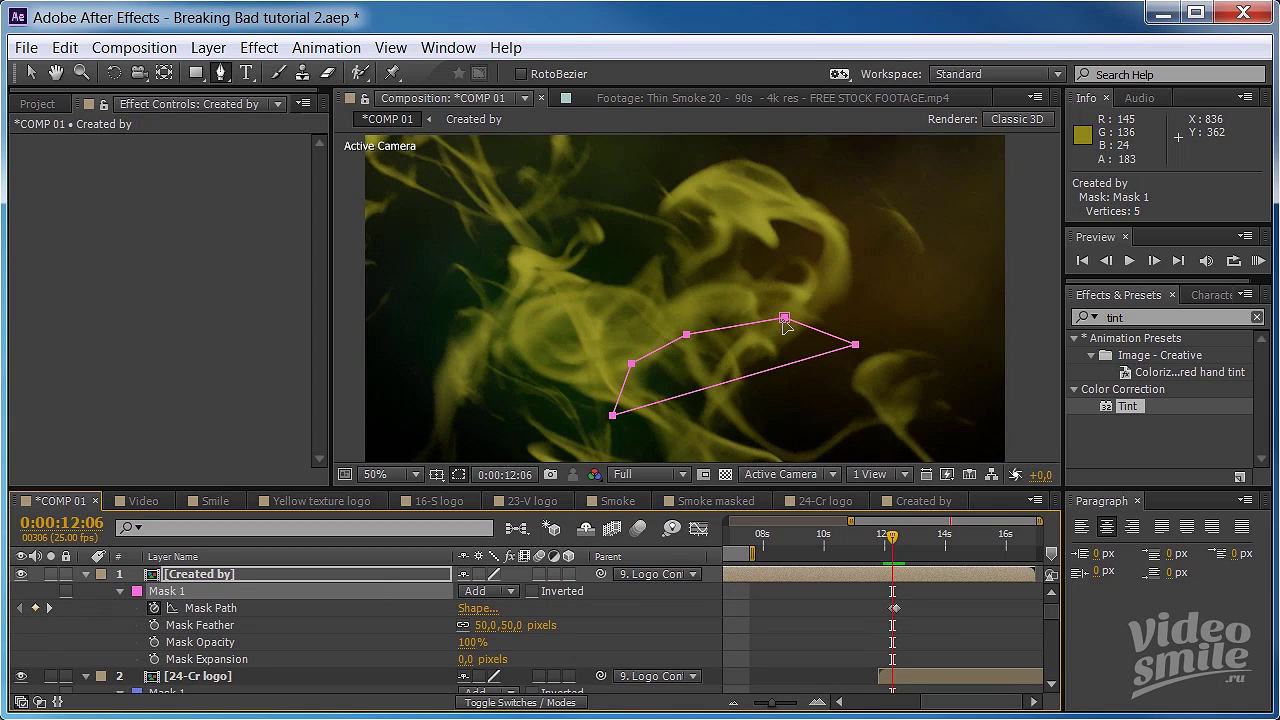
pyautogui.moveTo(783, 321); pyautogui.dragTo(783, 327)
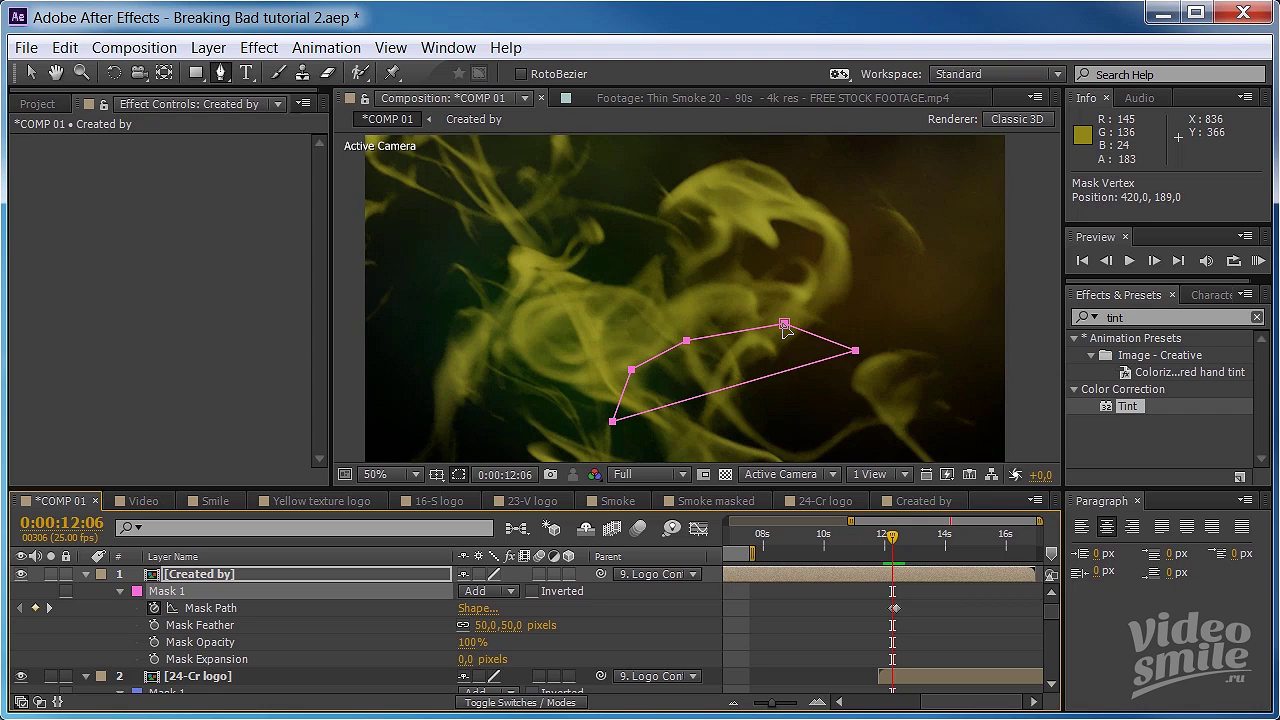
pyautogui.moveTo(895, 545); pyautogui.dragTo(891, 537)
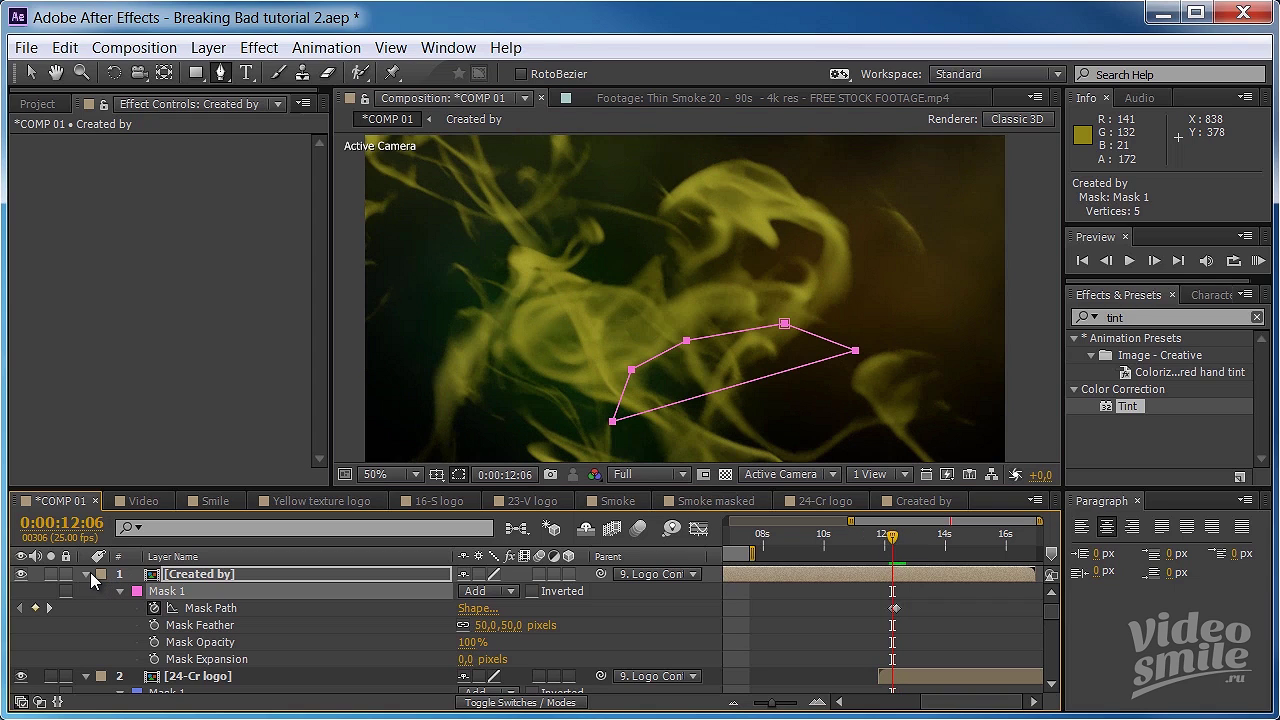
pyautogui.click(86, 574)
# - Solo Breaking Bad-Intro HD.mp4 at 13:11, add a new text layer, and view at 100%
pyautogui.click(86, 590)
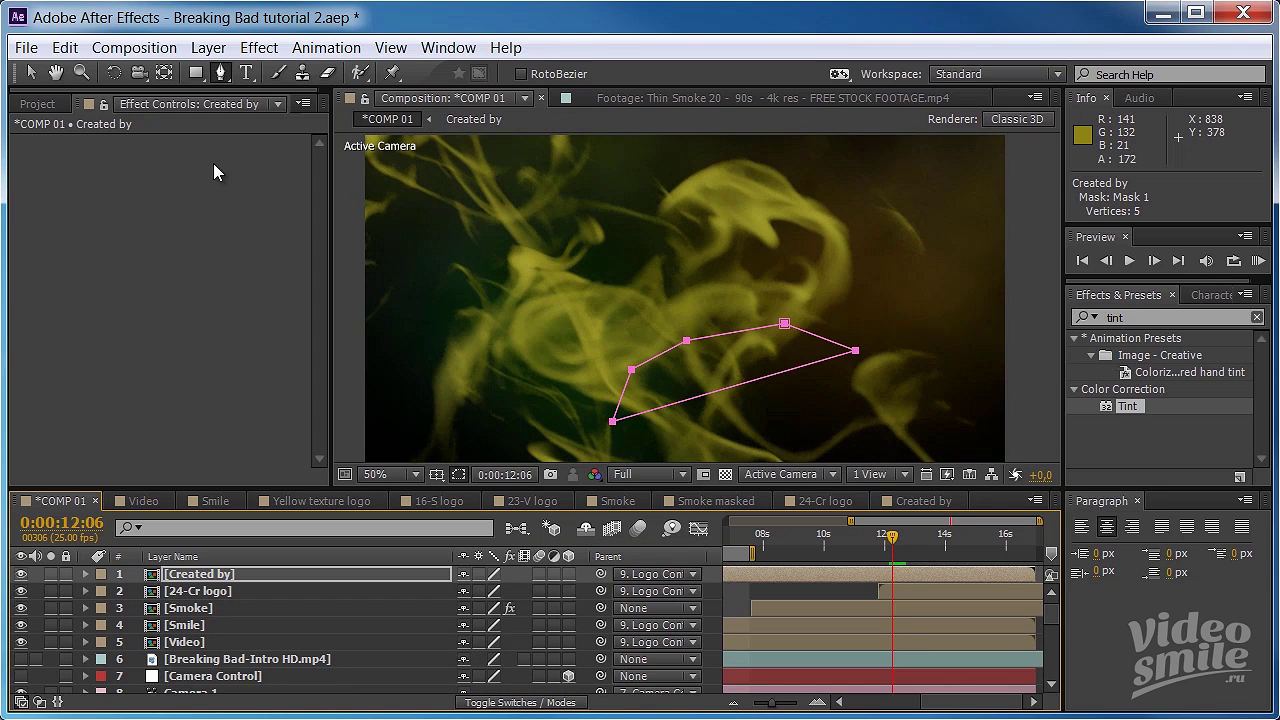
pyautogui.click(245, 76)
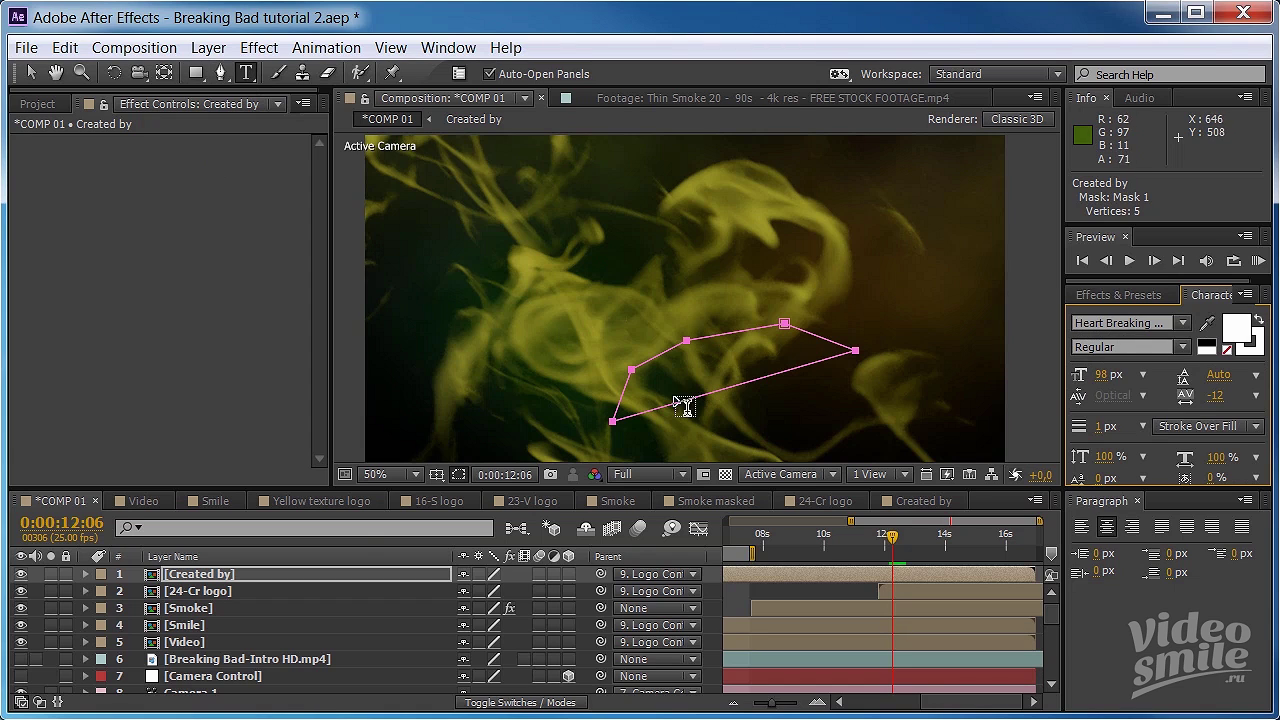
pyautogui.click(20, 659)
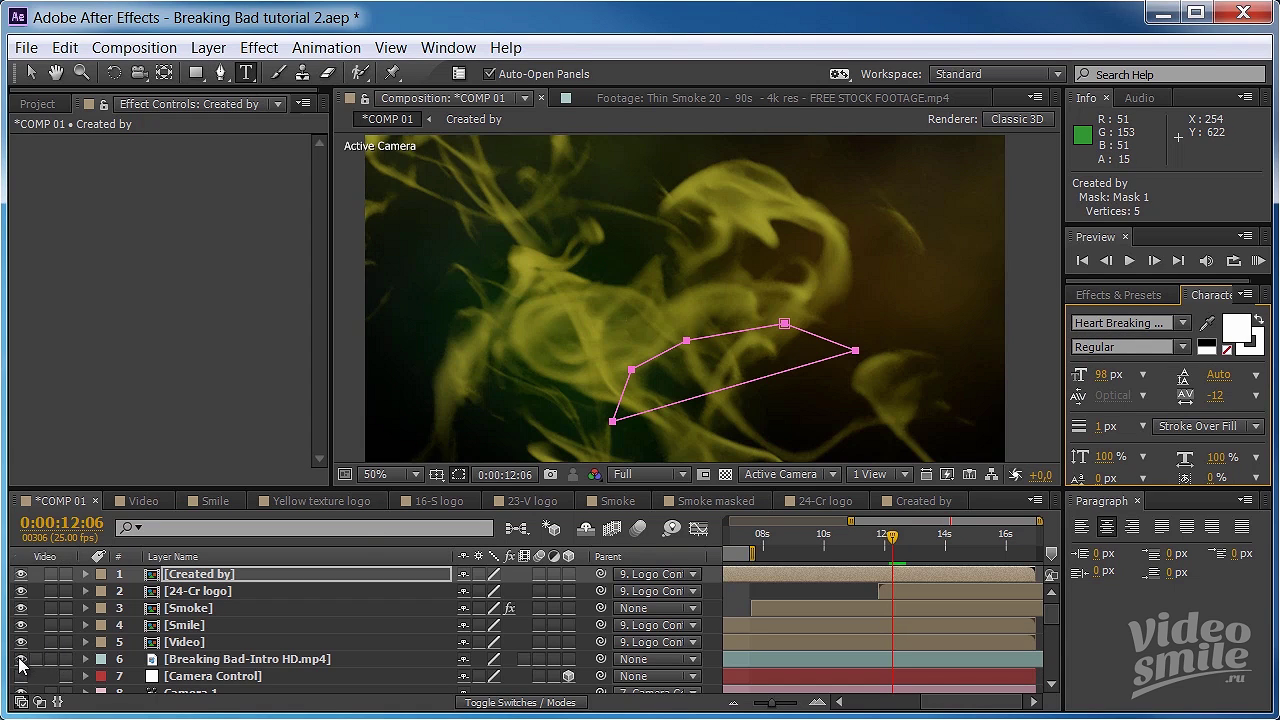
pyautogui.click(51, 659)
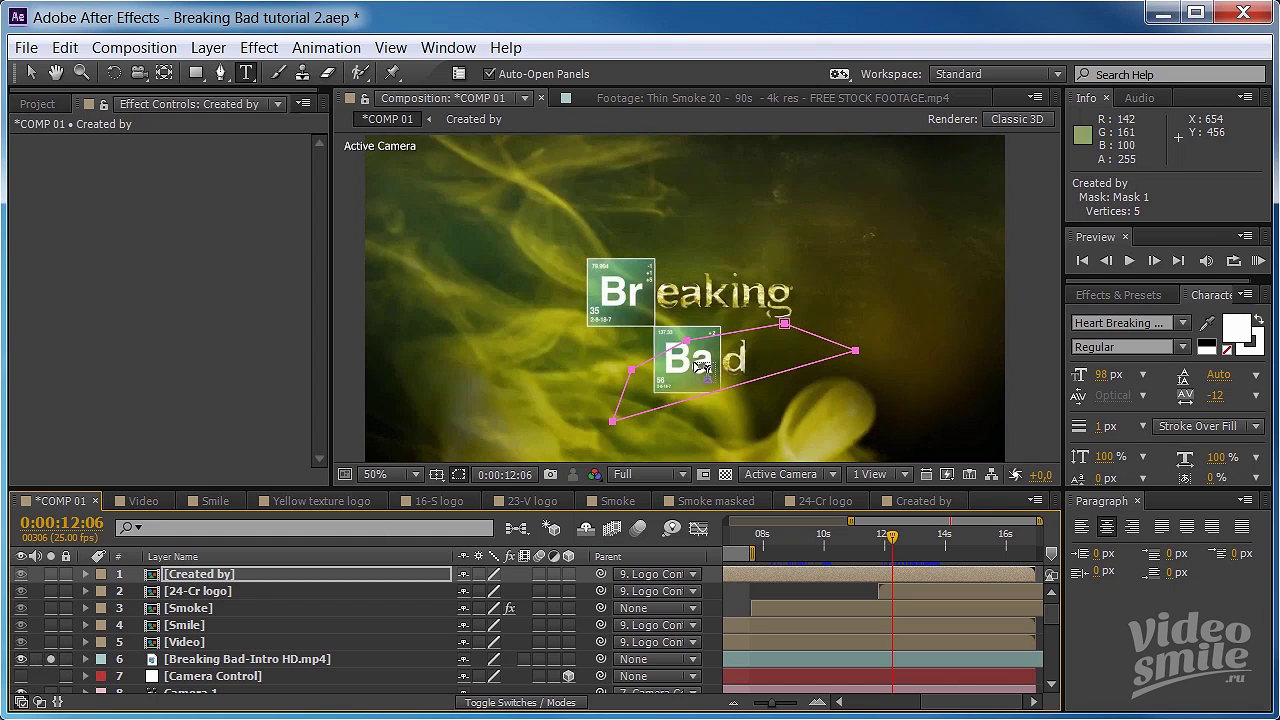
pyautogui.moveTo(889, 539); pyautogui.dragTo(927, 541)
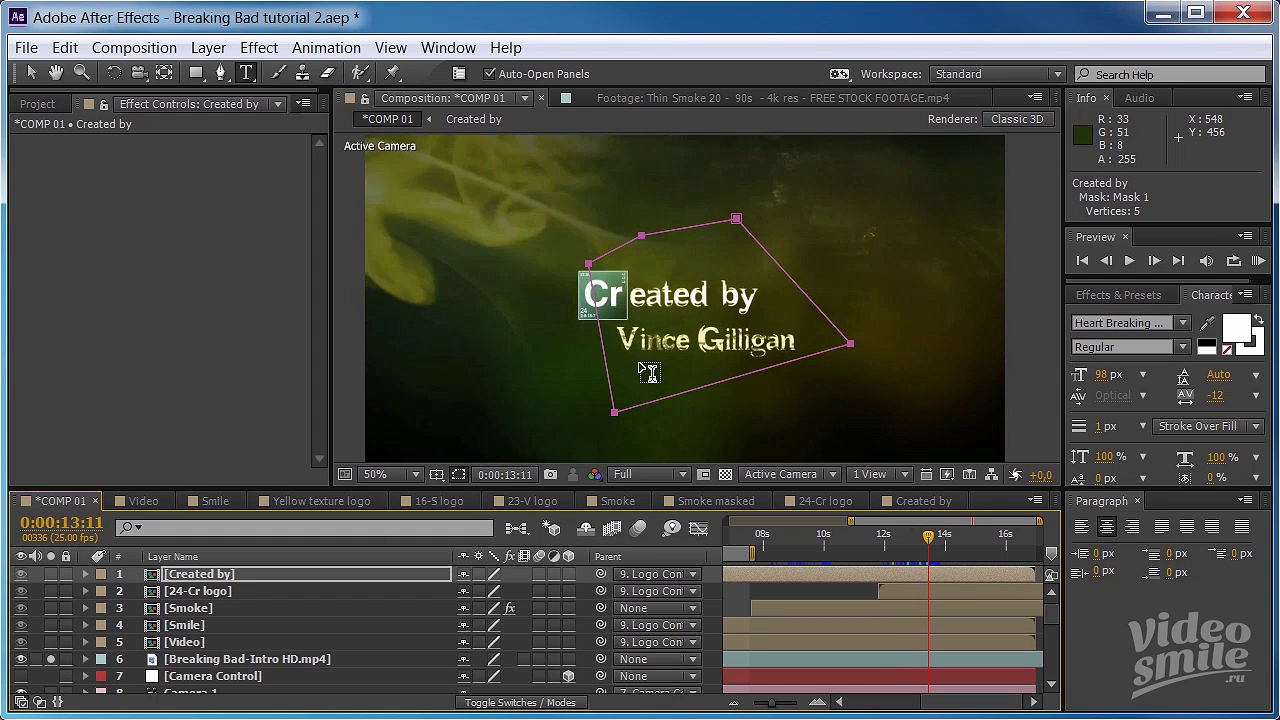
pyautogui.click(641, 367)
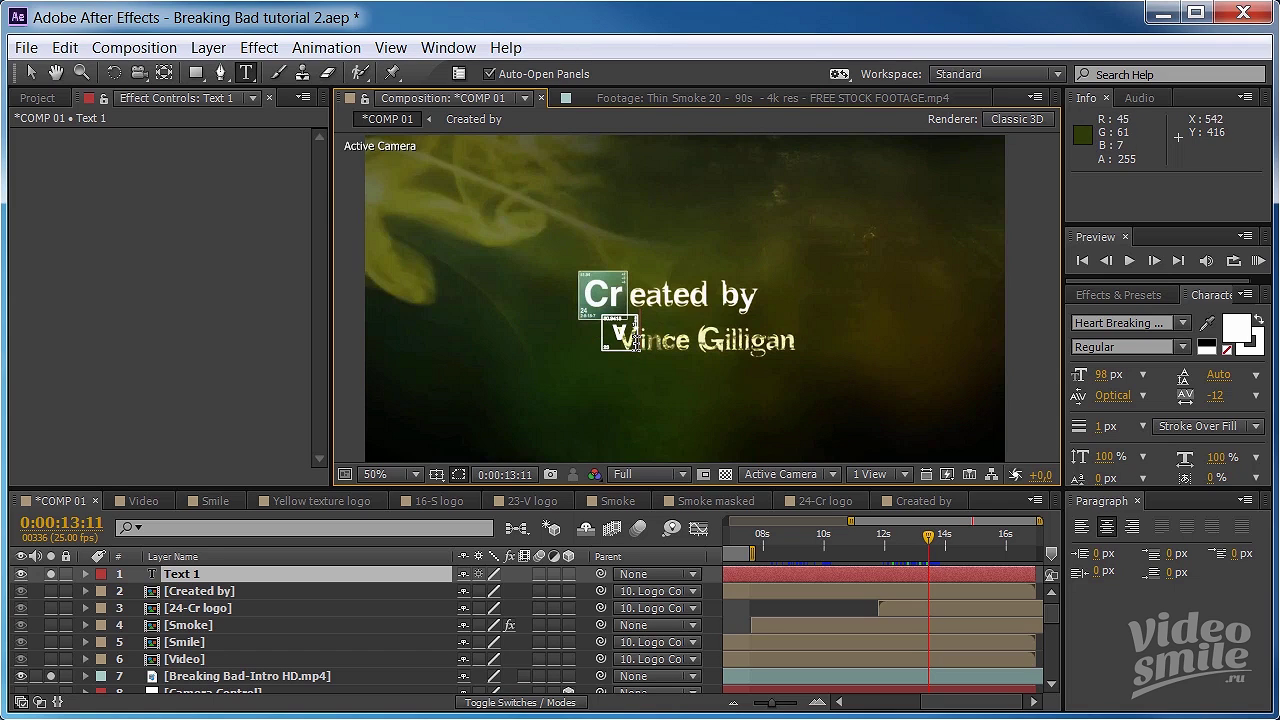
pyautogui.press('/')
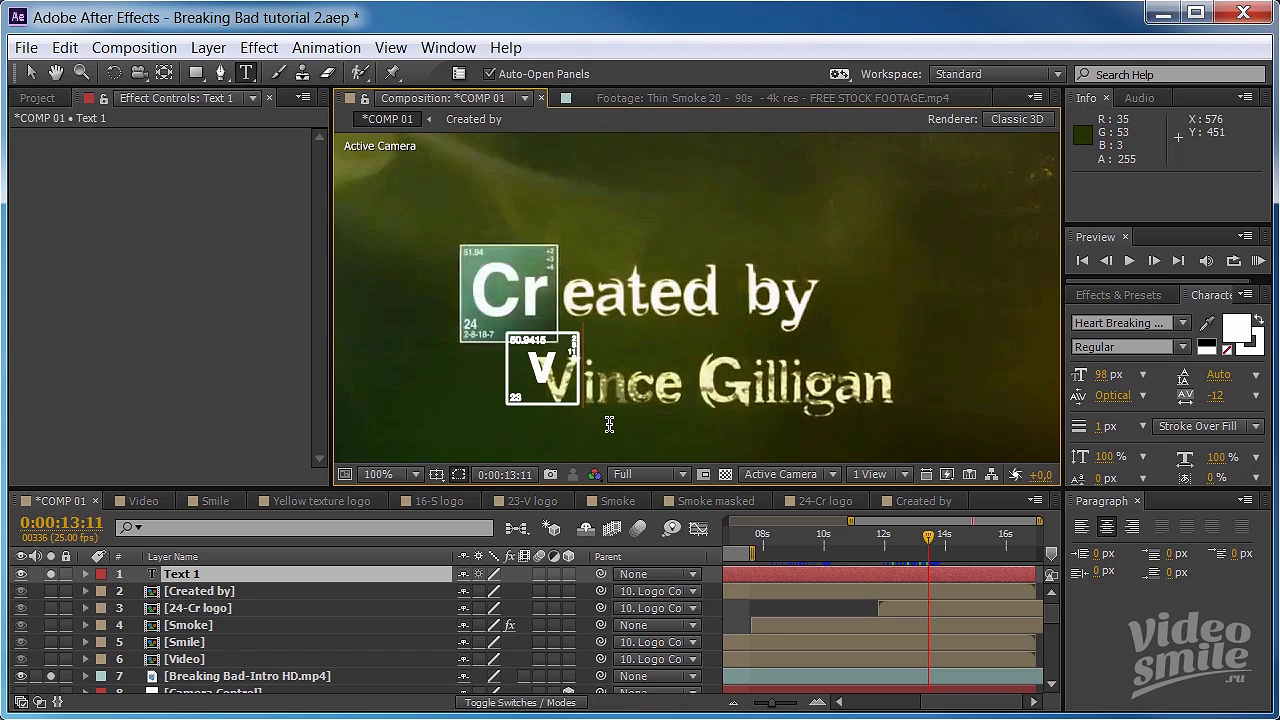
# - Stretch the V to about 128% vertical scale and move it over Vince's V
pyautogui.press('Left')
pyautogui.press('Right')
pyautogui.press('Left')
pyautogui.hotkey('shift', 'Right')
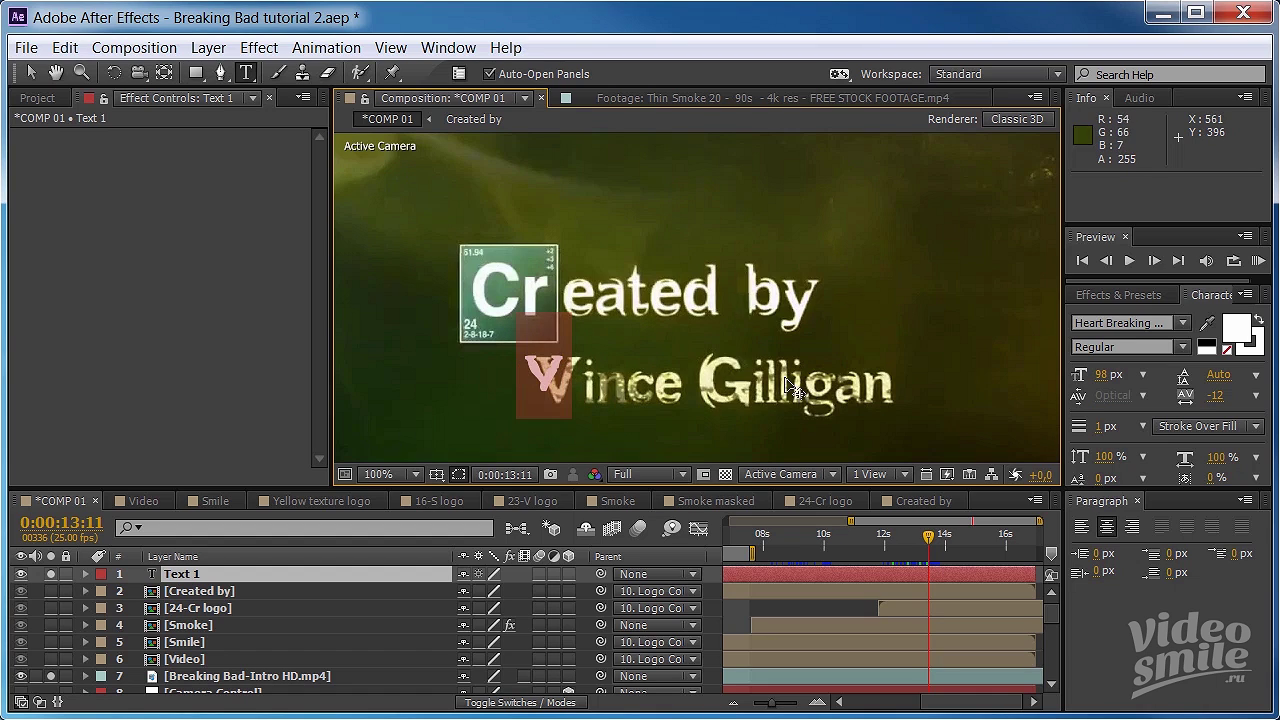
pyautogui.click(1102, 457)
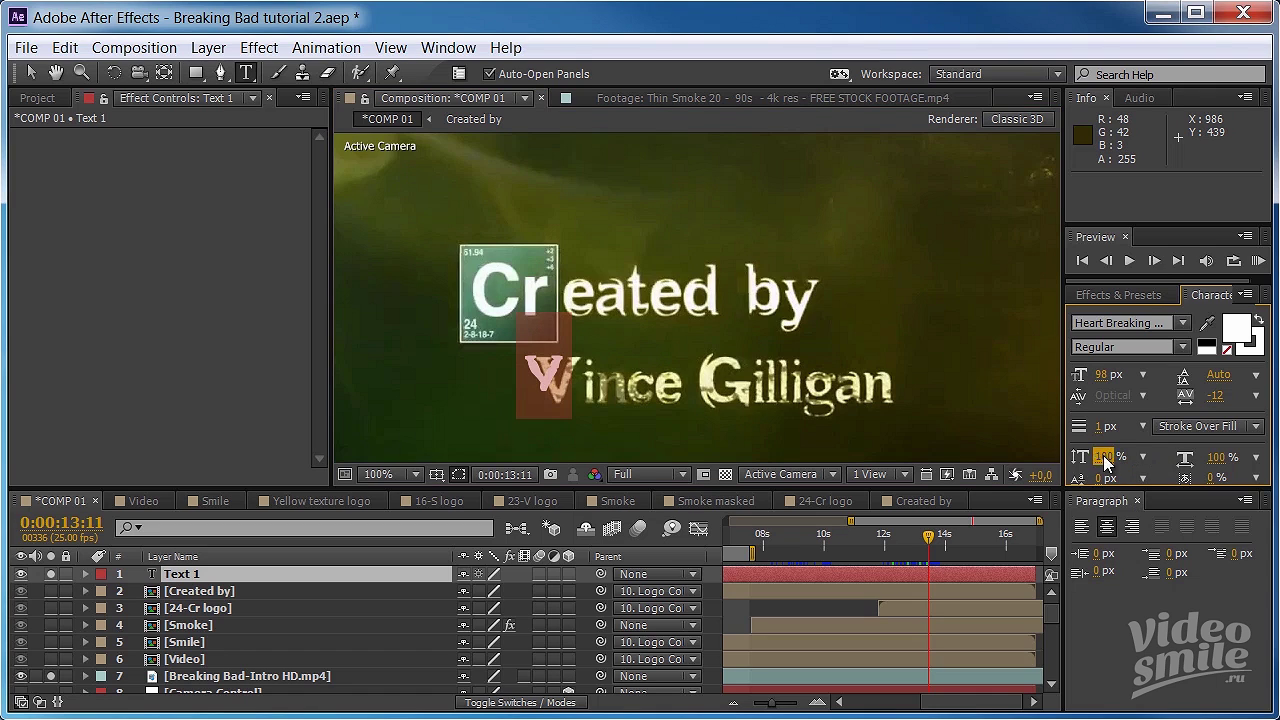
pyautogui.moveTo(1108, 456); pyautogui.dragTo(1130, 452)
pyautogui.write('134')
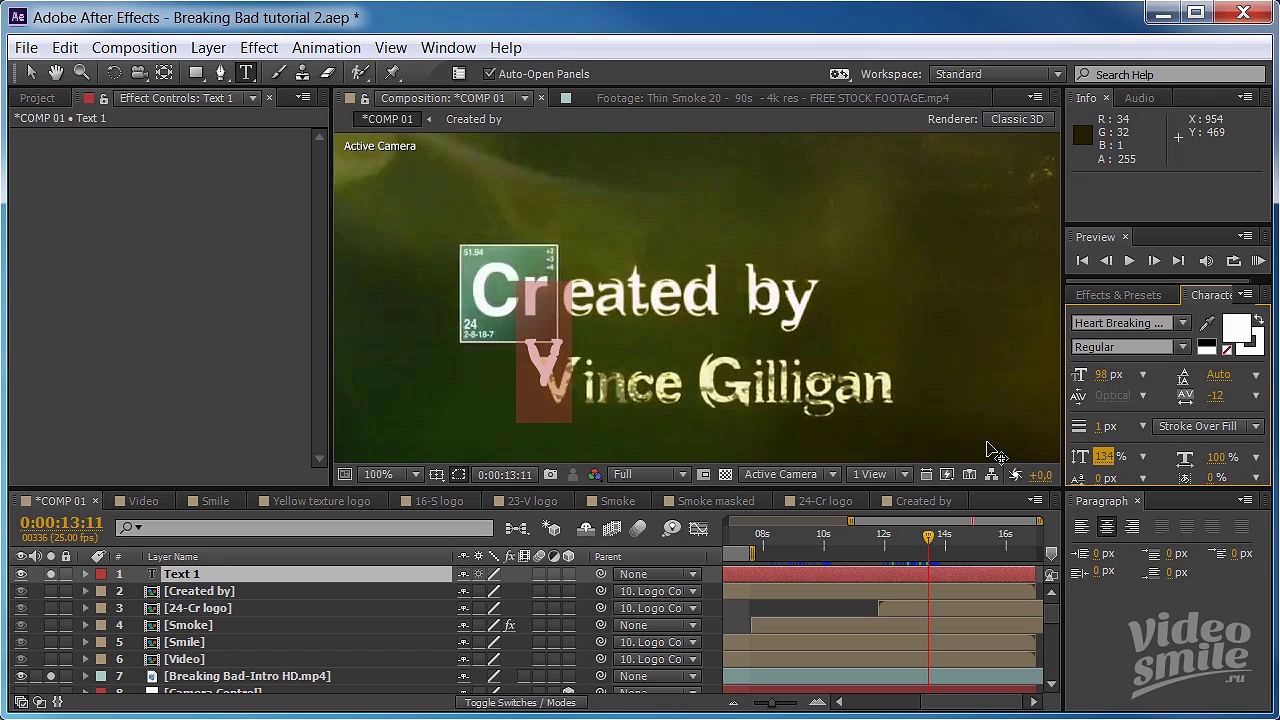
pyautogui.press('KP_Enter')
pyautogui.press('v')
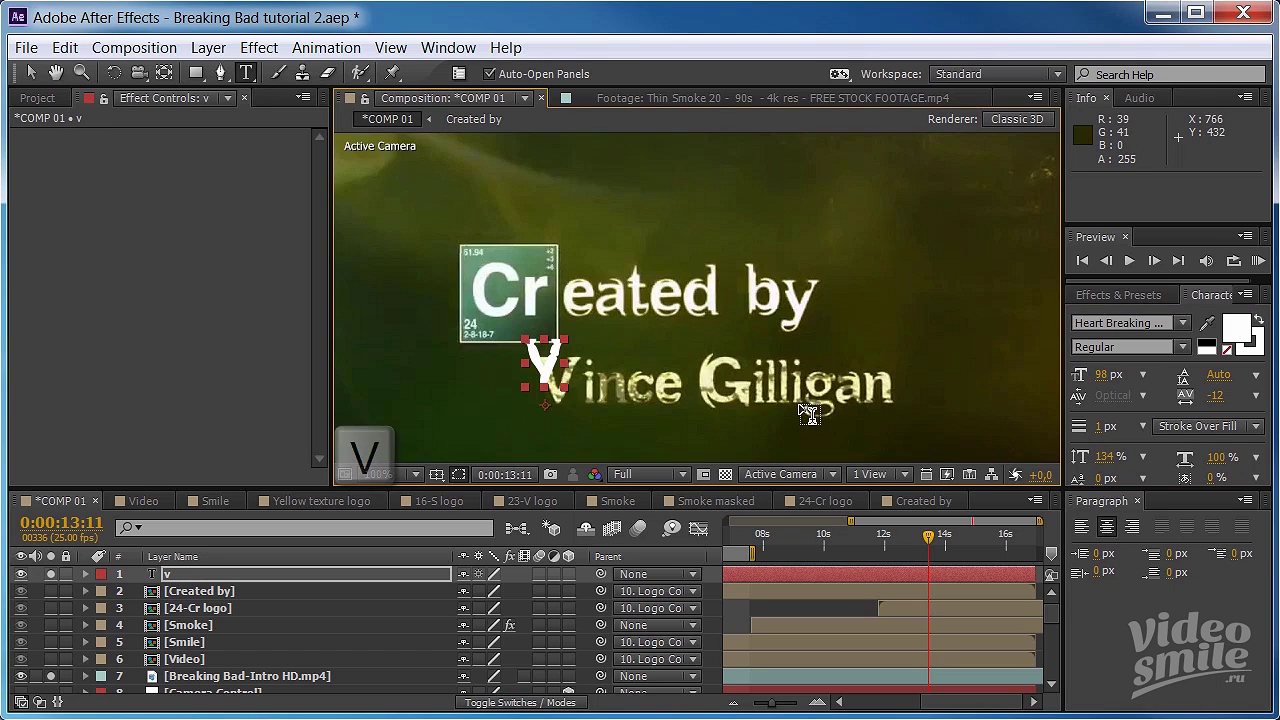
pyautogui.moveTo(554, 365); pyautogui.dragTo(568, 385)
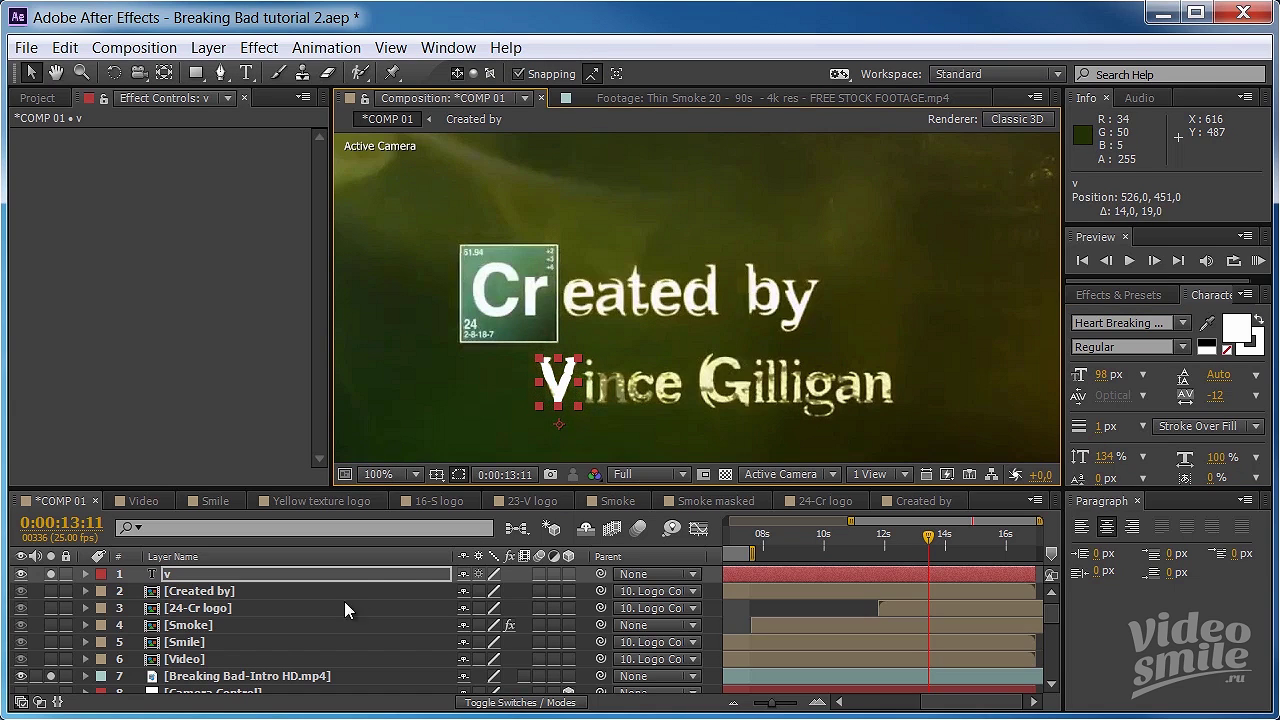
# - Add a new text layer reading 'ince' next to the V
pyautogui.click(199, 573)
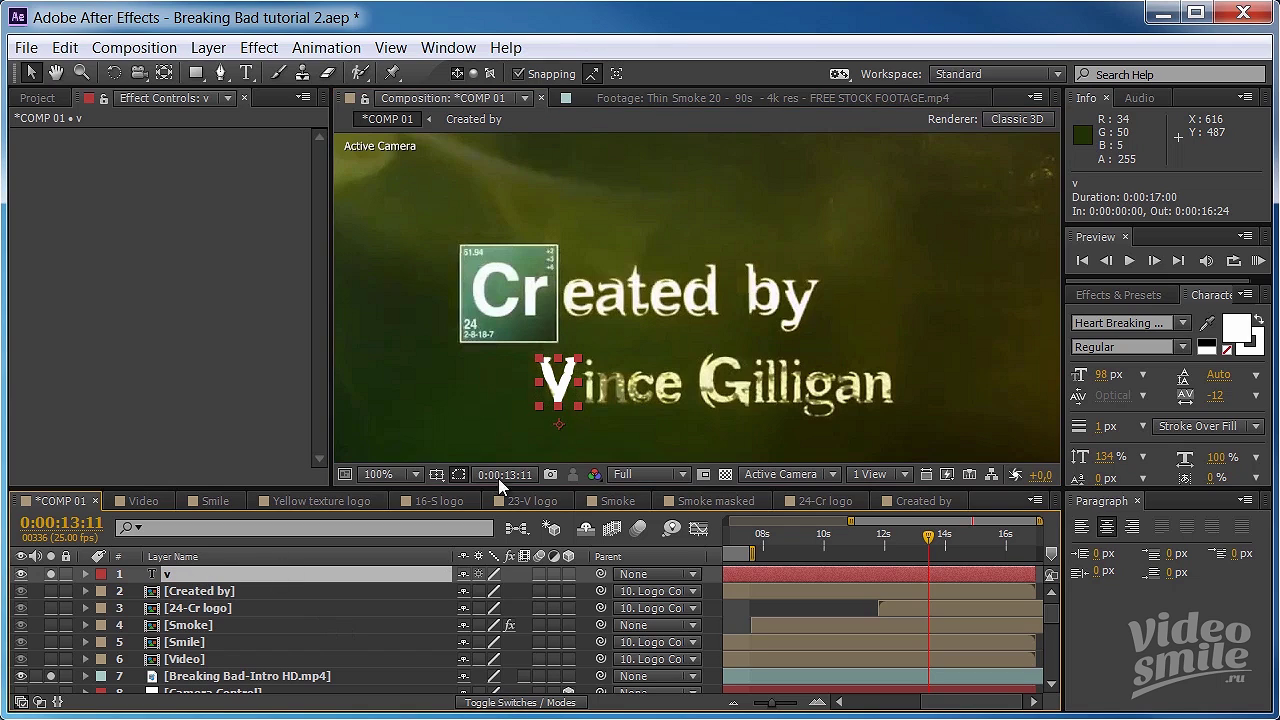
pyautogui.click(246, 72)
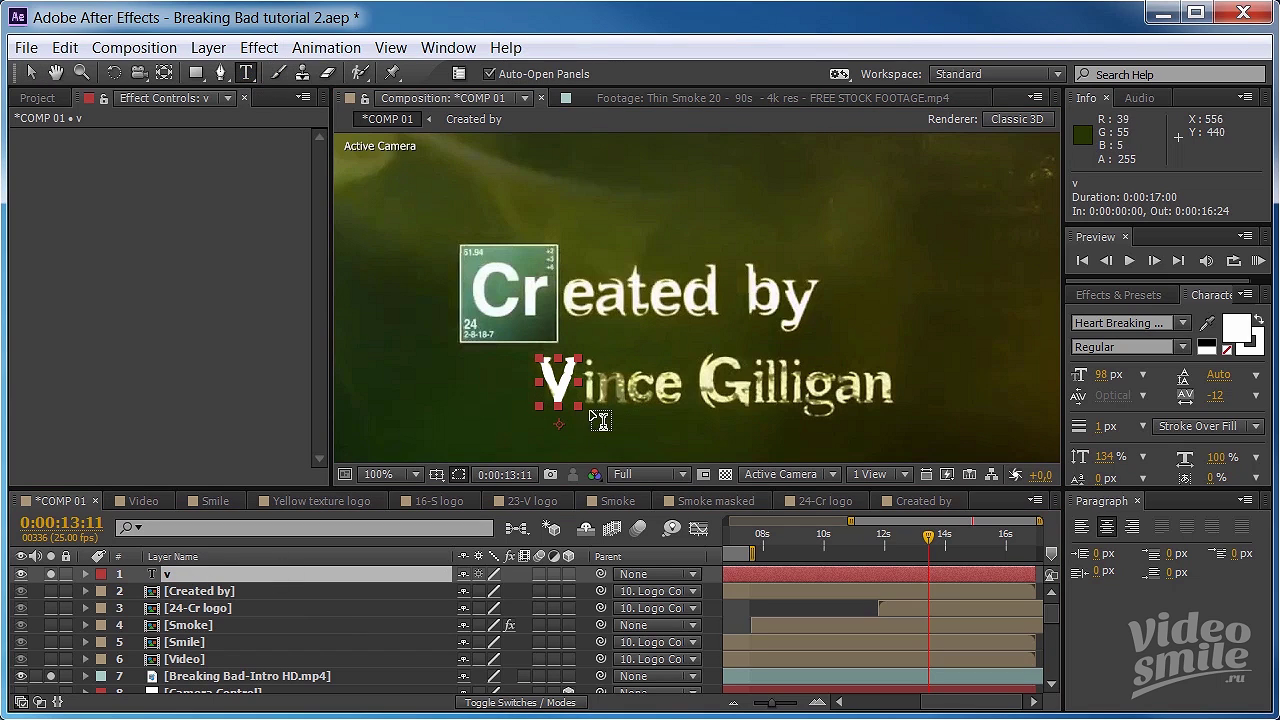
pyautogui.click(594, 402)
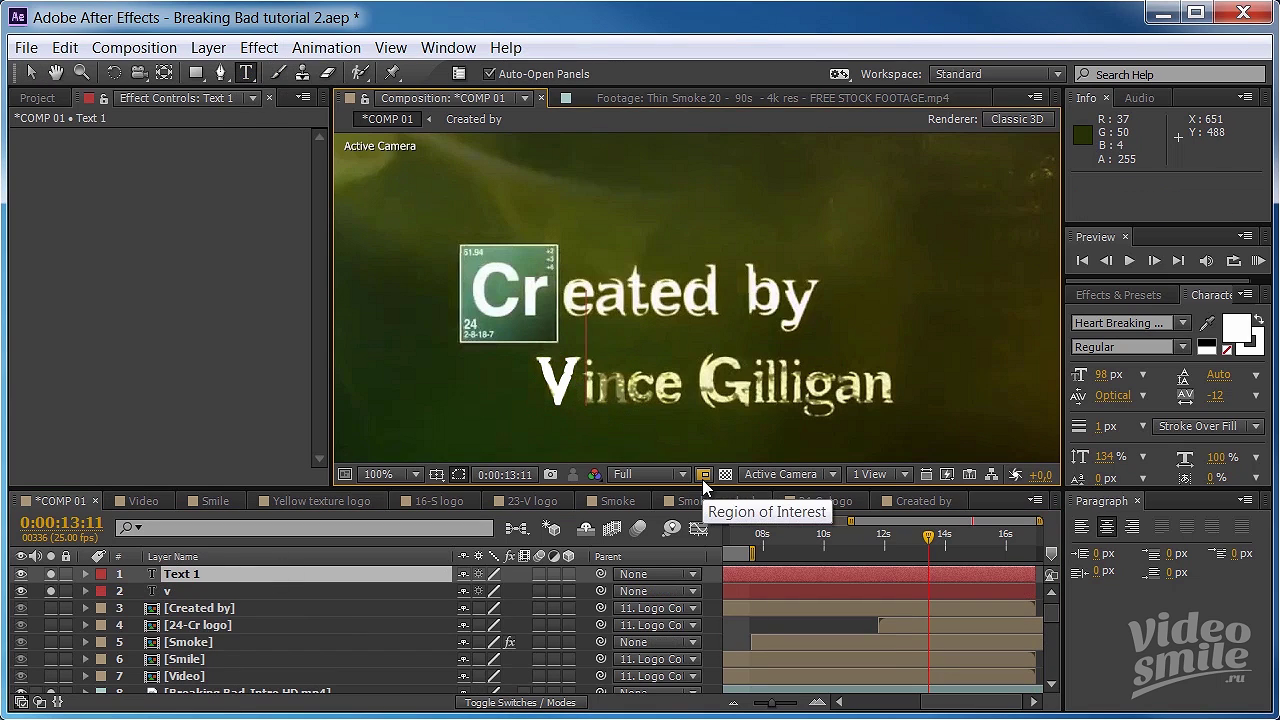
pyautogui.write('ince')
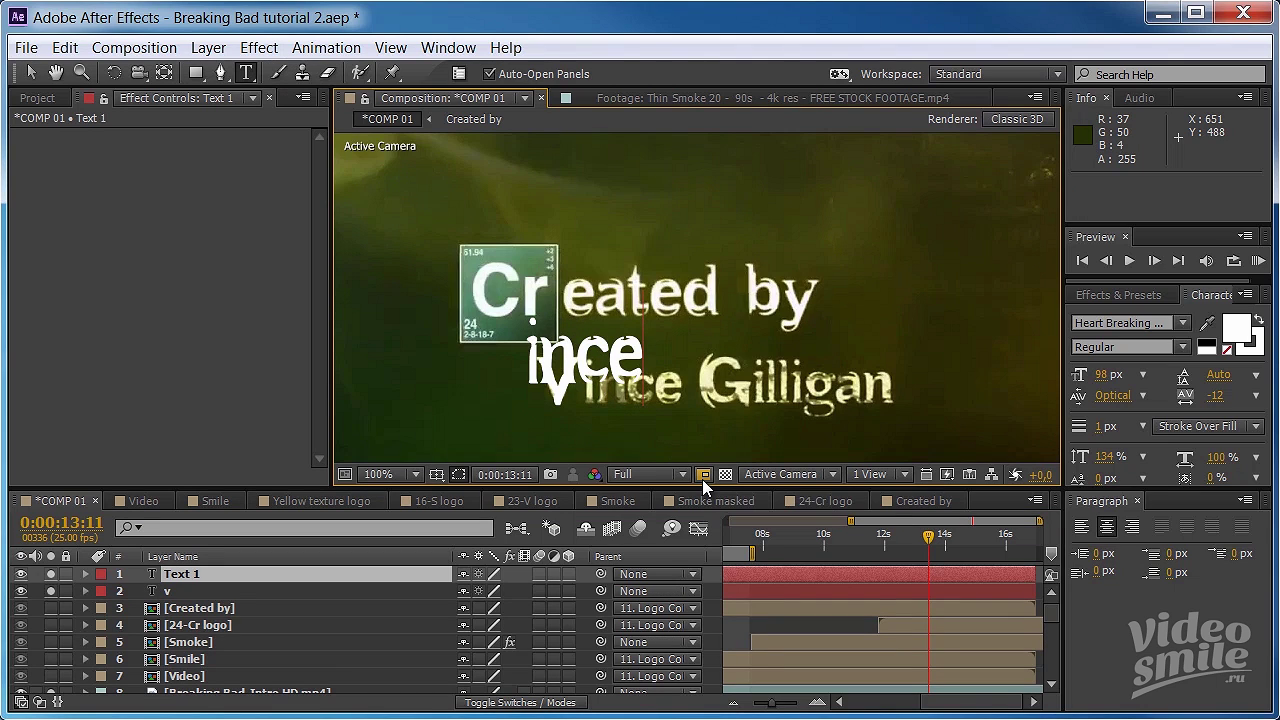
# - Set the ince text's vertical scale to 100% and move it onto the rest of Vince
pyautogui.press('Escape')
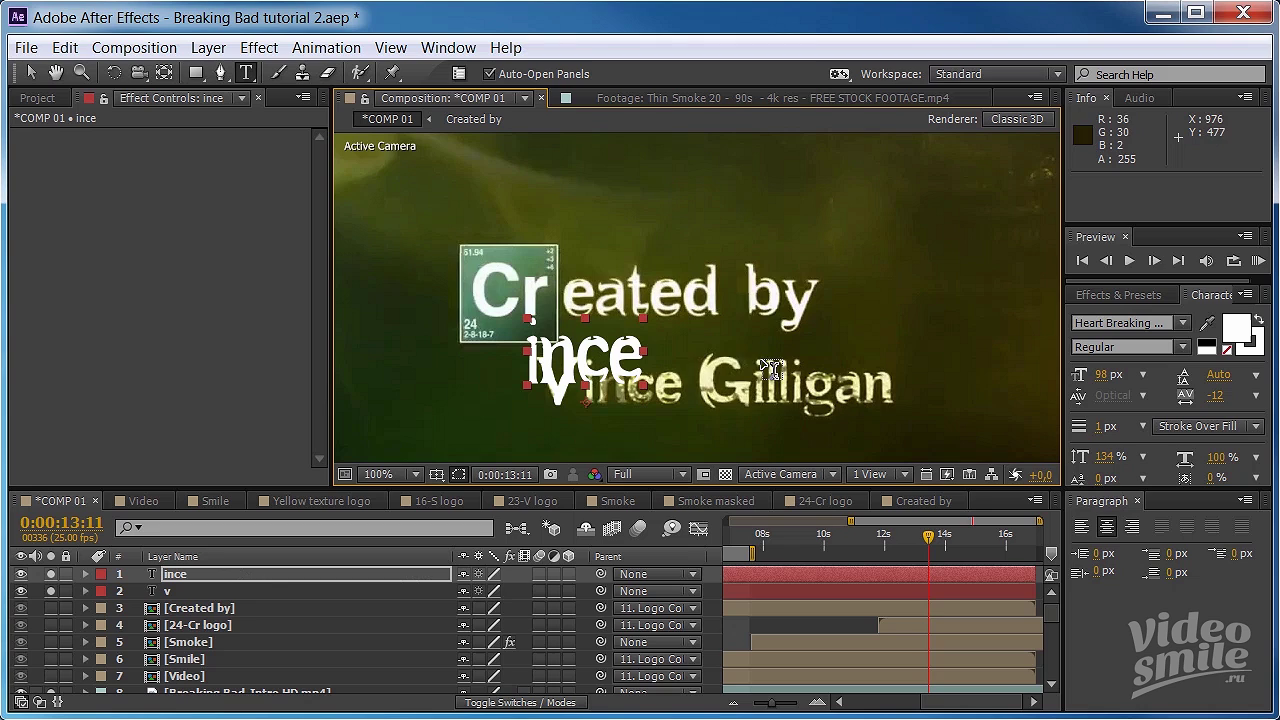
pyautogui.click(1104, 456)
pyautogui.write('100')
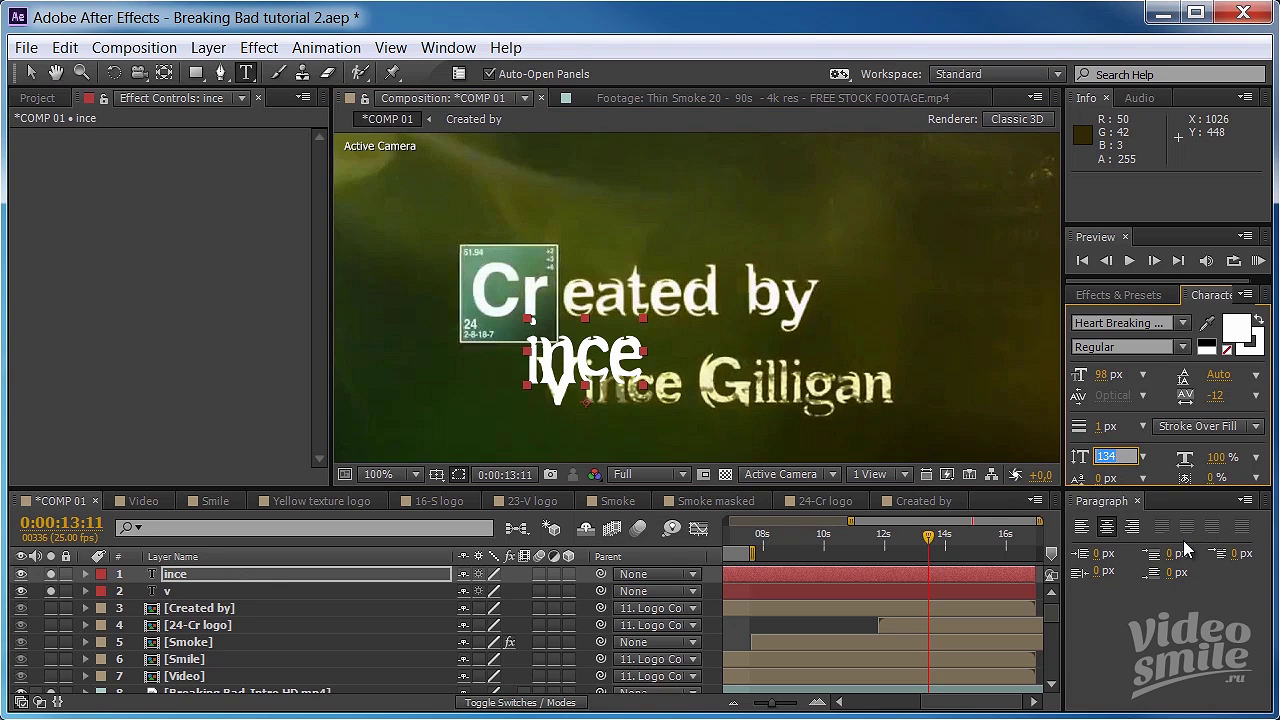
pyautogui.press('Return')
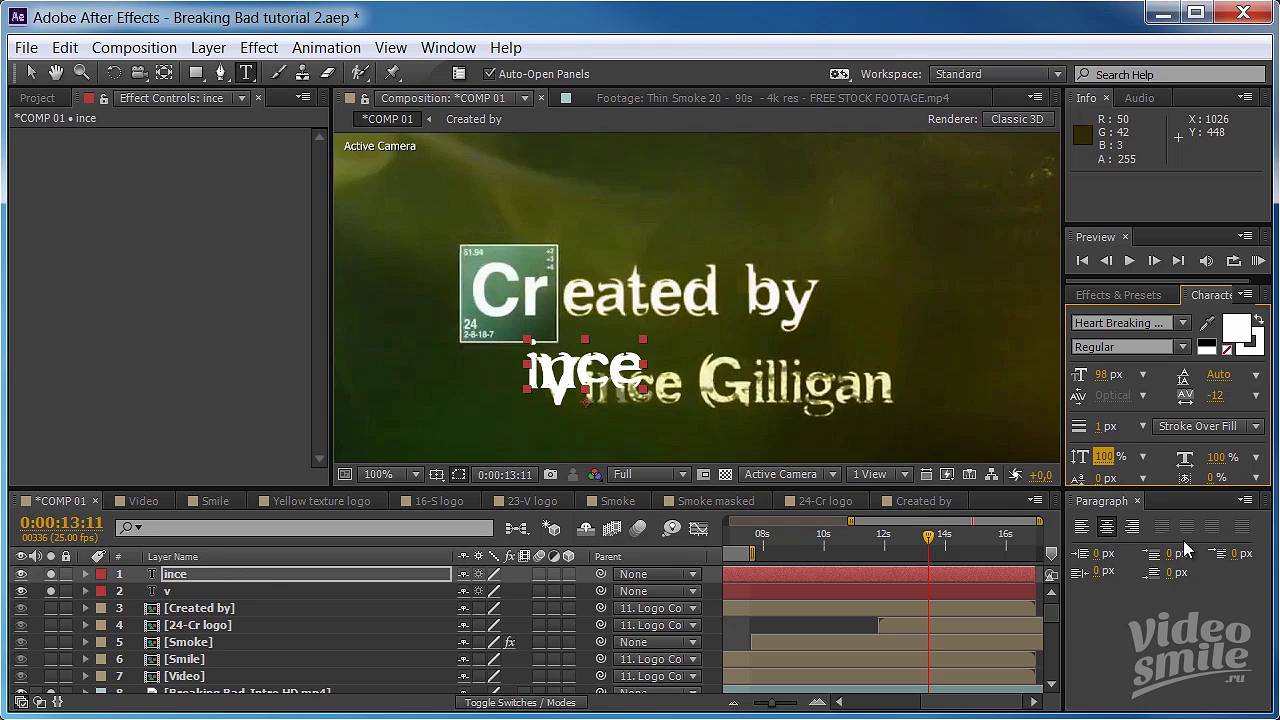
pyautogui.press('v')
pyautogui.moveTo(614, 370); pyautogui.dragTo(670, 380)
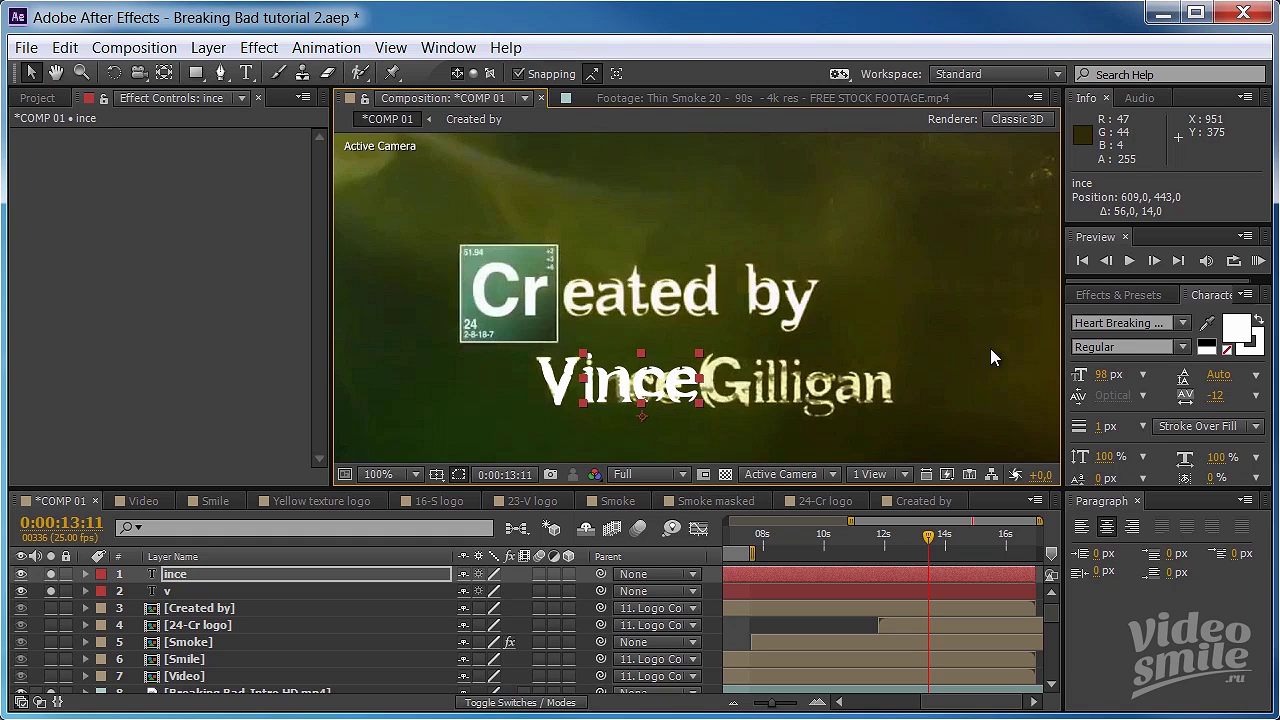
# - Shrink ince to about 89 px and nudge it into line with Vince
pyautogui.click(1098, 374)
pyautogui.moveTo(1082, 372); pyautogui.dragTo(1078, 372)
pyautogui.write('89')
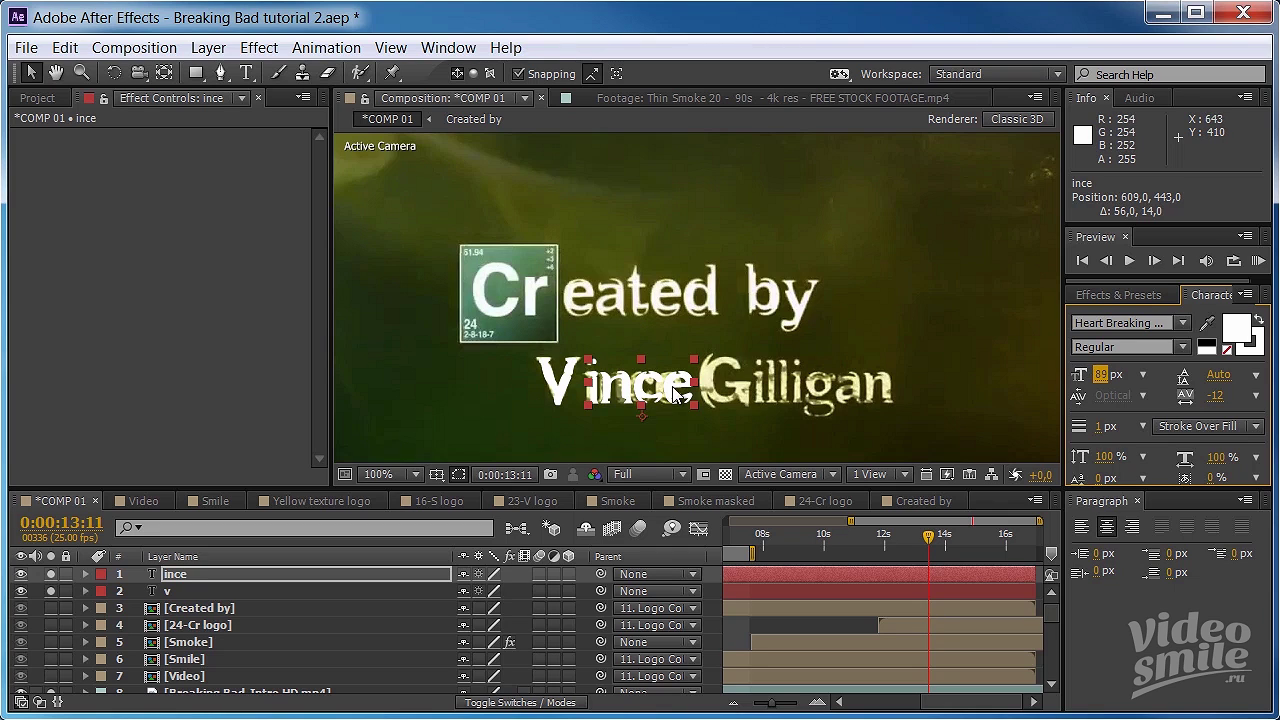
pyautogui.moveTo(676, 392); pyautogui.dragTo(670, 393)
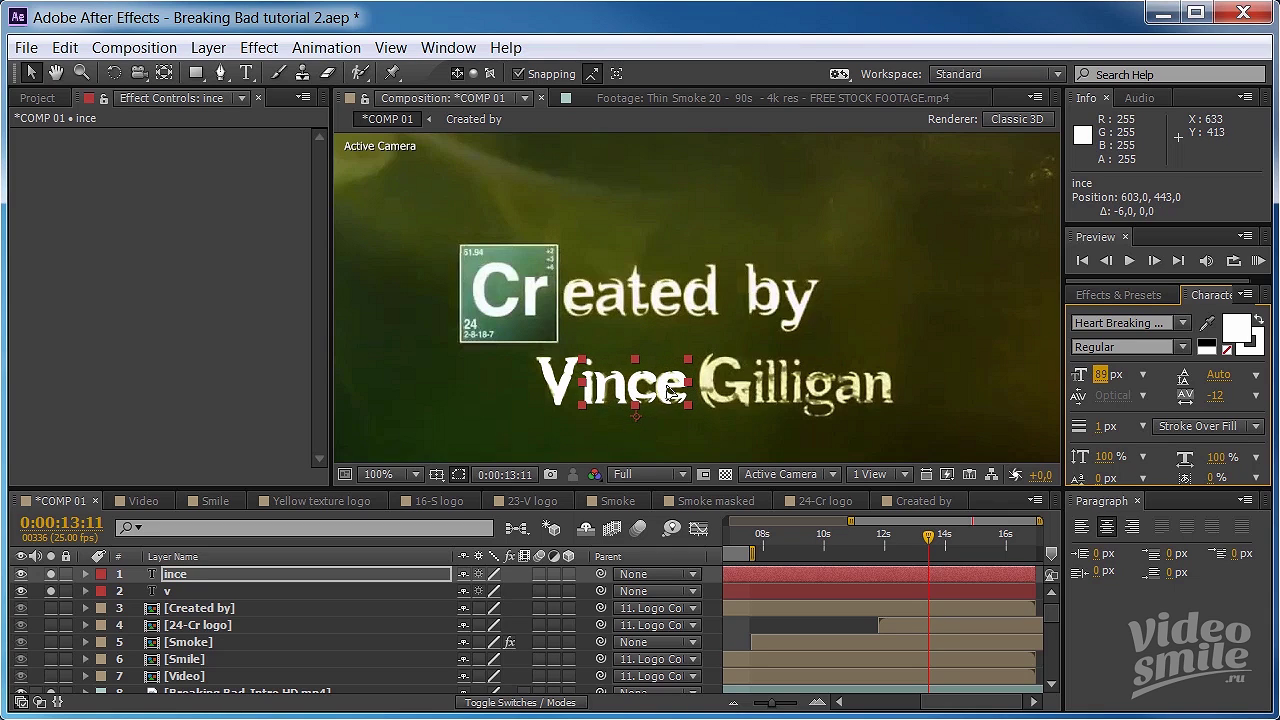
pyautogui.click(672, 395)
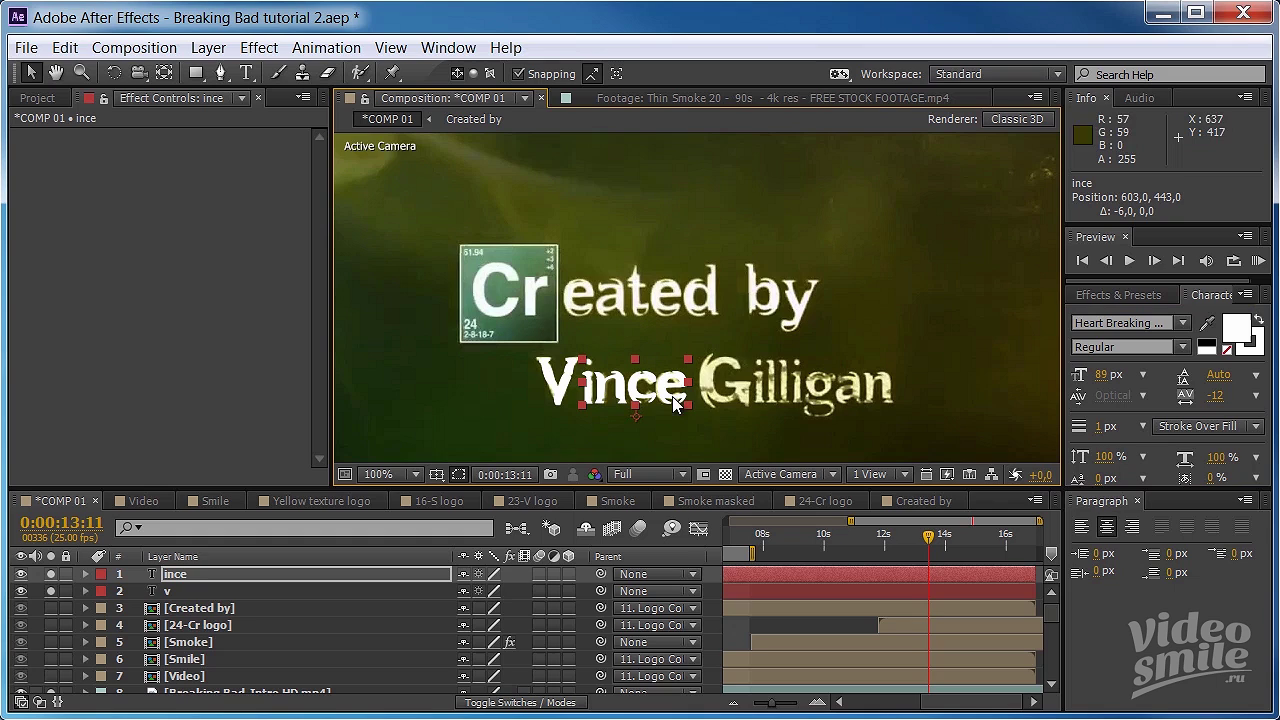
pyautogui.click(215, 573)
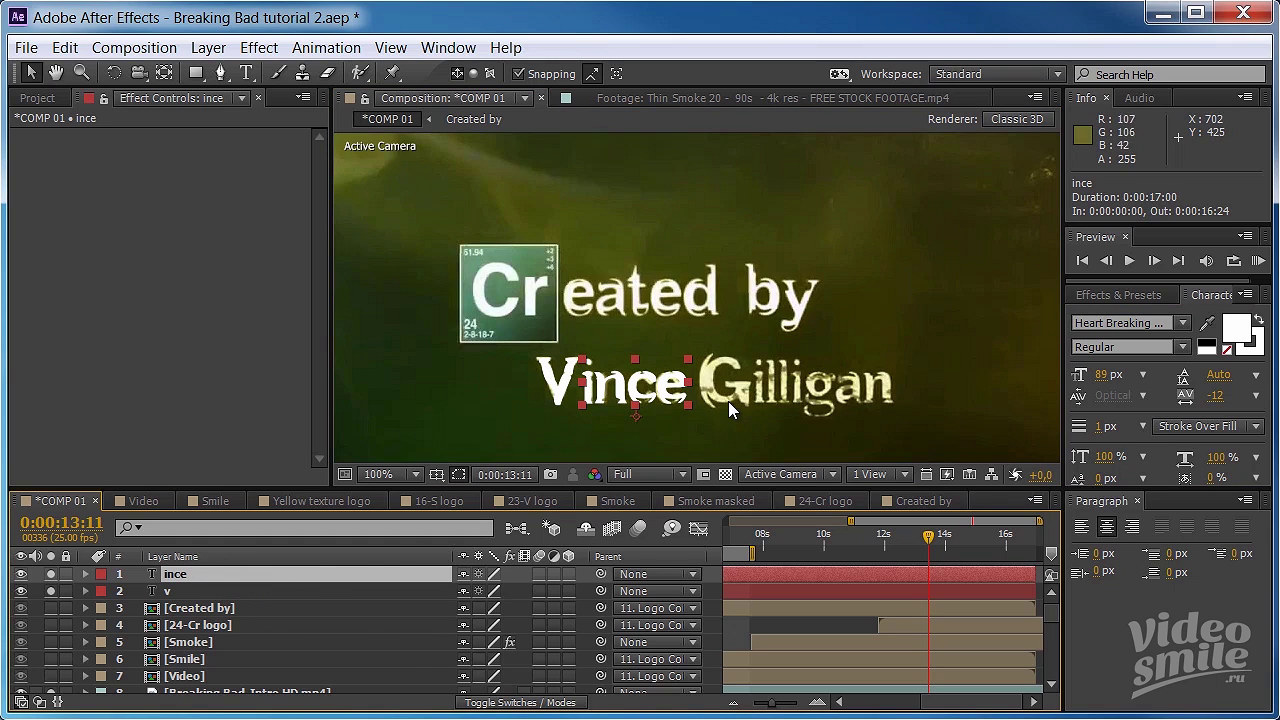
pyautogui.click(183, 590)
pyautogui.hotkey('ctrl', 't')
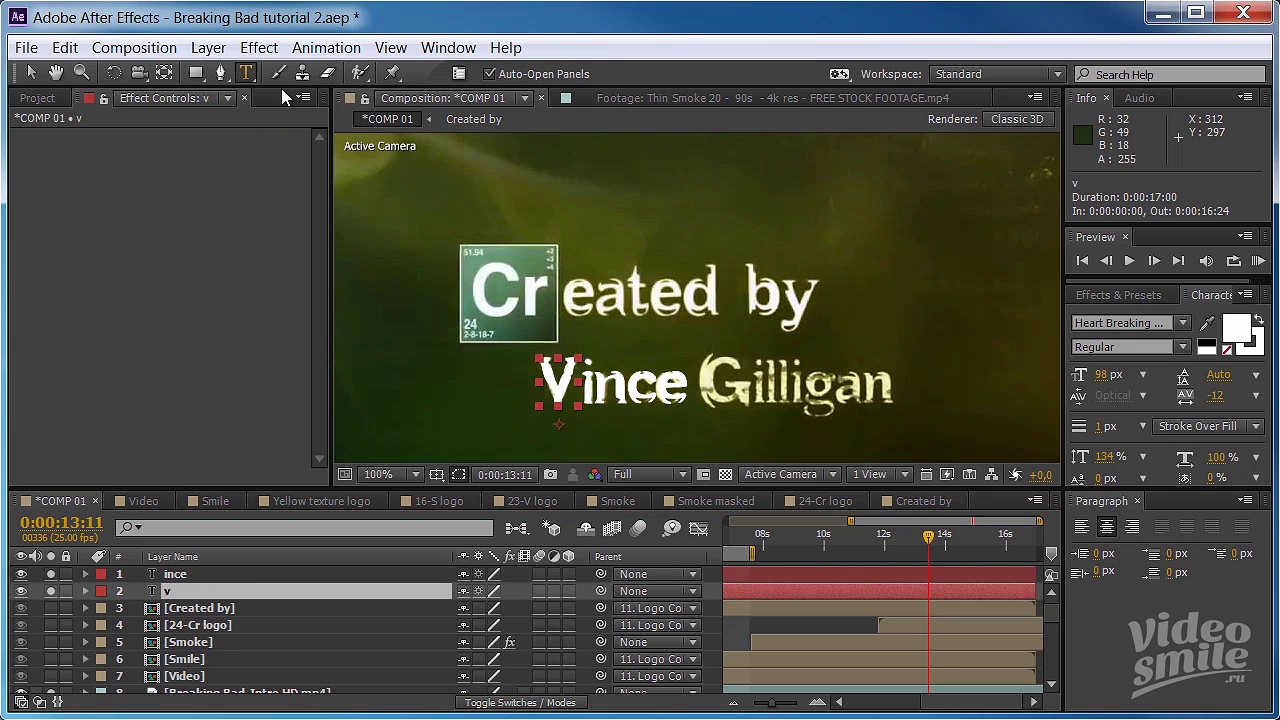
# - Add a text layer reading 'C' and move it onto Gilligan's G
pyautogui.click(701, 402)
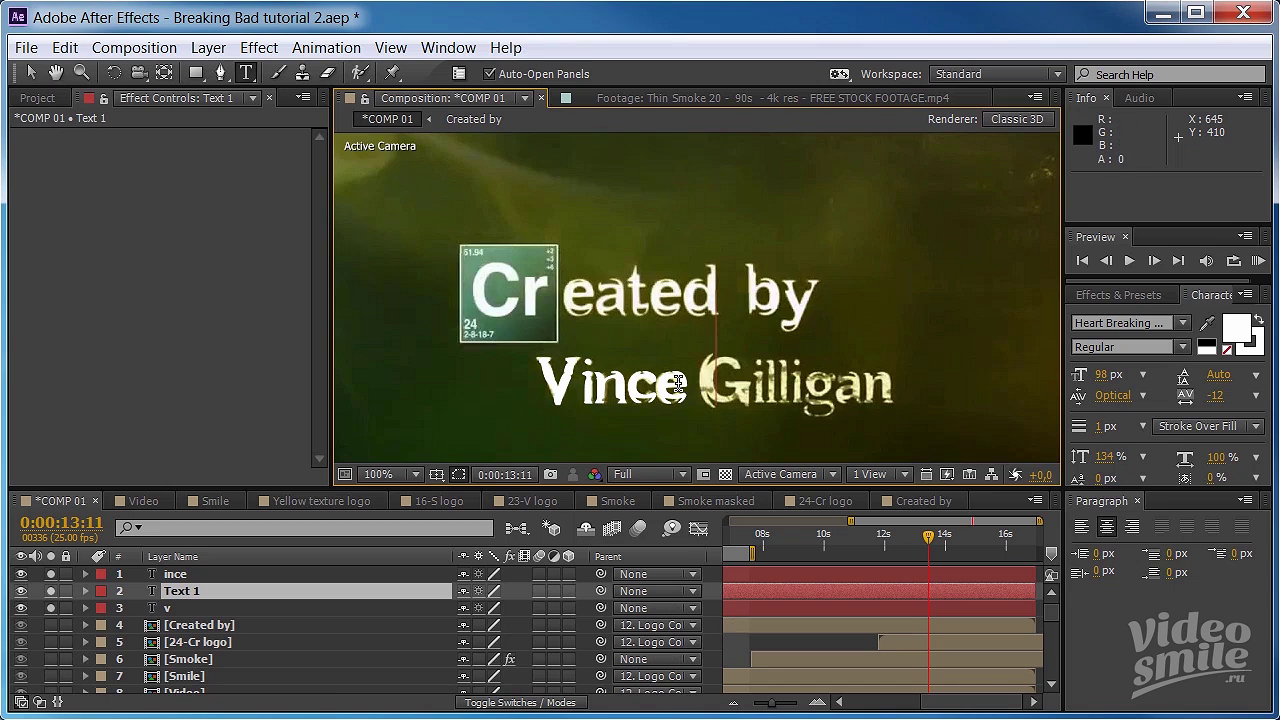
pyautogui.write('C')
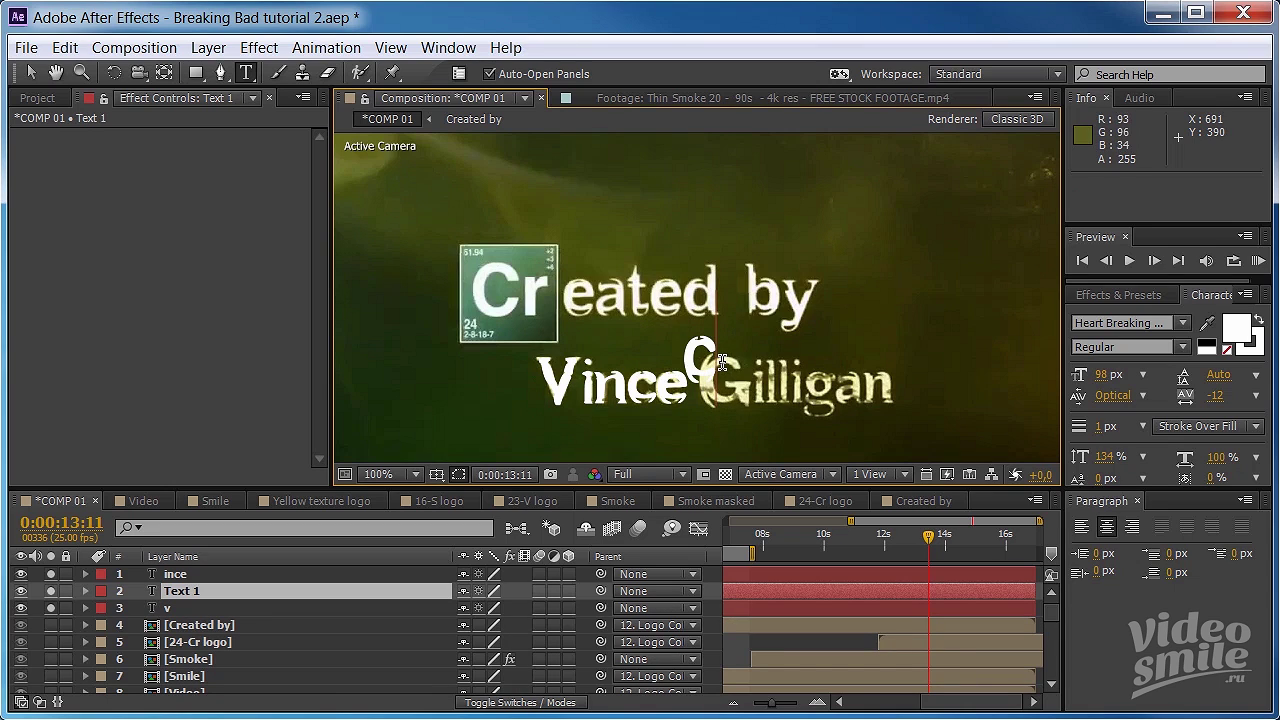
pyautogui.hotkey('ctrl', 'a')
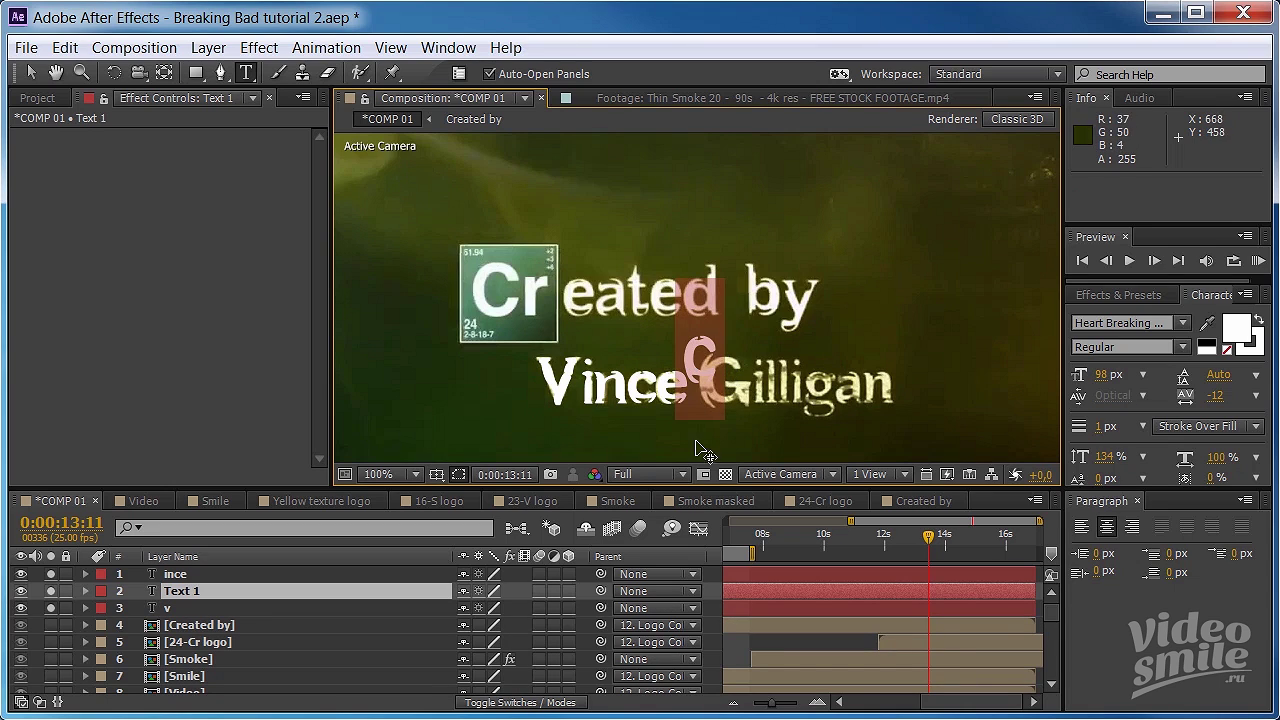
pyautogui.press('KP_Enter')
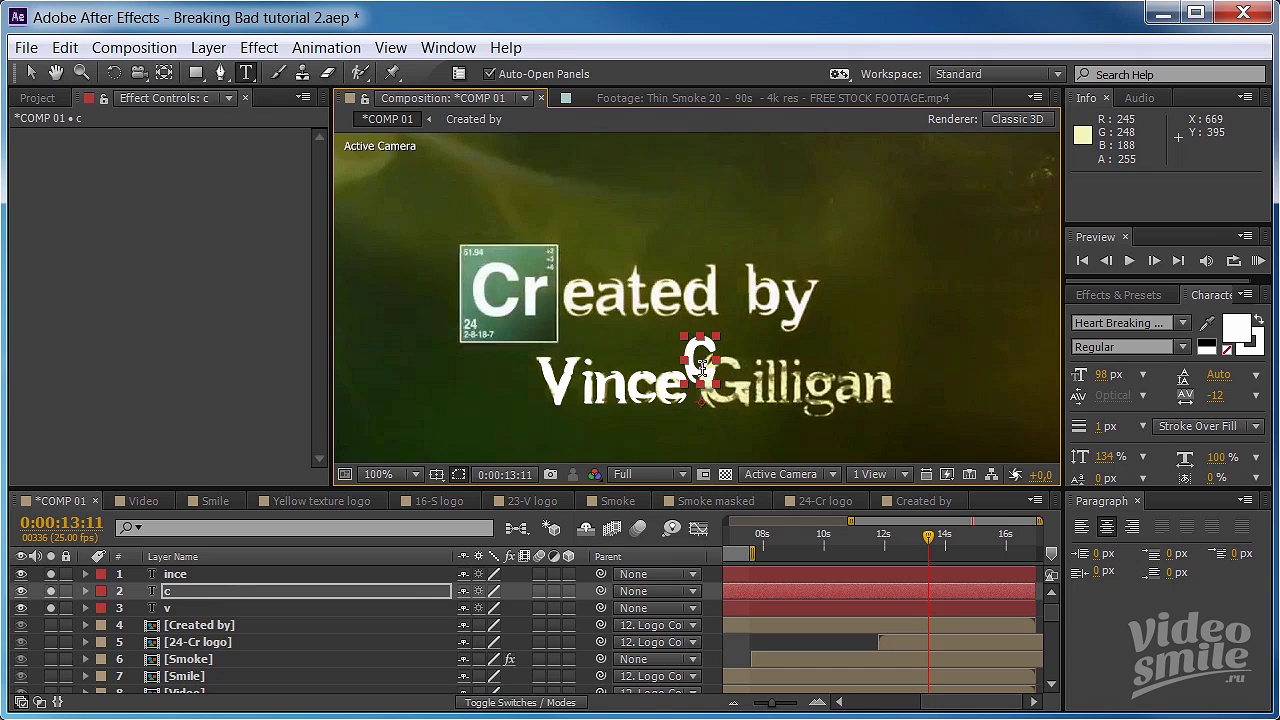
pyautogui.press('v')
pyautogui.moveTo(710, 357); pyautogui.dragTo(725, 383)
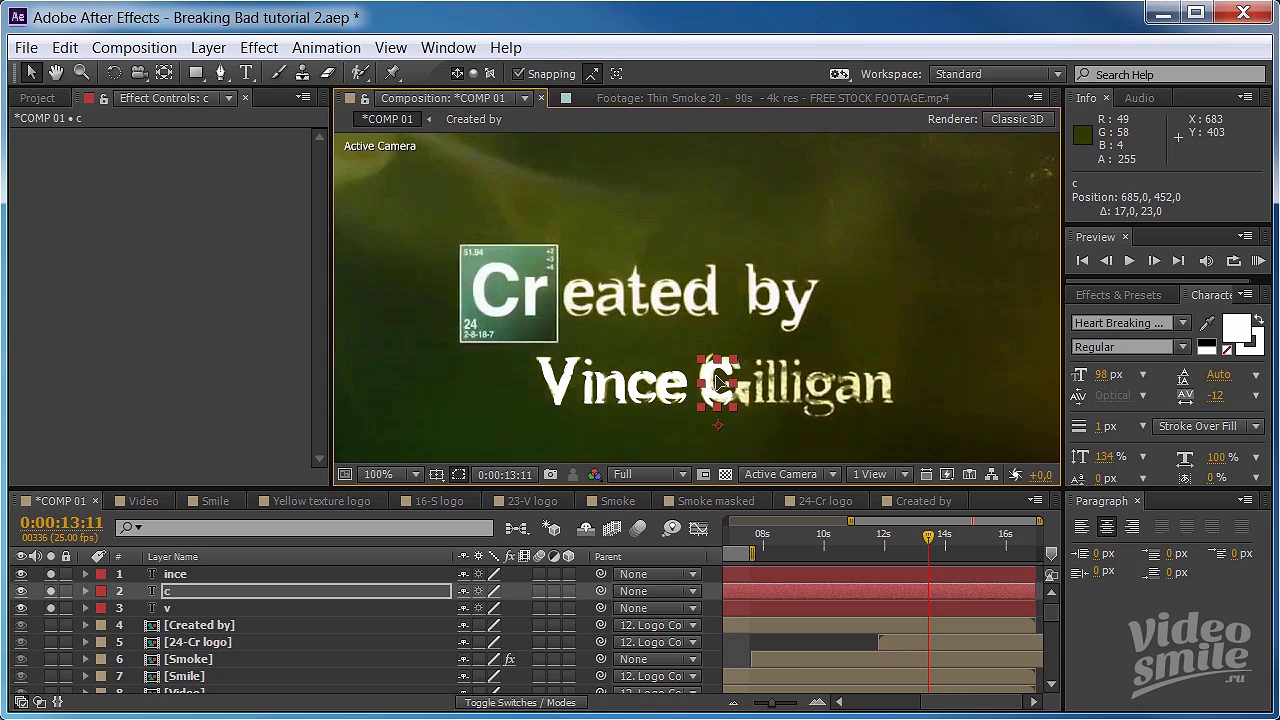
# - Set the C to 100% vertical scale and about 133 px, aligned with the G
pyautogui.click(1104, 458)
pyautogui.write('100')
pyautogui.press('Return')
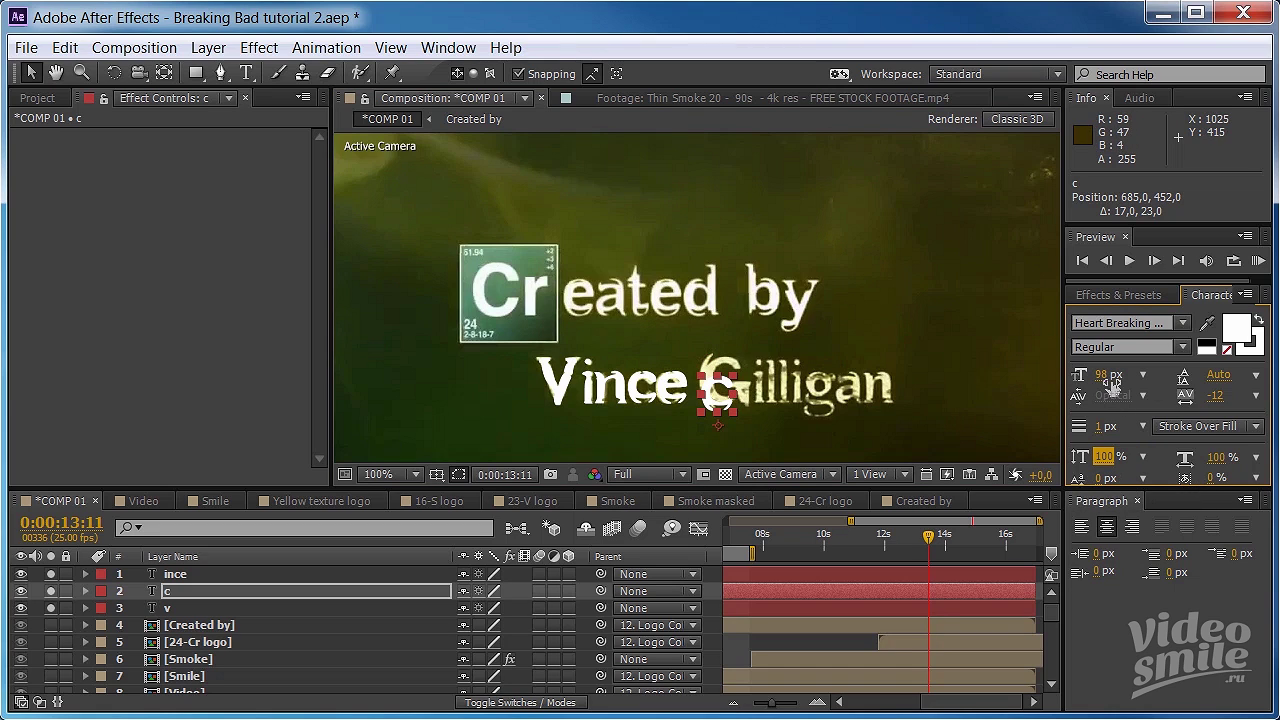
pyautogui.moveTo(1103, 374); pyautogui.dragTo(1147, 372)
pyautogui.scroll(1, 731, 393)
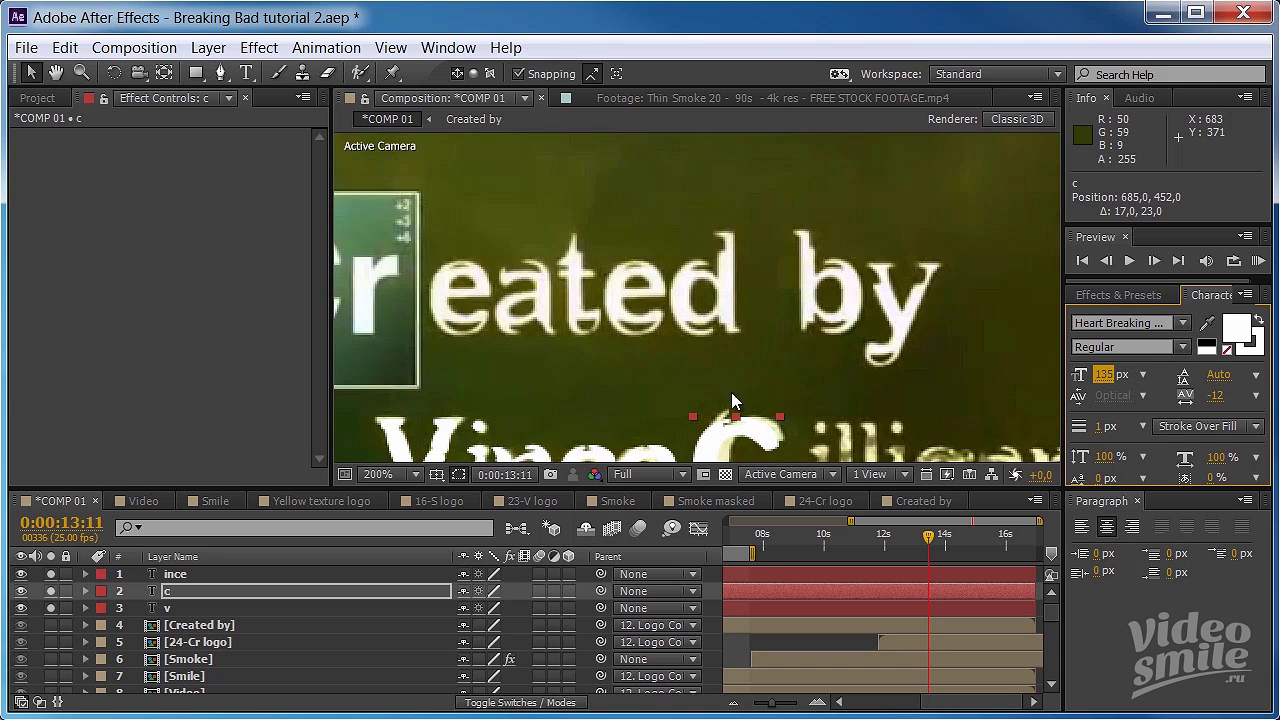
pyautogui.moveTo(769, 420); pyautogui.dragTo(645, 322)
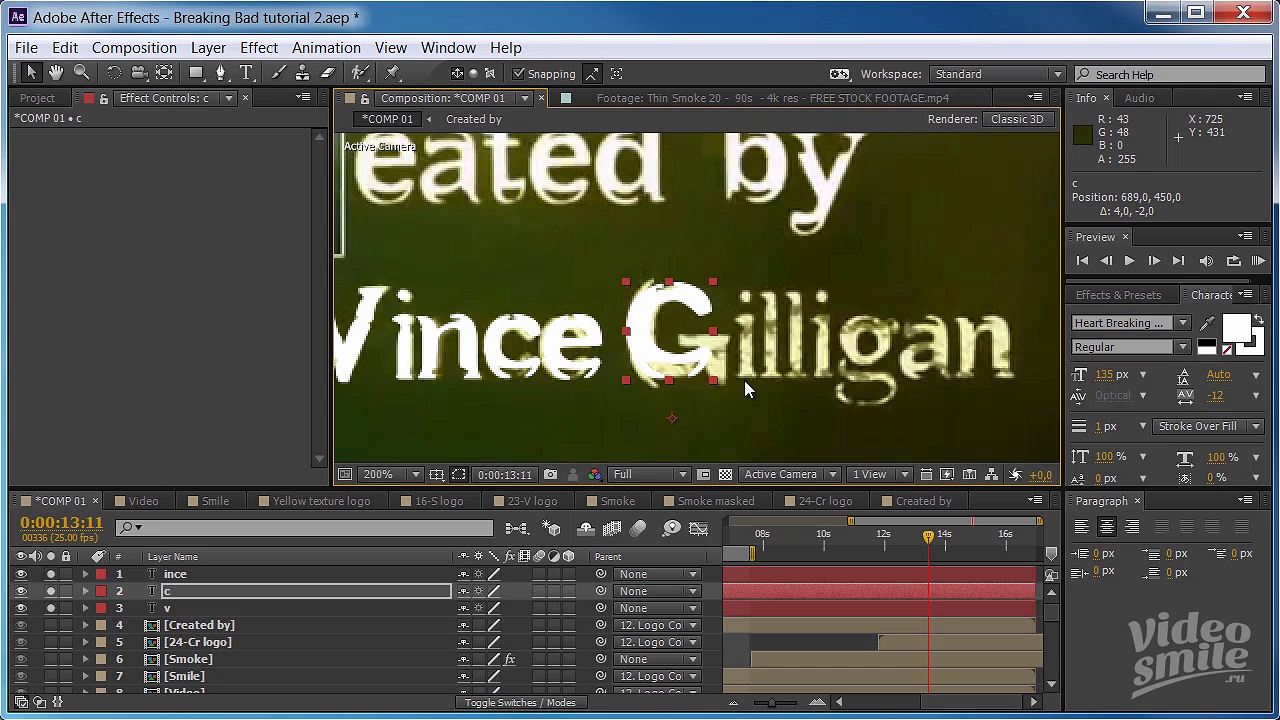
pyautogui.moveTo(643, 322); pyautogui.dragTo(642, 323)
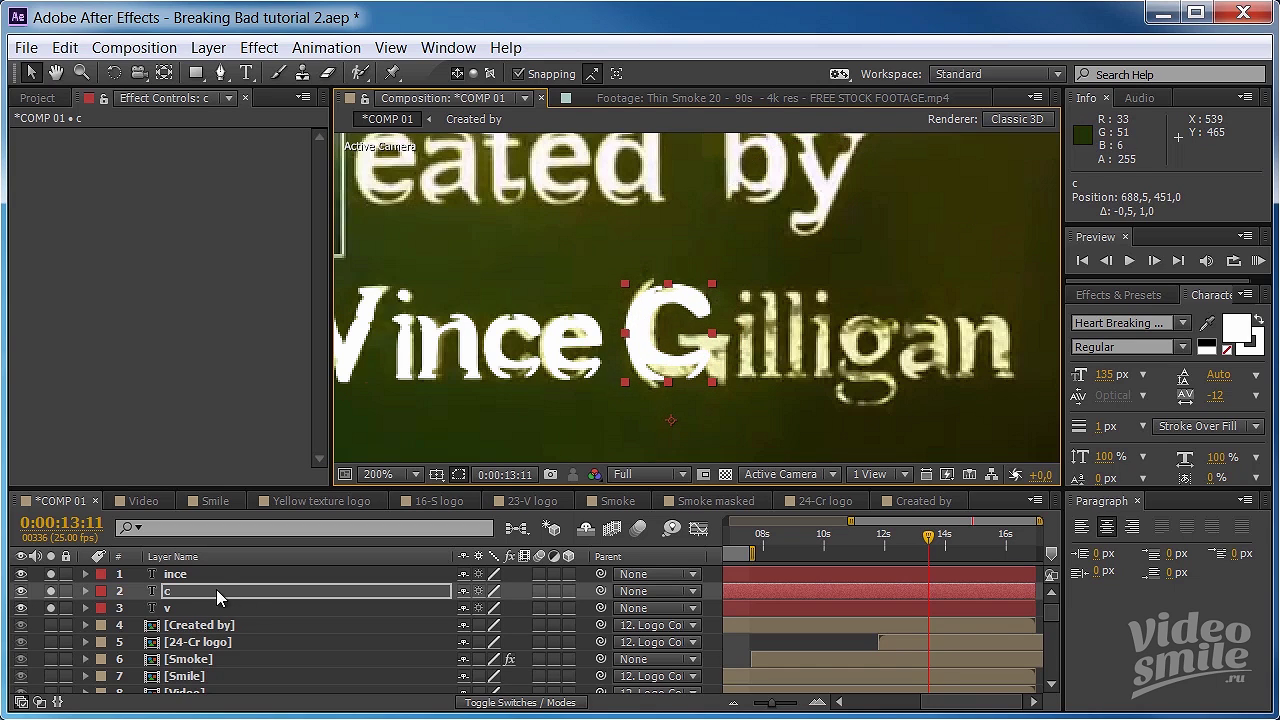
# - Pre-compose the c layer as 'G' without opening it, then open it in Layer view
pyautogui.press('Return')
pyautogui.hotkey('ctrl', 'shift', 'c')
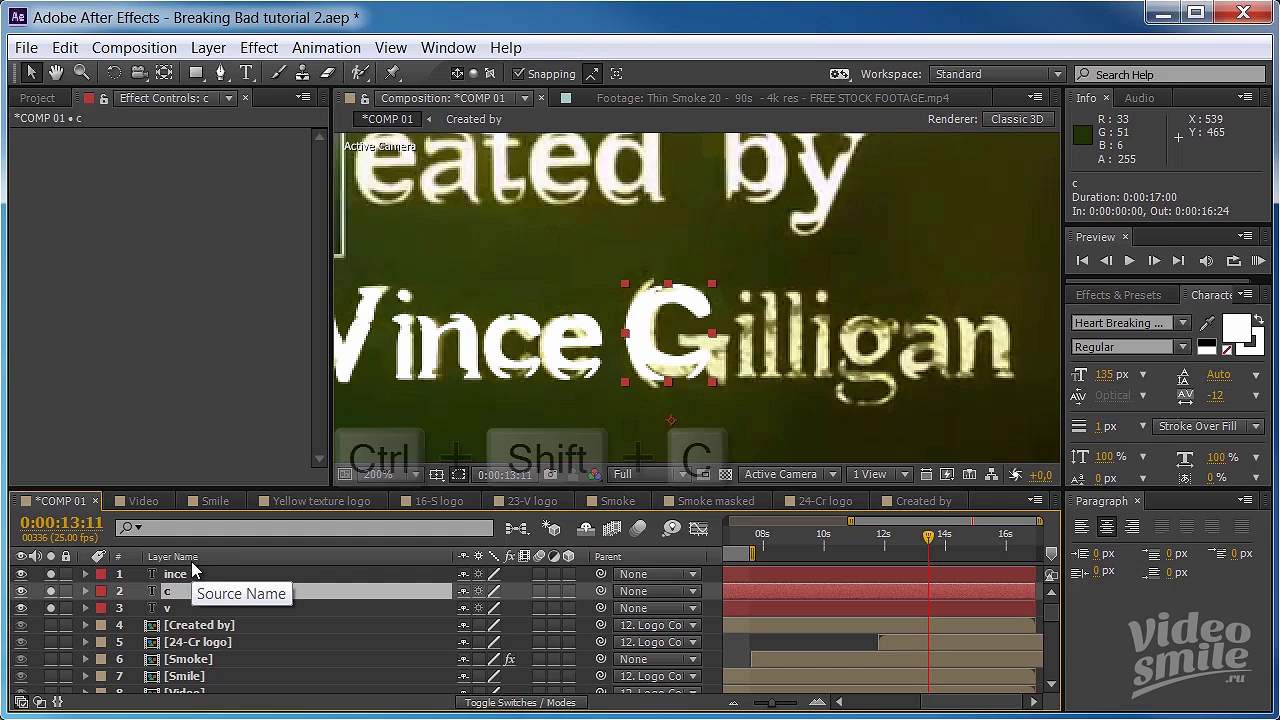
pyautogui.write('G')
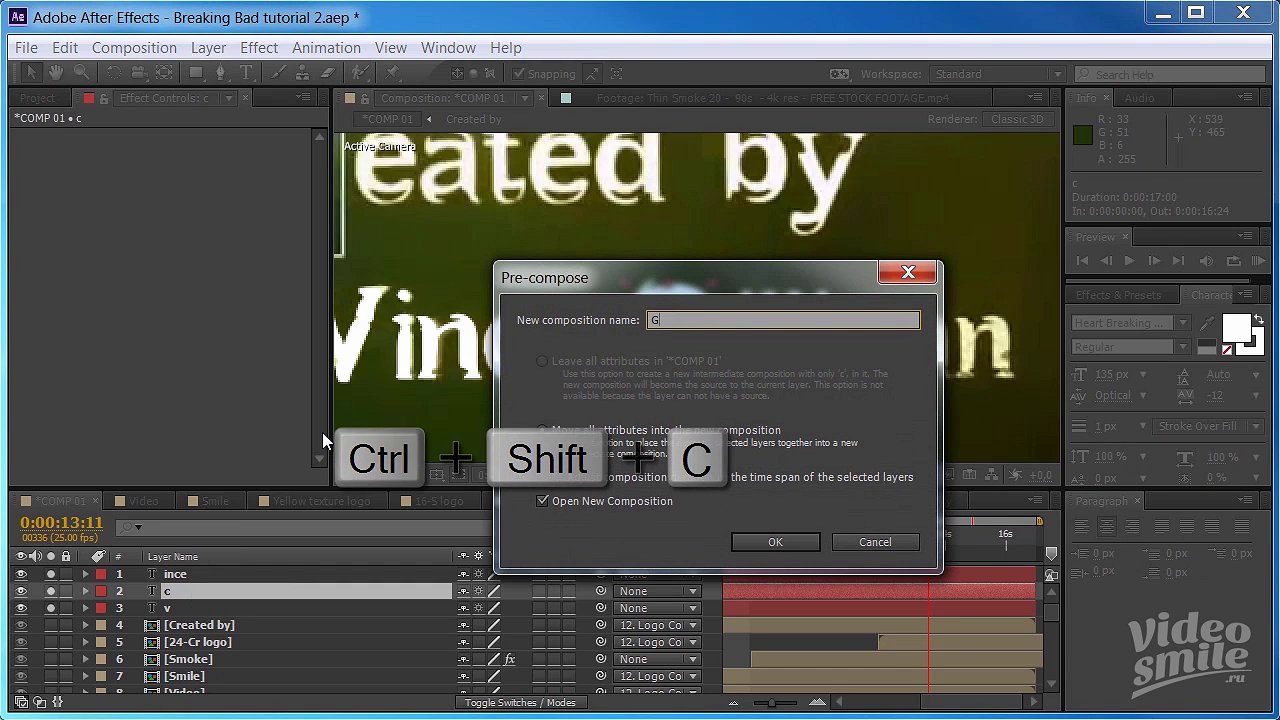
pyautogui.click(559, 498)
pyautogui.click(782, 537)
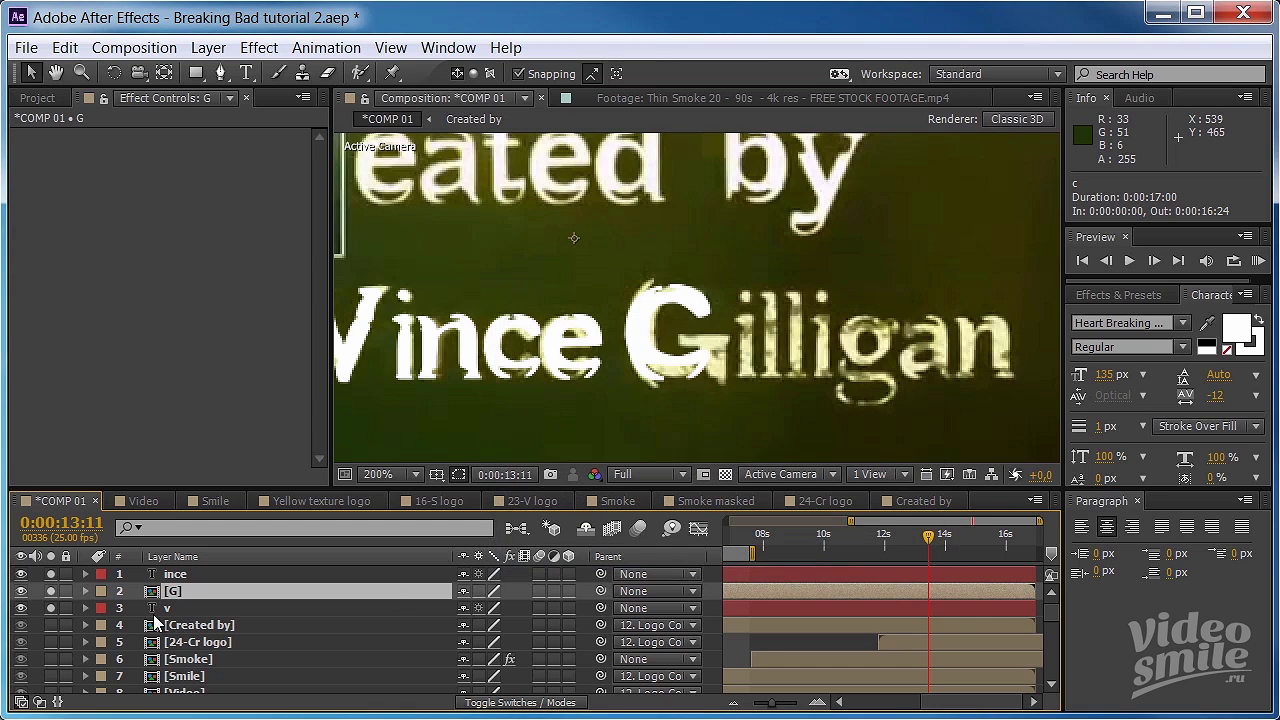
pyautogui.rightClick(188, 591)
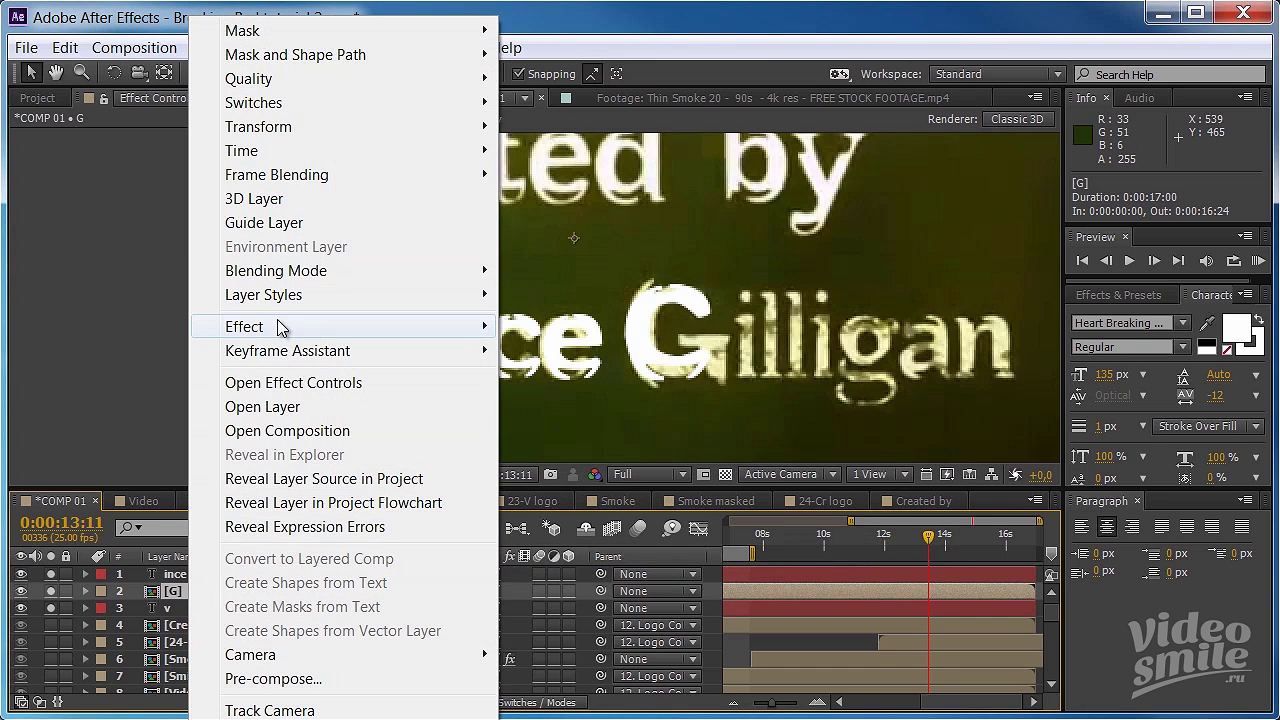
pyautogui.click(283, 408)
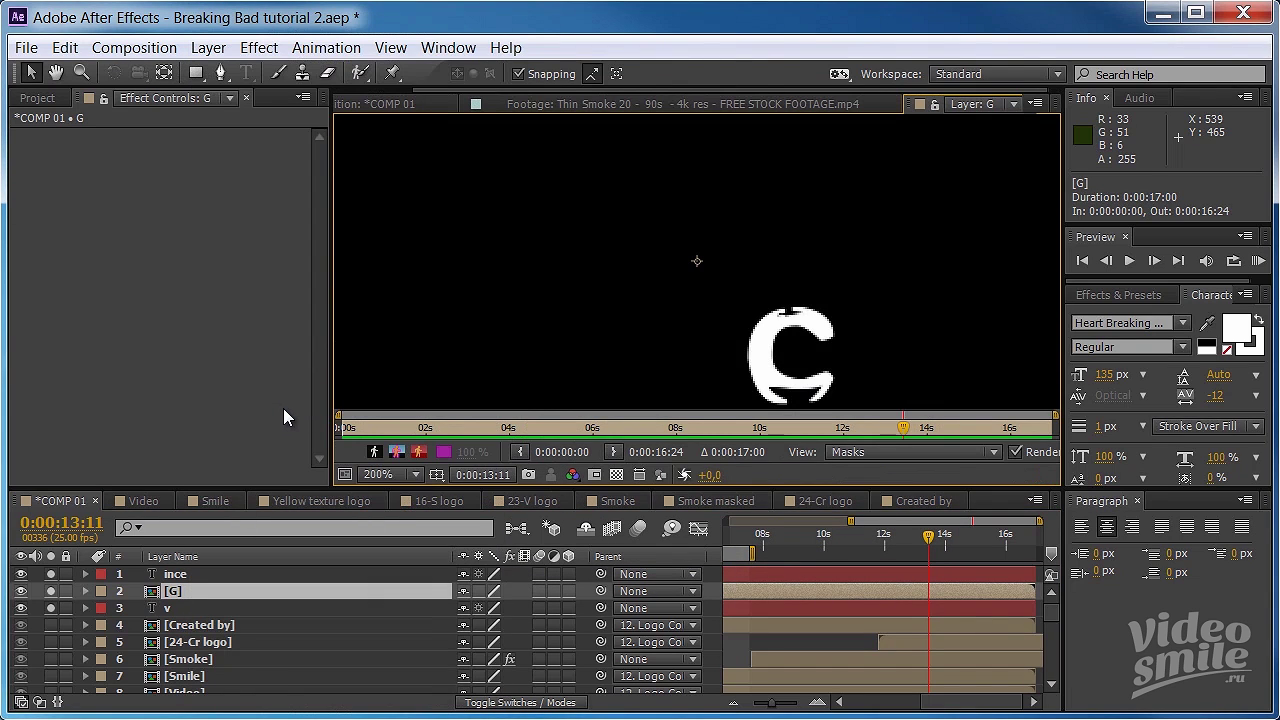
# - Paint a 5 px brush stroke extending the G's tail downward
pyautogui.click(278, 74)
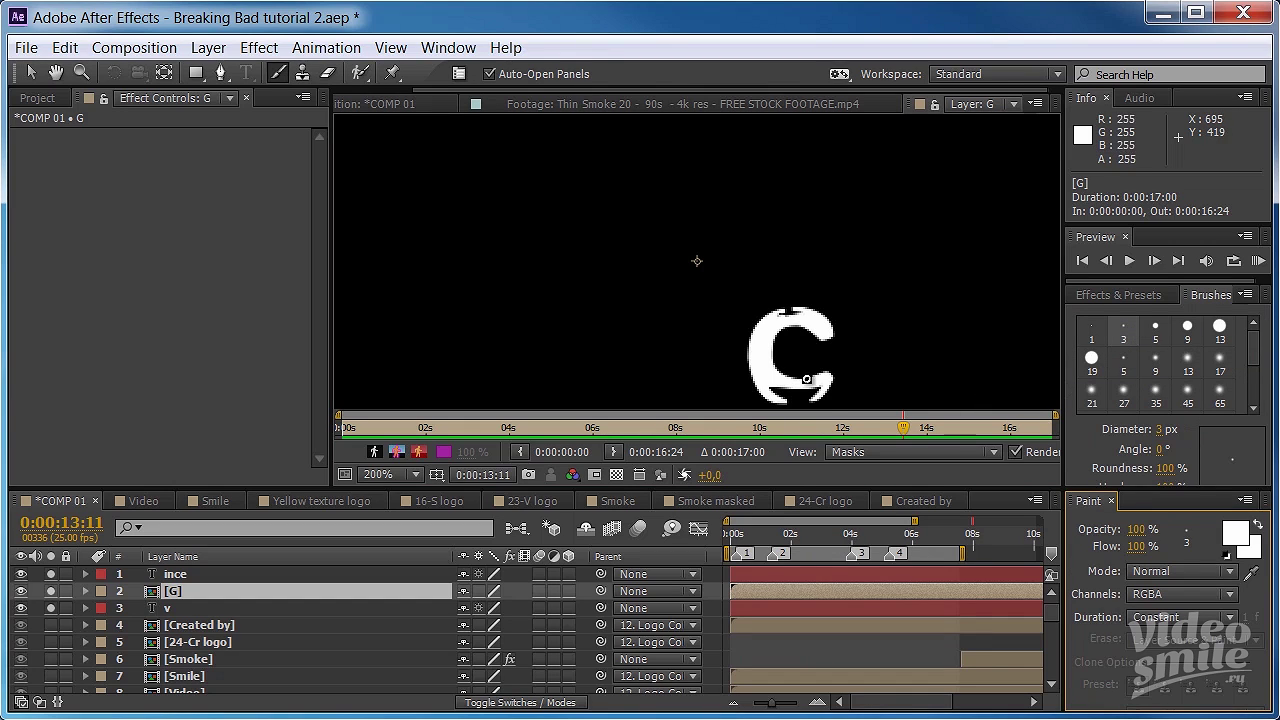
pyautogui.moveTo(808, 371); pyautogui.dragTo(840, 362)
pyautogui.hotkey('ctrl', 'z')
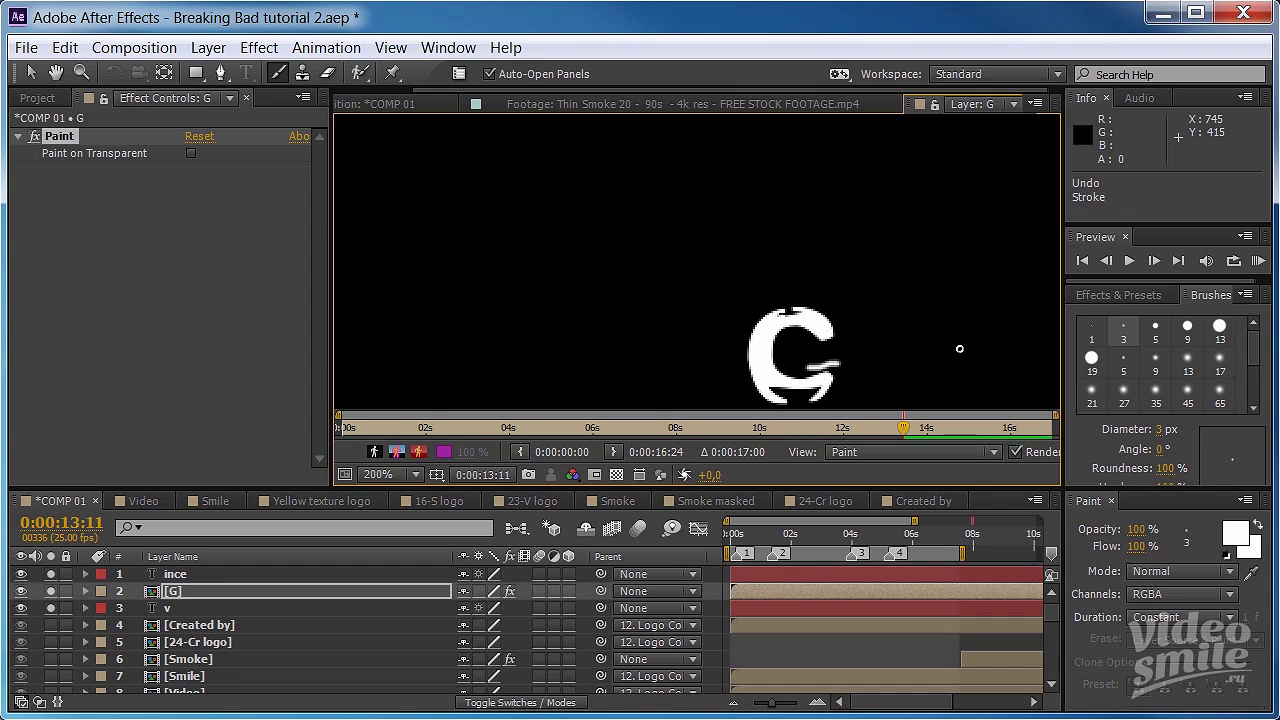
pyautogui.click(1155, 332)
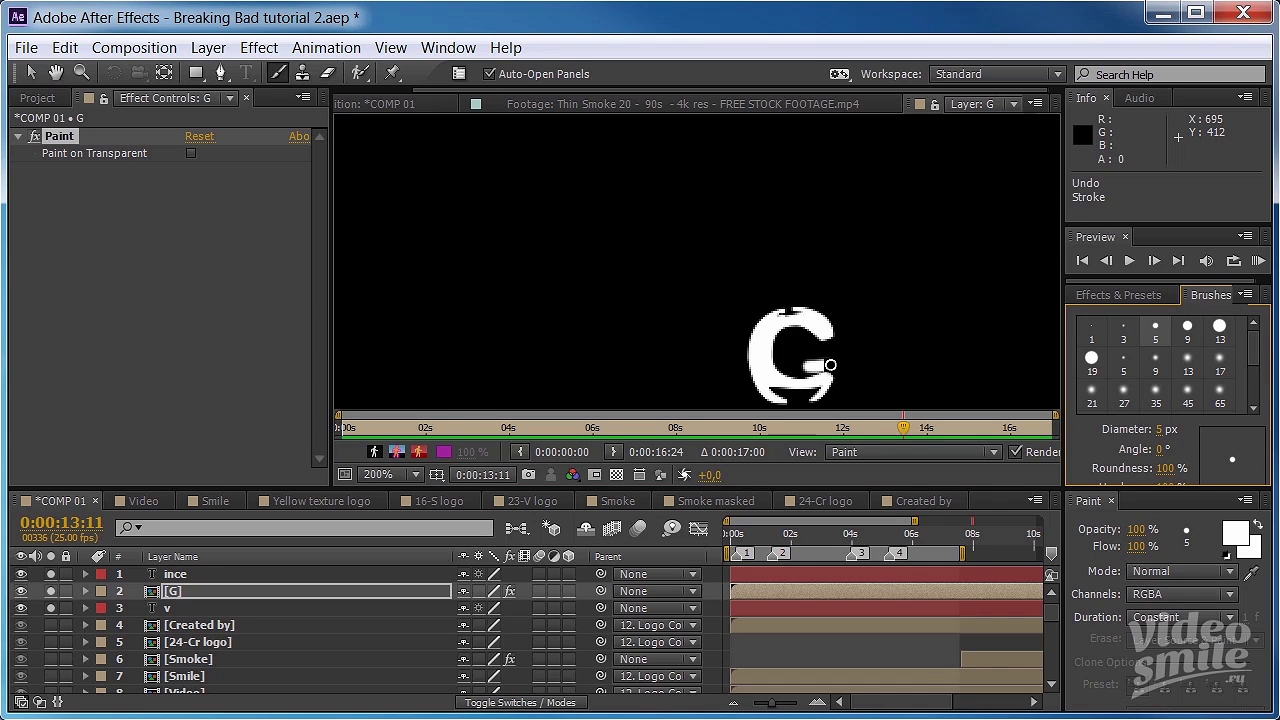
pyautogui.moveTo(836, 365); pyautogui.dragTo(838, 388)
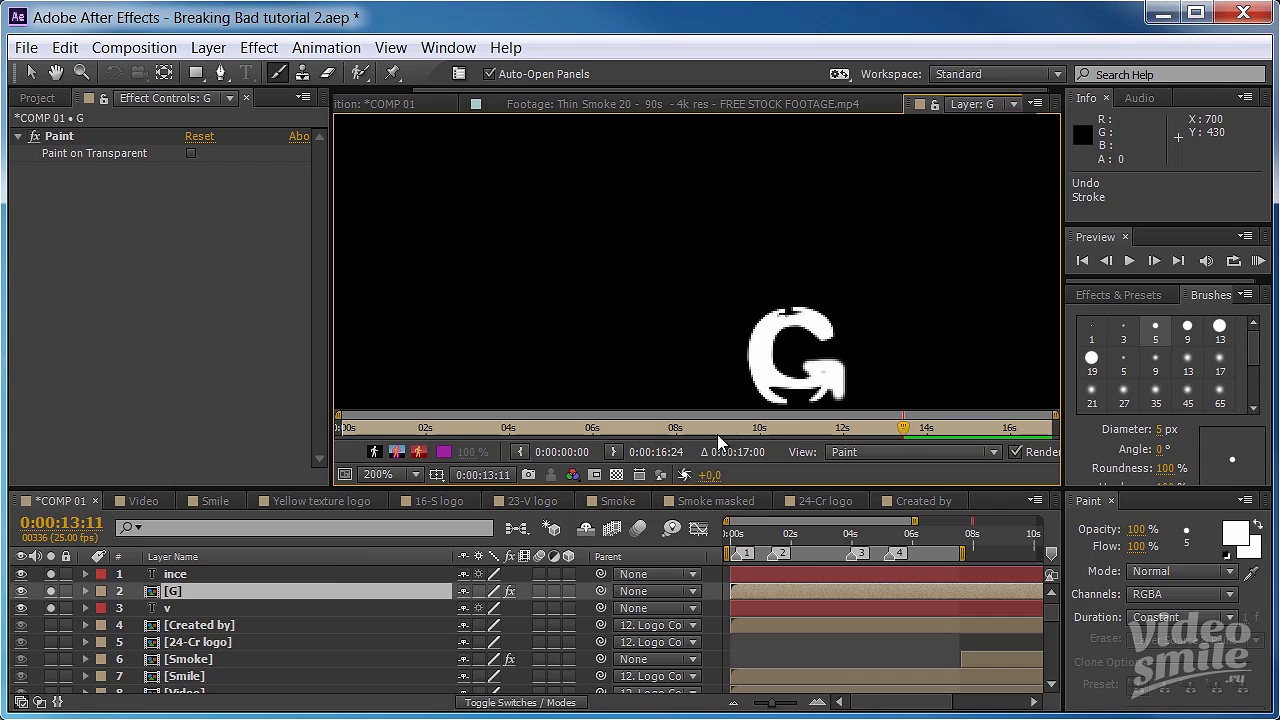
# - Close the smoke footage viewer and switch the brush to 3 px
pyautogui.click(376, 104)
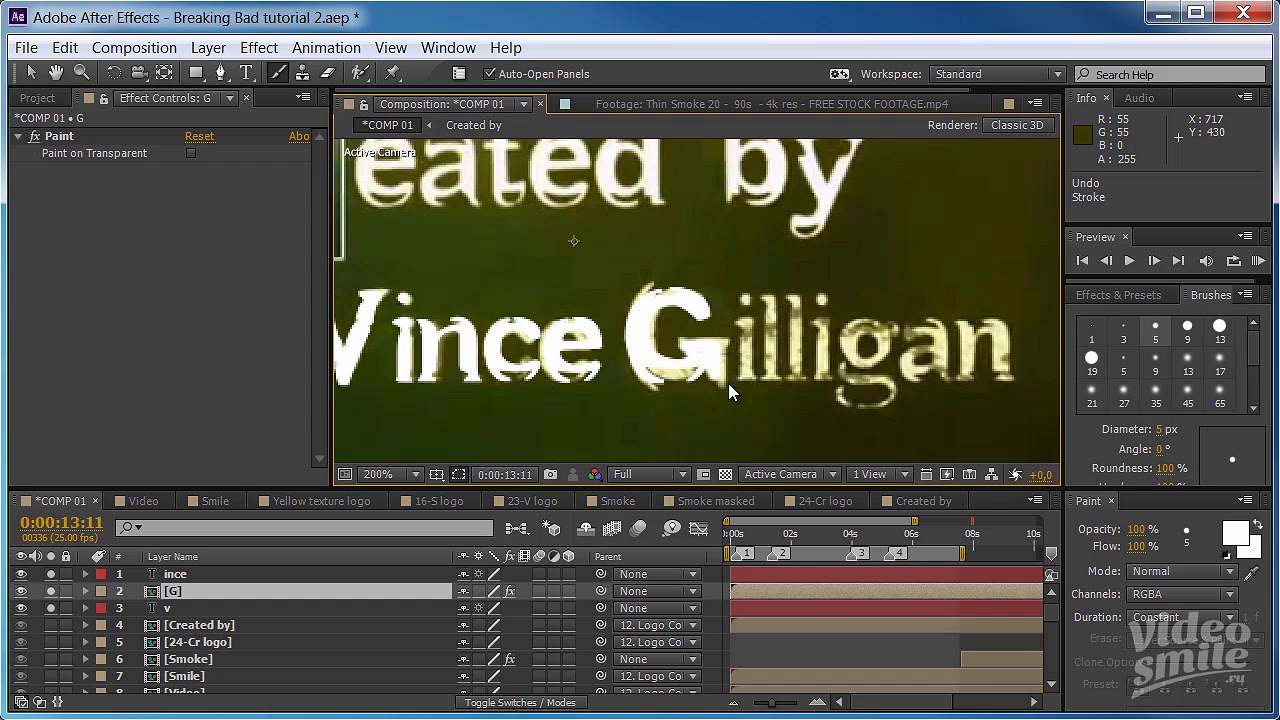
pyautogui.click(630, 104)
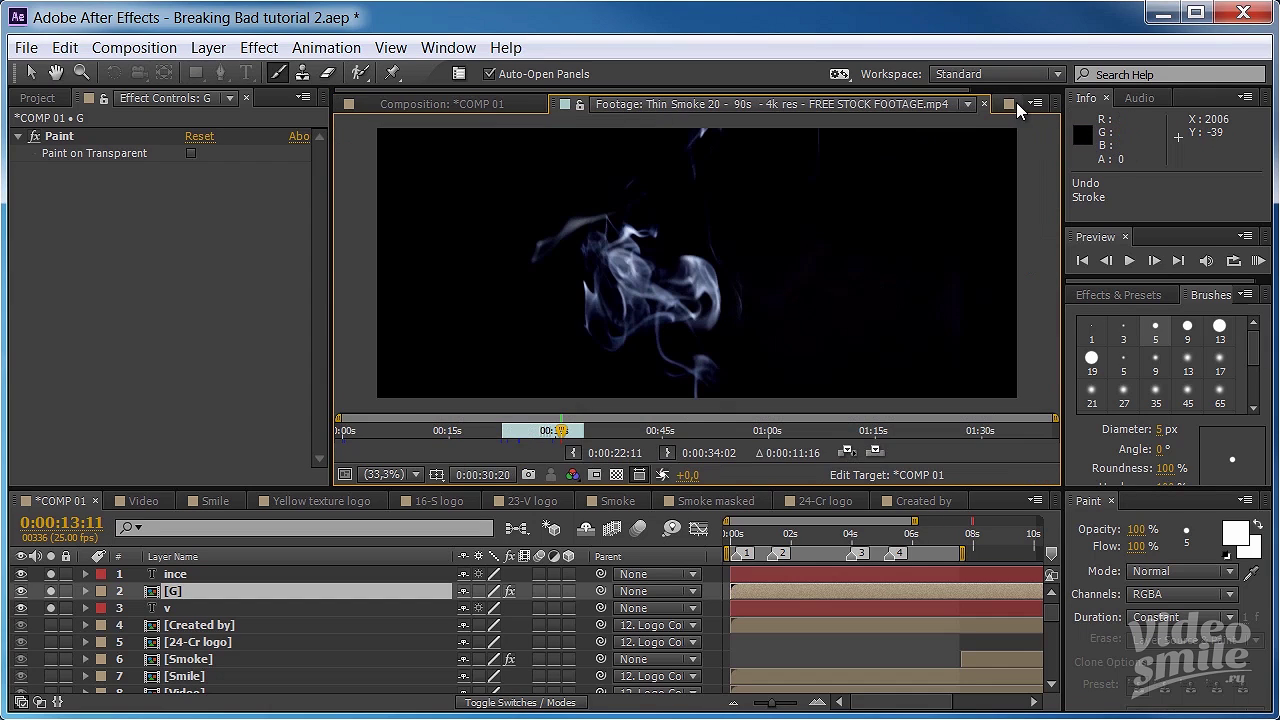
pyautogui.click(985, 104)
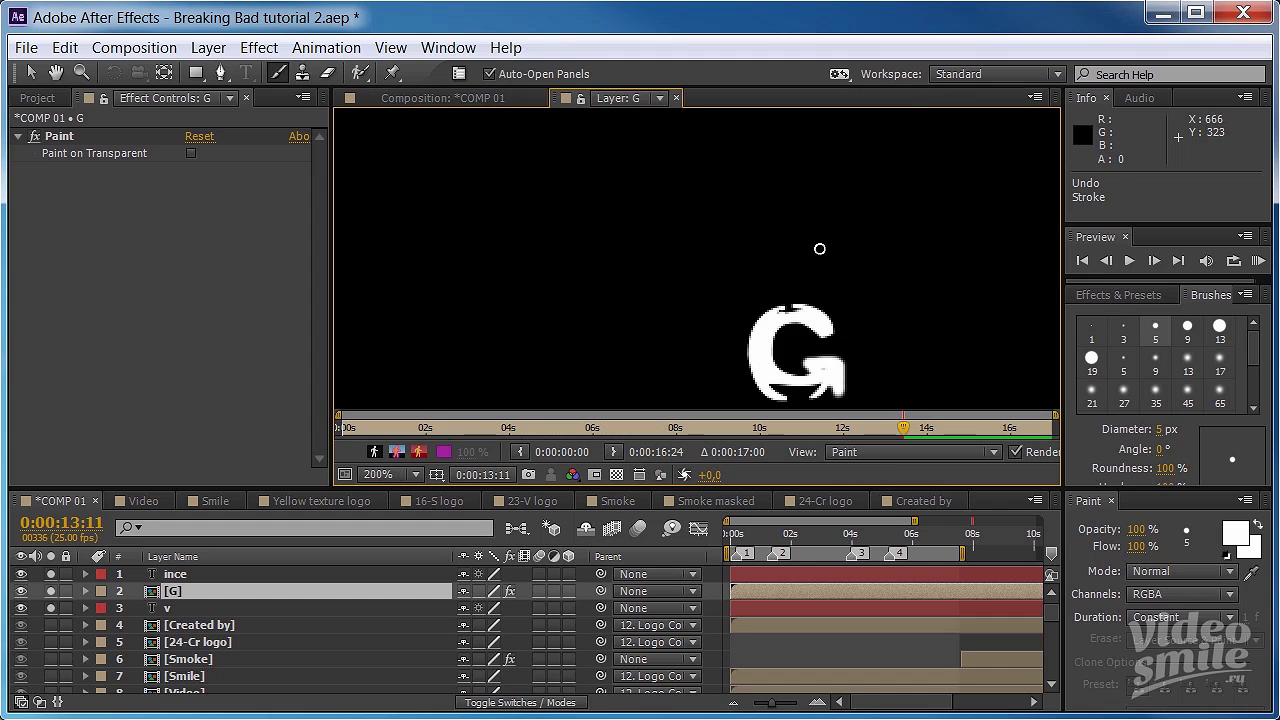
pyautogui.click(1123, 330)
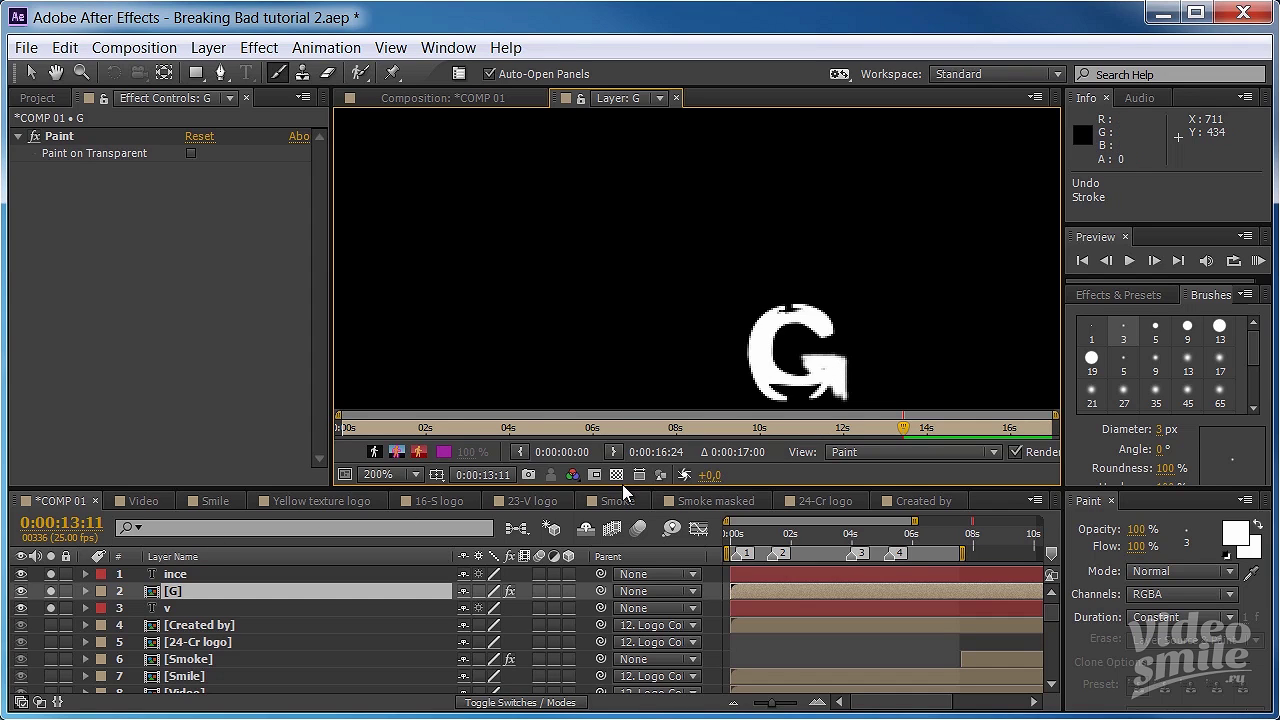
pyautogui.click(452, 97)
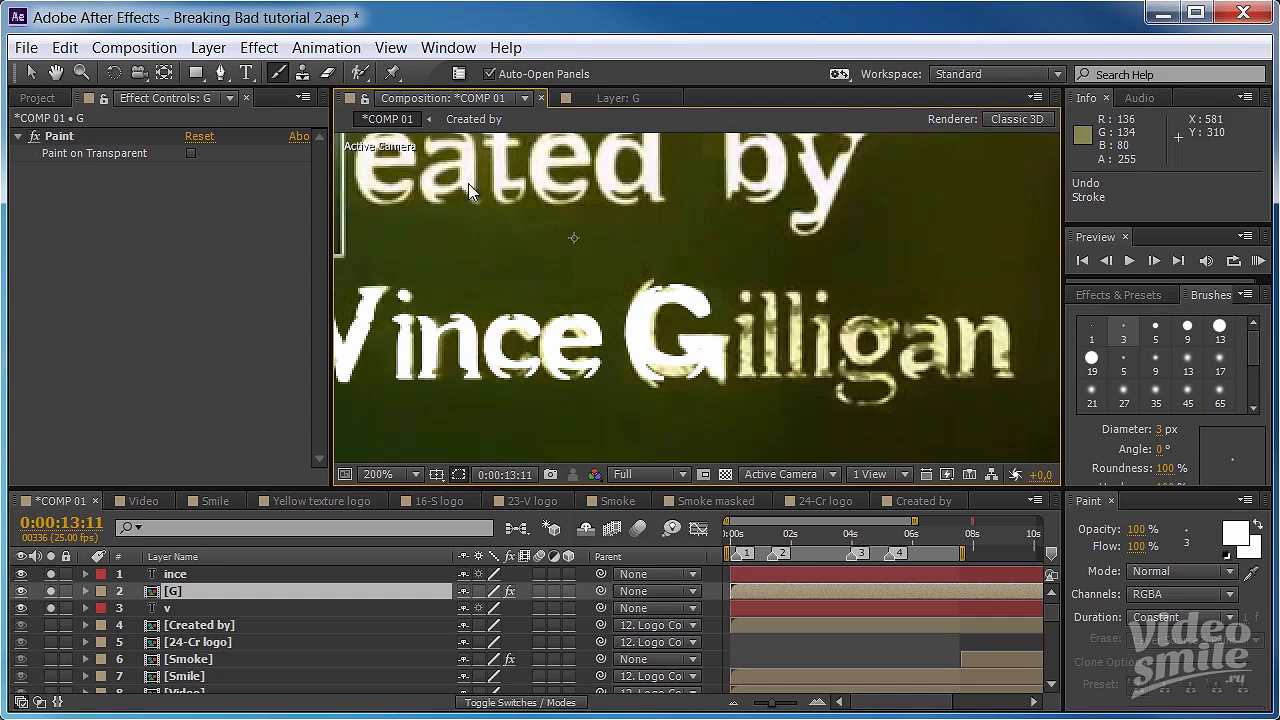
# - Hide the background video to check the G, then show it behind the title again
pyautogui.scroll(-3, 56, 652)
pyautogui.click(51, 659)
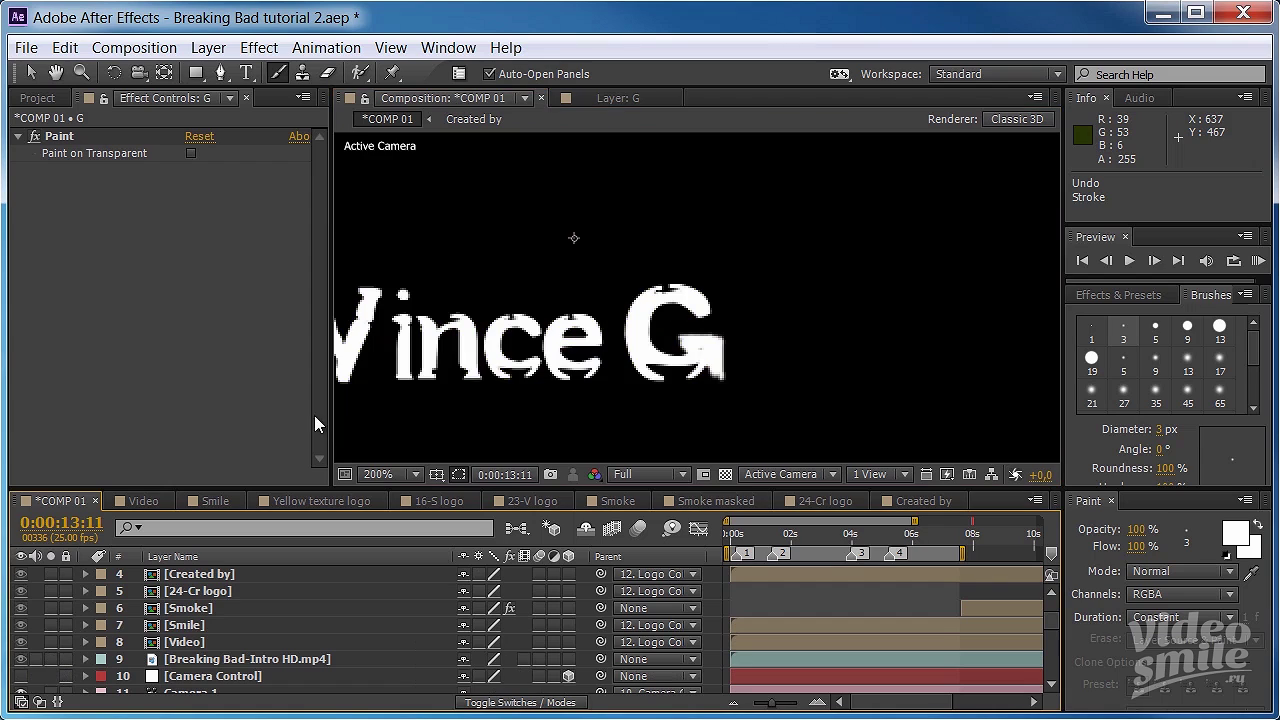
pyautogui.scroll(-2, 360, 385)
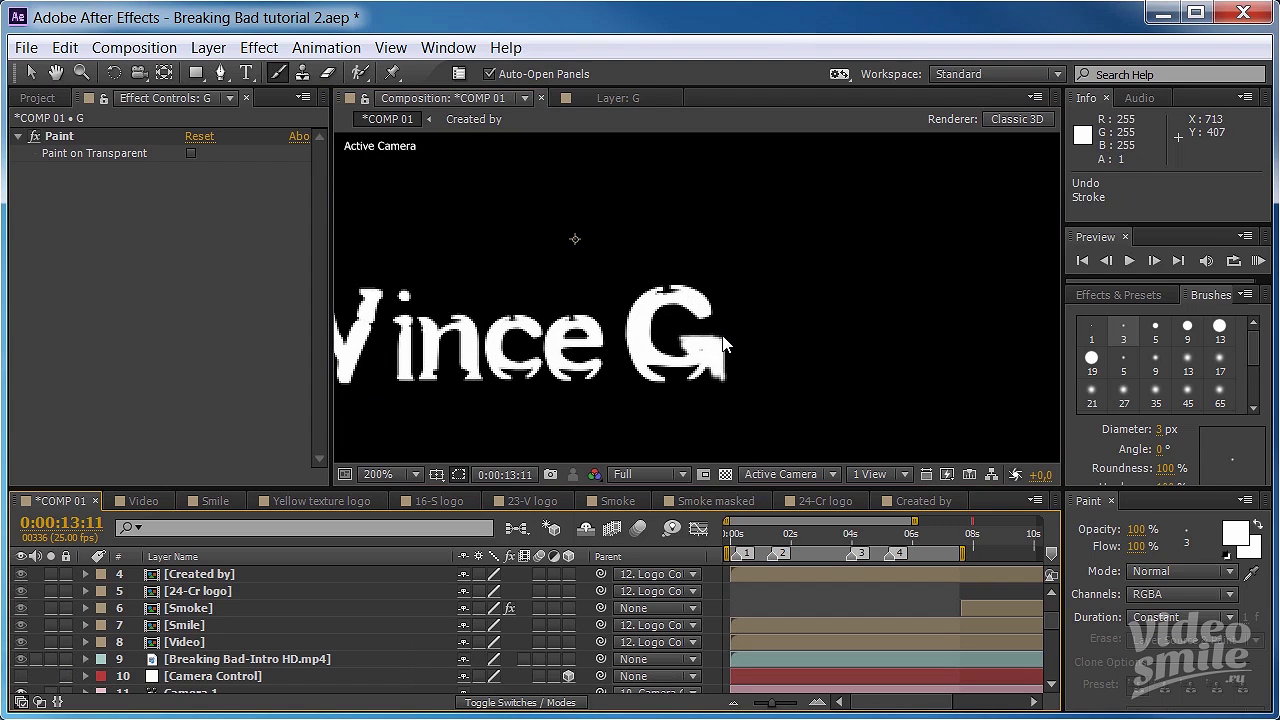
pyautogui.click(614, 97)
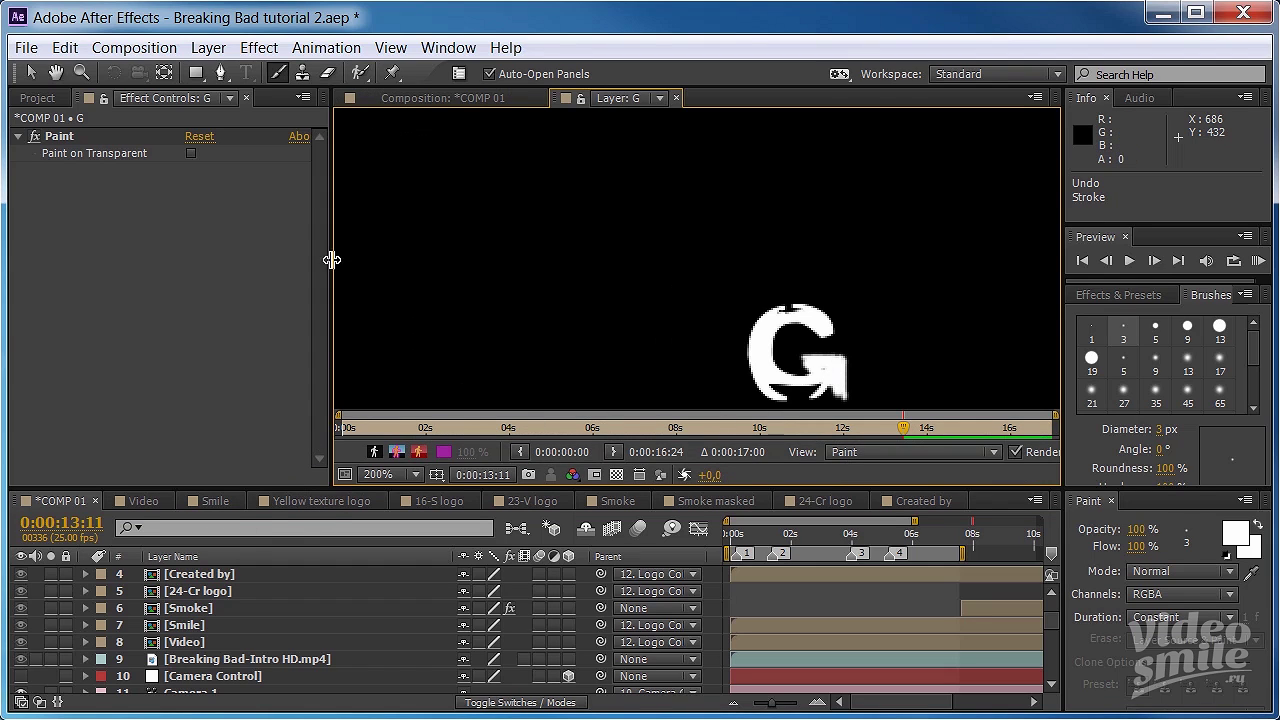
pyautogui.click(412, 99)
pyautogui.scroll(-2, 613, 283)
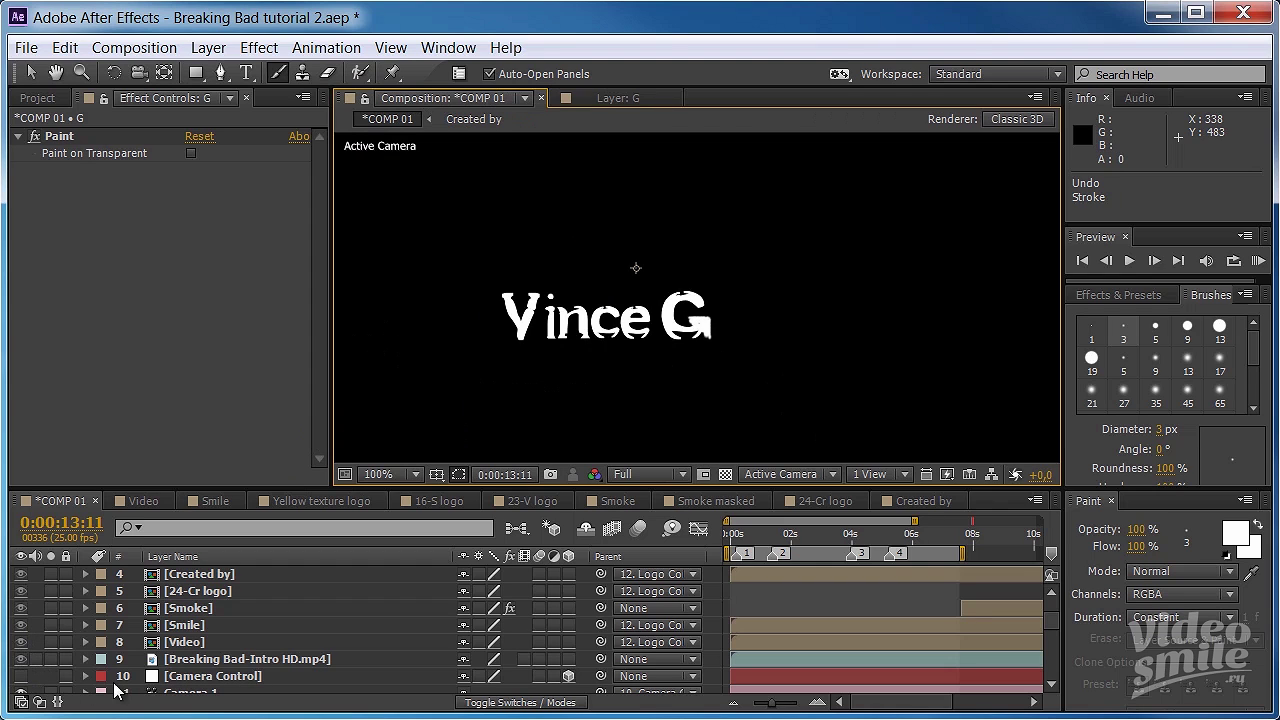
pyautogui.click(51, 659)
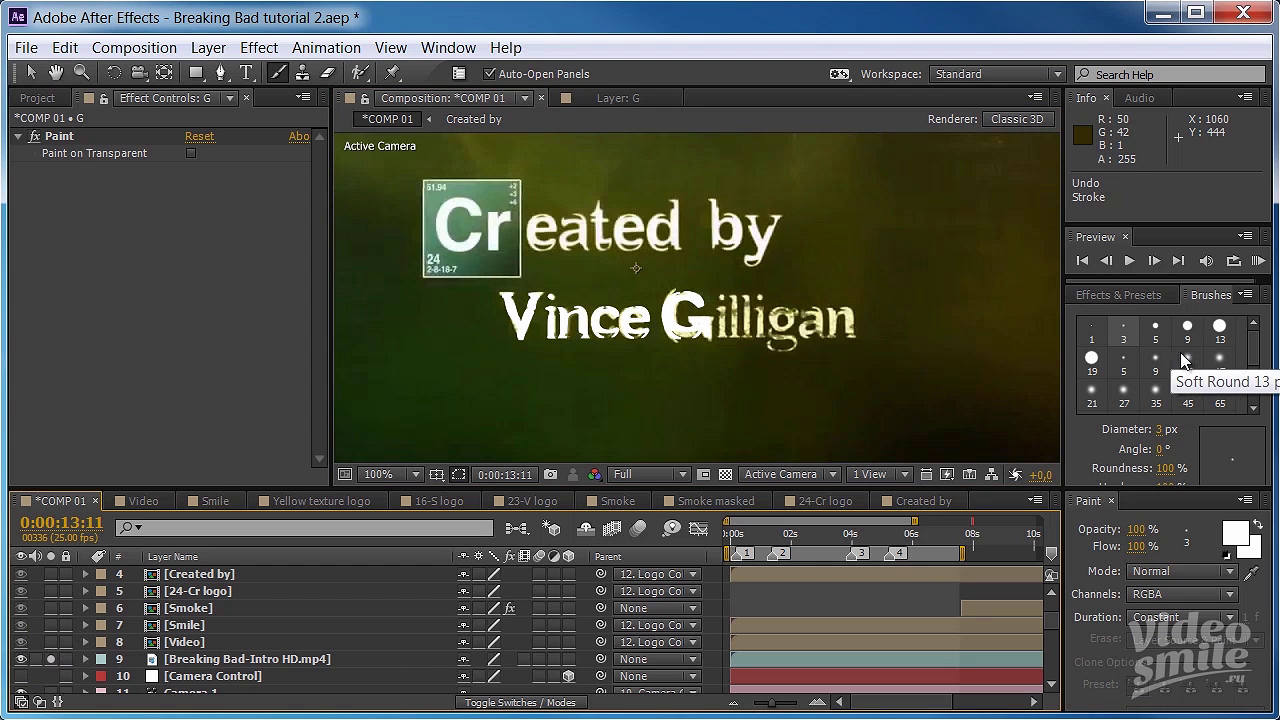
# - Create a new text layer reading 'illigan' and reduce its font size
pyautogui.click(246, 73)
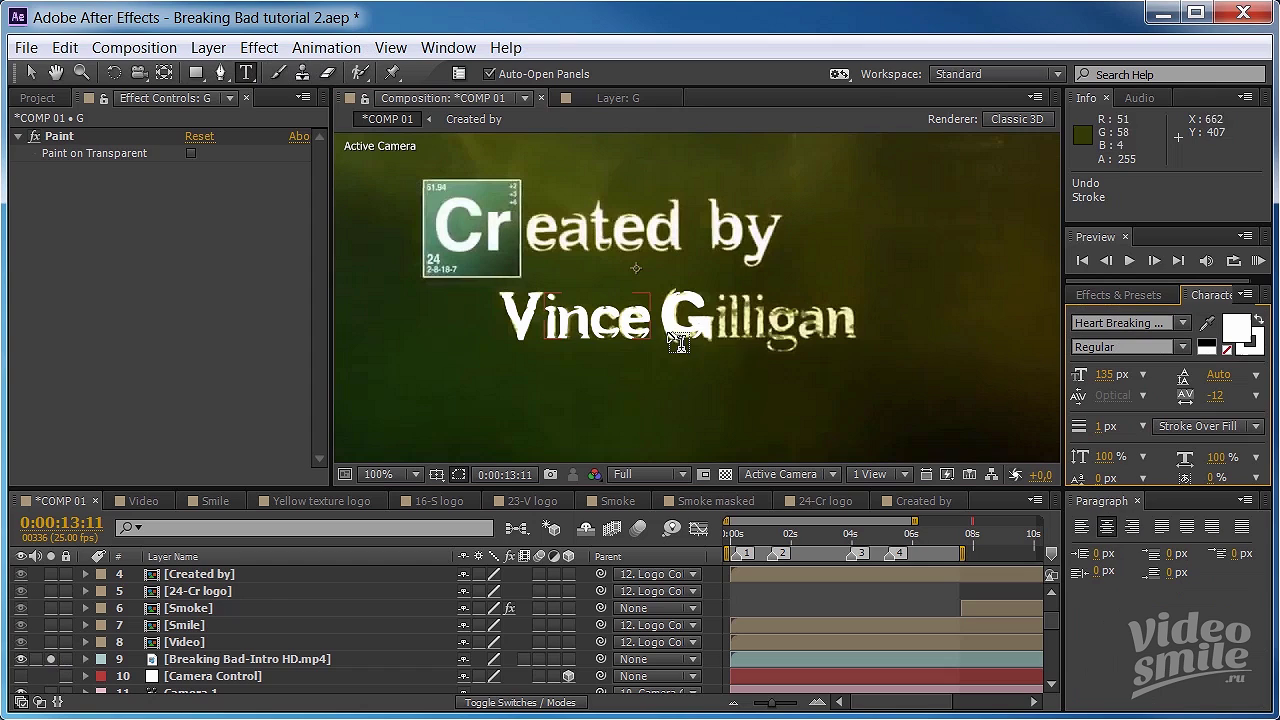
pyautogui.click(720, 340)
pyautogui.write('v')
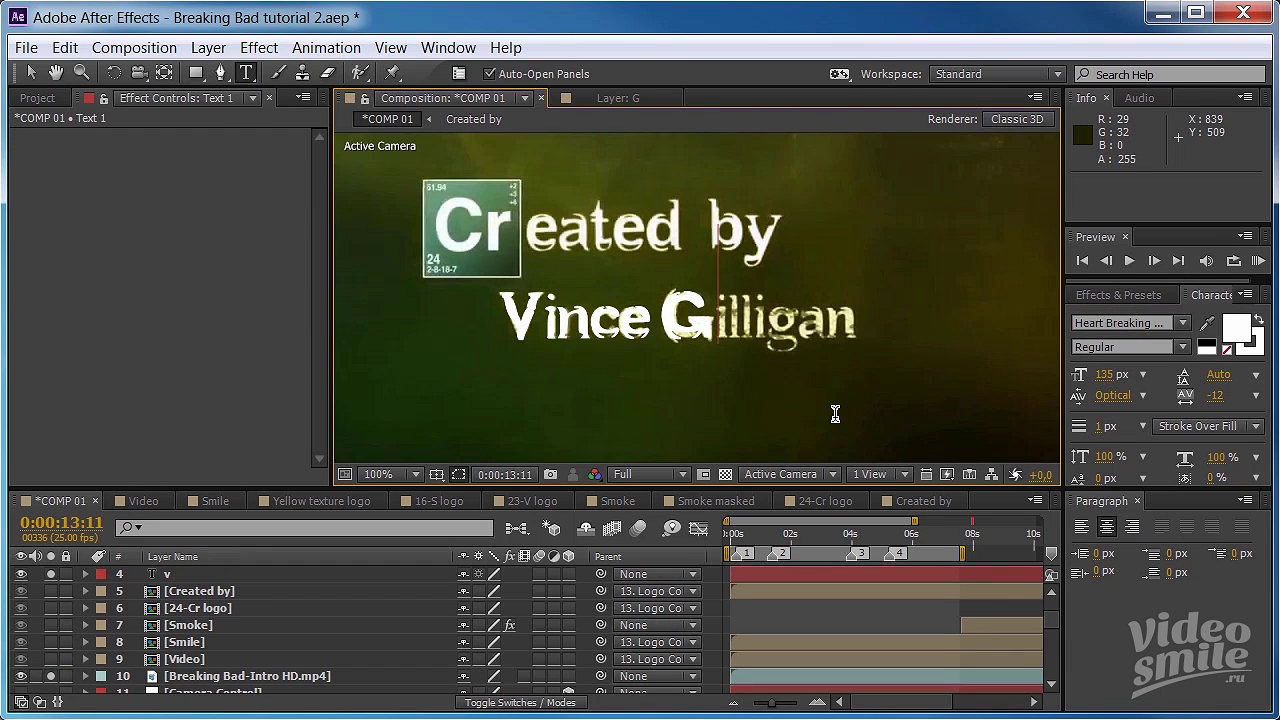
pyautogui.write('i')
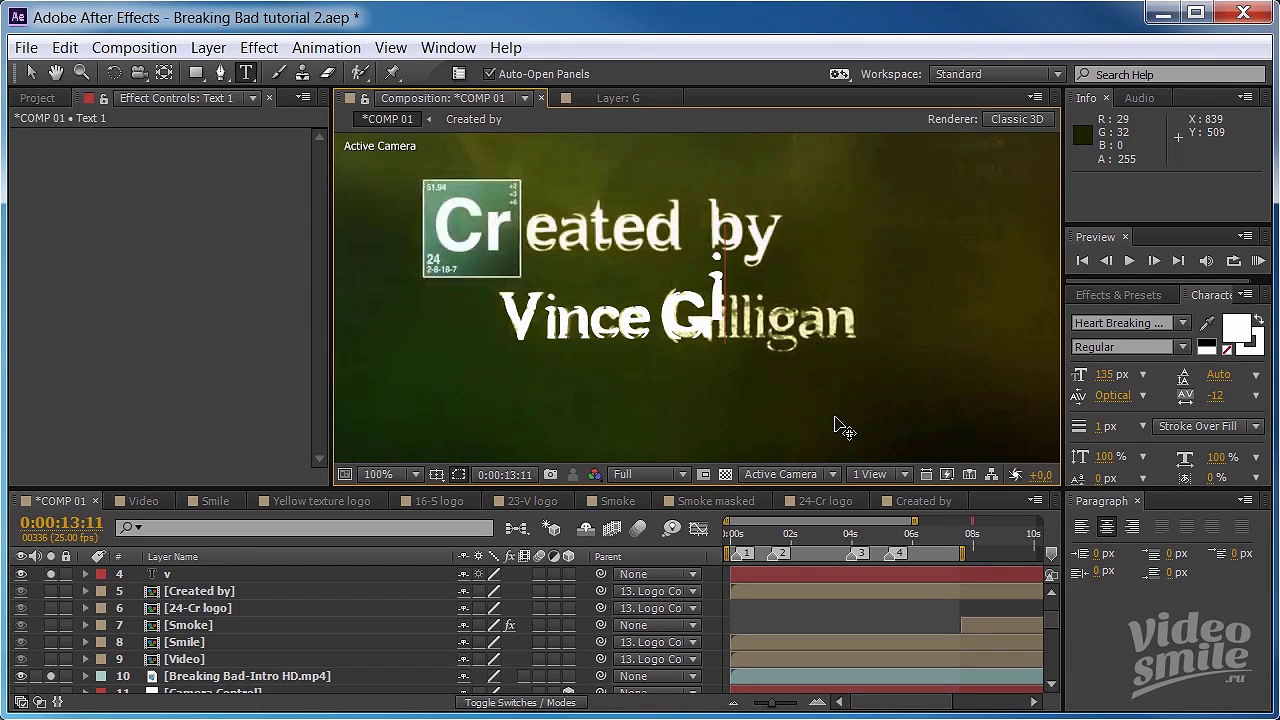
pyautogui.write('lliga')
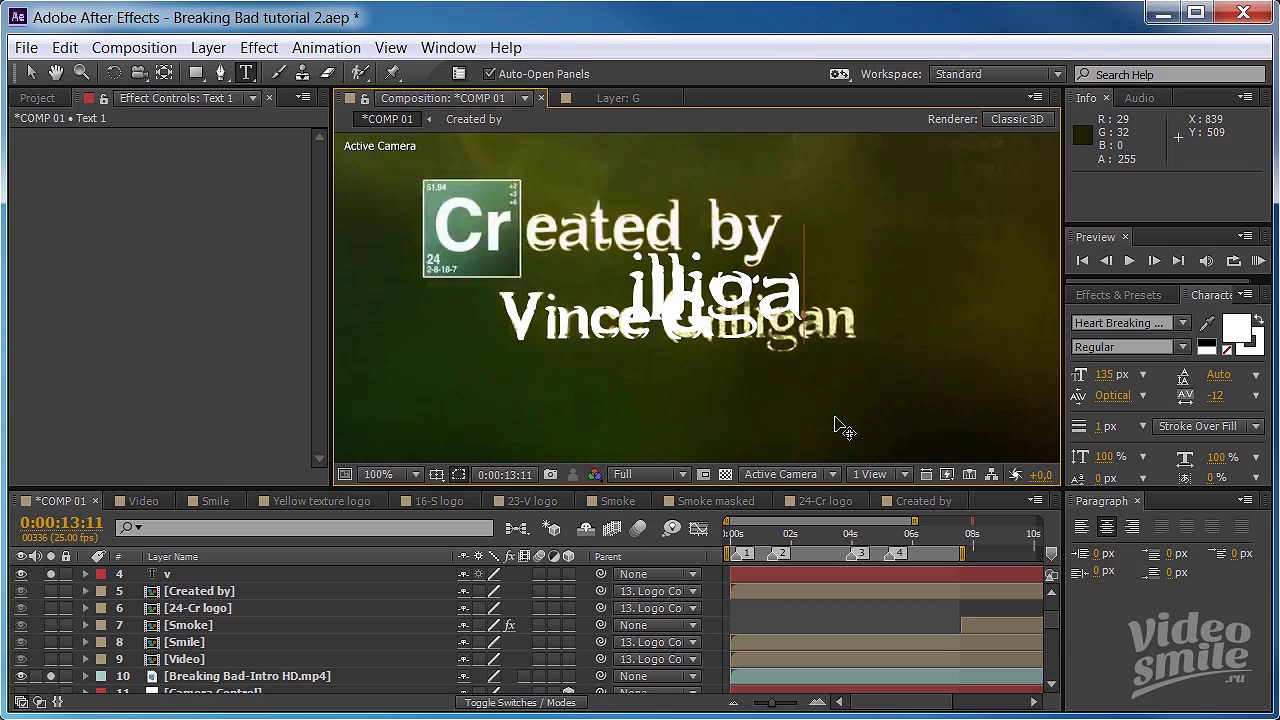
pyautogui.write('n')
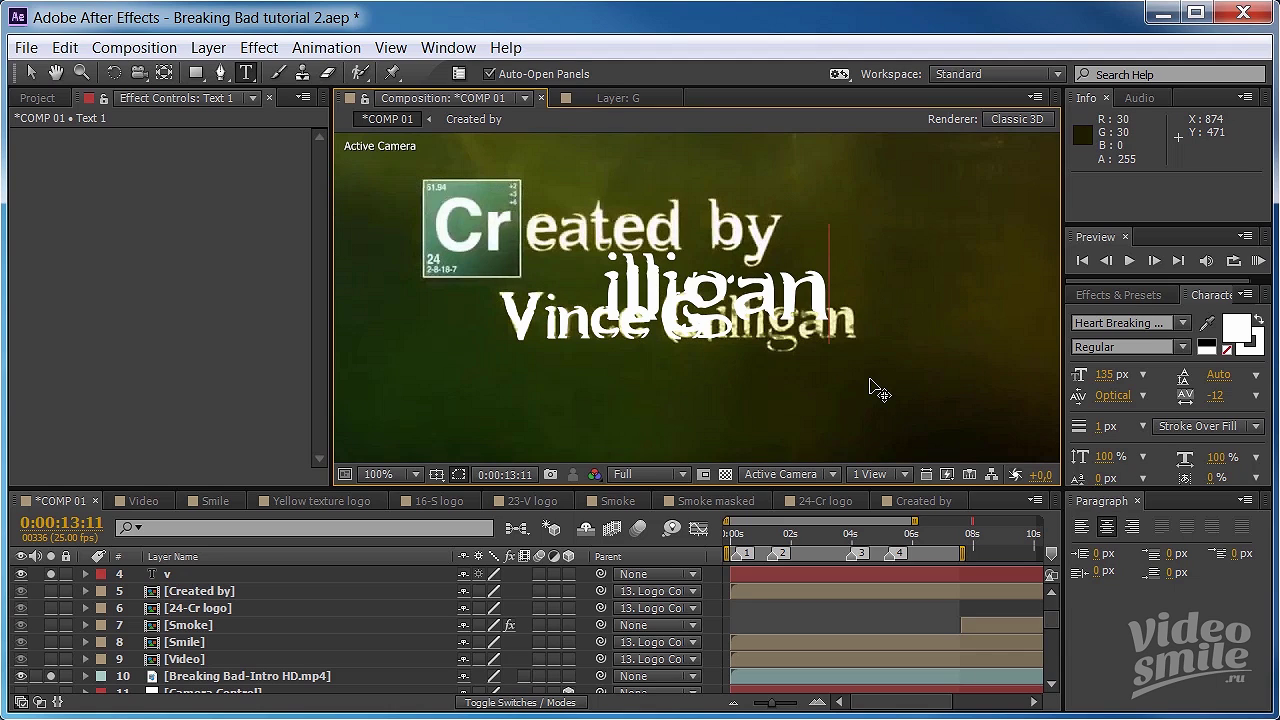
pyautogui.press('KP_Enter')
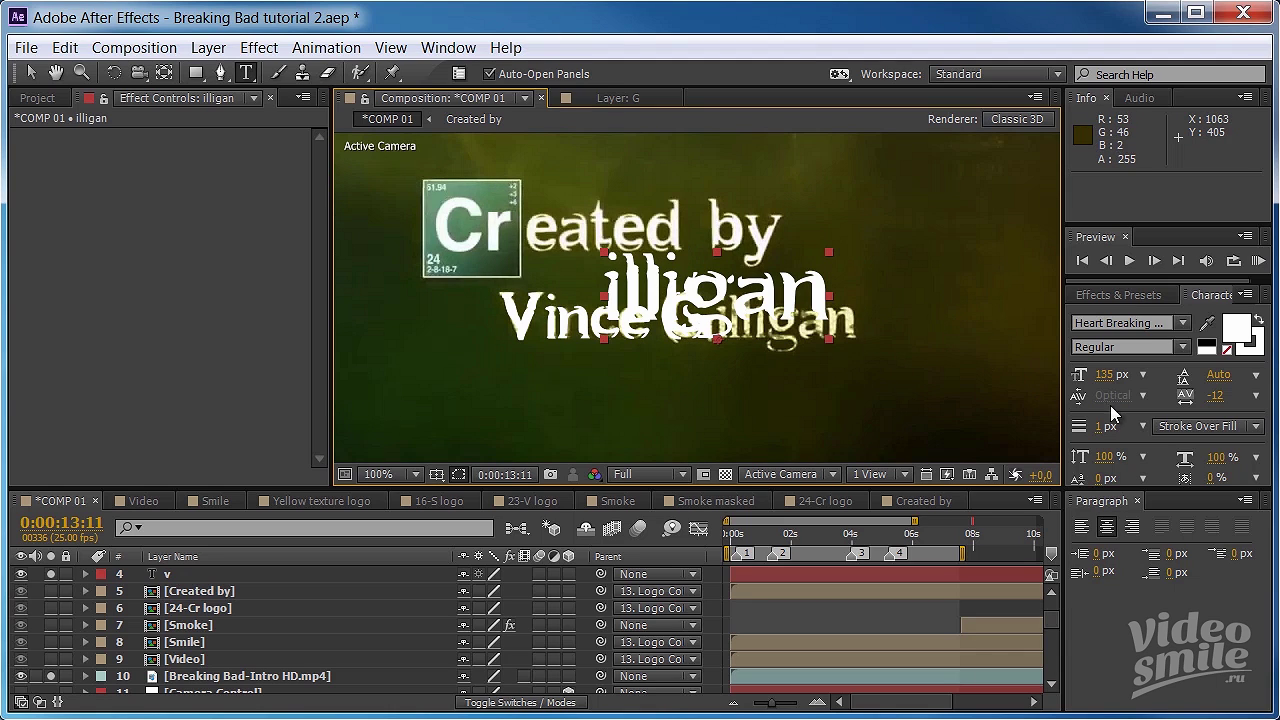
pyautogui.moveTo(1104, 374); pyautogui.dragTo(1060, 380)
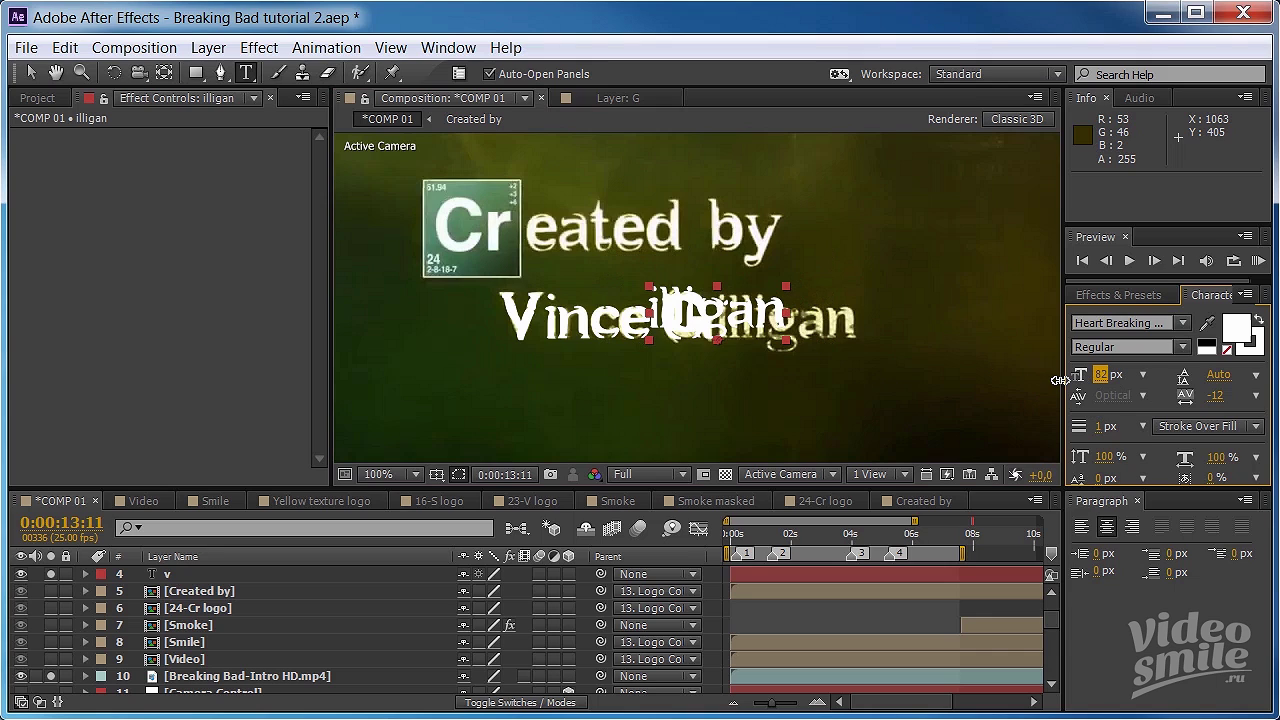
# - Set the illigan text to 89 px and place it right after the G
pyautogui.press('v')
pyautogui.click(569, 323)
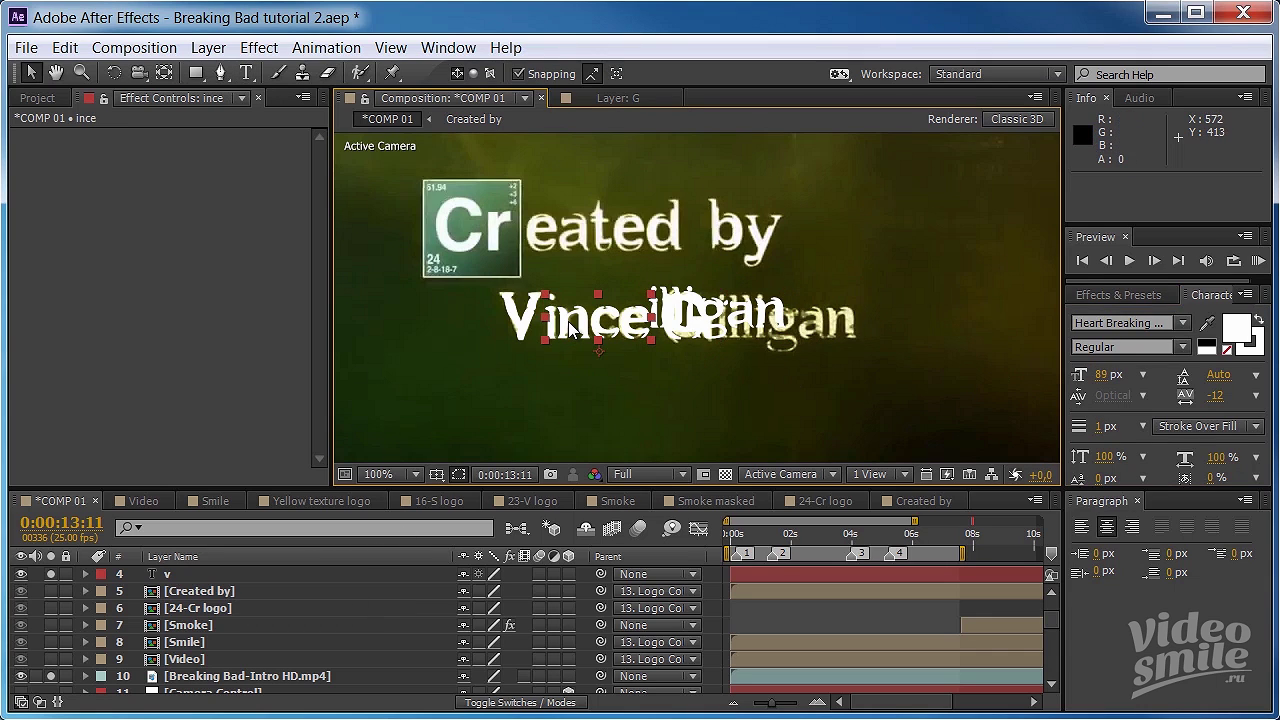
pyautogui.click(776, 318)
pyautogui.click(1102, 374)
pyautogui.write('82')
pyautogui.press('Return')
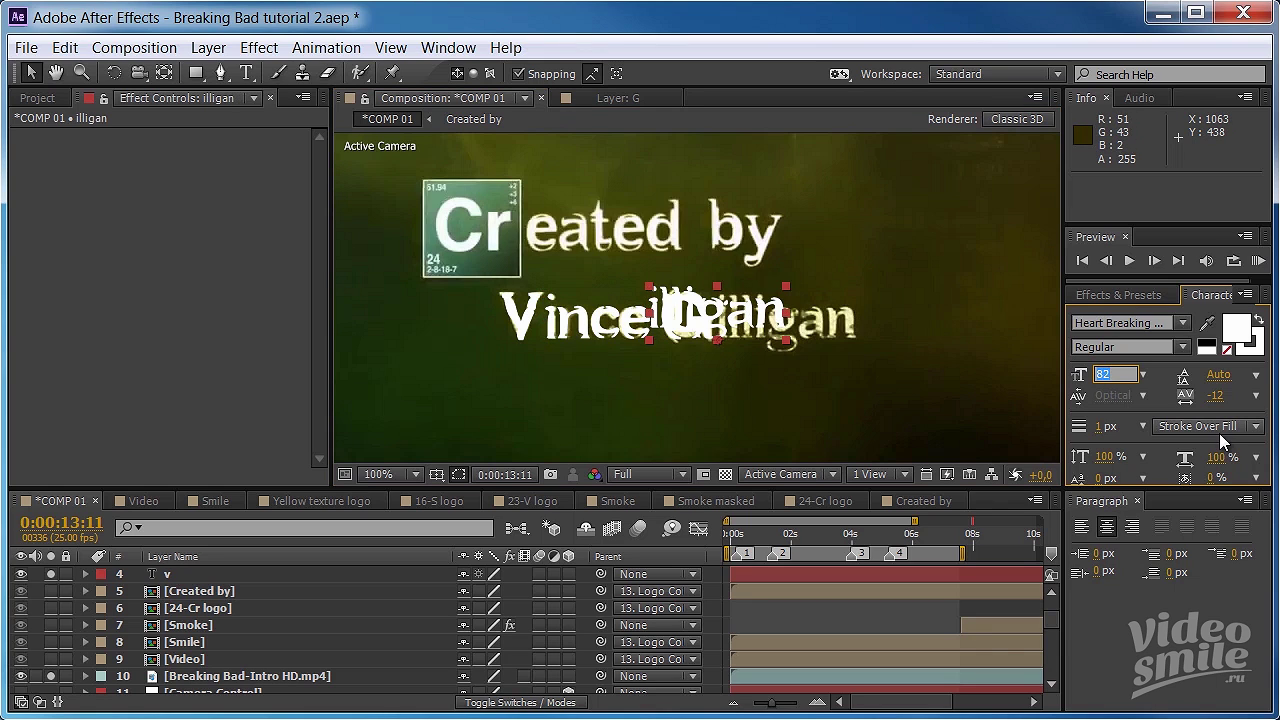
pyautogui.hotkey('ctrl', 'z')
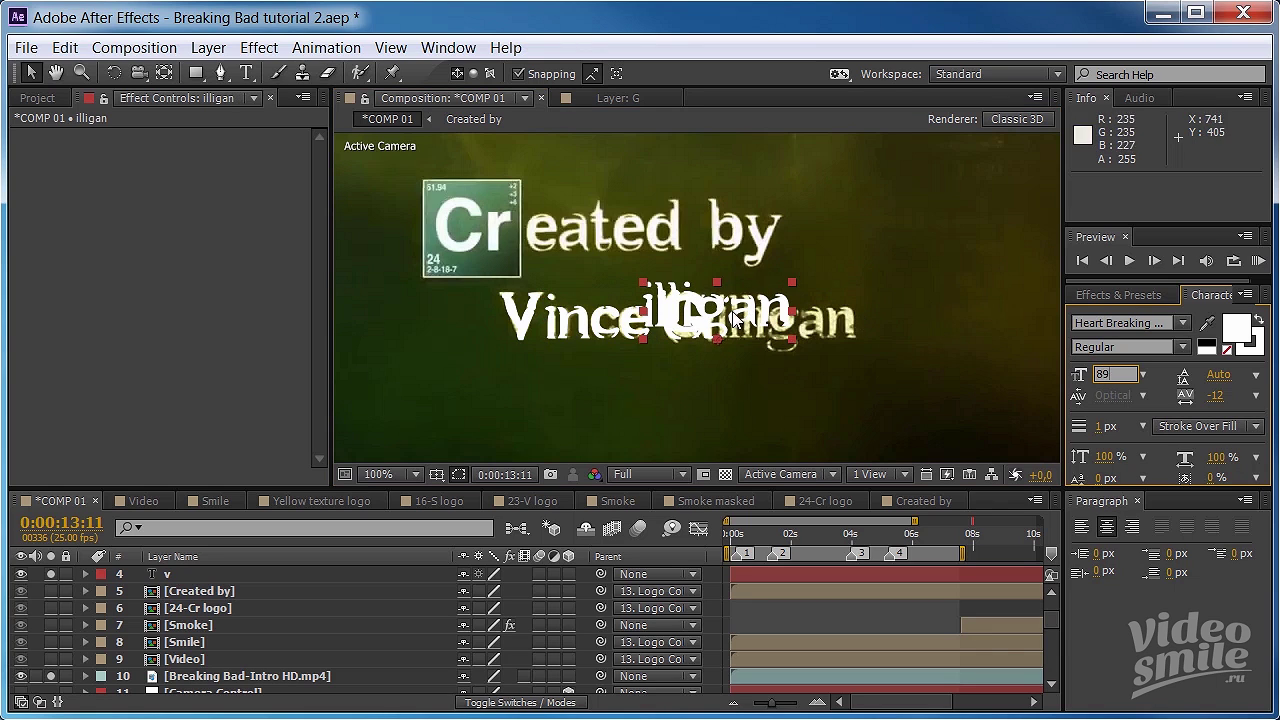
pyautogui.moveTo(733, 318); pyautogui.dragTo(806, 328)
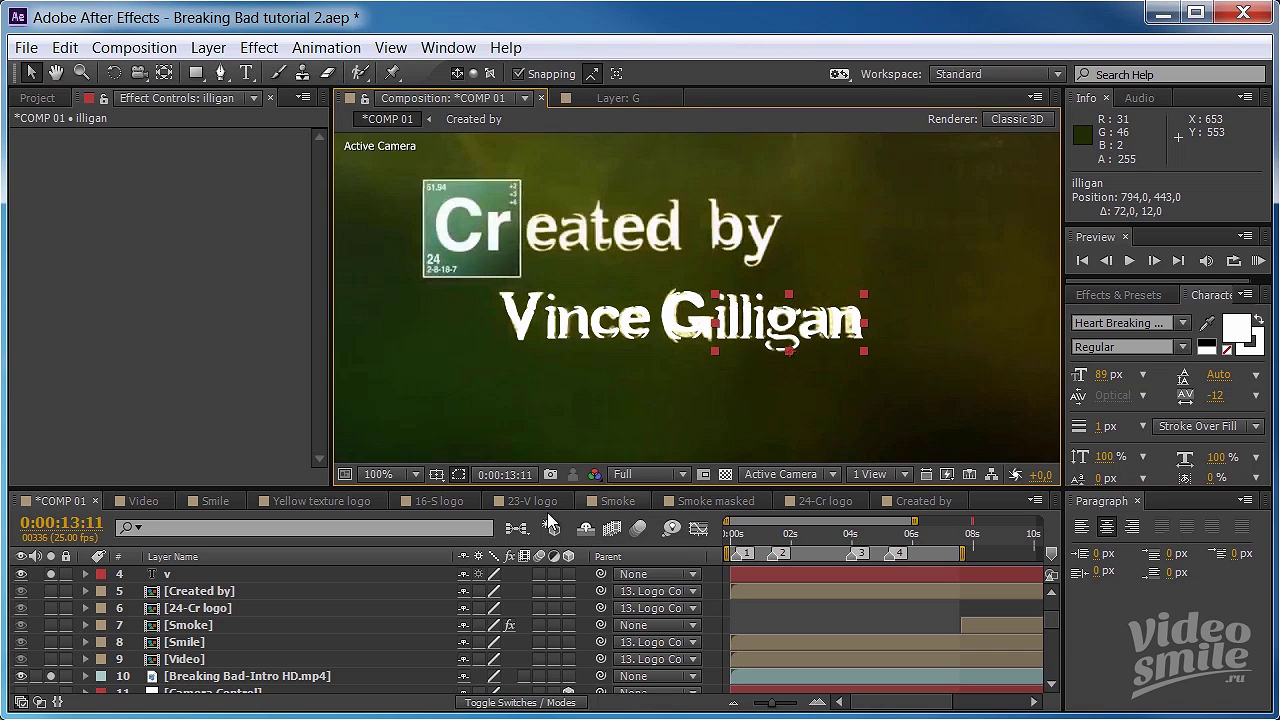
# - Turn off Solo on the background video and the three title layers
pyautogui.click(51, 677)
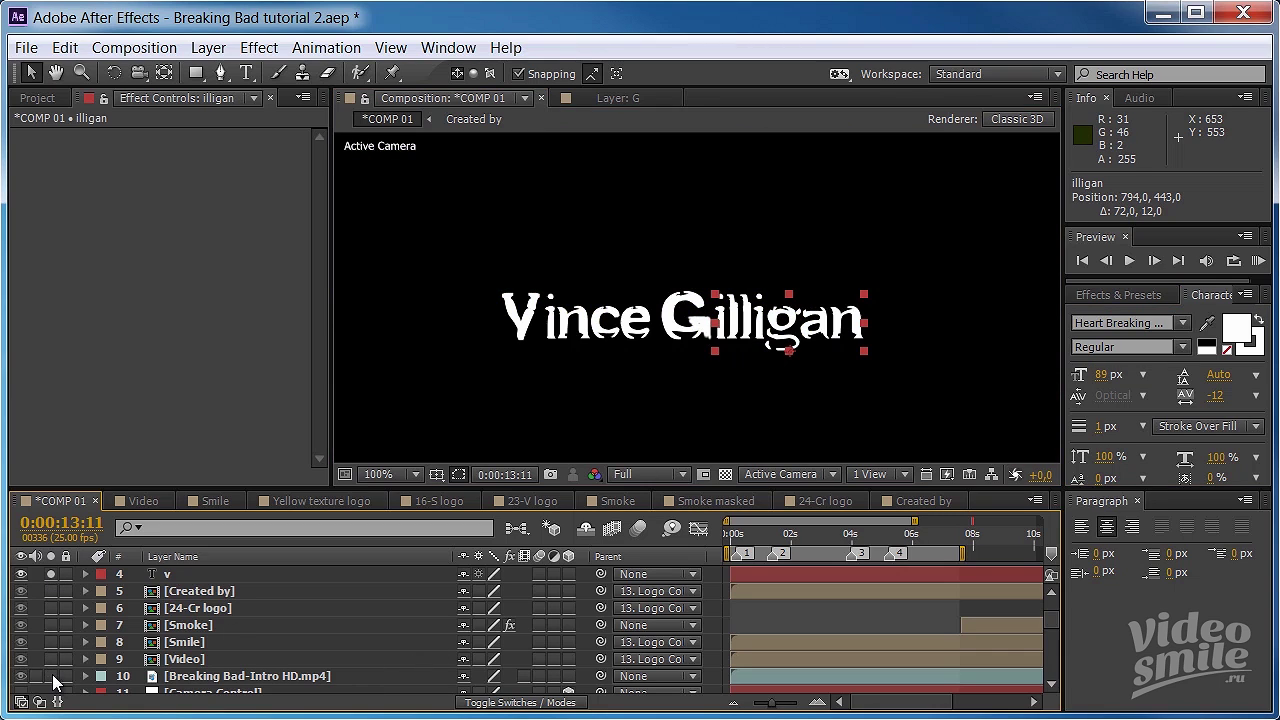
pyautogui.press(',')
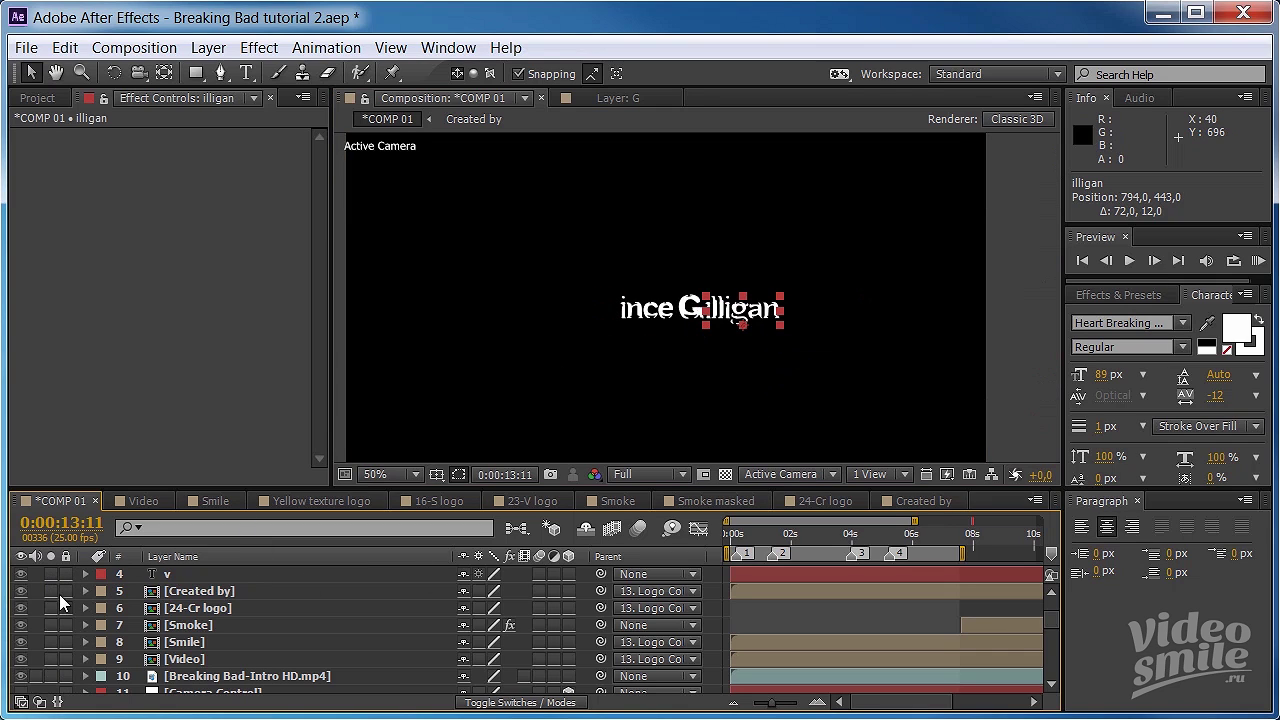
pyautogui.scroll(2, 57, 590)
pyautogui.moveTo(50, 574); pyautogui.dragTo(50, 591)
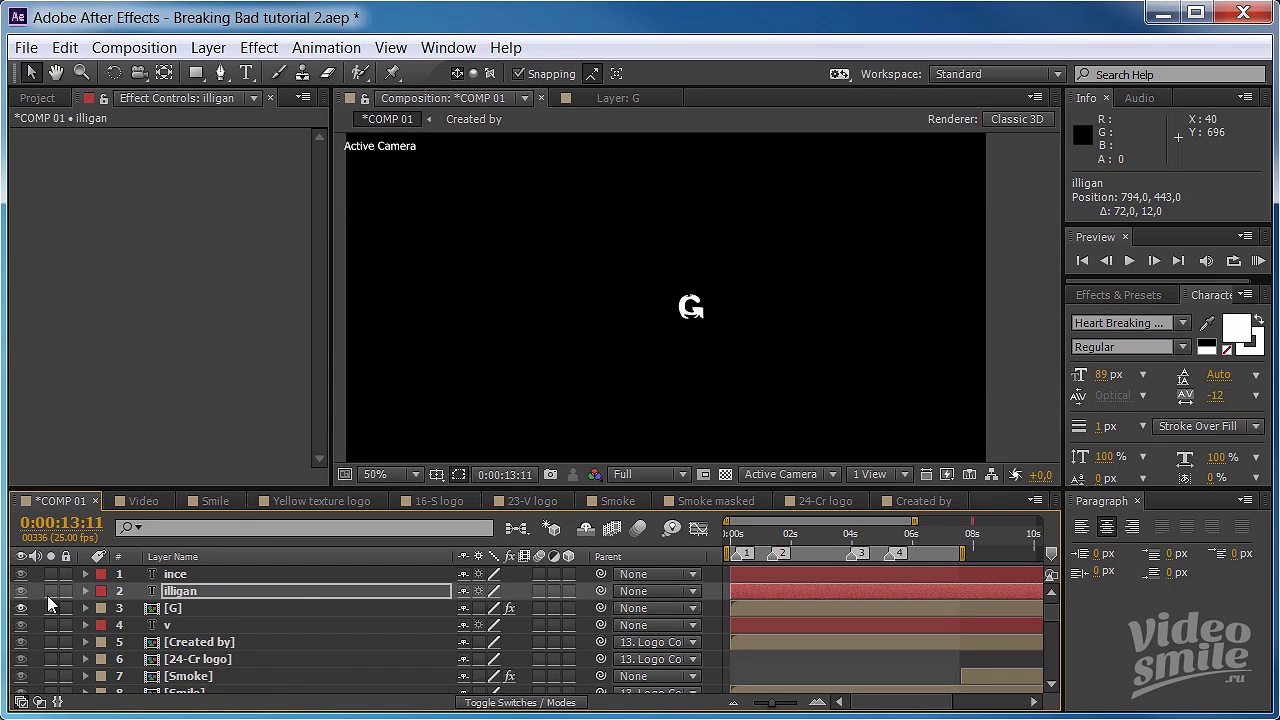
pyautogui.click(51, 608)
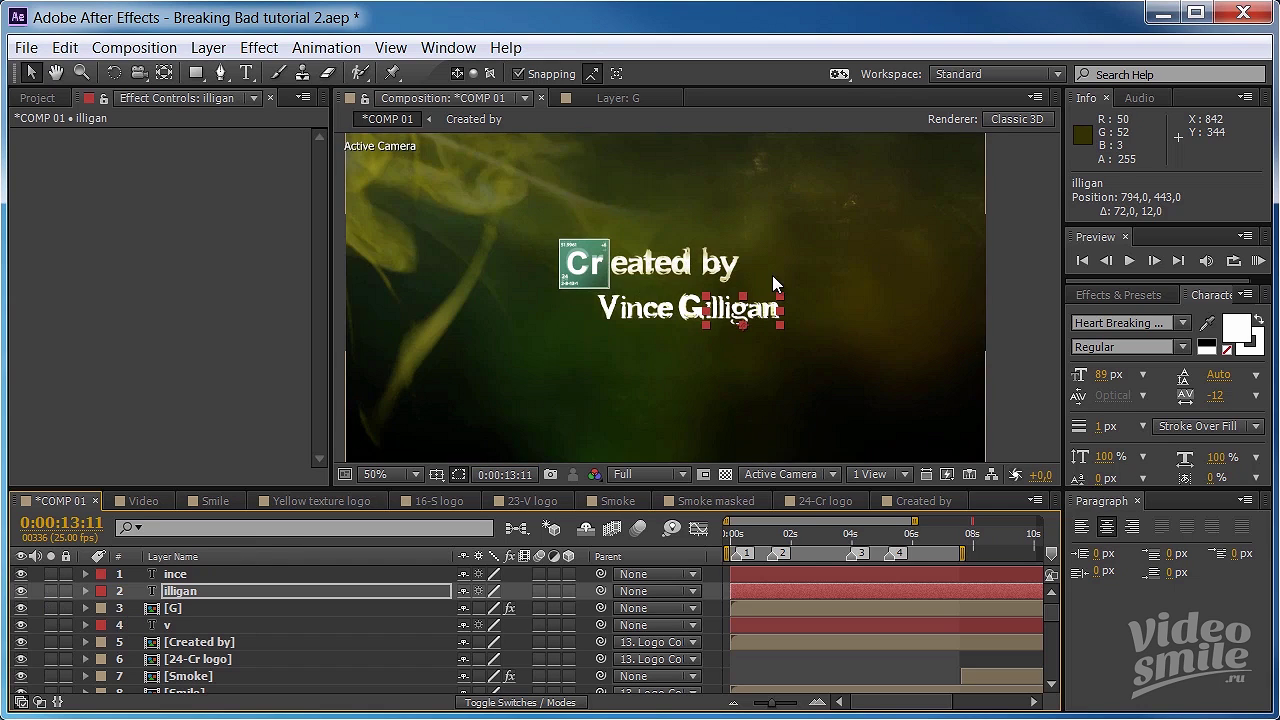
# - Hide the Breaking Bad-Intro HD.mp4 layer with the viewer at 100%
pyautogui.press('/')
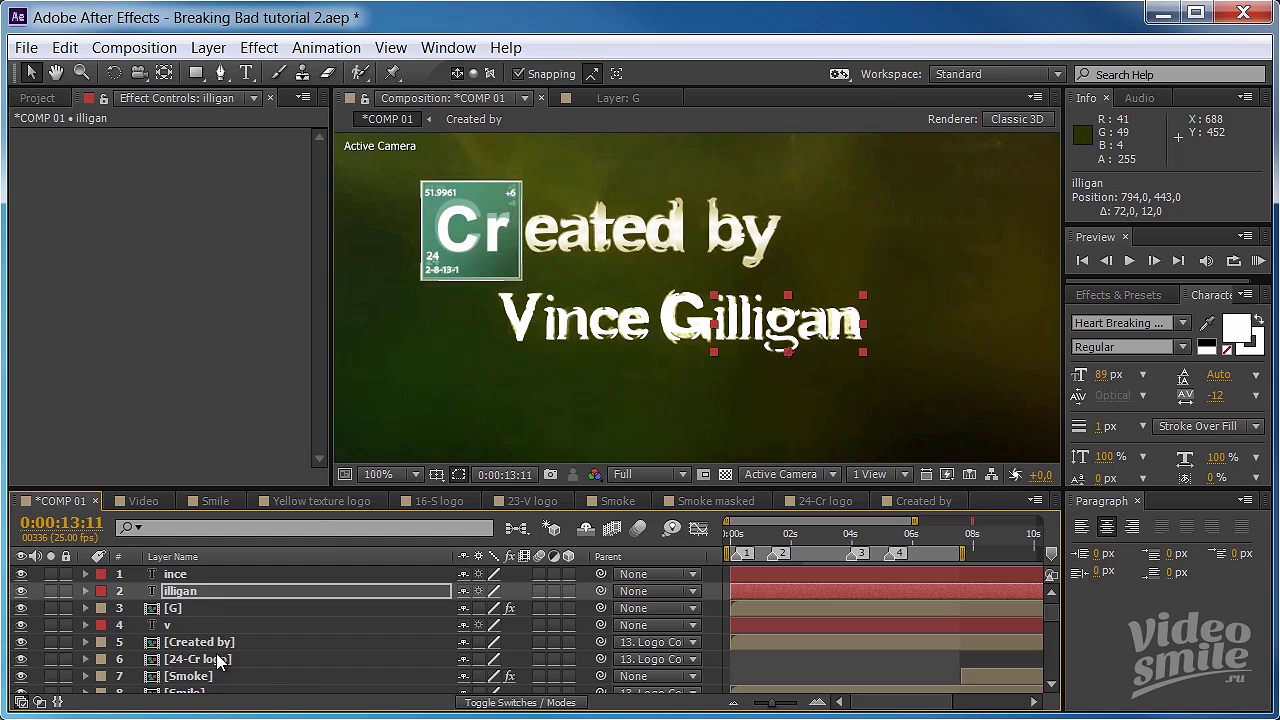
pyautogui.scroll(-3, 215, 668)
pyautogui.click(20, 625)
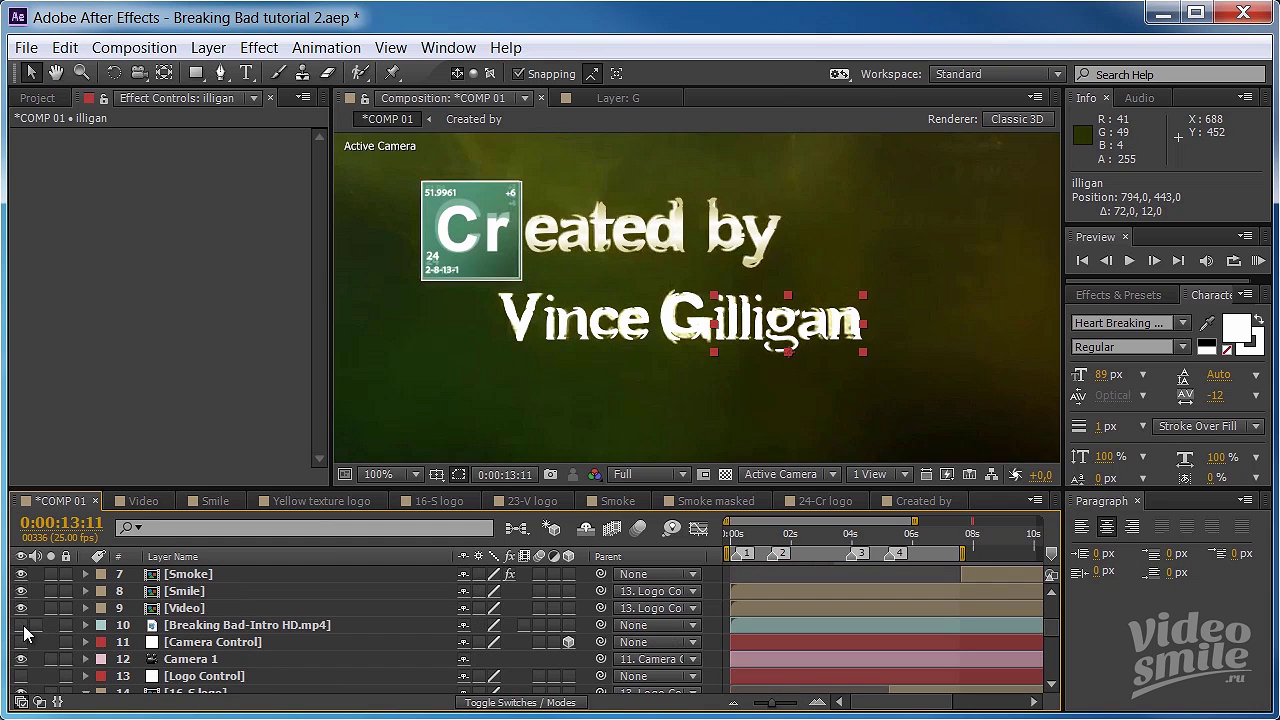
pyautogui.scroll(-2, 665, 310)
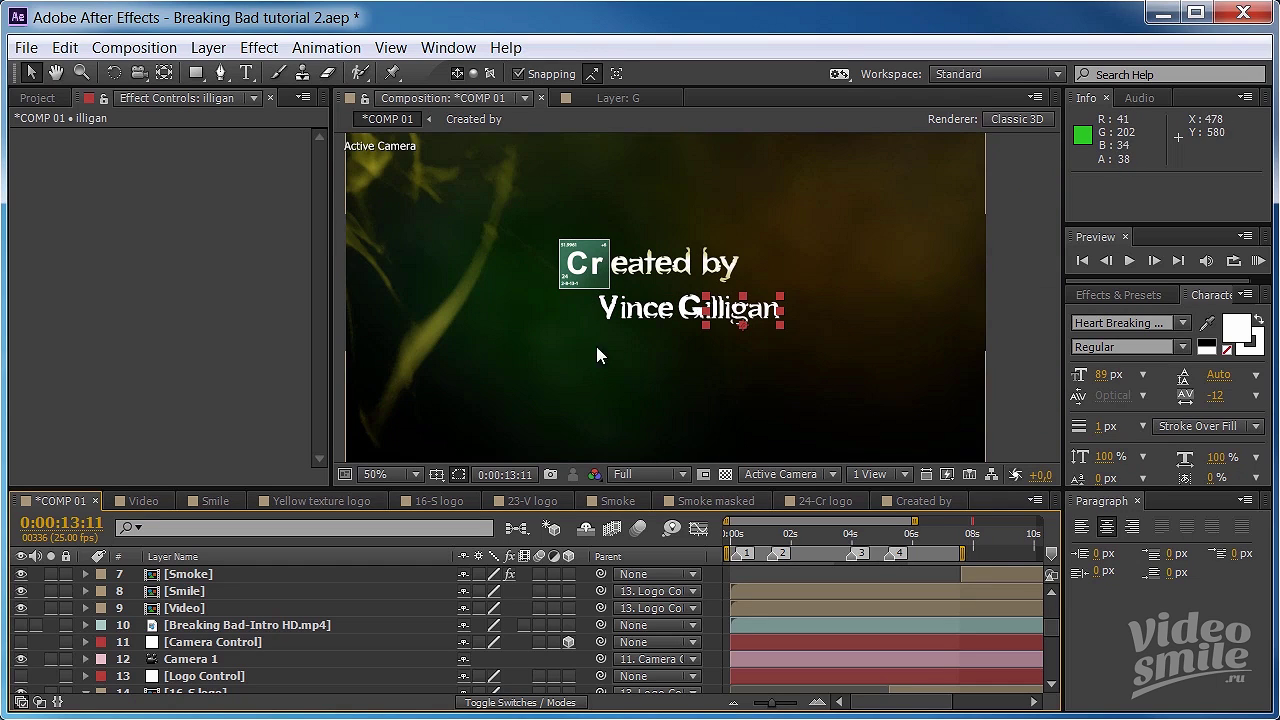
pyautogui.scroll(3, 214, 603)
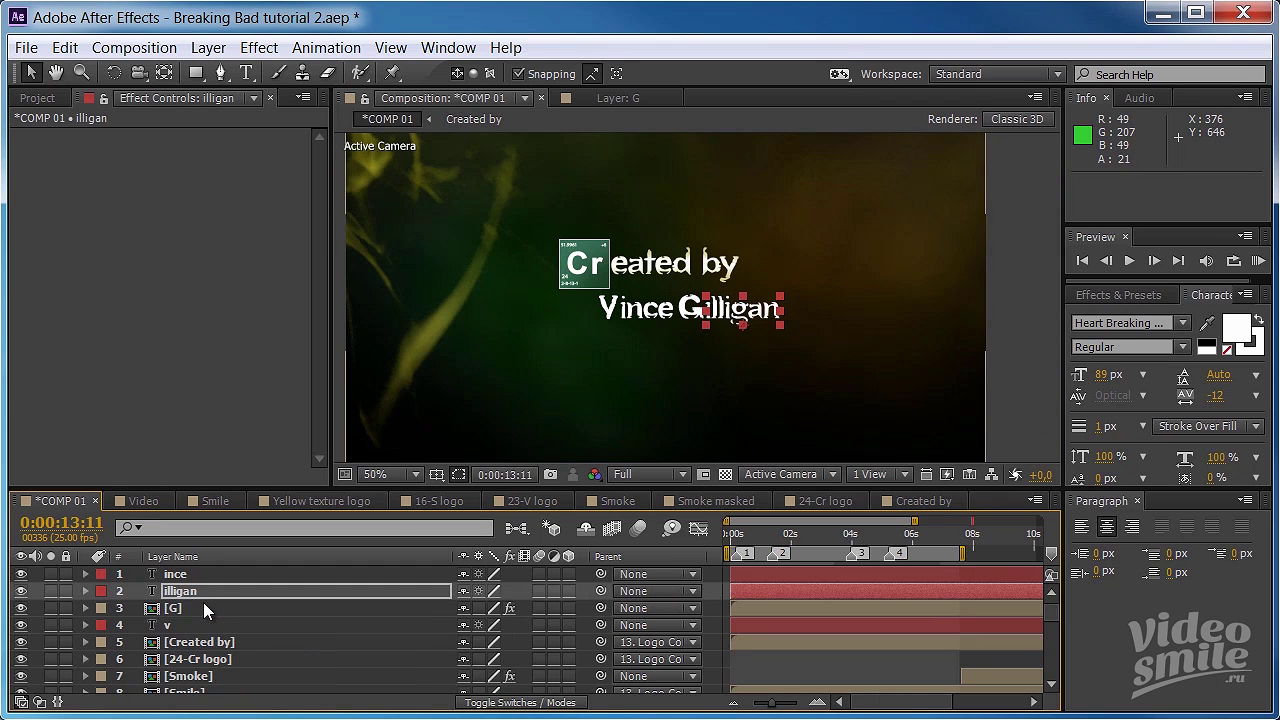
# - Precompose the v, G, ince and illigan layers into one comp named 'Vince'
pyautogui.click(176, 621)
pyautogui.keyDown('shift'); pyautogui.click(191, 575); pyautogui.keyUp('shift')
pyautogui.hotkey('ctrl', 'shift', 'c')
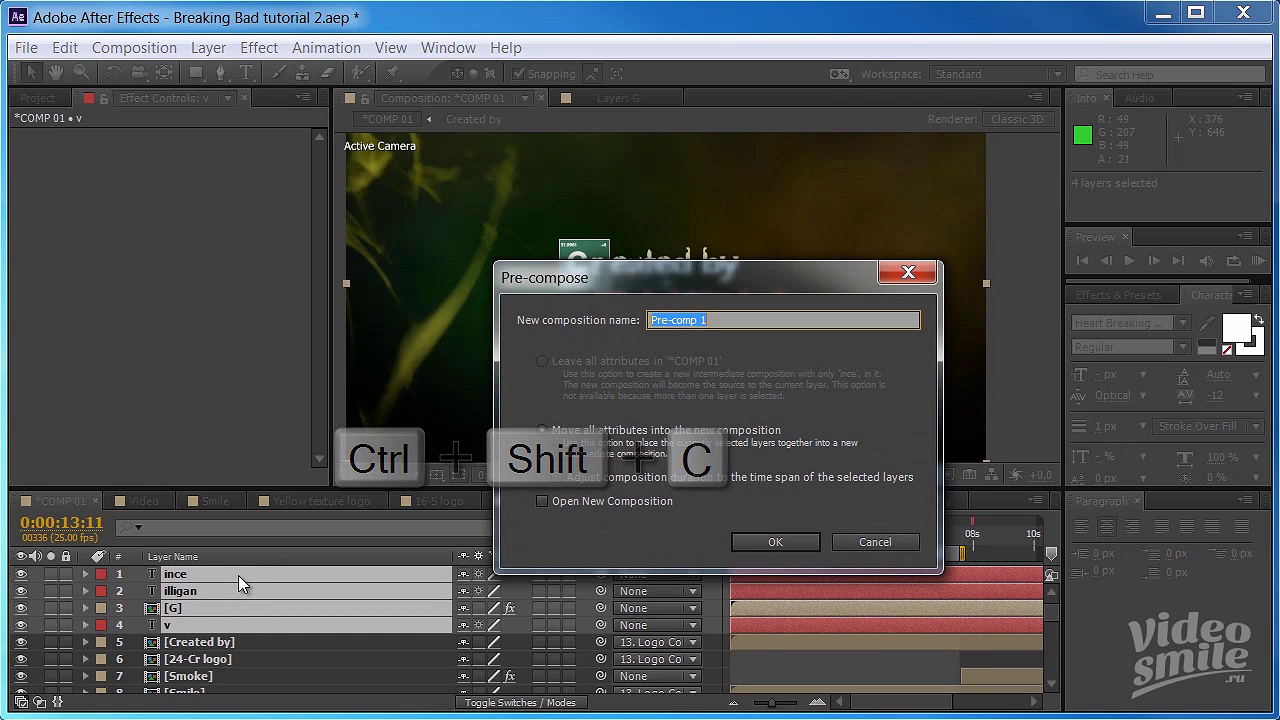
pyautogui.write('Vince')
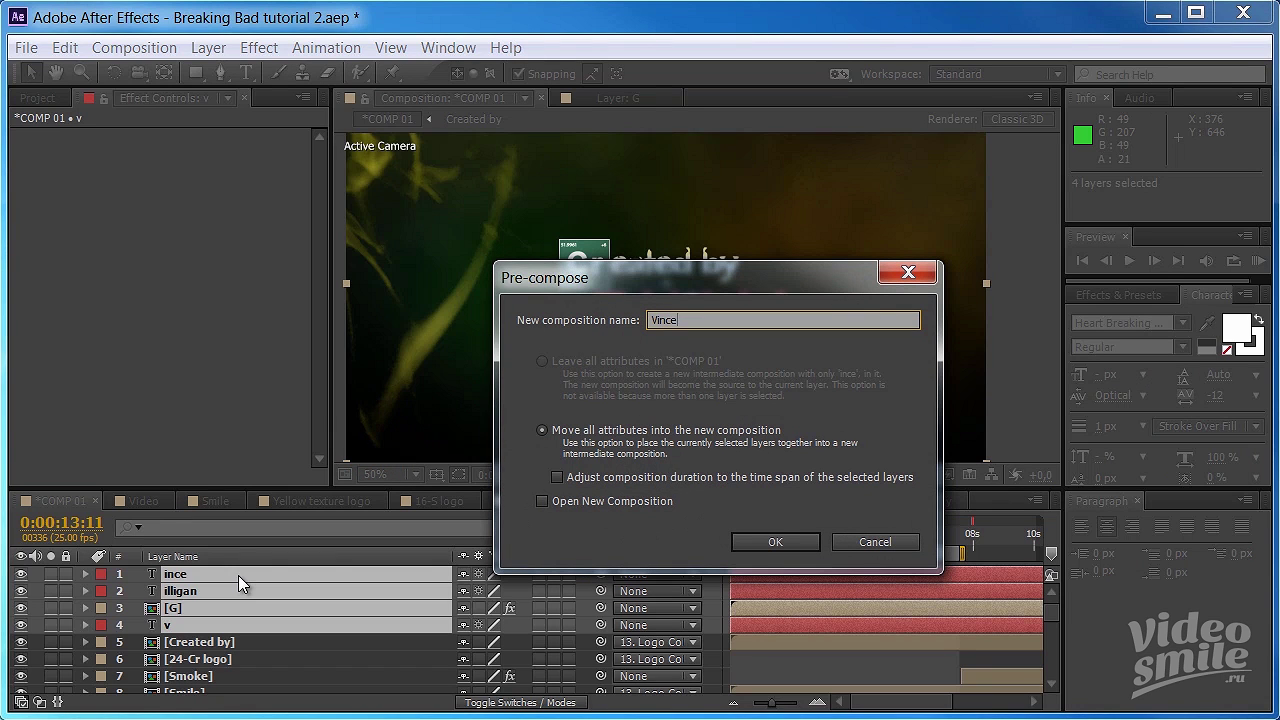
pyautogui.click(795, 542)
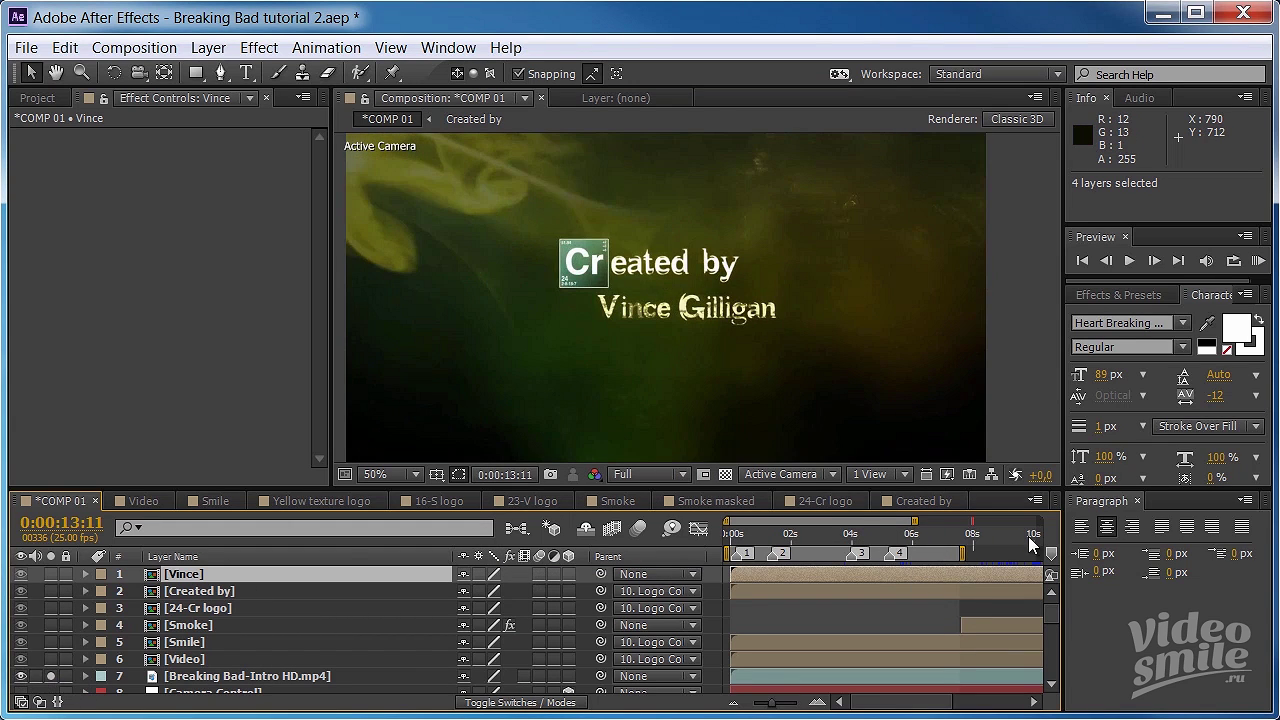
pyautogui.moveTo(1028, 536); pyautogui.dragTo(924, 544)
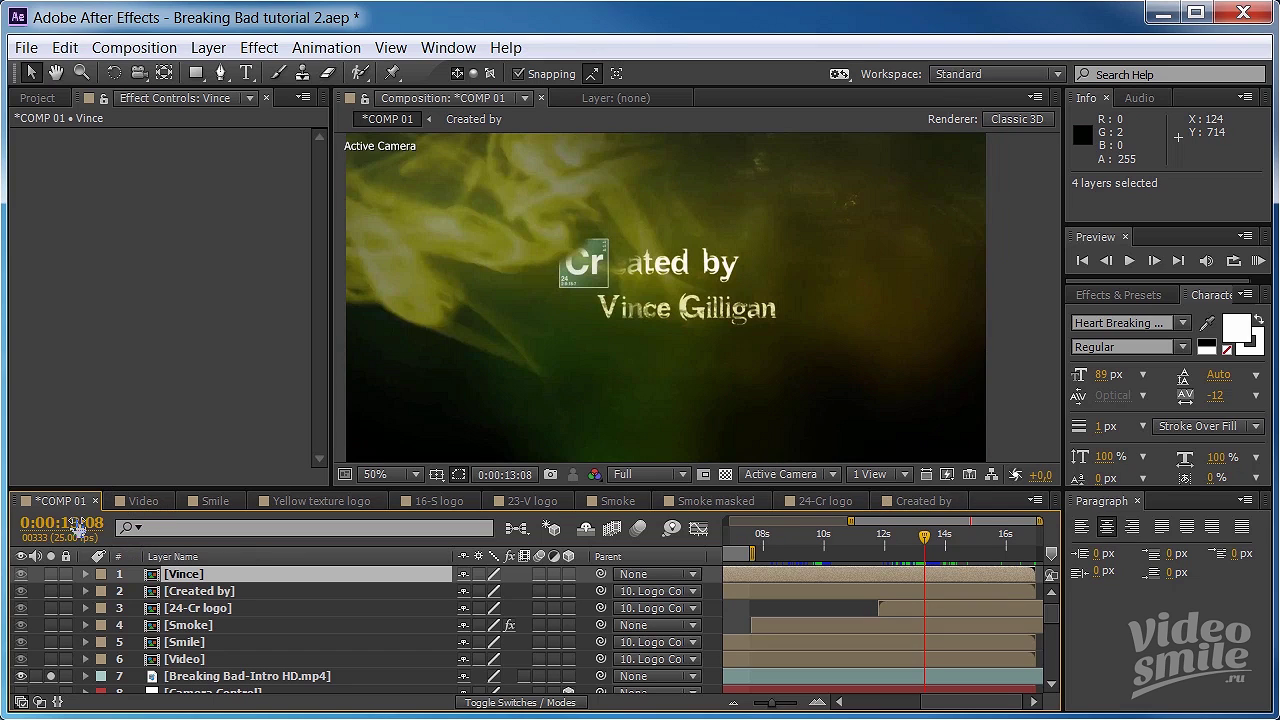
# - Unsolo and hide layer 7, then select Yellow texture logo in the Project panel's Logo folder
pyautogui.click(51, 676)
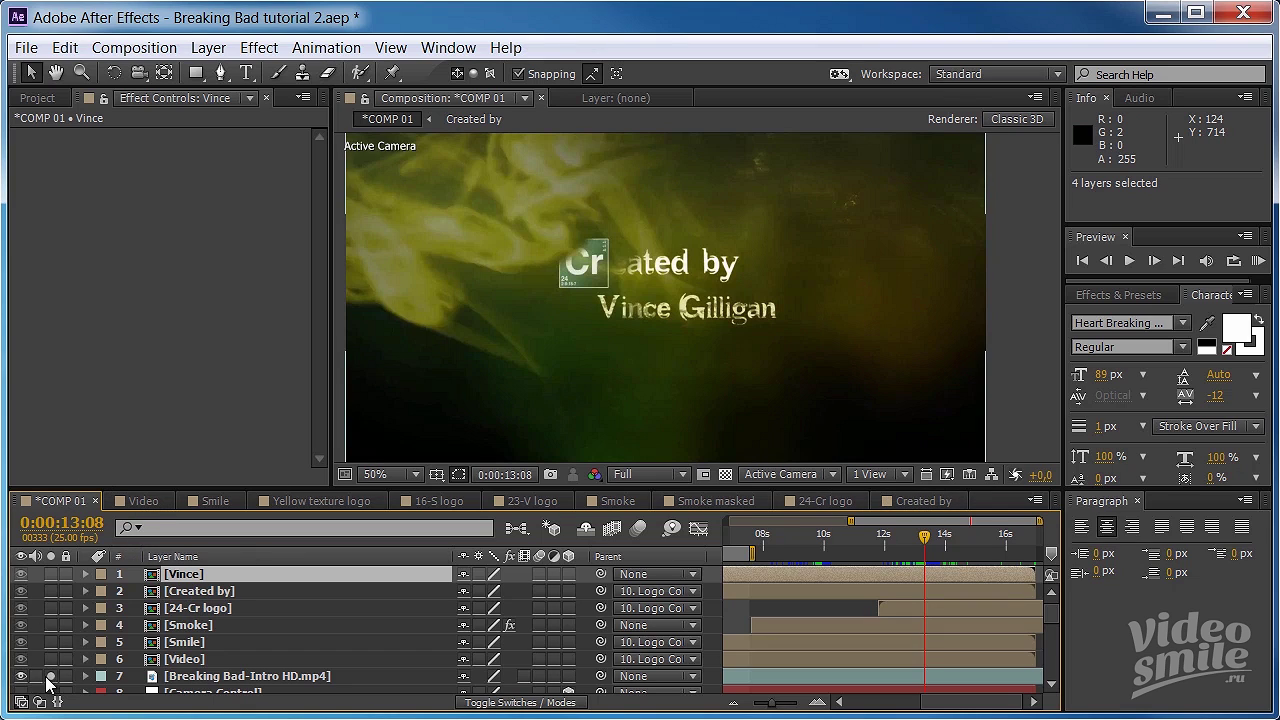
pyautogui.click(21, 677)
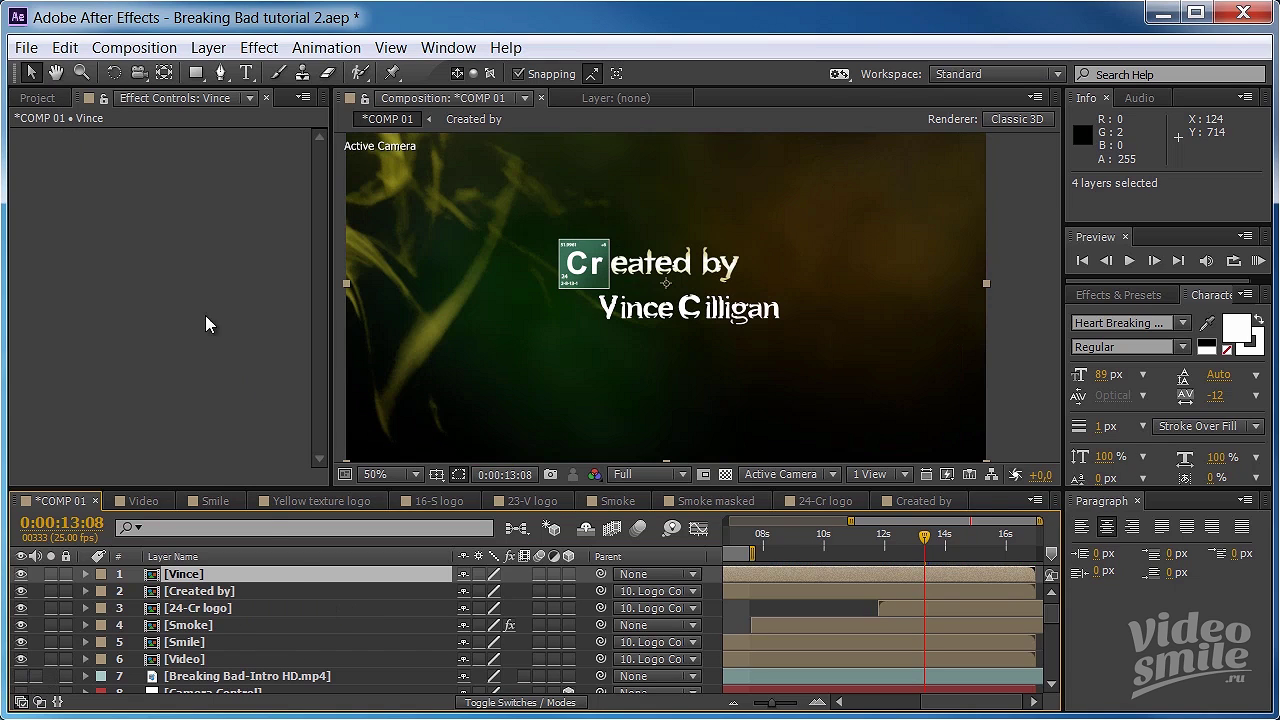
pyautogui.click(40, 98)
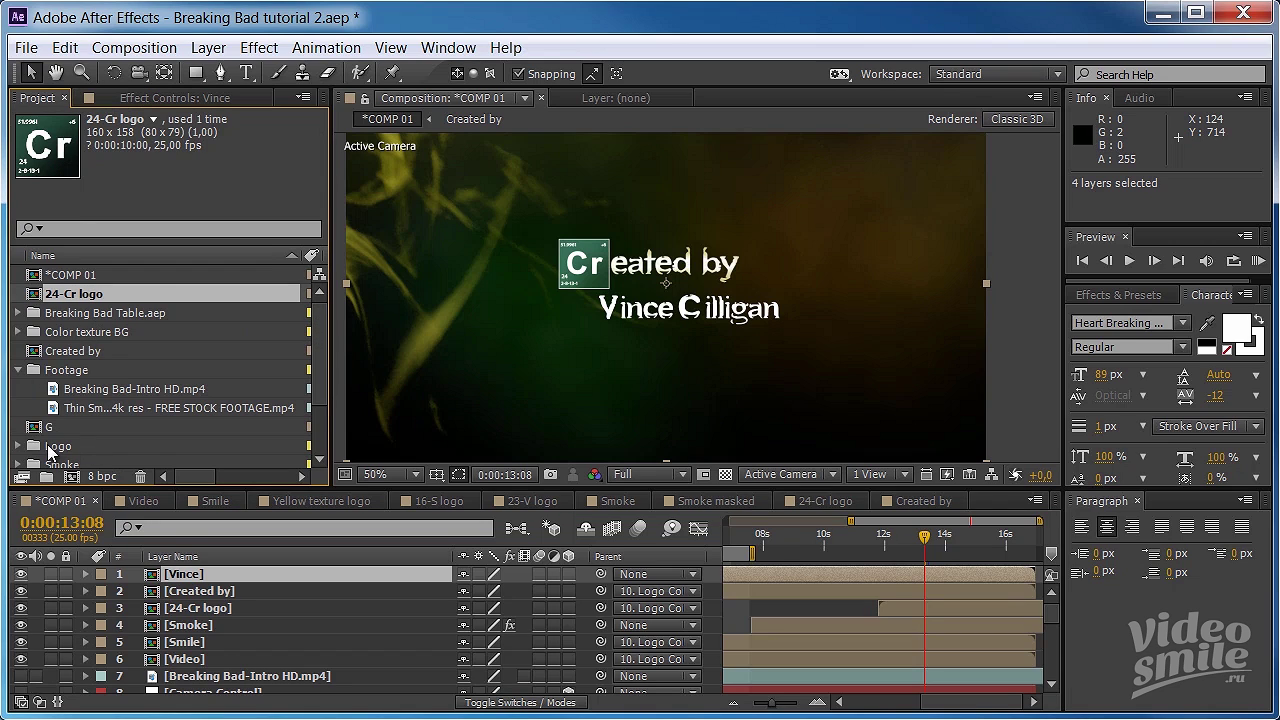
pyautogui.click(18, 446)
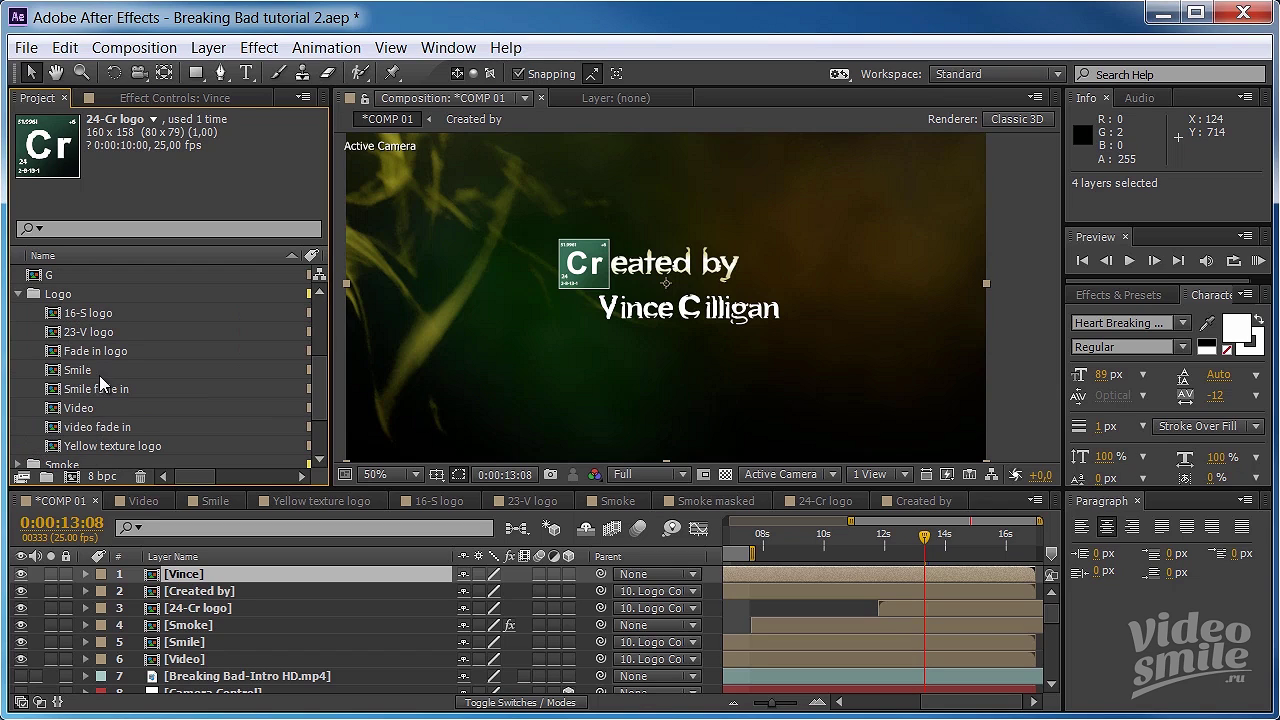
pyautogui.click(108, 446)
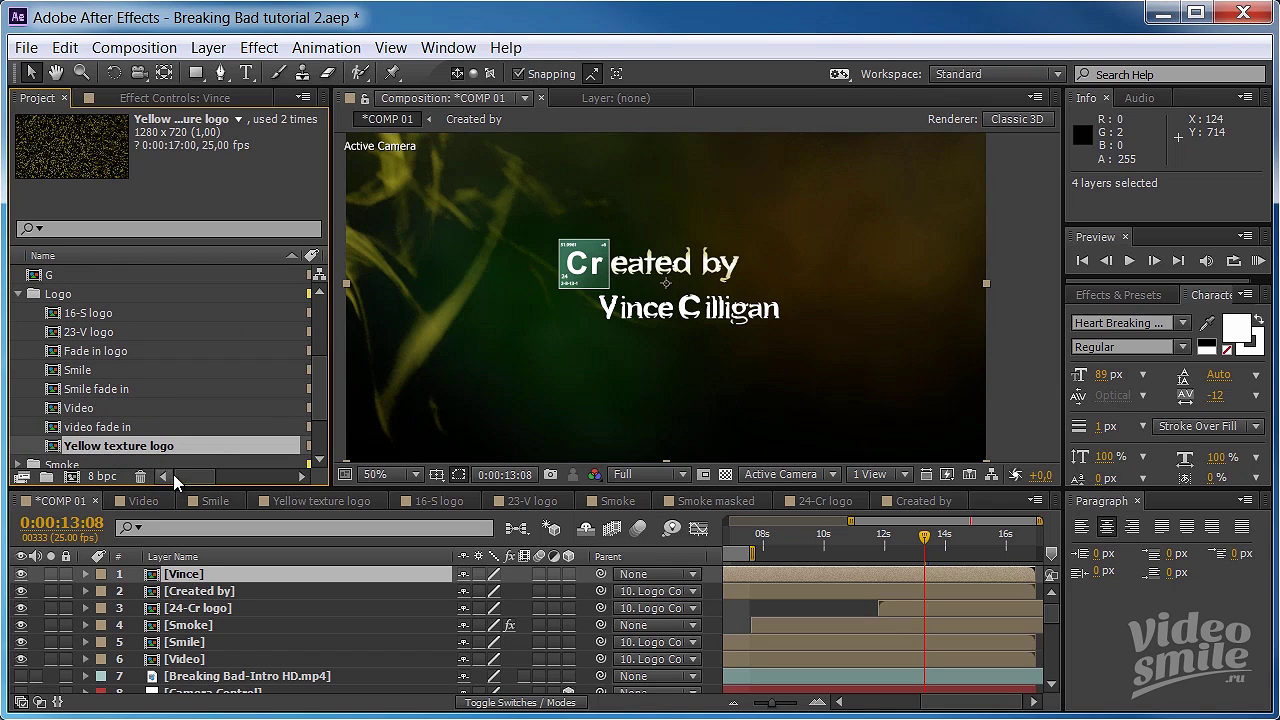
# - Inside the Vince comp, precompose its four letter layers as 'Vince text'
pyautogui.doubleClick(207, 574)
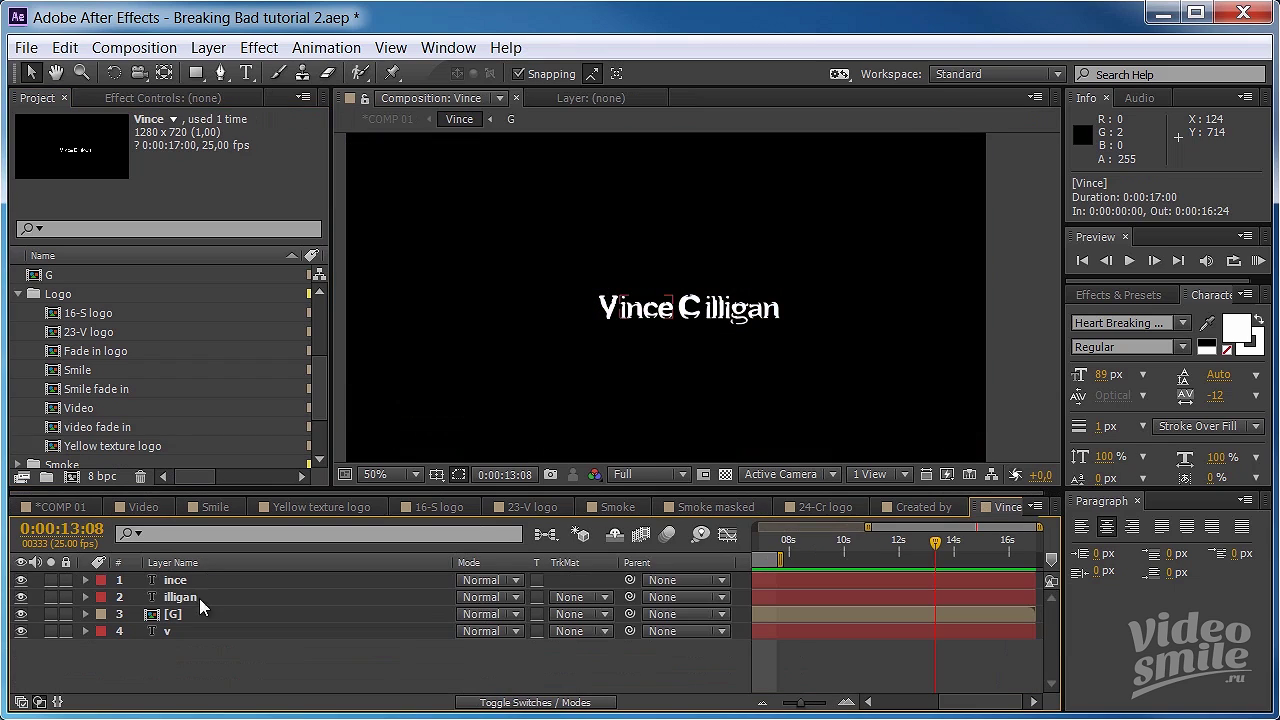
pyautogui.moveTo(164, 655); pyautogui.dragTo(240, 578)
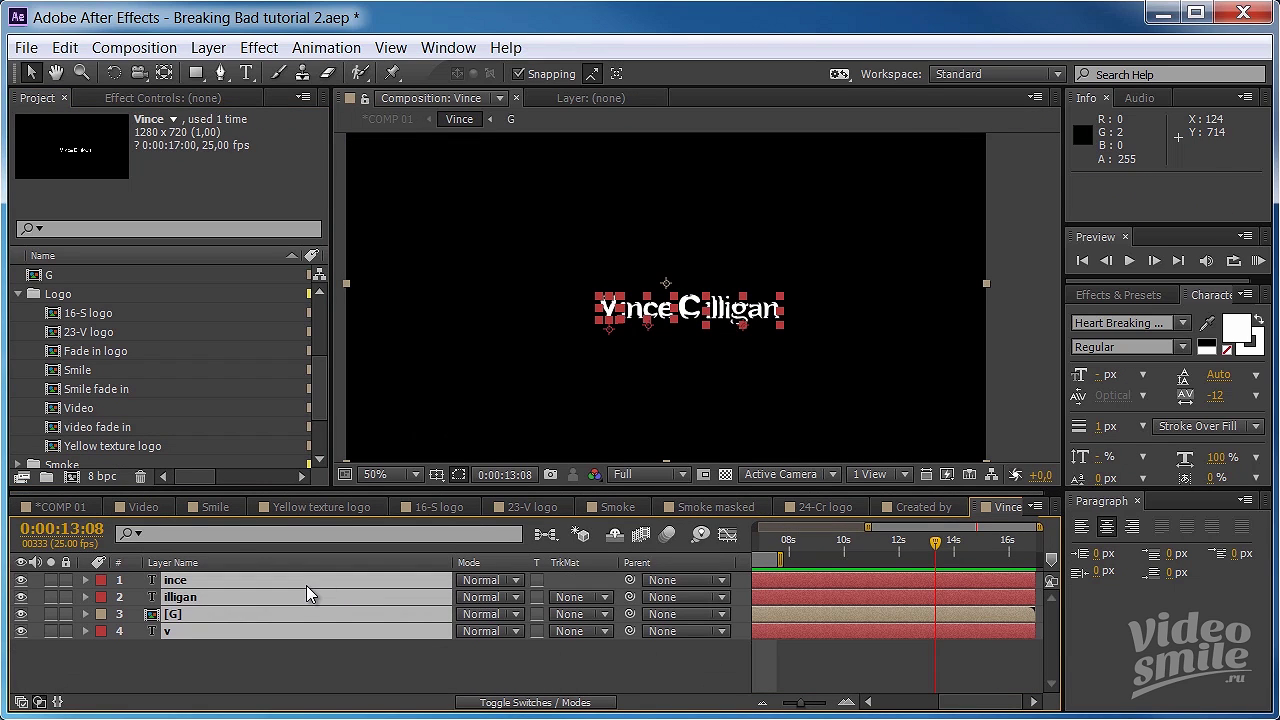
pyautogui.hotkey('ctrl', 'shift', 'c')
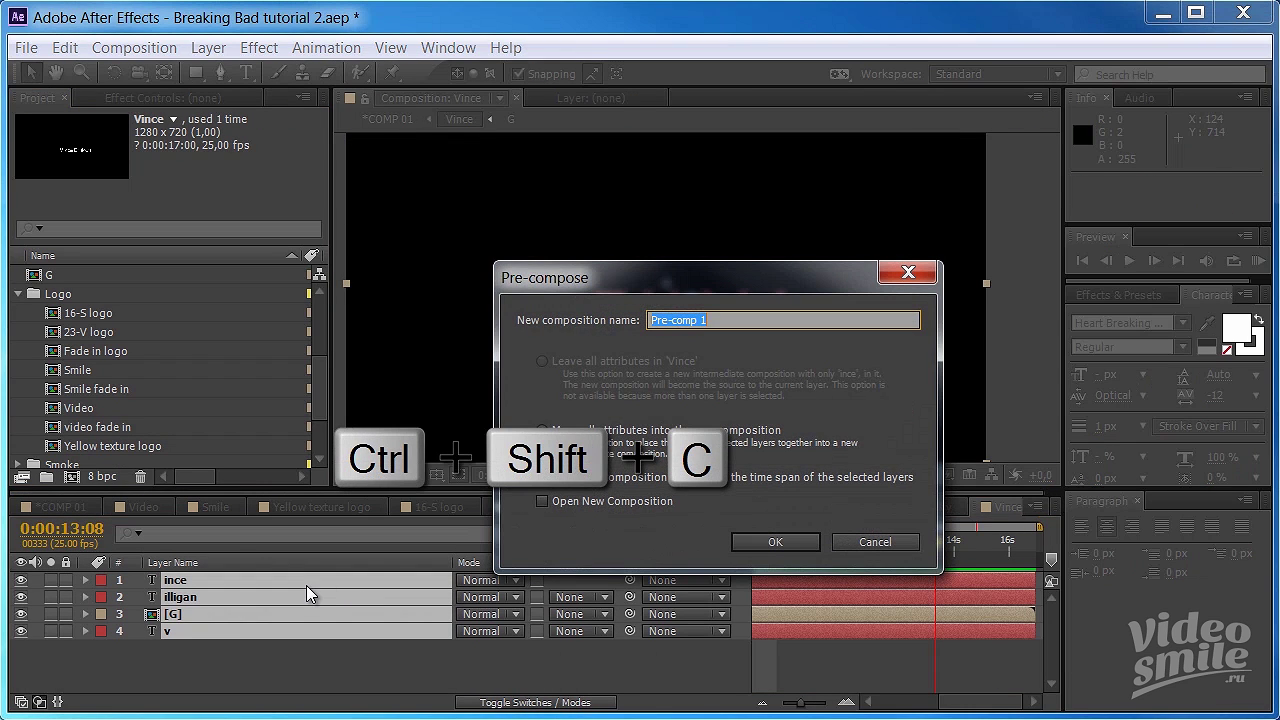
pyautogui.write('Vince text')
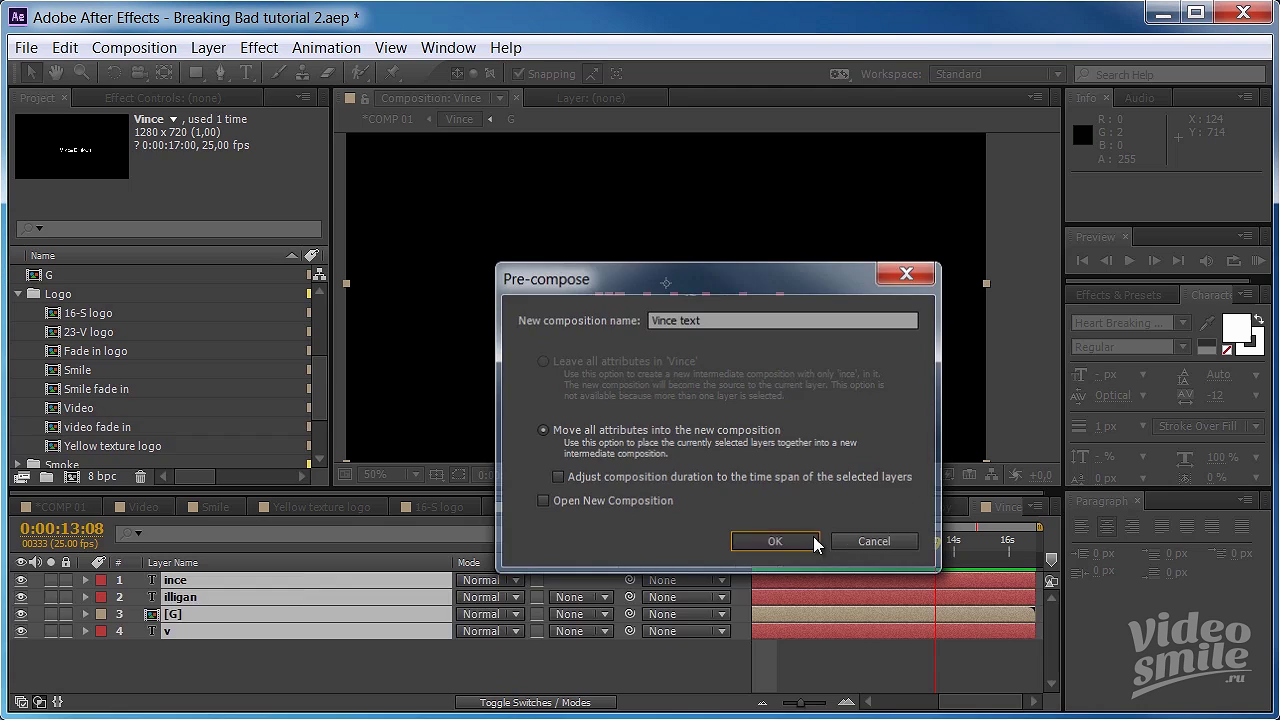
pyautogui.click(813, 540)
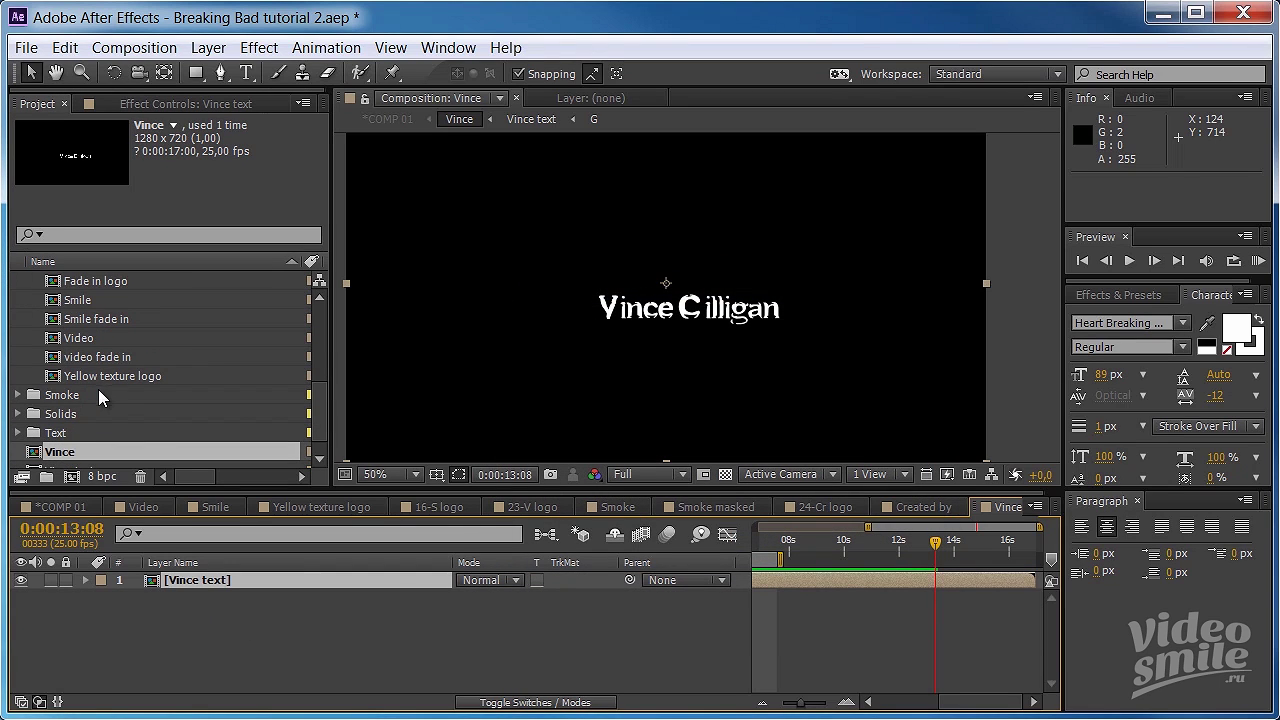
# - Place Yellow texture logo below Vince text and set its track matte to Alpha Matte
pyautogui.moveTo(104, 375); pyautogui.dragTo(217, 586)
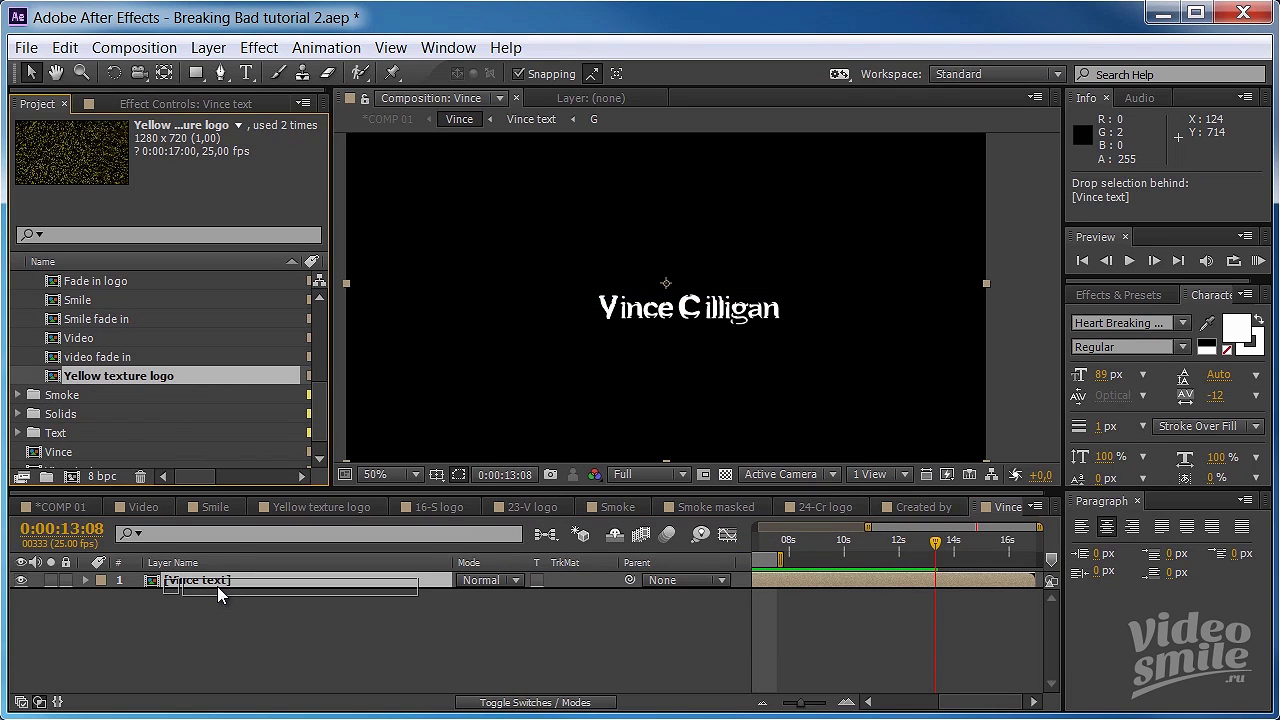
pyautogui.moveTo(217, 586); pyautogui.dragTo(218, 589)
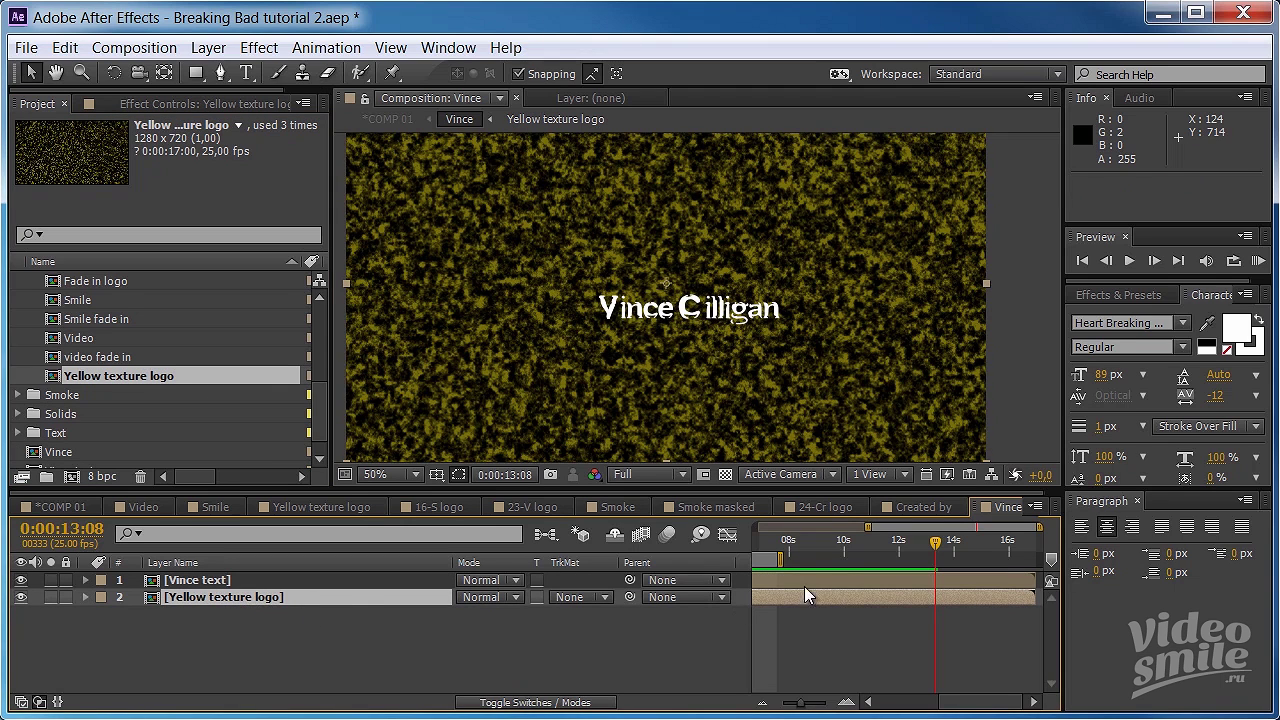
pyautogui.click(606, 596)
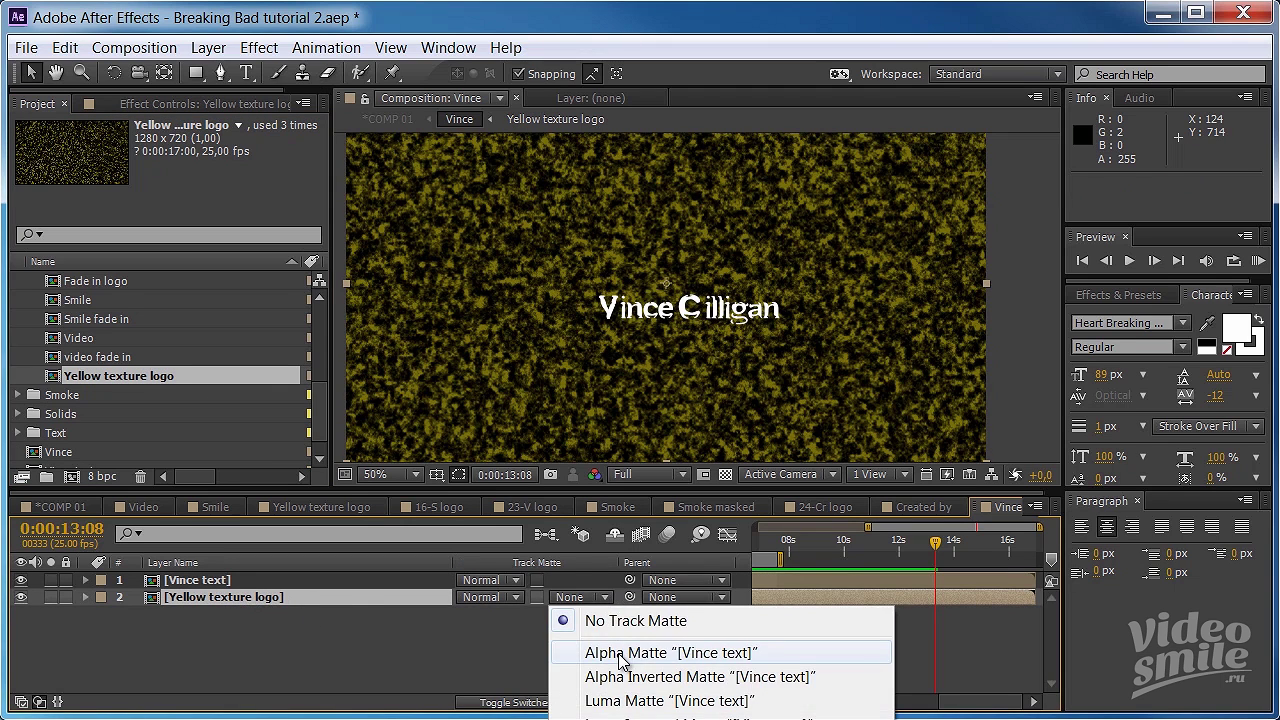
pyautogui.click(618, 651)
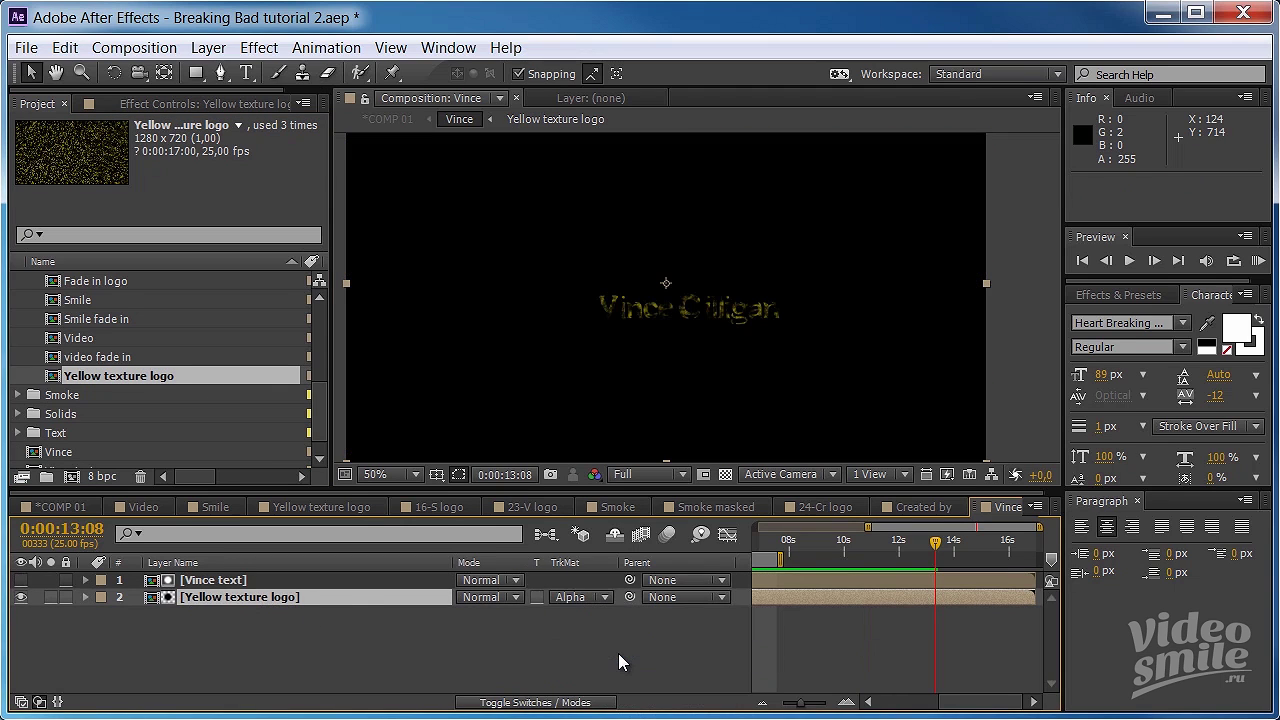
# - Duplicate Vince text, move the copy to the bottom, and make it visible
pyautogui.click(218, 578)
pyautogui.hotkey('ctrl', 'd')
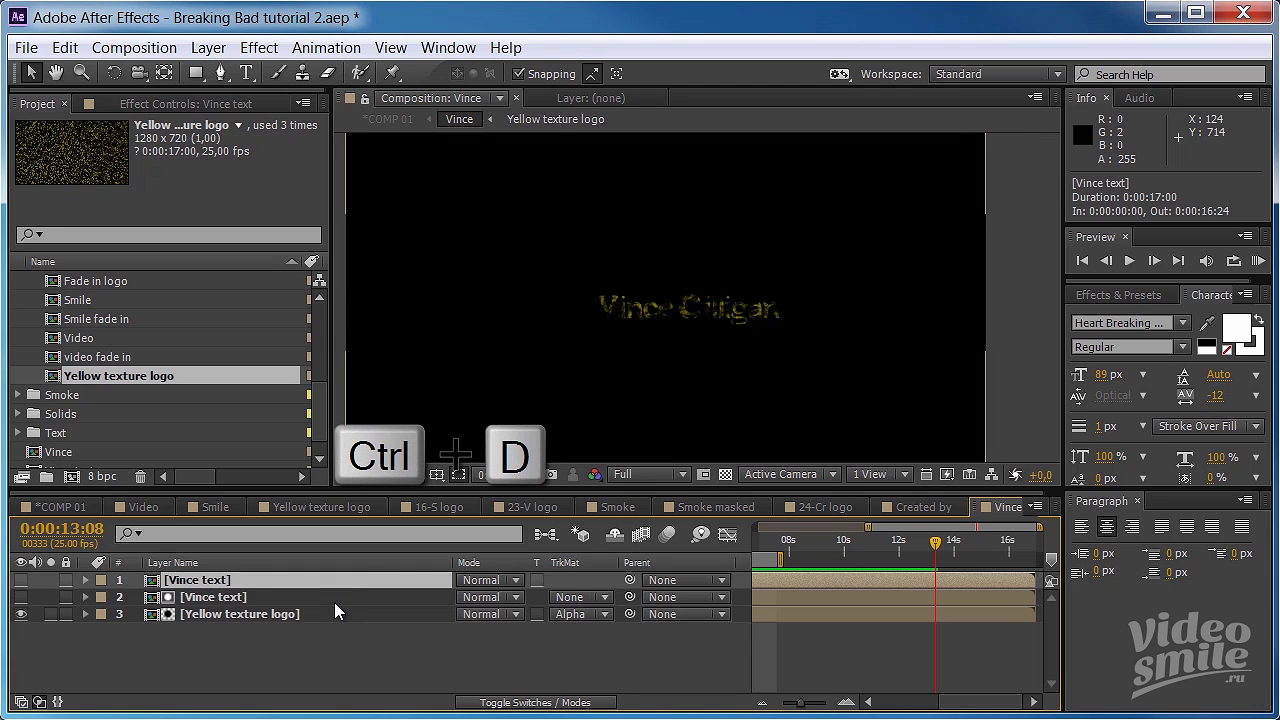
pyautogui.moveTo(215, 580); pyautogui.dragTo(206, 640)
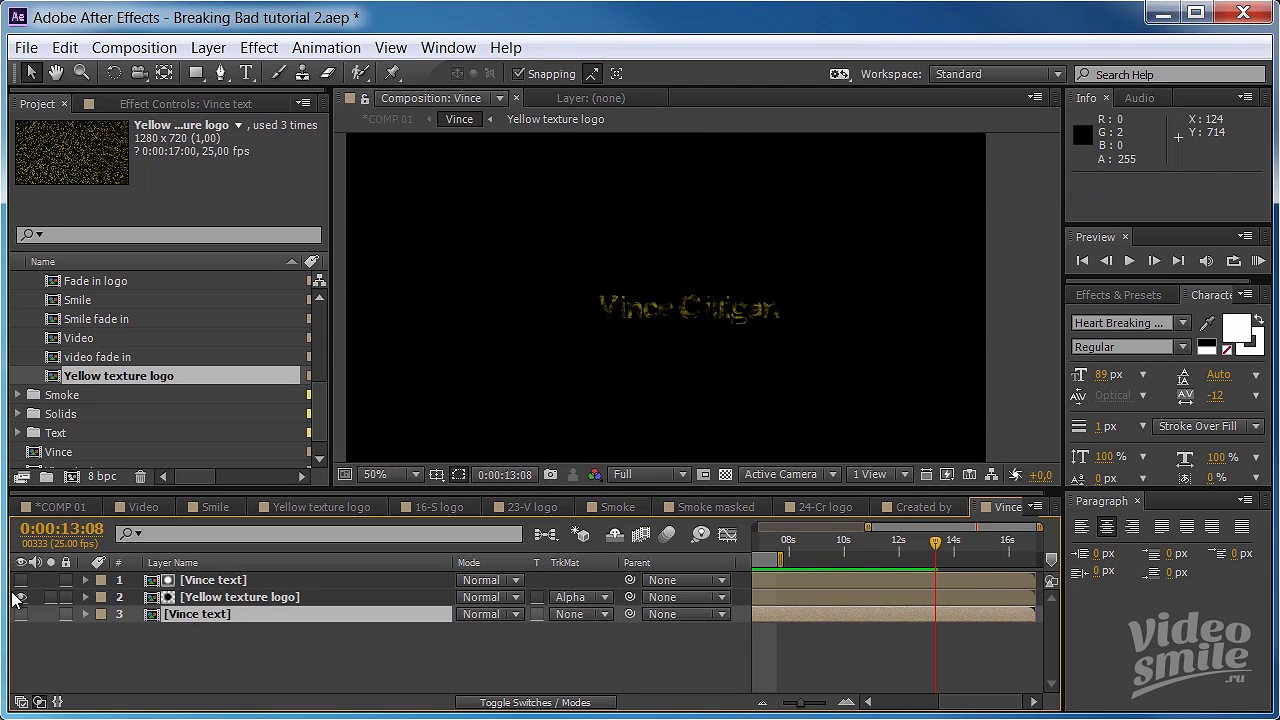
pyautogui.click(20, 614)
# - Zoom the viewer to 100% and apply the Tint effect to the Vince text layer
pyautogui.press('/')
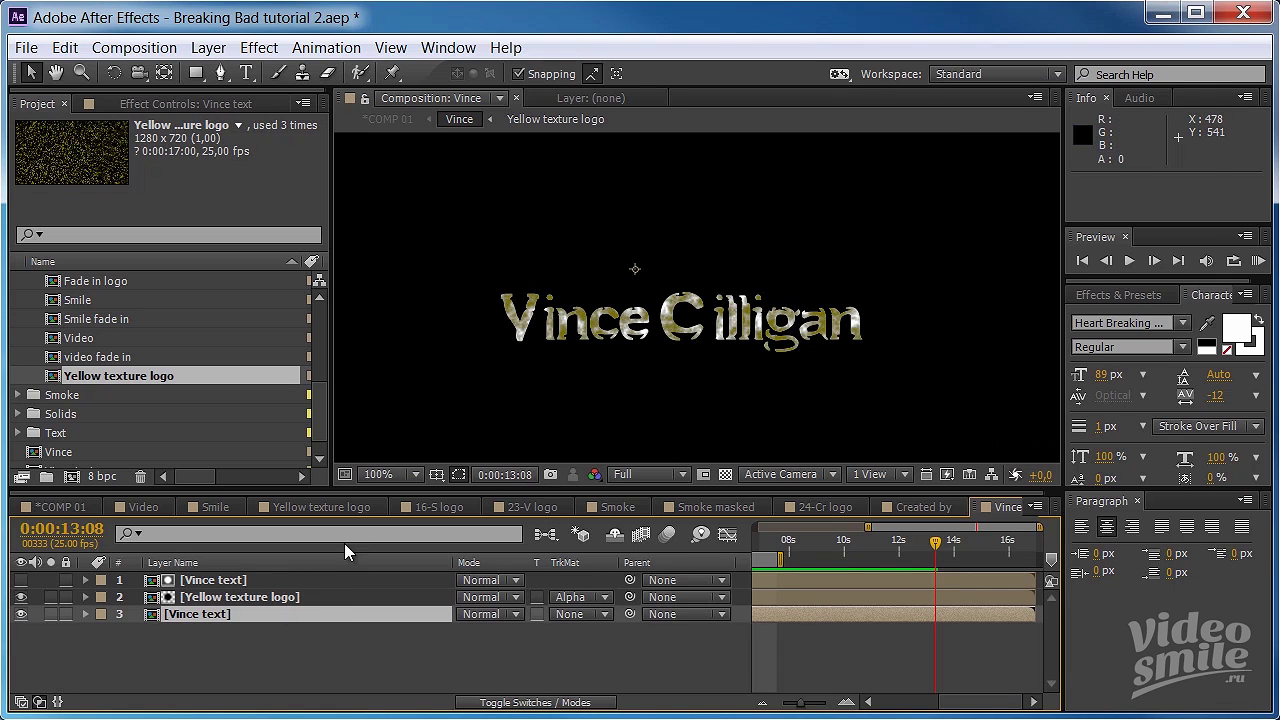
pyautogui.click(1130, 295)
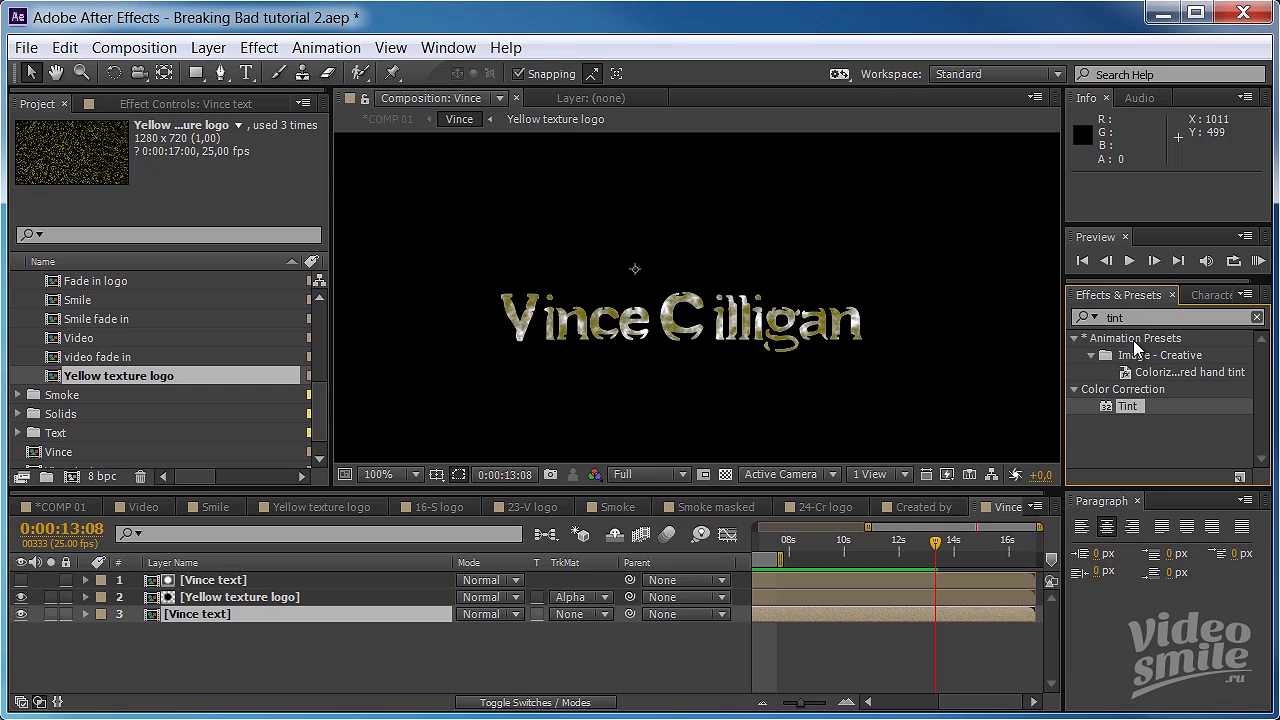
pyautogui.moveTo(1136, 411); pyautogui.dragTo(209, 615)
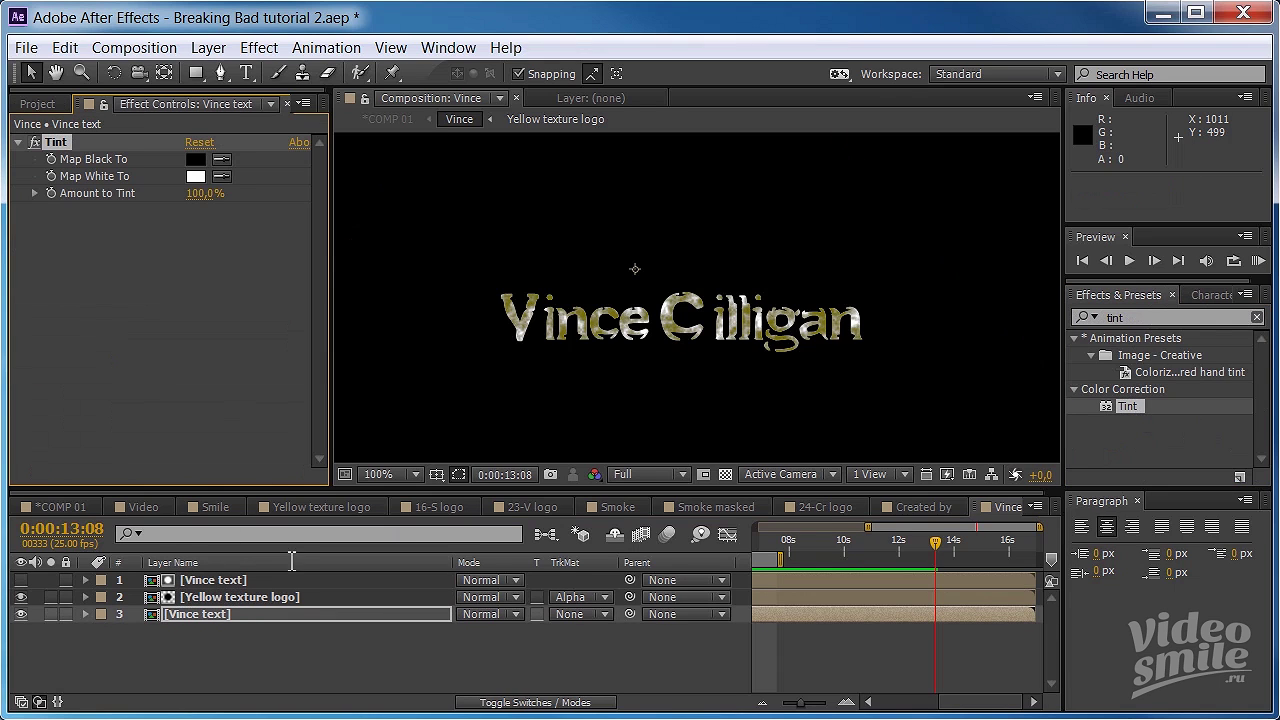
# - Set Tint's Map White To to dark olive 958A0A and Amount to Tint to 21%
pyautogui.click(195, 176)
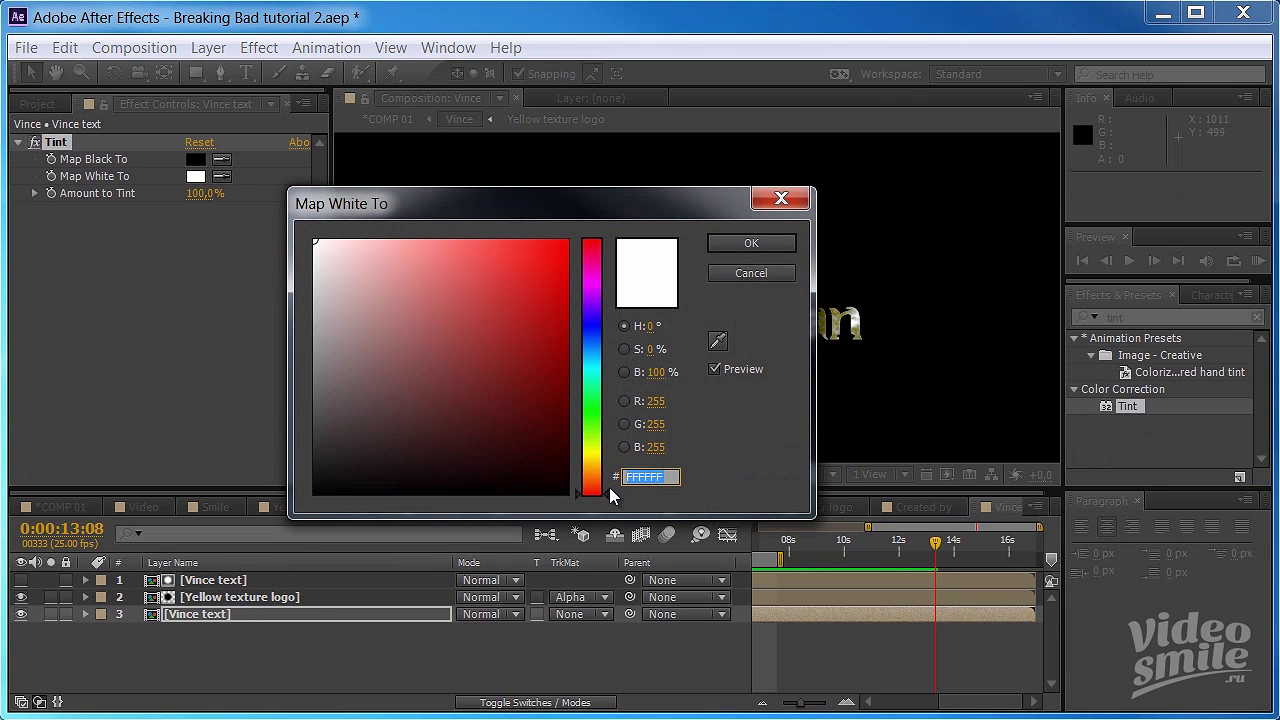
pyautogui.moveTo(608, 494); pyautogui.dragTo(605, 455)
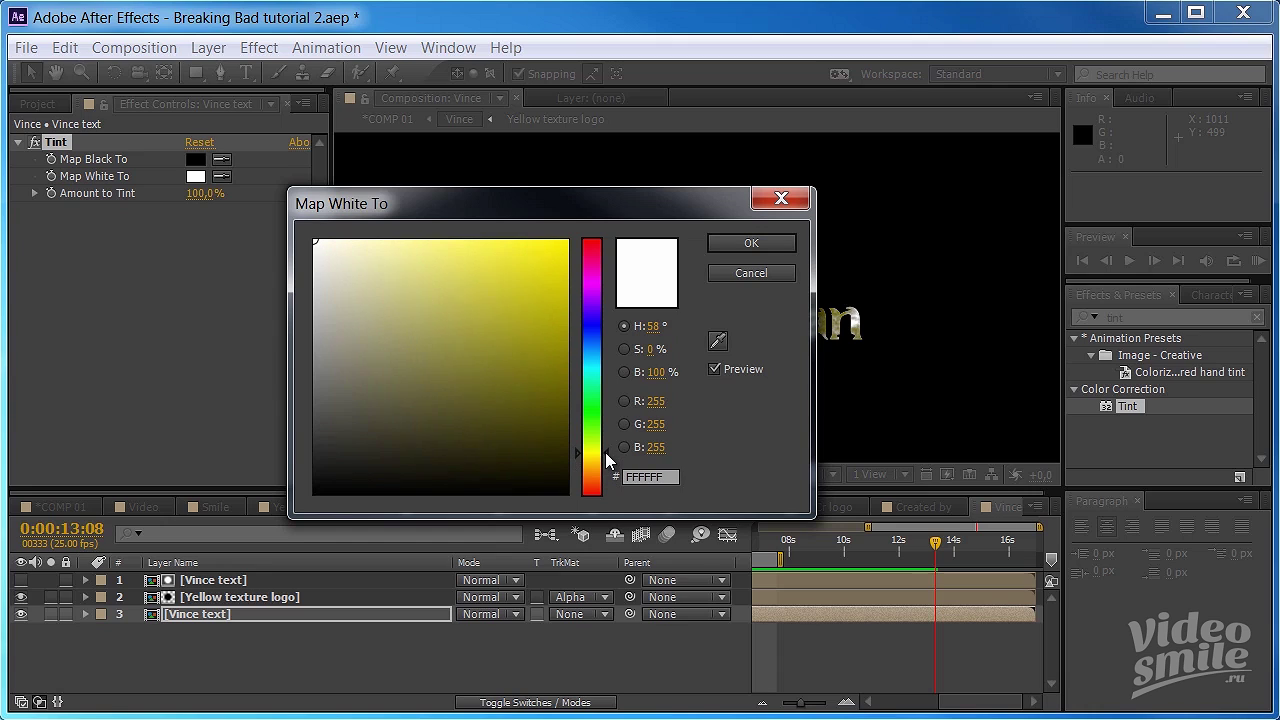
pyautogui.moveTo(546, 296)
pyautogui.mouseDown()
pyautogui.moveTo(549, 371)
pyautogui.moveTo(551, 323)
pyautogui.moveTo(551, 346)
pyautogui.mouseUp()
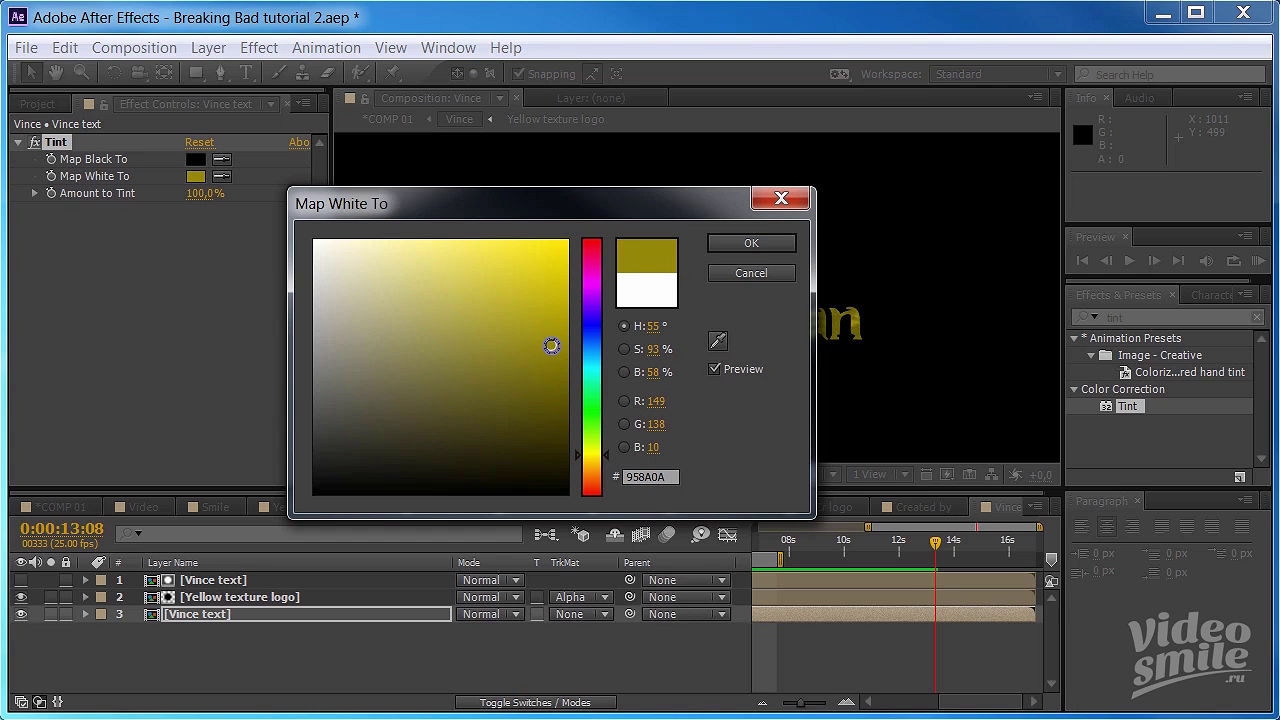
pyautogui.click(789, 242)
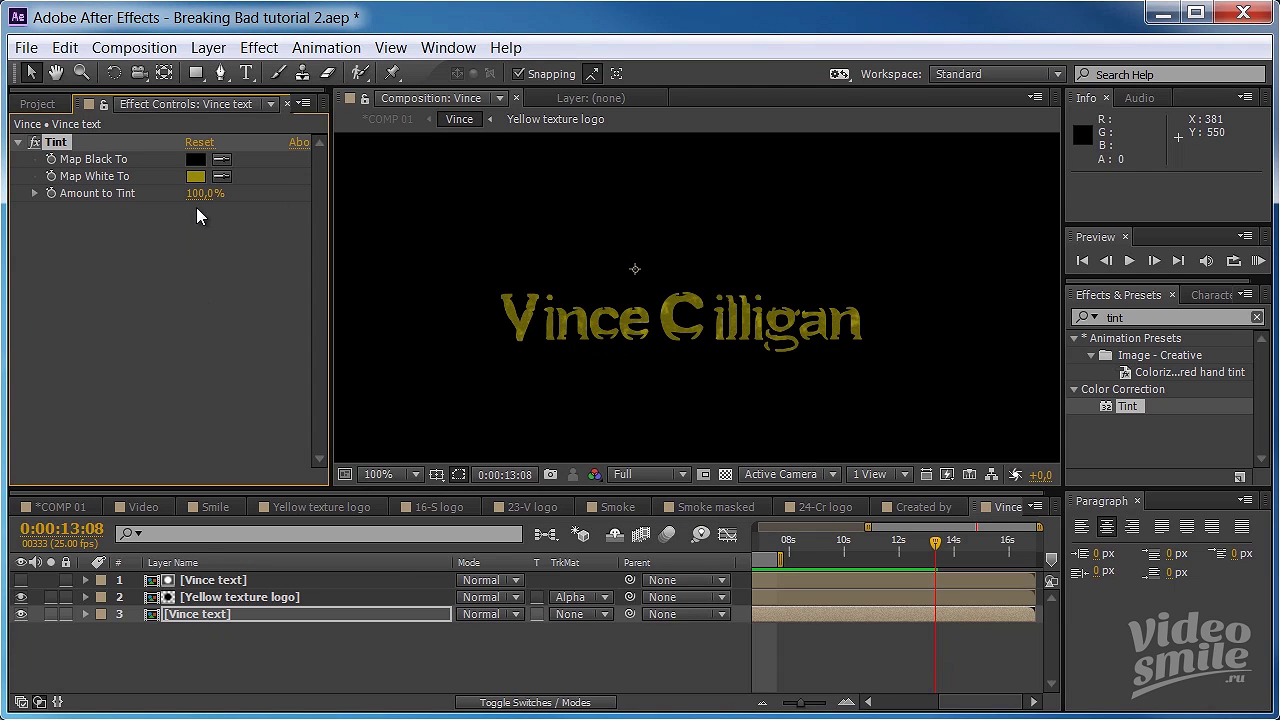
pyautogui.moveTo(200, 193); pyautogui.dragTo(130, 197)
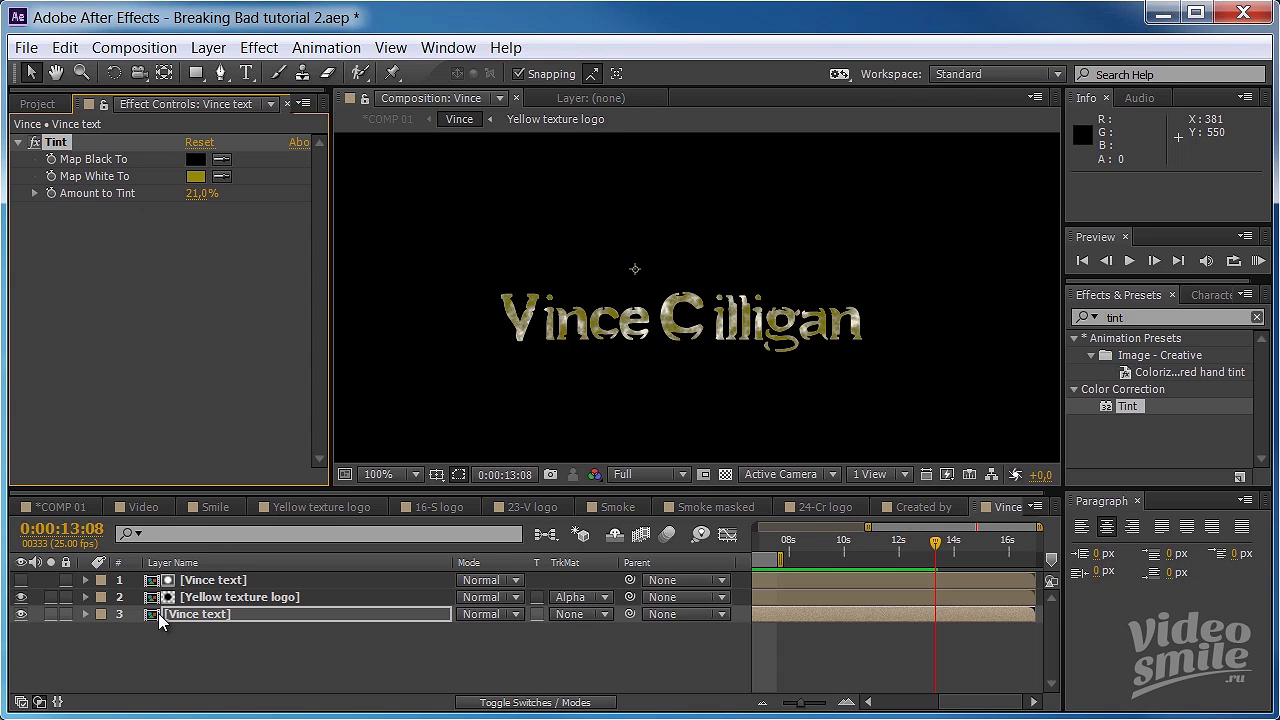
pyautogui.click(212, 598)
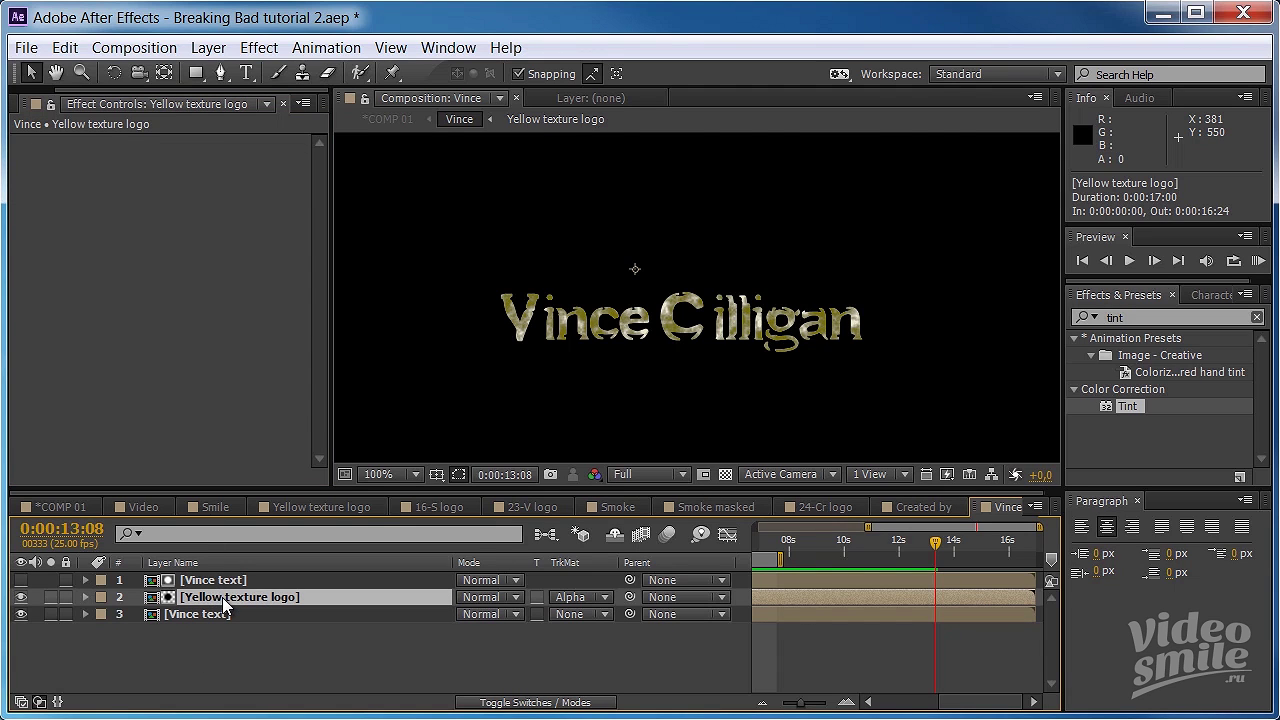
# - Inspect the Yellow texture logo precomp, then go back through Video to COMP 01
pyautogui.doubleClick(225, 598)
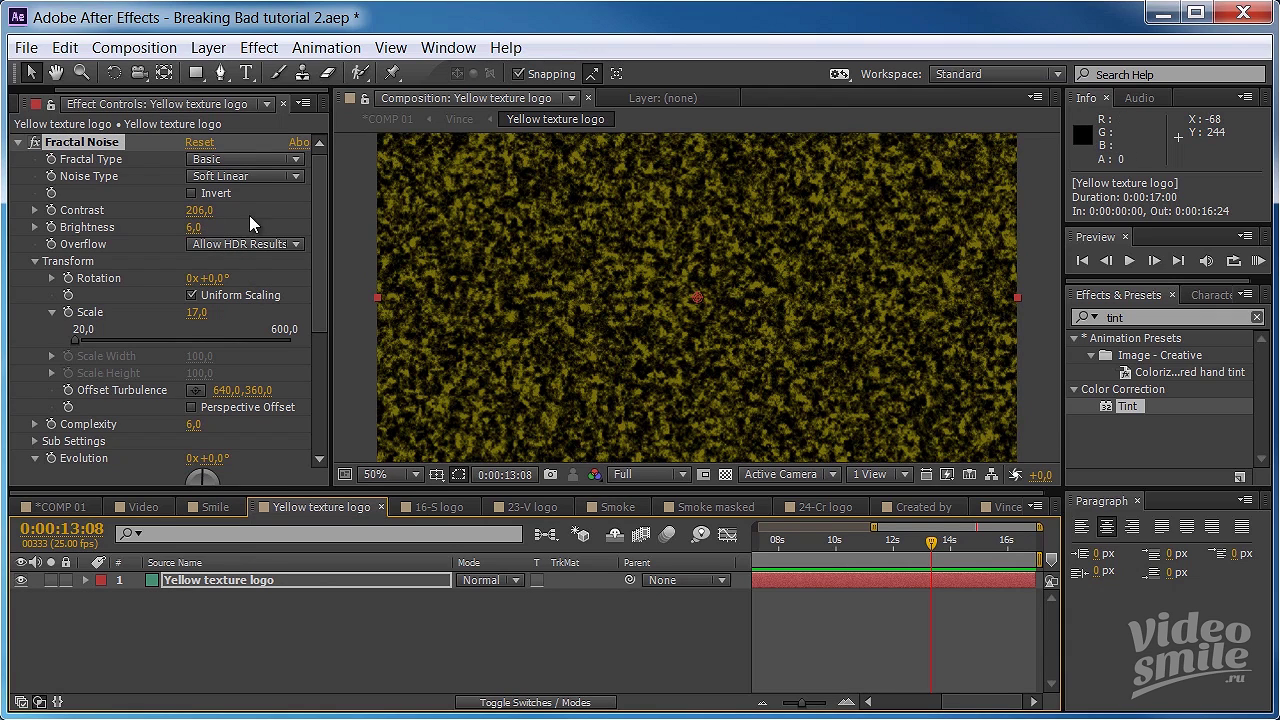
pyautogui.scroll(2, 85, 100)
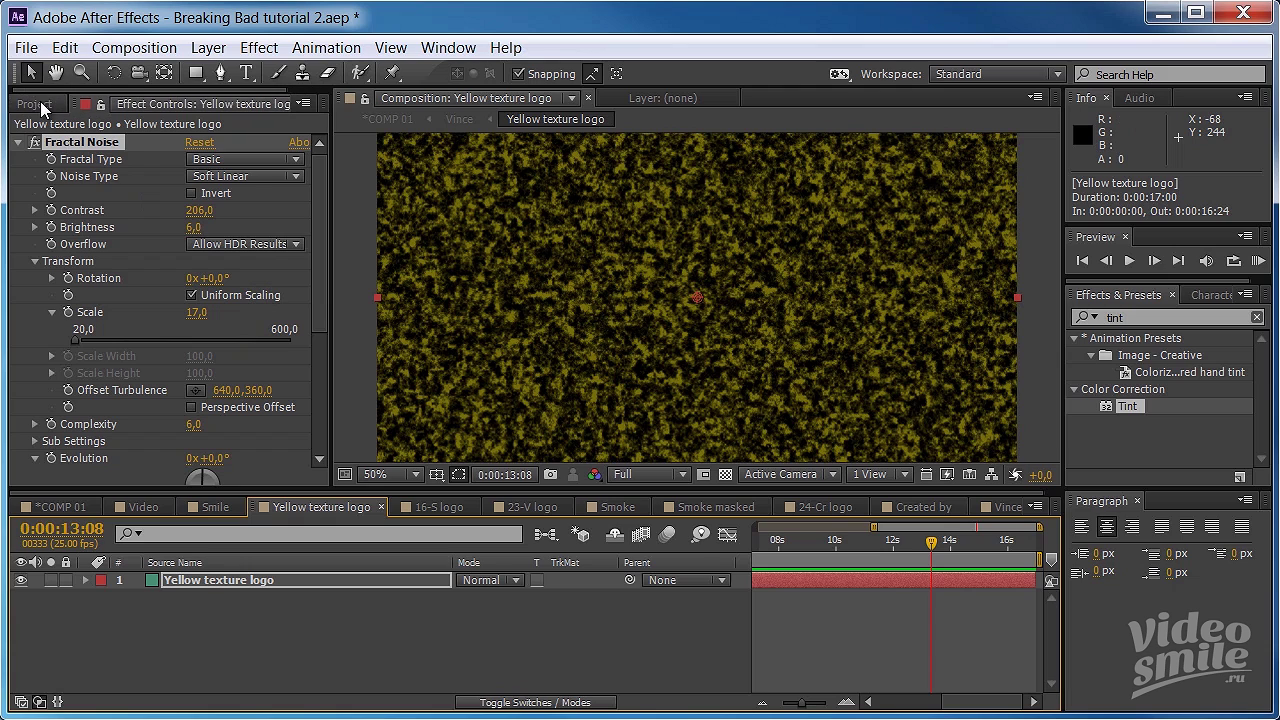
pyautogui.click(136, 507)
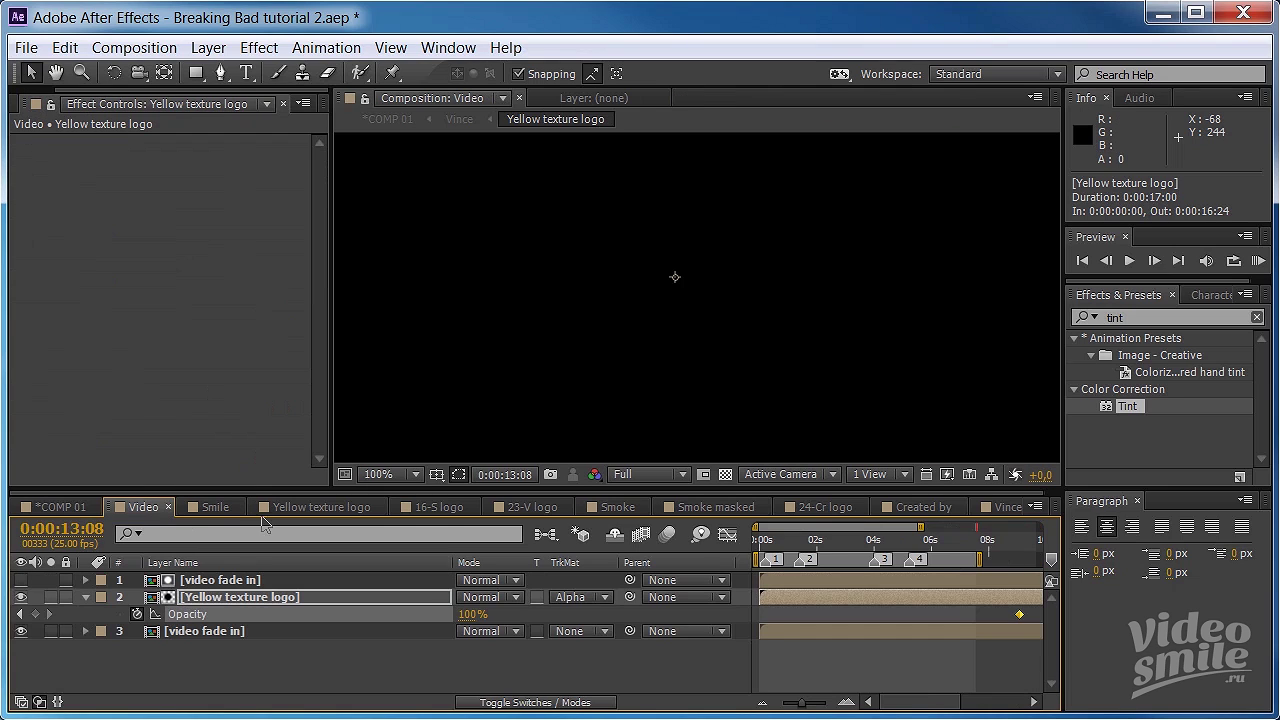
pyautogui.click(100, 507)
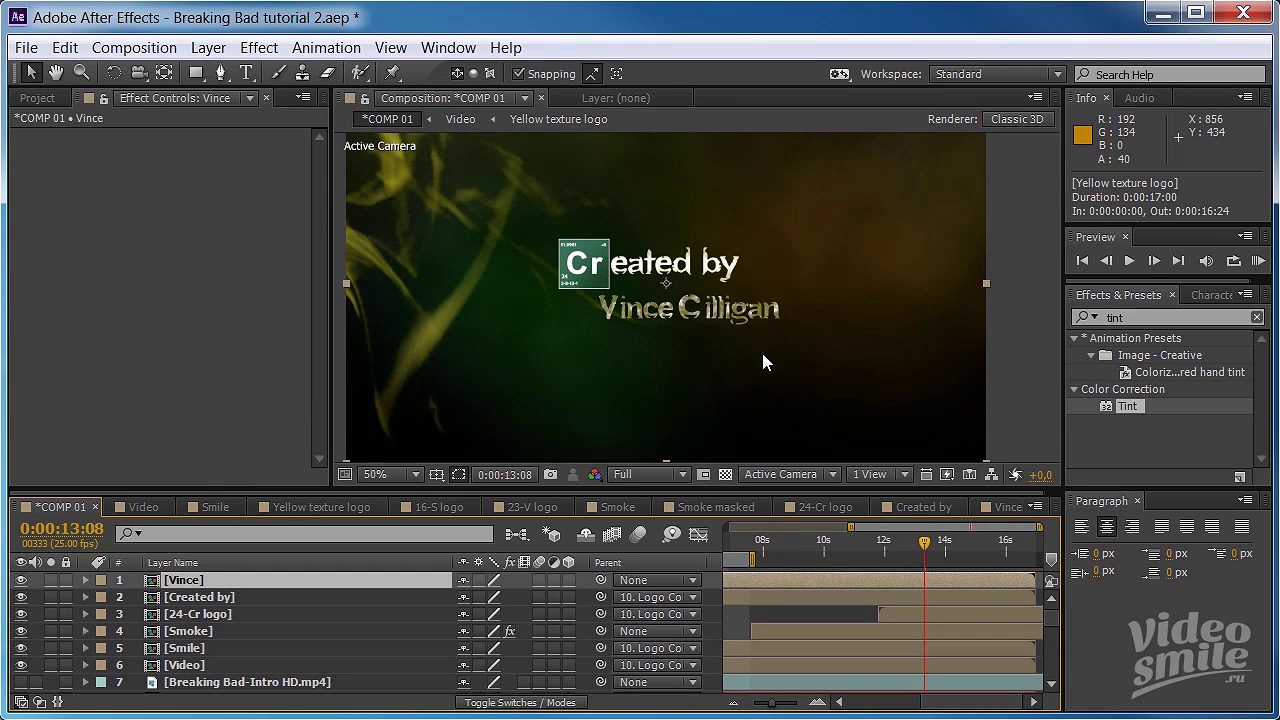
# - Duplicate the Yellow texture logo comp and rename the copy 'Yellow texture vince'
pyautogui.click(38, 98)
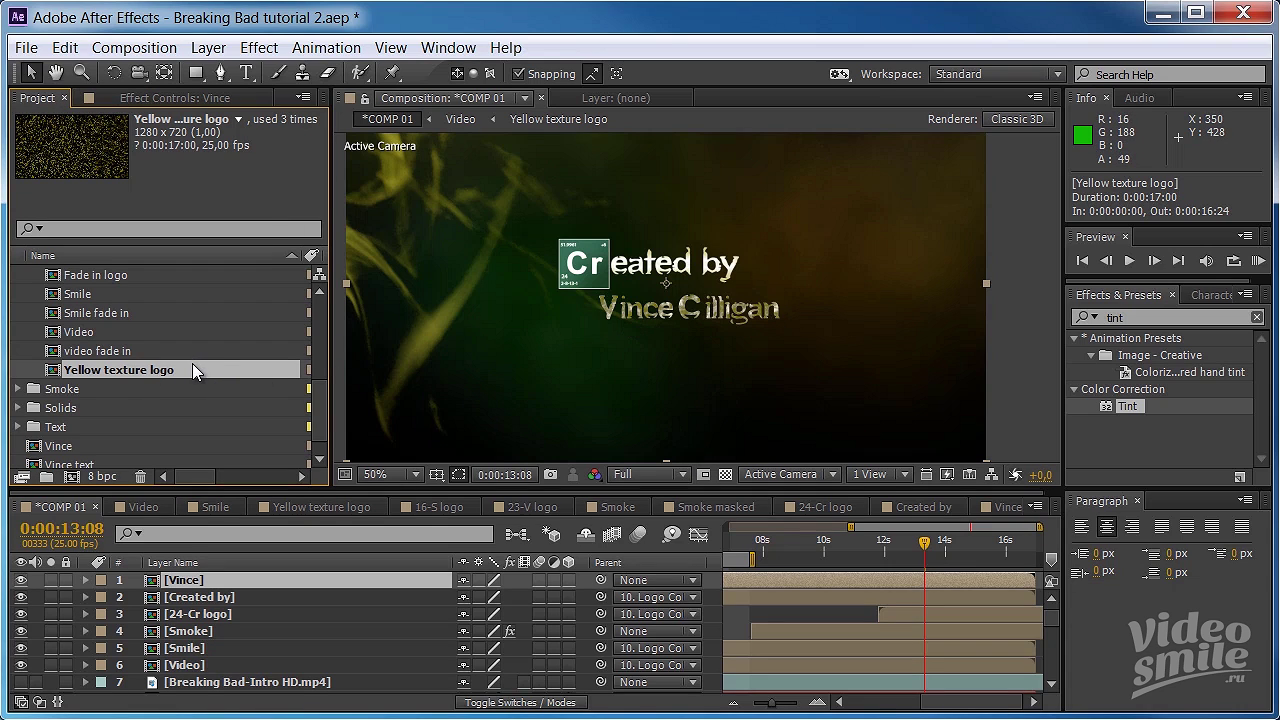
pyautogui.hotkey('ctrl', 'd')
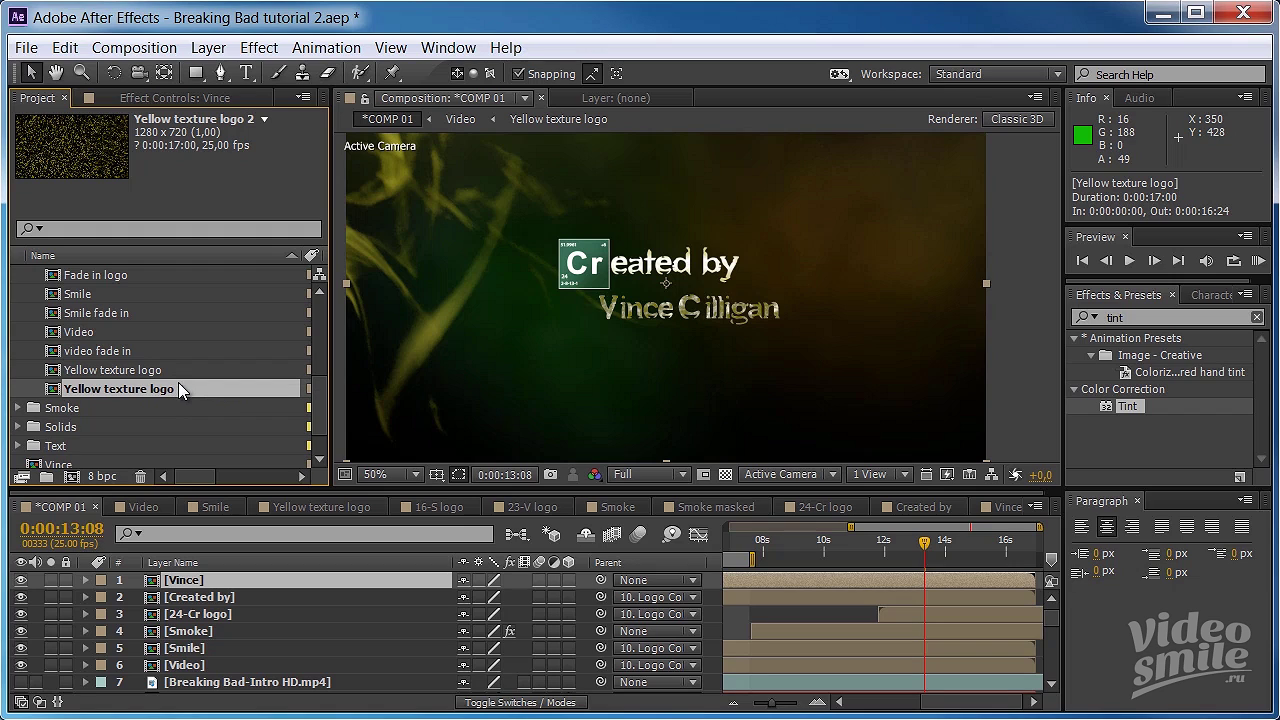
pyautogui.press('Return')
pyautogui.moveTo(170, 389); pyautogui.dragTo(157, 389)
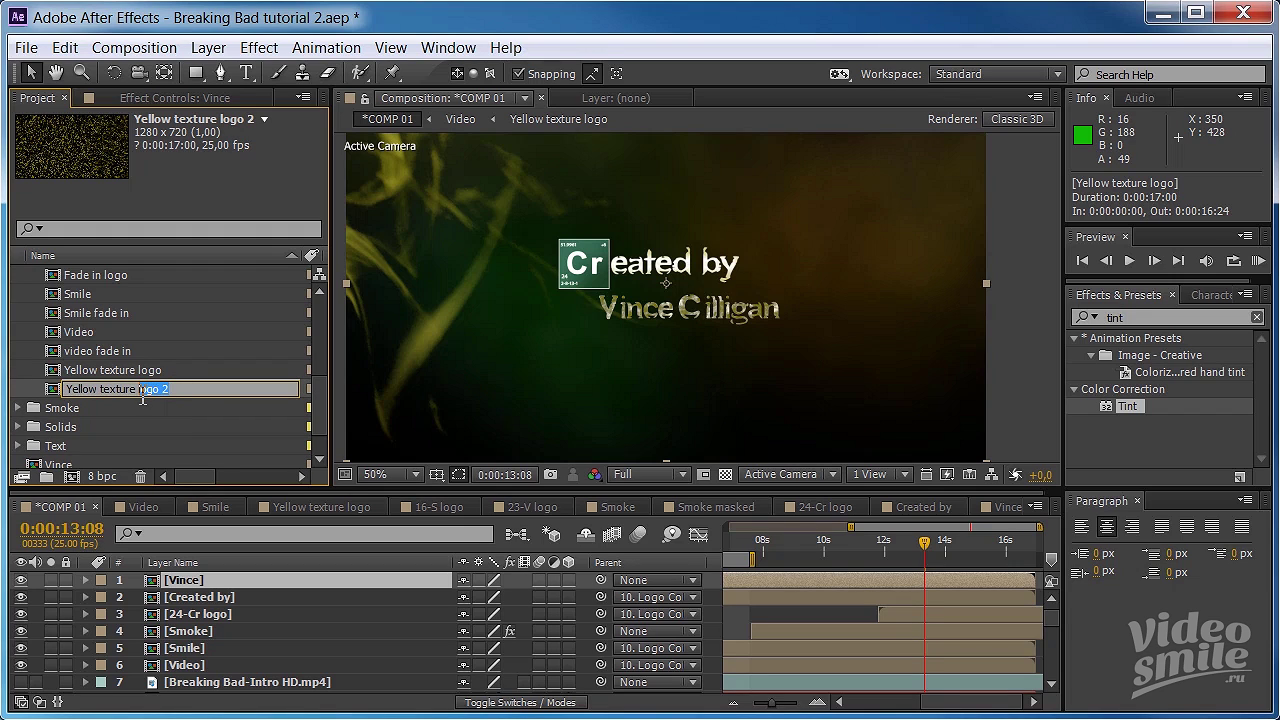
pyautogui.write('vin')
pyautogui.write('ce')
pyautogui.click(57, 392)
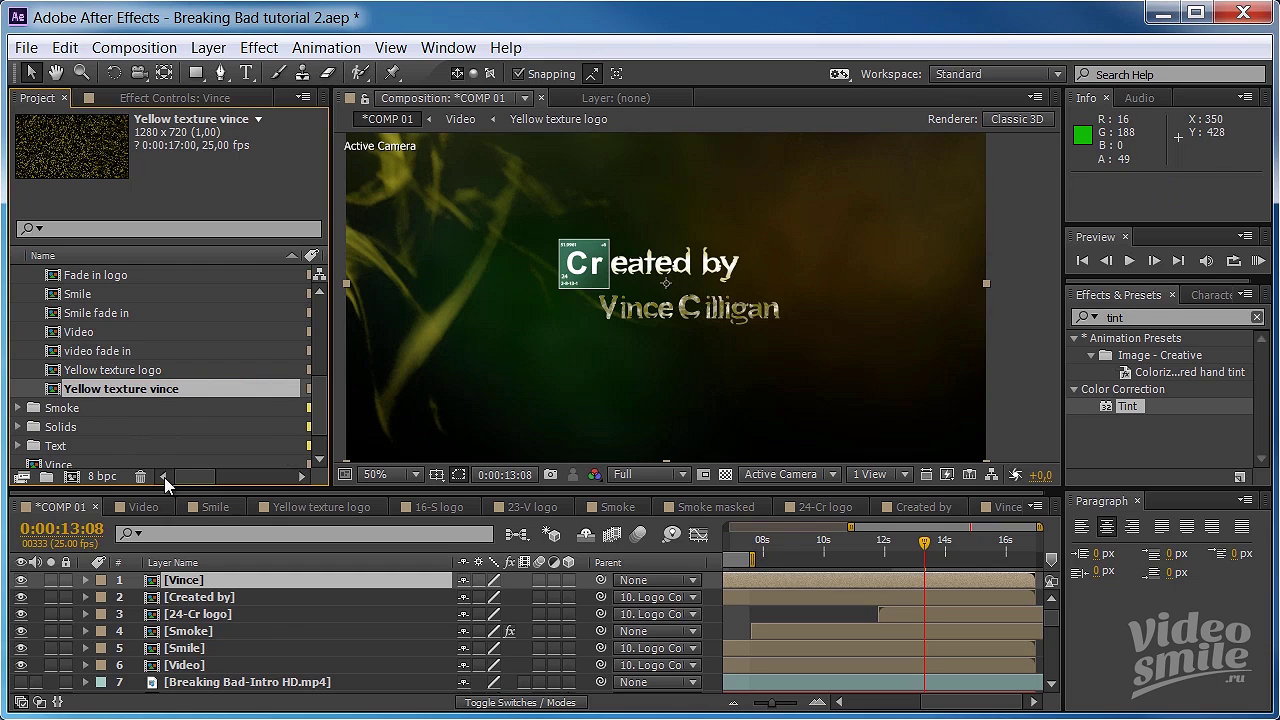
# - Check the Yellow texture logo layer in the Vince composition, then return to COMP 01
pyautogui.click(1005, 508)
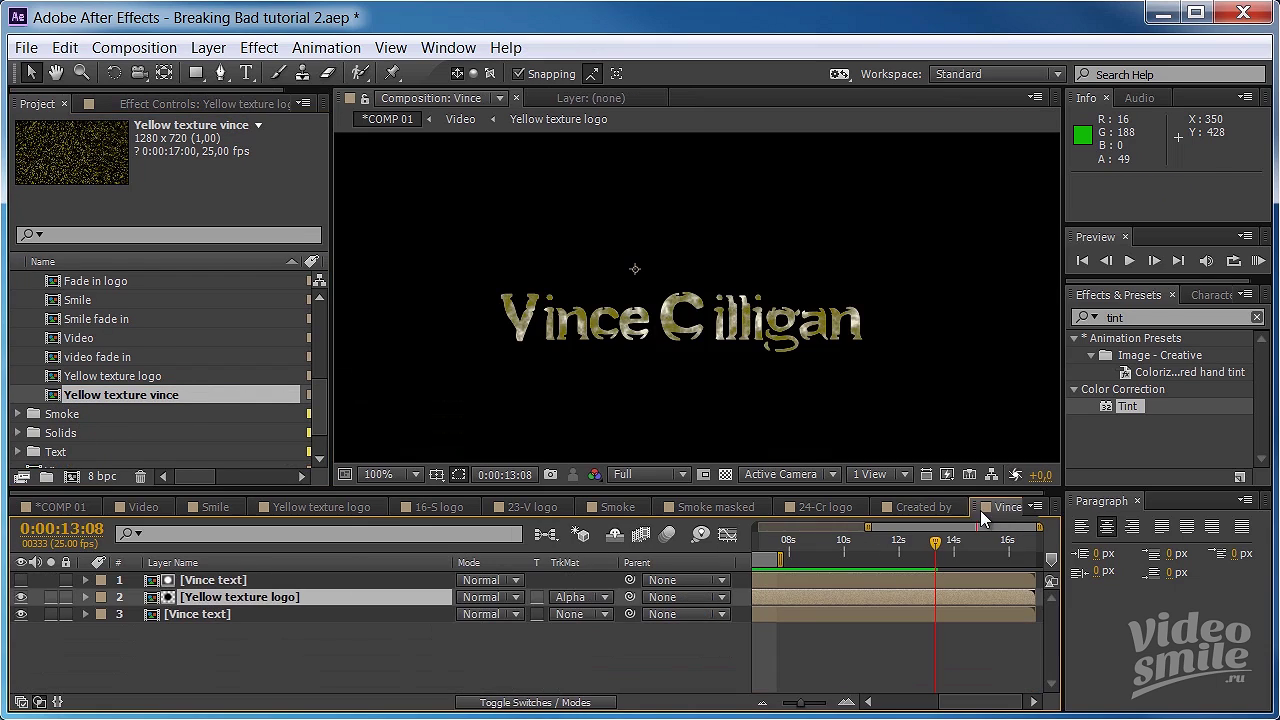
pyautogui.click(193, 650)
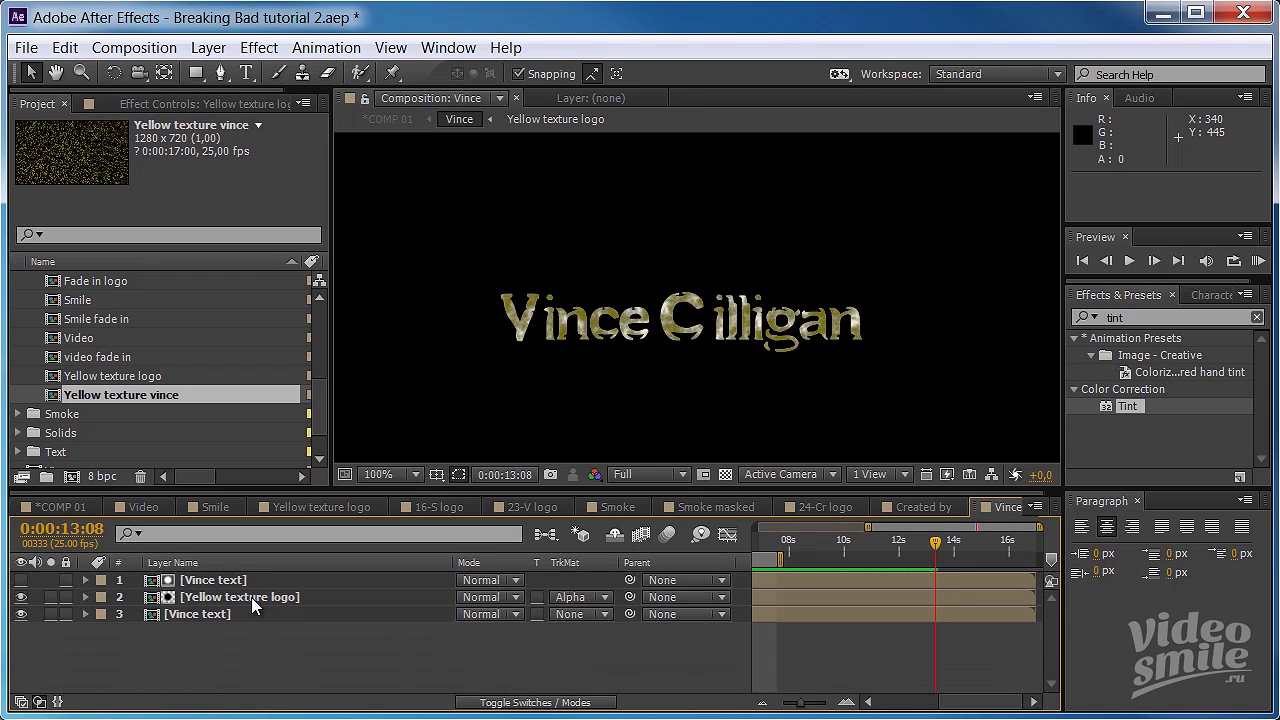
pyautogui.click(250, 598)
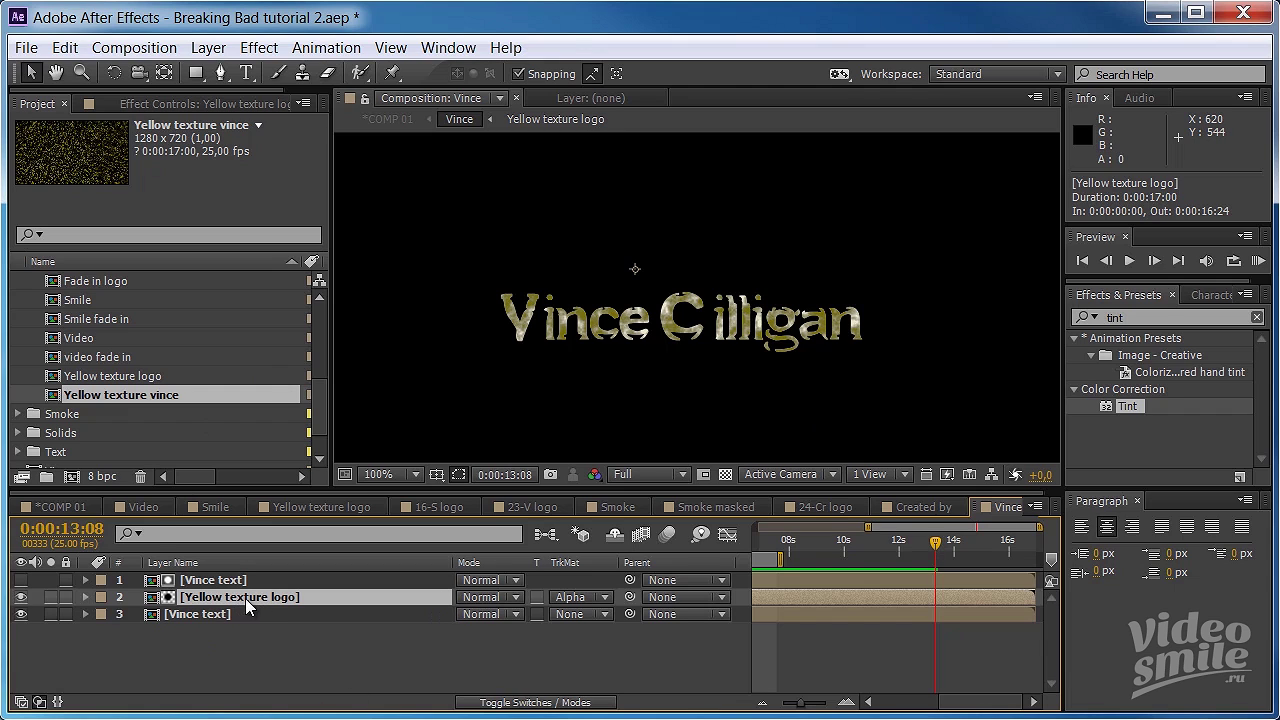
pyautogui.click(55, 506)
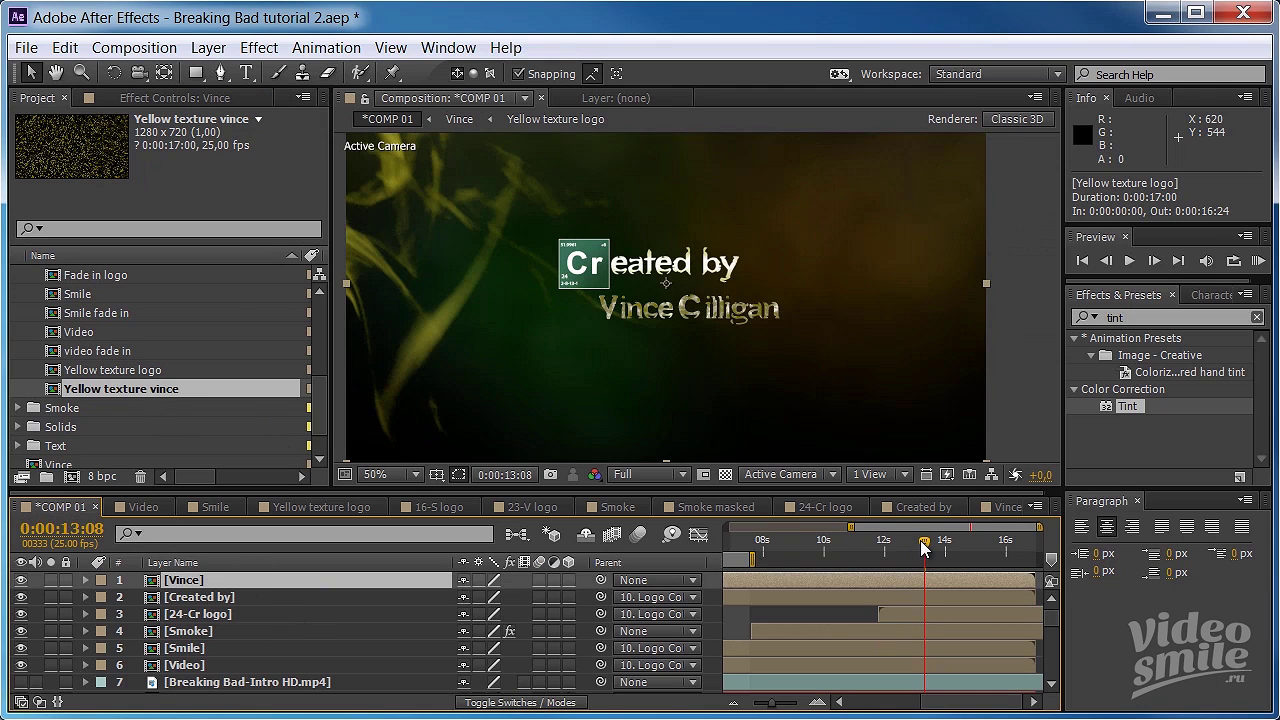
# - At 11:15, parent the Vince layer to the Logo Control layer
pyautogui.moveTo(923, 540); pyautogui.dragTo(871, 546)
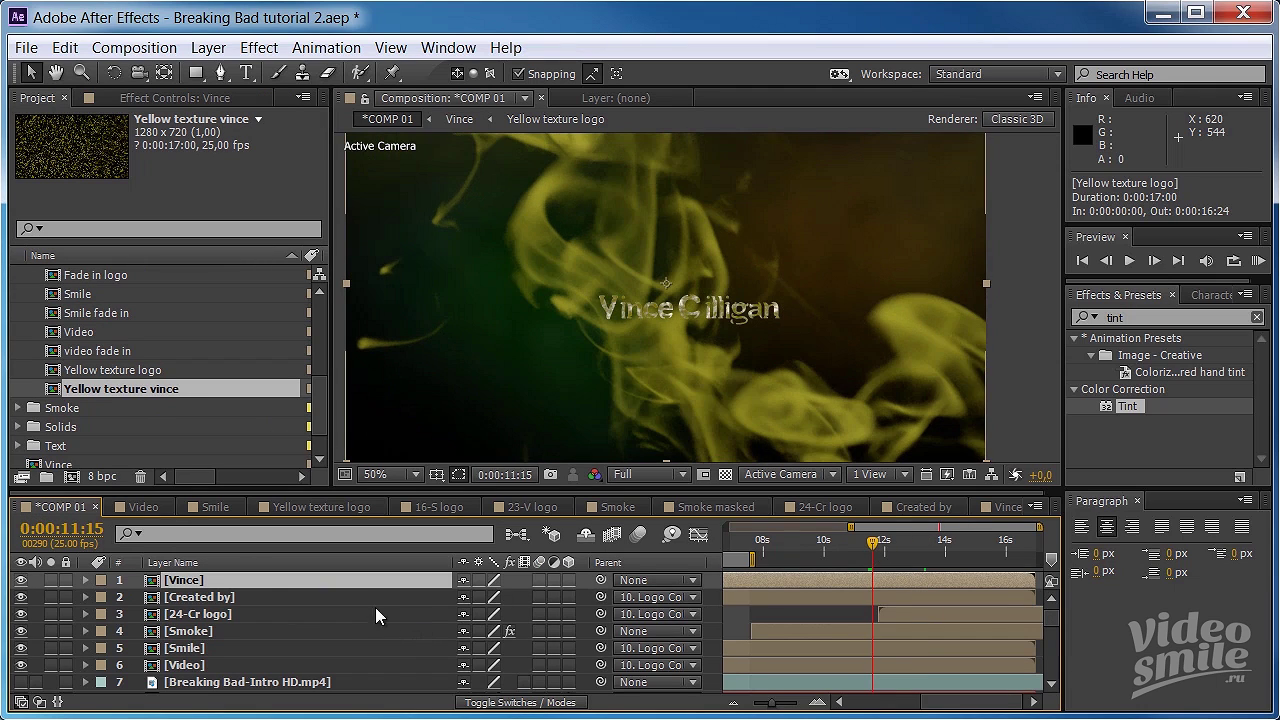
pyautogui.moveTo(600, 581); pyautogui.dragTo(253, 618)
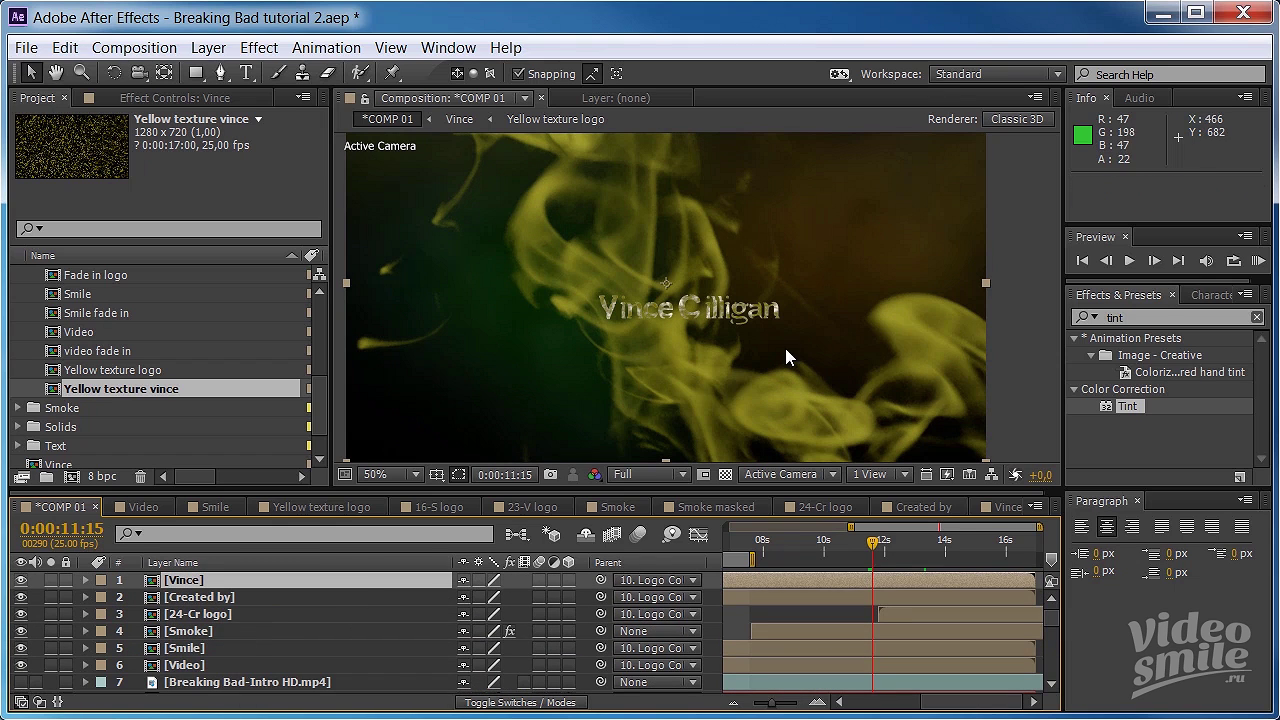
pyautogui.moveTo(872, 542); pyautogui.dragTo(884, 546)
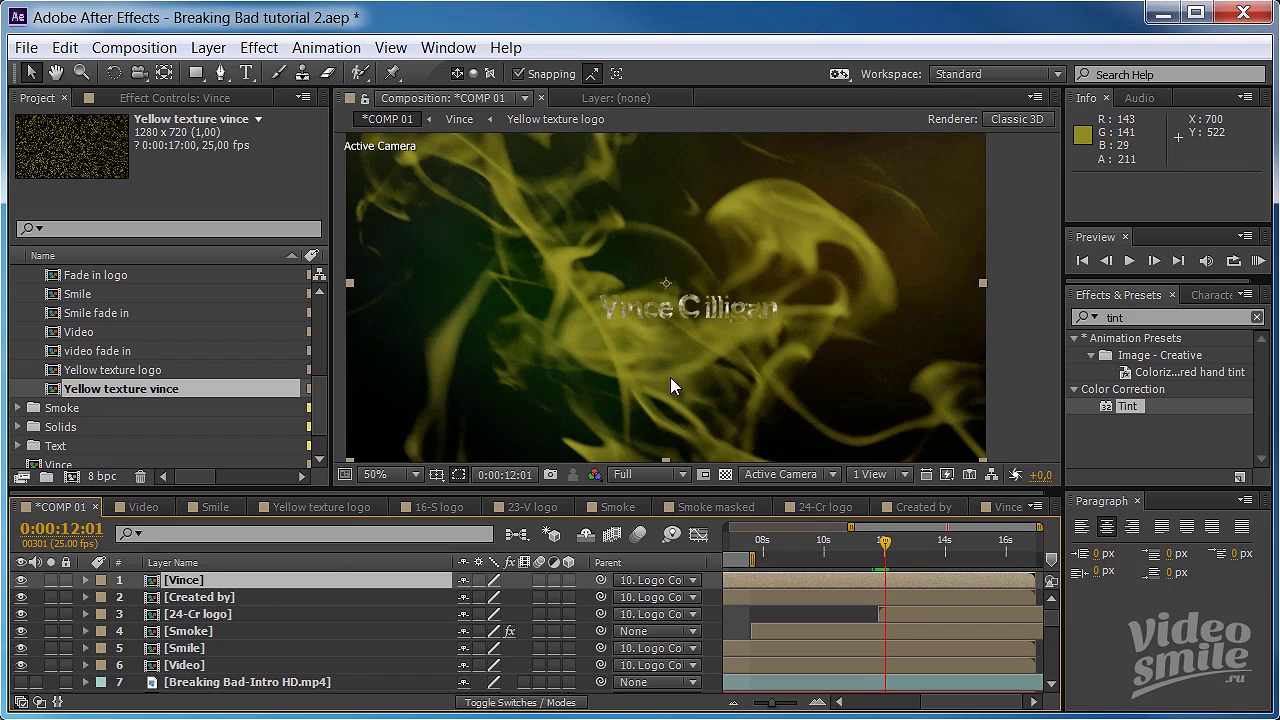
# - Draw a closed five-point mask on the Vince layer with the Pen tool
pyautogui.click(220, 72)
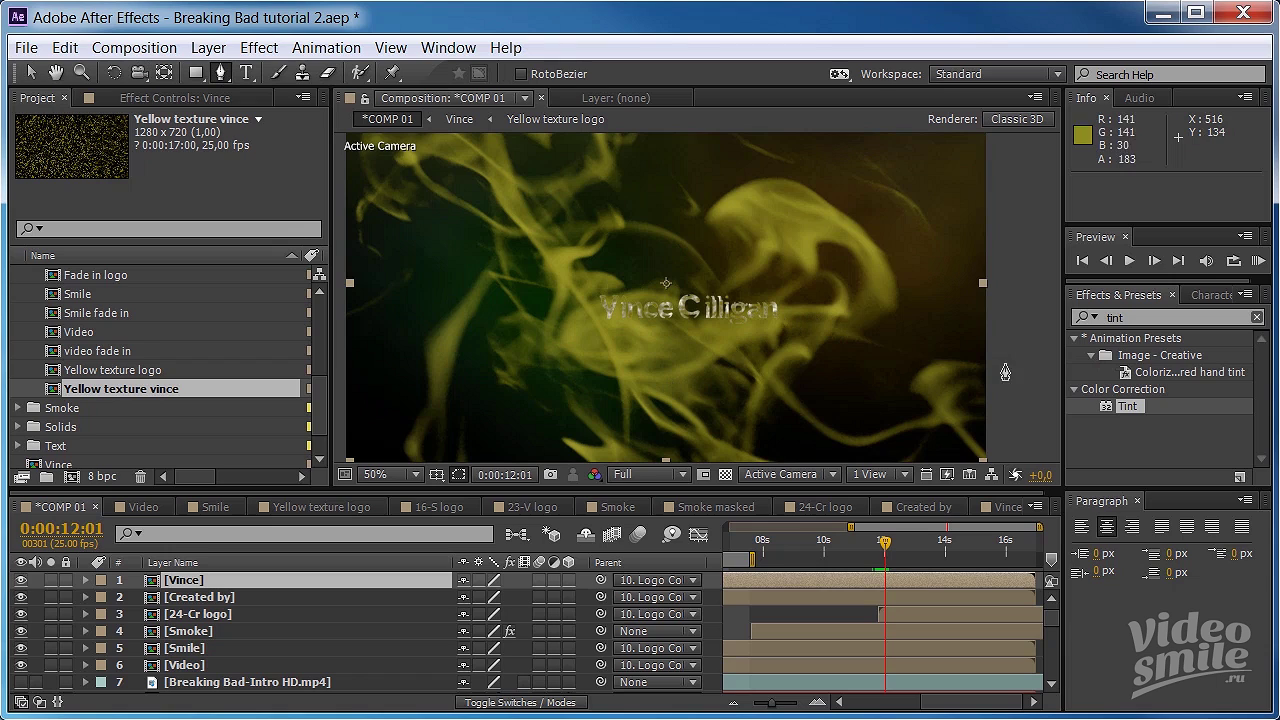
pyautogui.click(859, 324)
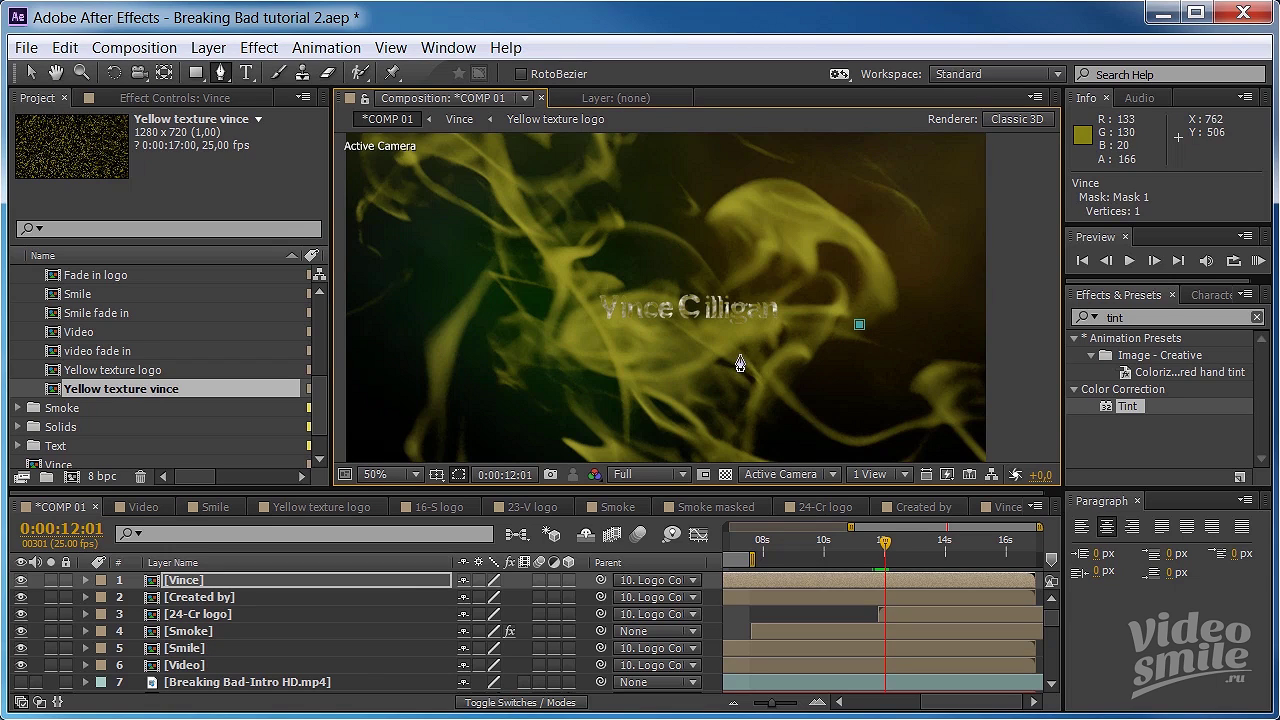
pyautogui.click(762, 346)
pyautogui.click(686, 389)
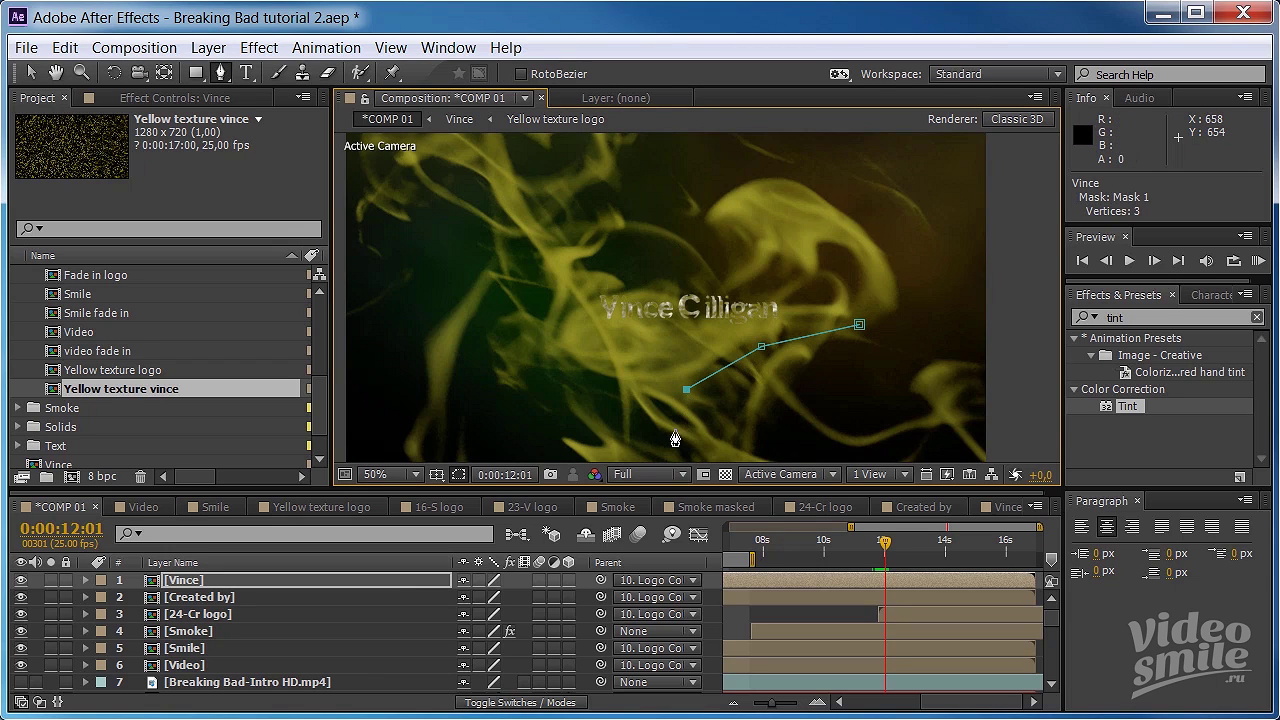
pyautogui.click(675, 429)
pyautogui.click(876, 348)
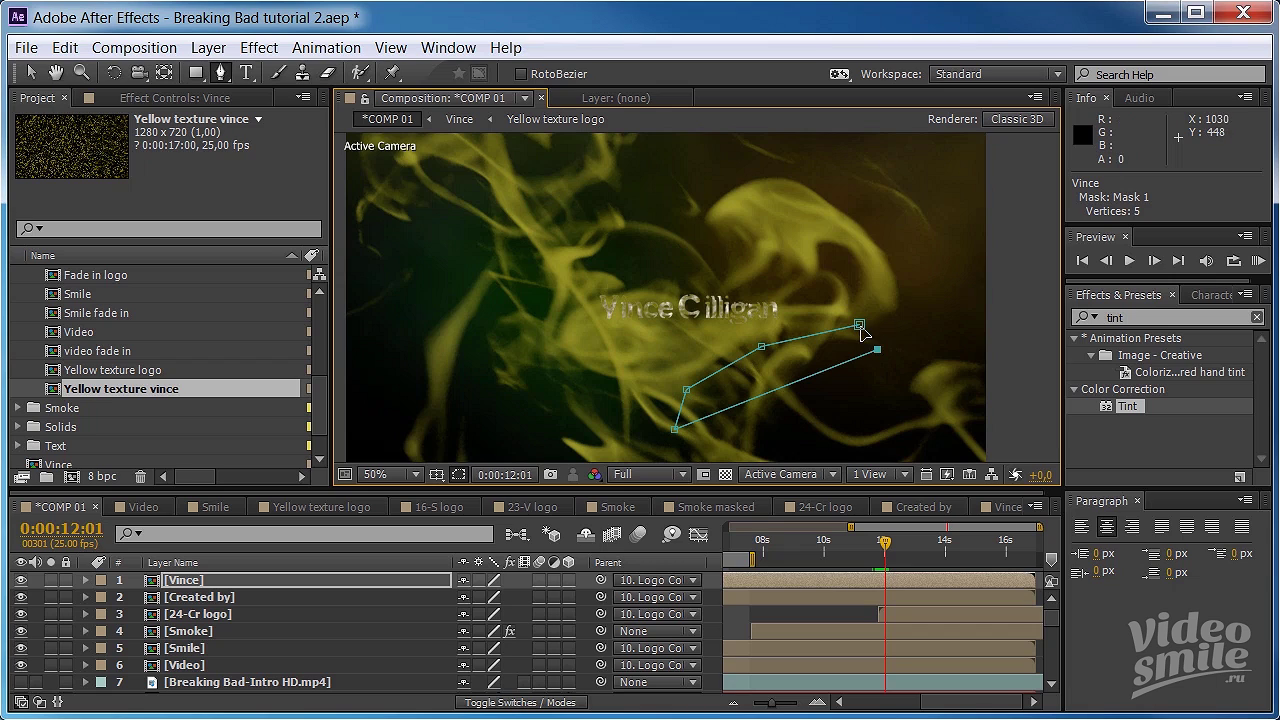
pyautogui.click(859, 325)
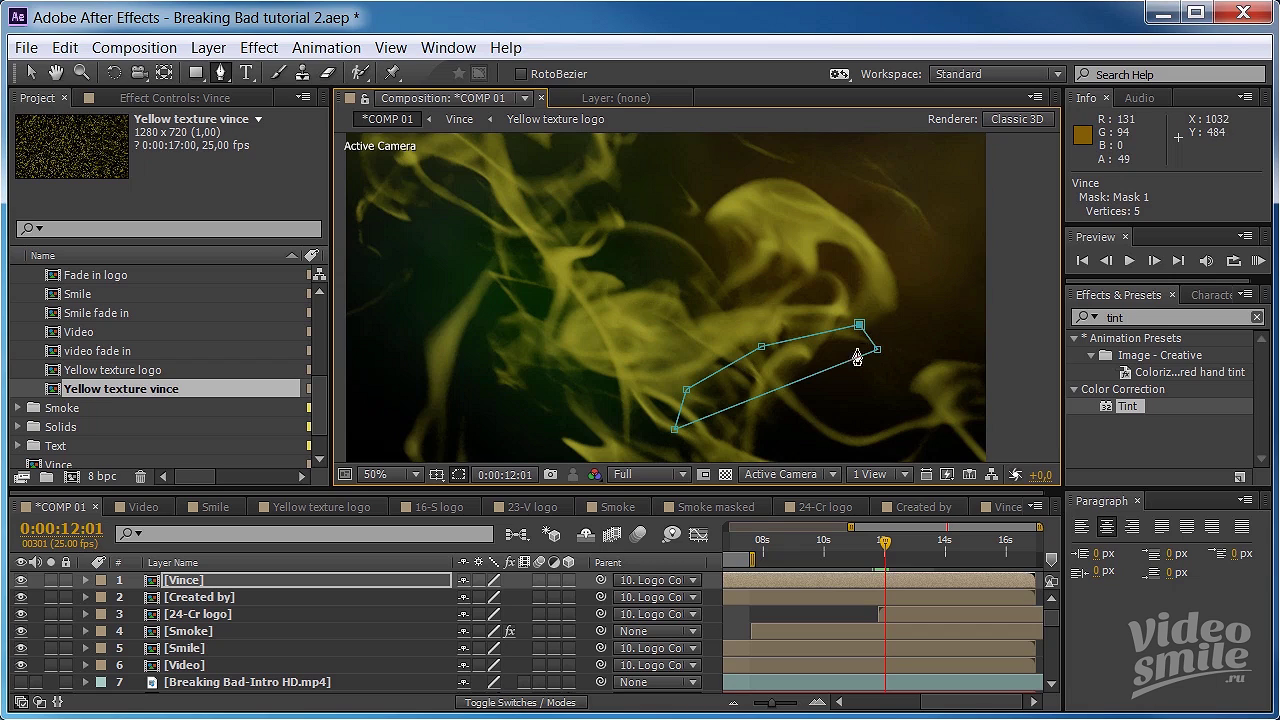
pyautogui.click(258, 580)
# - Keyframe the Mask Path at 12:01, then enlarge the mask at 12:07 to reveal more name
pyautogui.press('m')
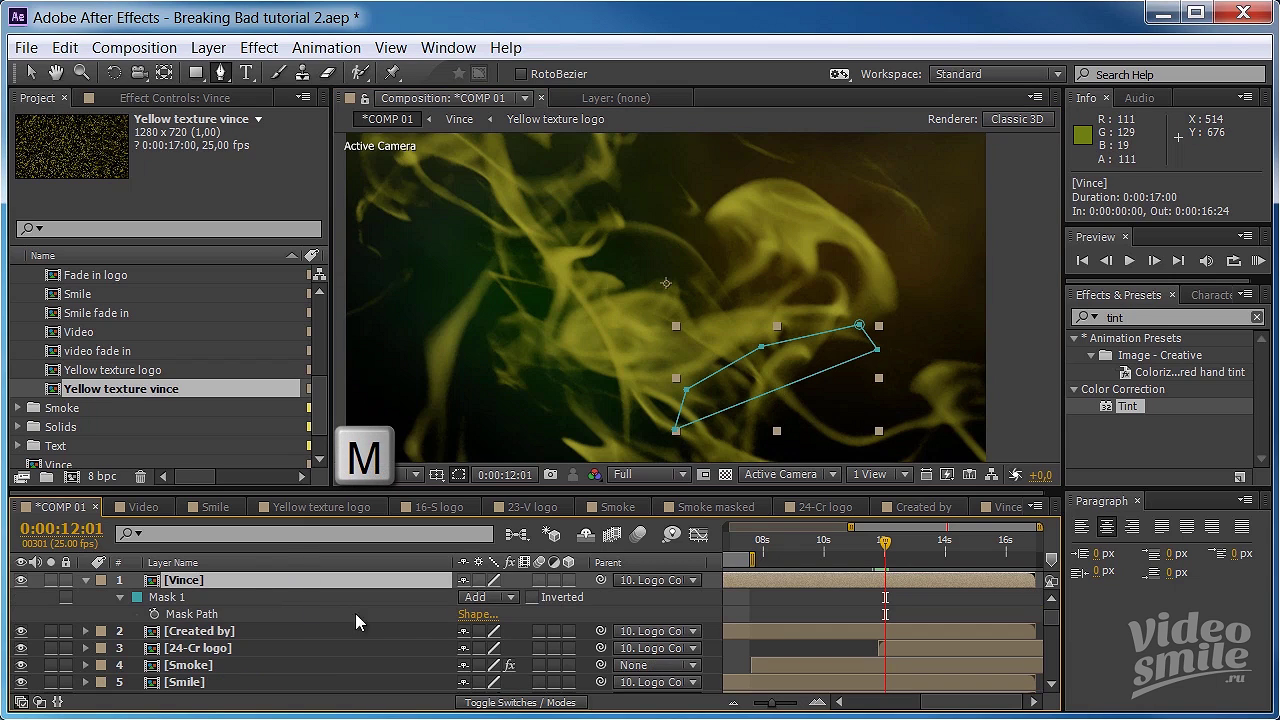
pyautogui.click(154, 613)
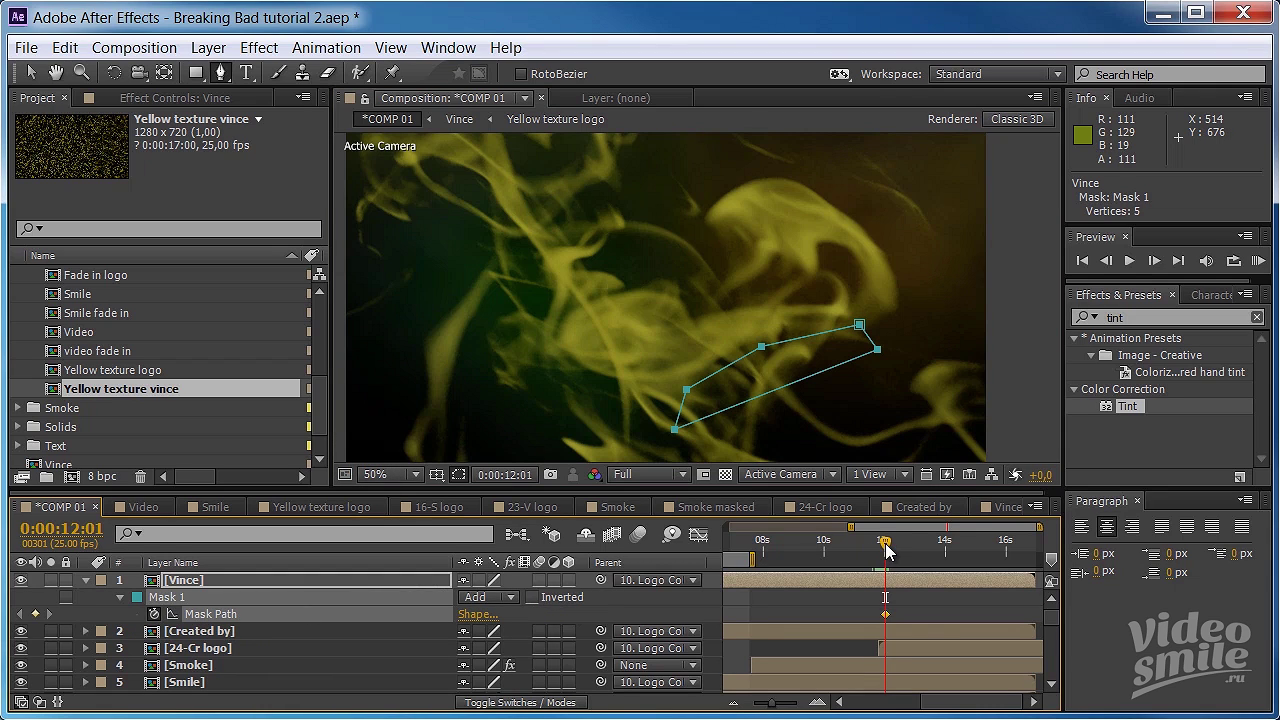
pyautogui.moveTo(886, 548); pyautogui.dragTo(893, 548)
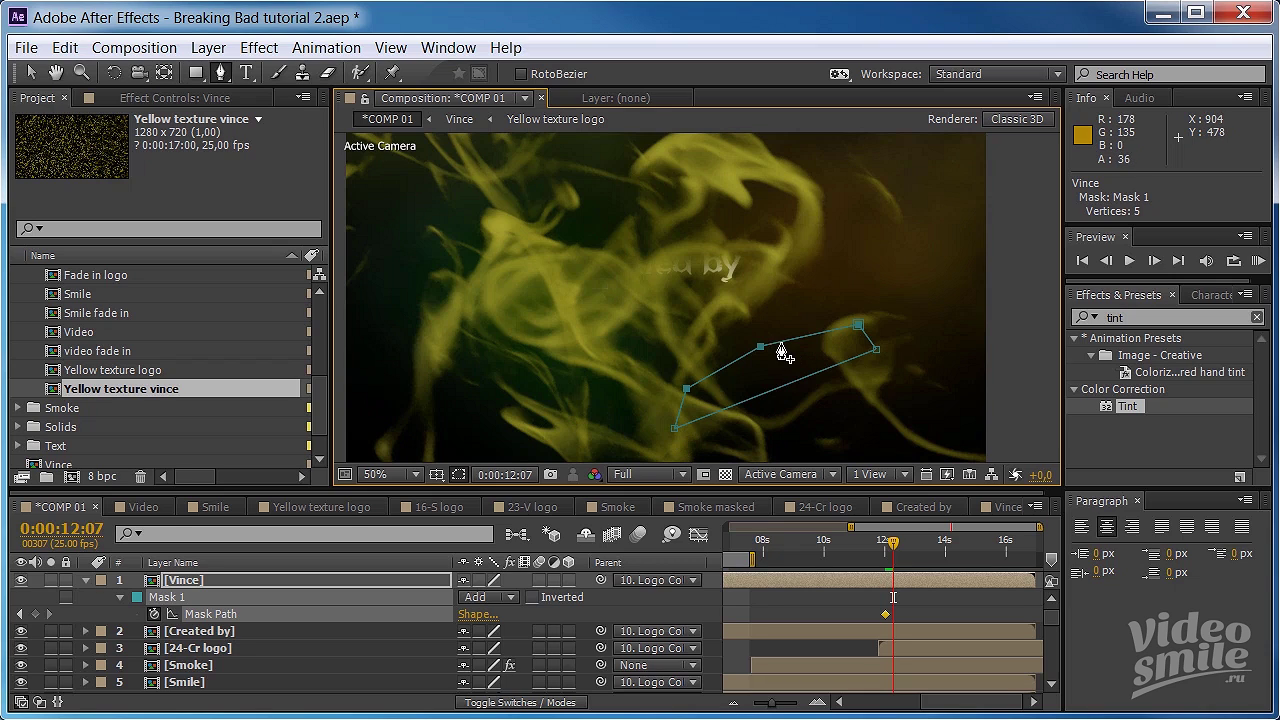
pyautogui.press('v')
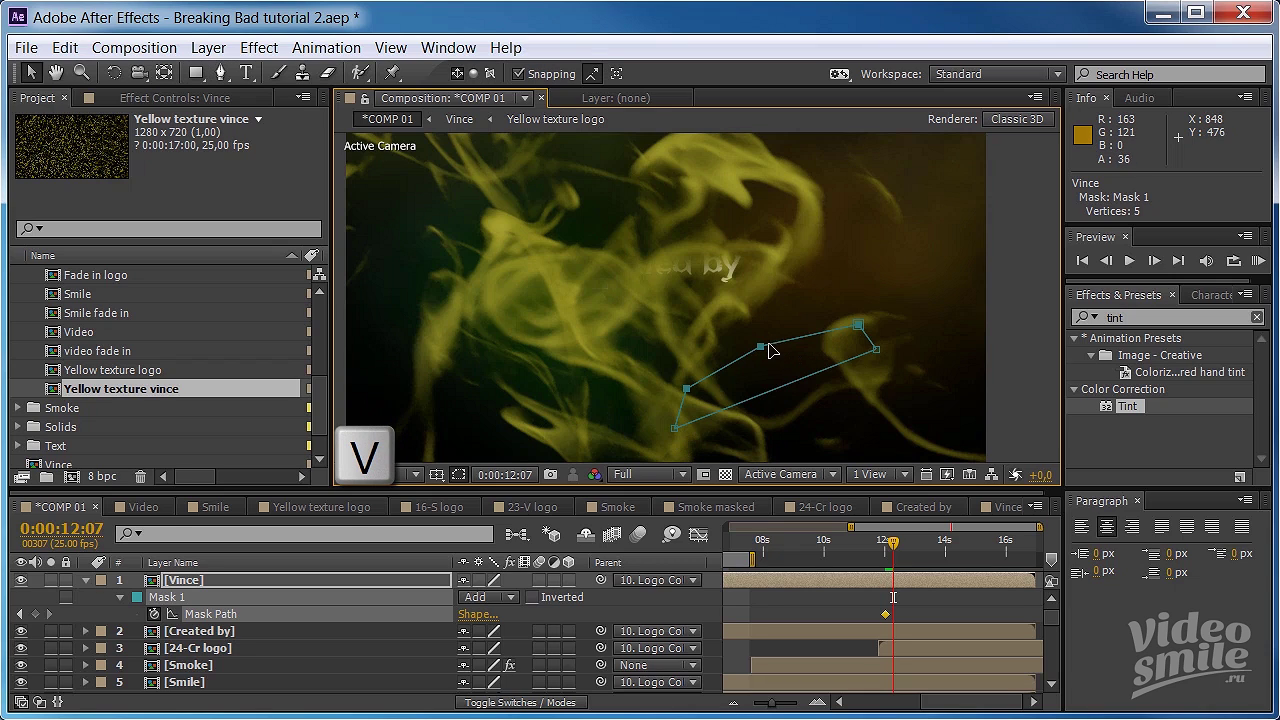
pyautogui.moveTo(770, 349)
pyautogui.mouseDown()
pyautogui.moveTo(668, 257)
pyautogui.moveTo(626, 254)
pyautogui.mouseUp()
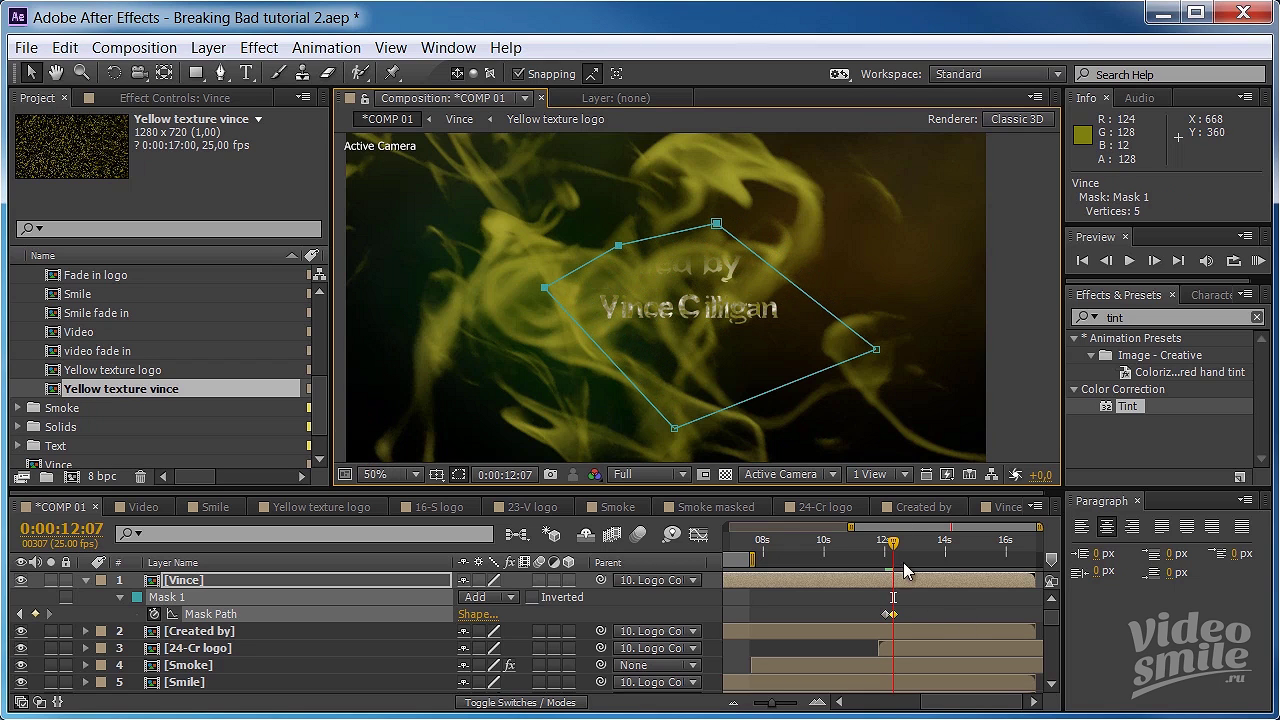
pyautogui.moveTo(893, 543); pyautogui.dragTo(887, 549)
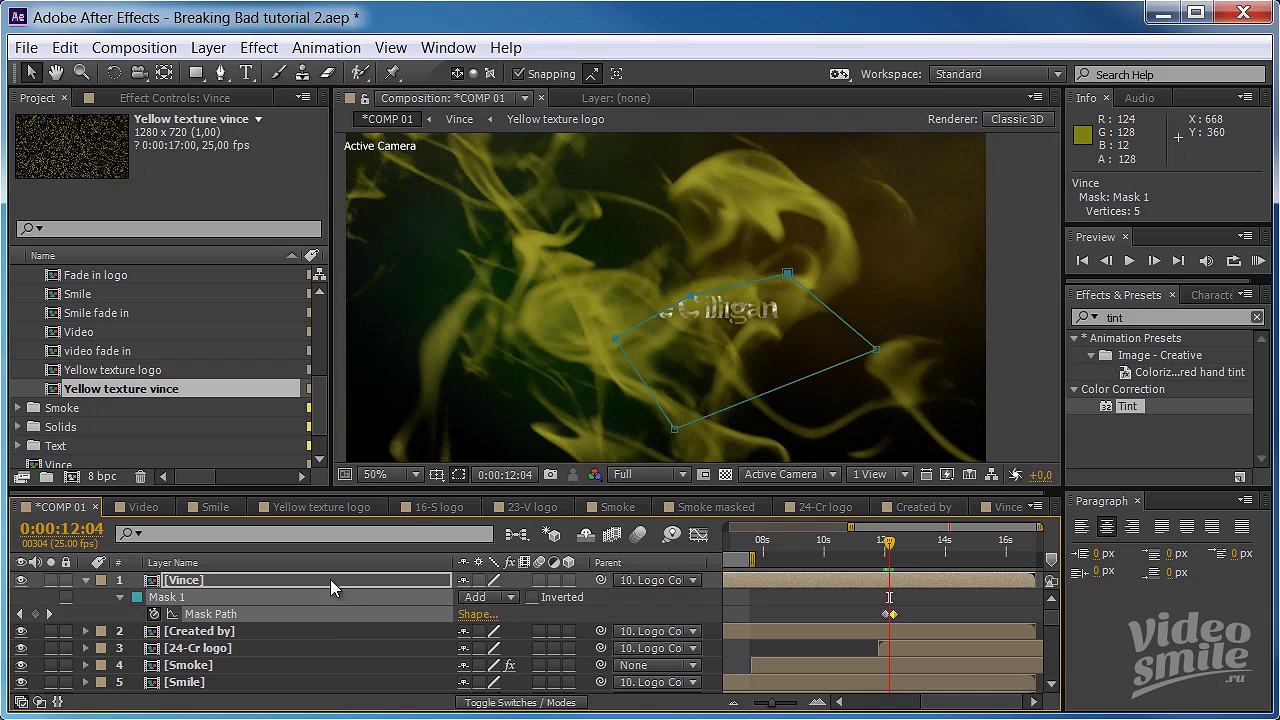
pyautogui.click(330, 579)
# - Give Mask 1 a 50 px feather and scrub to about 15 seconds to preview it
pyautogui.press('f')
pyautogui.click(481, 613)
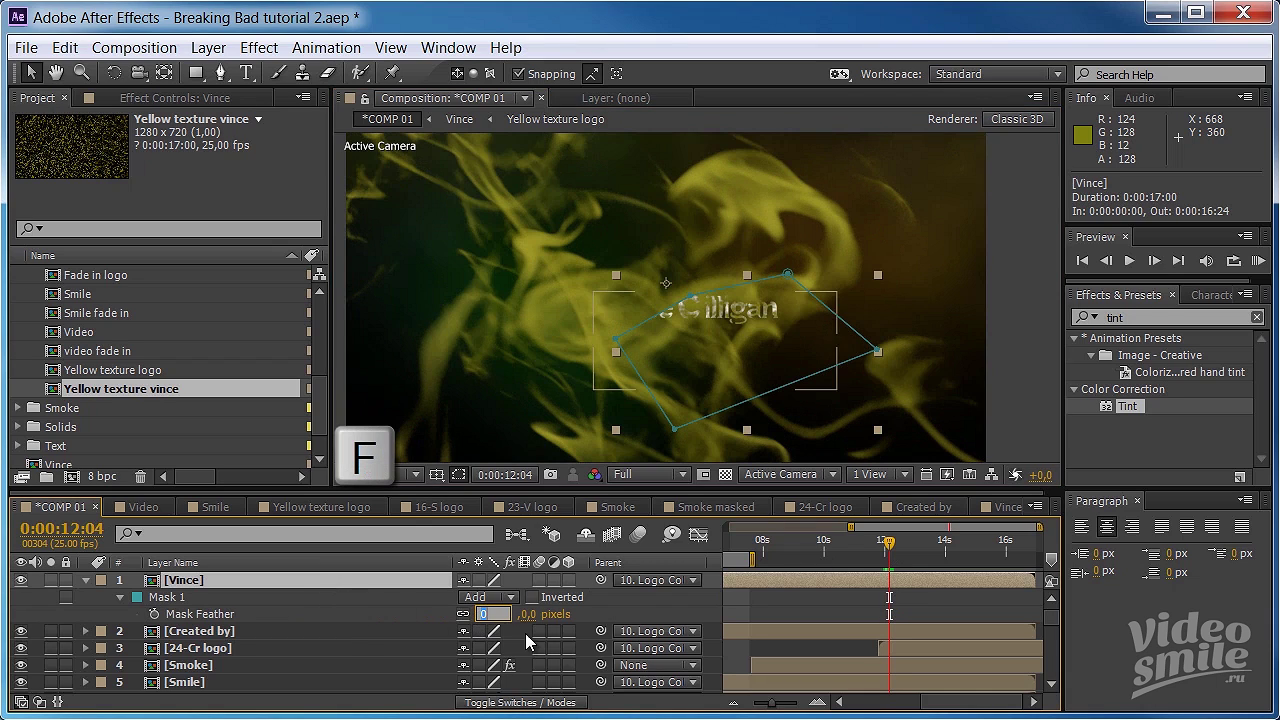
pyautogui.write('50')
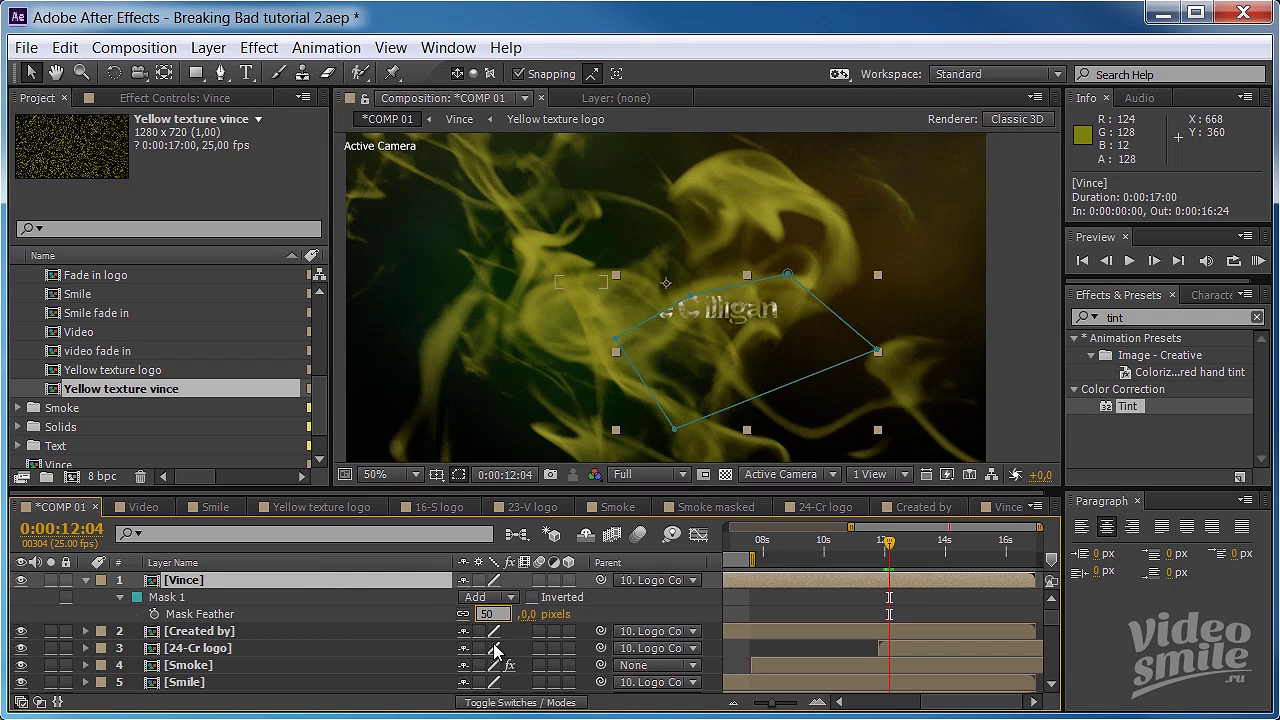
pyautogui.press('Return')
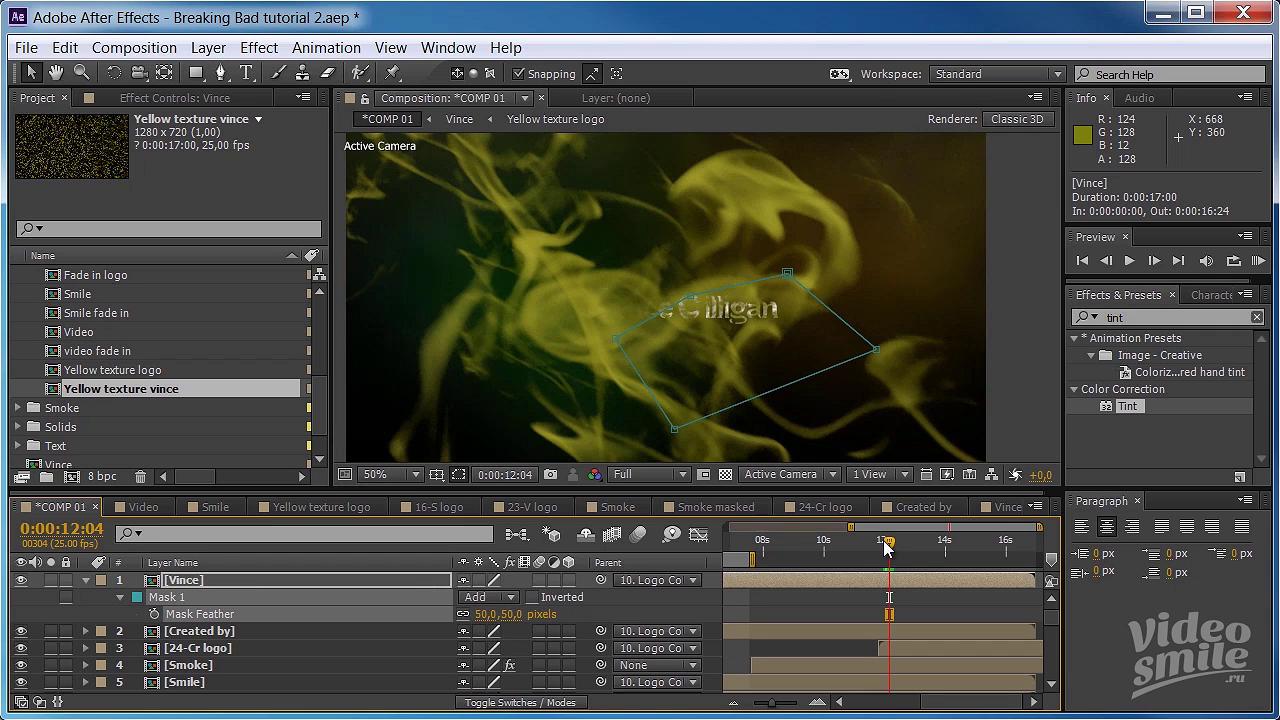
pyautogui.moveTo(886, 545); pyautogui.dragTo(907, 545)
pyautogui.scroll(2, 754, 314)
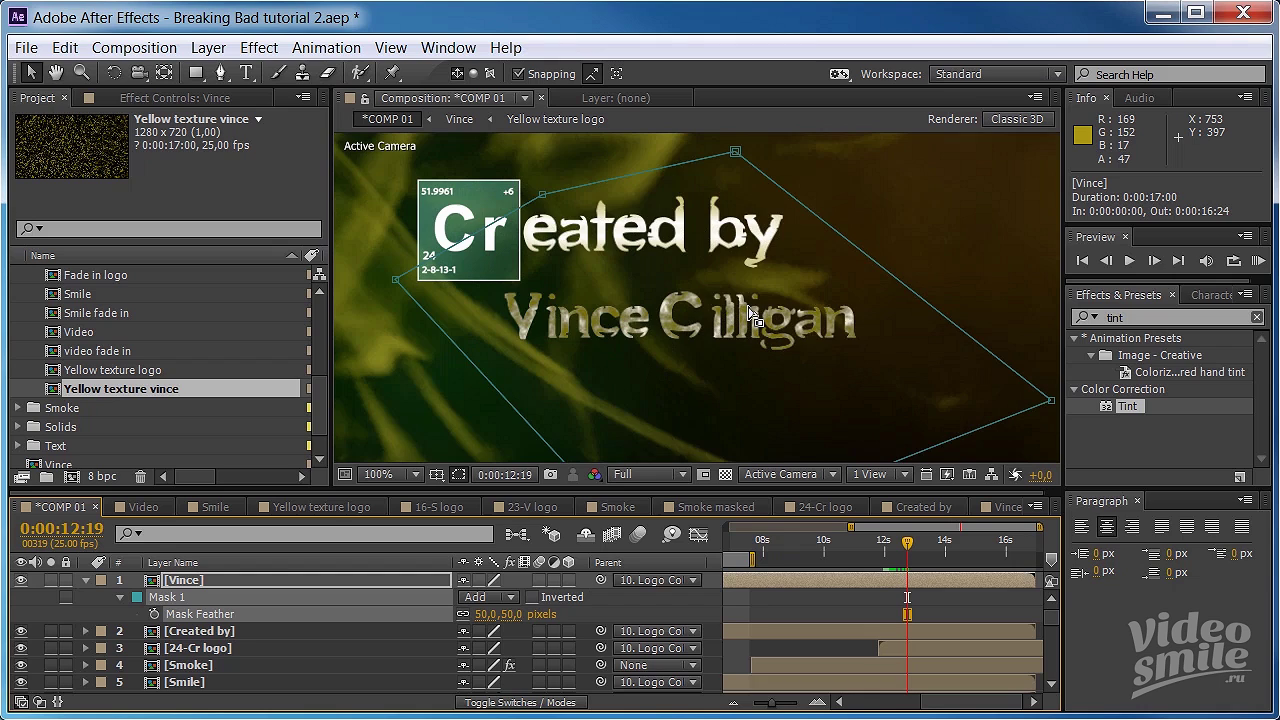
pyautogui.scroll(-2, 752, 313)
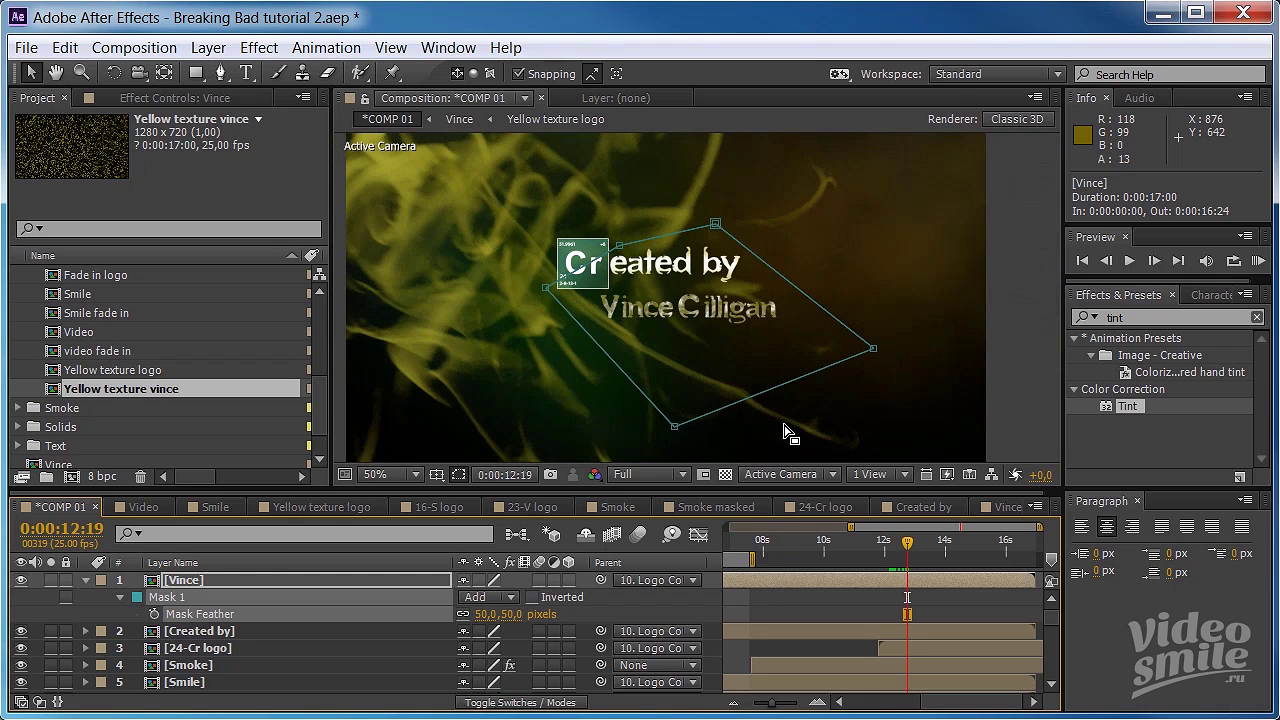
pyautogui.click(976, 542)
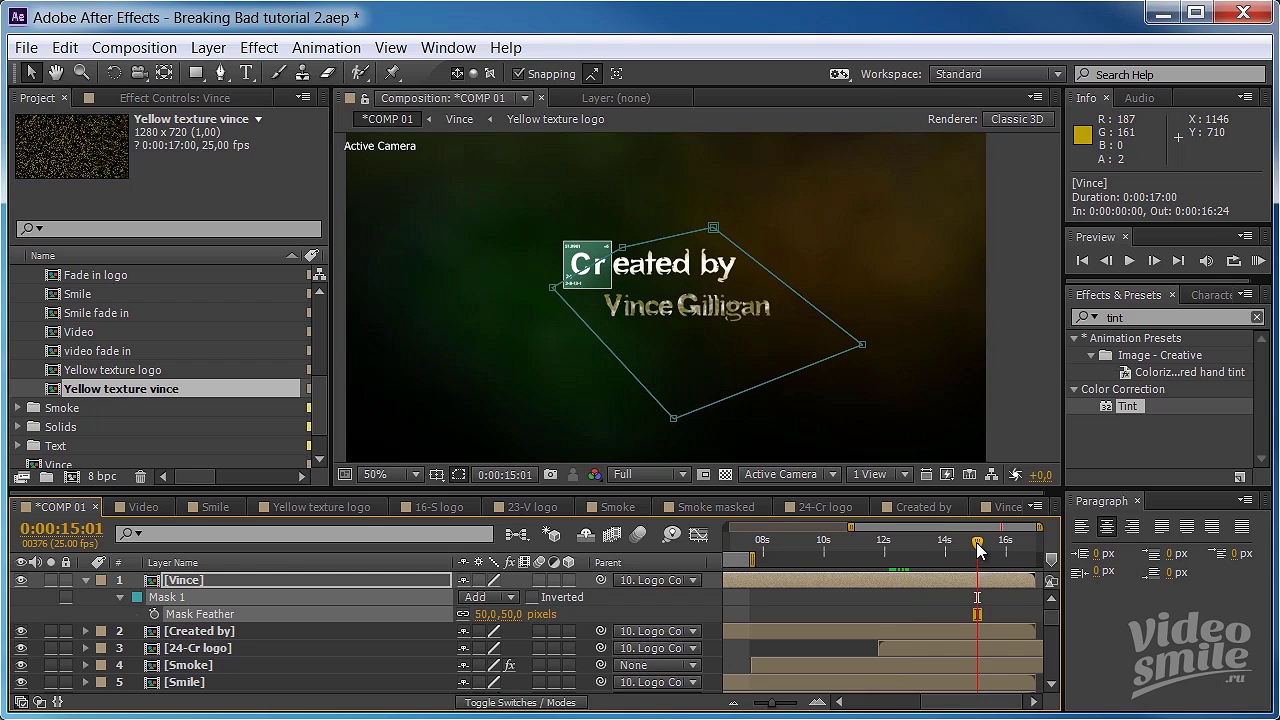
pyautogui.moveTo(976, 542)
pyautogui.mouseDown()
pyautogui.moveTo(1005, 542)
pyautogui.moveTo(971, 543)
pyautogui.mouseUp()
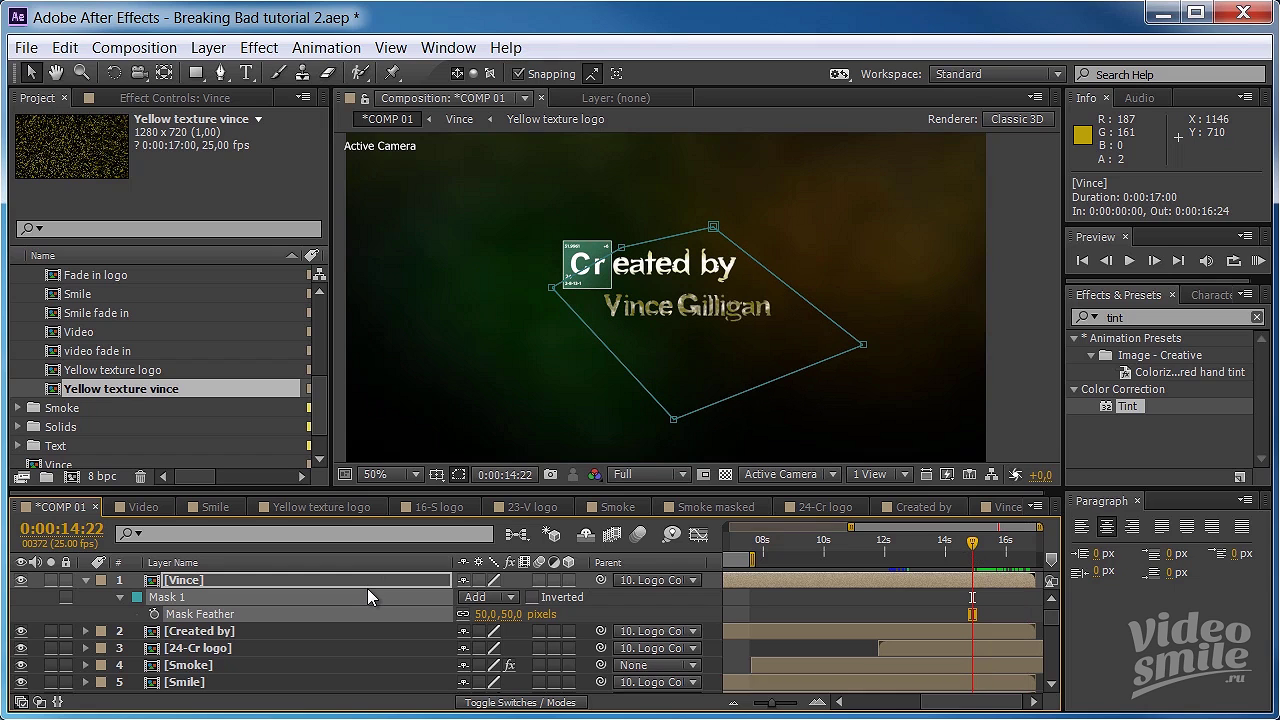
# - Create a new composition named 'fade out' at 1280×720 with a 2-second duration
pyautogui.hotkey('ctrl', 'n')
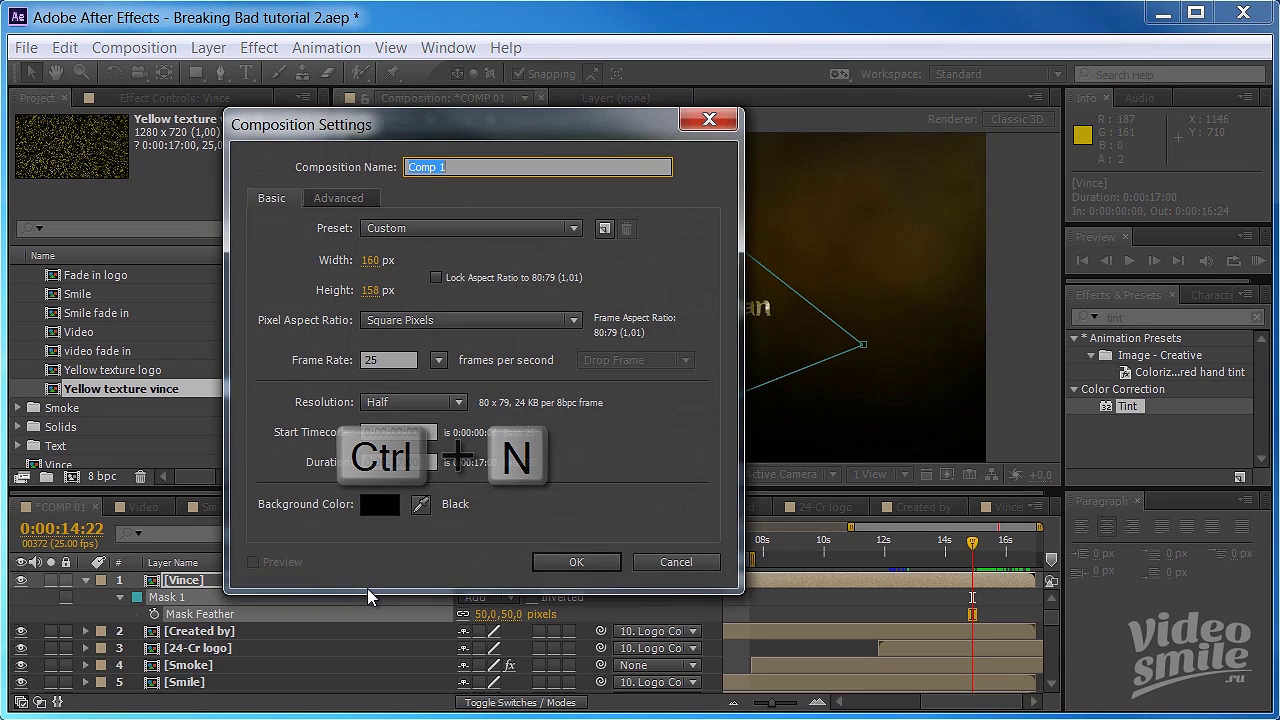
pyautogui.write('fade out')
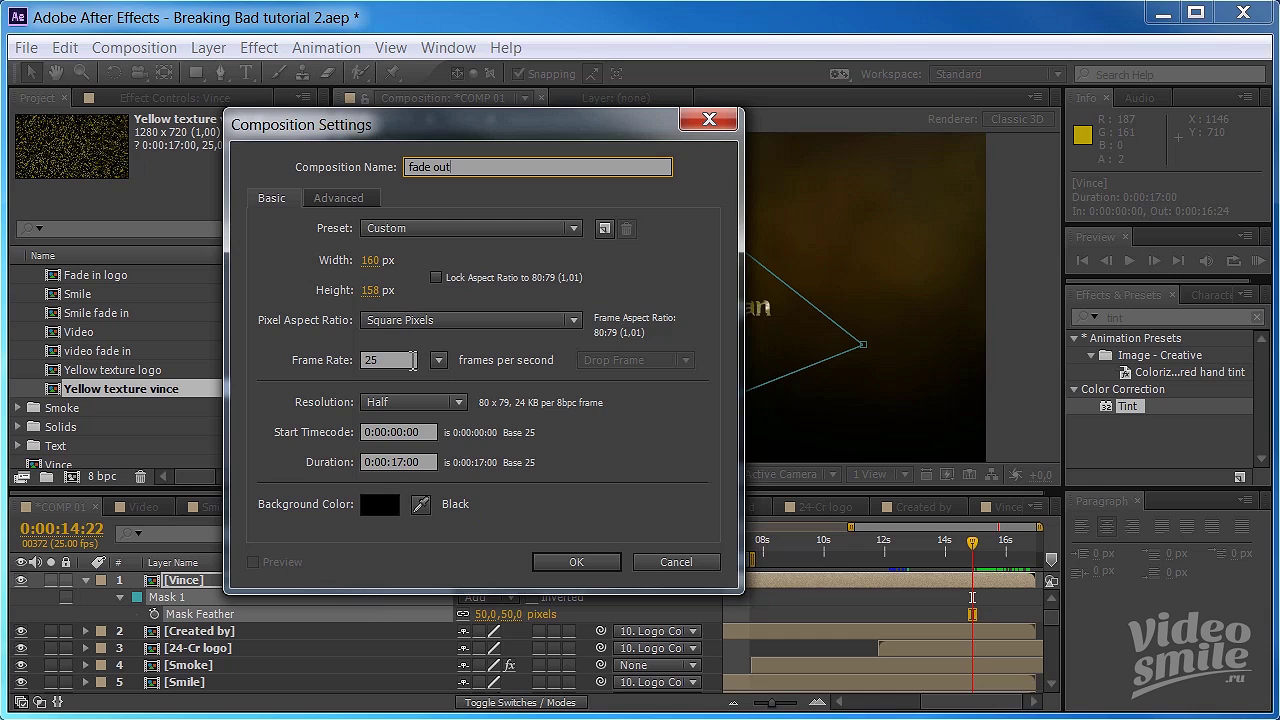
pyautogui.click(371, 260)
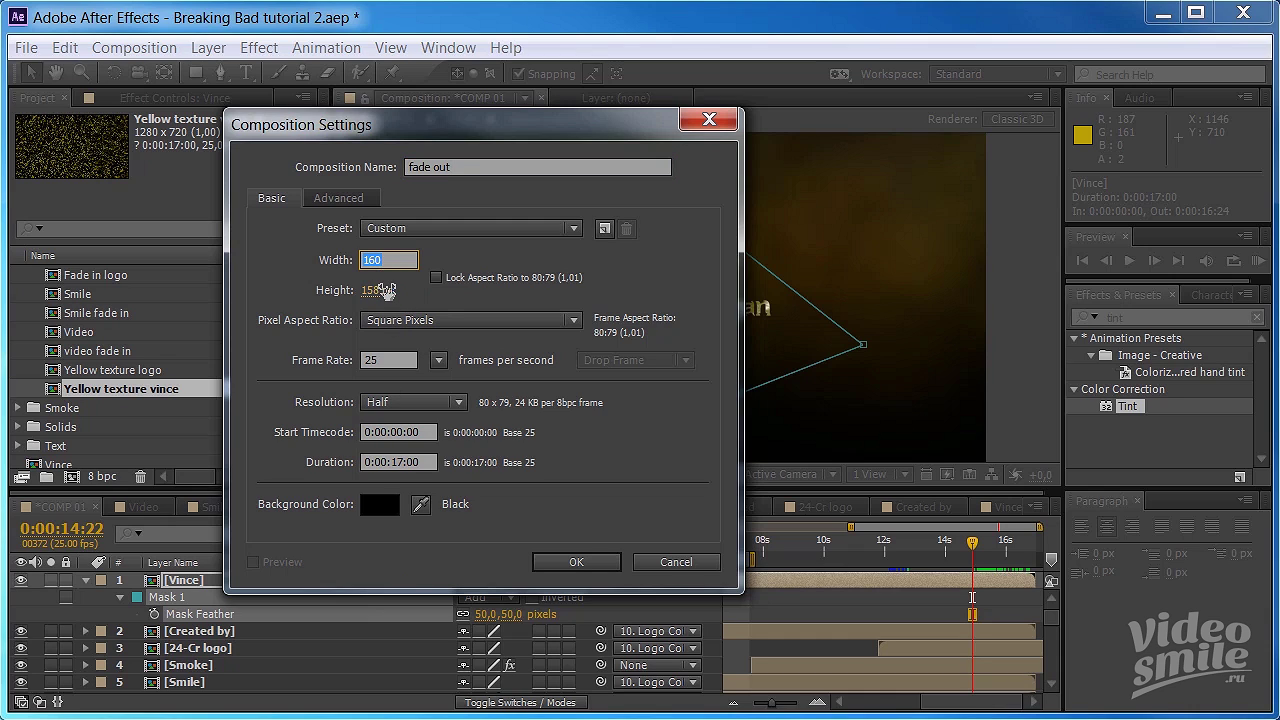
pyautogui.write('1280')
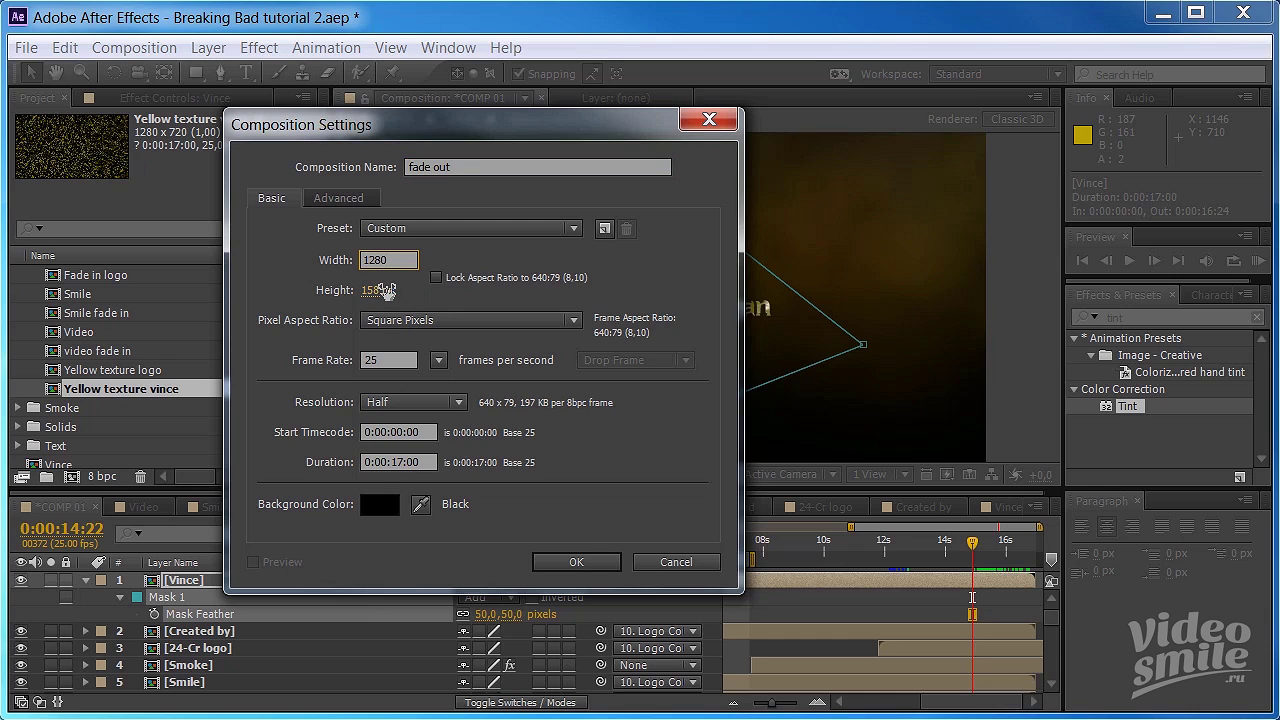
pyautogui.click(370, 290)
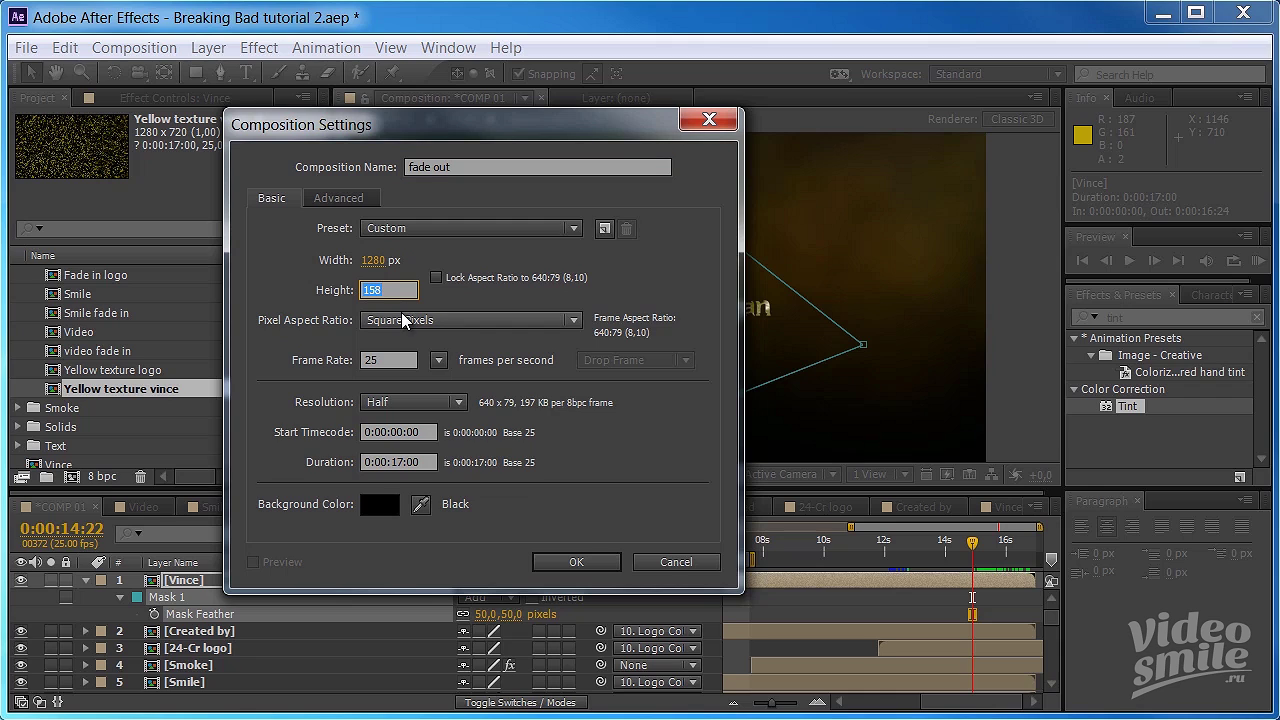
pyautogui.write('720')
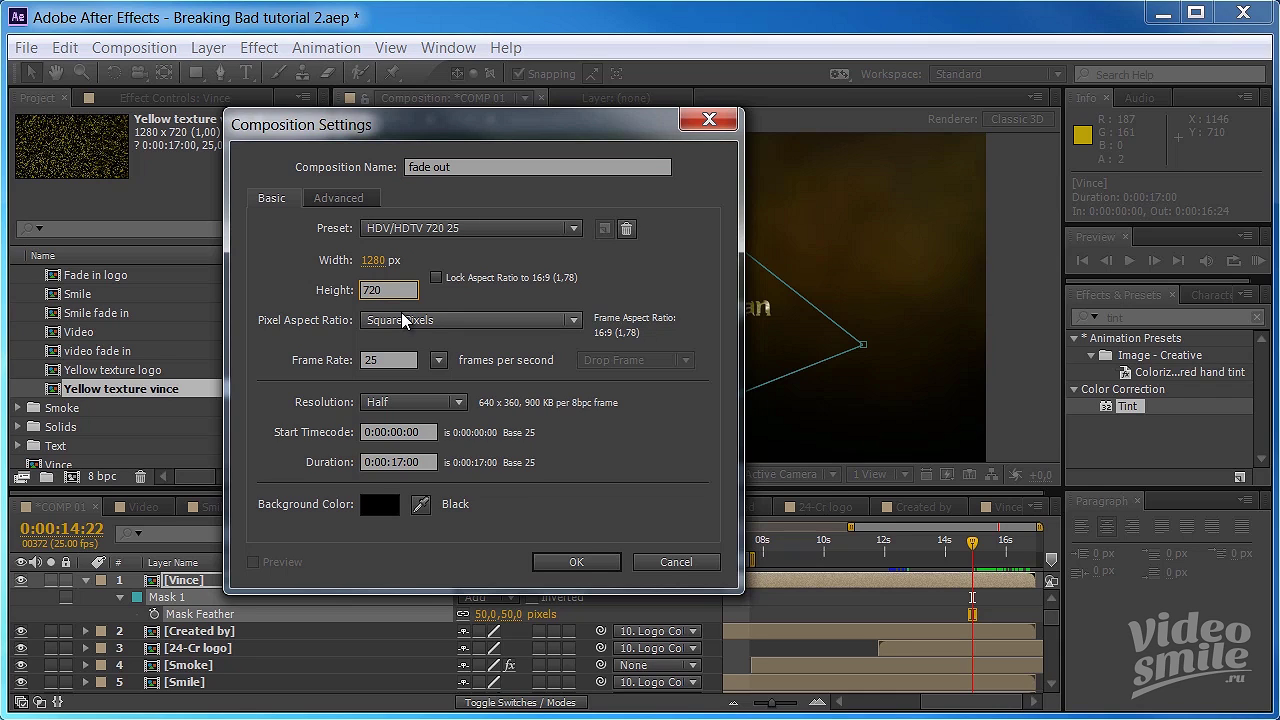
pyautogui.click(420, 462)
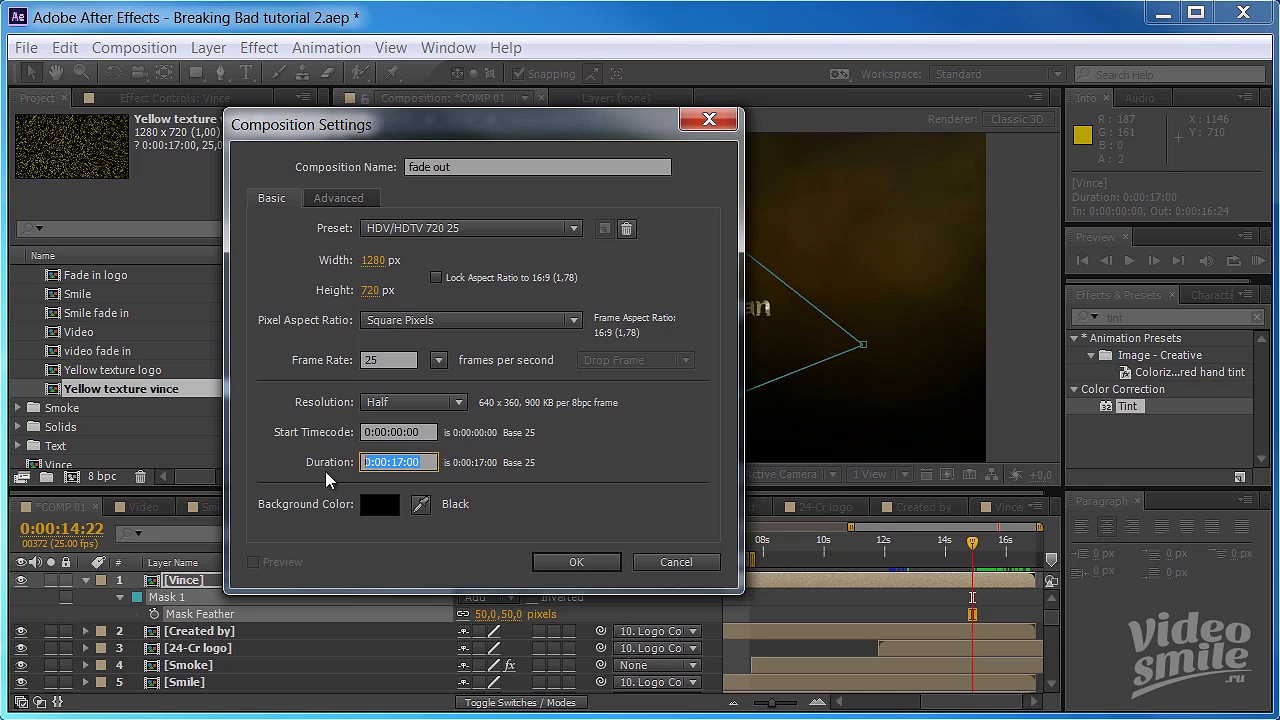
pyautogui.write('2')
# - Confirm the fade out composition and return to COMP 01's layer list
pyautogui.click(578, 562)
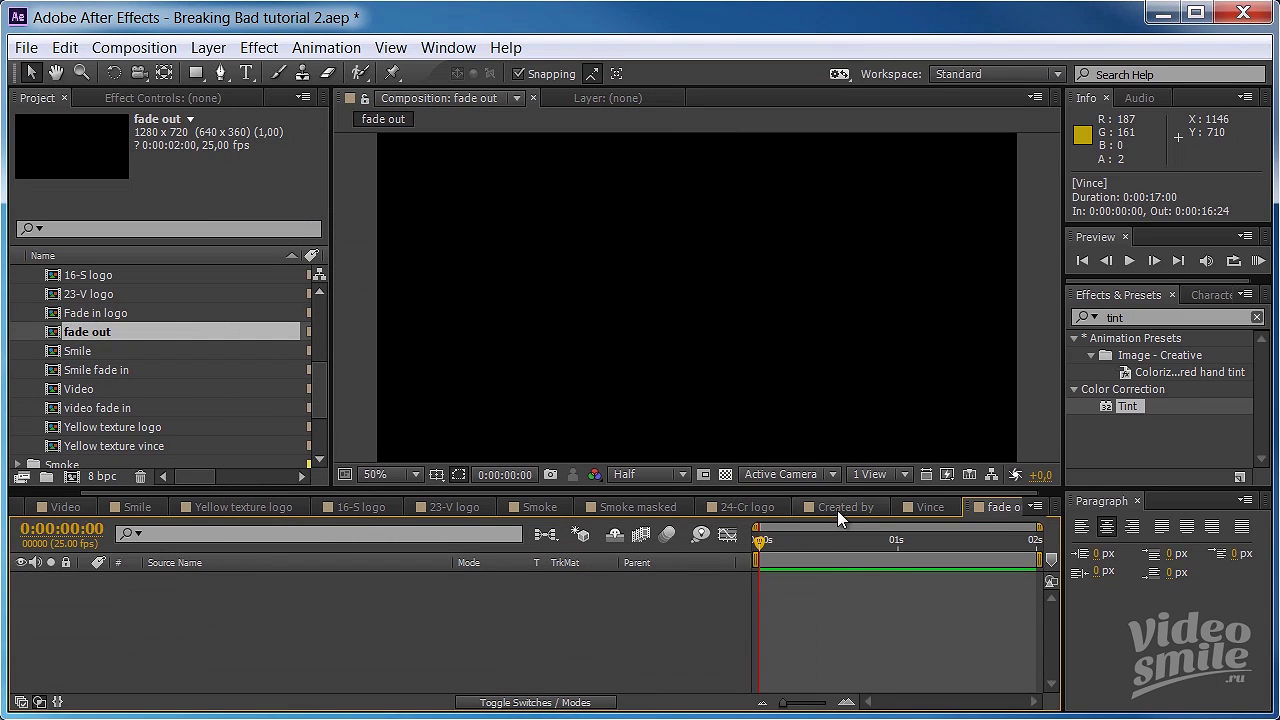
pyautogui.moveTo(117, 491); pyautogui.dragTo(35, 500)
pyautogui.click(42, 514)
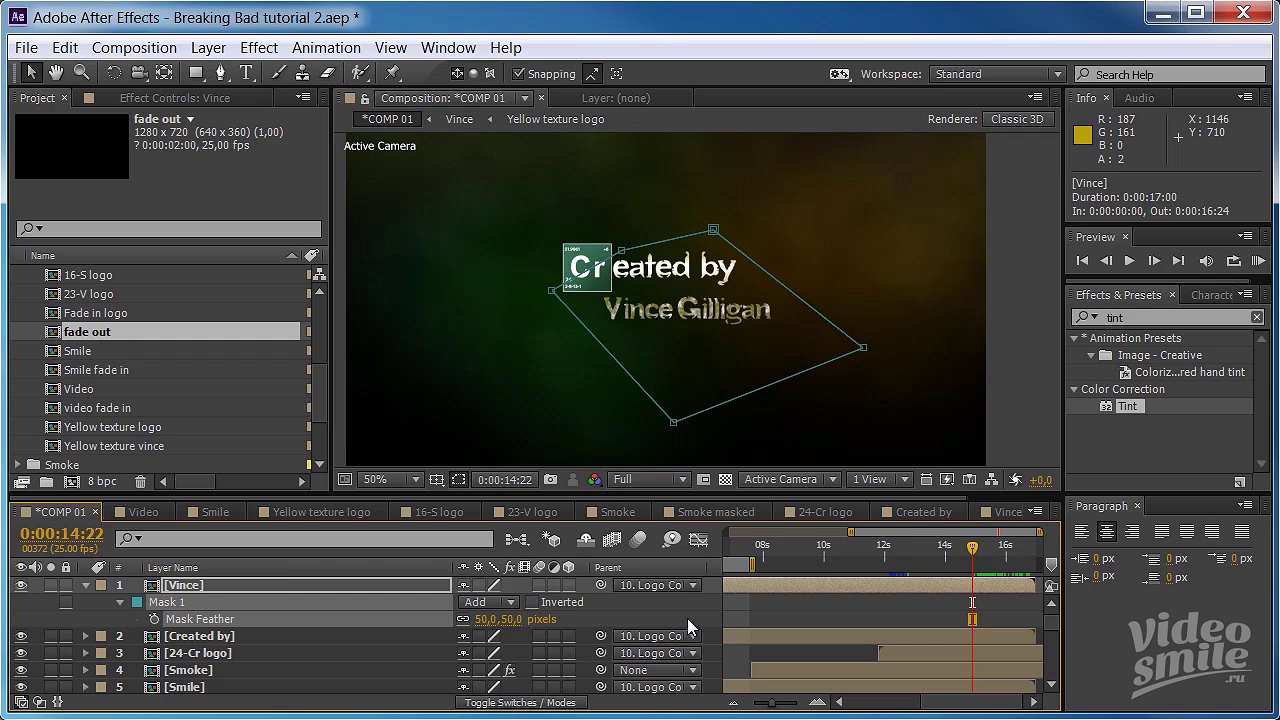
pyautogui.scroll(-1, 97, 670)
pyautogui.scroll(-1, 33, 672)
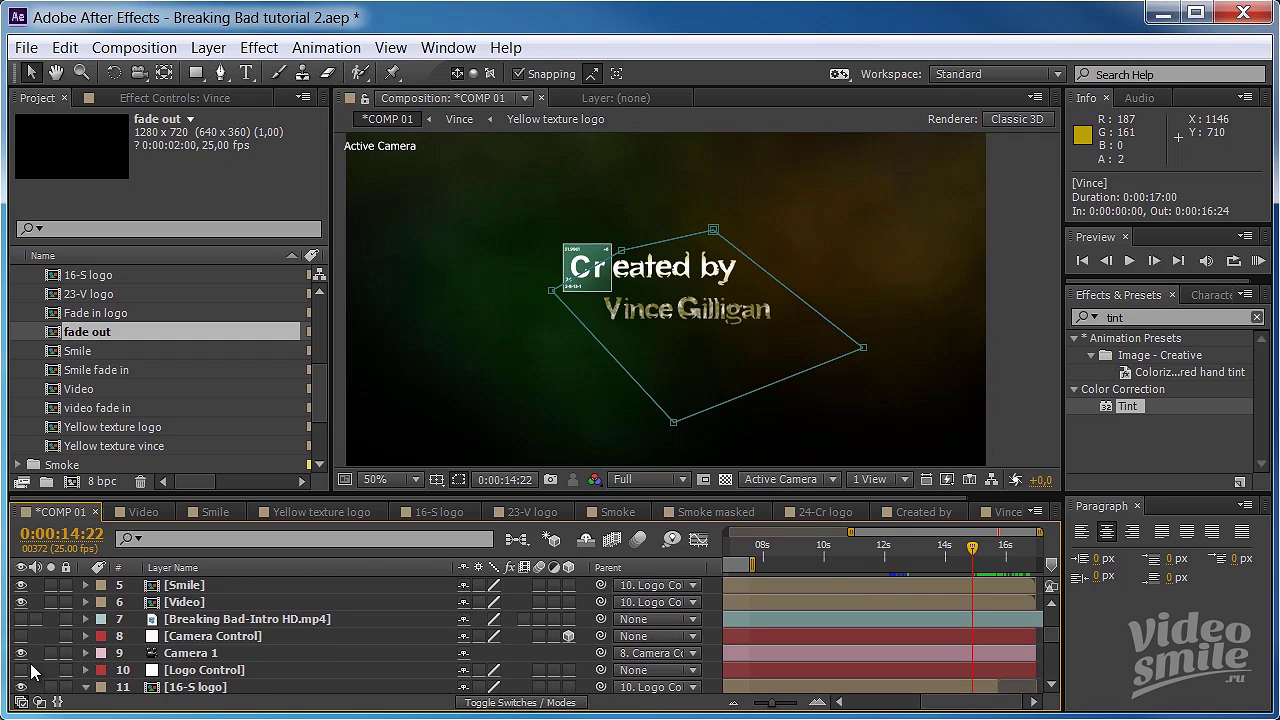
pyautogui.scroll(-1, 124, 666)
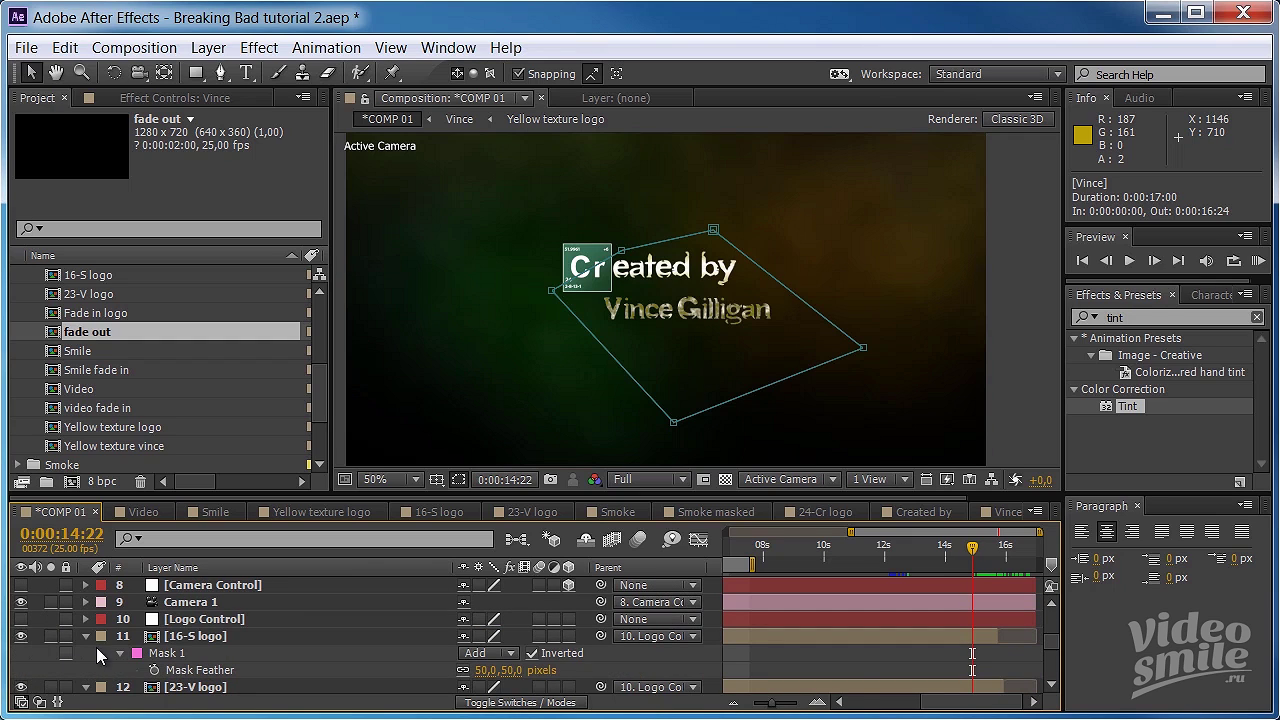
pyautogui.scroll(-1, 96, 647)
pyautogui.scroll(-1, 77, 644)
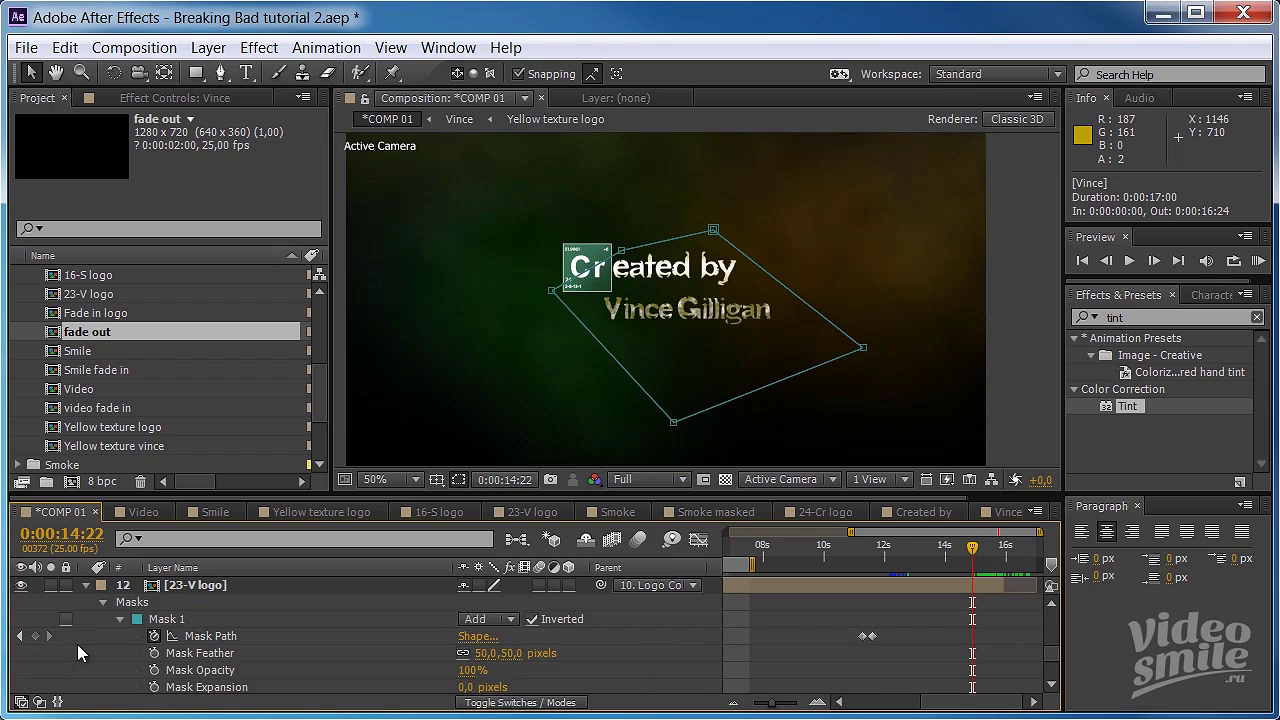
pyautogui.scroll(-1, 77, 644)
pyautogui.scroll(-1, 77, 645)
pyautogui.scroll(2, 77, 645)
pyautogui.scroll(2, 77, 645)
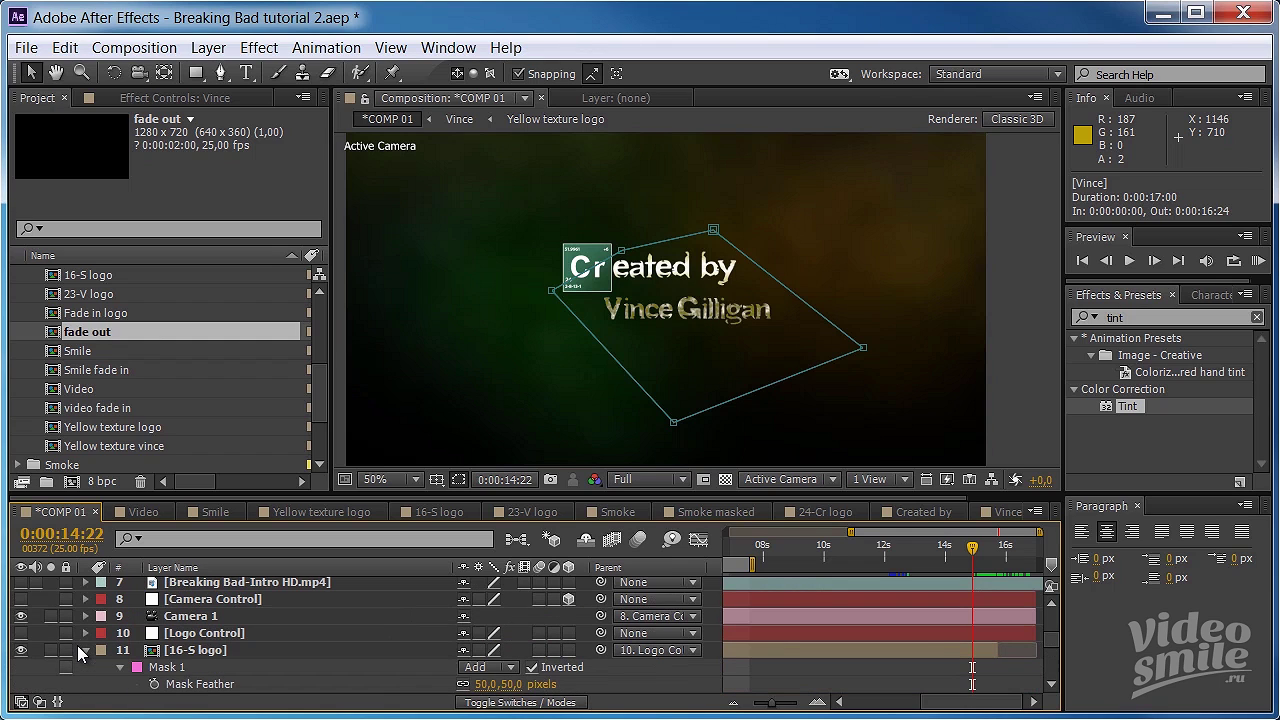
# - Solo the Breaking Bad-Intro HD.mp4 layer and scrub through the original title's dissolve
pyautogui.click(51, 582)
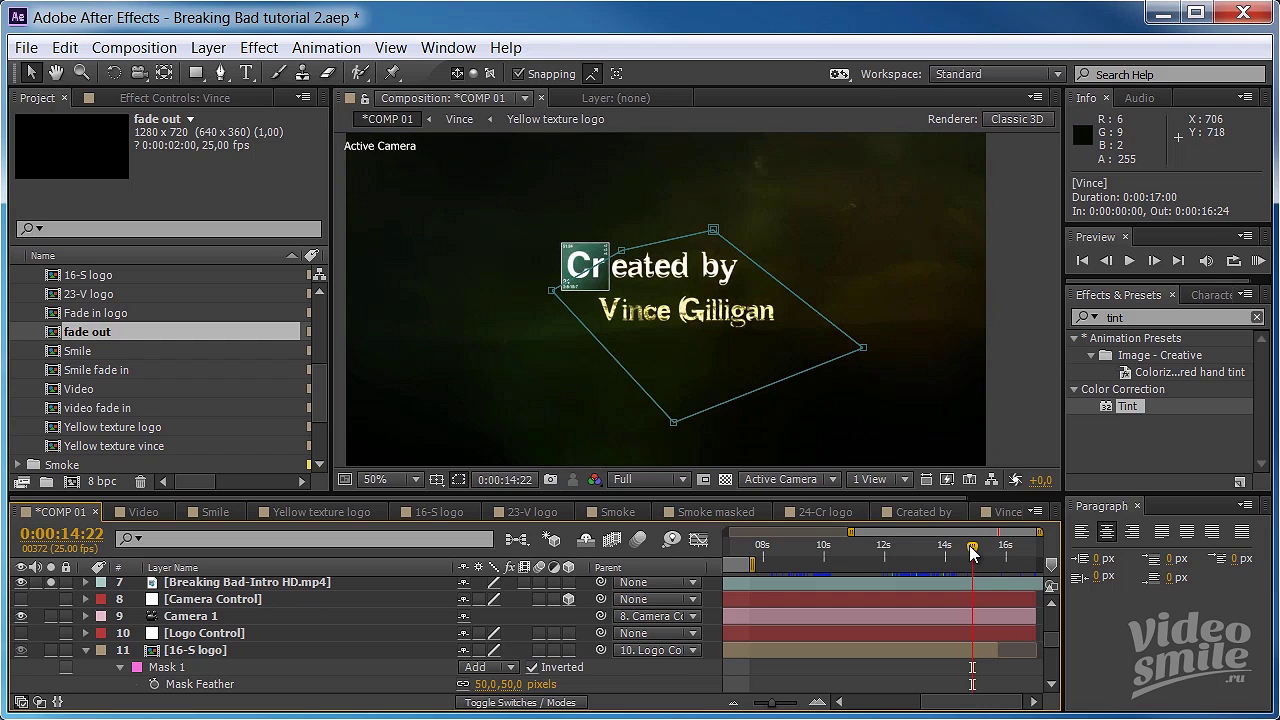
pyautogui.moveTo(972, 549); pyautogui.dragTo(998, 553)
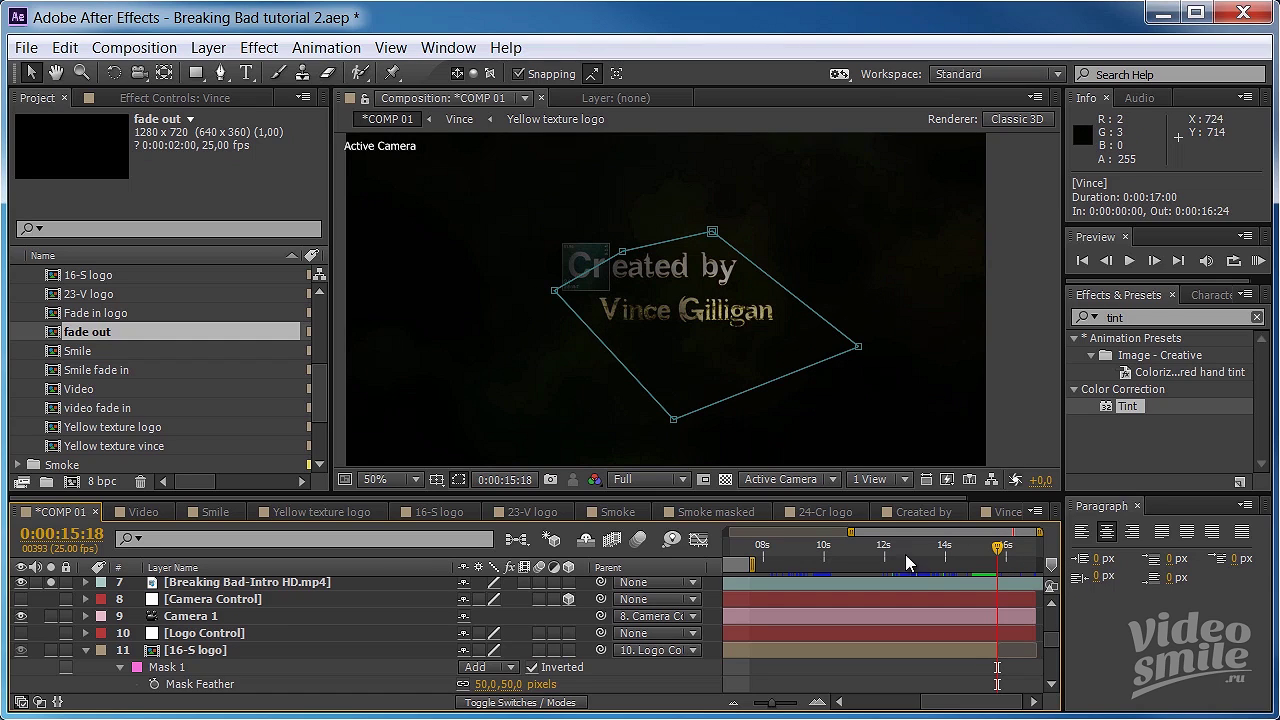
pyautogui.moveTo(1000, 555); pyautogui.dragTo(1001, 550)
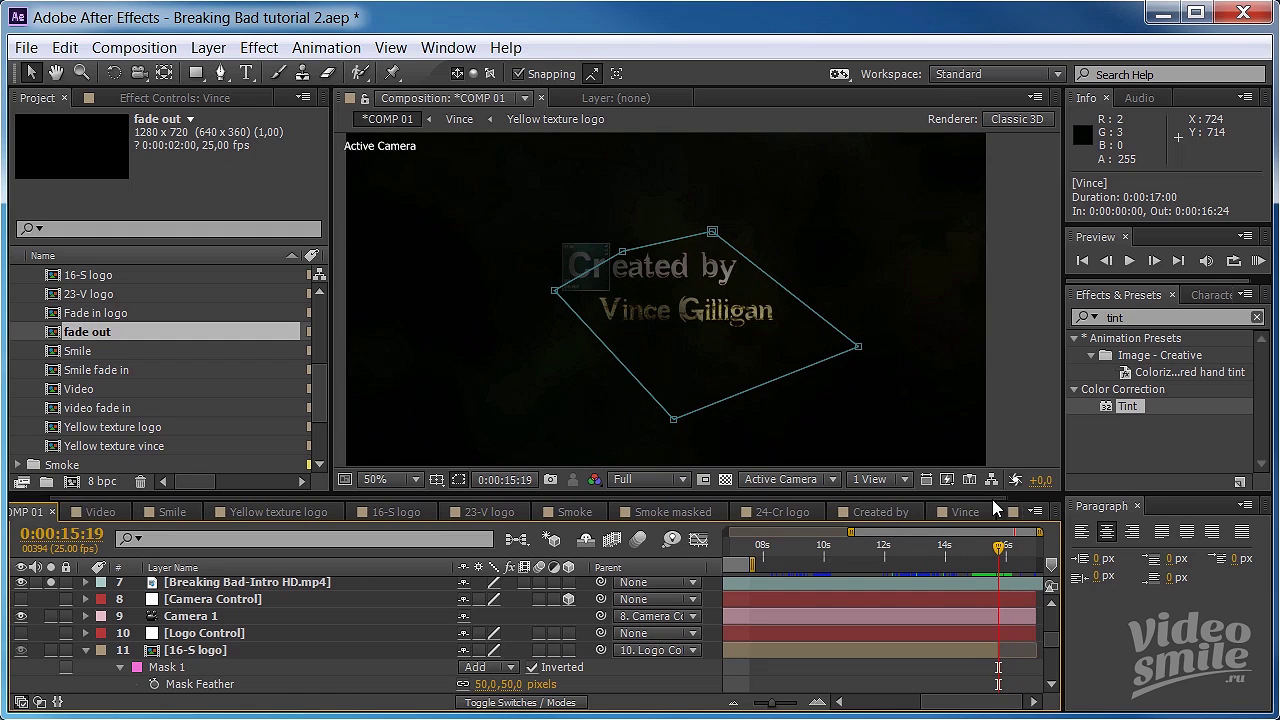
pyautogui.moveTo(940, 497); pyautogui.dragTo(1008, 500)
# - Add a solid named 'Fade out' to the fade out comp and search effects for 'fractal'
pyautogui.click(995, 513)
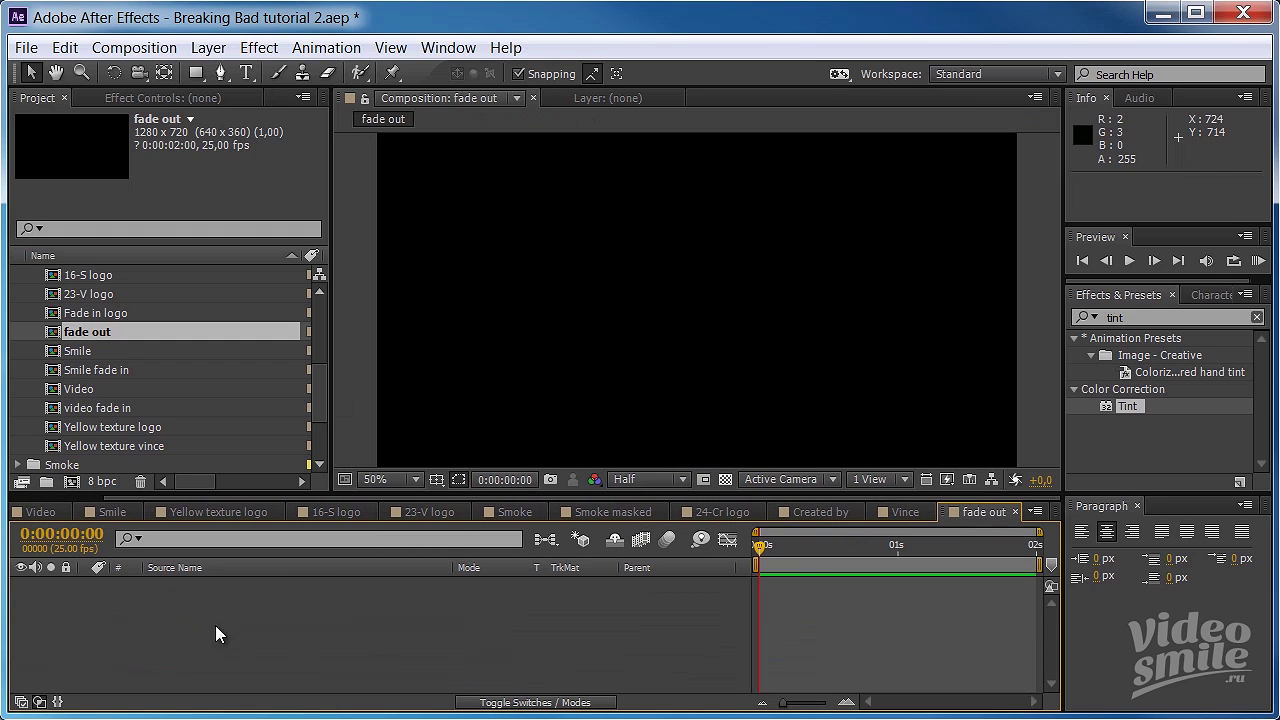
pyautogui.hotkey('ctrl', 'y')
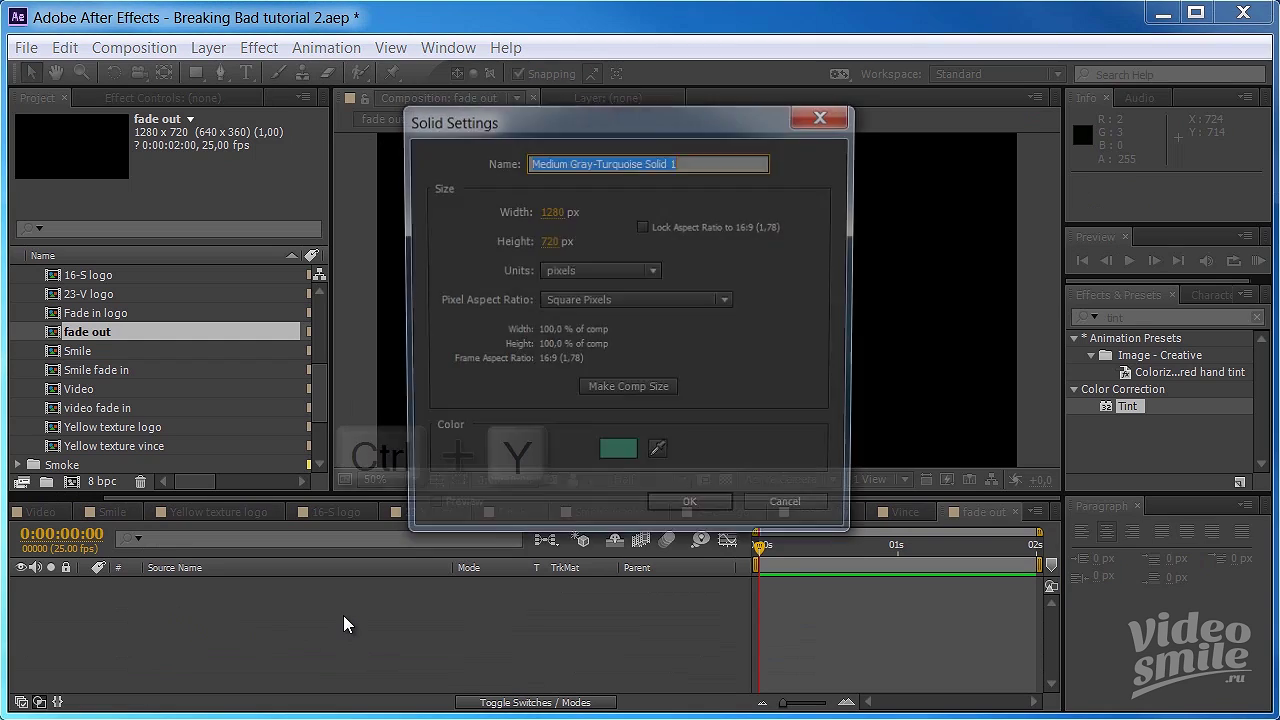
pyautogui.write('Fa')
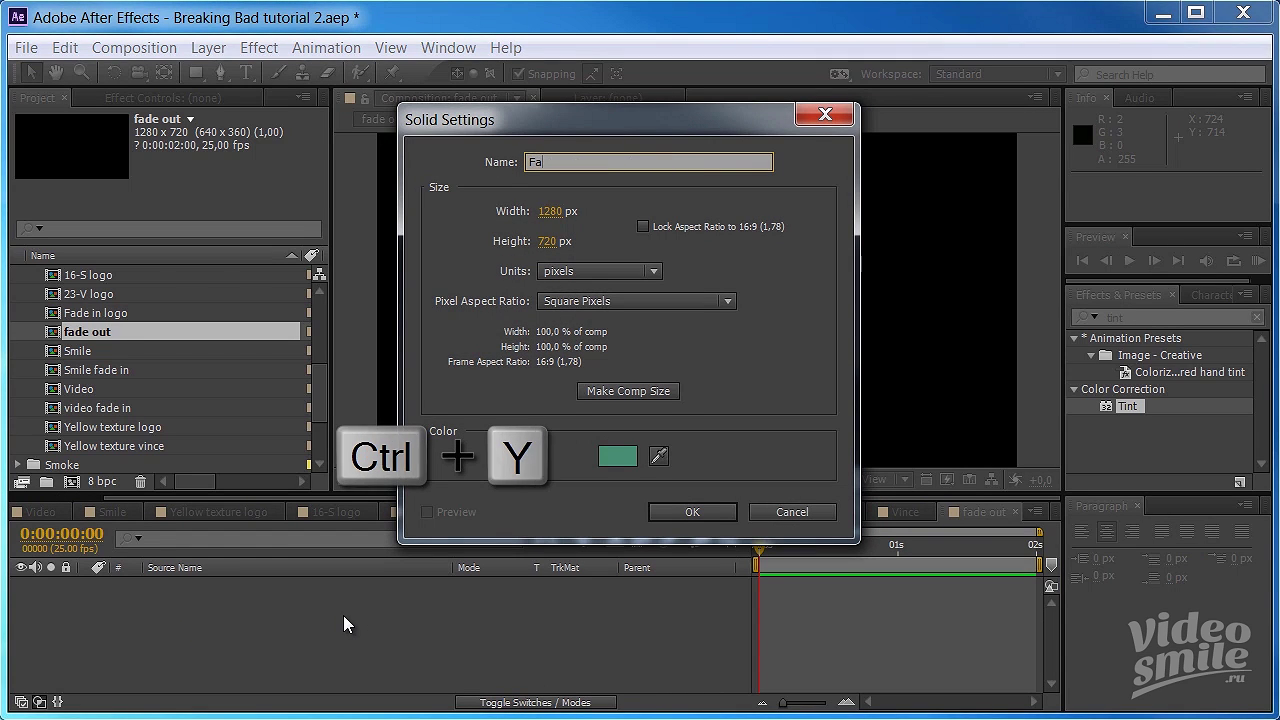
pyautogui.write('de out')
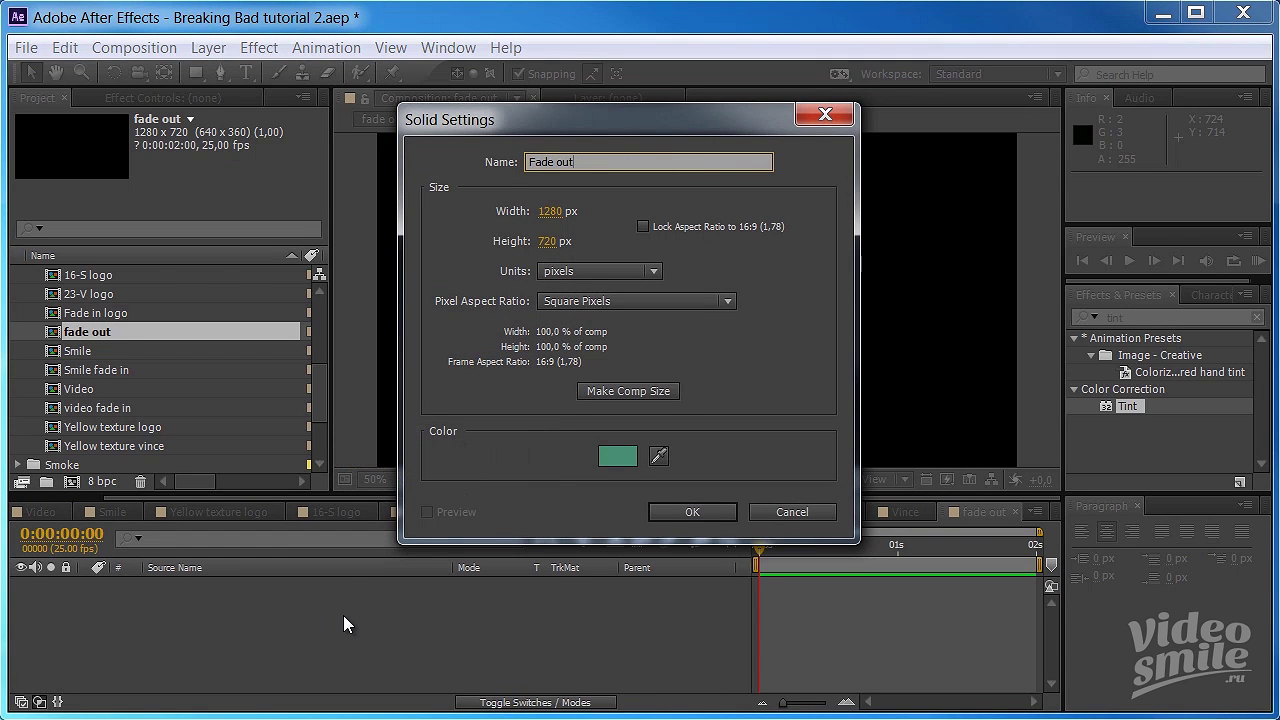
pyautogui.click(693, 511)
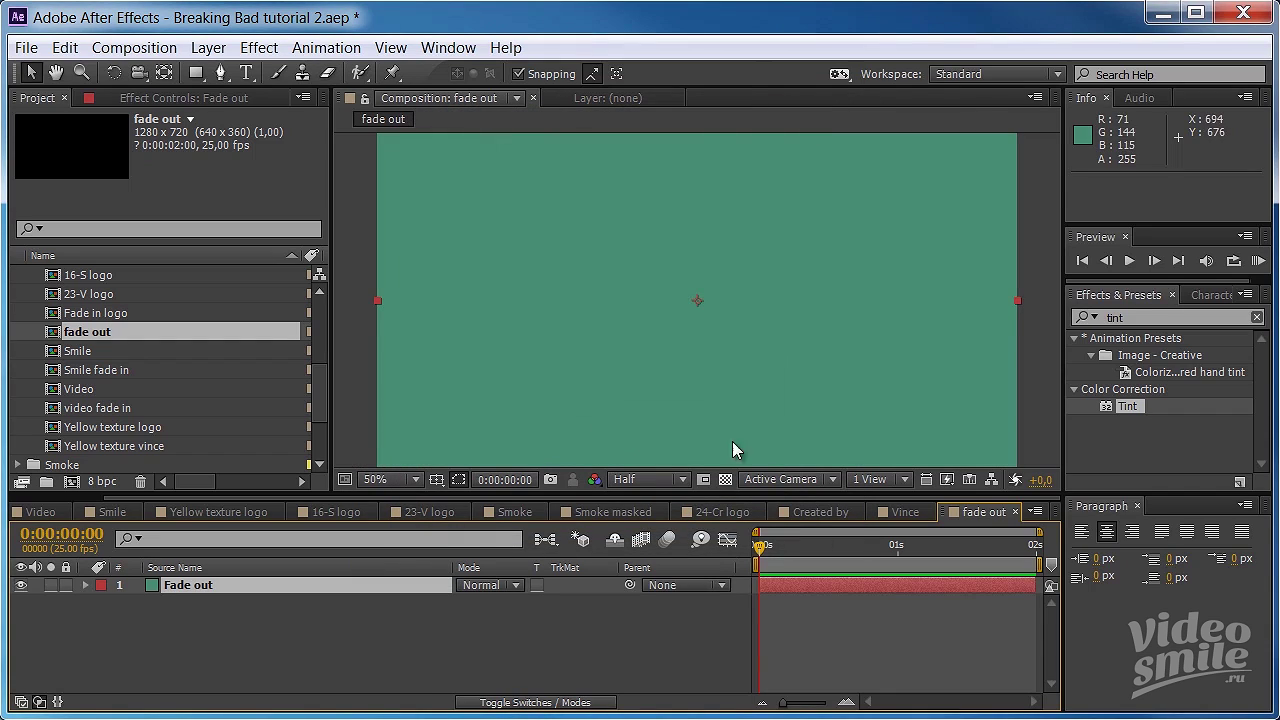
pyautogui.click(1144, 317)
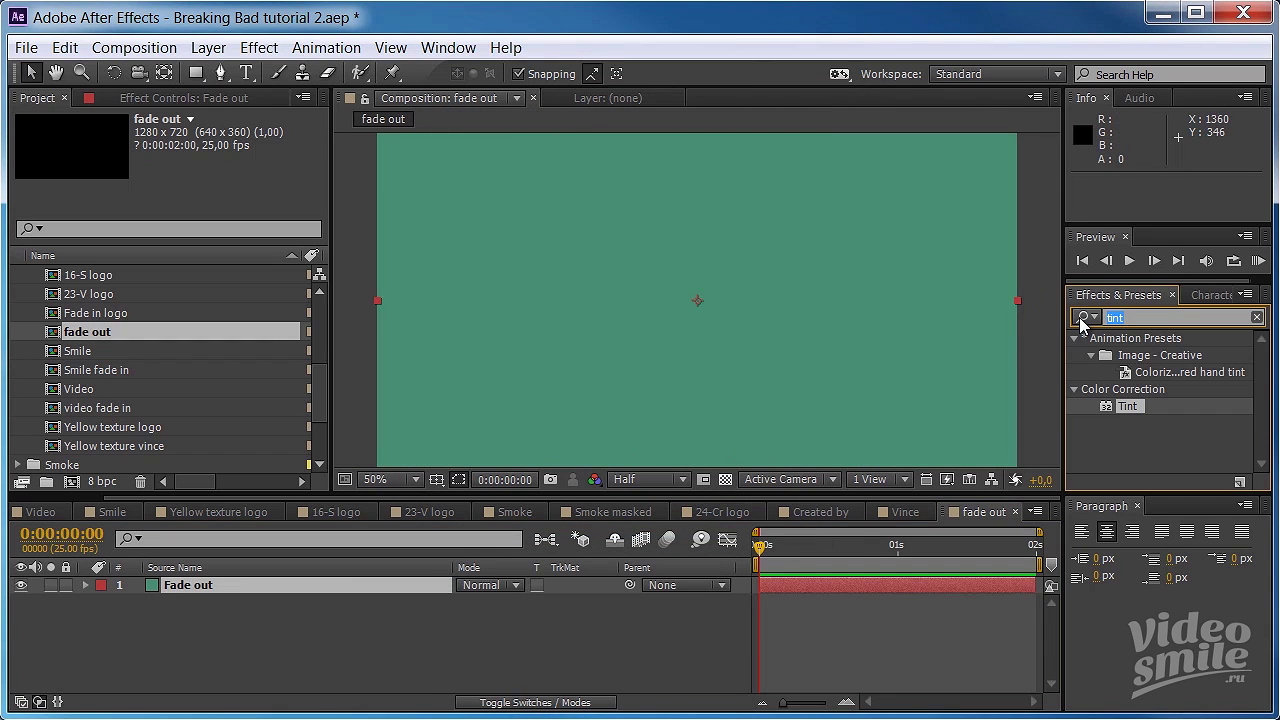
pyautogui.write('f')
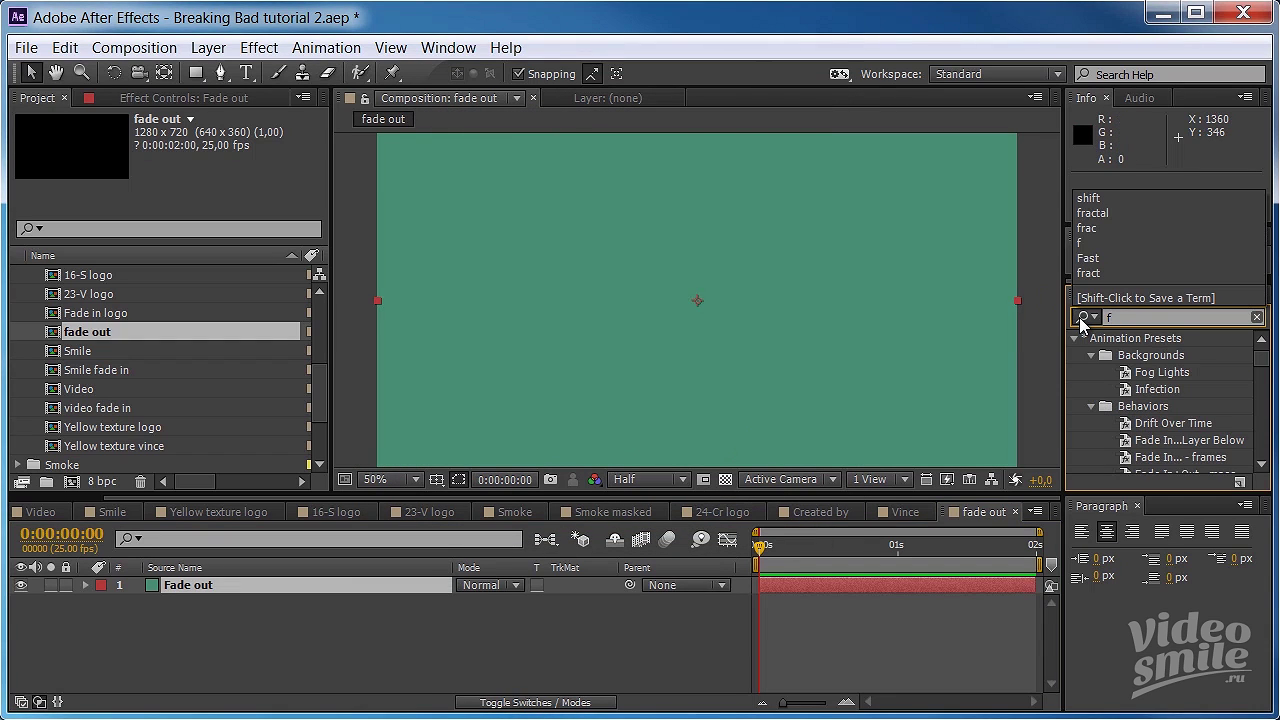
pyautogui.write('rac')
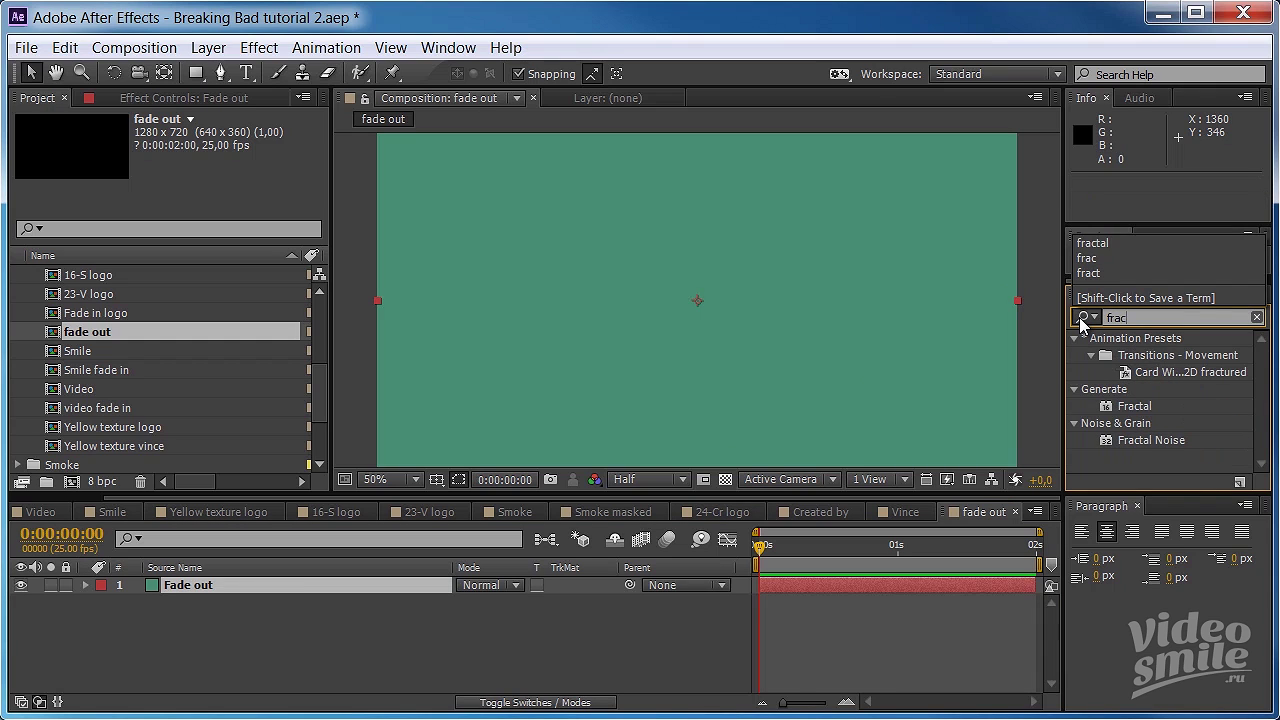
pyautogui.write('tal')
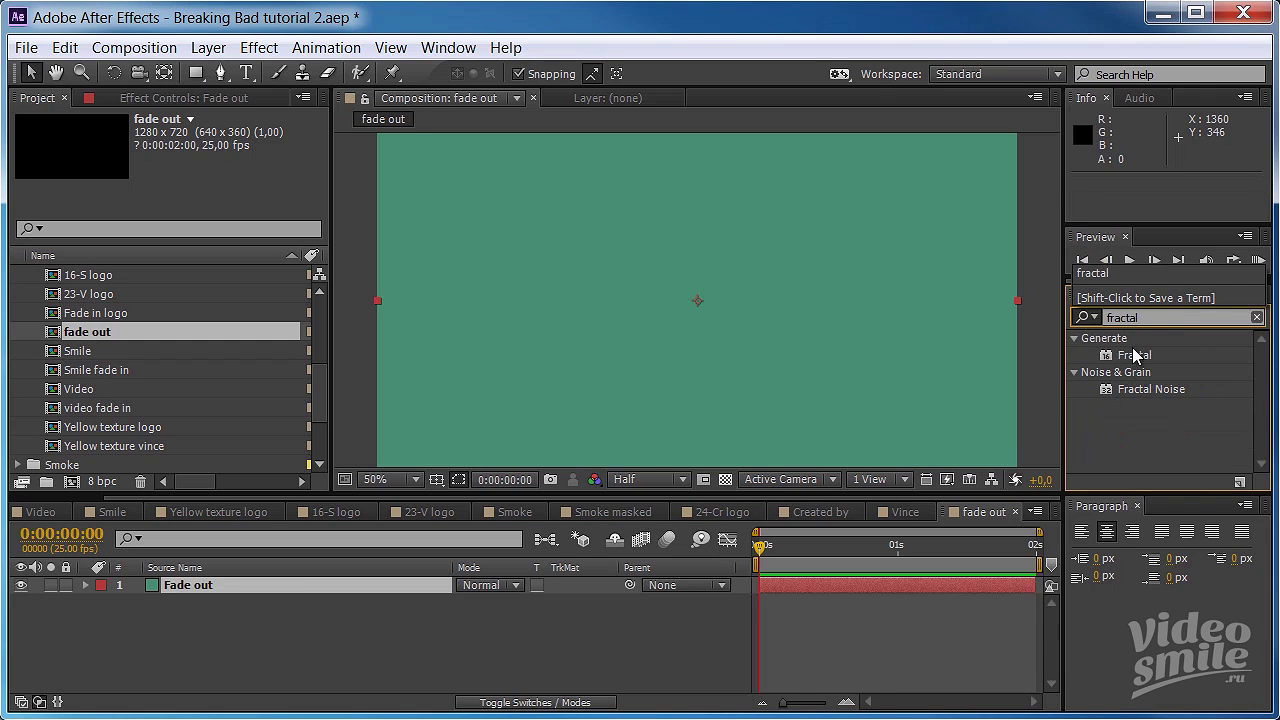
# - Apply Fractal Noise to the Fade out solid, then add Luma Key below it
pyautogui.moveTo(1173, 391); pyautogui.dragTo(889, 360)
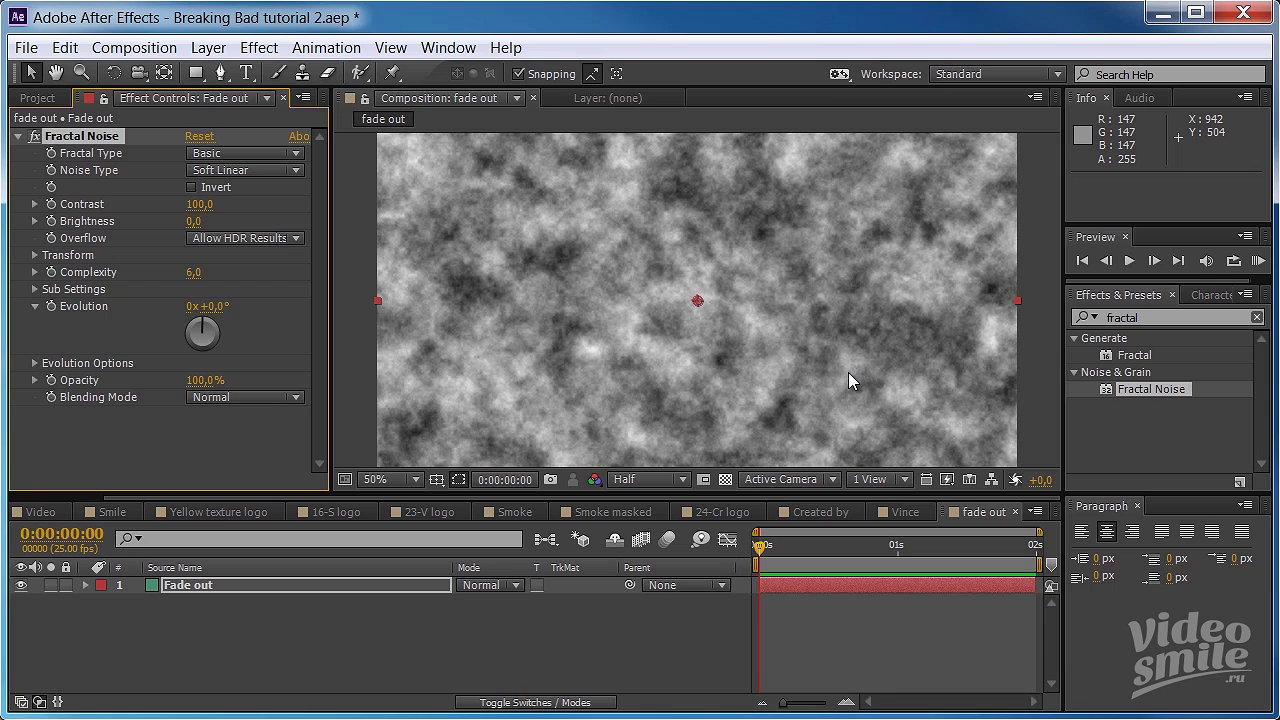
pyautogui.click(1163, 318)
pyautogui.write('lum')
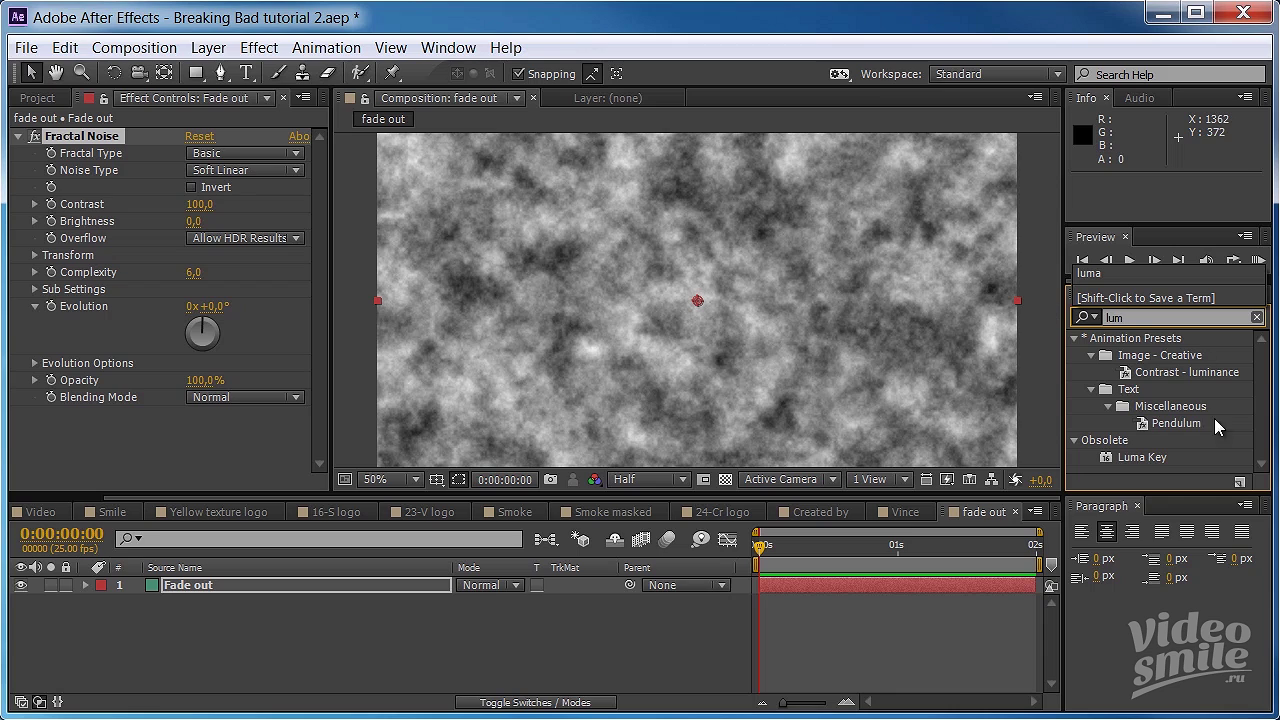
pyautogui.moveTo(1142, 457); pyautogui.dragTo(116, 431)
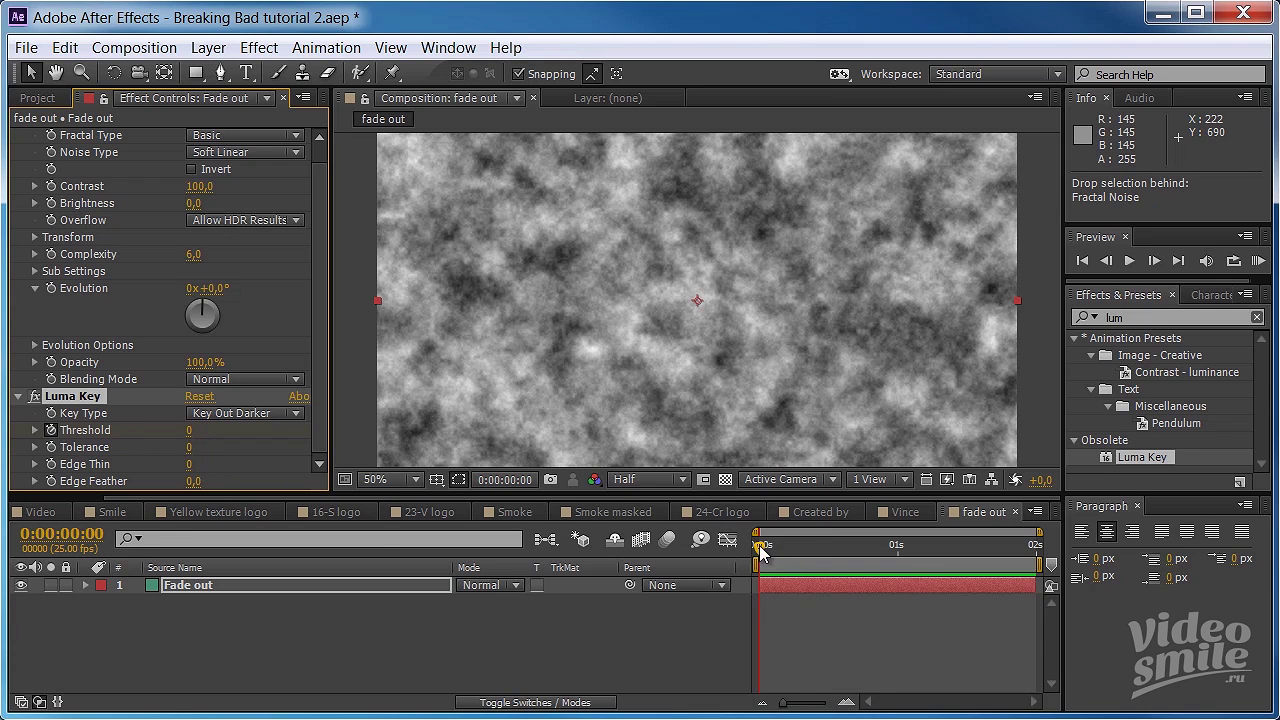
# - Keyframe the Luma Key Threshold at 0 and move that keyframe to 0:00:00:15
pyautogui.click(85, 432)
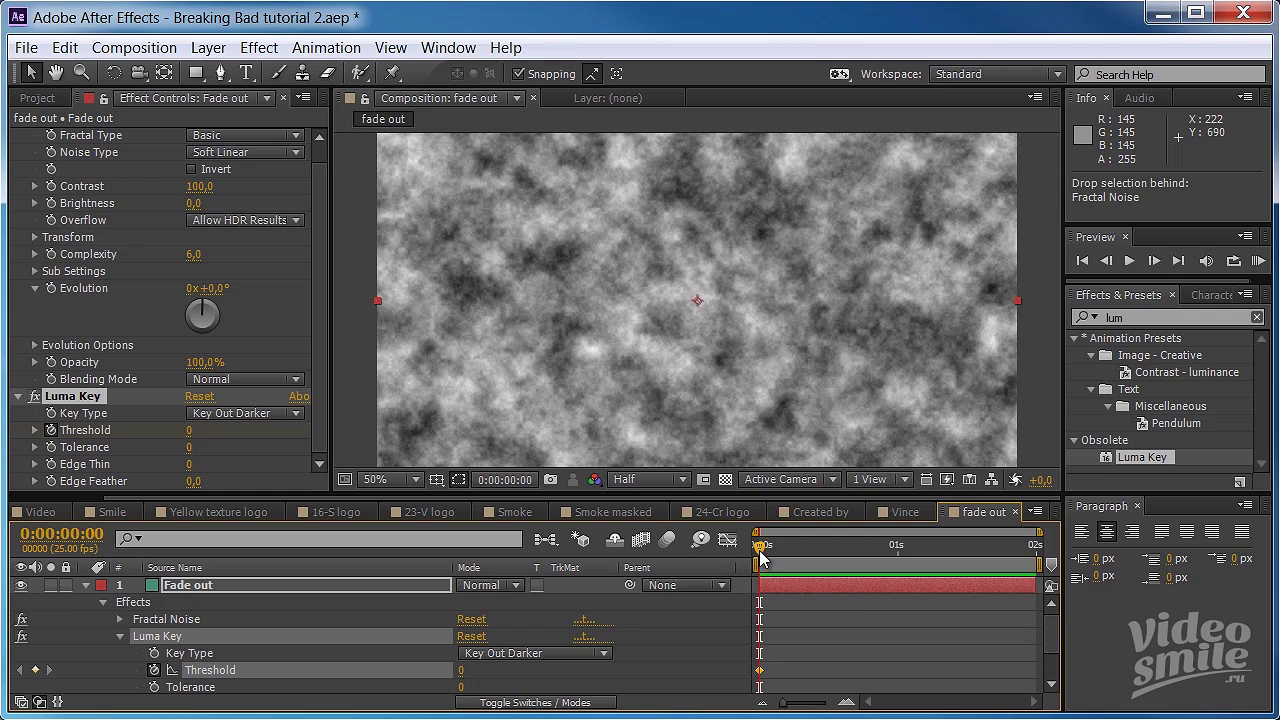
pyautogui.moveTo(760, 553); pyautogui.dragTo(845, 560)
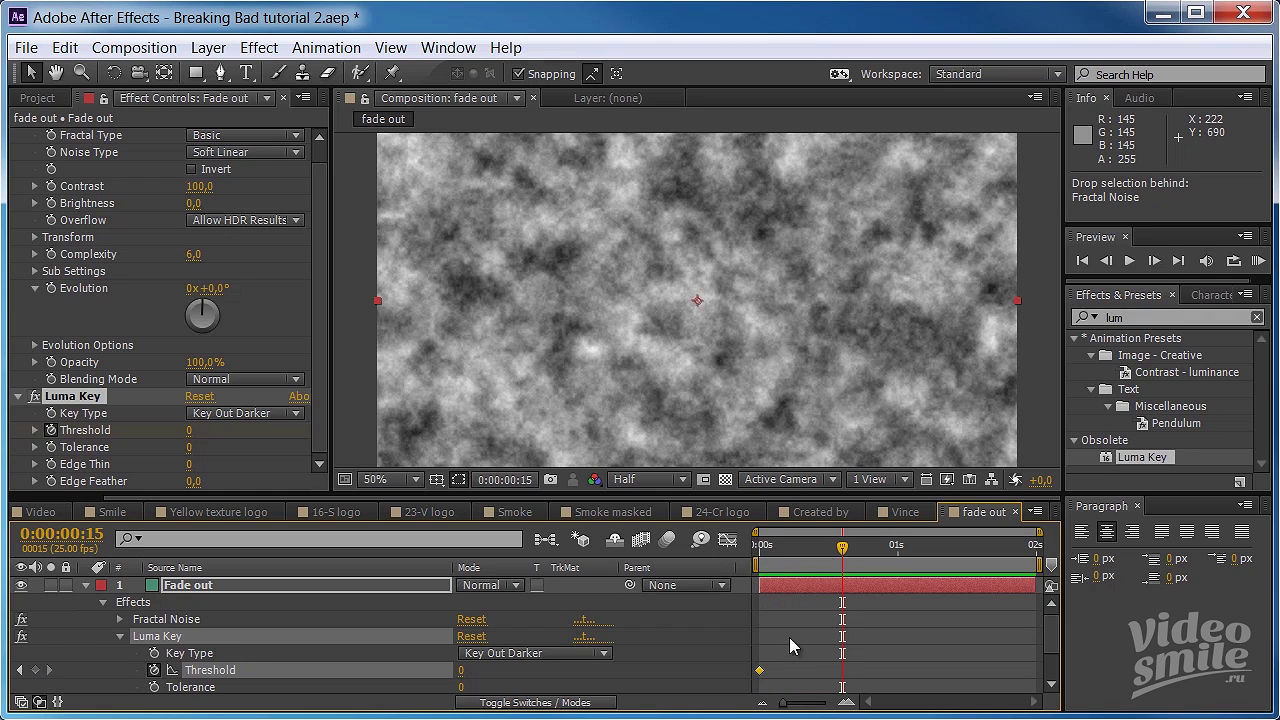
pyautogui.moveTo(761, 671); pyautogui.dragTo(818, 669)
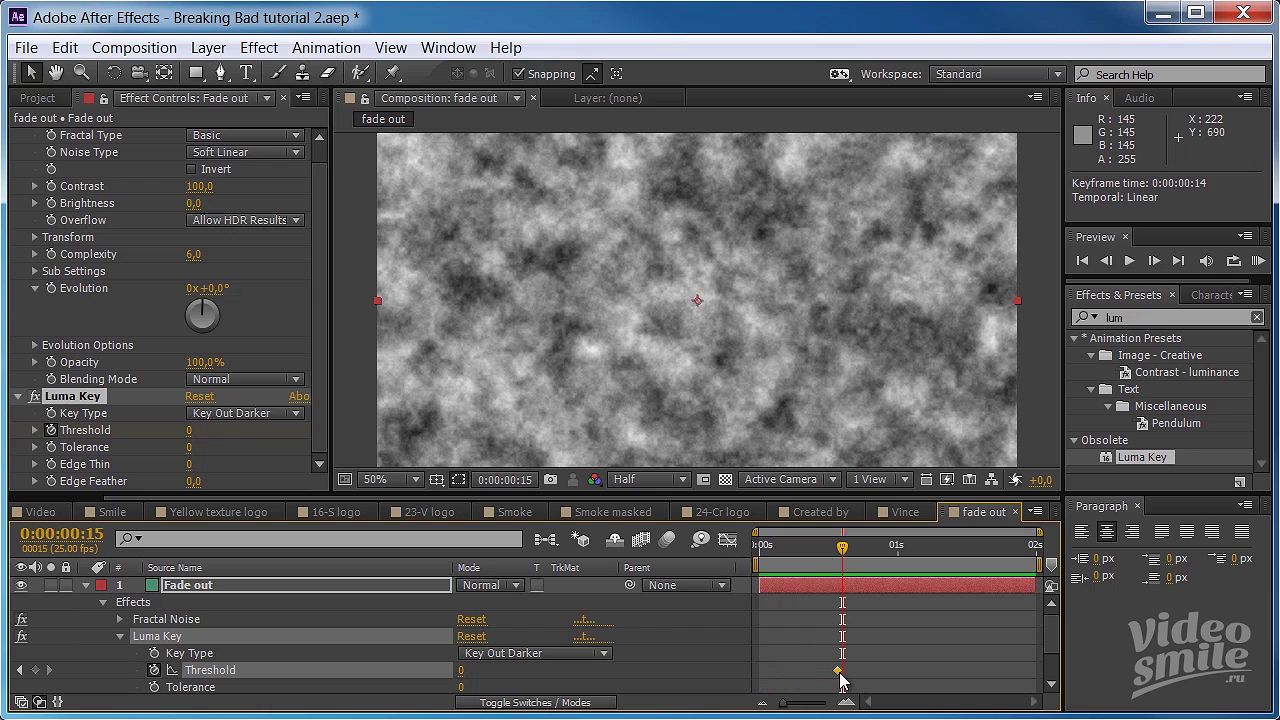
pyautogui.moveTo(840, 673); pyautogui.dragTo(842, 674)
pyautogui.click(325, 585)
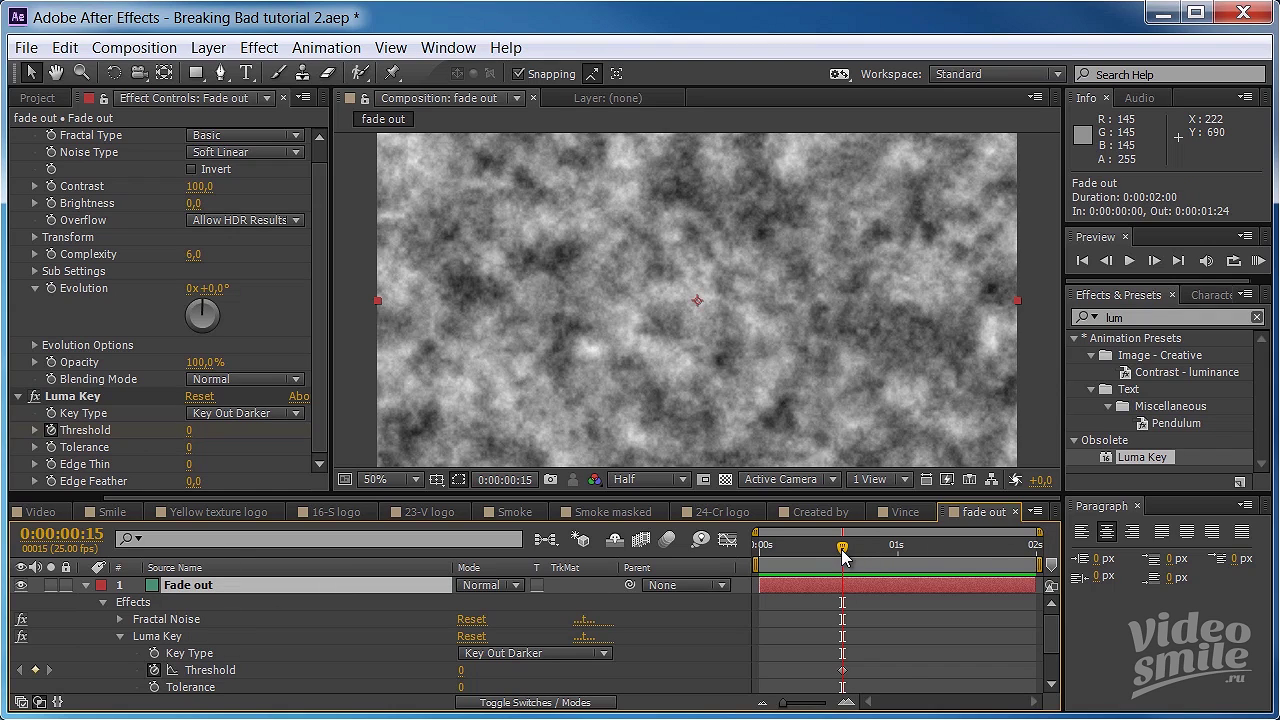
# - Raise Threshold to 245 at 0:00:01:15 and set Edge Feather to 25
pyautogui.moveTo(843, 552); pyautogui.dragTo(981, 563)
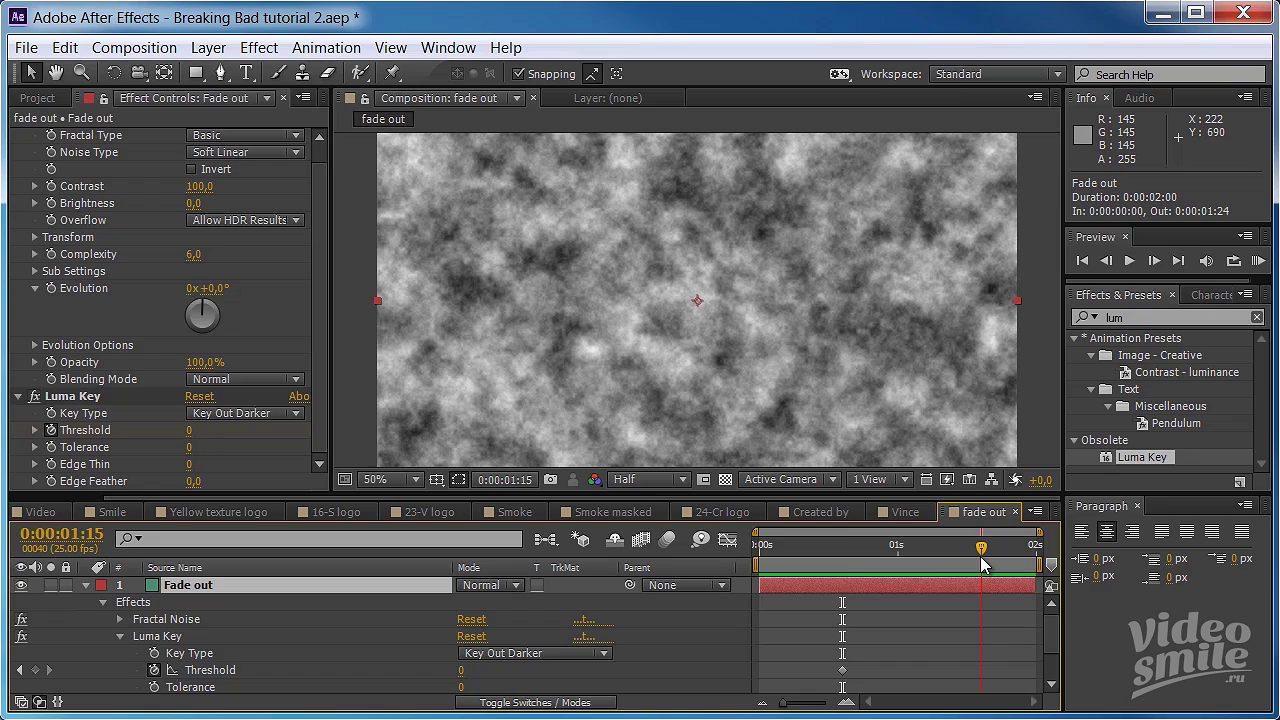
pyautogui.moveTo(190, 432); pyautogui.dragTo(417, 432)
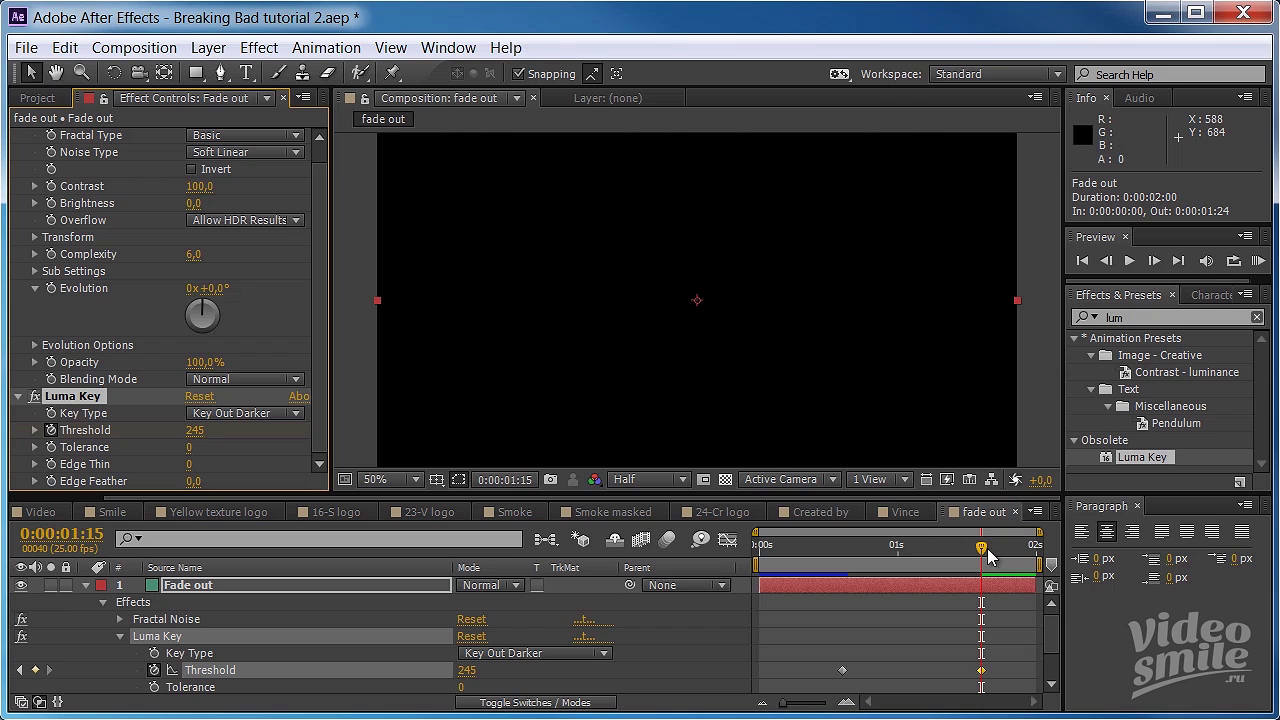
pyautogui.moveTo(981, 548); pyautogui.dragTo(942, 548)
pyautogui.click(920, 557)
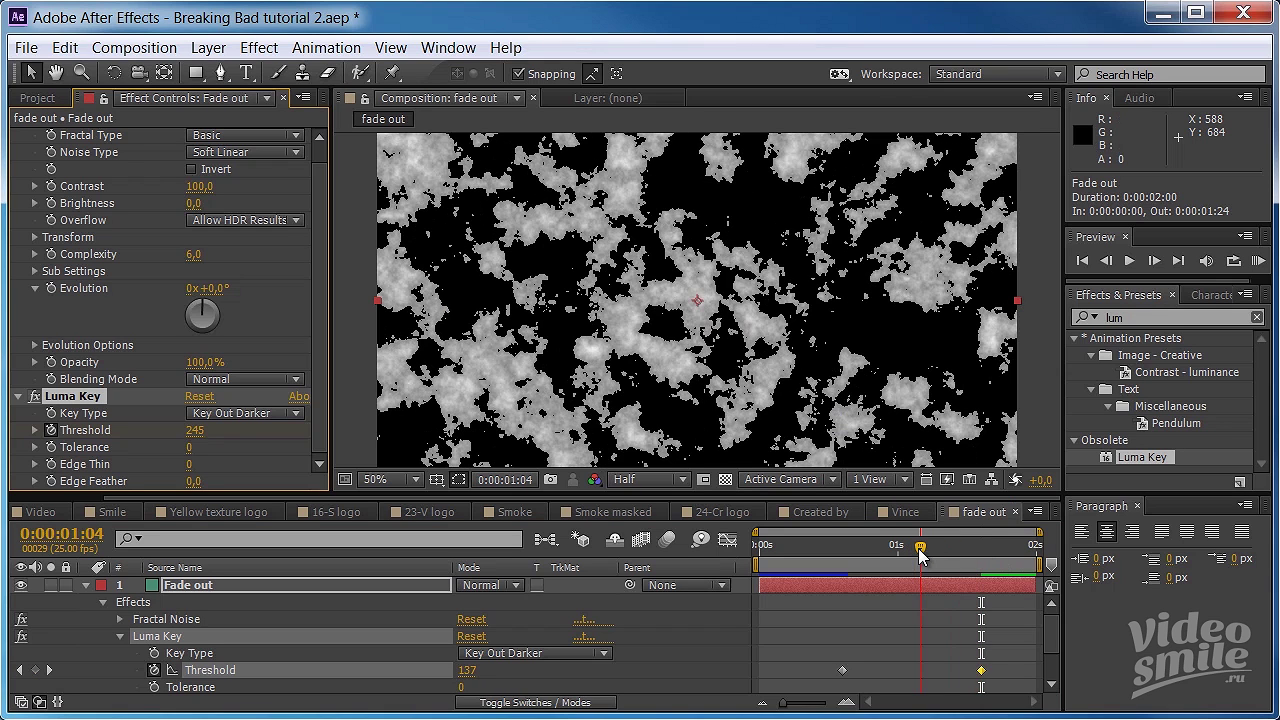
pyautogui.click(193, 481)
pyautogui.write('25')
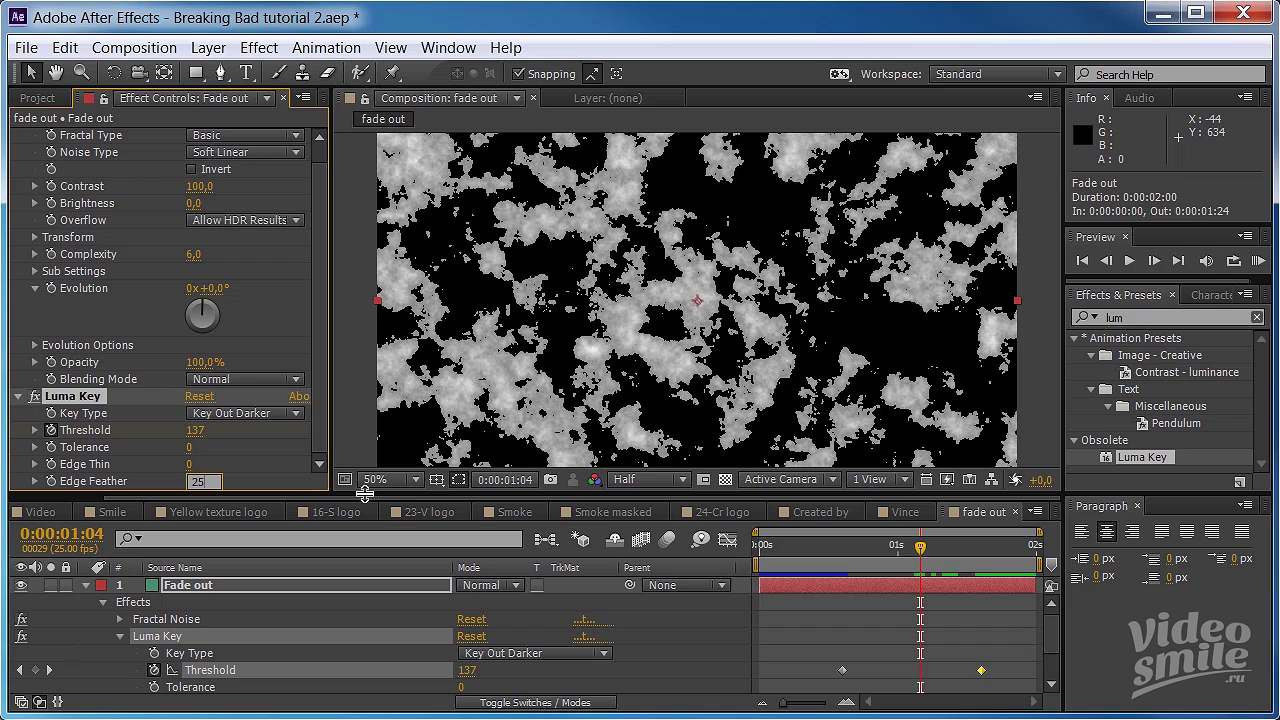
pyautogui.press('Return')
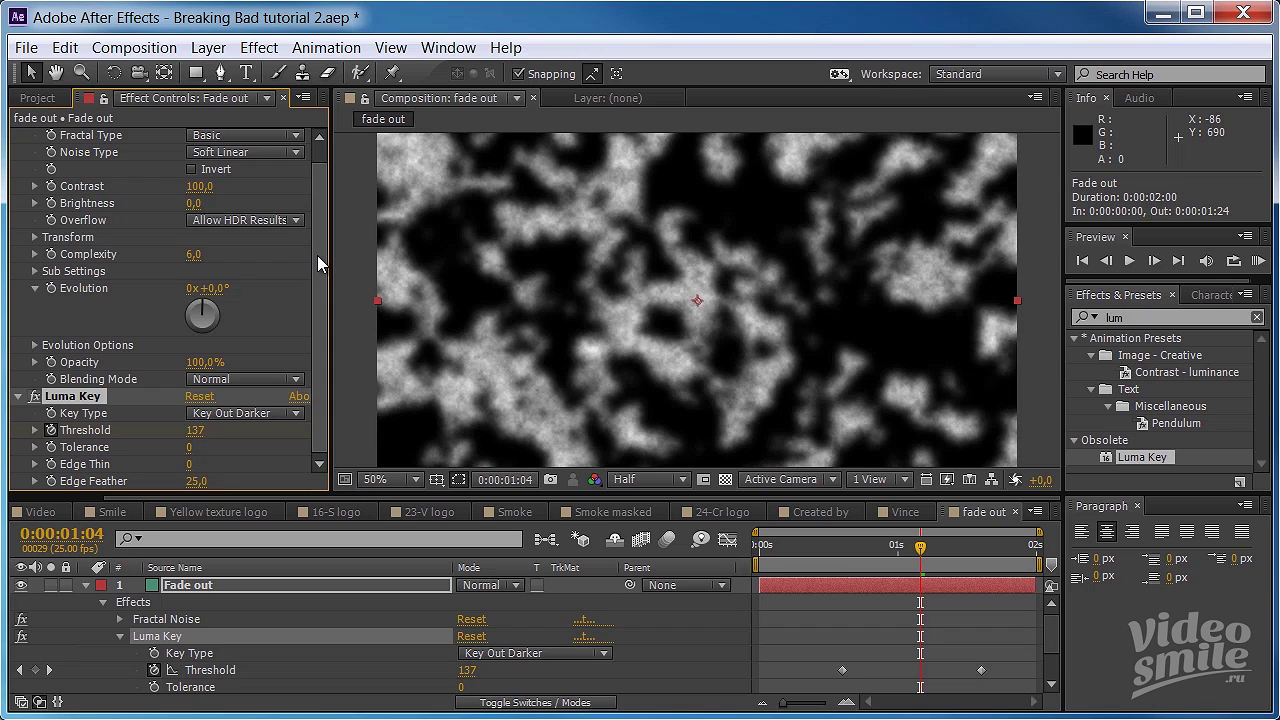
# - Set Fractal Noise Contrast to 122 and Brightness to -17
pyautogui.scroll(1, 313, 222)
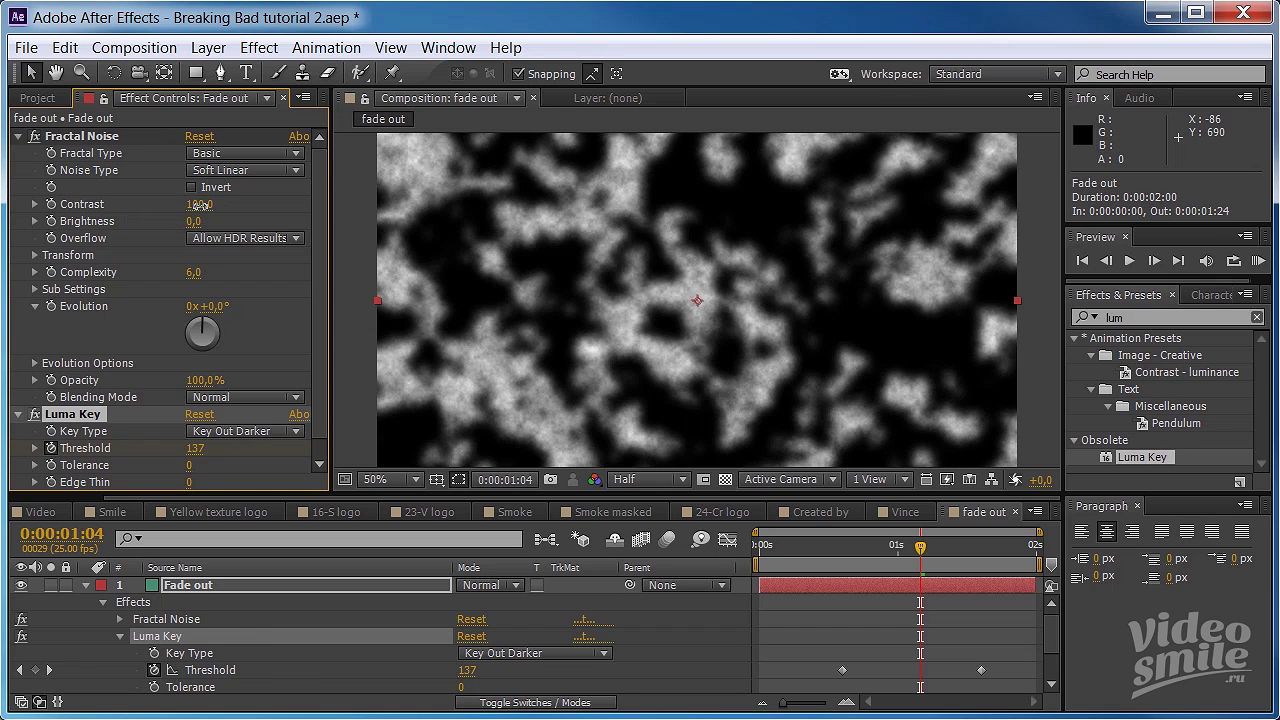
pyautogui.moveTo(199, 204); pyautogui.dragTo(241, 205)
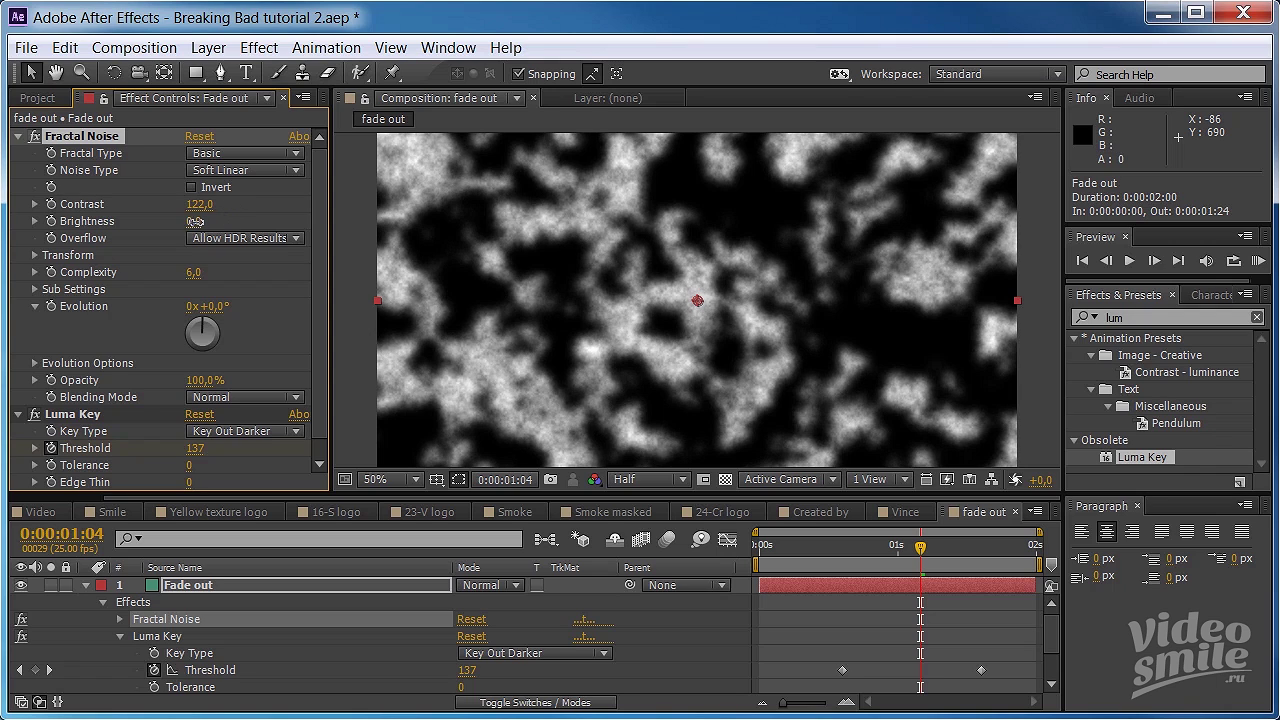
pyautogui.moveTo(193, 221); pyautogui.dragTo(181, 224)
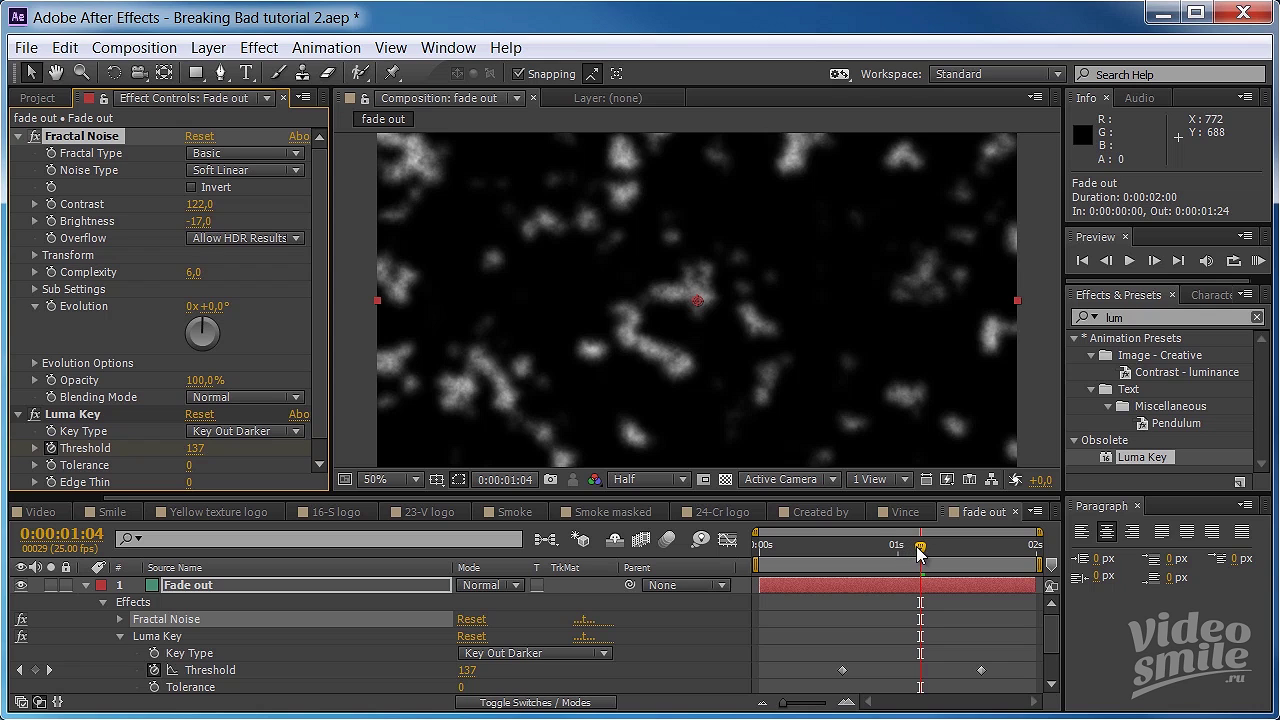
pyautogui.moveTo(920, 553)
pyautogui.mouseDown()
pyautogui.moveTo(928, 544)
pyautogui.moveTo(897, 544)
pyautogui.mouseUp()
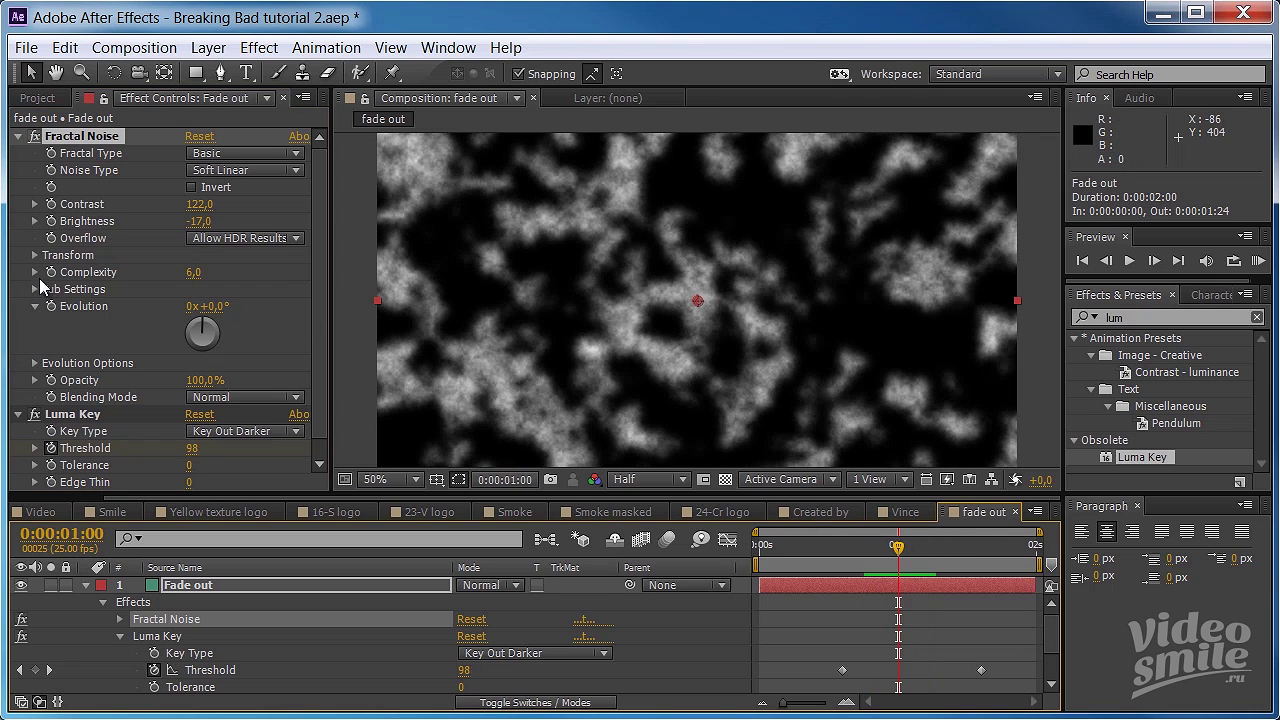
# - Enlarge the Fractal Noise Transform Scale to 483 and preview the dissolve
pyautogui.click(35, 255)
pyautogui.moveTo(199, 306); pyautogui.dragTo(560, 317)
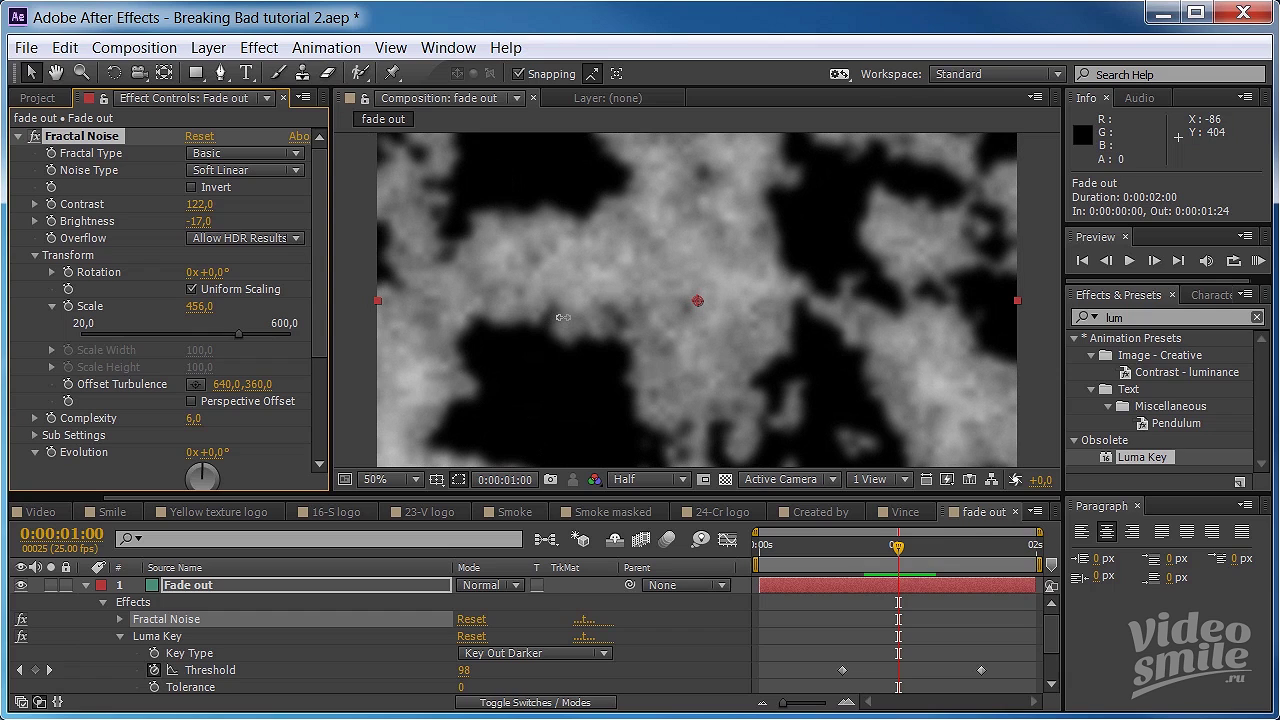
pyautogui.moveTo(897, 547)
pyautogui.mouseDown()
pyautogui.moveTo(869, 553)
pyautogui.moveTo(936, 547)
pyautogui.mouseUp()
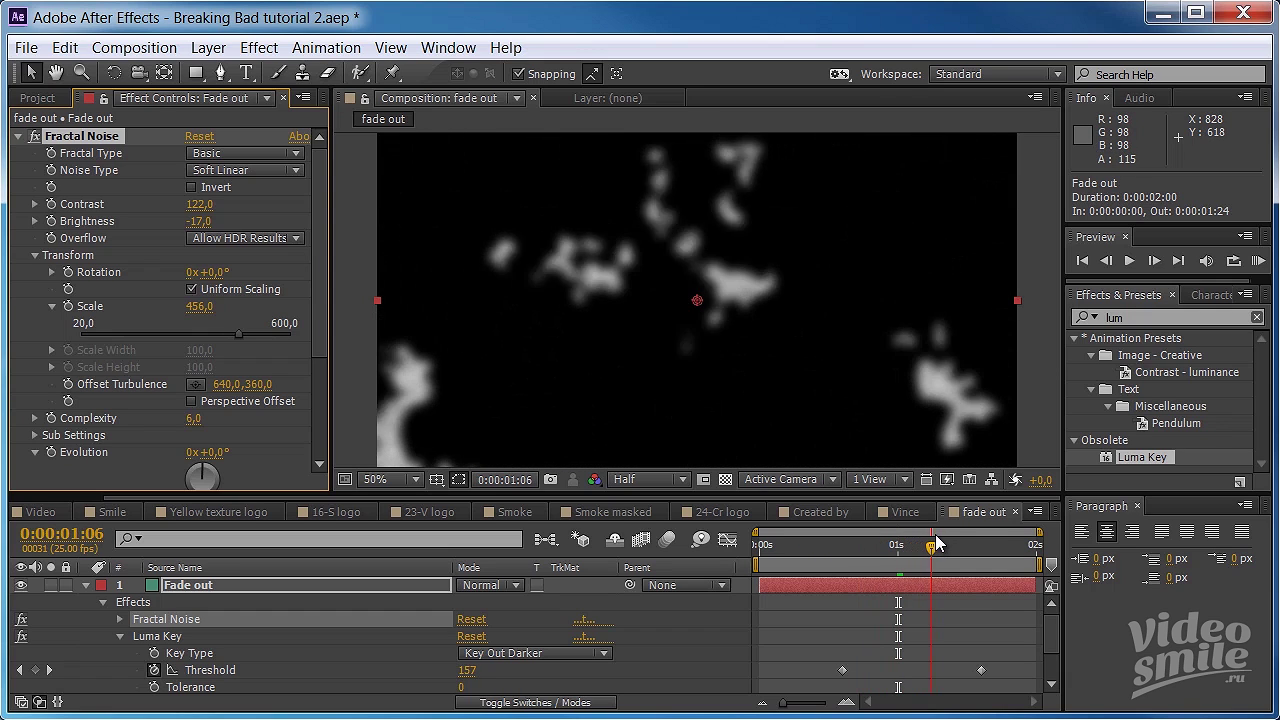
pyautogui.moveTo(201, 307); pyautogui.dragTo(231, 309)
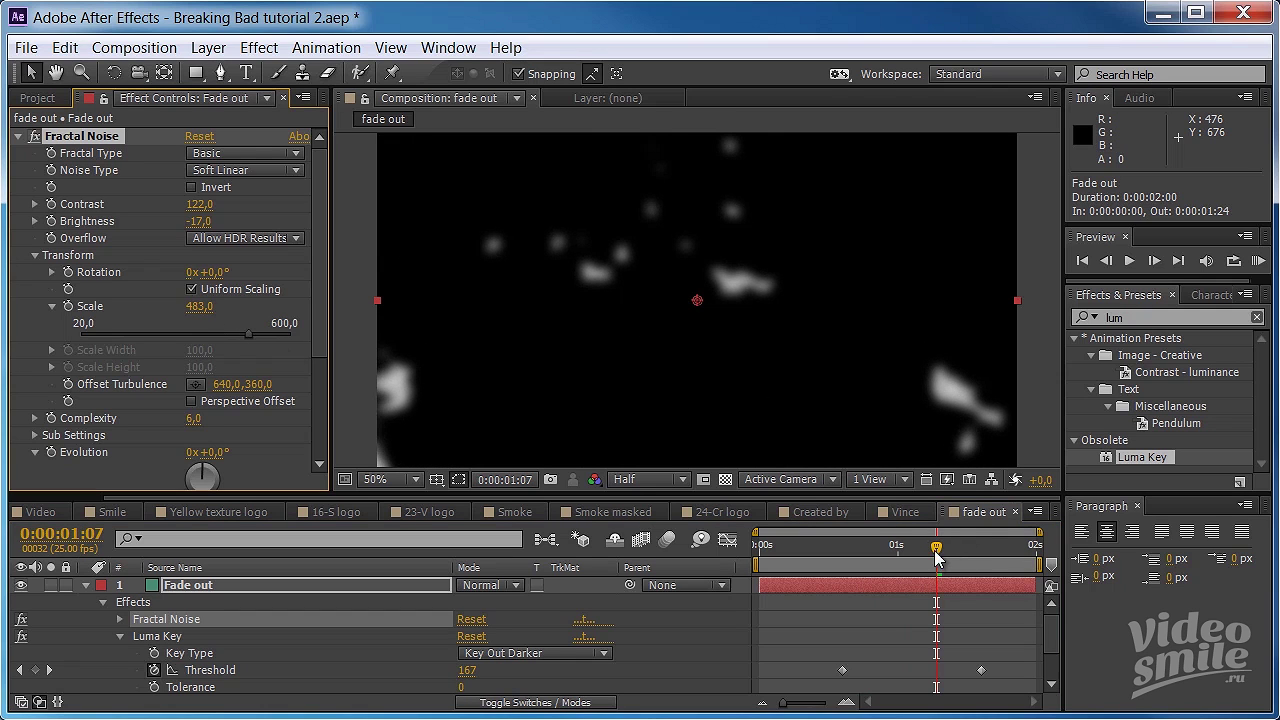
pyautogui.moveTo(936, 547); pyautogui.dragTo(903, 547)
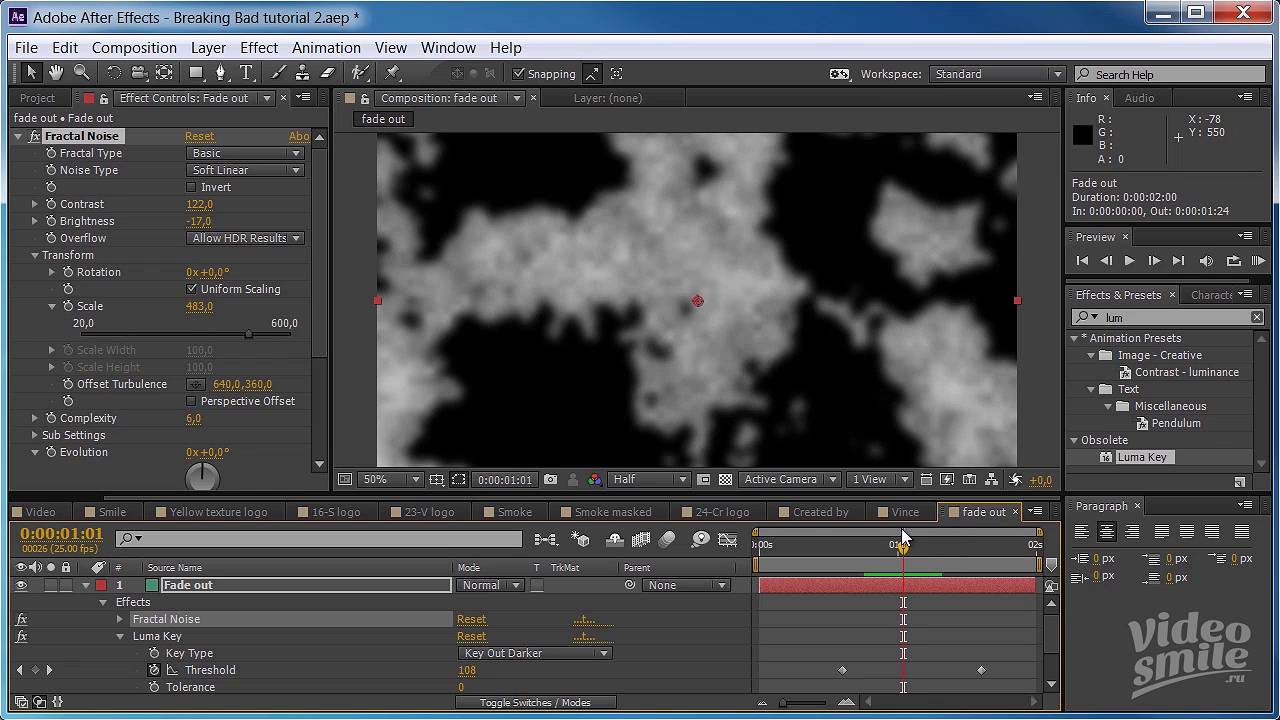
pyautogui.moveTo(903, 547); pyautogui.dragTo(762, 548)
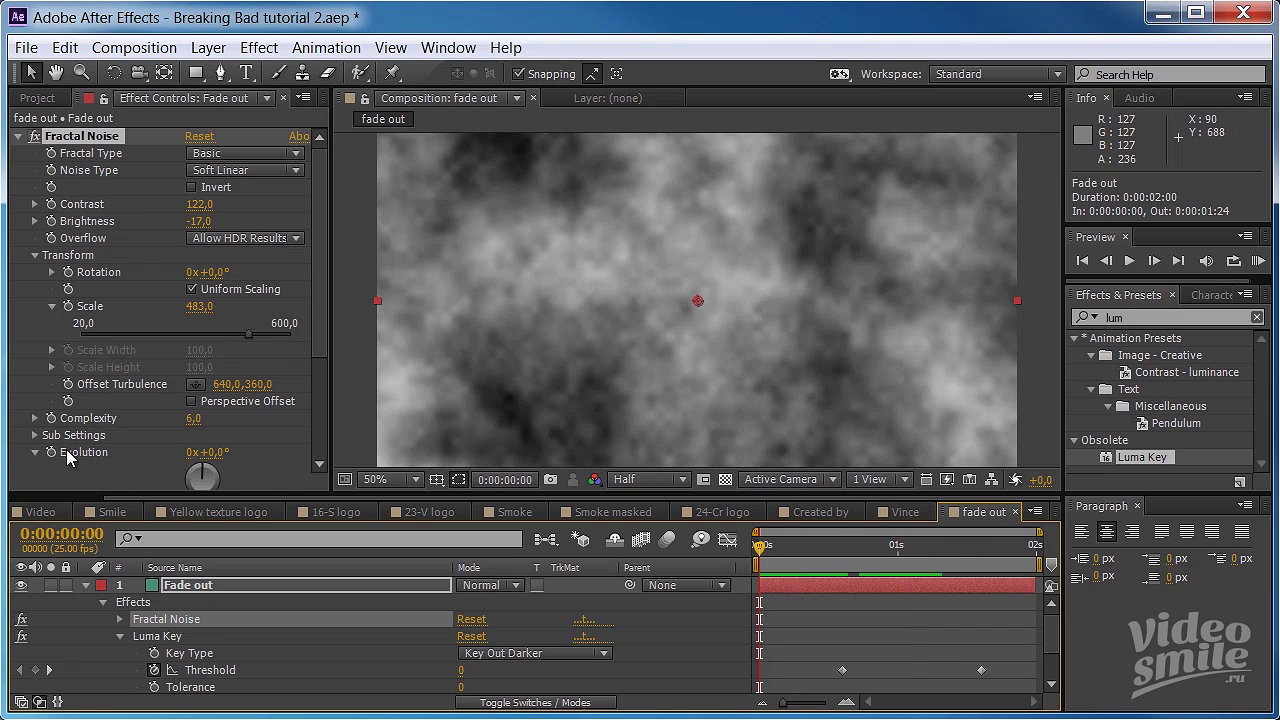
# - Keyframe Fractal Noise Evolution and give it a new angle at the fade's last frame
pyautogui.click(51, 453)
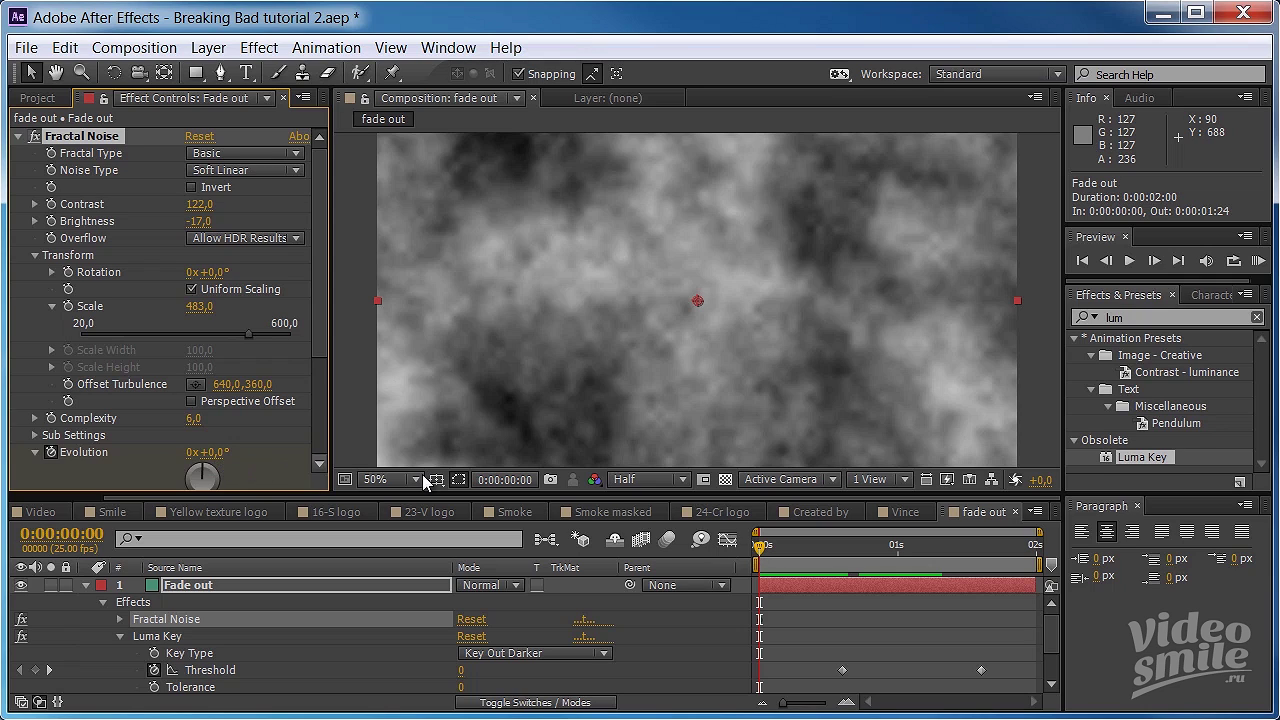
pyautogui.moveTo(762, 548); pyautogui.dragTo(1067, 563)
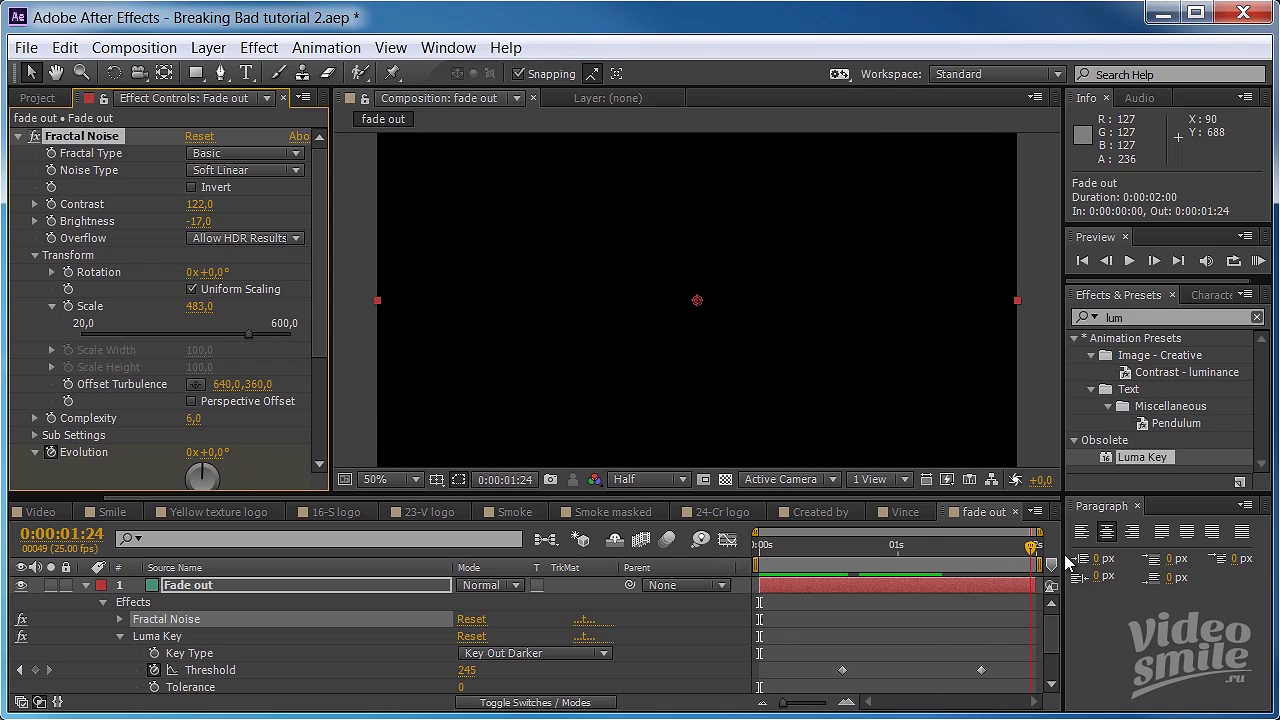
pyautogui.click(213, 454)
pyautogui.write('3')
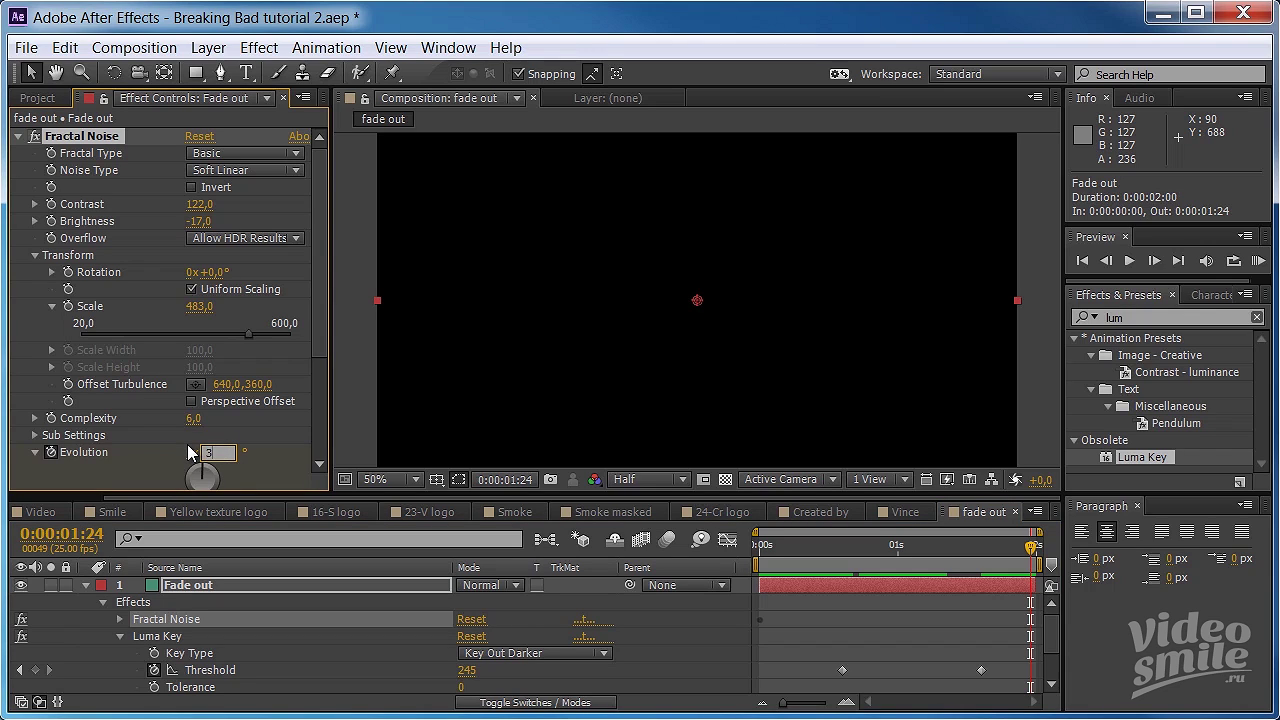
pyautogui.write('0')
pyautogui.press('Return')
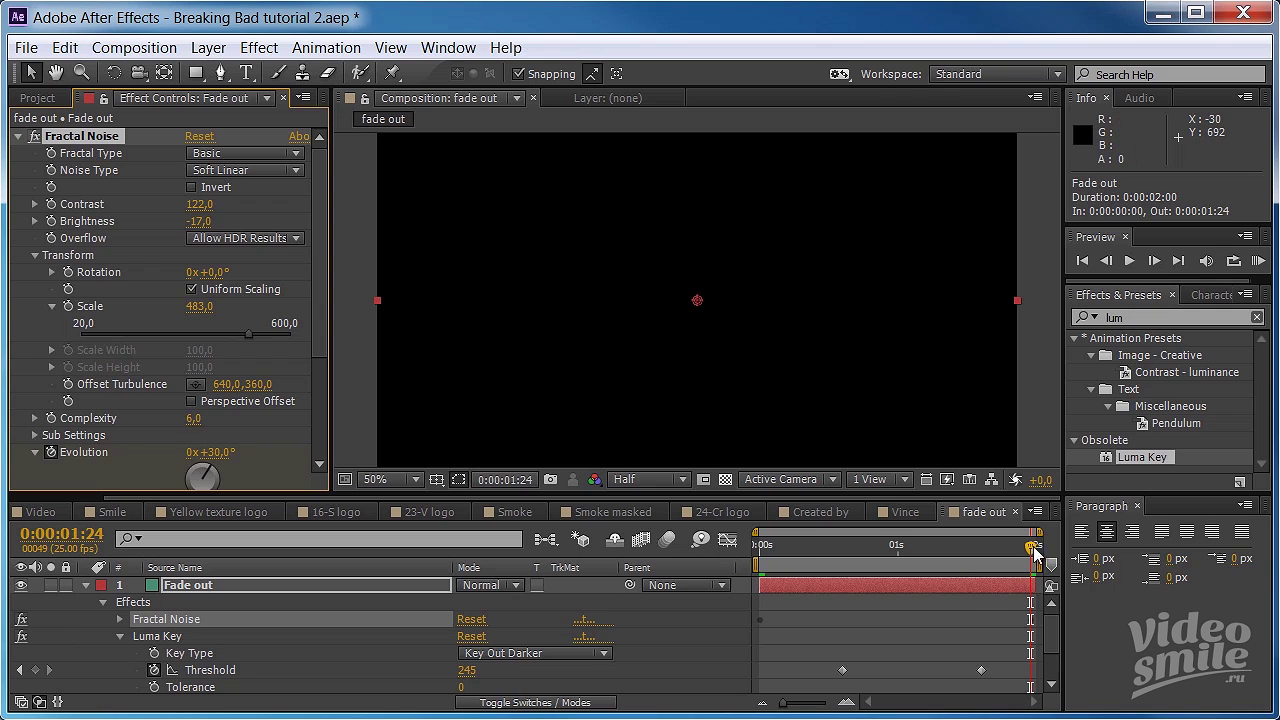
# - Change the last-frame Evolution to 0x+50° and scrub to preview the noise
pyautogui.moveTo(1032, 549)
pyautogui.mouseDown()
pyautogui.moveTo(876, 557)
pyautogui.moveTo(896, 555)
pyautogui.mouseUp()
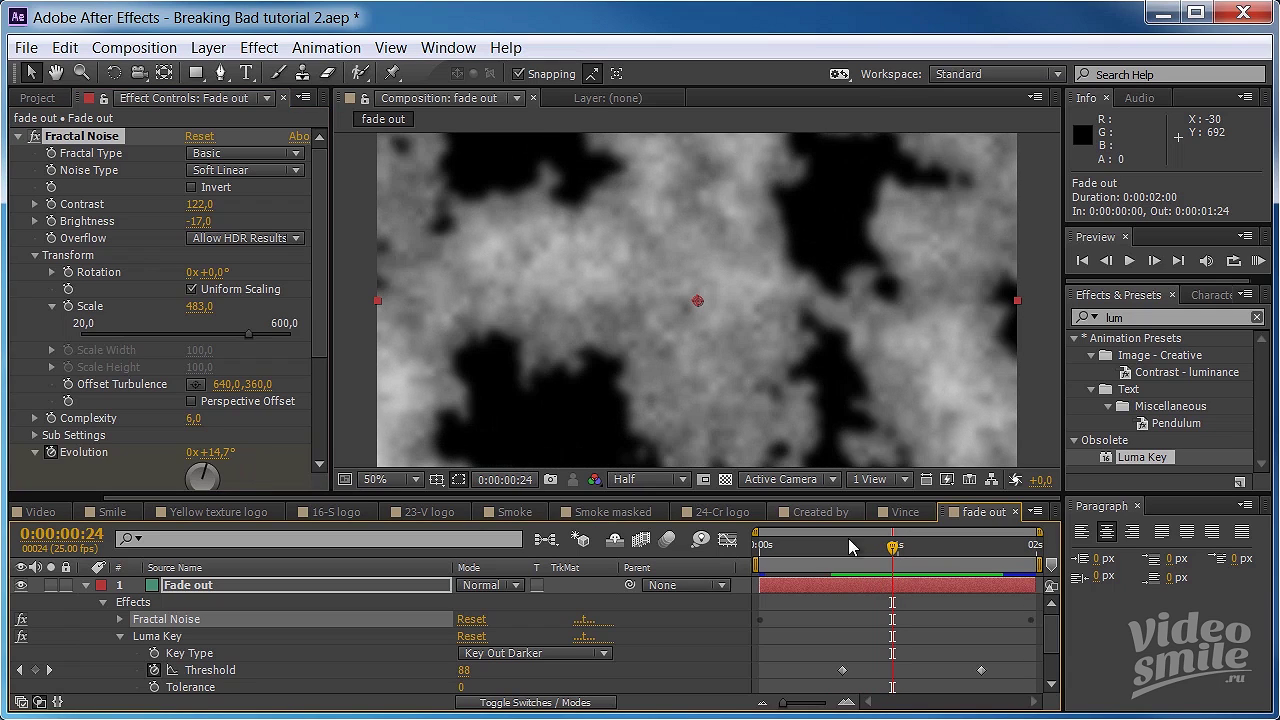
pyautogui.moveTo(896, 552); pyautogui.dragTo(1031, 552)
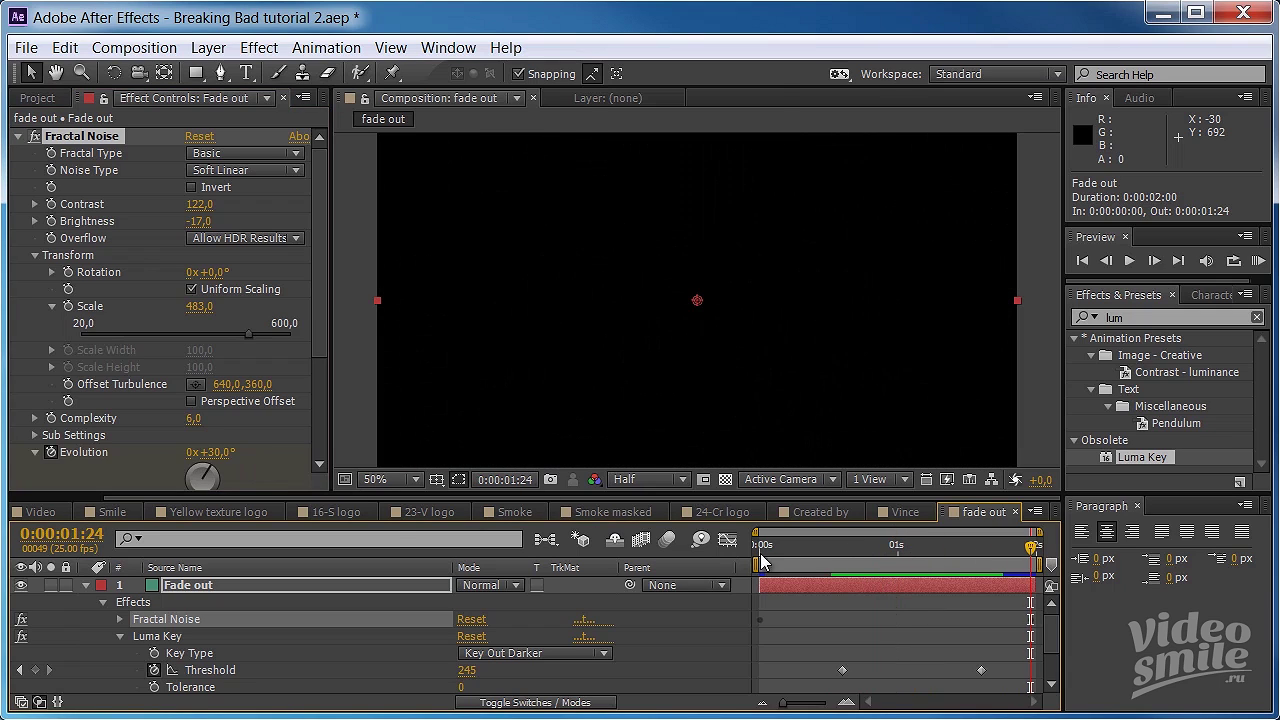
pyautogui.click(212, 452)
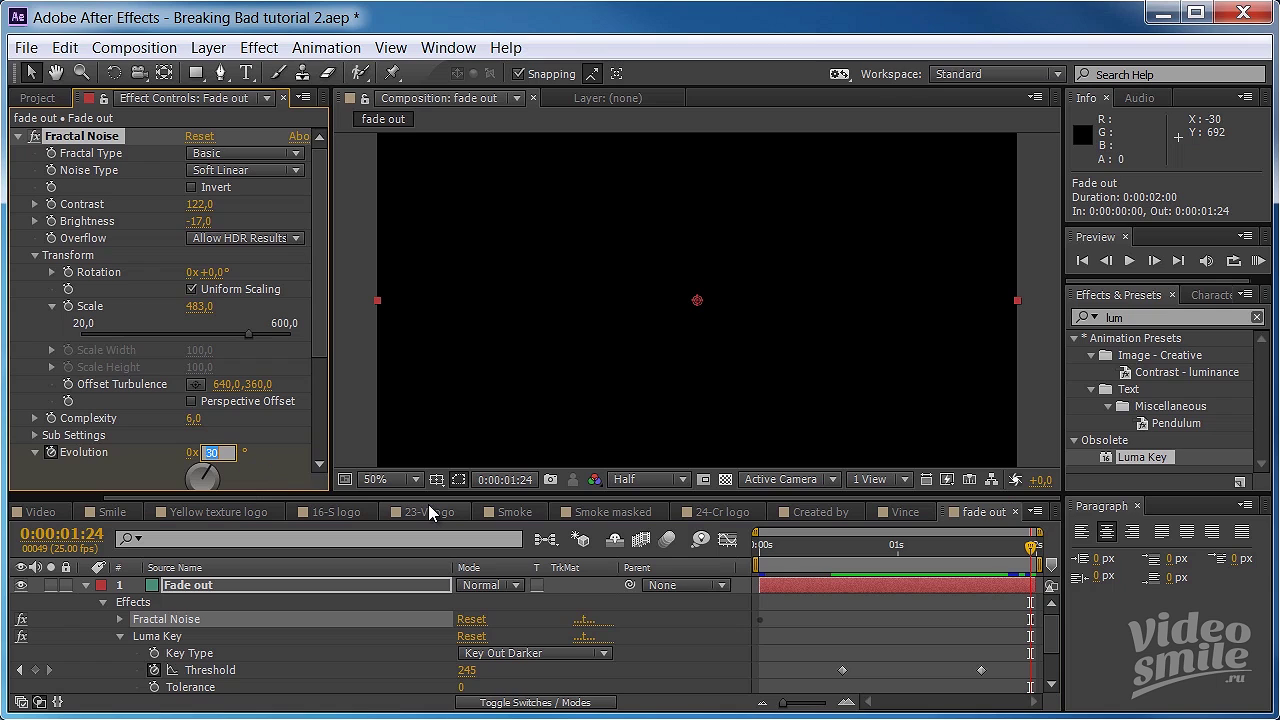
pyautogui.write('50')
pyautogui.press('Return')
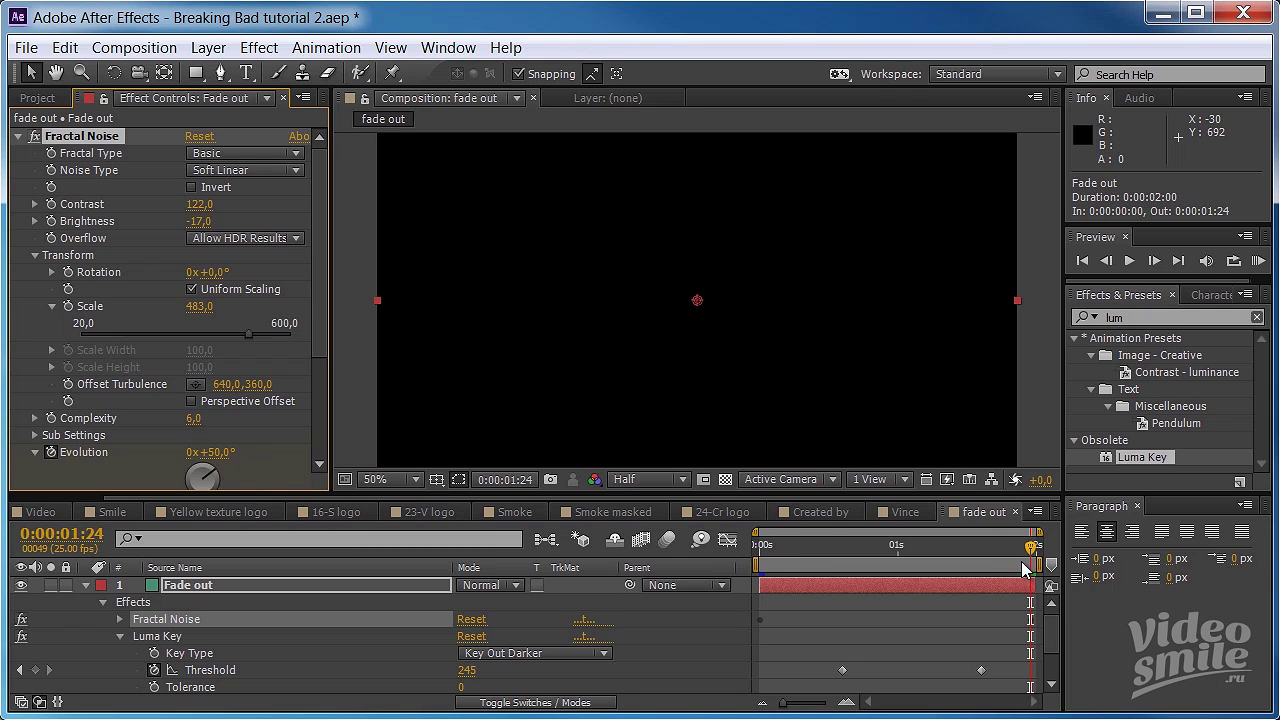
pyautogui.moveTo(1031, 552)
pyautogui.mouseDown()
pyautogui.moveTo(825, 573)
pyautogui.moveTo(953, 568)
pyautogui.mouseUp()
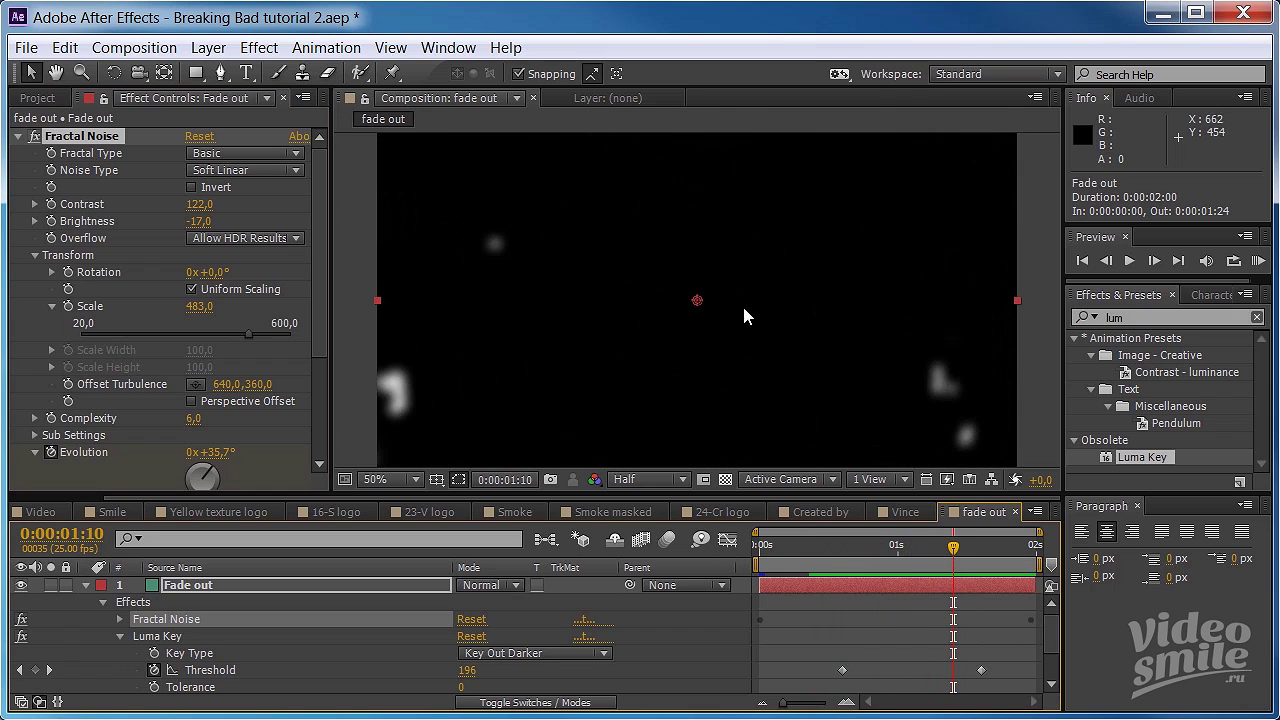
pyautogui.scroll(-2, 742, 303)
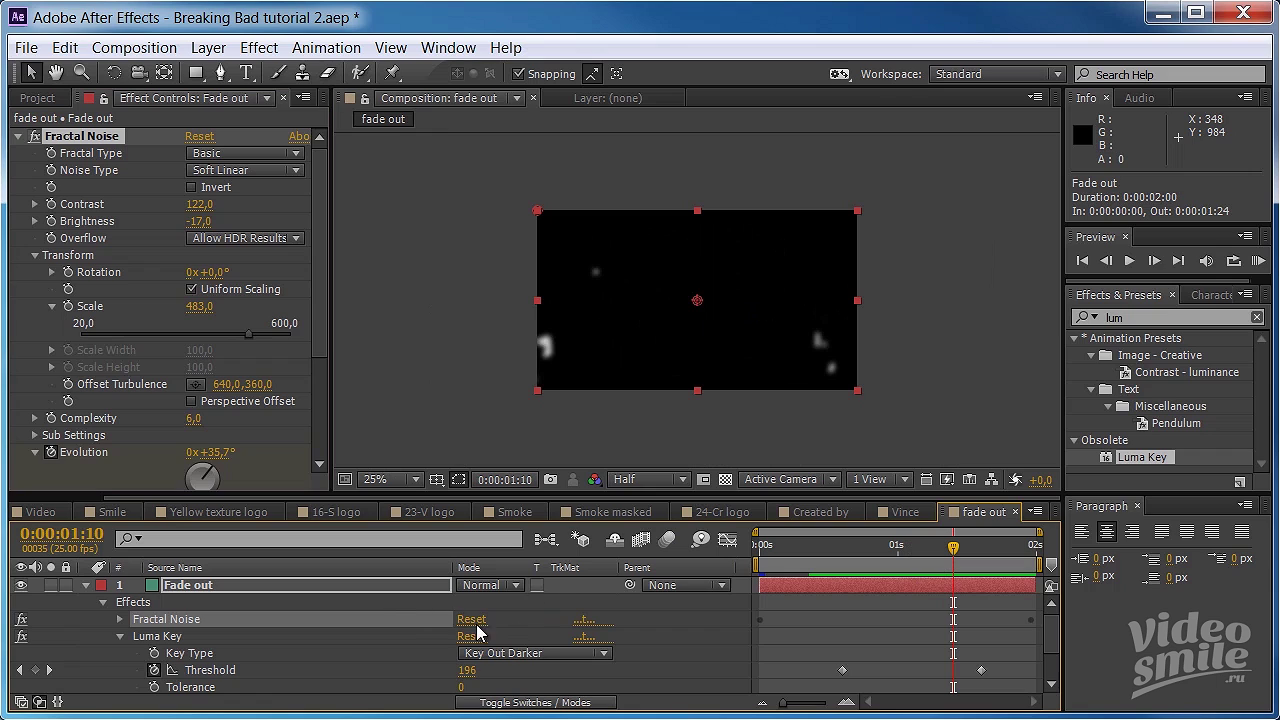
# - In COMP 01, hide the Breaking Bad intro video layer
pyautogui.moveTo(260, 498); pyautogui.dragTo(72, 498)
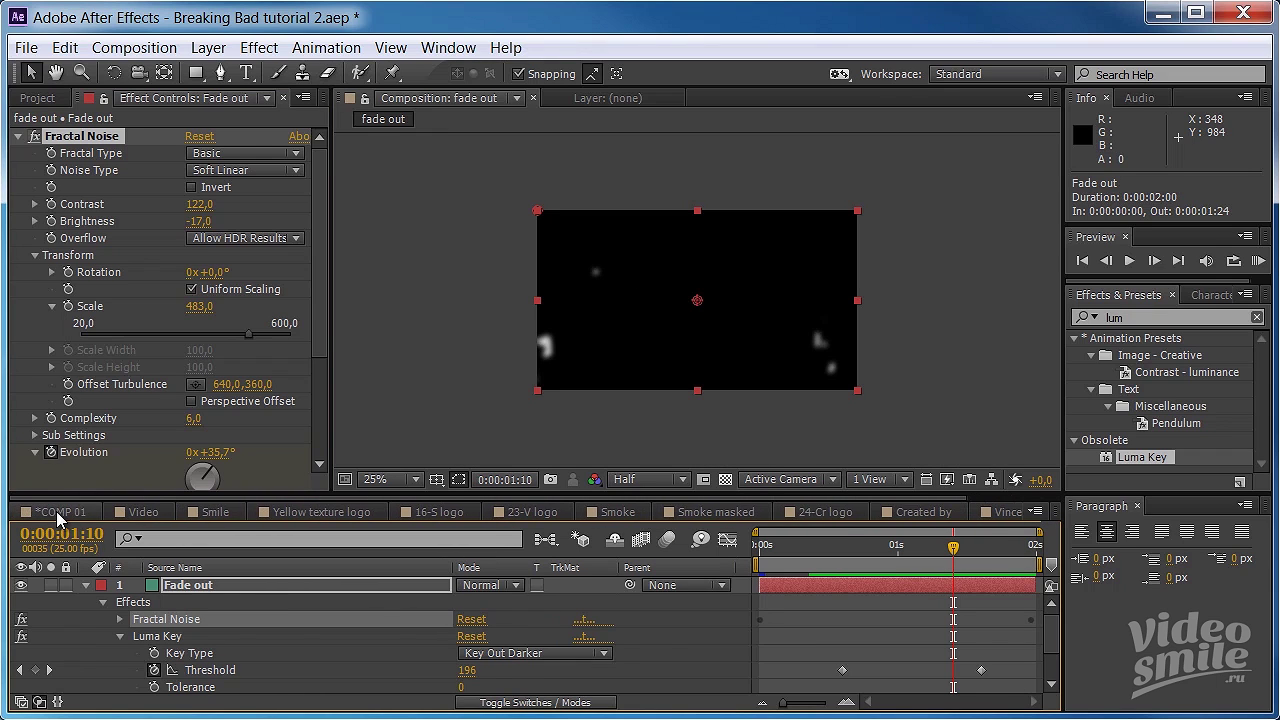
pyautogui.click(60, 511)
pyautogui.click(38, 97)
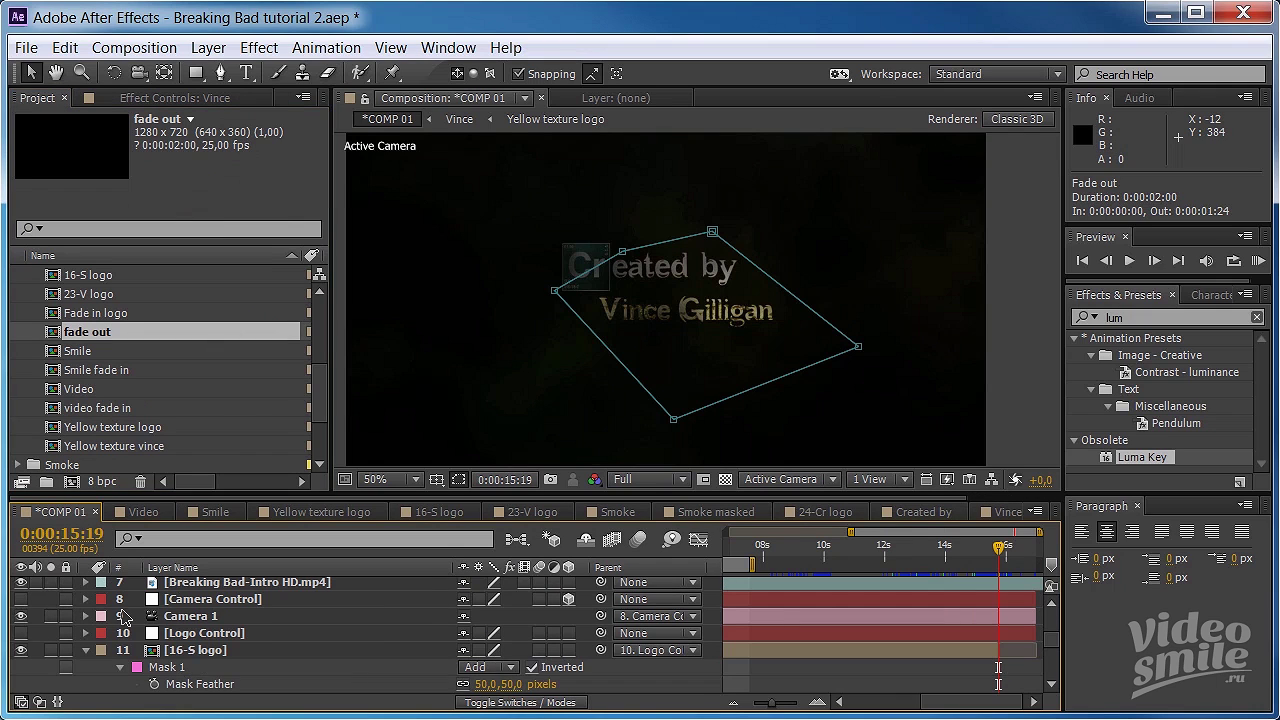
pyautogui.scroll(3, 120, 620)
pyautogui.scroll(-2, 120, 620)
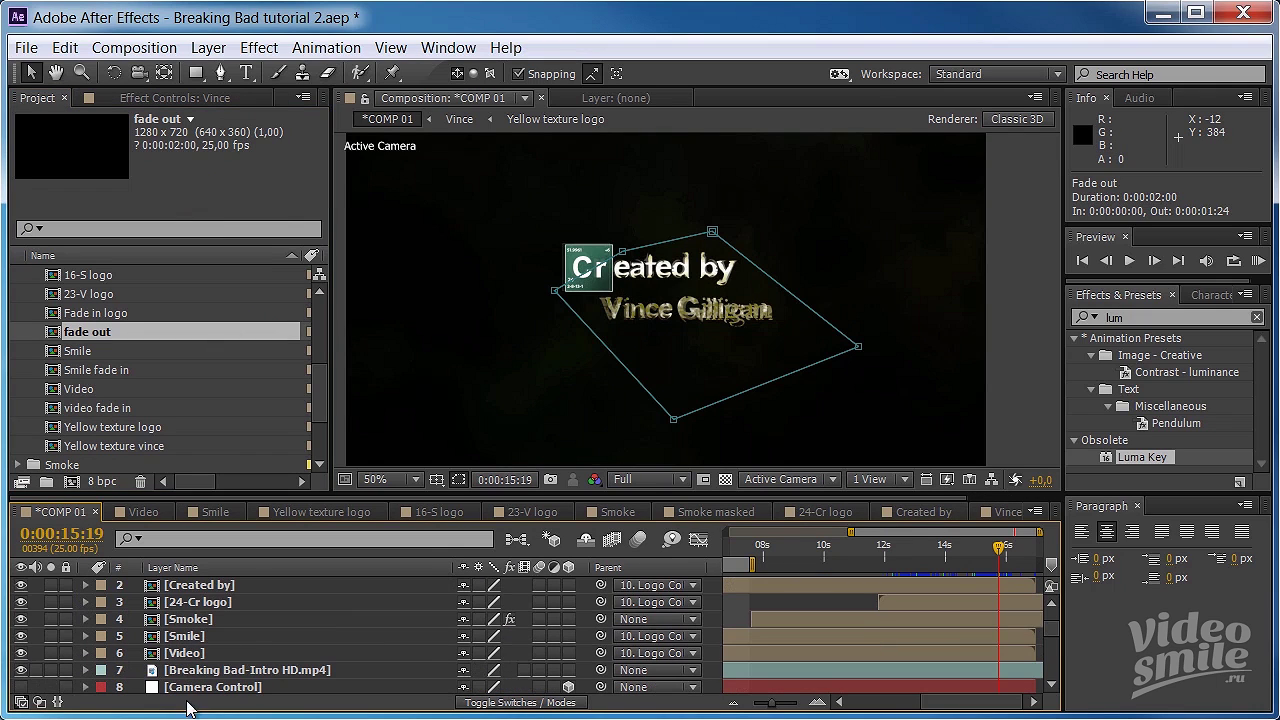
pyautogui.click(21, 670)
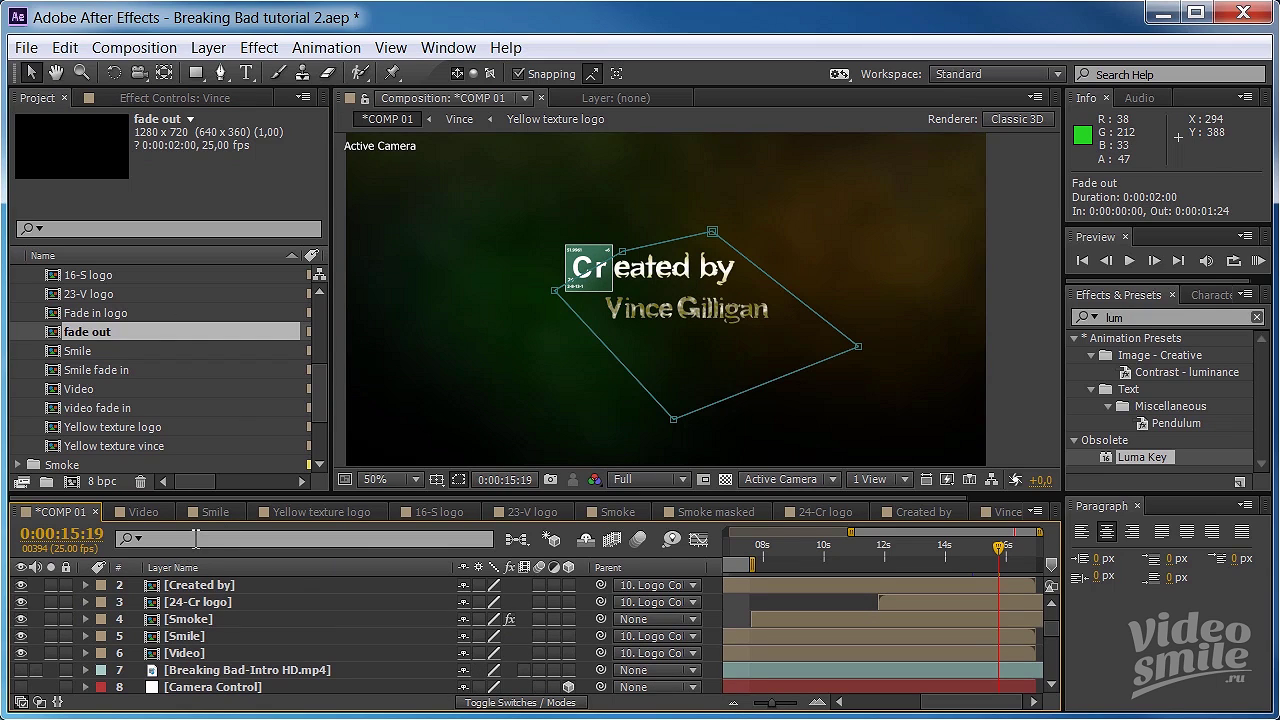
# - Place the fade out comp above the Vince layer and collapse Vince
pyautogui.press('F2')
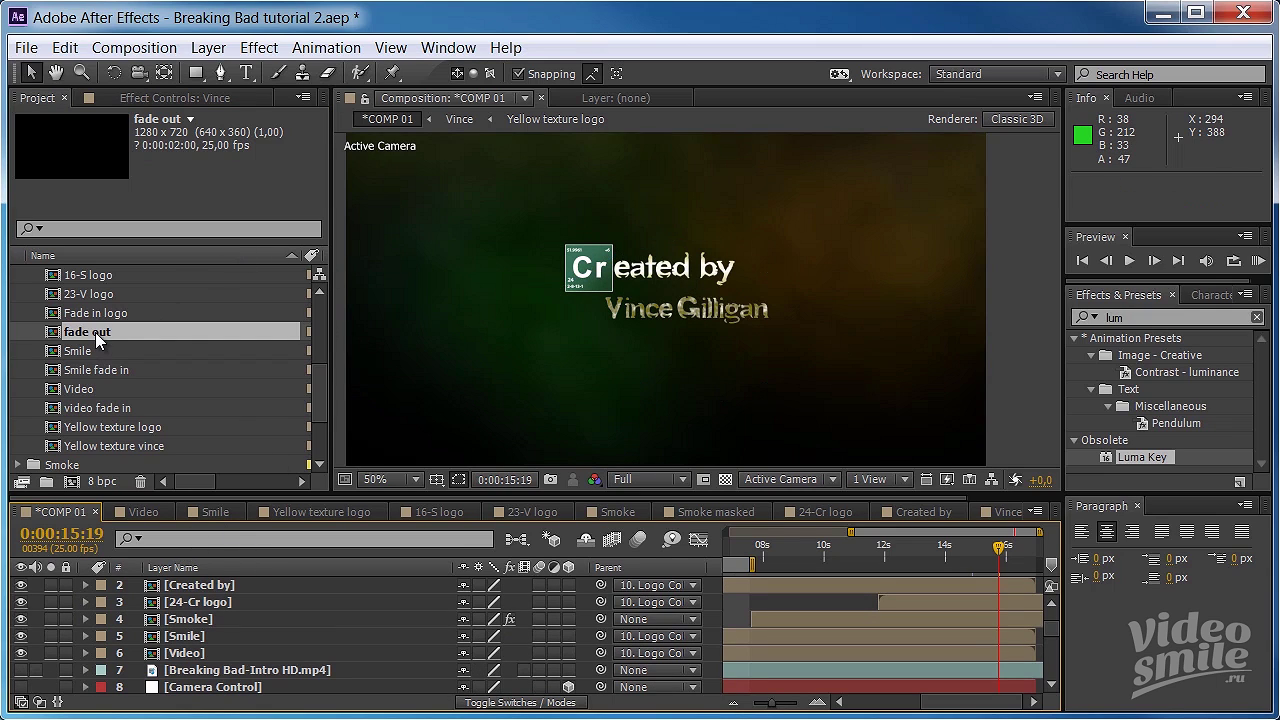
pyautogui.moveTo(95, 332); pyautogui.dragTo(209, 580)
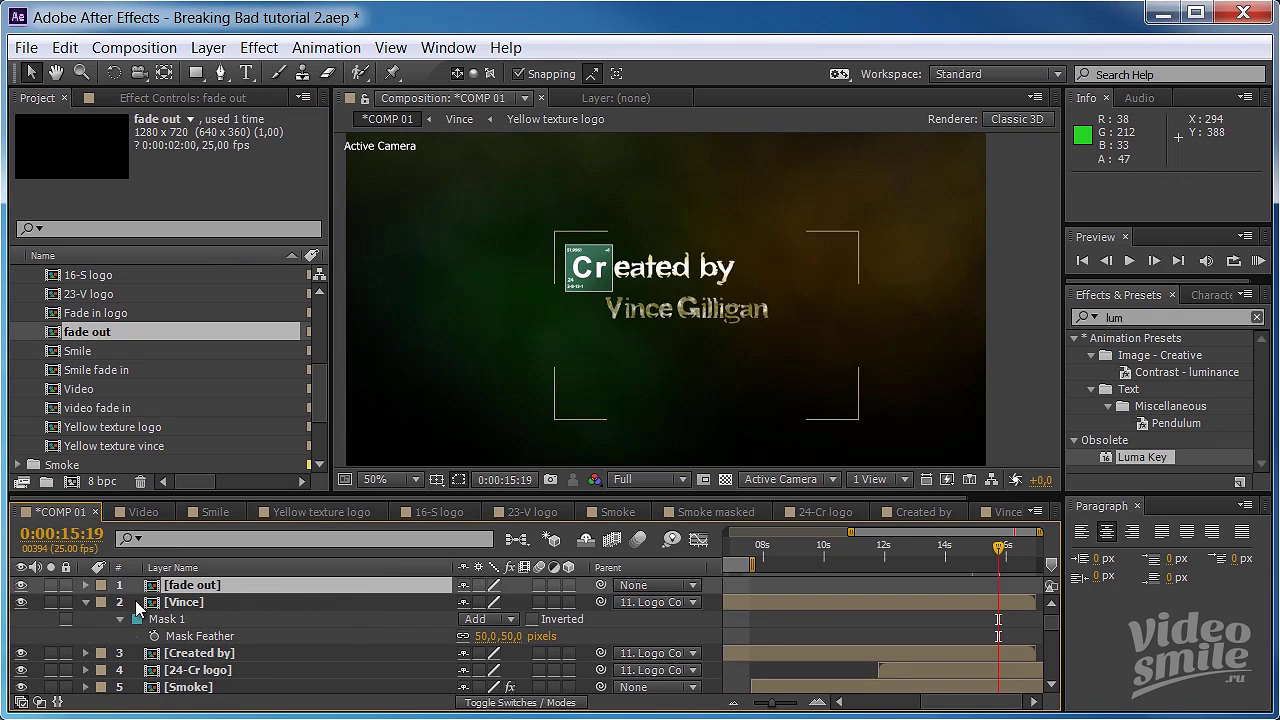
pyautogui.click(88, 603)
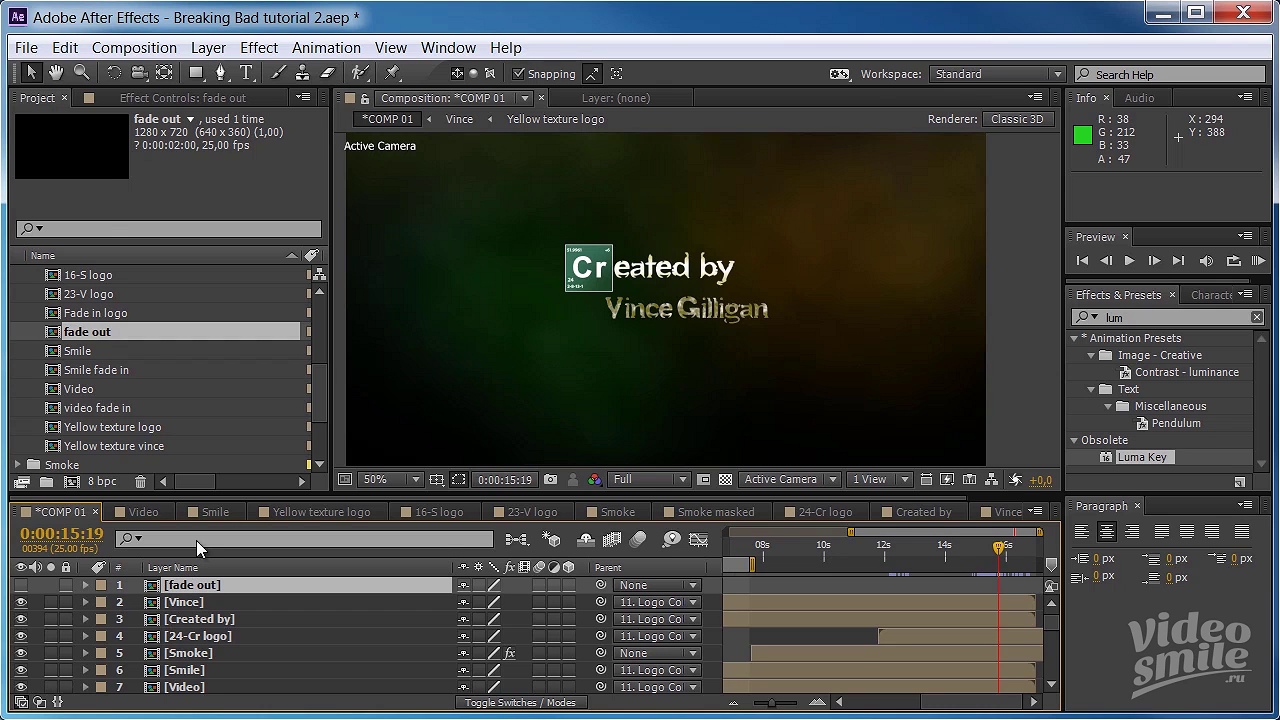
# - Add a new adjustment layer to COMP 01 and rename it 'Fade out set matte'
pyautogui.click(210, 48)
pyautogui.moveTo(280, 76)
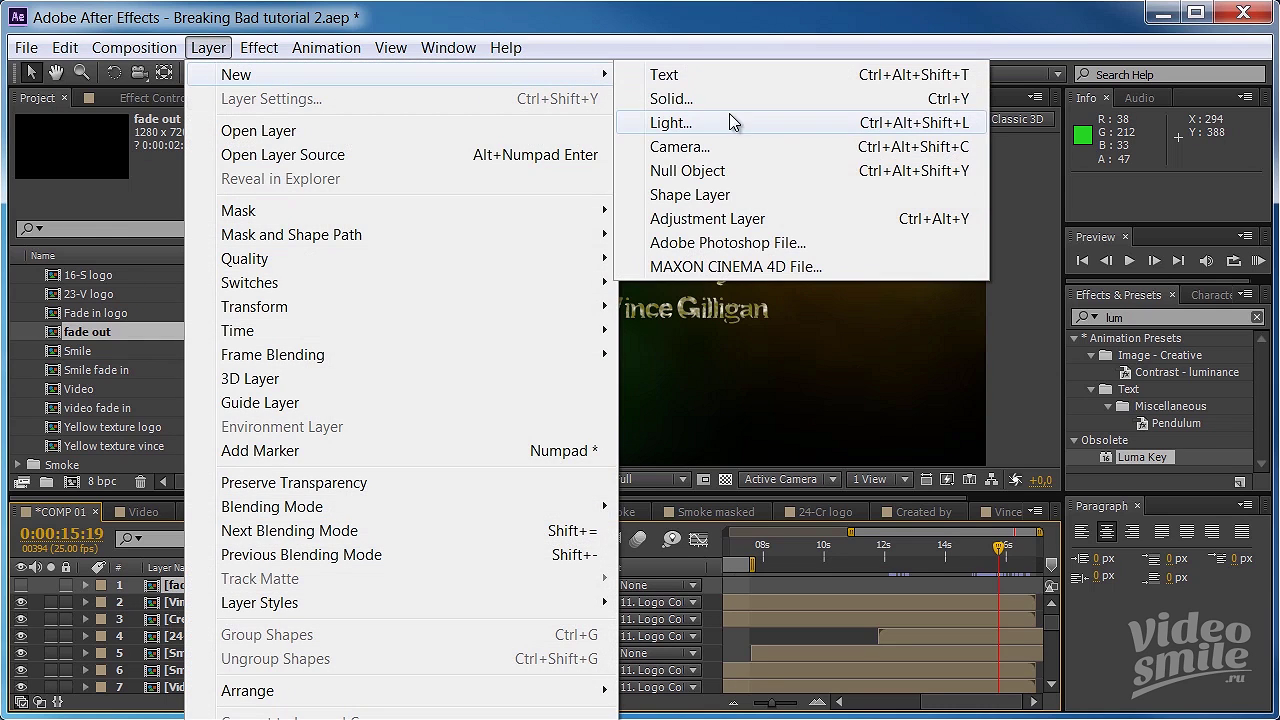
pyautogui.click(706, 219)
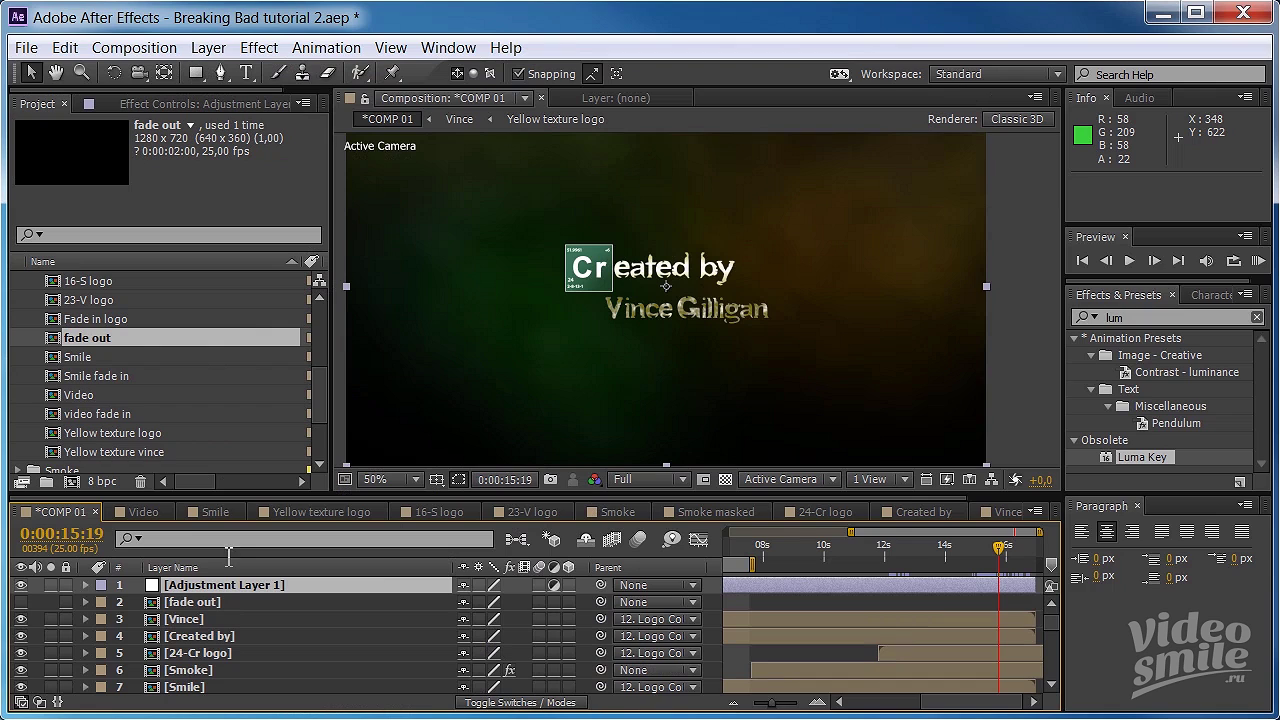
pyautogui.scroll(-3, 325, 378)
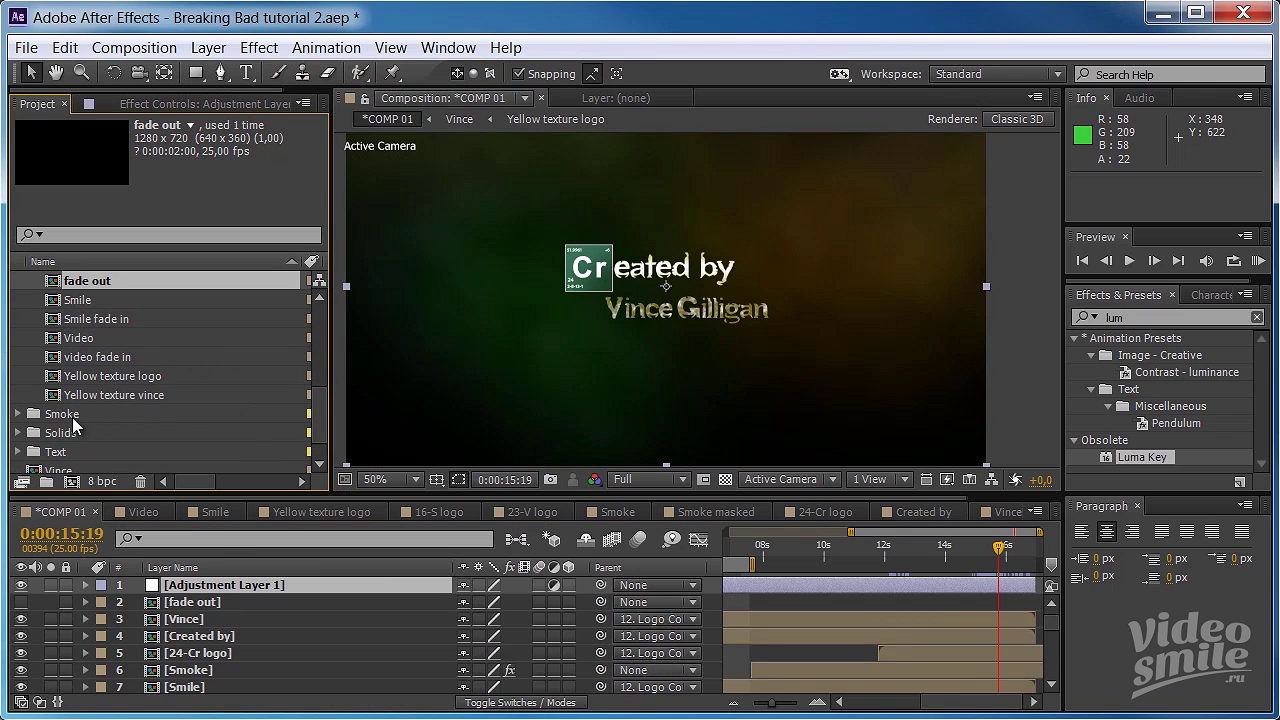
pyautogui.click(19, 433)
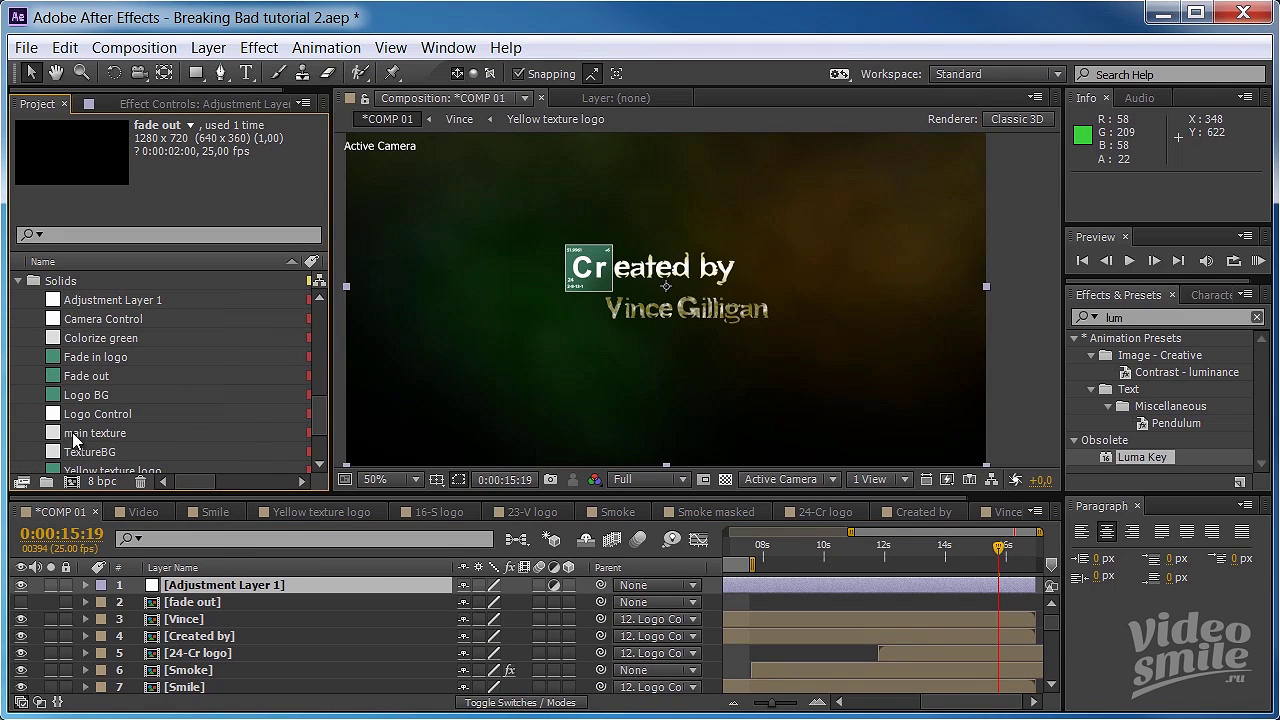
pyautogui.click(131, 302)
pyautogui.press('Return')
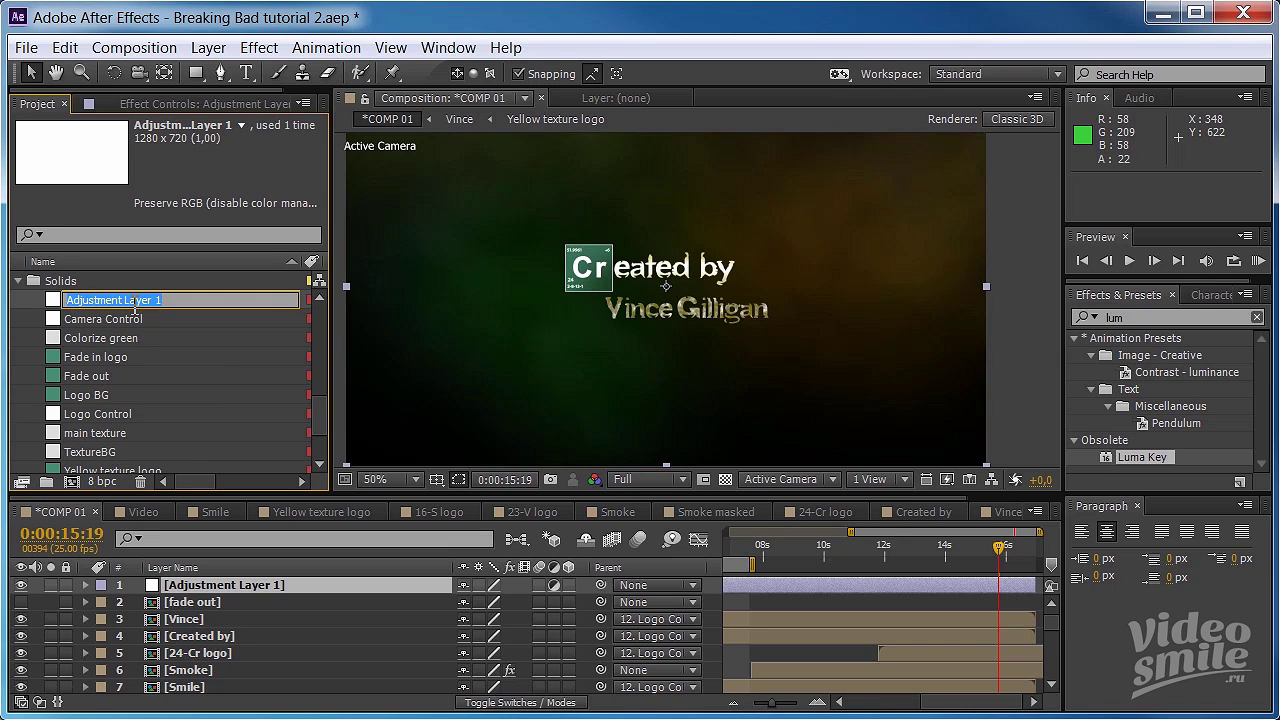
pyautogui.write('Fade out set matte')
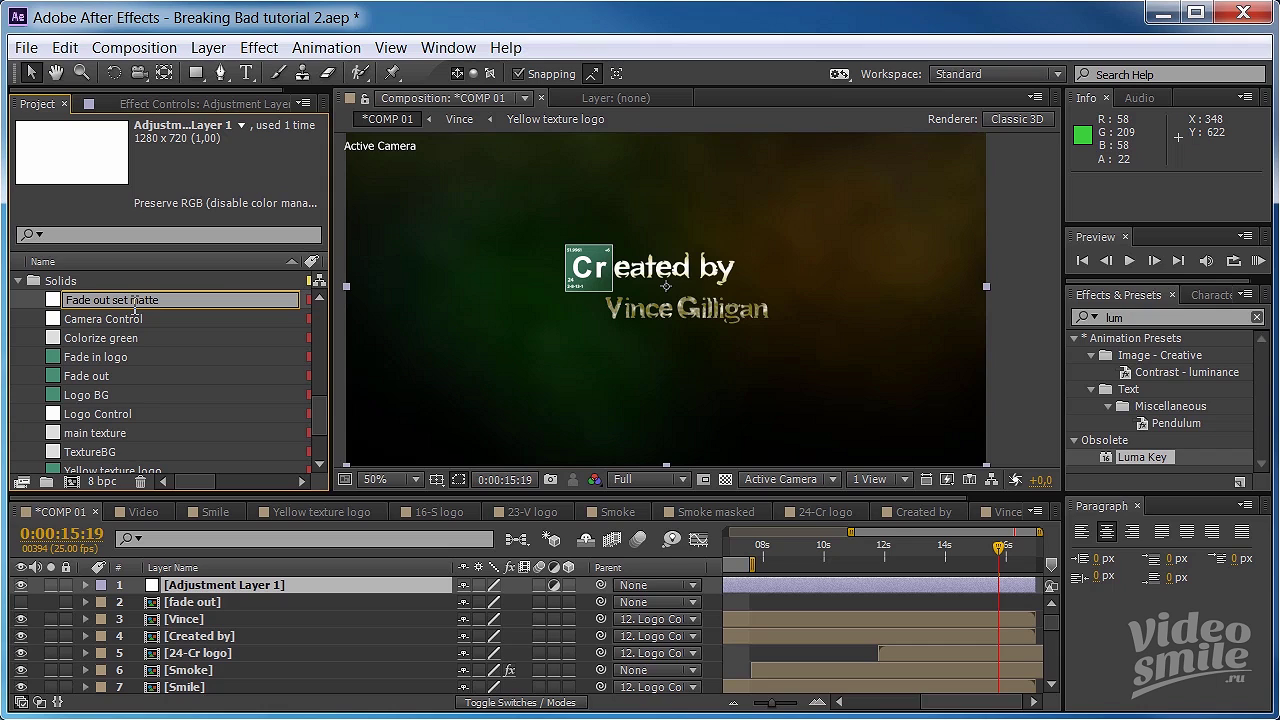
pyautogui.press('Return')
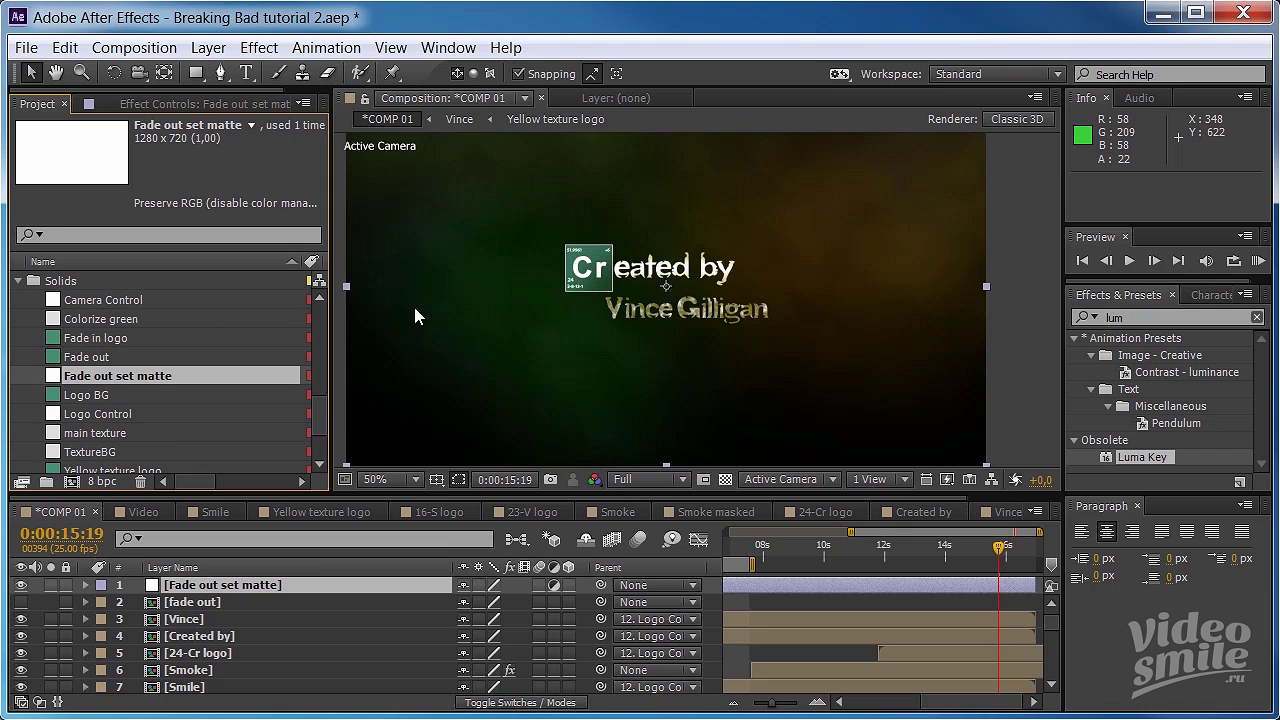
# - Search Effects & Presets for 'set matt' and apply Set Matte to the Fade out set matte layer
pyautogui.click(1151, 318)
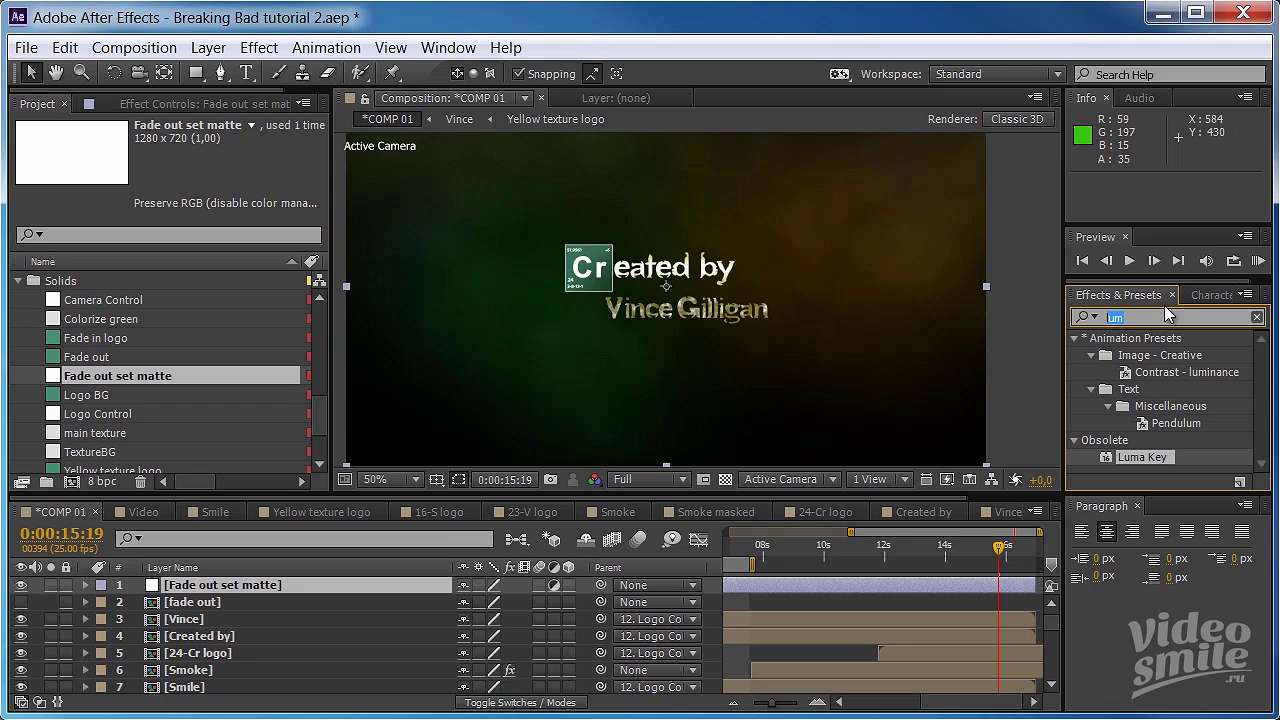
pyautogui.write('set matt')
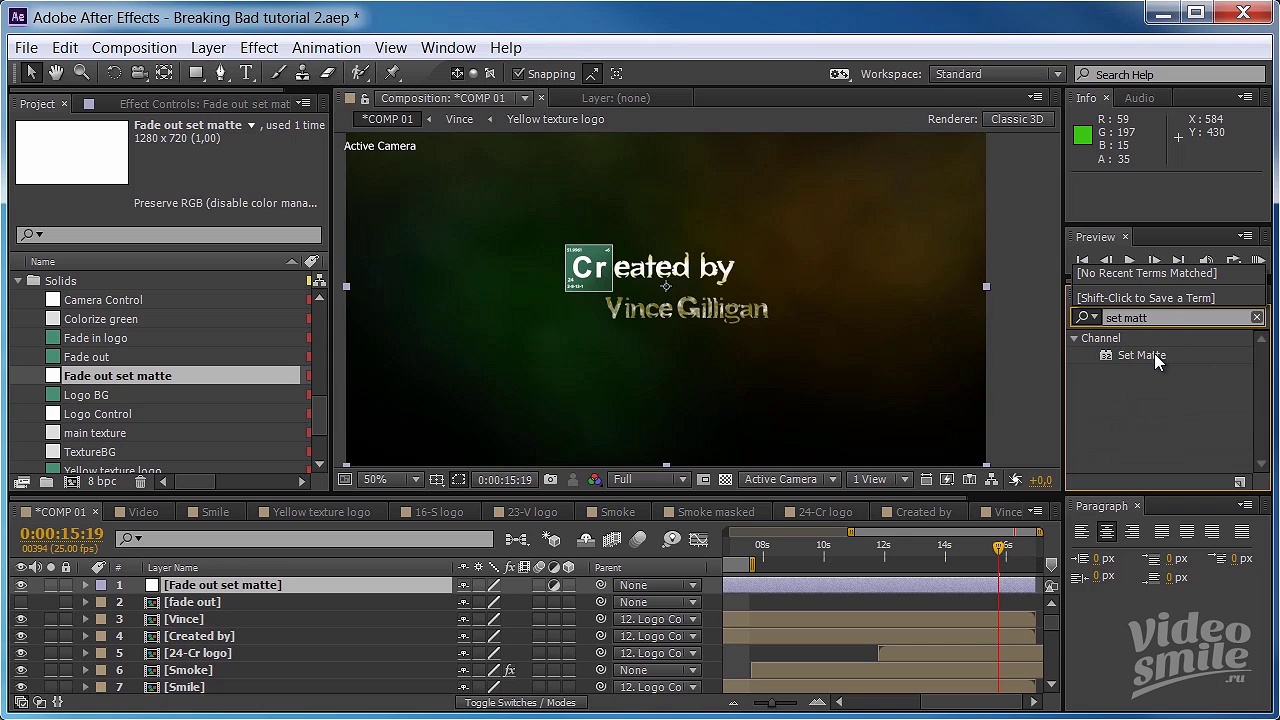
pyautogui.moveTo(1154, 353)
pyautogui.mouseDown()
pyautogui.moveTo(322, 599)
pyautogui.moveTo(313, 586)
pyautogui.mouseUp()
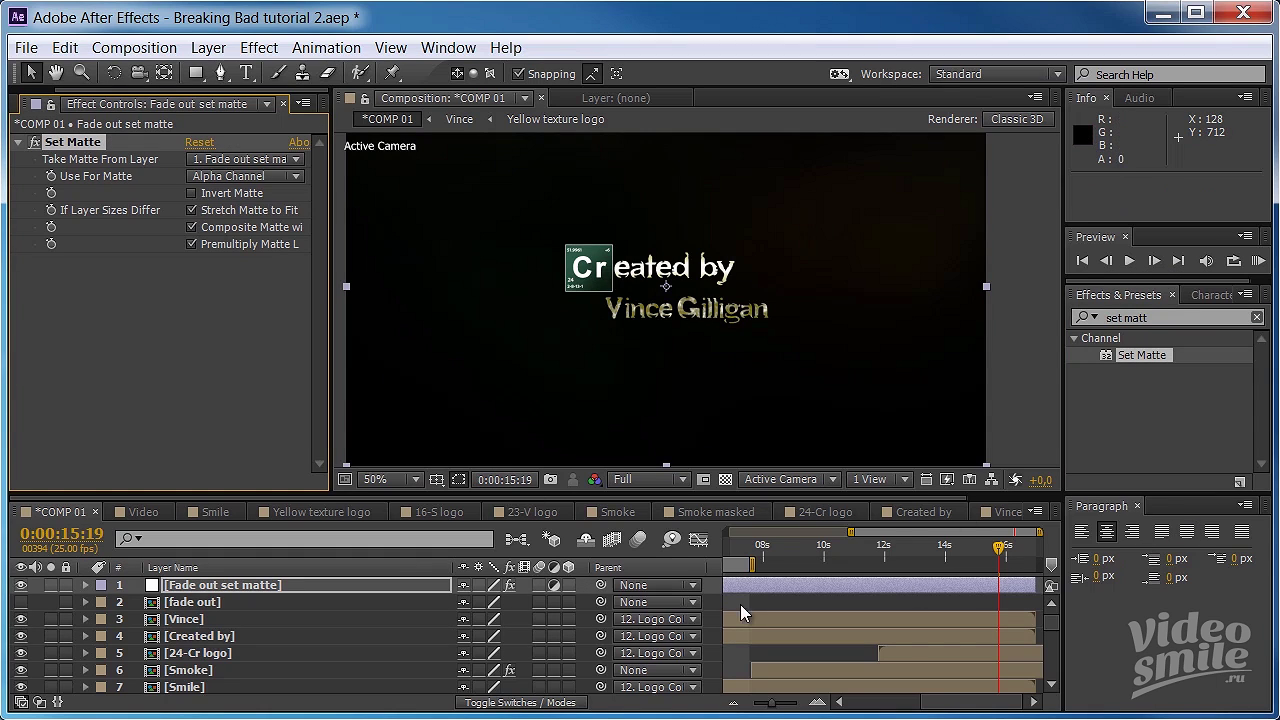
# - Make the Set Matte effect take its matte from the fade out layer
pyautogui.click(254, 588)
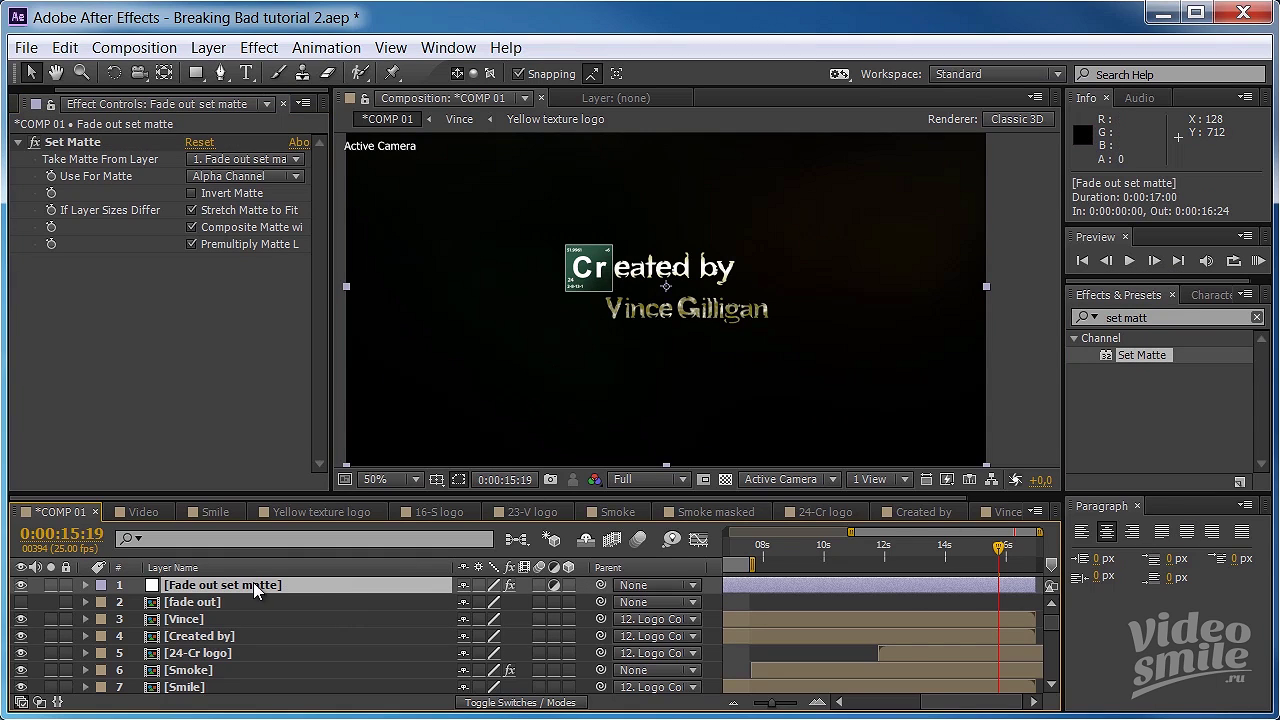
pyautogui.click(297, 166)
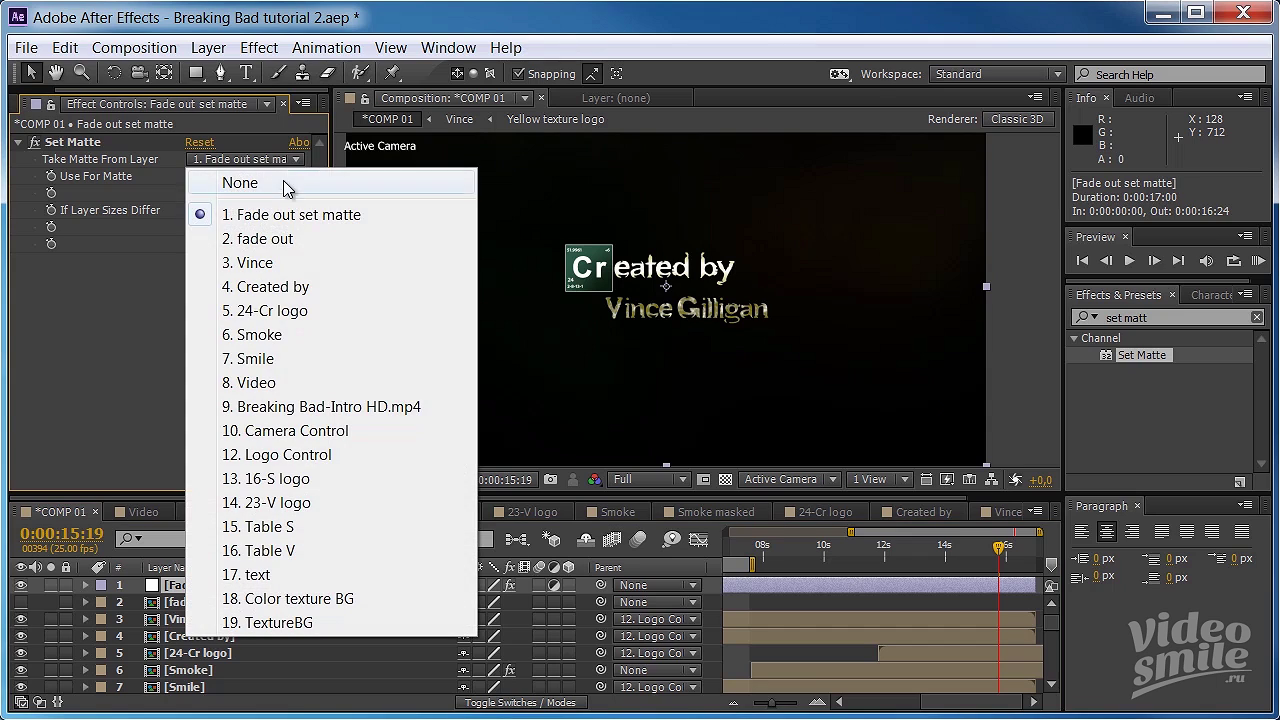
pyautogui.click(287, 244)
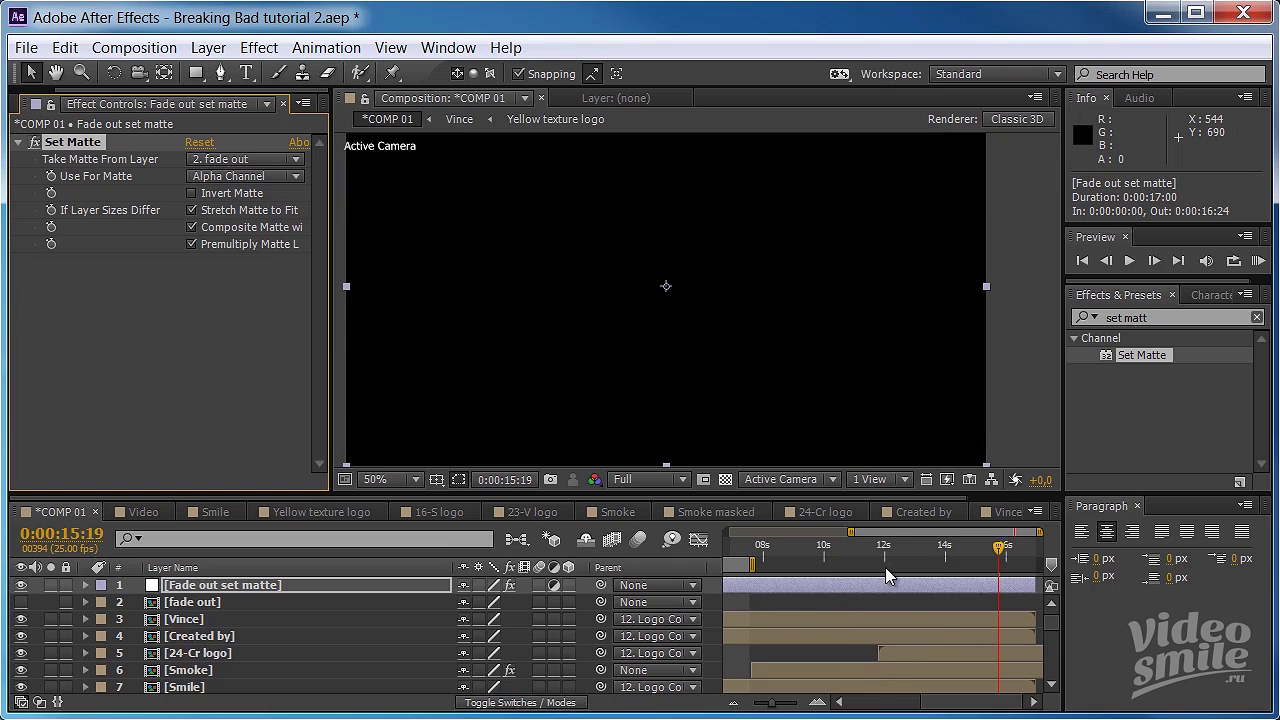
# - Start the fade out layer at 15:01 and trim Fade out set matte to begin there
pyautogui.click(1137, 506)
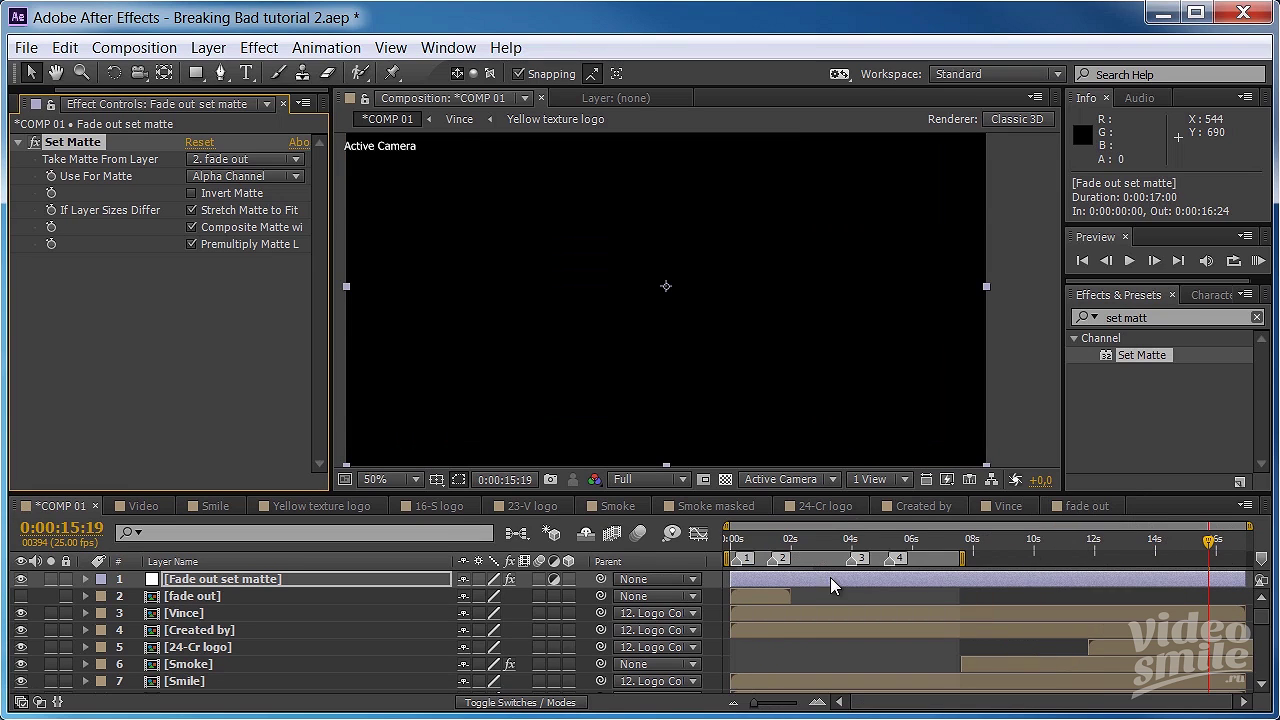
pyautogui.moveTo(747, 594)
pyautogui.mouseDown()
pyautogui.moveTo(1228, 604)
pyautogui.moveTo(1204, 599)
pyautogui.mouseUp()
pyautogui.click(1204, 599)
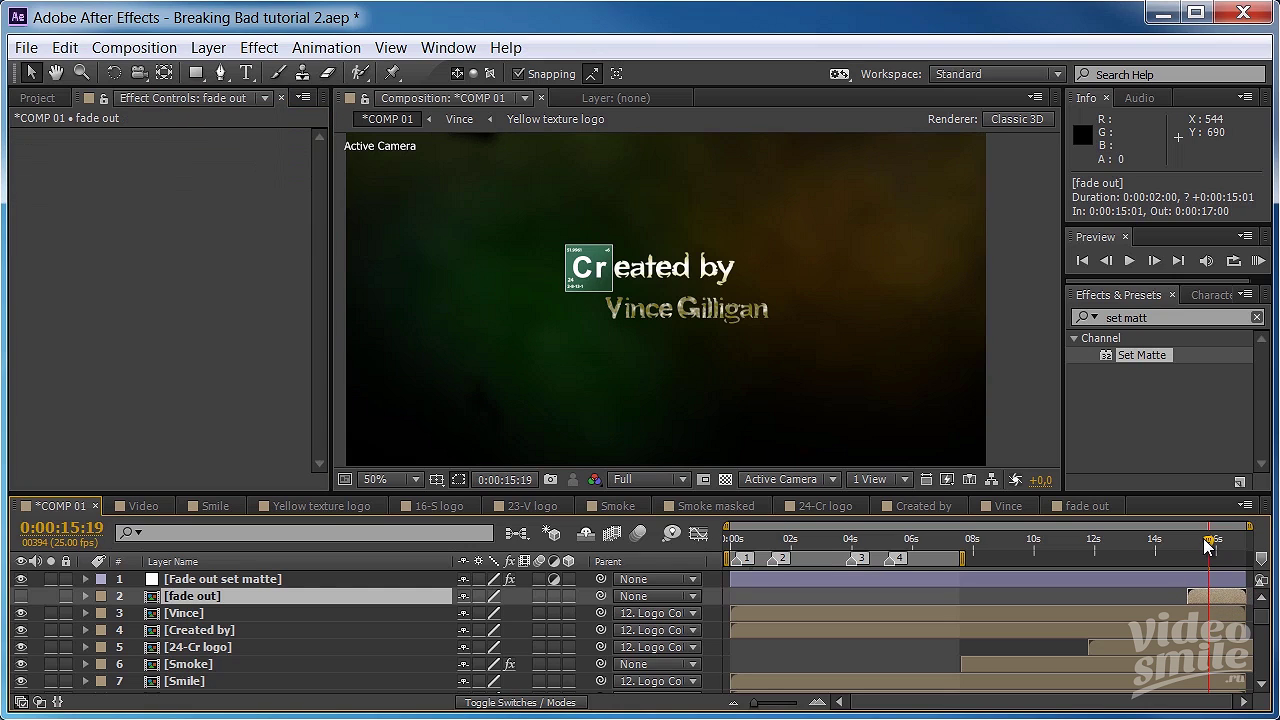
pyautogui.moveTo(1208, 540)
pyautogui.mouseDown()
pyautogui.moveTo(1175, 541)
pyautogui.moveTo(1186, 542)
pyautogui.mouseUp()
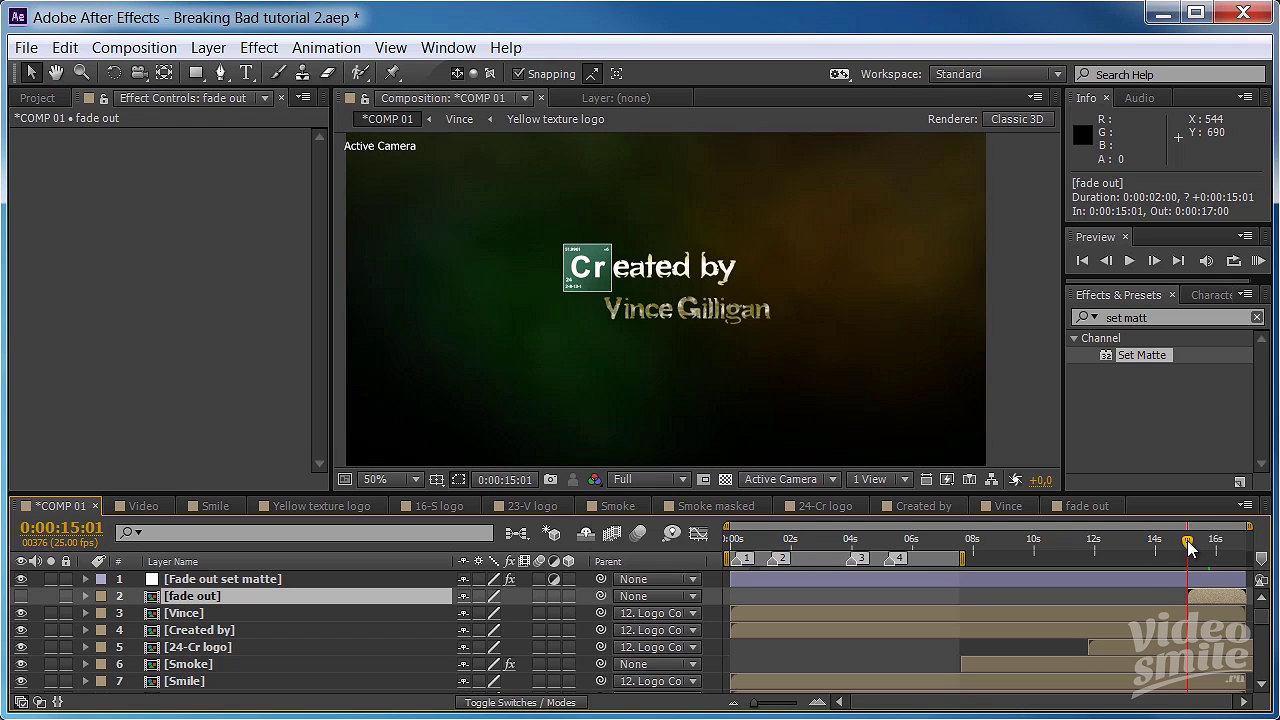
pyautogui.click(1178, 582)
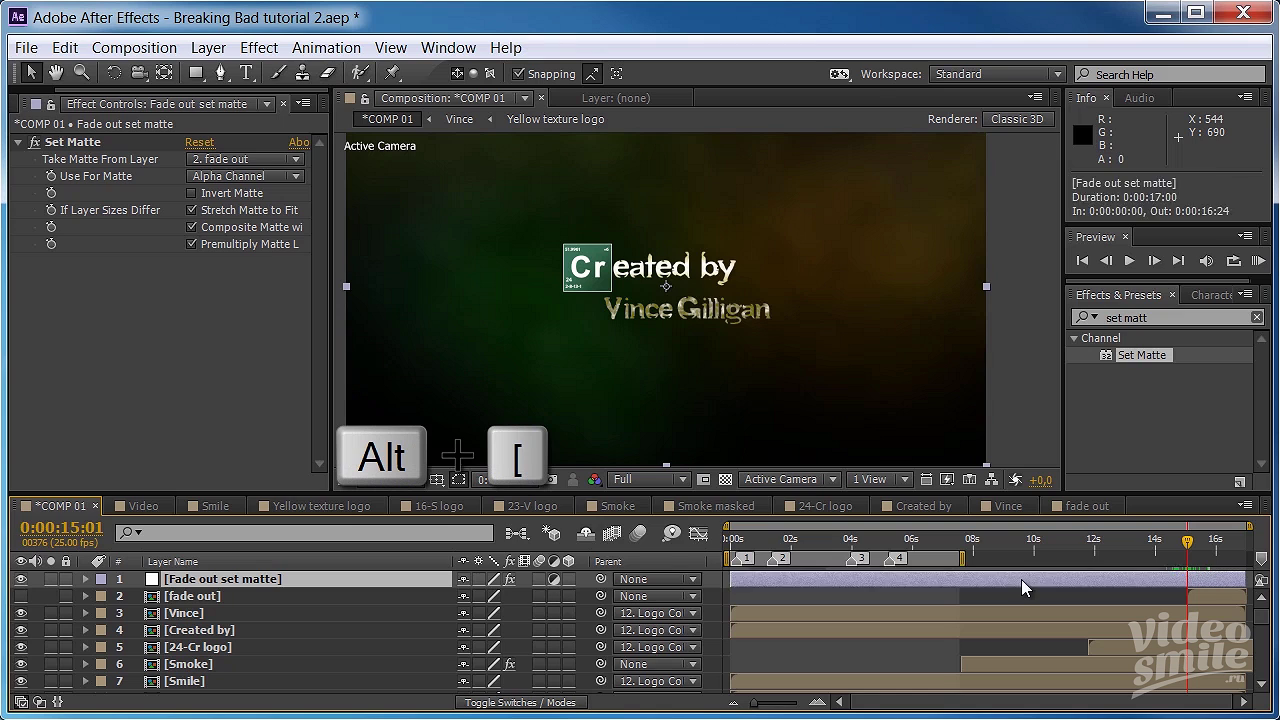
pyautogui.hotkey('alt', '[')
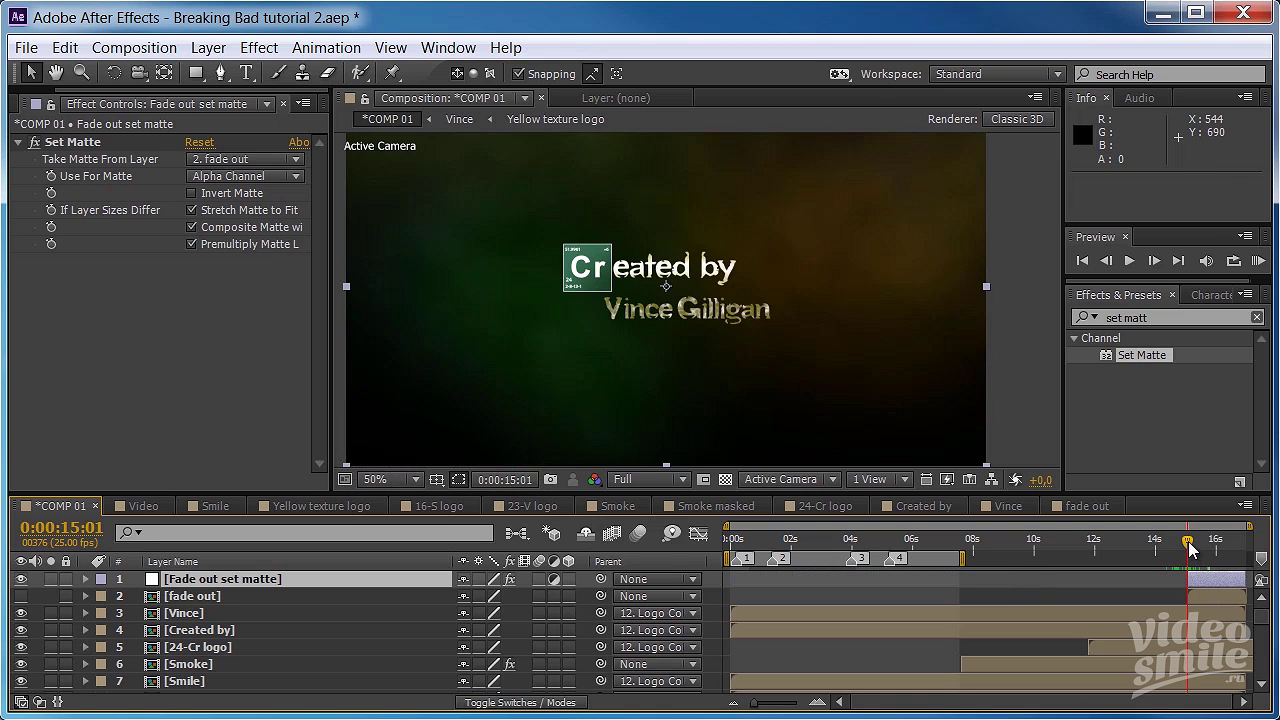
pyautogui.moveTo(1187, 541)
pyautogui.mouseDown()
pyautogui.moveTo(1152, 541)
pyautogui.moveTo(1155, 557)
pyautogui.moveTo(1221, 555)
pyautogui.mouseUp()
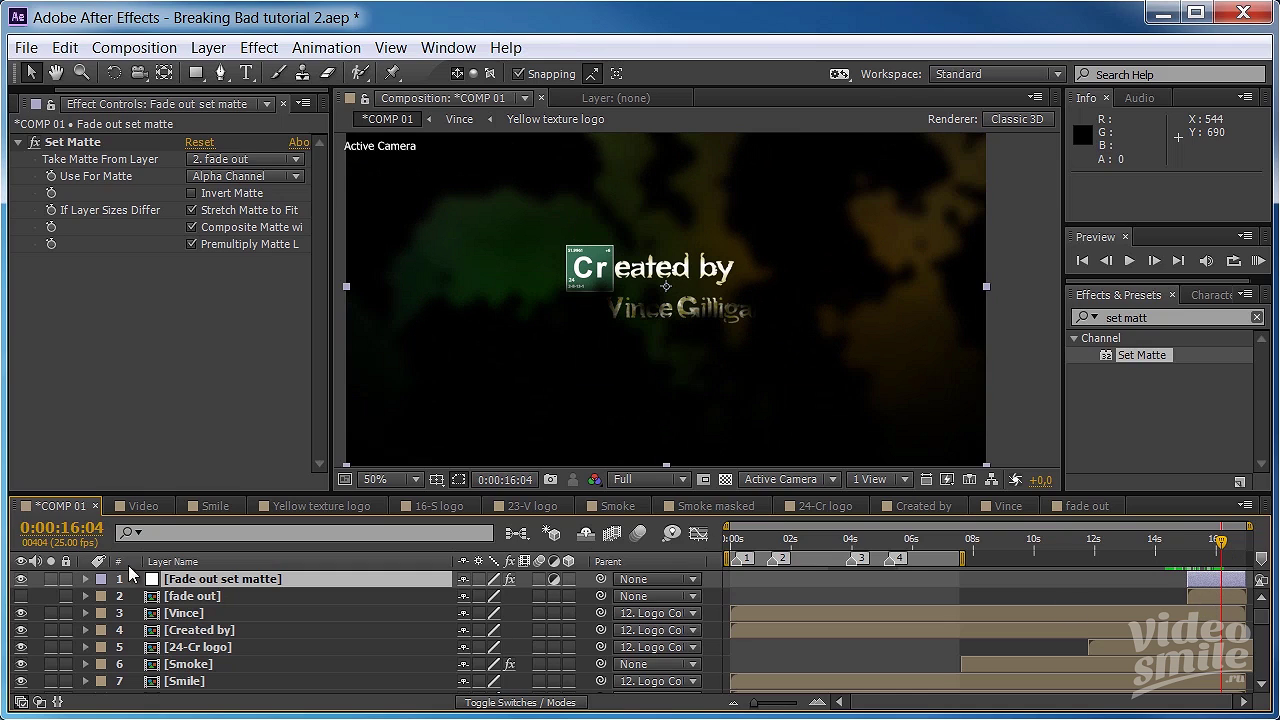
# - Open the fade out precomp and set a 100% Opacity keyframe at its start
pyautogui.doubleClick(200, 598)
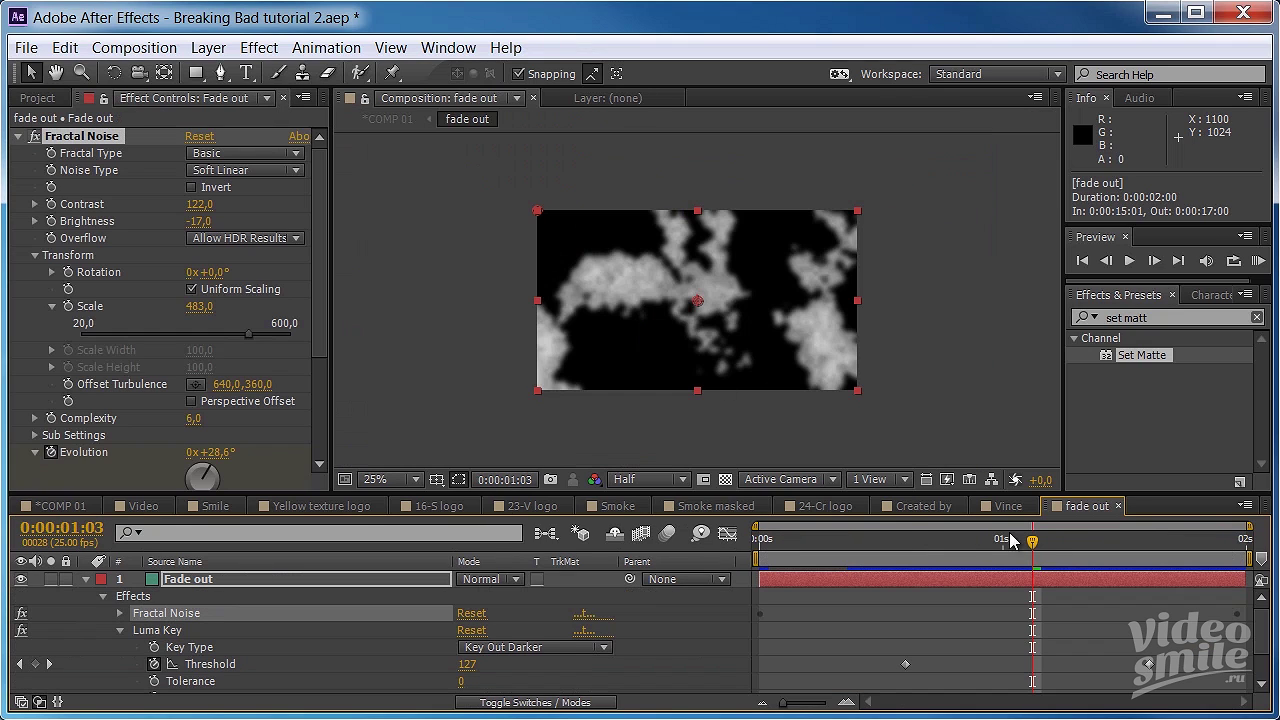
pyautogui.click(238, 583)
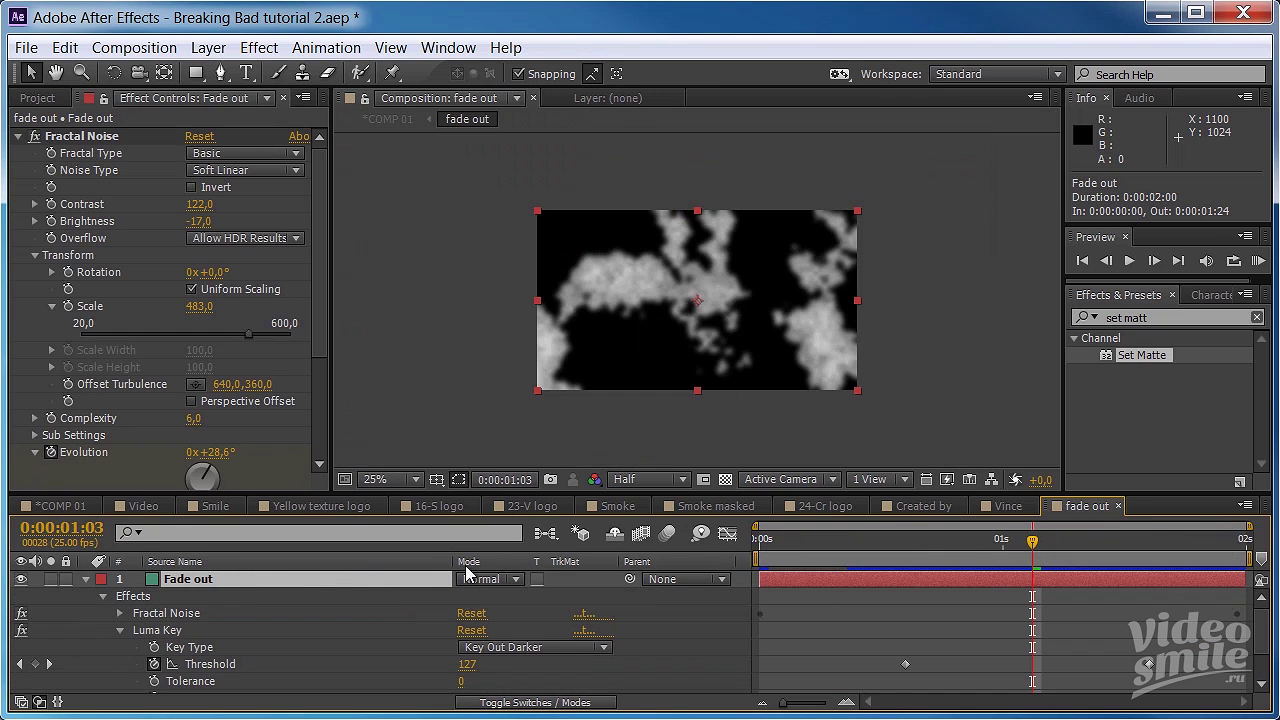
pyautogui.press('t')
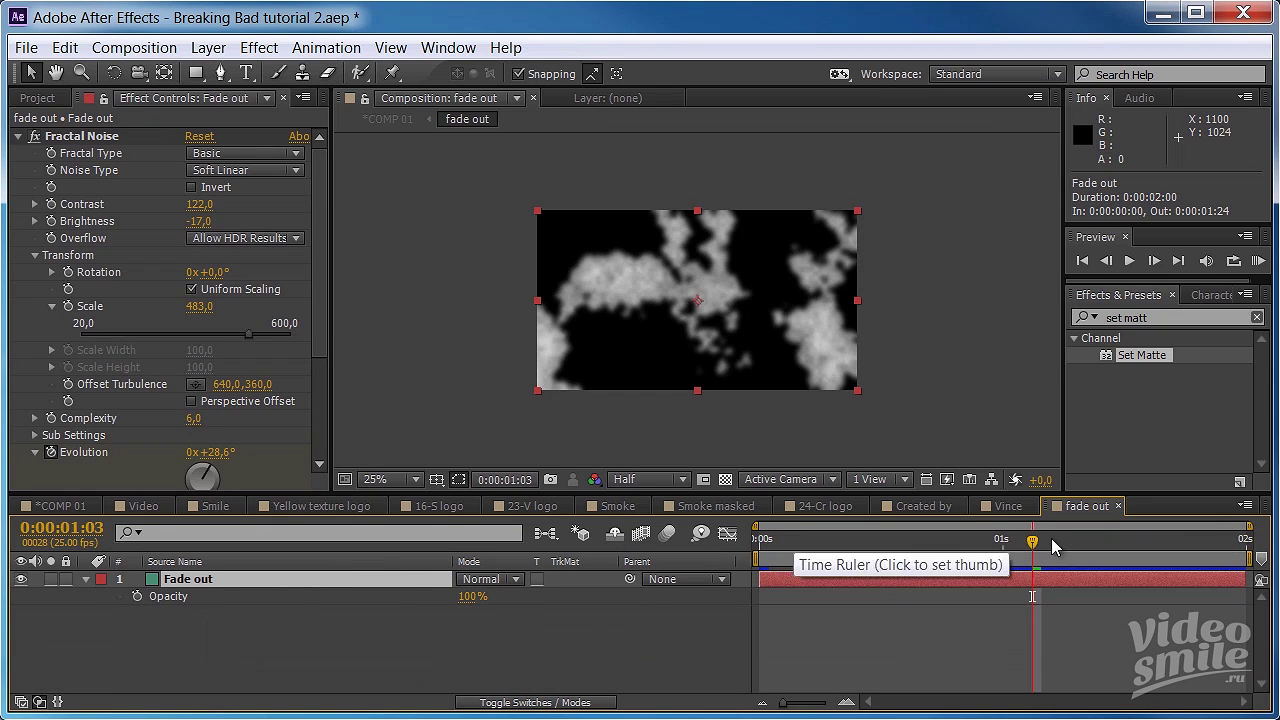
pyautogui.moveTo(1033, 541); pyautogui.dragTo(742, 570)
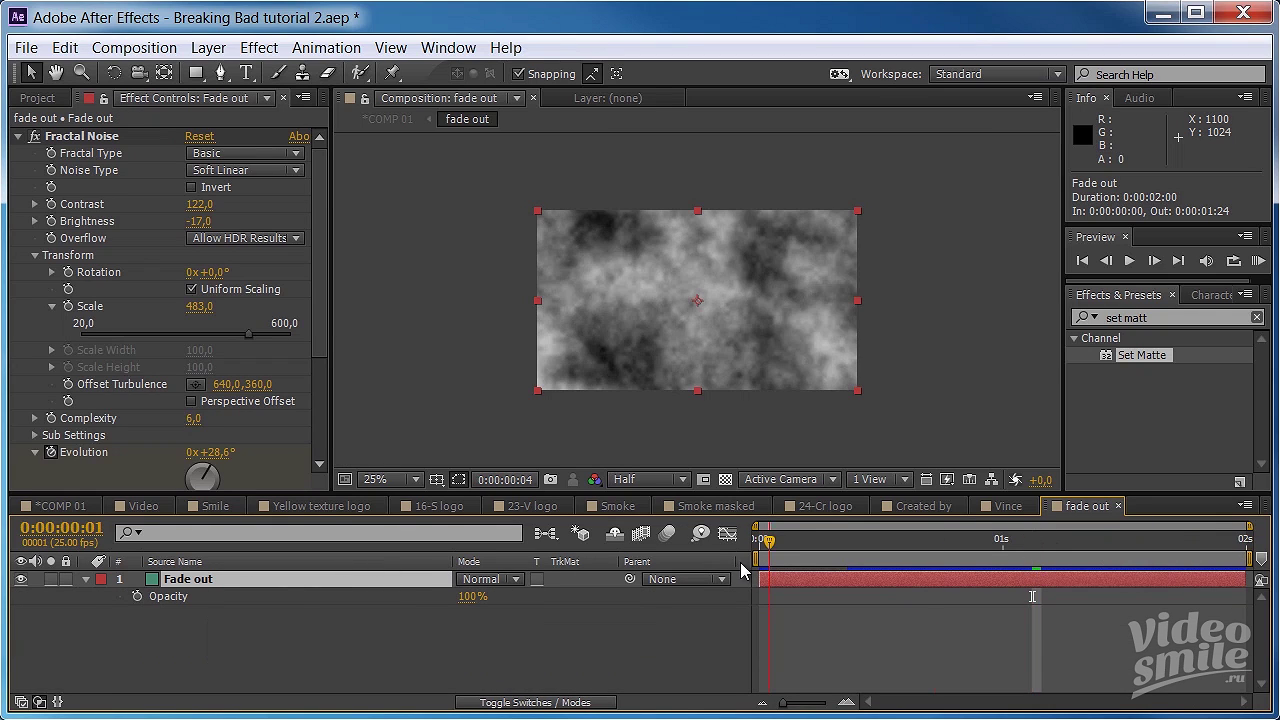
pyautogui.click(137, 597)
pyautogui.click(170, 598)
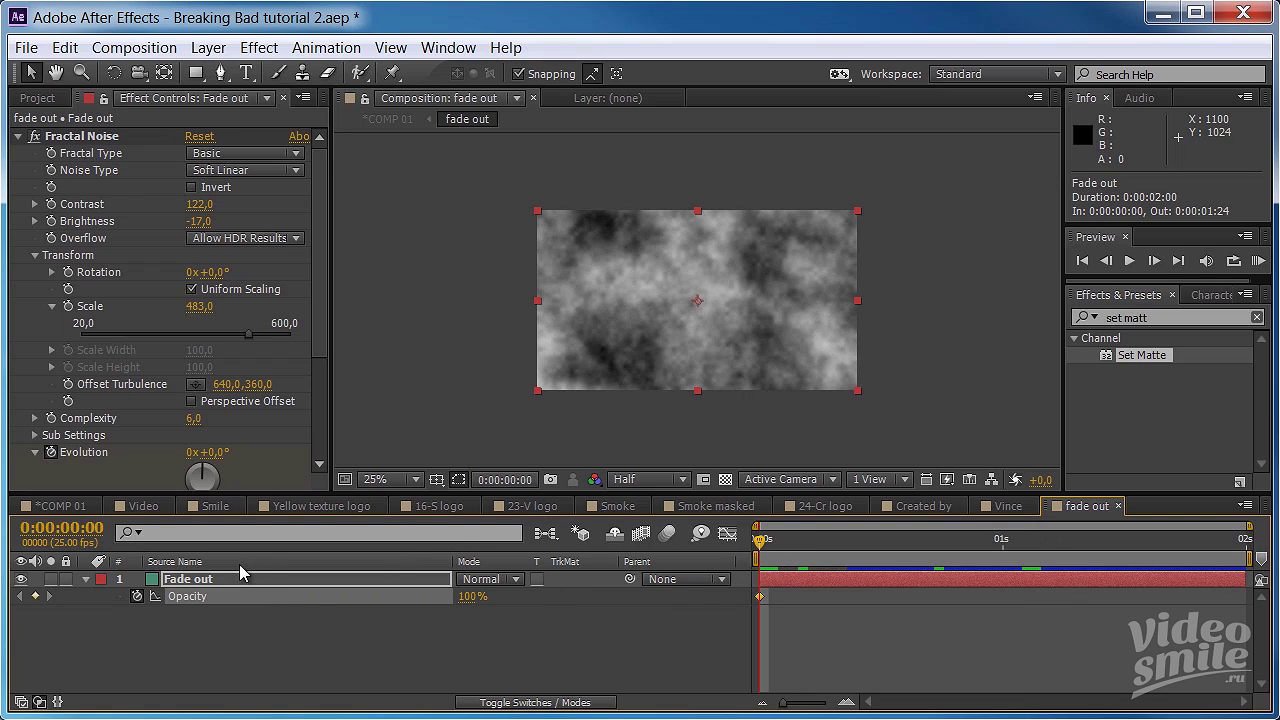
# - Keyframe the Fade out layer's Opacity at 50% on frame 15
pyautogui.click(60, 527)
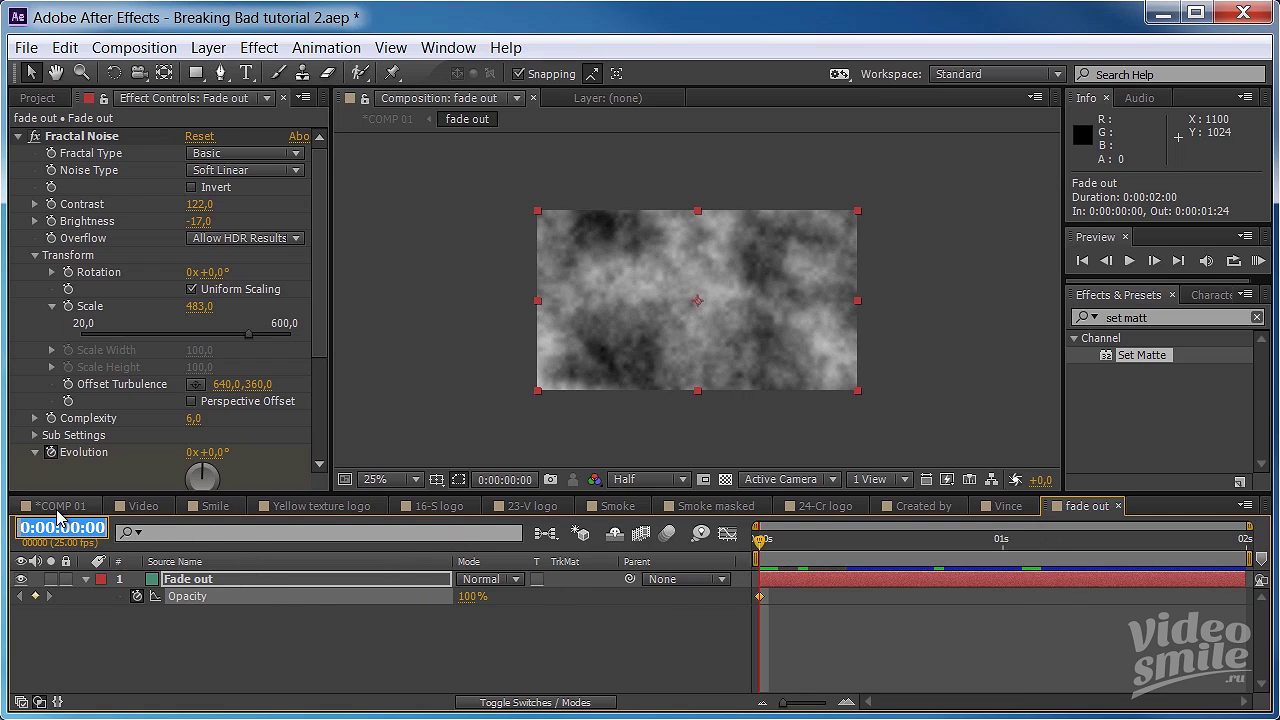
pyautogui.write('15')
pyautogui.press('Return')
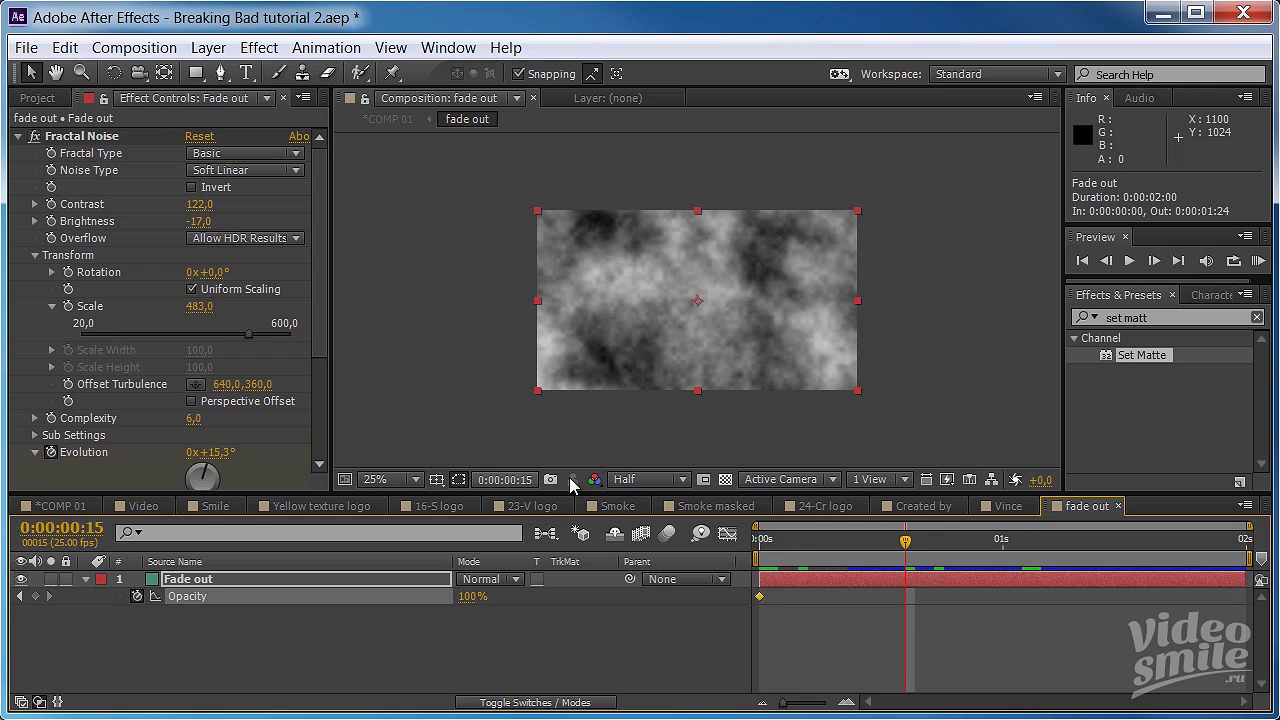
pyautogui.click(470, 596)
pyautogui.write('50')
pyautogui.press('Return')
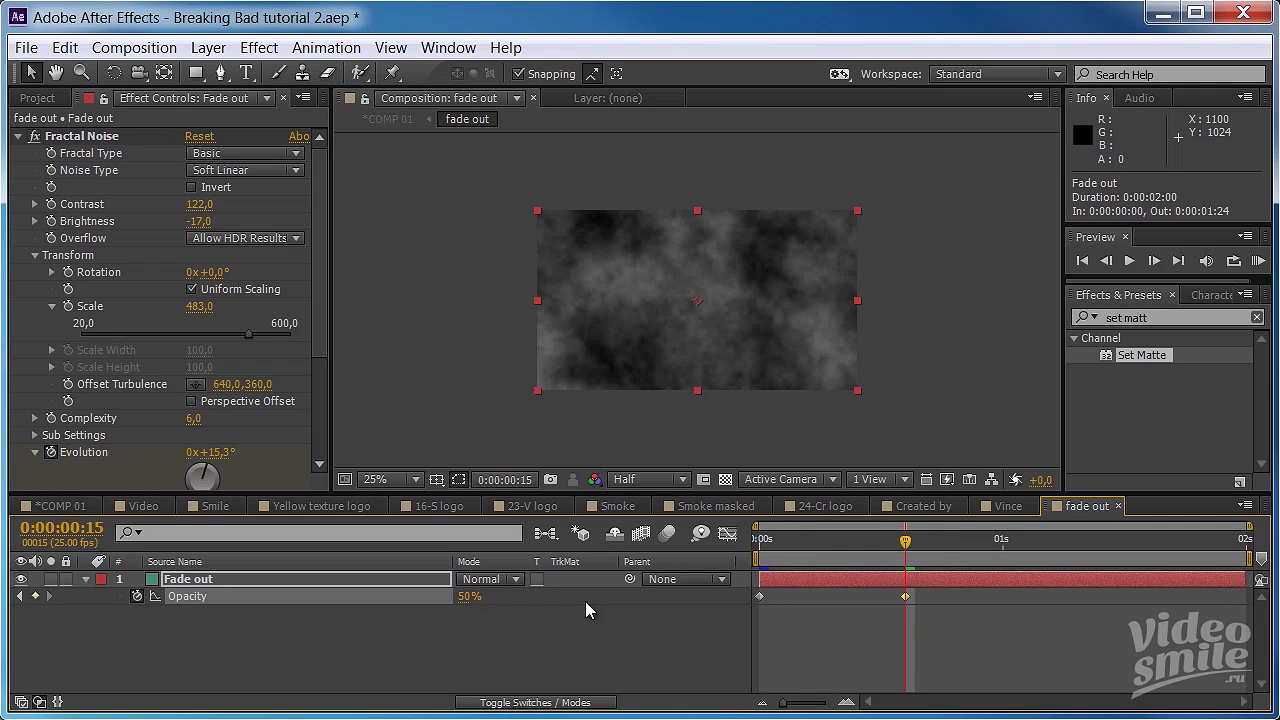
pyautogui.moveTo(905, 548); pyautogui.dragTo(905, 548)
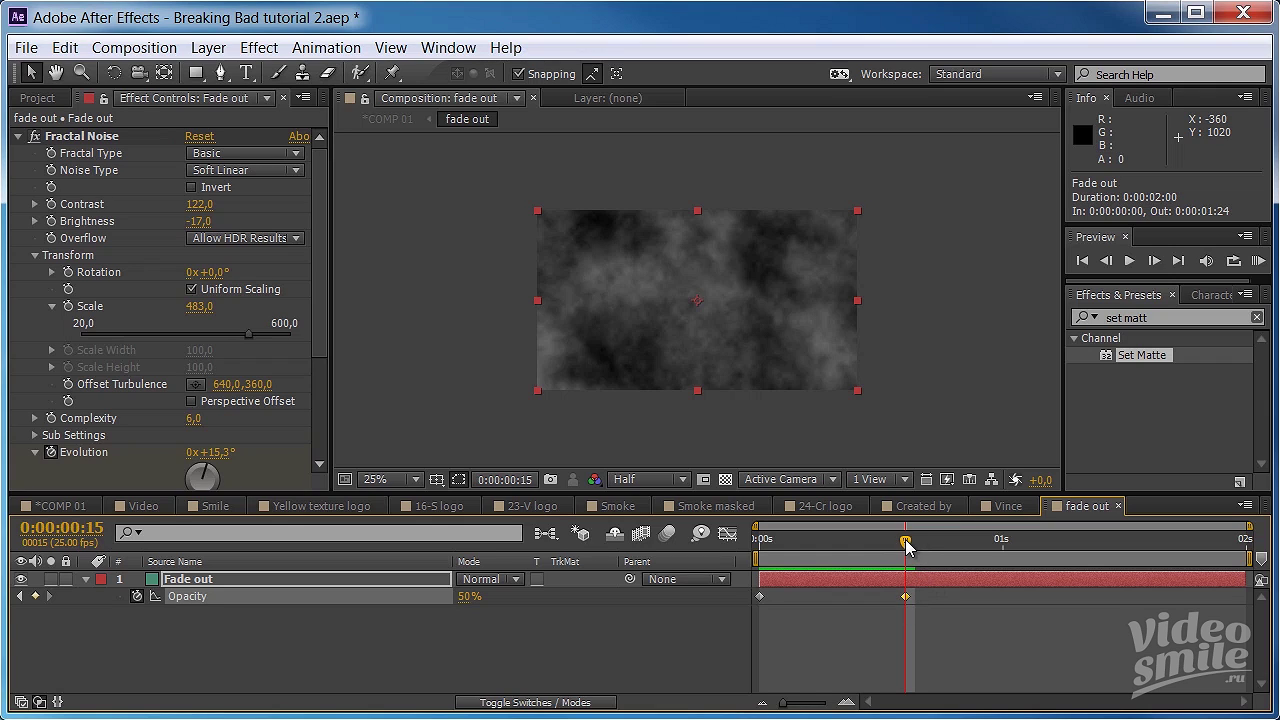
# - Keyframe Opacity at 0% at 0:00:01:15, then return to COMP 01
pyautogui.moveTo(907, 545); pyautogui.dragTo(1140, 541)
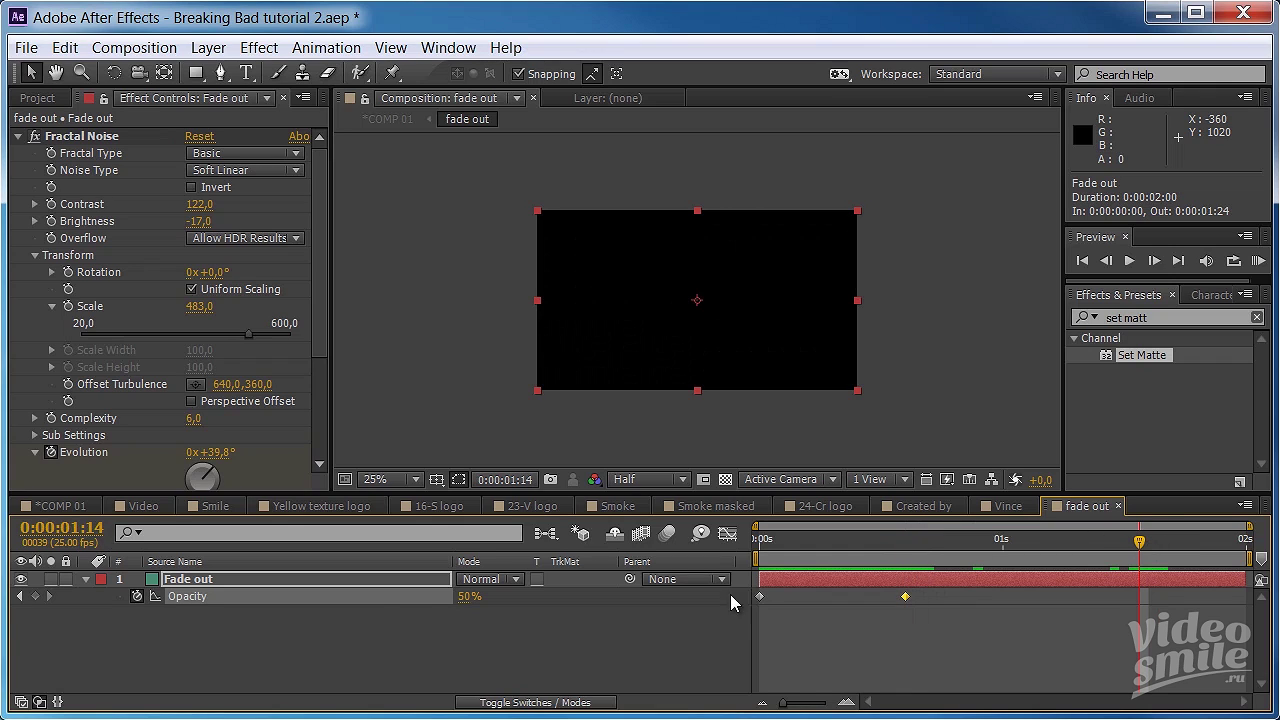
pyautogui.click(82, 528)
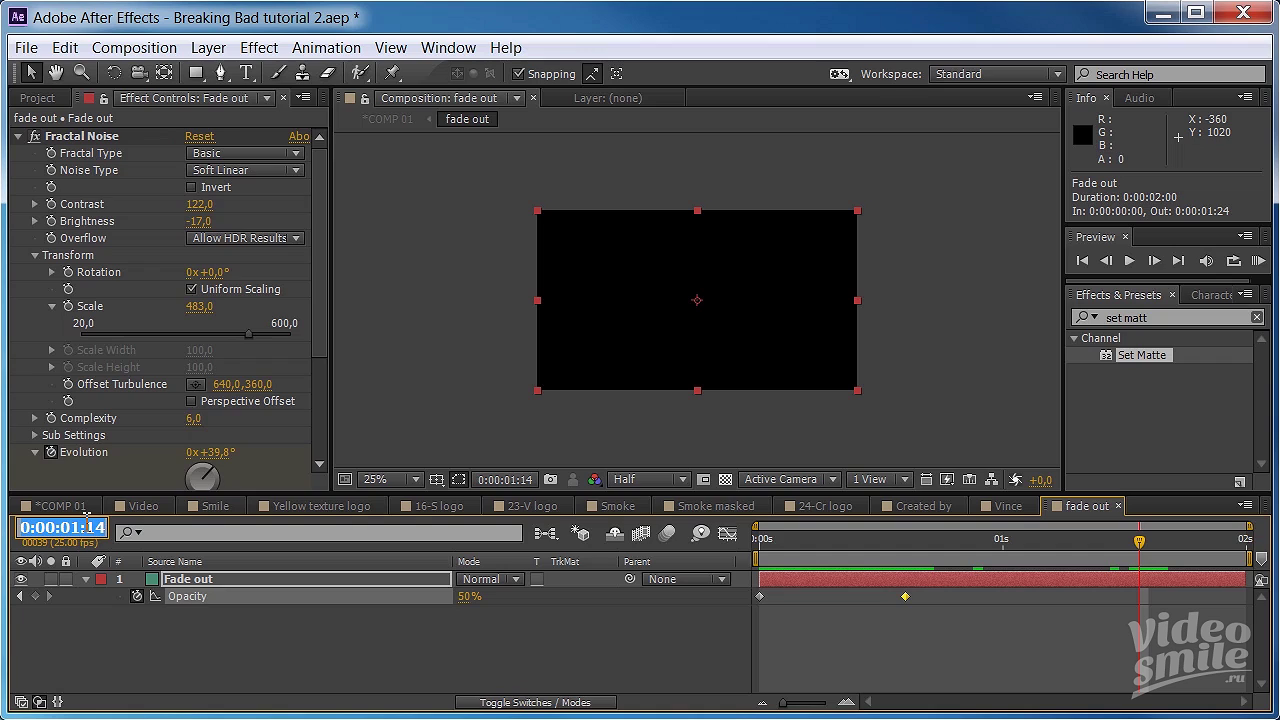
pyautogui.moveTo(97, 528); pyautogui.dragTo(106, 528)
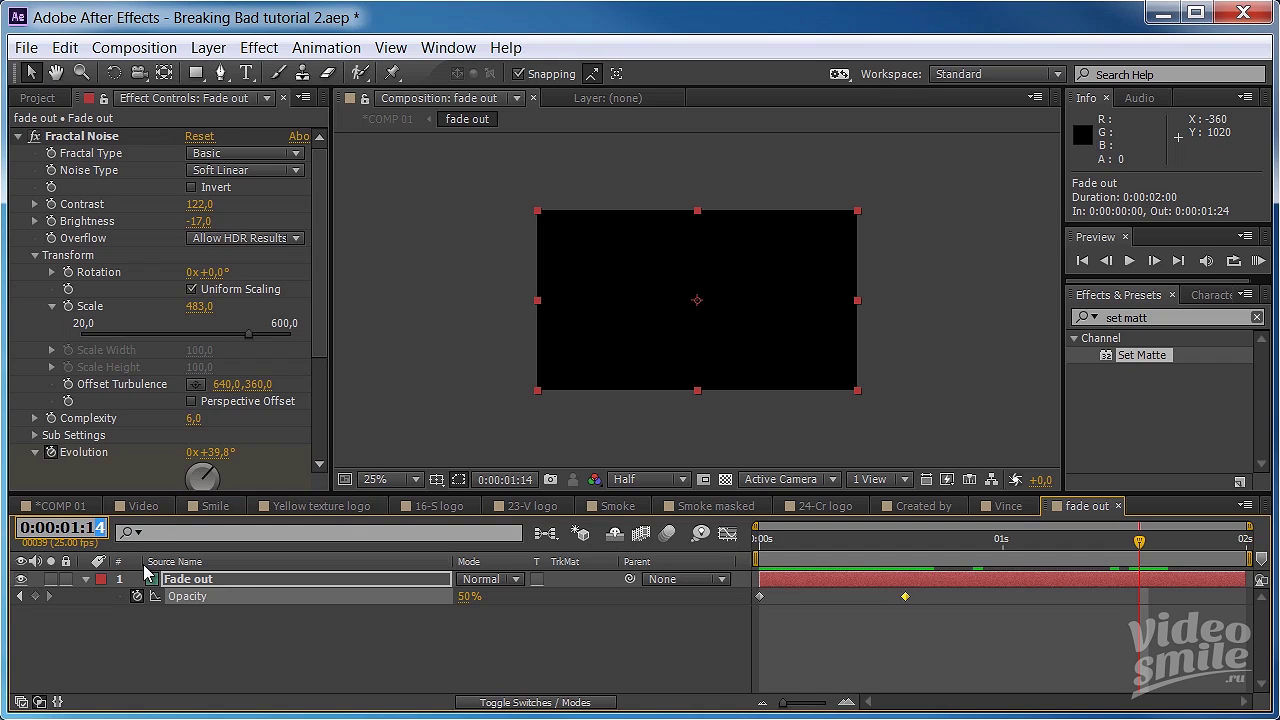
pyautogui.write('5')
pyautogui.click(163, 621)
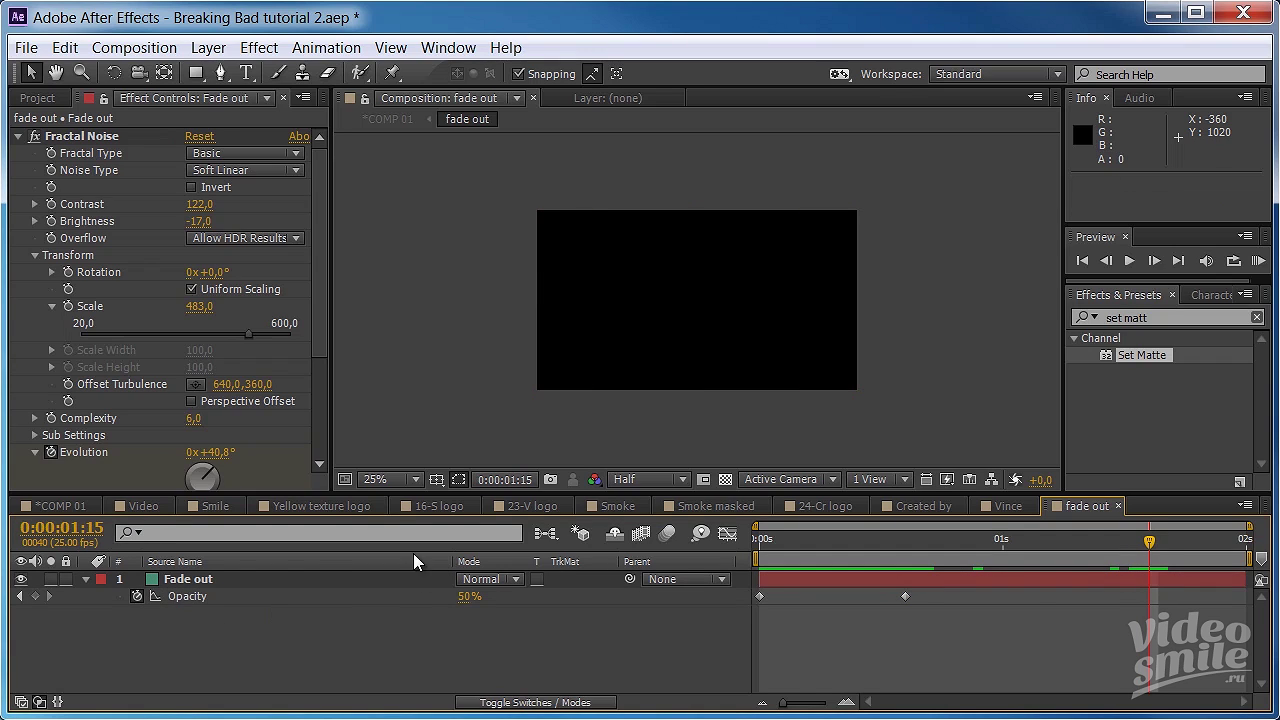
pyautogui.click(231, 579)
pyautogui.moveTo(470, 609); pyautogui.dragTo(420, 609)
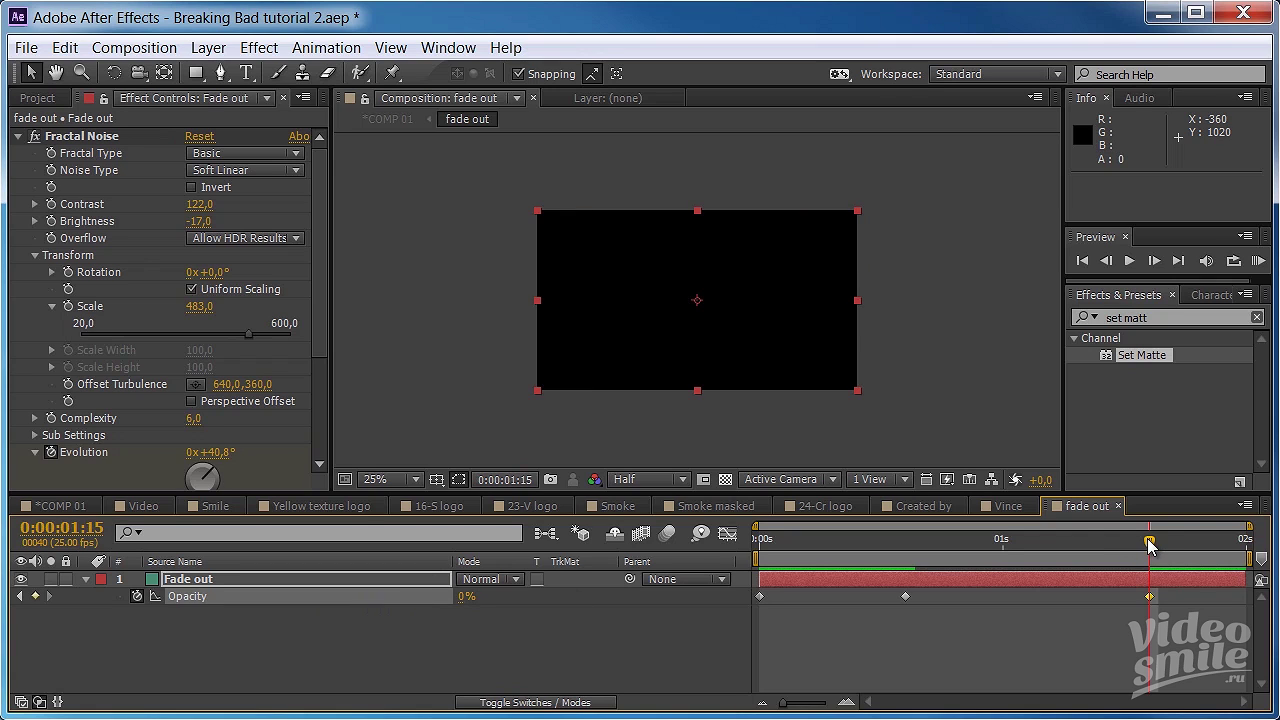
pyautogui.moveTo(1149, 543); pyautogui.dragTo(891, 547)
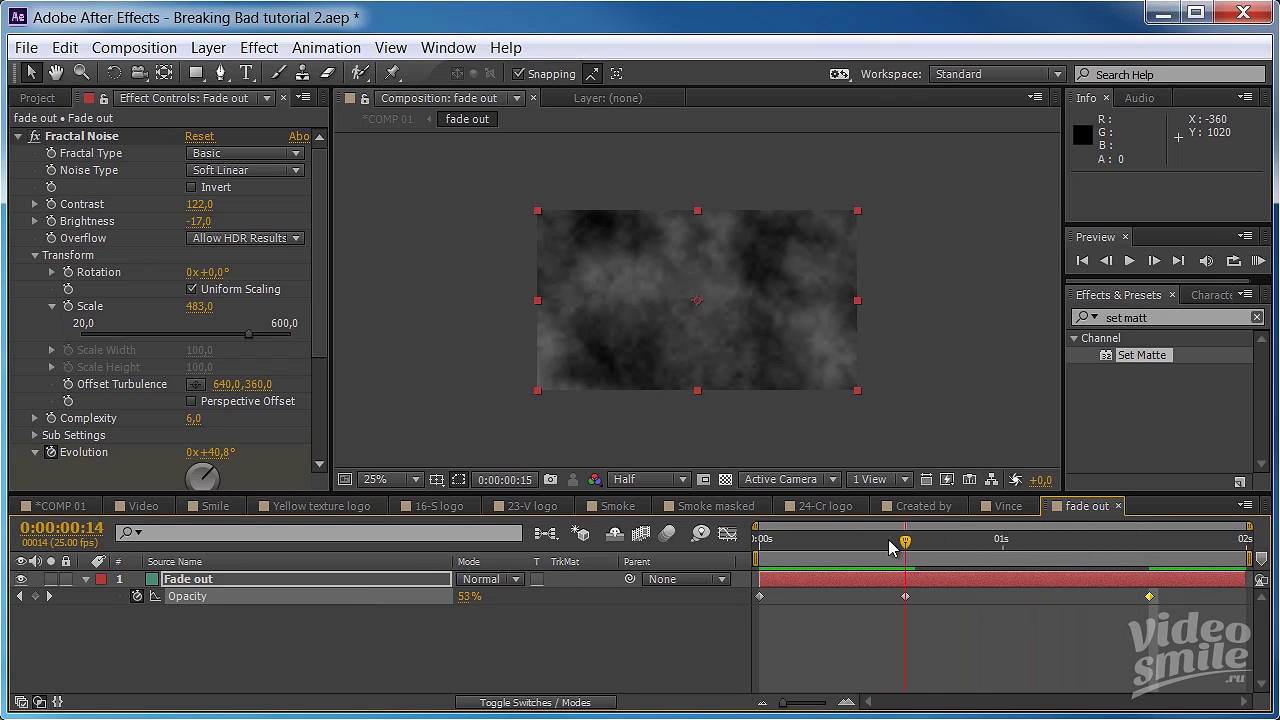
pyautogui.click(62, 506)
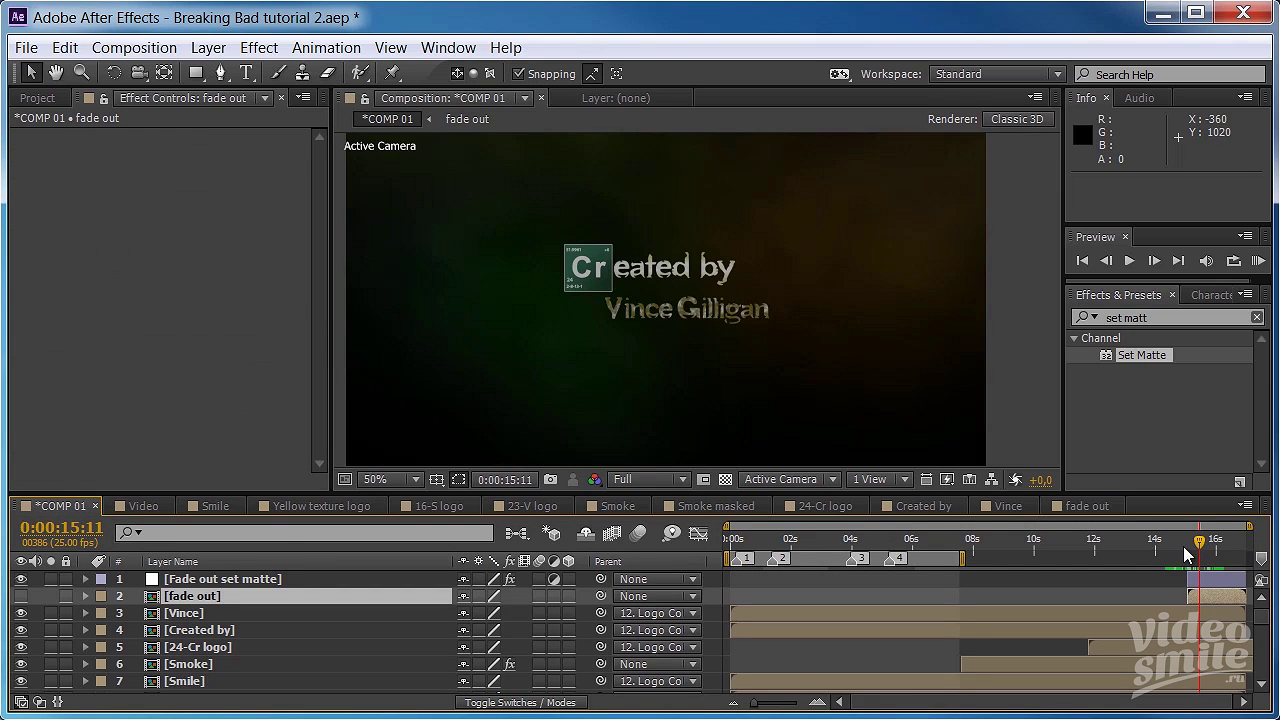
# - Scrub the end of COMP 01 and RAM-preview the Created by credit dissolving to black
pyautogui.moveTo(1198, 543)
pyautogui.mouseDown()
pyautogui.moveTo(1178, 544)
pyautogui.moveTo(1226, 543)
pyautogui.mouseUp()
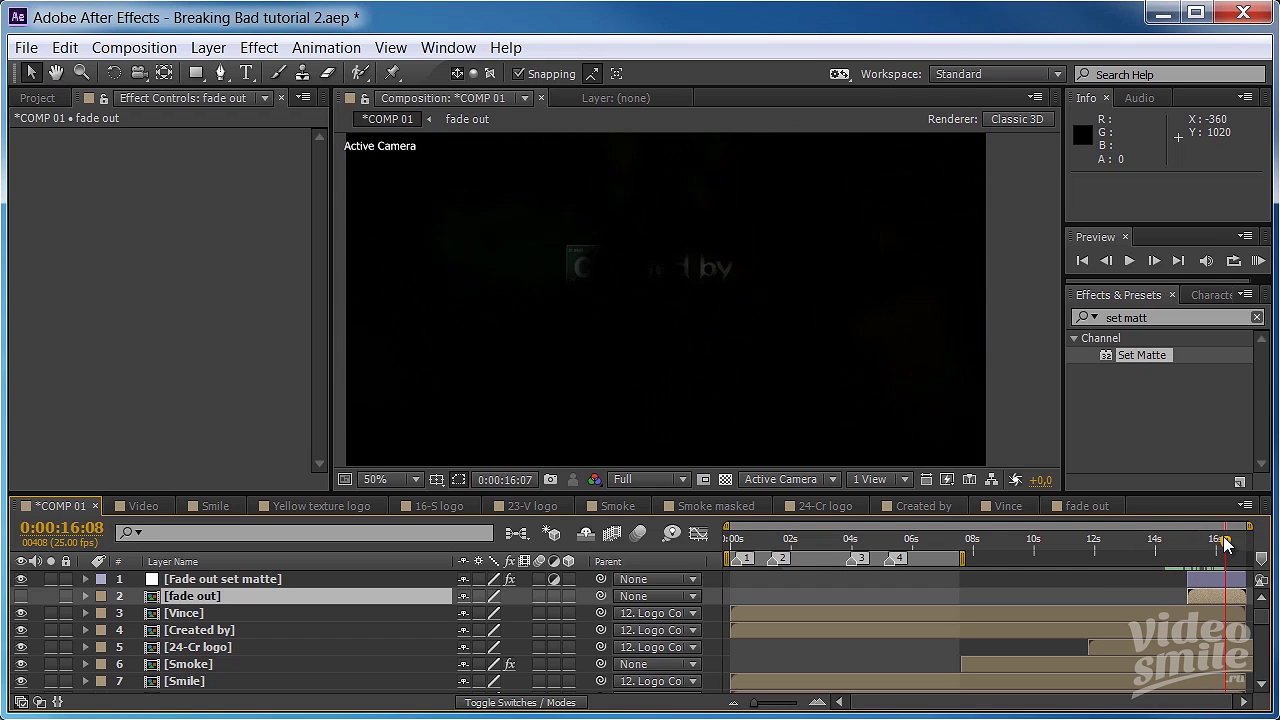
pyautogui.moveTo(1226, 543); pyautogui.dragTo(1121, 545)
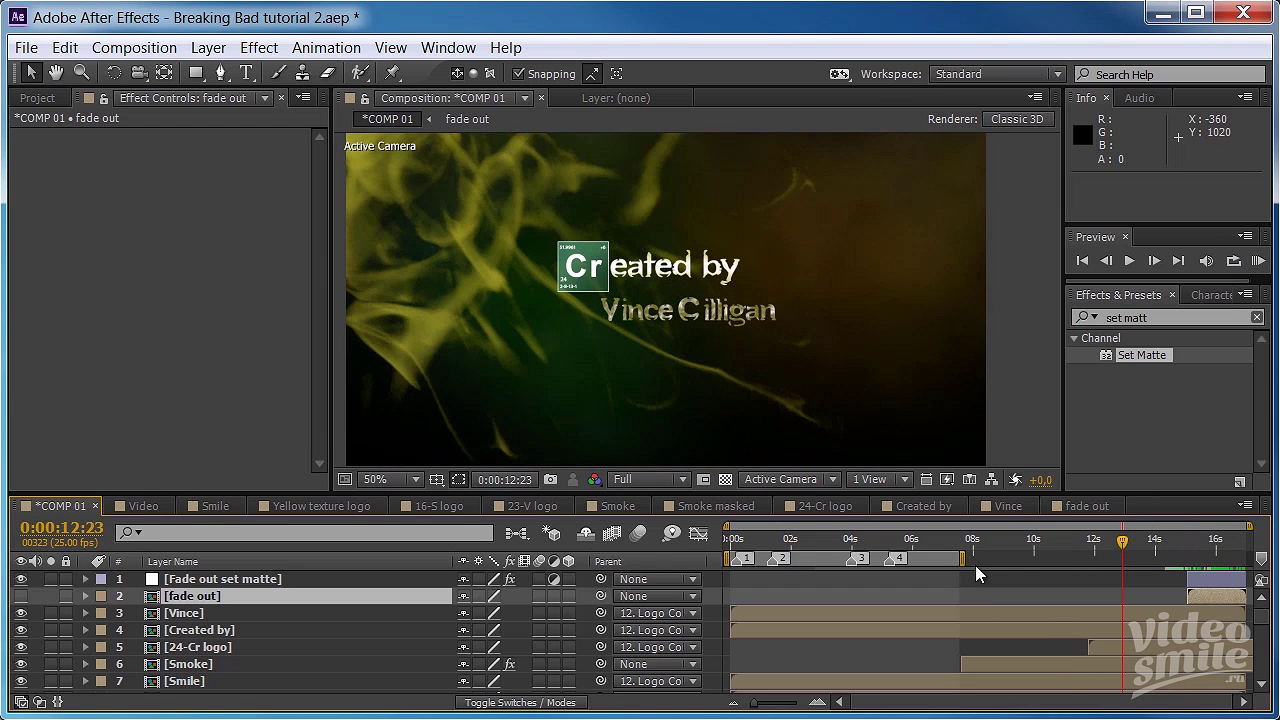
pyautogui.click(1259, 261)
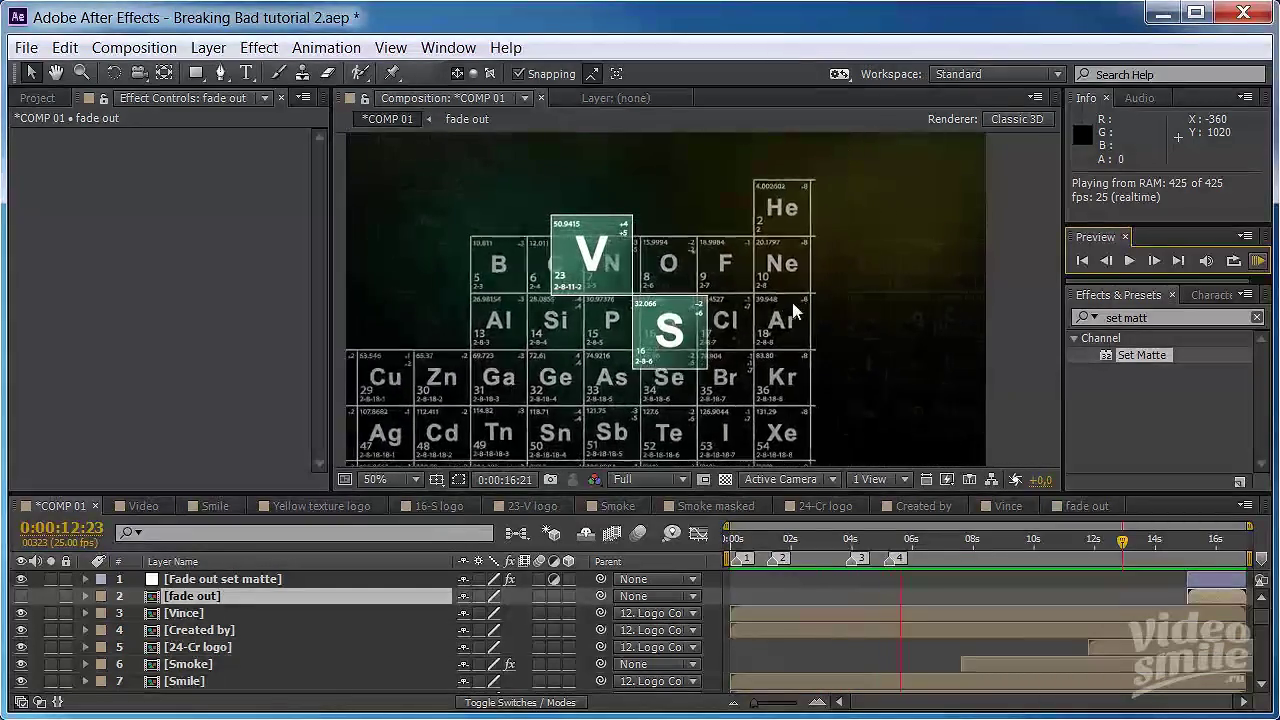
# - Keyframe Camera 1's Aperture at 200 pixels at 0:00:04:24
pyautogui.click(1195, 276)
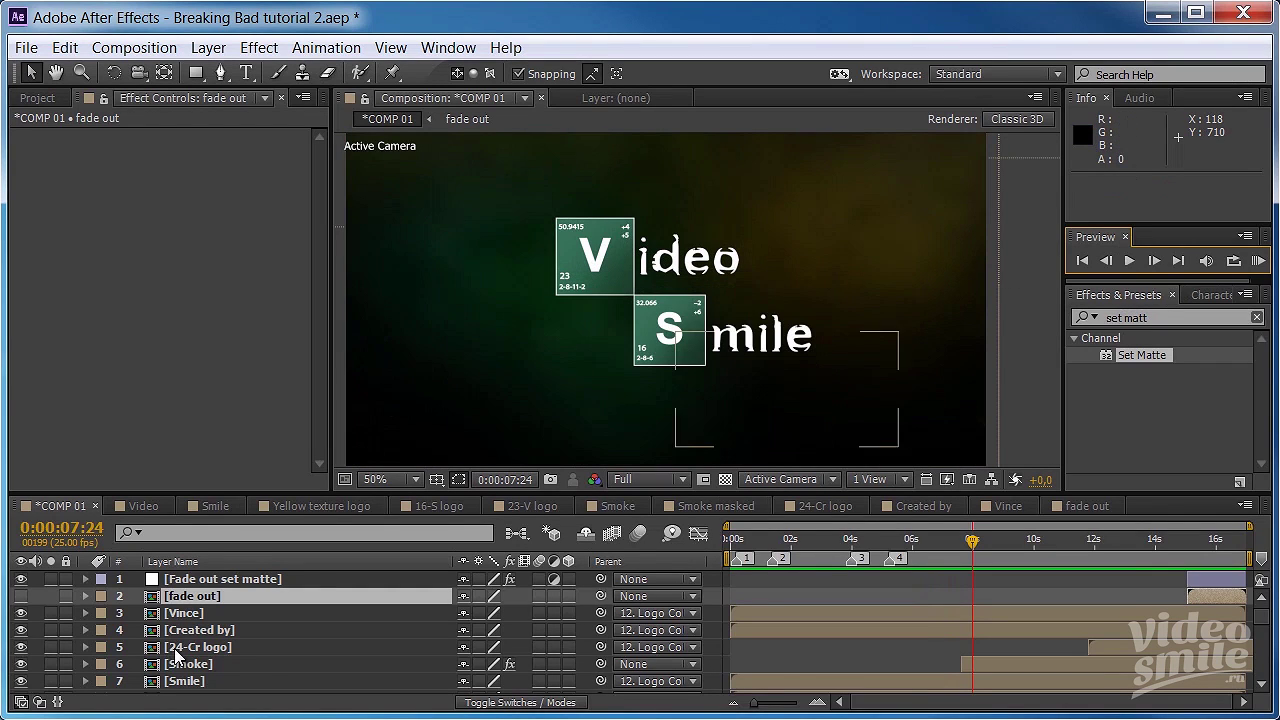
pyautogui.scroll(-3, 243, 599)
pyautogui.click(165, 597)
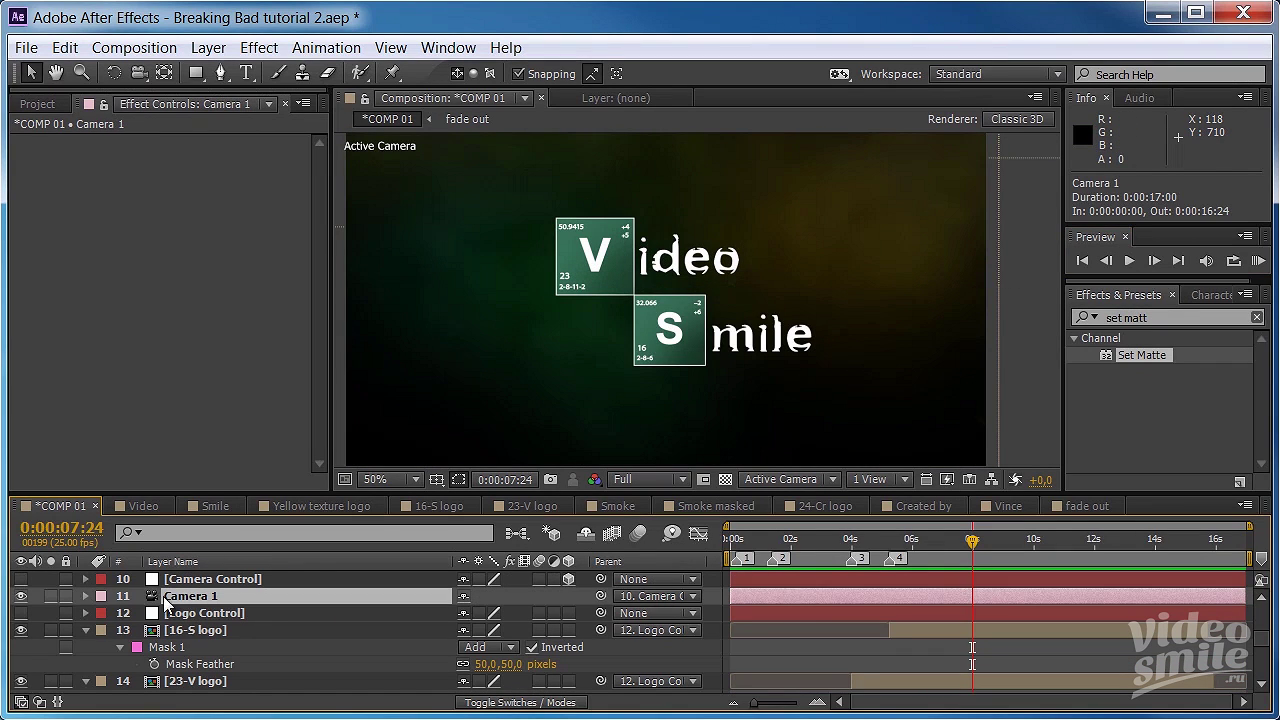
pyautogui.click(85, 596)
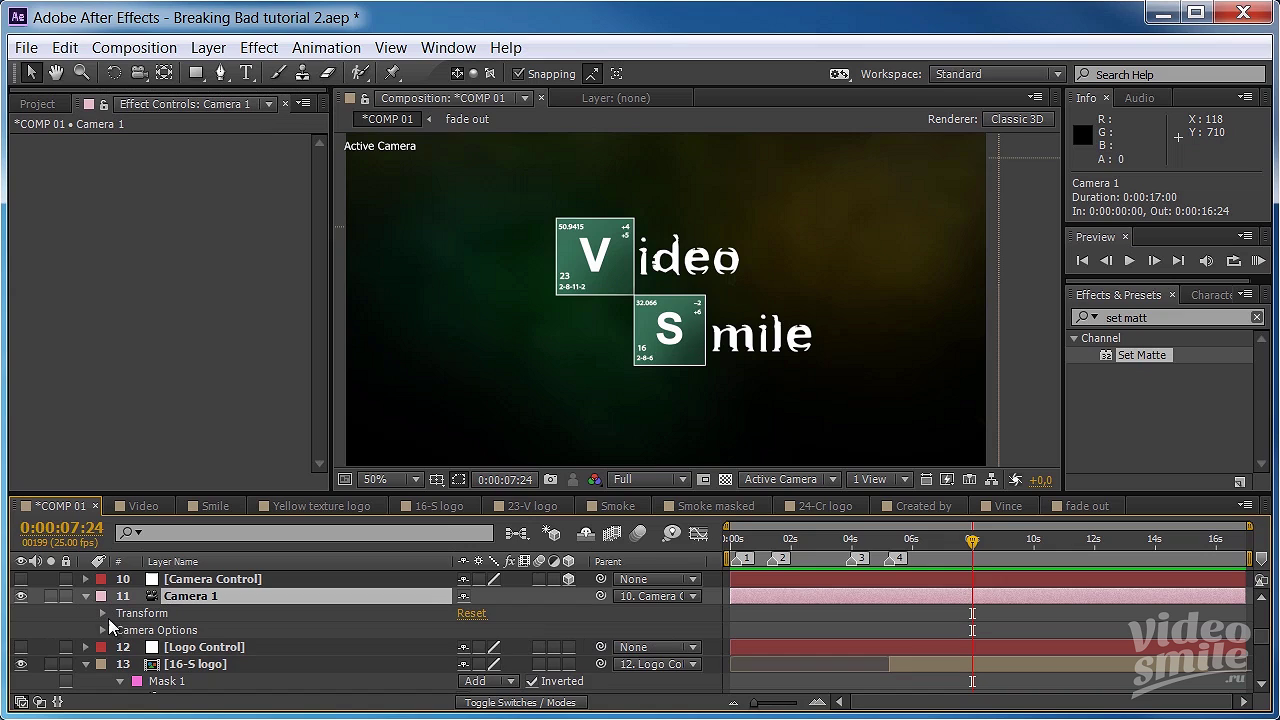
pyautogui.click(102, 630)
pyautogui.scroll(-1, 182, 628)
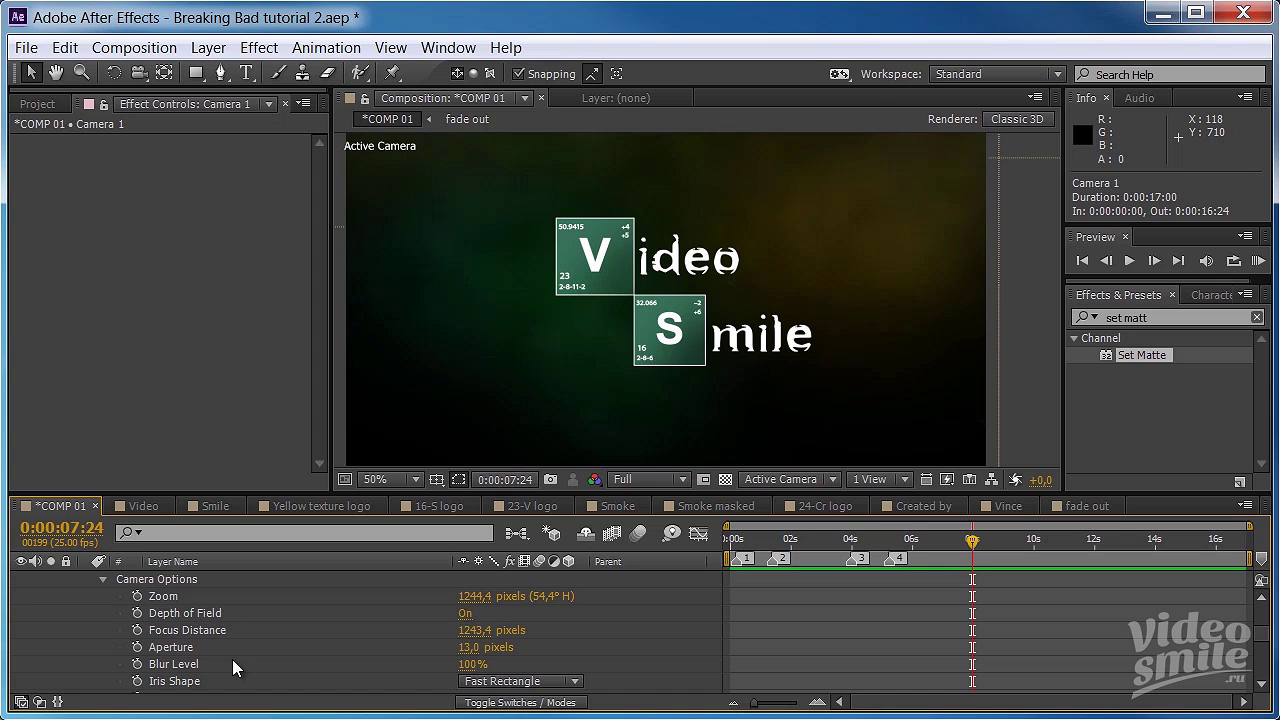
pyautogui.click(471, 648)
pyautogui.moveTo(972, 546); pyautogui.dragTo(880, 543)
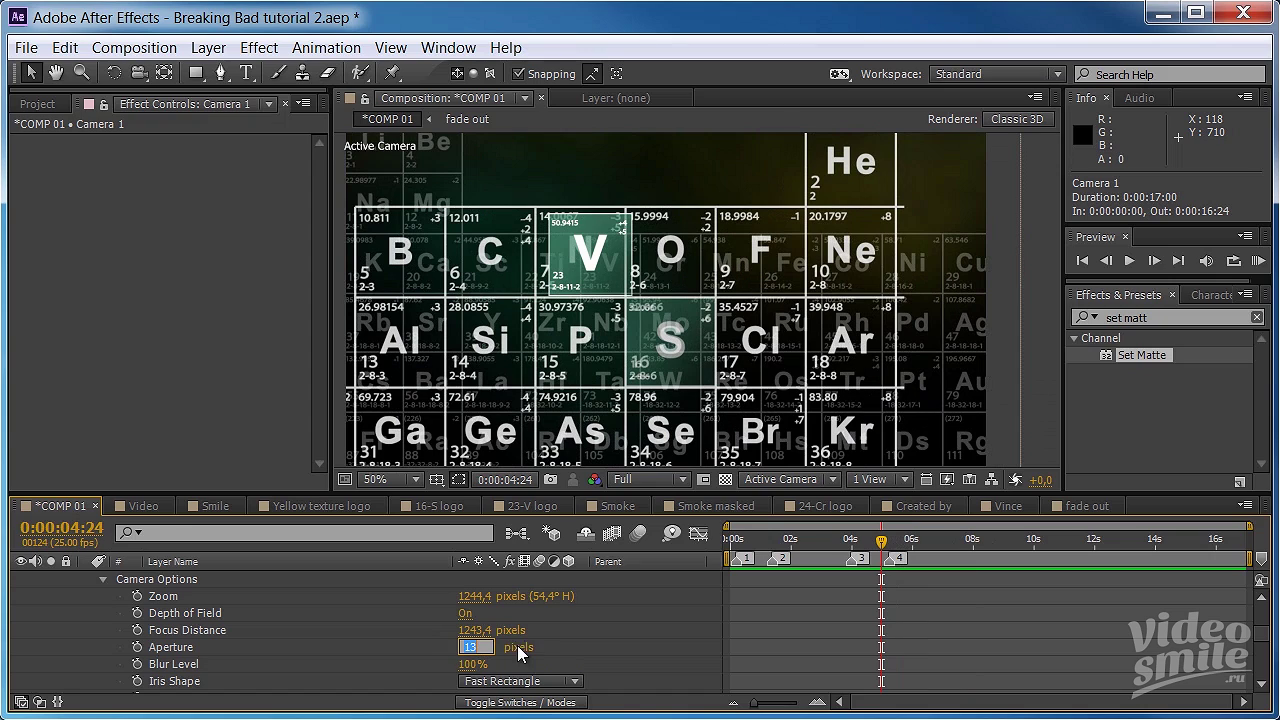
pyautogui.write('200')
pyautogui.press('Return')
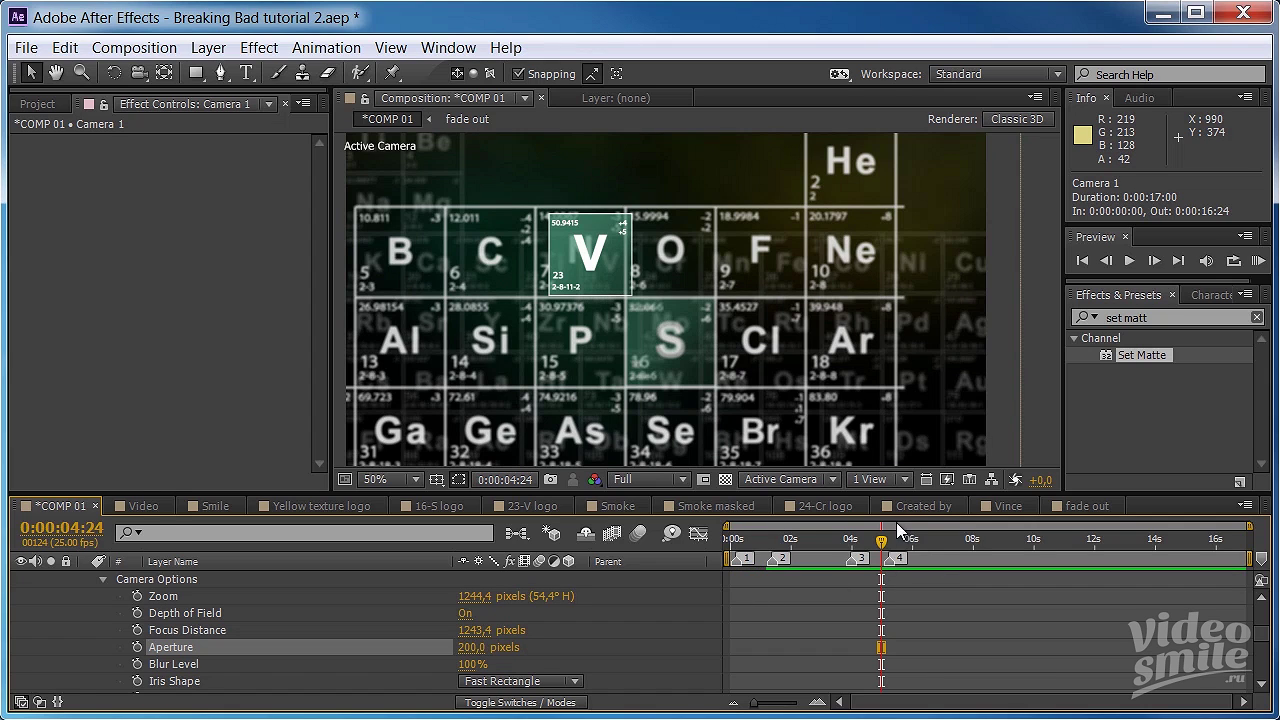
# - Check the blurred periodic table around 3:12 and run a RAM Preview
pyautogui.moveTo(882, 540); pyautogui.dragTo(828, 545)
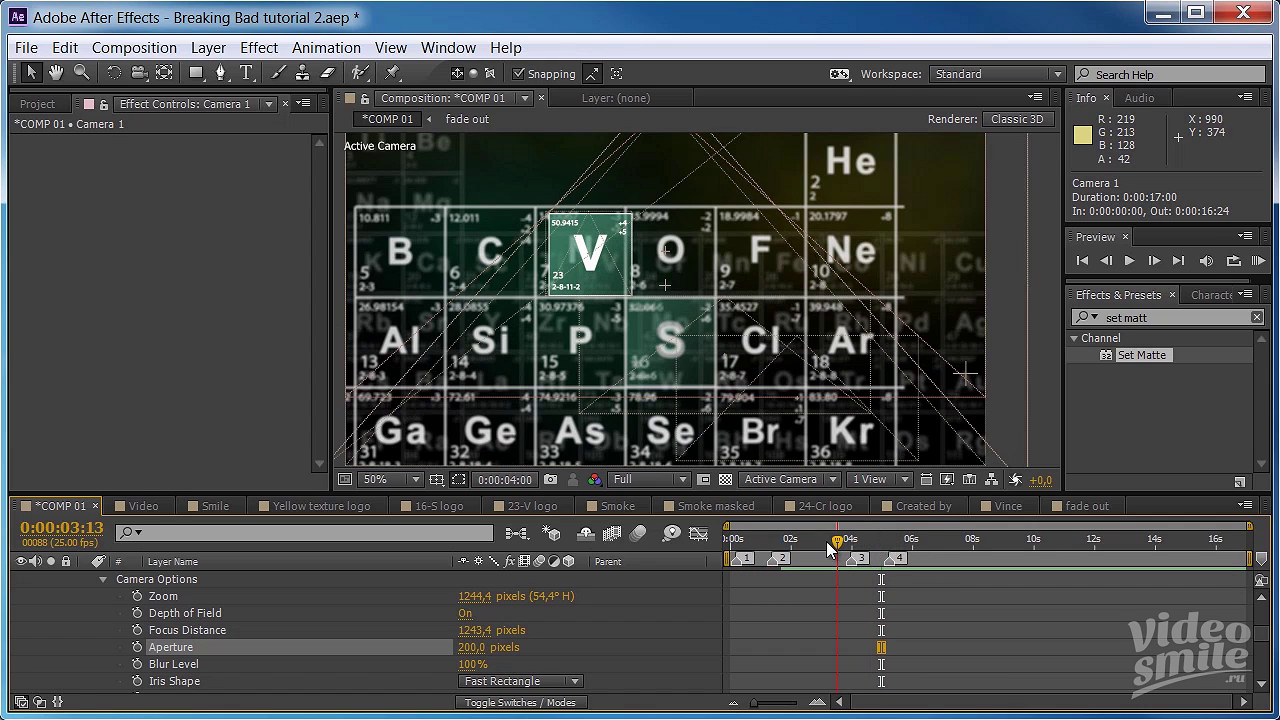
pyautogui.moveTo(828, 545); pyautogui.dragTo(889, 545)
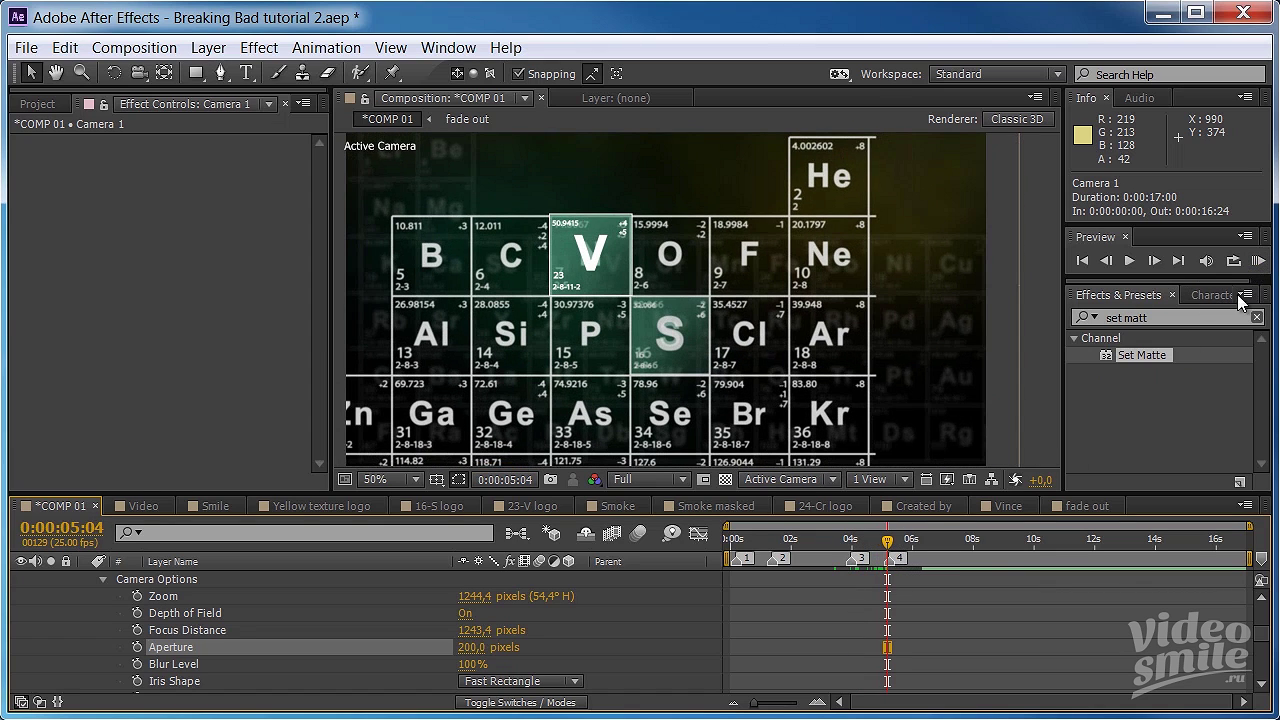
pyautogui.click(1254, 262)
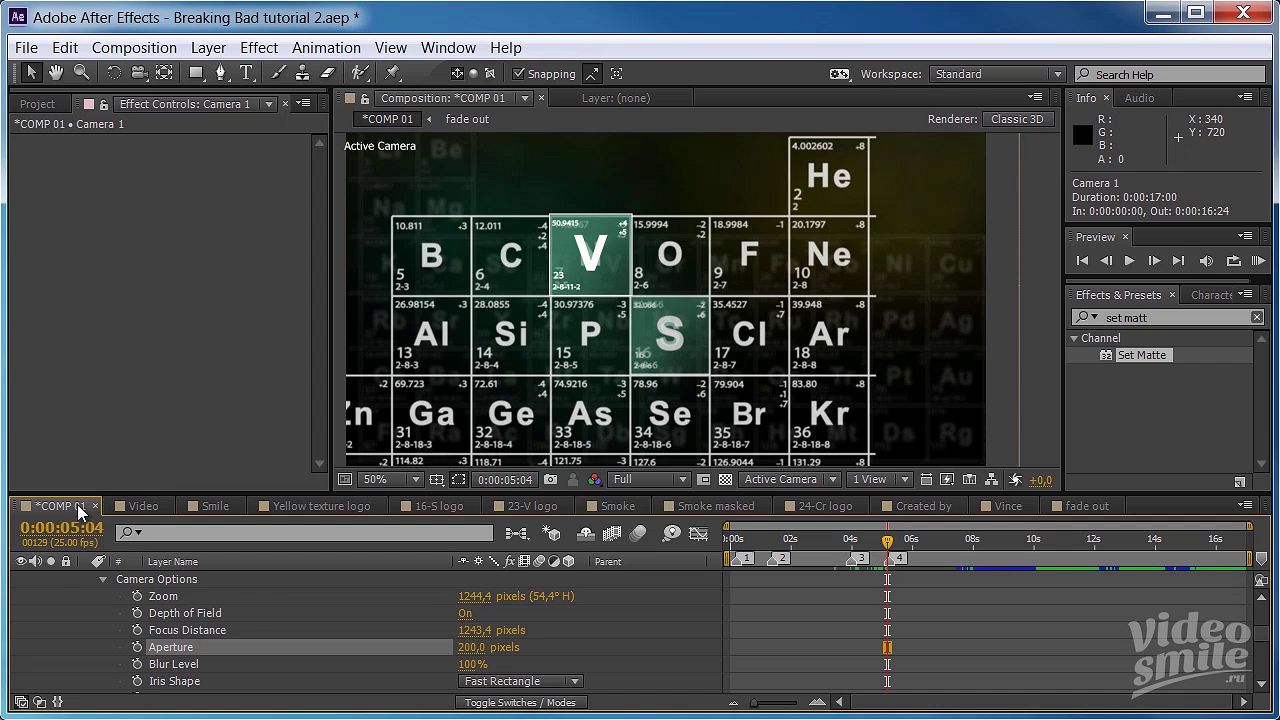
# - Add COMP 01 to the Render Queue with H.264 as the output format
pyautogui.click(150, 49)
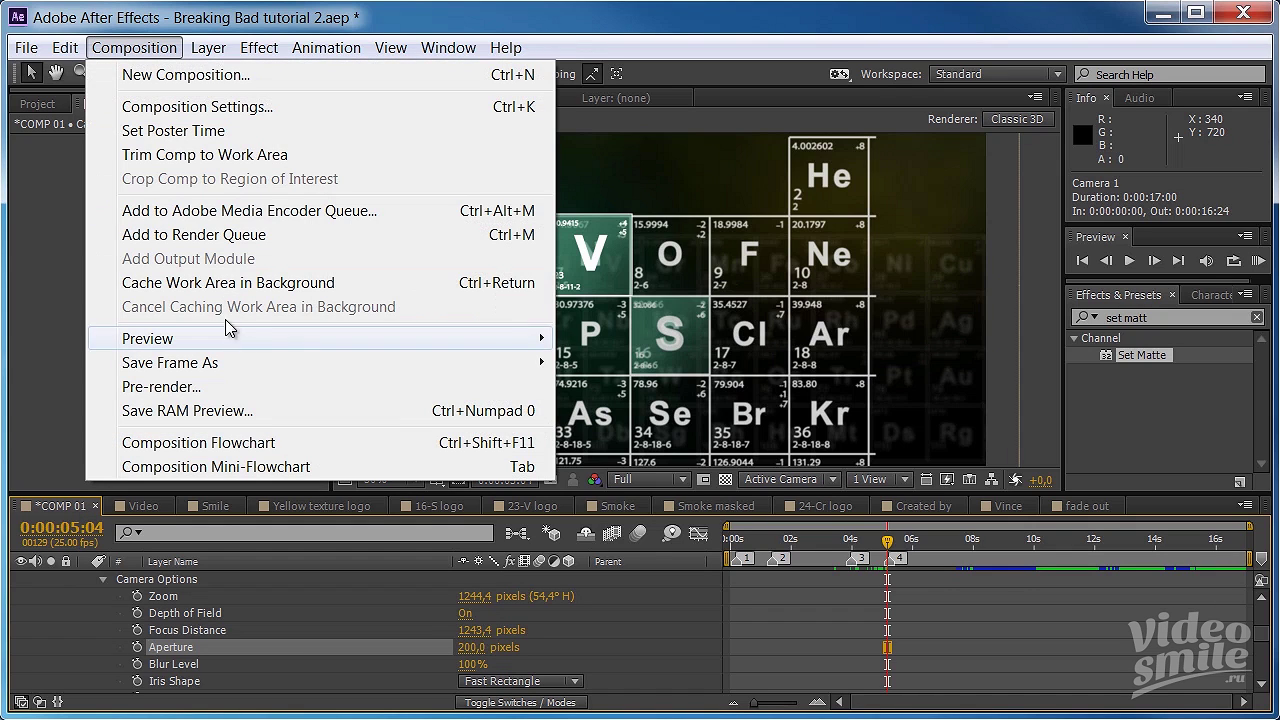
pyautogui.click(229, 245)
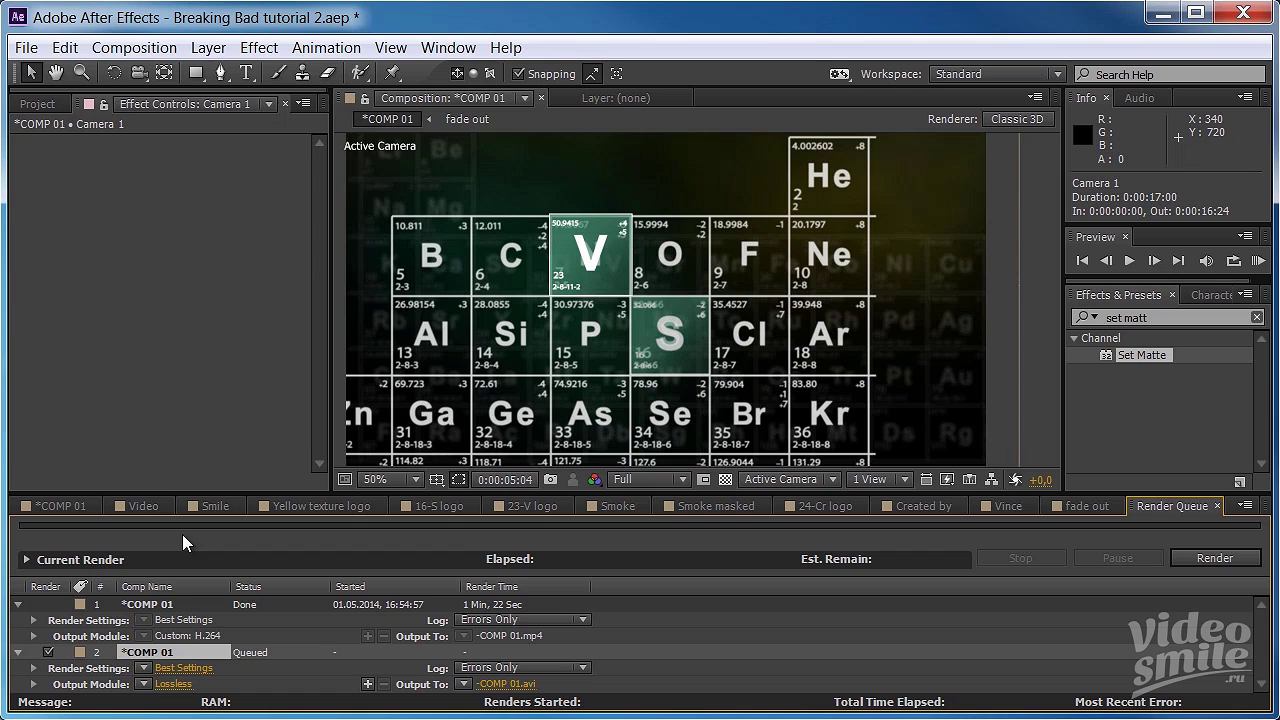
pyautogui.click(174, 684)
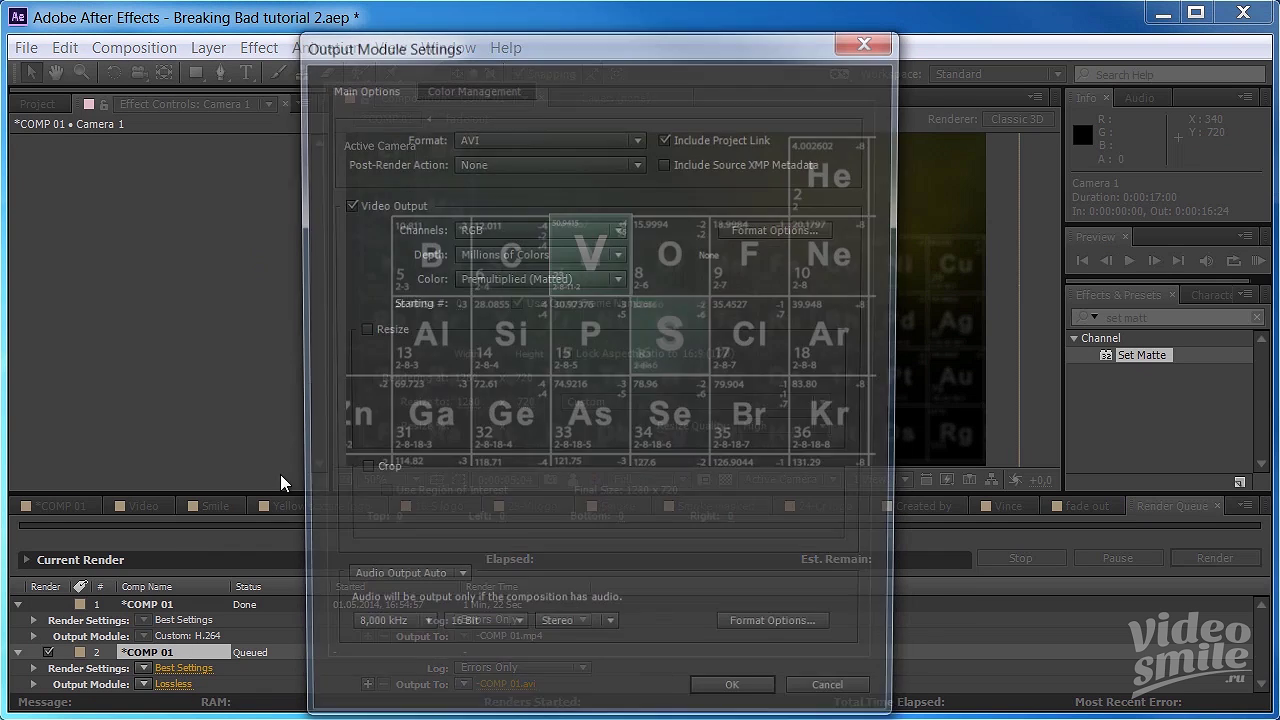
pyautogui.click(601, 137)
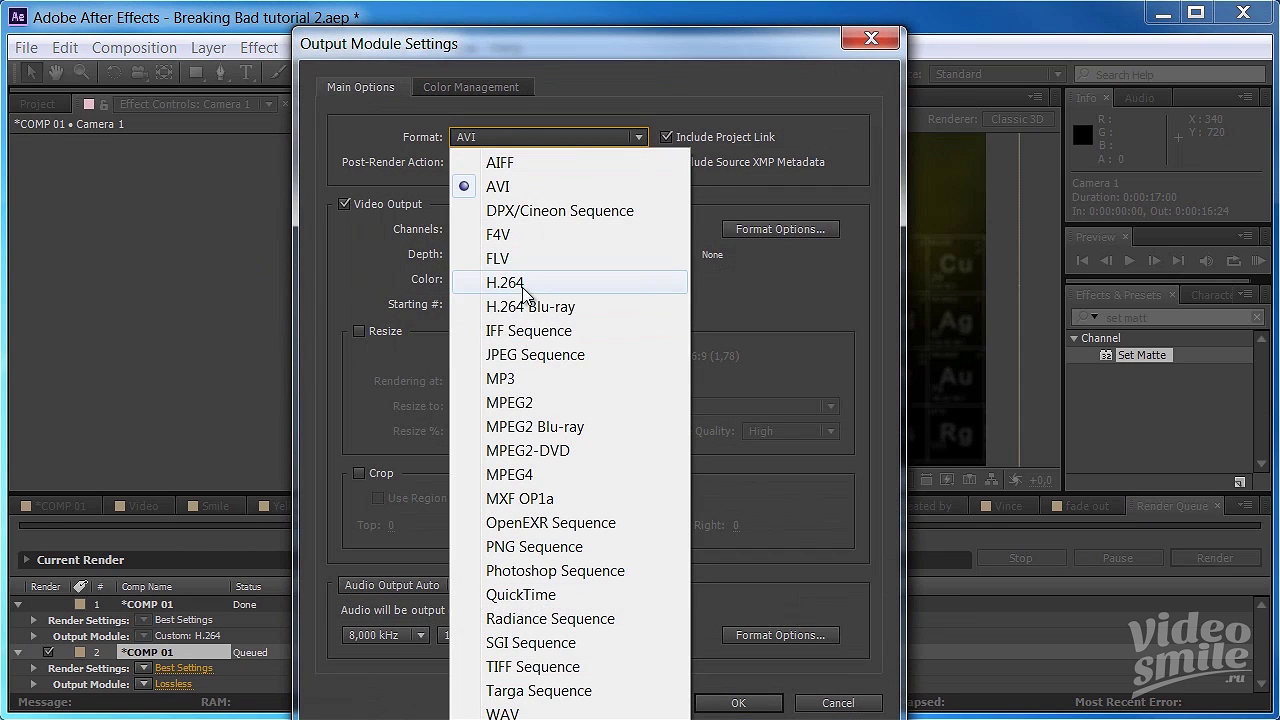
pyautogui.click(528, 284)
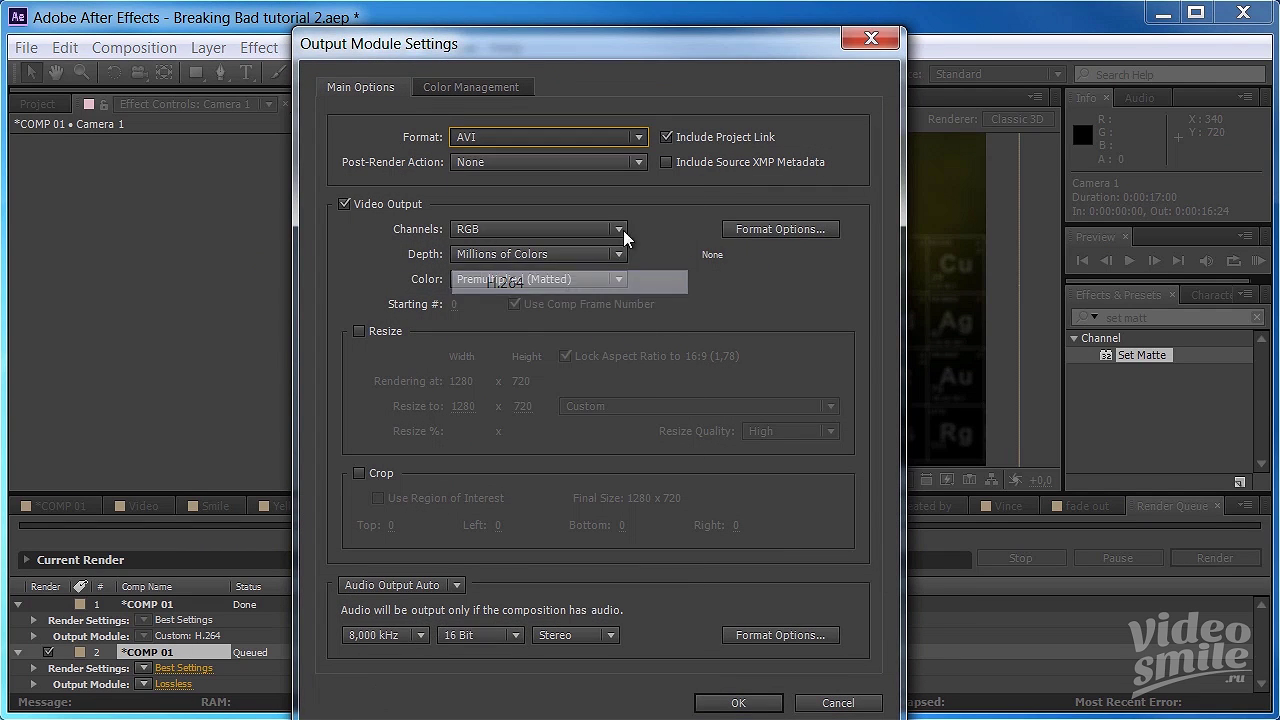
pyautogui.click(759, 230)
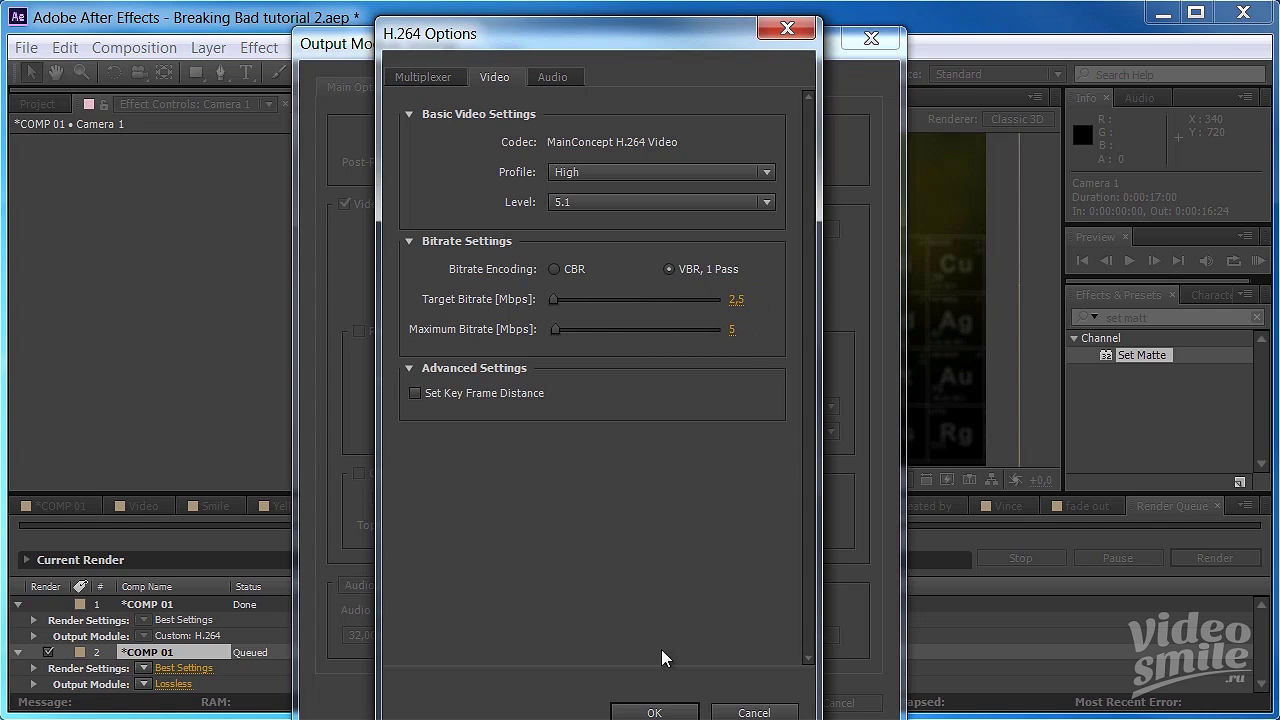
pyautogui.click(660, 711)
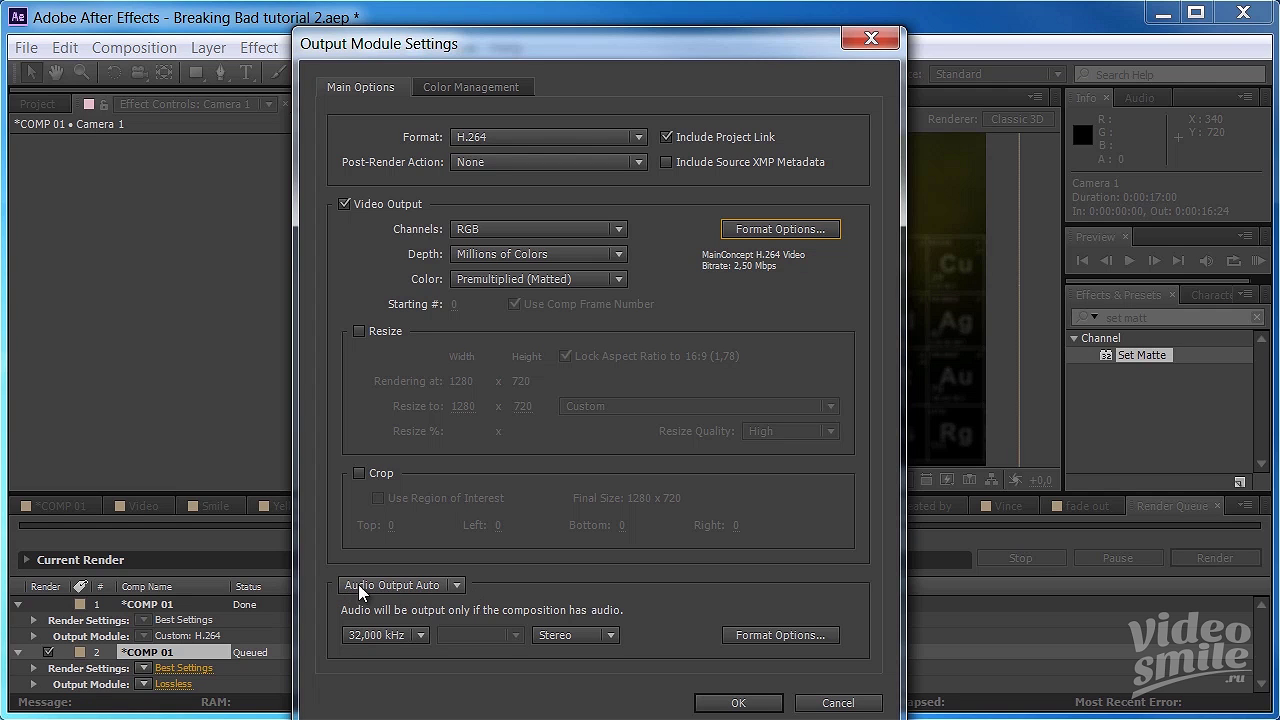
pyautogui.click(738, 703)
# - Switch on the audio of the Breaking Bad-Intro HD.mp4 layer
pyautogui.click(36, 507)
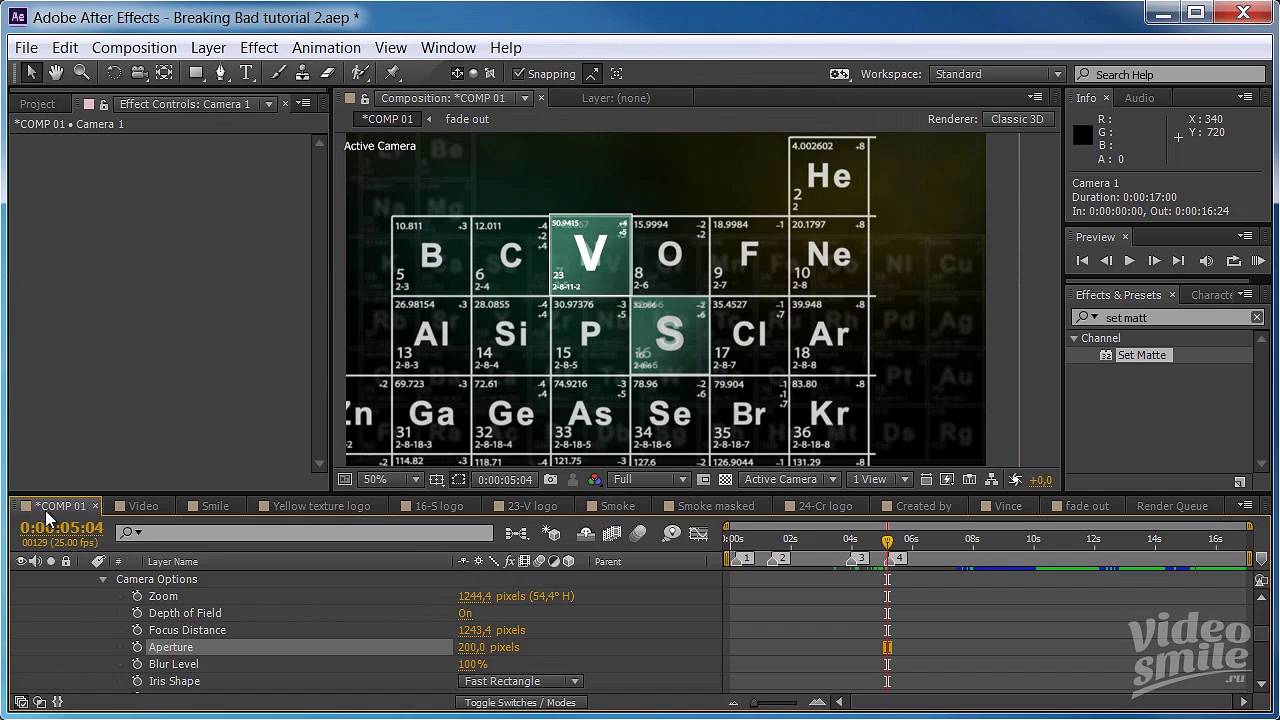
pyautogui.scroll(-10, 198, 622)
pyautogui.scroll(-5, 110, 636)
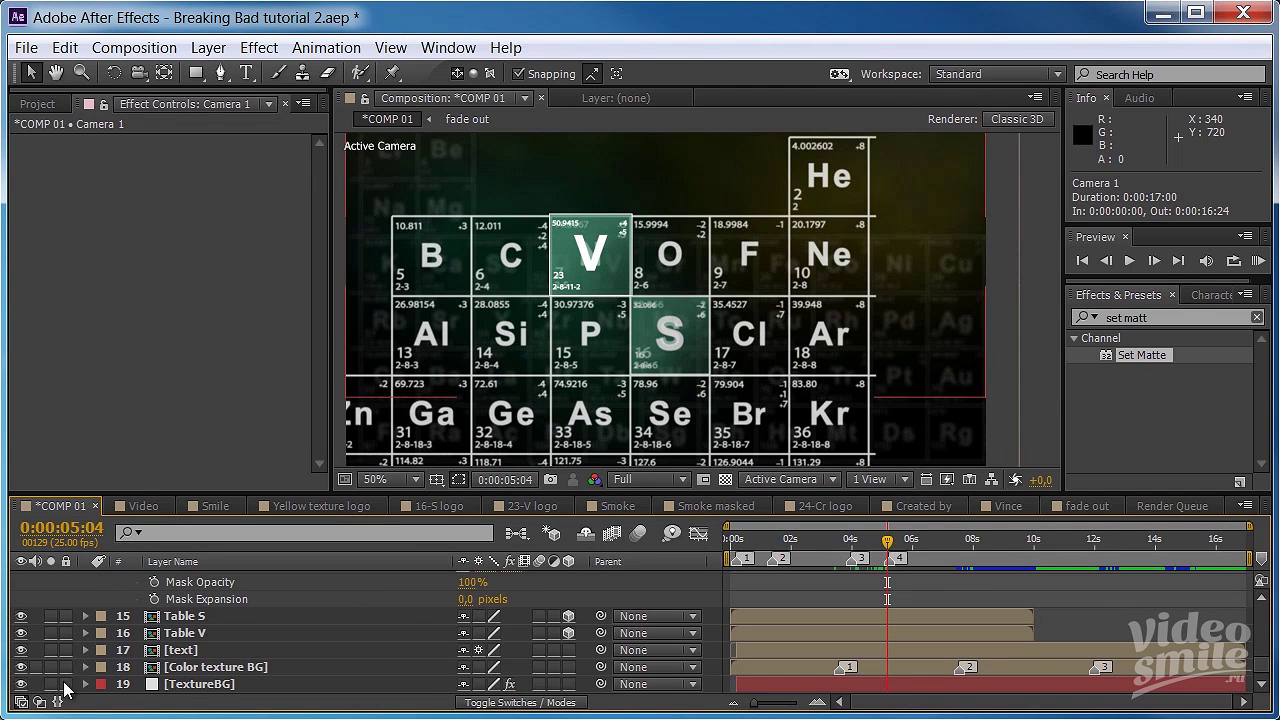
pyautogui.scroll(3, 166, 643)
pyautogui.scroll(2, 164, 636)
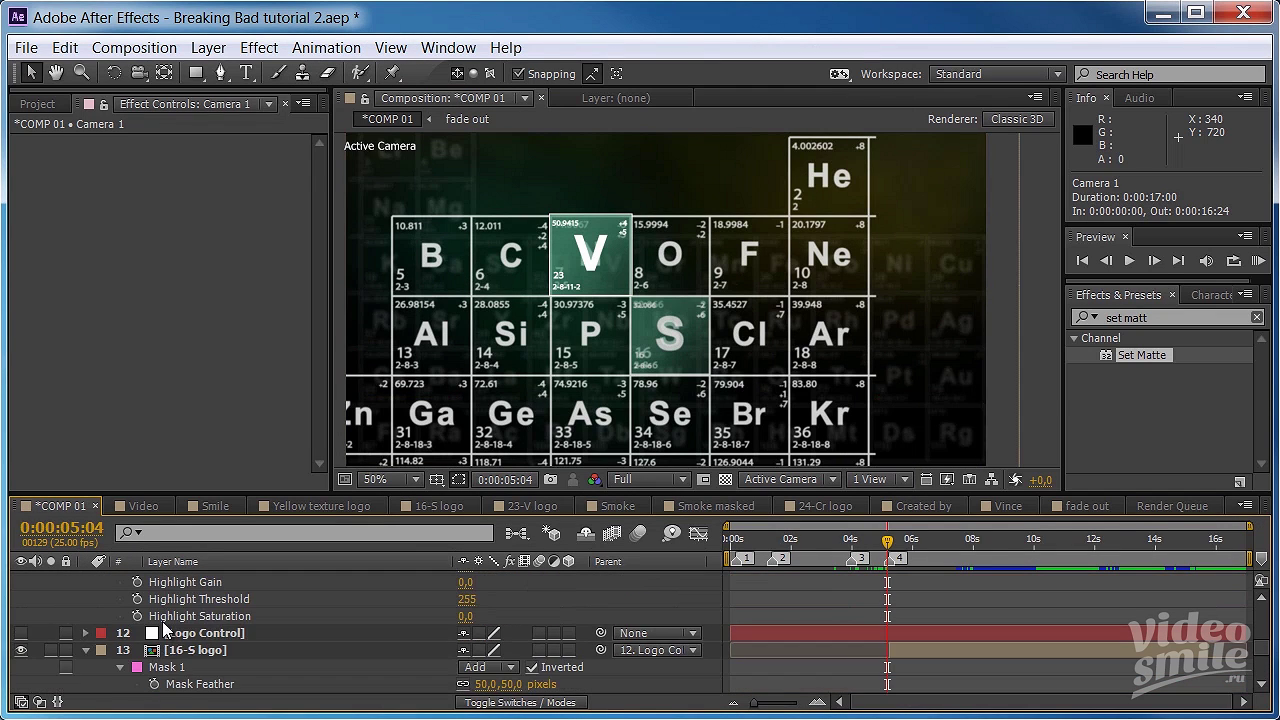
pyautogui.scroll(1, 162, 621)
pyautogui.scroll(2, 162, 620)
pyautogui.scroll(2, 162, 620)
pyautogui.scroll(3, 162, 620)
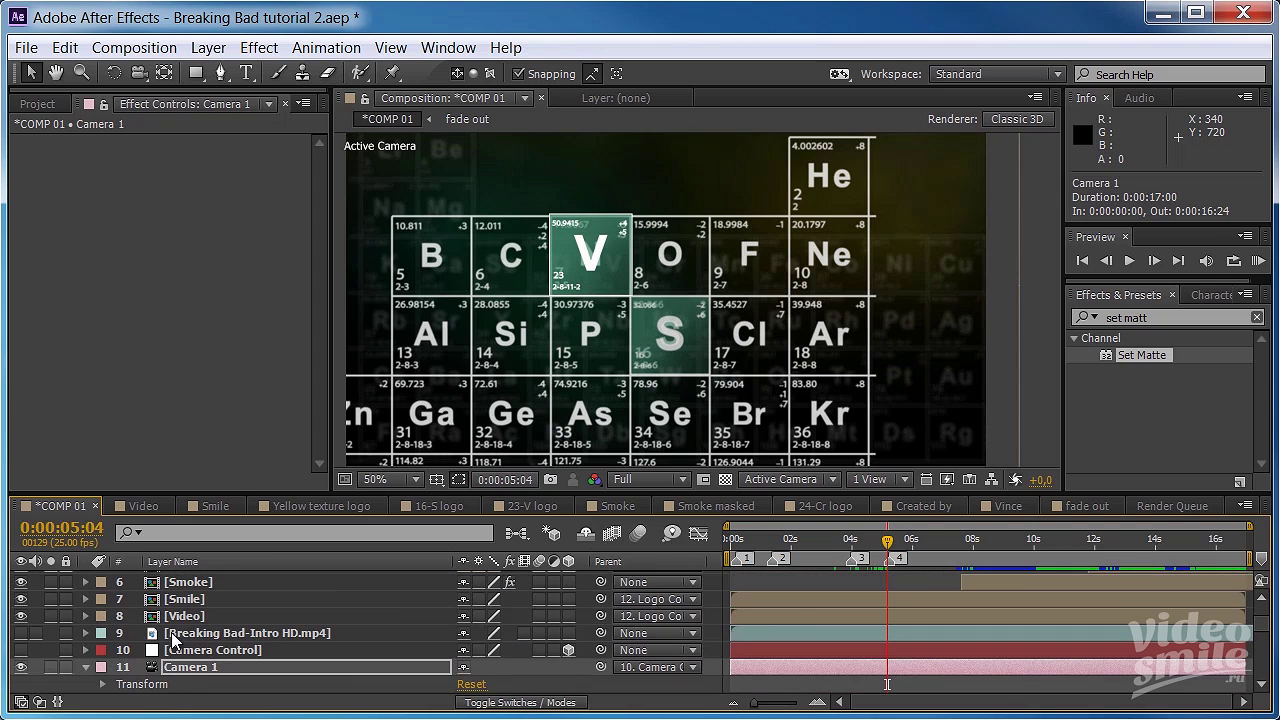
pyautogui.click(36, 632)
# - Set the output to -COMP 01.mp4 on the desktop, replacing the existing file
pyautogui.click(1190, 508)
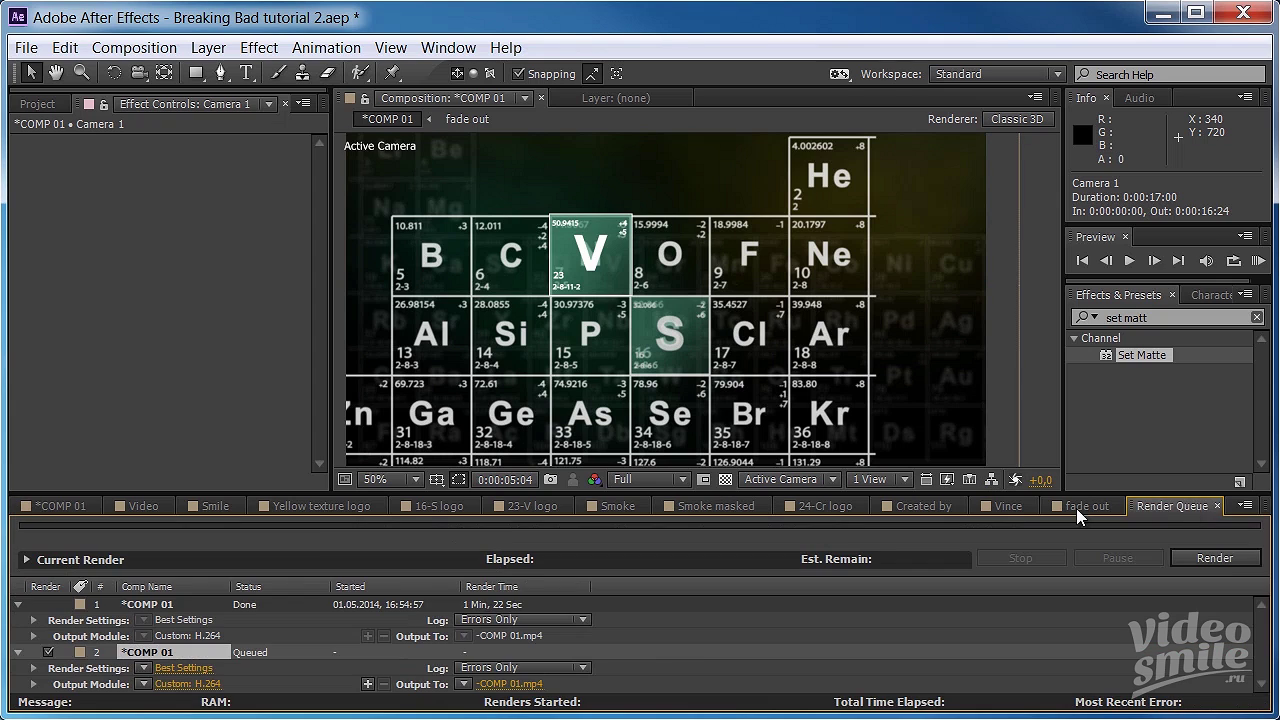
pyautogui.click(507, 685)
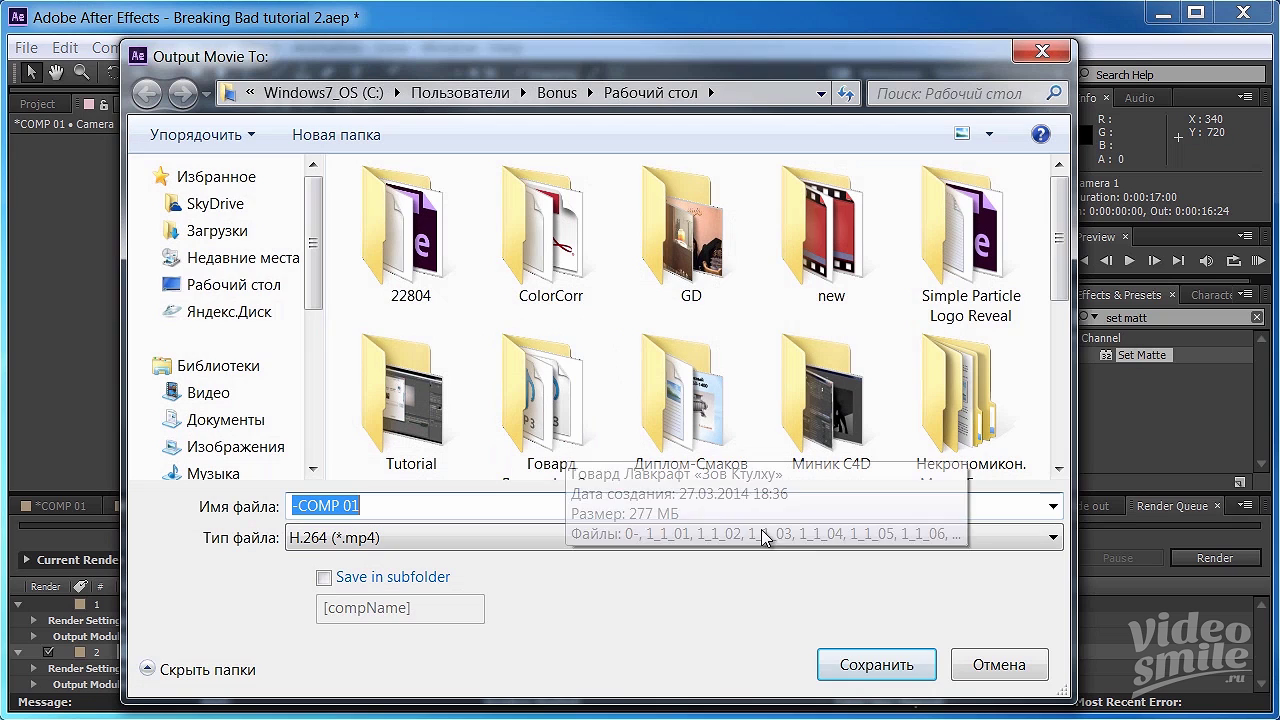
pyautogui.click(887, 665)
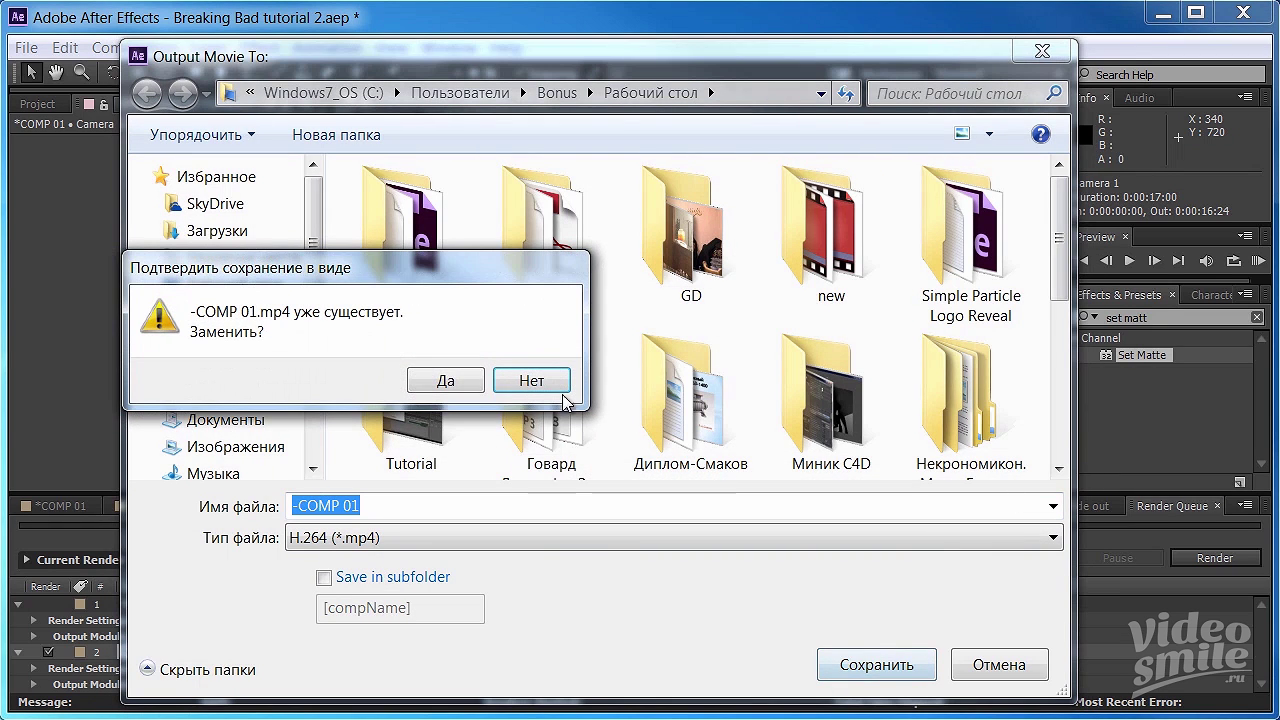
pyautogui.click(446, 382)
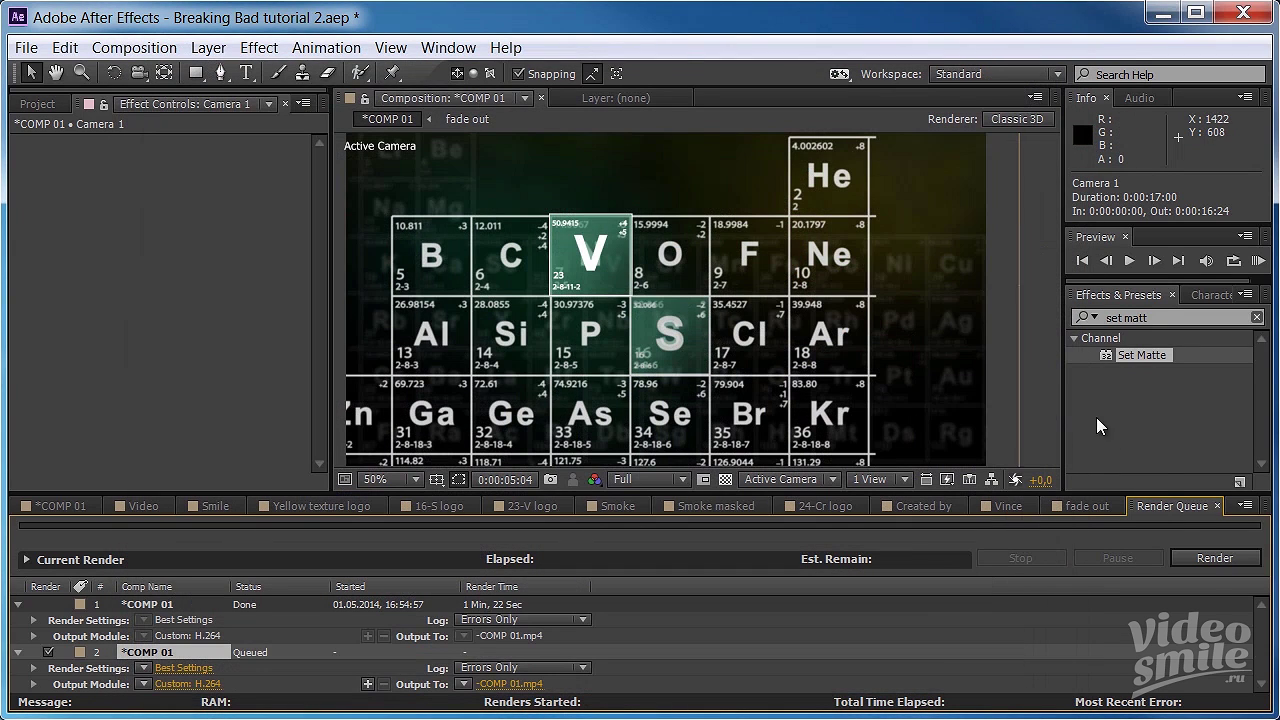
# - Render -COMP 01 to MP4, then replay it in Windows Media Player and pause near 00:15
pyautogui.click(1207, 560)
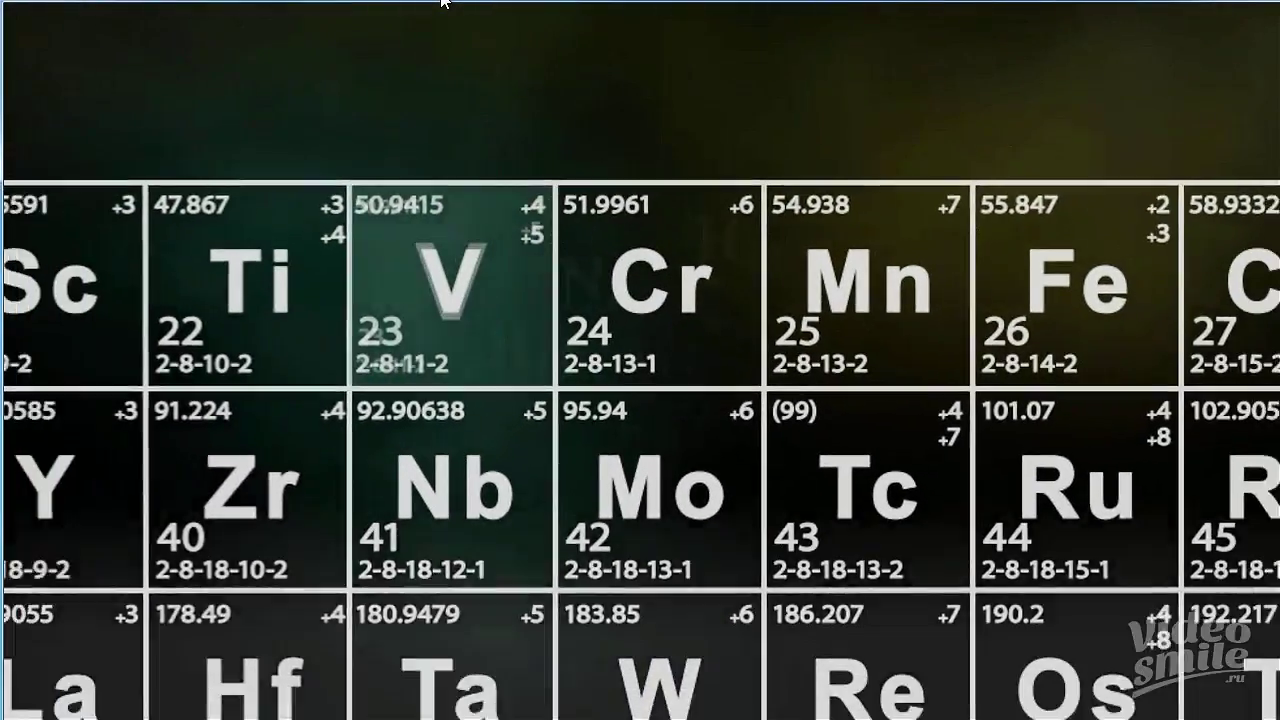
pyautogui.moveTo(714, 244)
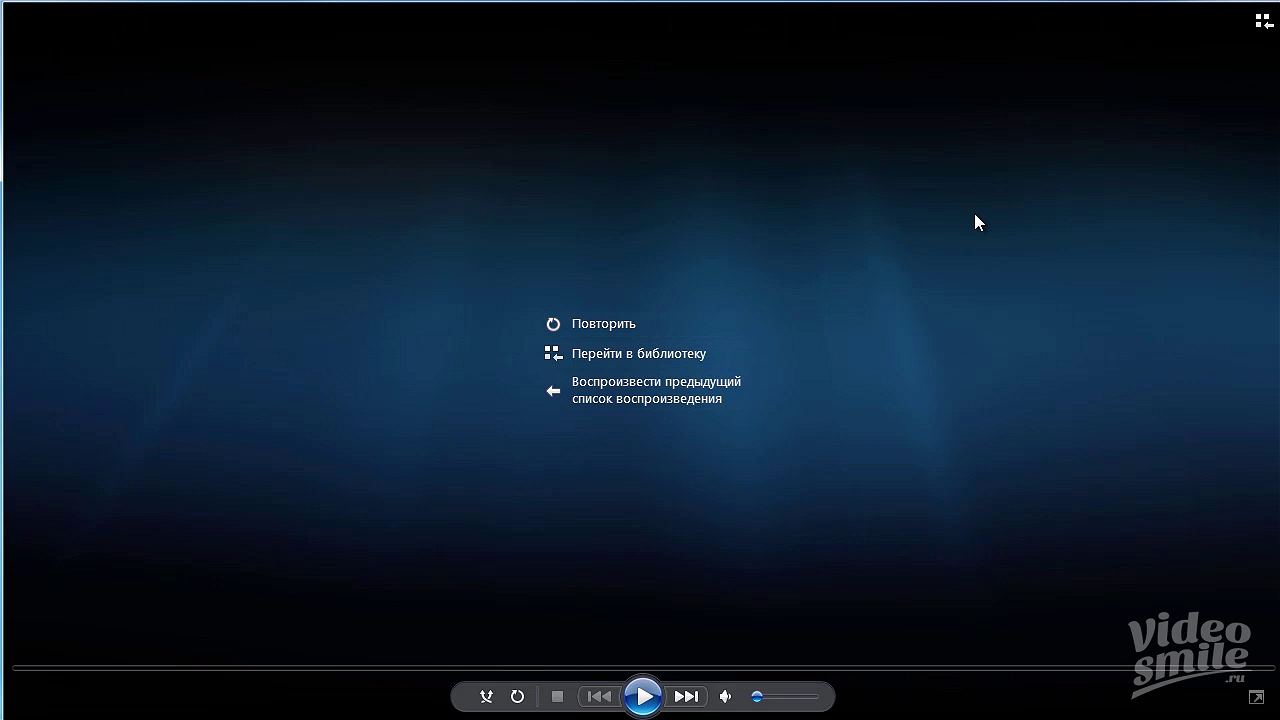
pyautogui.click(644, 696)
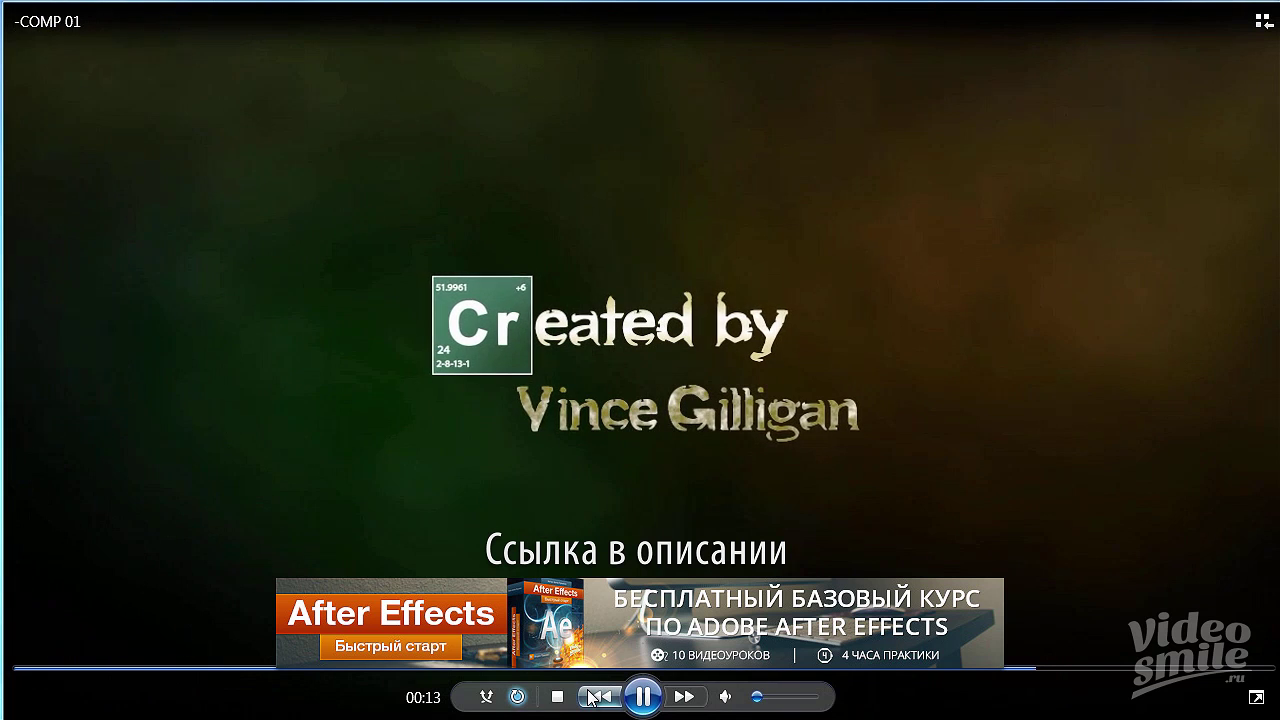
pyautogui.click(643, 697)
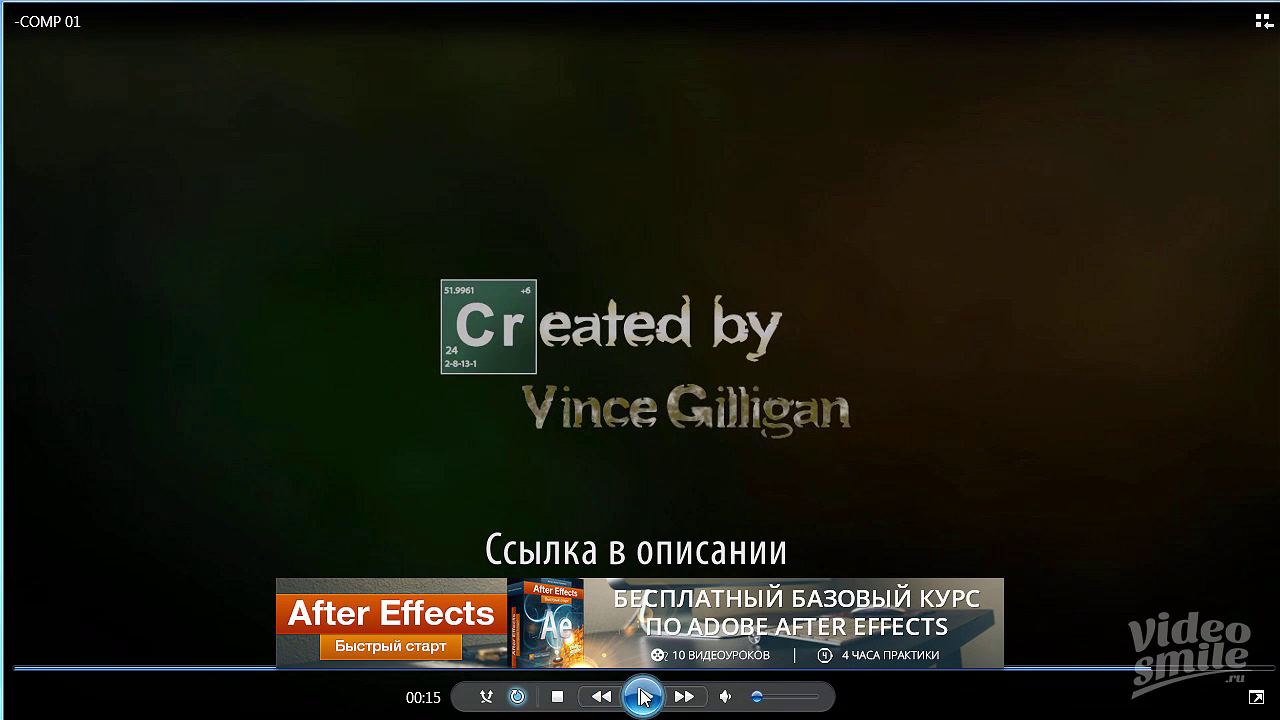